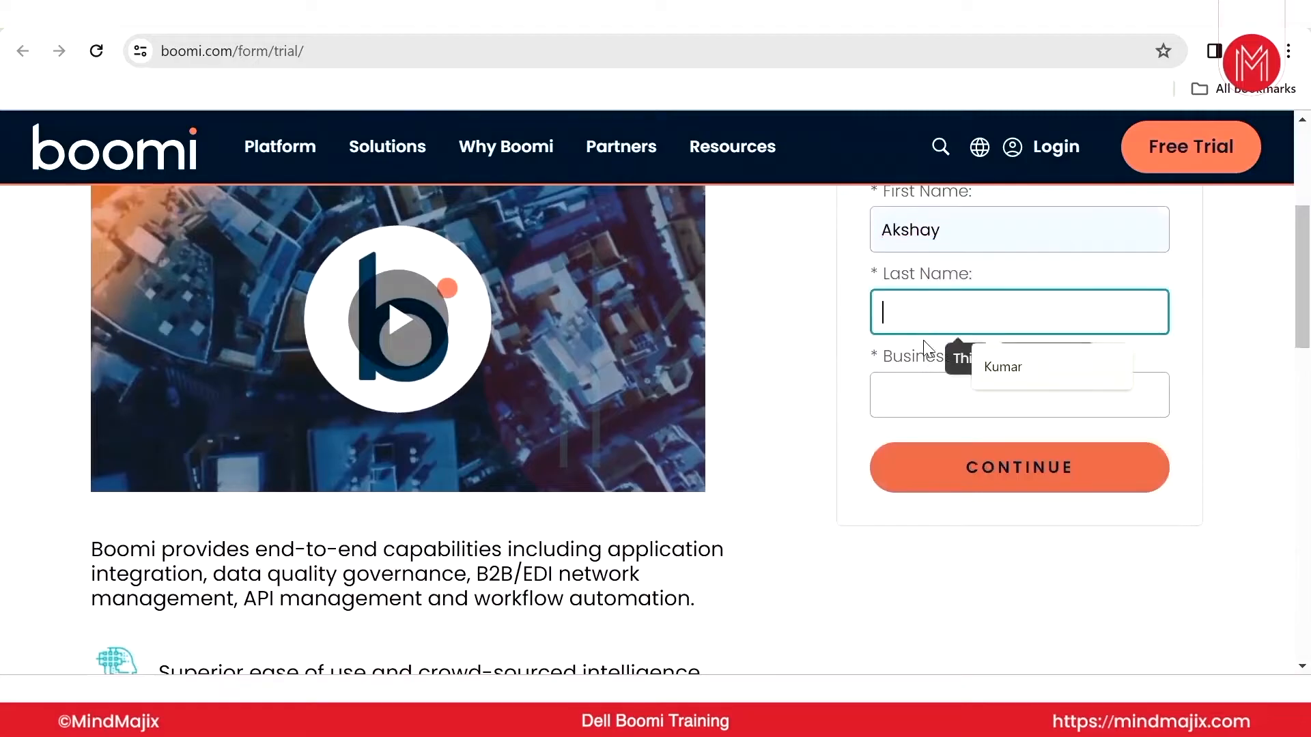
- Fill in the last name and business email address on the Boomi trial form and continue to its additional fields
click(1001, 372)
click(972, 413)
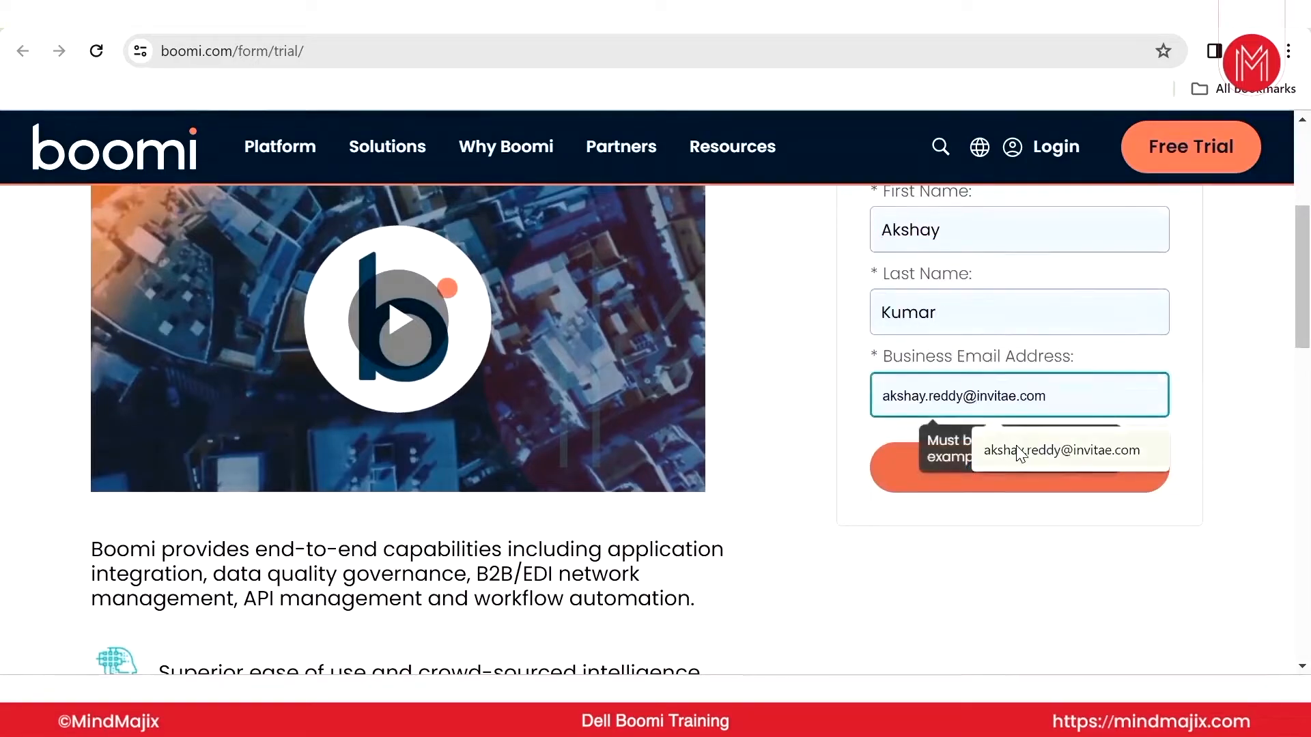
click(990, 450)
click(1069, 473)
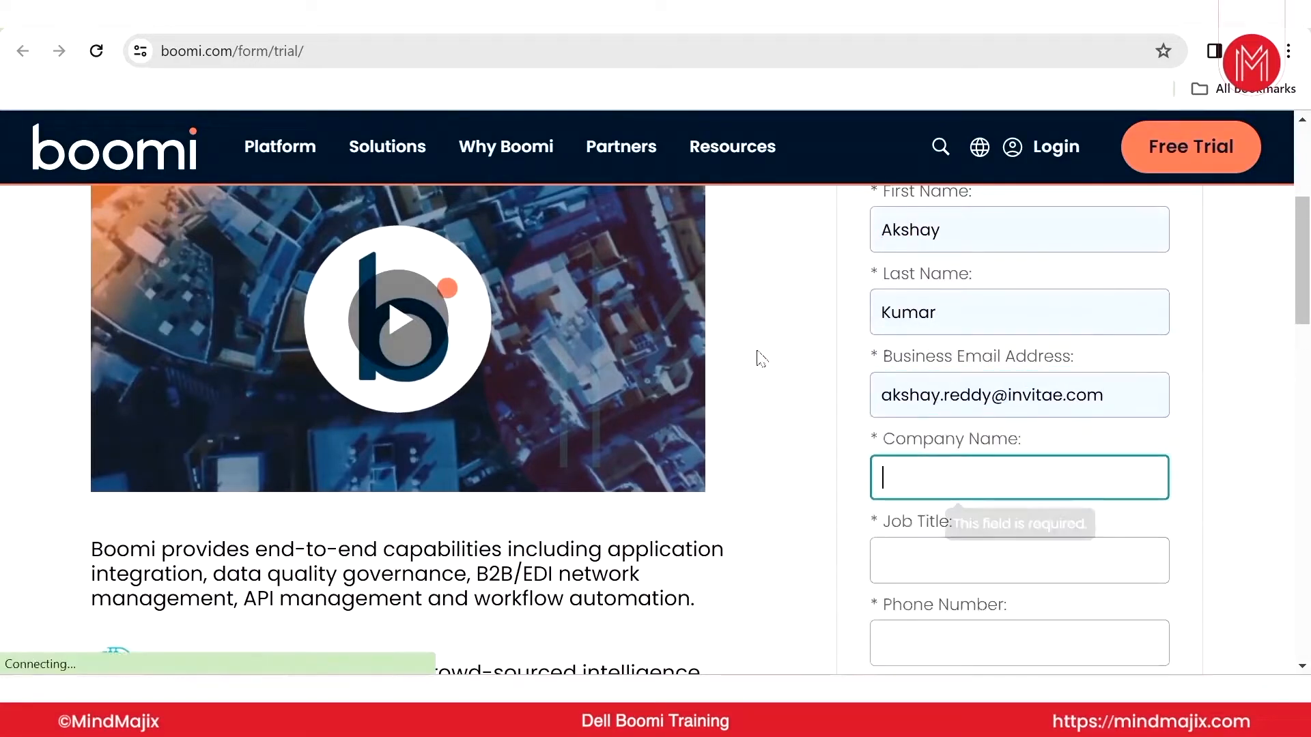
- Examine the remaining trial form fields, from company name, job title, phone number and country to the service agreement terms and submission option
scroll(992, 431, down, 2)
scroll(1000, 341, up, 2)
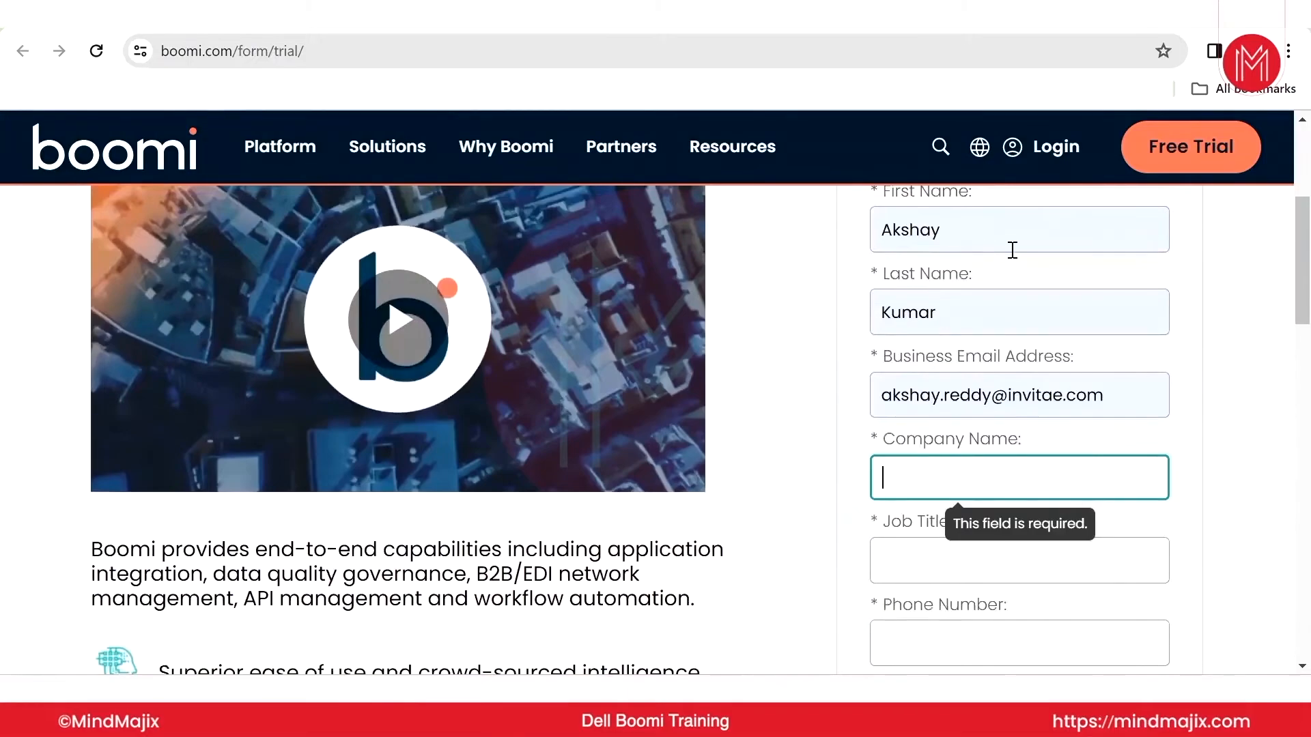
scroll(1050, 404, down, 2)
scroll(1050, 398, down, 2)
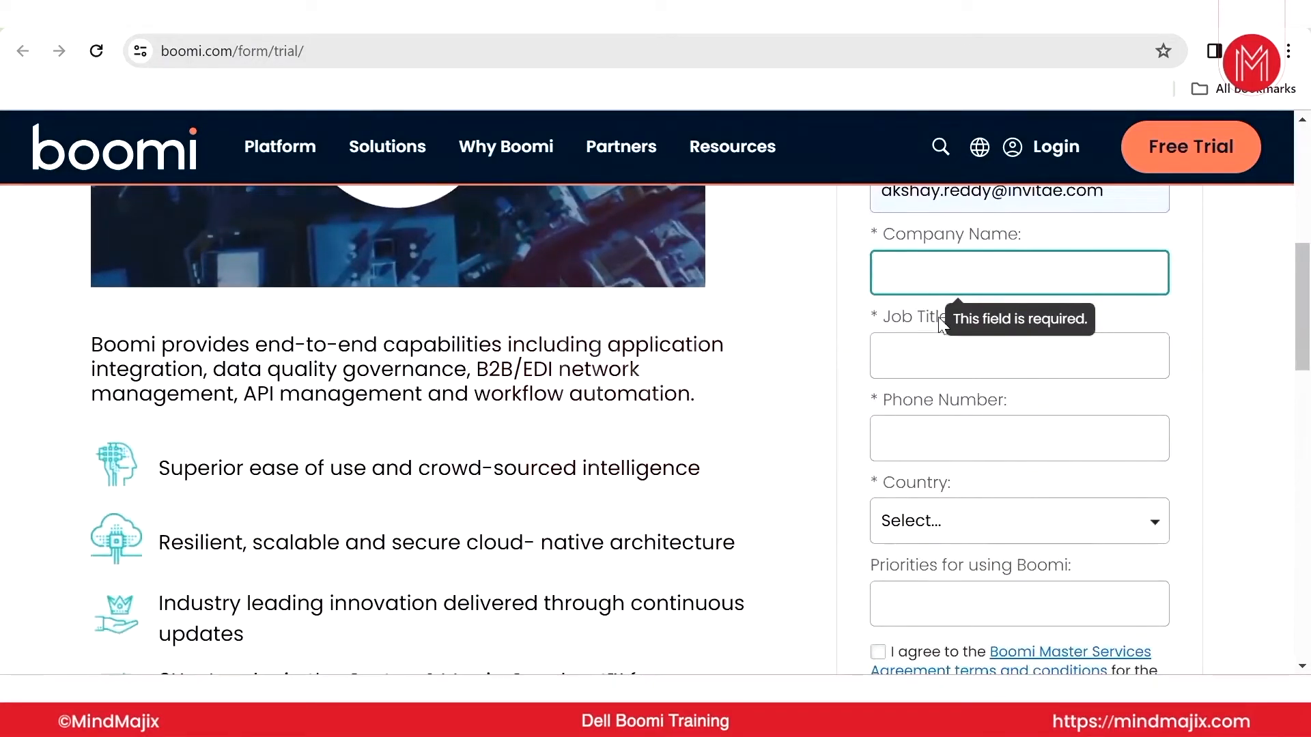
scroll(940, 445, down, 3)
scroll(942, 448, up, 3)
drag(872, 234, 1036, 240)
click(941, 287)
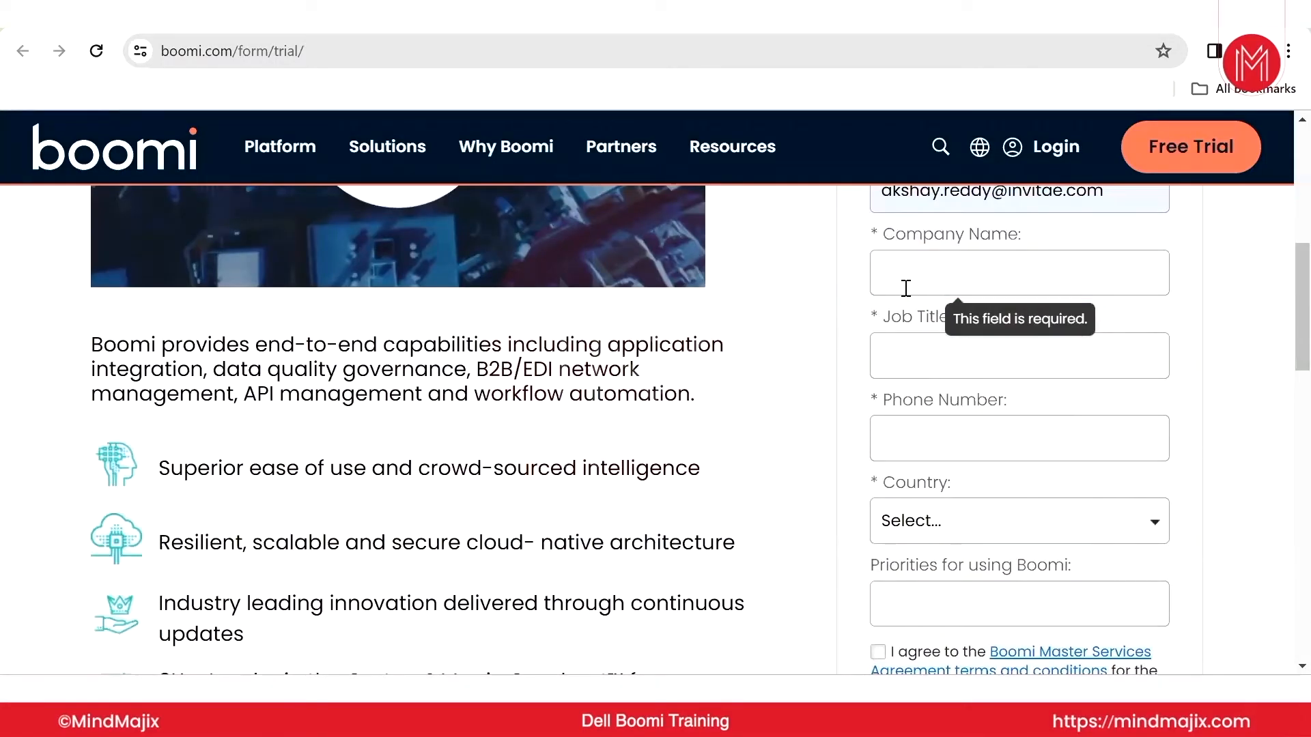
click(889, 358)
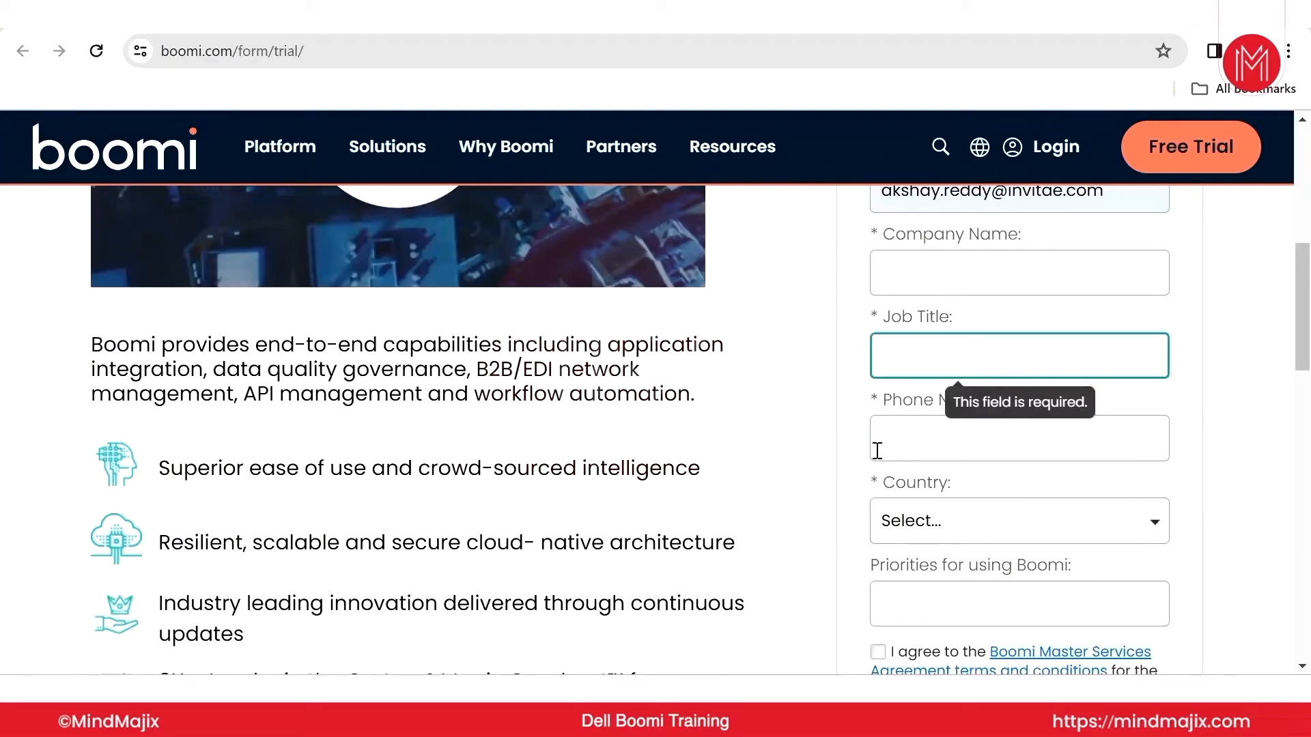
scroll(983, 456, down, 2)
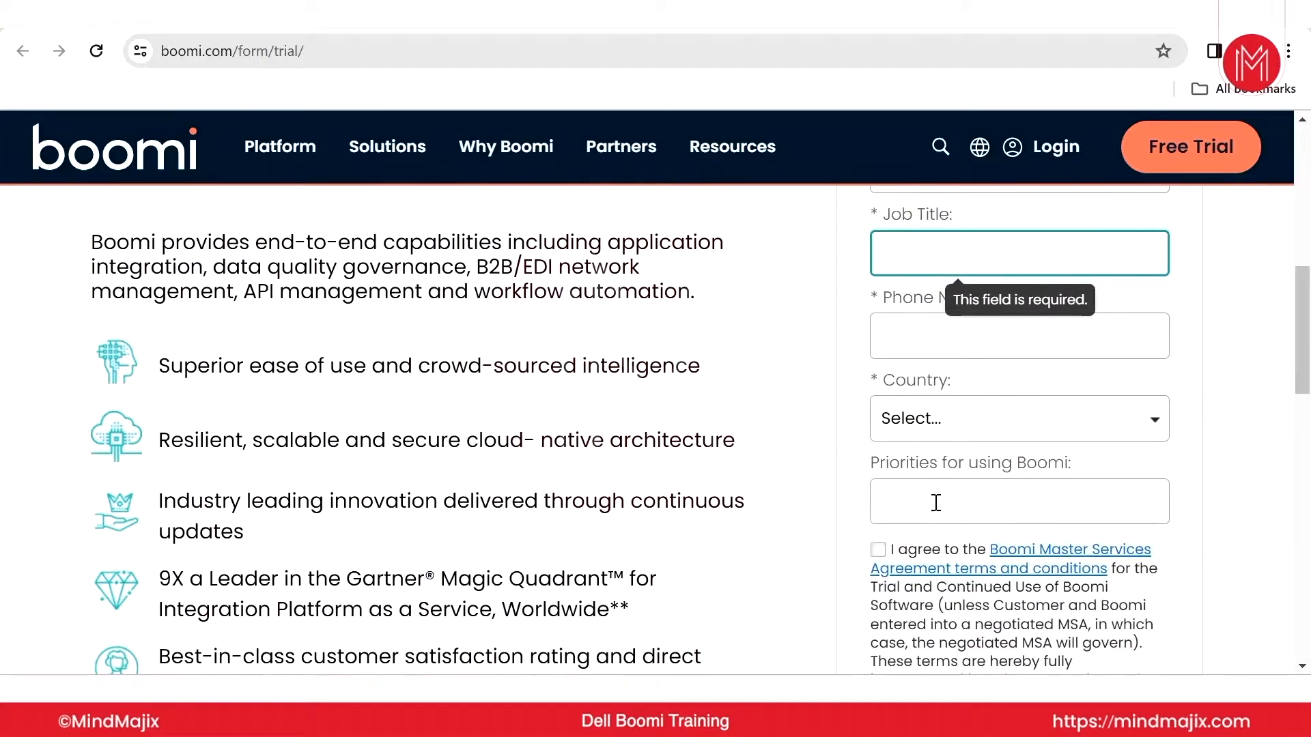
scroll(1017, 493, down, 3)
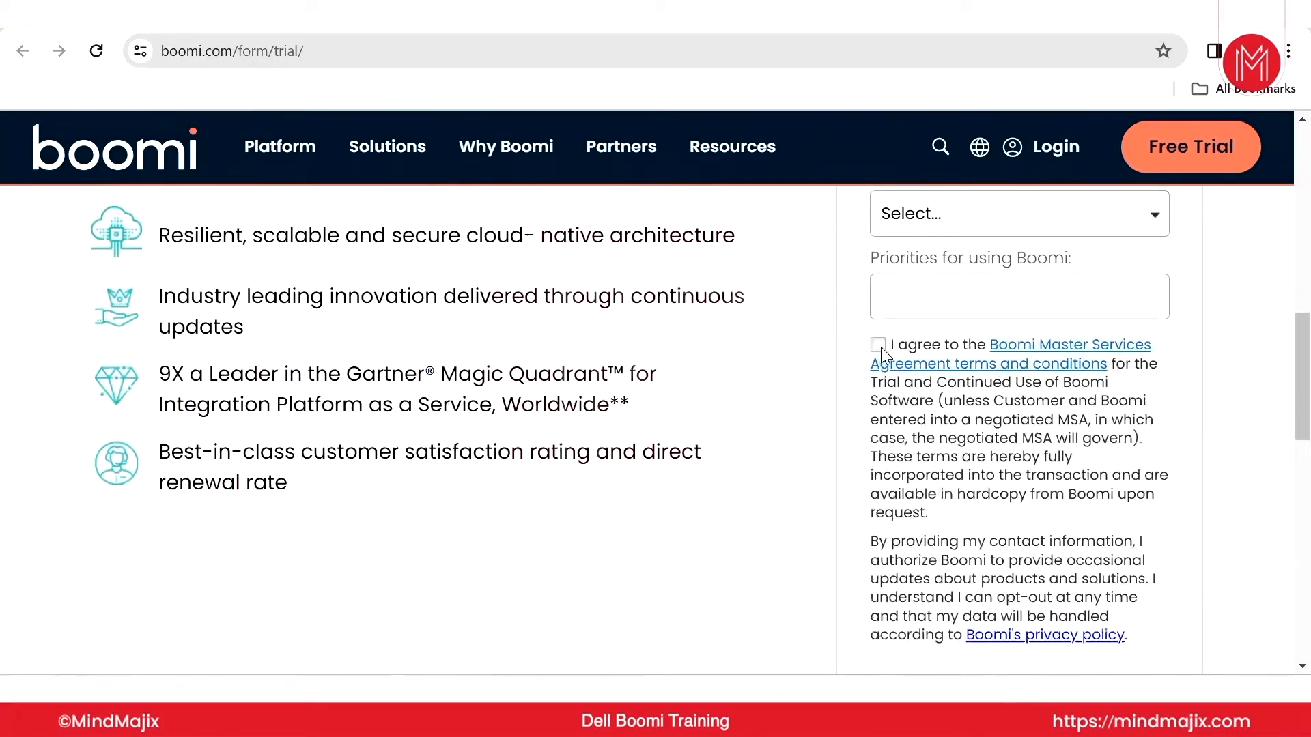
scroll(898, 348, down, 5)
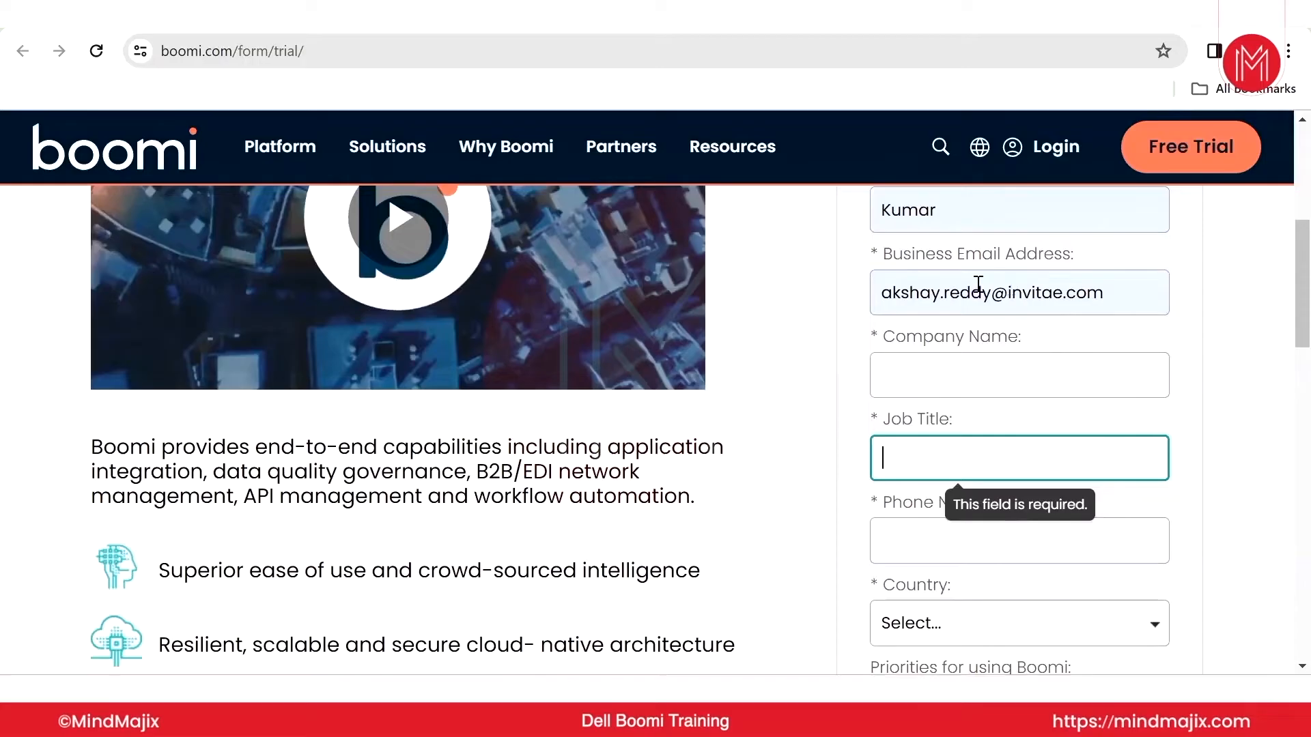
click(1119, 295)
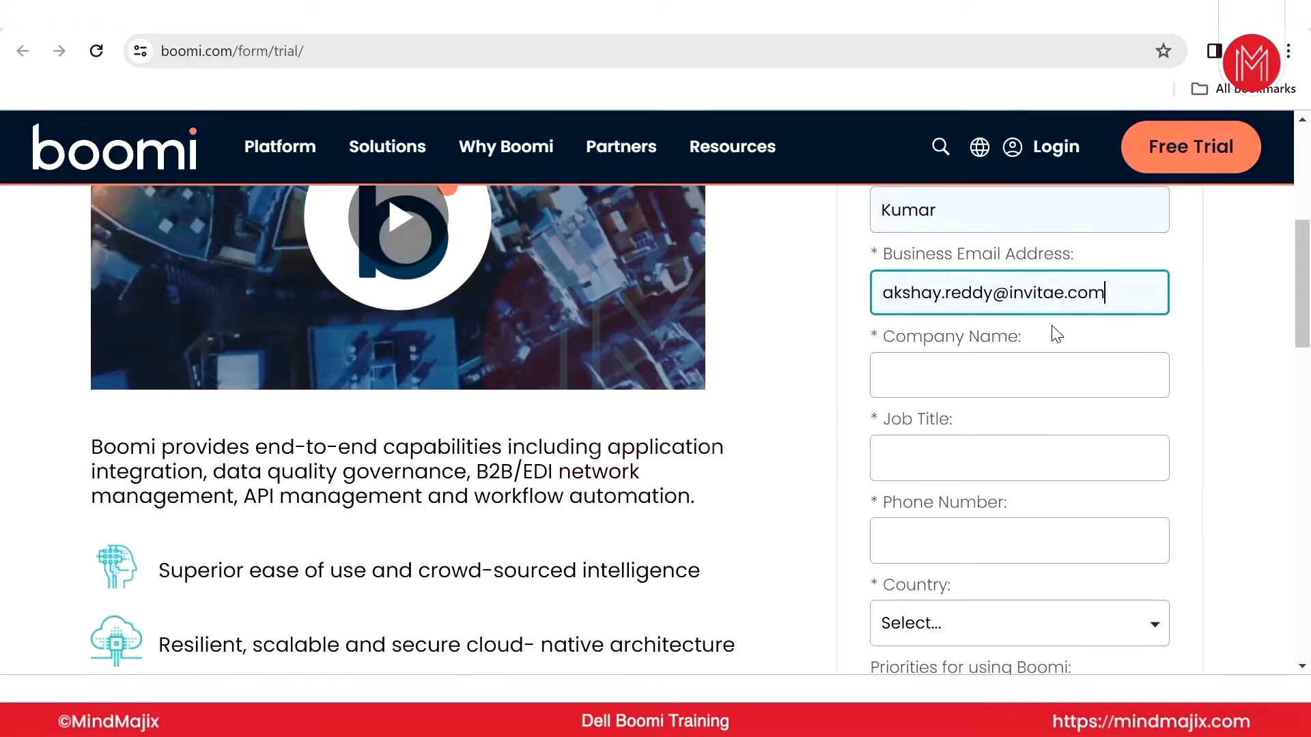
scroll(1058, 354, down, 3)
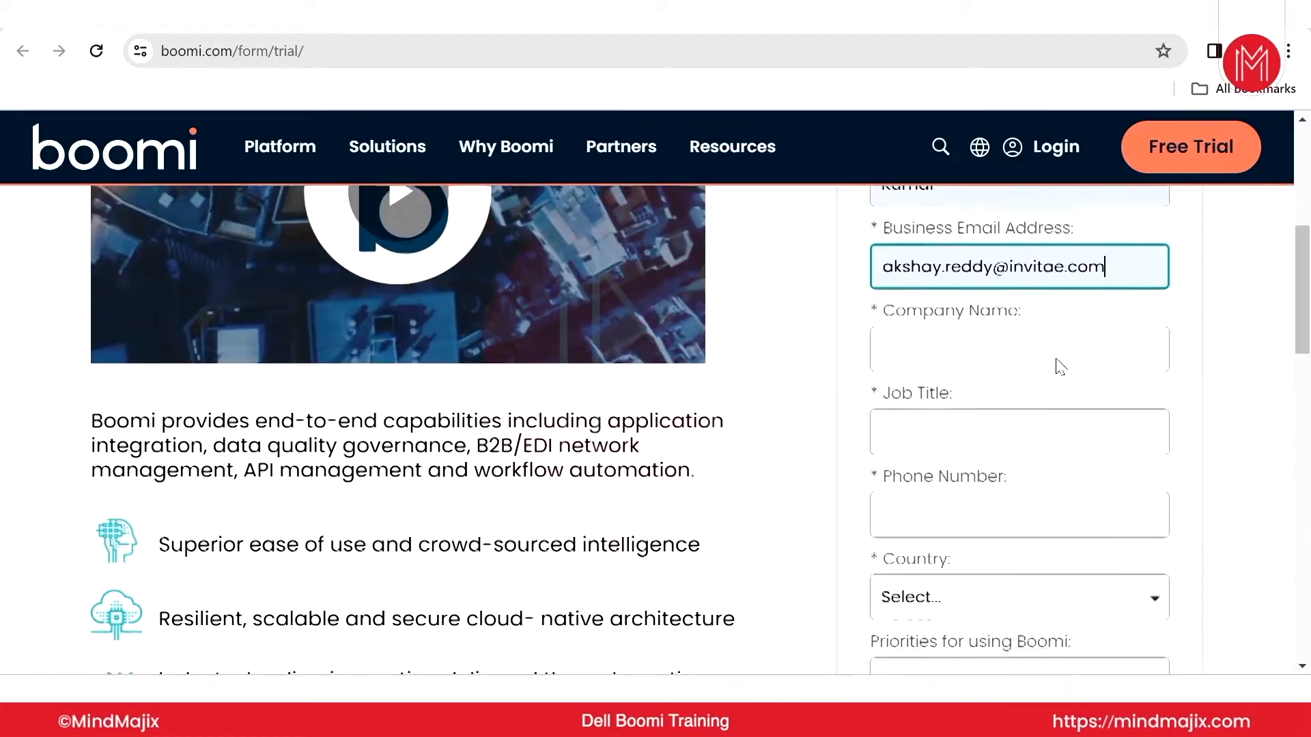
scroll(1004, 547, down, 4)
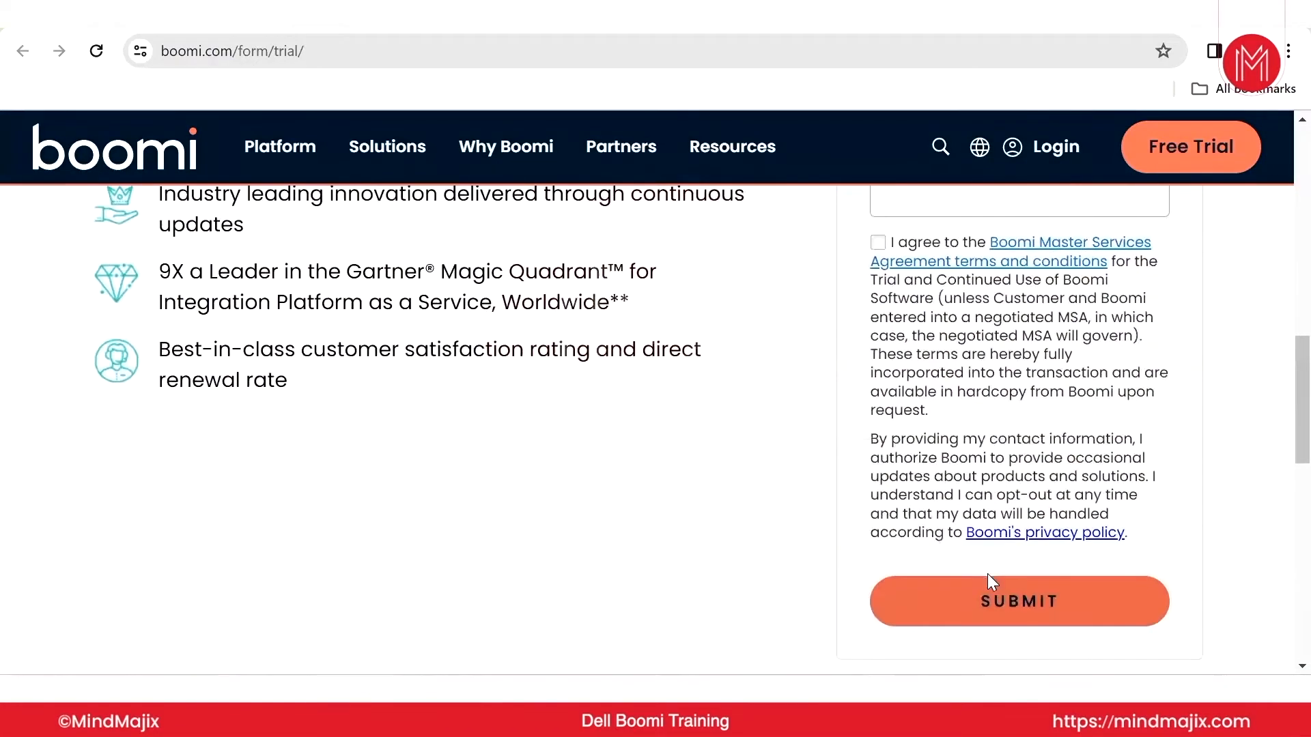
scroll(1007, 478, down, 3)
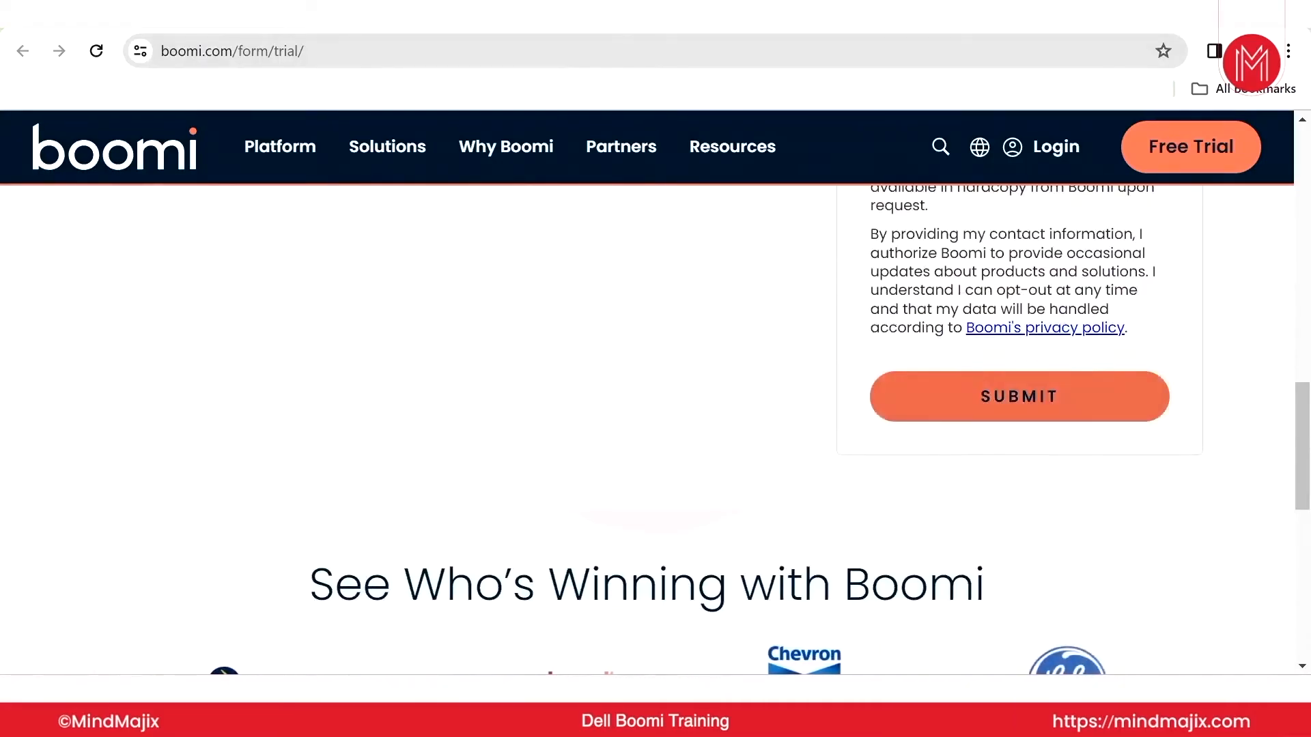
- Switch to Gmail and read the "Activate your Boomi account" email, including its account activation link
click(612, 16)
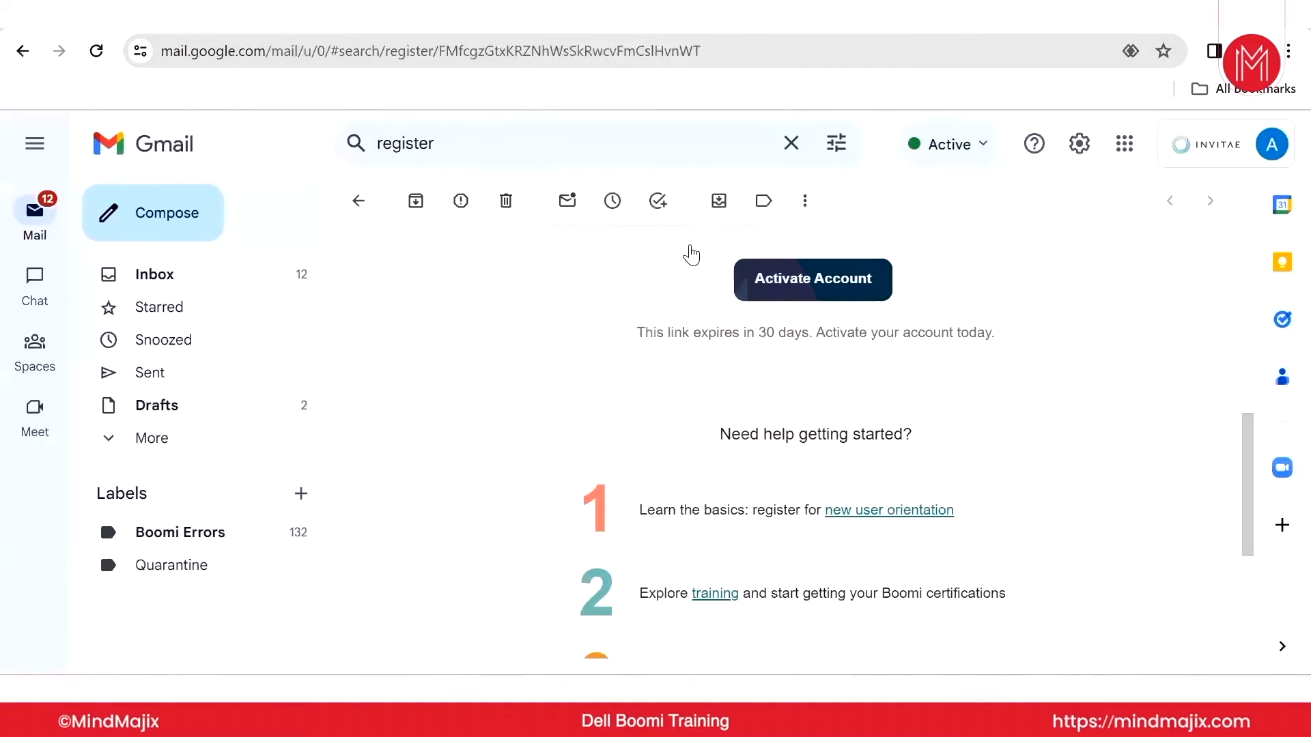
scroll(767, 358, up, 5)
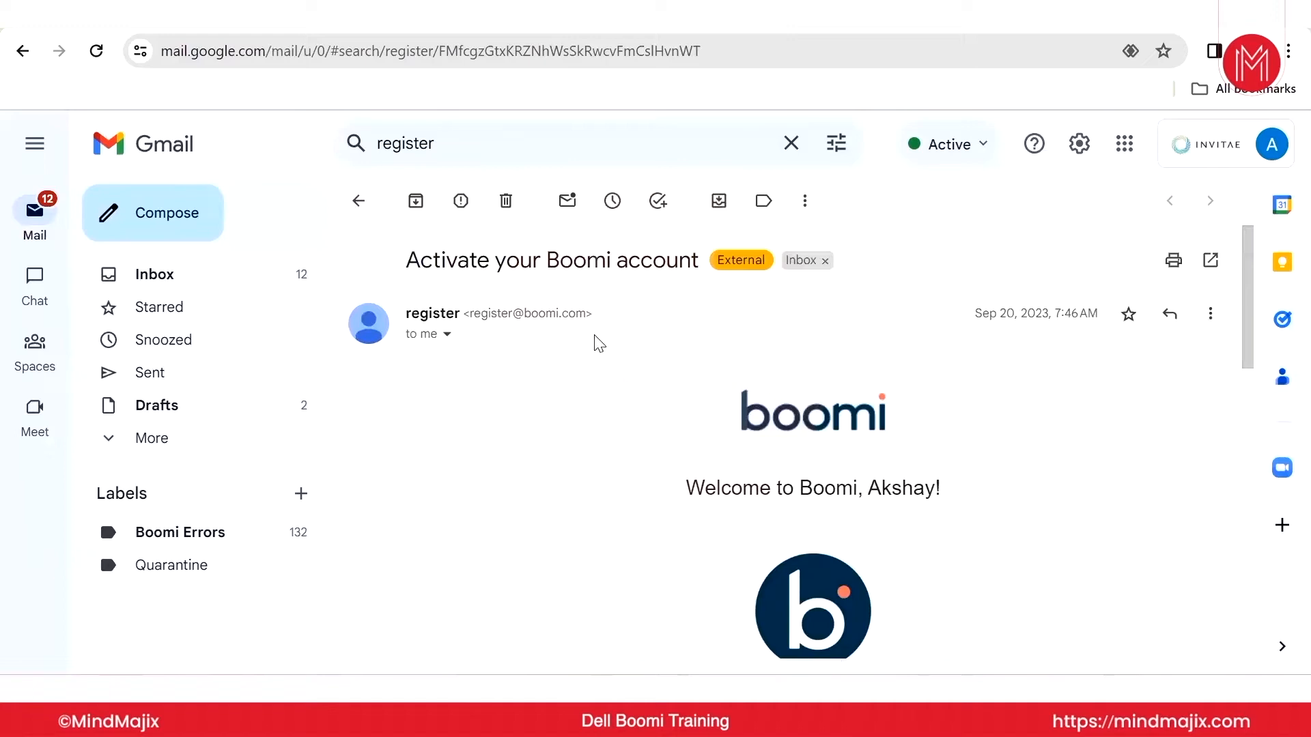
scroll(706, 348, down, 3)
scroll(712, 351, up, 3)
scroll(713, 352, down, 5)
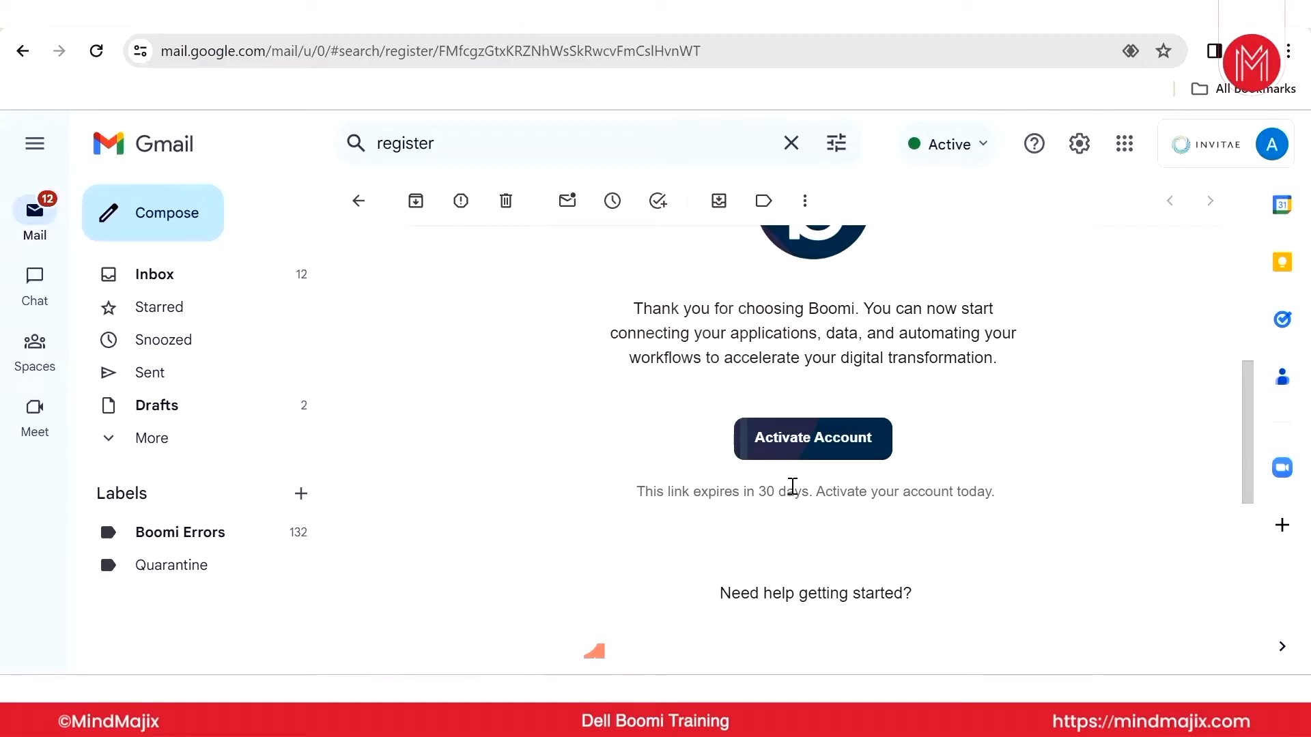
scroll(792, 486, down, 2)
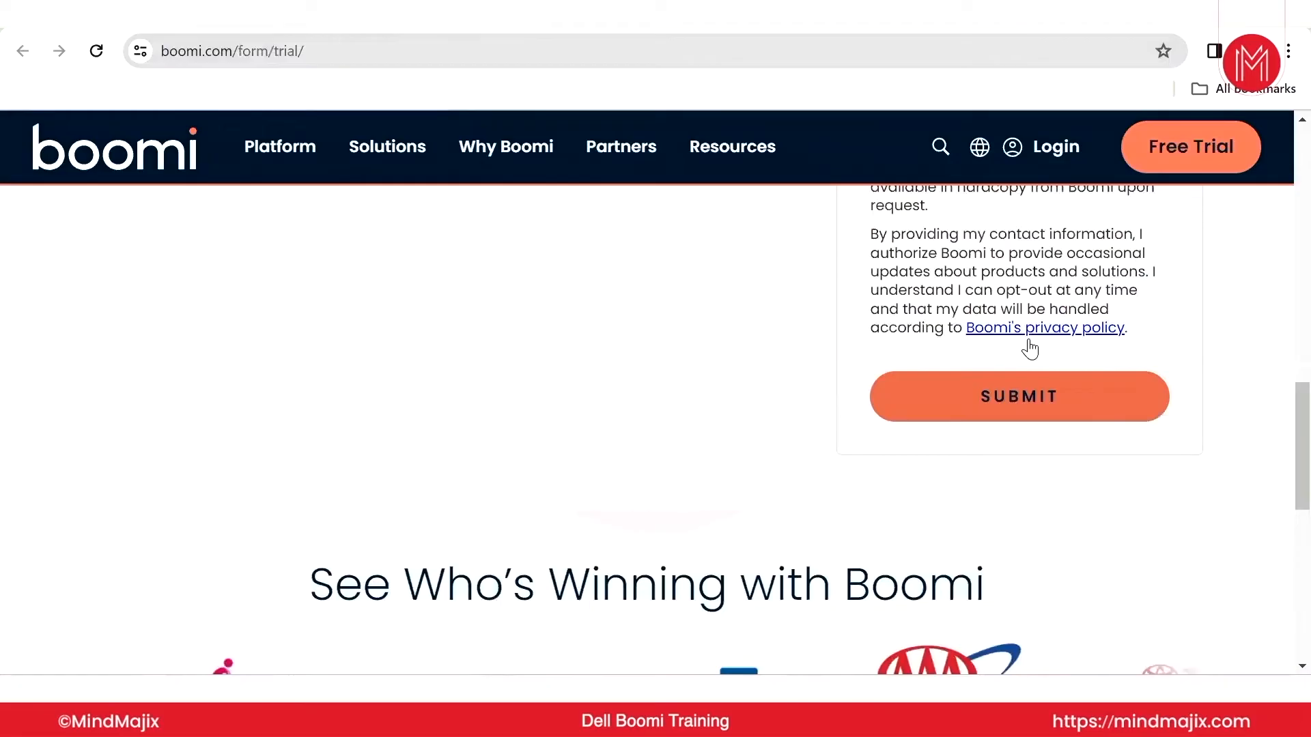
- Return to the Boomi trial form and review it from the contact details to the end
scroll(1065, 355, up, 5)
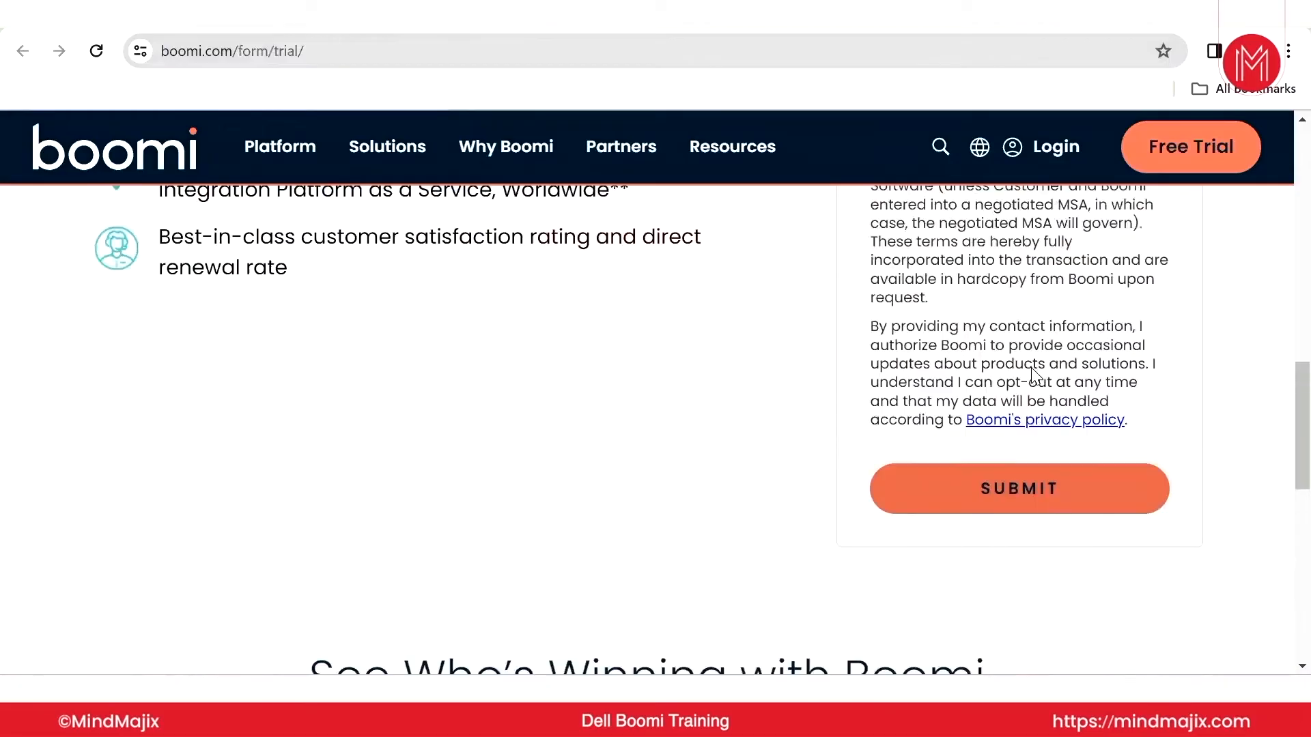
scroll(1035, 376, up, 9)
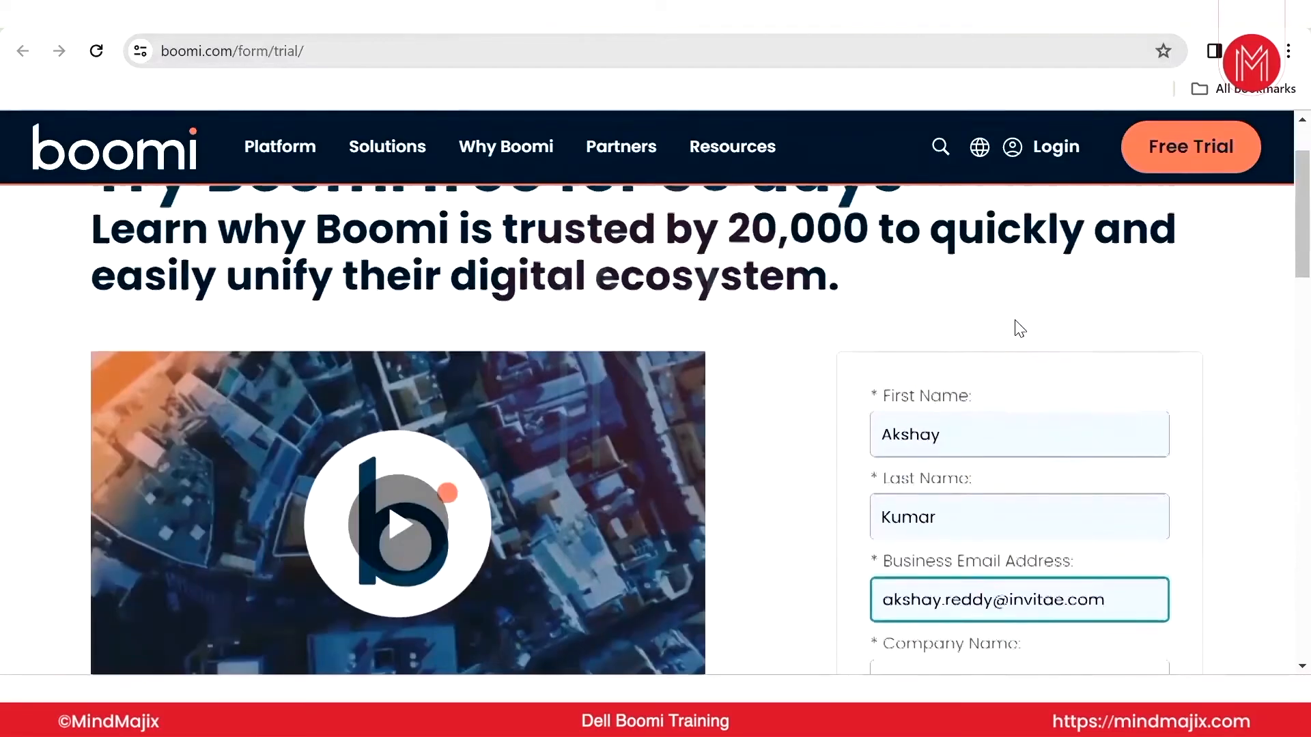
scroll(1029, 397, down, 15)
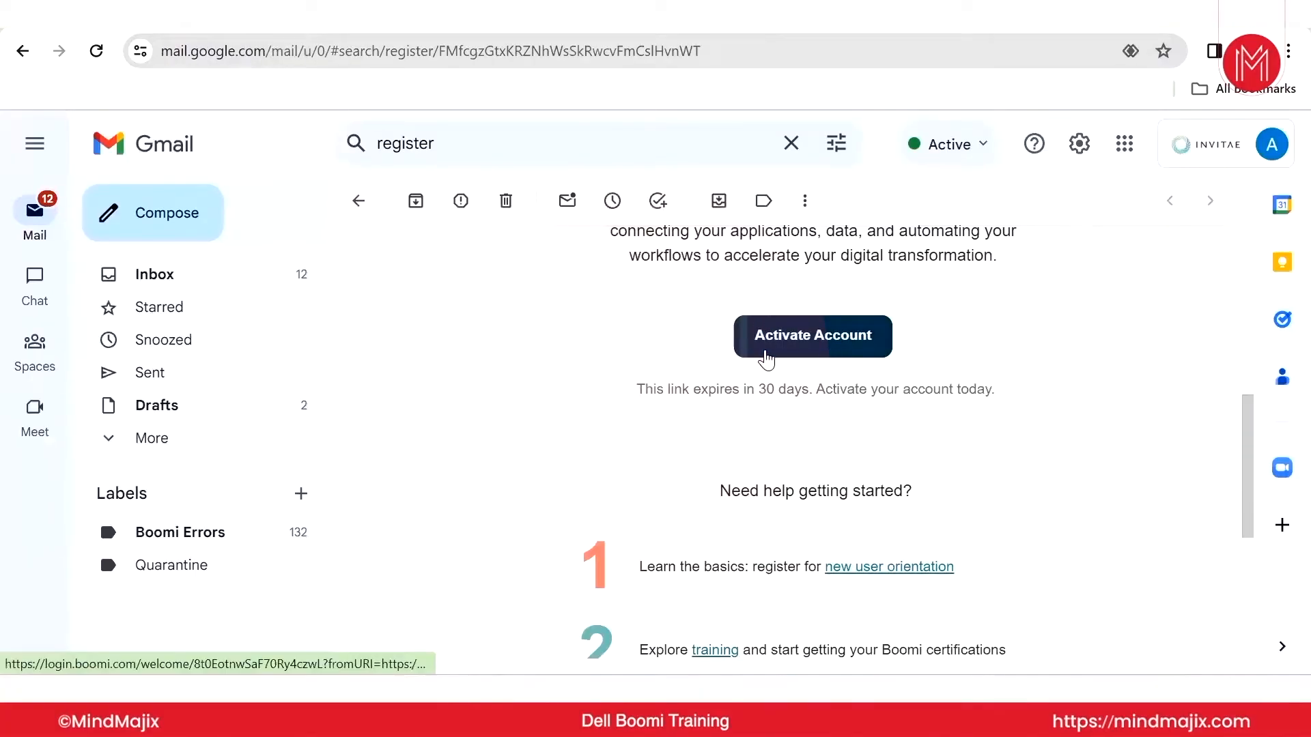
- Switch to the Boomi platform, sign in with the saved credentials, and expand the component explorer on the Build page
click(177, 30)
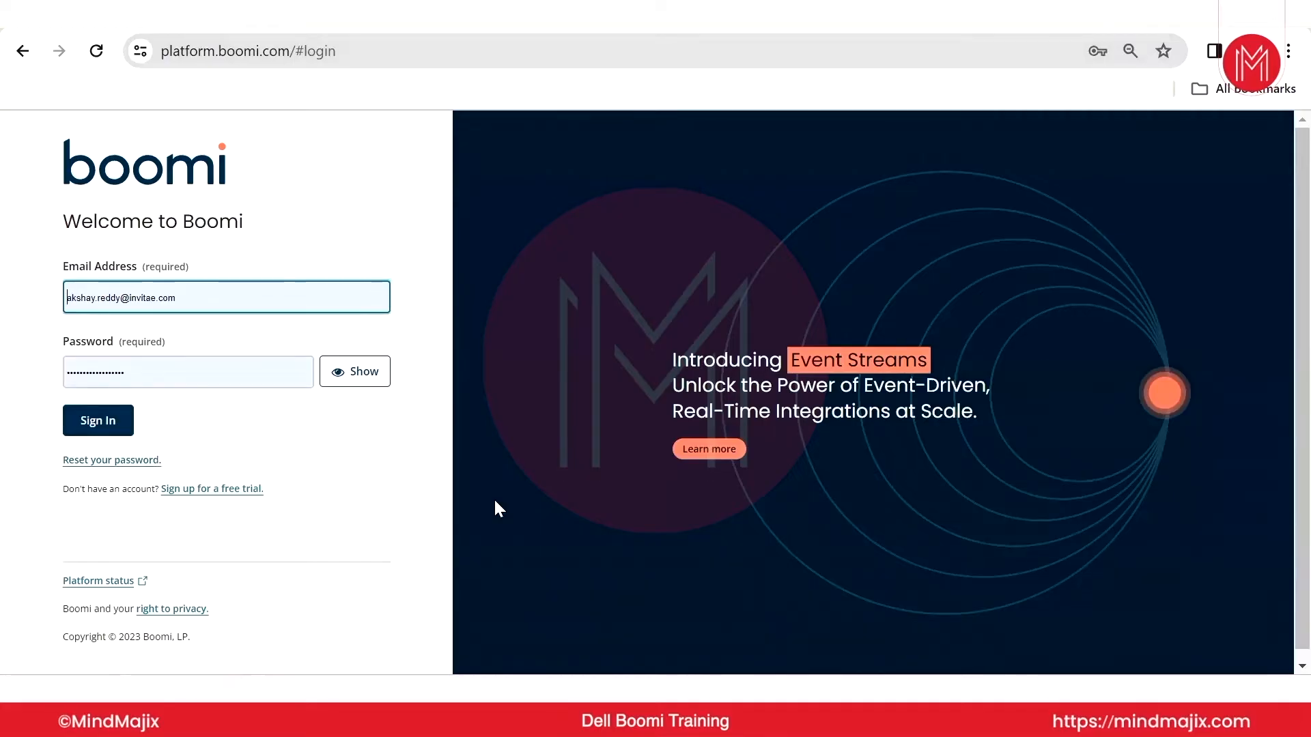
click(103, 423)
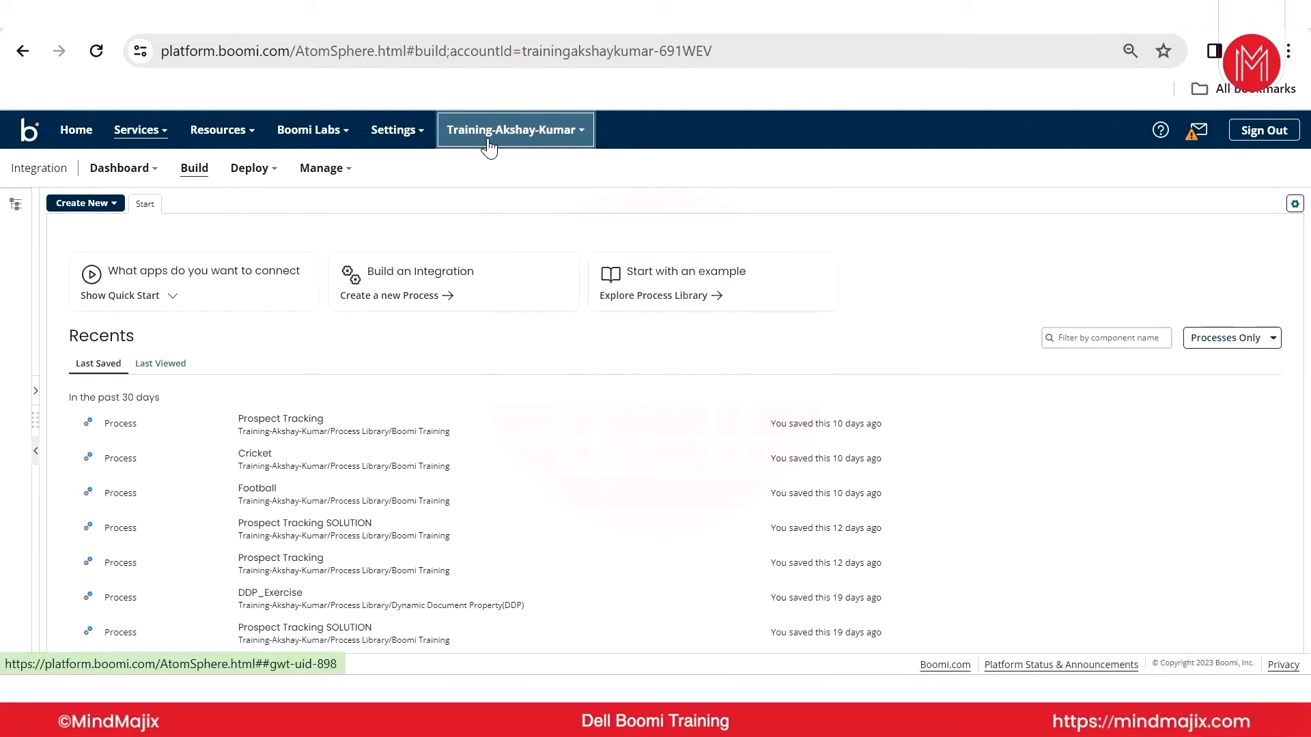
click(36, 392)
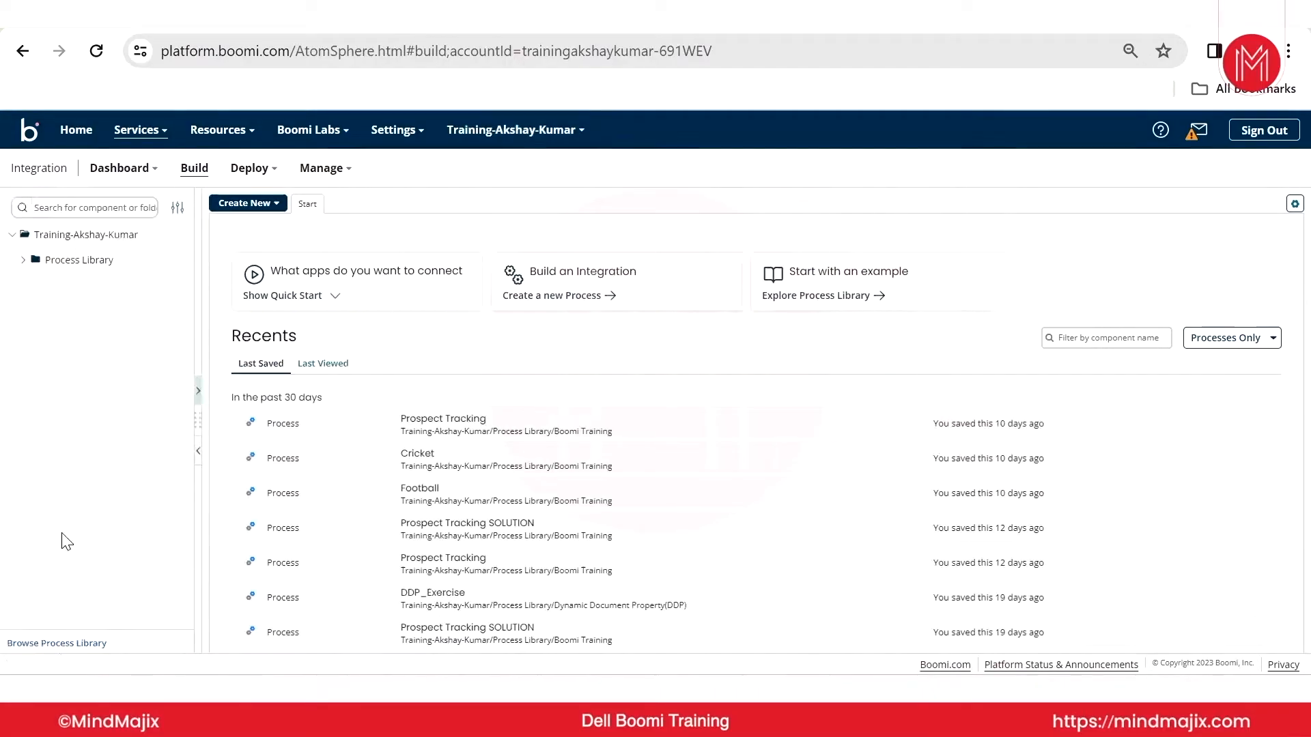
- Browse the published processes in the Boomi Process Library and close the library
click(92, 644)
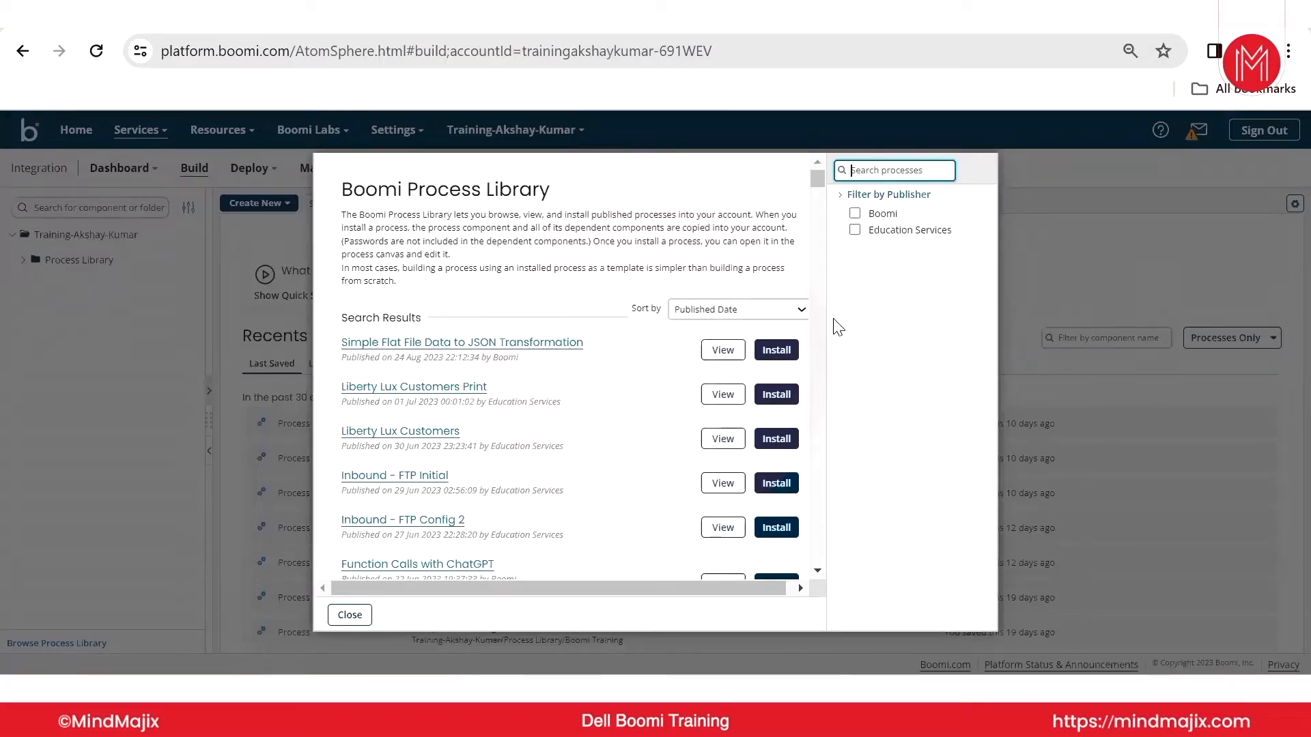
click(869, 336)
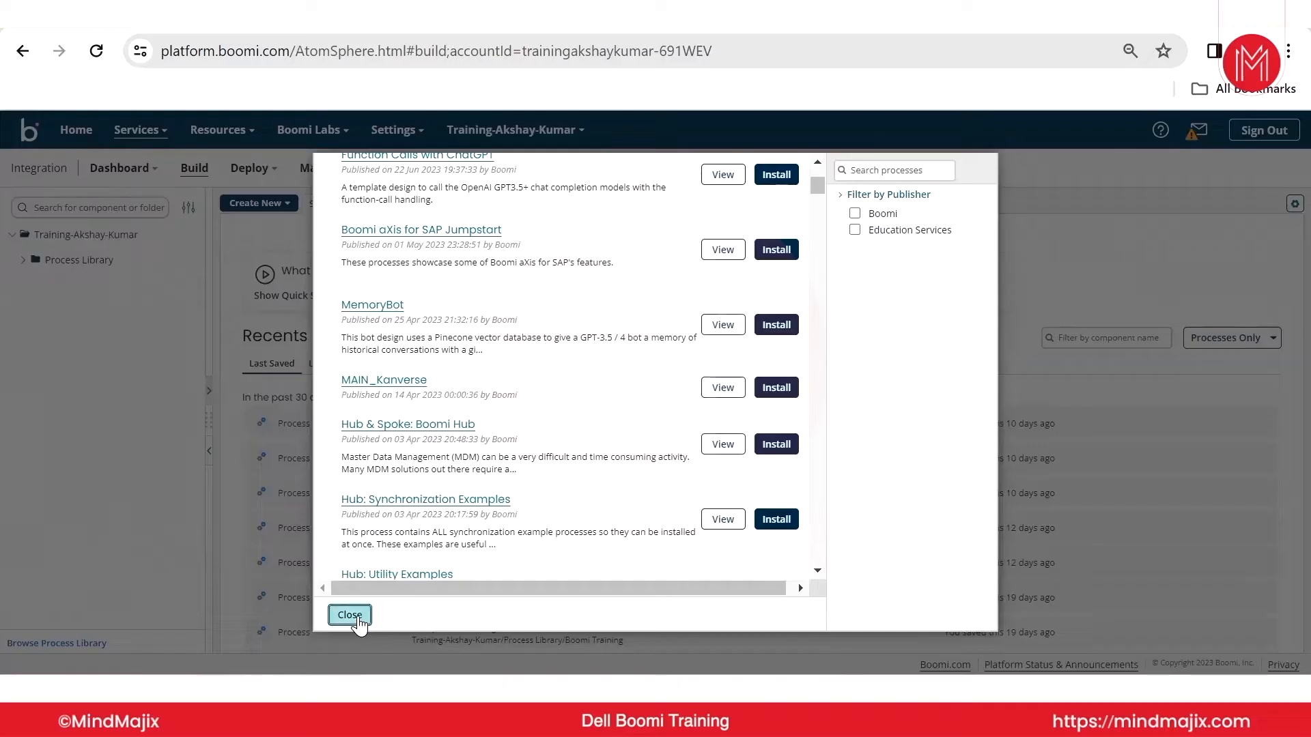
click(350, 616)
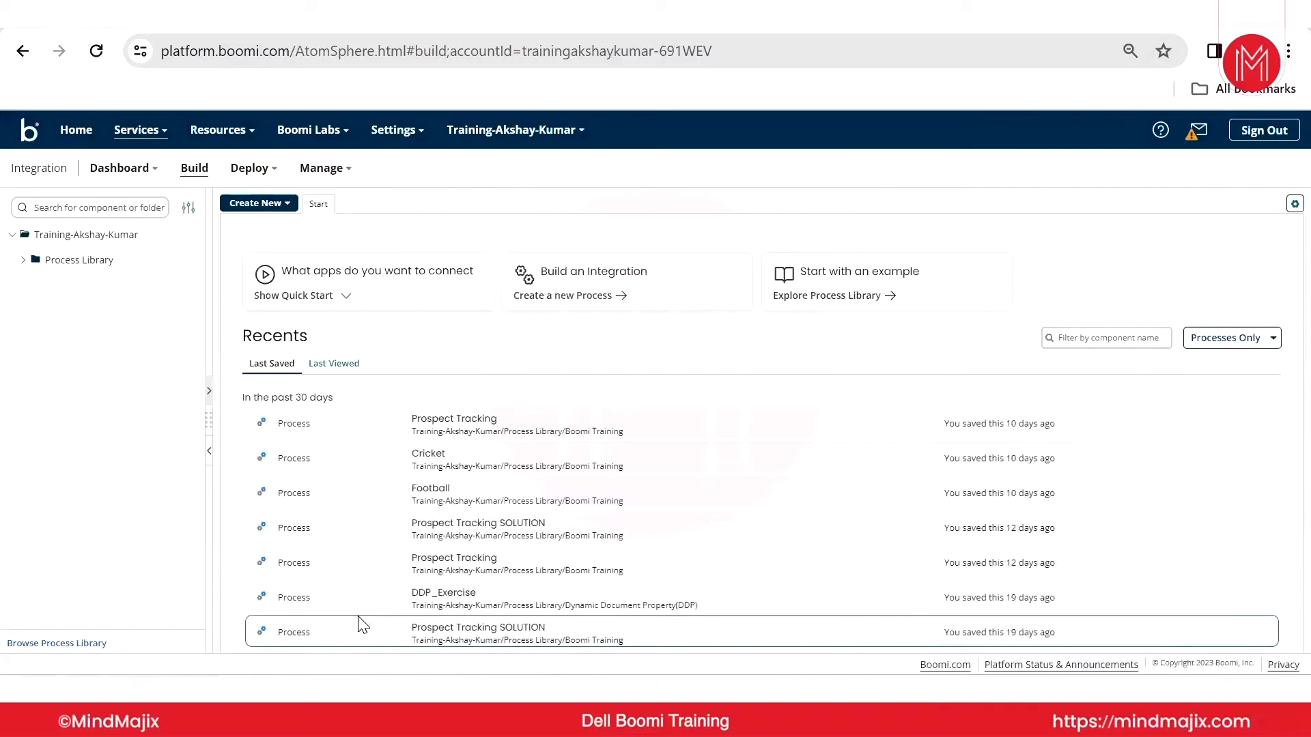
click(99, 645)
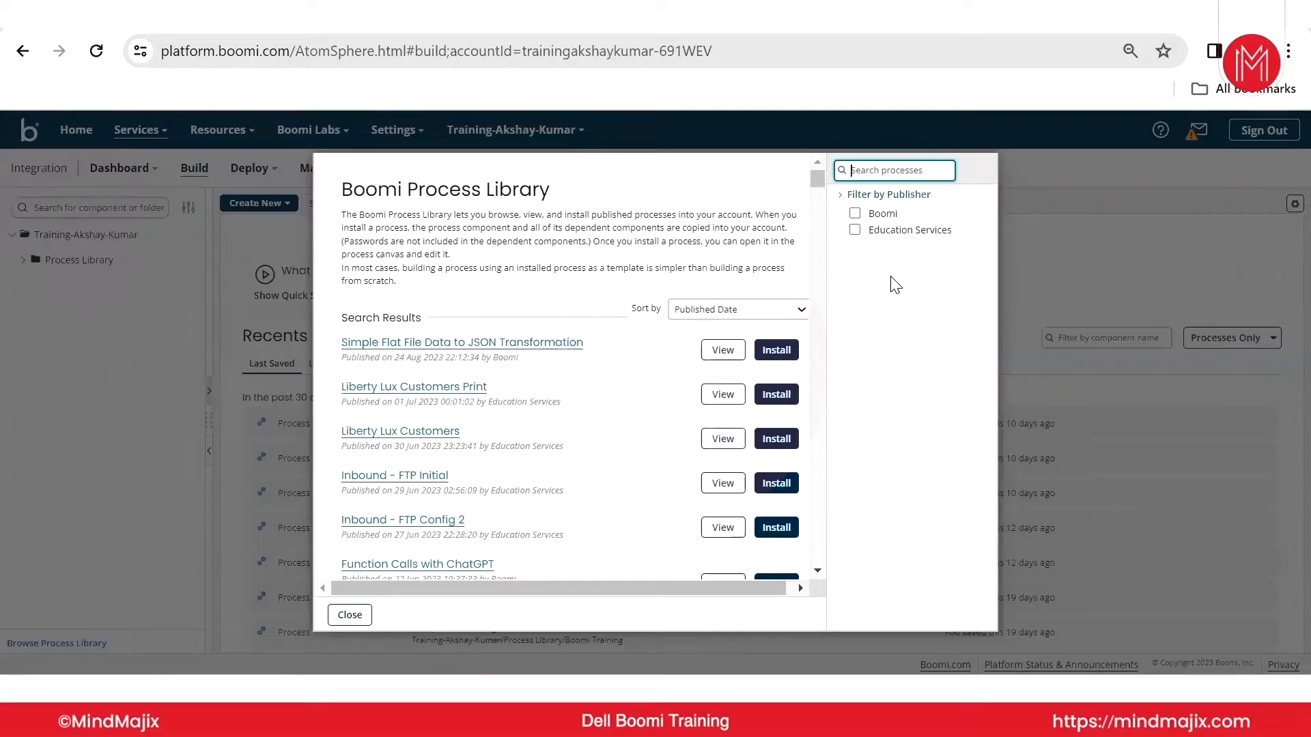
click(350, 614)
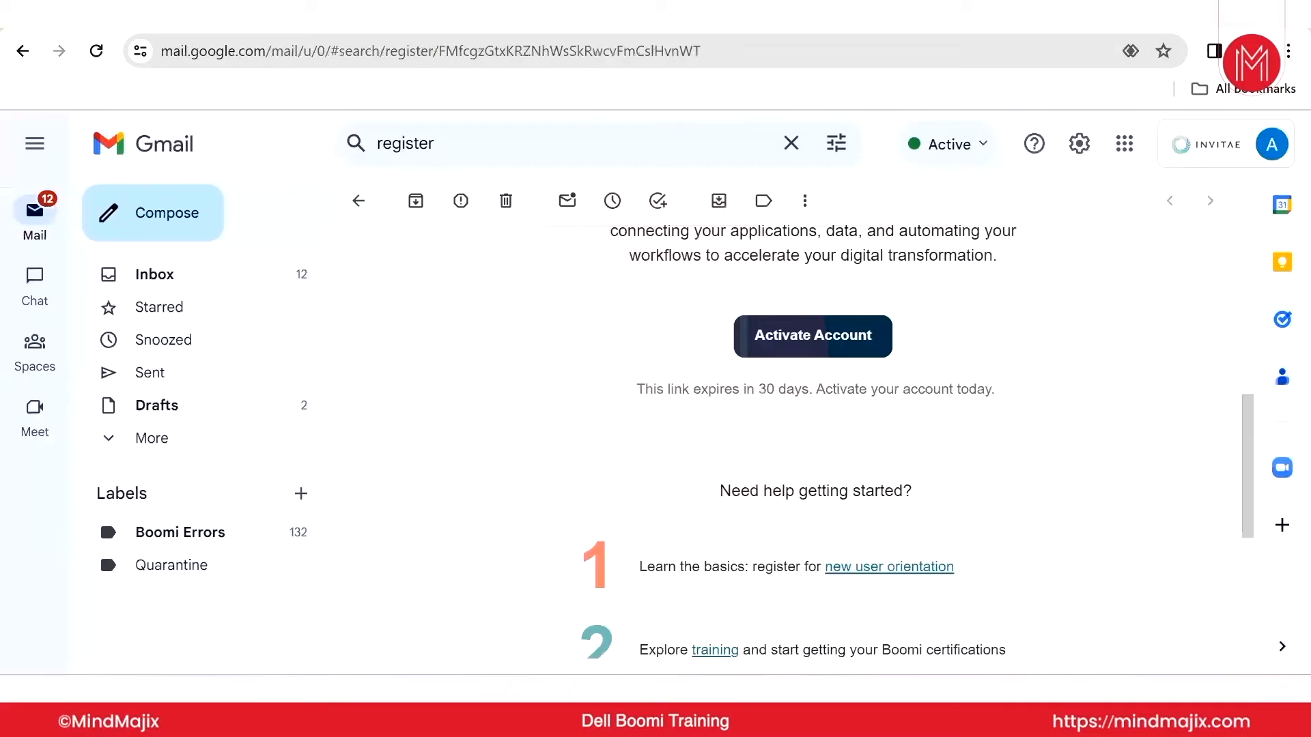
- Recheck the activation email in Gmail, and view the recent accounts available for switching in the Boomi platform
scroll(702, 478, up, 5)
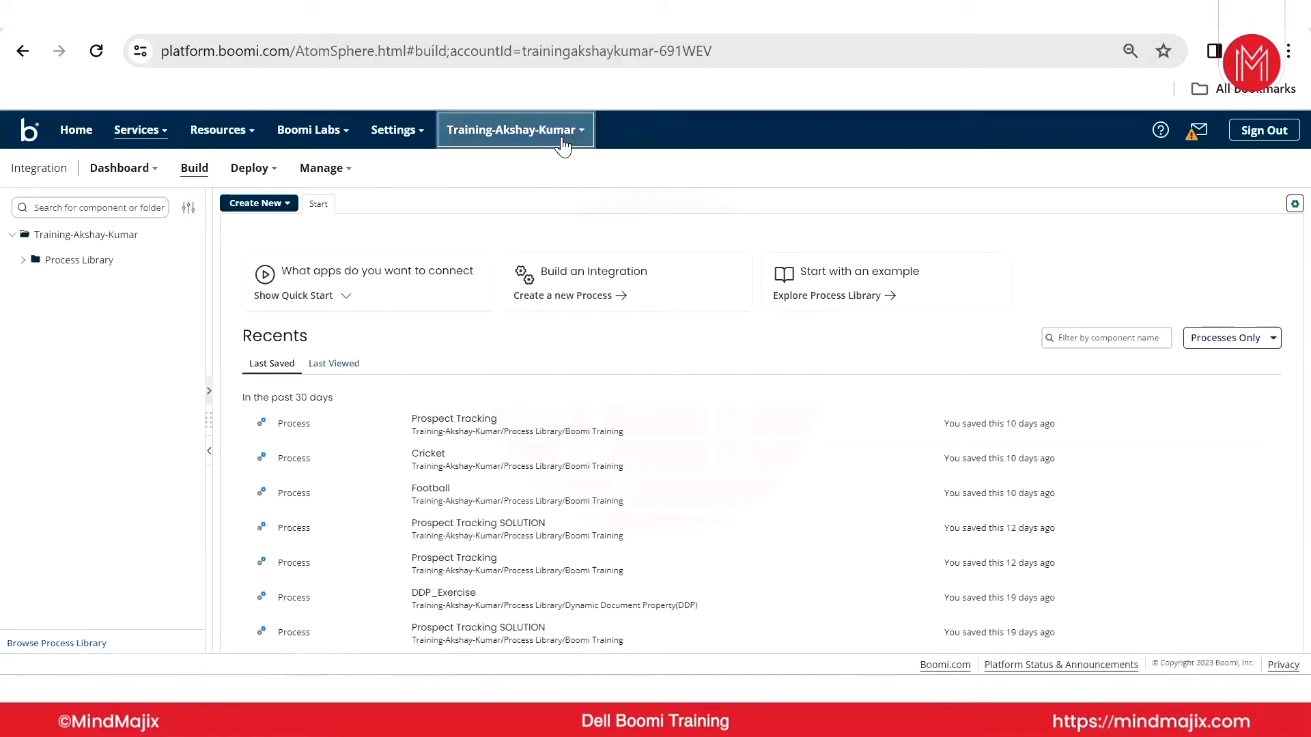
click(557, 140)
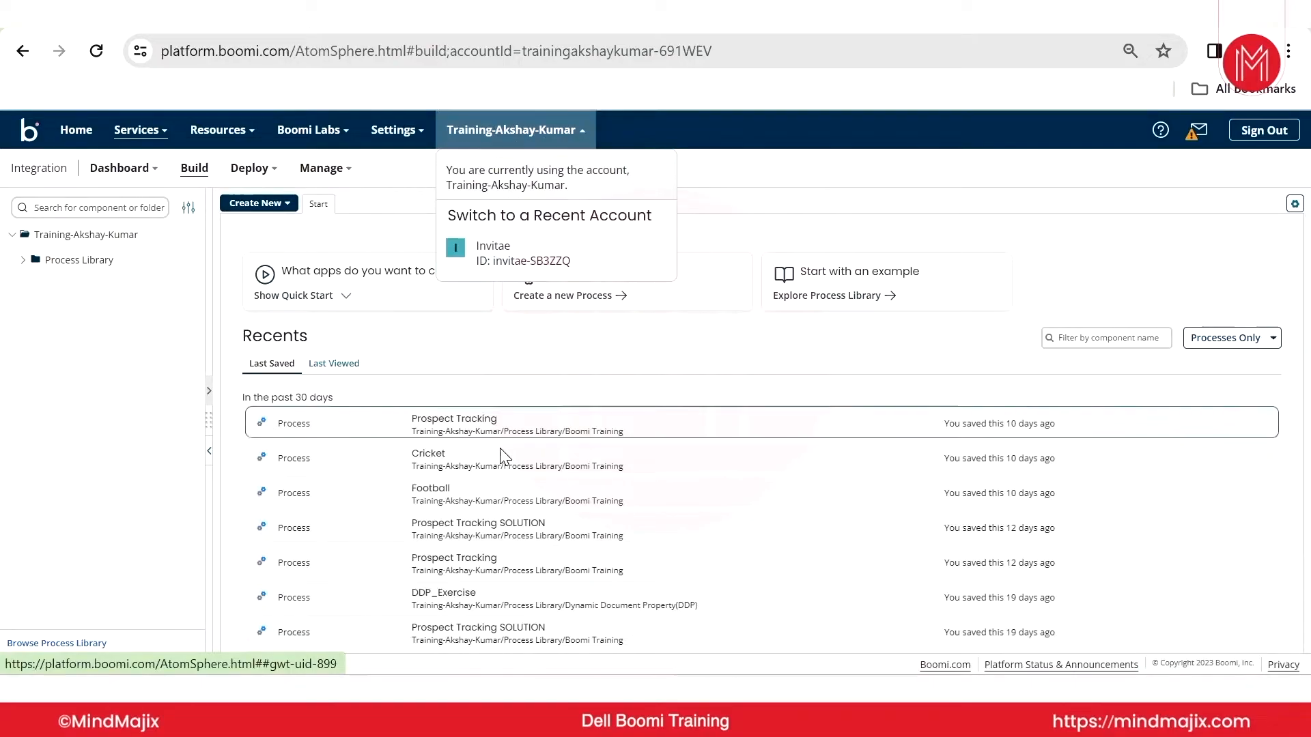
- Open the most recently saved Prospect Tracking process and inspect the FromAddress default value in its PP_Mail Properties component
click(437, 421)
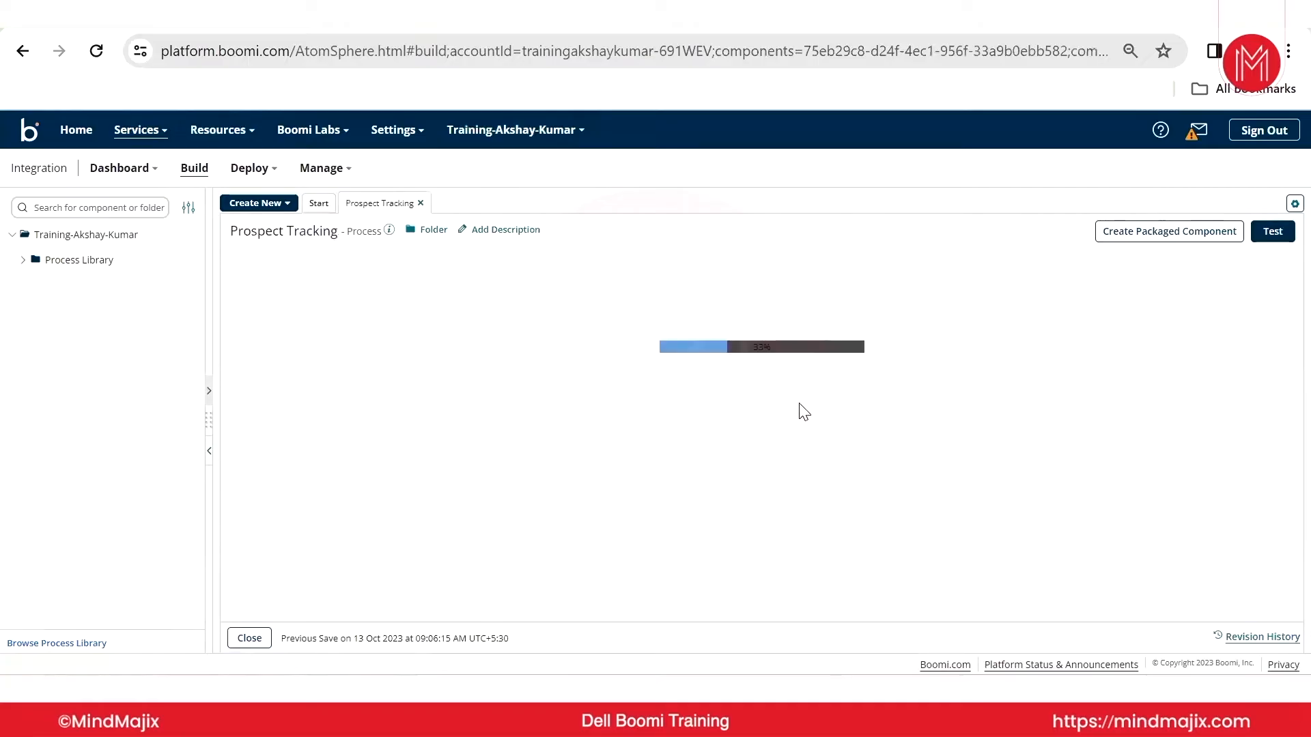
click(997, 507)
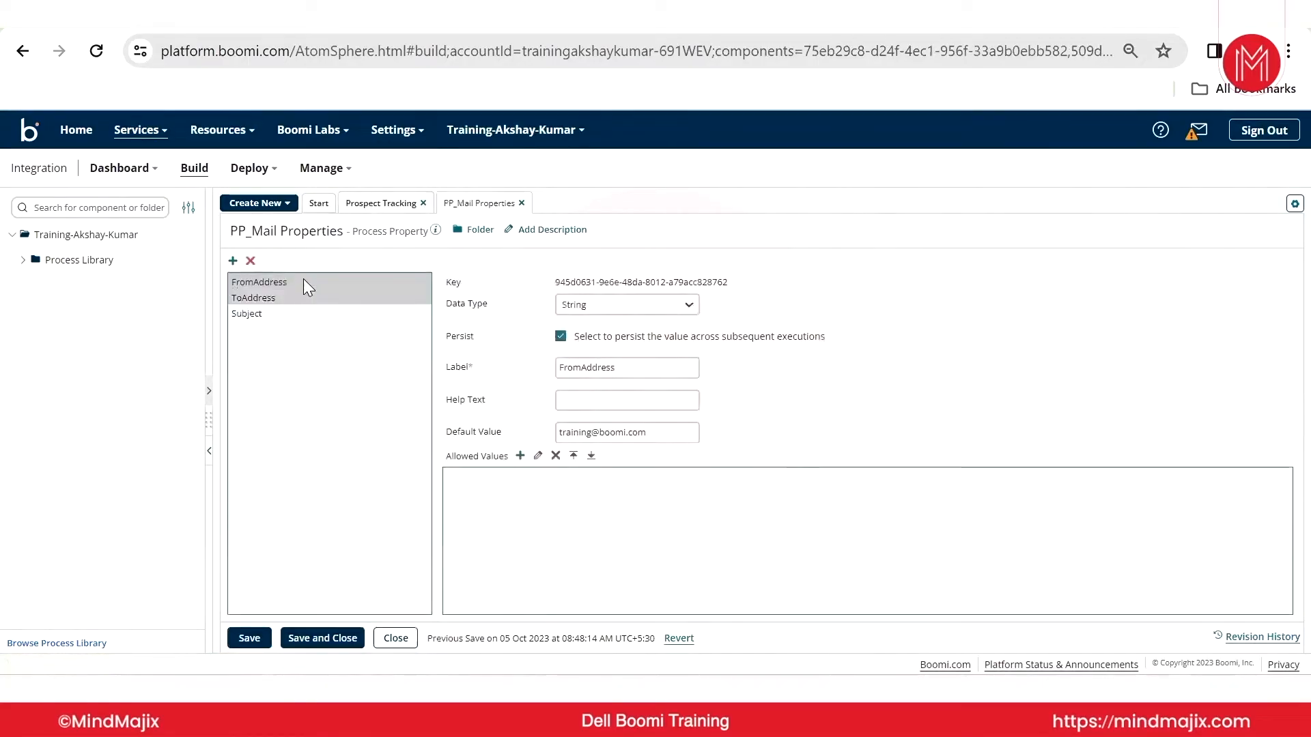
drag(674, 436, 444, 438)
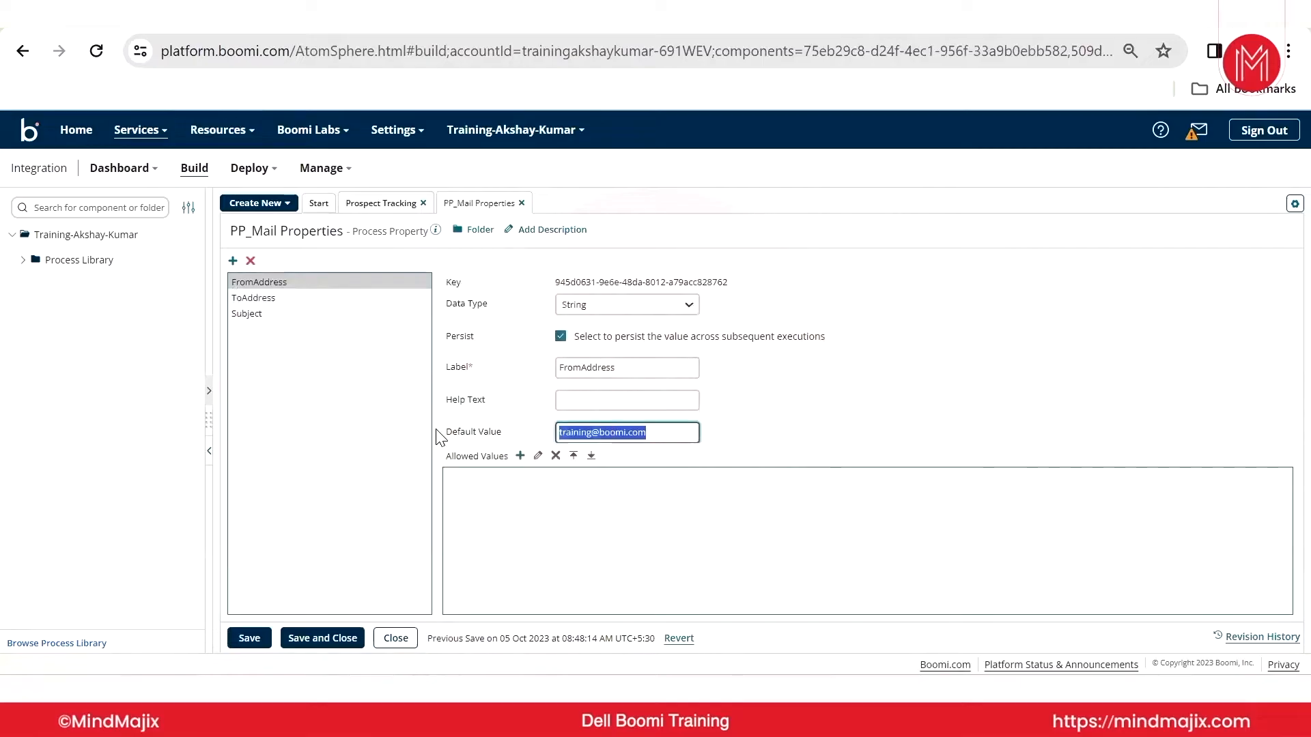
click(626, 111)
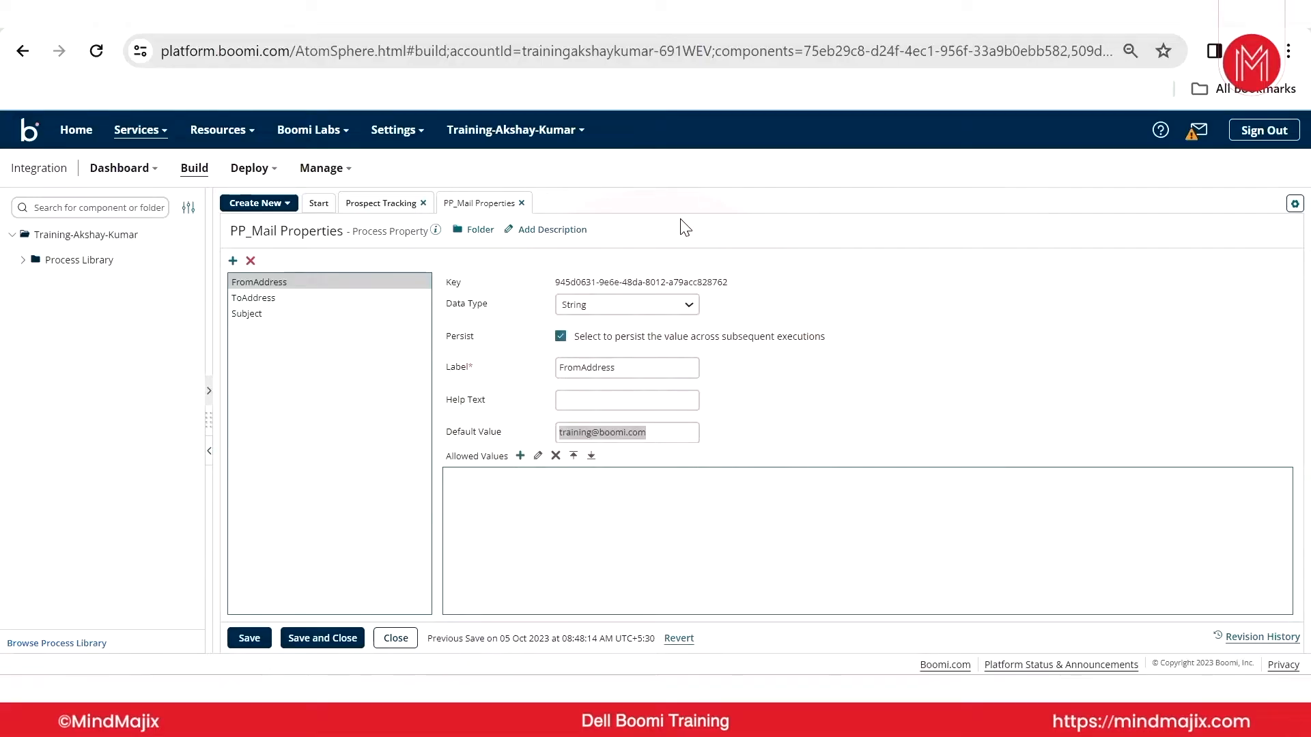
mouse_move(581, 703)
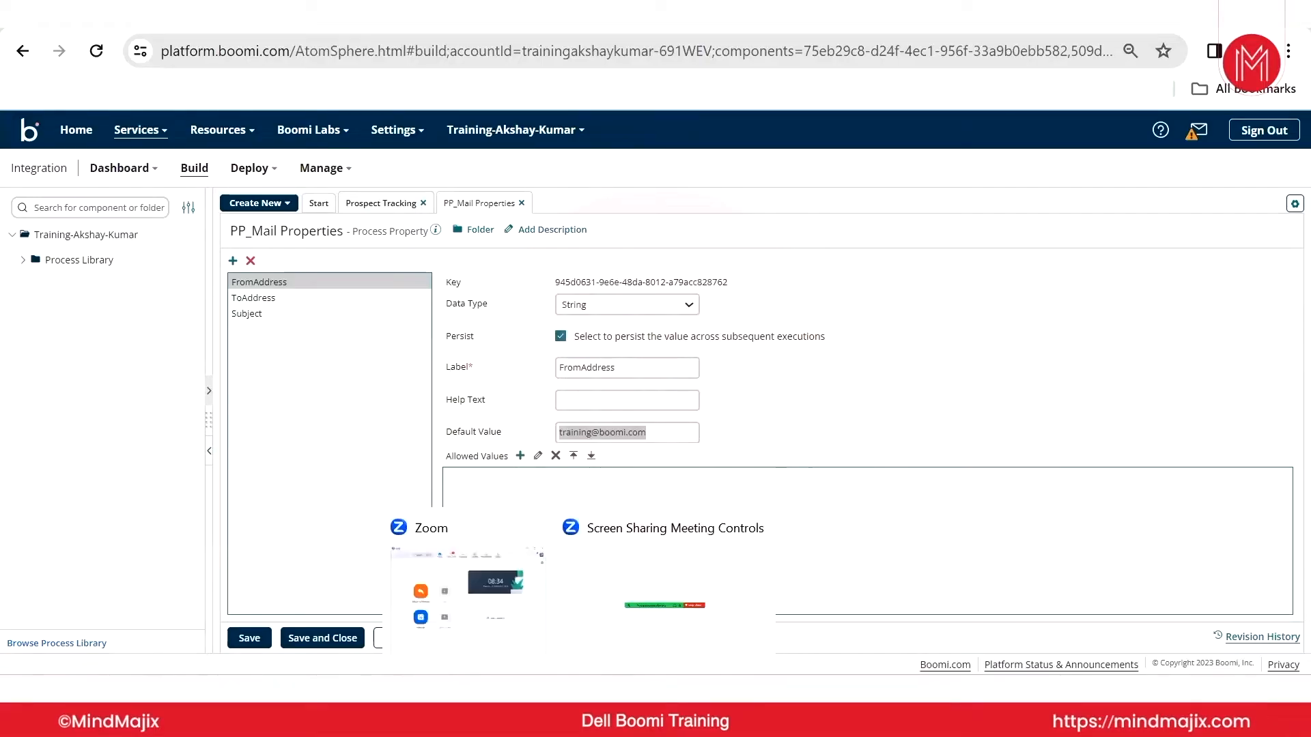
- View the published processes in the Boomi Process Library again and return to the PP_Mail Properties component
click(939, 421)
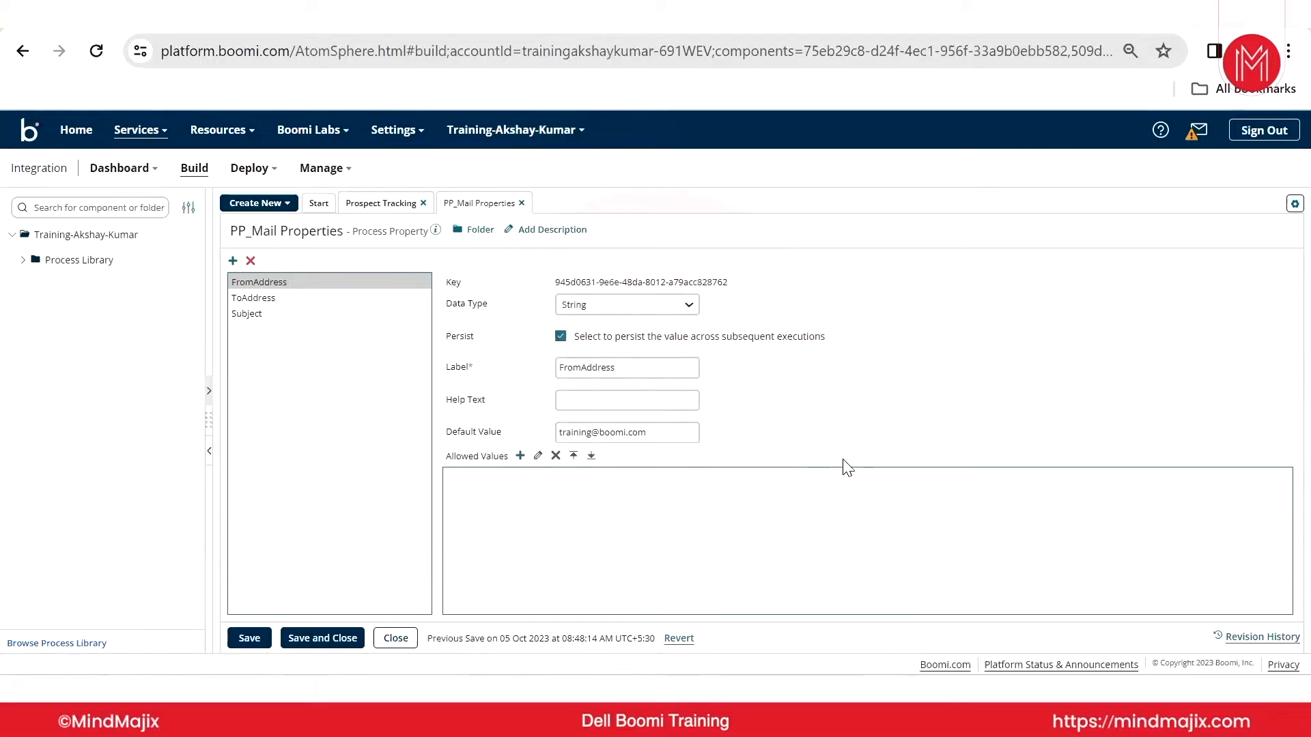
click(69, 643)
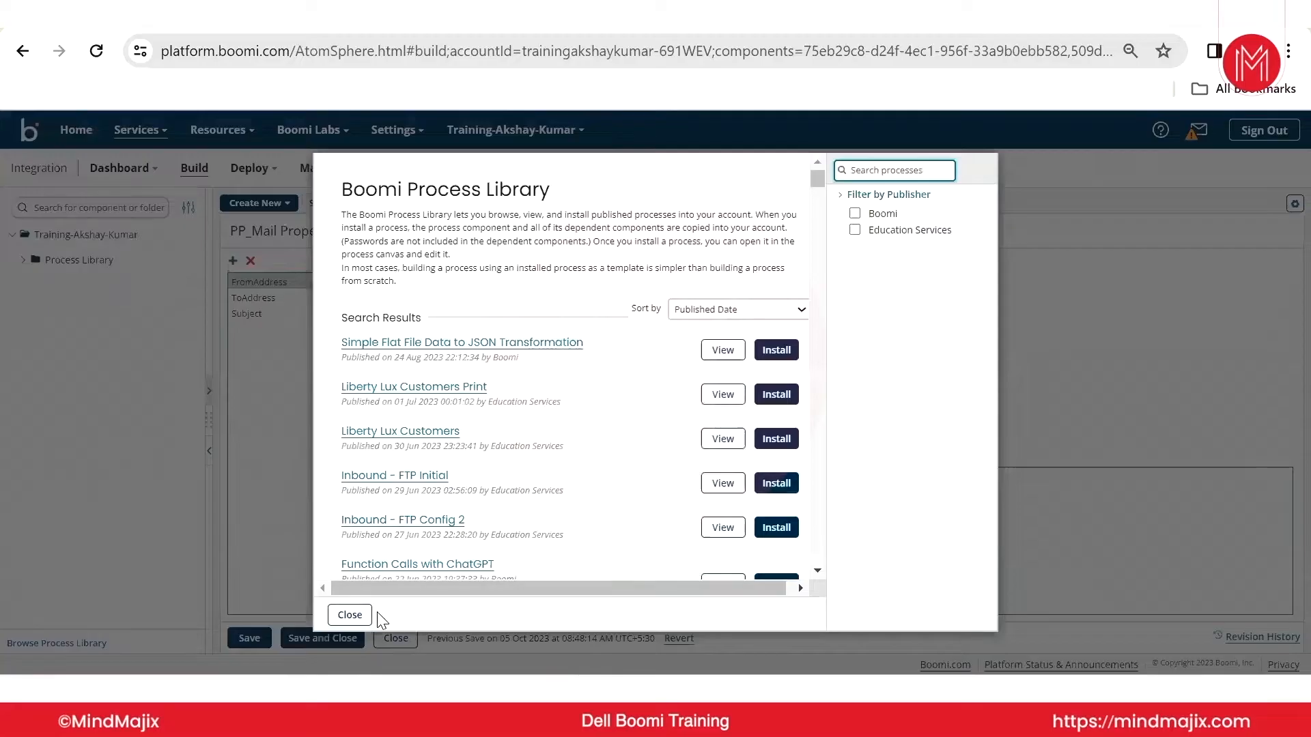
click(349, 615)
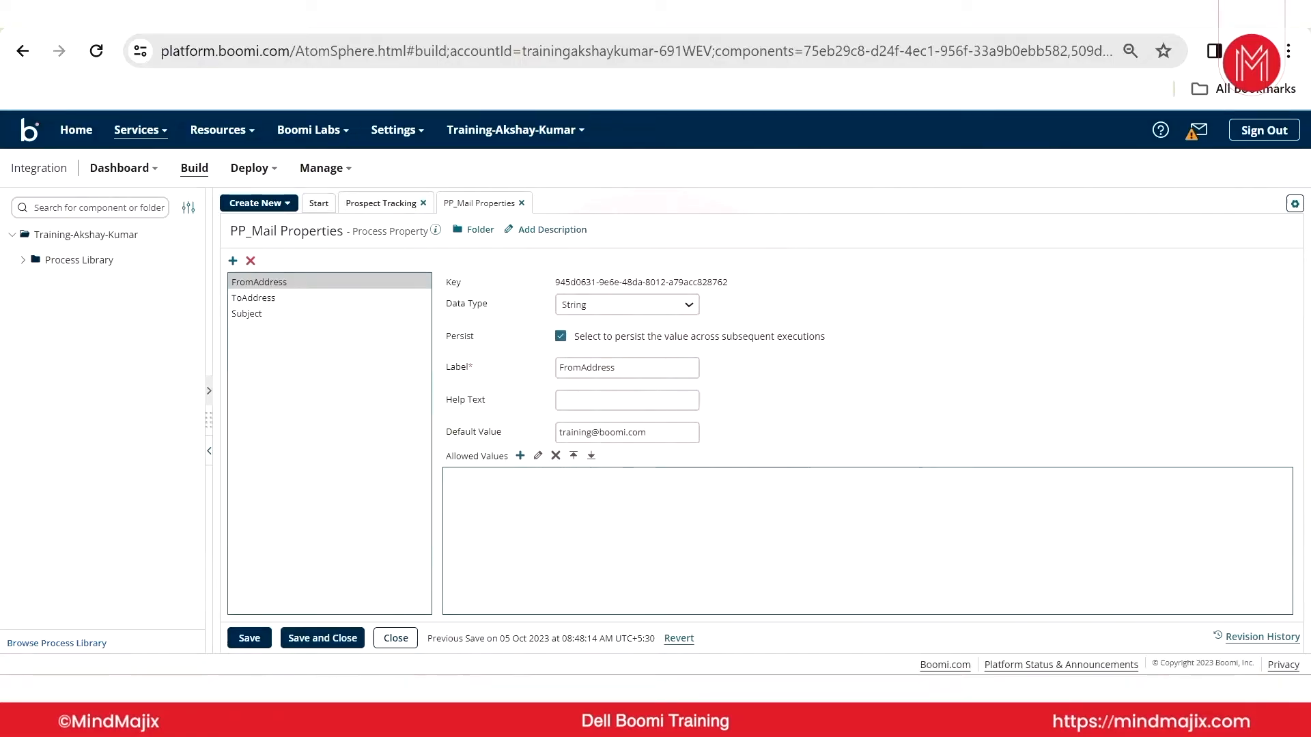
click(250, 638)
- Review the platform messages about account expiry and releases, read the "We released something new!" message, and close the messages
click(1199, 134)
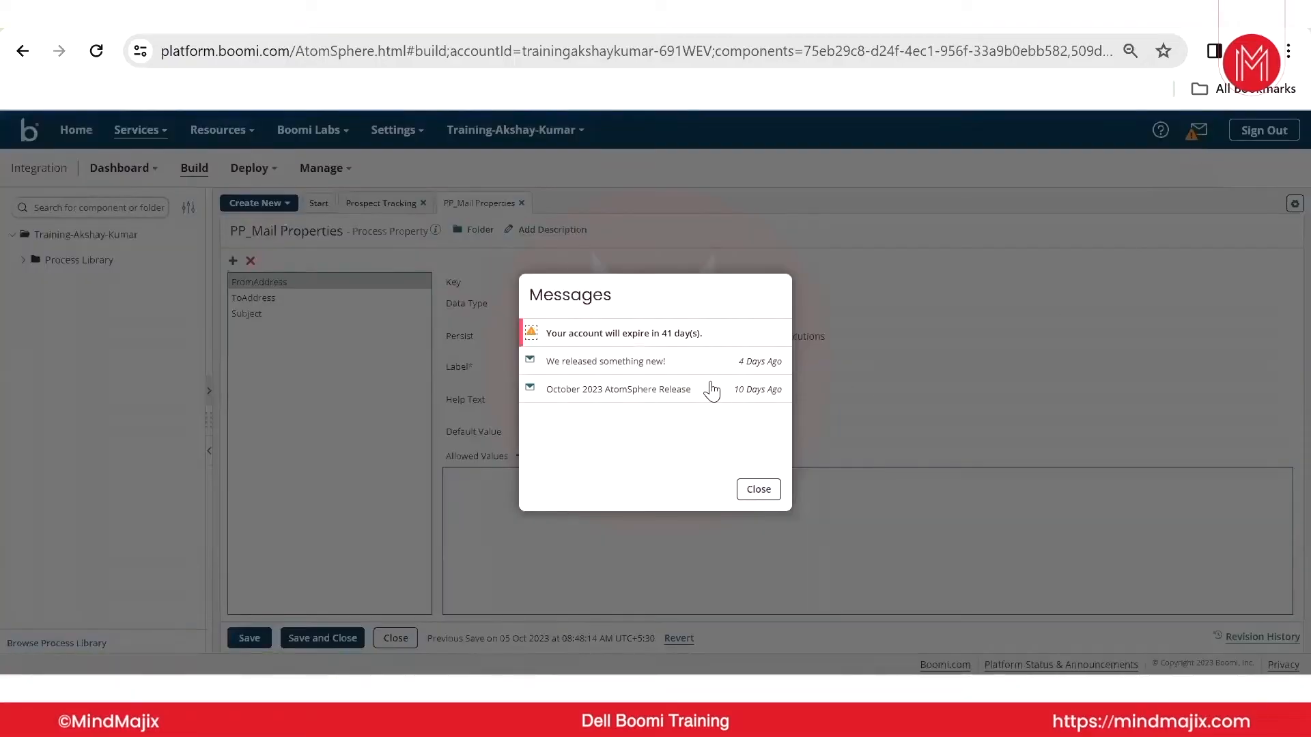
drag(739, 364, 788, 437)
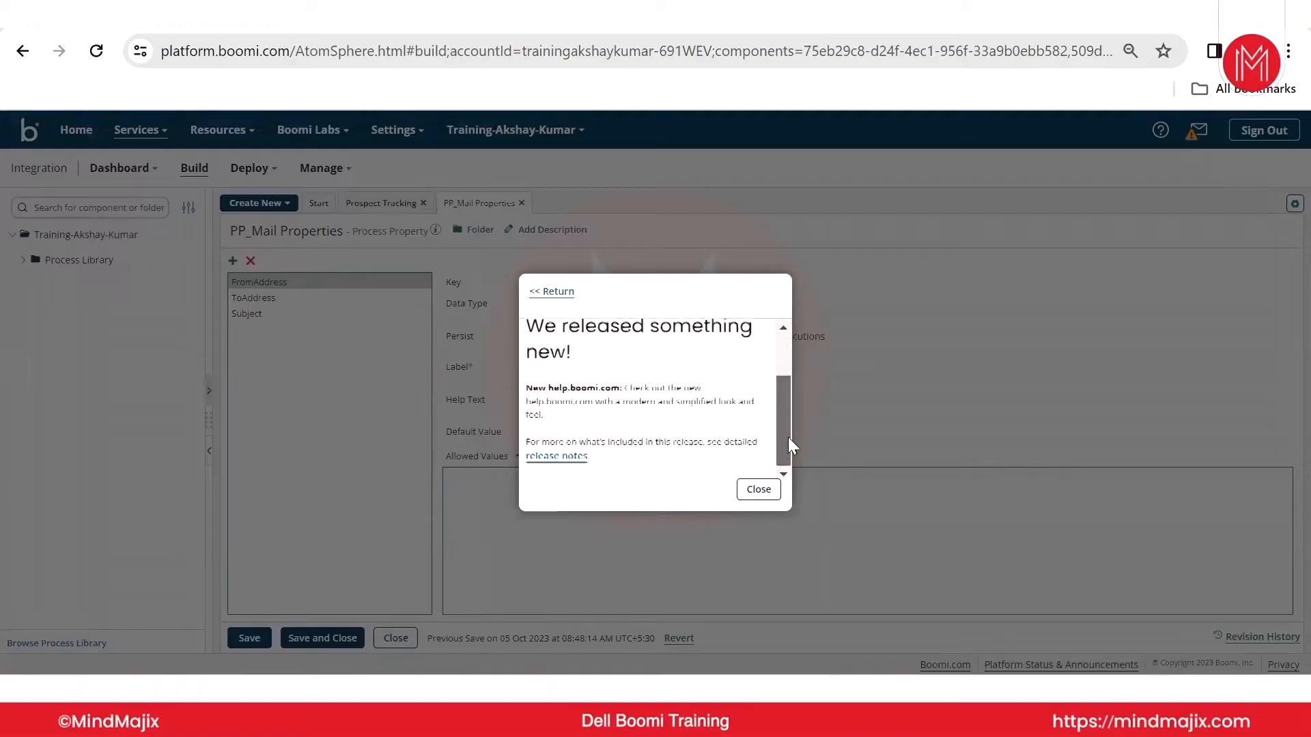
click(758, 490)
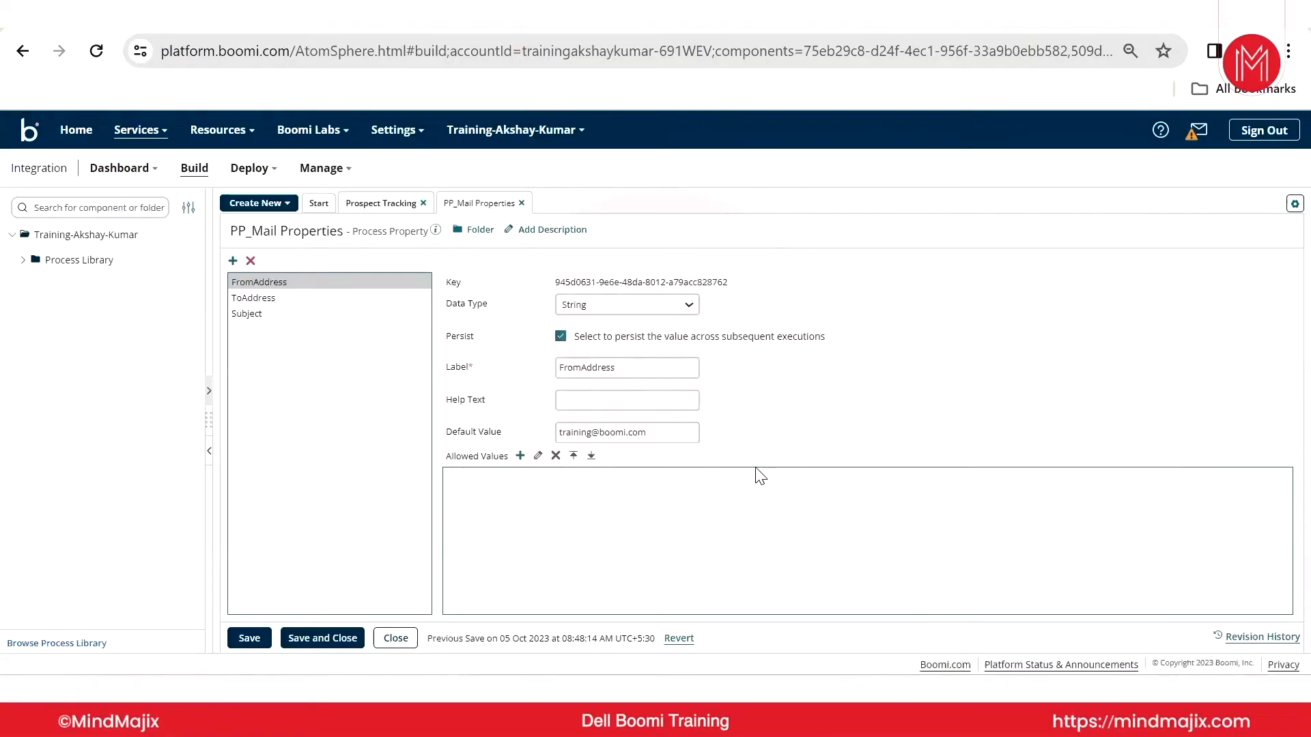
click(1197, 133)
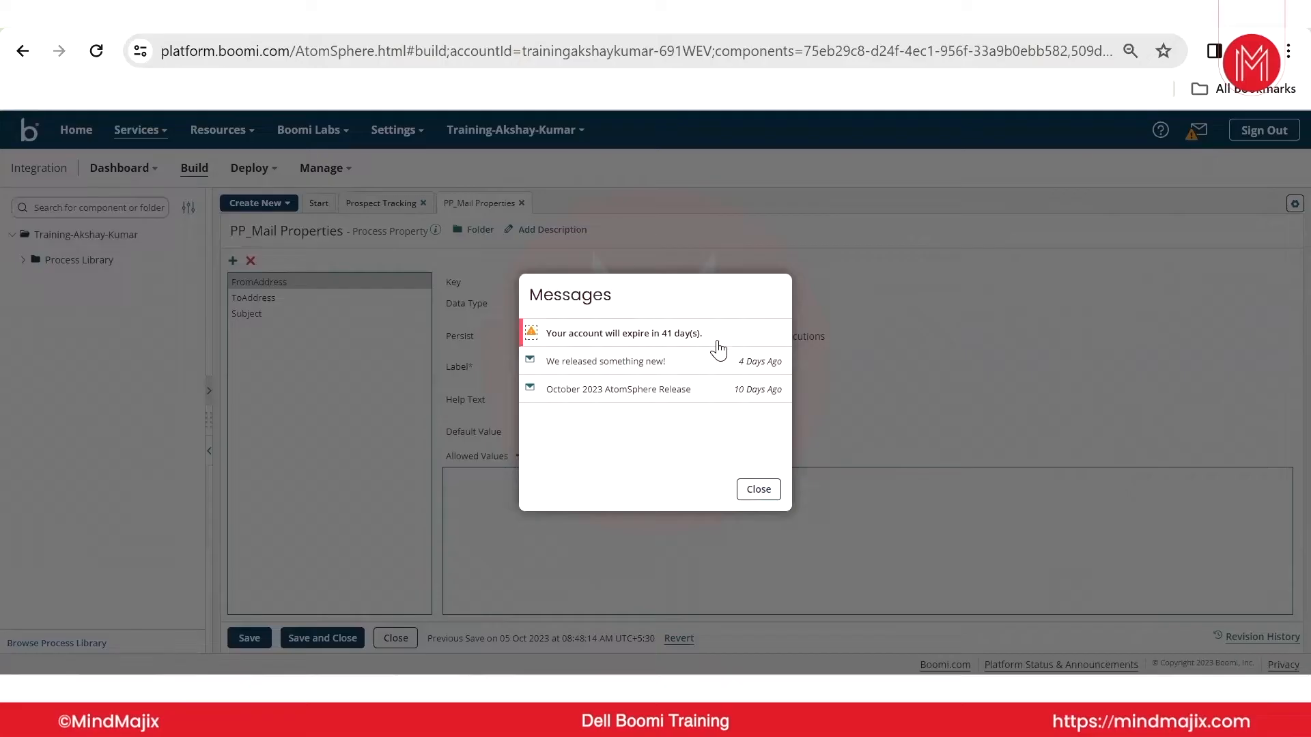
click(766, 492)
click(766, 490)
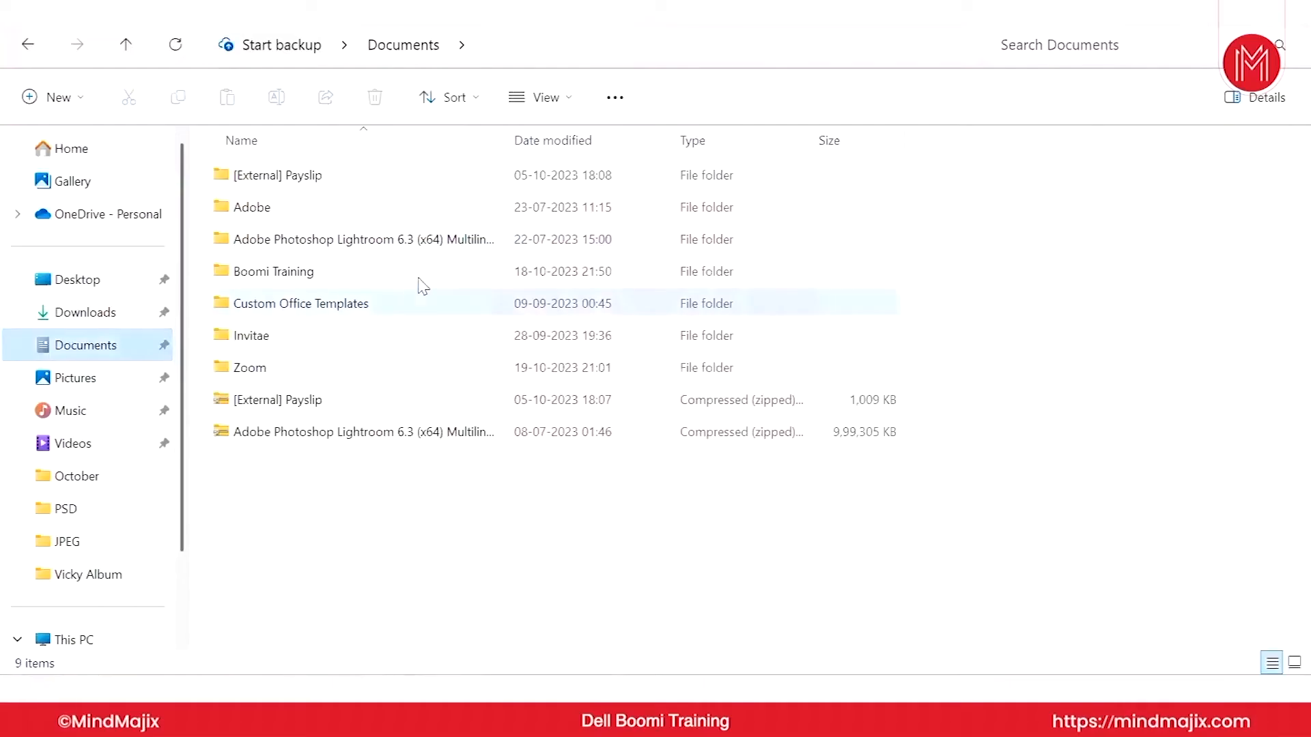
- In File Explorer, open Documents > Boomi Training > Phase-1 > Boomi Profiles, and launch Notepad++ from the Windows search
click(361, 280)
double_click(360, 280)
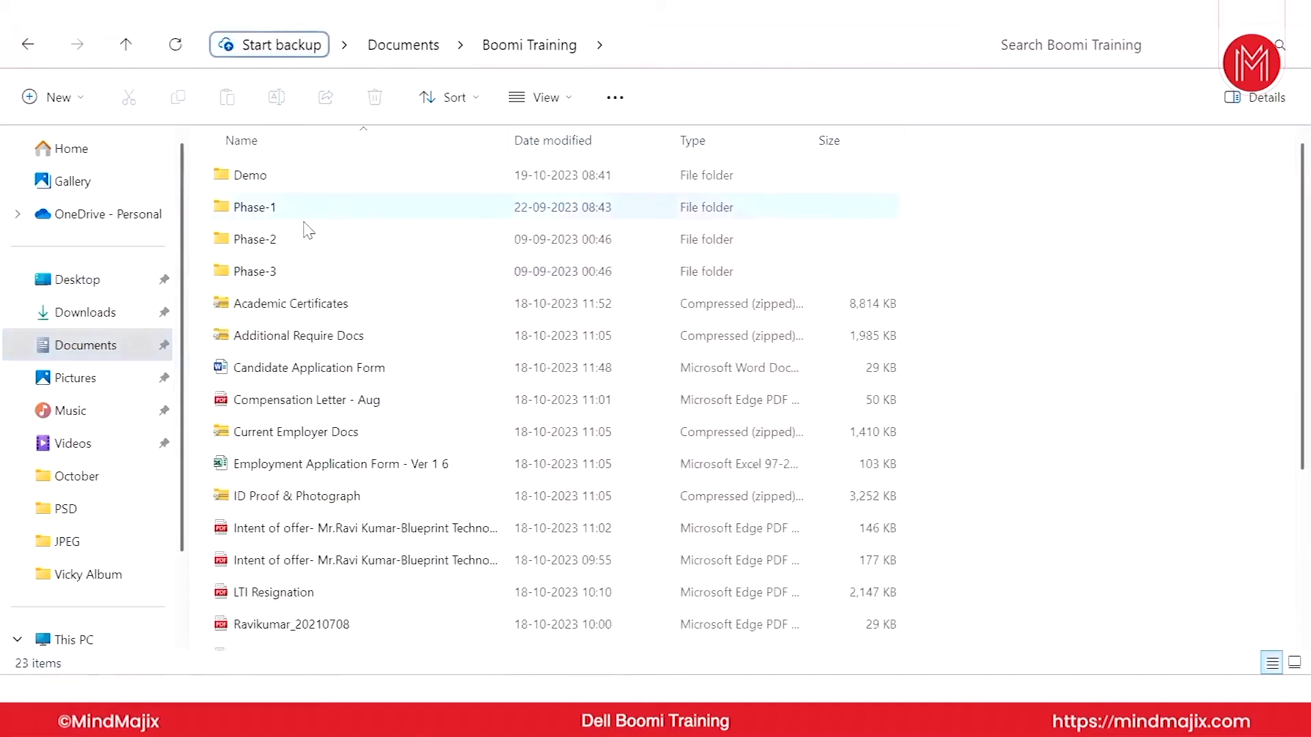
double_click(325, 213)
double_click(339, 177)
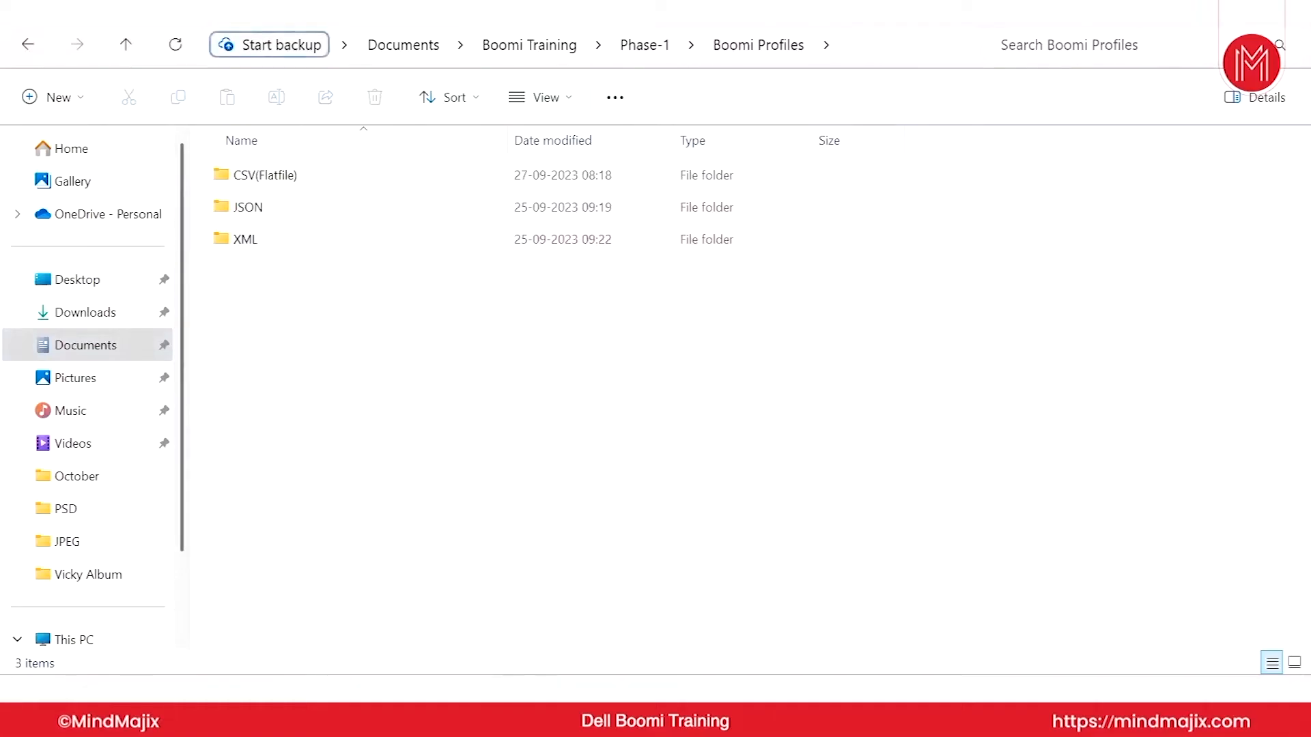
click(249, 707)
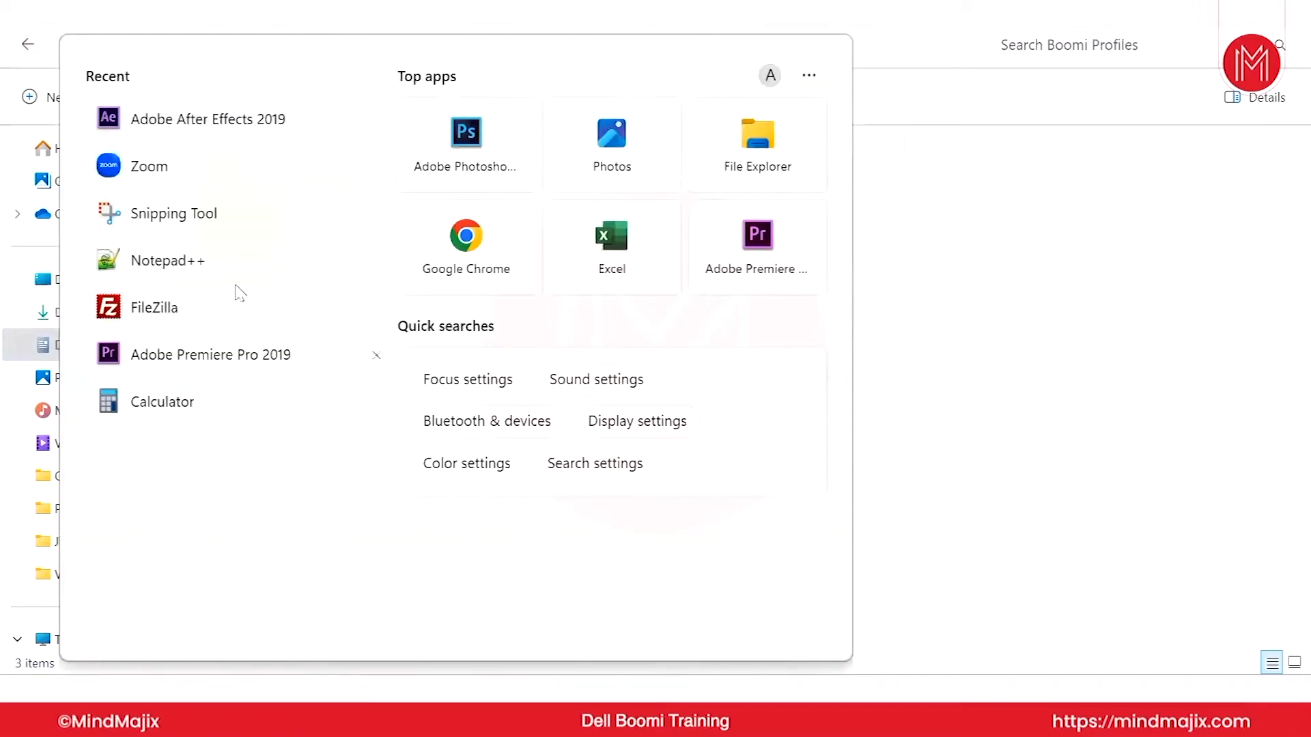
click(224, 271)
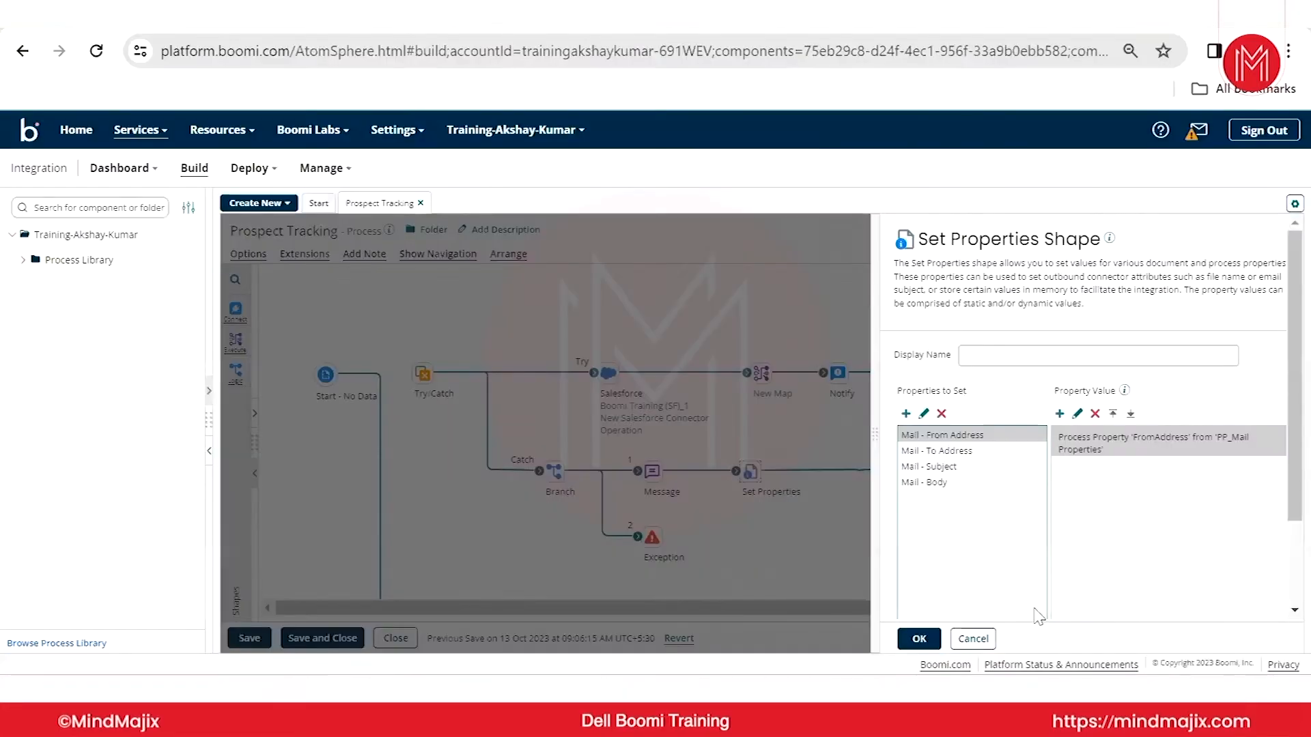
- Cancel the Set Properties shape settings in the Prospect Tracking process and review the services offered by the Boomi platform
click(973, 638)
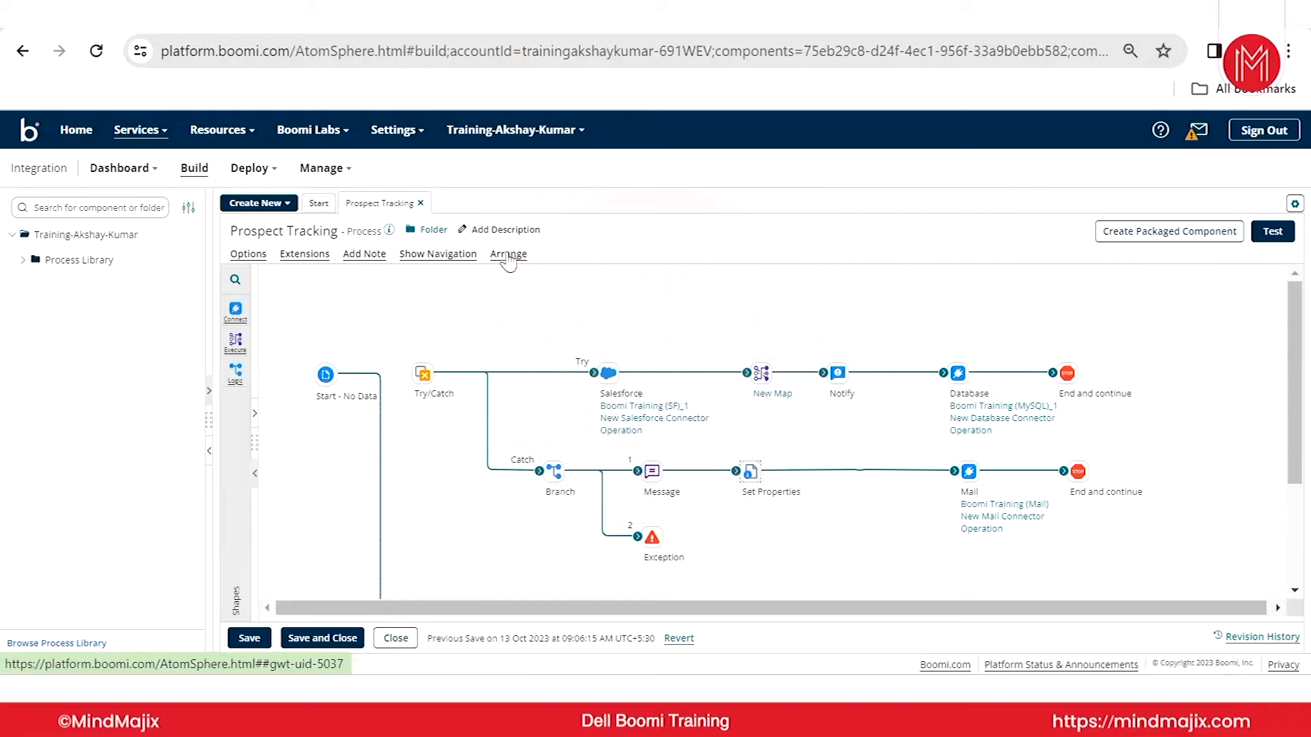
mouse_move(595, 407)
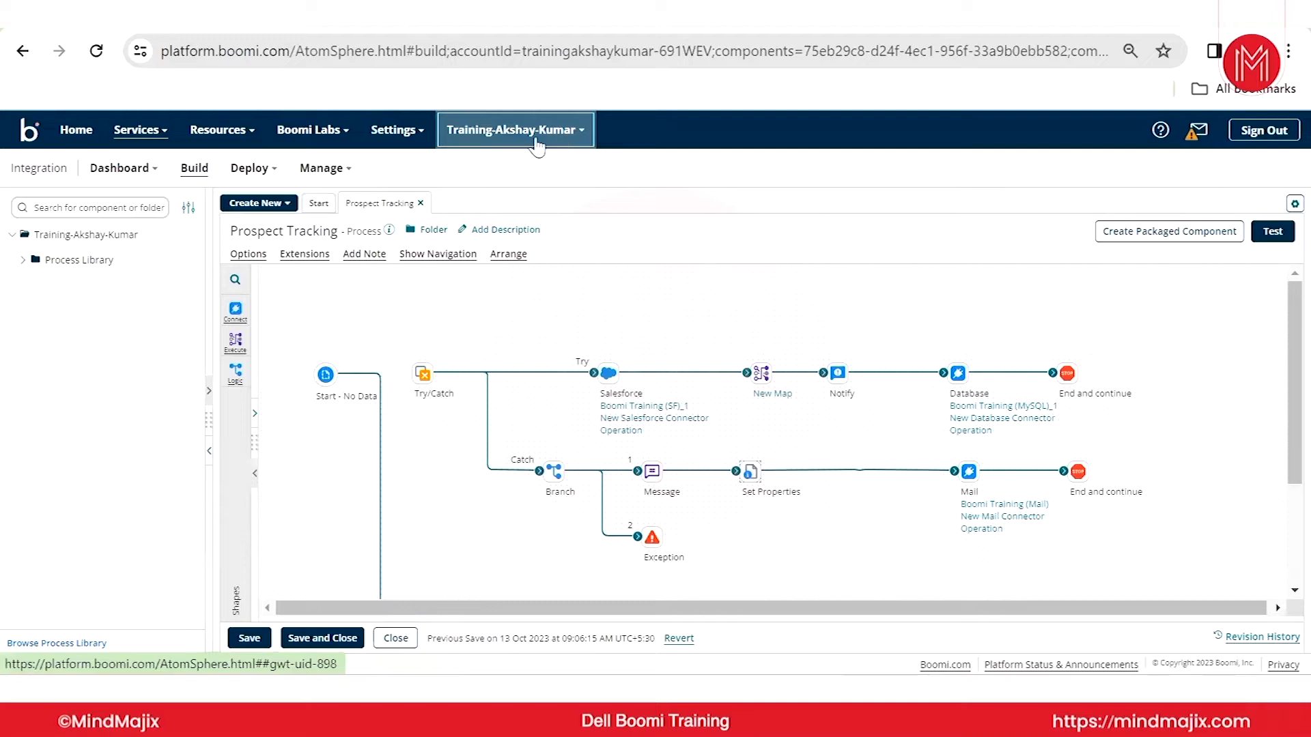
click(161, 139)
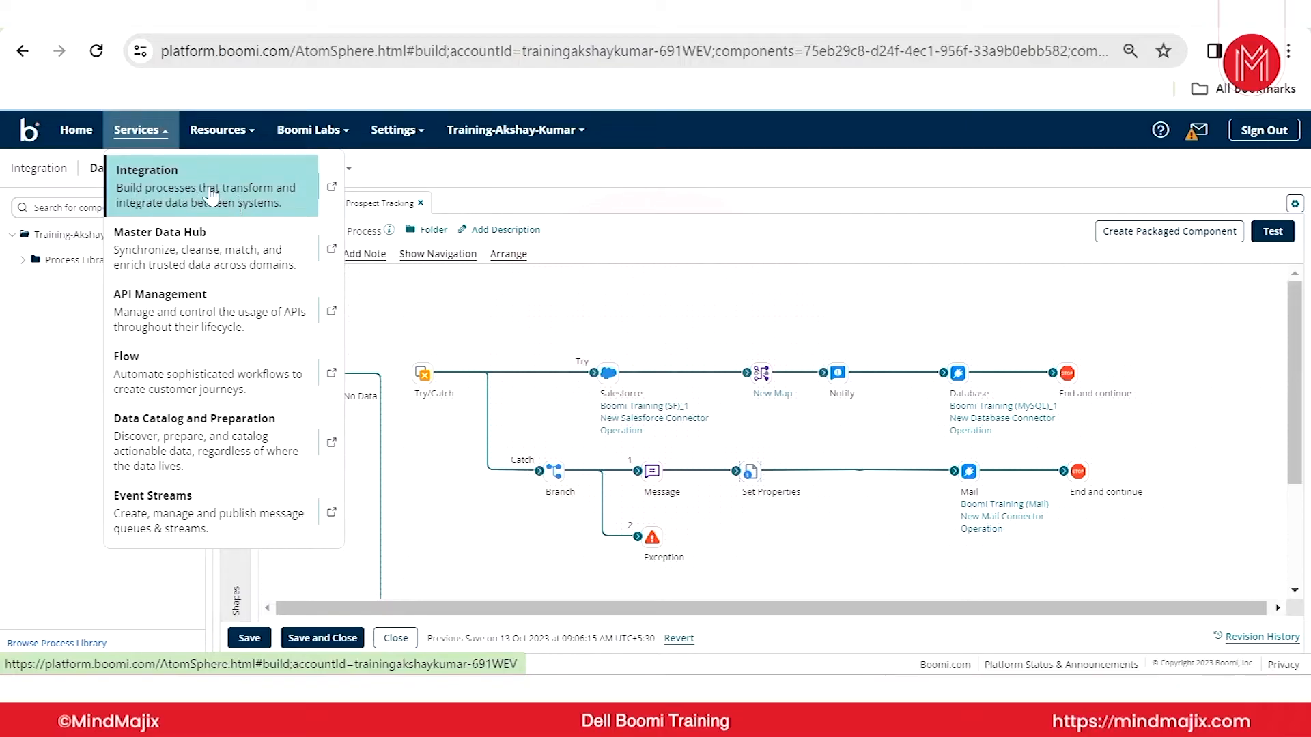
click(156, 133)
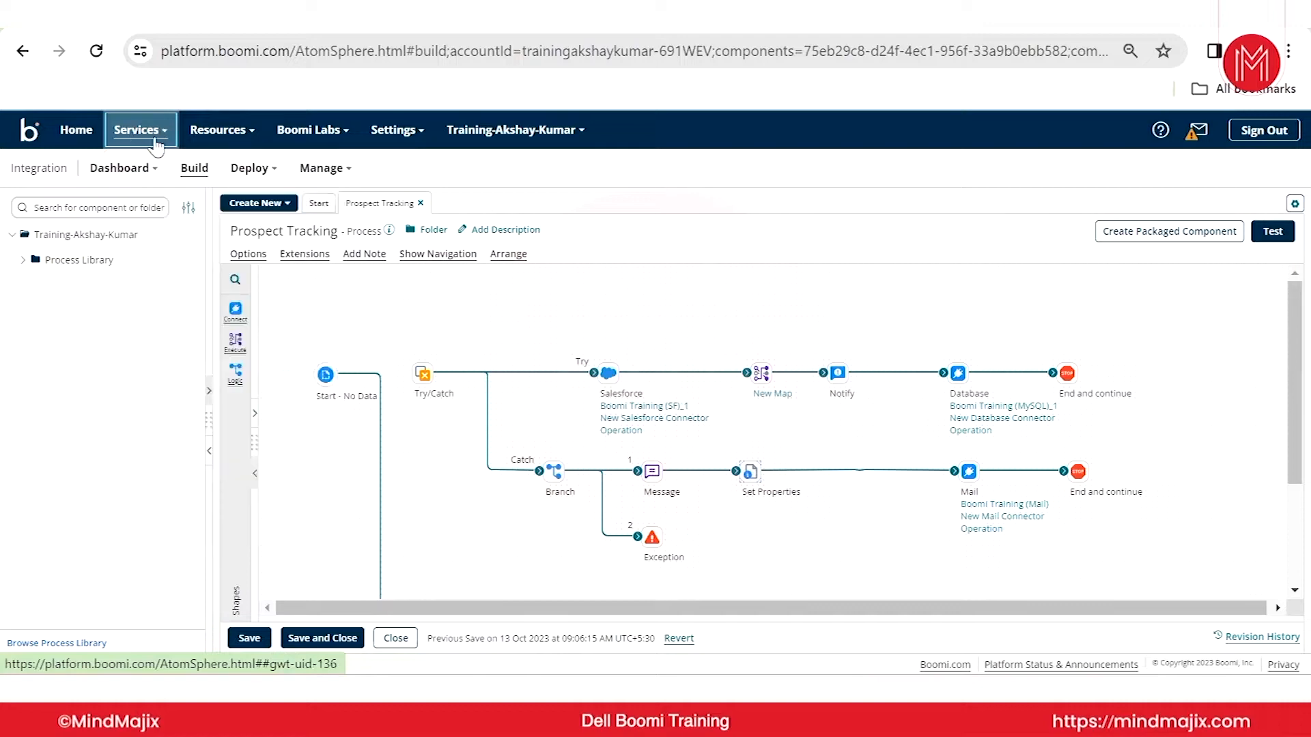
- Review the platform's Resources, Boomi Labs, and user and account Settings options
click(239, 141)
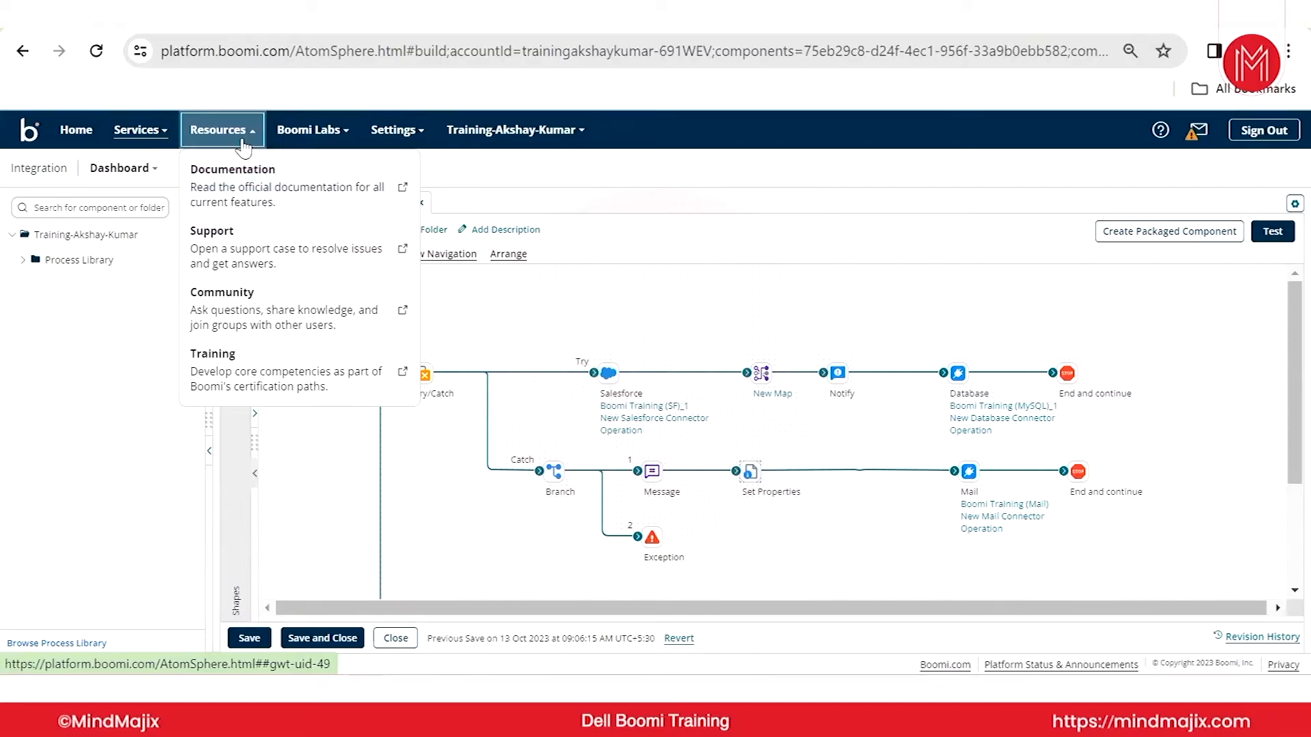
click(345, 134)
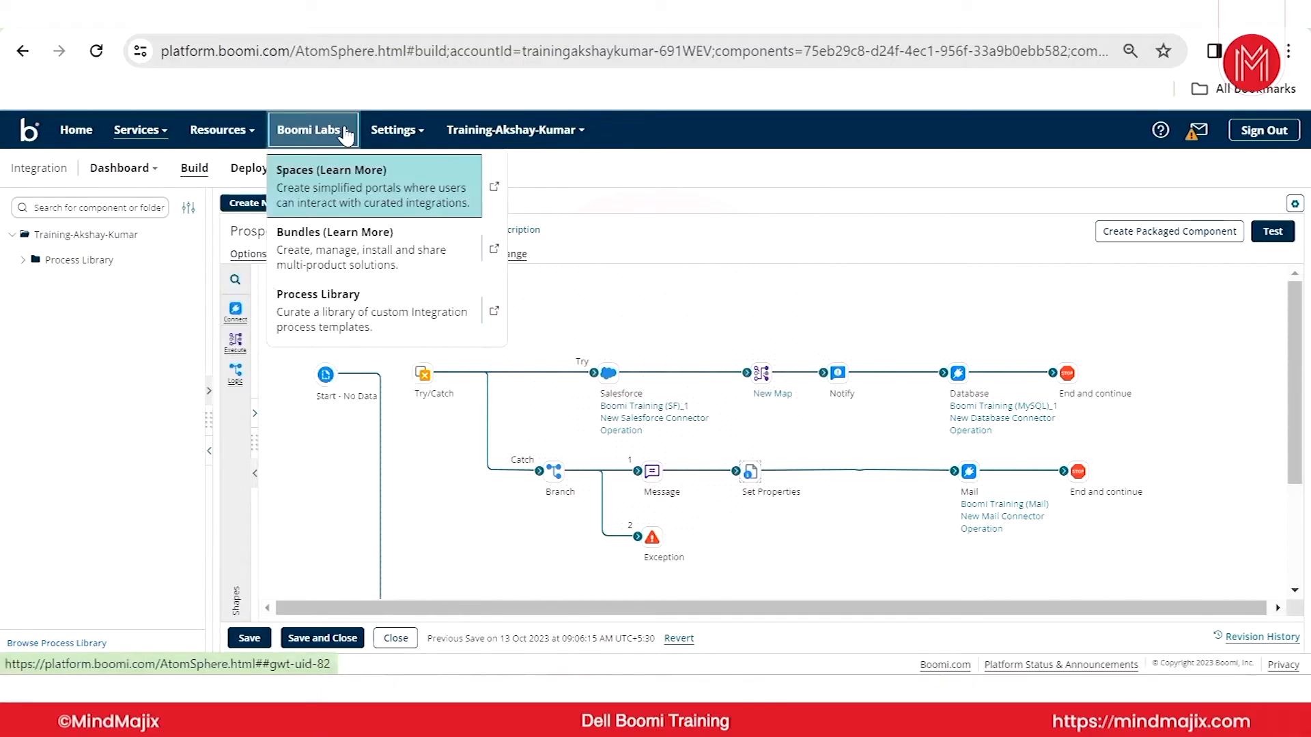
click(397, 136)
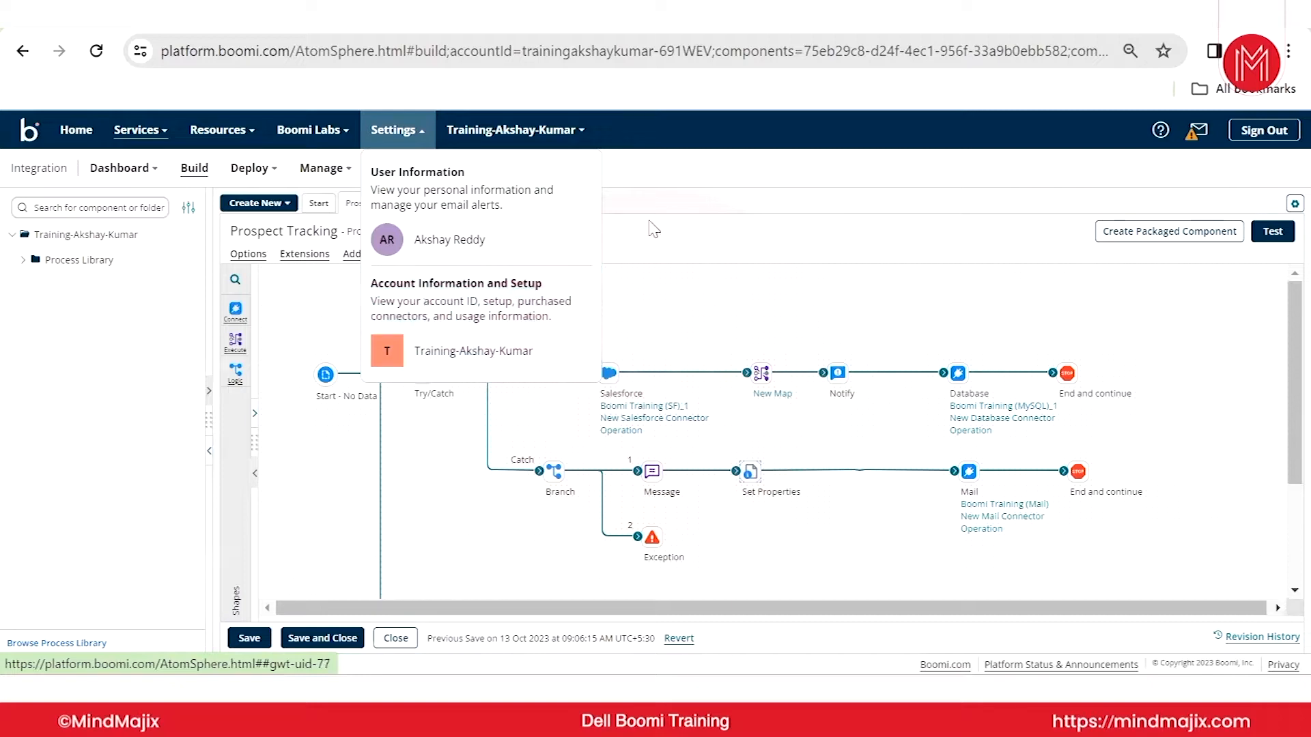
click(690, 188)
- View the recent accounts available for switching while staying in the current account
click(571, 137)
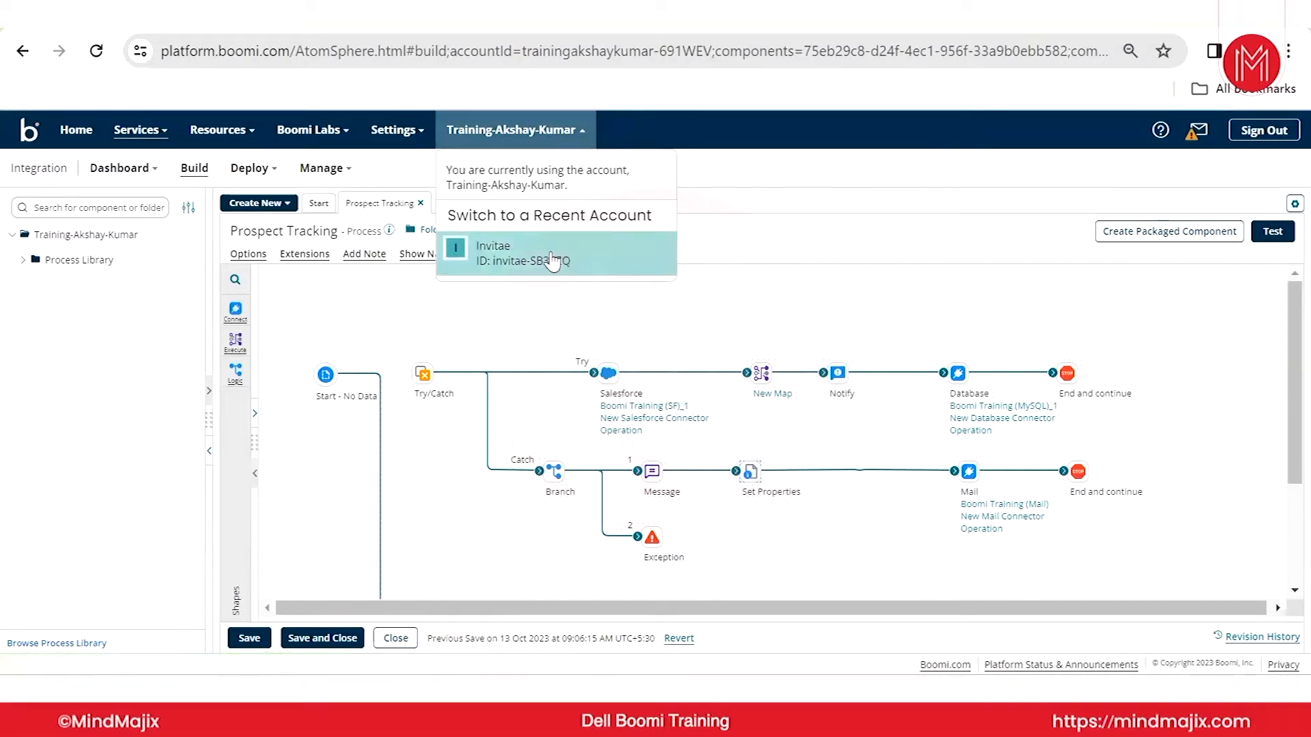
click(733, 234)
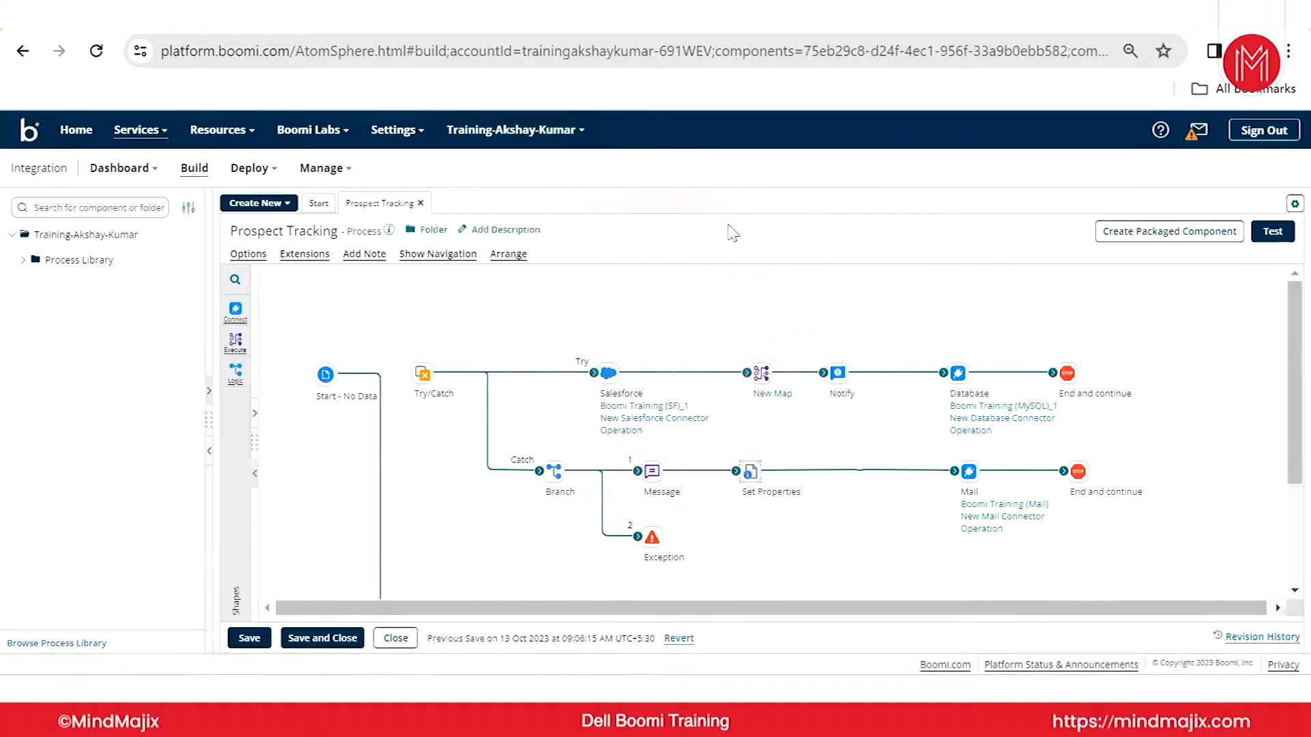
click(581, 140)
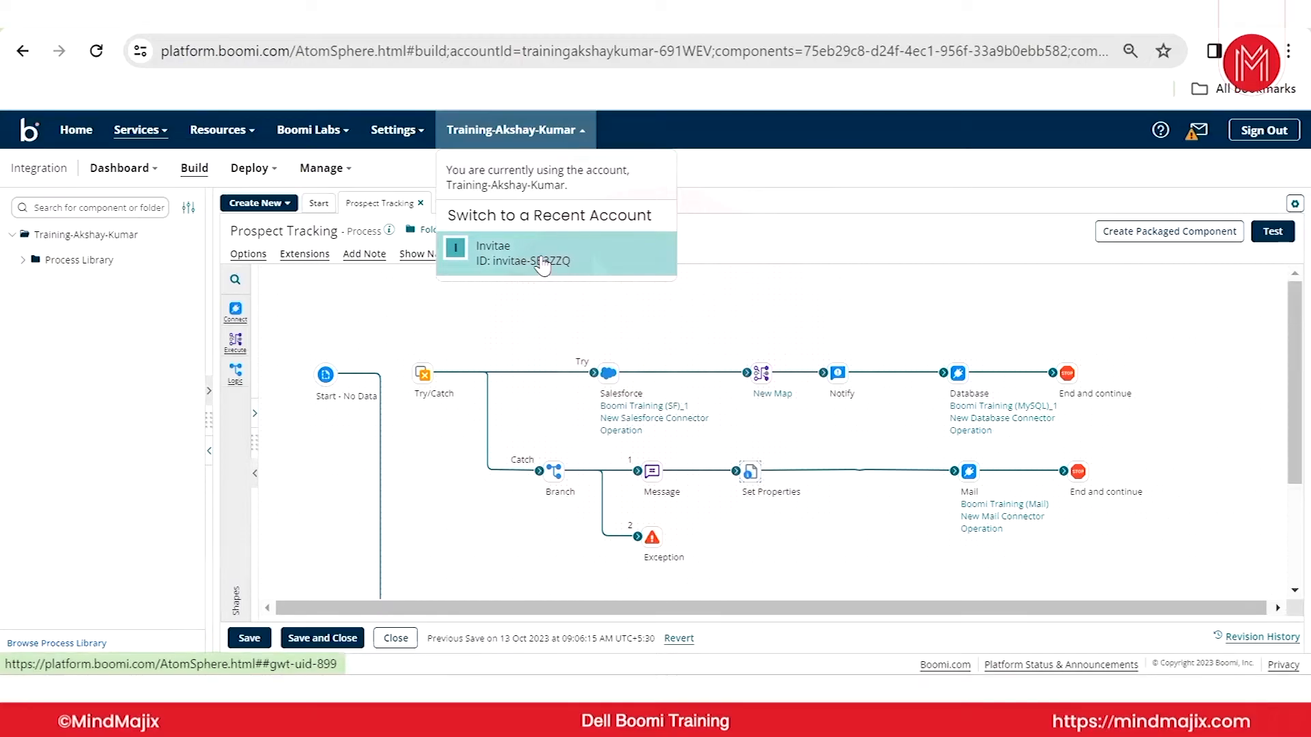
click(800, 241)
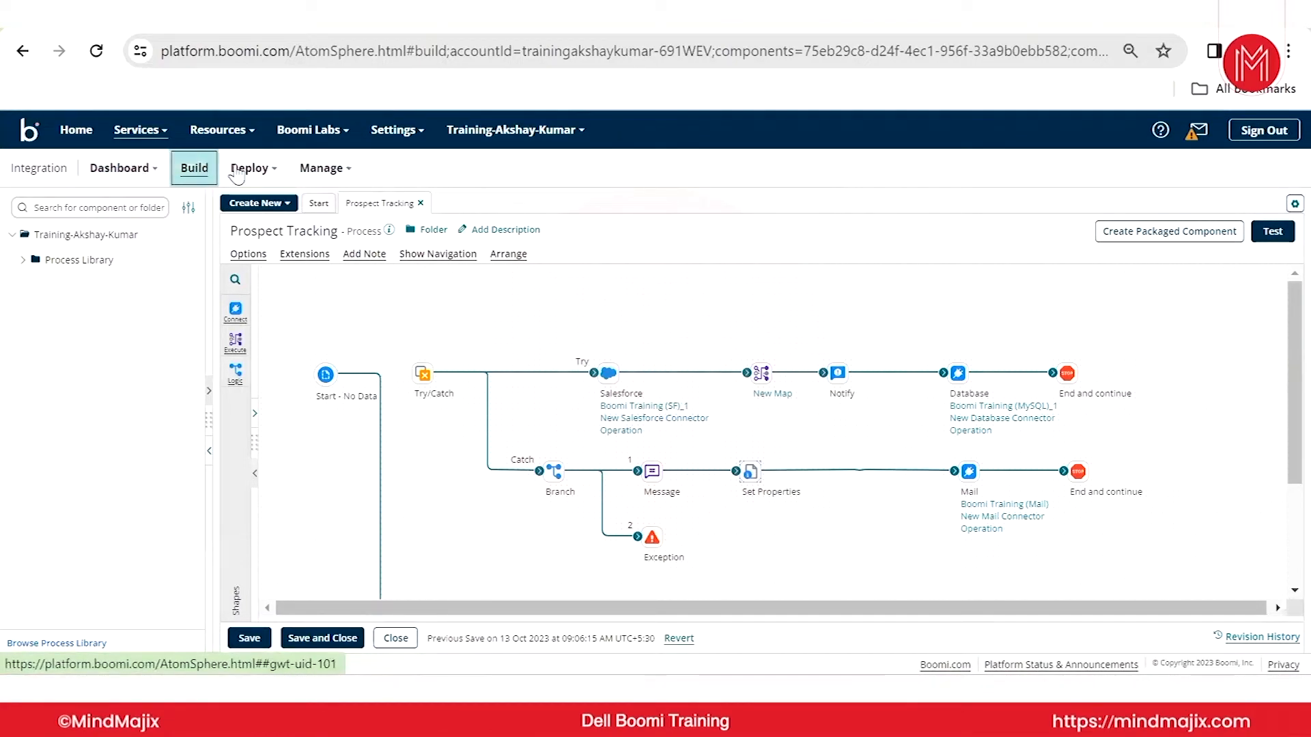
- Open the Real-time Dashboard and view the choices of its atoms and environments filter
click(155, 178)
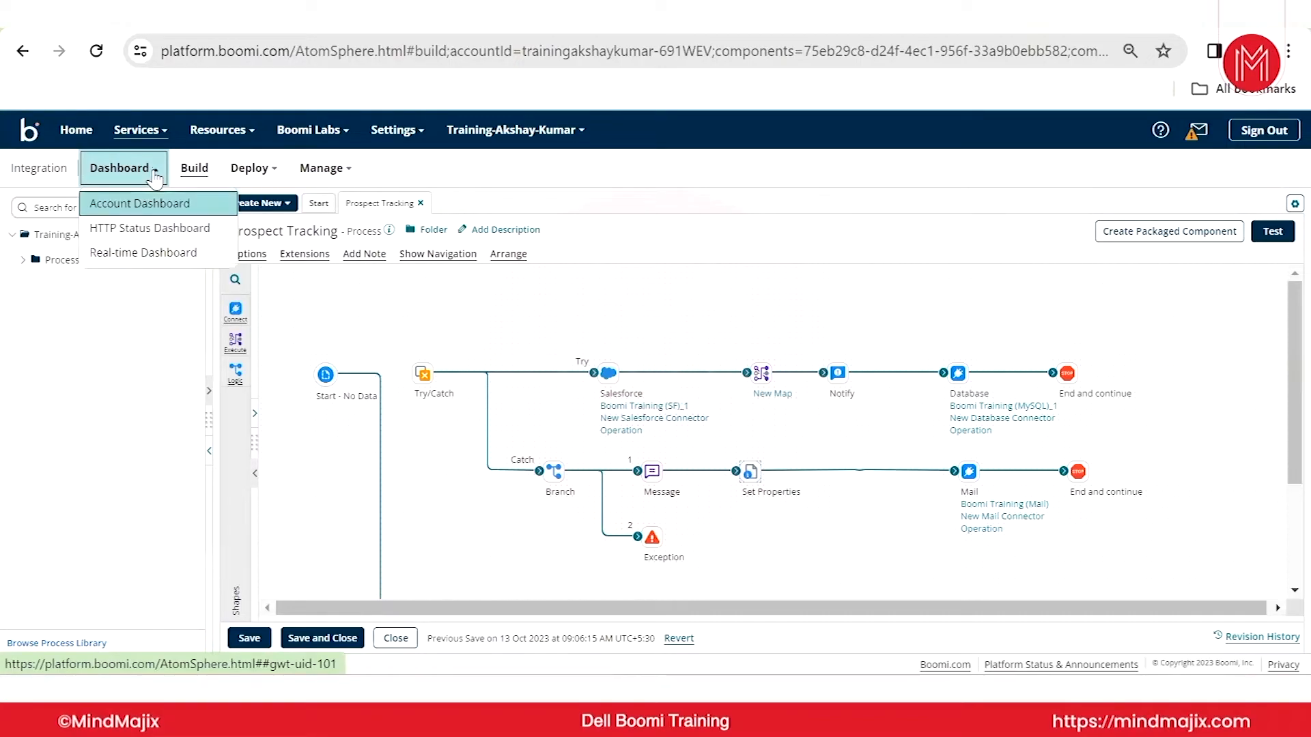
click(142, 258)
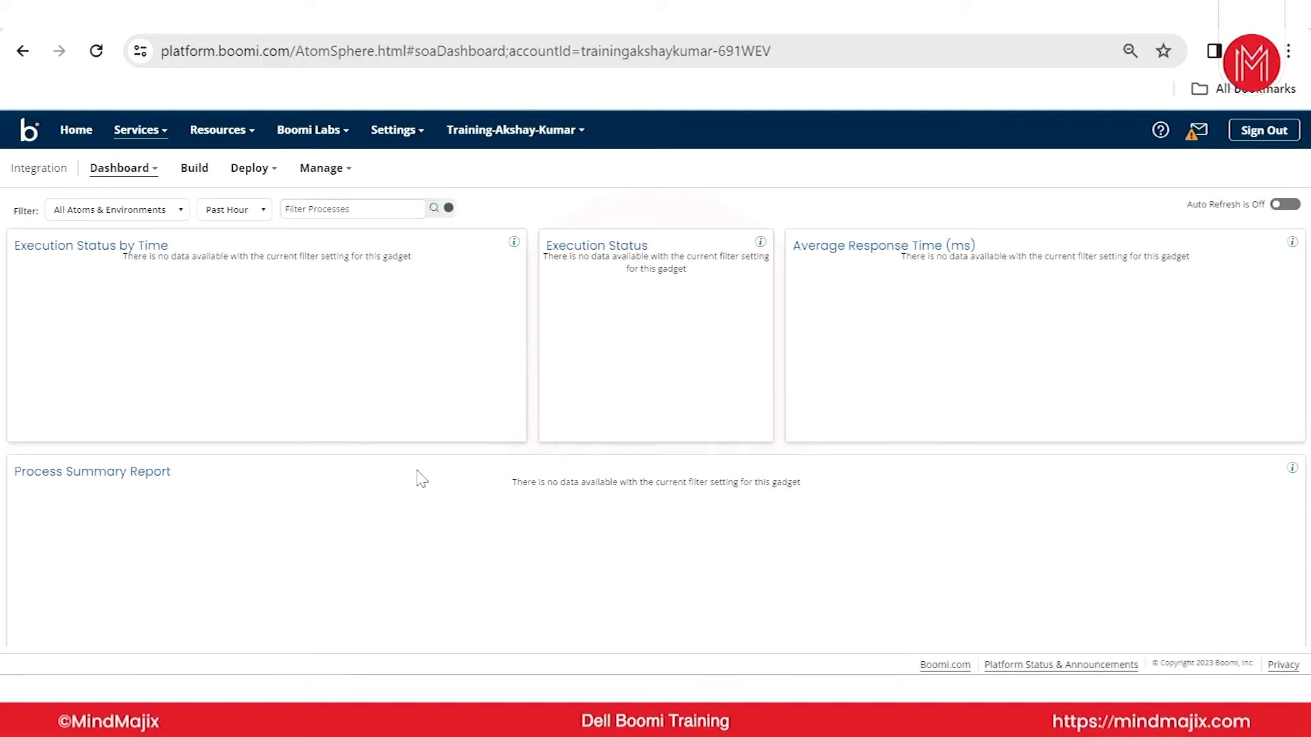
click(162, 218)
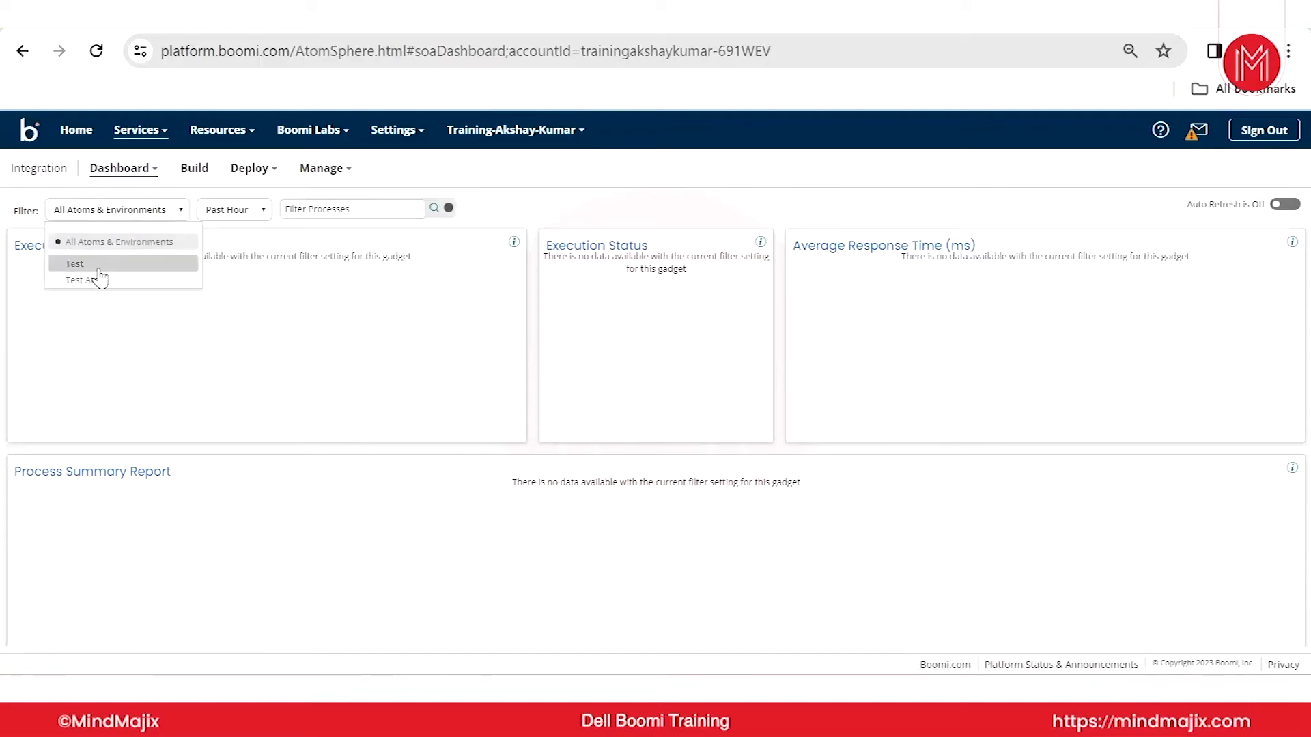
click(292, 359)
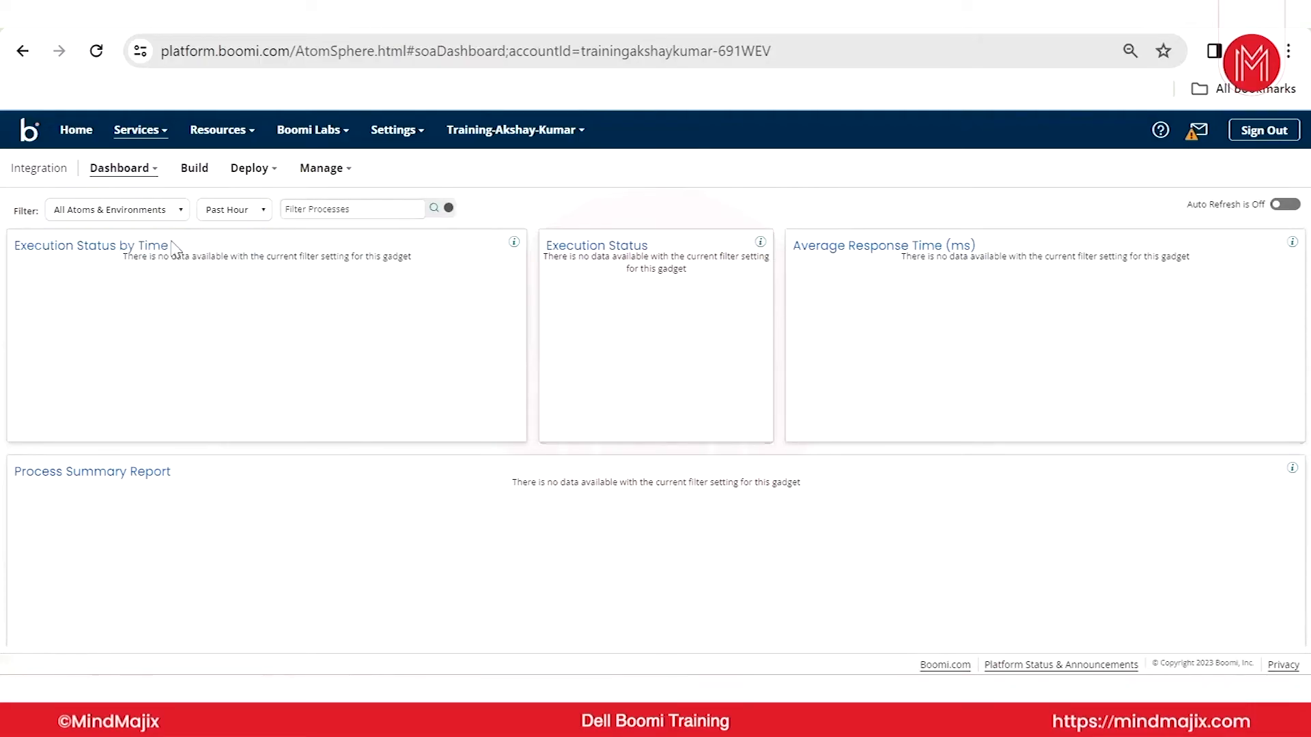
- Examine the Account Dashboard and the HTTP Status Dashboard
click(158, 181)
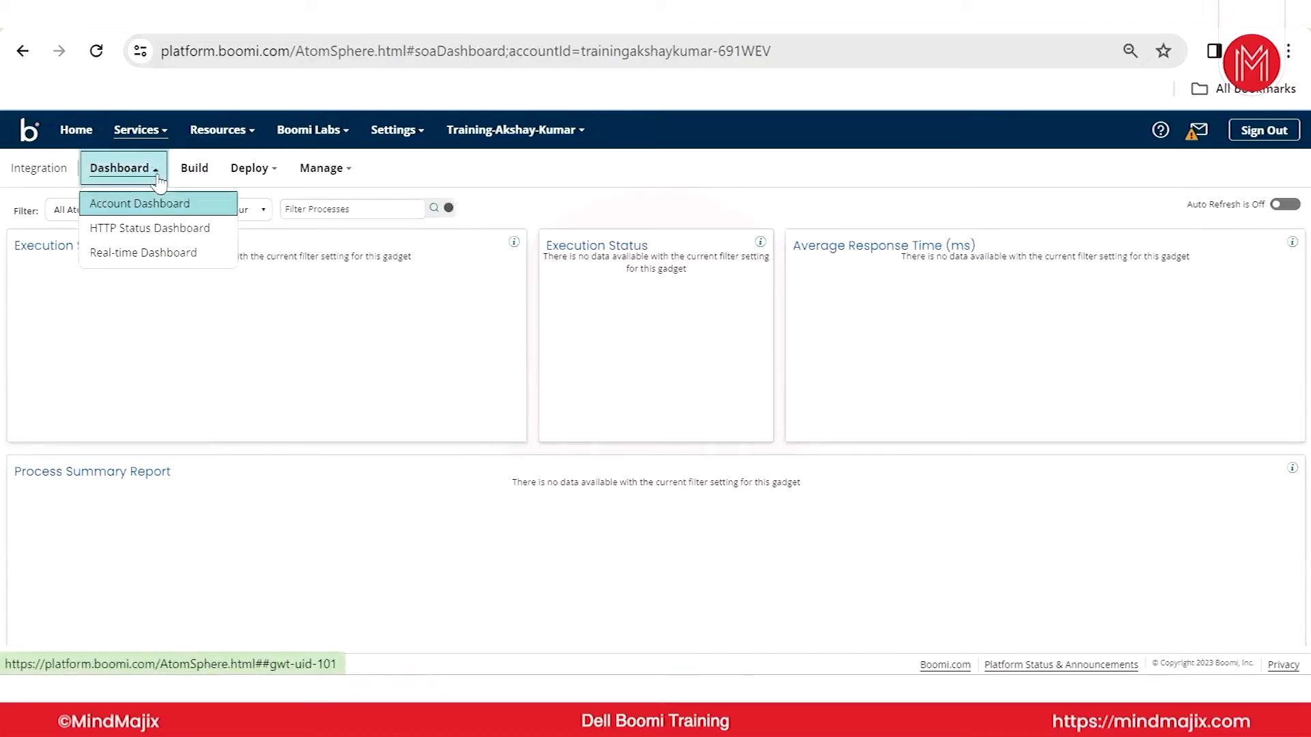
click(166, 204)
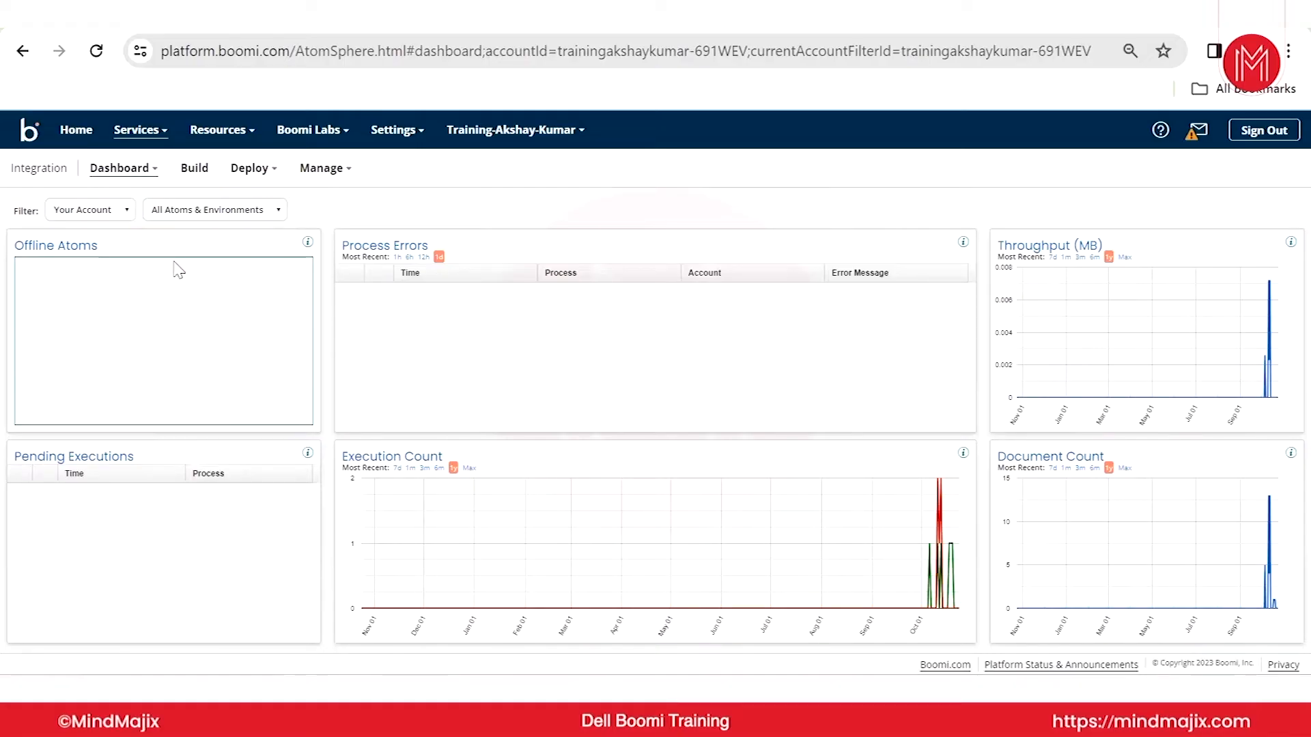
click(135, 172)
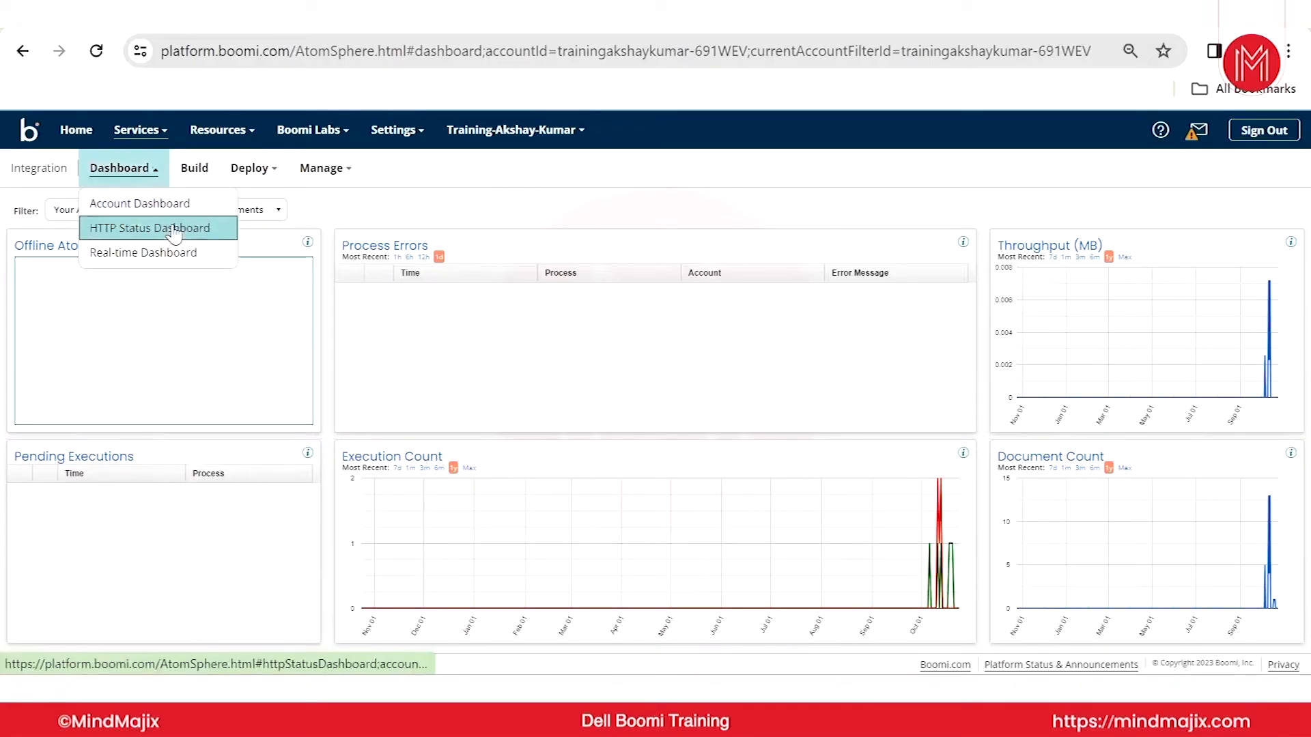
click(158, 229)
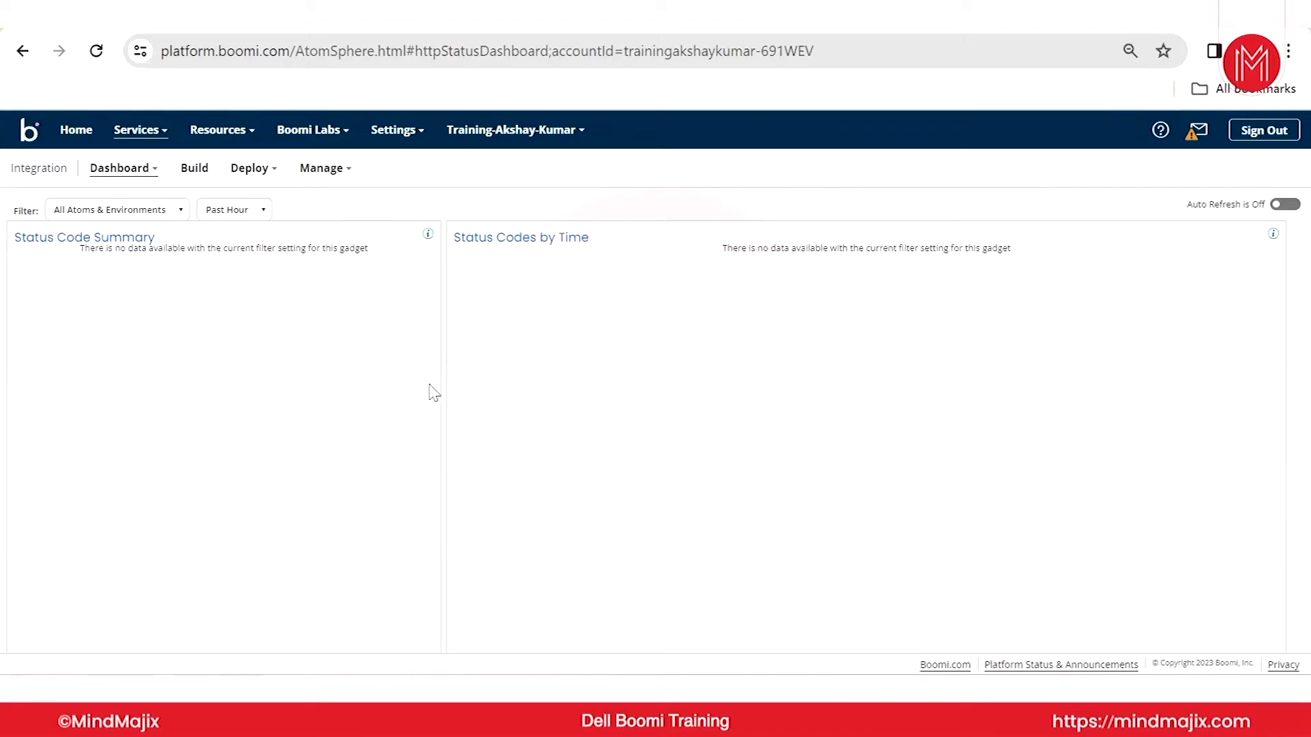
click(156, 174)
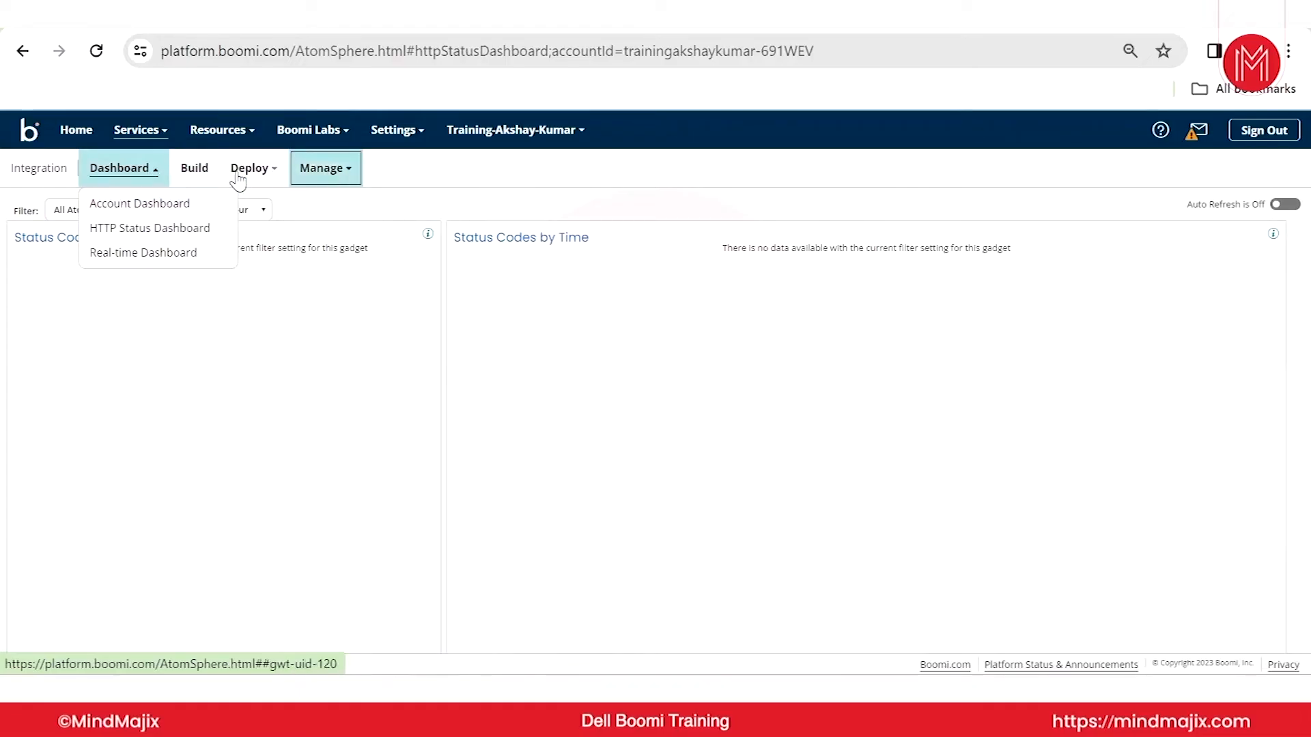
- Return to the Build page, expand the Process Library folder in the component explorer, and widen the explorer to fit the folder names
click(195, 171)
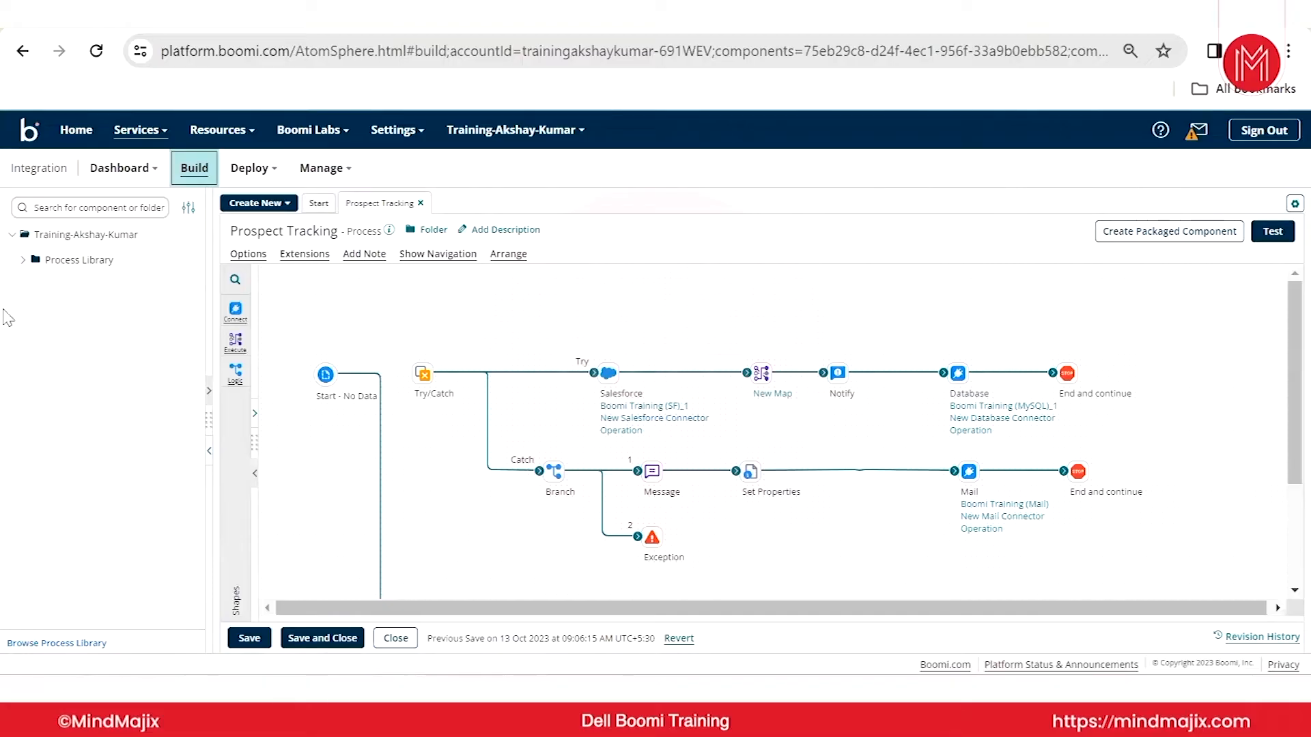
click(23, 262)
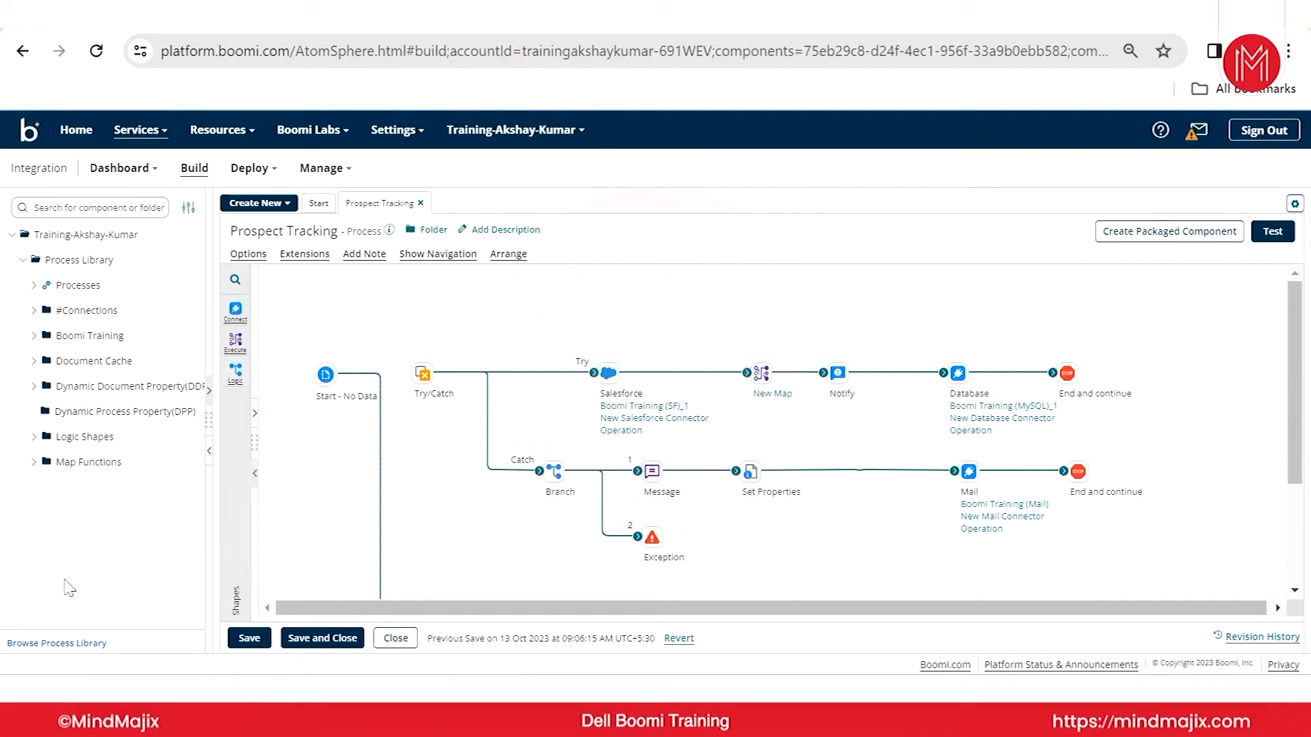
drag(208, 348, 238, 342)
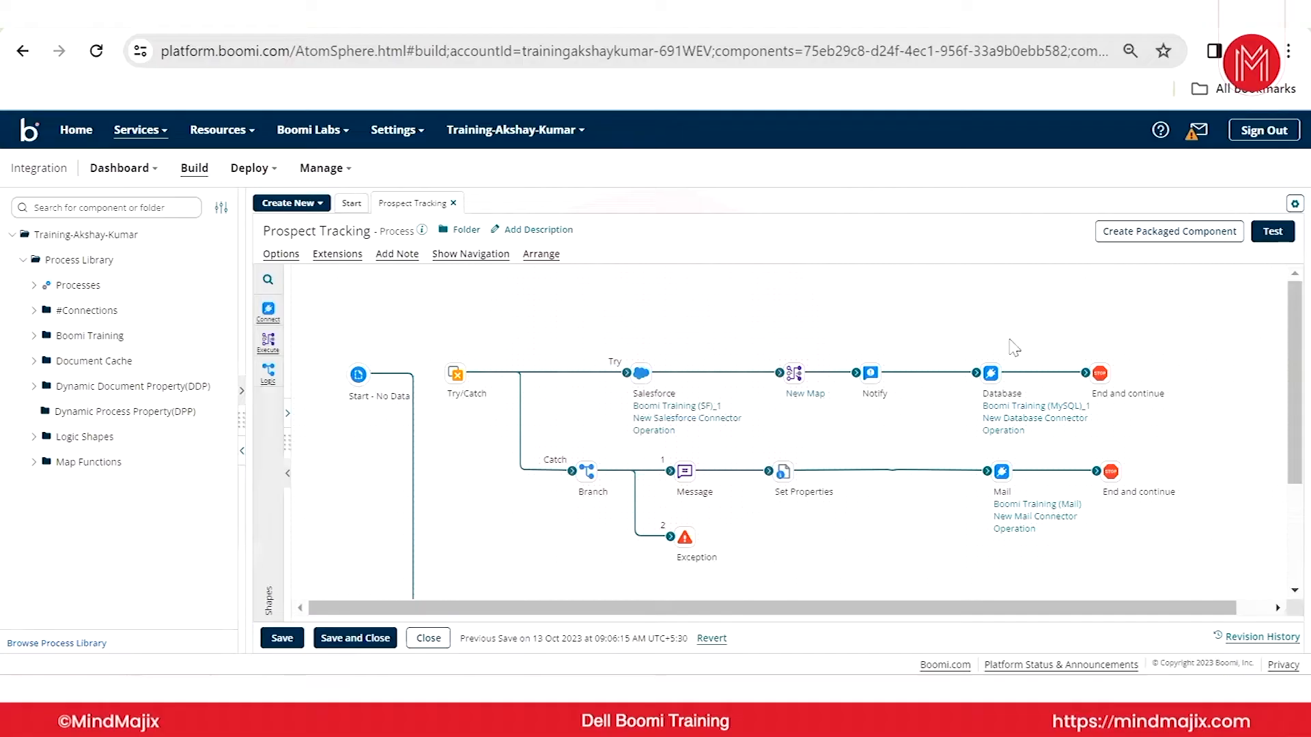
- Expand and collapse the shapes palette and the component explorer around the Prospect Tracking process to change the canvas space
click(1101, 370)
click(1197, 452)
click(287, 414)
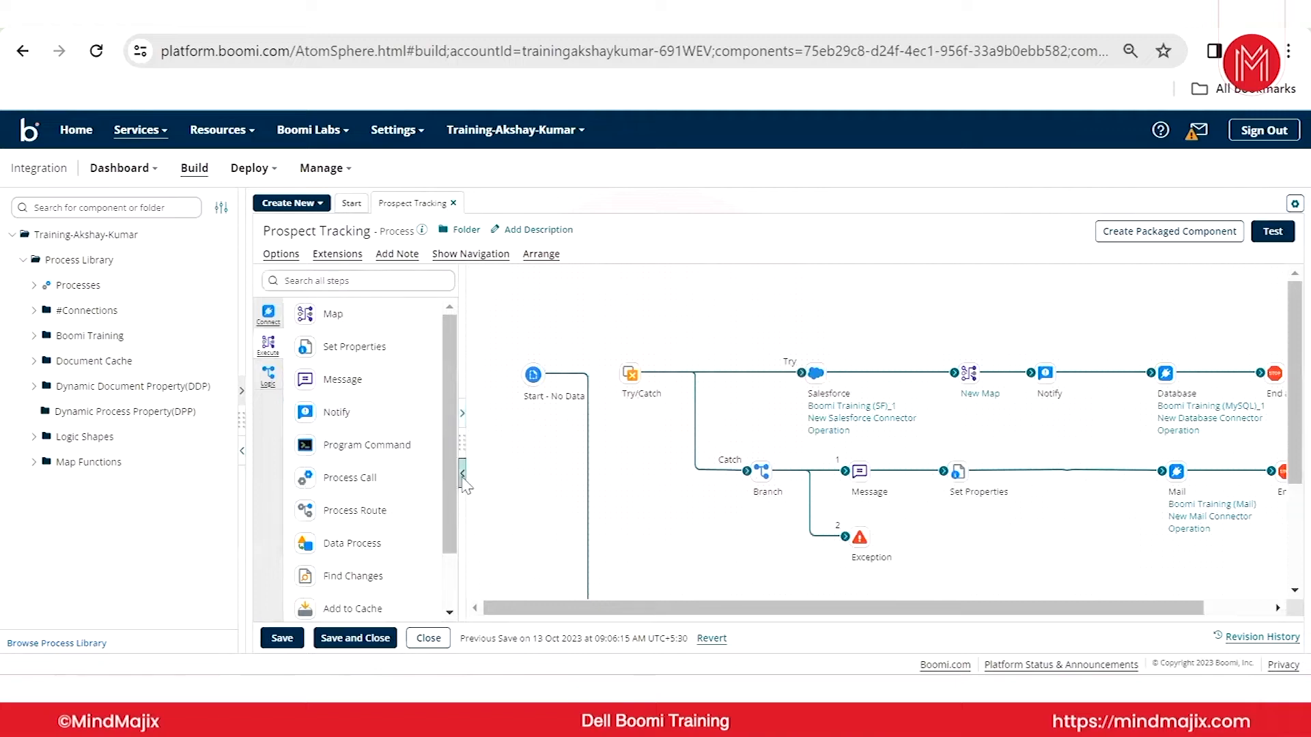
click(462, 473)
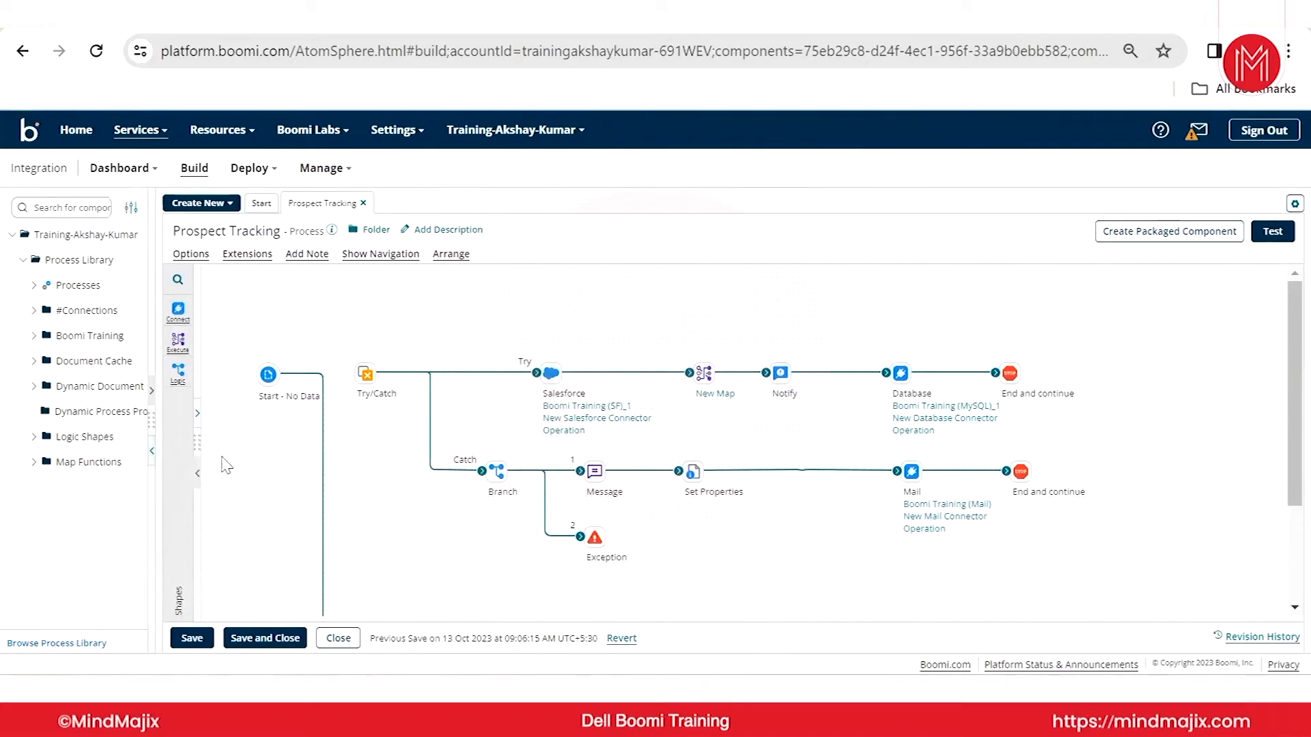
click(152, 451)
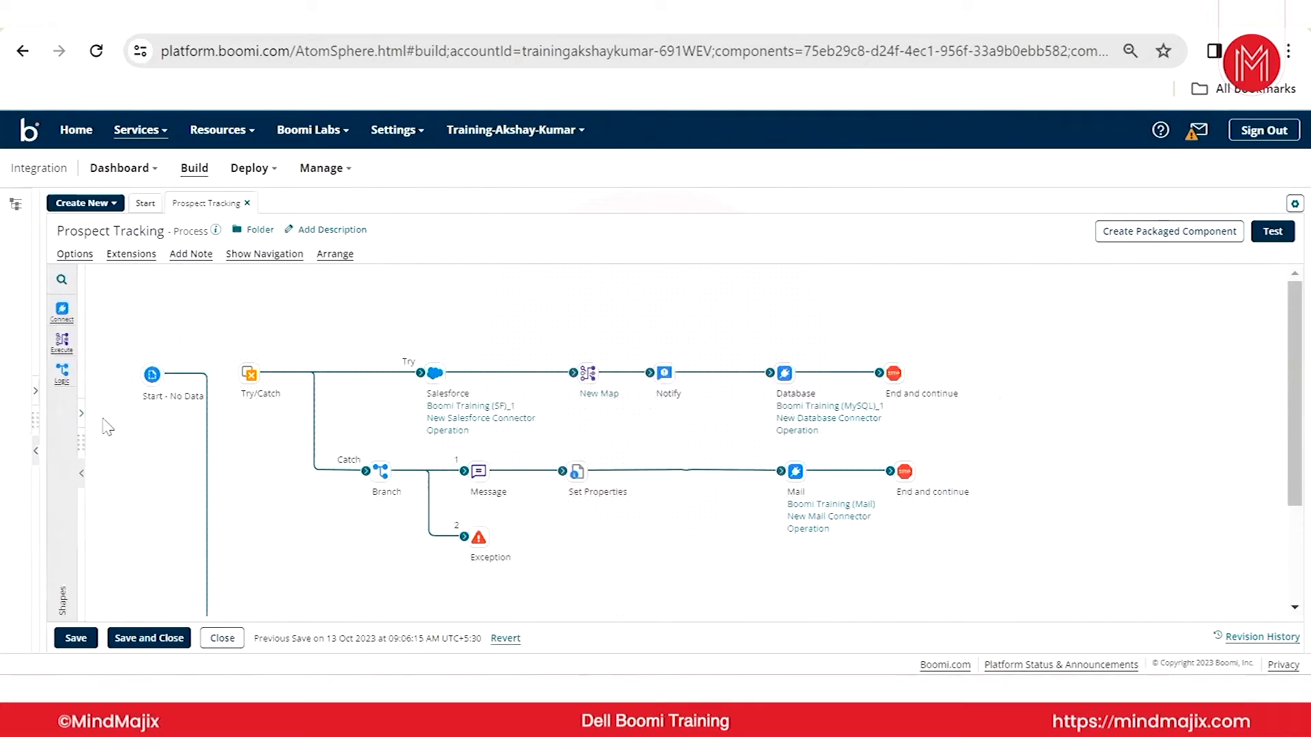
click(37, 399)
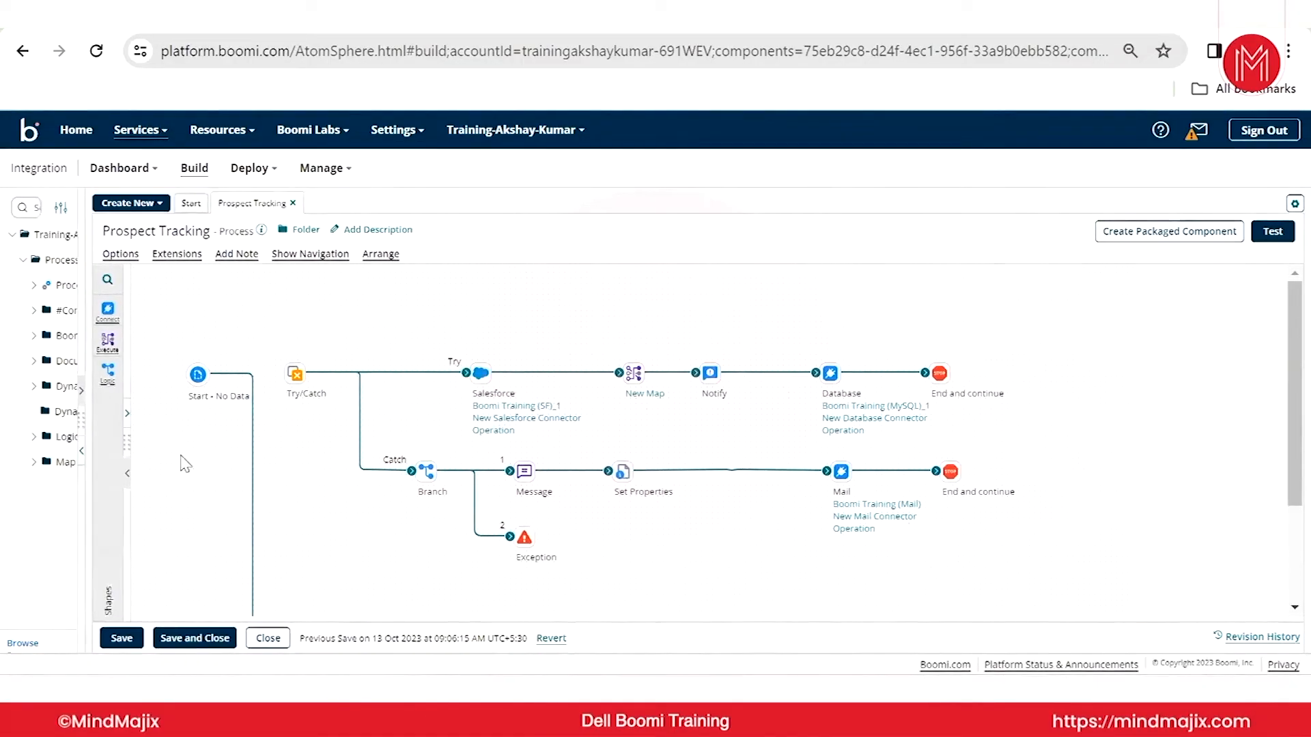
click(37, 398)
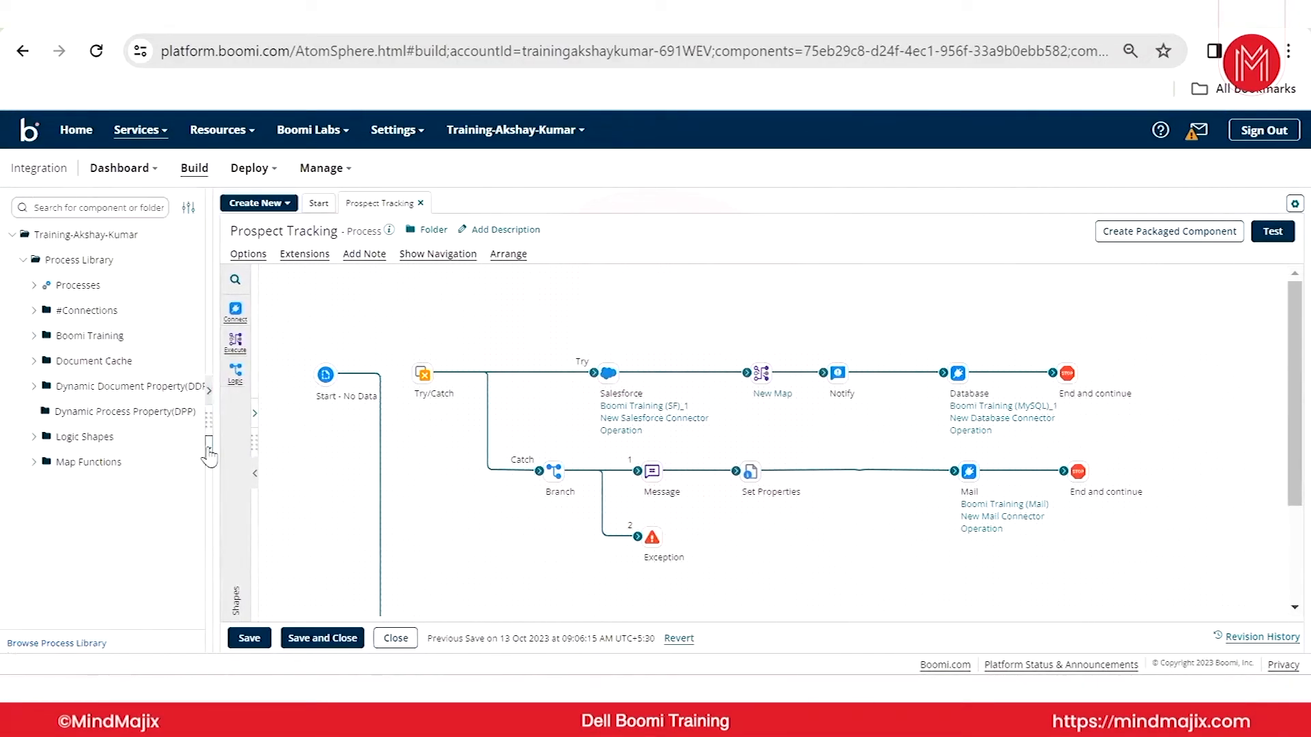
drag(209, 456, 35, 437)
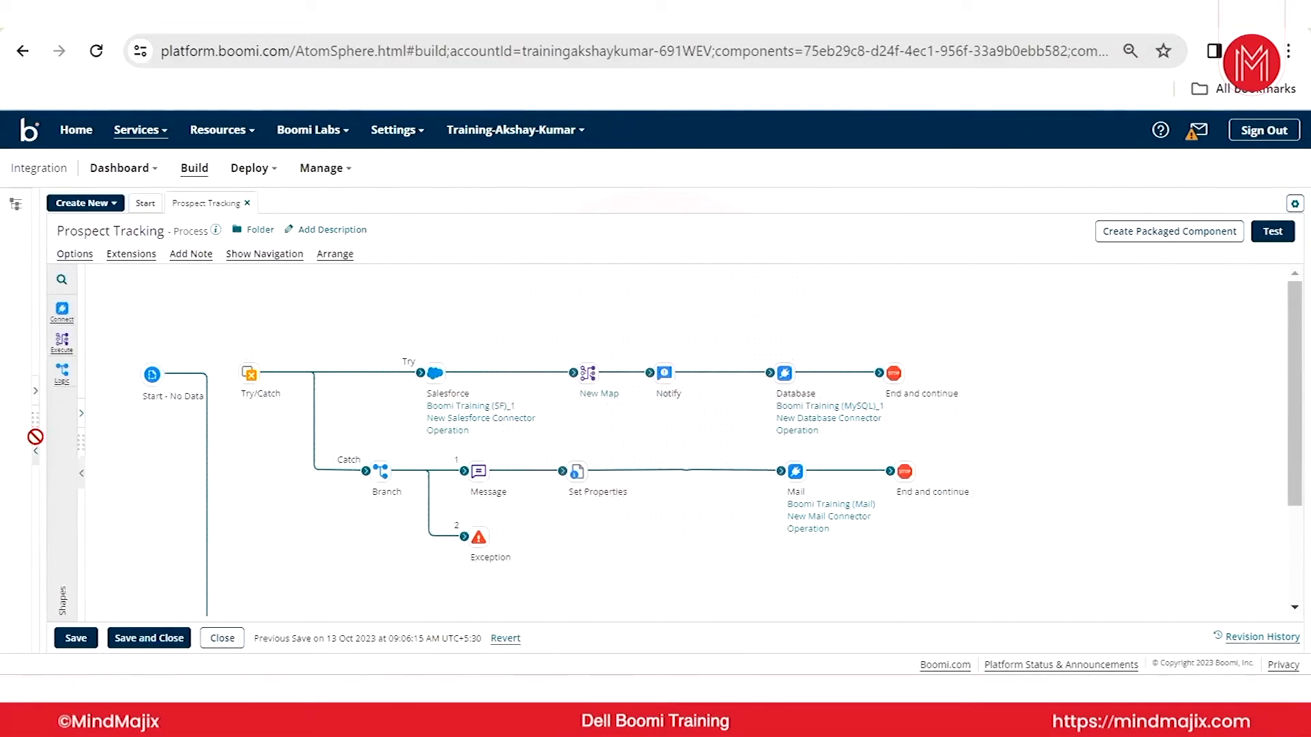
- Expand the shapes palette and the component explorer, and look through the Connect and Execute steps
click(82, 413)
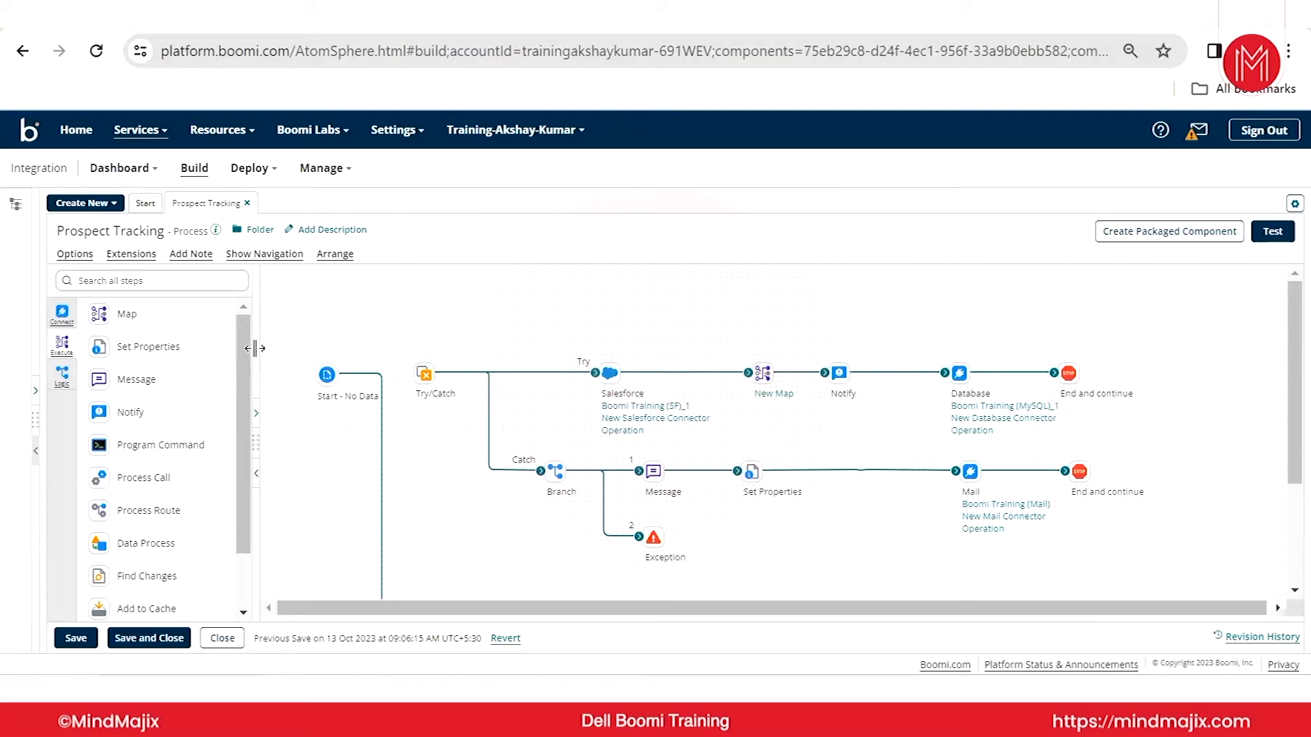
click(36, 391)
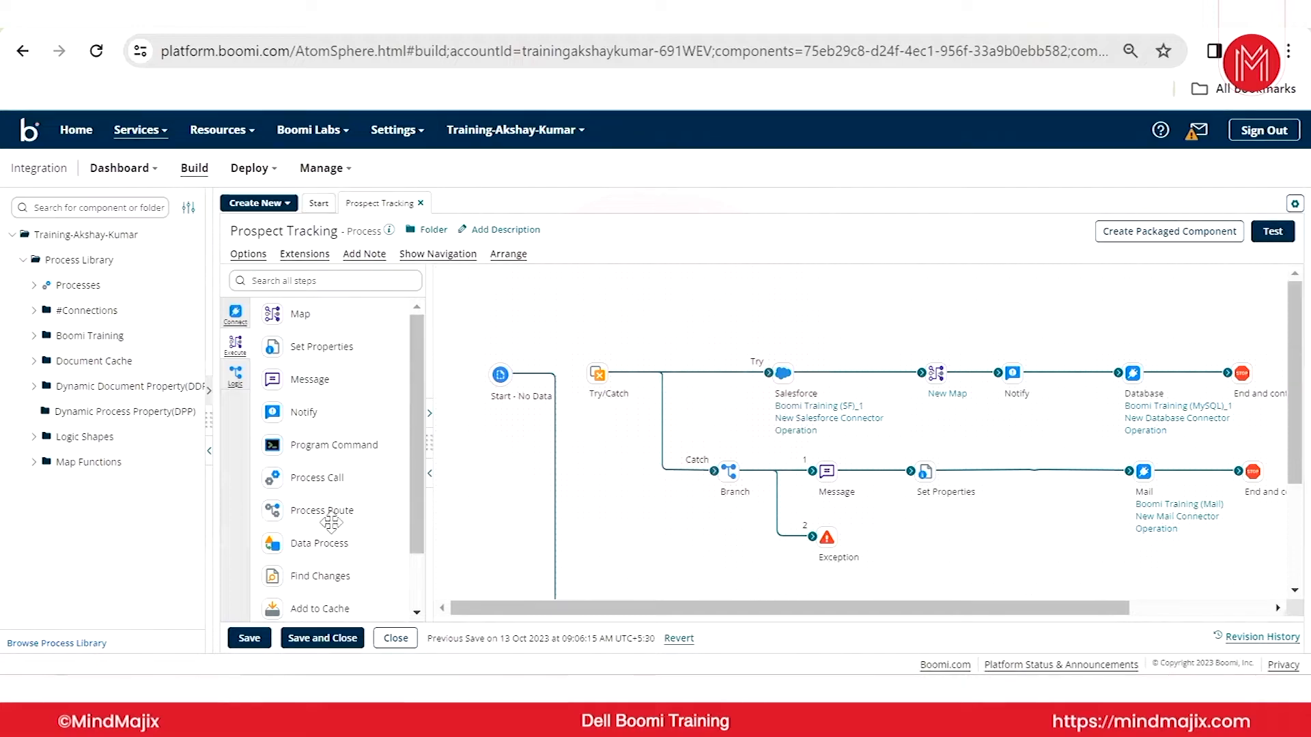
scroll(344, 478, down, 1)
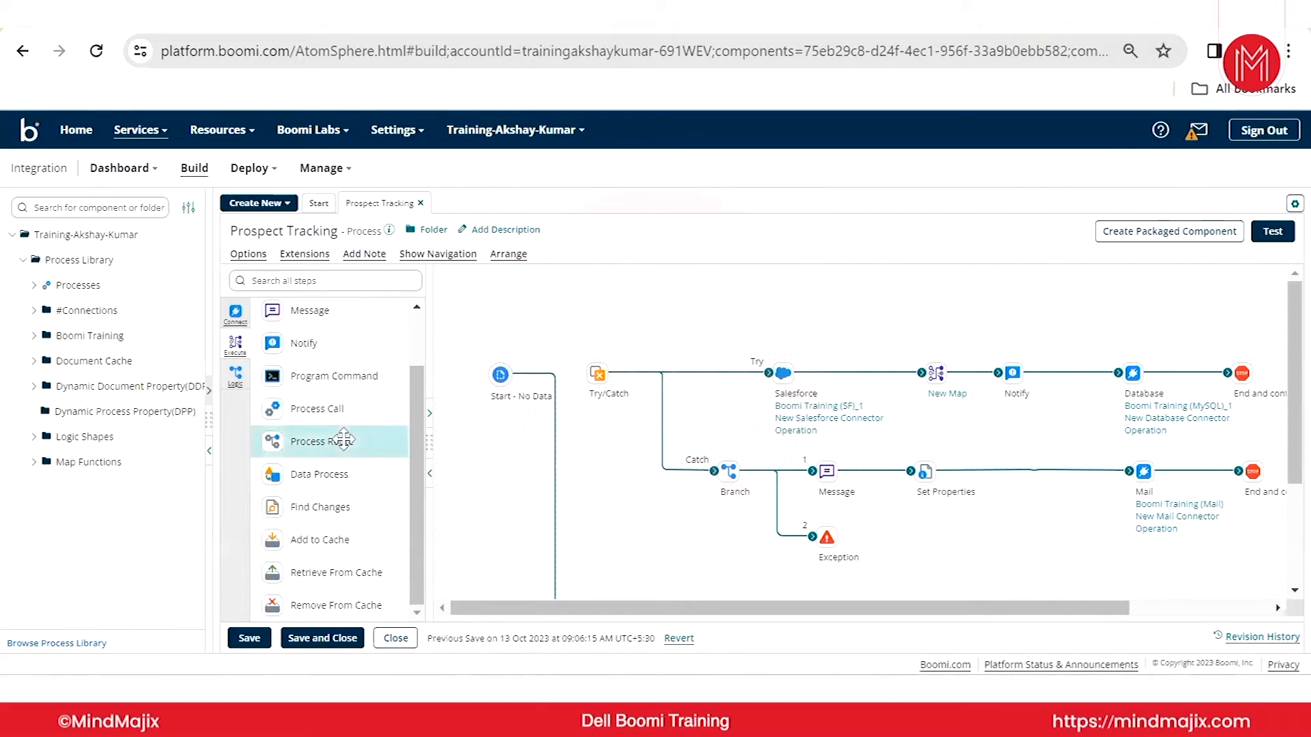
scroll(347, 456, up, 1)
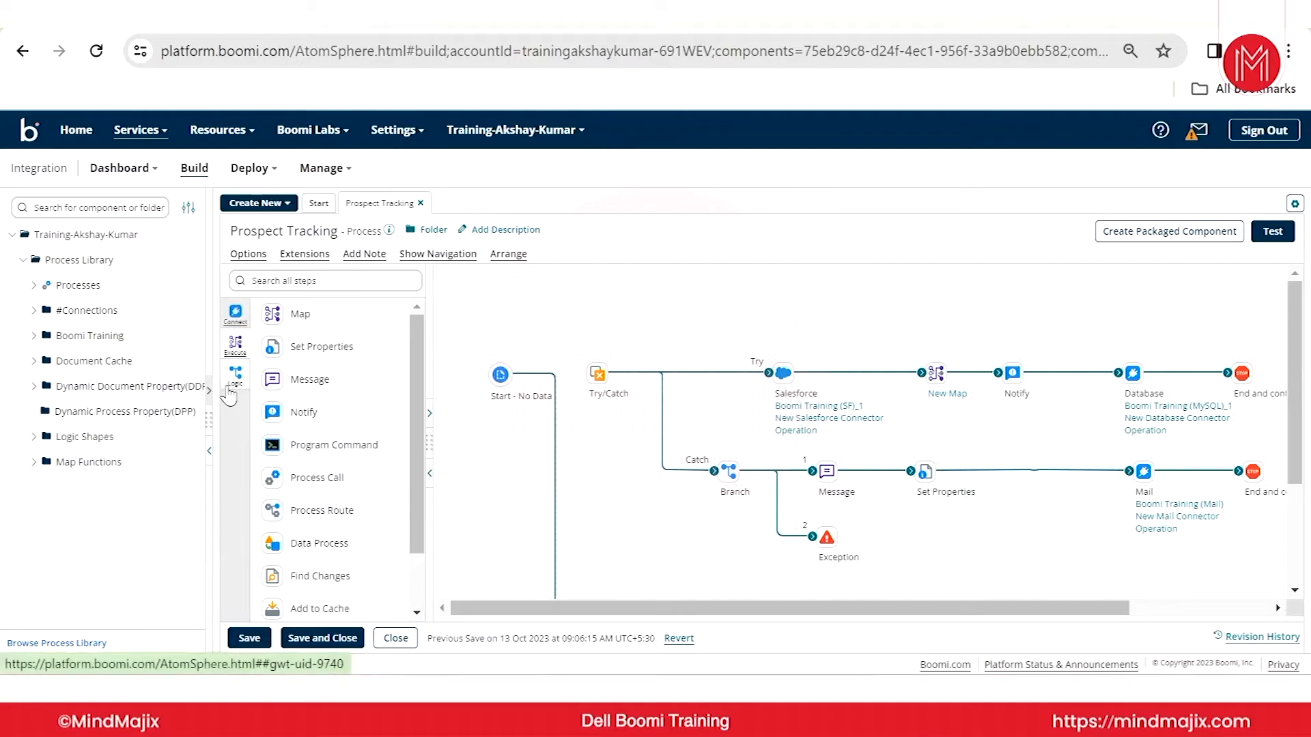
click(237, 319)
click(234, 352)
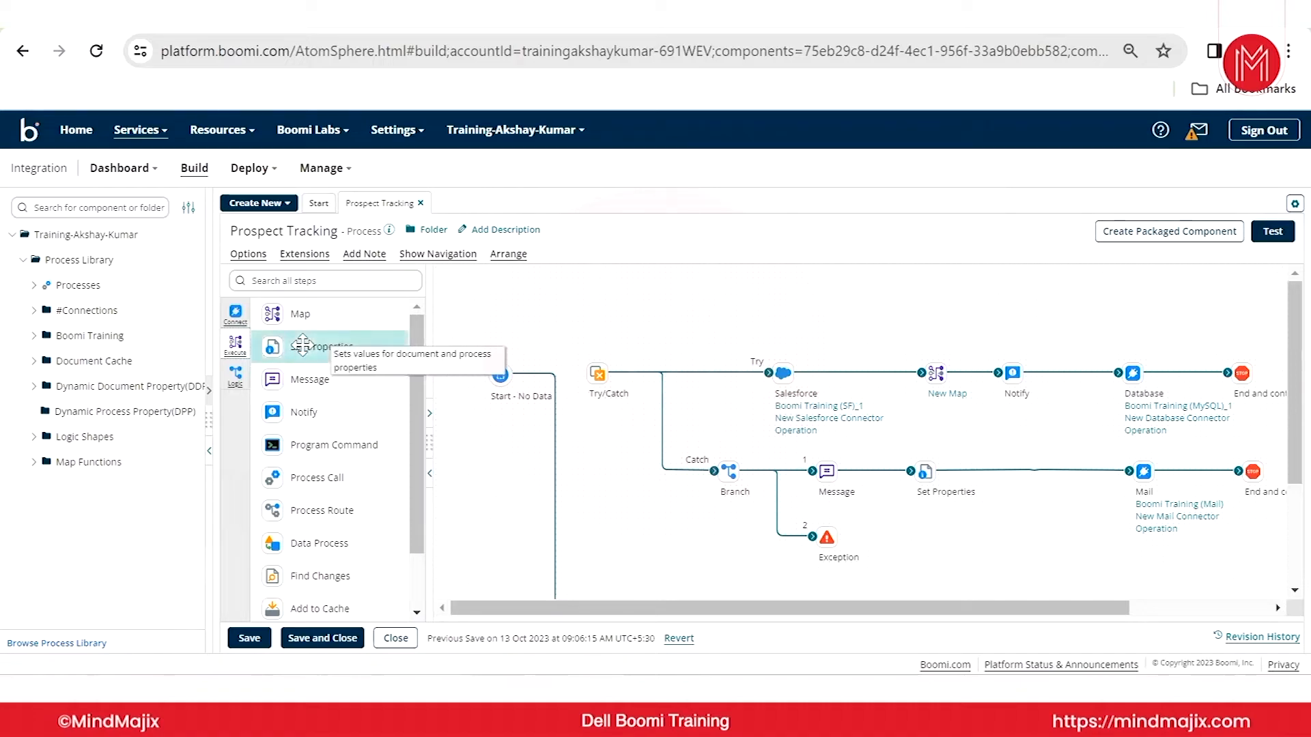
drag(302, 345, 305, 354)
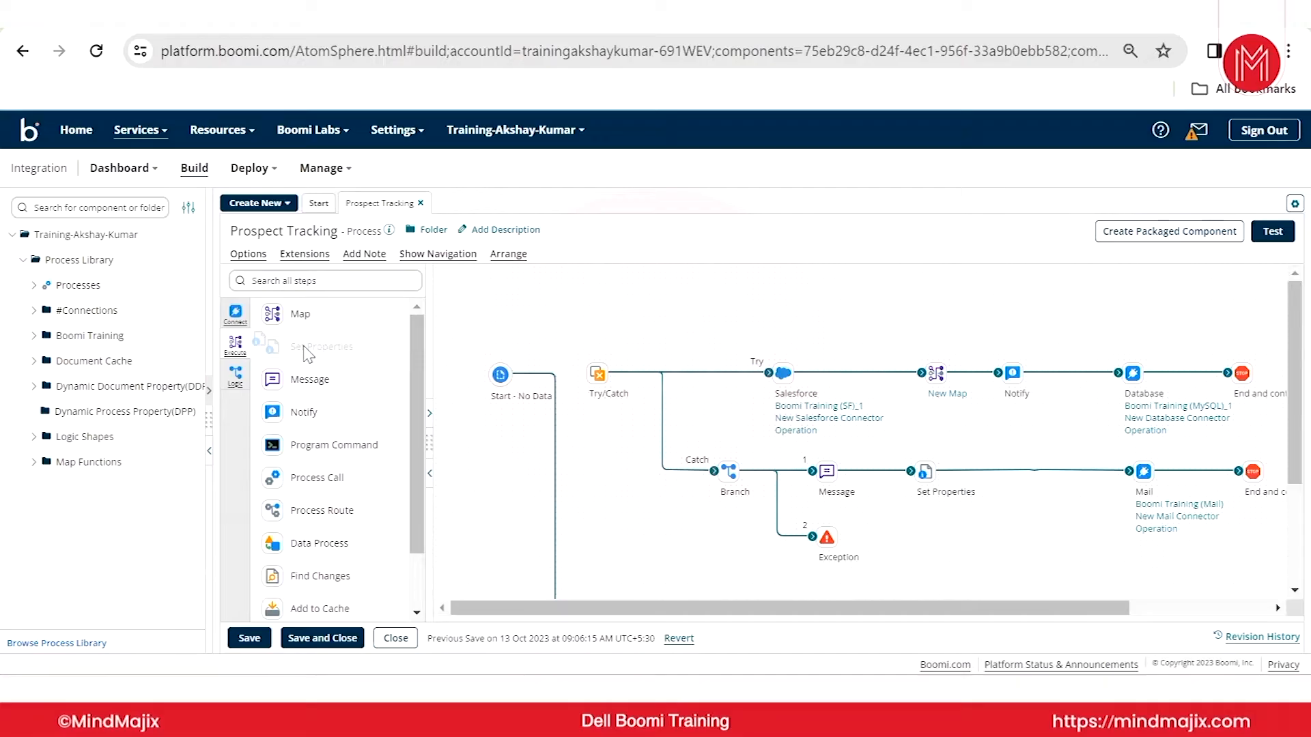
drag(304, 354, 636, 485)
drag(635, 484, 635, 485)
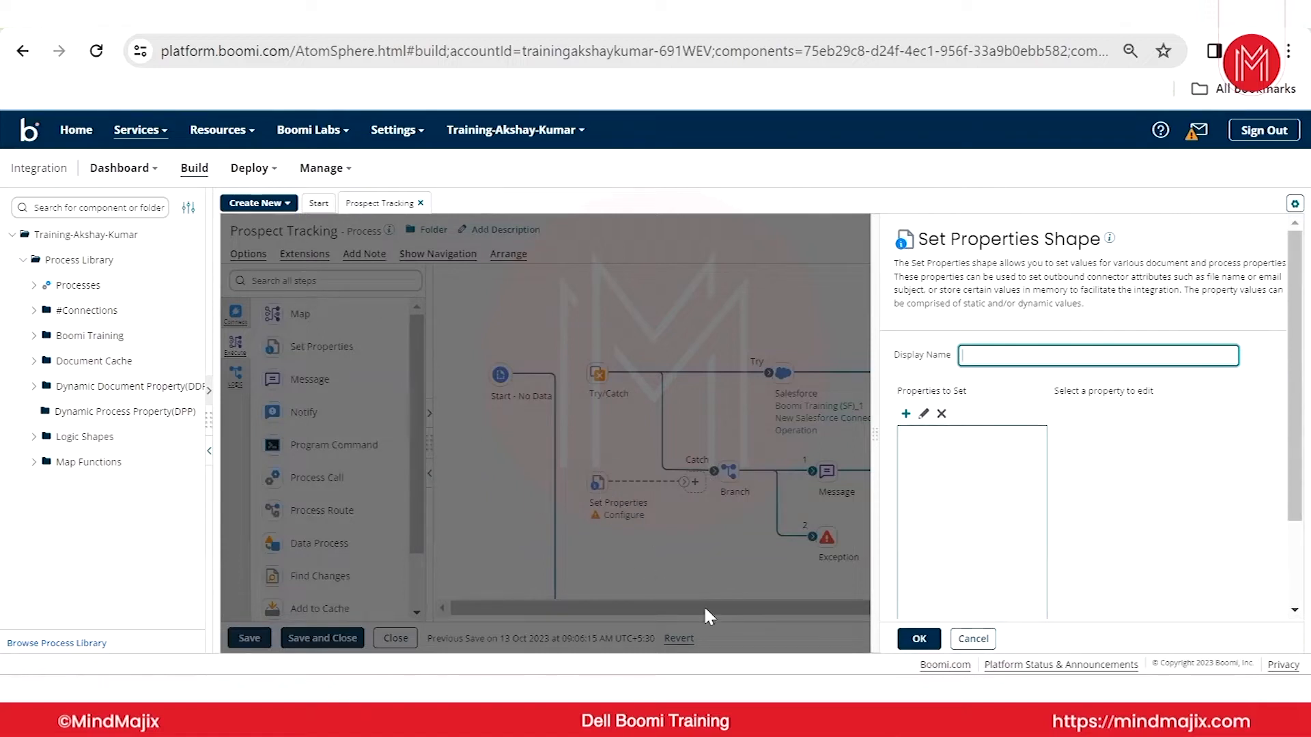
click(976, 641)
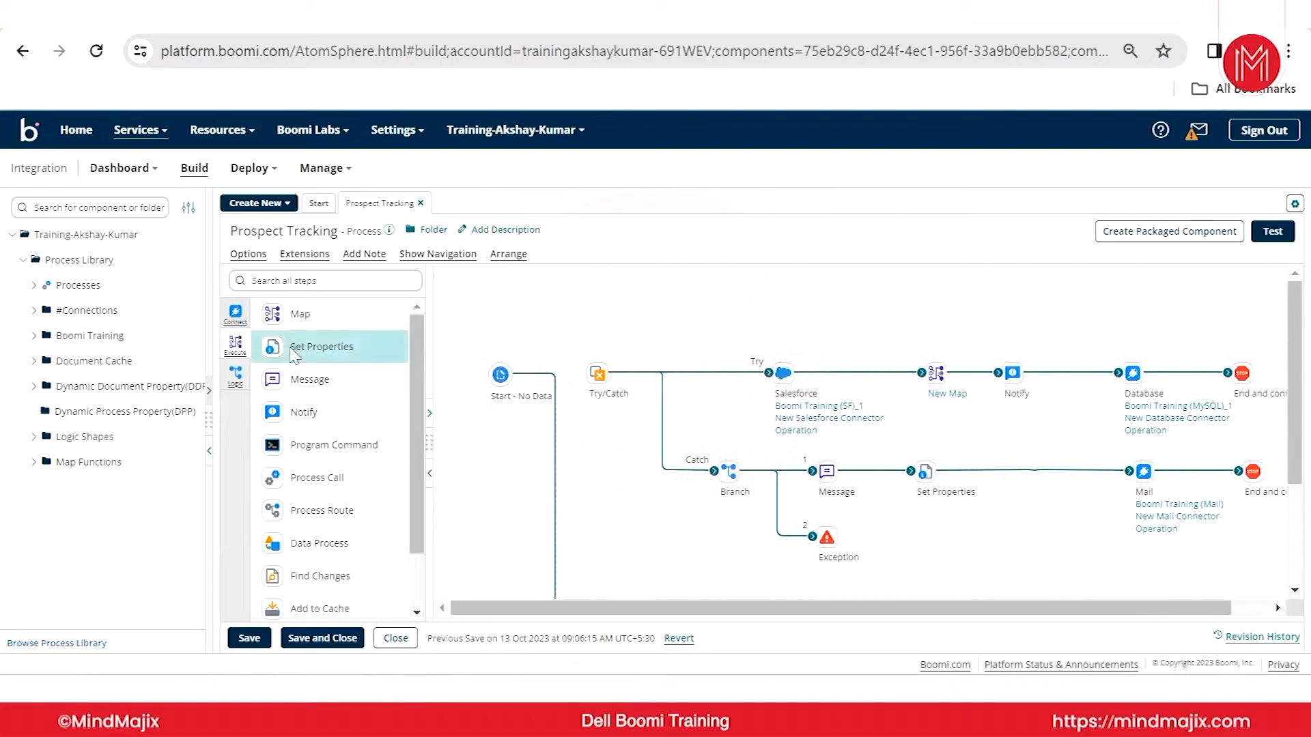
- Place a Set Properties shape on the canvas below the Branch shape and accept its blank settings
drag(292, 352, 672, 521)
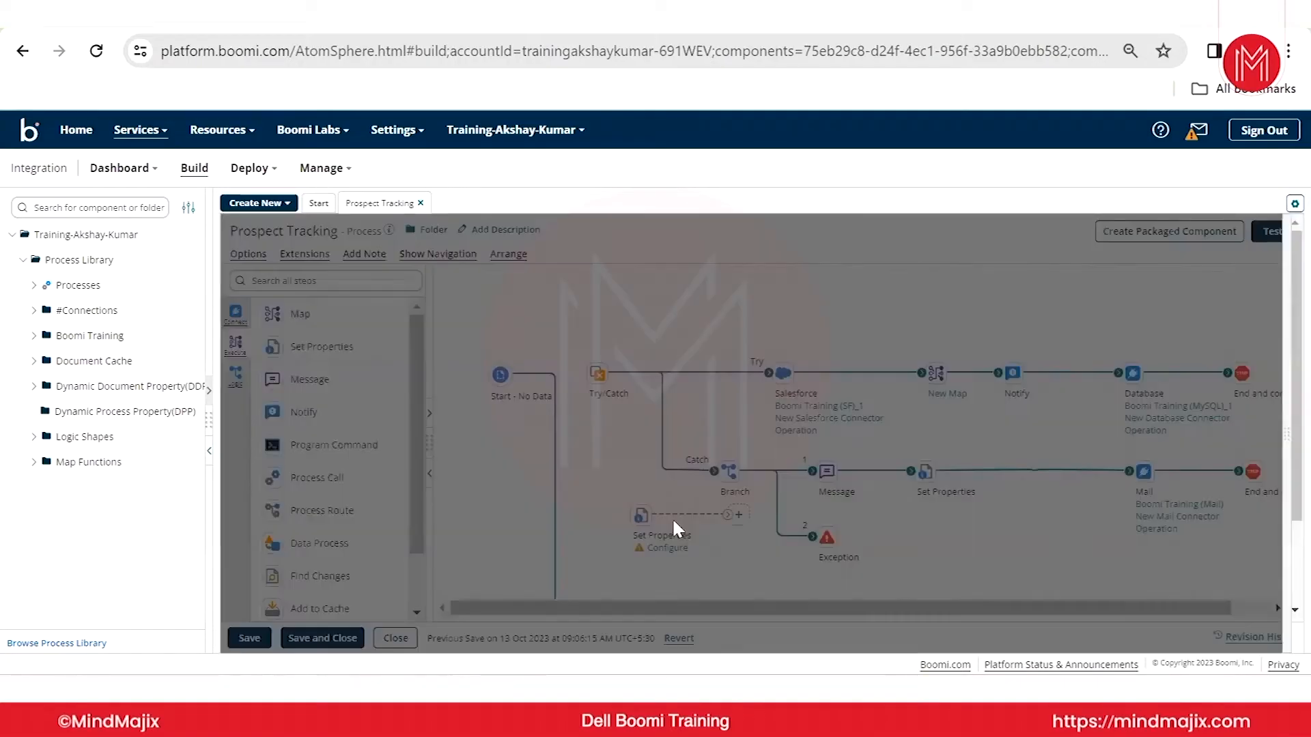
click(919, 639)
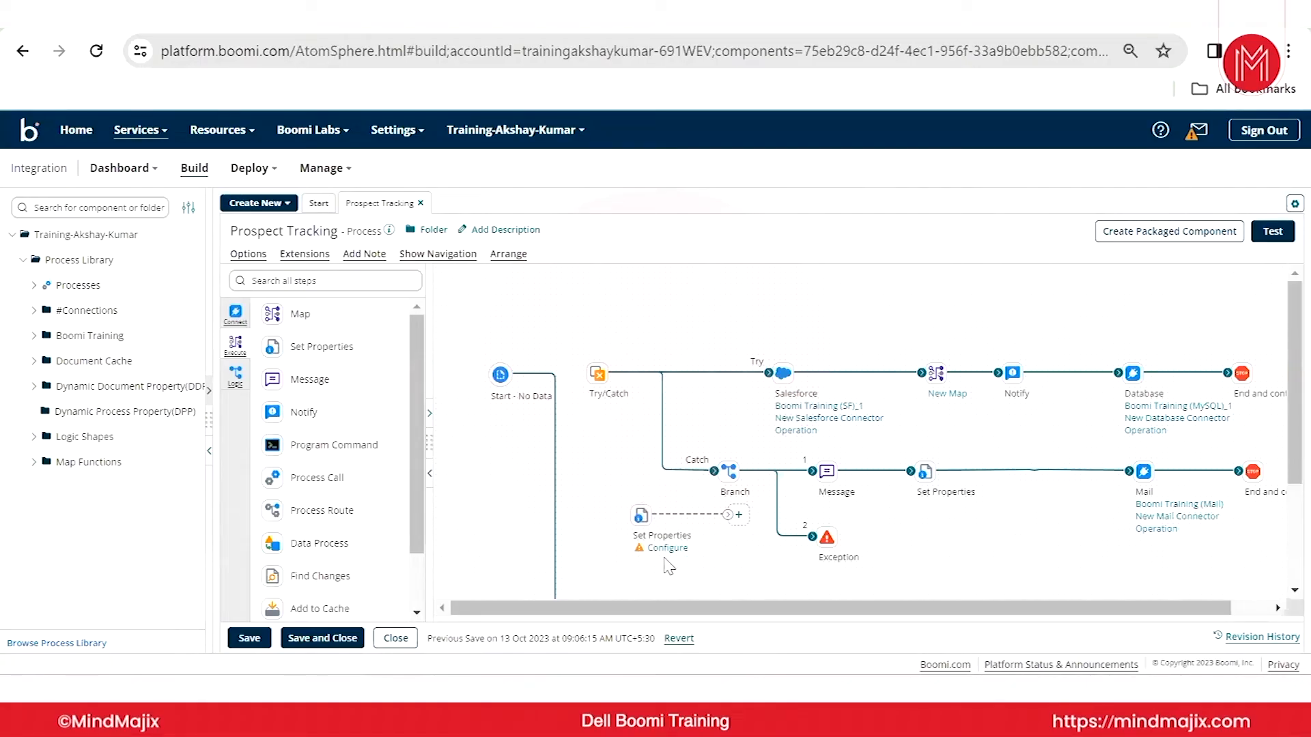
mouse_move(666, 560)
click(374, 282)
mouse_move(807, 459)
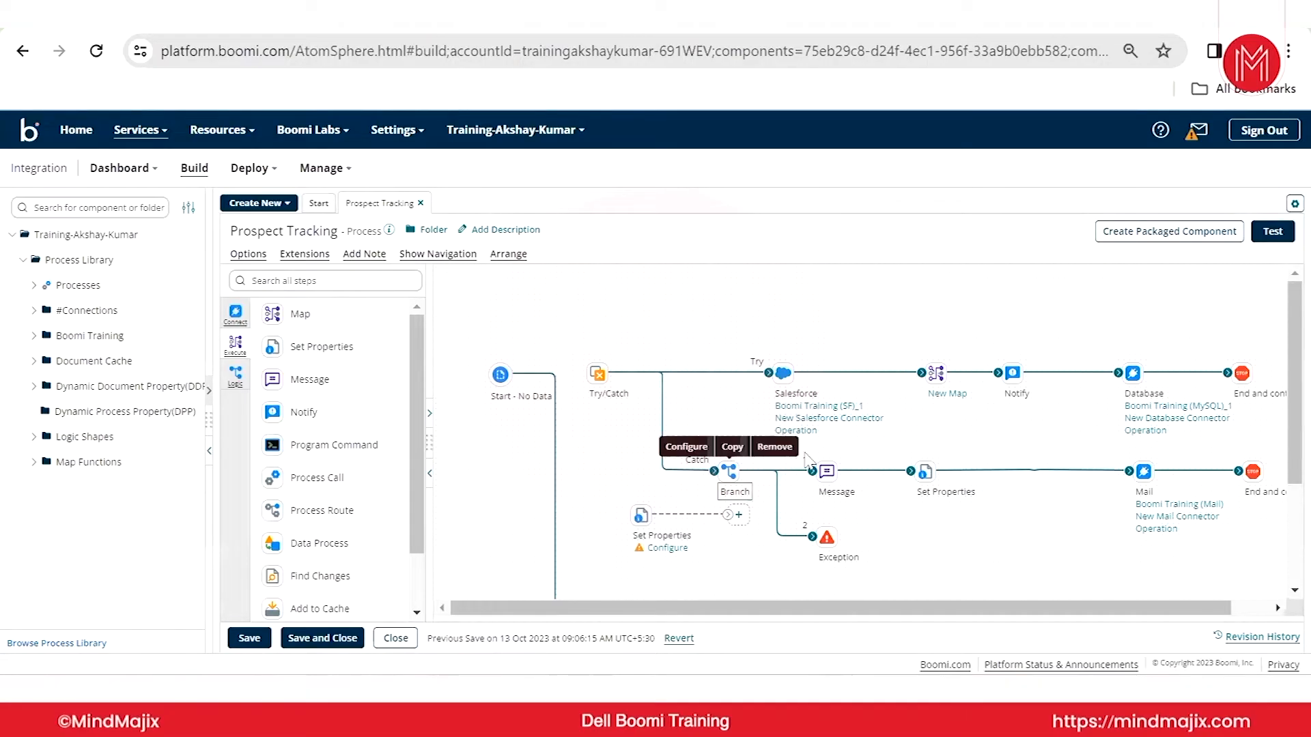
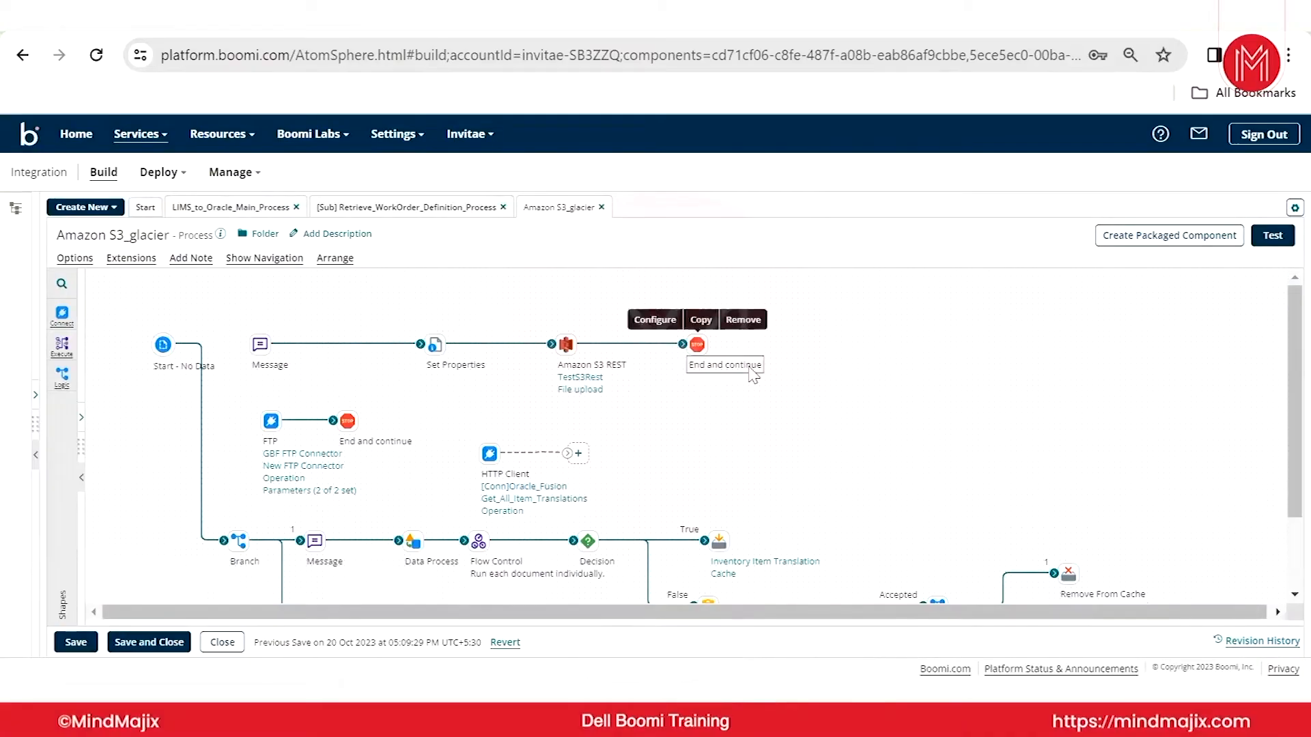
- Add a Map shape and a Set Properties shape with blank settings to the free area of the Amazon S3_glacier process
click(36, 395)
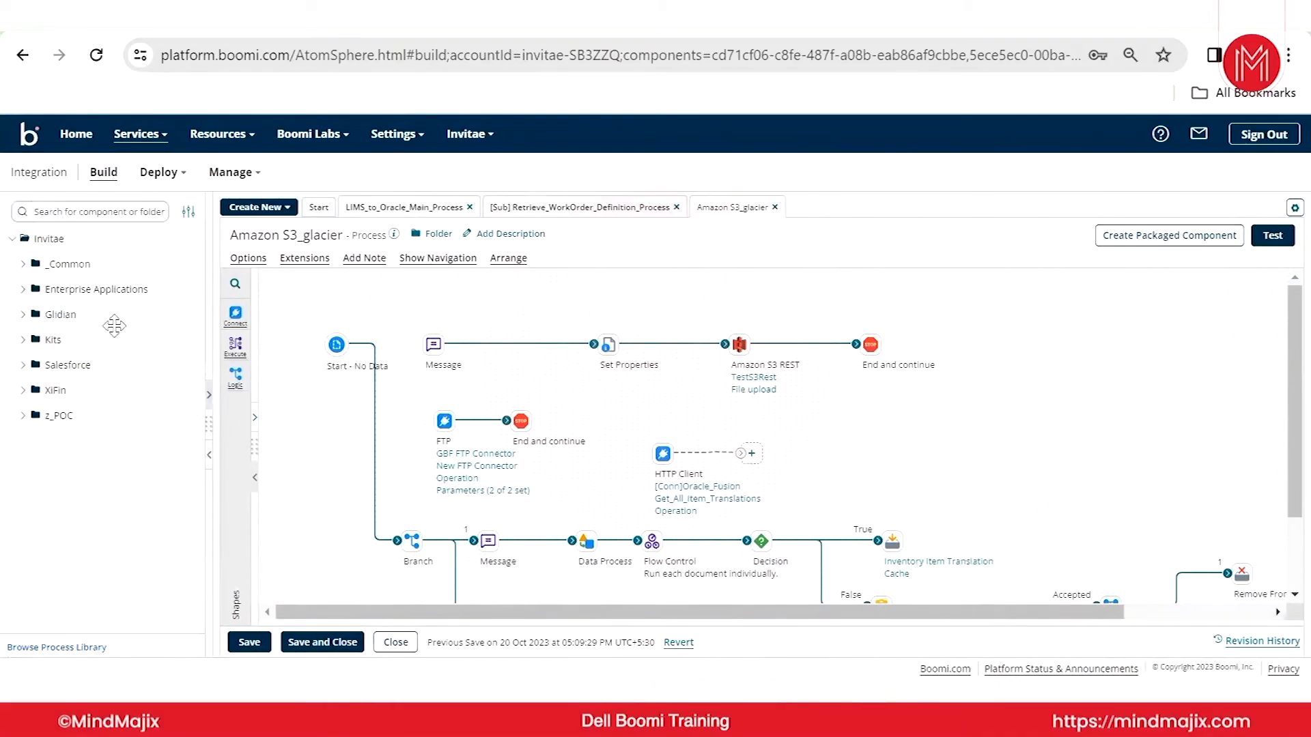
click(254, 418)
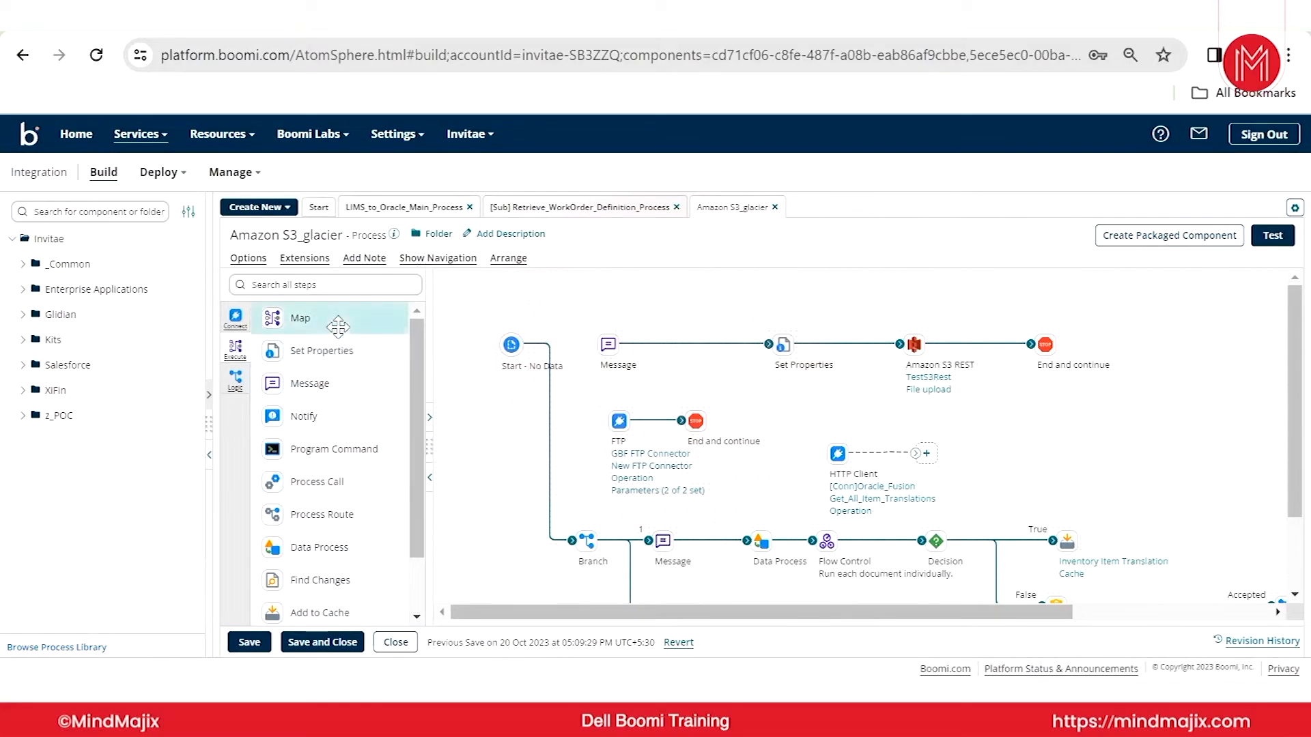
drag(339, 321, 1135, 432)
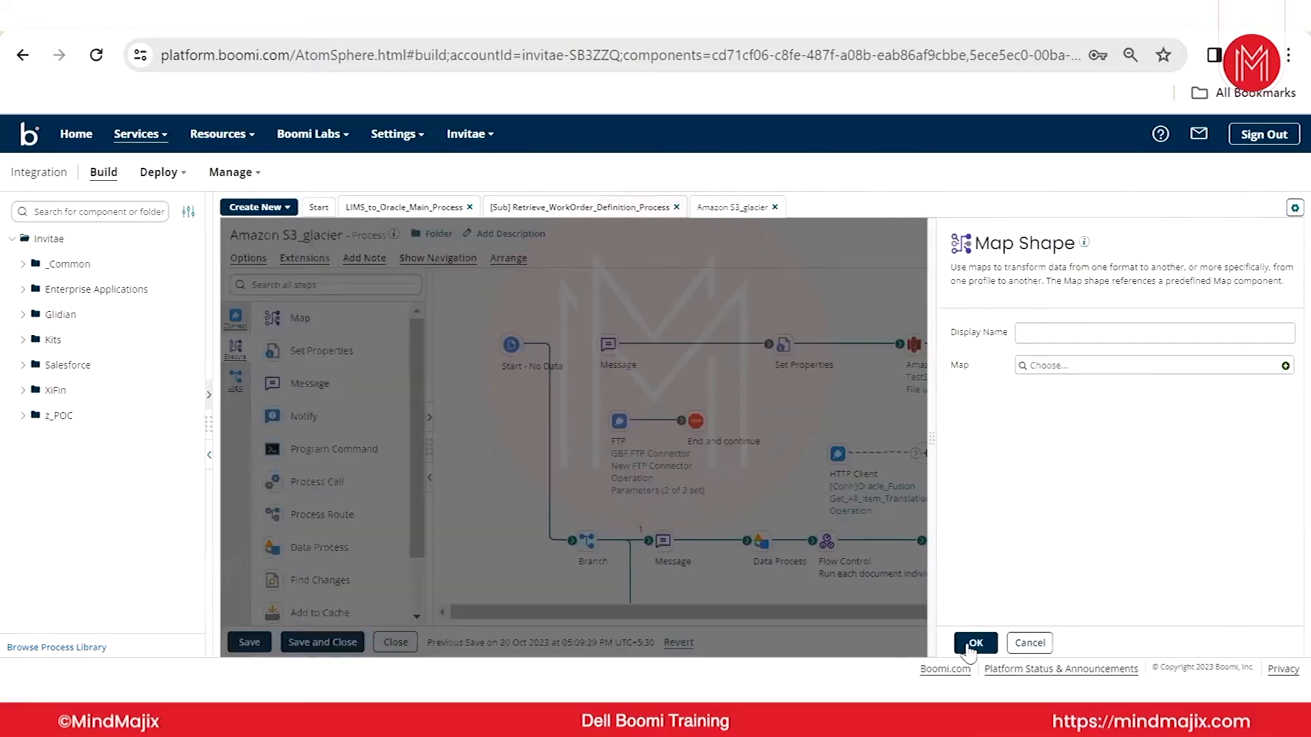
click(975, 643)
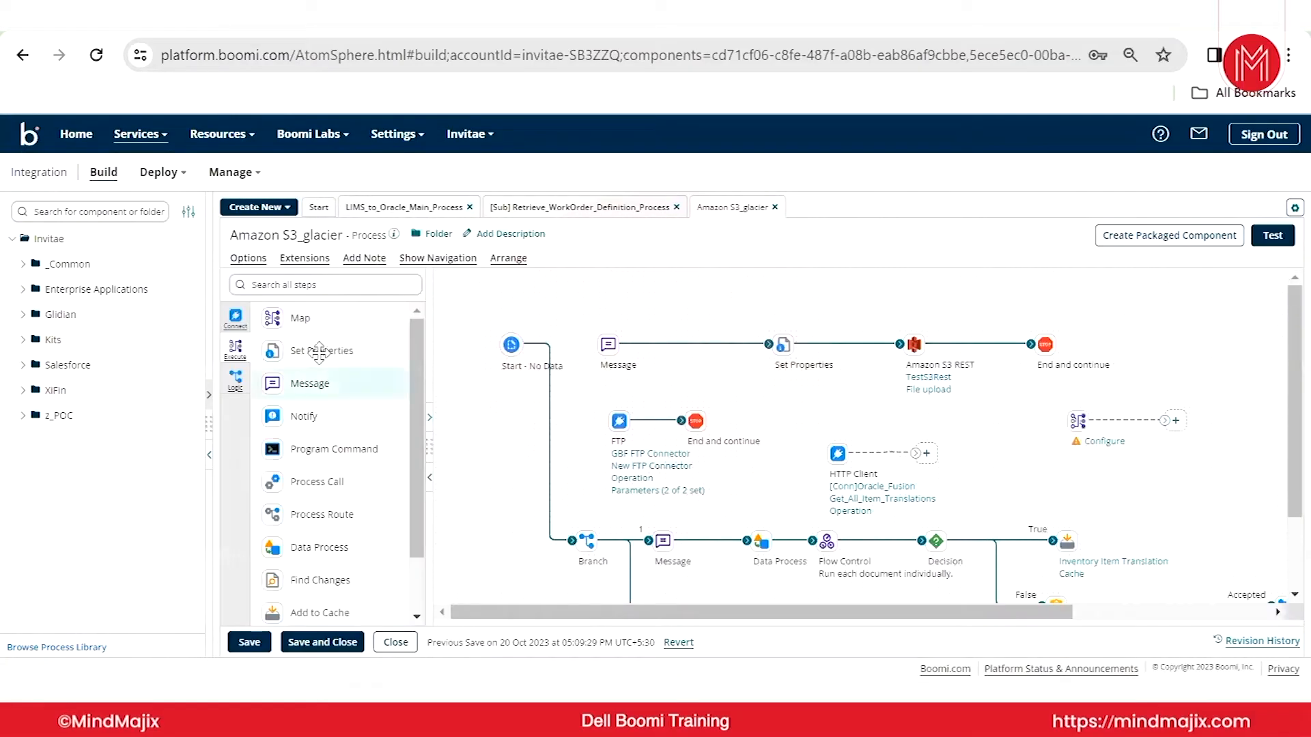
drag(1079, 473, 1078, 476)
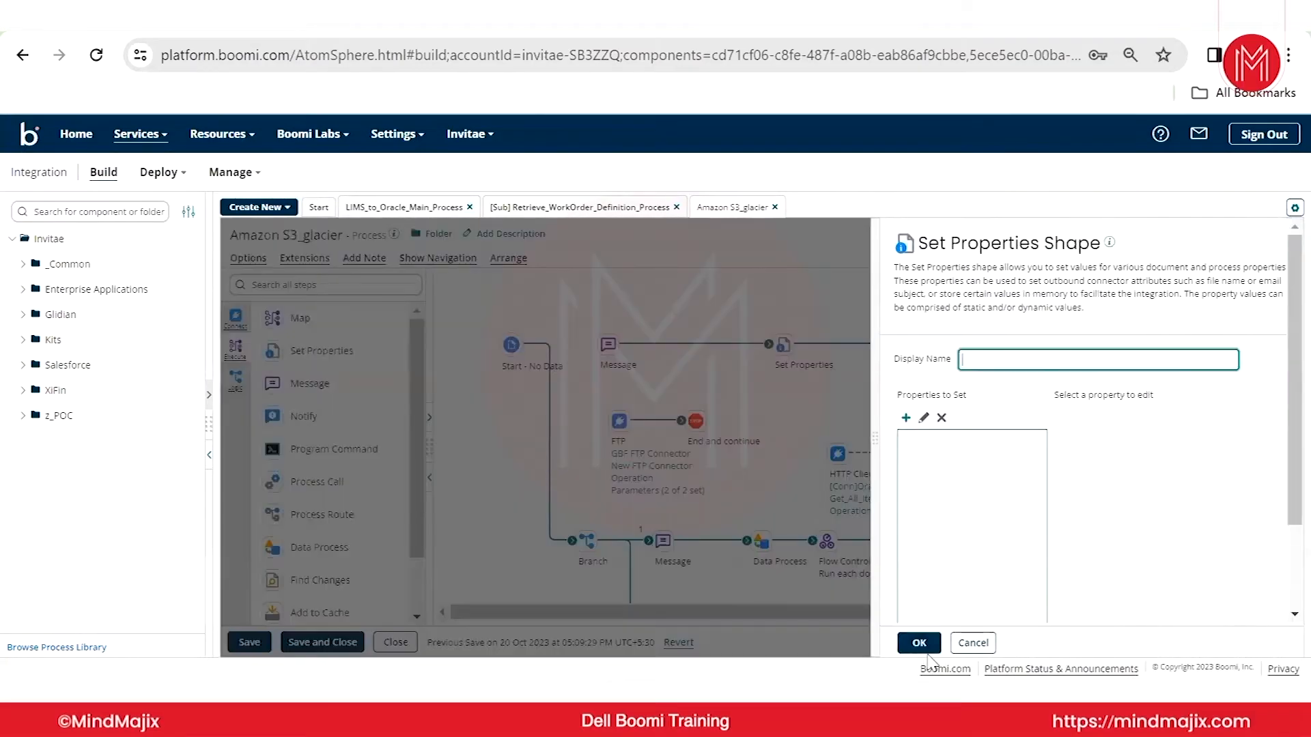
click(916, 641)
- Add a Notify shape and a Message shape with default settings beside the new Map and Set Properties shapes
drag(343, 431, 1027, 366)
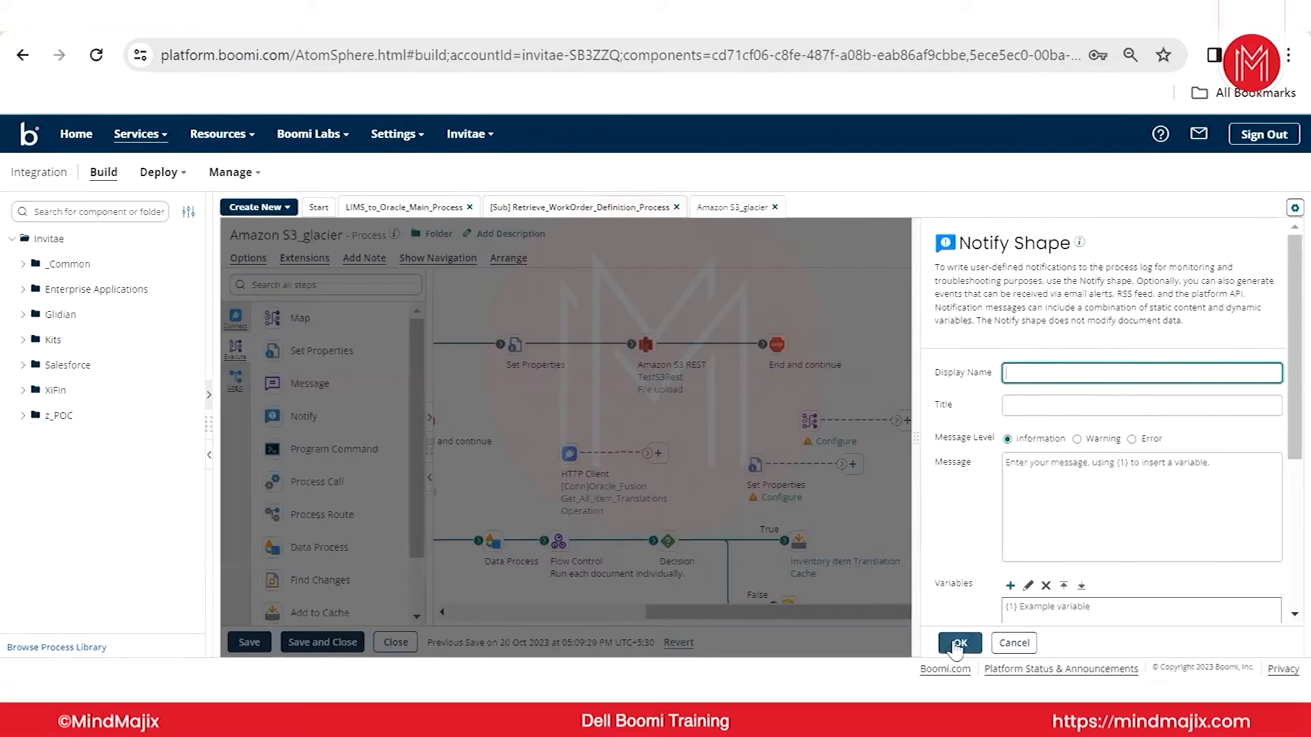
click(960, 641)
drag(1107, 456, 1106, 456)
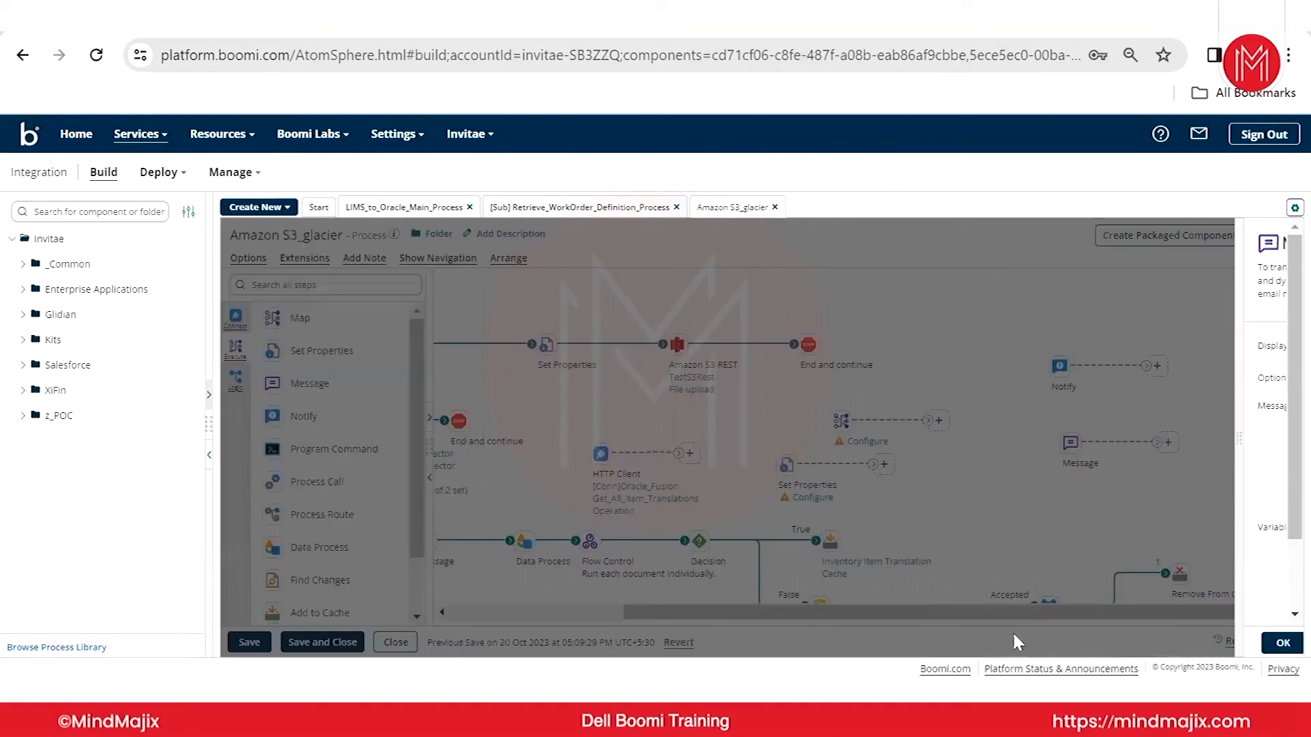
click(915, 639)
- Spread the new Map, Set Properties, Notify and Message shapes apart, then select all four as a group and deselect them
mouse_move(794, 470)
drag(794, 470, 969, 470)
drag(840, 422, 930, 353)
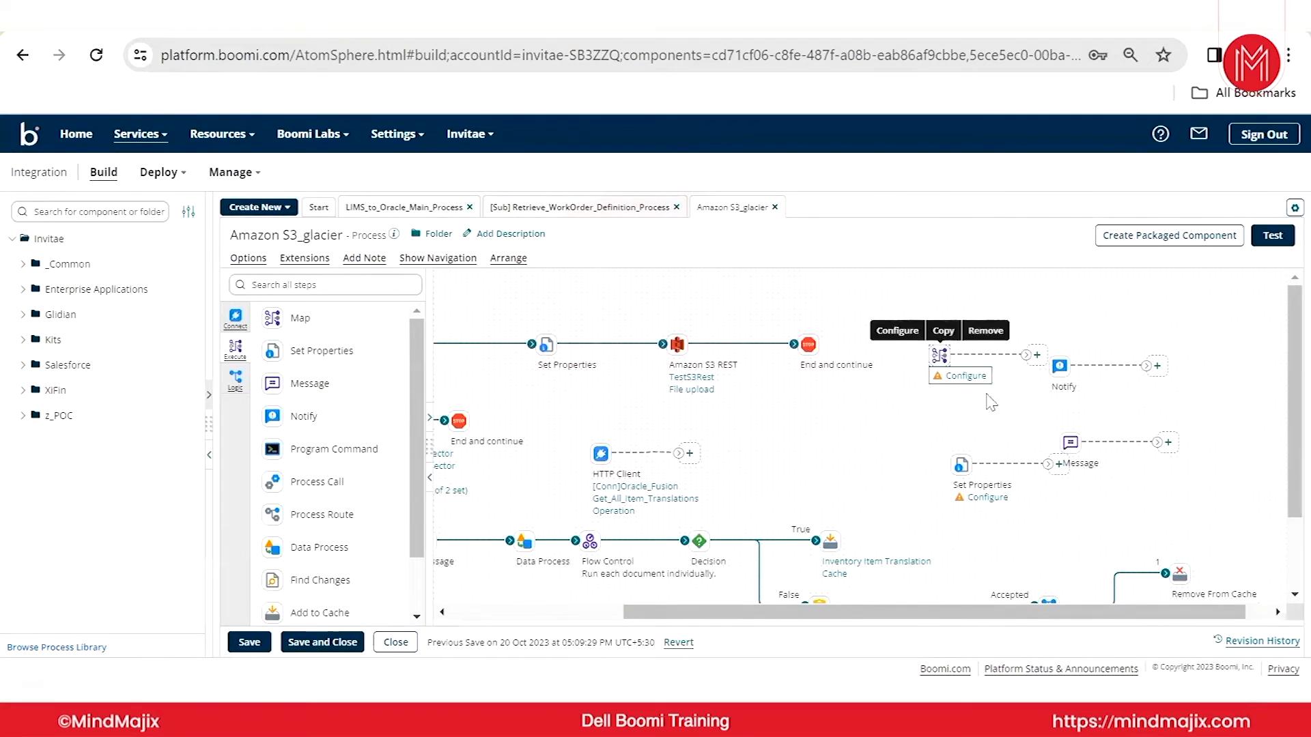
drag(1061, 365, 1093, 366)
drag(1087, 452, 1120, 452)
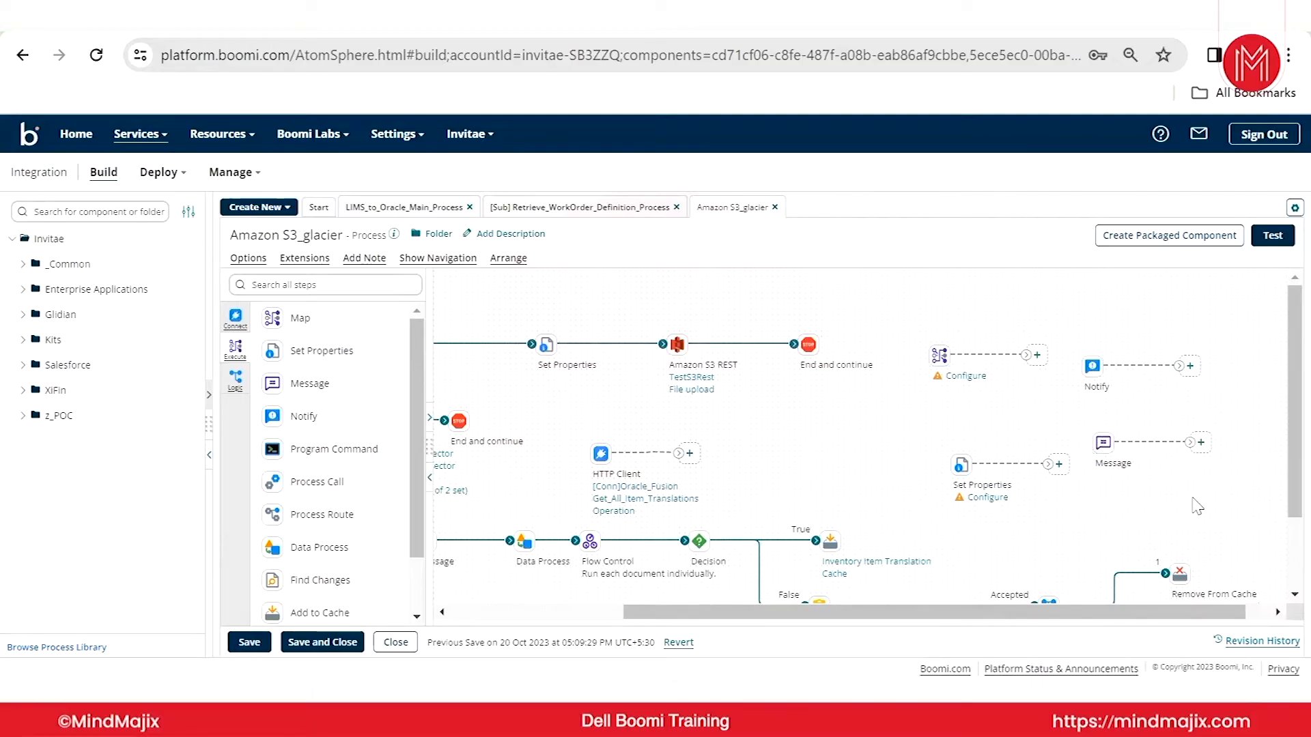
drag(779, 308, 1130, 500)
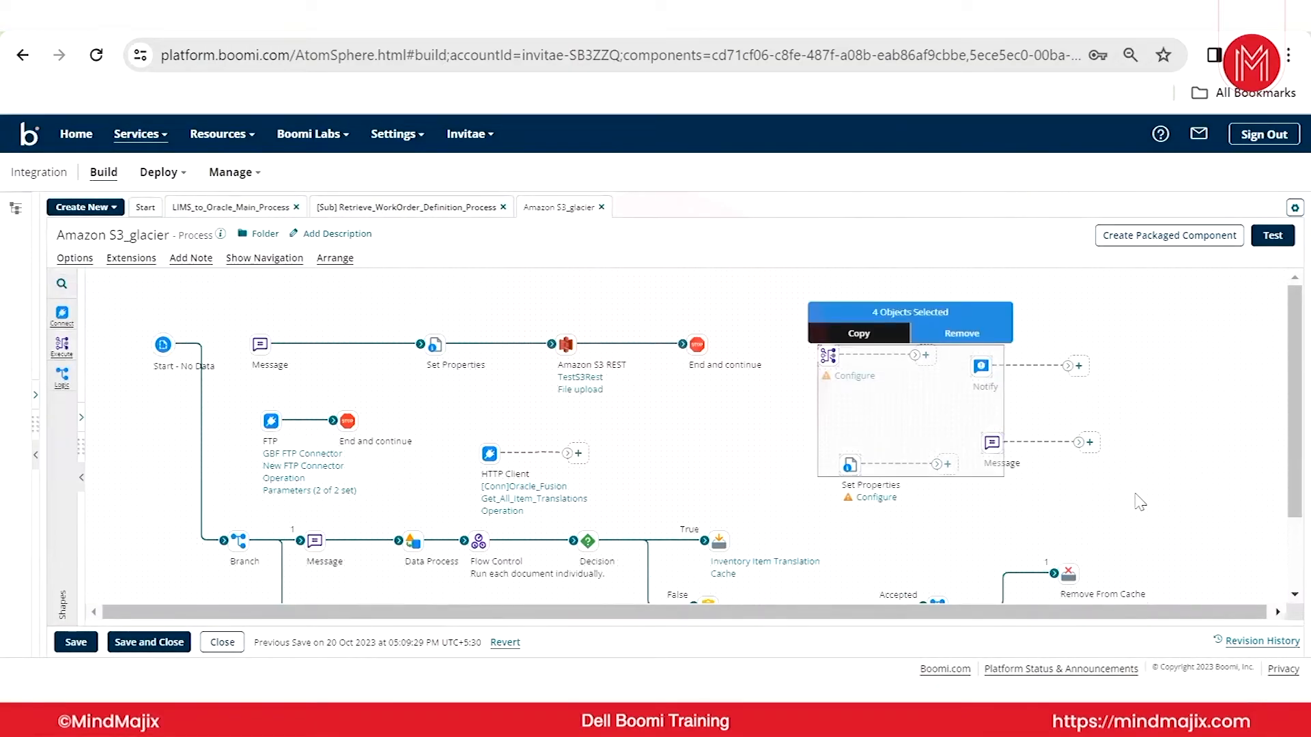
click(1131, 493)
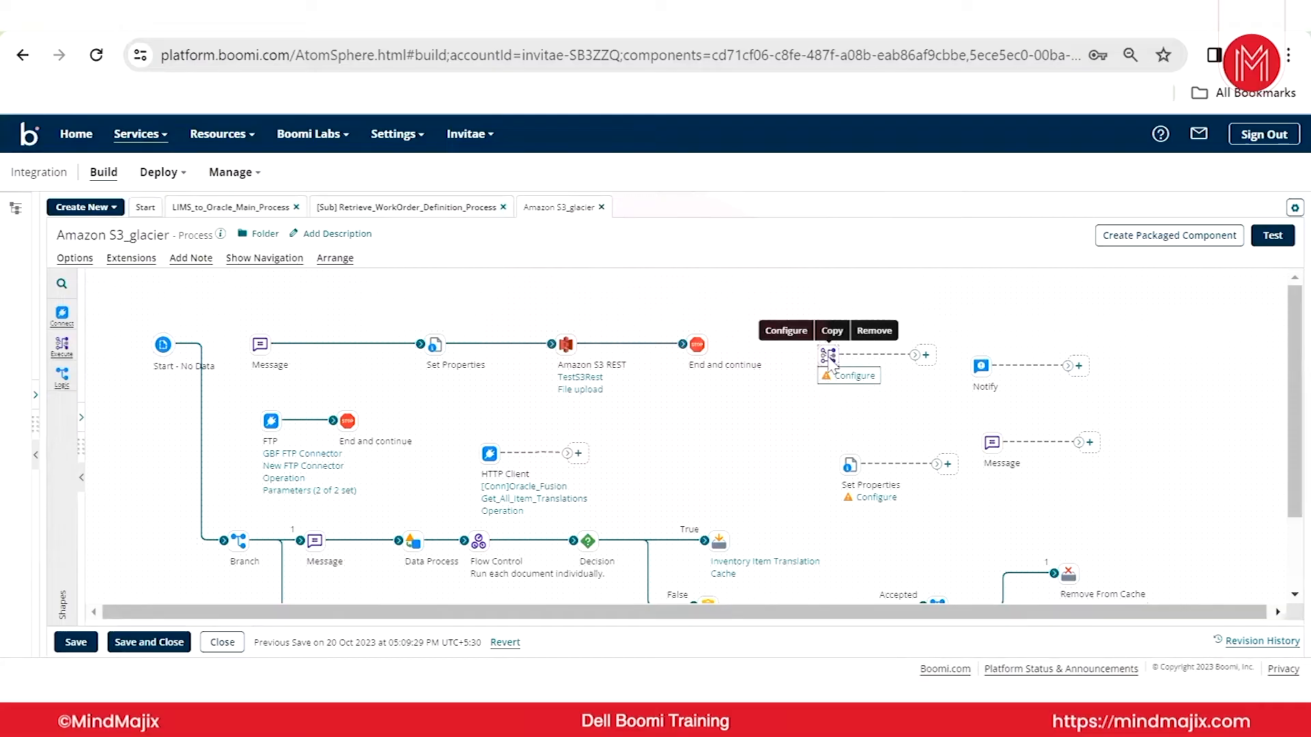
- Start a new map component from the Map shape's settings, then close it without saving and cancel the shape settings
click(836, 376)
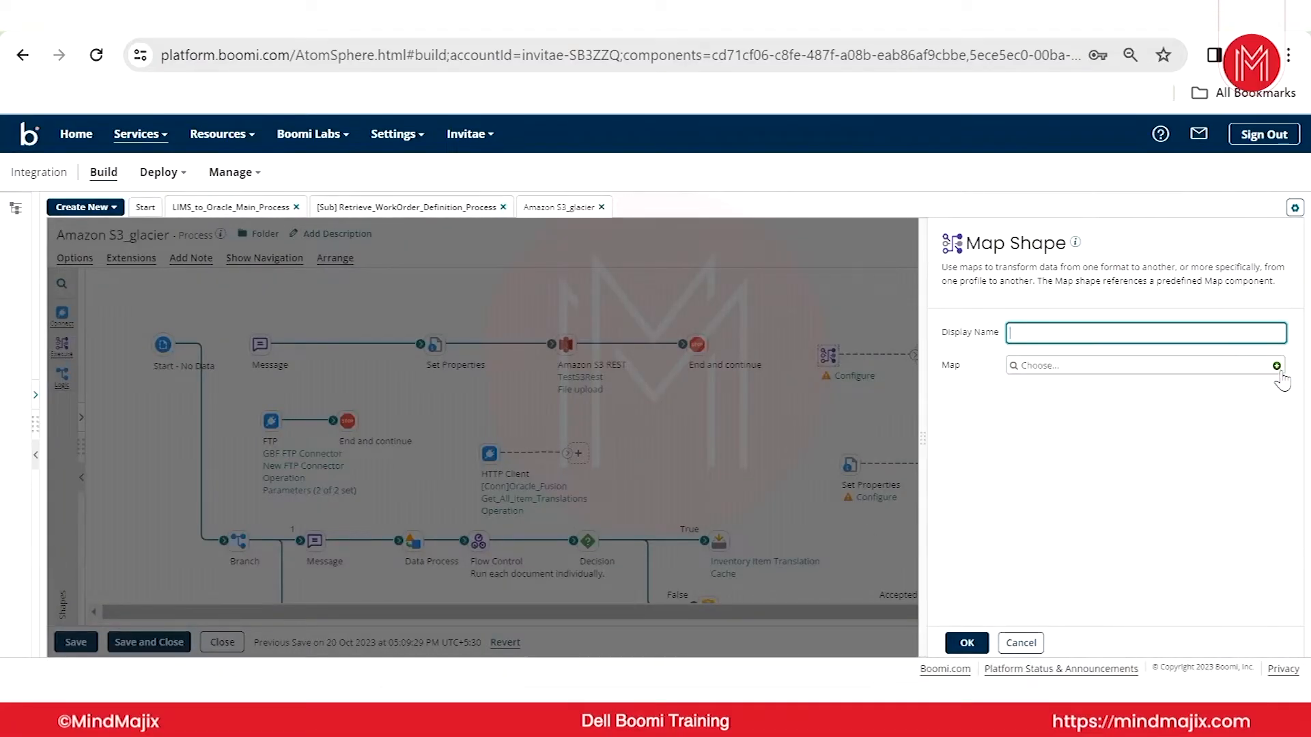
click(1277, 366)
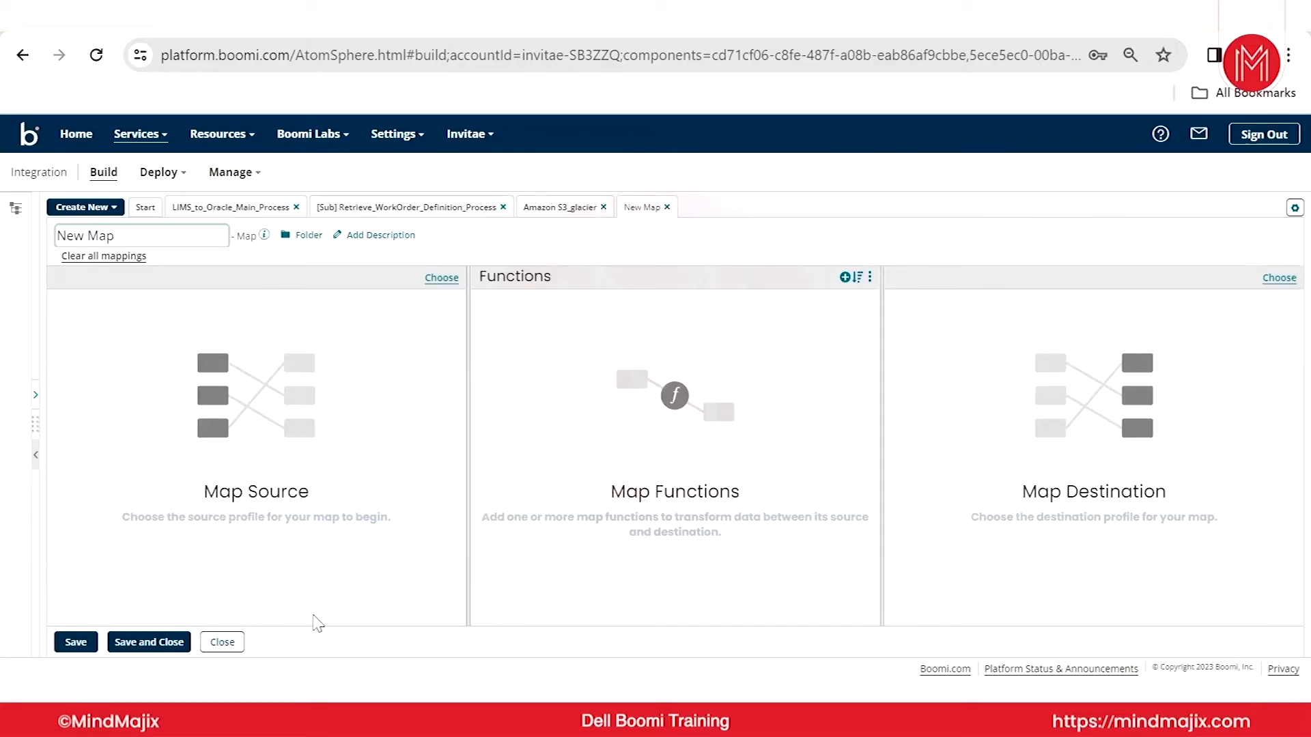
click(68, 649)
click(229, 643)
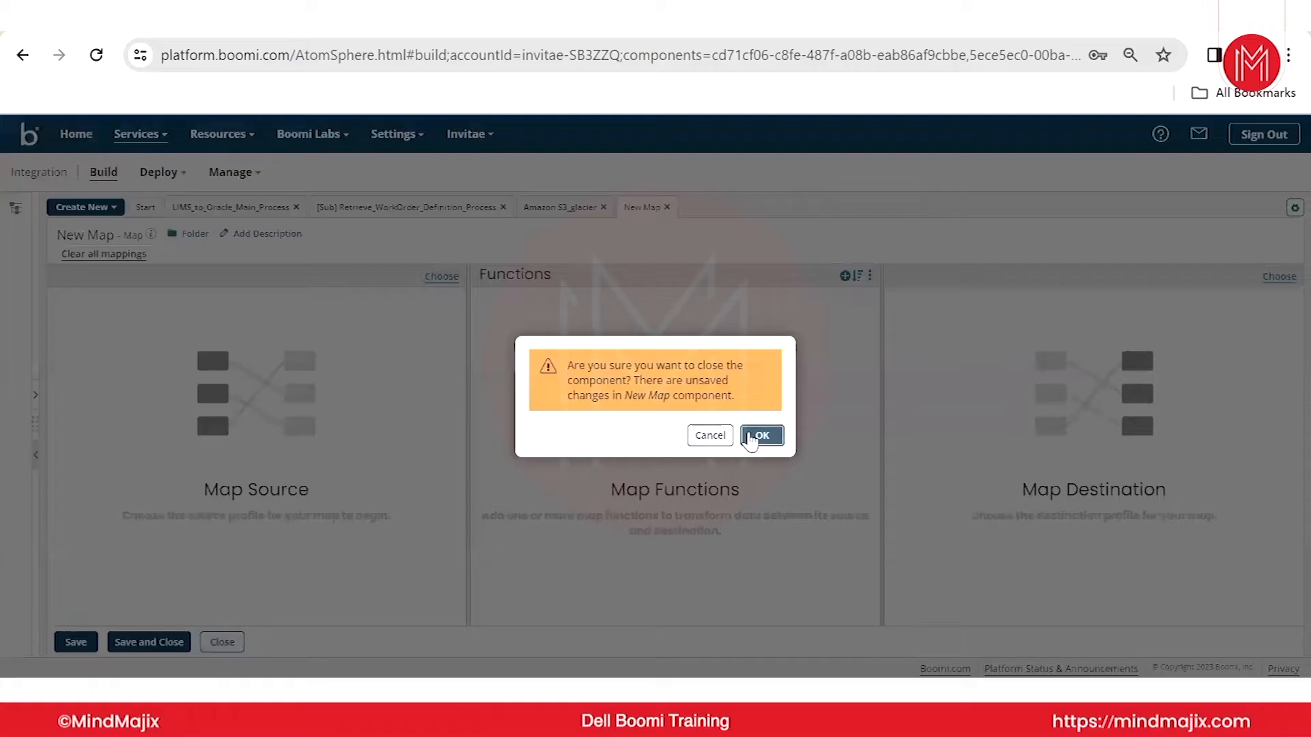
click(751, 437)
click(1018, 642)
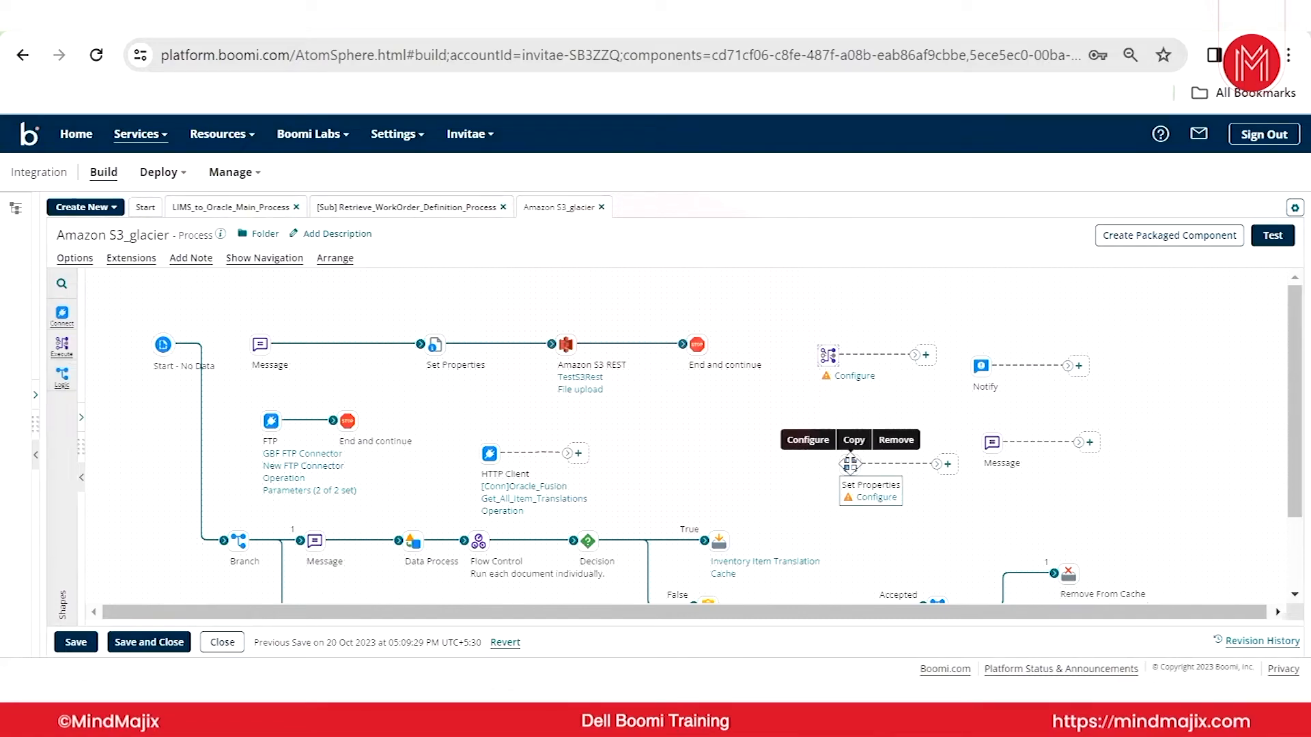
- View the settings of the newly added Set Properties shape and close them
click(850, 466)
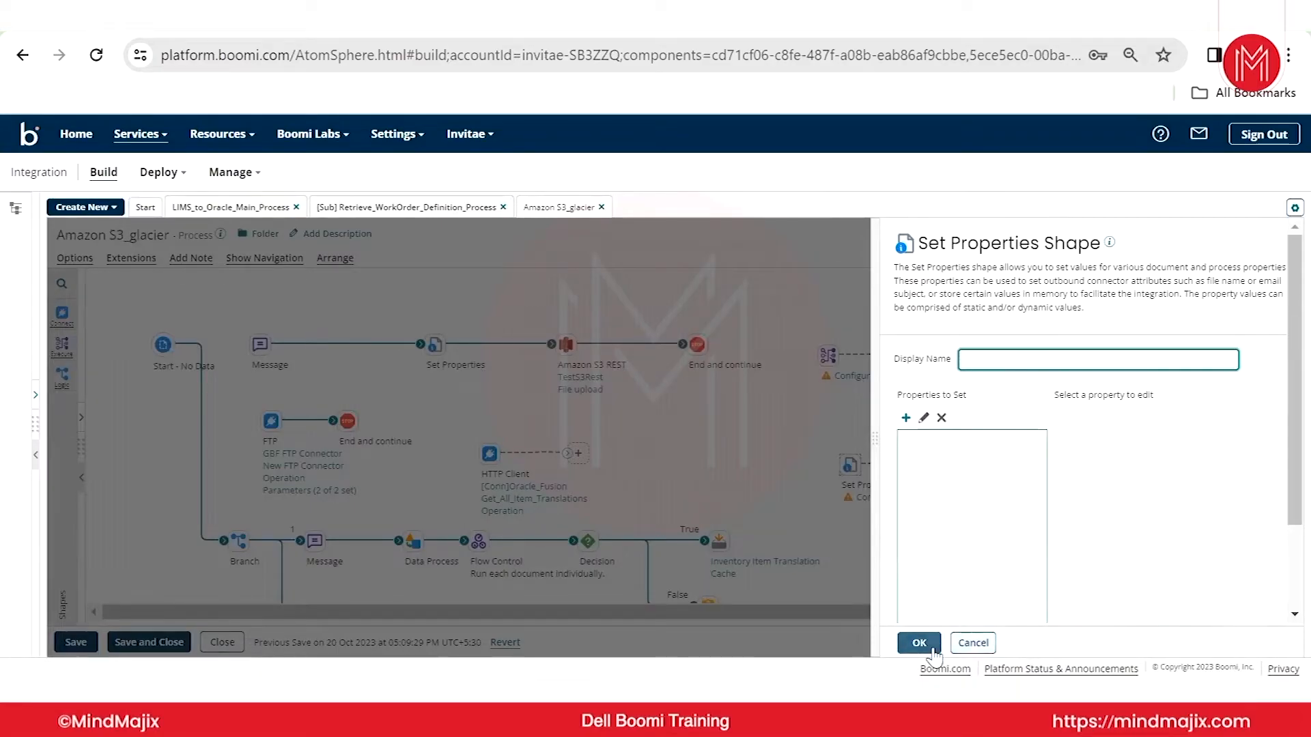
click(789, 470)
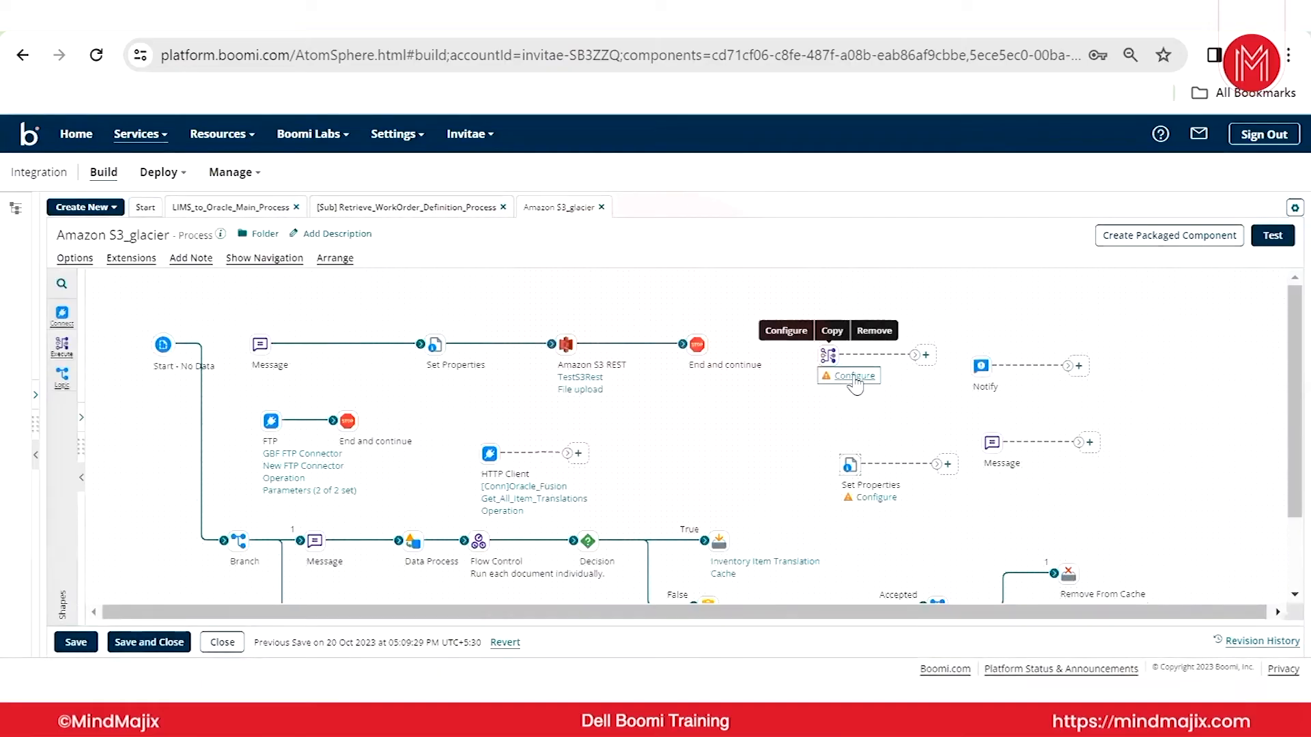
- View the settings of the newly added Notify and Message shapes and close them
click(981, 366)
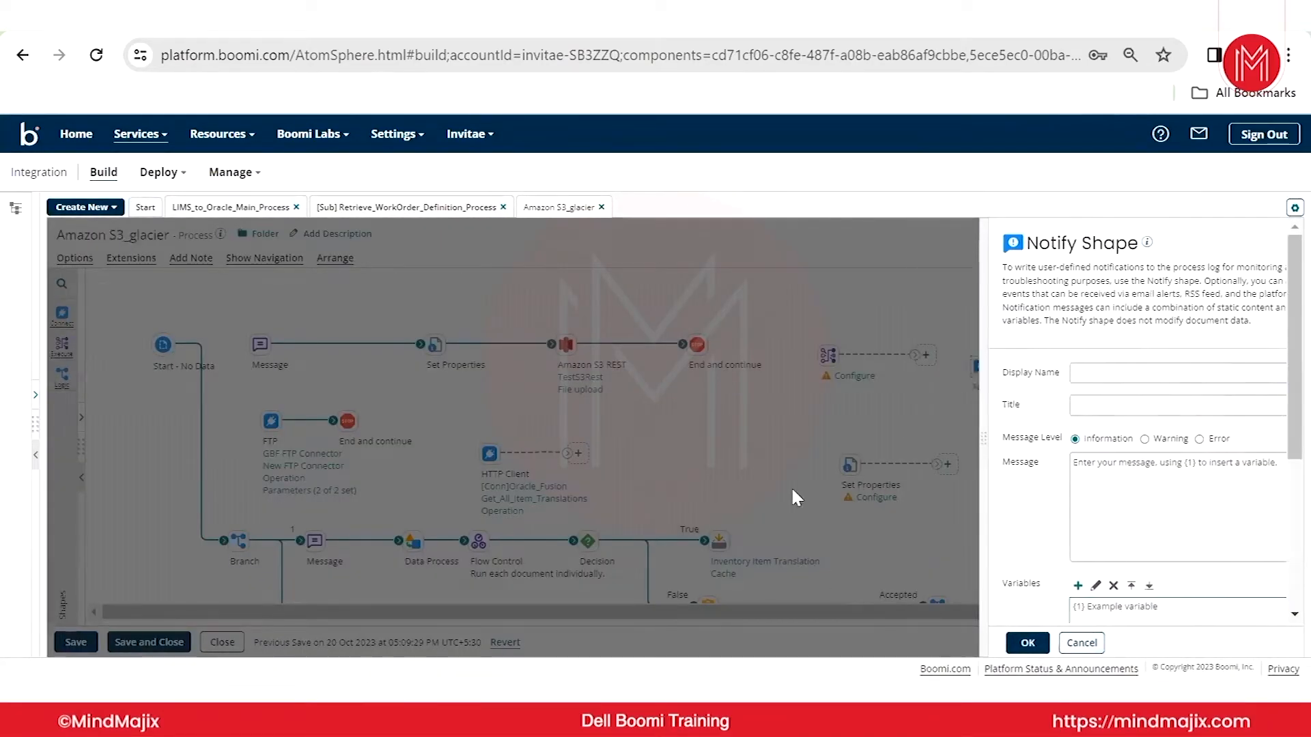
click(987, 471)
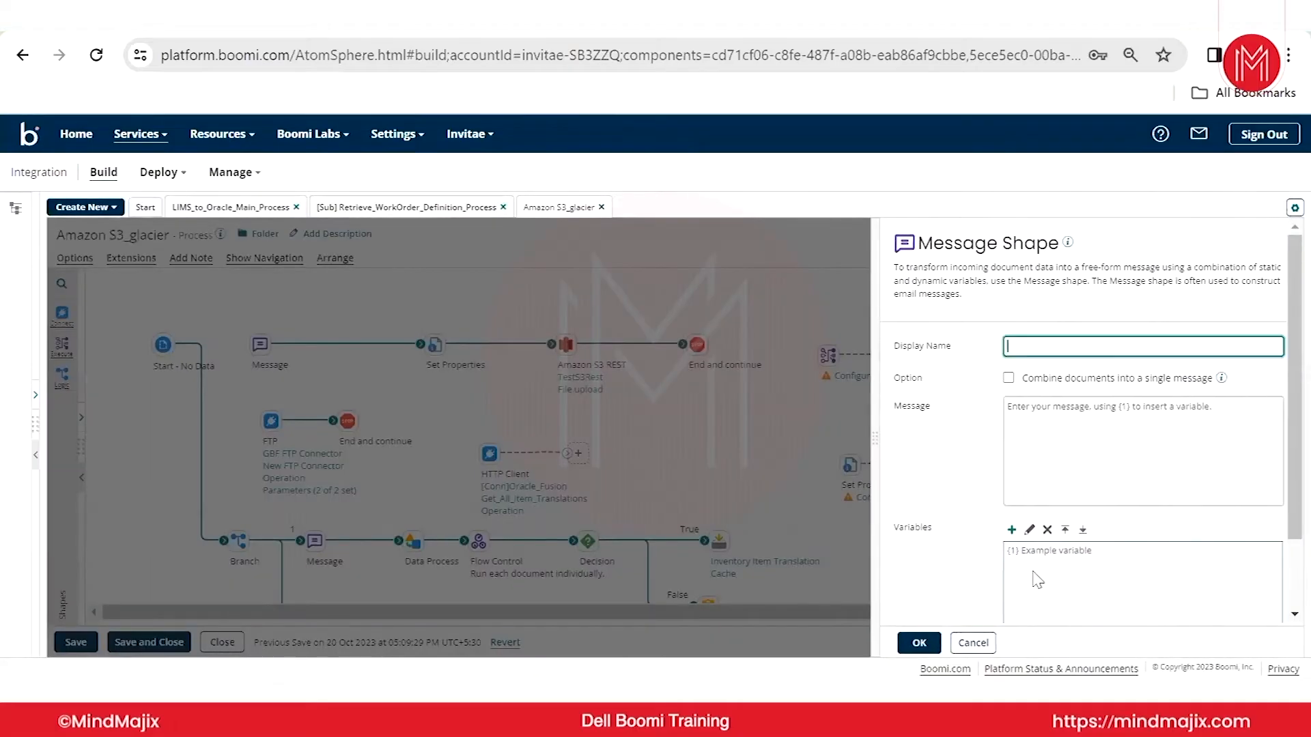
click(929, 642)
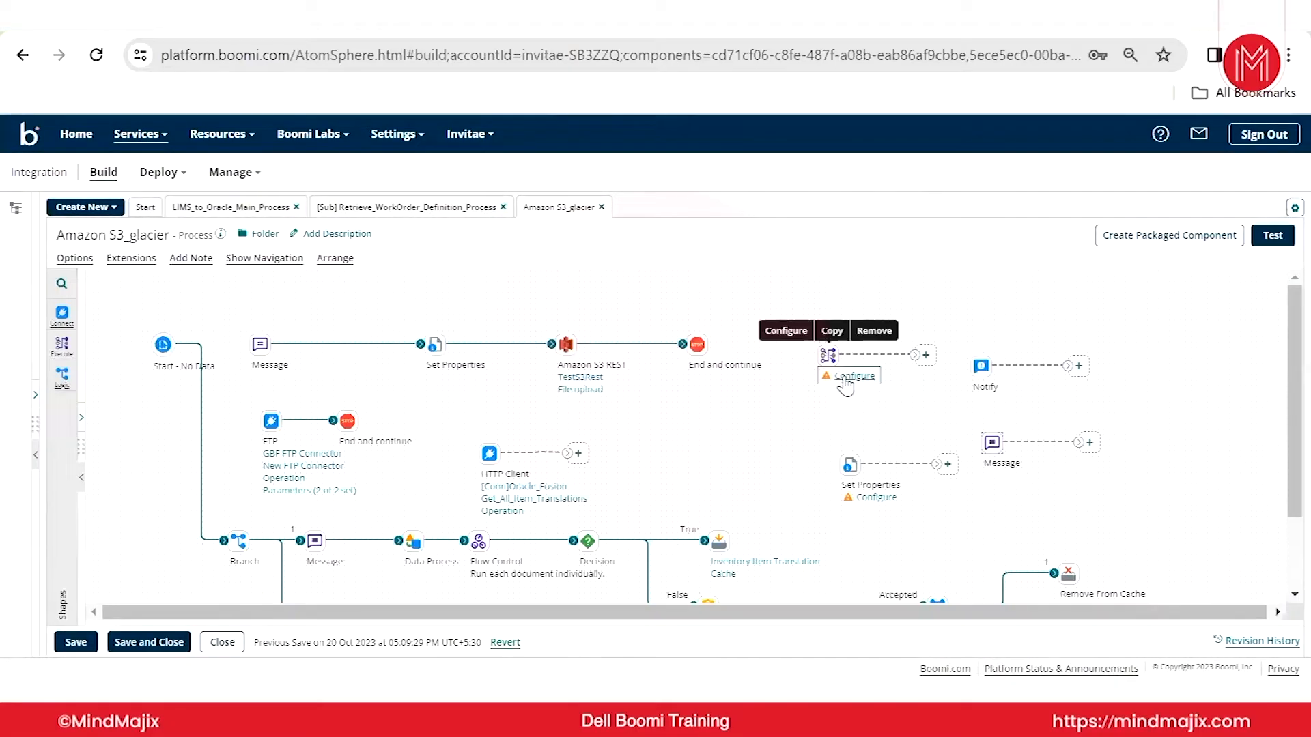
- Open the Map shape's settings, start a new map component from them, and close the map without saving
click(836, 368)
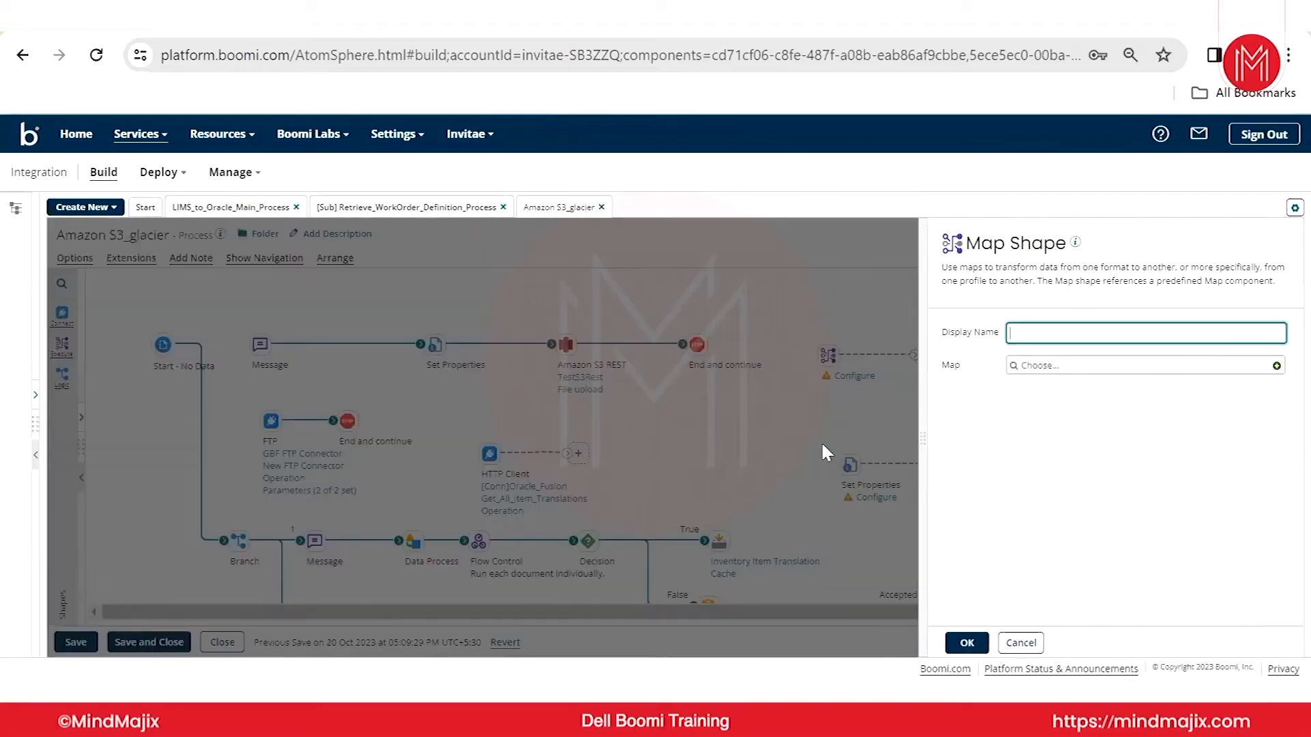
click(1276, 365)
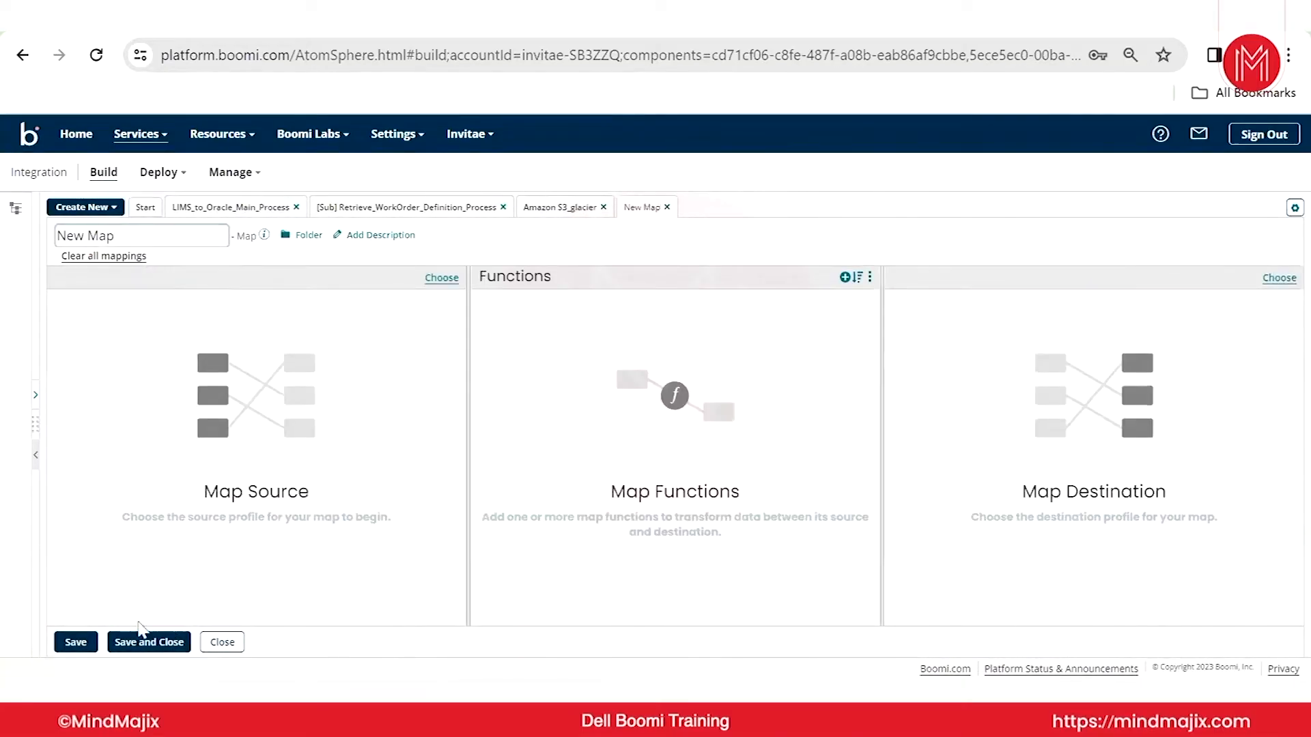
click(225, 643)
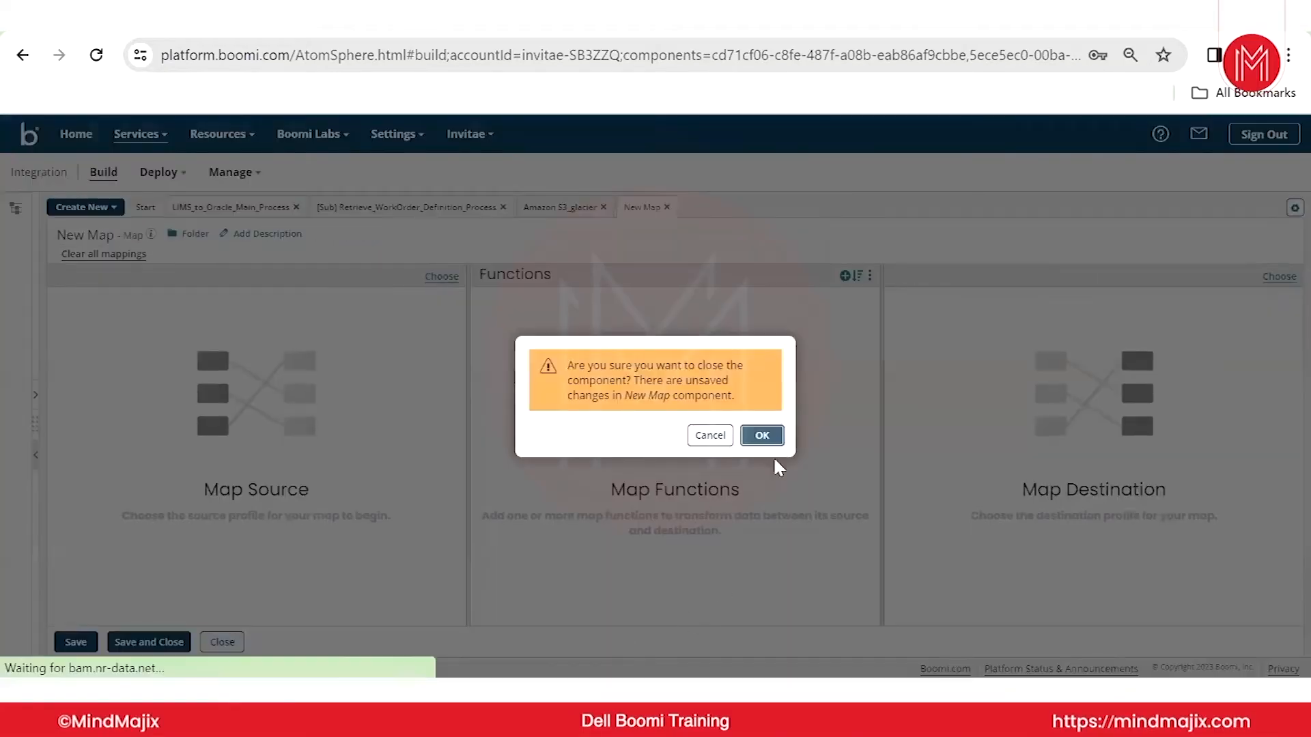
click(762, 435)
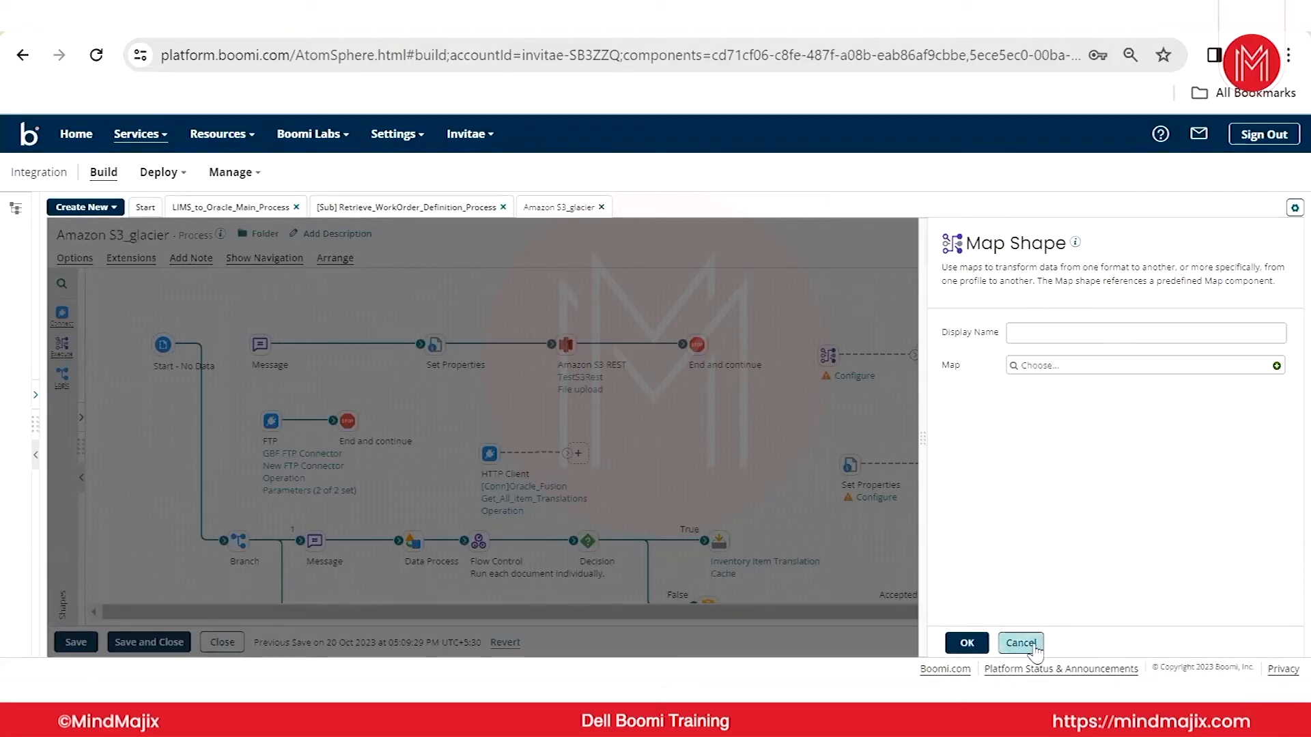
- Create a new map component for the Map shape, keeping its default name, and save it
click(1275, 369)
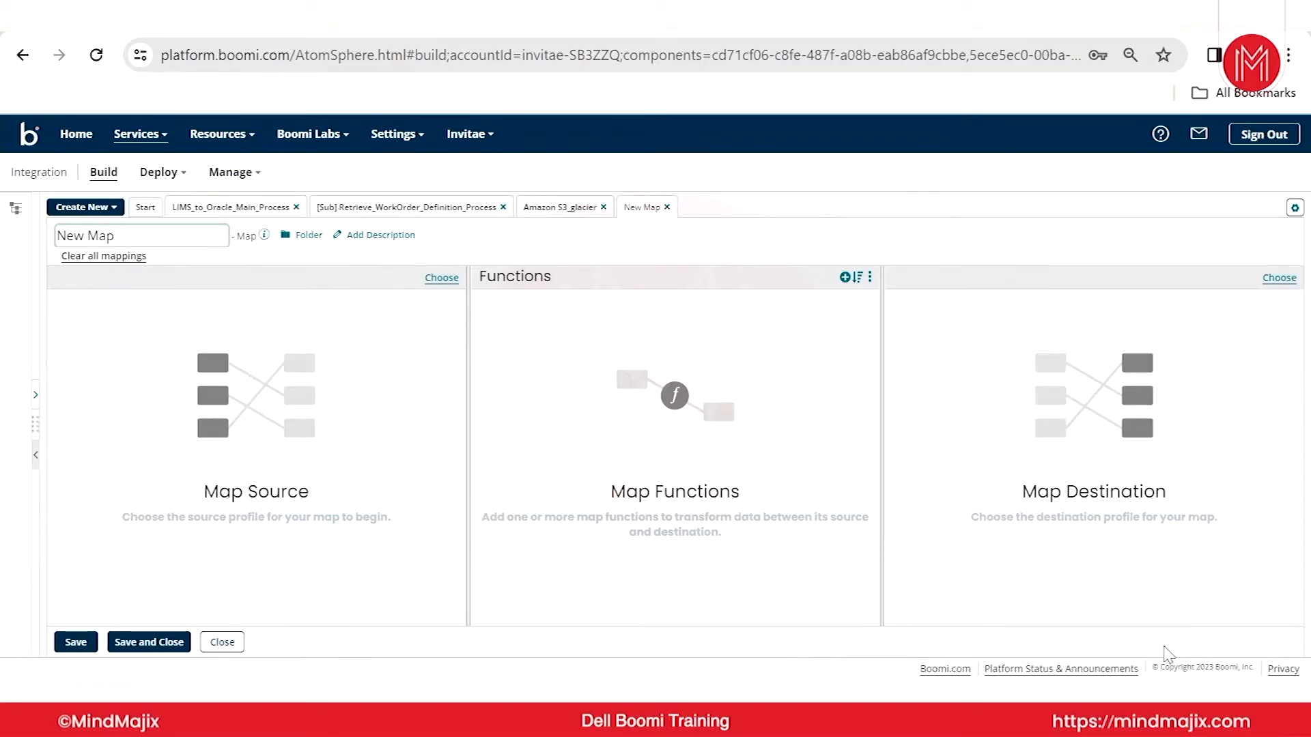
click(70, 644)
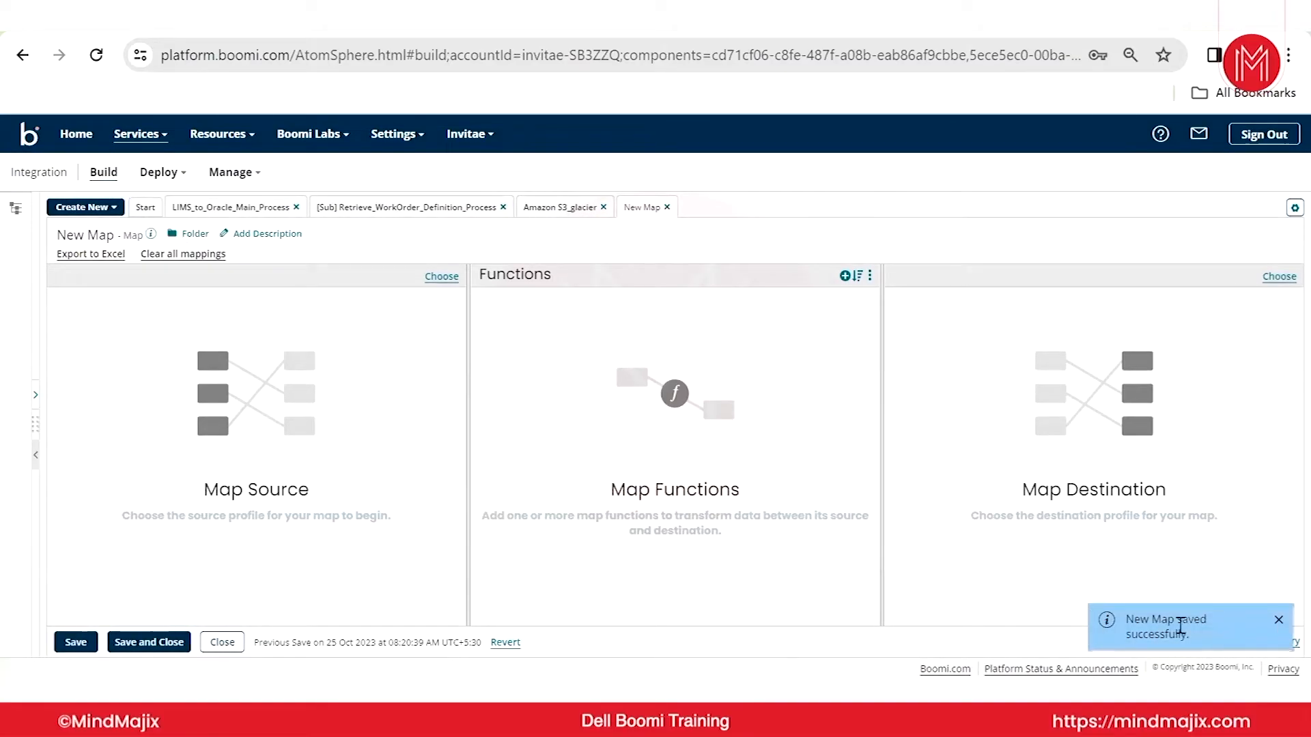
click(1278, 620)
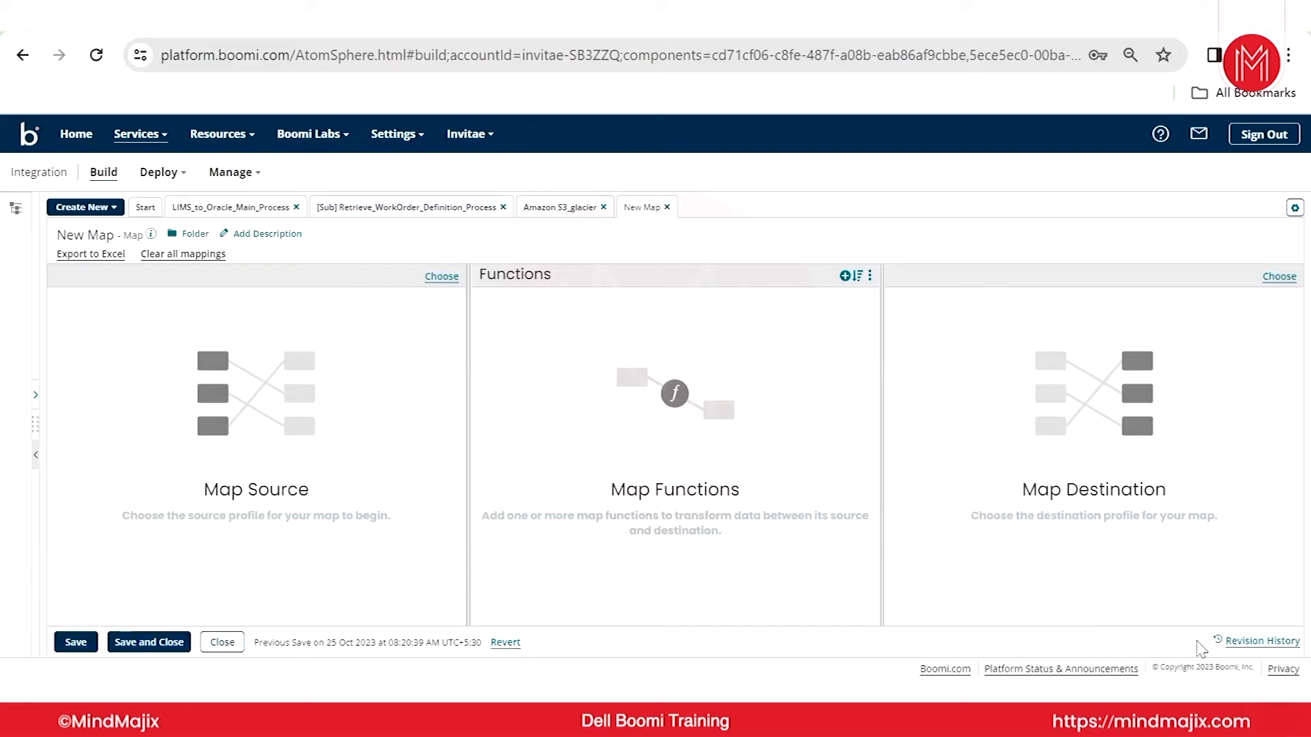
- Examine the saved map's revision history, including its component ID, creator and creation date, and close it
click(1265, 643)
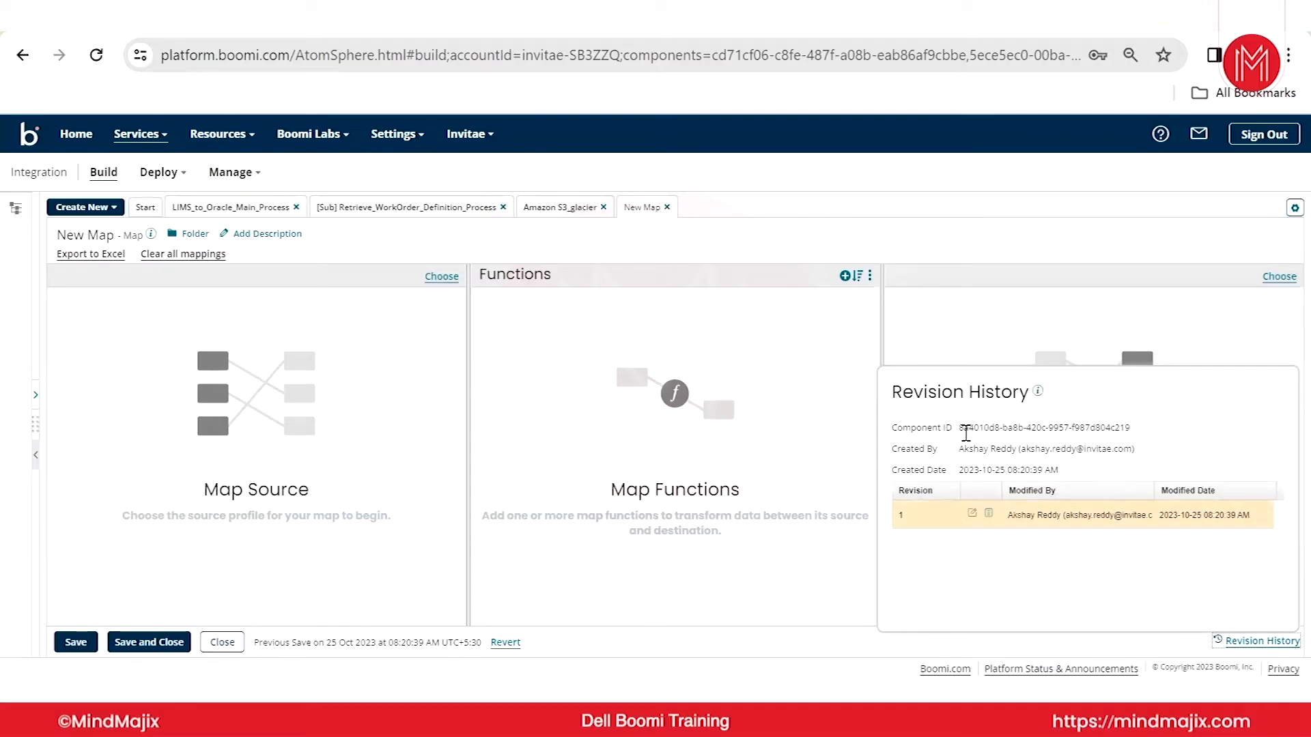
drag(959, 428, 1100, 468)
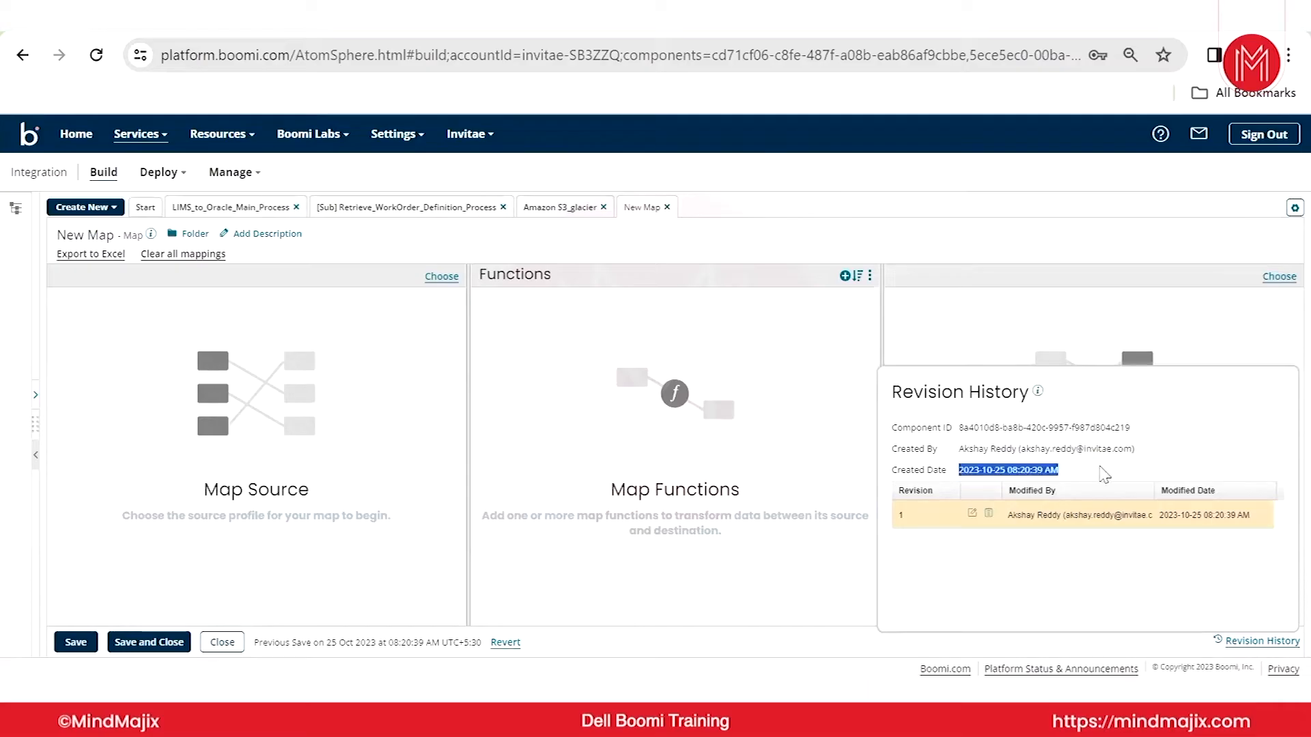
click(1088, 471)
drag(1017, 467, 846, 418)
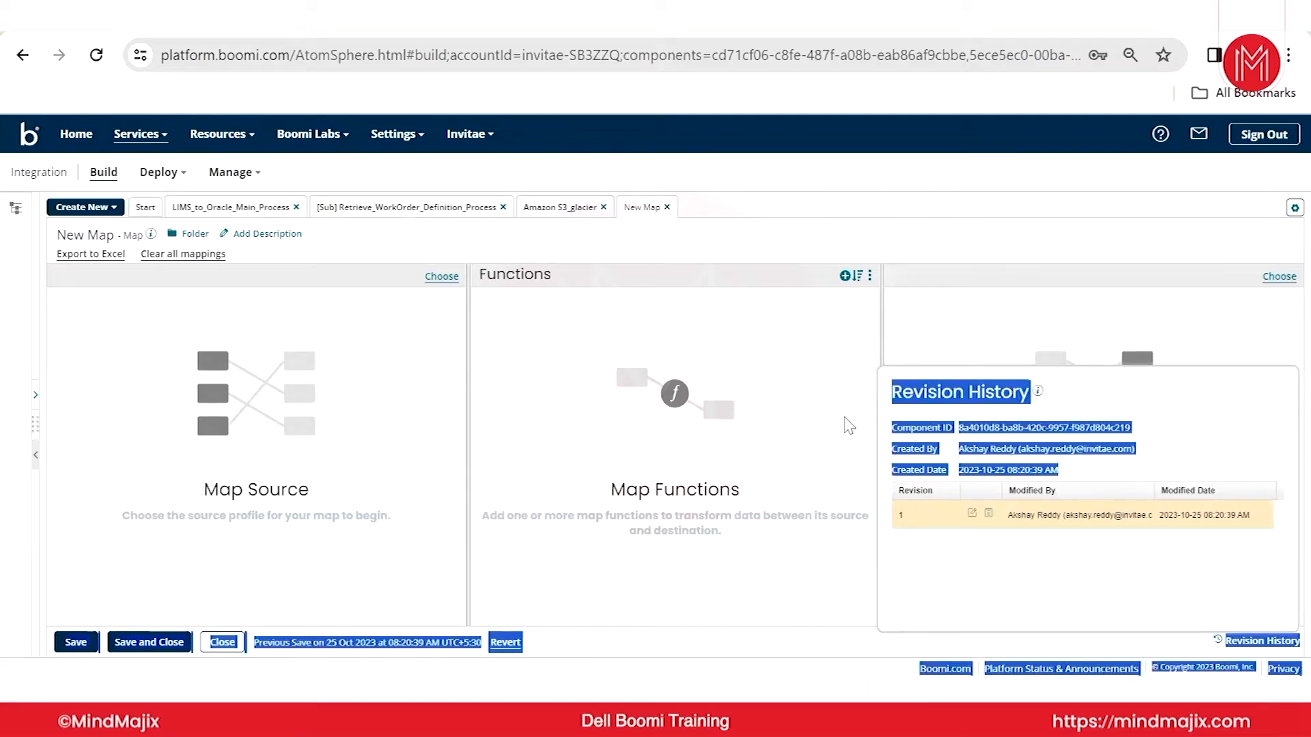
click(834, 573)
click(818, 636)
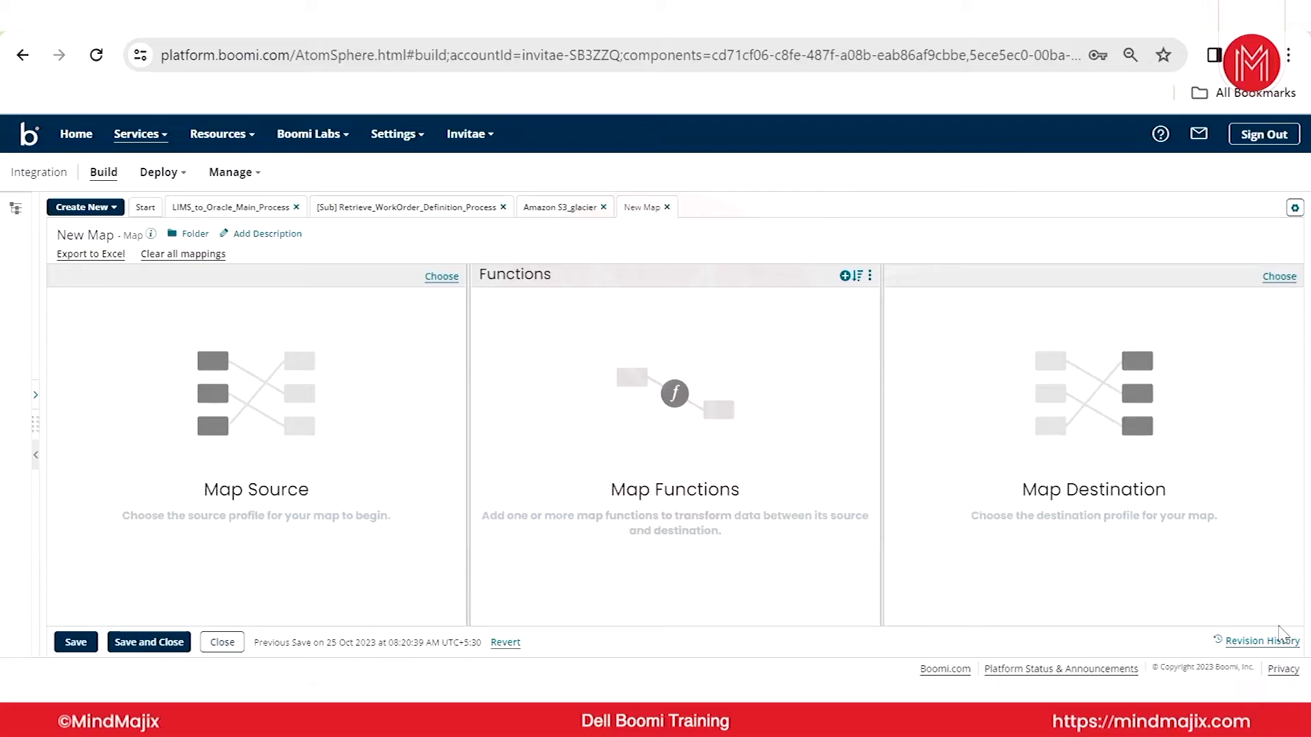
- Close the saved map component and confirm it as the map used by the Map shape
click(229, 645)
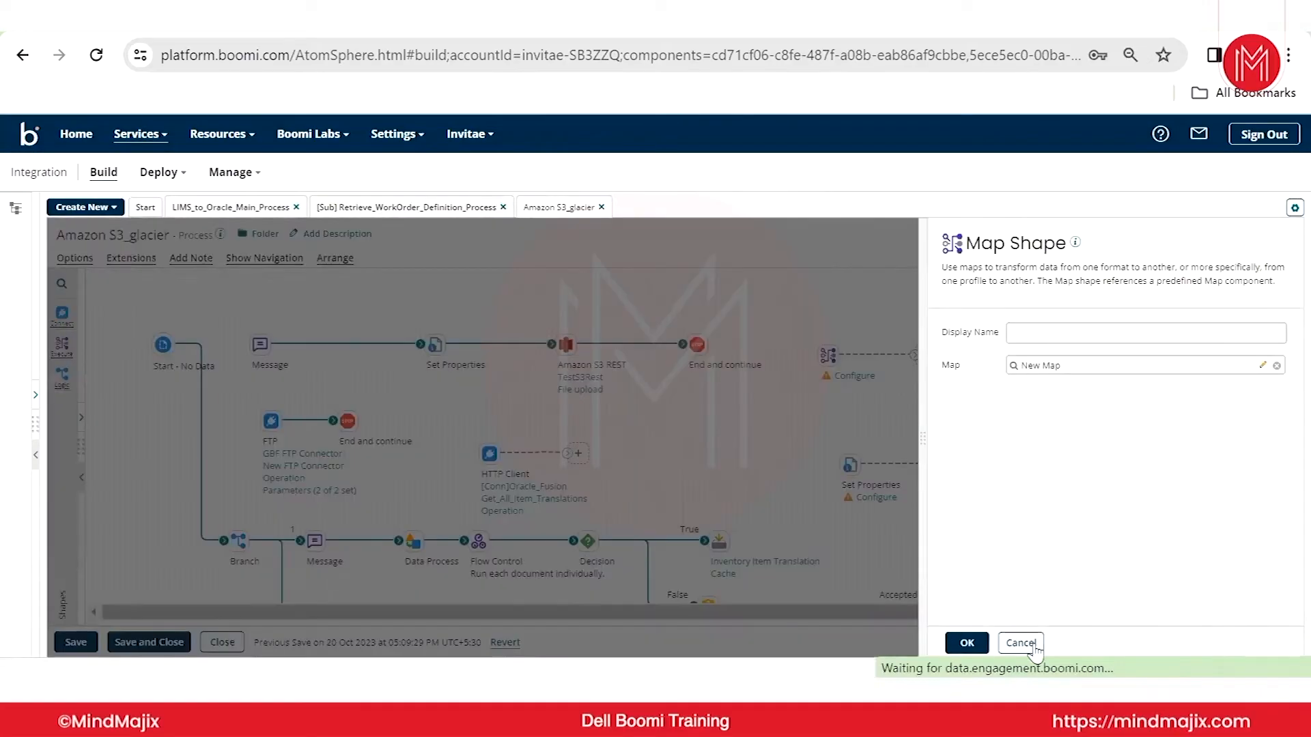
click(967, 643)
- Reopen the map linked to the Map shape, examine its revision history including revision 1, and close the map
mouse_move(823, 382)
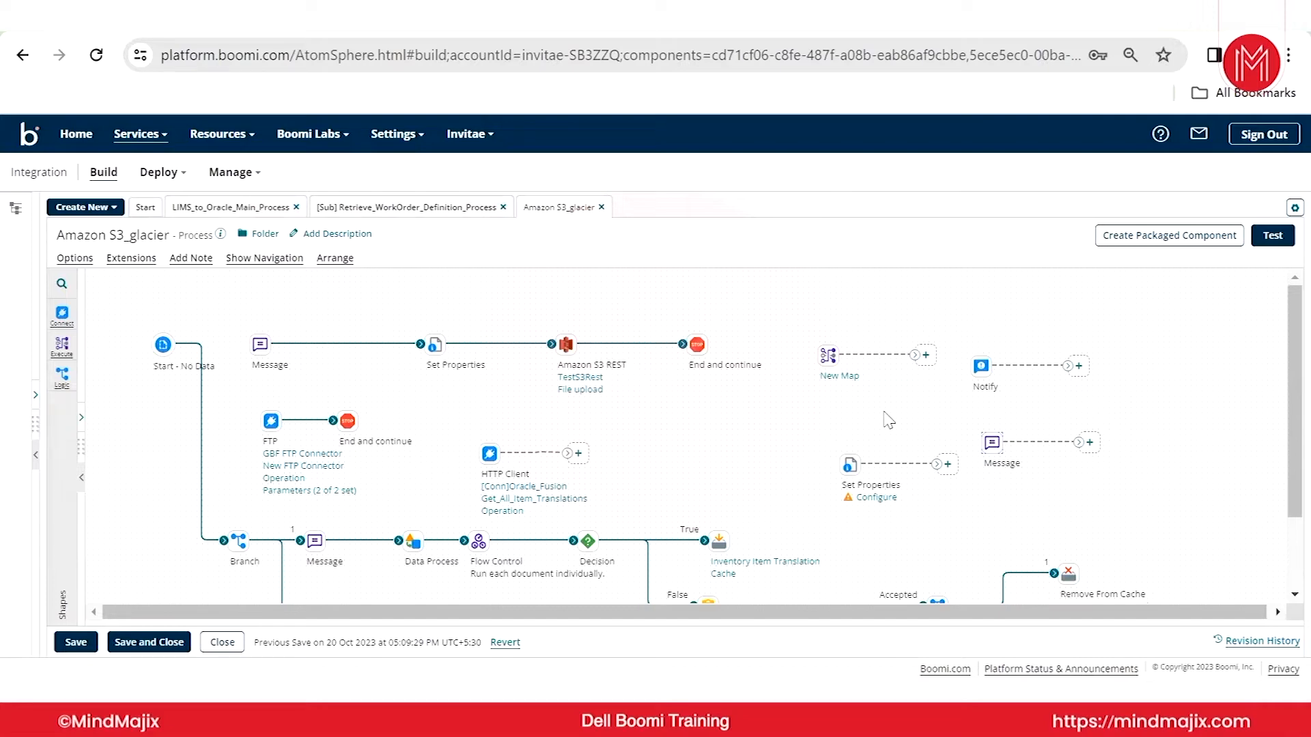
click(850, 381)
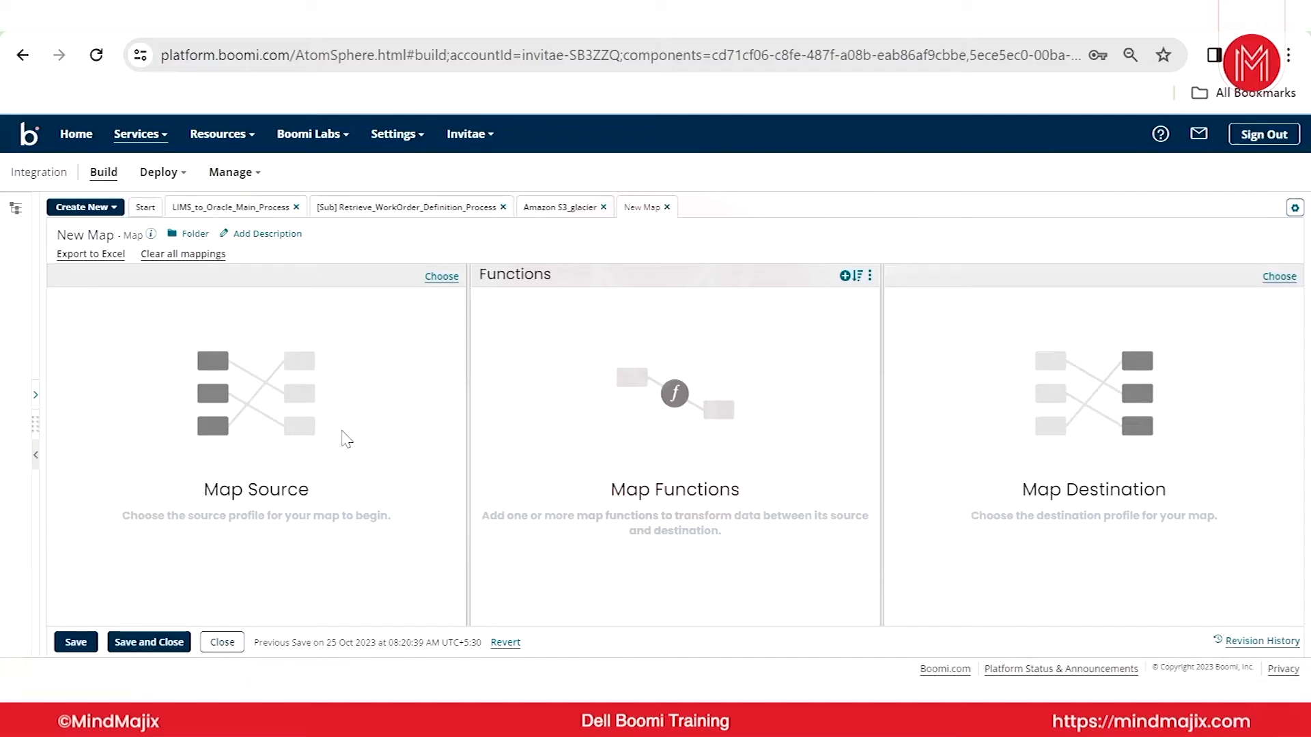
click(1261, 641)
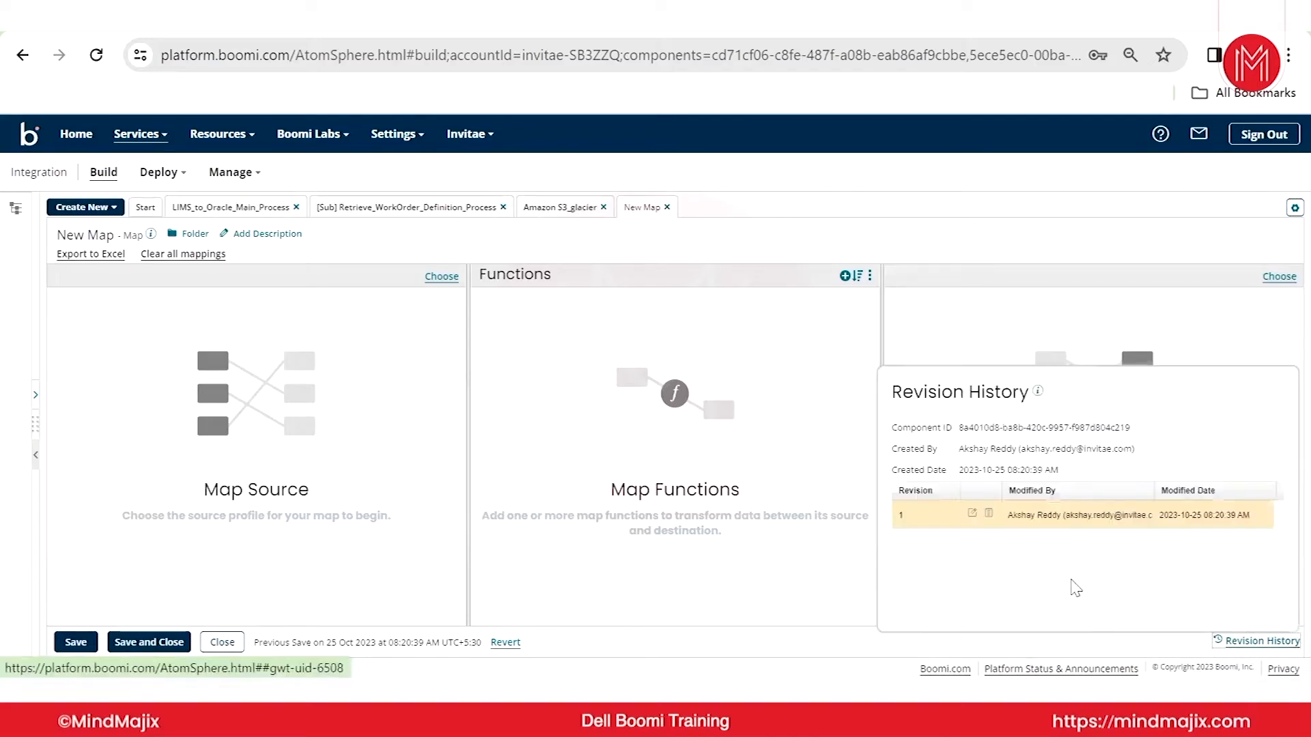
click(323, 412)
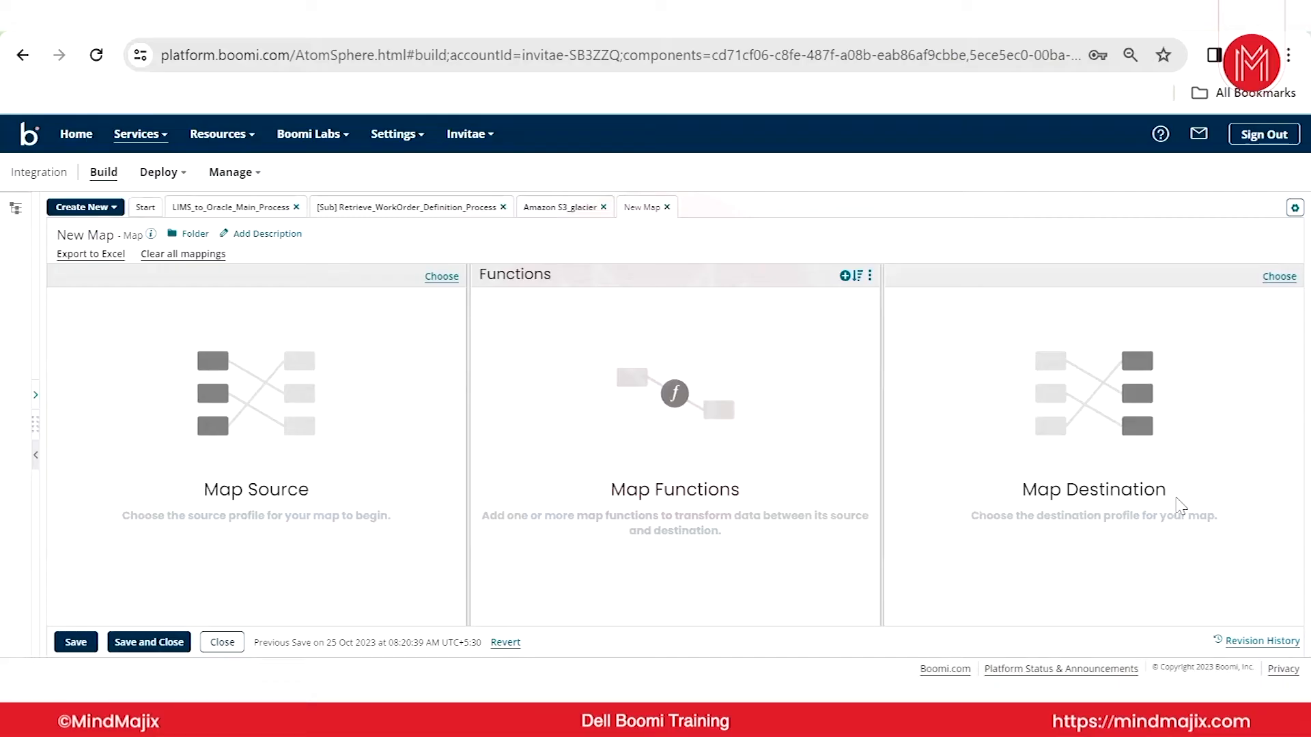
click(1256, 641)
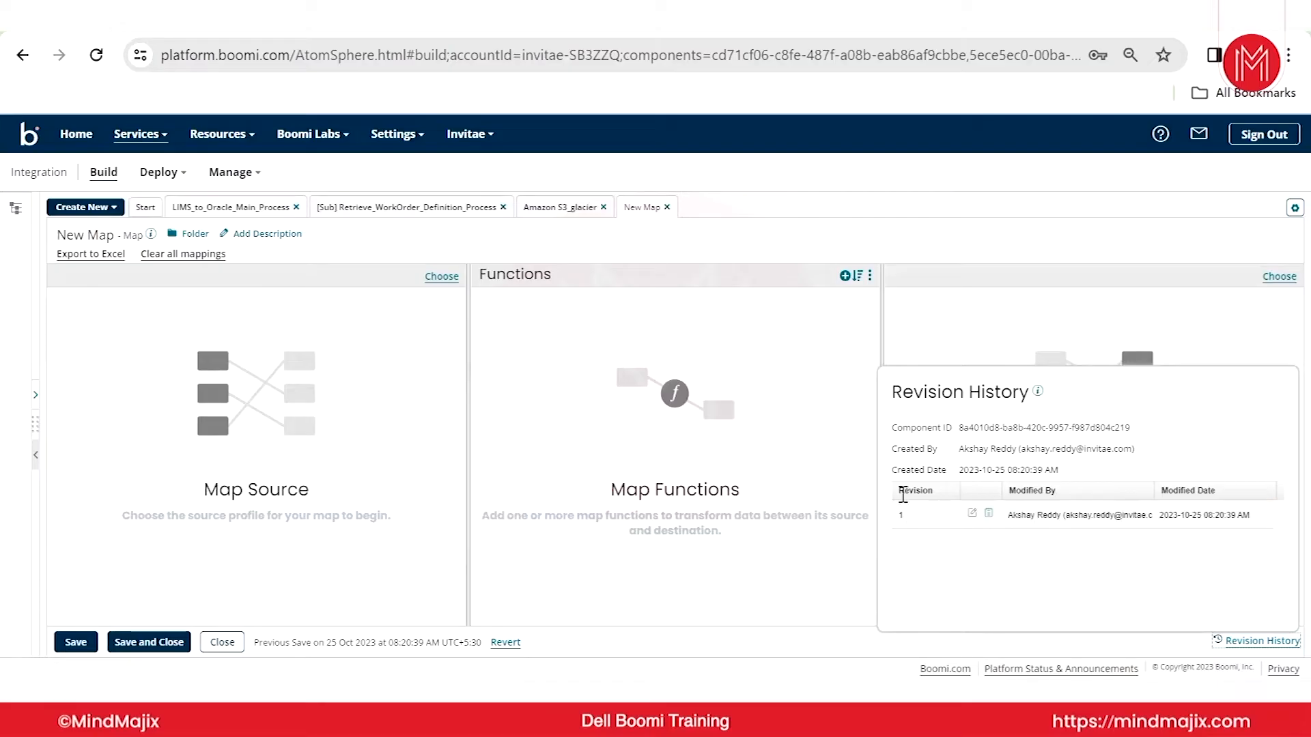
click(903, 514)
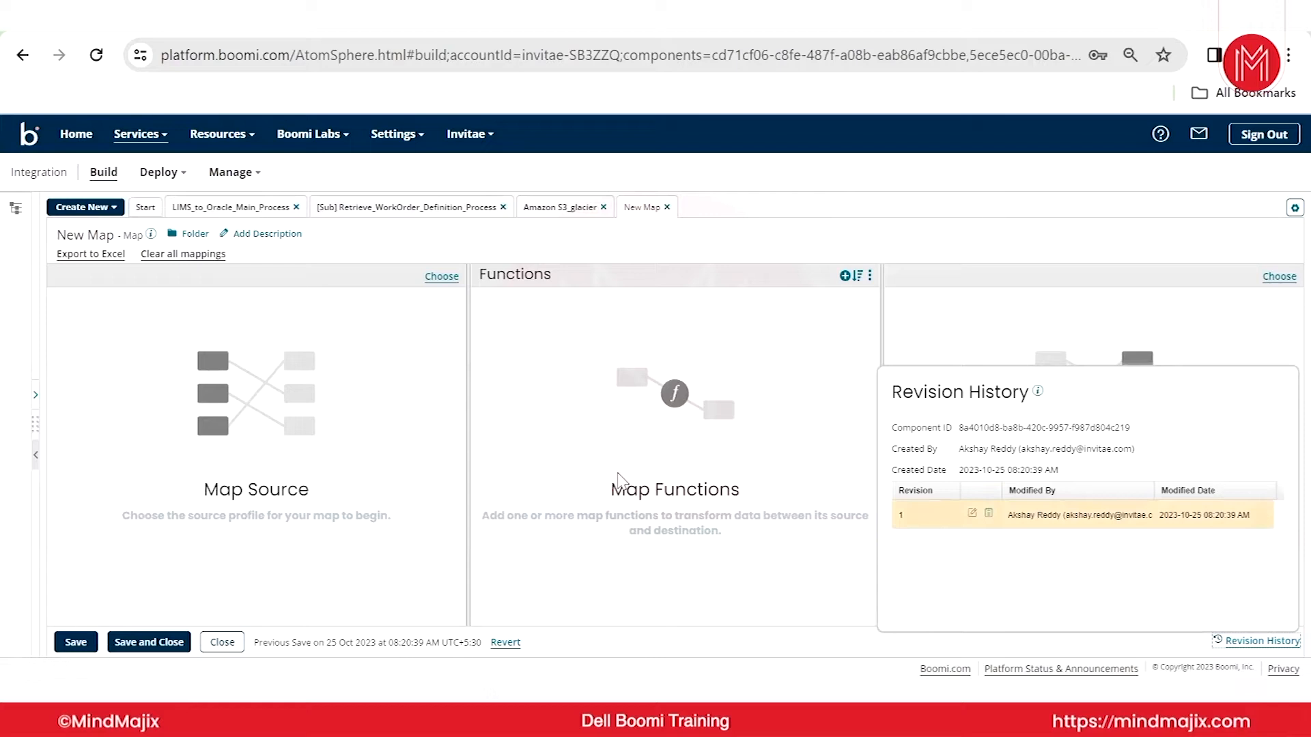
click(679, 456)
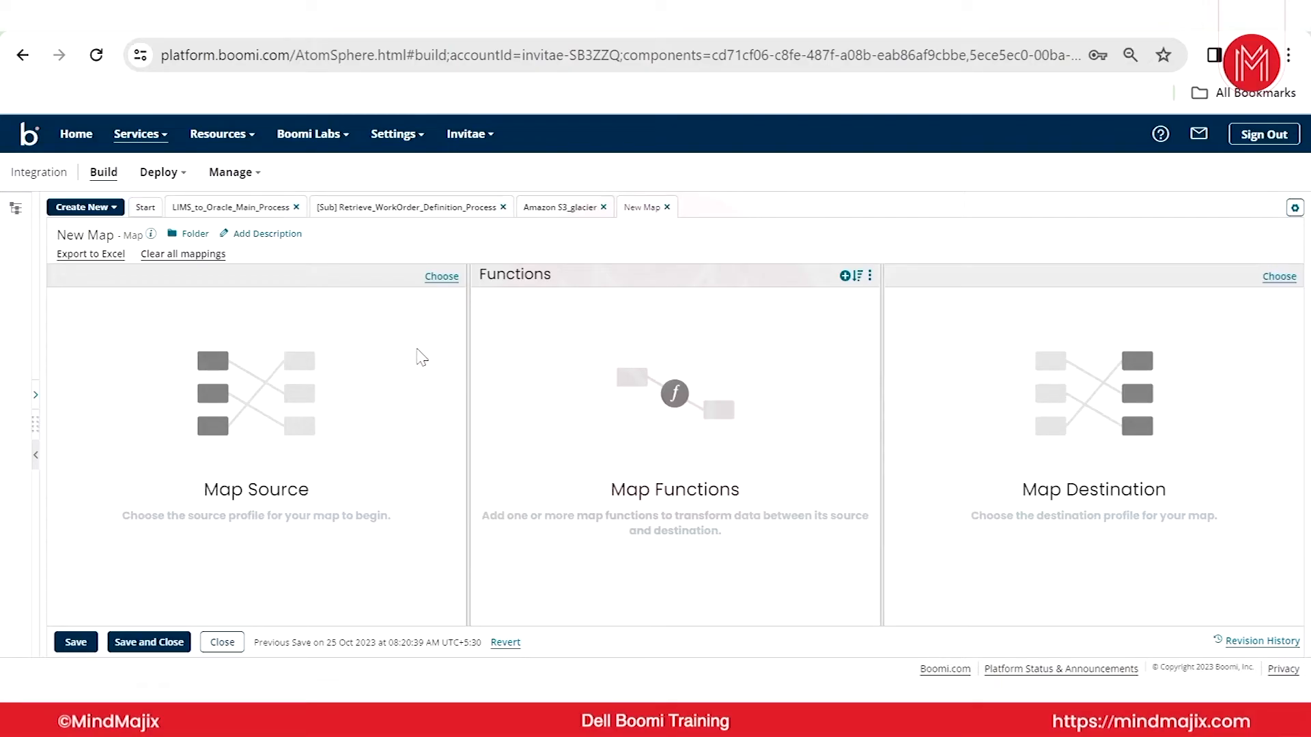
key(XF86AudioRaiseVolume)
click(222, 642)
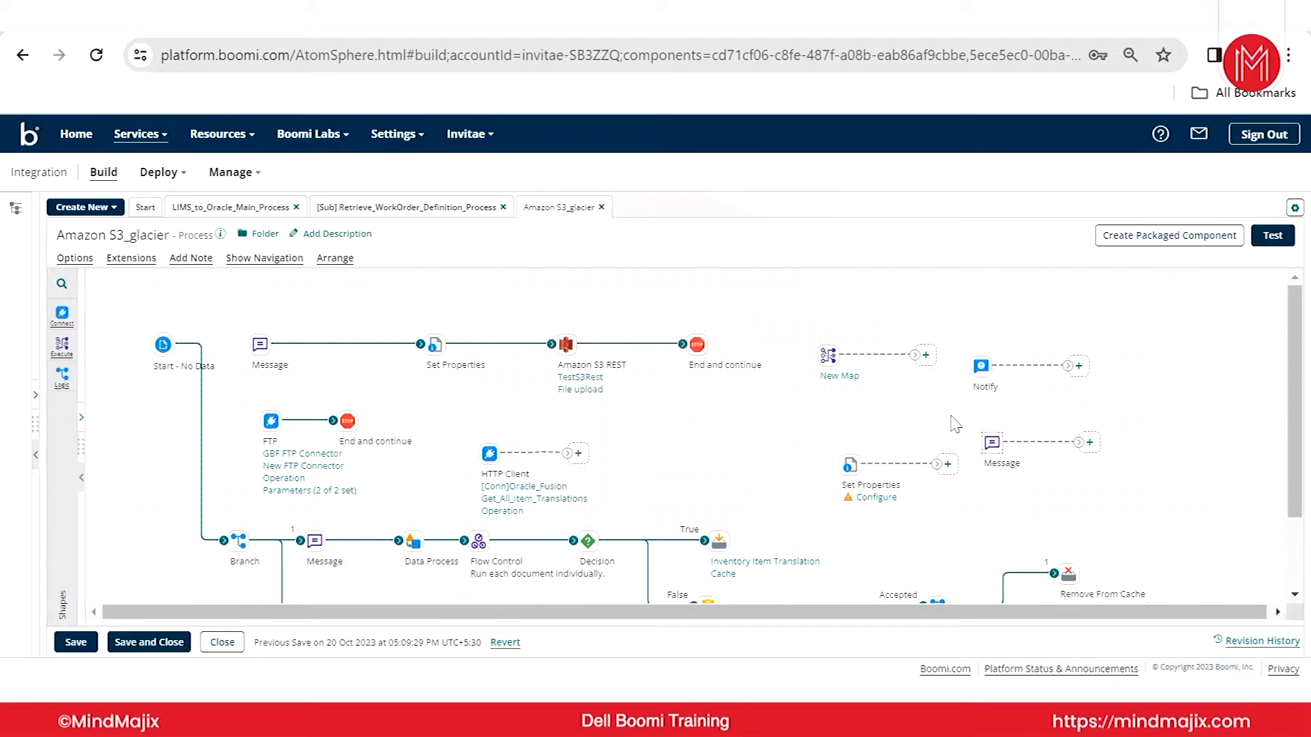
- Look through the unconfigured Set Properties shape's settings and cancel them
click(852, 466)
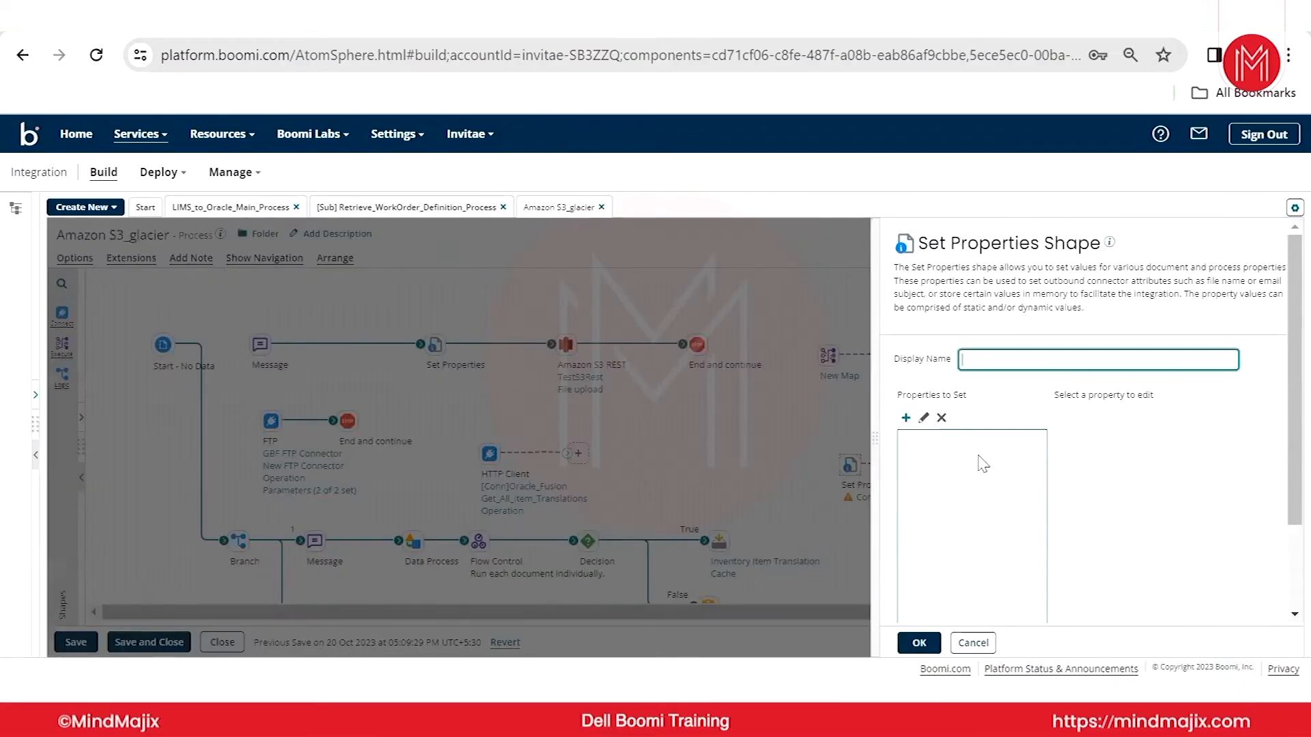
scroll(981, 437, down, 3)
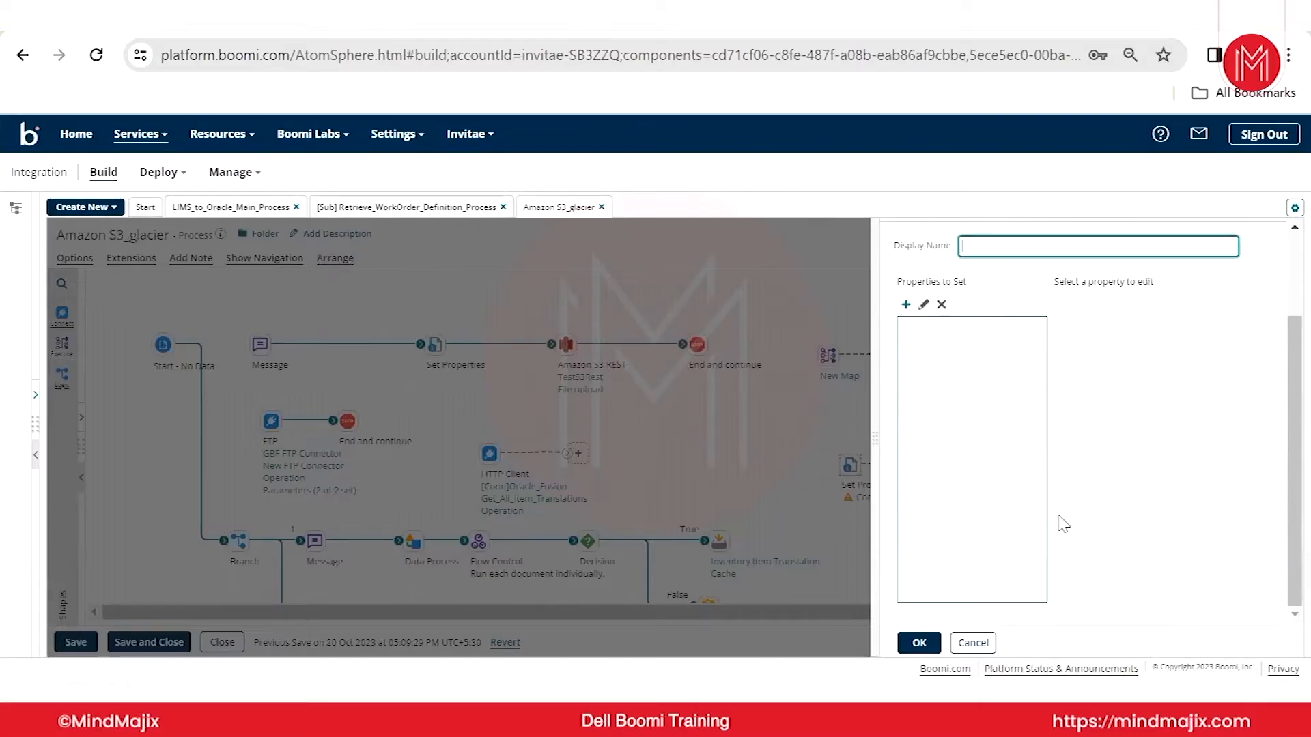
click(973, 642)
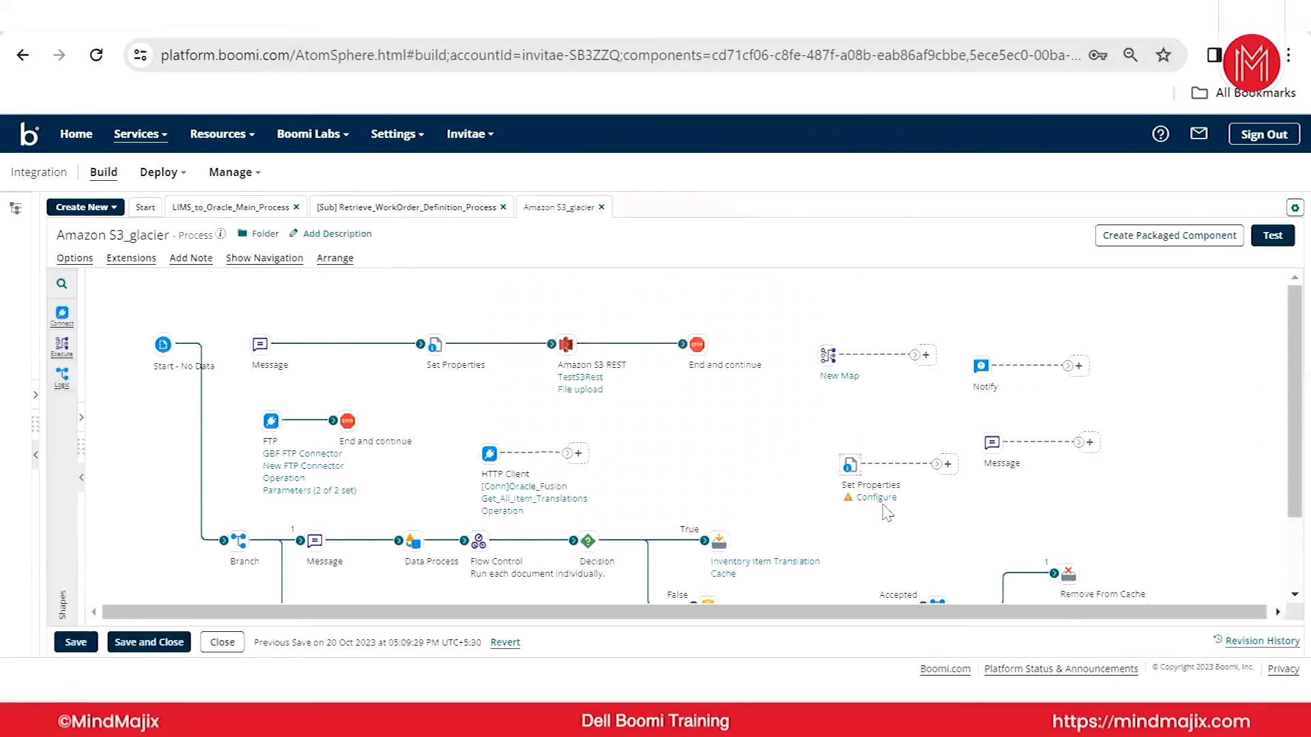
- Add a Dynamic Document Property named DDP_Dummy to the unconfigured Set Properties shape
mouse_move(885, 508)
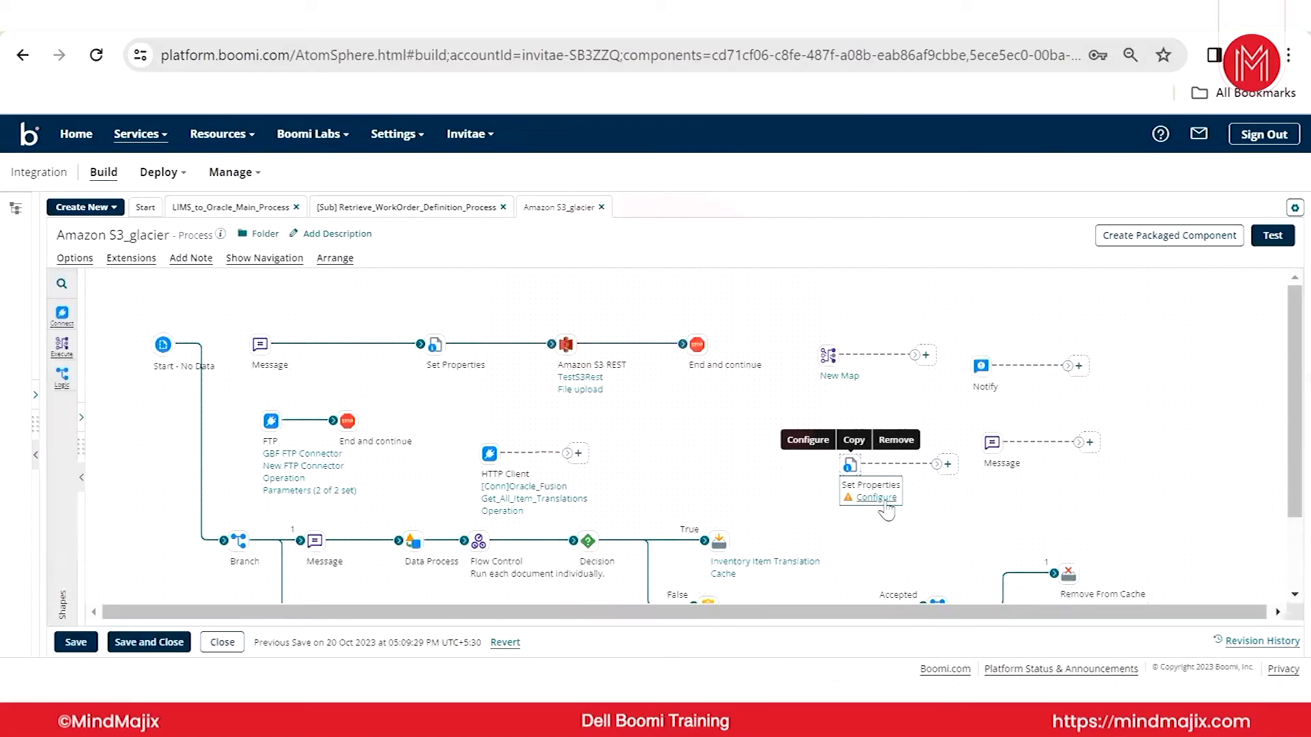
click(851, 468)
click(906, 418)
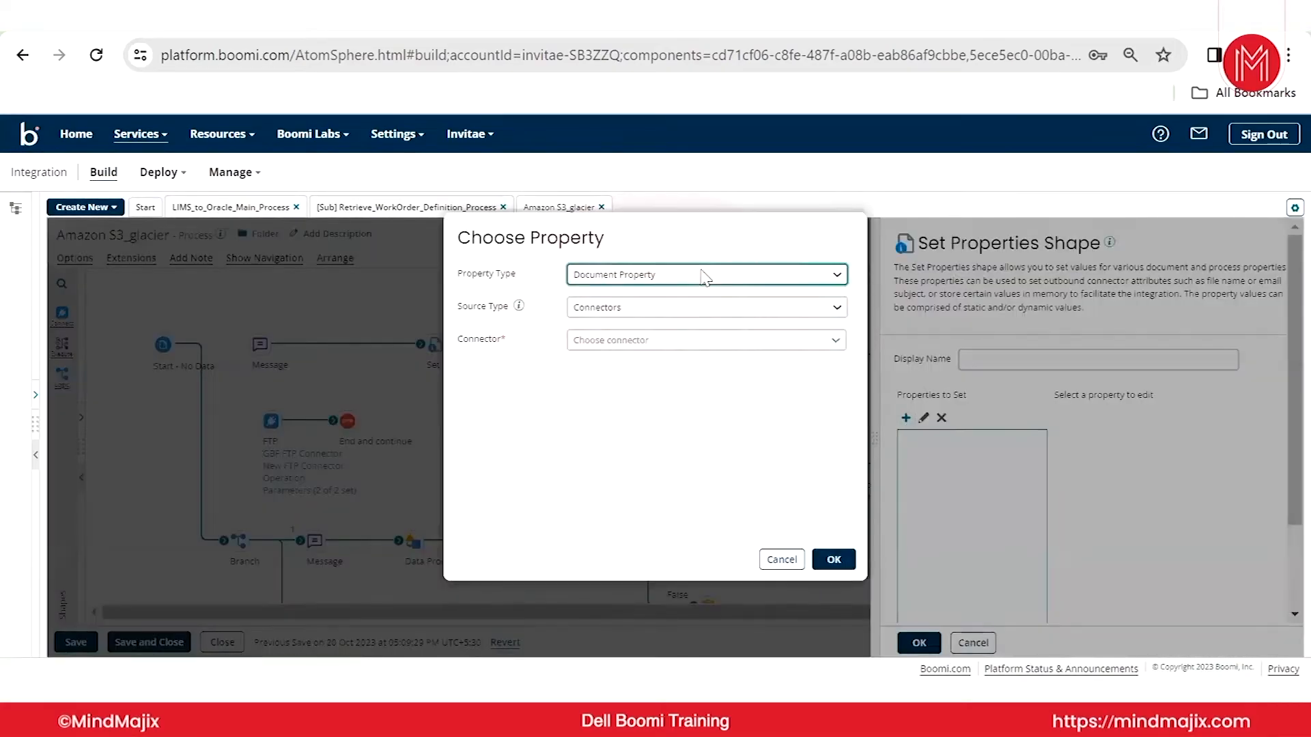
click(706, 275)
click(675, 303)
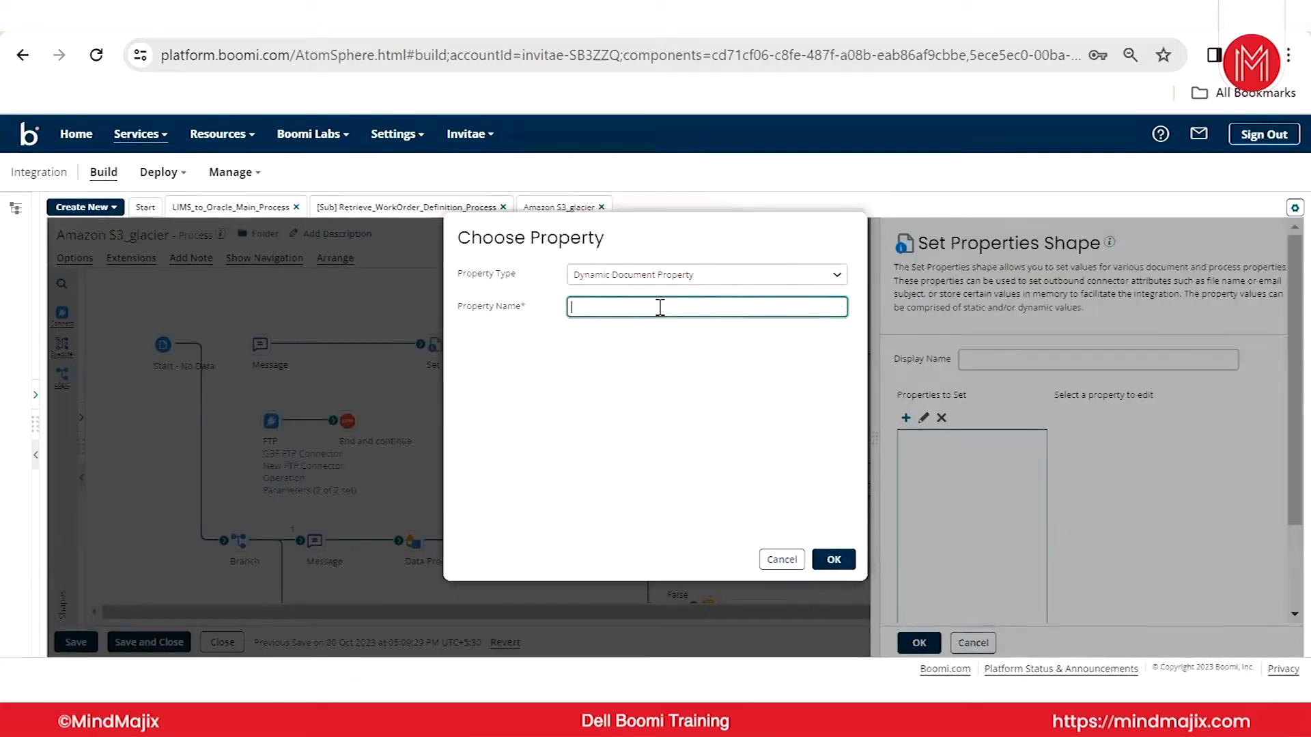
text(DDP_)
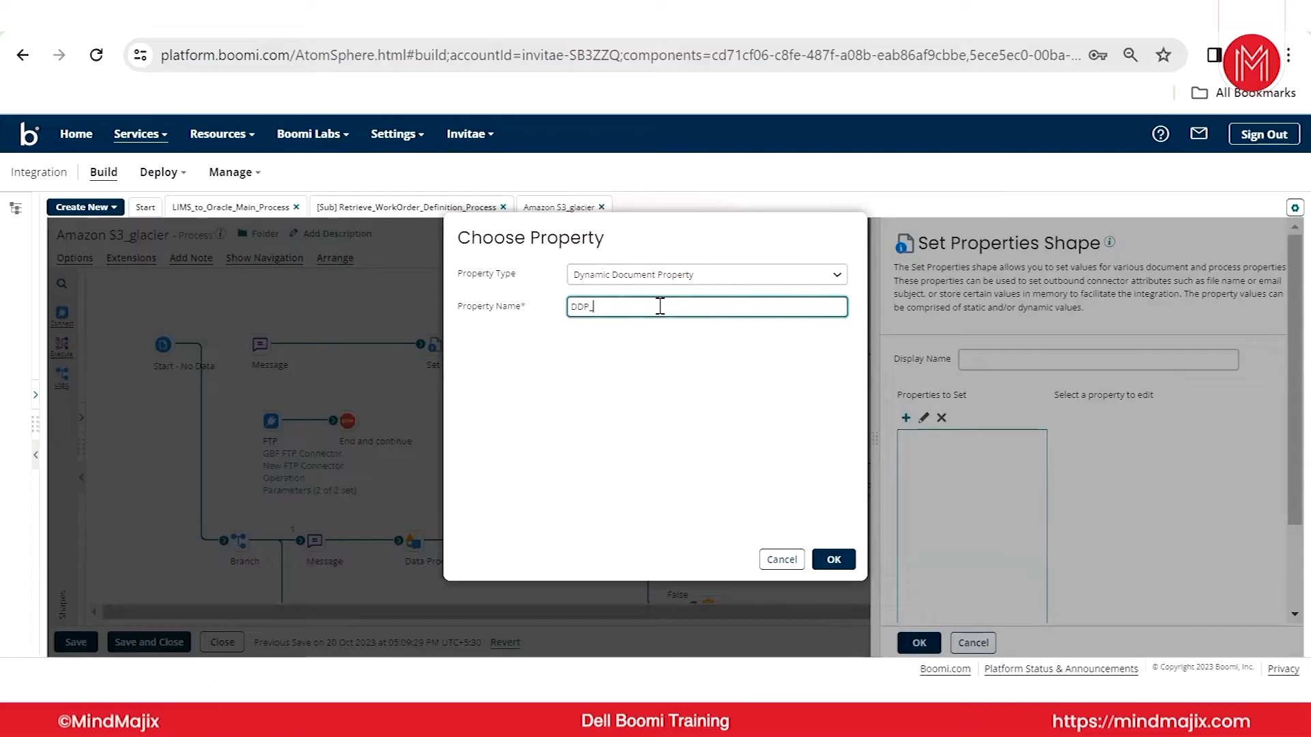
text(Dum)
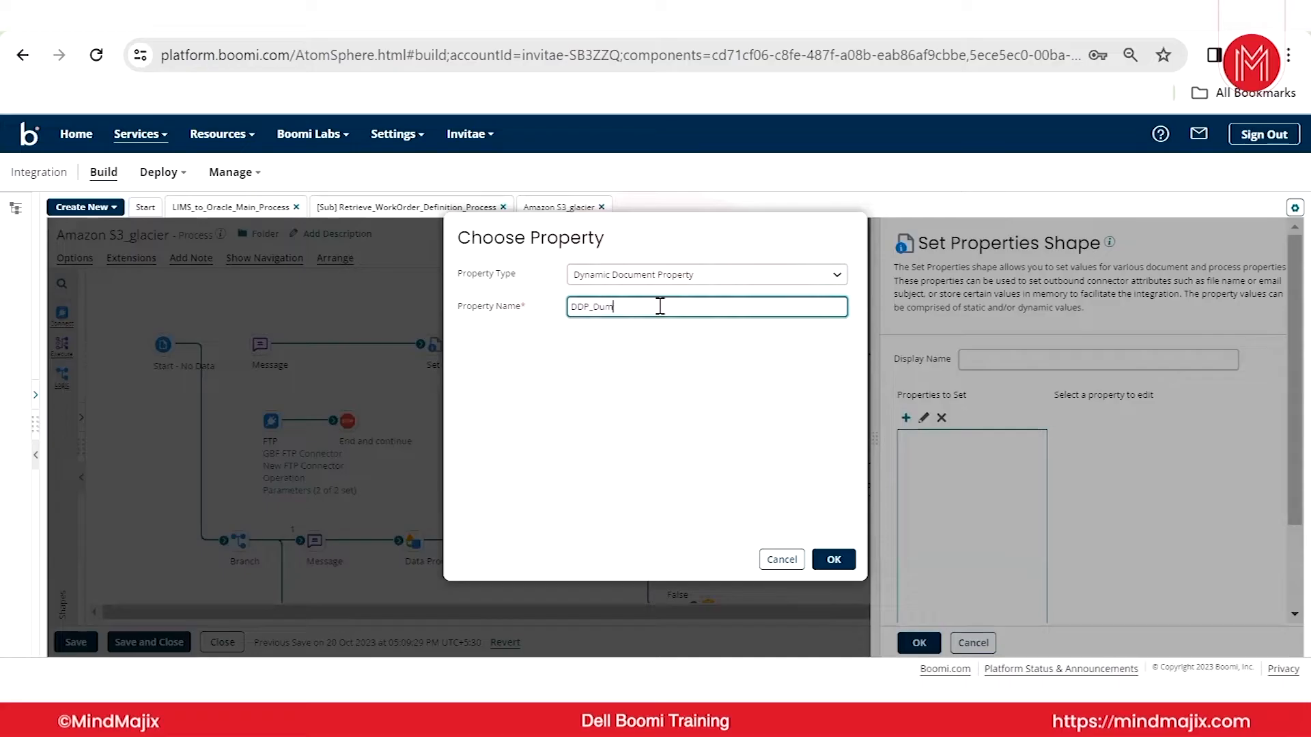
text(my)
click(834, 559)
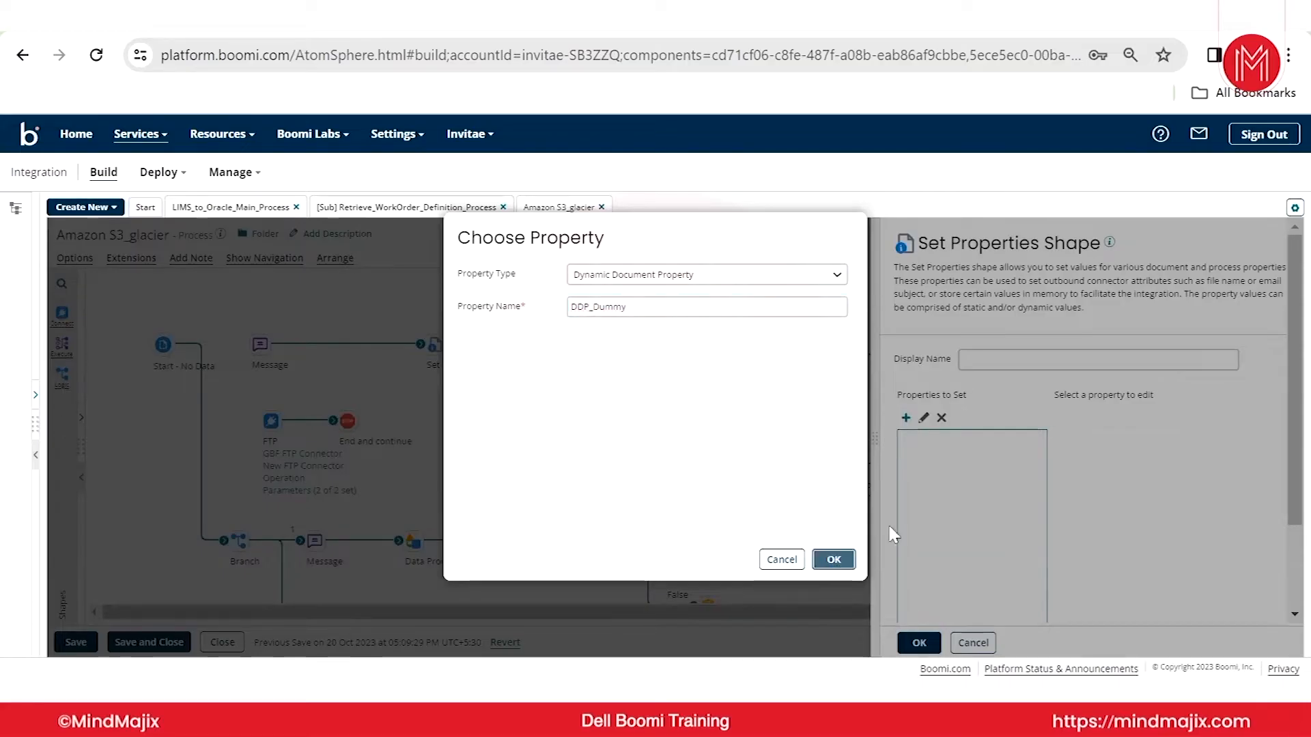
- Give the DDP_Dummy property a Static parameter value containing a person's name and confirm the Set Properties shape's settings
click(1038, 447)
click(1059, 417)
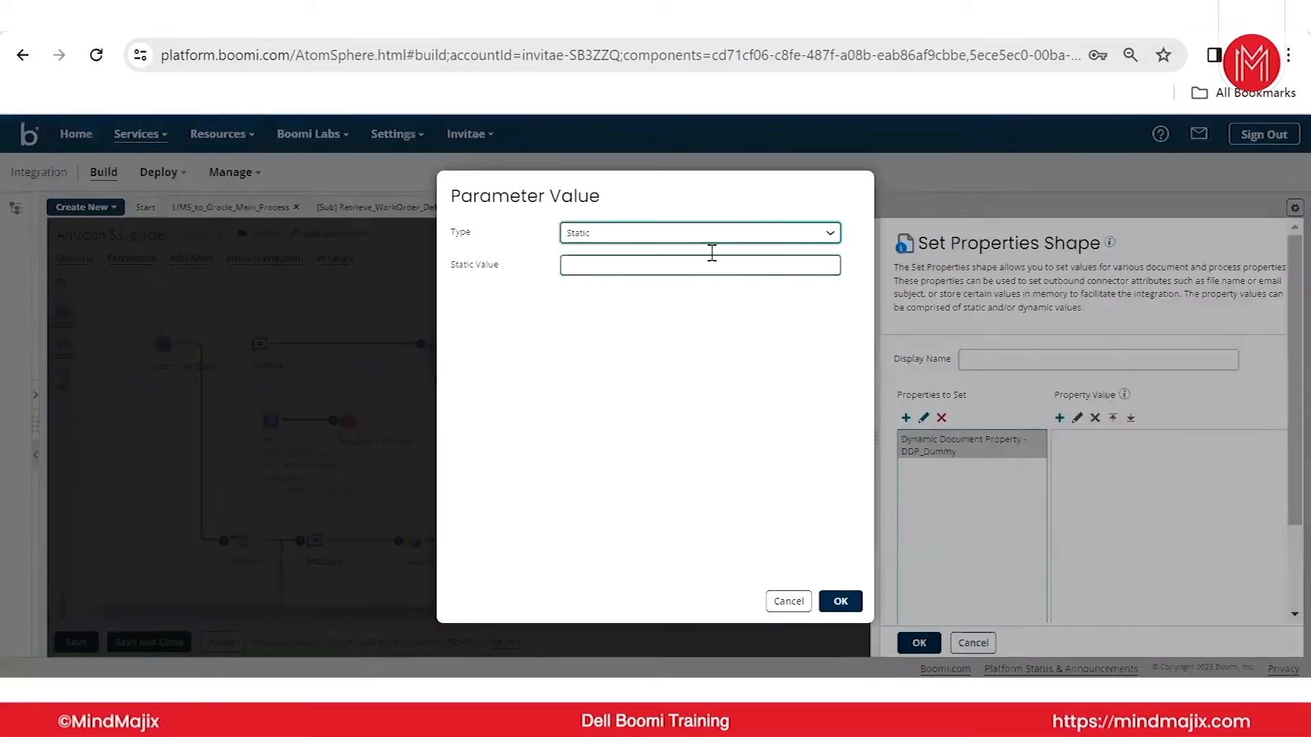
click(703, 233)
click(621, 248)
click(598, 258)
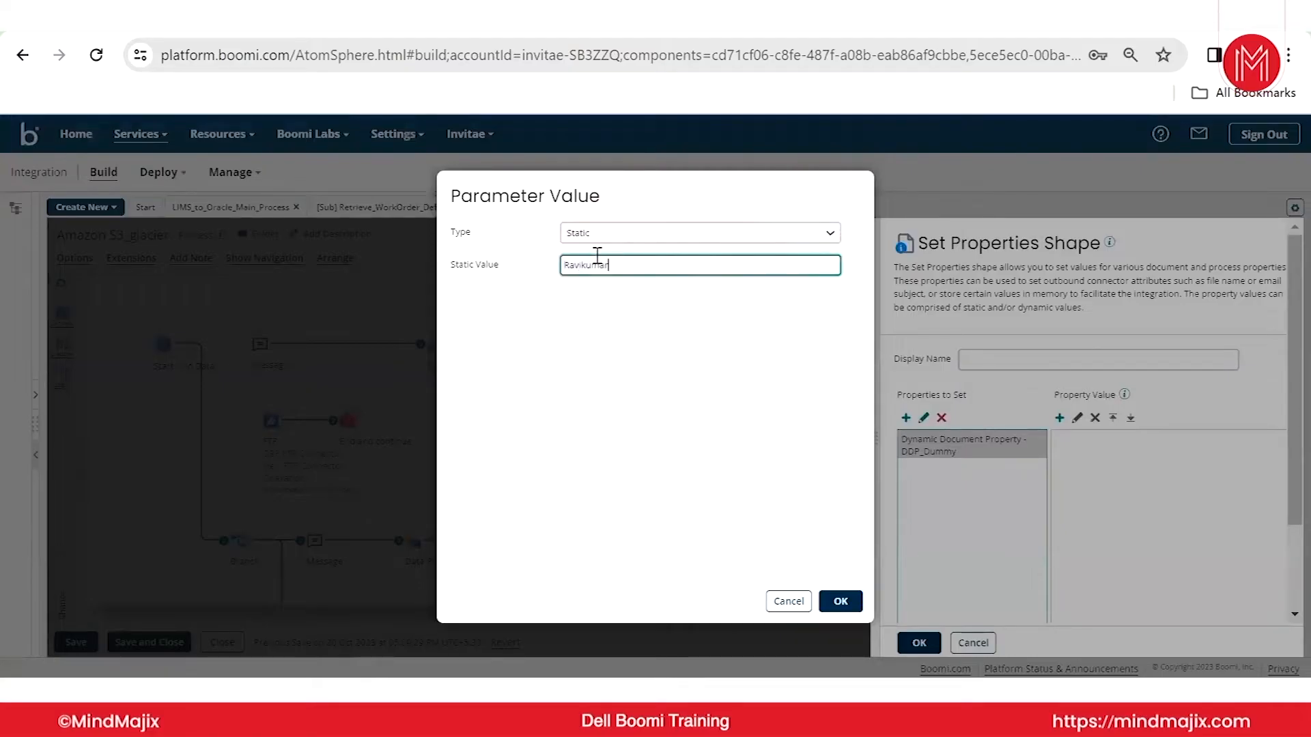
click(840, 601)
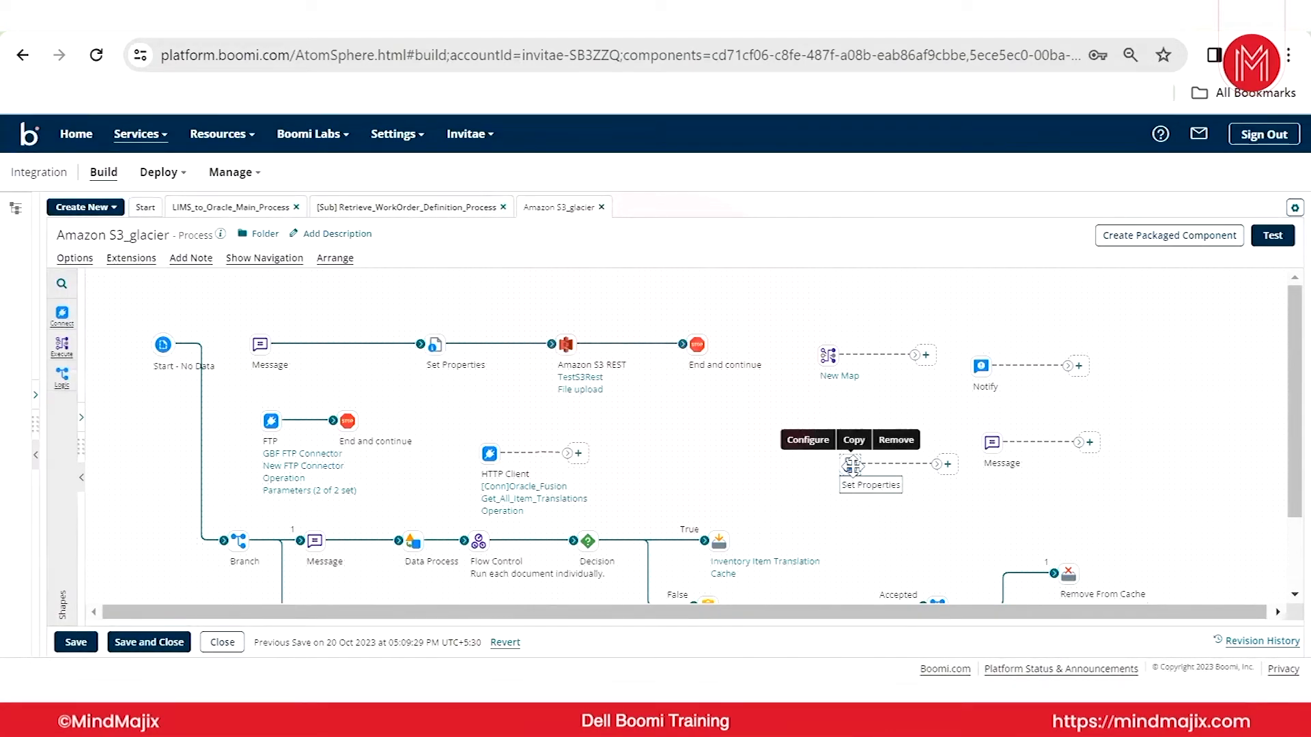
- Check the DDP_Dummy property in the Set Properties shape's settings and leave them without changes
click(851, 466)
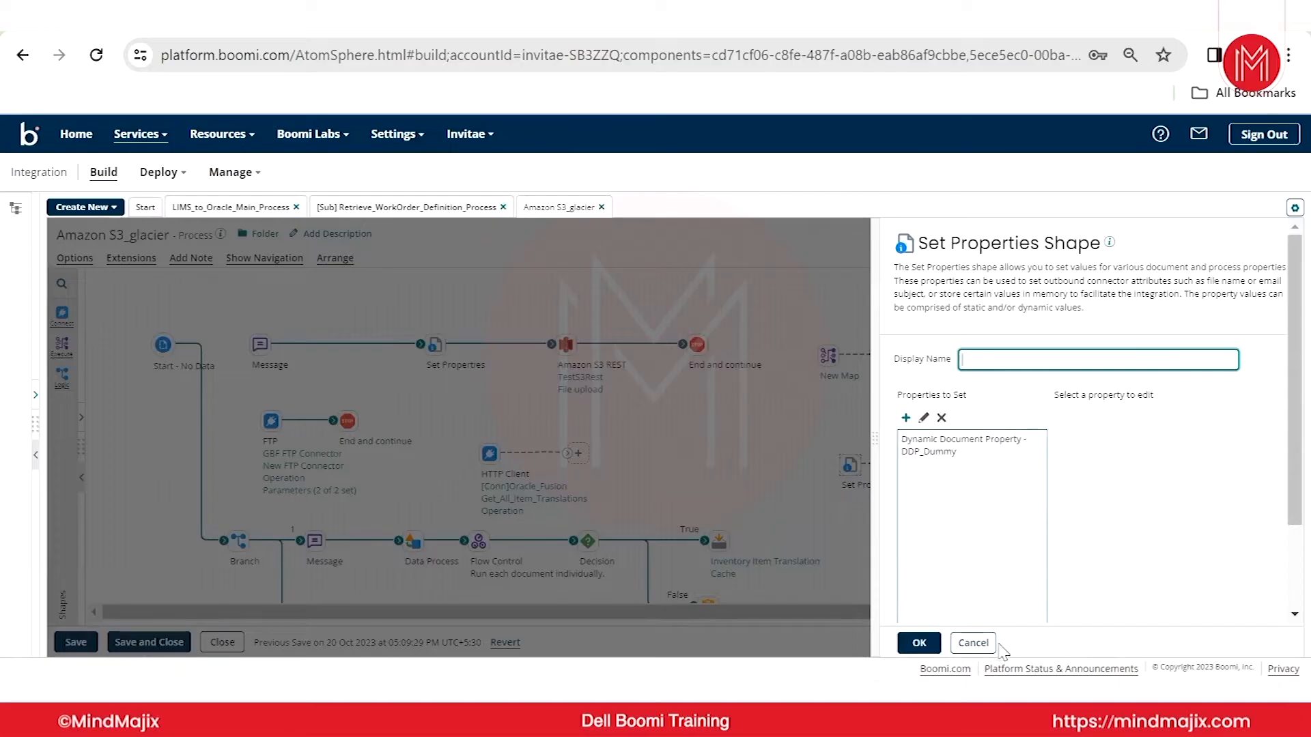
click(973, 642)
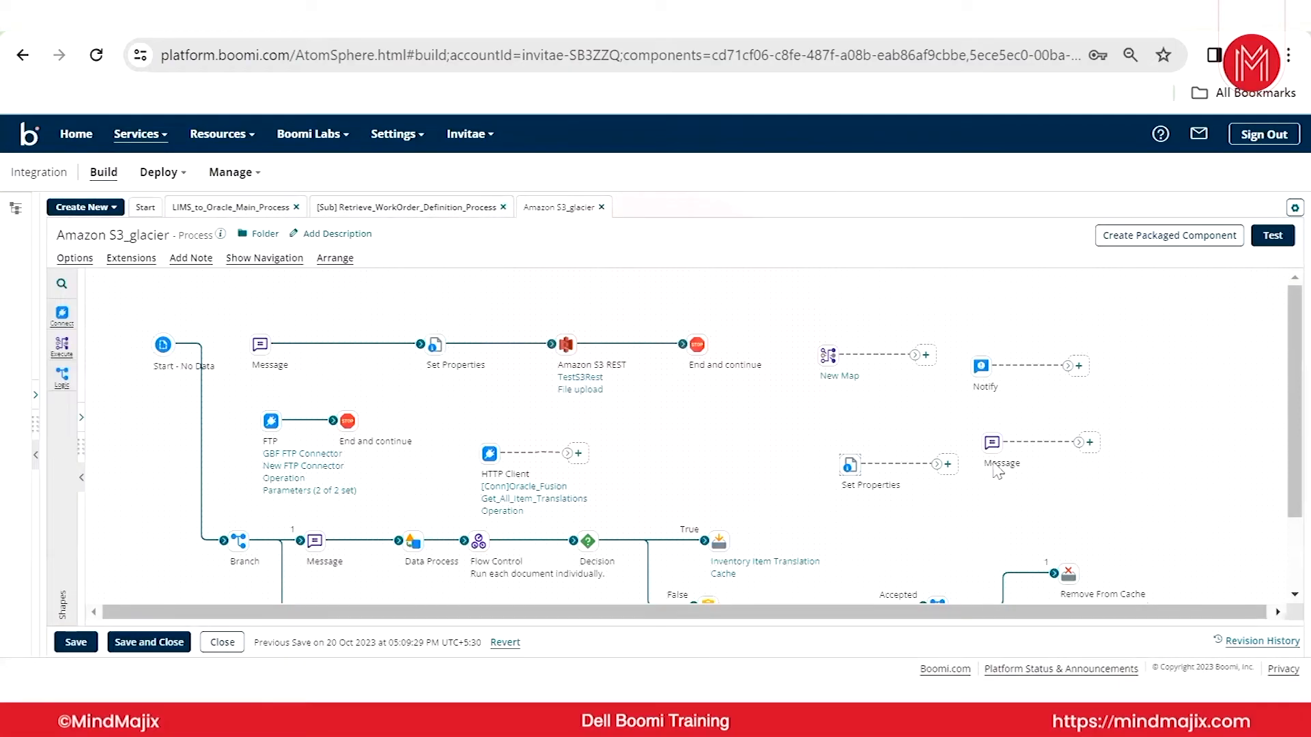
- Enter the message text asdafssfa in the standalone Message shape, confirm it, and reopen the shape to review the message
click(991, 444)
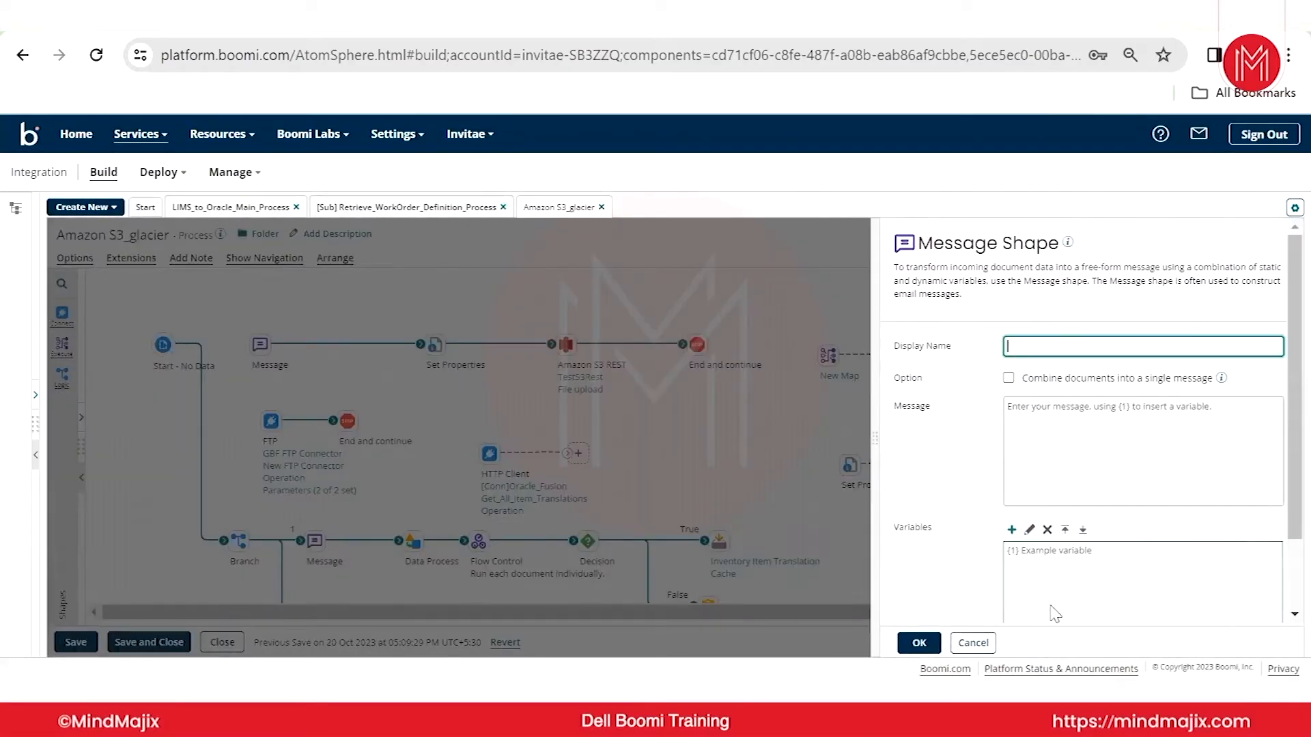
click(1068, 433)
text(asdafssfa)
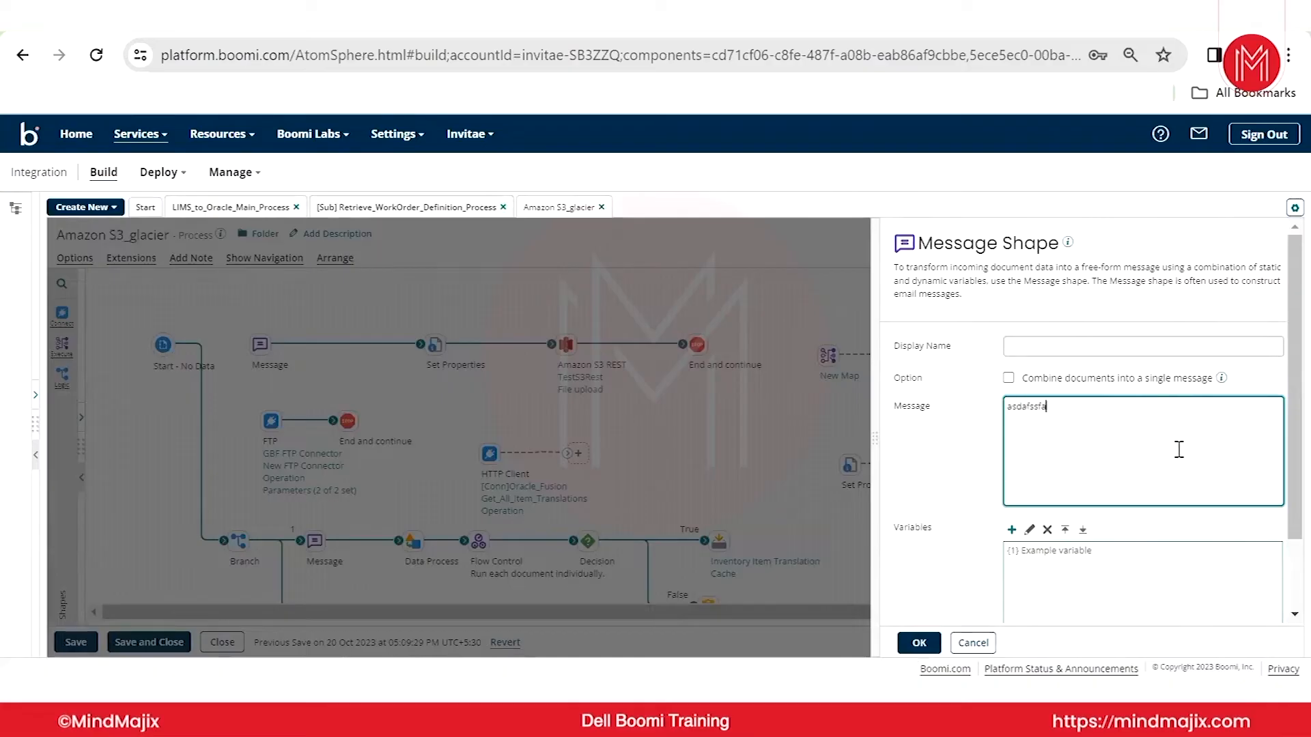
click(933, 644)
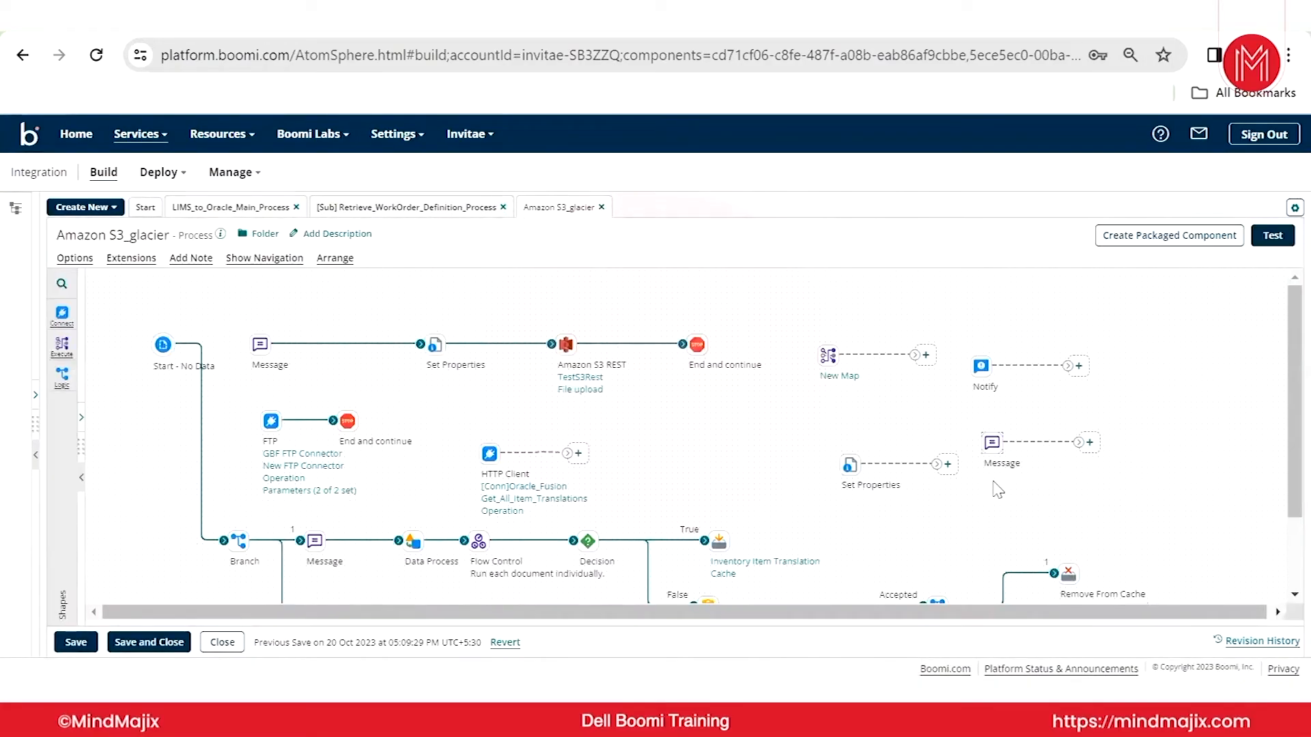
click(992, 442)
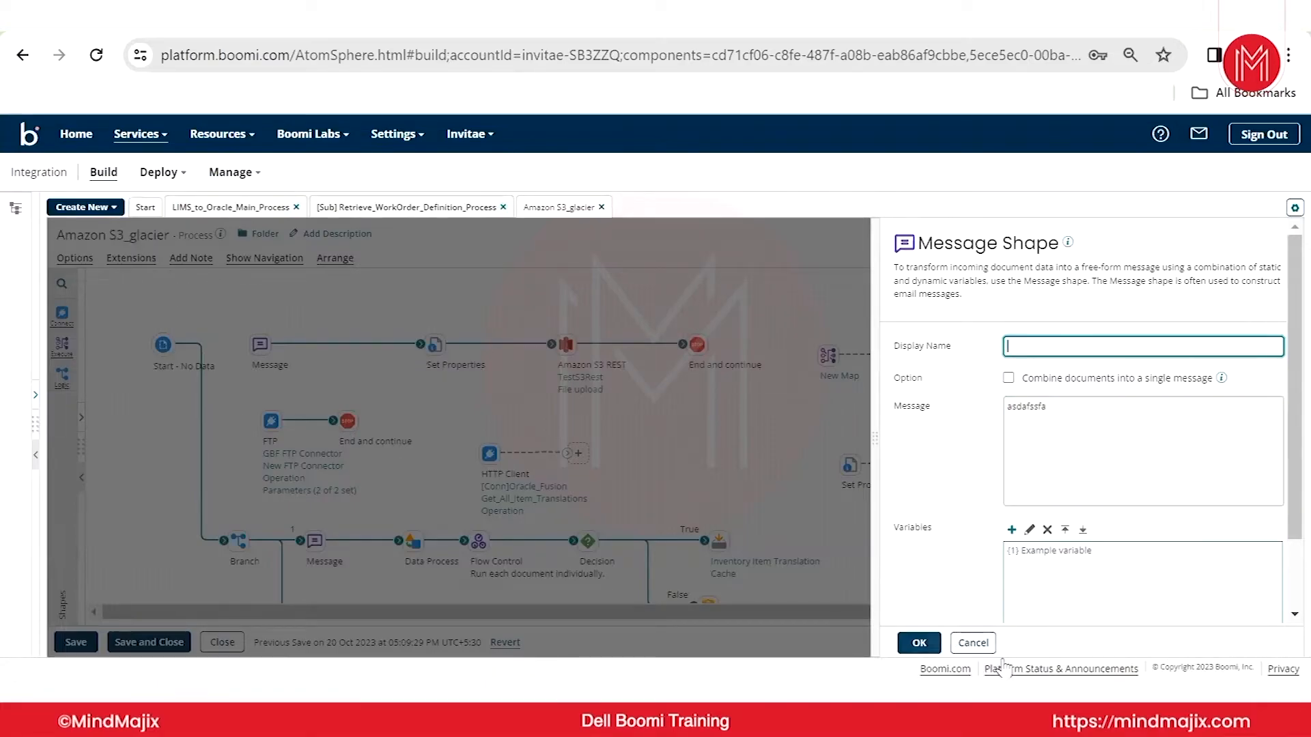
click(963, 644)
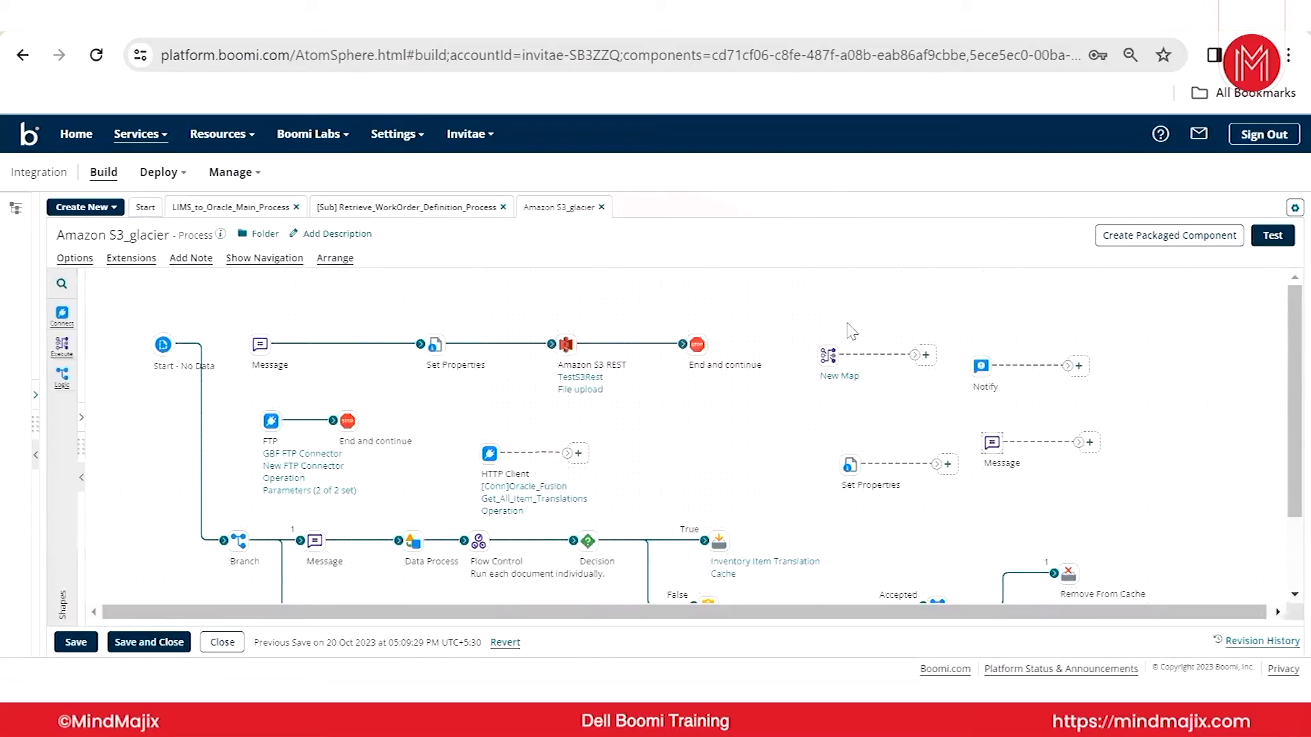
- Open the New Map component from the Map shape, examine its source, functions and destination areas, and close it
click(839, 379)
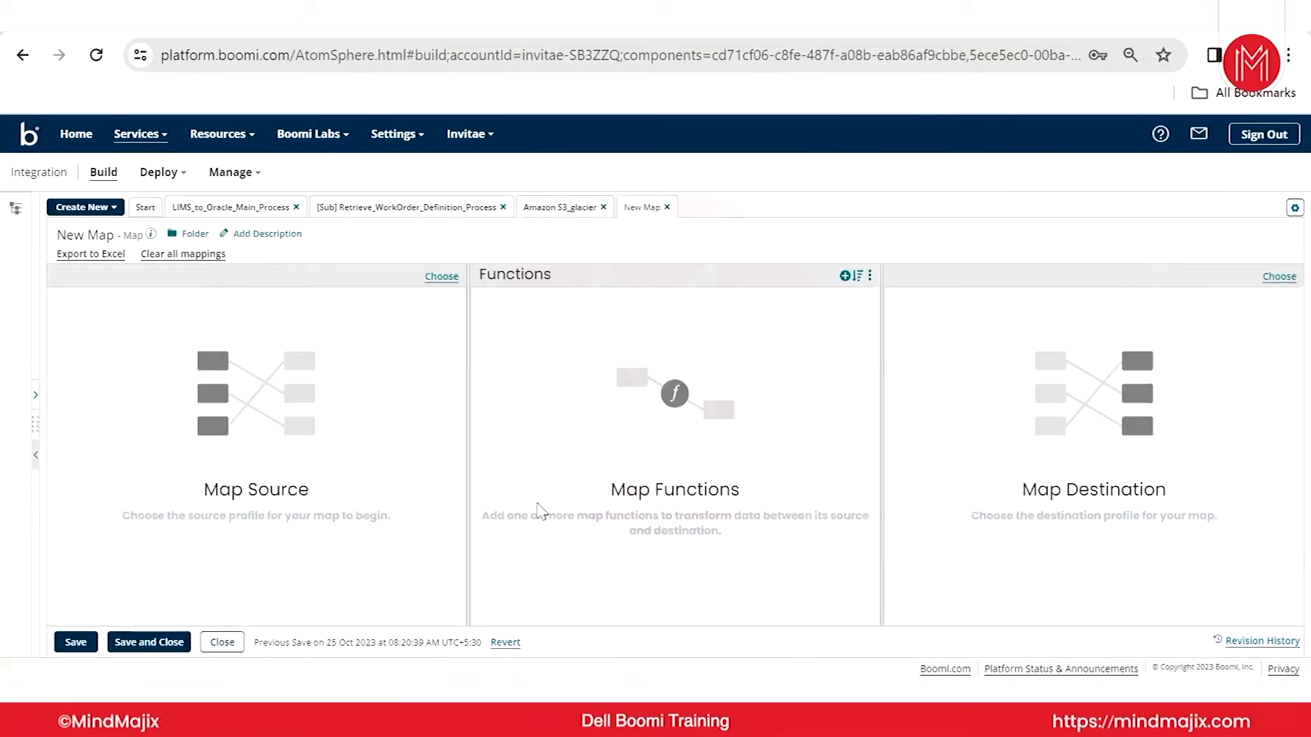
click(170, 645)
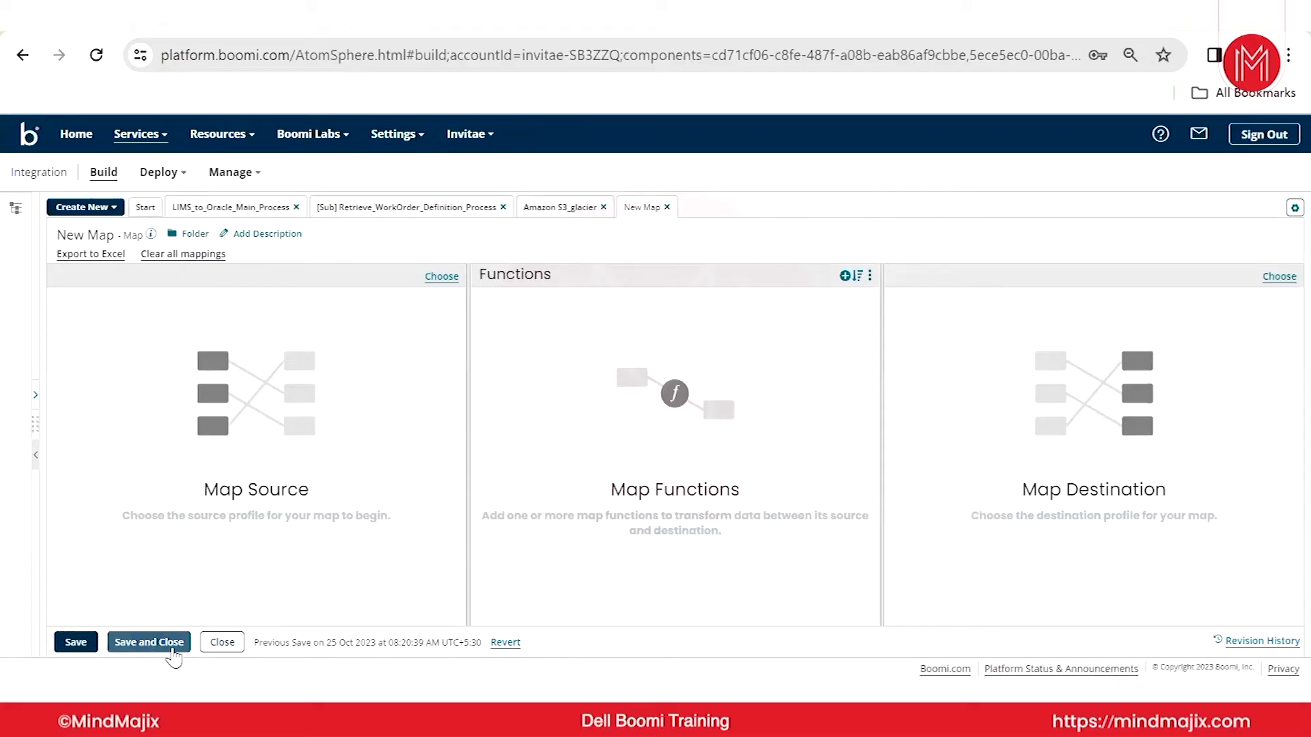
click(231, 649)
click(231, 649)
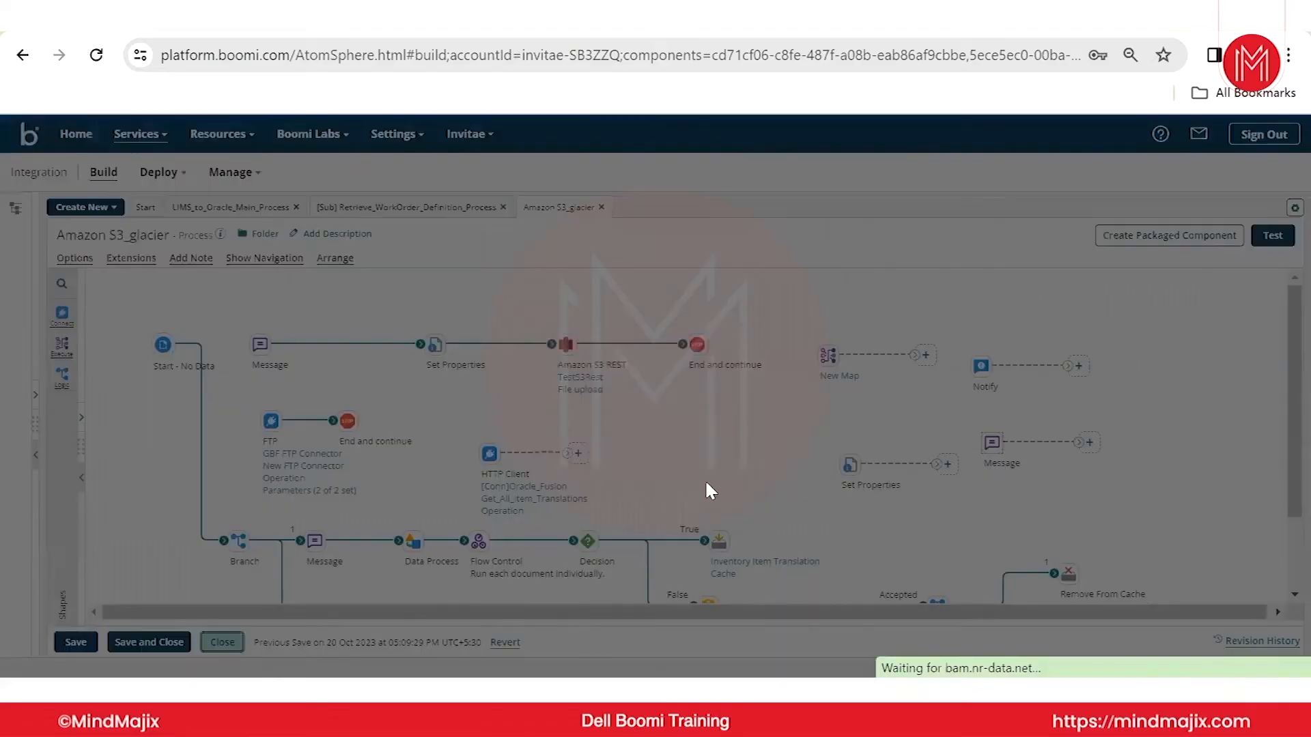
click(712, 446)
- Delete the DDP_Dummy property from the Set Properties shape and confirm the shape's settings
click(850, 465)
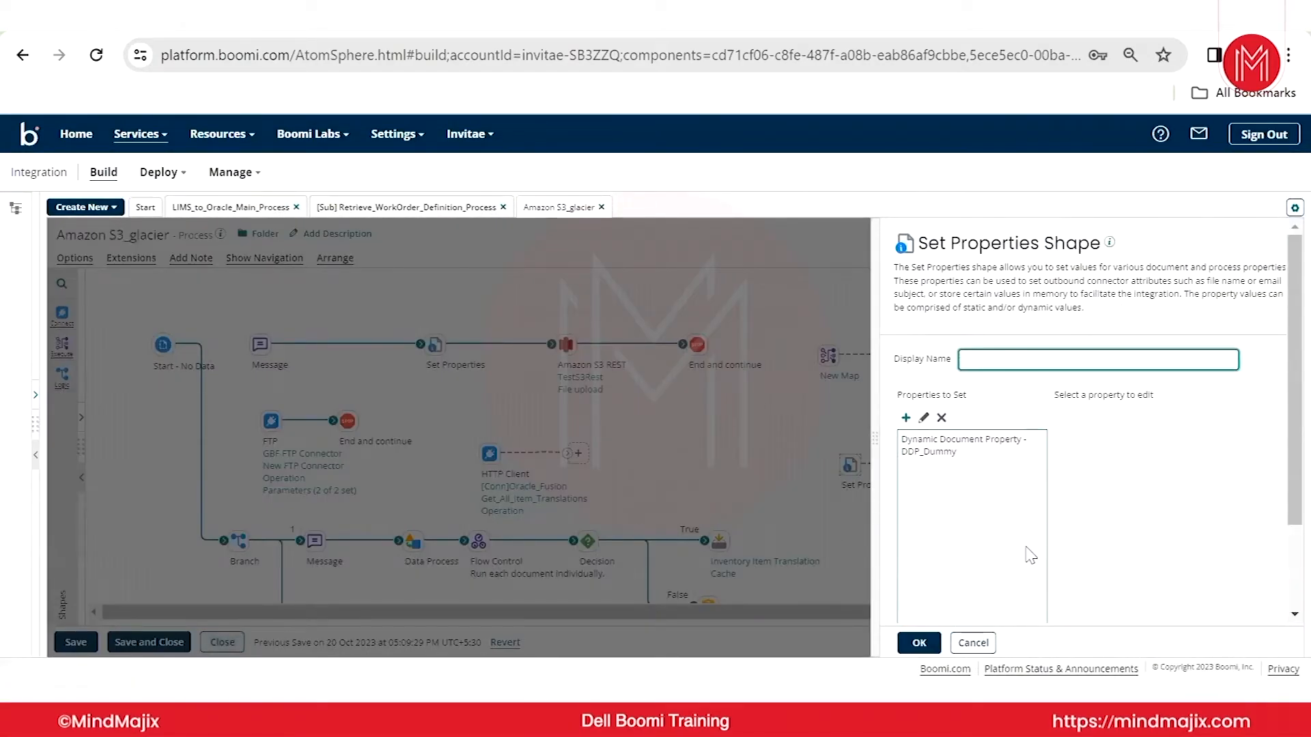
click(982, 452)
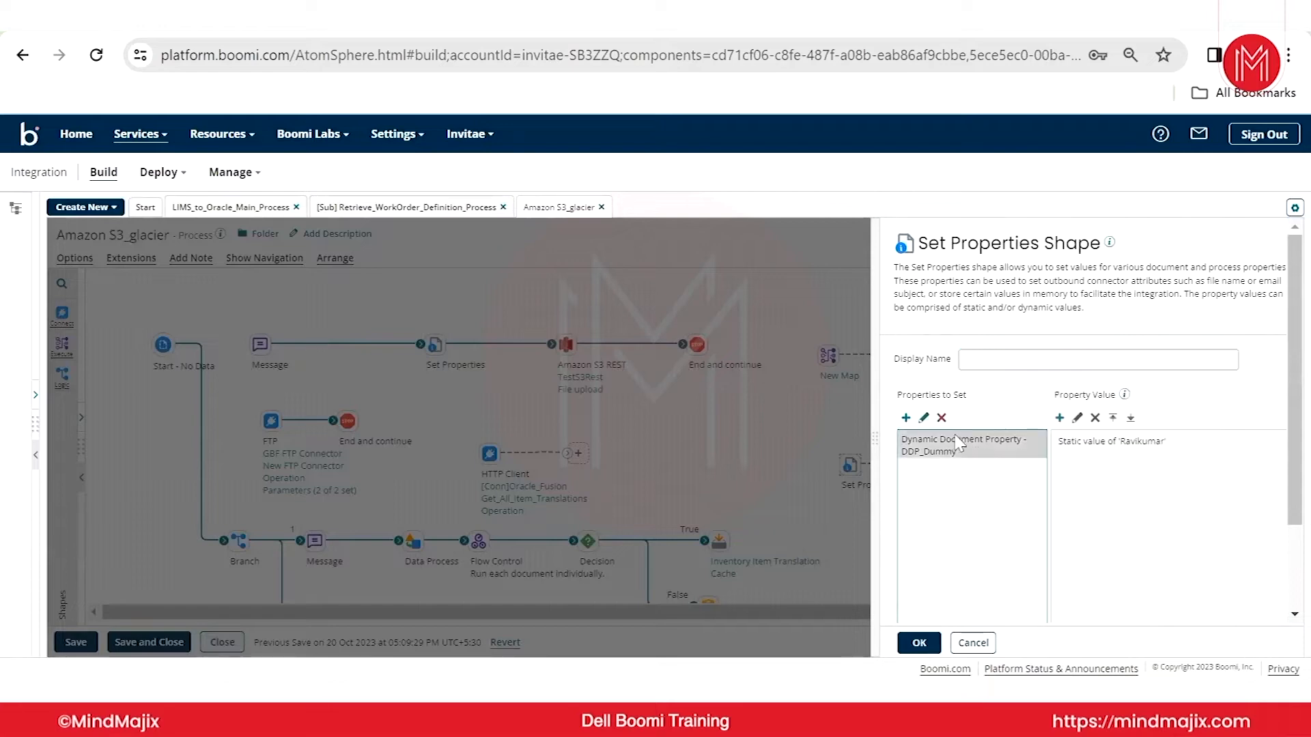
click(941, 418)
click(761, 433)
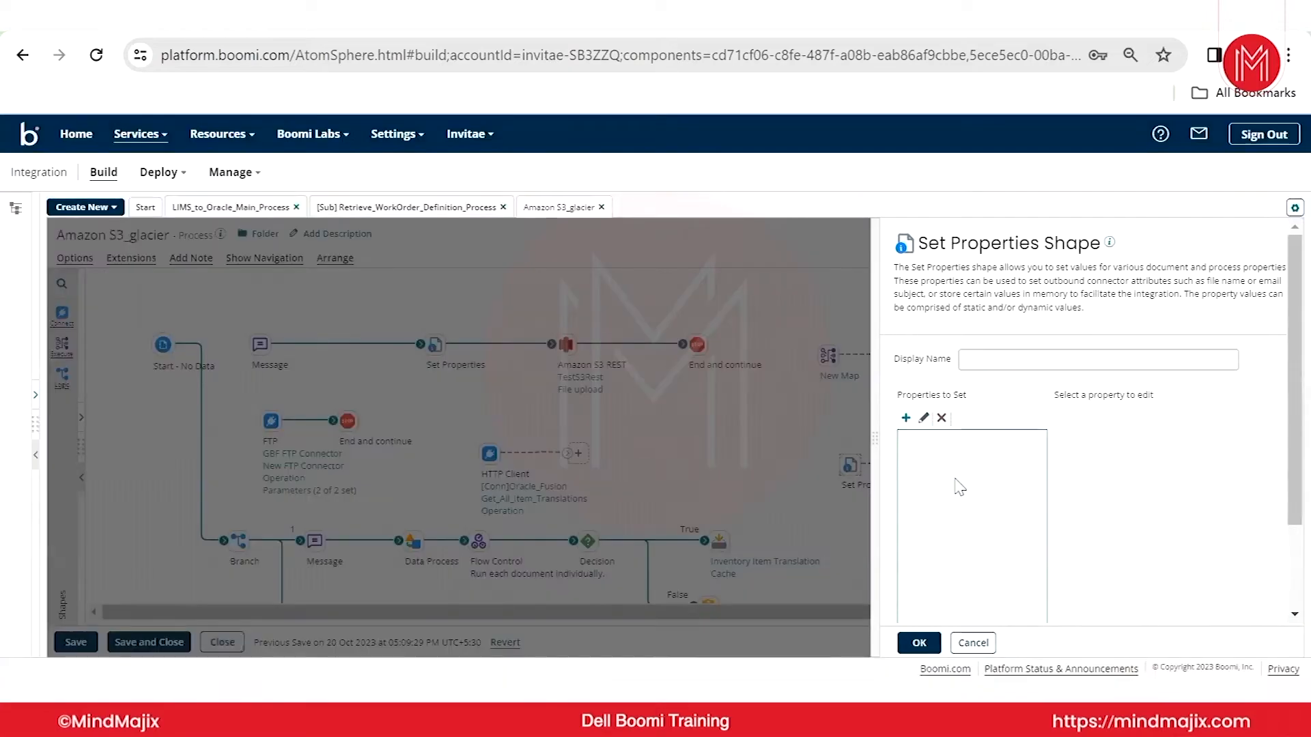
click(919, 642)
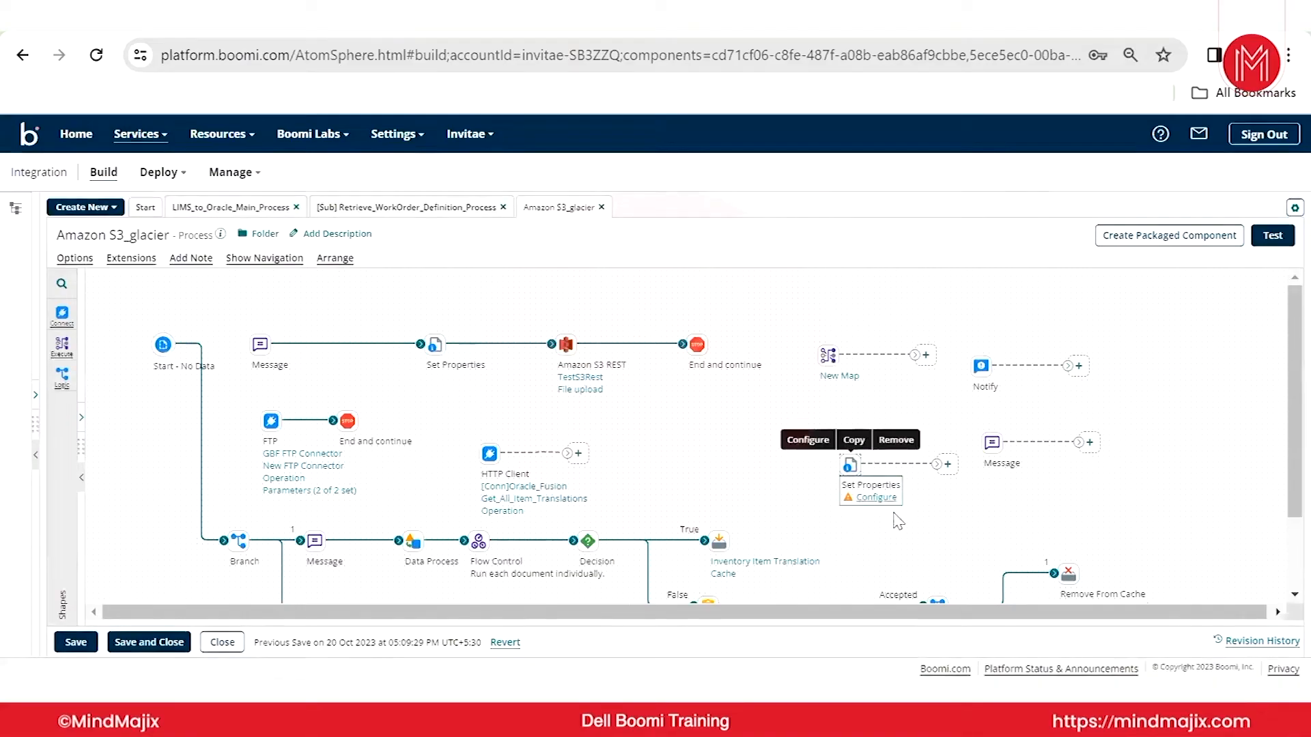
- Try adding a Dynamic Document Property named DPP_Sample with a person's name as its Static value, and discard the Set Properties changes
click(876, 497)
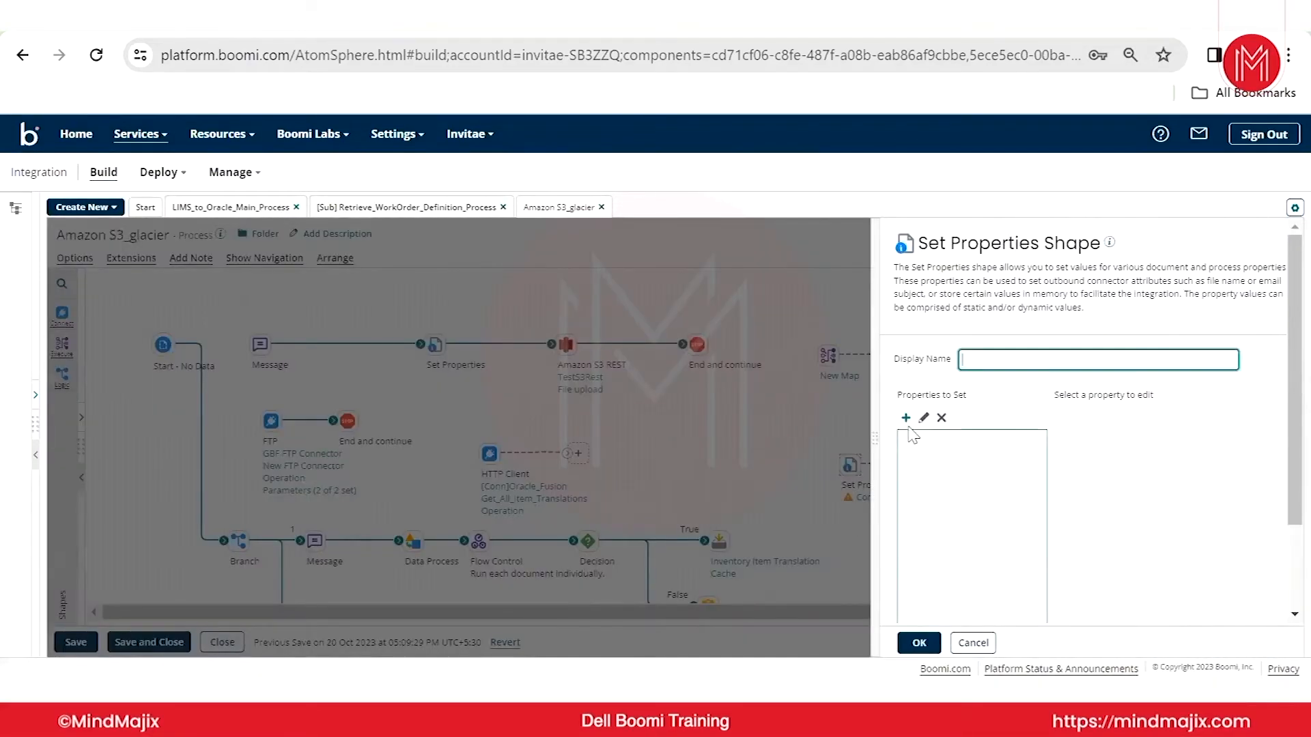
click(906, 417)
click(682, 274)
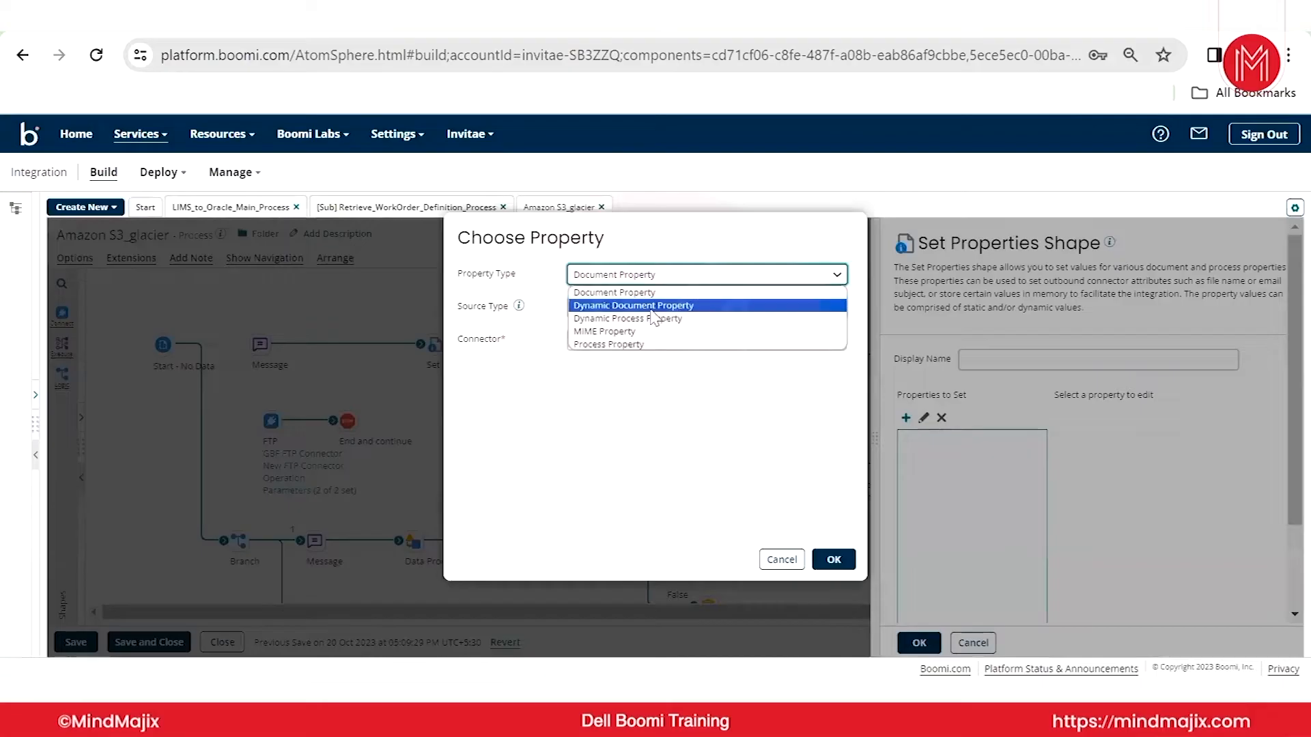
click(652, 306)
click(642, 307)
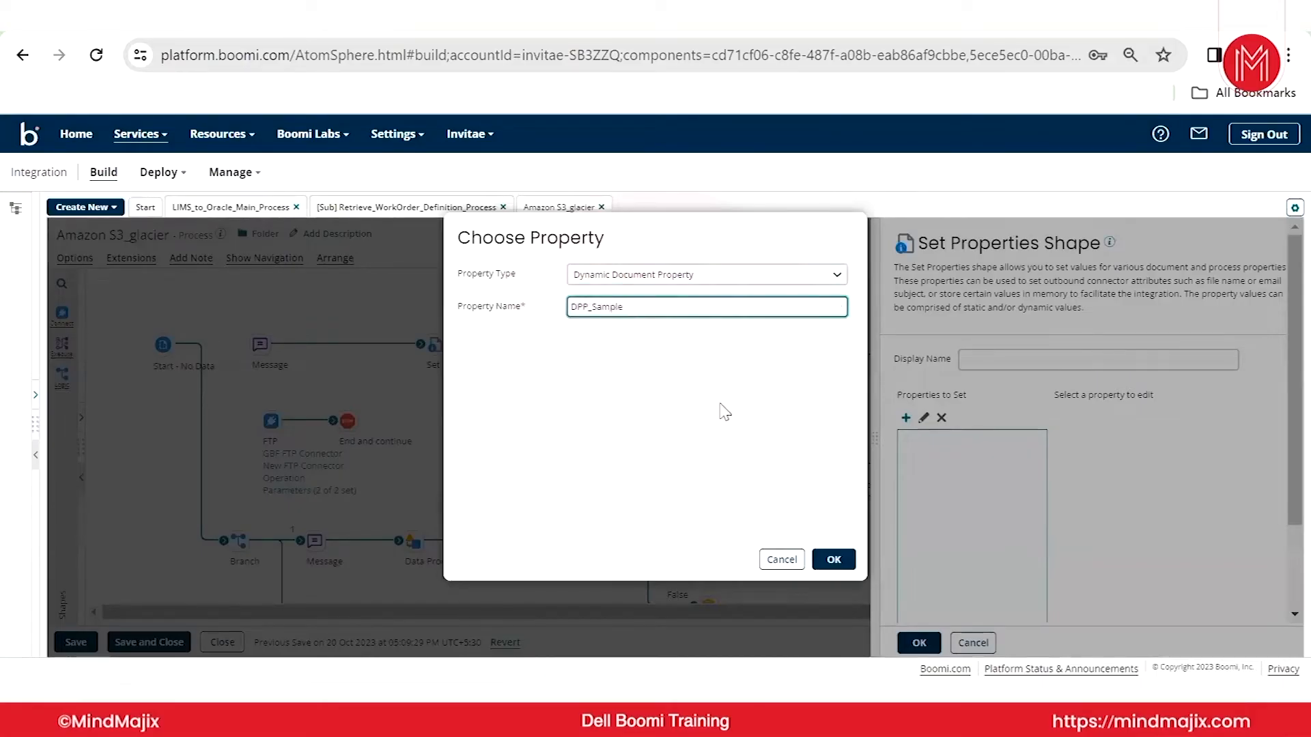
click(834, 559)
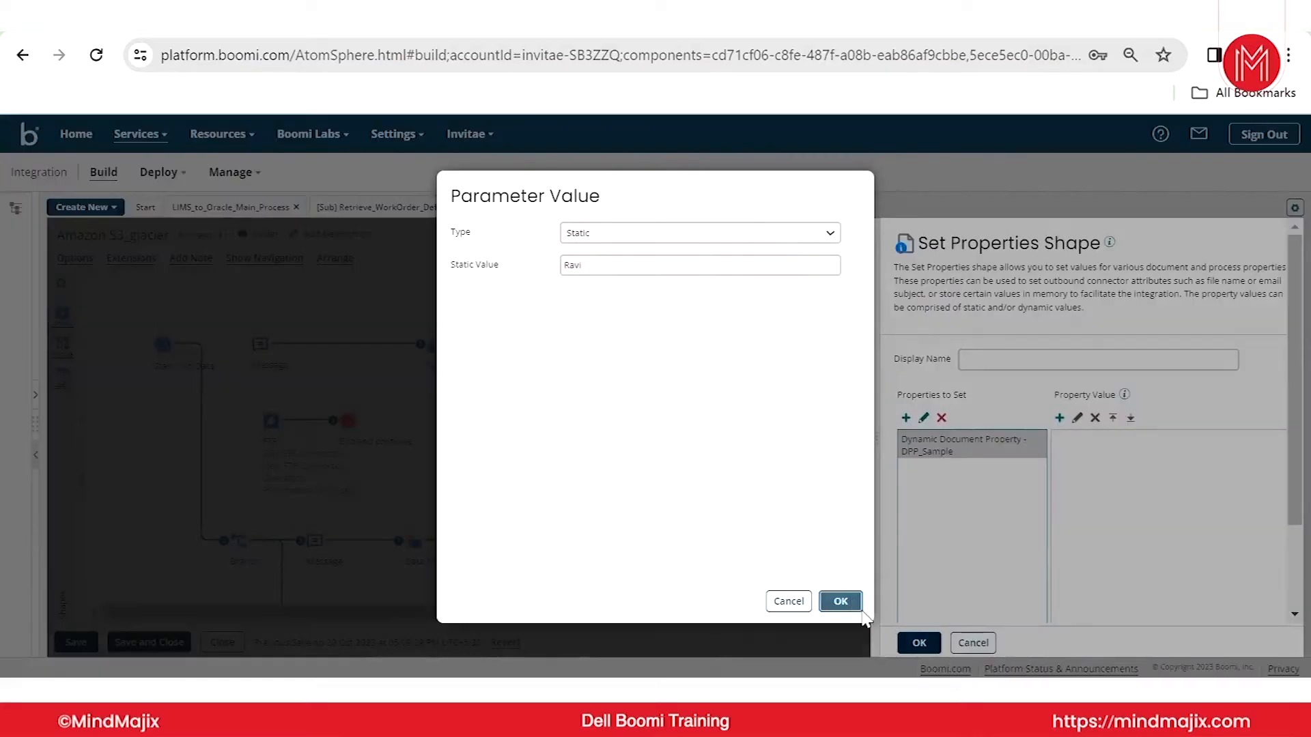
click(841, 601)
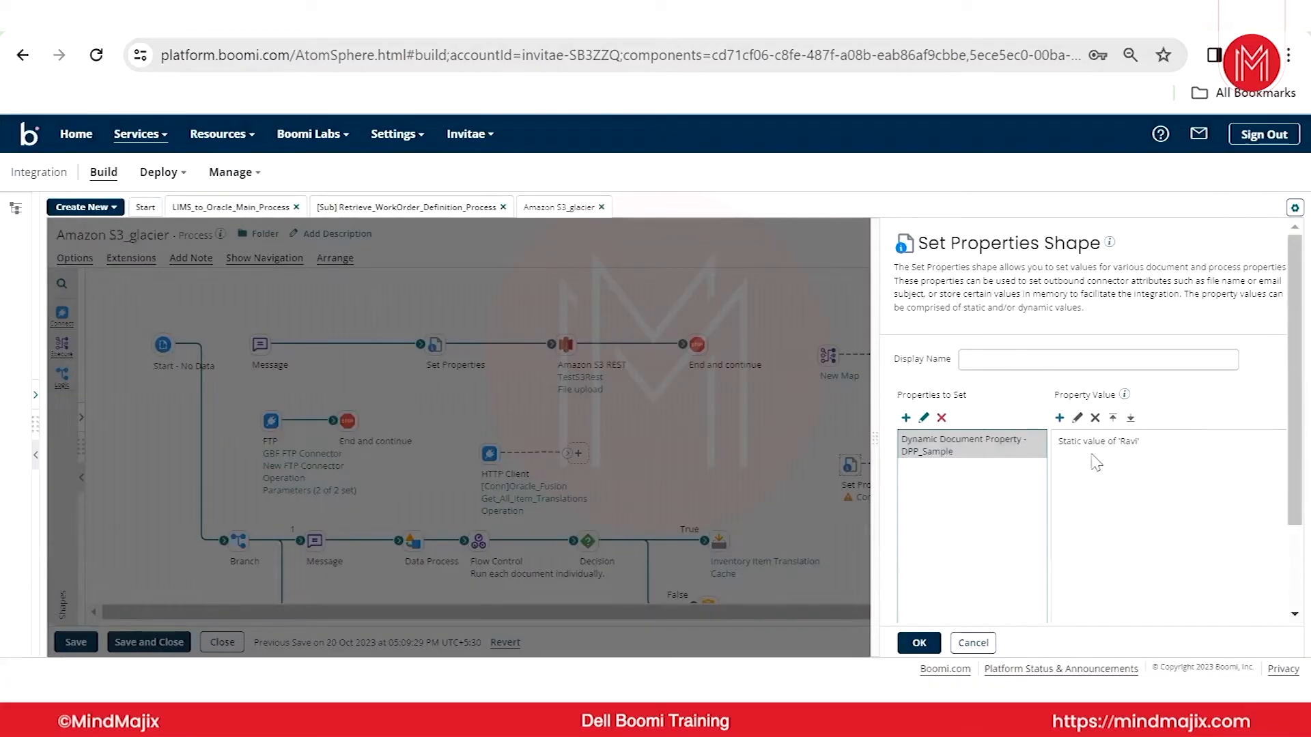
click(986, 646)
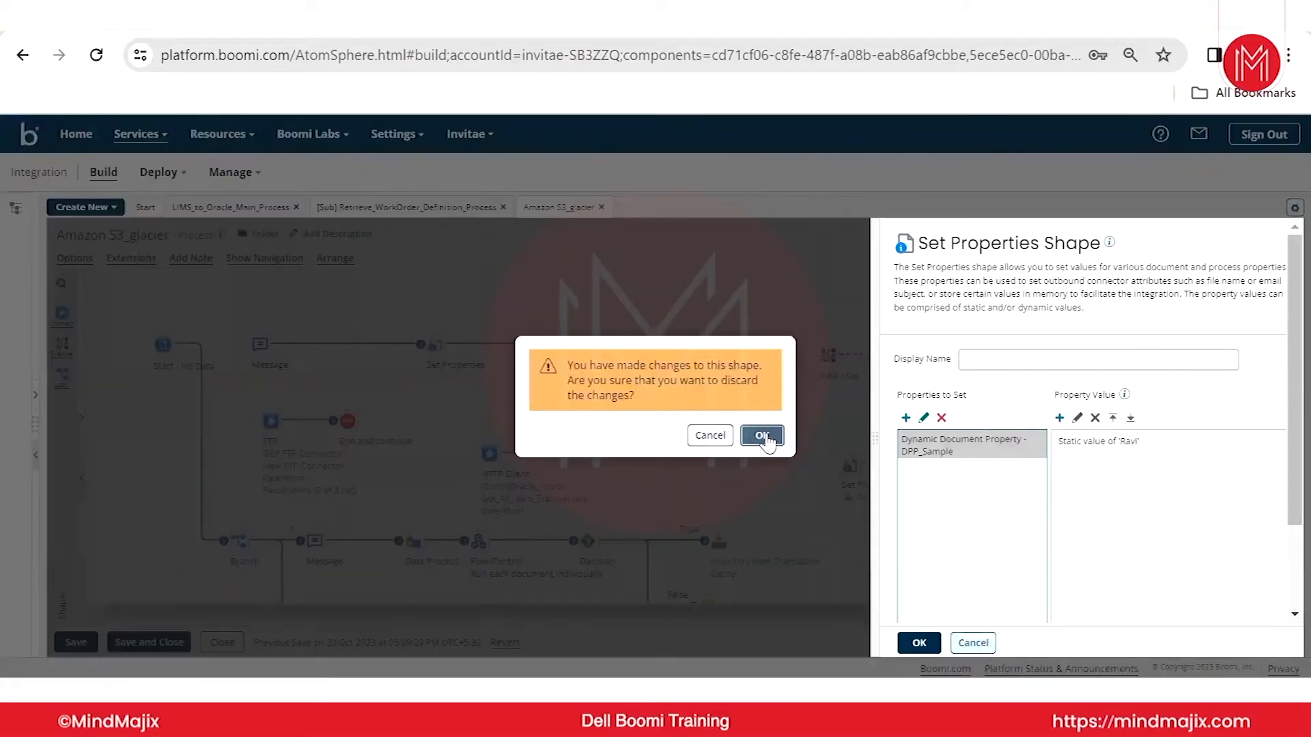
click(767, 439)
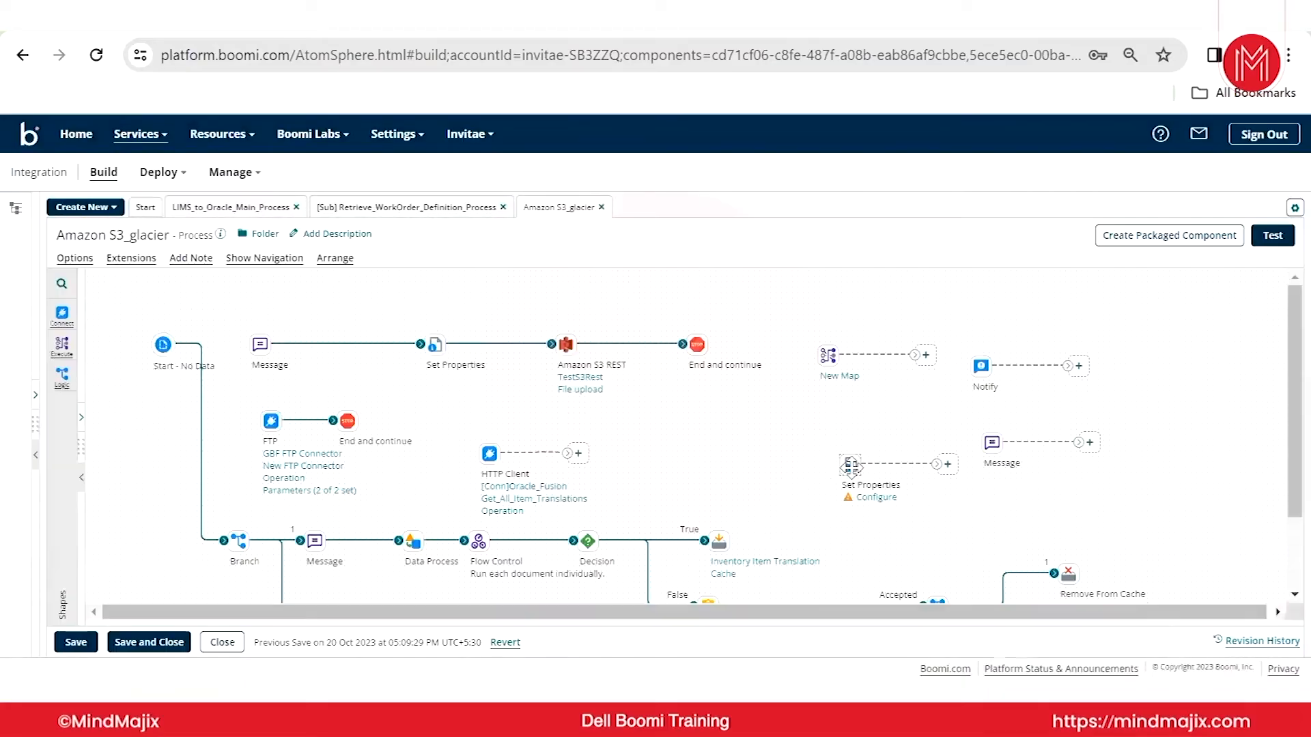
- Look over the unconfigured Set Properties shape's settings, and revisit the New Map component's source and destination areas before closing it
click(851, 467)
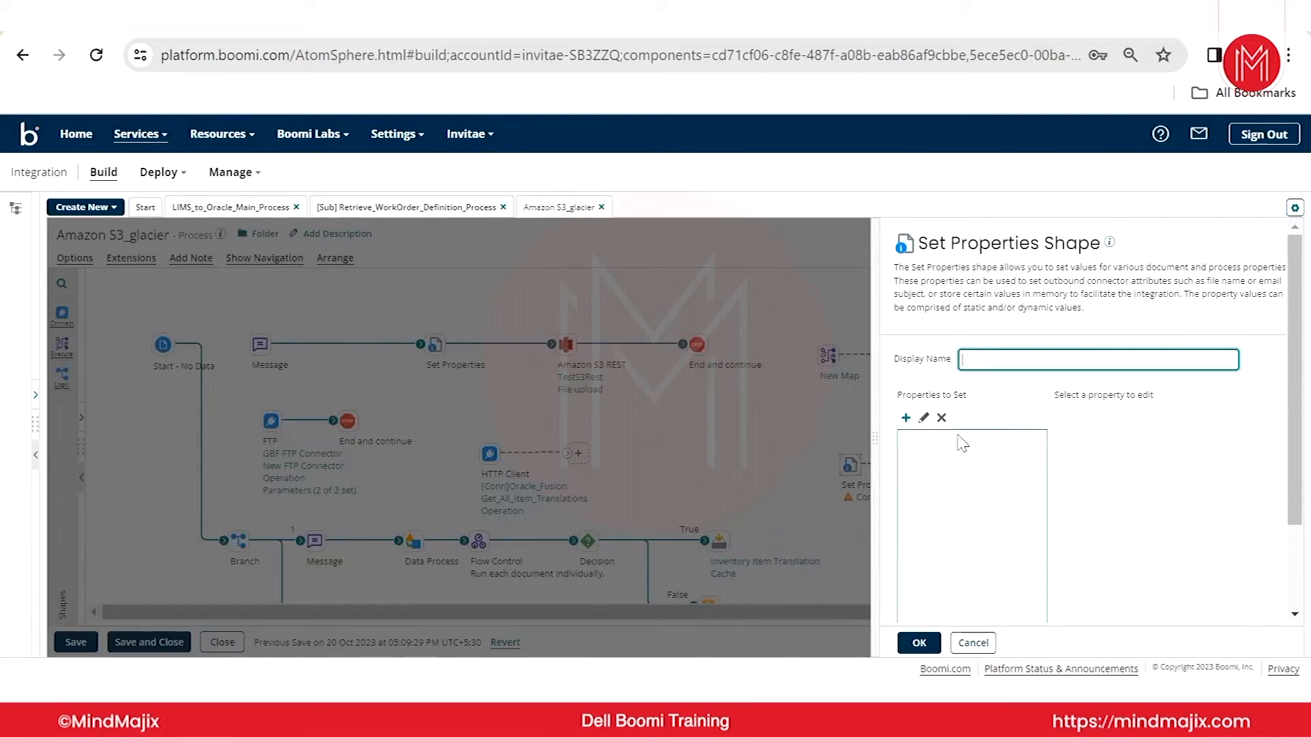
click(742, 418)
click(840, 378)
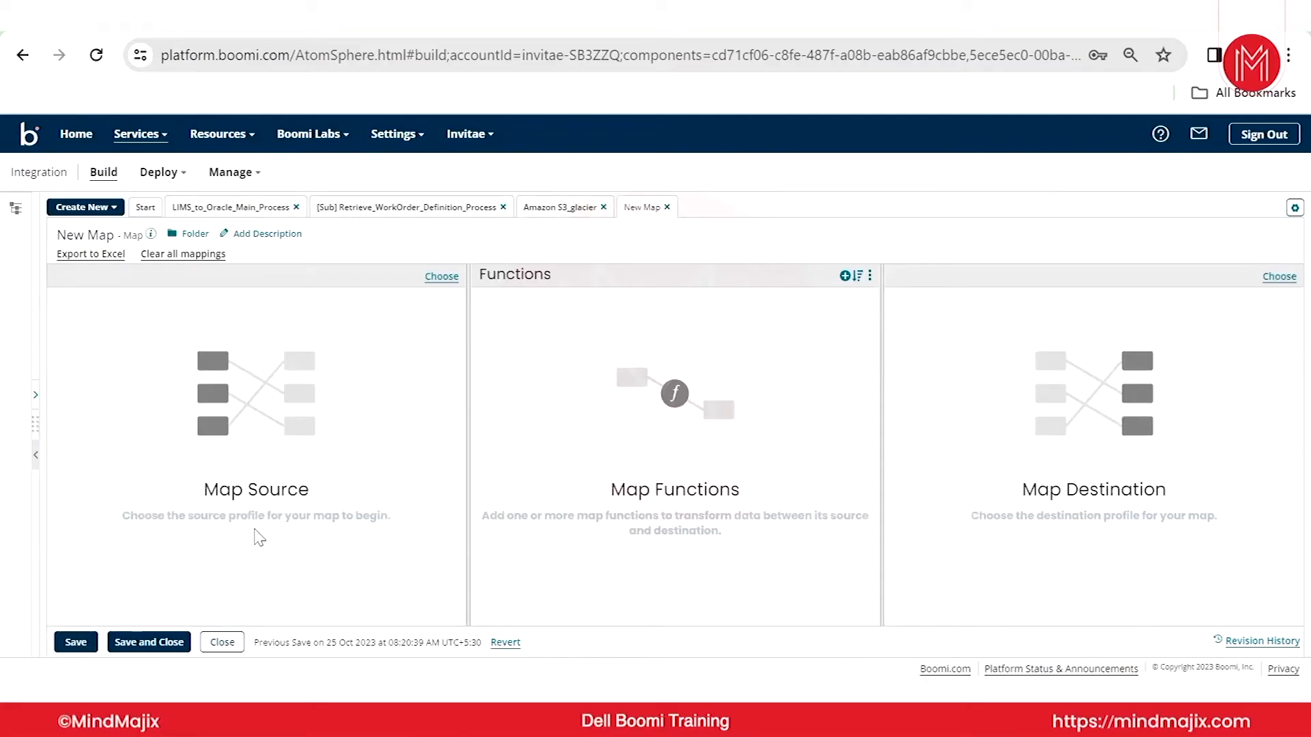
click(74, 645)
click(234, 648)
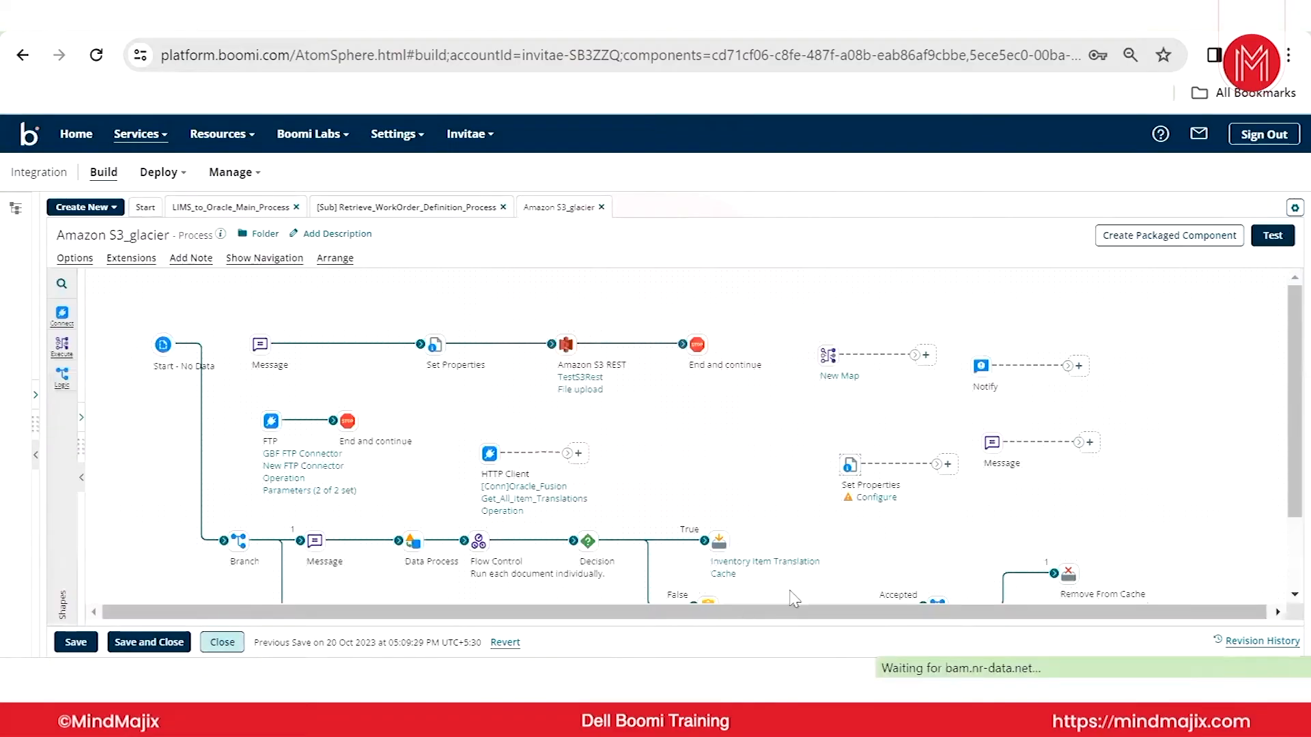
- Add a Dynamic Document Property named DDP_Sample to the unconfigured Set Properties shape and confirm the shape's settings
click(852, 468)
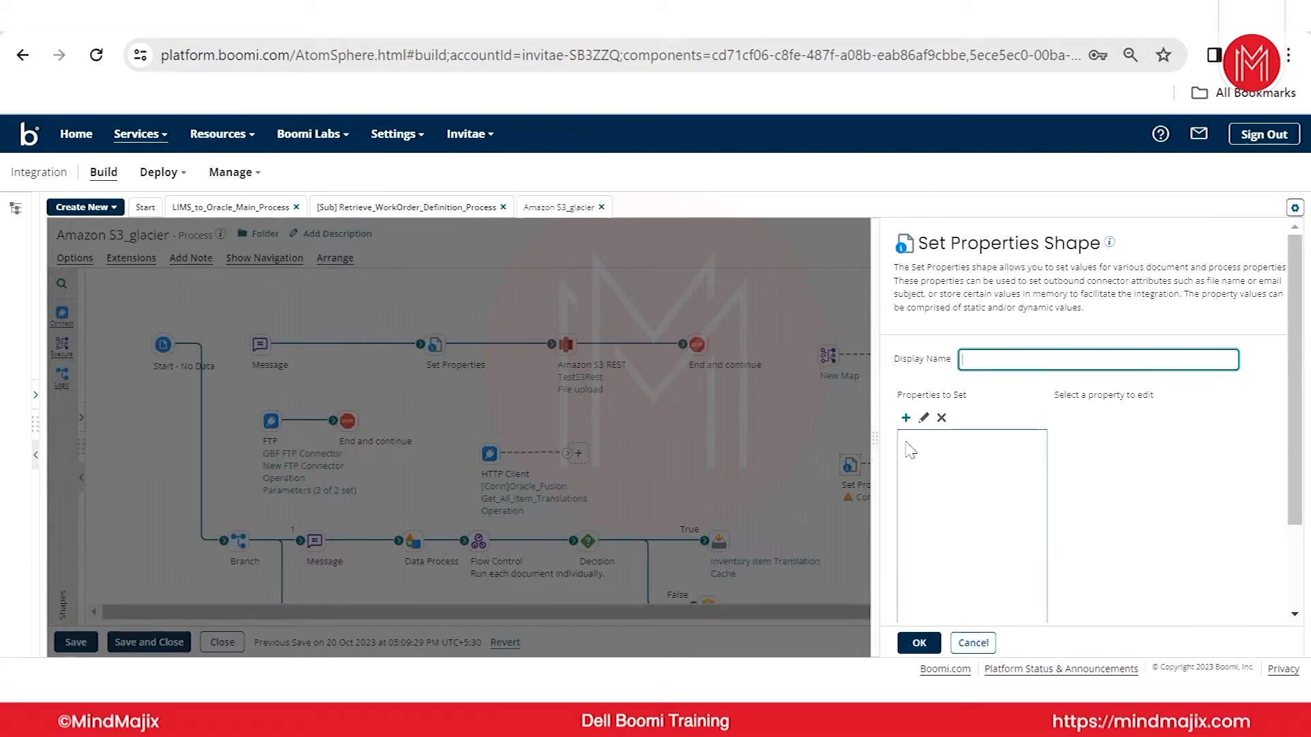
click(906, 417)
click(680, 278)
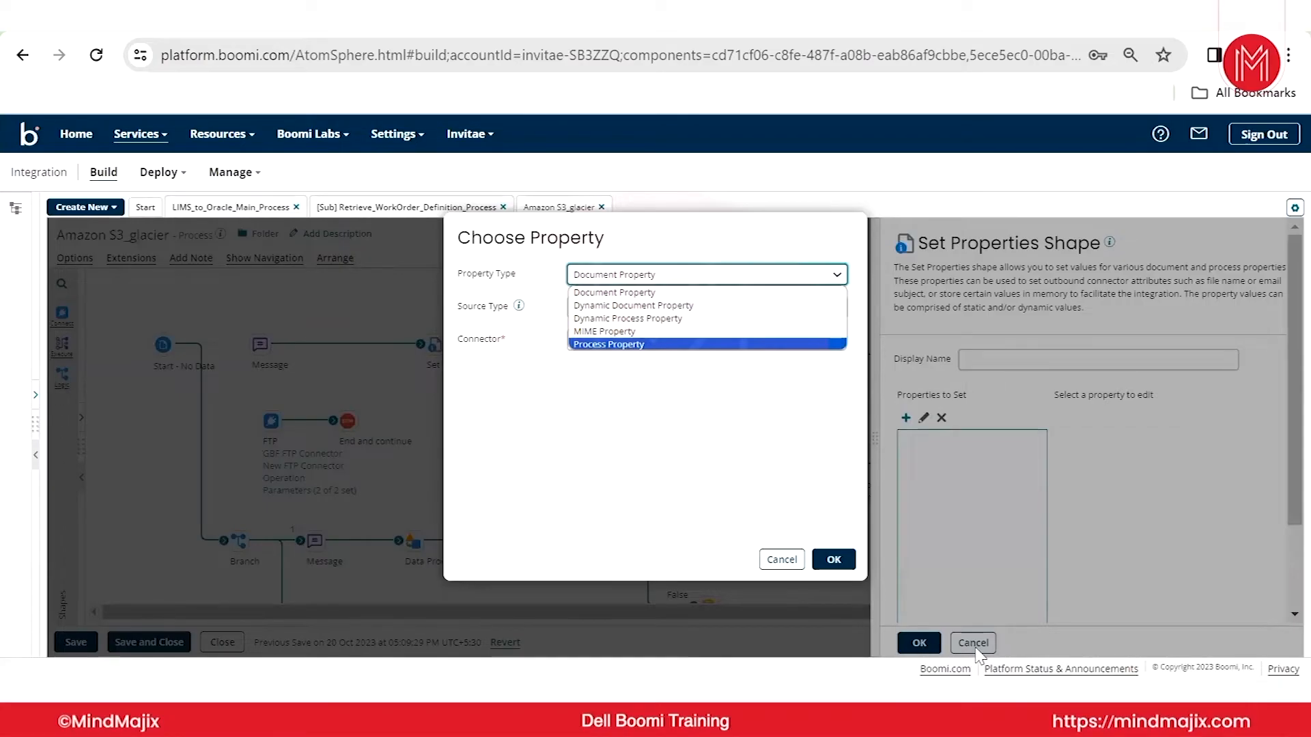
click(696, 306)
click(697, 306)
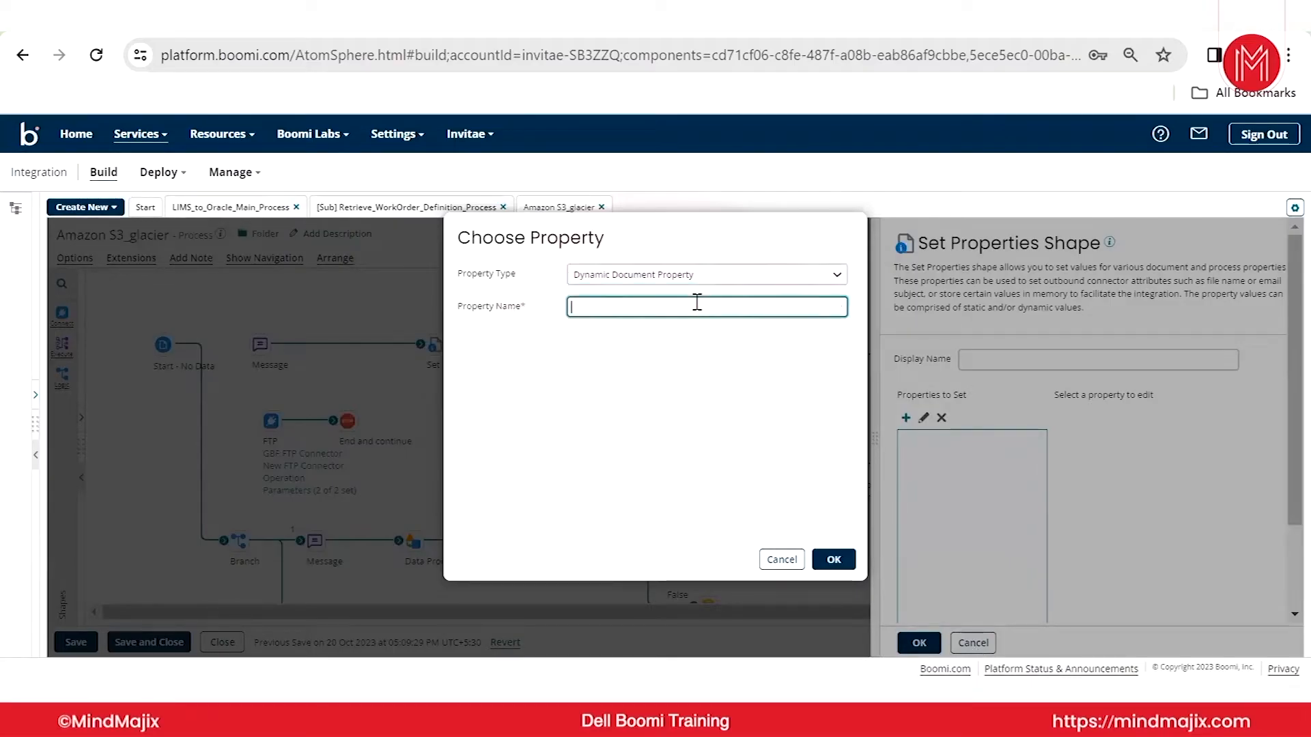
text(DD)
text(P_)
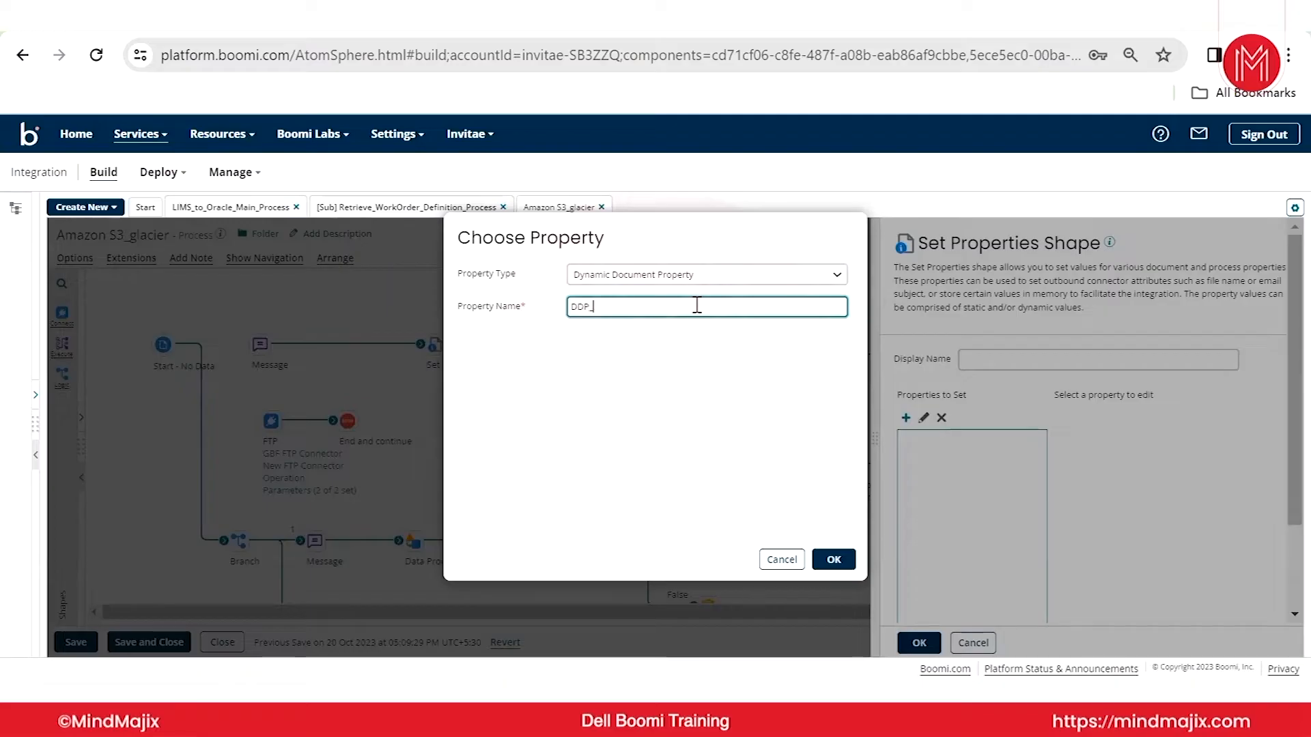
text(Sample)
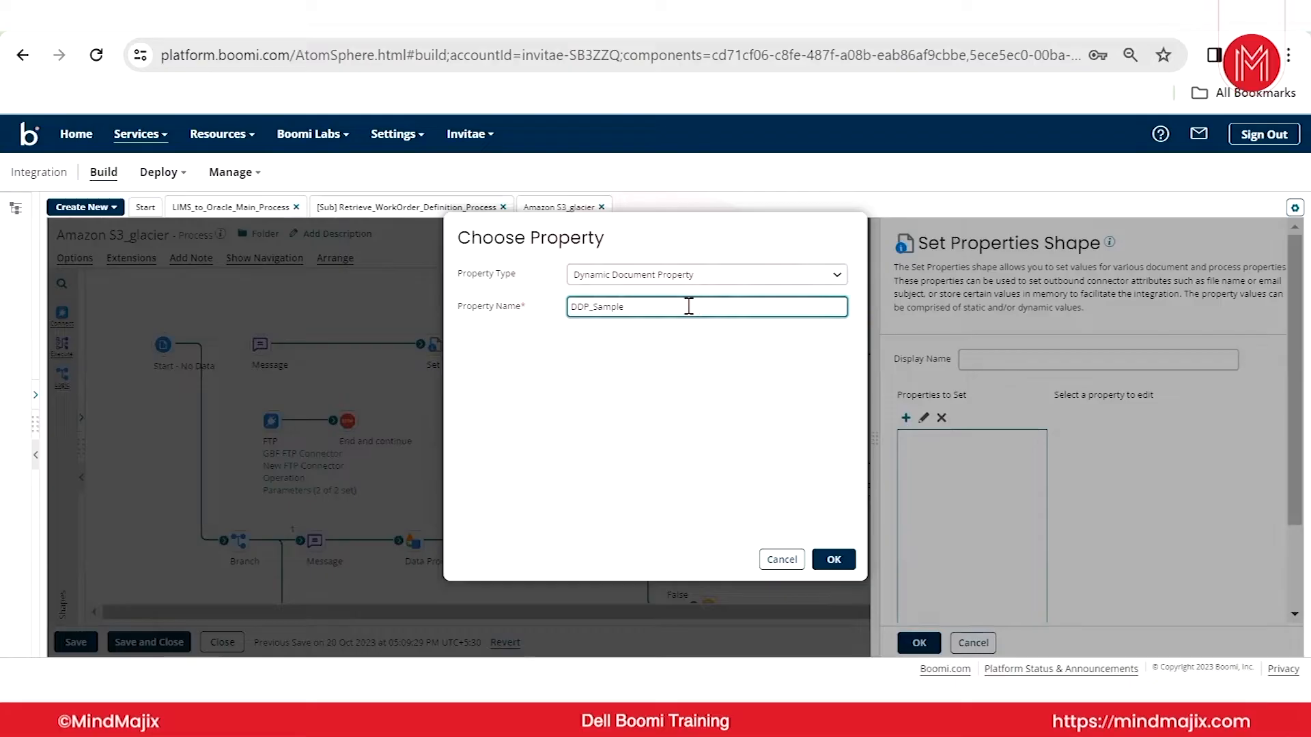
click(834, 558)
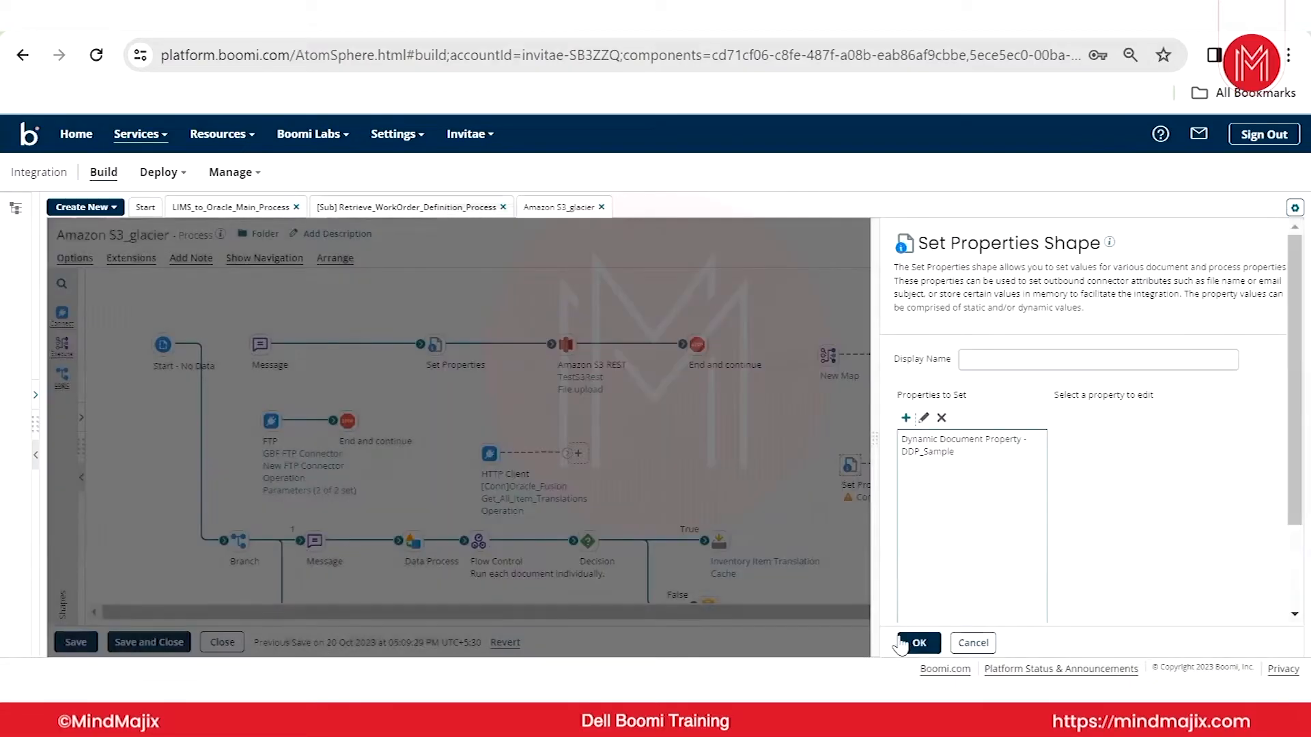
click(919, 644)
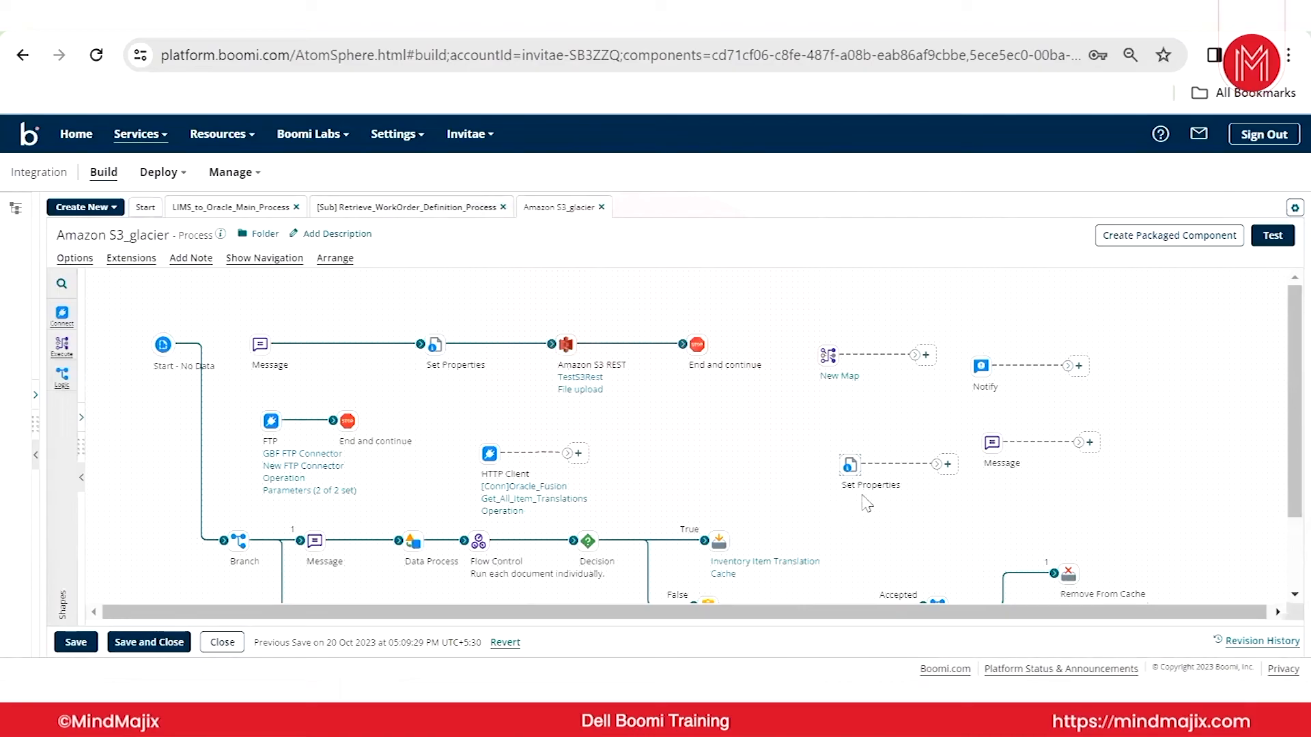
- Remove the DDP_Sample property from the Set Properties shape and confirm the shape's settings
click(850, 467)
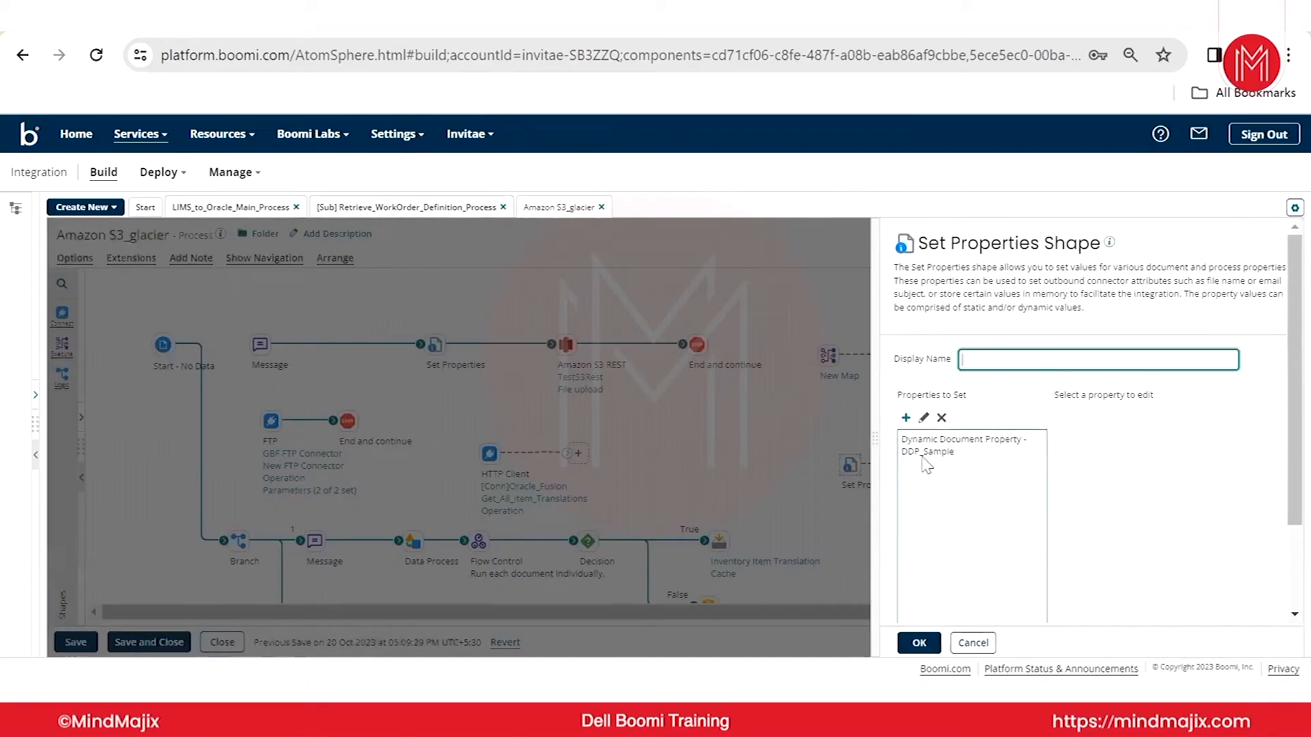
click(921, 454)
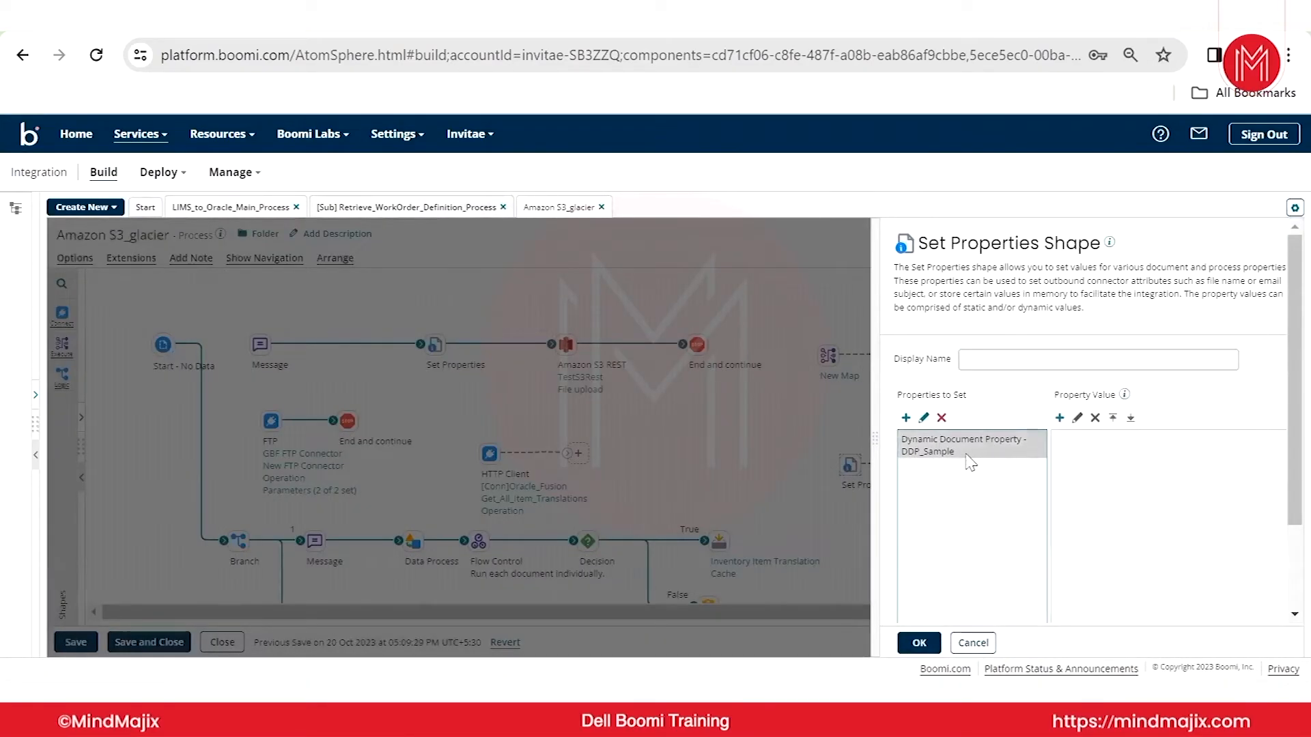
click(942, 418)
click(768, 438)
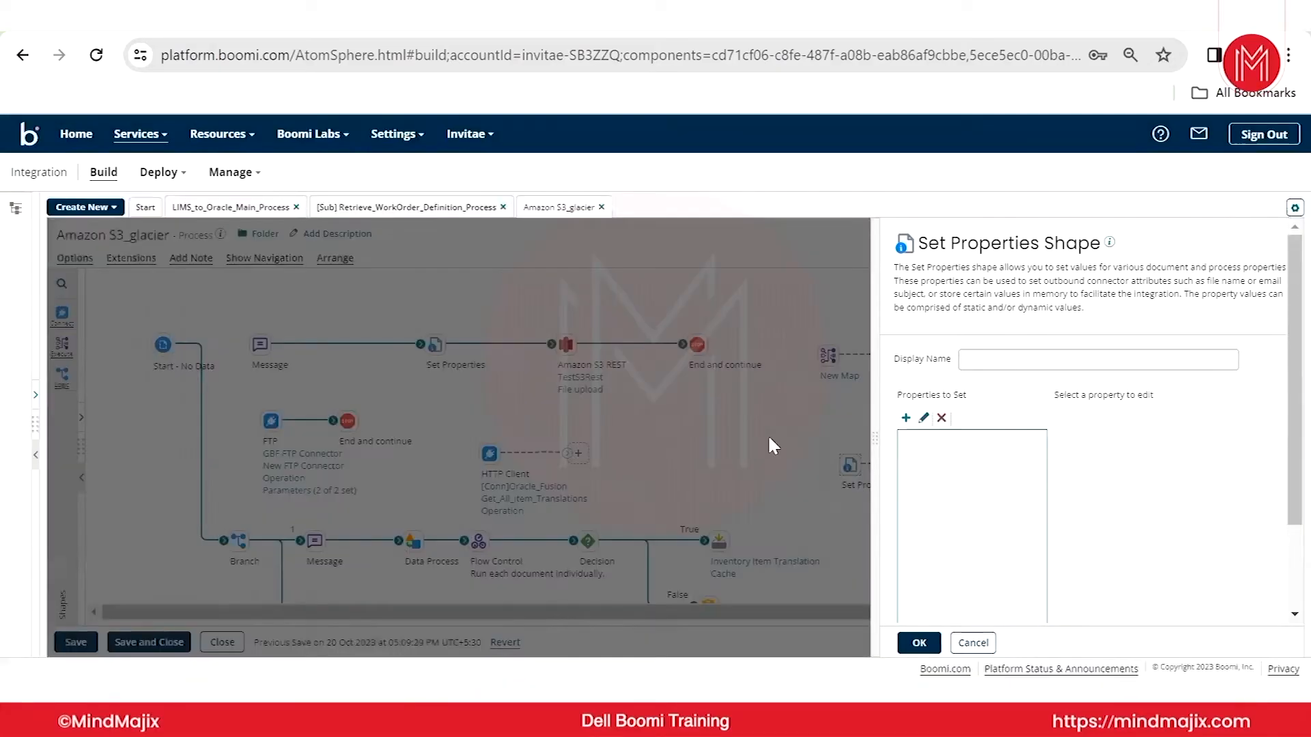
click(919, 644)
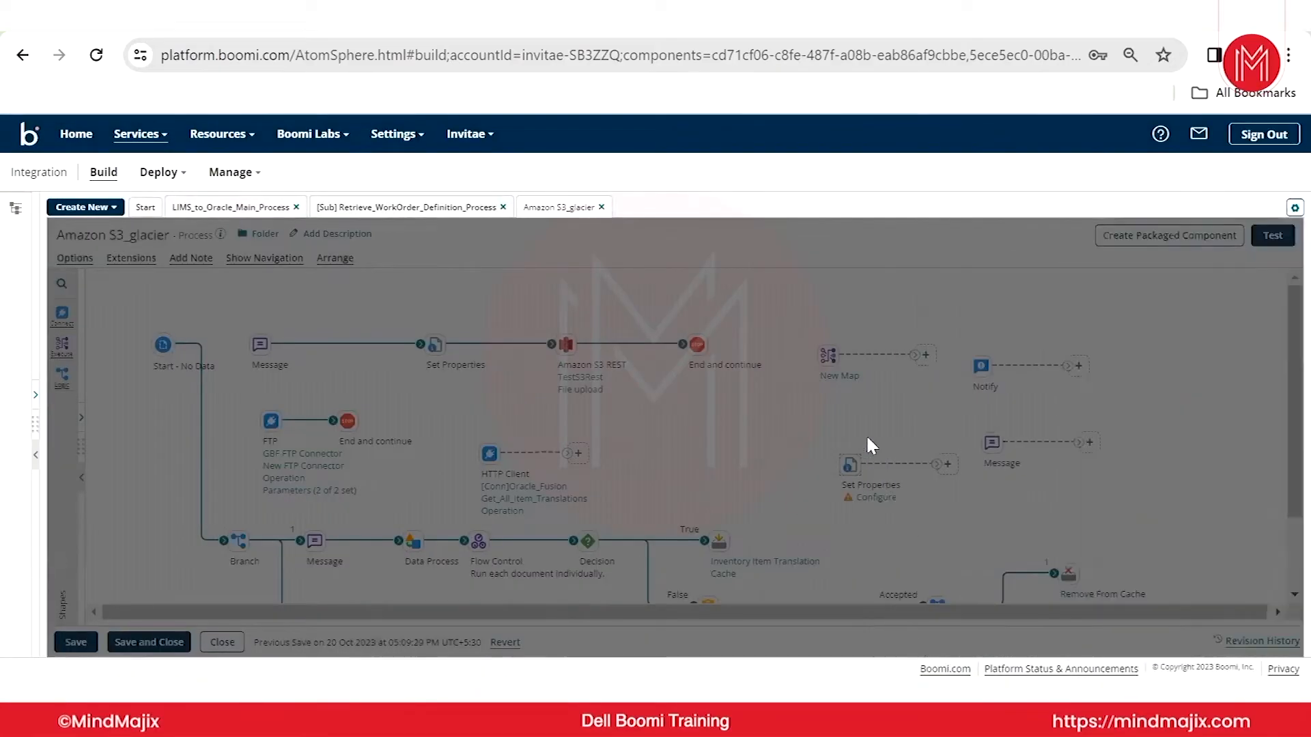
mouse_move(838, 382)
mouse_move(872, 493)
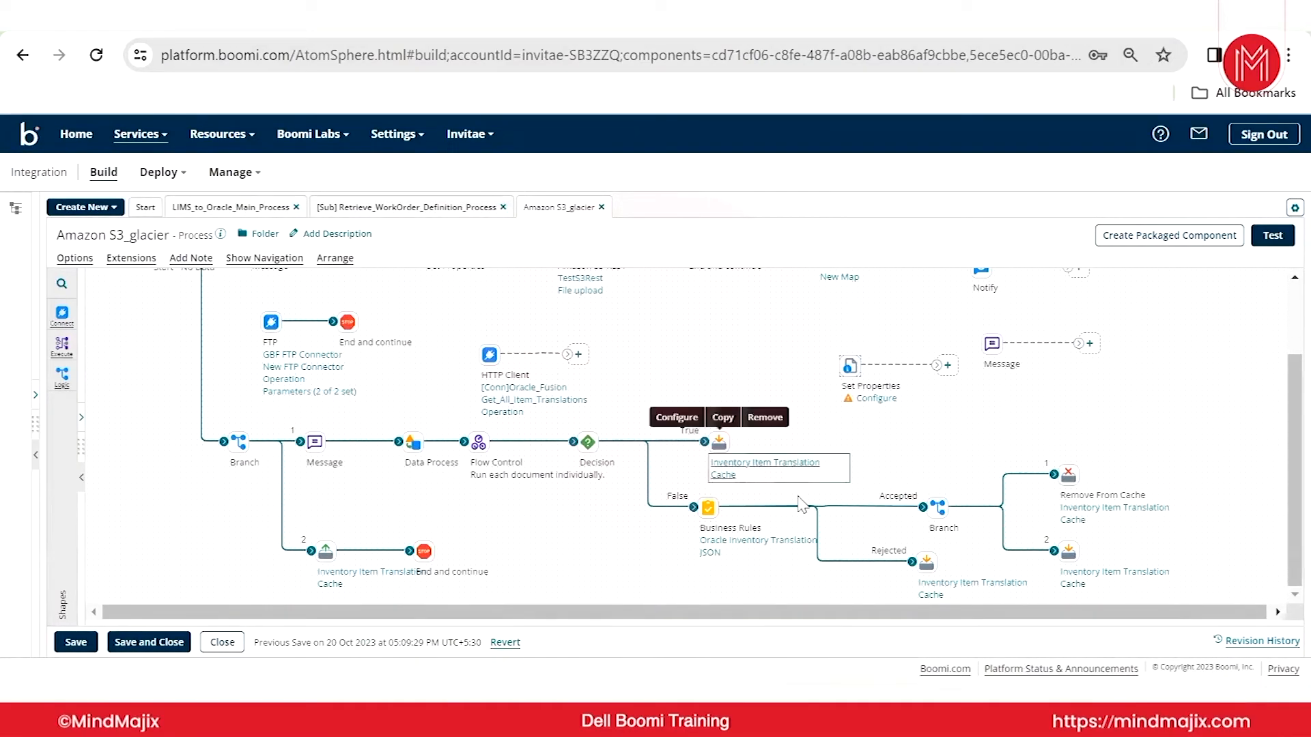
mouse_move(715, 477)
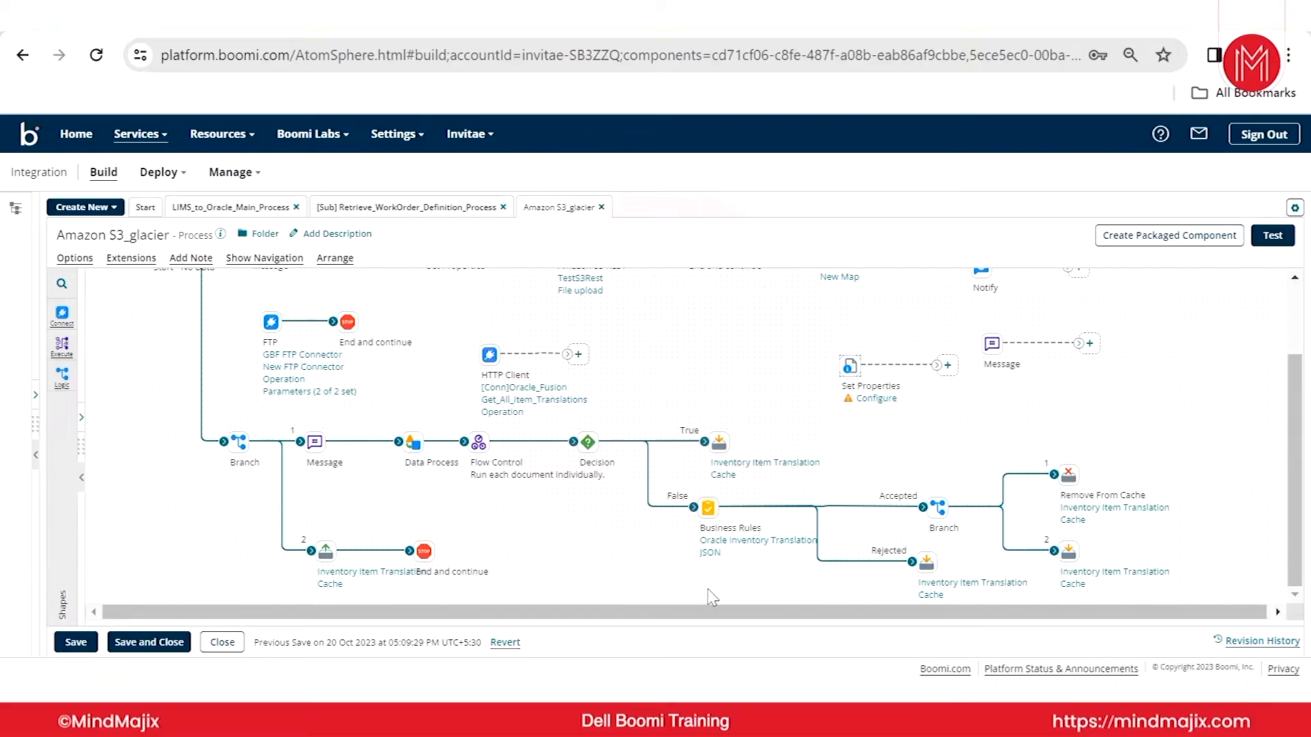
- Switch to the Postman home page and inspect its main content area in the browser's developer tools
right_click(737, 294)
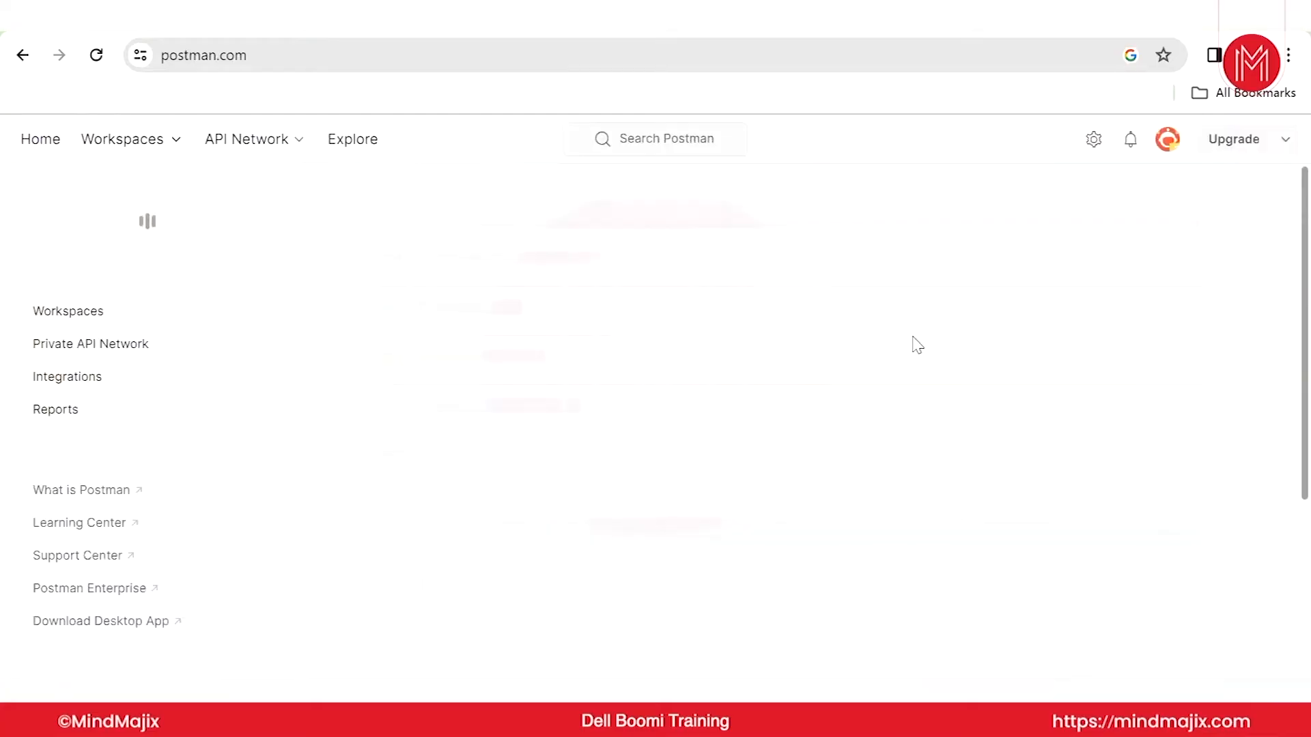
right_click(976, 305)
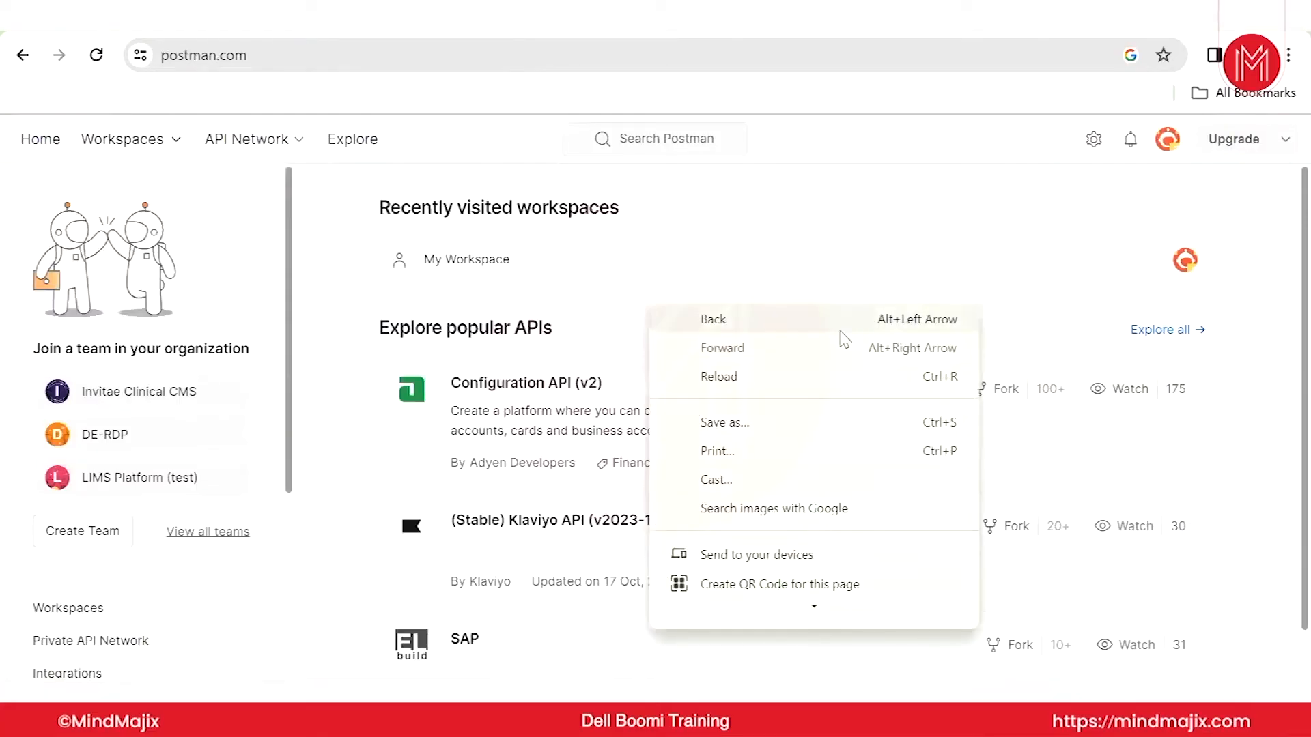
scroll(767, 601, down, 3)
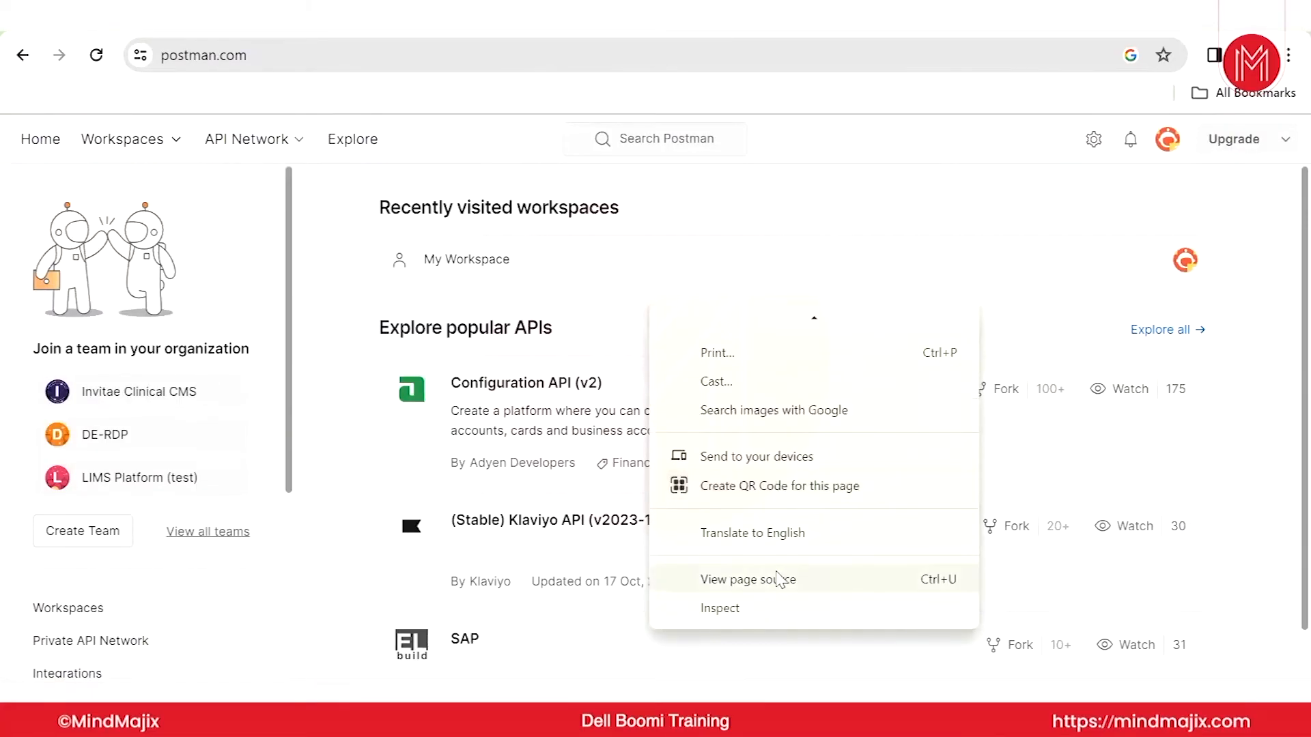
click(728, 613)
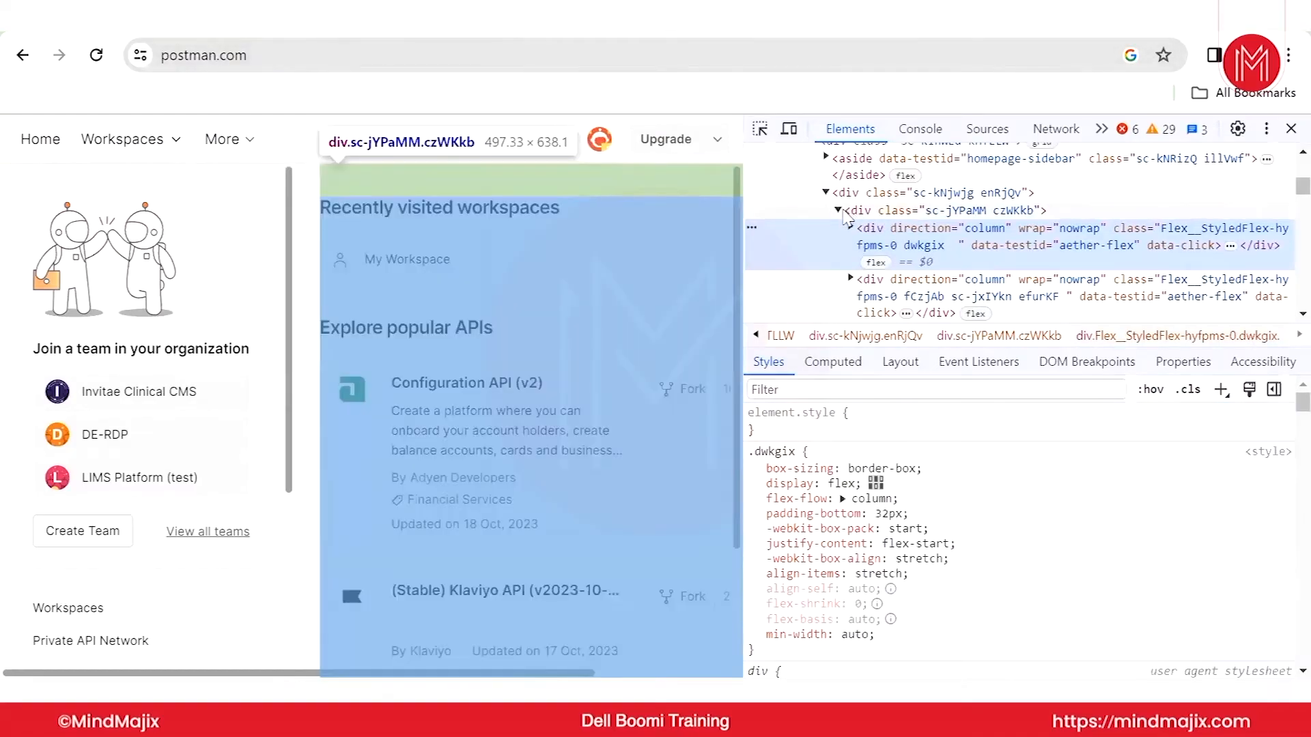
- Select the div with class "sc-jYPaMM czWKkb" and read the page's HTML elements through to the closing html tag
click(845, 216)
drag(845, 216, 902, 216)
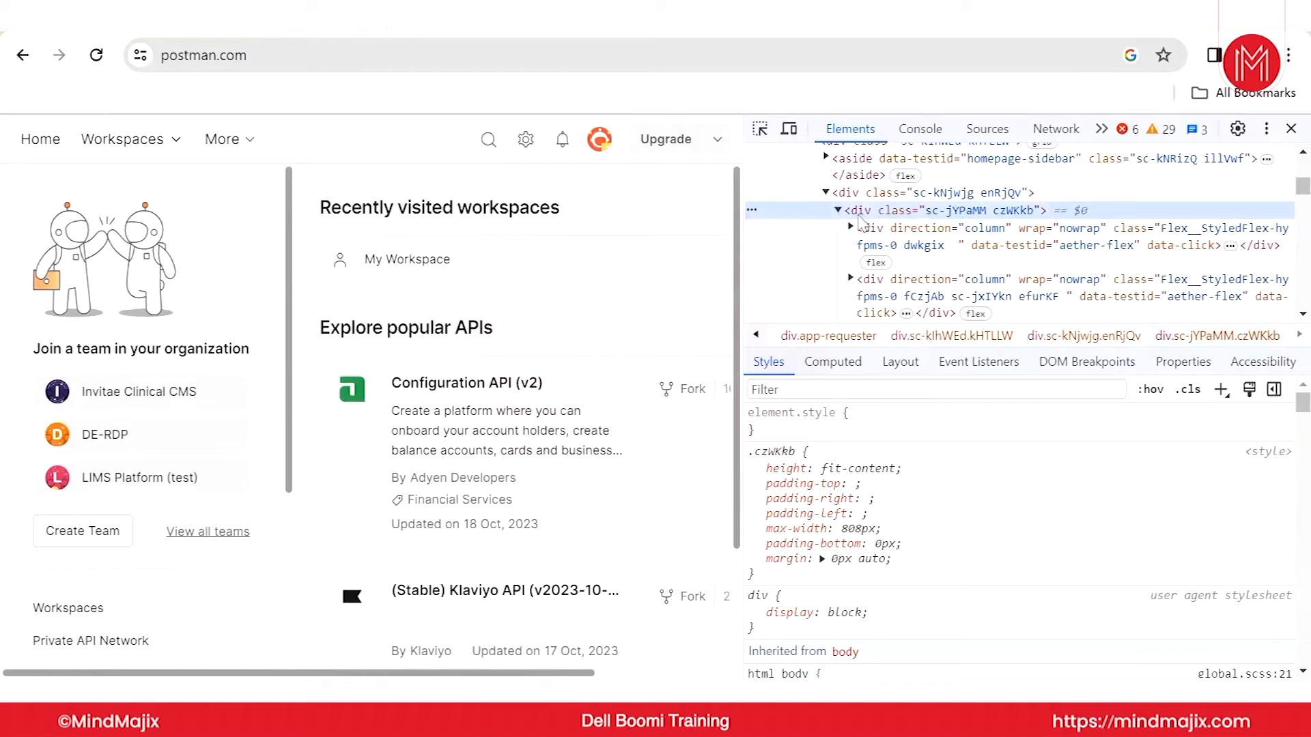
scroll(819, 239, down, 5)
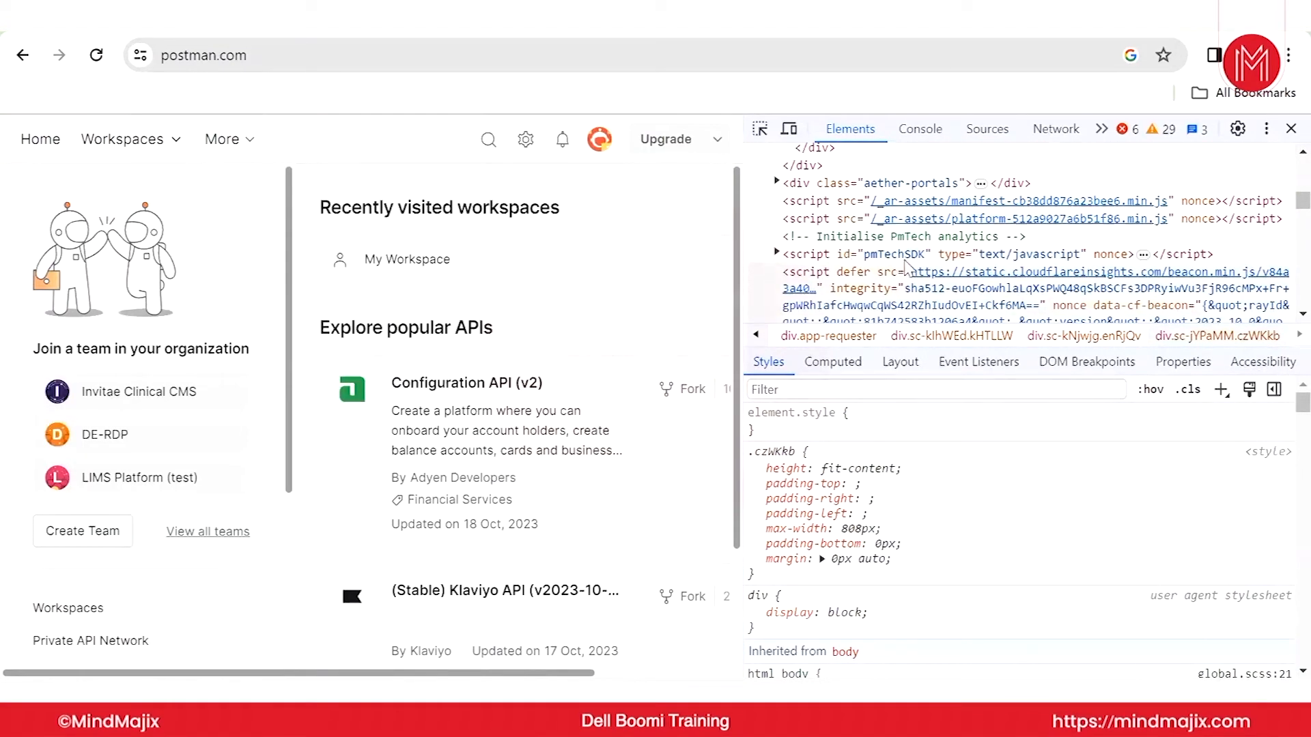
scroll(905, 265, down, 6)
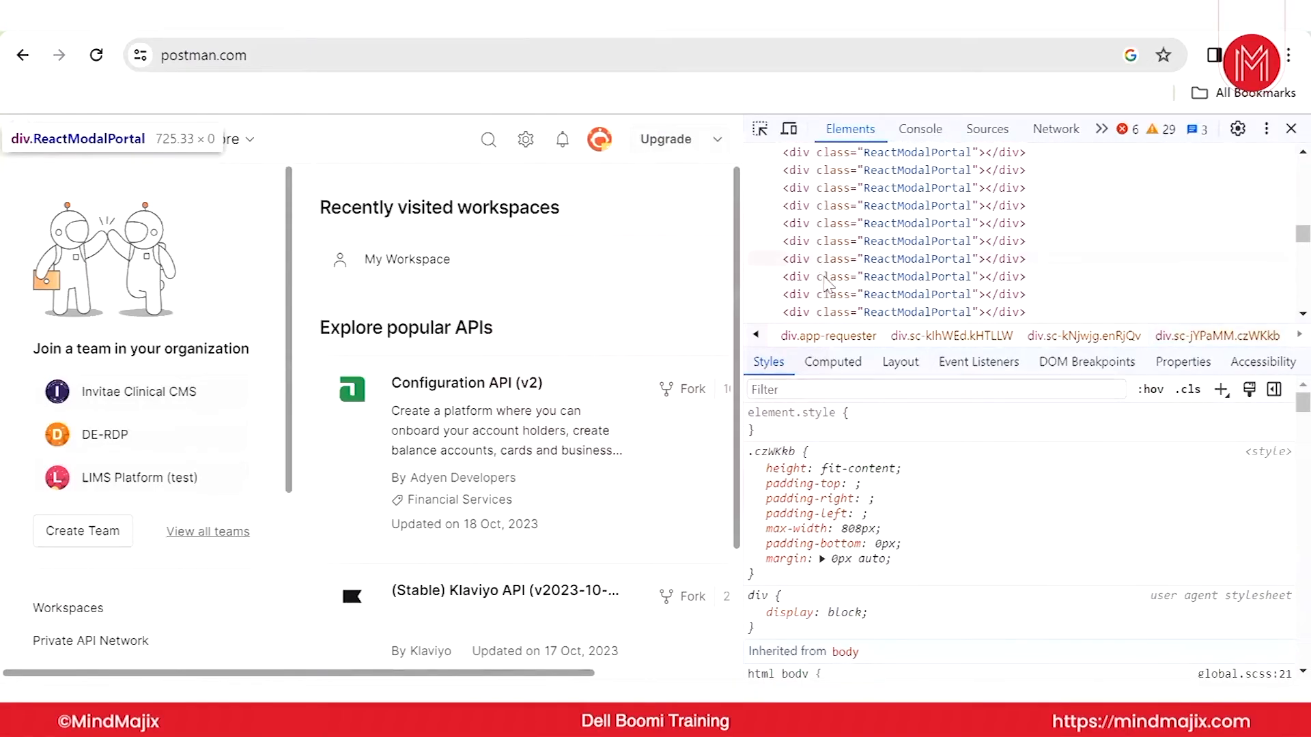
scroll(824, 277, down, 2)
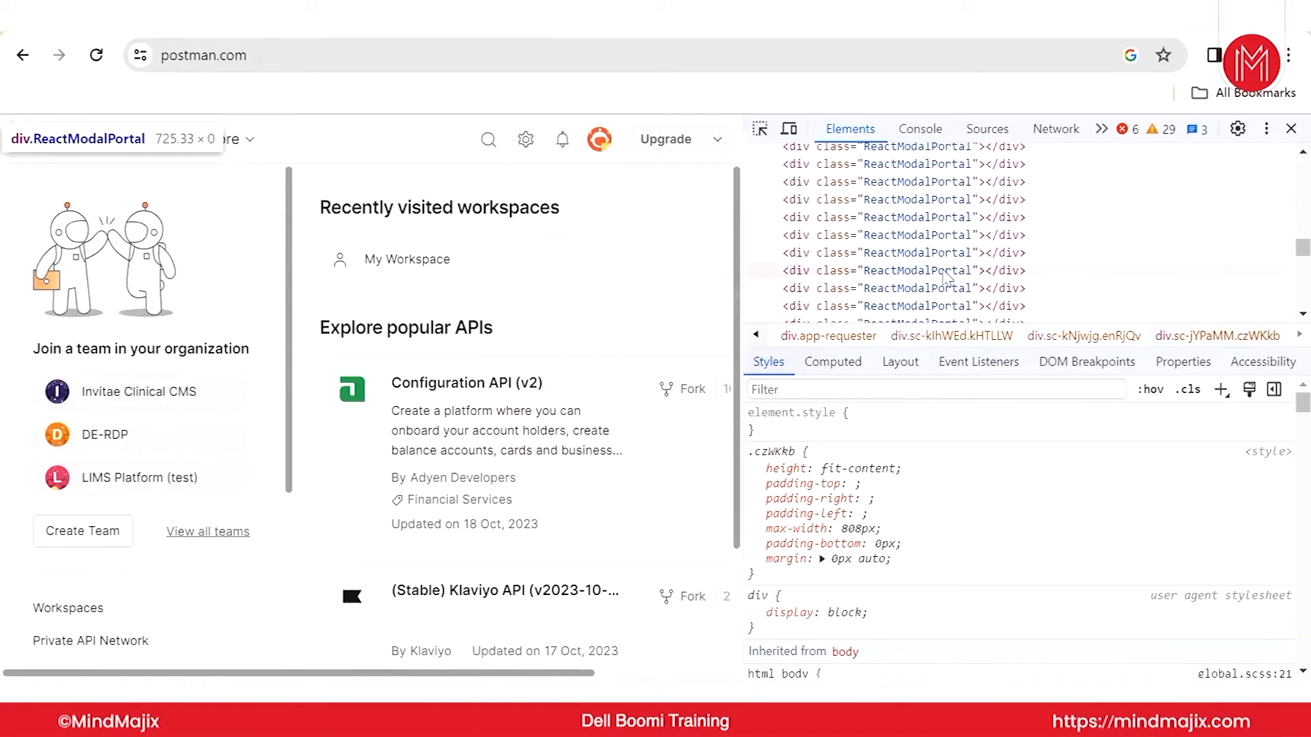
scroll(905, 283, down, 4)
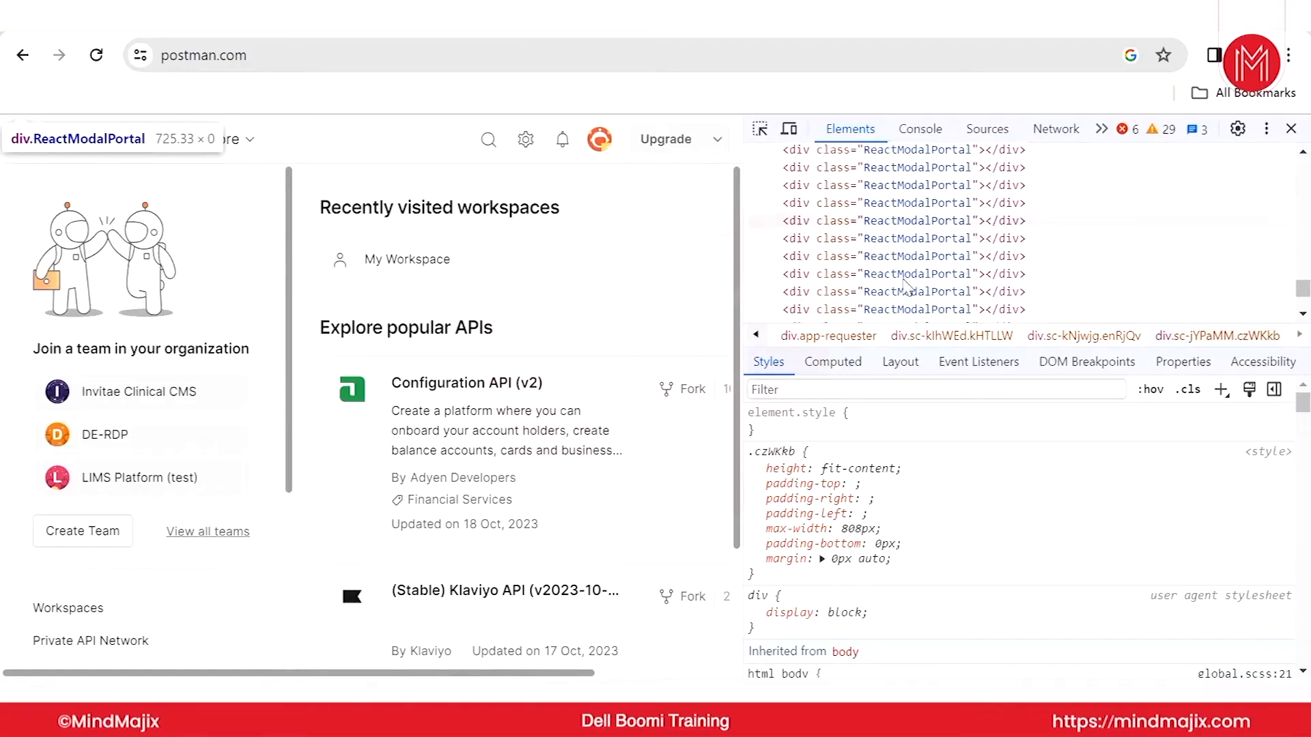
scroll(905, 283, down, 2)
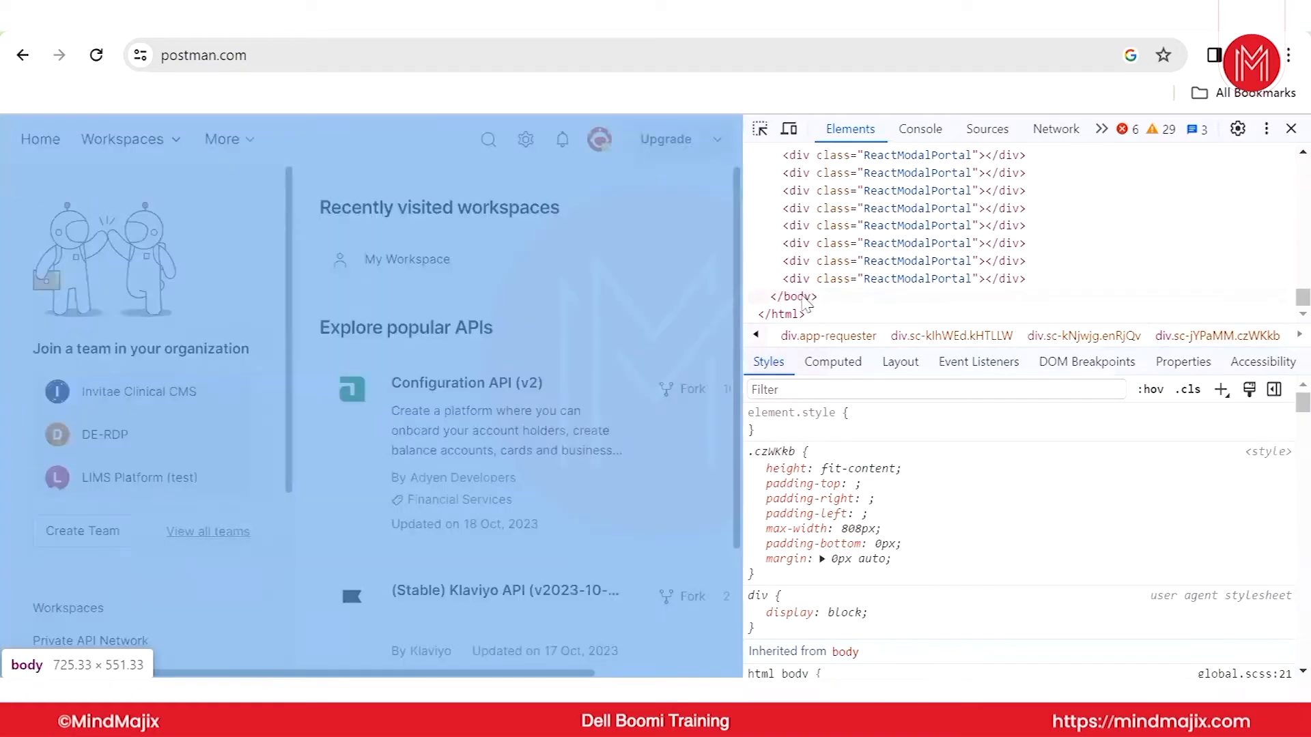
- Review the HTML tags again alongside the page's "Recently visited workspaces" heading, and close the developer tools
scroll(845, 295, up, 2)
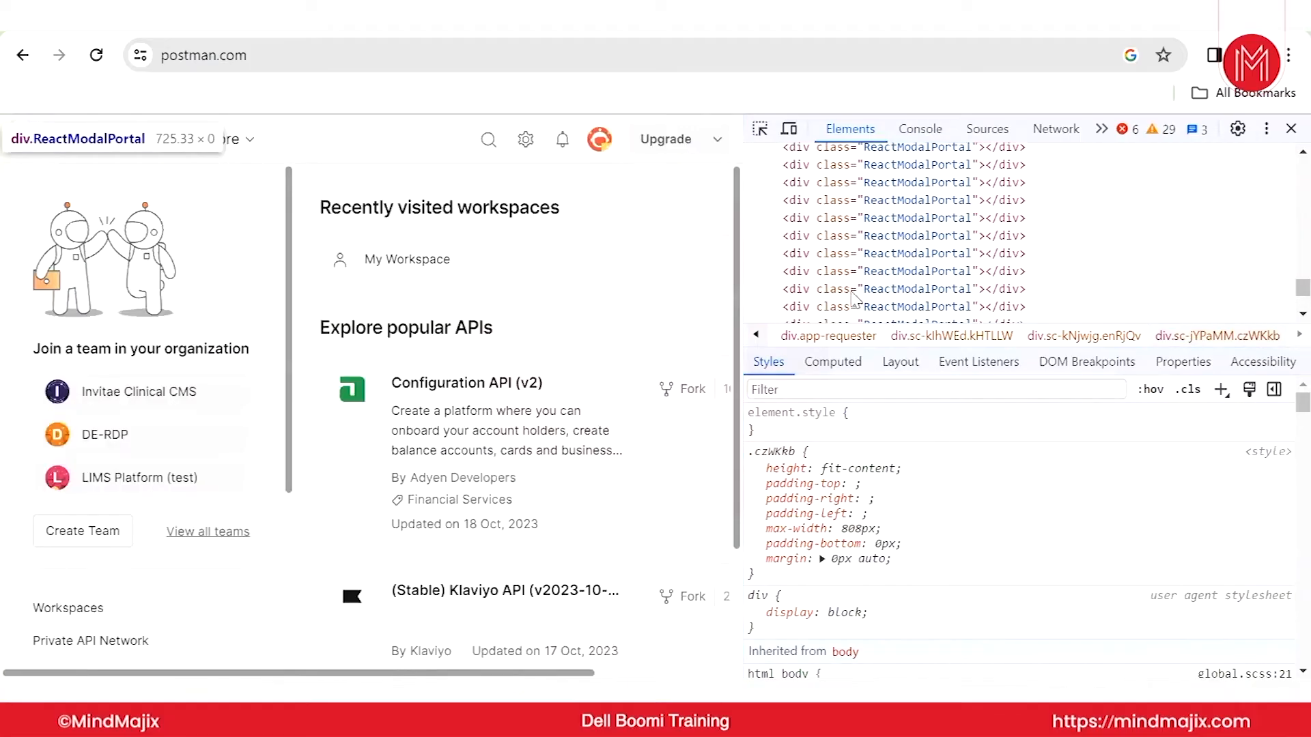
scroll(836, 235, up, 5)
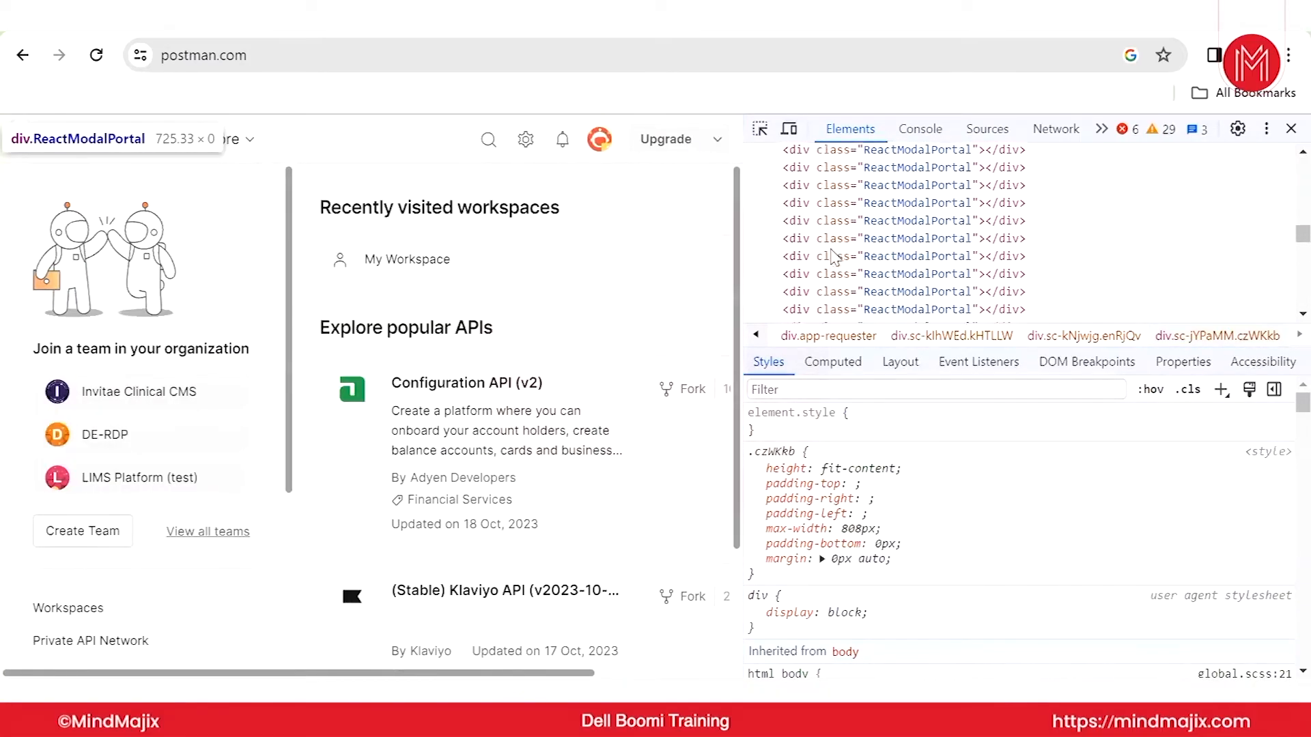
scroll(846, 261, up, 10)
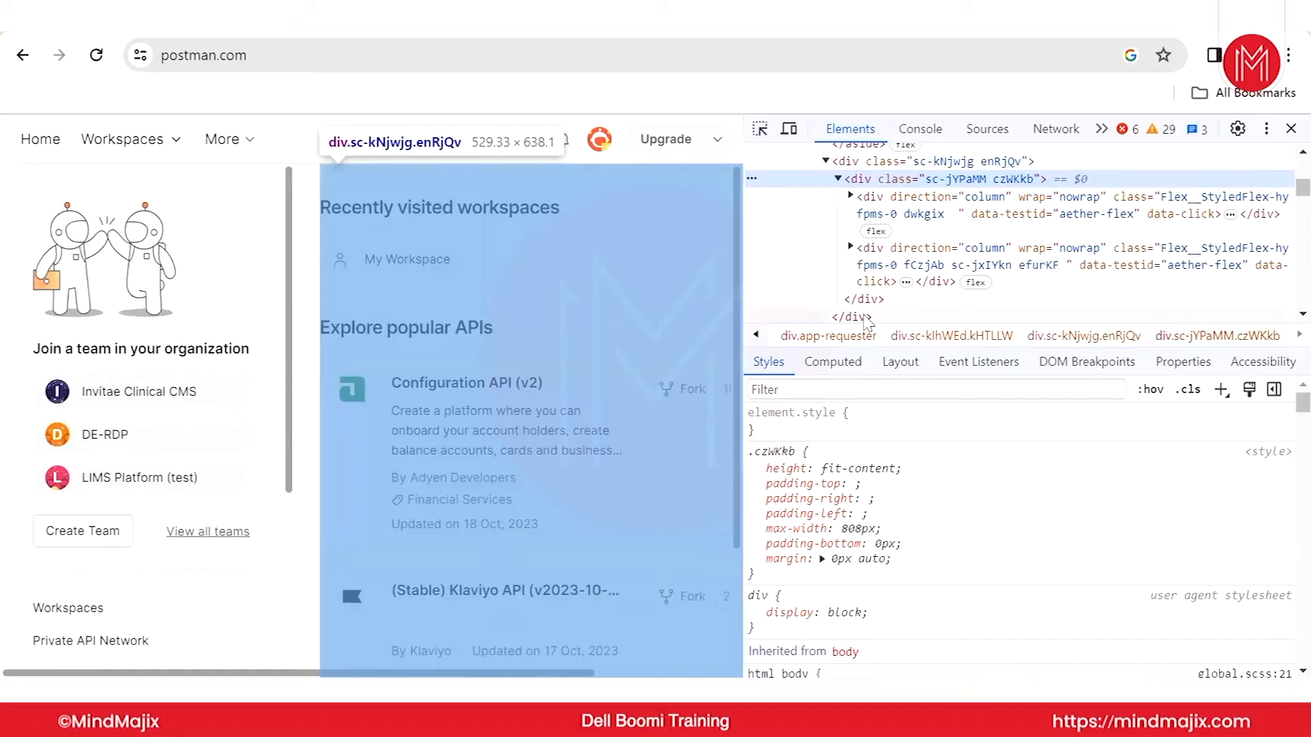
scroll(865, 317, down, 5)
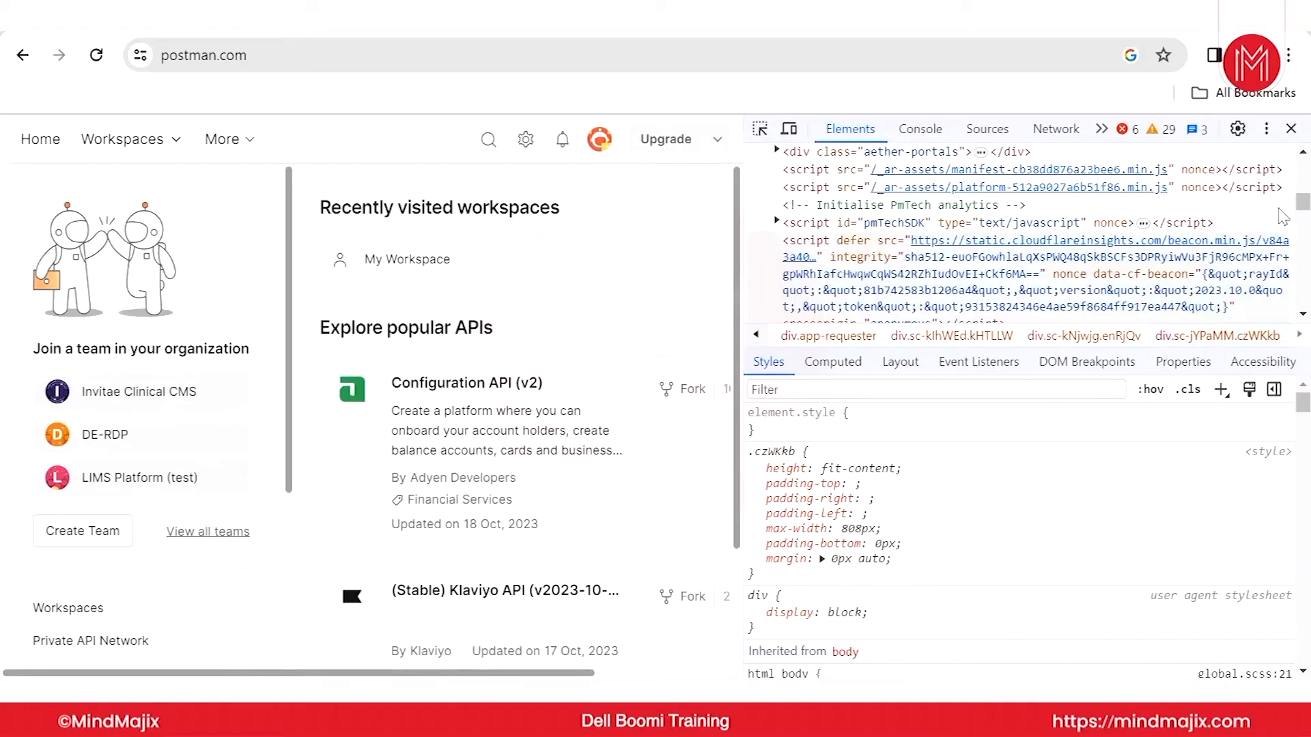
drag(1302, 202, 1280, 313)
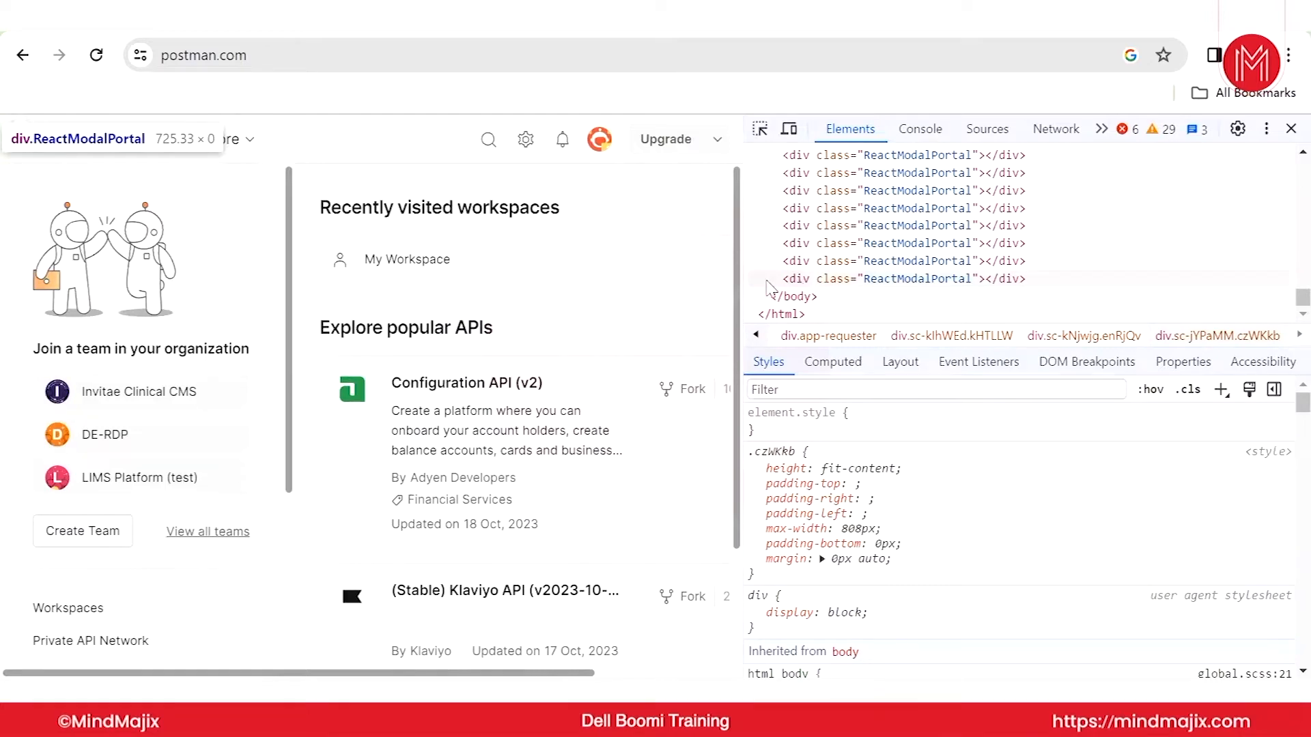
drag(318, 209, 570, 214)
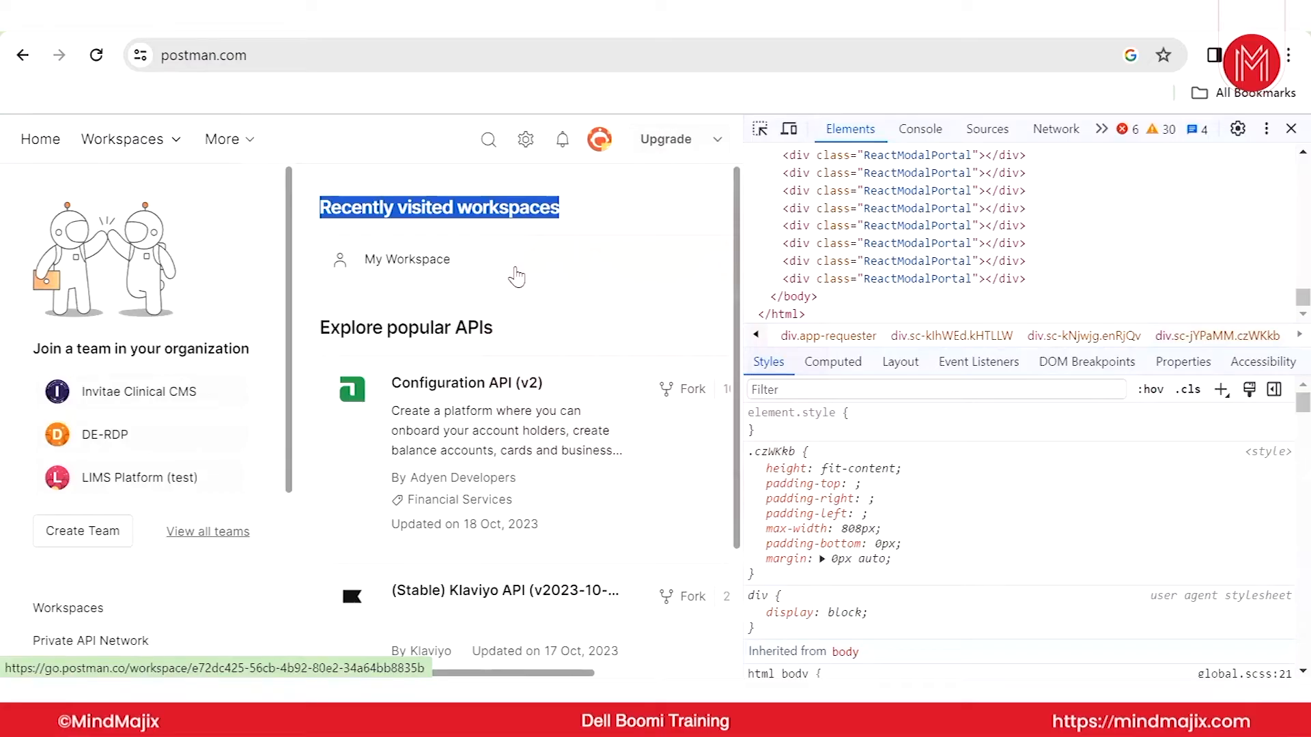
click(1290, 128)
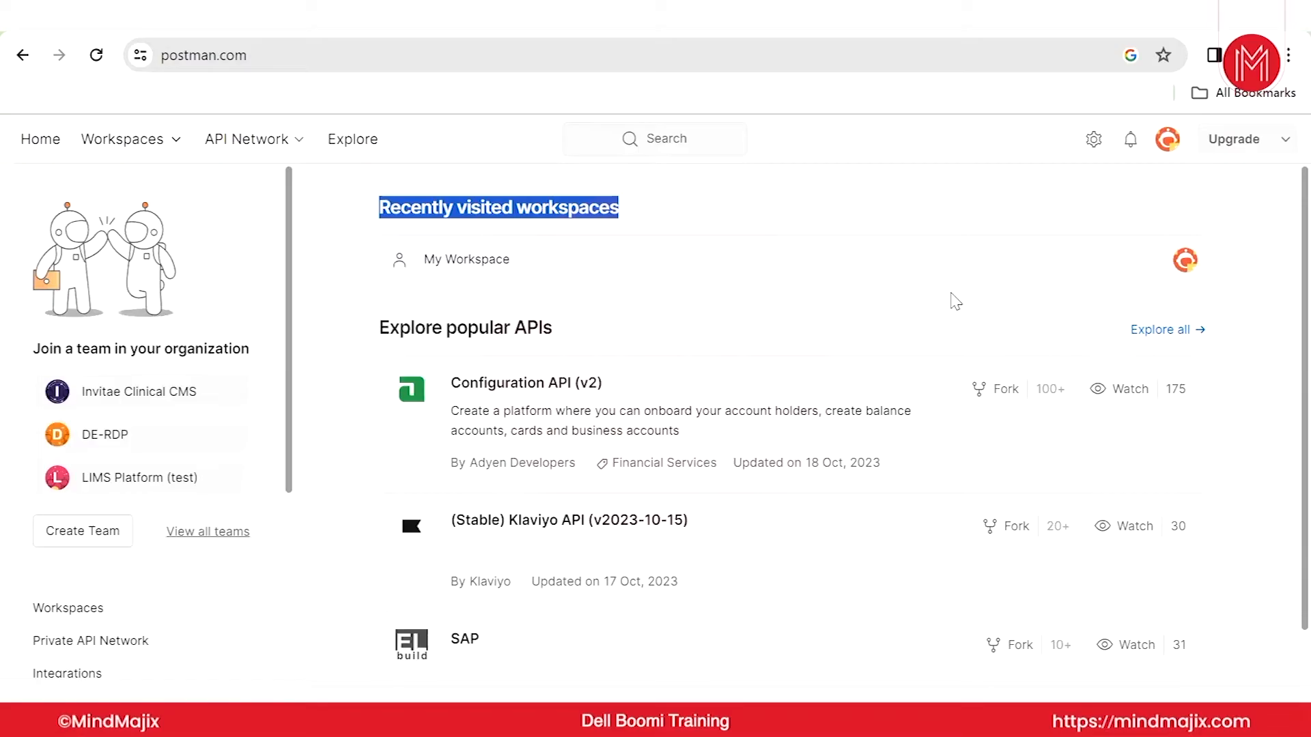
- Switch to Notepad++, show Employee Profile.xml and highlight its whole Employee_Details block
click(690, 721)
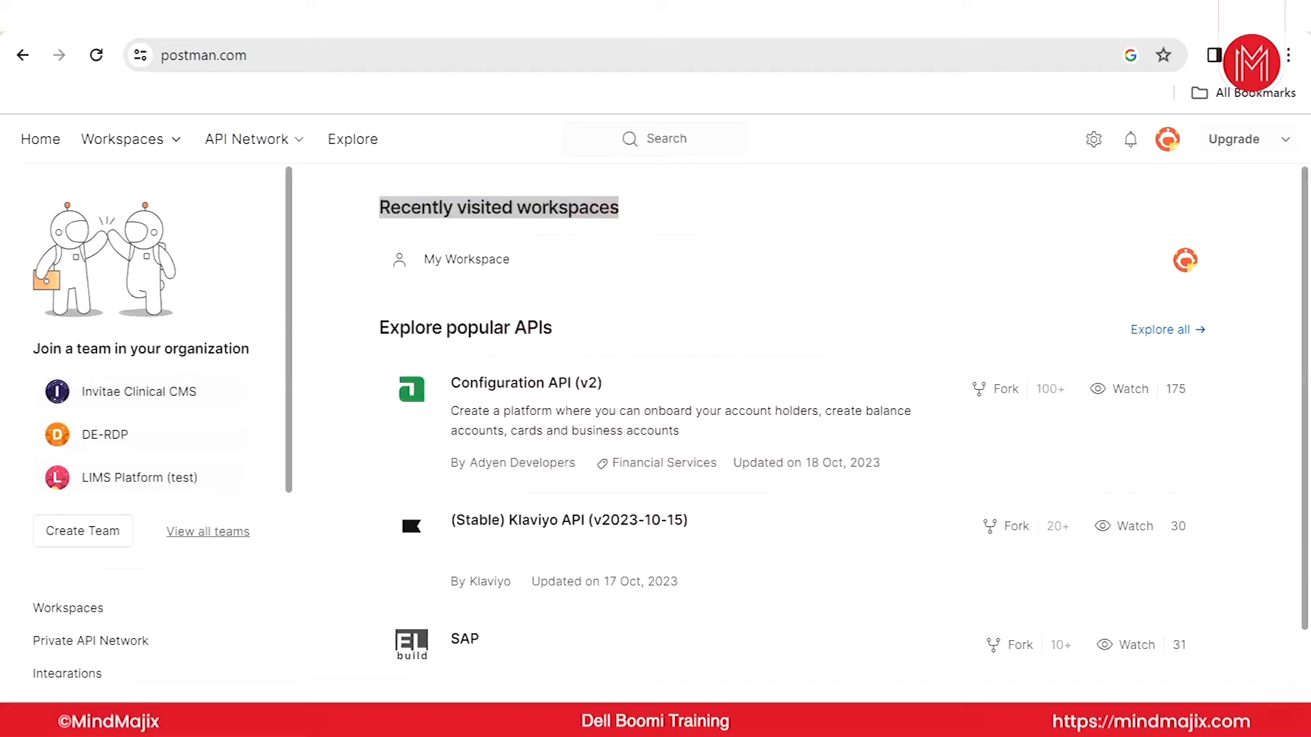
click(758, 721)
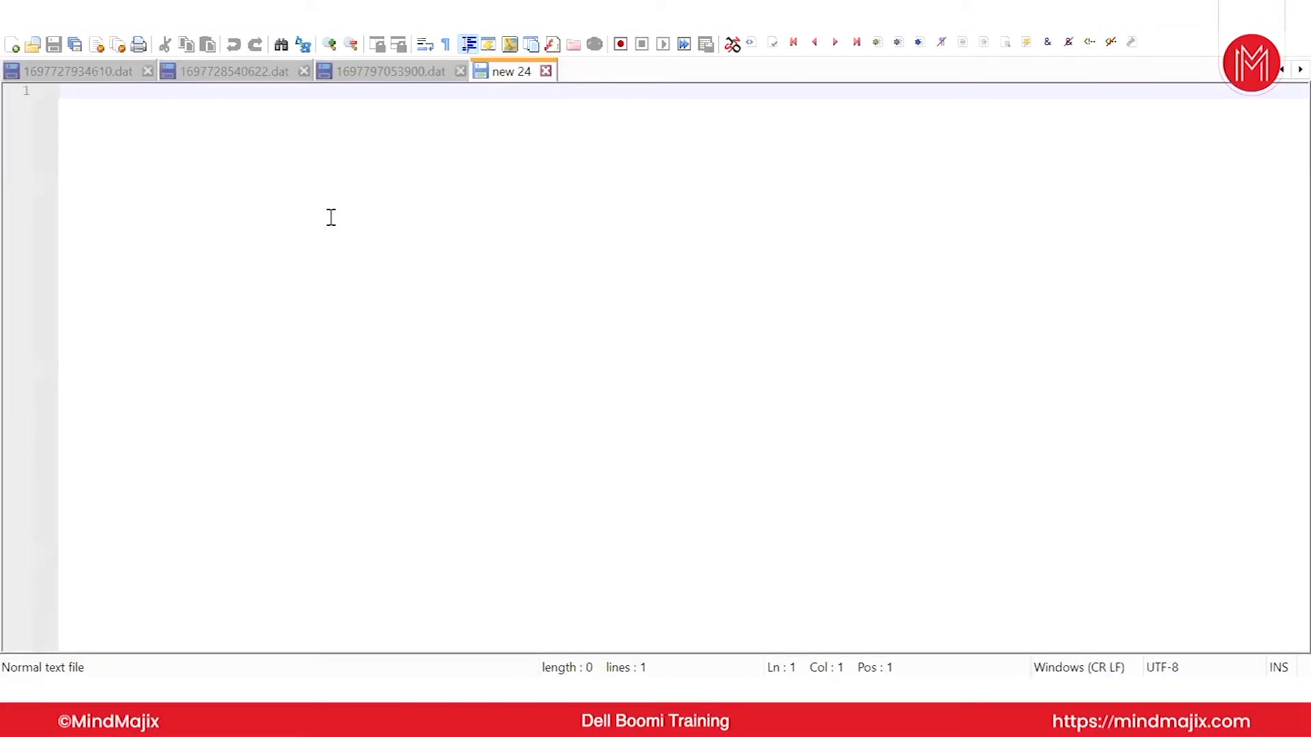
key(super+e)
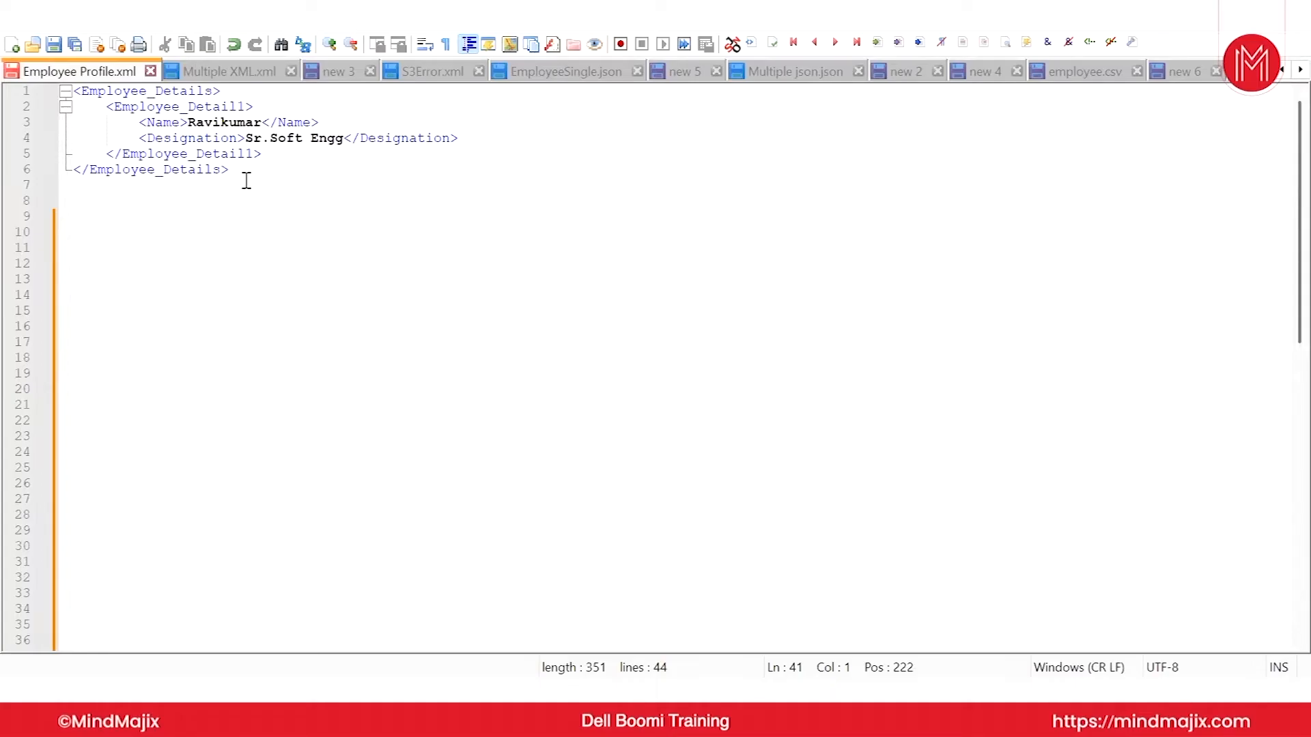
drag(240, 172, 63, 91)
click(304, 248)
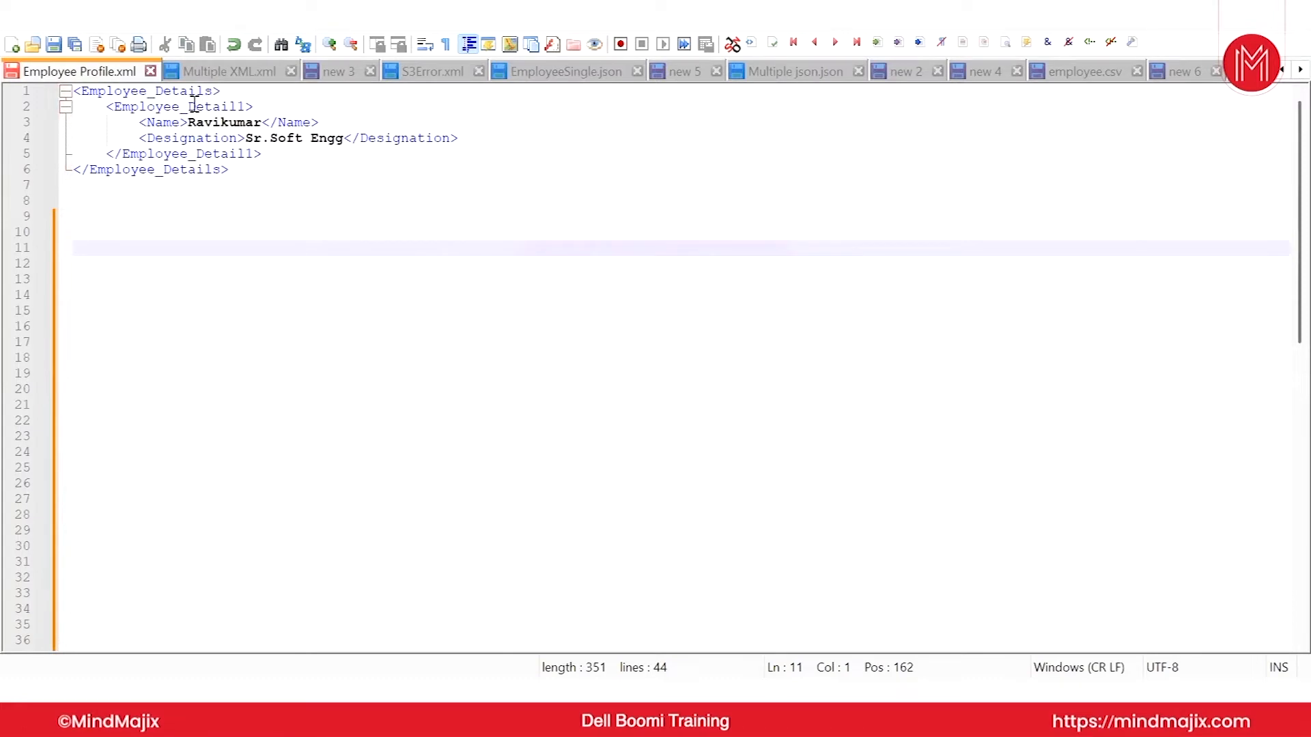
- Highlight the opening Employee_Details root tag on line 1 to examine its name and angle brackets
drag(77, 92, 223, 91)
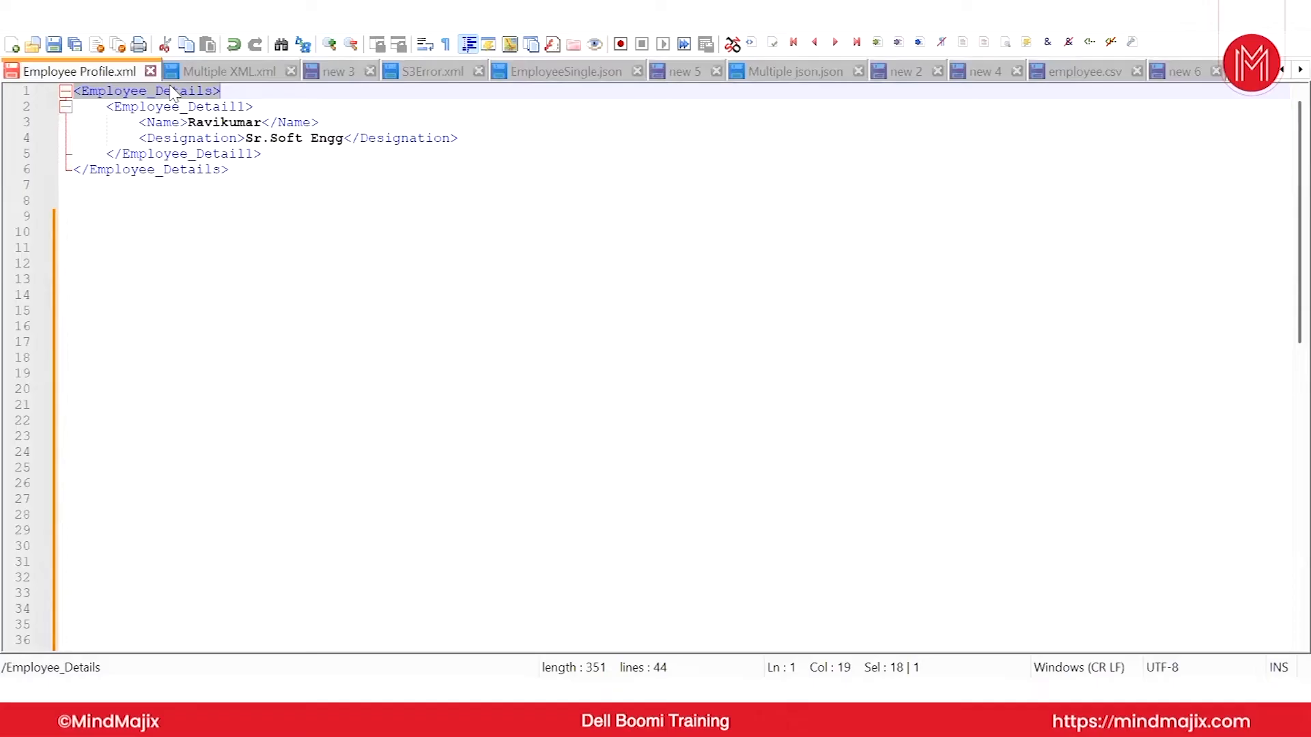
click(227, 93)
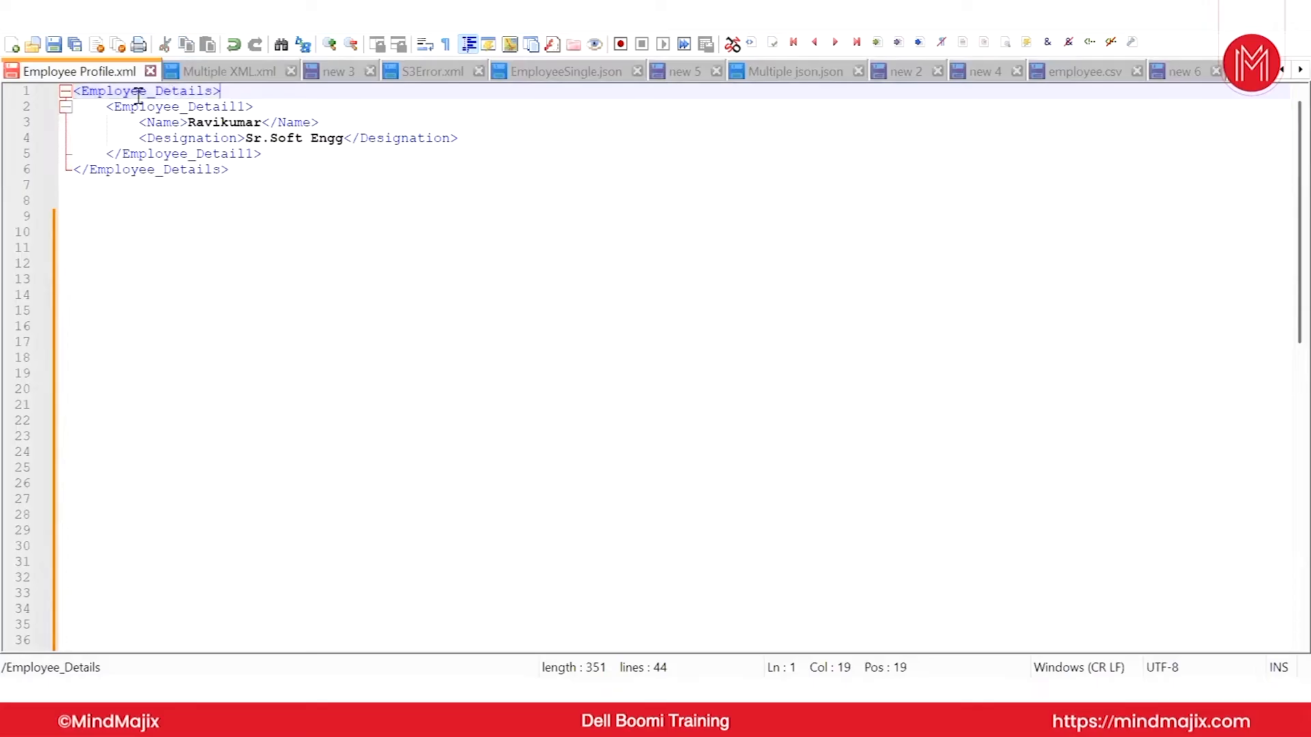
click(88, 87)
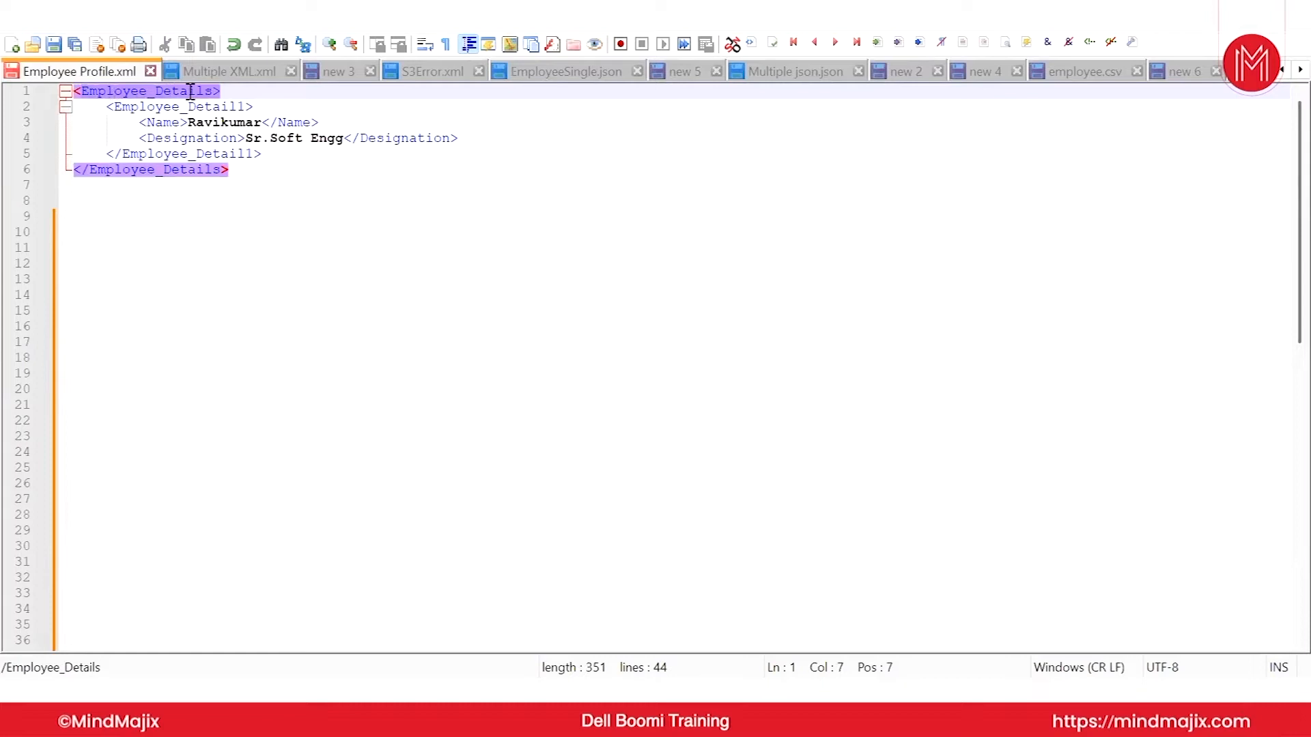
click(80, 93)
click(227, 94)
drag(234, 93, 76, 92)
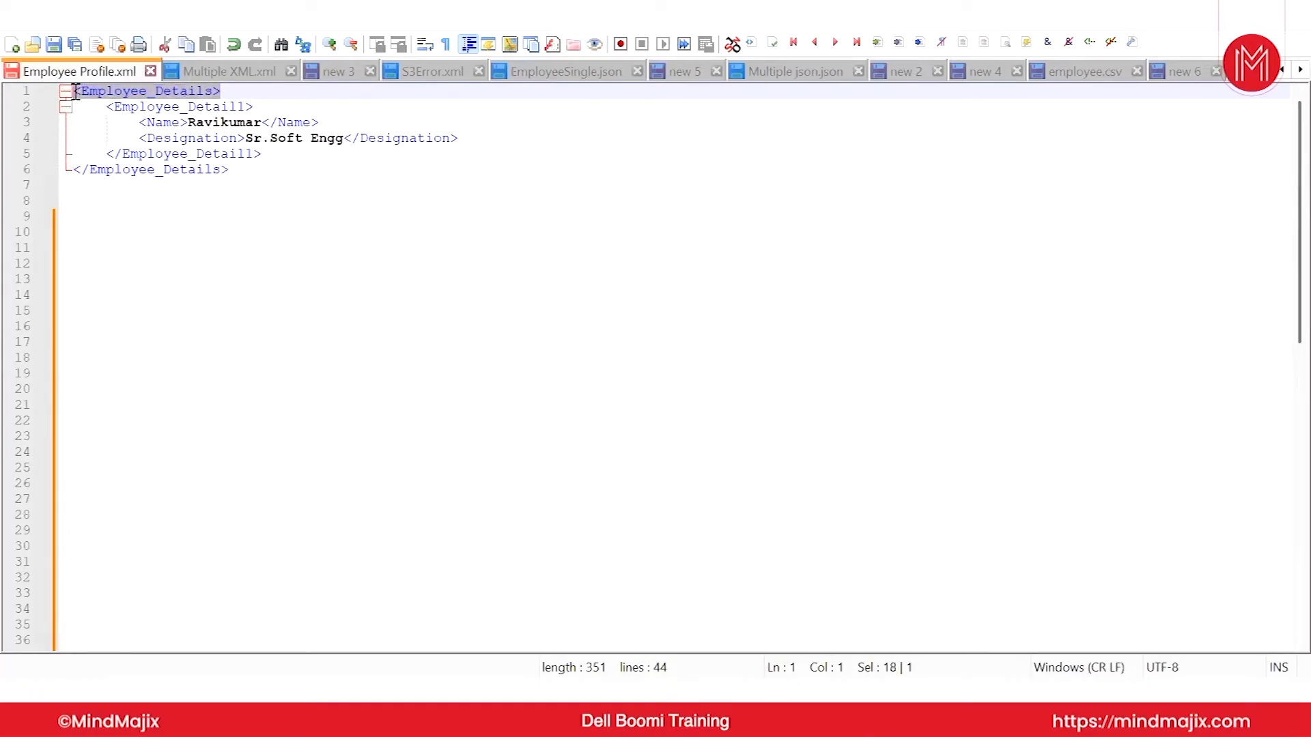
- Highlight the closing Employee_Details tag on line 6 to examine its slash
click(237, 172)
drag(238, 172, 85, 172)
click(90, 172)
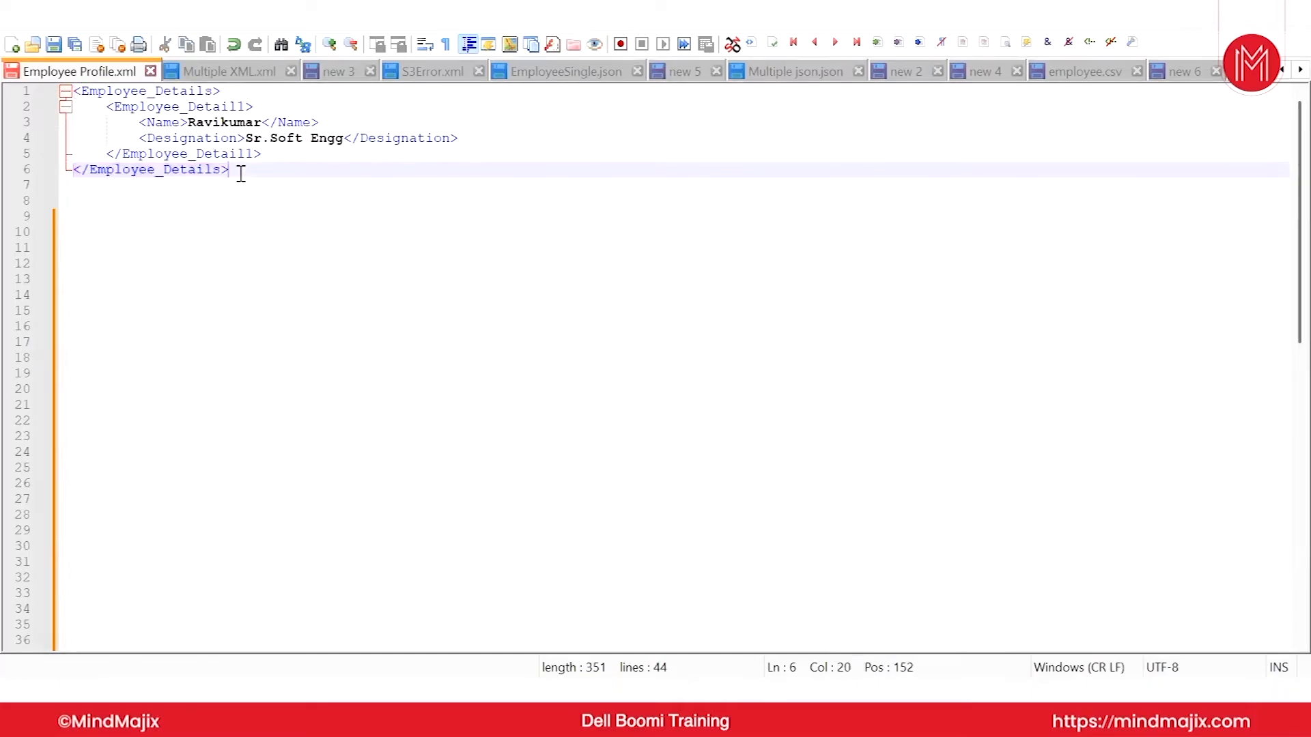
drag(240, 169, 70, 174)
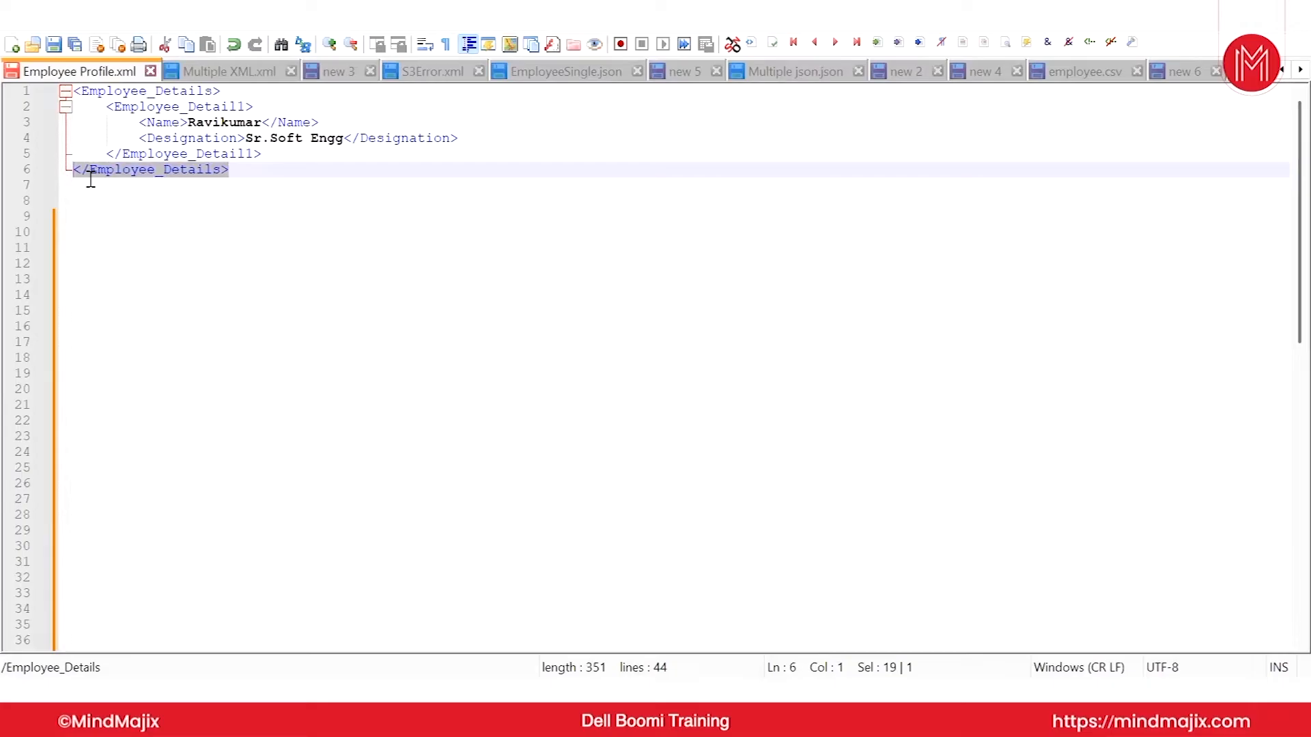
- Compare the opening Employee_Details tag on line 1 with its matching closing tag on line 6
drag(221, 90, 73, 92)
drag(233, 169, 66, 169)
click(164, 91)
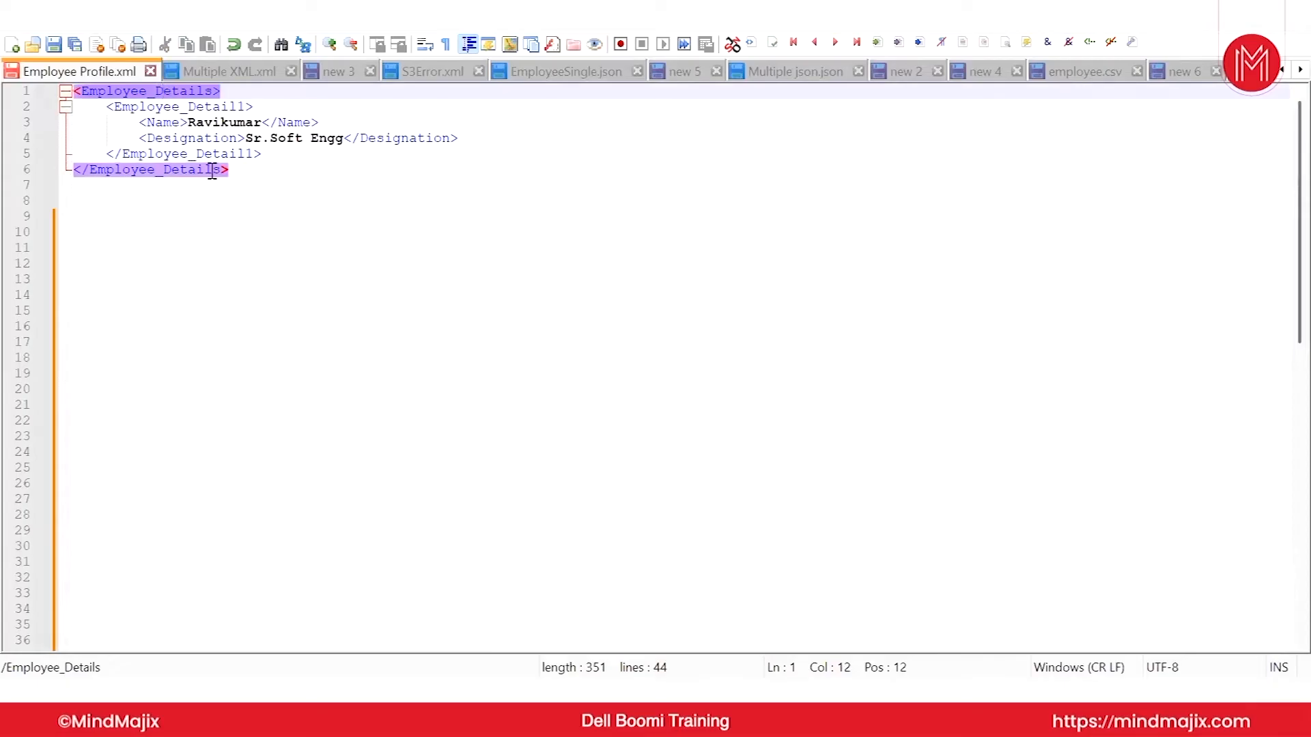
click(237, 170)
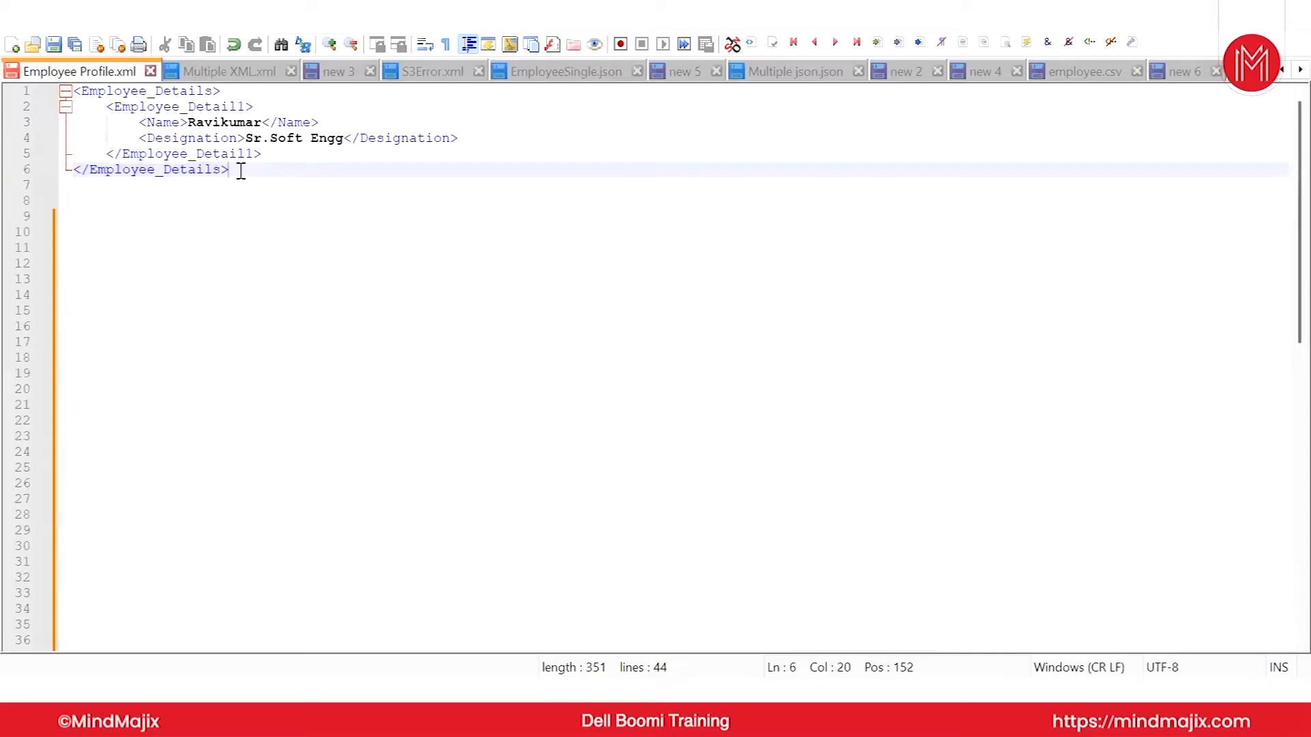
drag(237, 170, 62, 170)
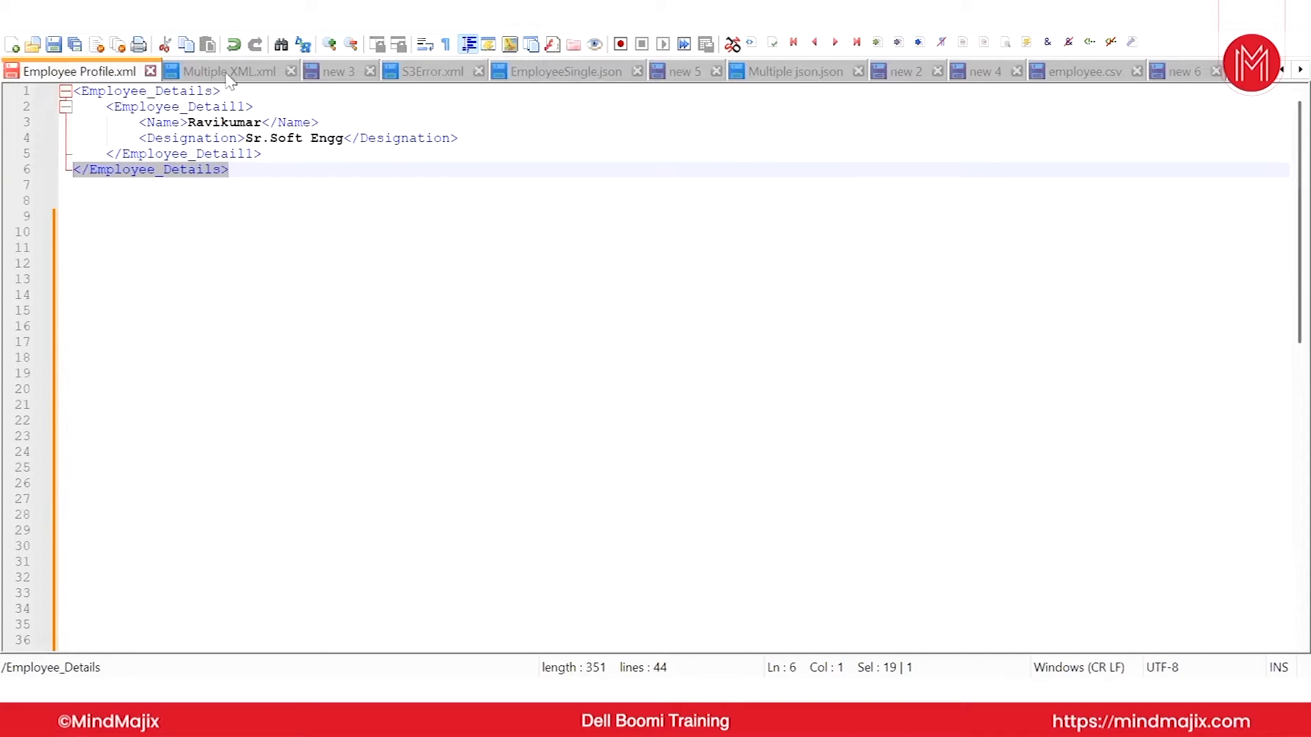
- Highlight the opening Employee_Detail1 tag, and the ends of the Name and Designation elements nested in it
drag(244, 89, 107, 107)
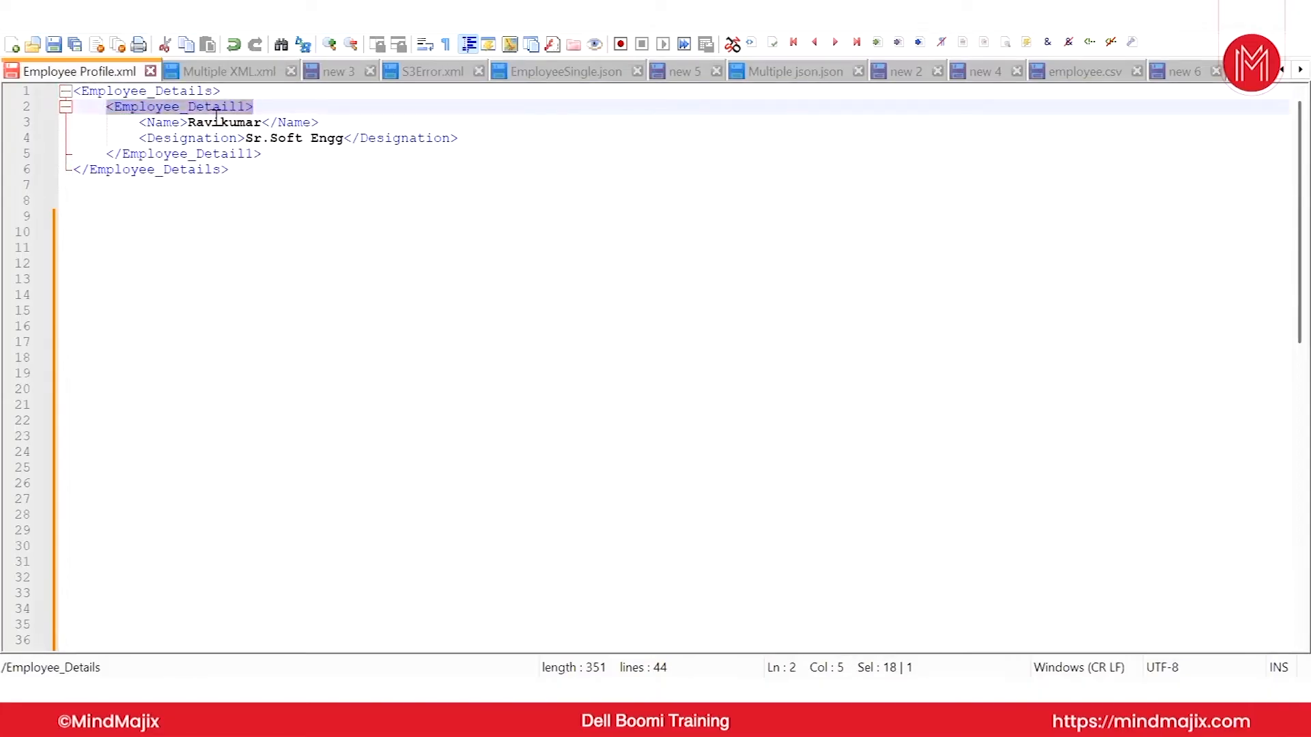
drag(319, 123, 237, 124)
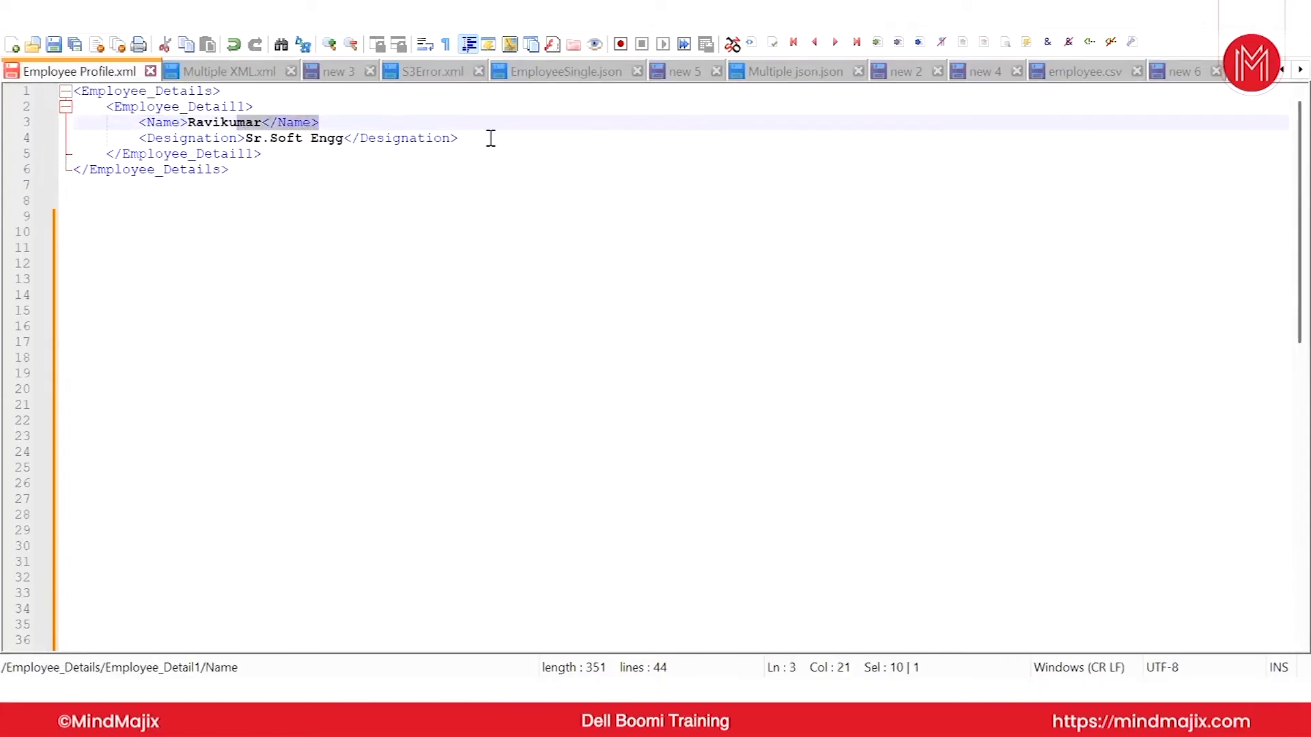
drag(469, 138, 279, 137)
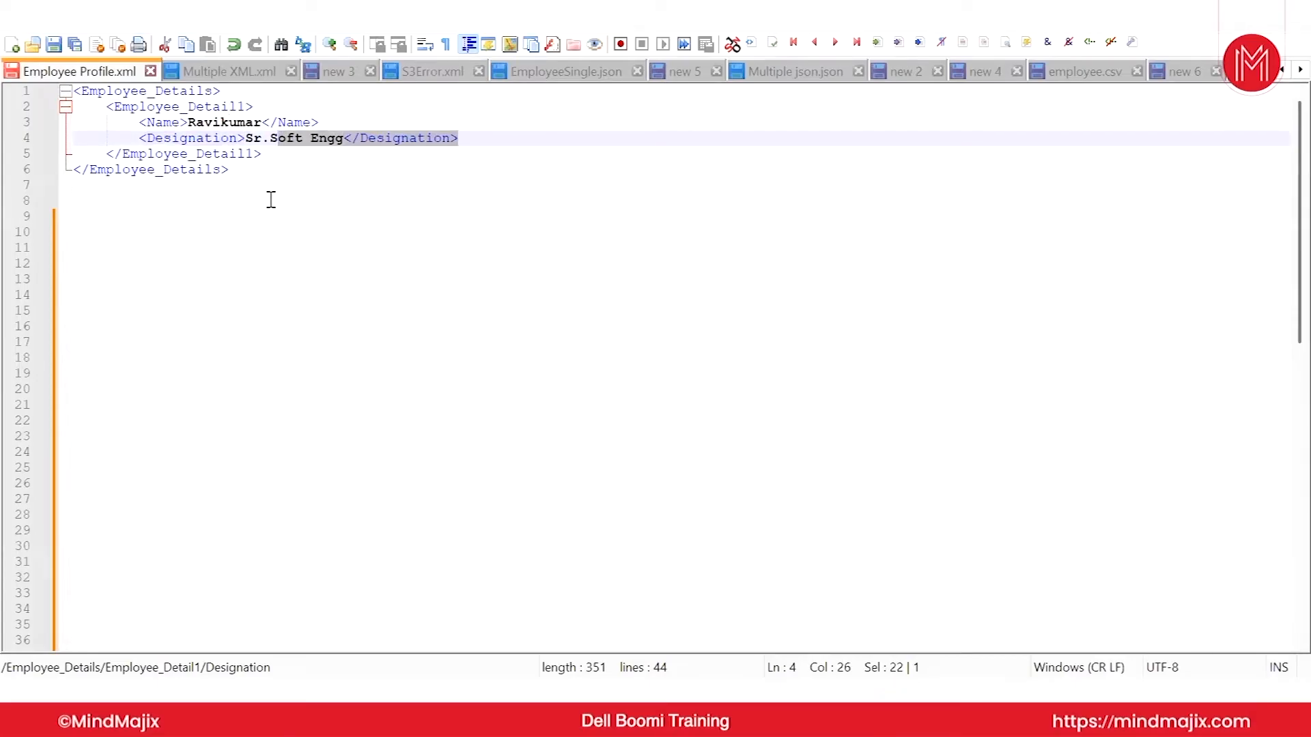
- Annotate the opening Employee_Details tag on line 1 with "---> Root tag/ Grand parent"
click(262, 91)
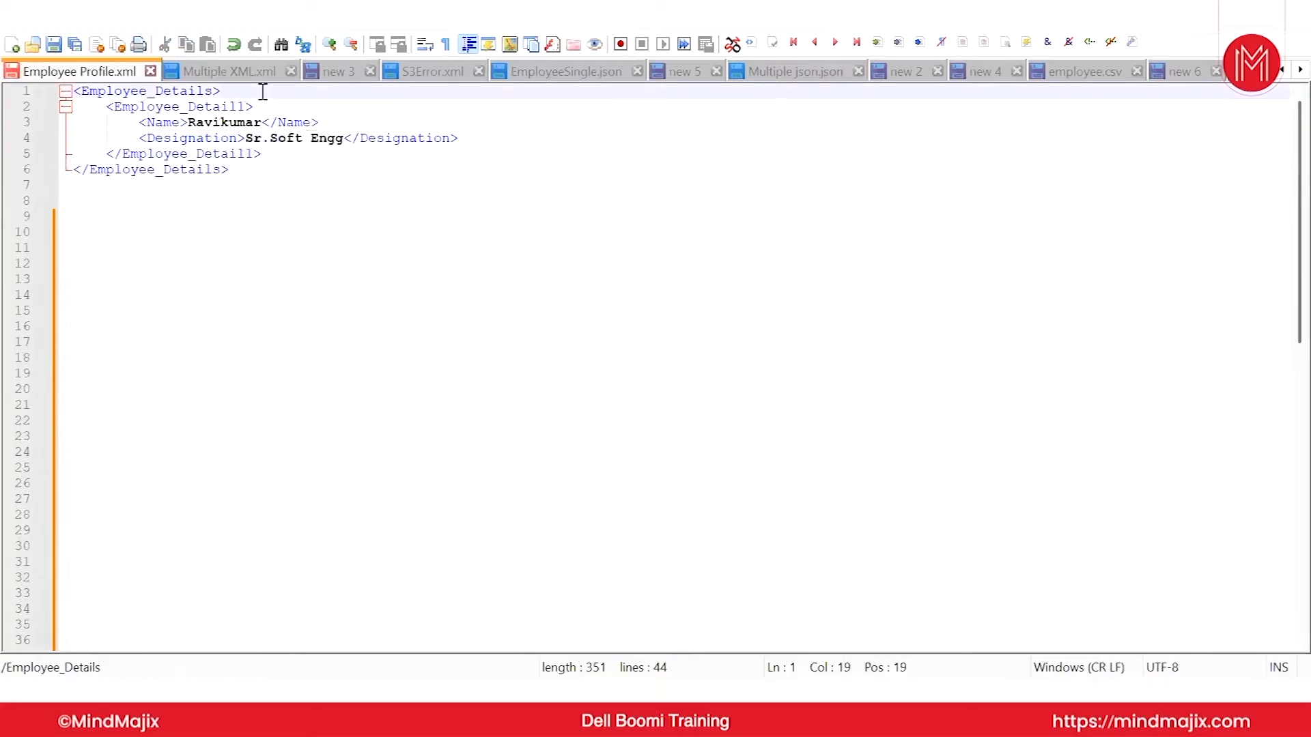
text(---> Root tag)
click(284, 108)
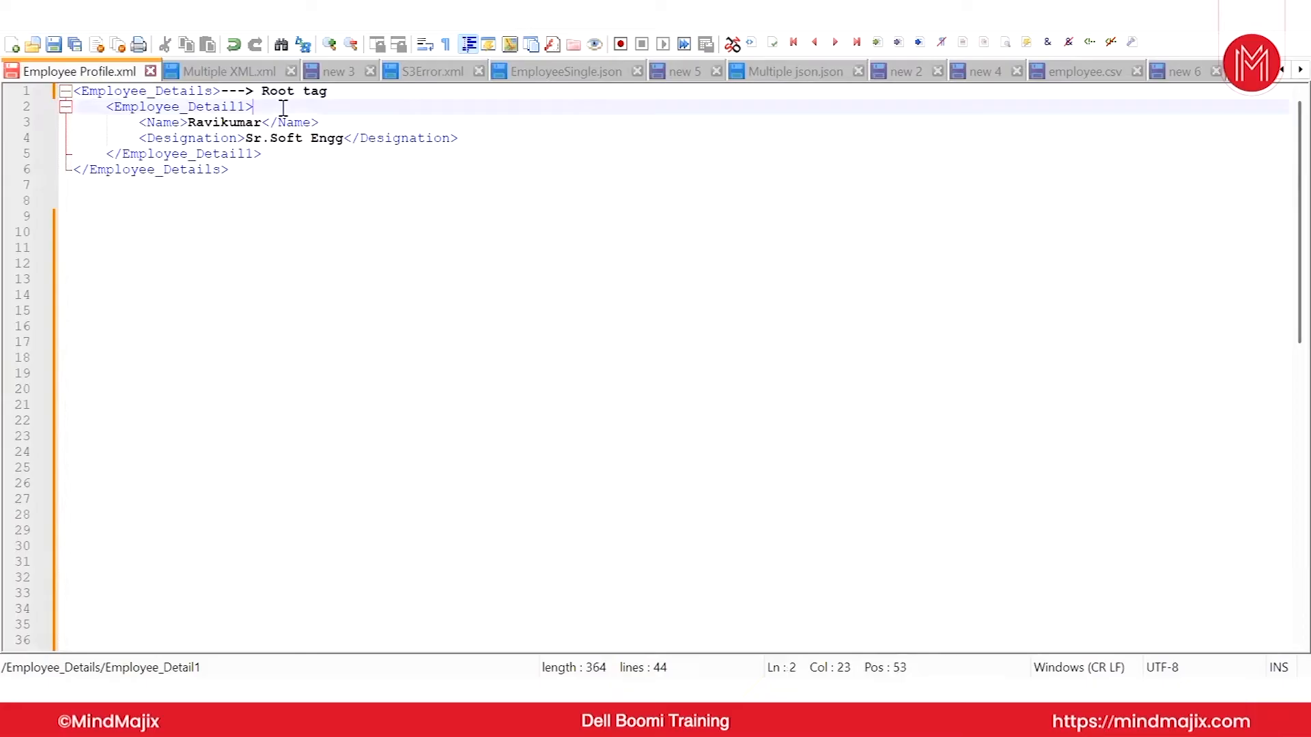
click(351, 91)
text(/)
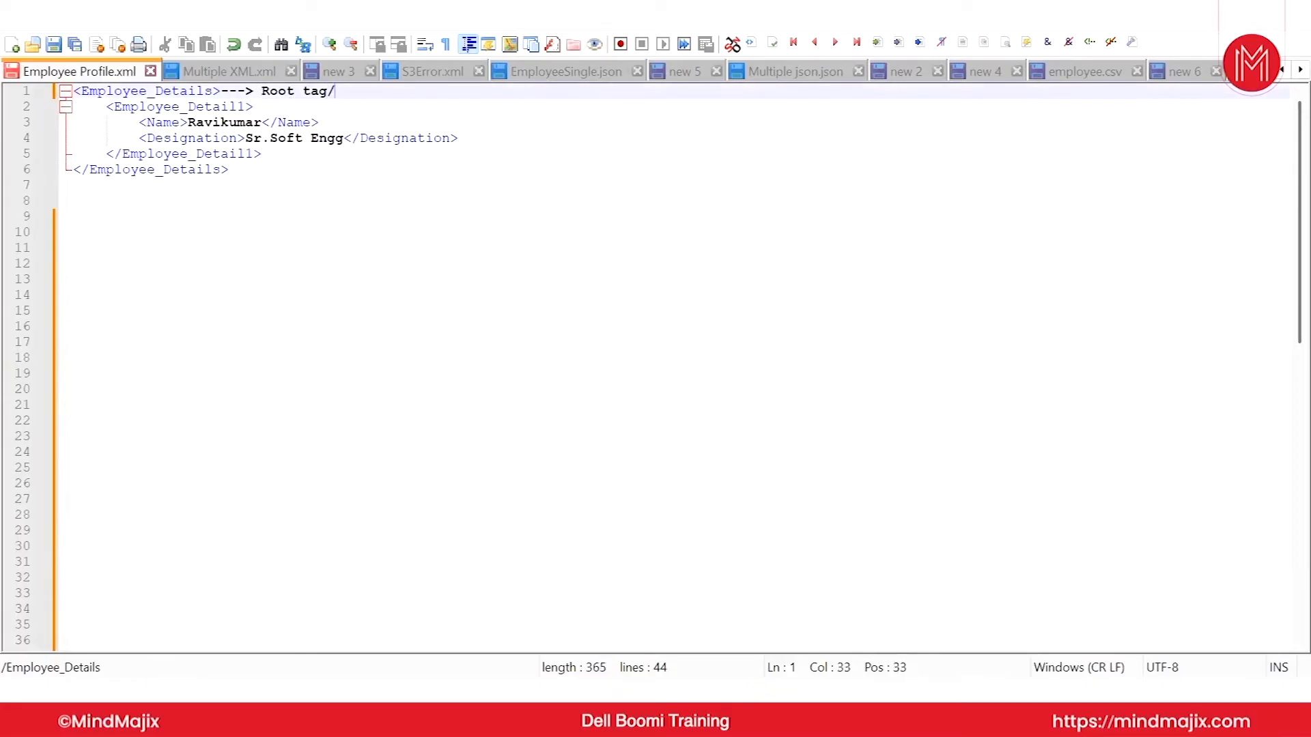
text( Grand parents)
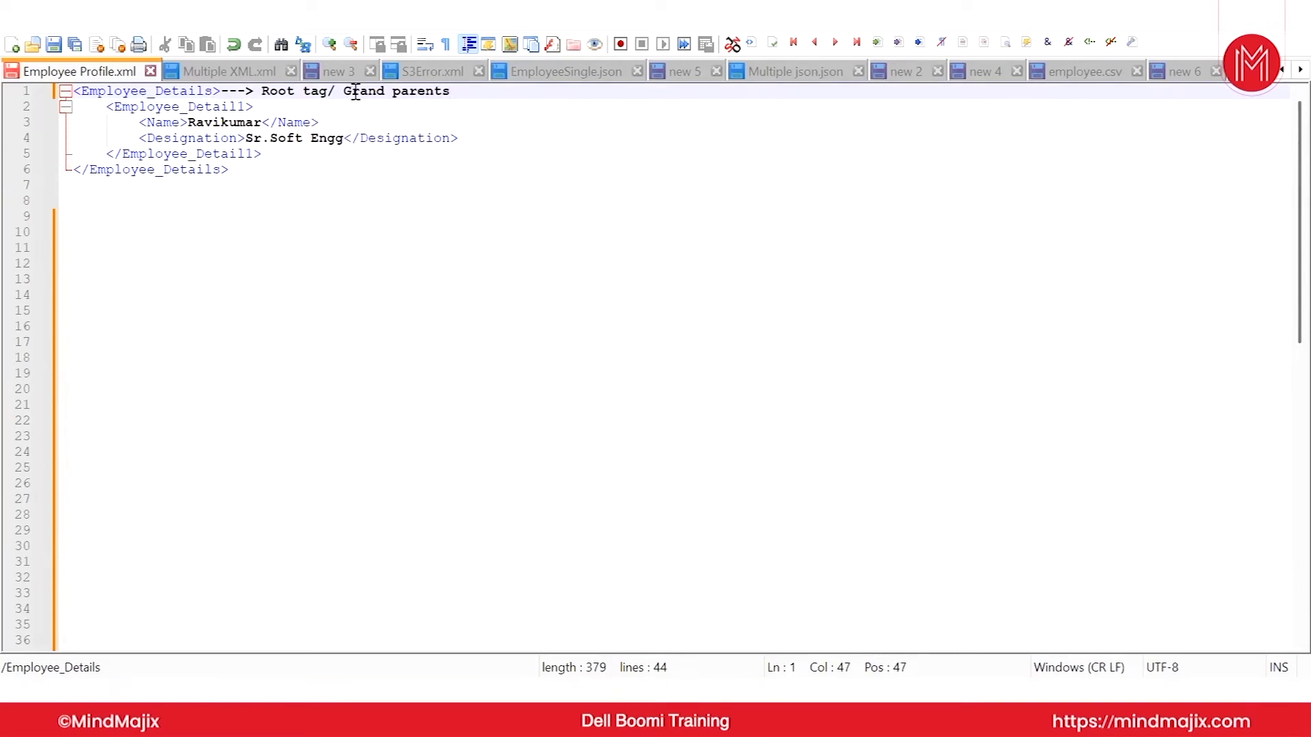
key(BackSpace)
- Annotate the opening Employee_Detail1 tag on line 2 with "---> Sub root/ Parent tag"
click(285, 104)
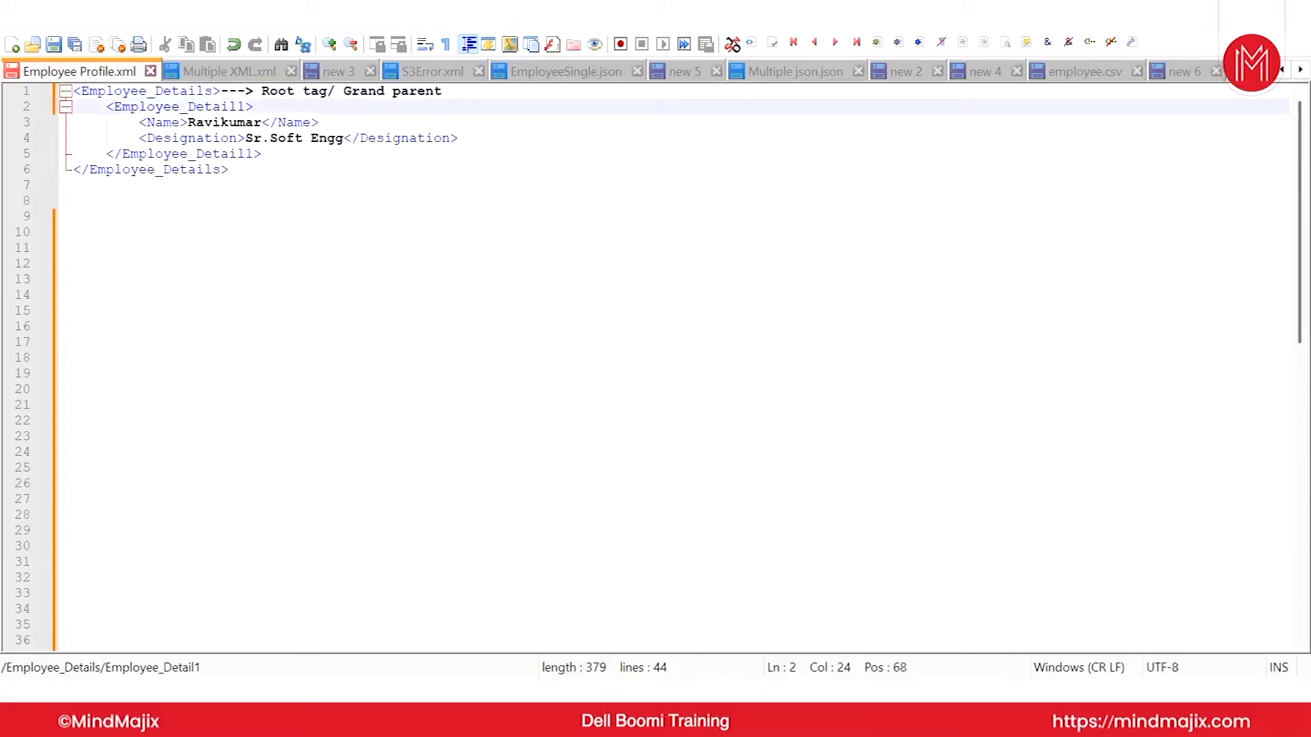
text(---> Sub roo)
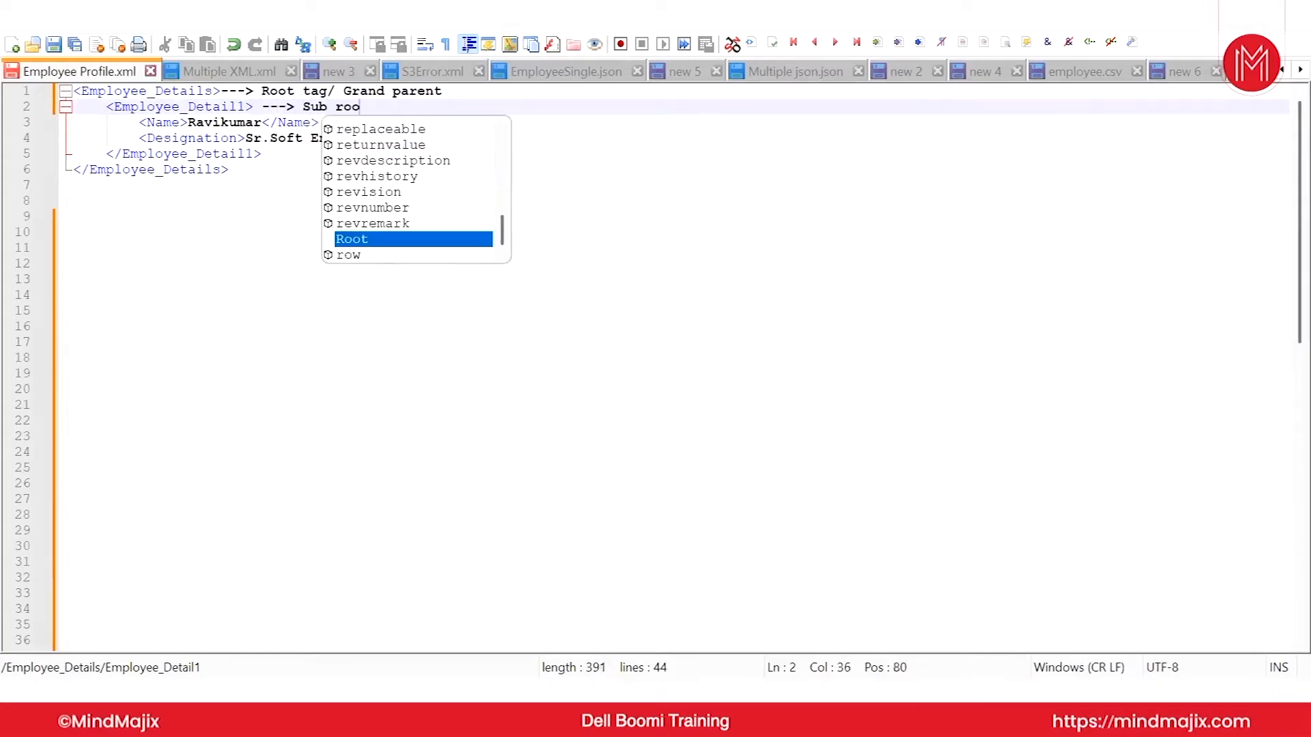
text(t/ )
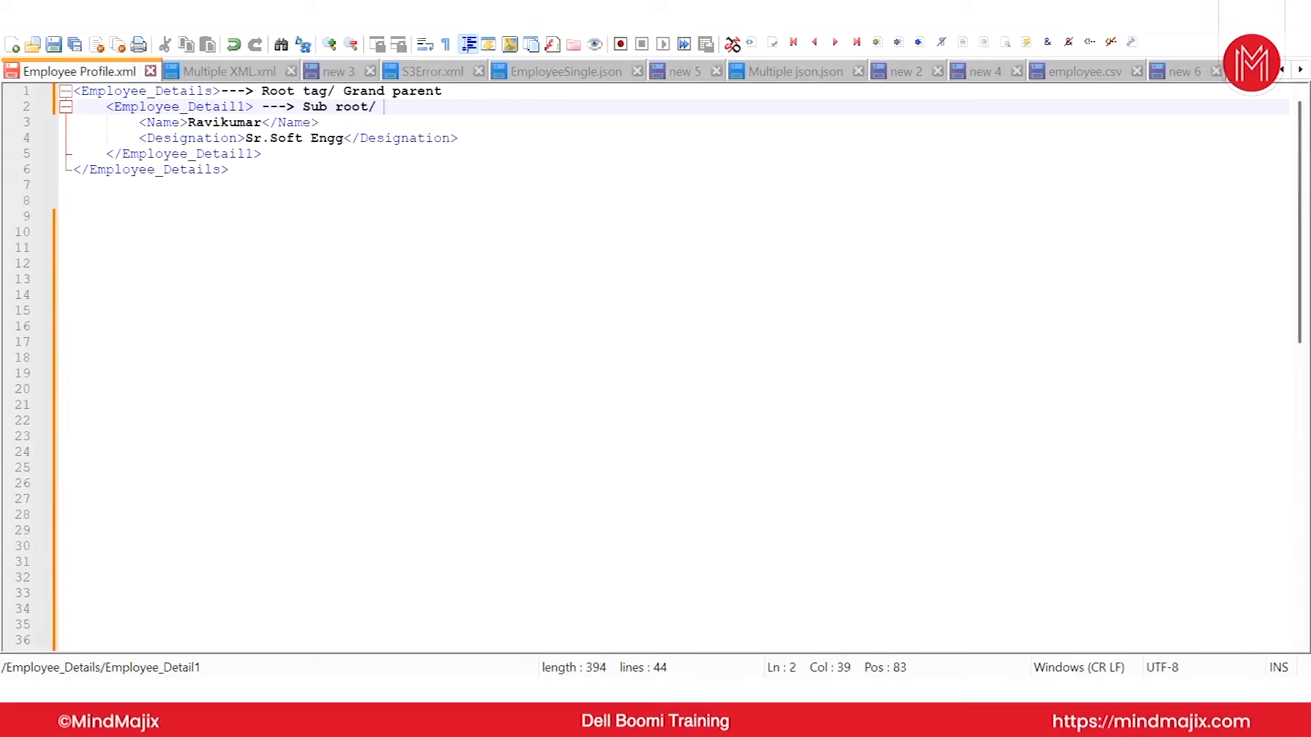
text(Parent tag)
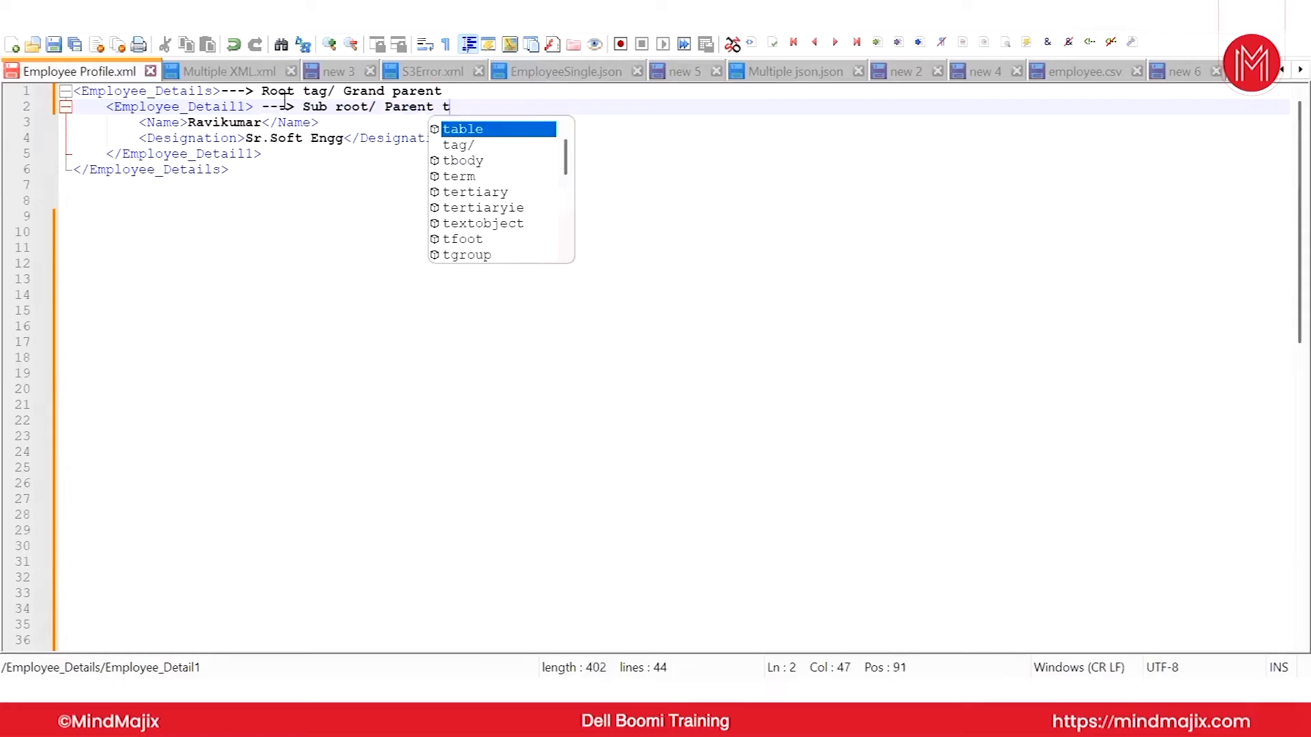
click(457, 99)
- Reword the line 1 note to "Root / Grand parent tag" and capitalise "Root" in the line 2 note
double_click(321, 91)
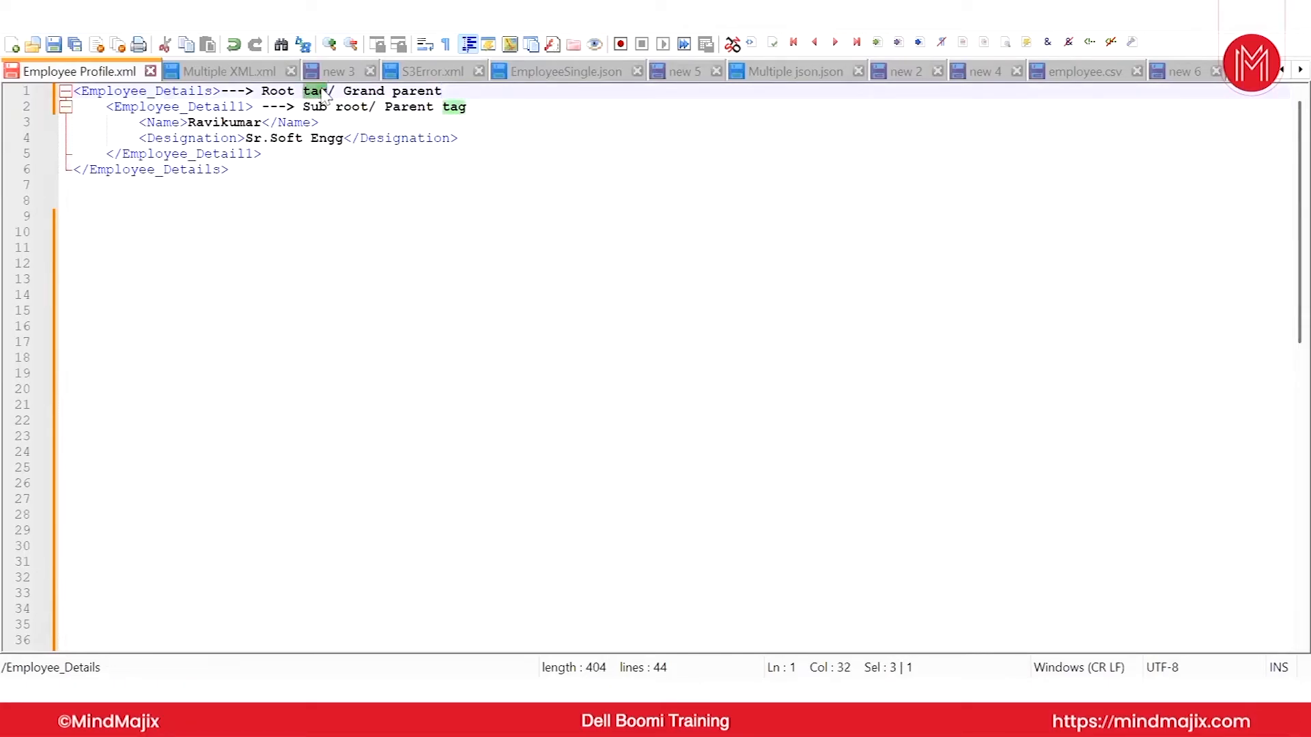
key(BackSpace)
click(456, 94)
text(tag)
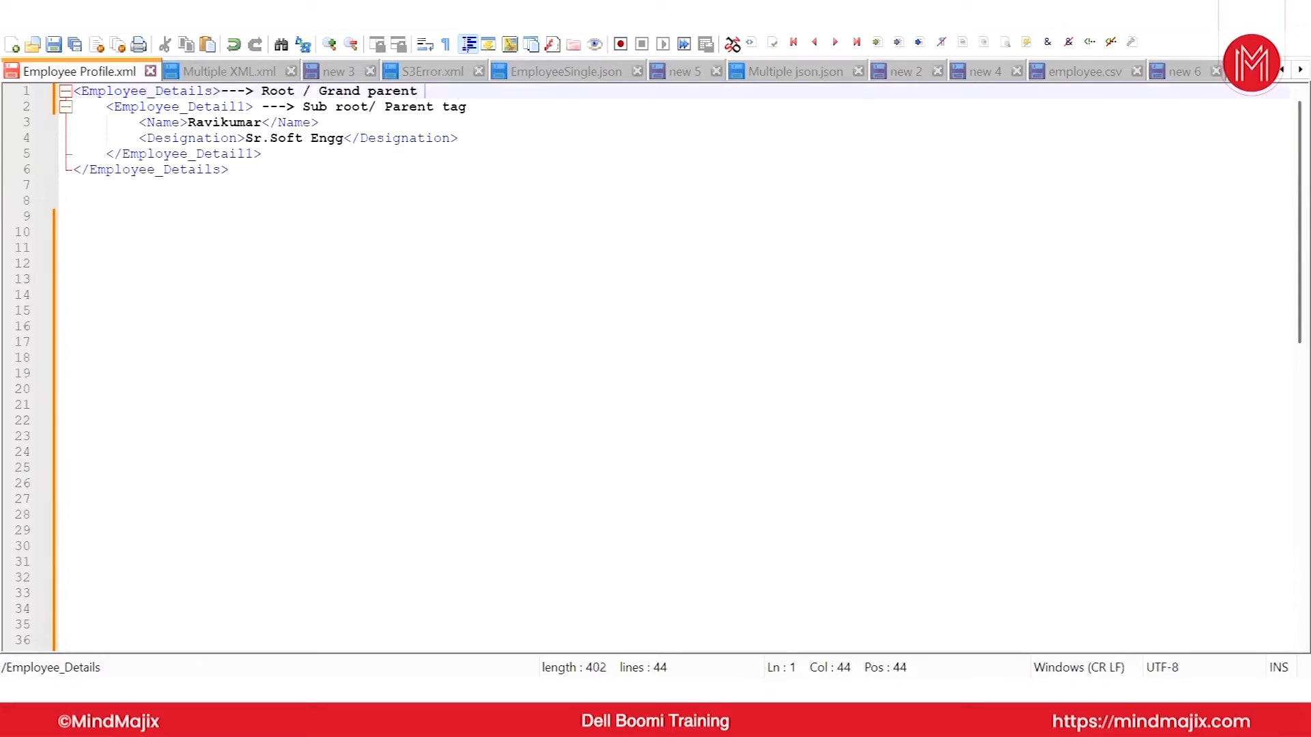
click(345, 107)
key(BackSpace)
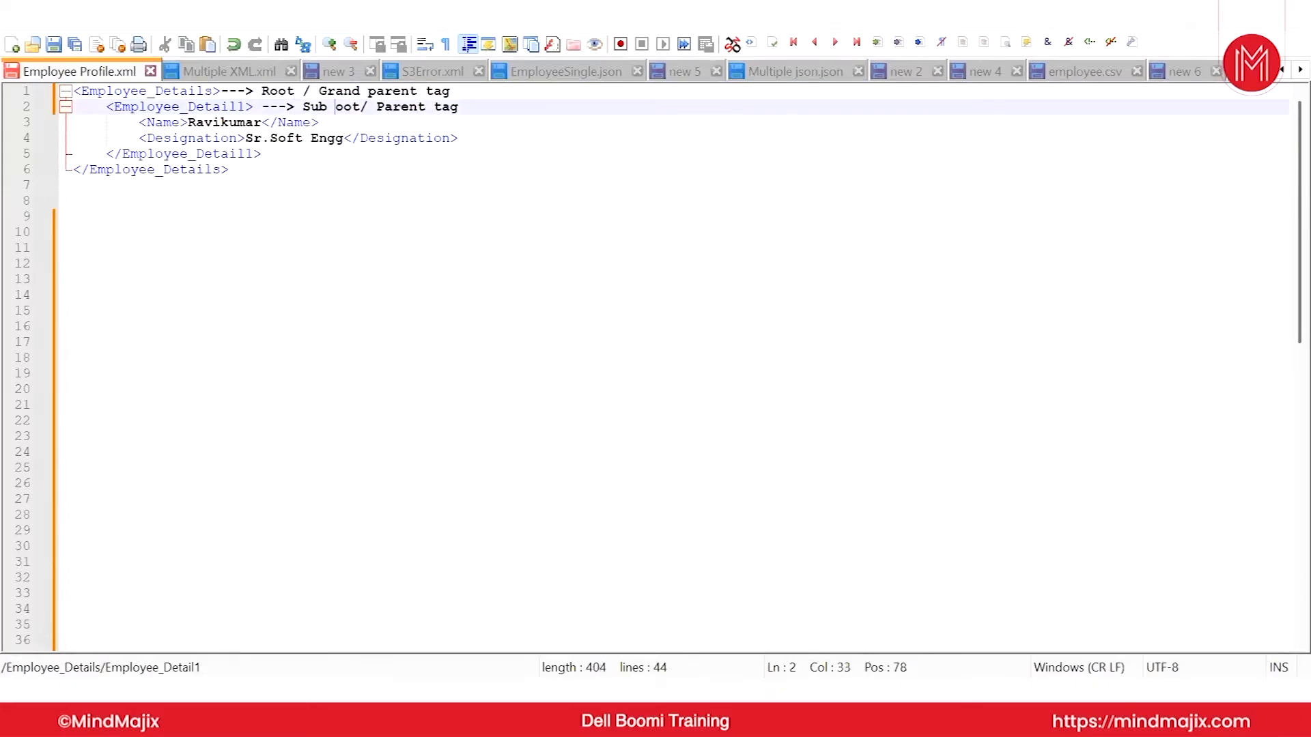
text(R)
click(293, 276)
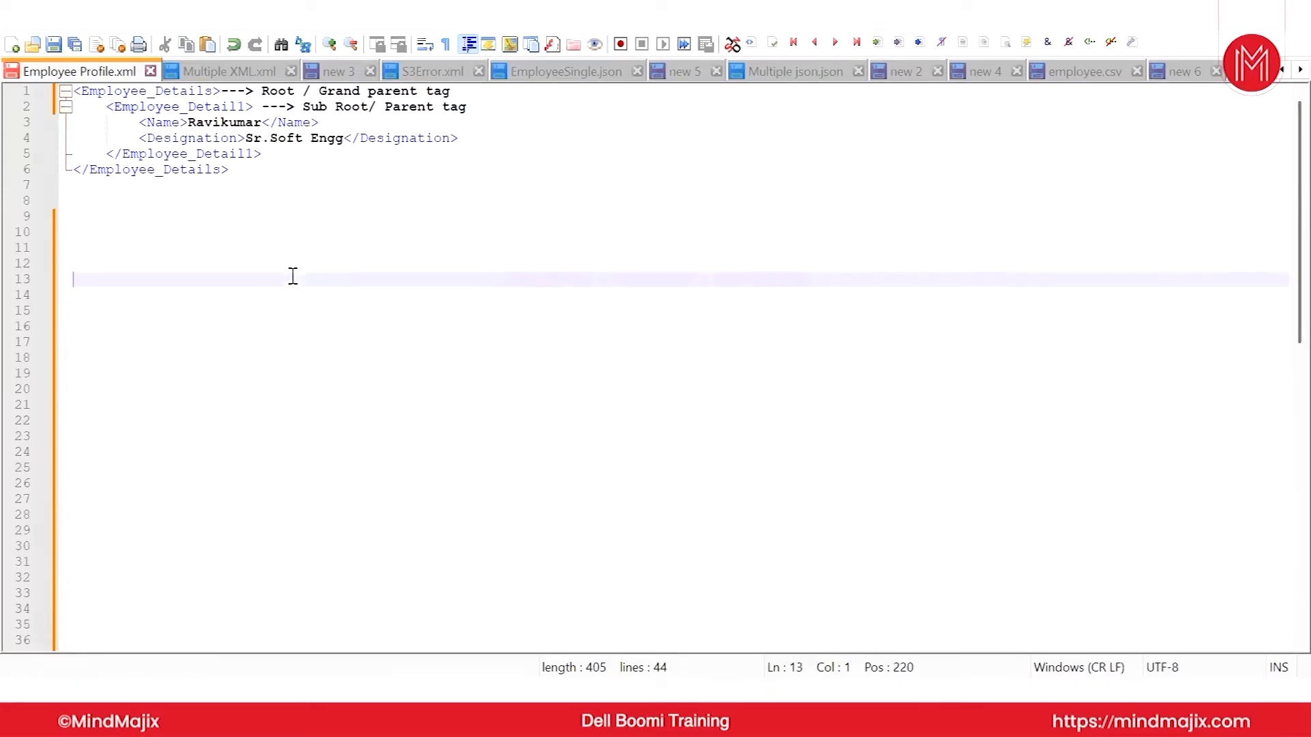
- Annotate the Name element on line 3 with "--> Child tag"
click(346, 122)
text(-)
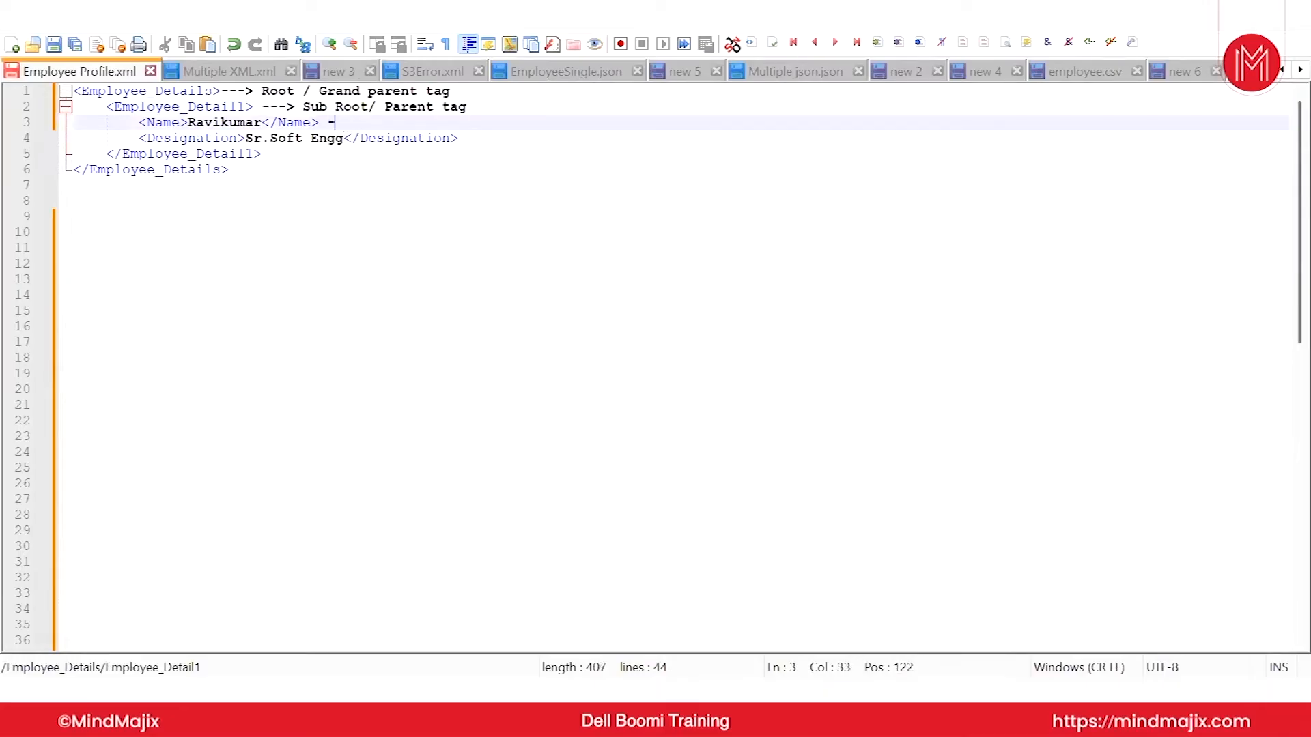
text(-> Child/Gr)
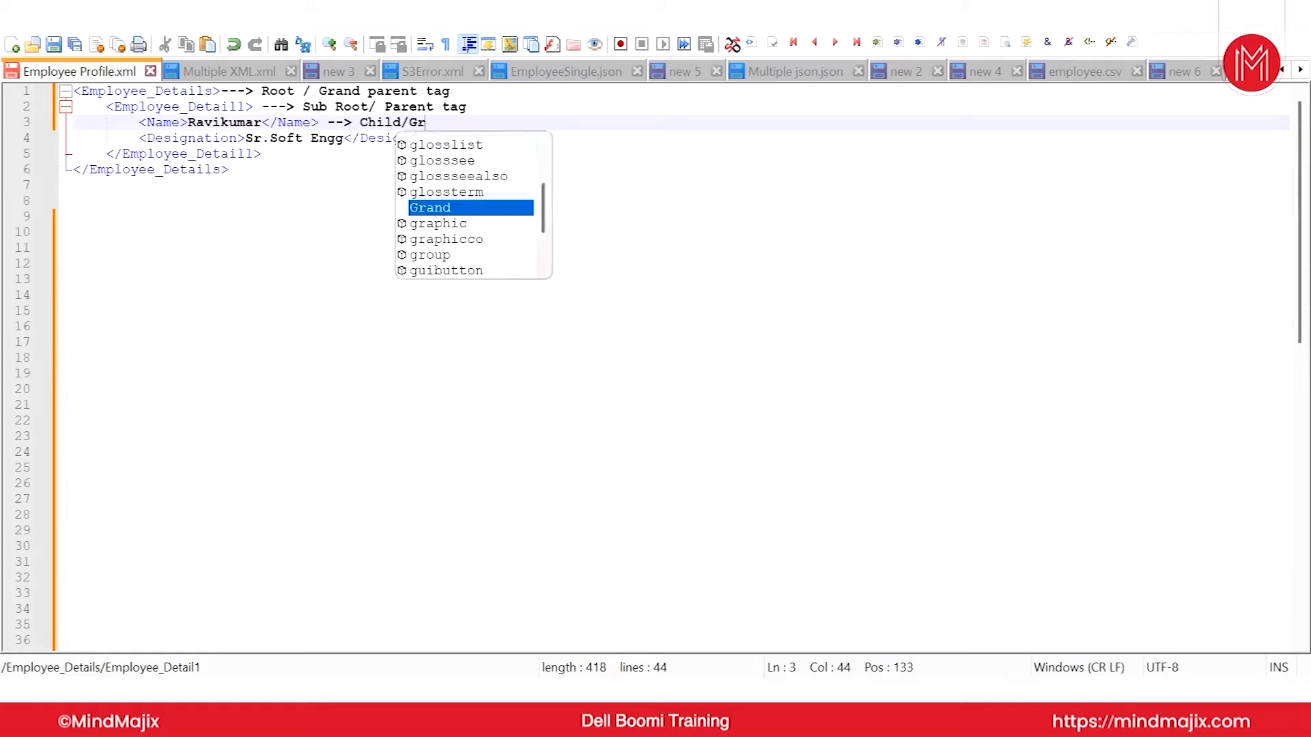
text(andchild)
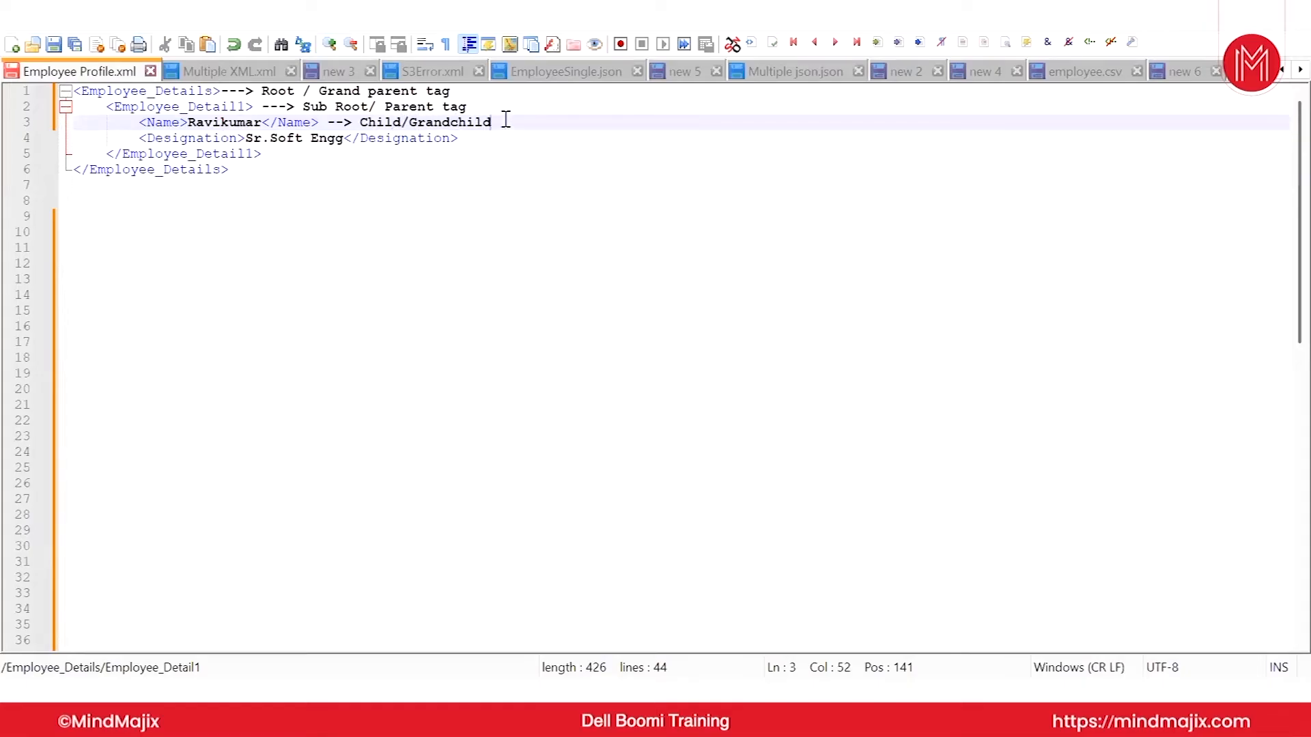
drag(503, 123, 402, 123)
text(tag)
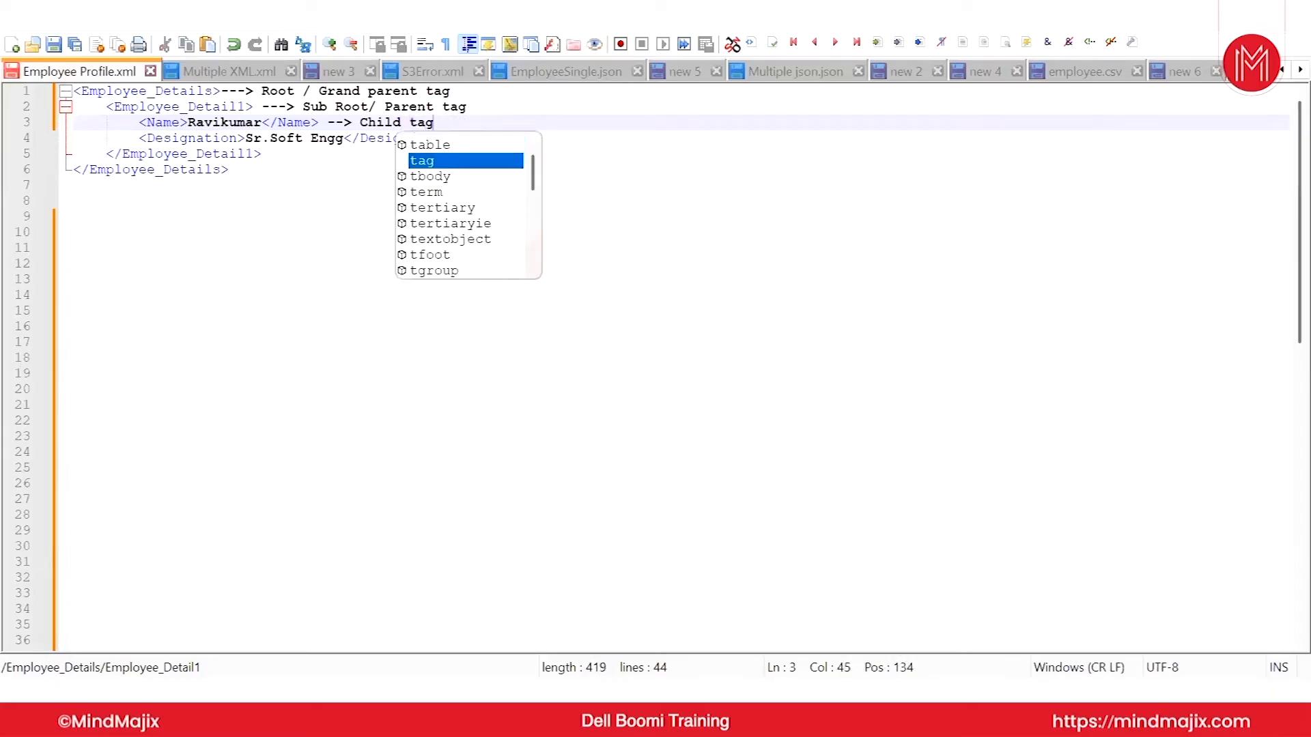
click(321, 264)
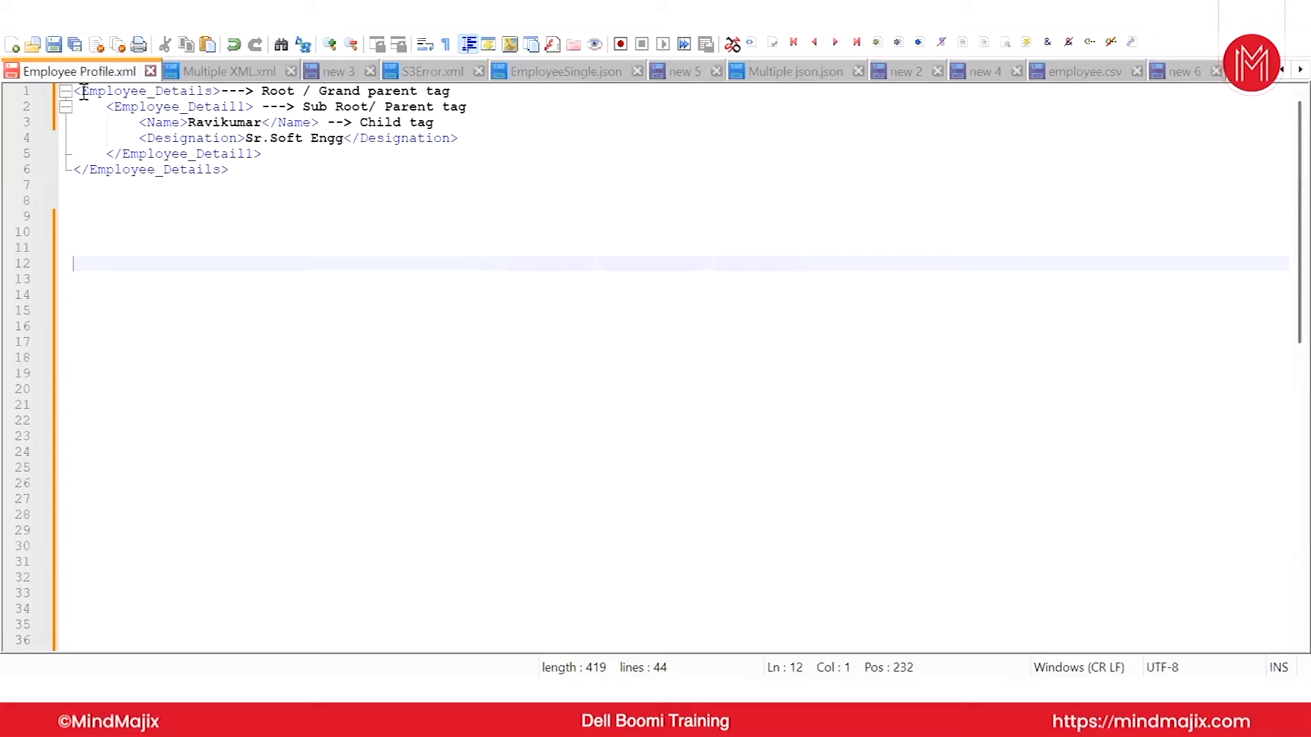
- Highlight the angle brackets of the opening Employee_Details tag and compare it with the closing tag on line 6
drag(80, 91, 75, 91)
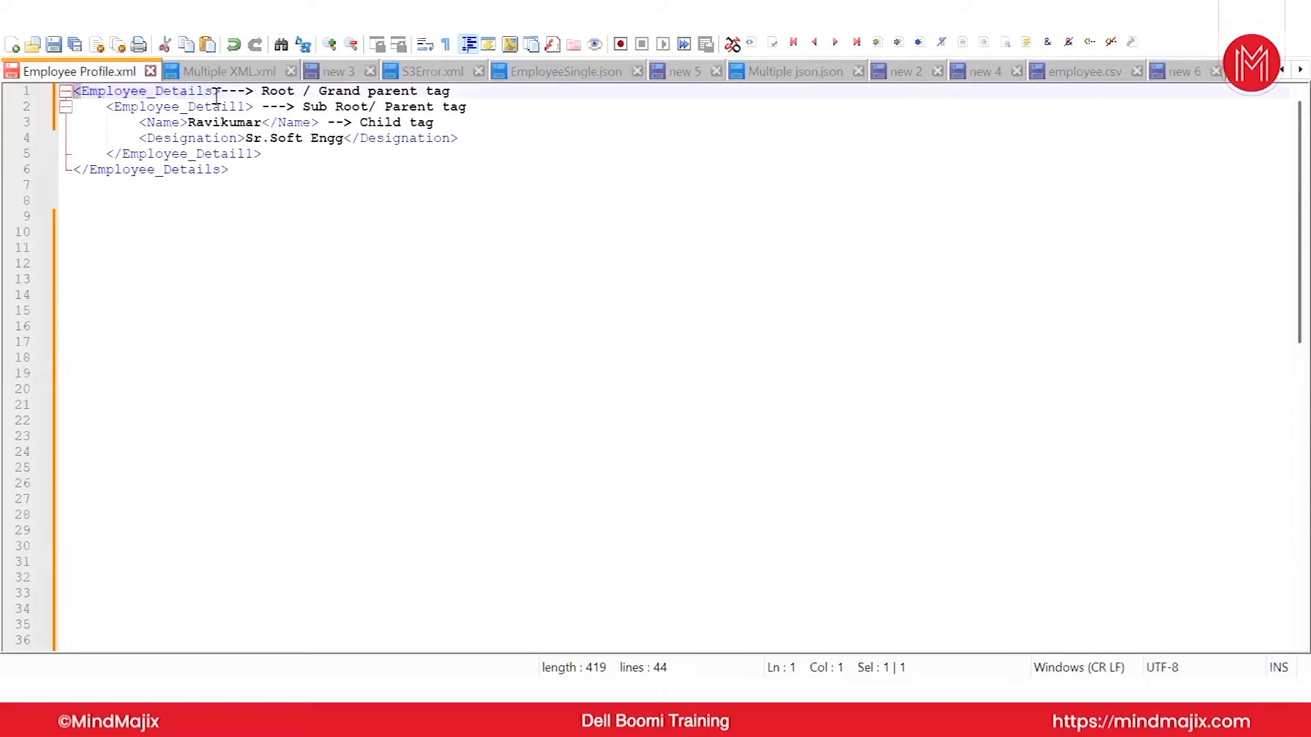
drag(221, 91, 216, 91)
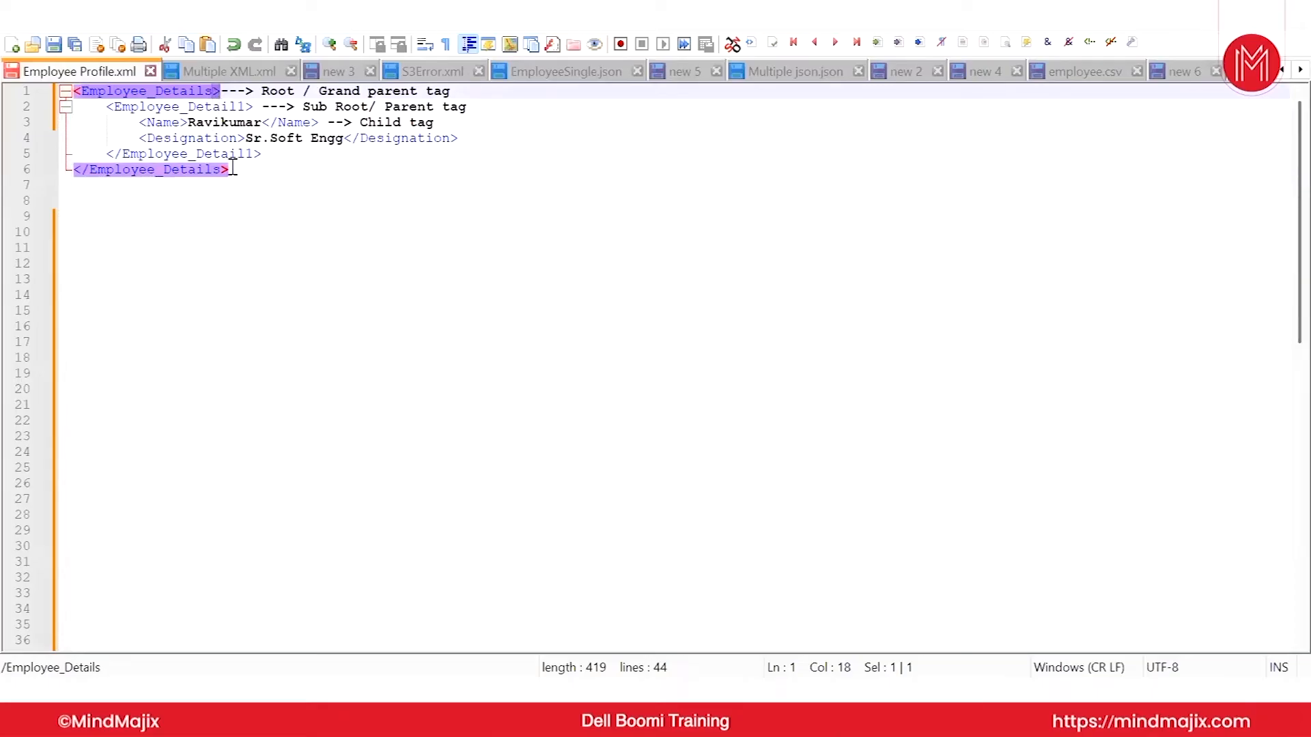
drag(253, 91, 68, 80)
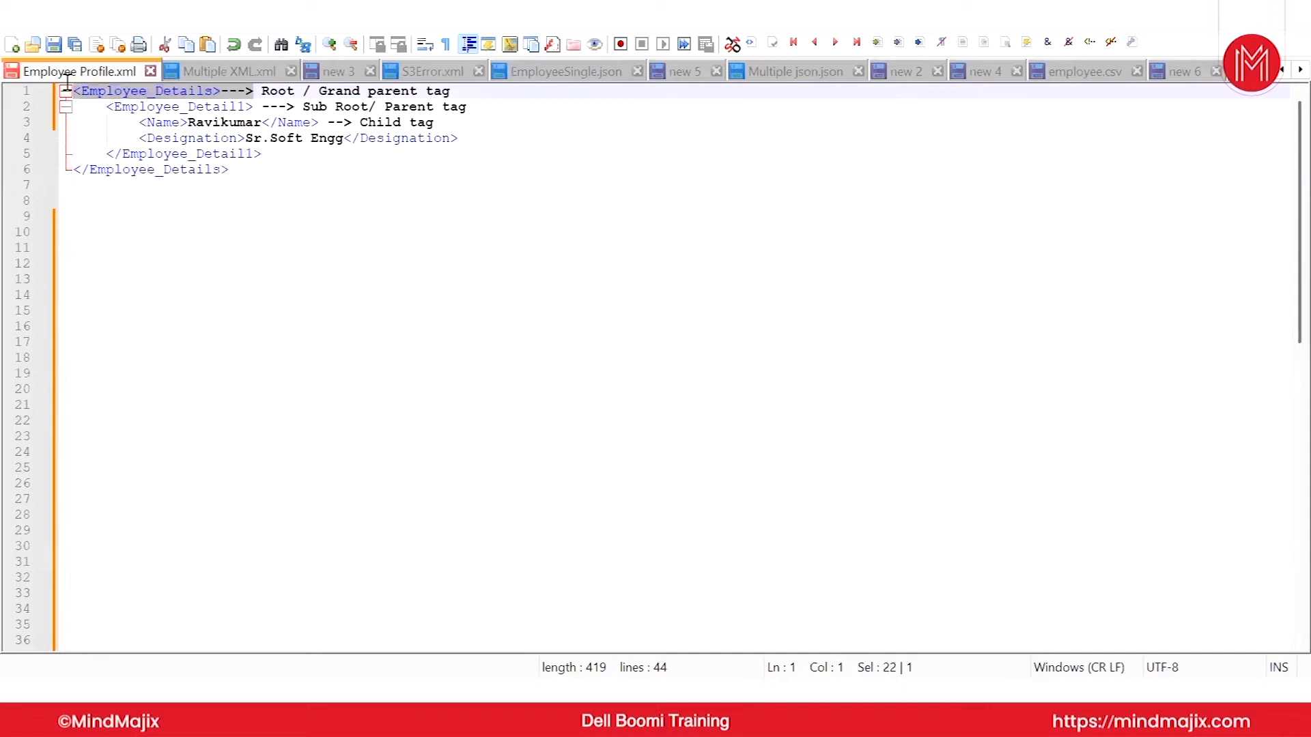
drag(241, 170, 71, 170)
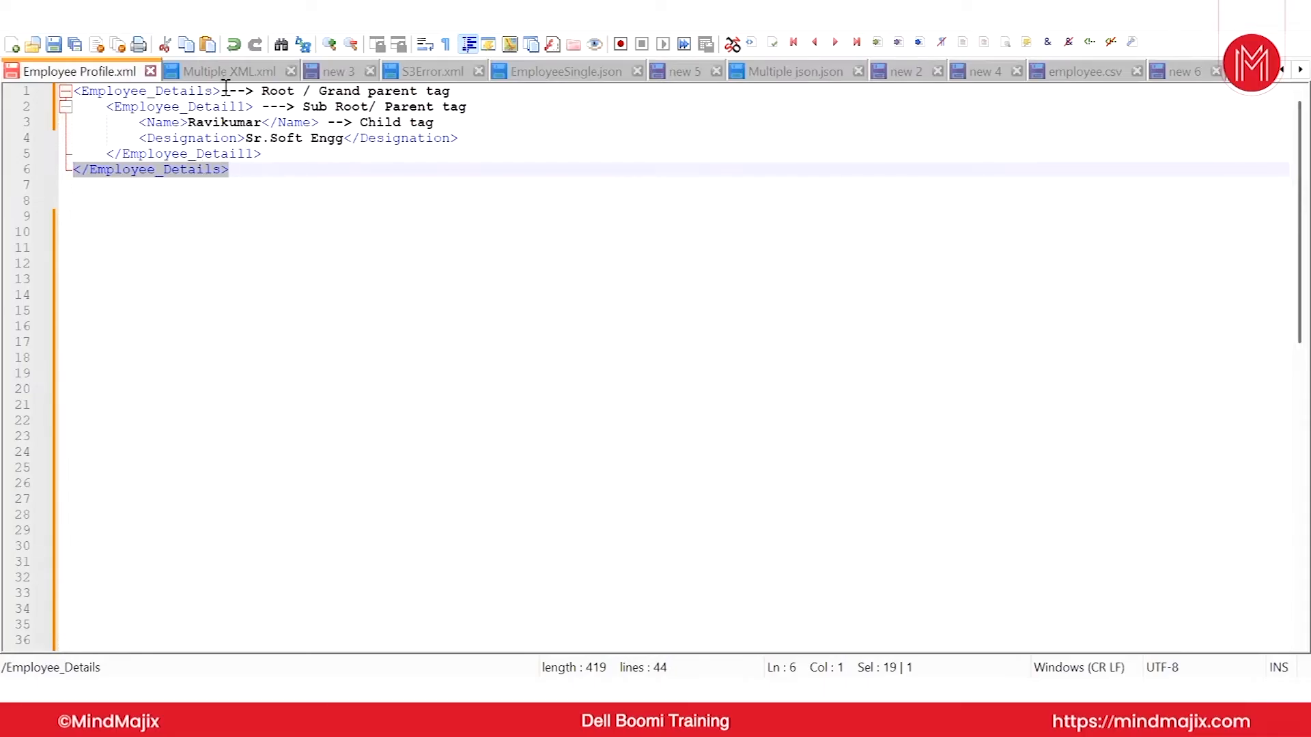
drag(220, 91, 77, 95)
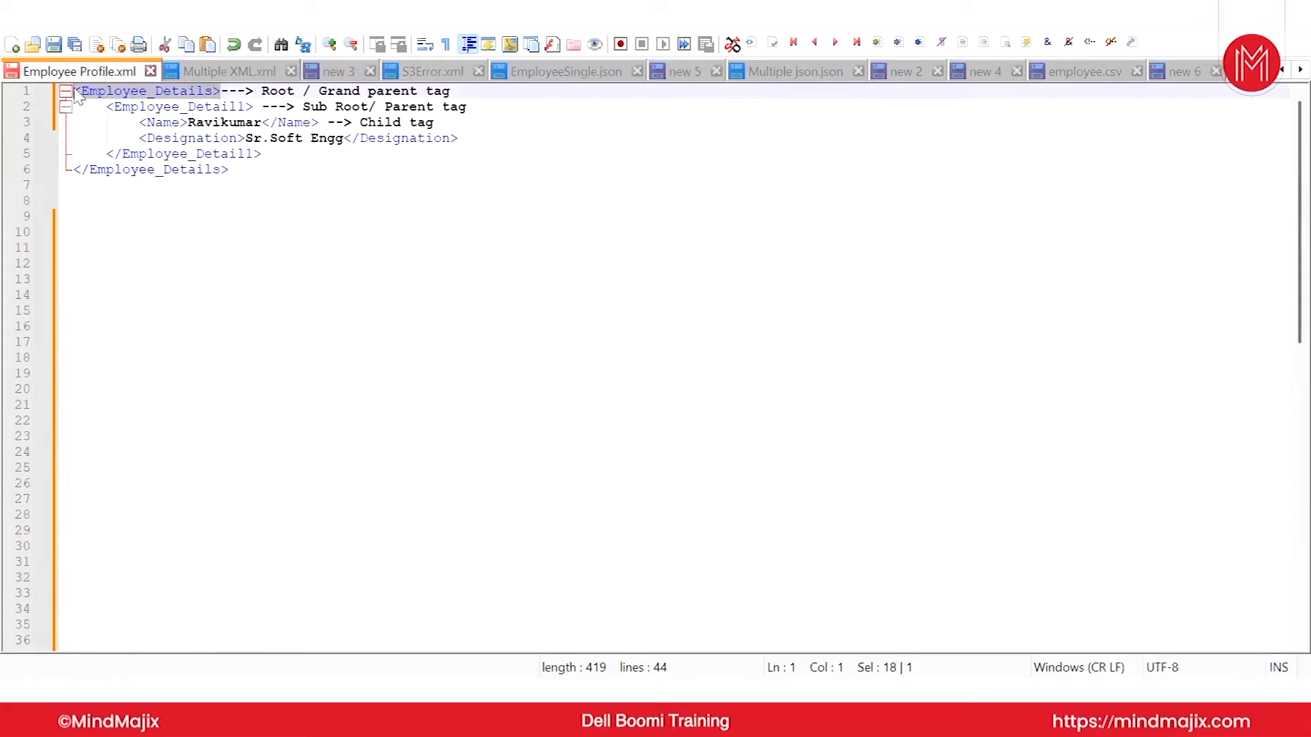
- Highlight the Name and Designation lines nested inside Employee_Detail1
drag(253, 107, 466, 138)
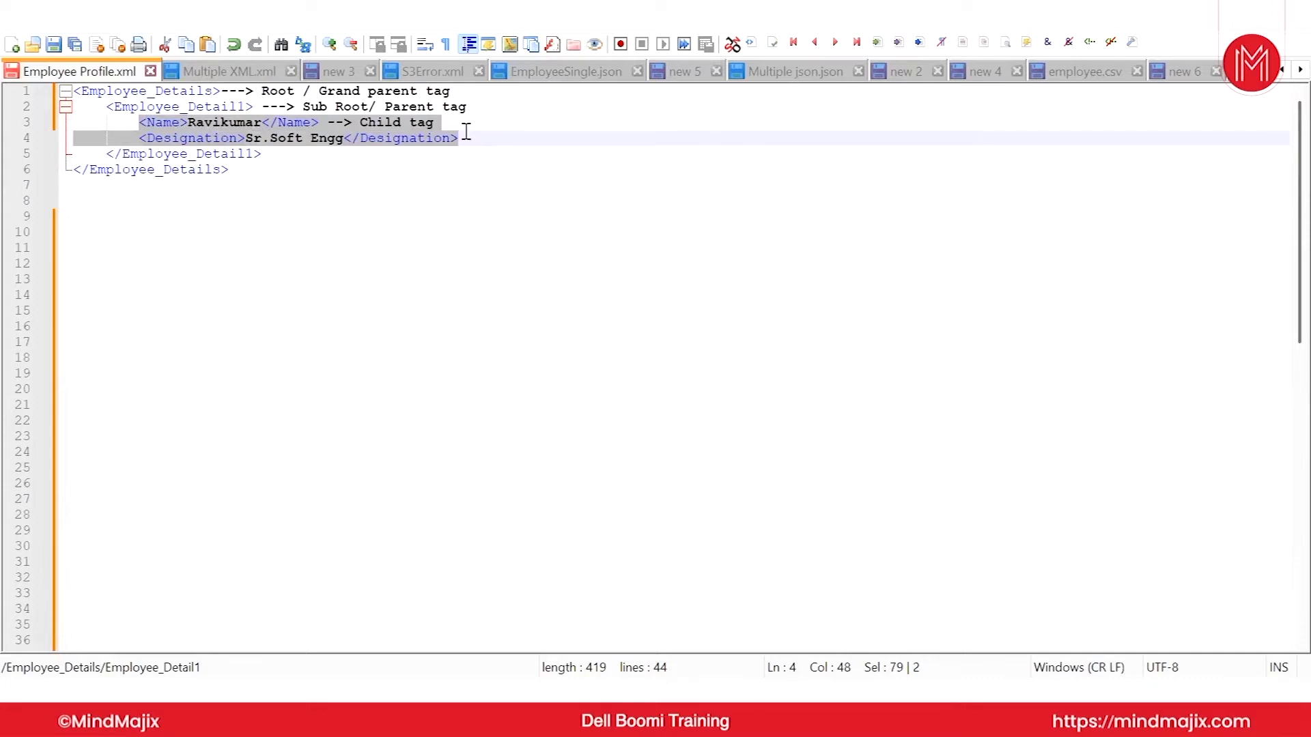
click(488, 135)
key(XF86AudioRaiseVolume)
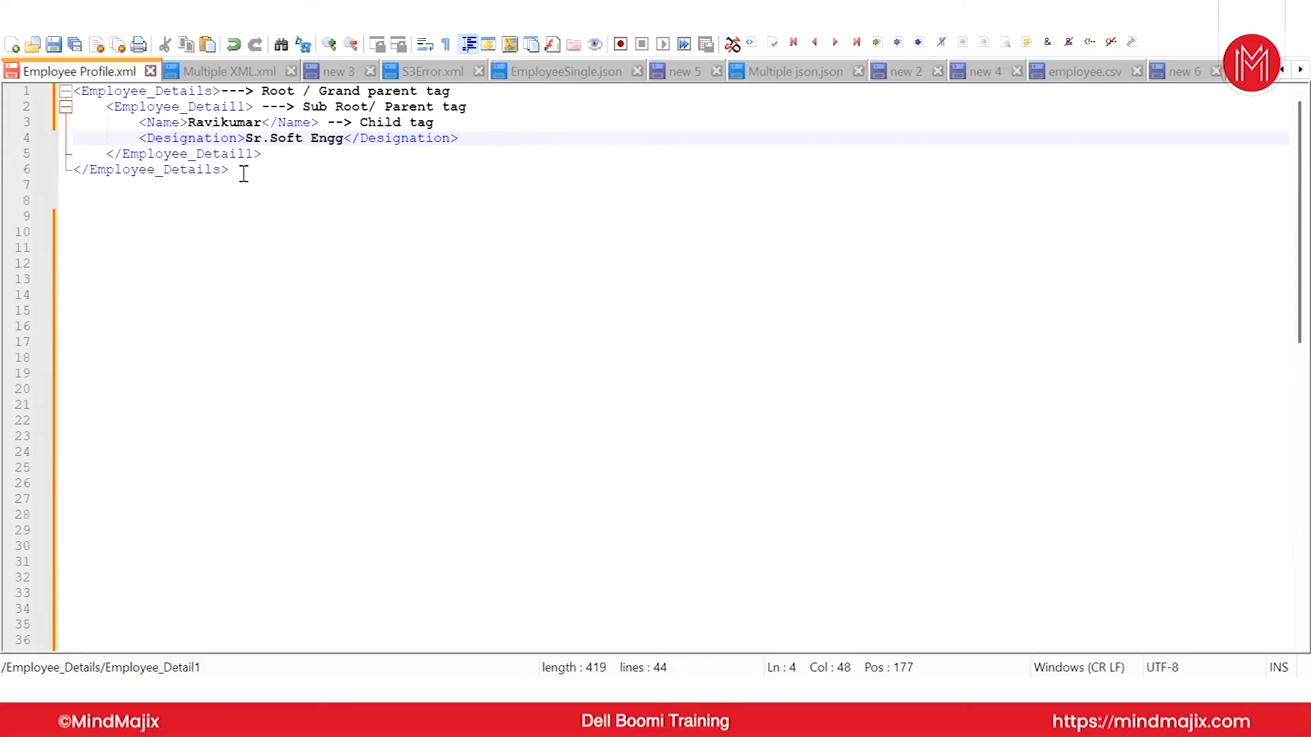
- Highlight the whole XML block on lines 1 to 6, and the "Child tag" note on line 3
drag(243, 173, 69, 80)
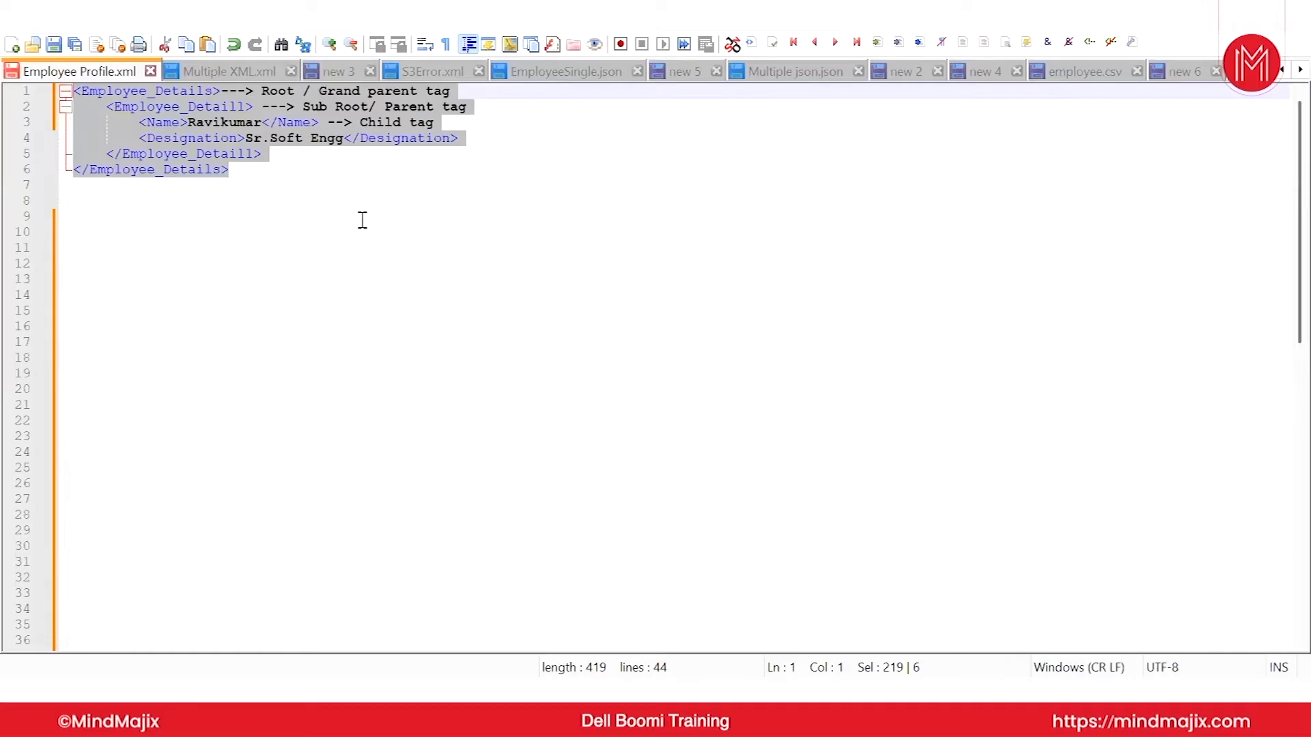
click(361, 196)
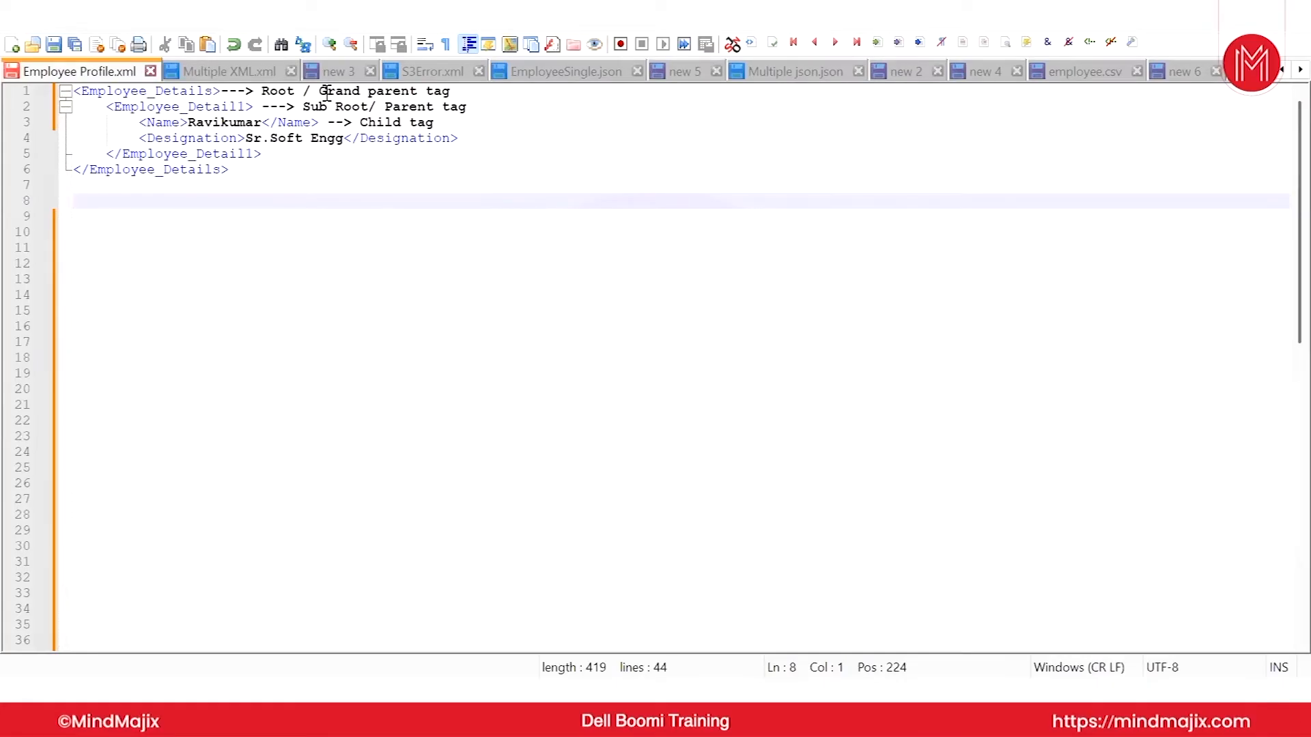
drag(320, 91, 359, 125)
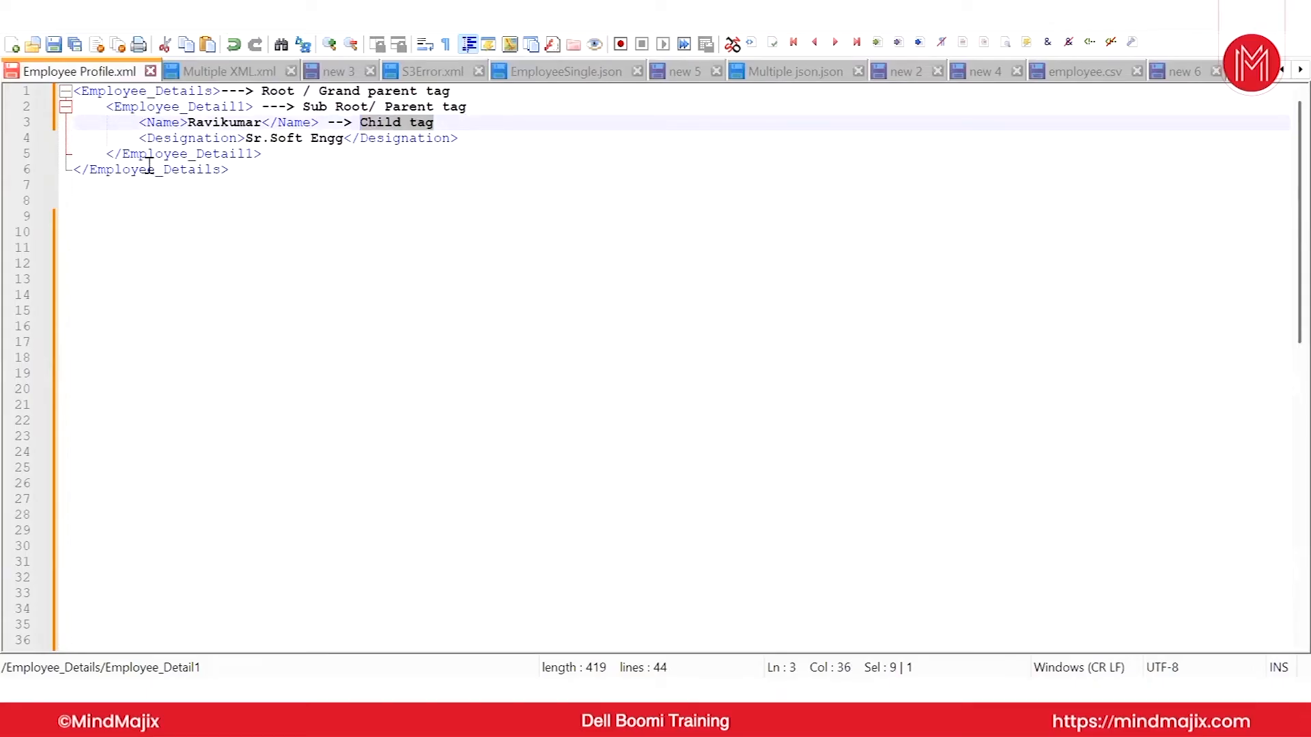
- Highlight the opening and closing tags of Employee_Detail1 and Employee_Details to compare each matching pair
click(108, 155)
drag(120, 156, 247, 155)
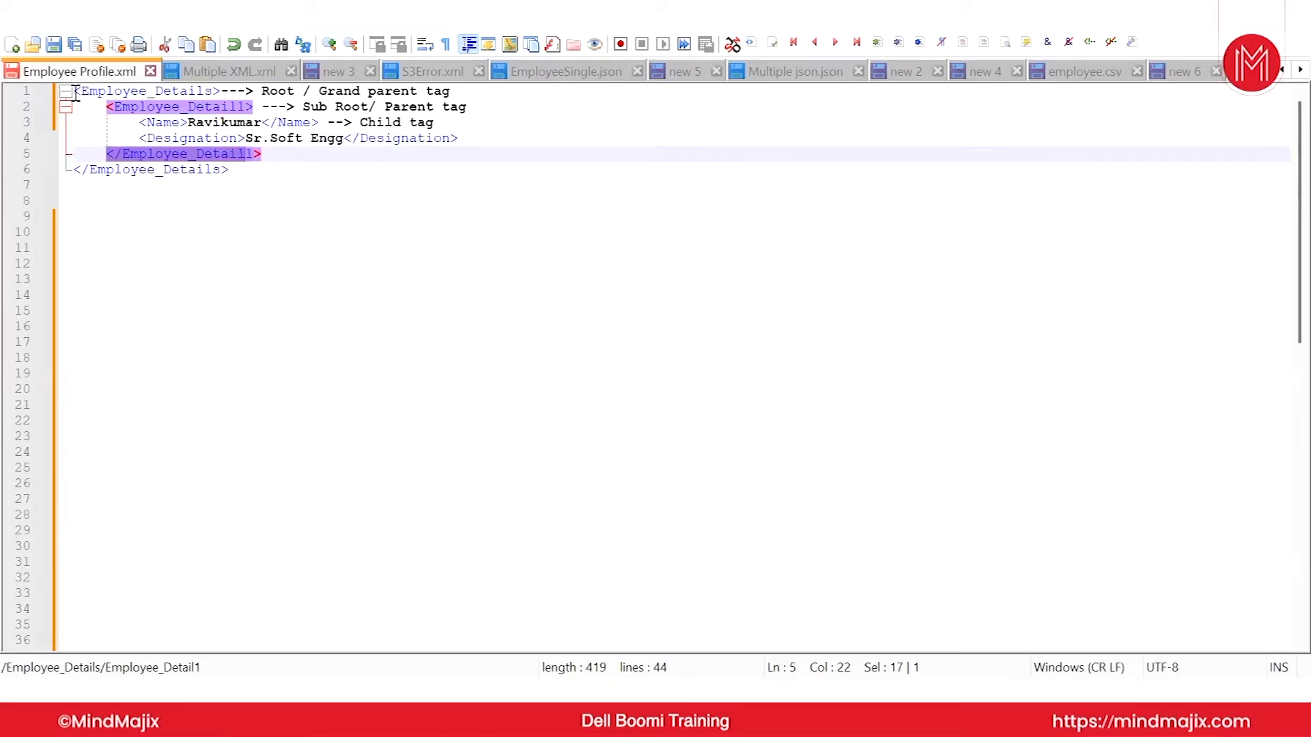
drag(75, 92, 221, 90)
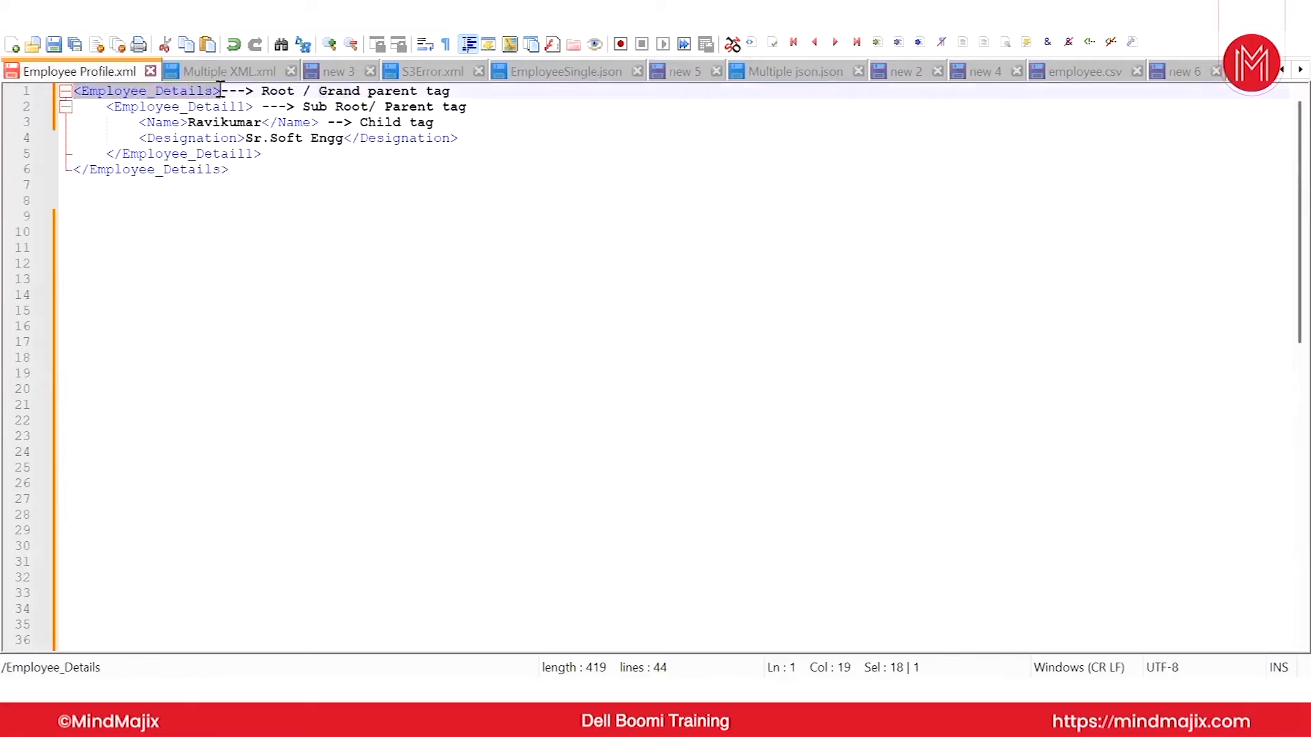
drag(239, 170, 112, 169)
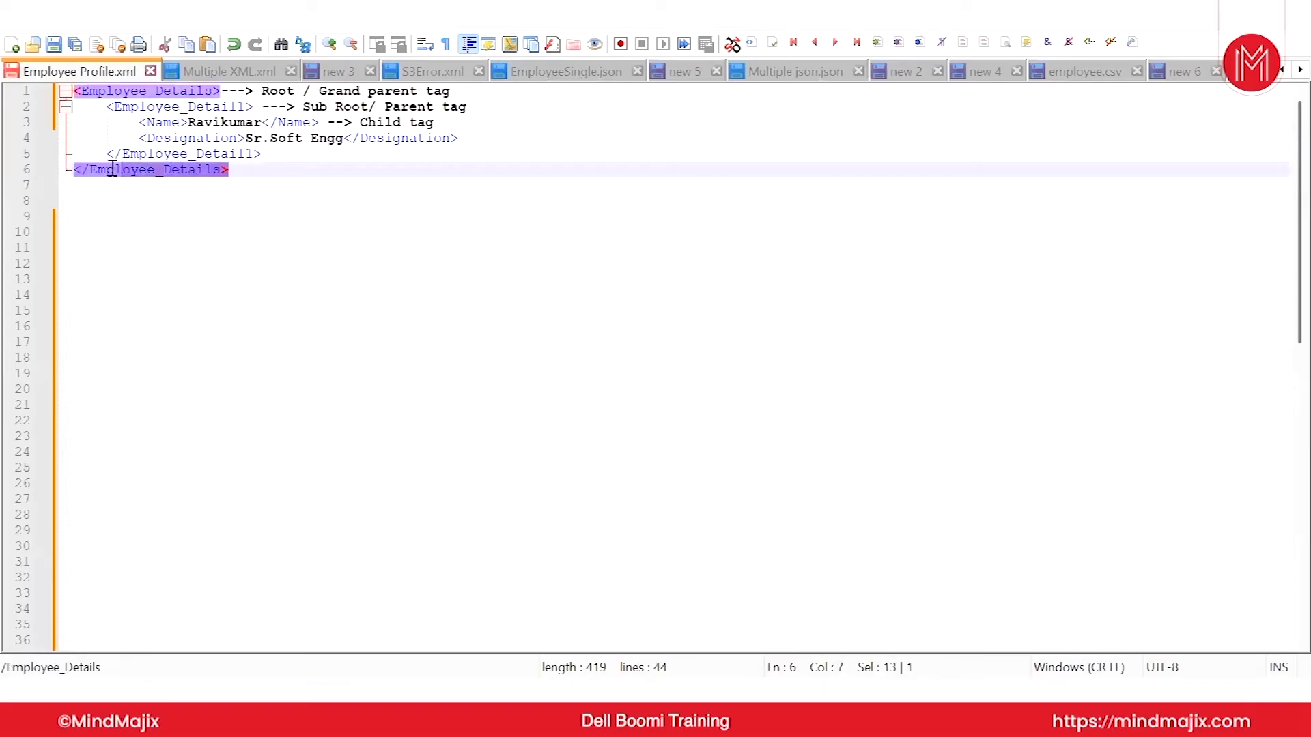
drag(130, 108, 237, 107)
click(267, 153)
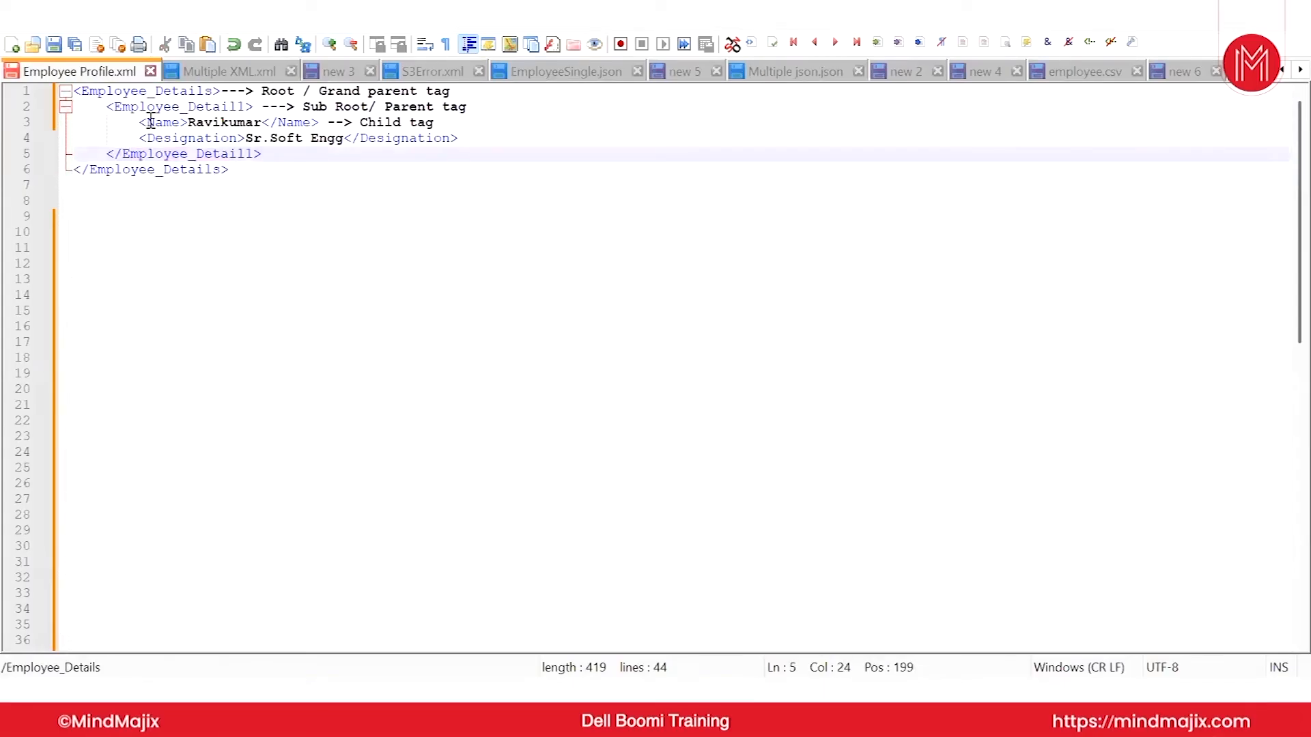
- Examine the Name and Designation tags, and highlight the slash in the closing Designation tag
click(171, 122)
click(171, 138)
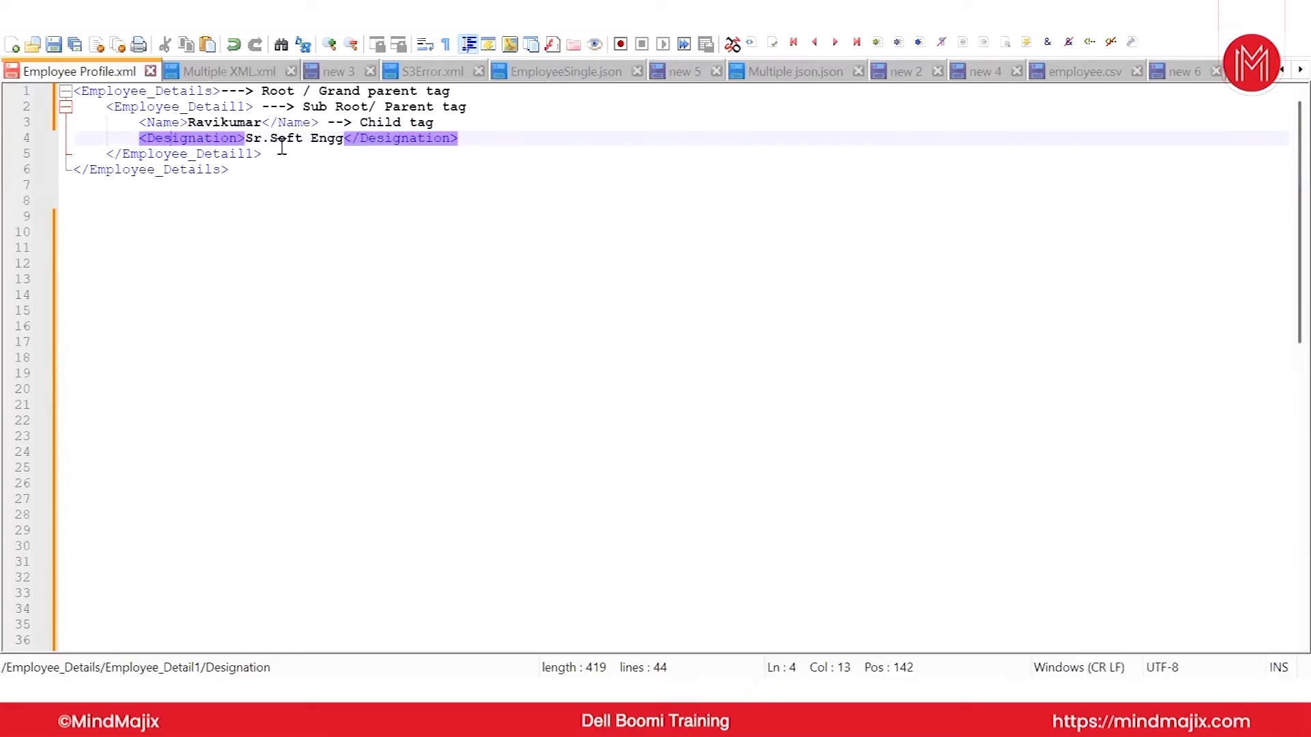
click(362, 139)
drag(358, 138, 353, 139)
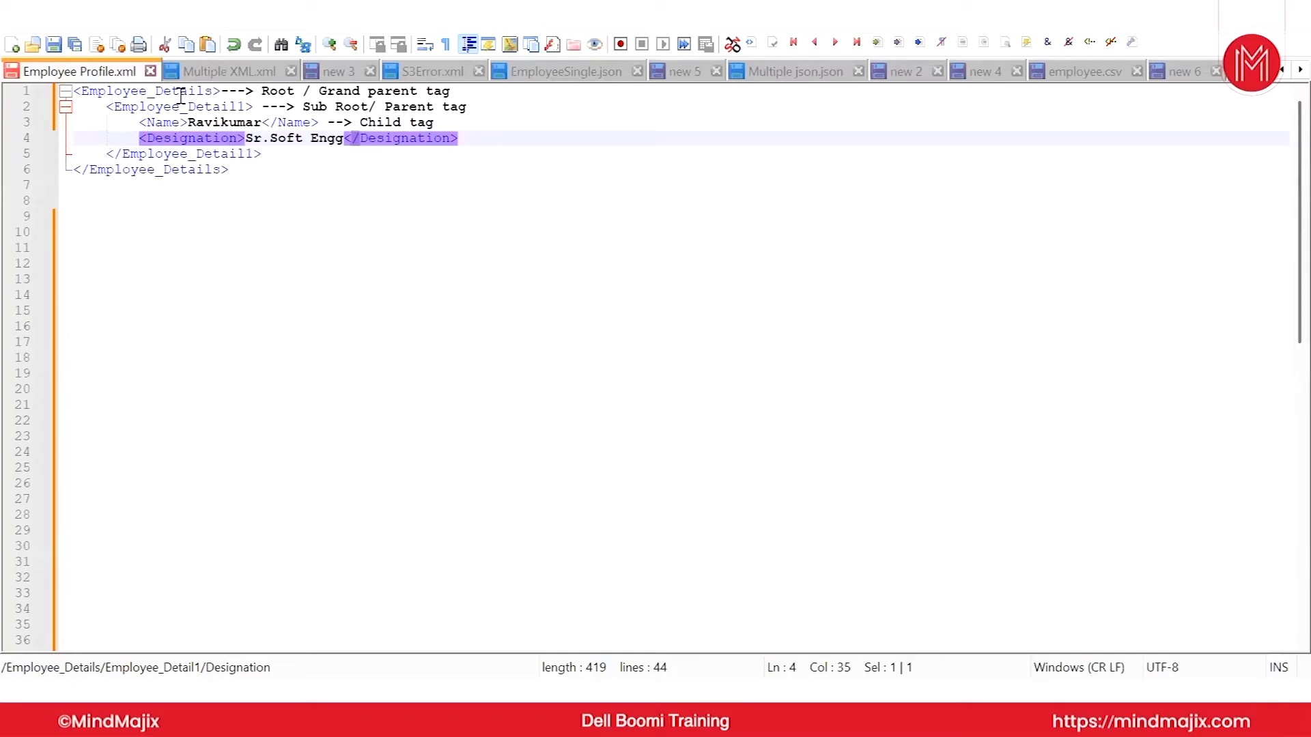
- Highlight the opening Employee_Details root tag, followed by the opening Employee_Detail1 sub-root tag
drag(222, 90, 74, 89)
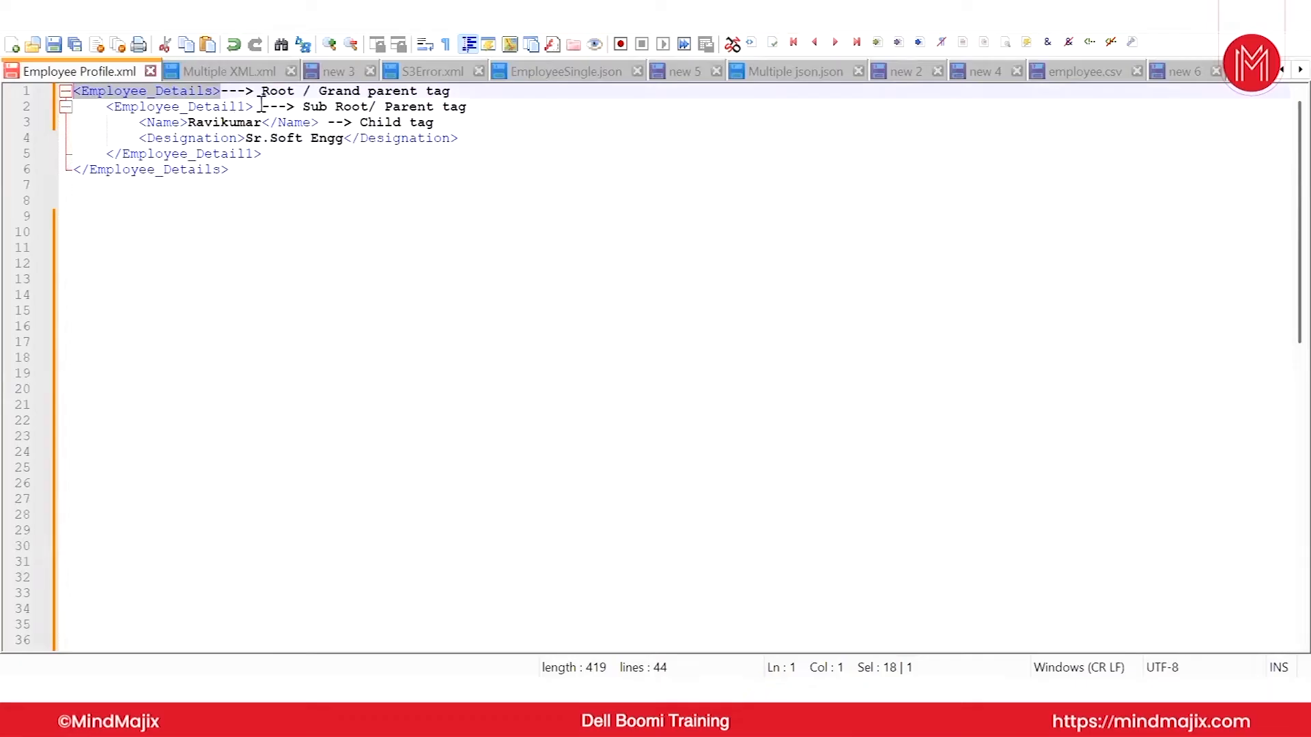
drag(256, 106, 114, 107)
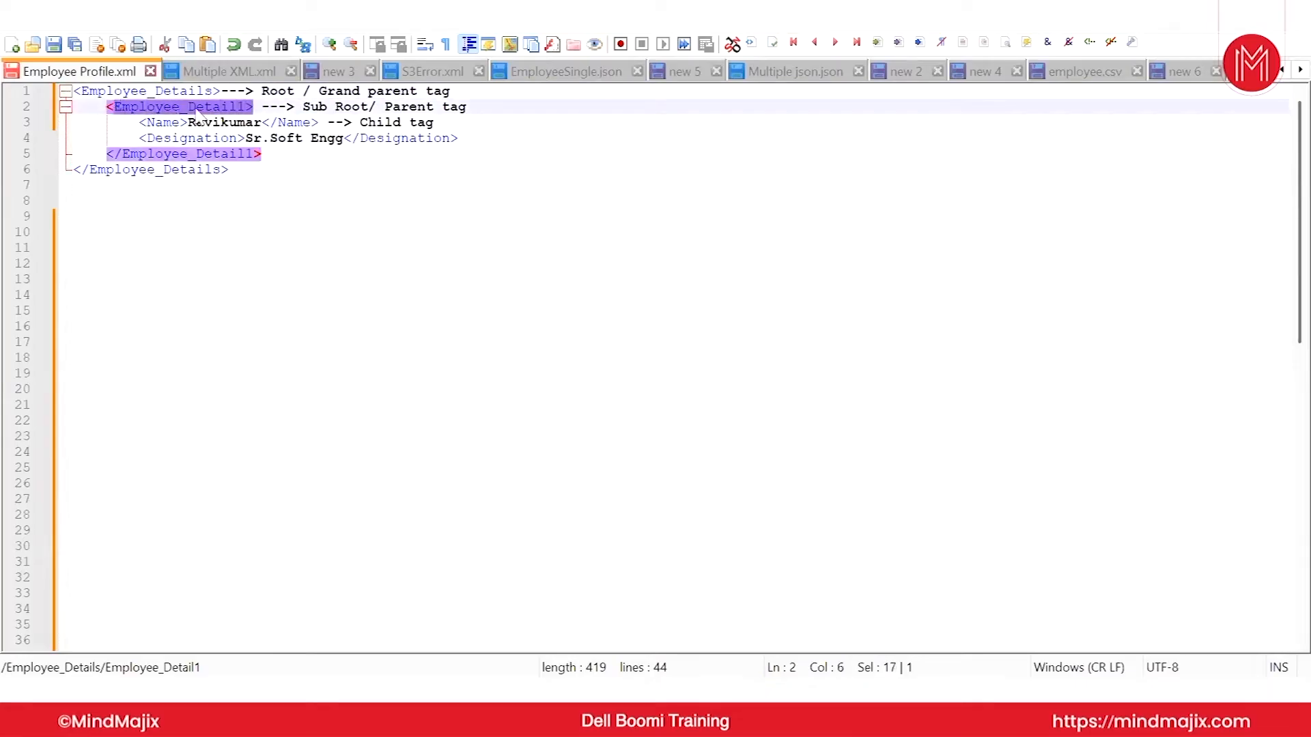
- Highlight the "Parent tag" note on line 2, followed by the Name and Designation child elements on lines 3 and 4
drag(384, 106, 467, 106)
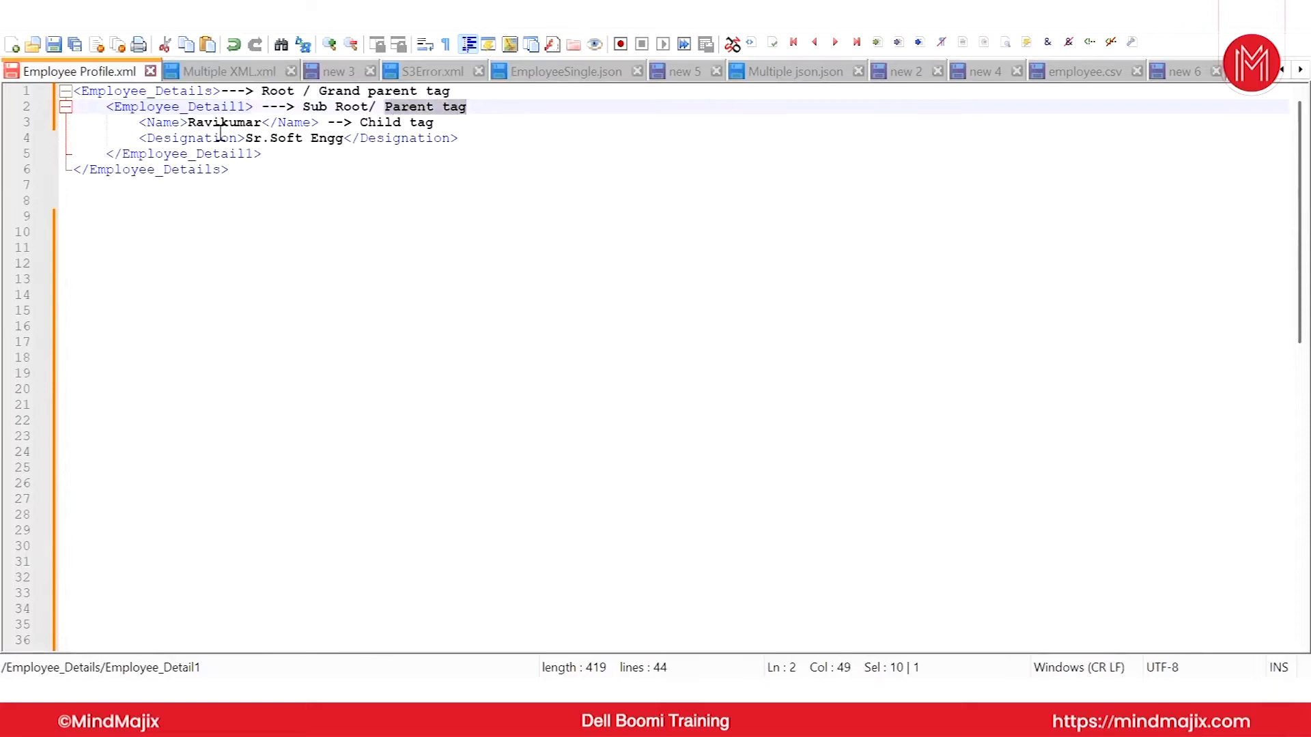
drag(140, 122, 326, 122)
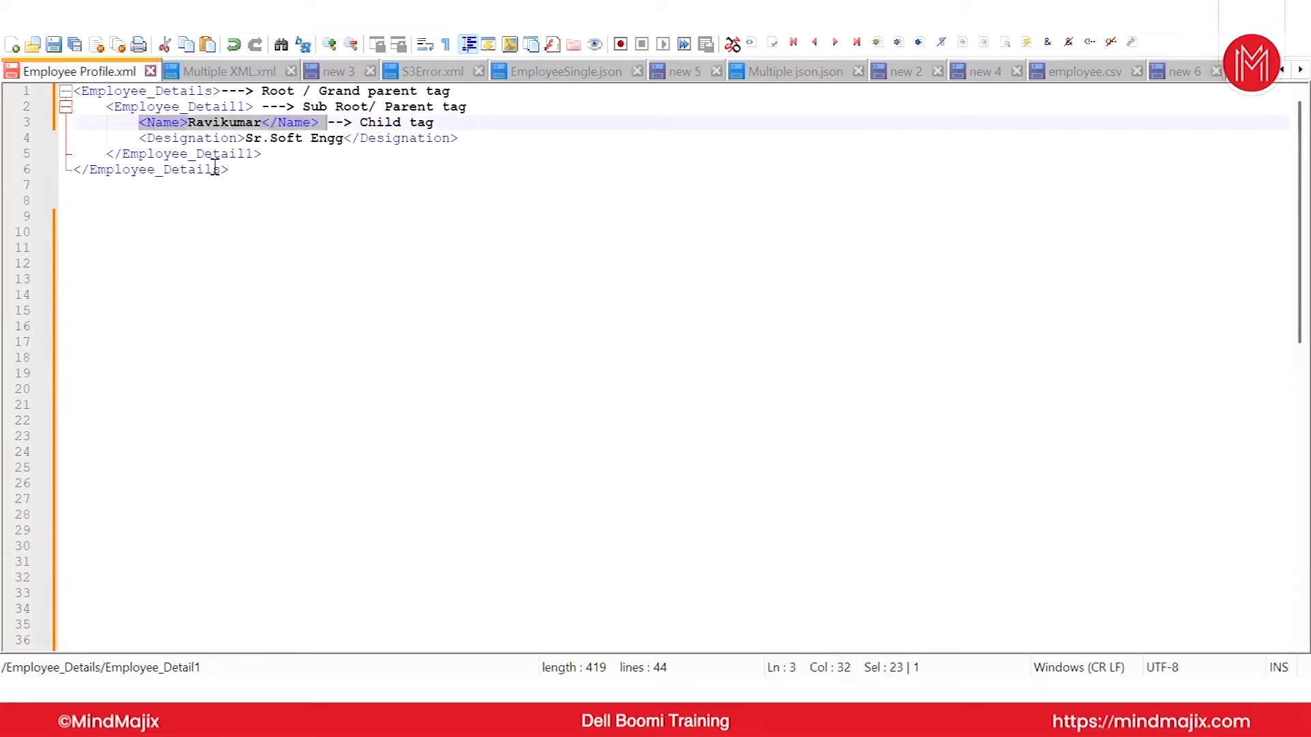
click(157, 123)
drag(140, 122, 286, 139)
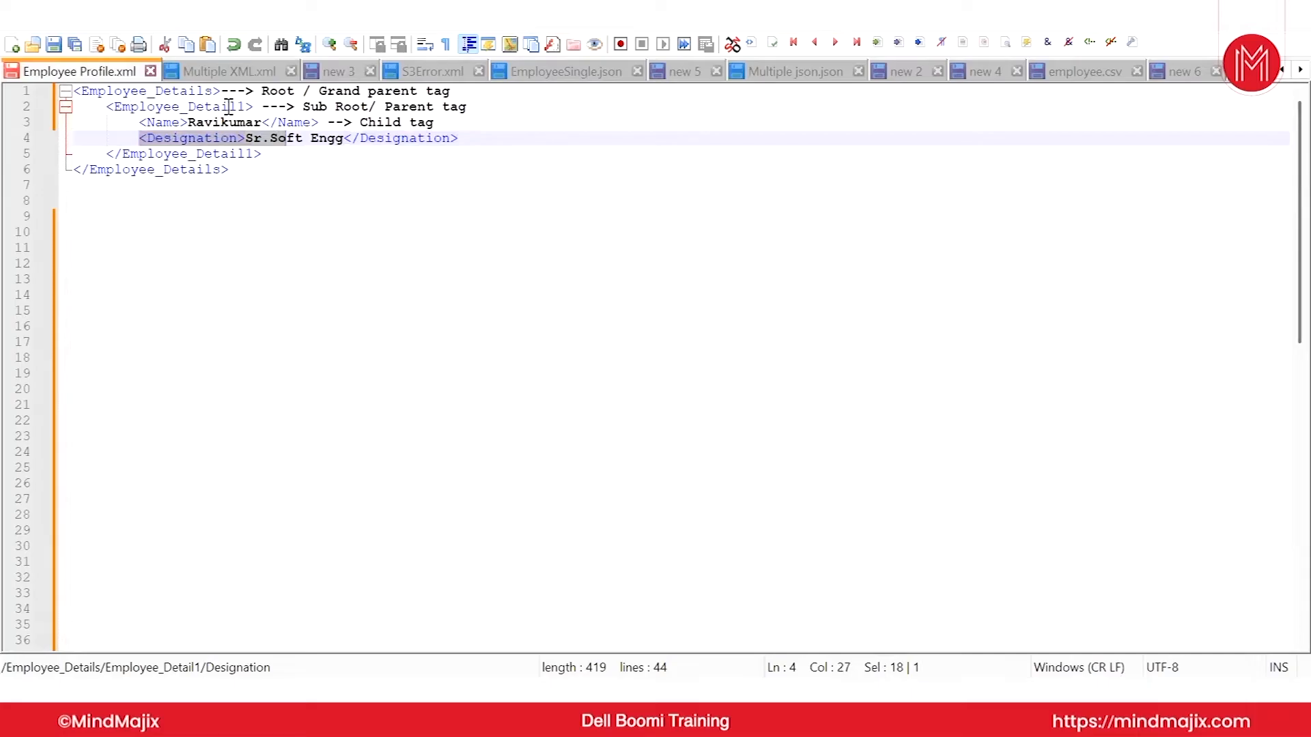
click(138, 123)
drag(139, 123, 247, 133)
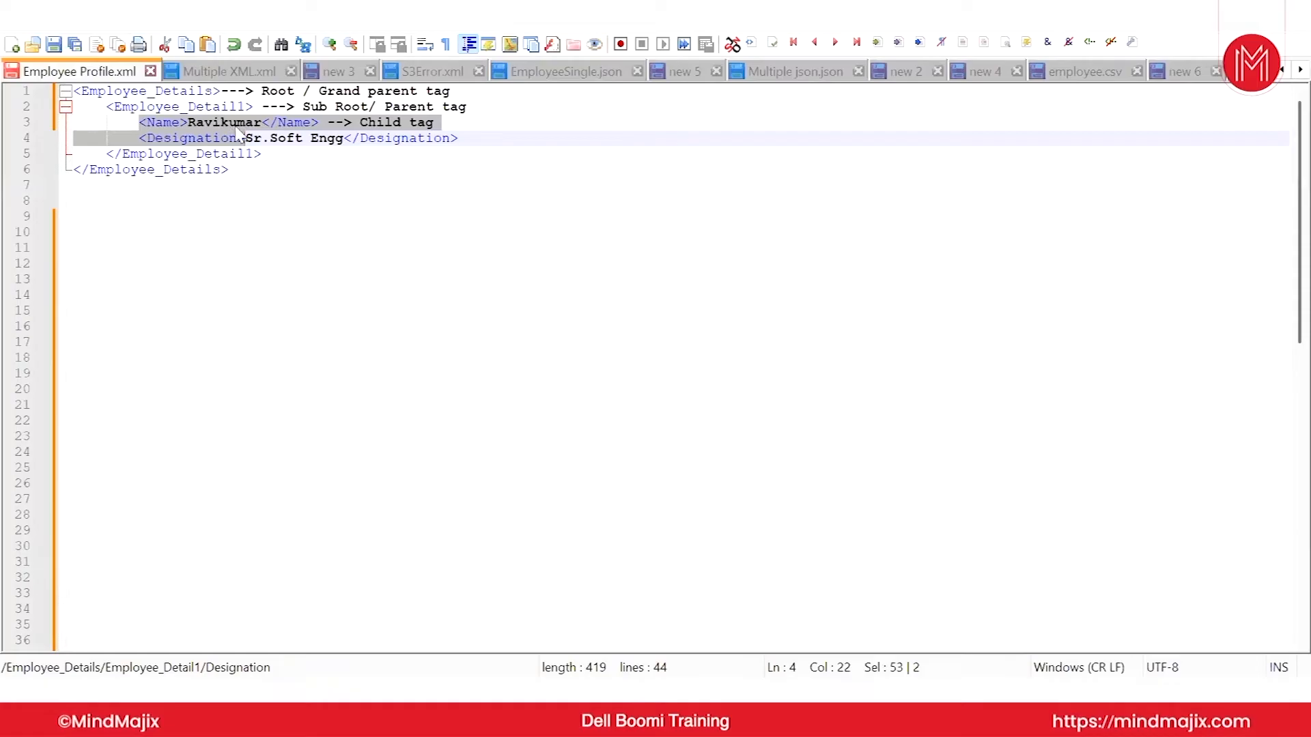
click(387, 185)
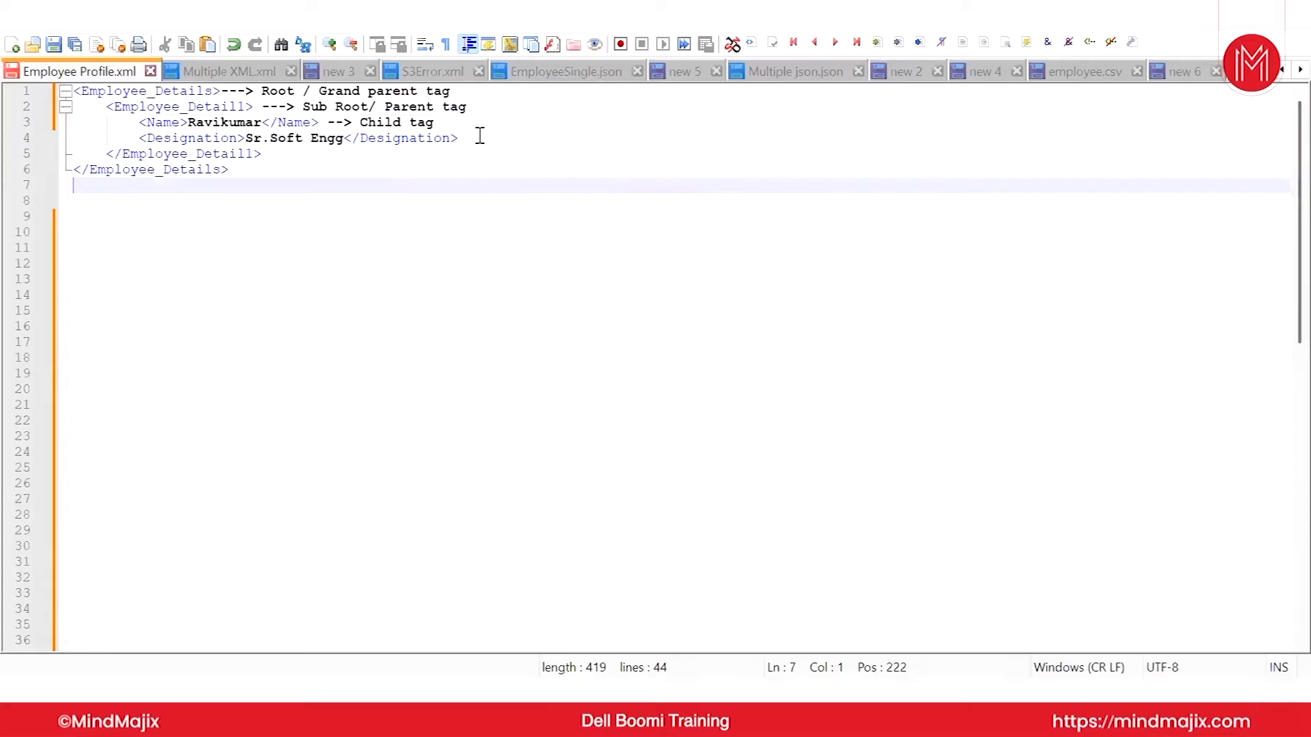
click(477, 137)
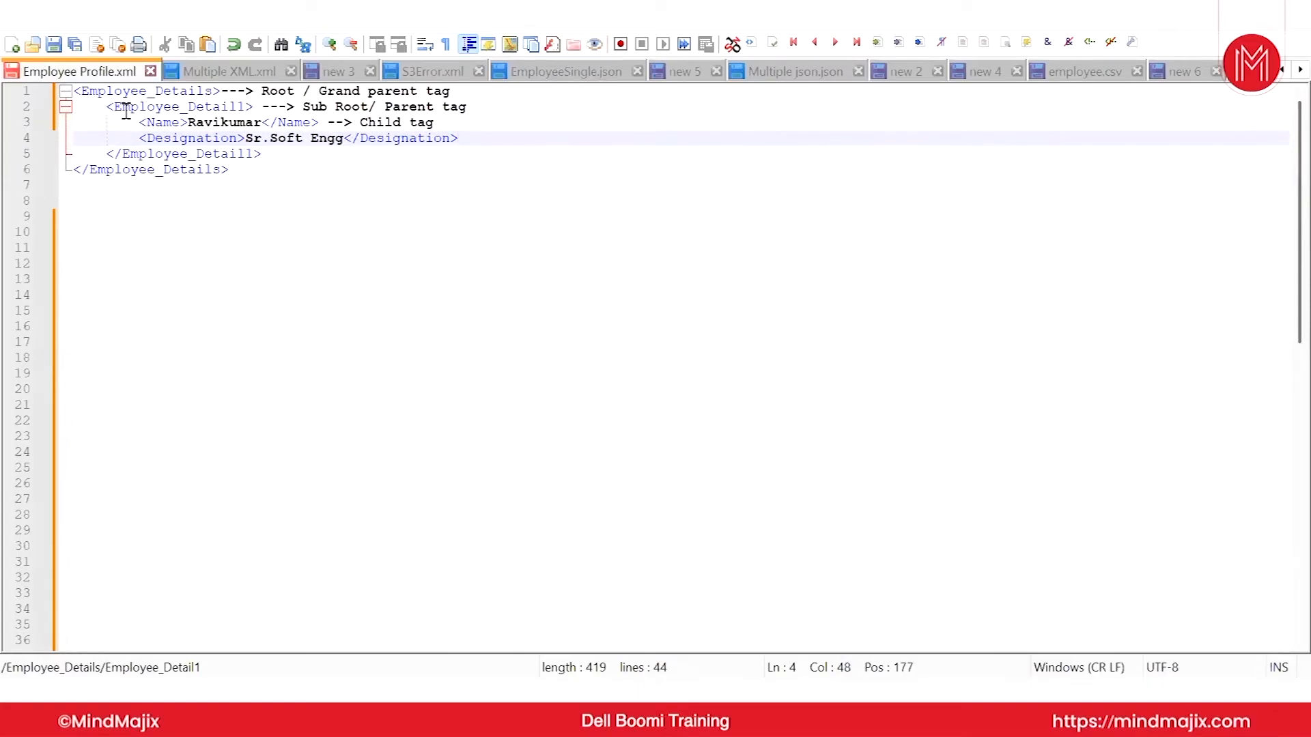
- Highlight the Name and Designation child tags and their enclosing Employee_Detail1 tag to compare the two levels
drag(139, 122, 171, 139)
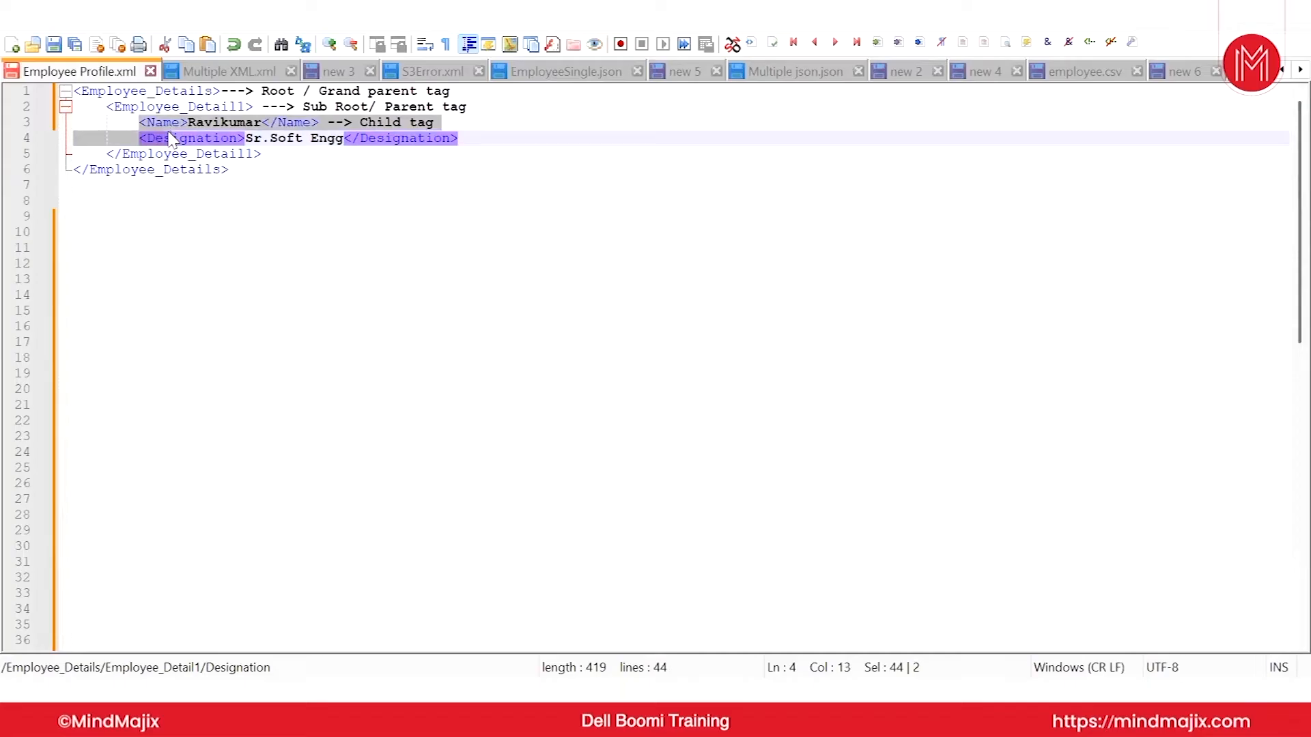
click(123, 107)
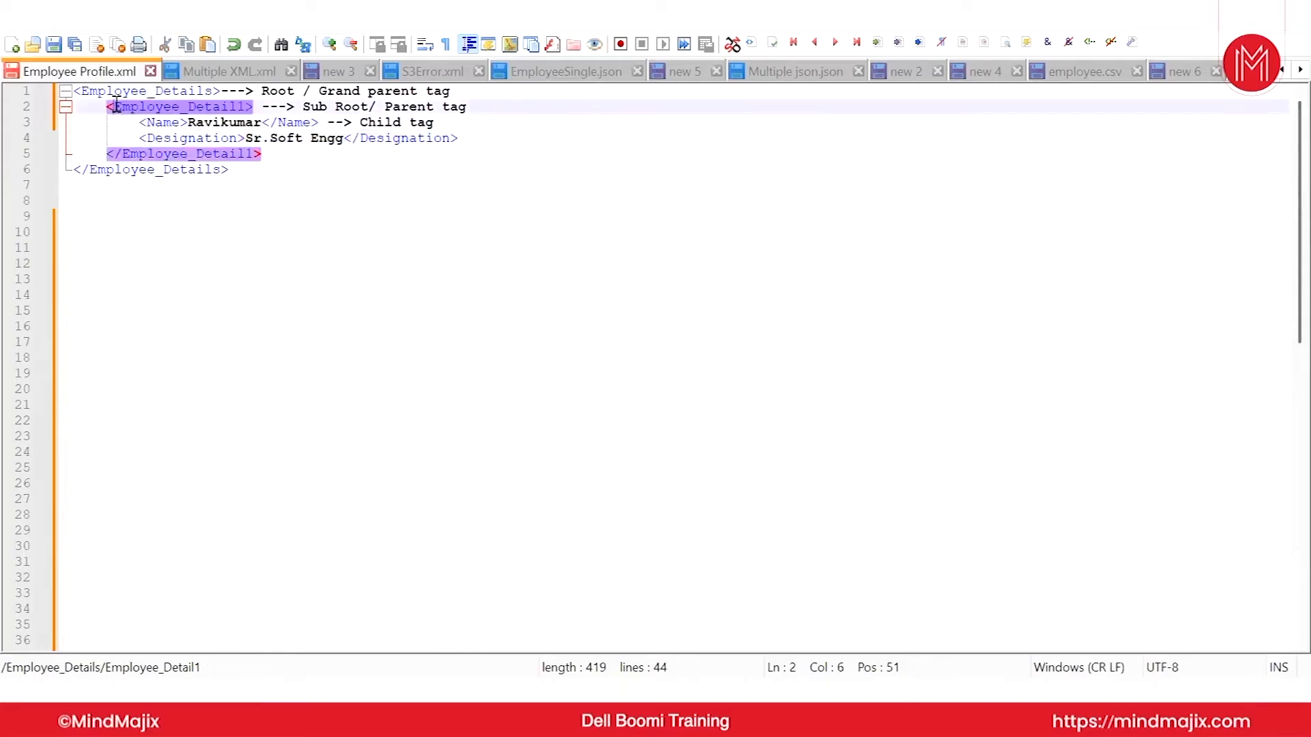
click(113, 109)
drag(114, 109, 254, 108)
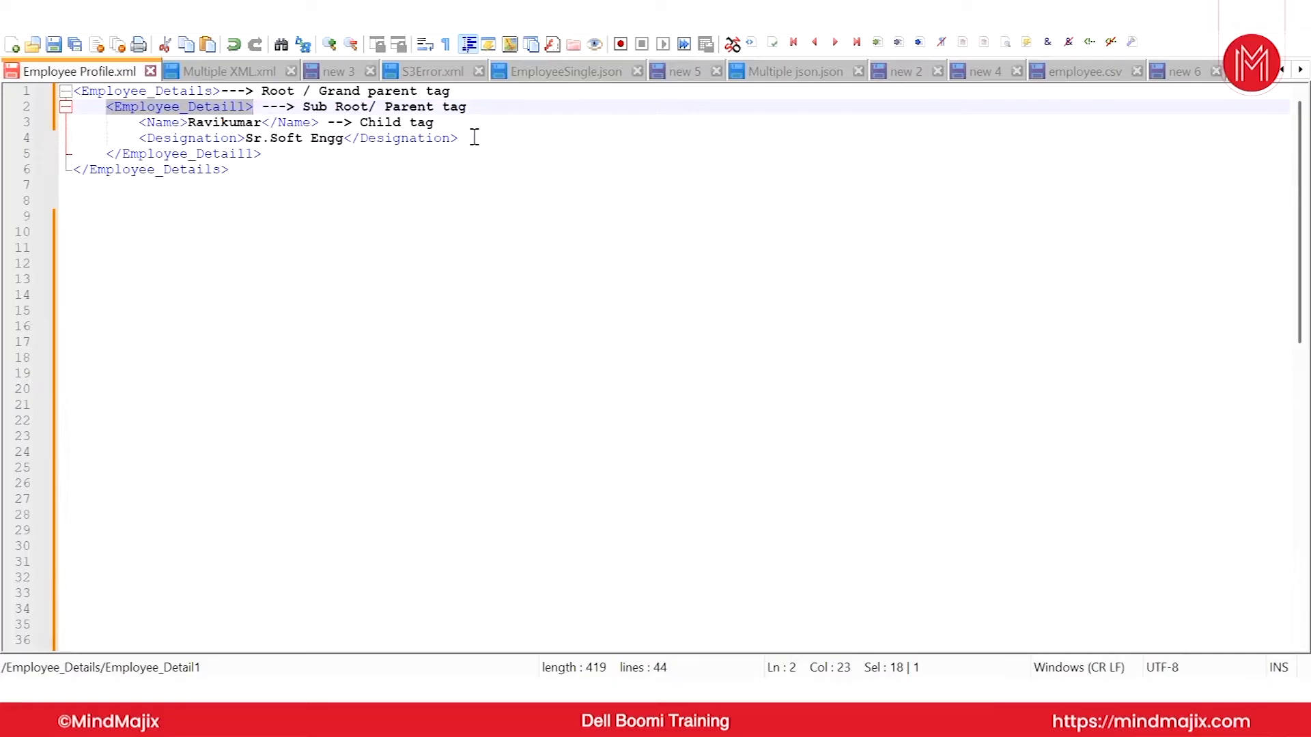
double_click(171, 123)
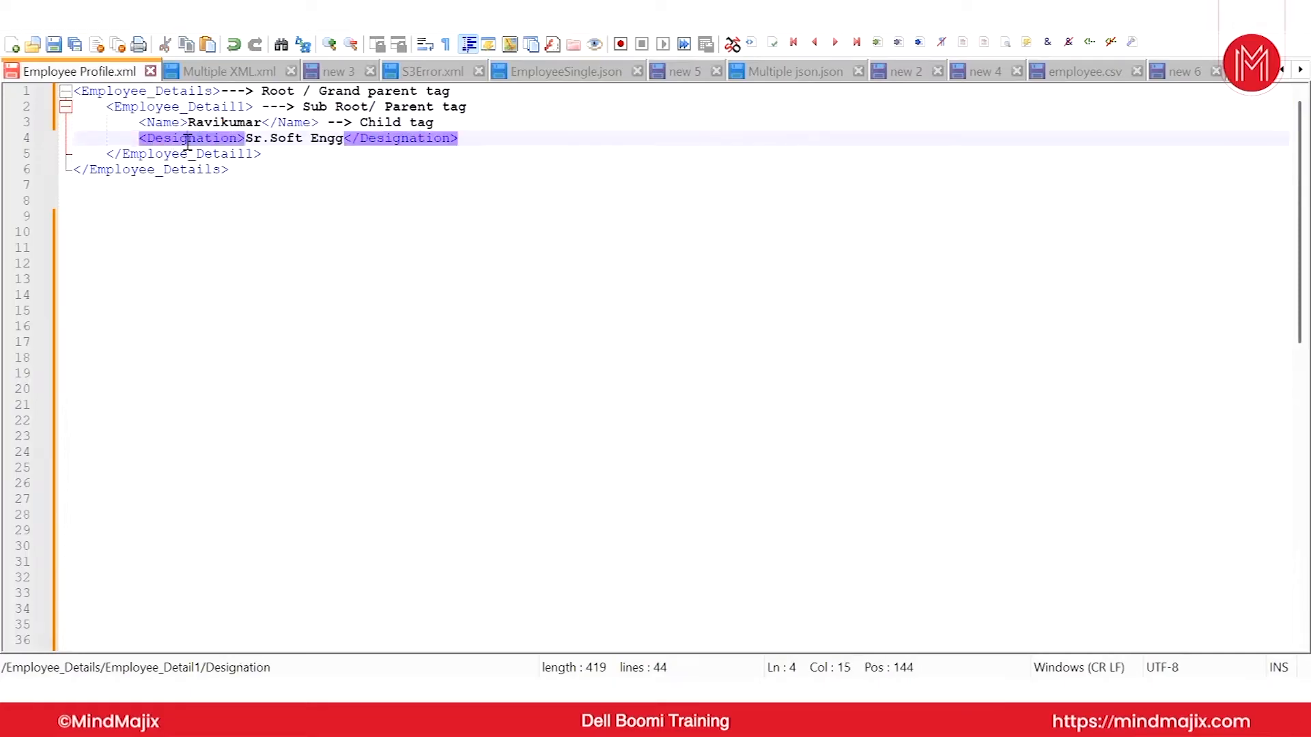
double_click(174, 138)
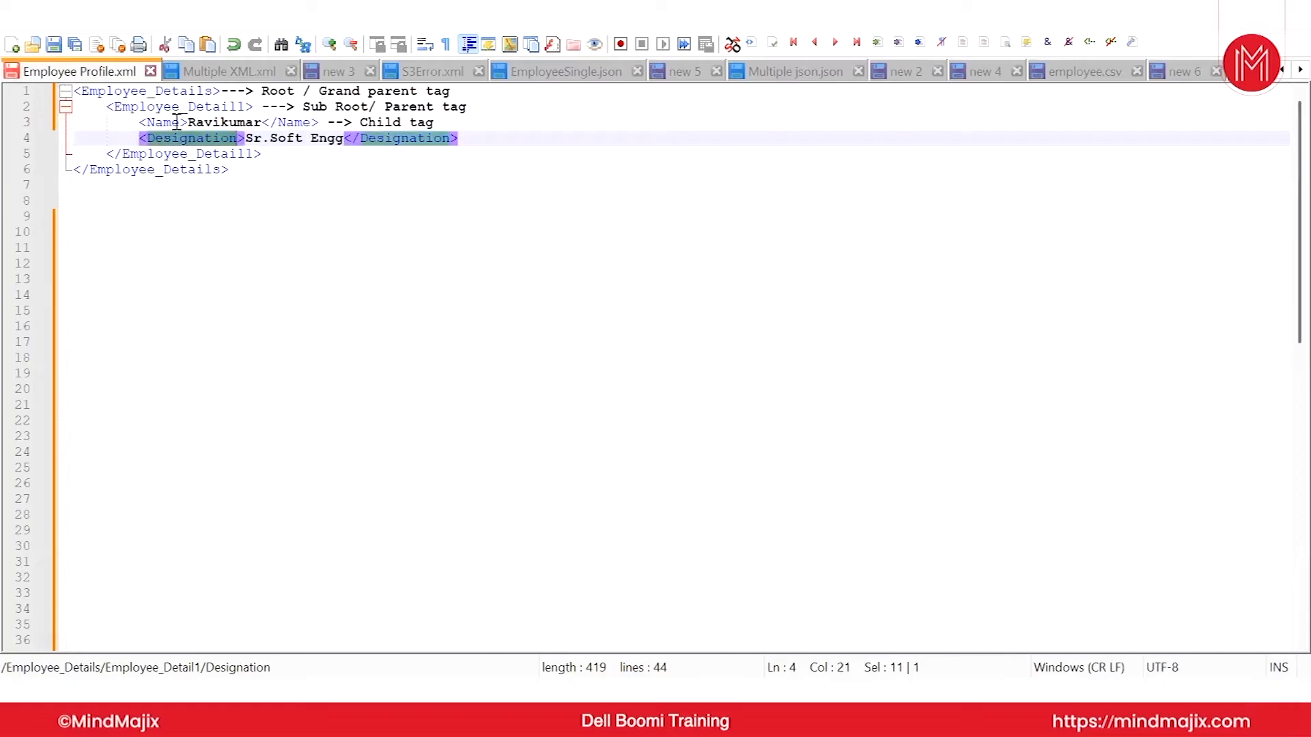
click(225, 107)
double_click(225, 108)
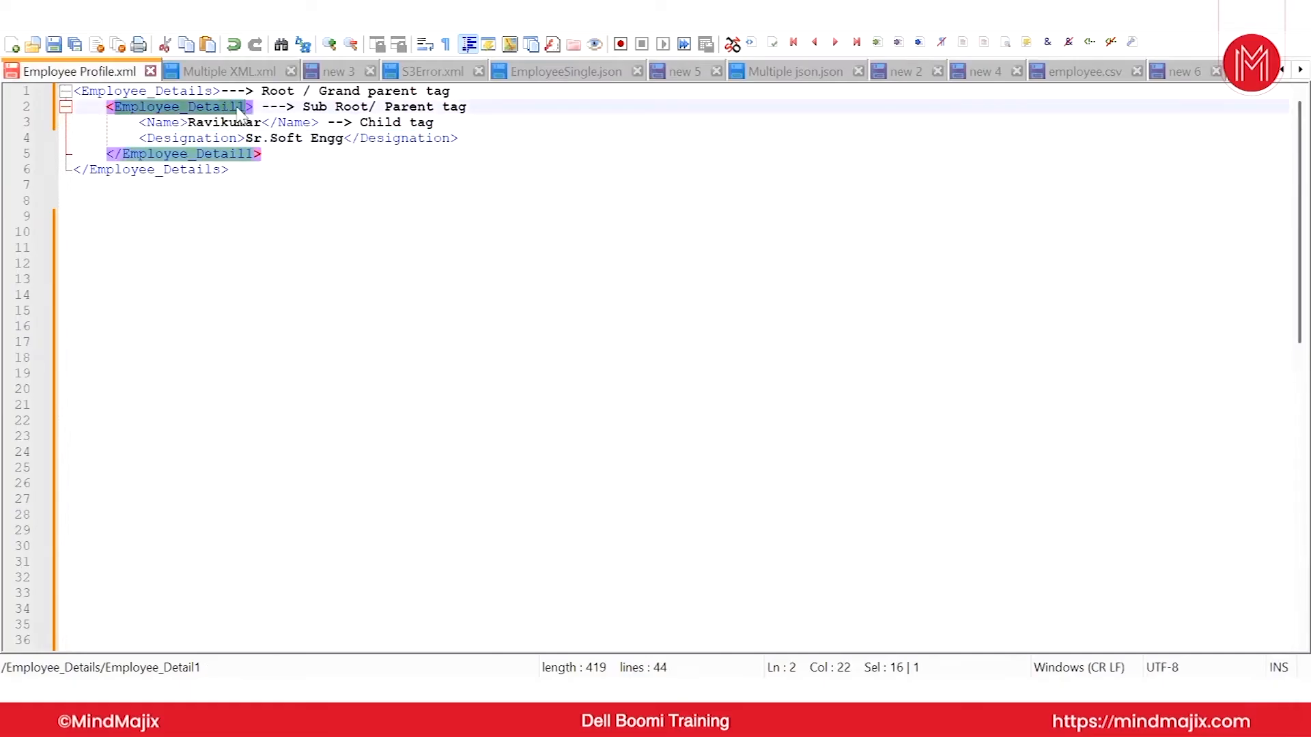
- Duplicate the Employee_Detail1 block directly below itself and replace the employee's name in the copy
drag(275, 154, 109, 111)
key(ctrl+c)
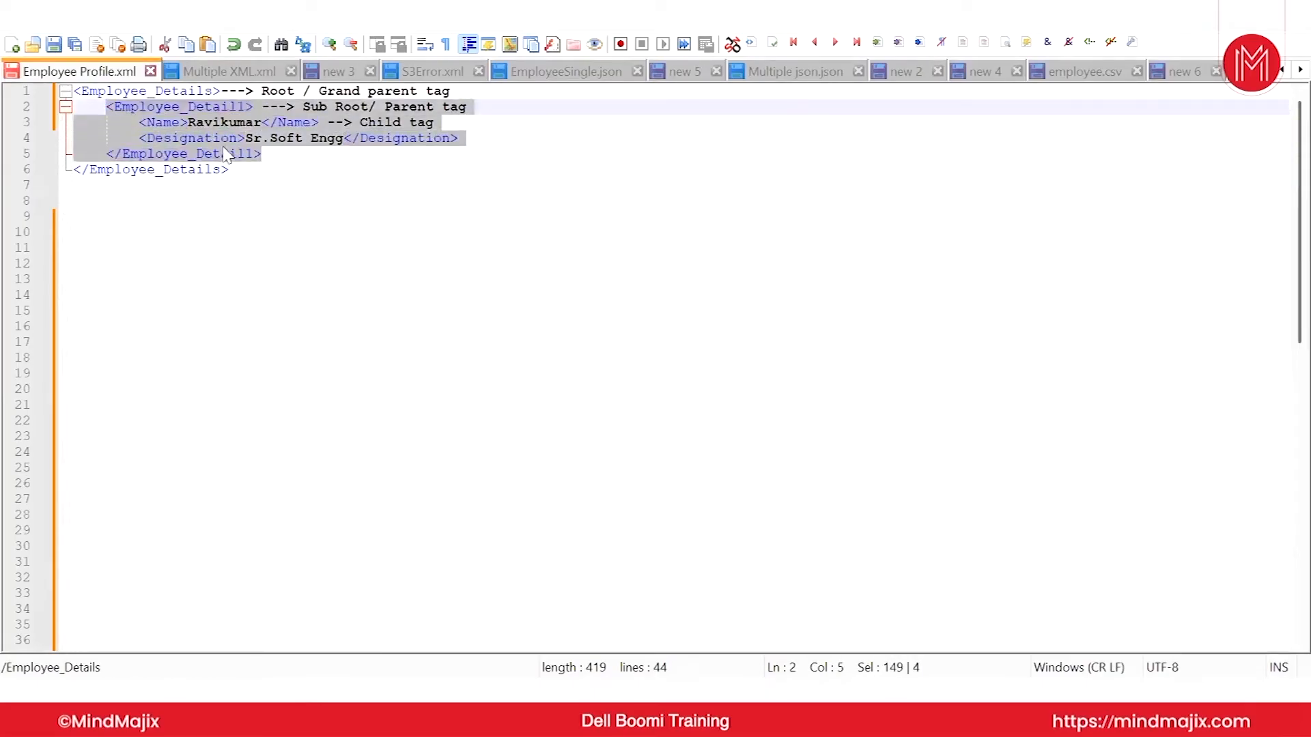
click(268, 155)
key(Return)
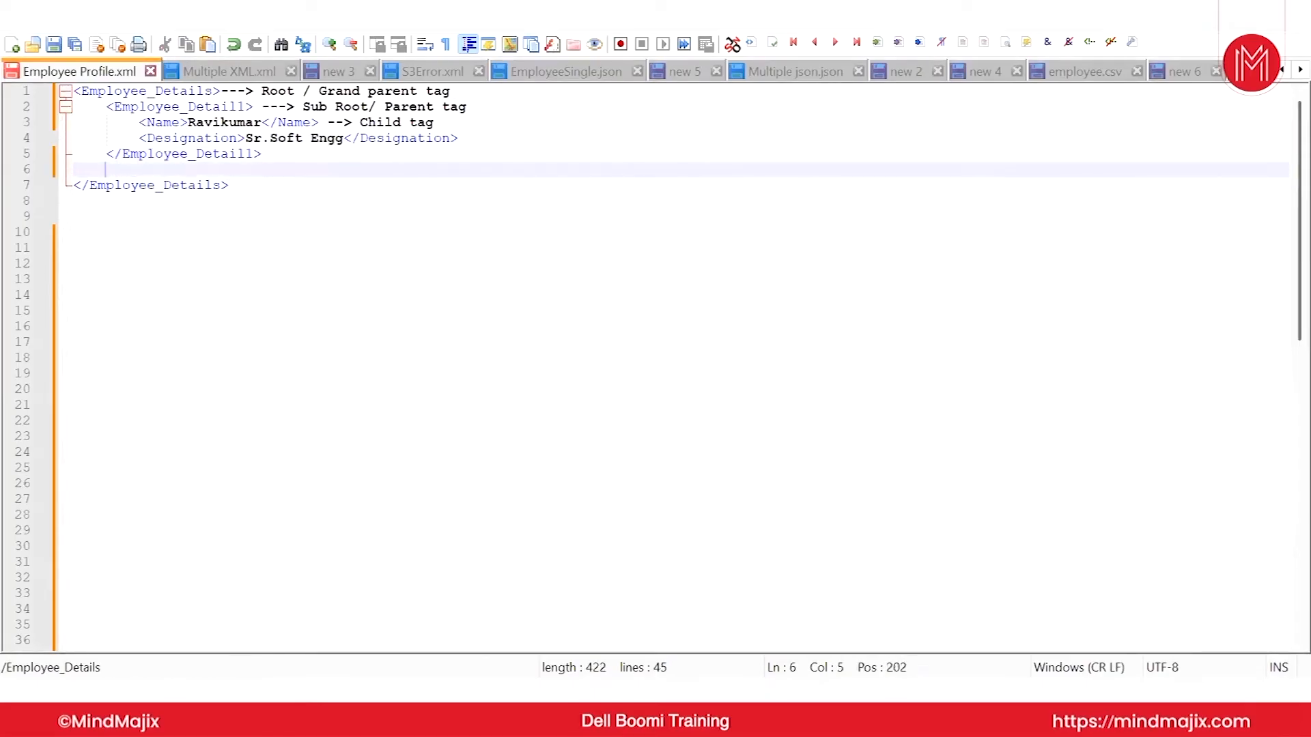
key(ctrl+v)
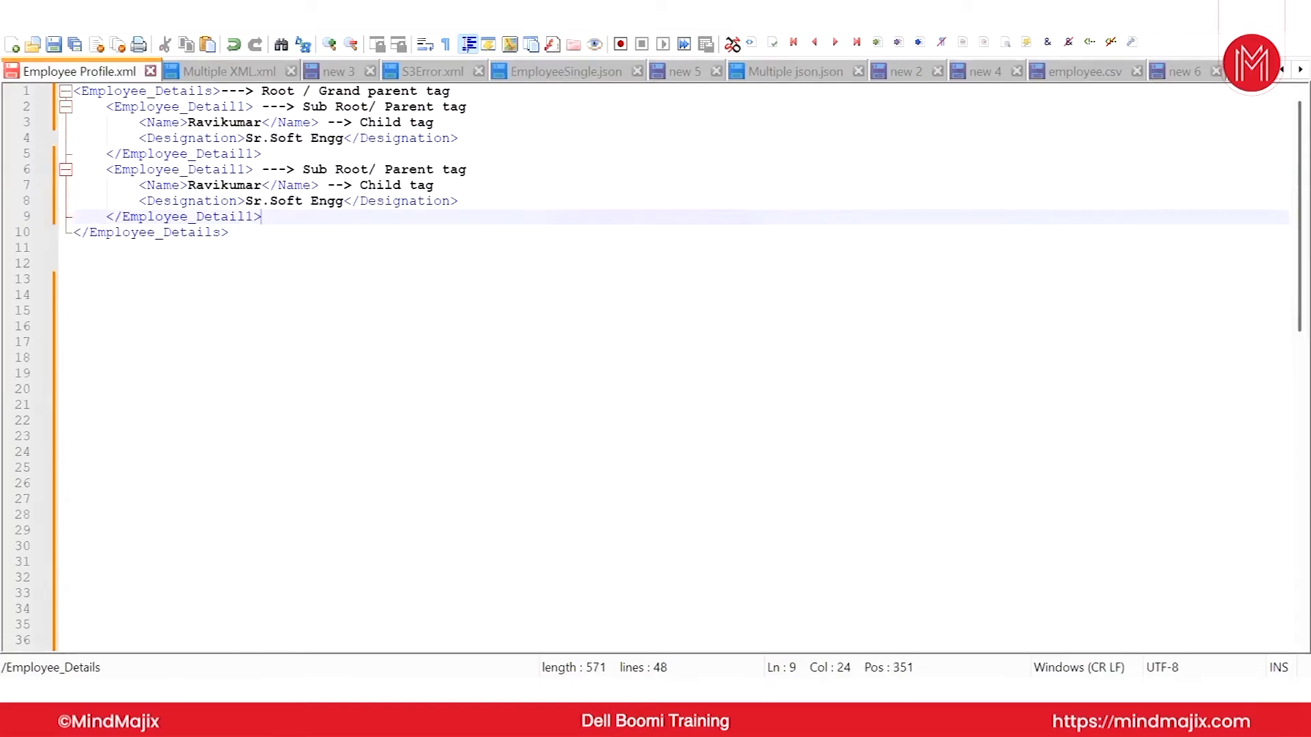
double_click(240, 186)
text(Madhu)
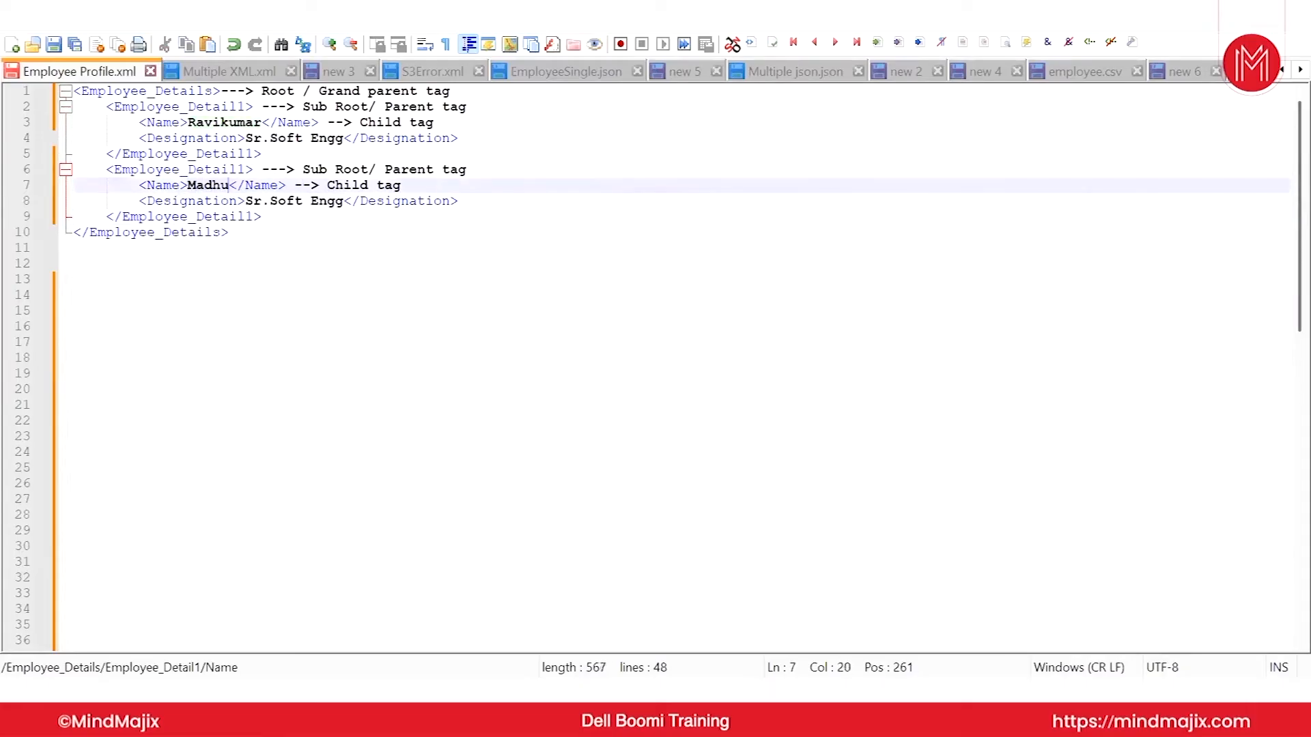
- Copy the second Employee_Detail1 block below itself as a third record and enter a different employee name in it
drag(278, 217, 110, 175)
key(ctrl+c)
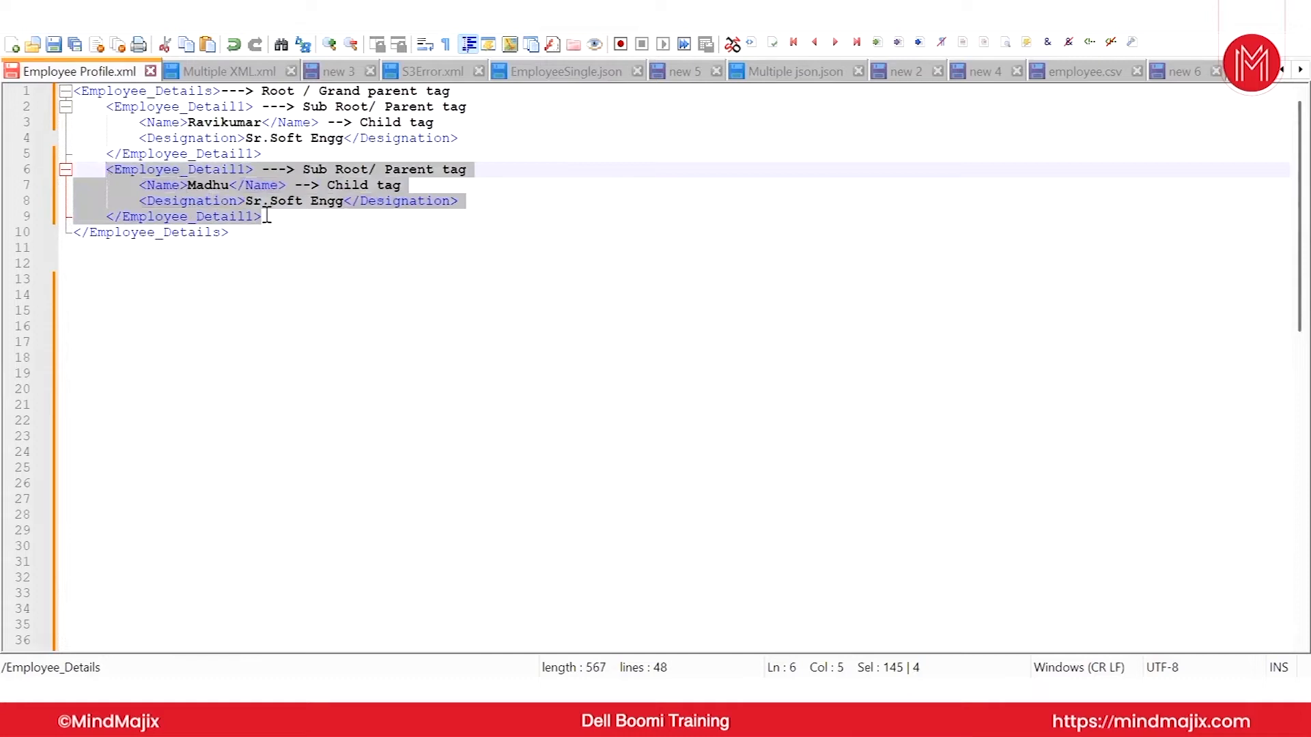
click(274, 217)
key(Return)
key(ctrl+v)
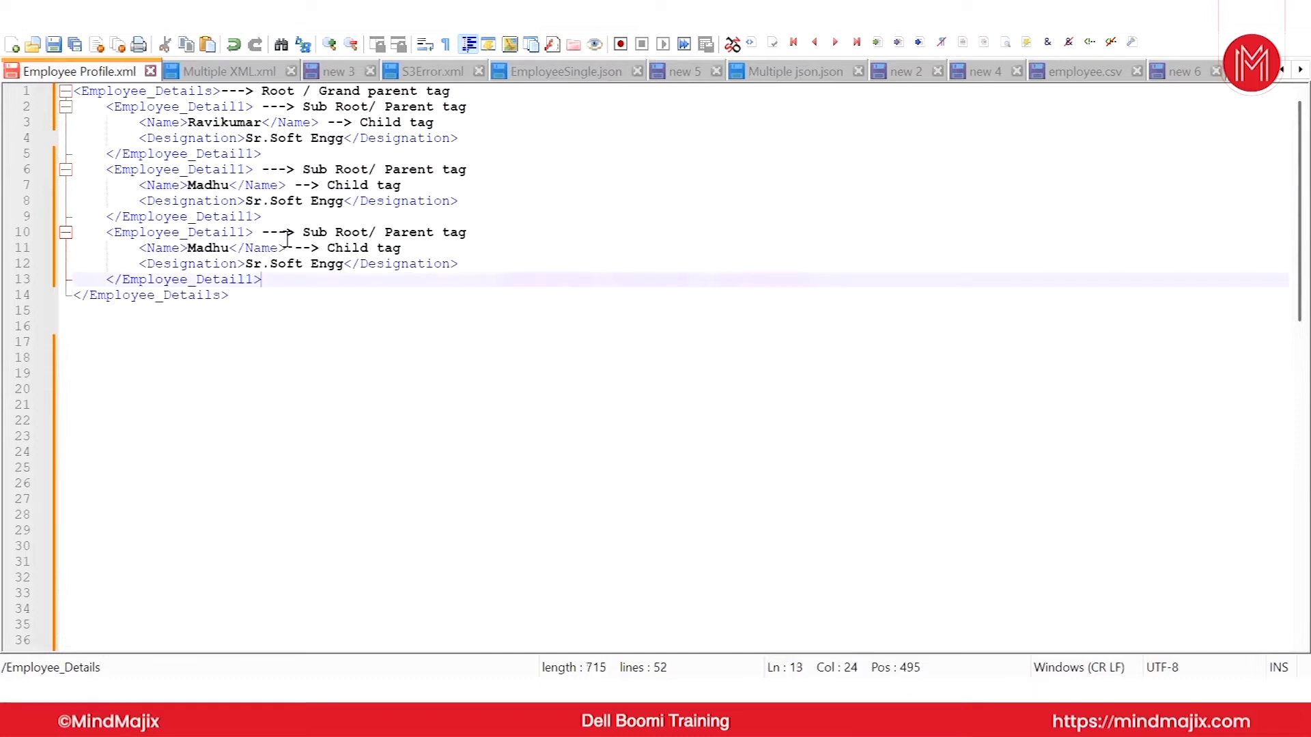
double_click(208, 248)
text(Hazarat)
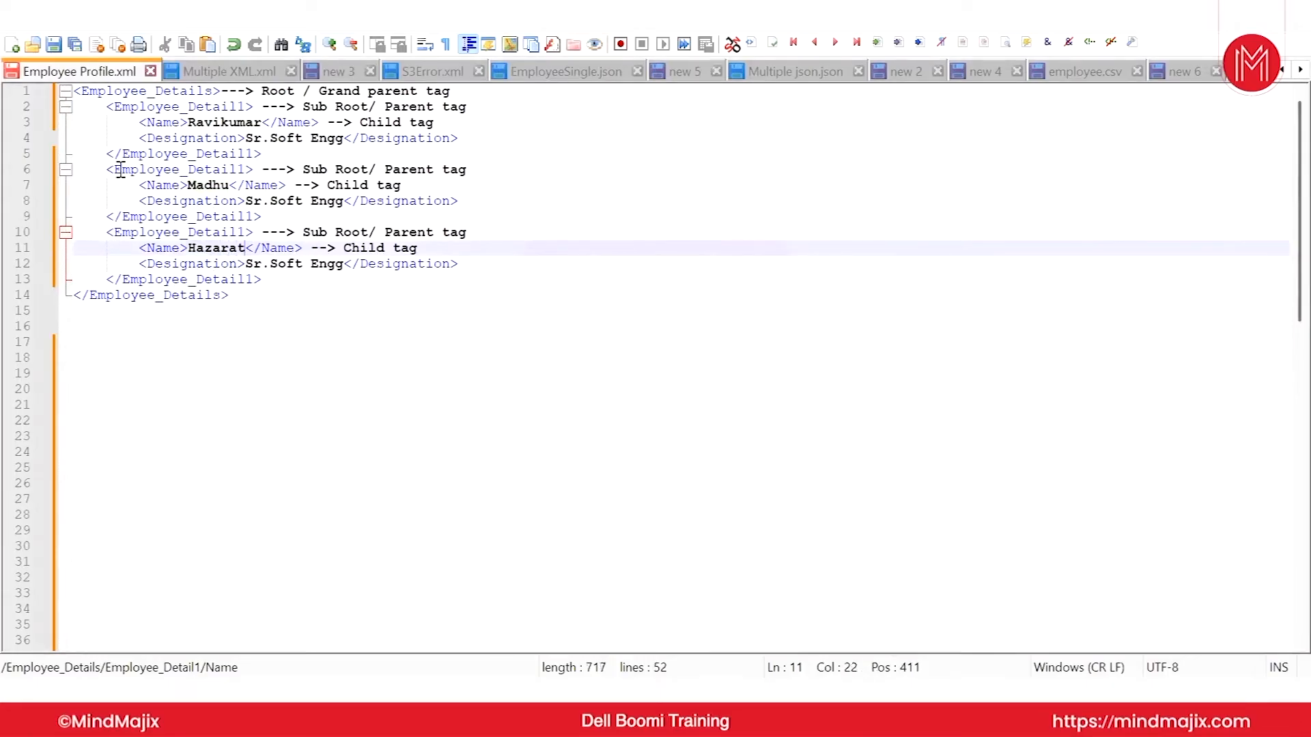
- Highlight the root Employee_Details tag, the first Employee_Detail1 tag and its Name and Designation children to compare their levels
double_click(172, 107)
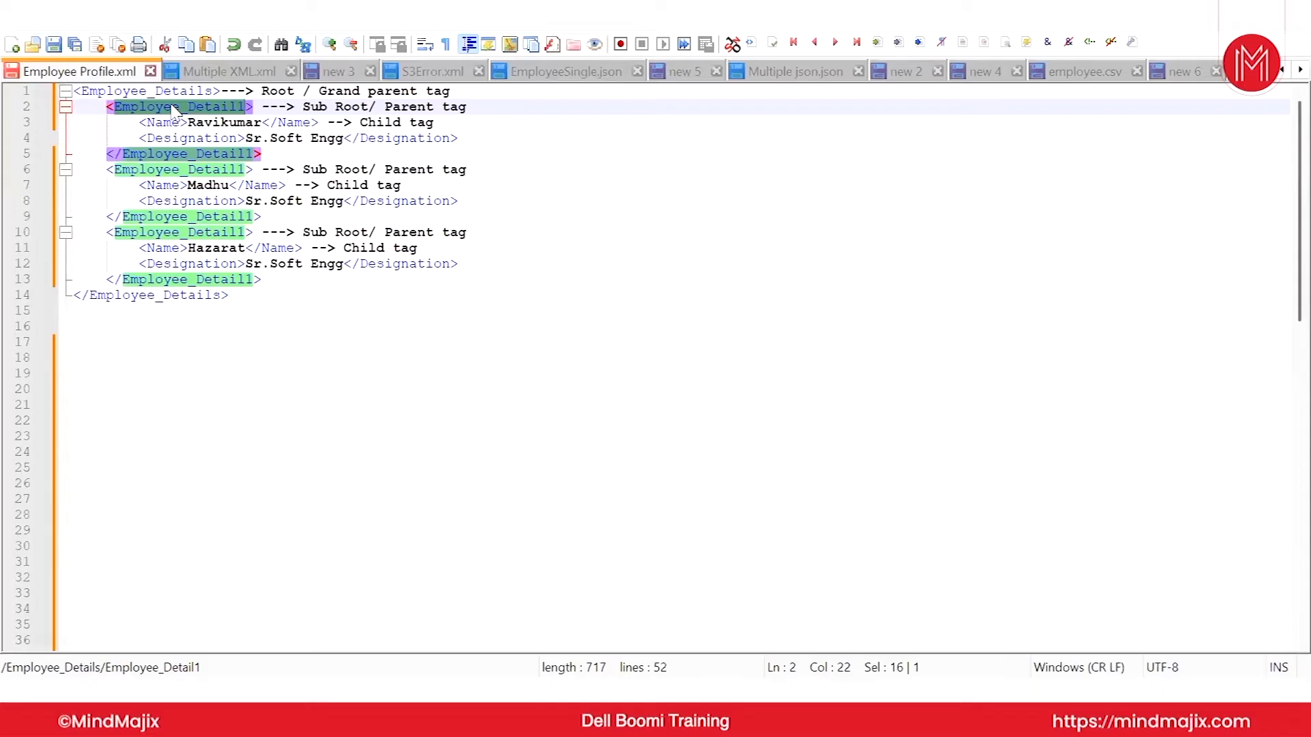
double_click(162, 91)
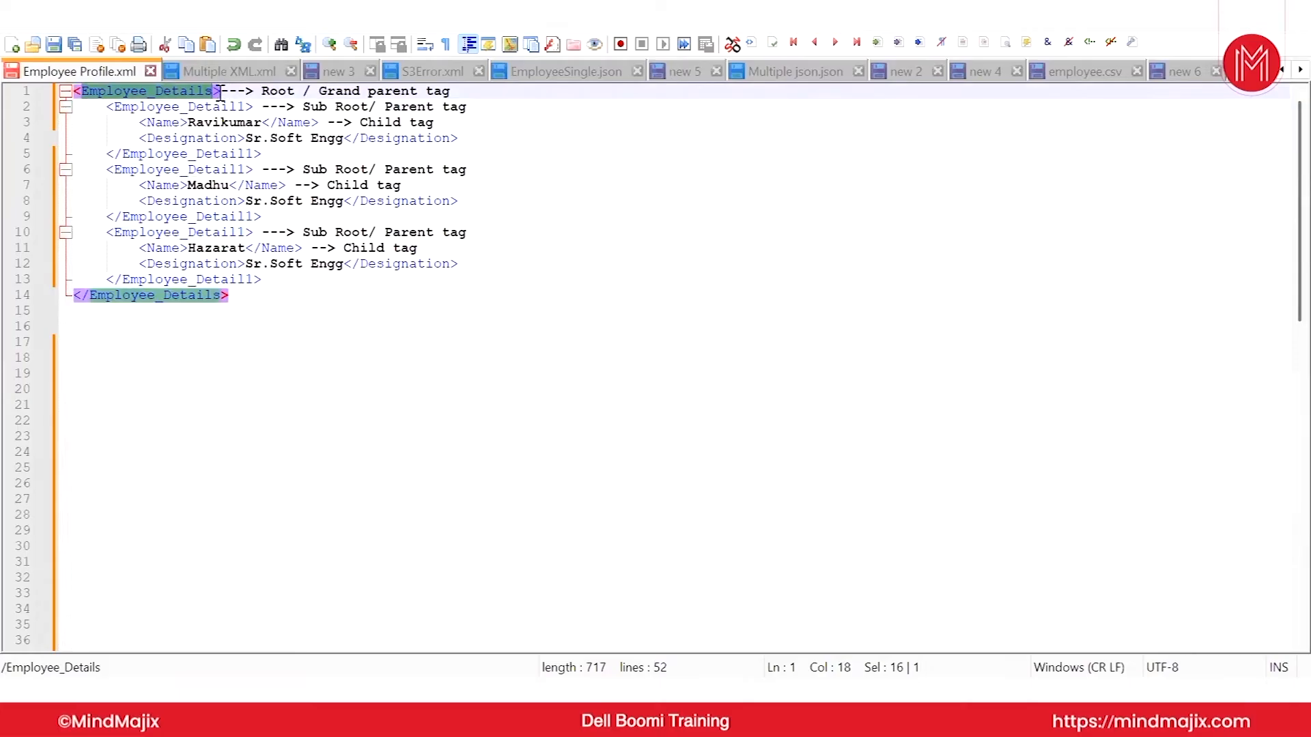
click(164, 124)
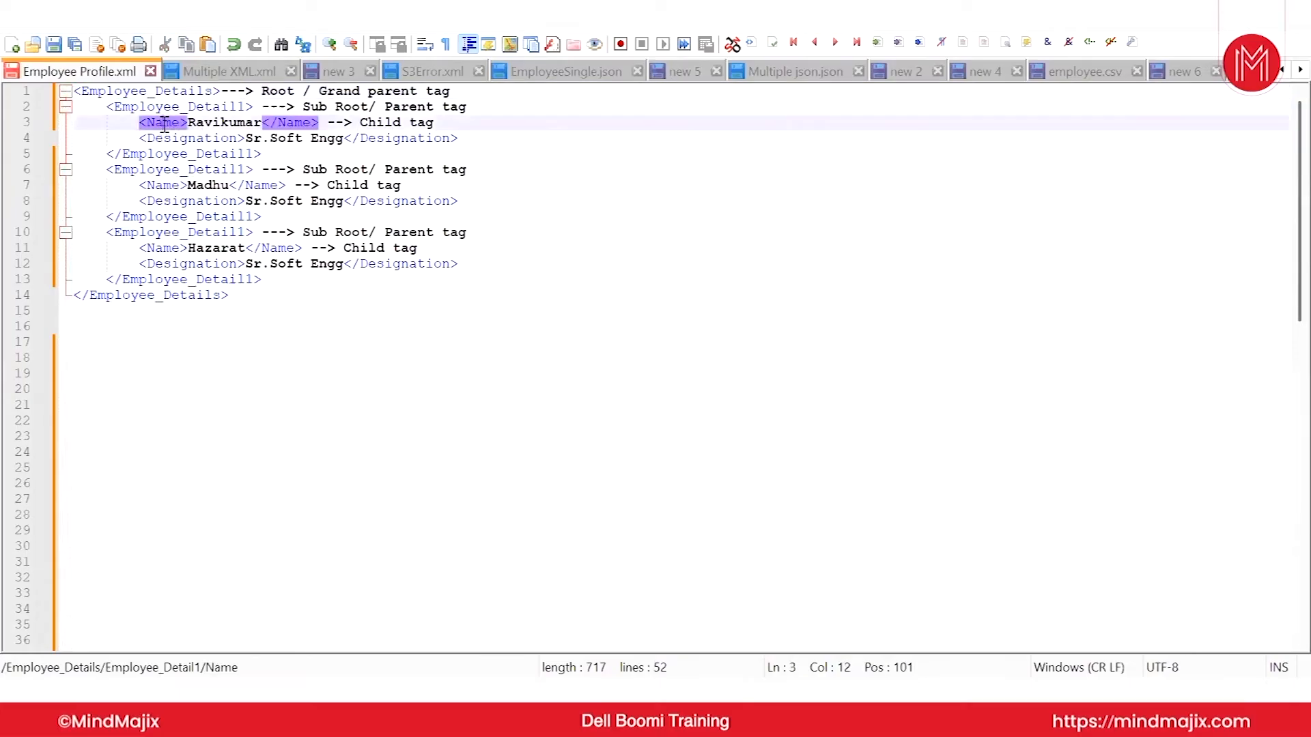
click(172, 138)
double_click(156, 92)
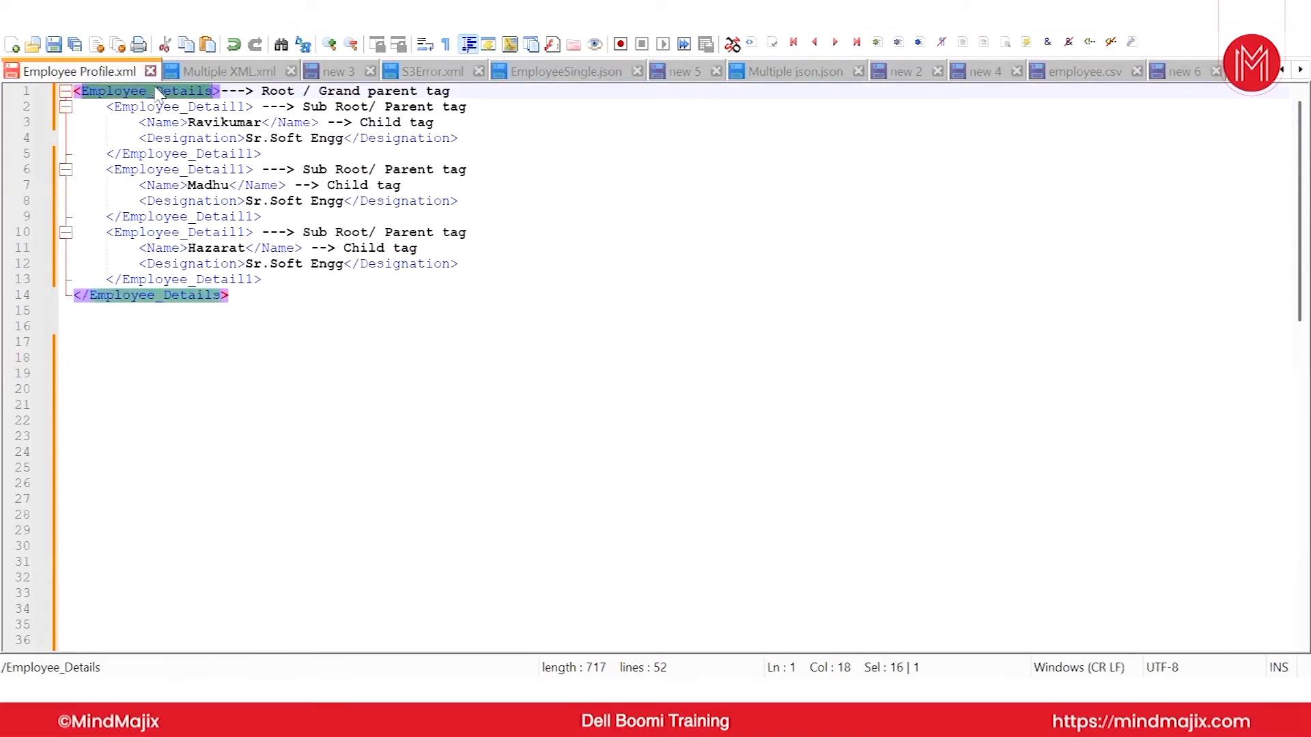
click(203, 107)
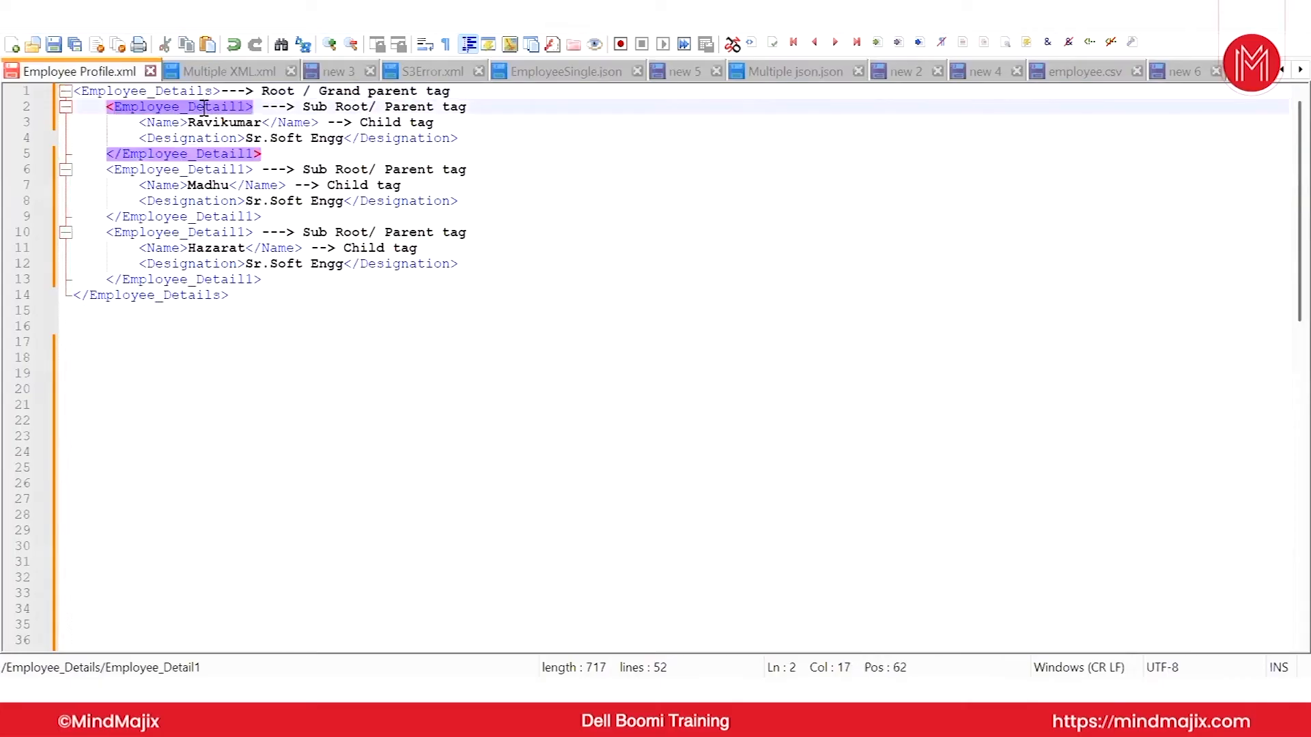
double_click(204, 108)
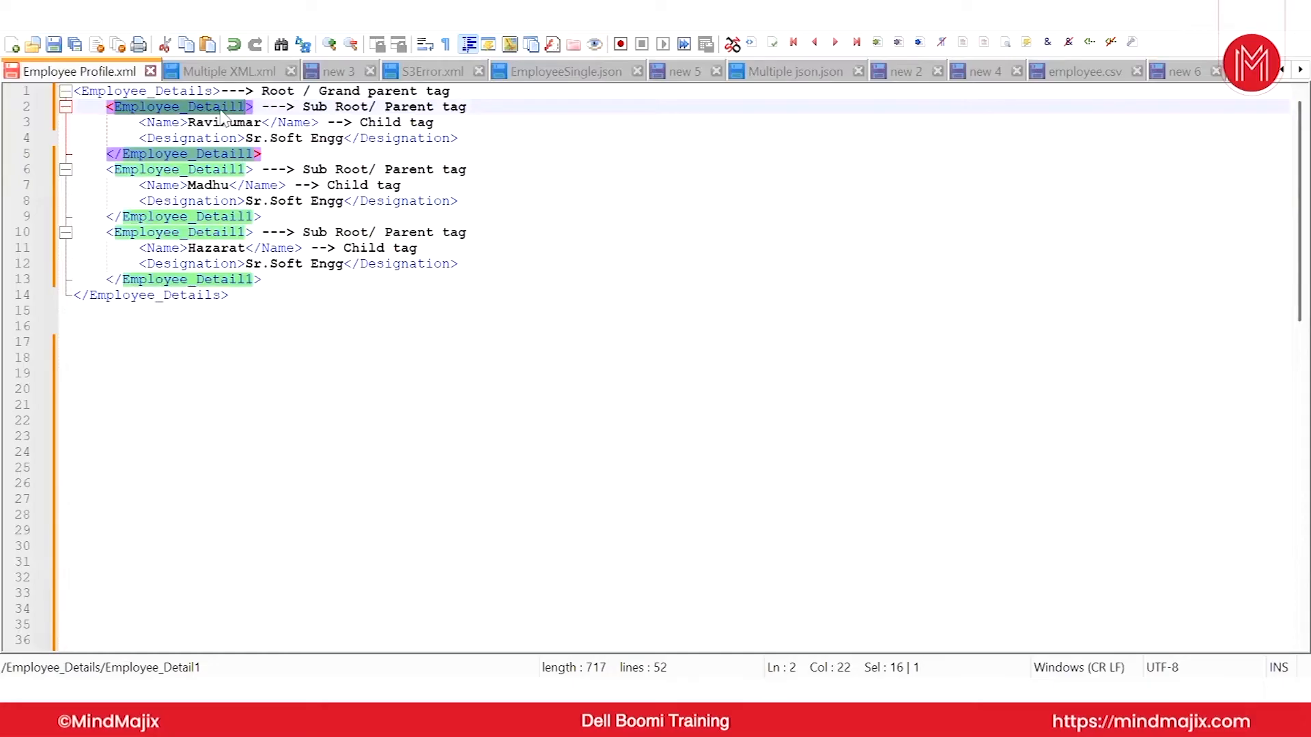
click(181, 92)
double_click(181, 93)
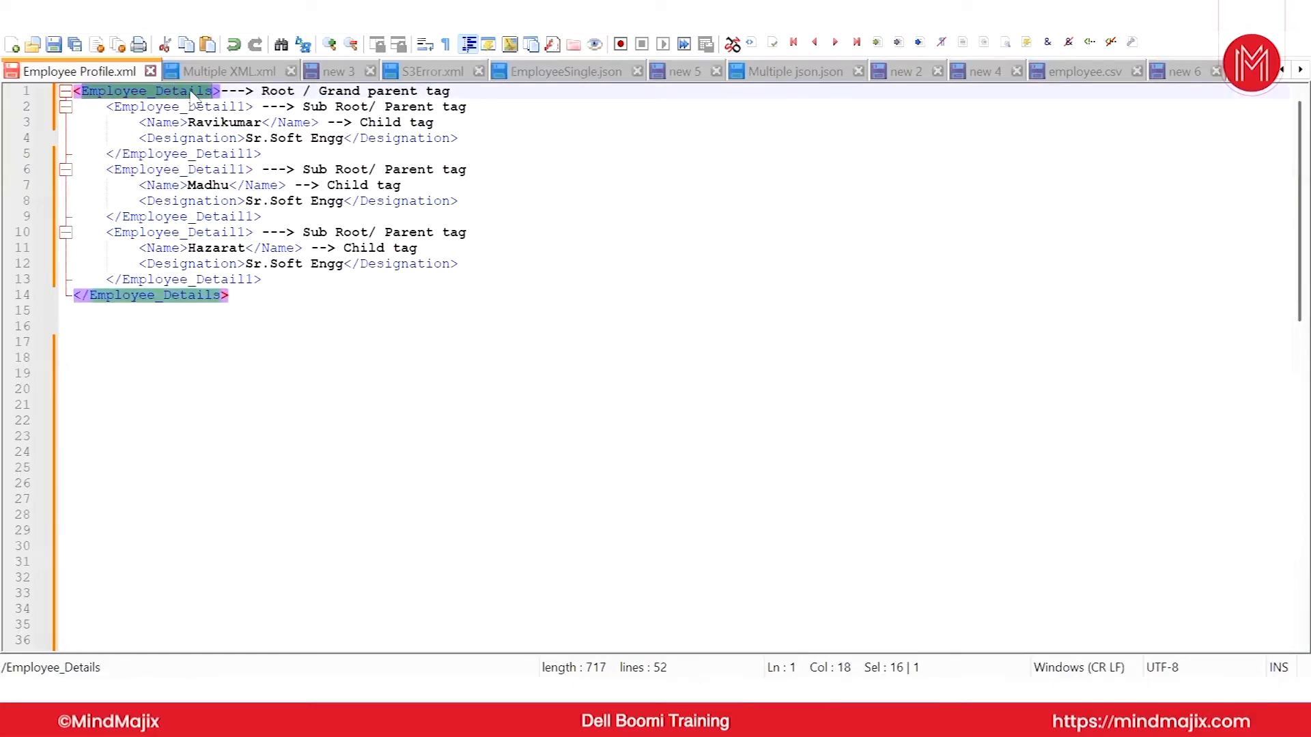
- Highlight the repeated Employee_Detail1 sub-root tags of all three records on lines 2, 6, 9 and 10
double_click(146, 108)
click(166, 171)
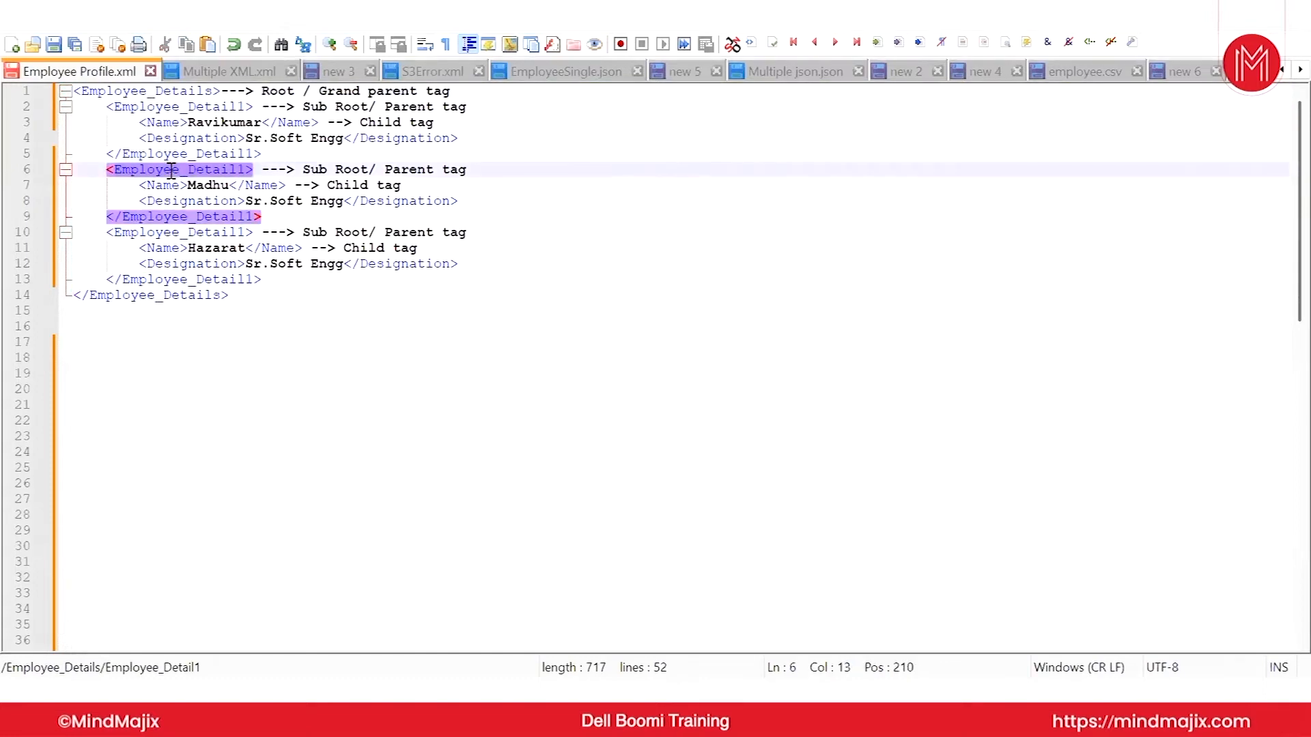
double_click(166, 171)
click(175, 216)
double_click(175, 215)
double_click(175, 233)
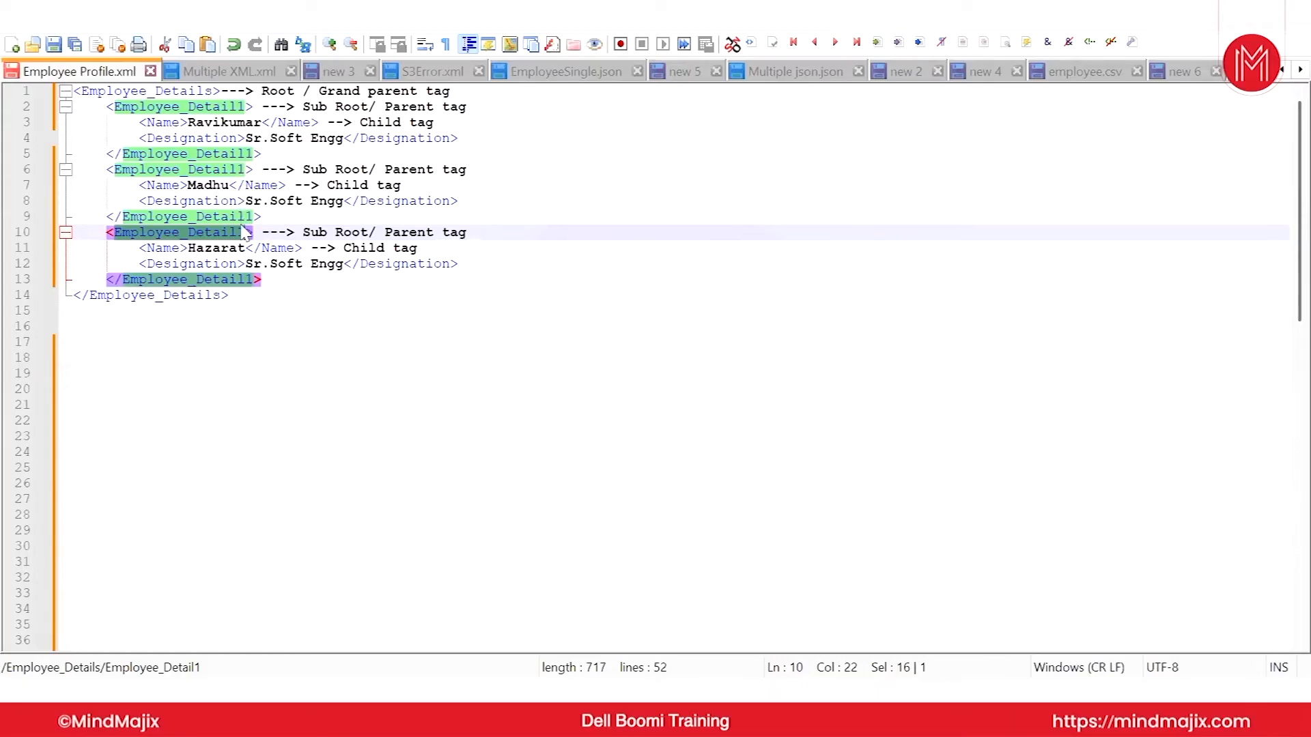
- Examine the number ending the first Employee_Detail1 tag, and highlight the opening tags of the second and third records
click(245, 107)
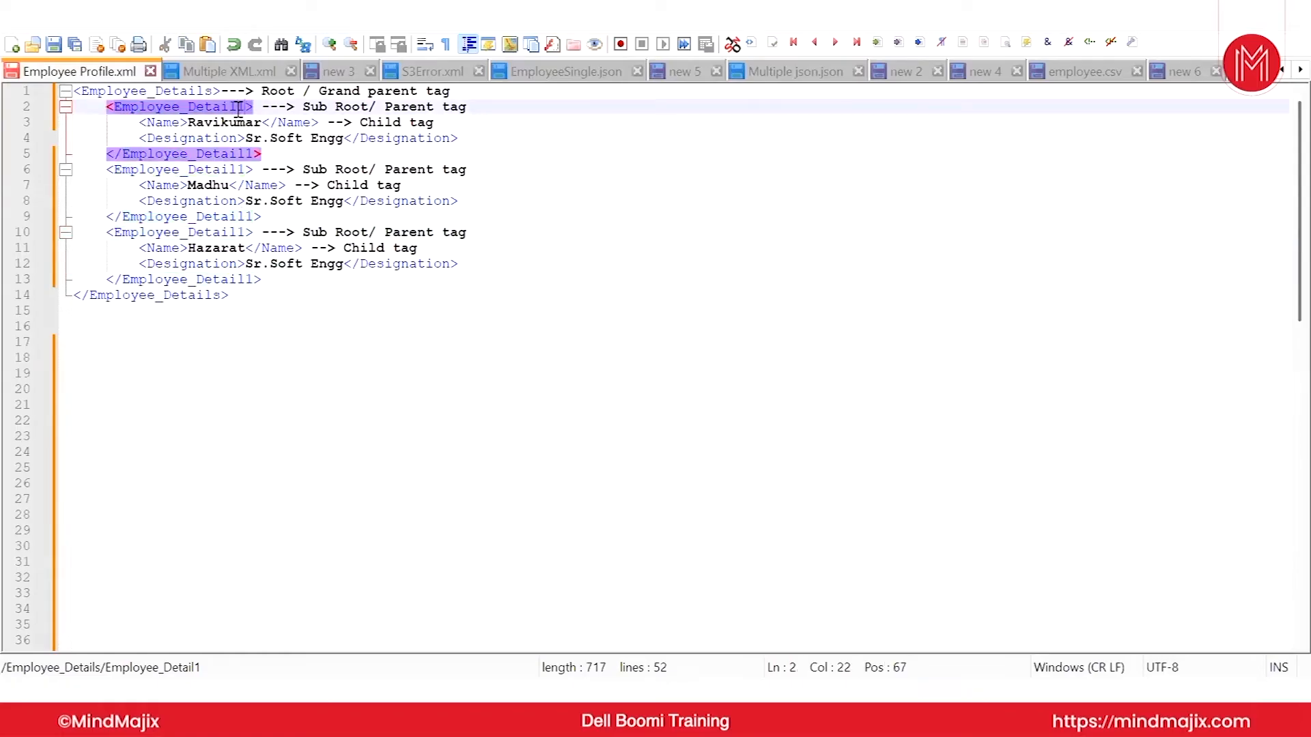
drag(239, 109, 244, 110)
click(198, 107)
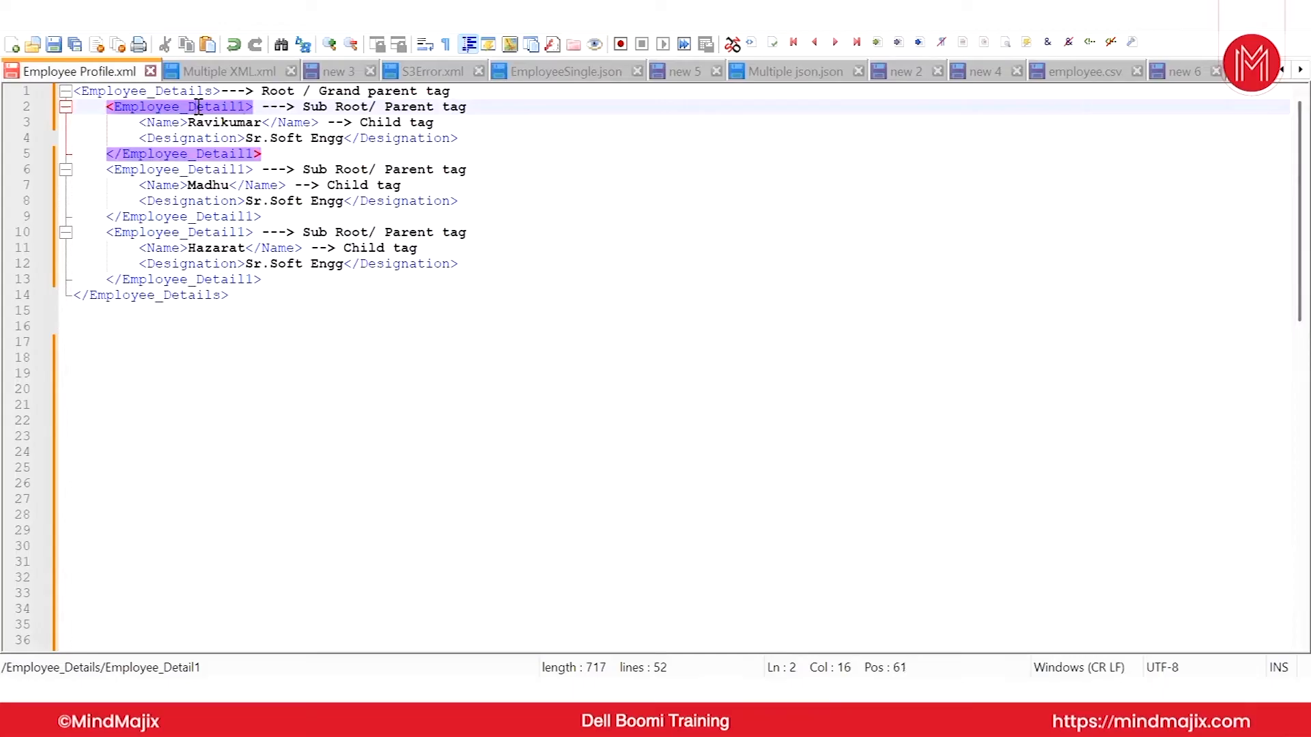
double_click(178, 169)
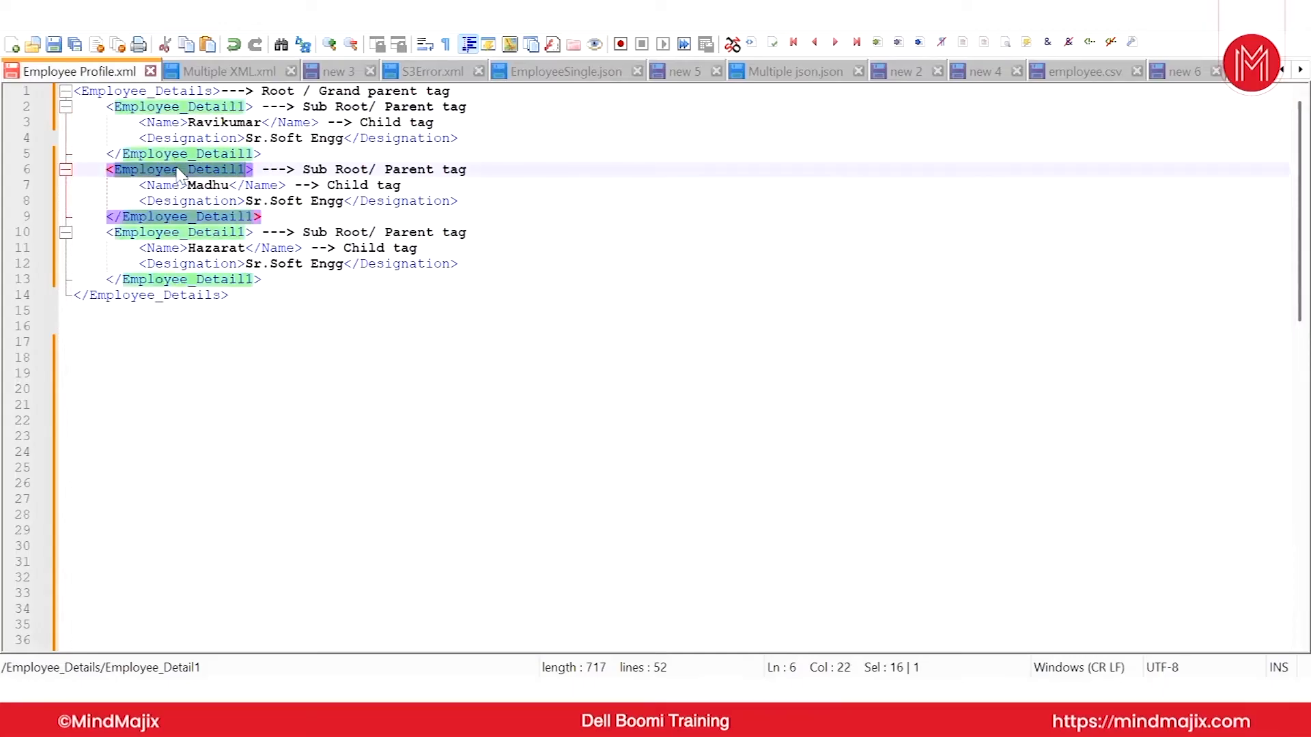
double_click(178, 233)
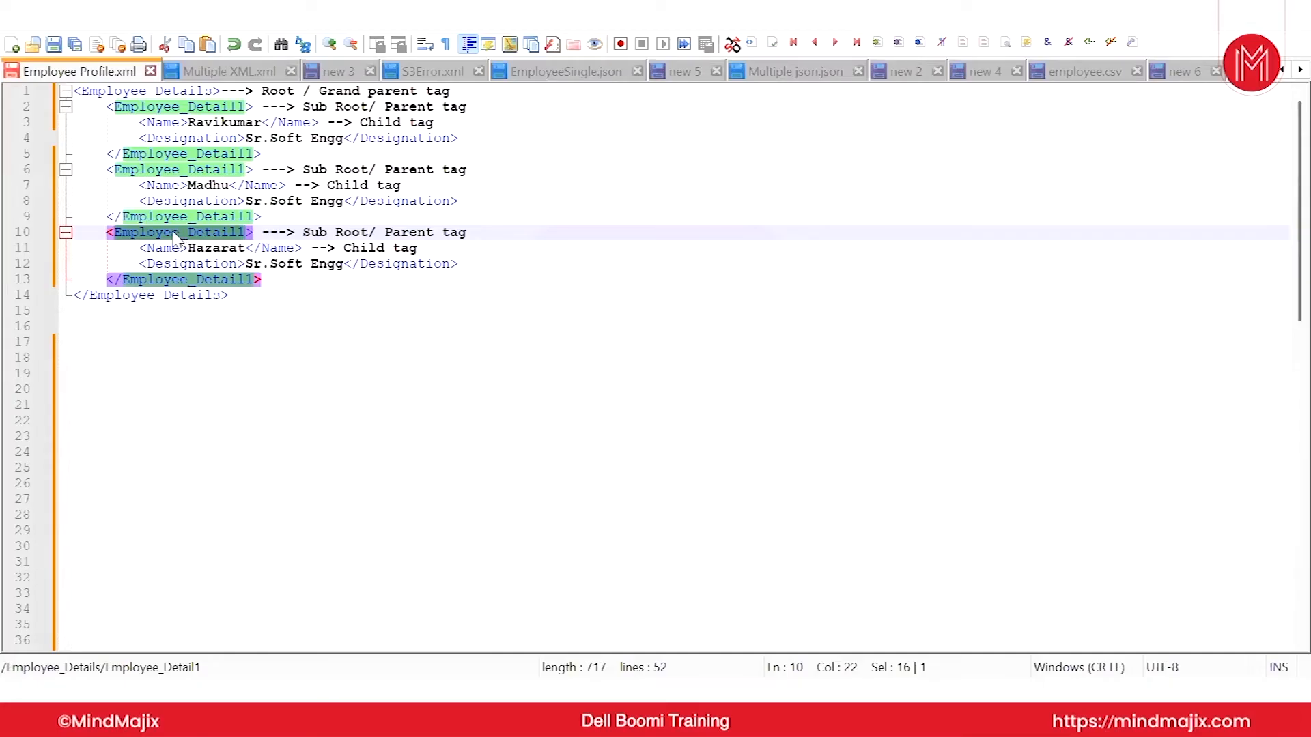
click(299, 335)
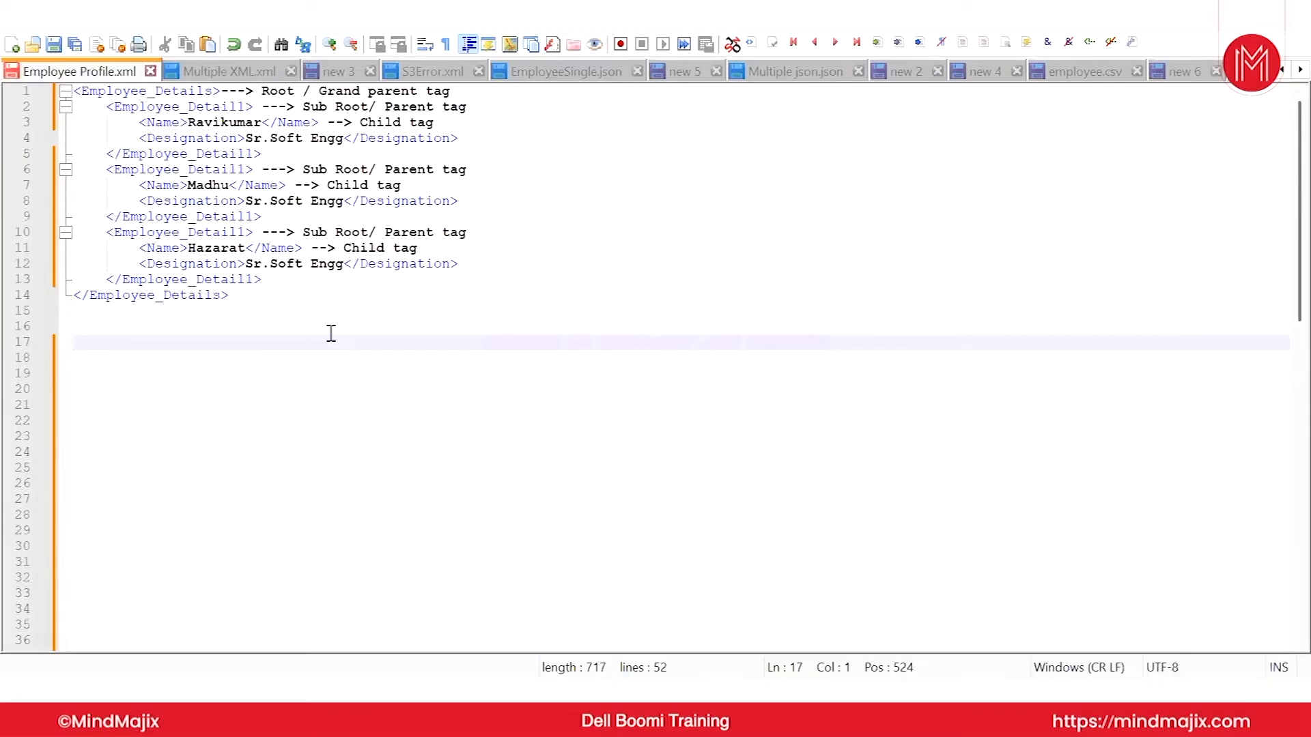
- Remove the trailing 1 from the first record's opening and closing Employee_Detail1 tags
double_click(236, 107)
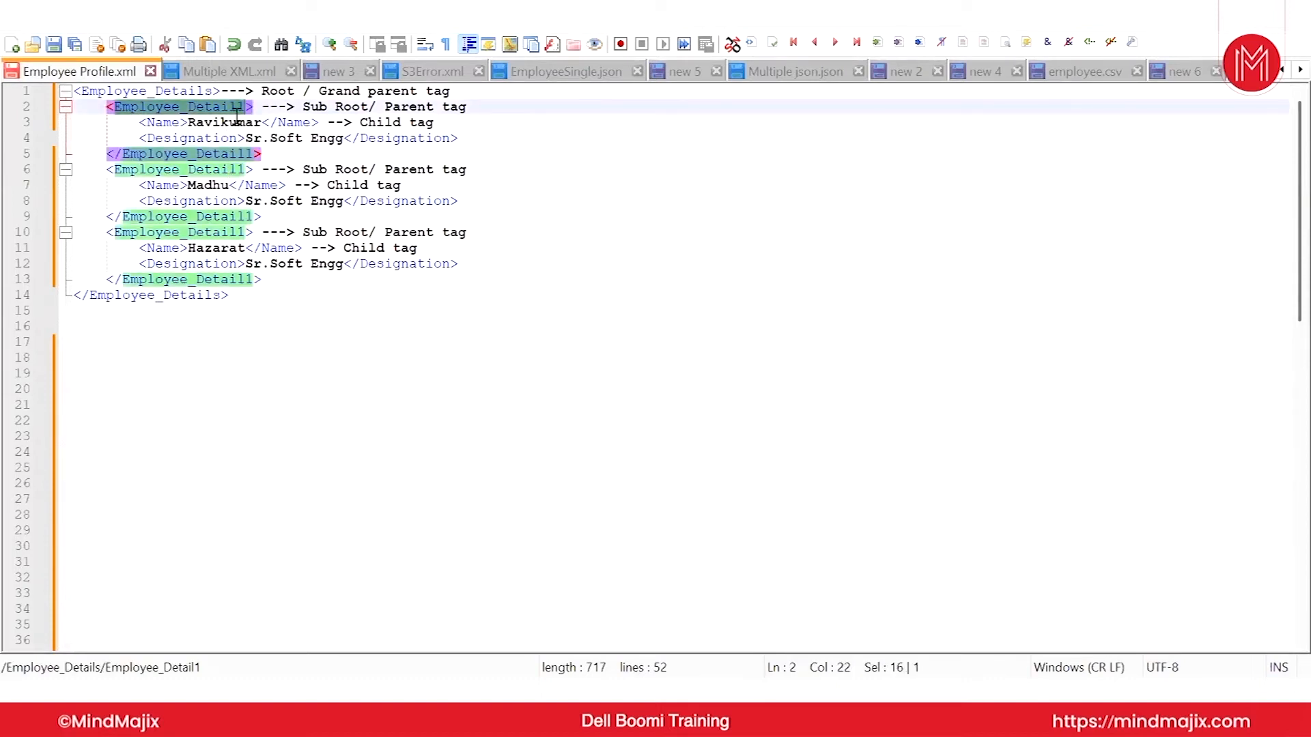
click(244, 107)
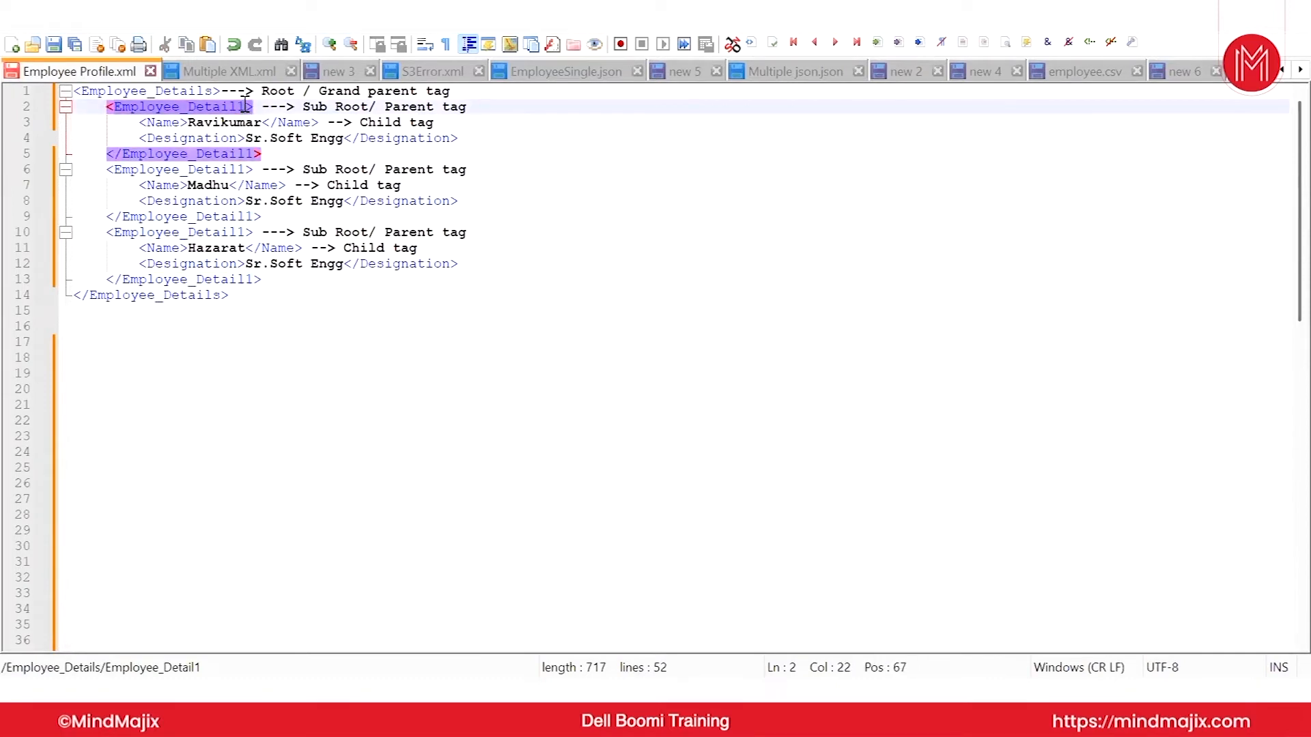
key(BackSpace)
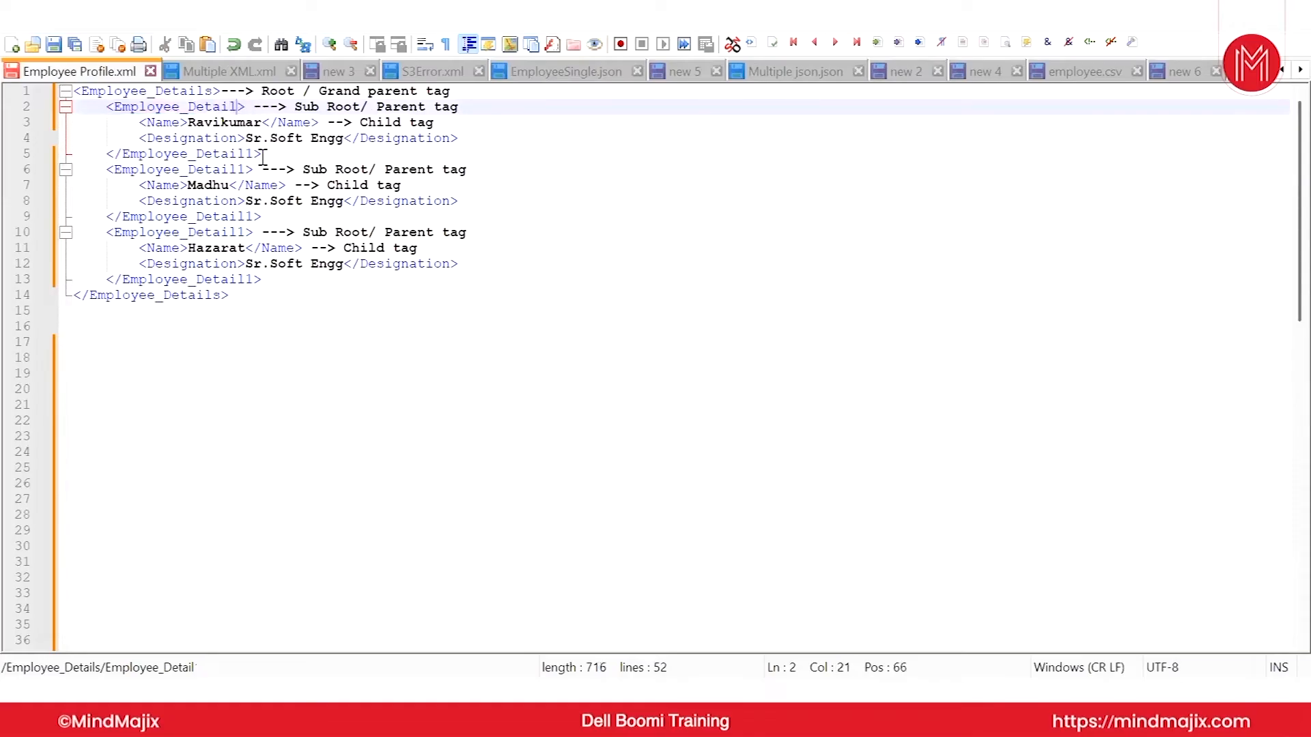
click(253, 153)
key(BackSpace)
- Rename the opening and closing tags of the second and third records to Employee_Detail, and highlight the matching tag names
click(252, 169)
key(BackSpace)
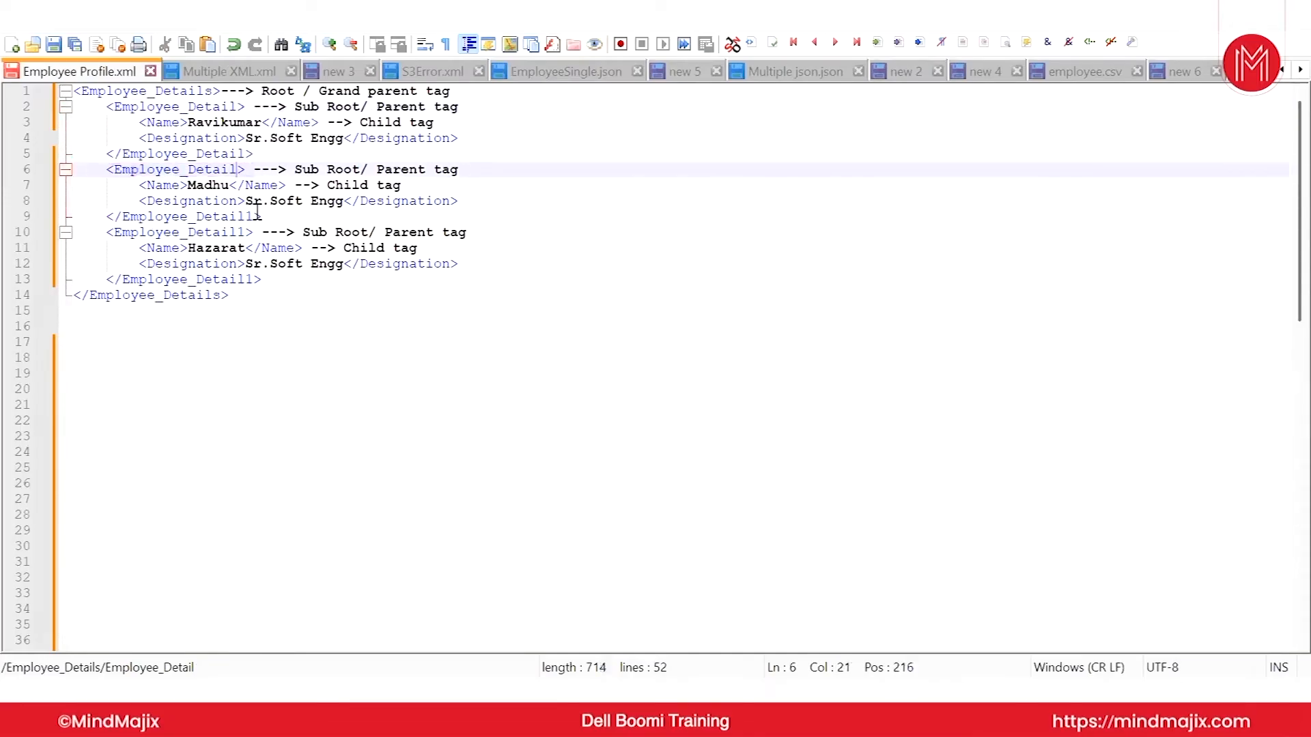
click(255, 216)
key(BackSpace)
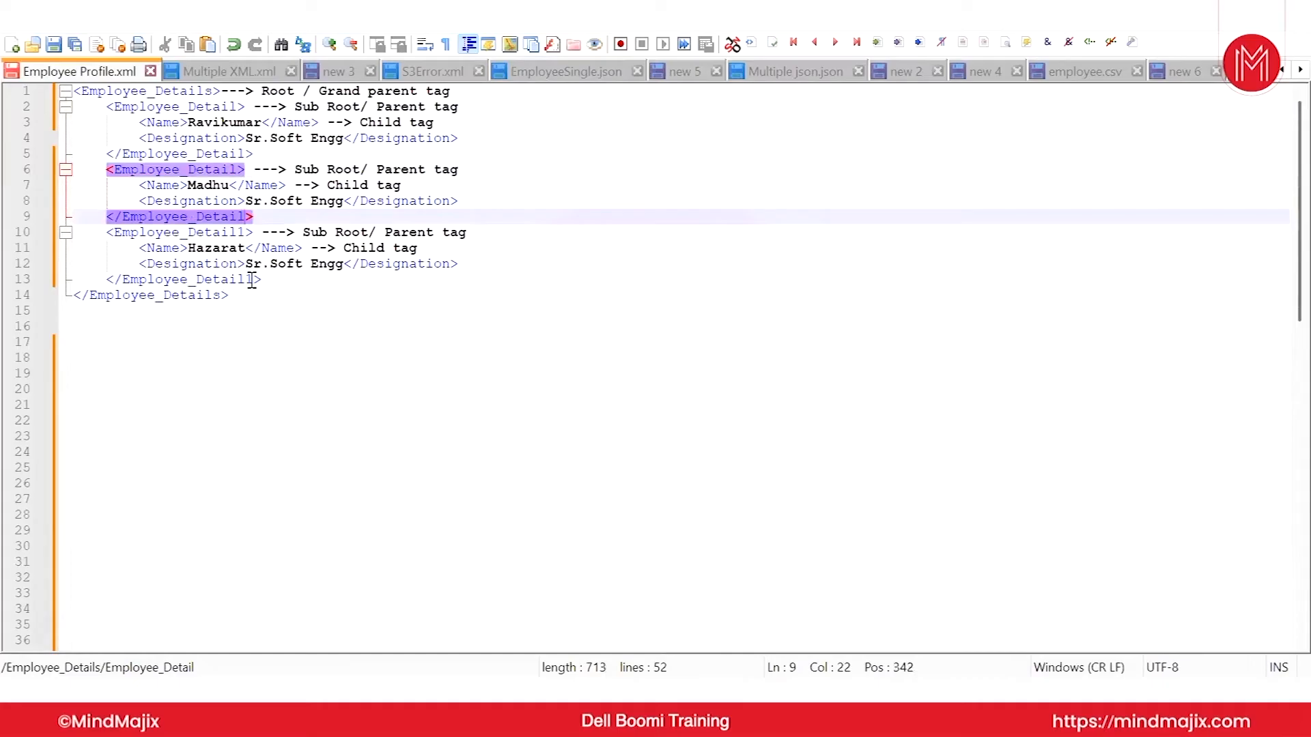
click(254, 279)
key(BackSpace)
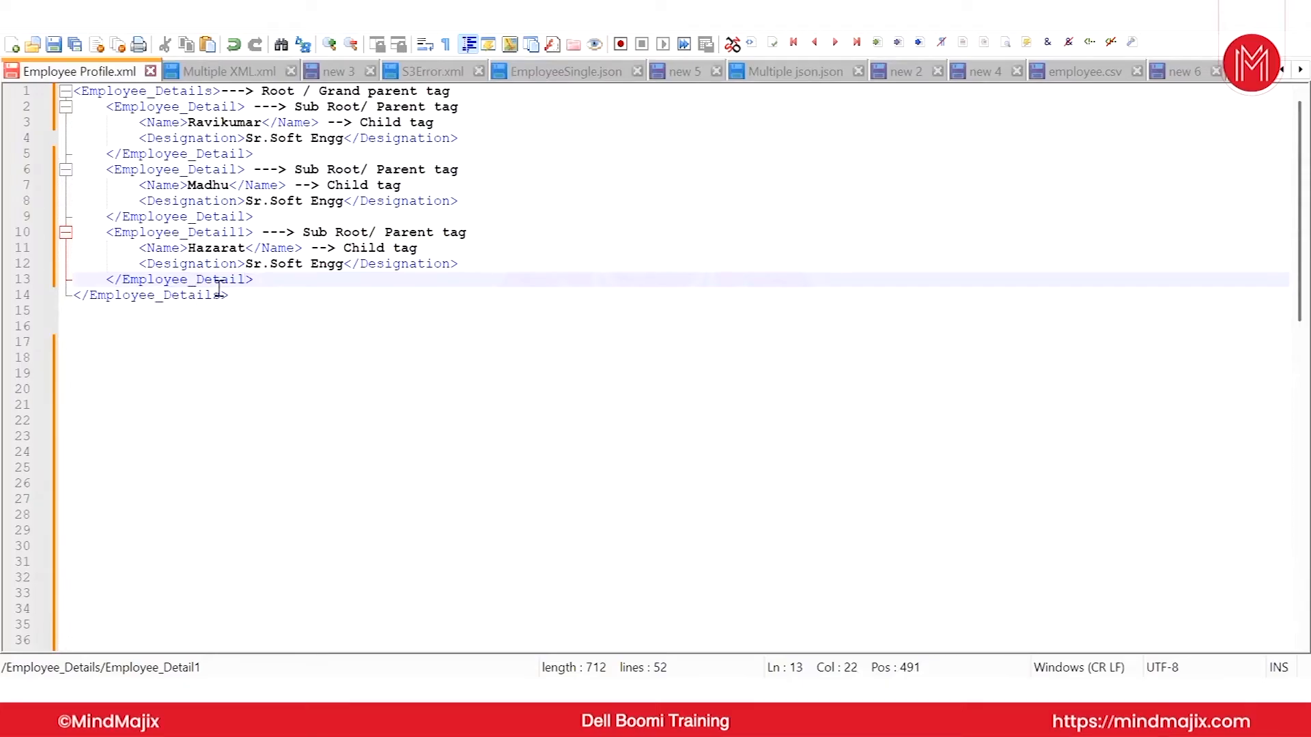
double_click(217, 217)
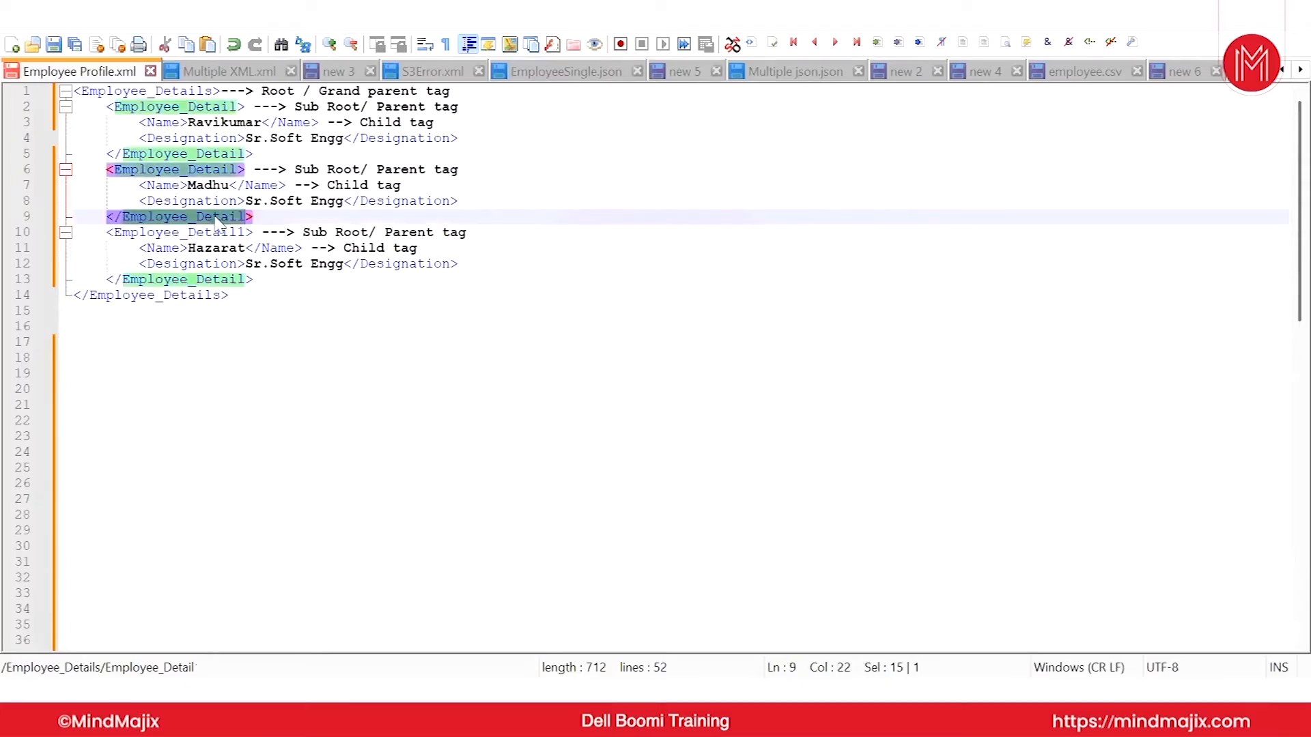
drag(251, 233, 247, 232)
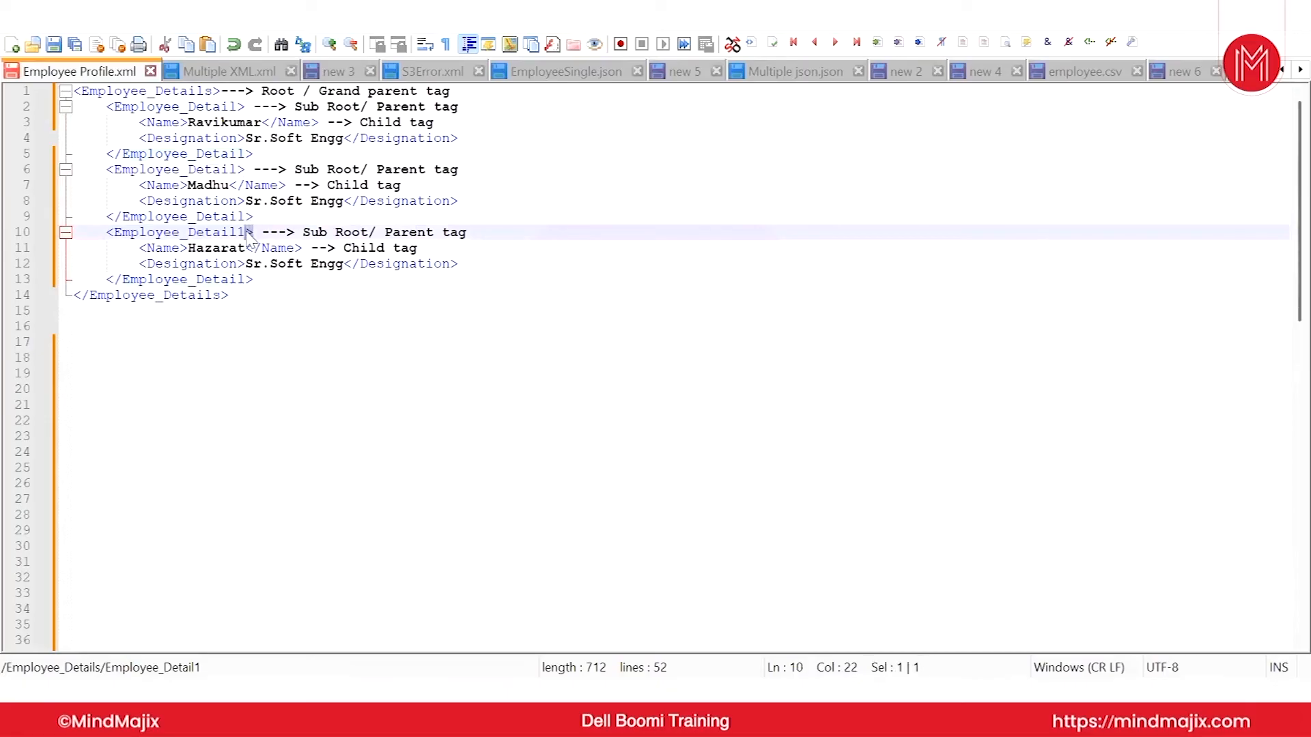
click(247, 232)
key(BackSpace)
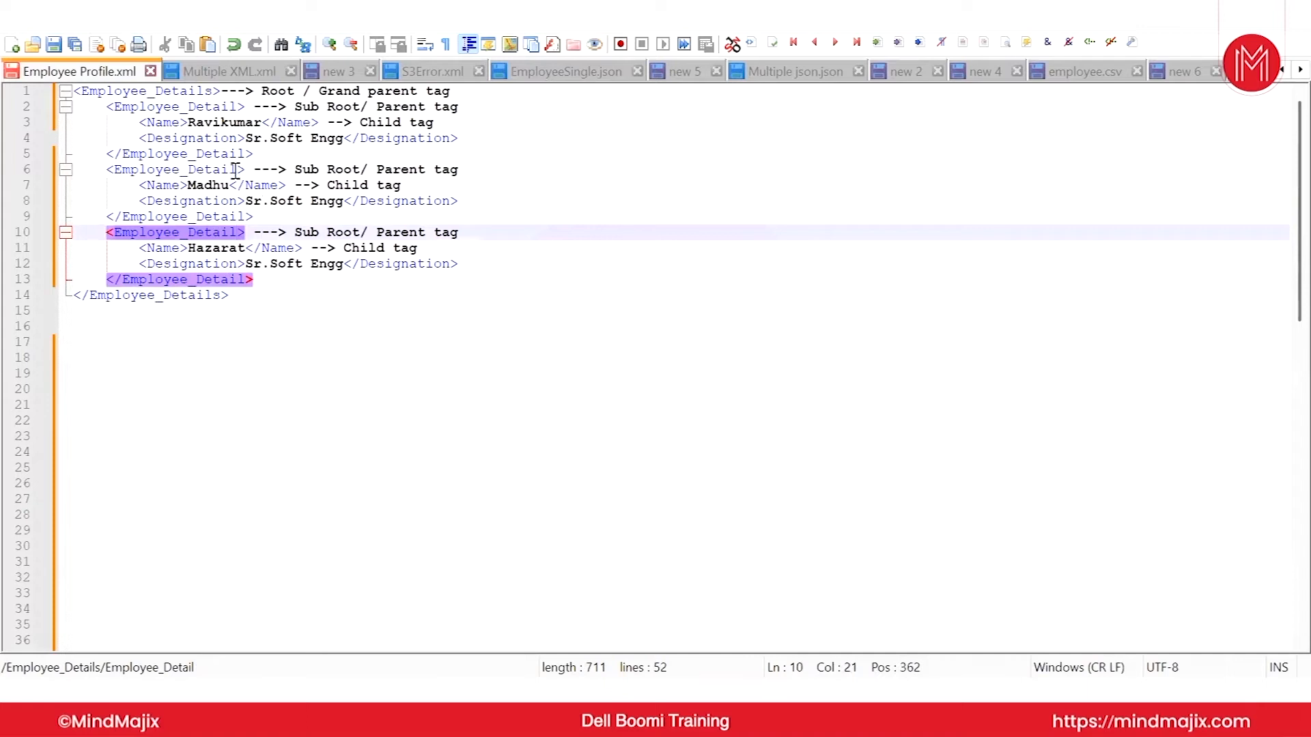
double_click(220, 107)
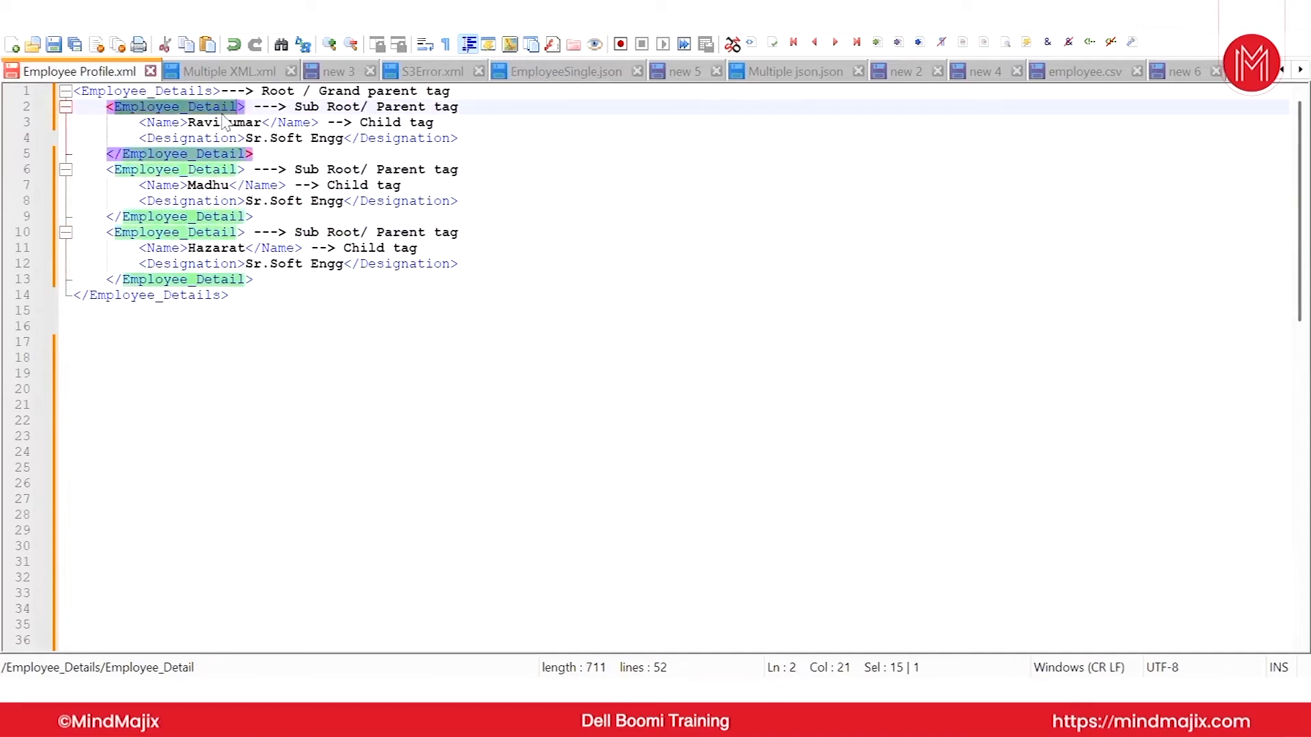
click(296, 315)
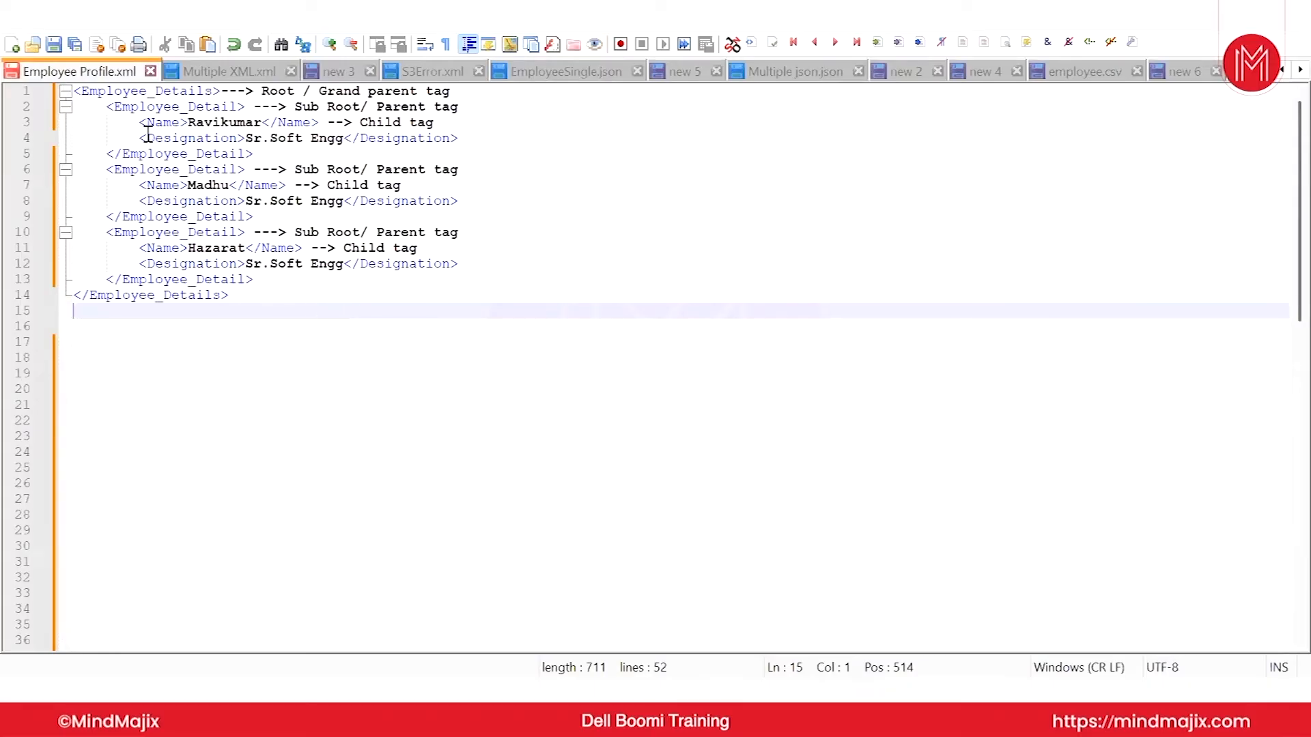
- Delete the second and third Employee_Detail records, and highlight the whole remaining Employee_Details block
drag(258, 280, 261, 156)
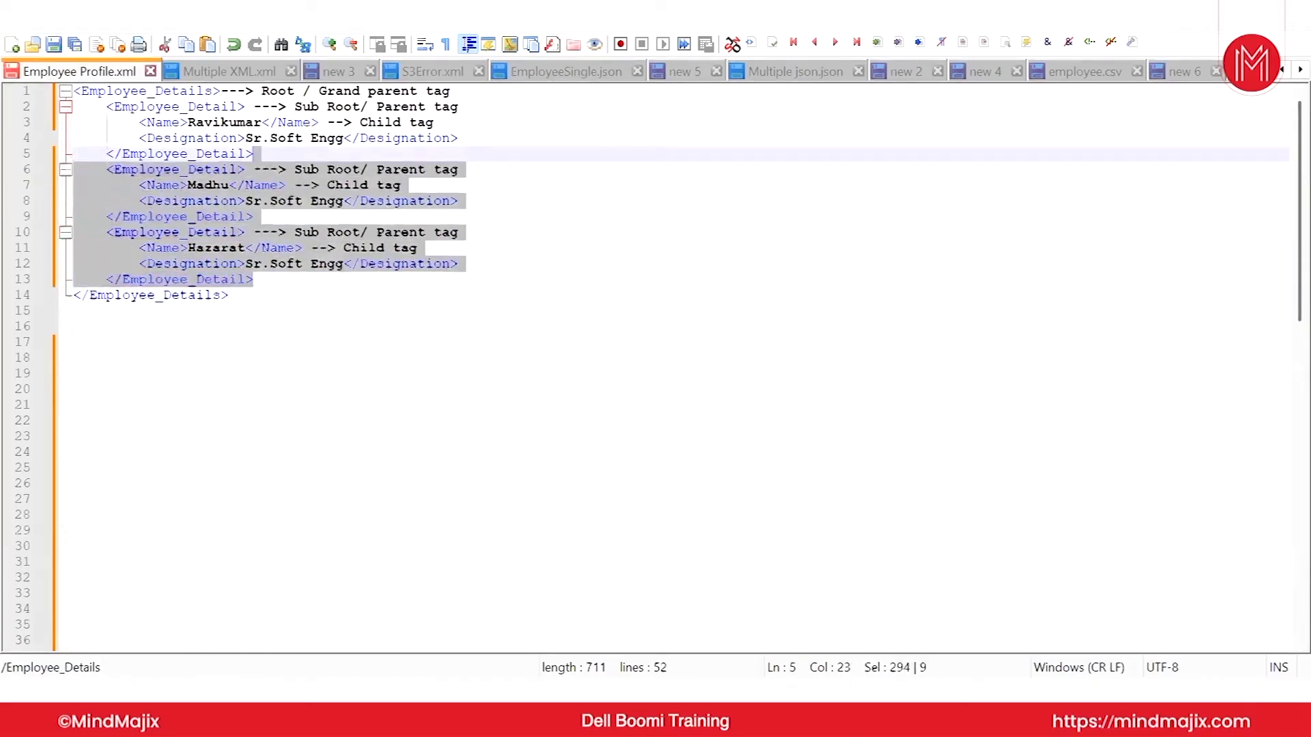
key(Delete)
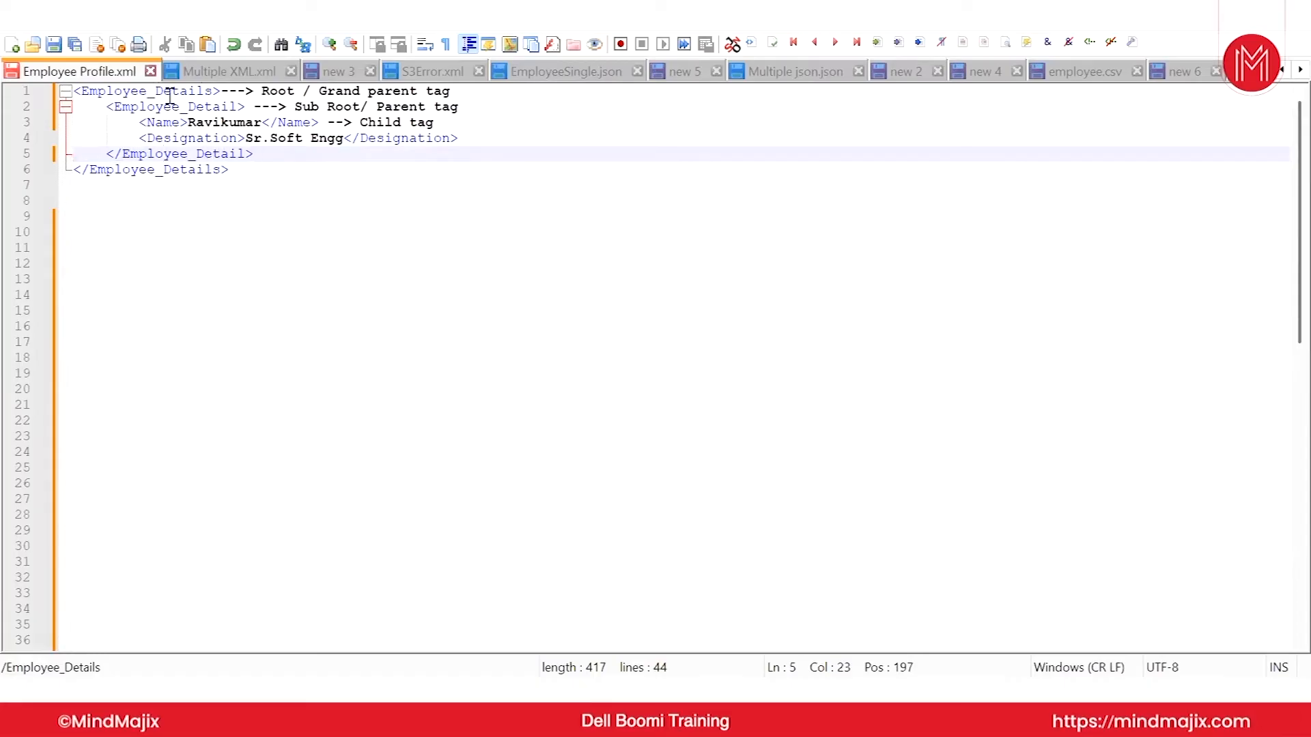
click(234, 169)
drag(235, 170, 73, 91)
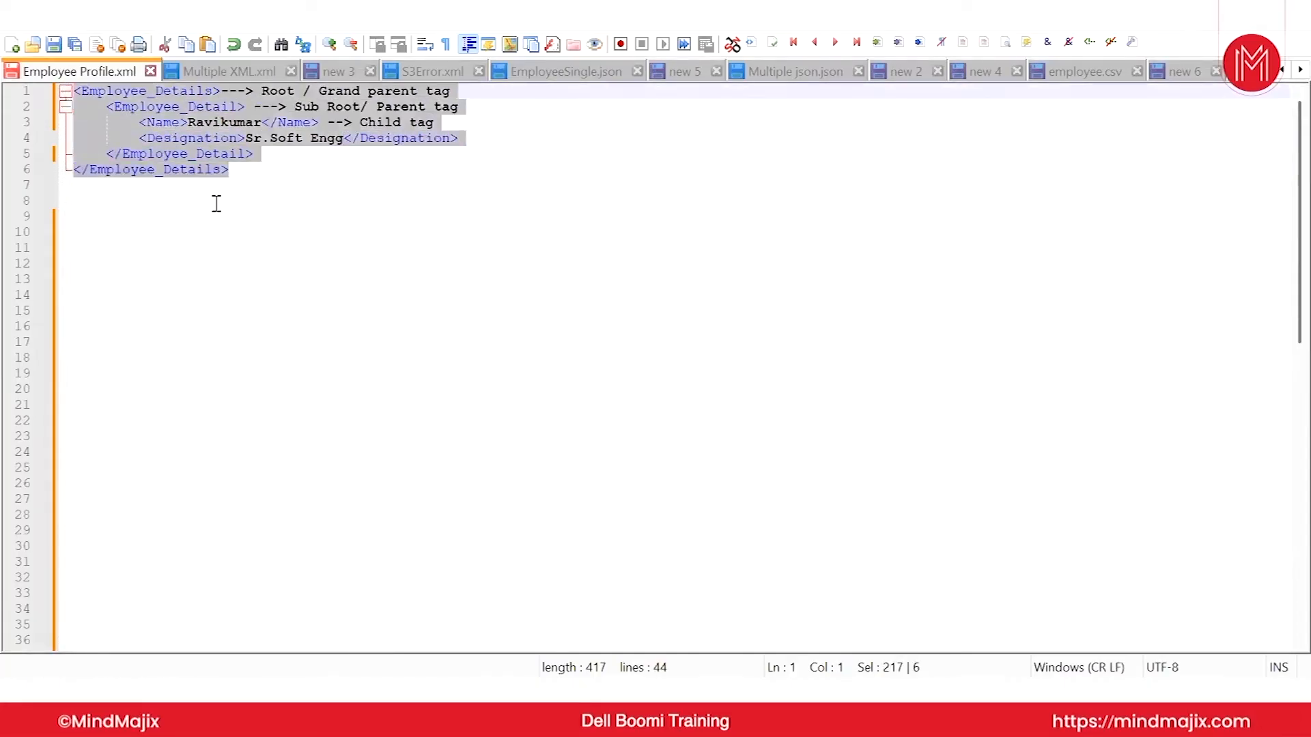
click(244, 217)
- Examine the nesting levels by highlighting the Employee_Details root, the Employee_Detail parent, and the Name and Designation child tags
drag(139, 123, 476, 137)
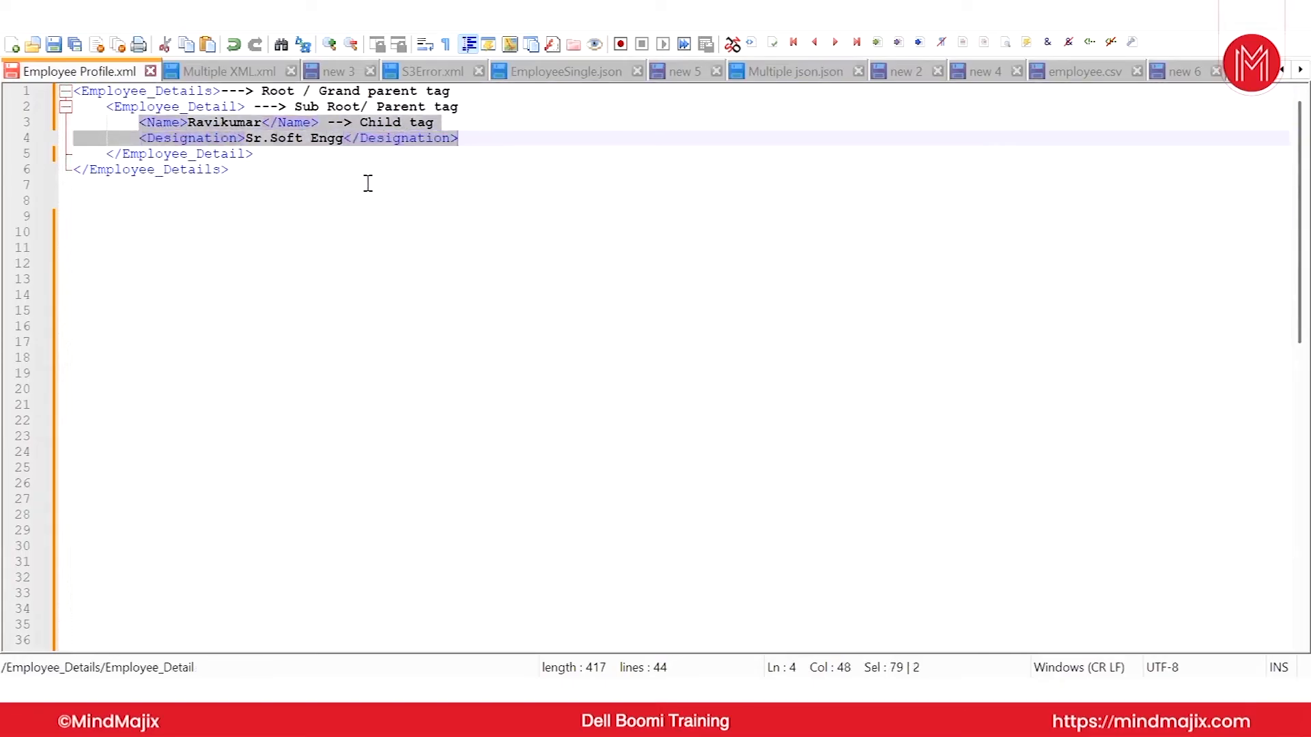
click(256, 181)
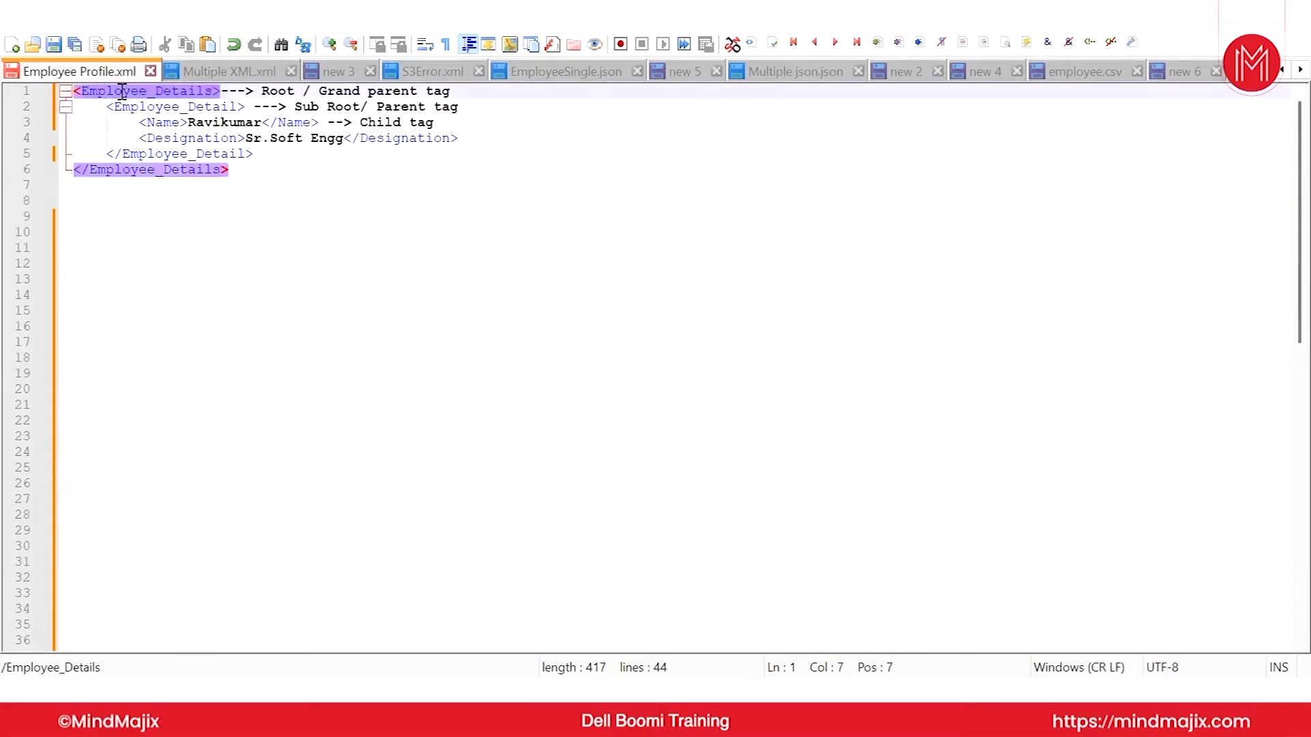
double_click(122, 91)
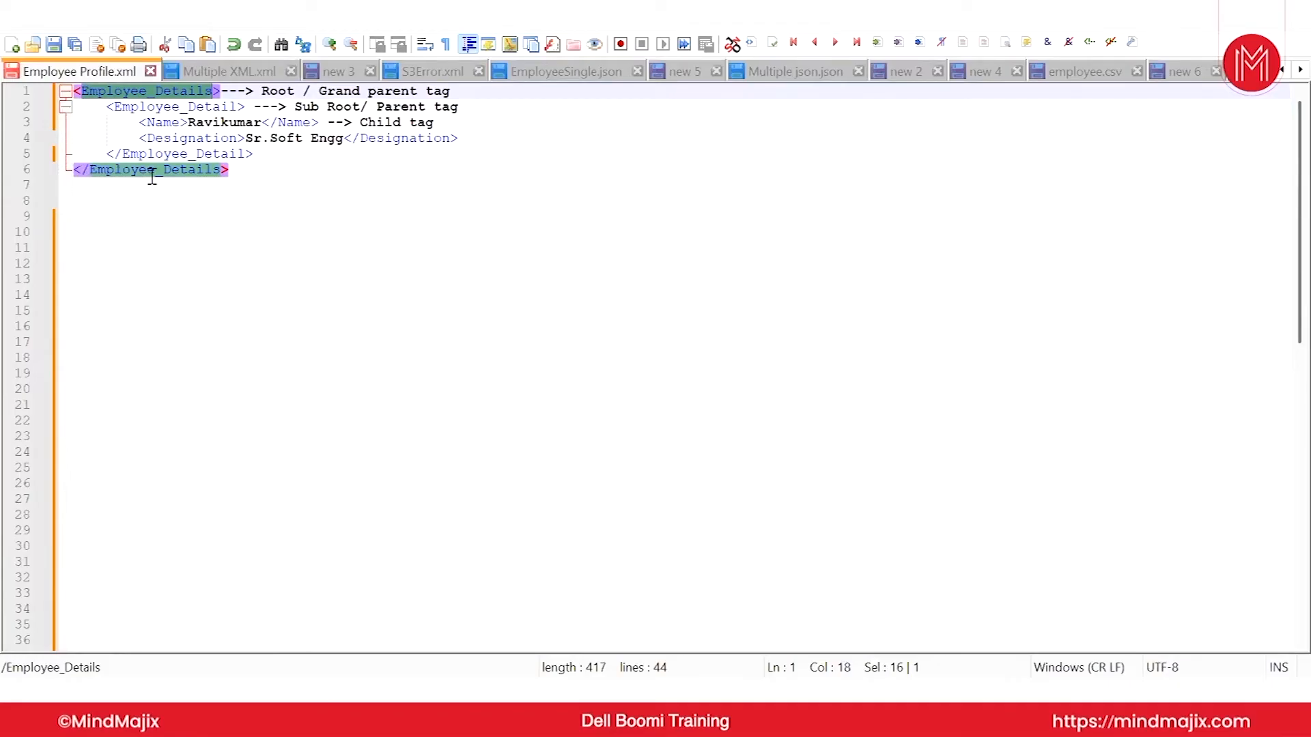
double_click(186, 108)
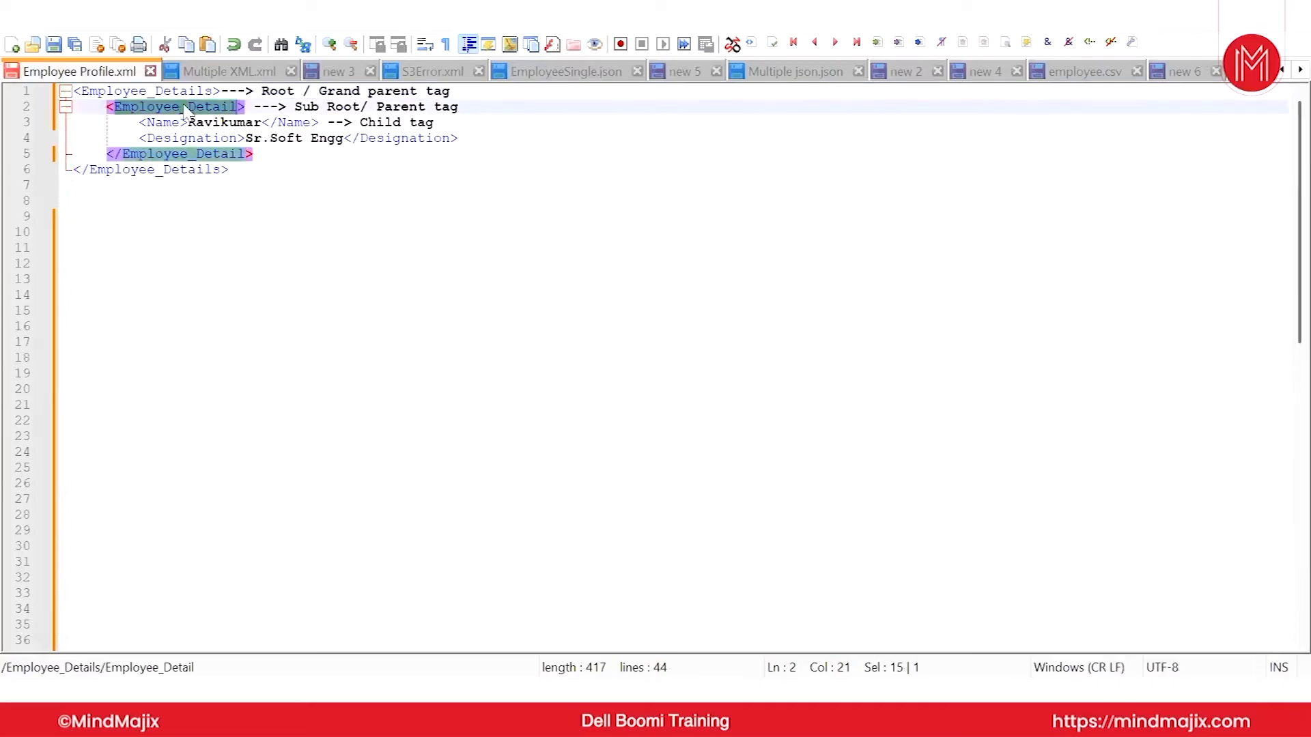
double_click(162, 123)
double_click(183, 138)
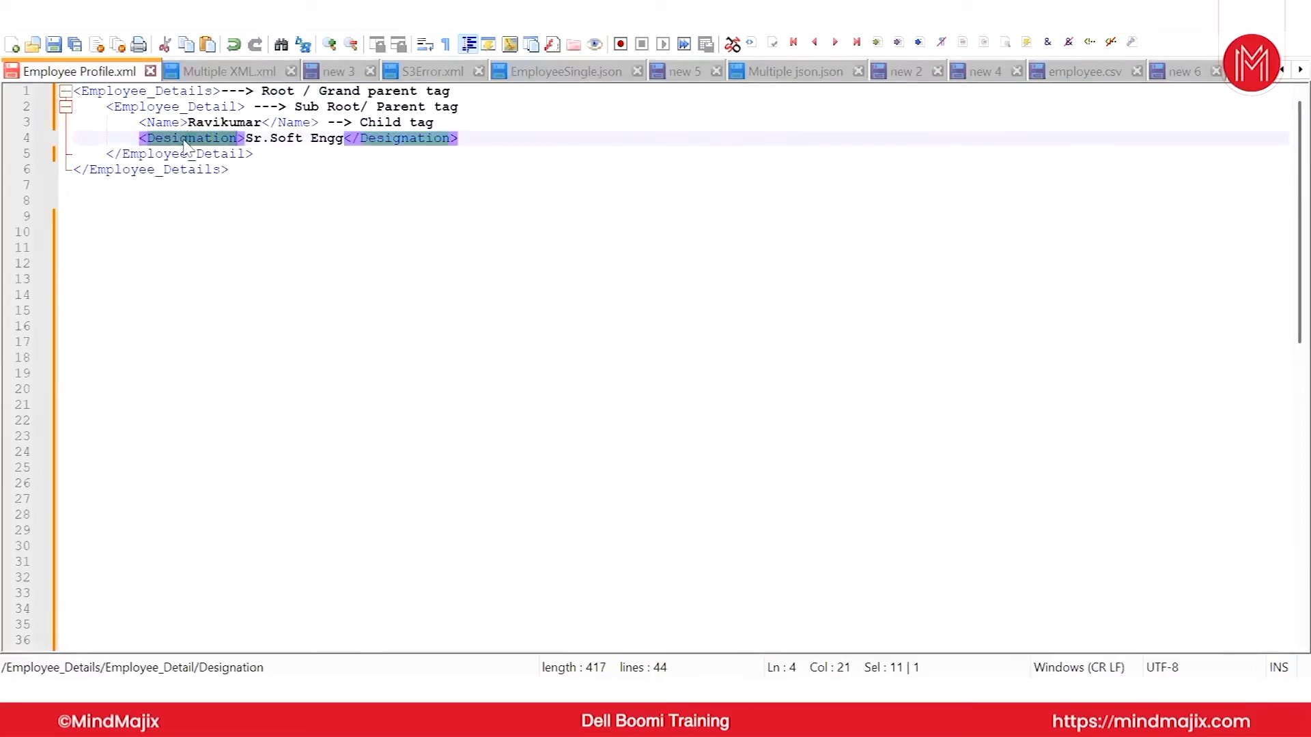
click(203, 91)
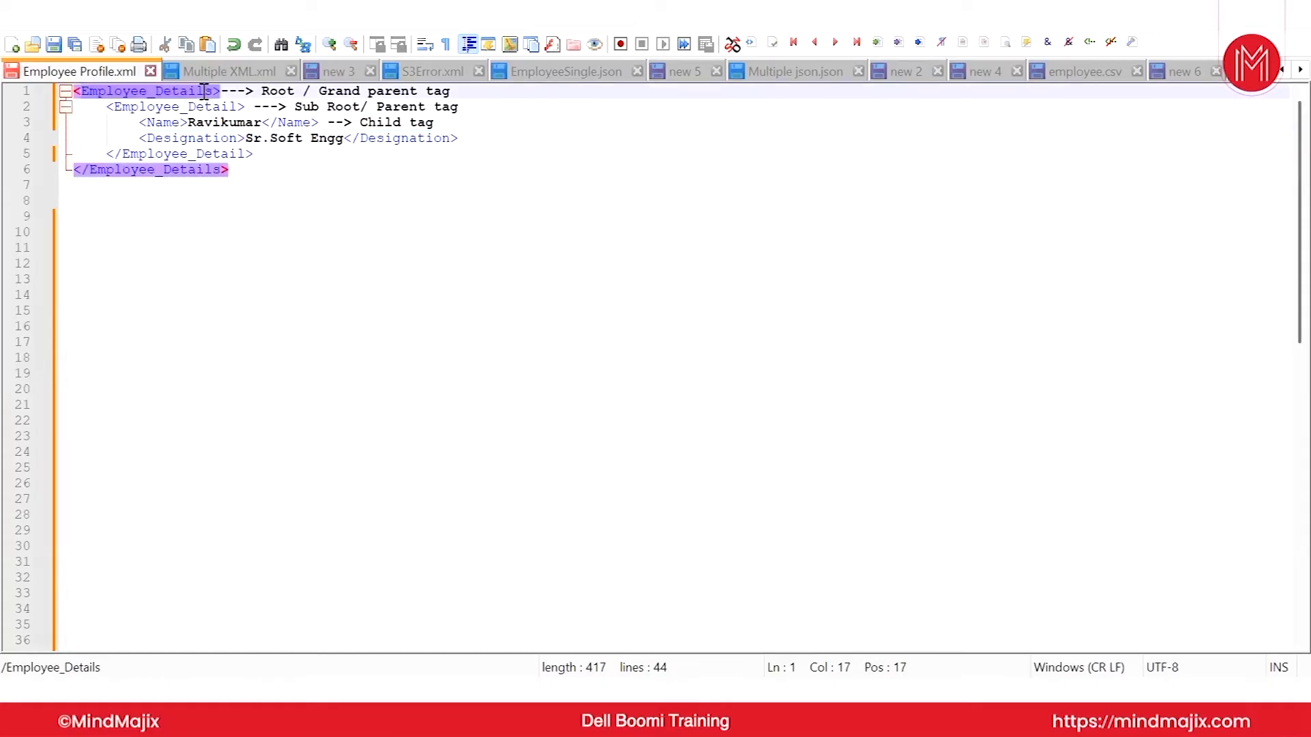
click(219, 107)
click(220, 122)
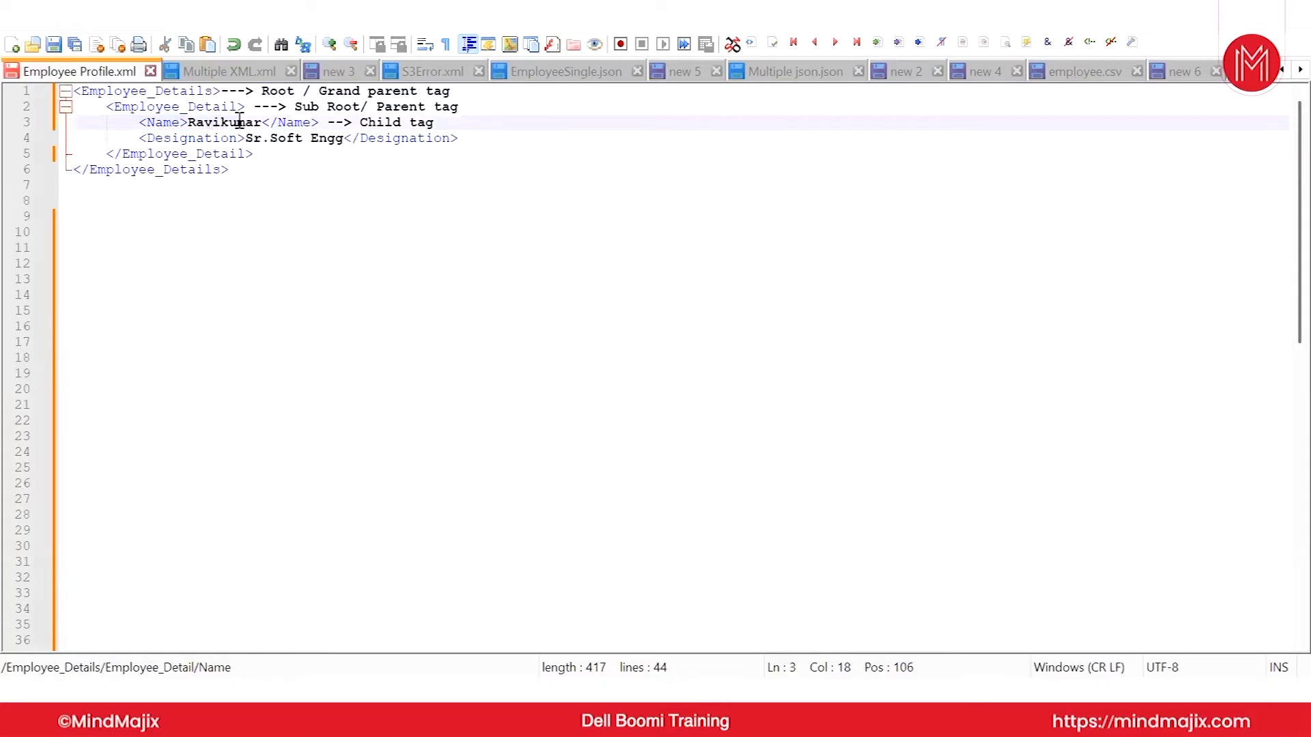
click(464, 138)
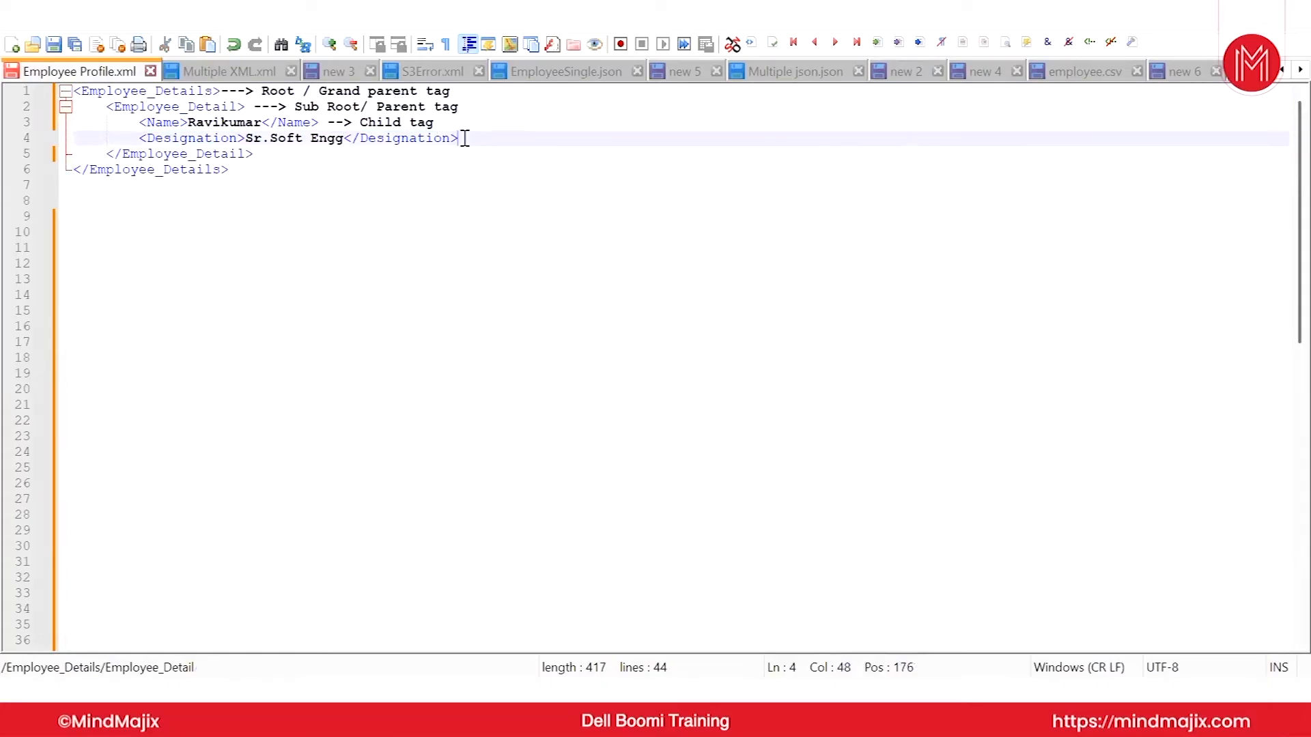
drag(464, 138, 143, 127)
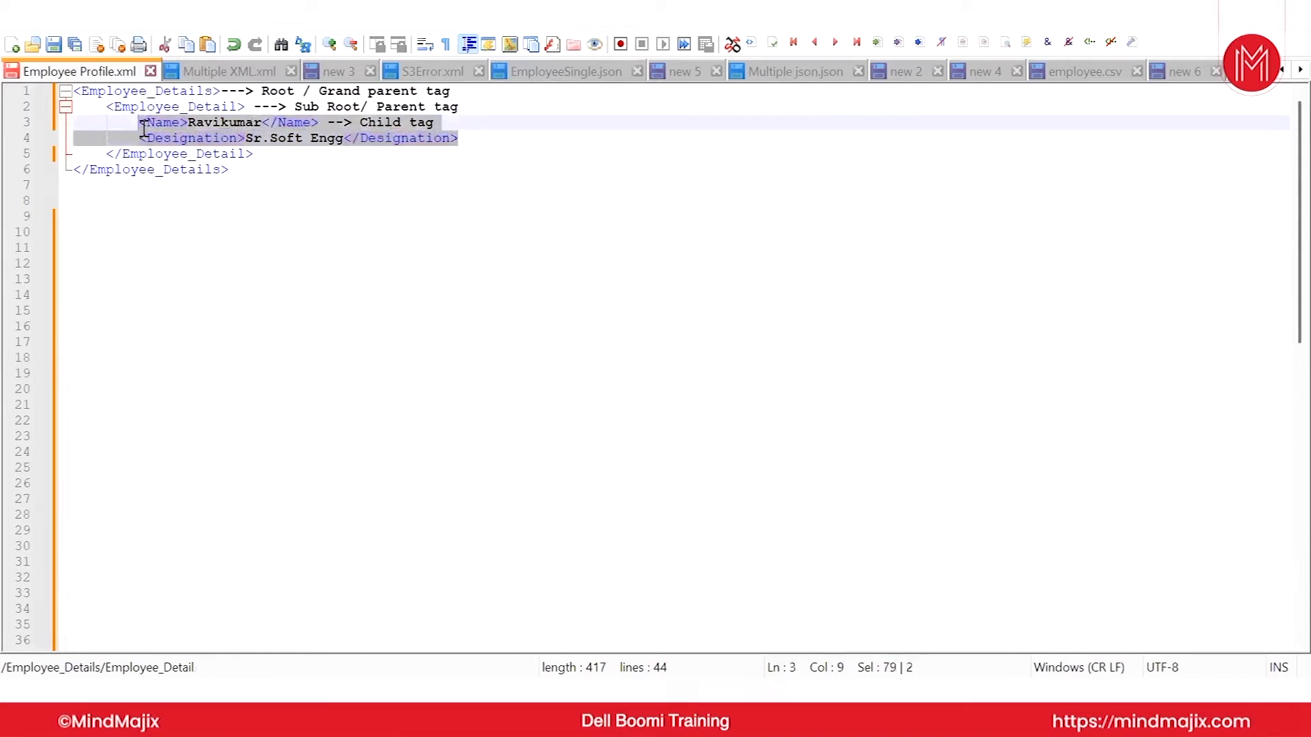
click(369, 214)
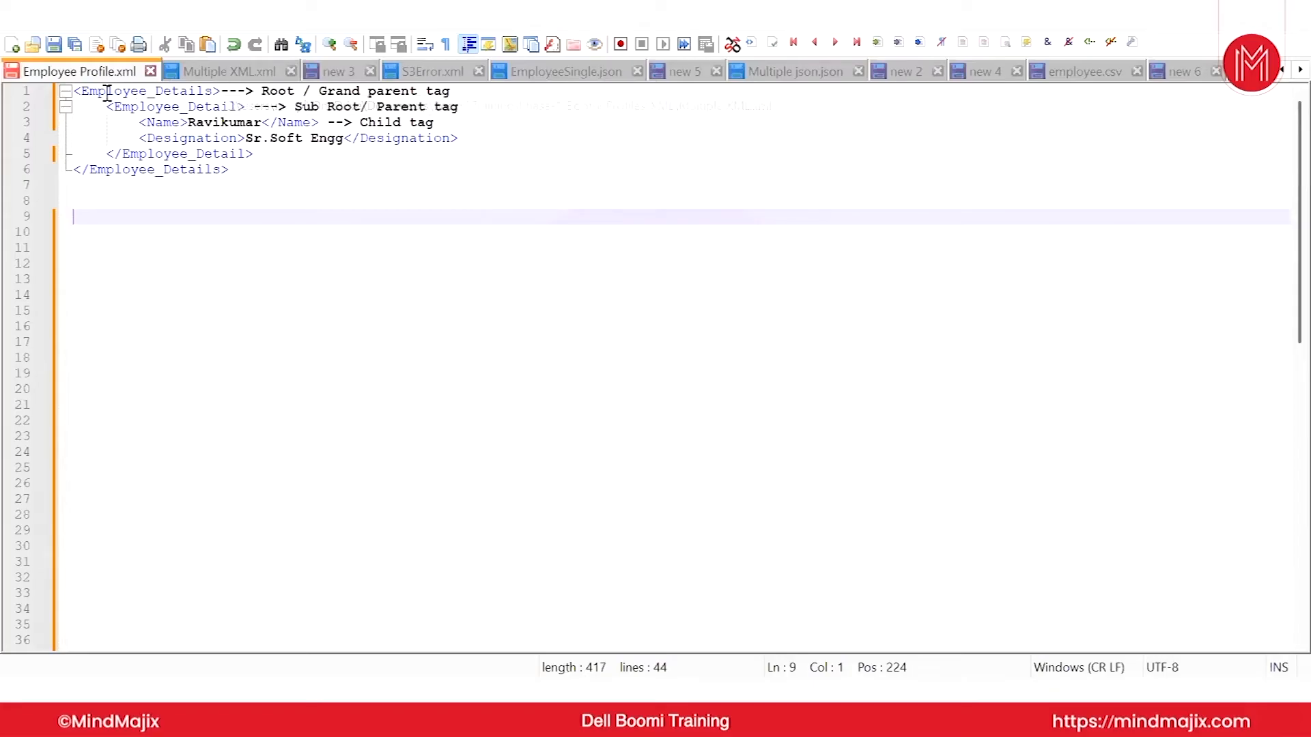
- Highlight the Employee_Details name within the opening root tag on line 1
drag(83, 91, 214, 92)
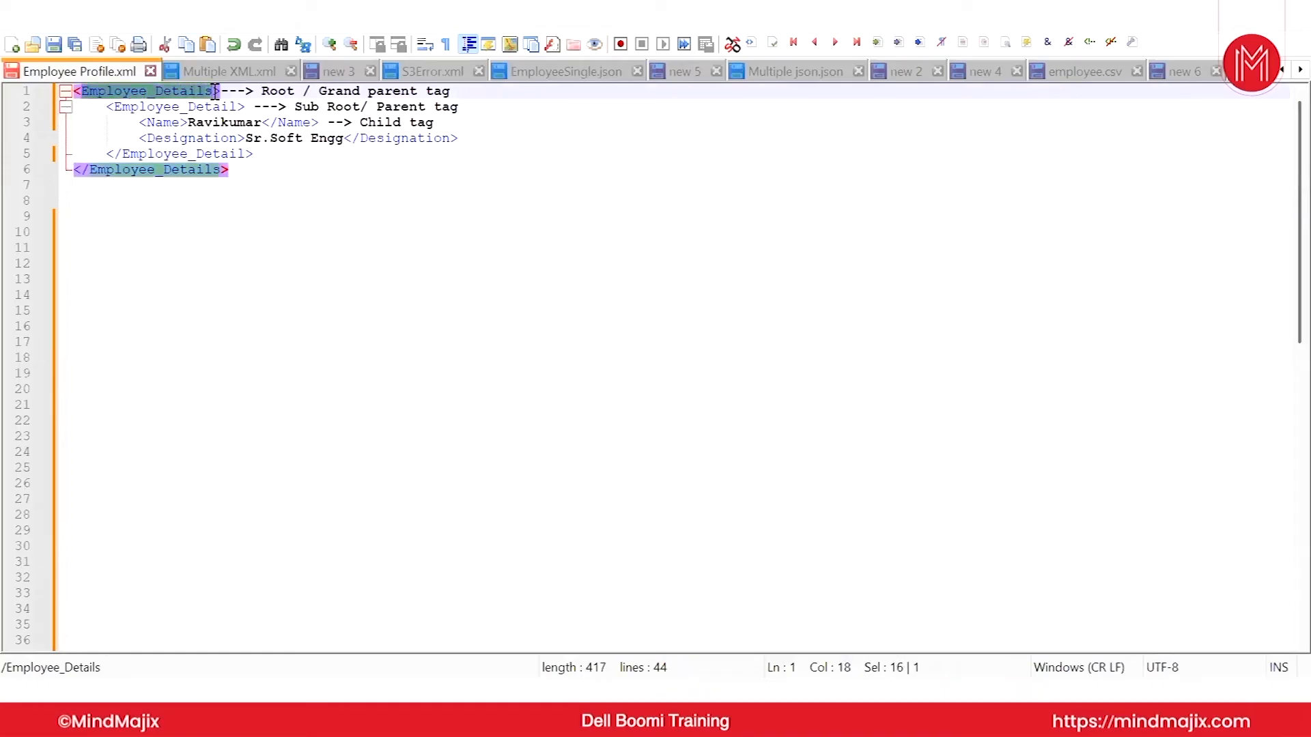
click(114, 92)
click(84, 92)
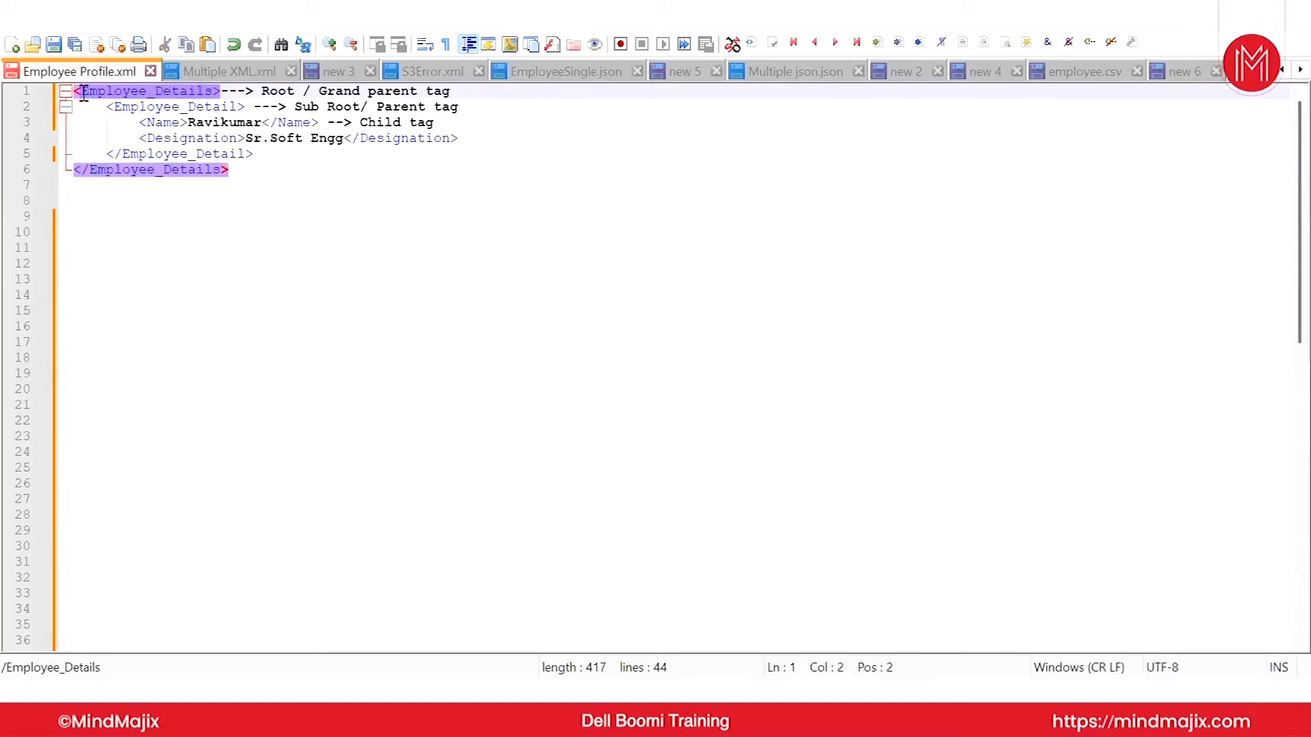
drag(82, 92, 220, 93)
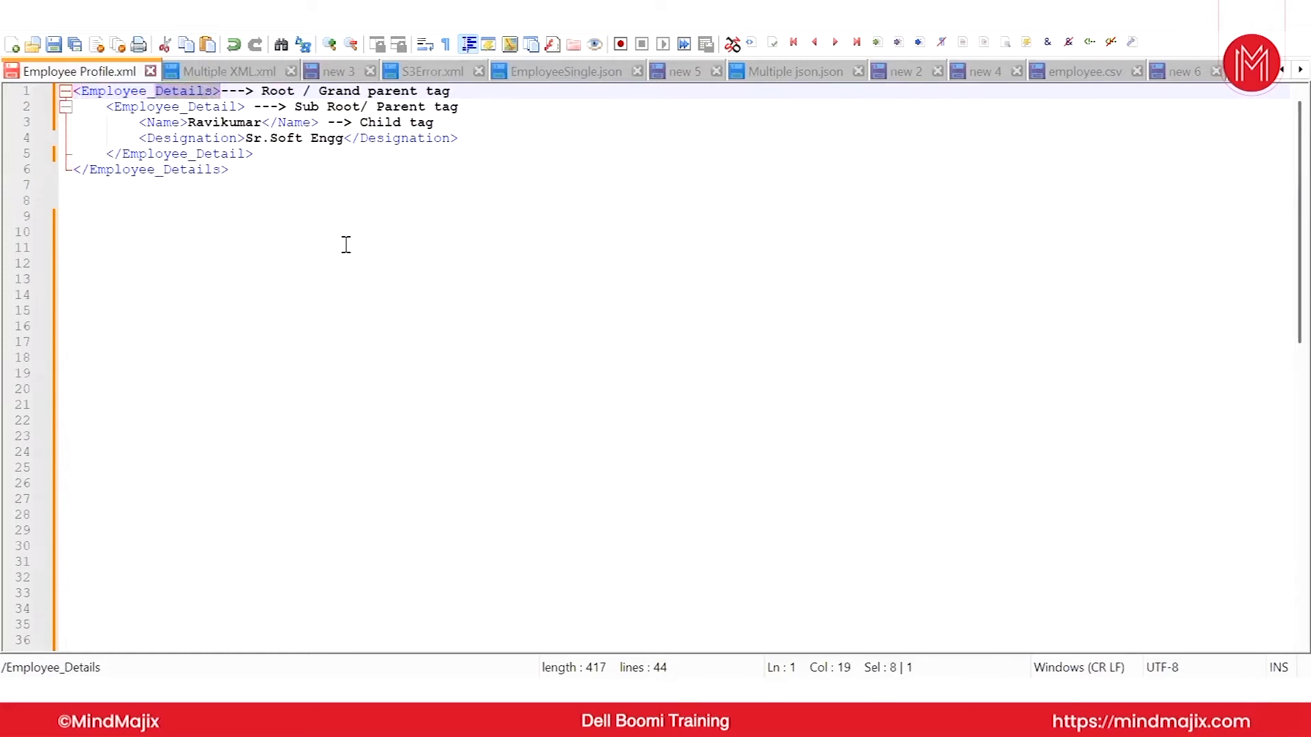
click(383, 269)
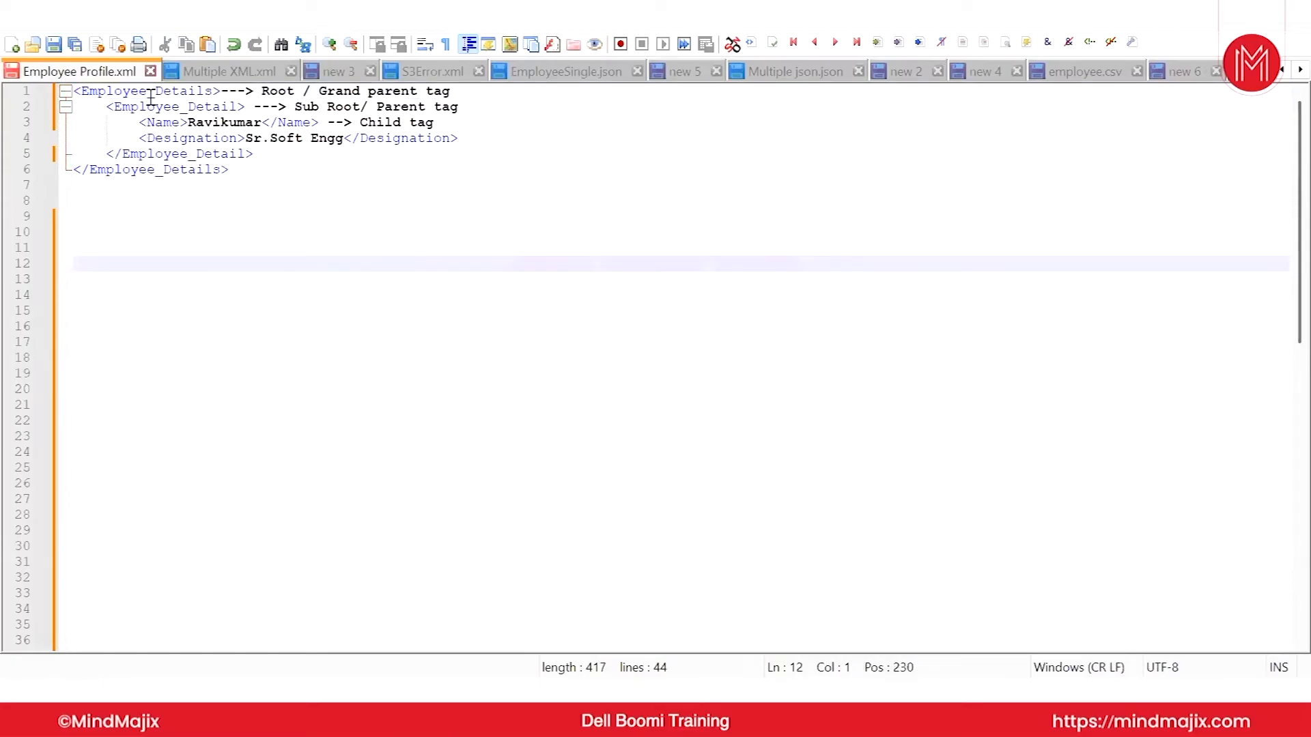
- Highlight the underscore between Employee and Details in the opening and closing root tags
drag(156, 92, 148, 91)
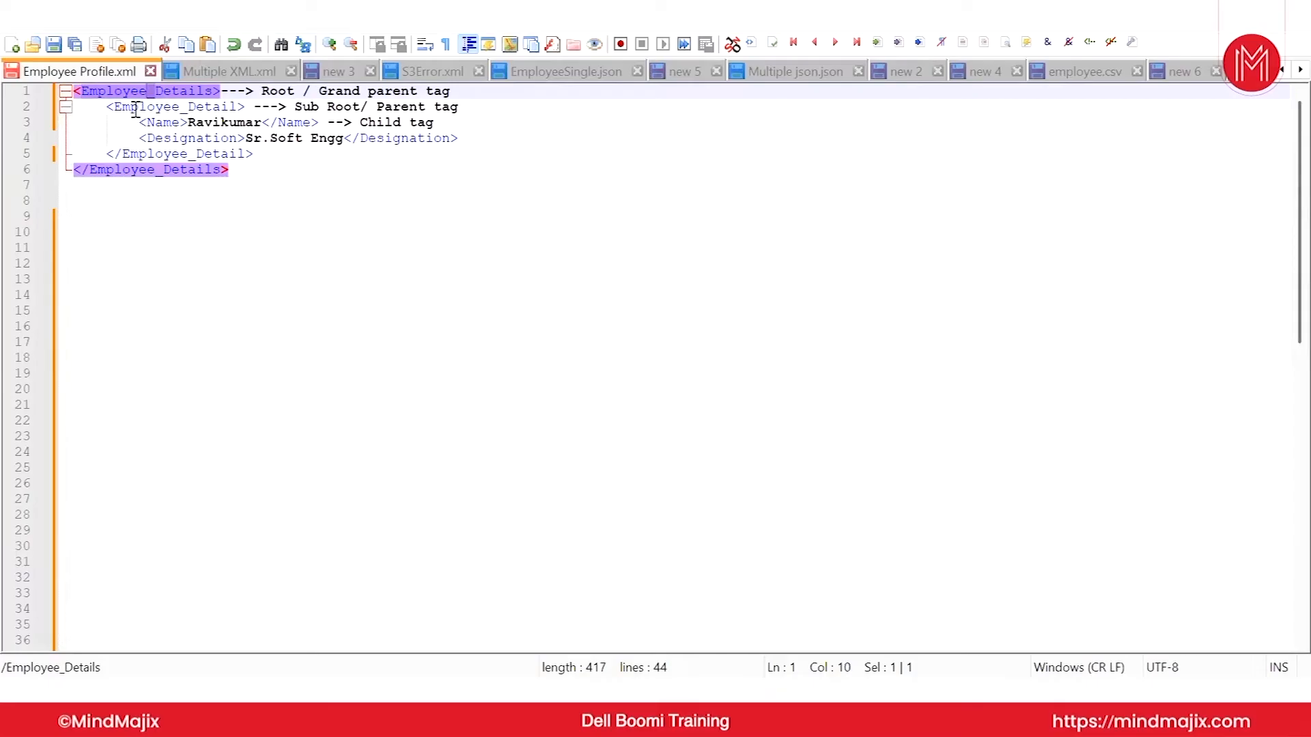
double_click(147, 93)
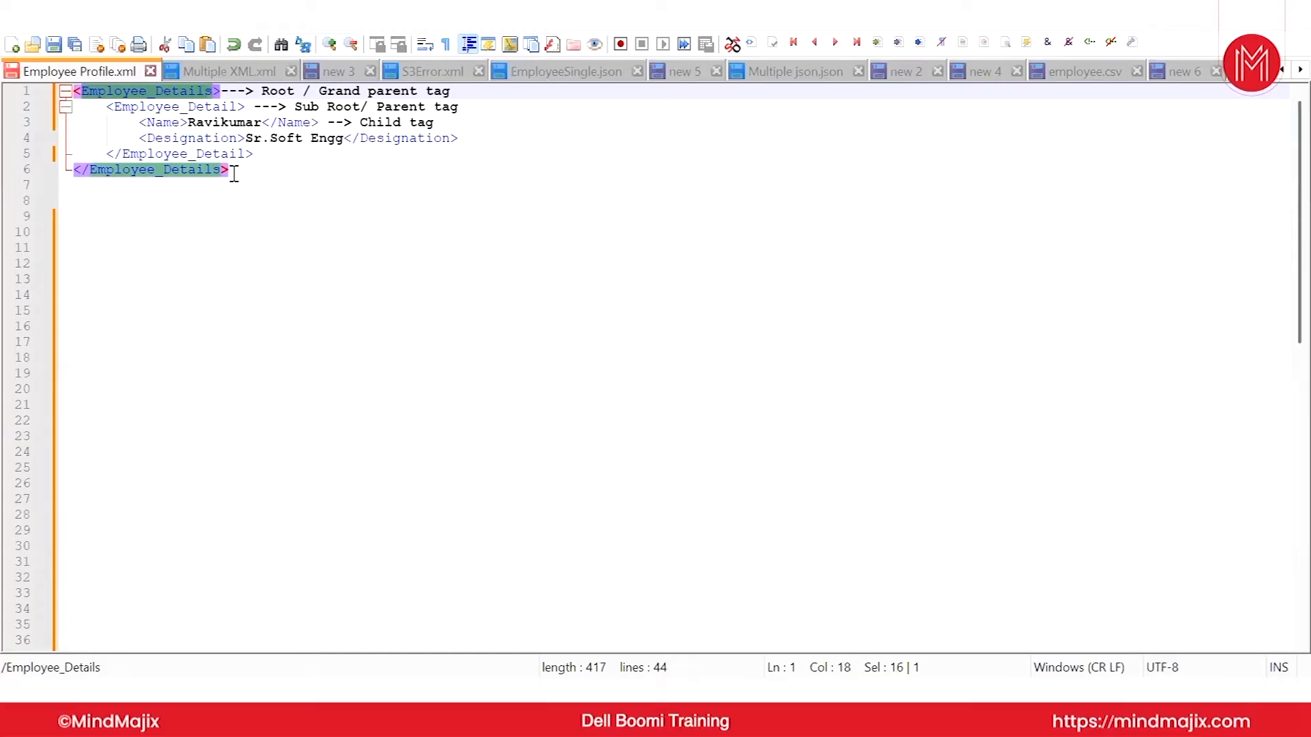
click(92, 89)
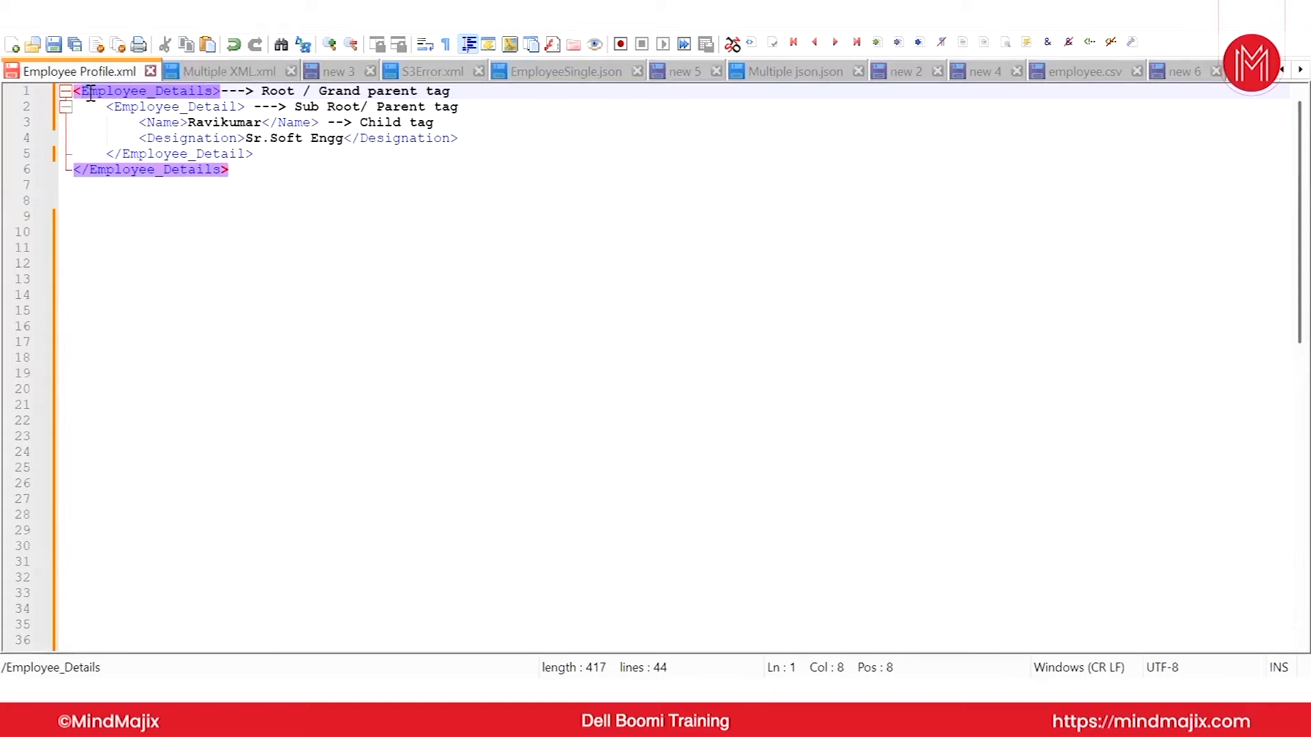
click(155, 92)
drag(157, 97, 149, 96)
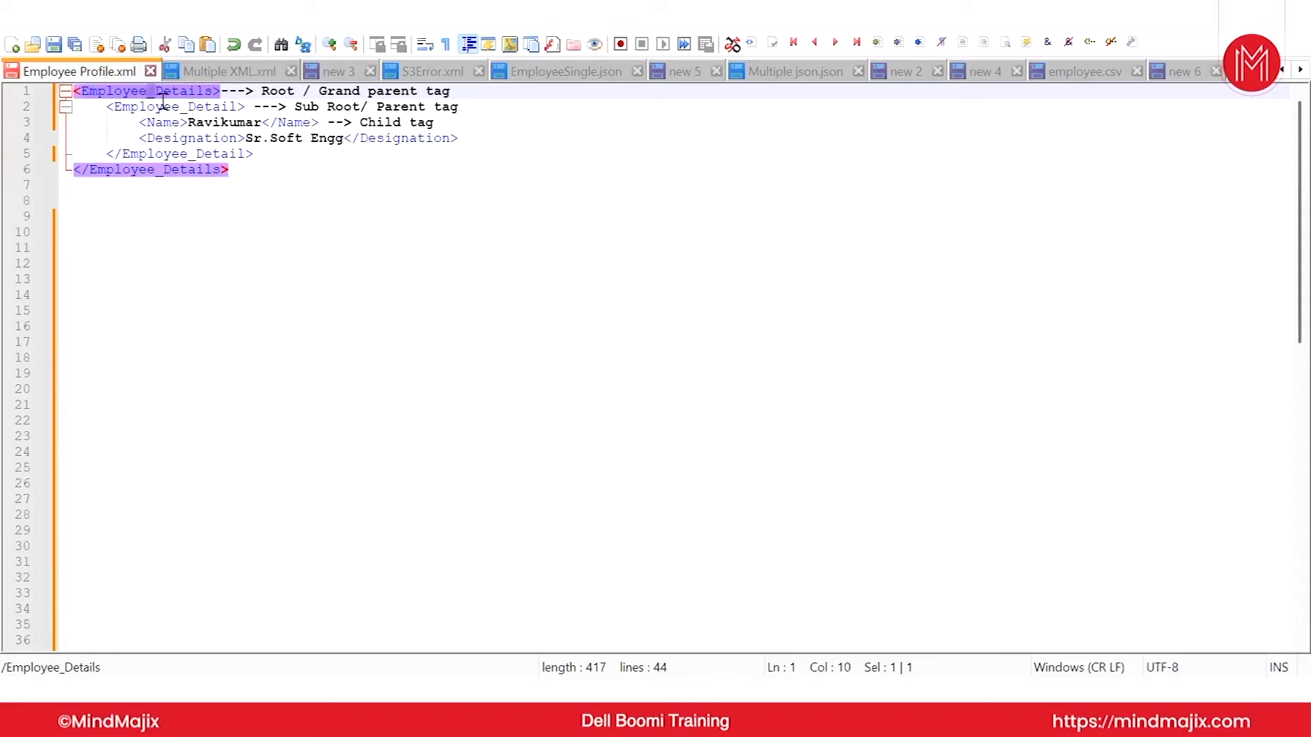
click(213, 247)
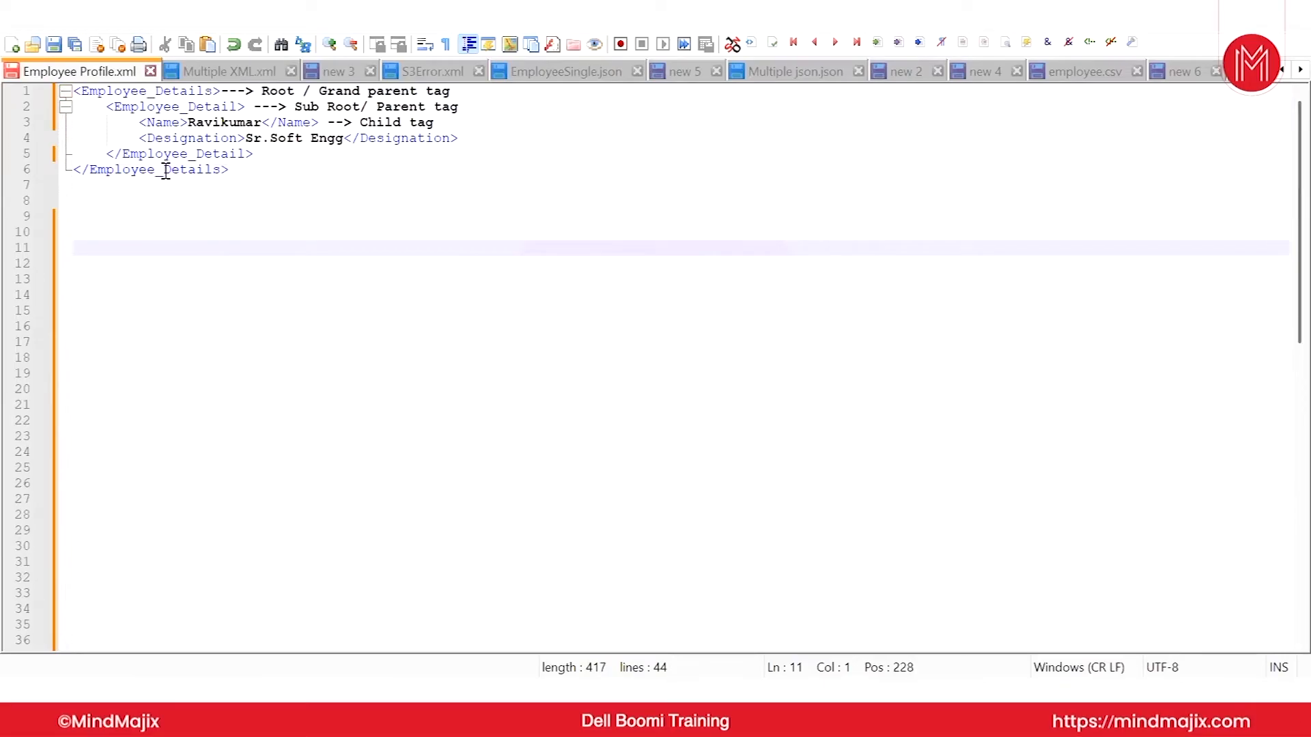
drag(164, 171, 157, 176)
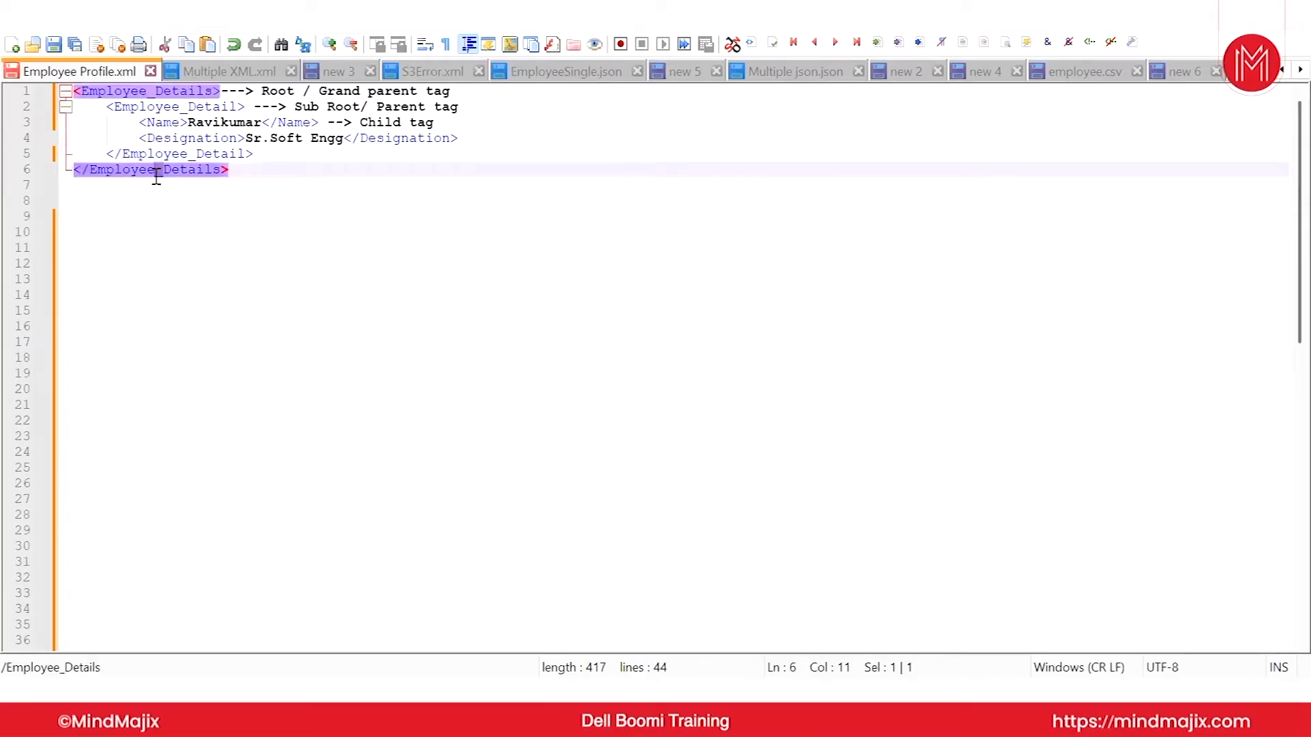
click(169, 211)
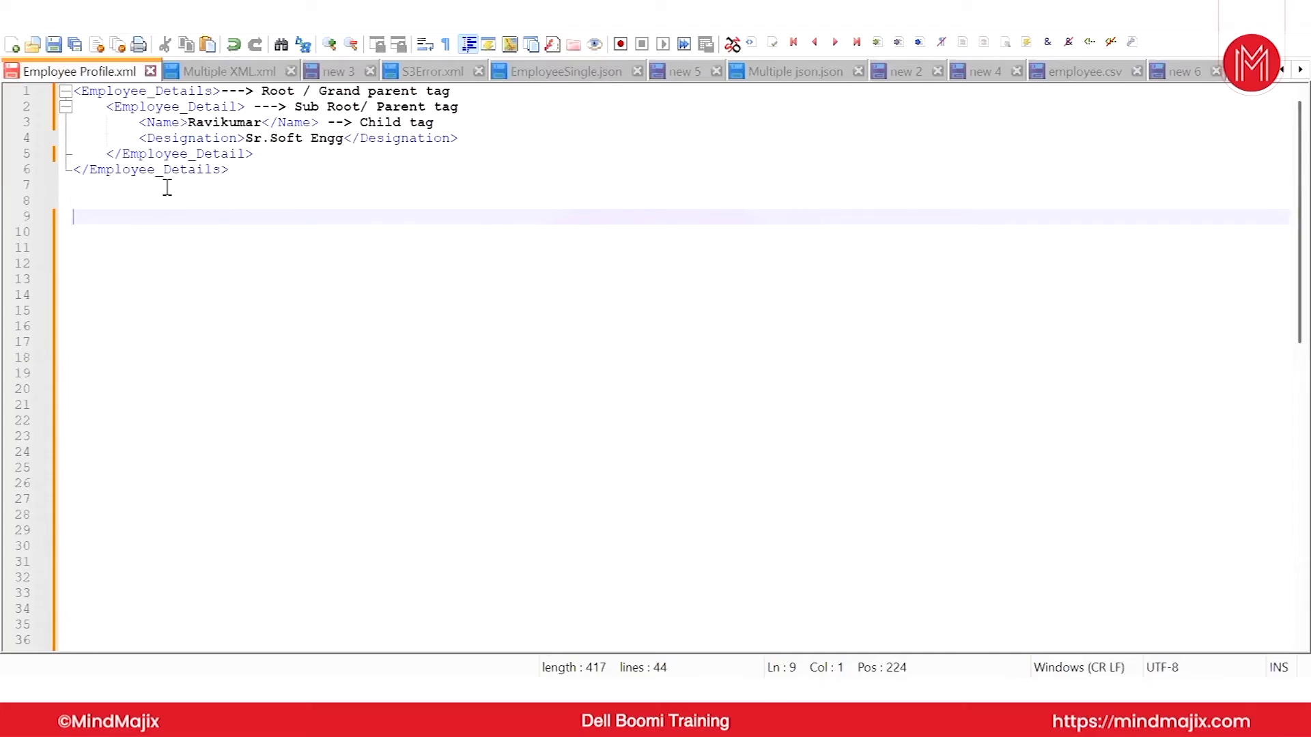
- Highlight the opening Employee_Details root tag on line 1 and its closing tag on line 6
drag(221, 91, 58, 92)
drag(236, 170, 59, 172)
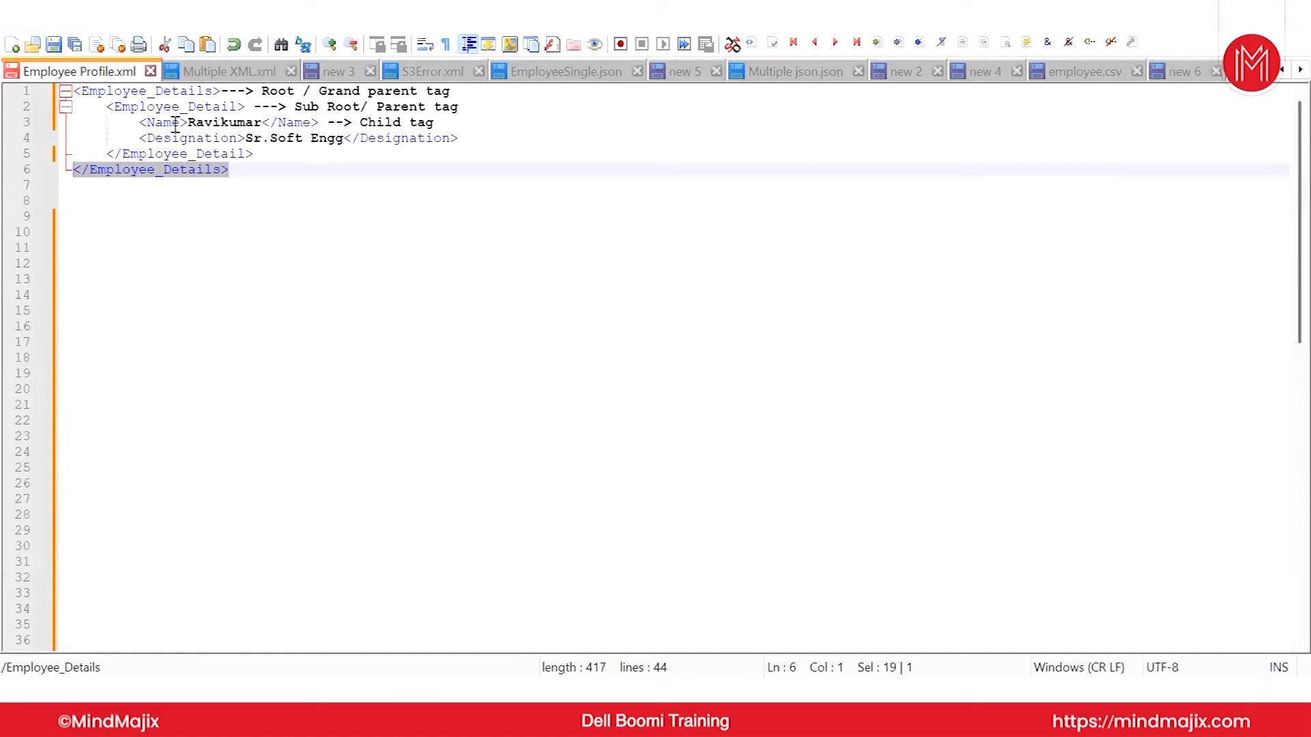
click(268, 185)
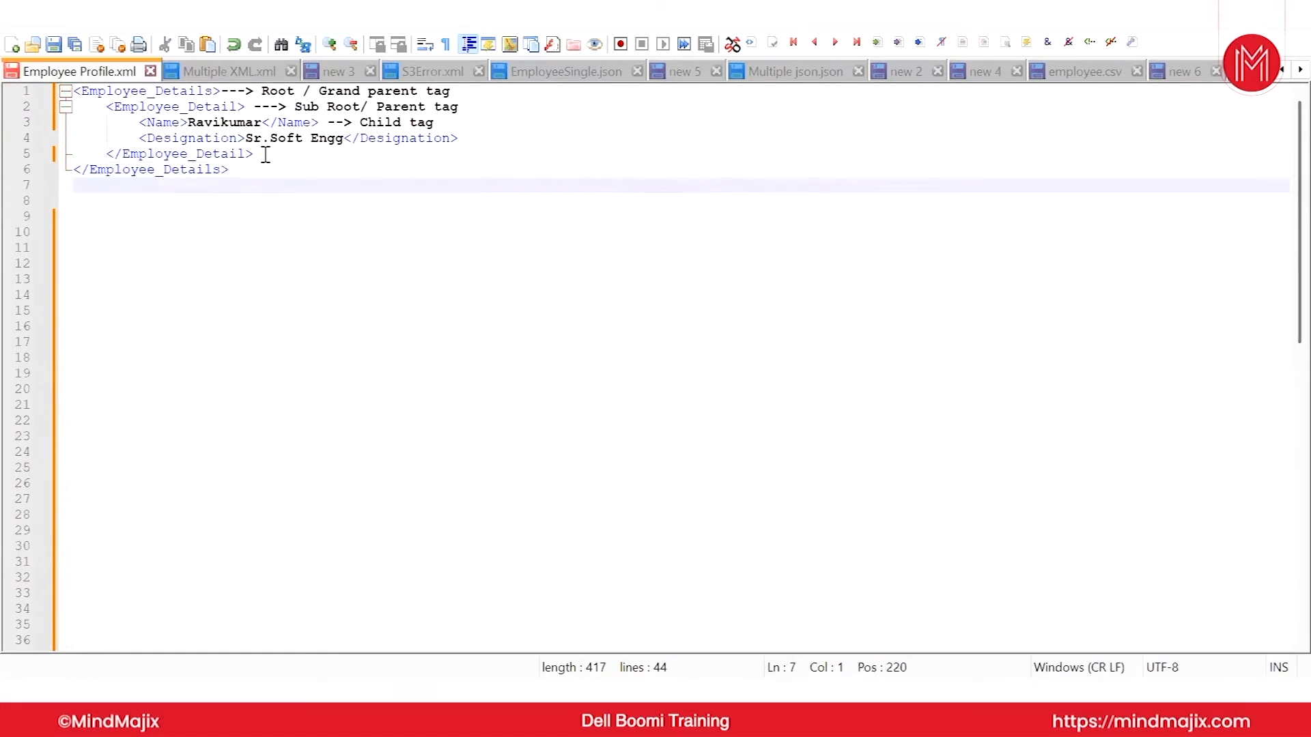
- Highlight the nested Employee_Detail record on lines 2 to 5, and the whole Employee_Details block on lines 1 to 6
drag(266, 155, 106, 110)
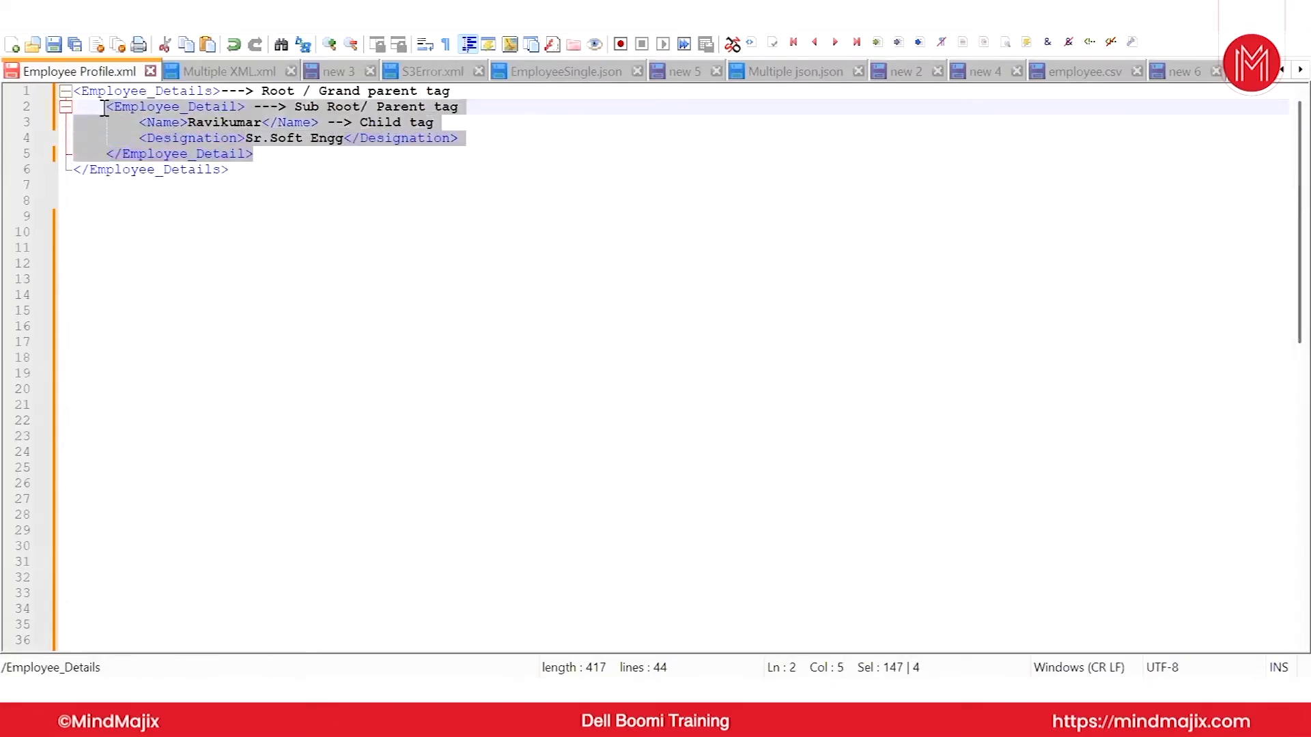
click(265, 156)
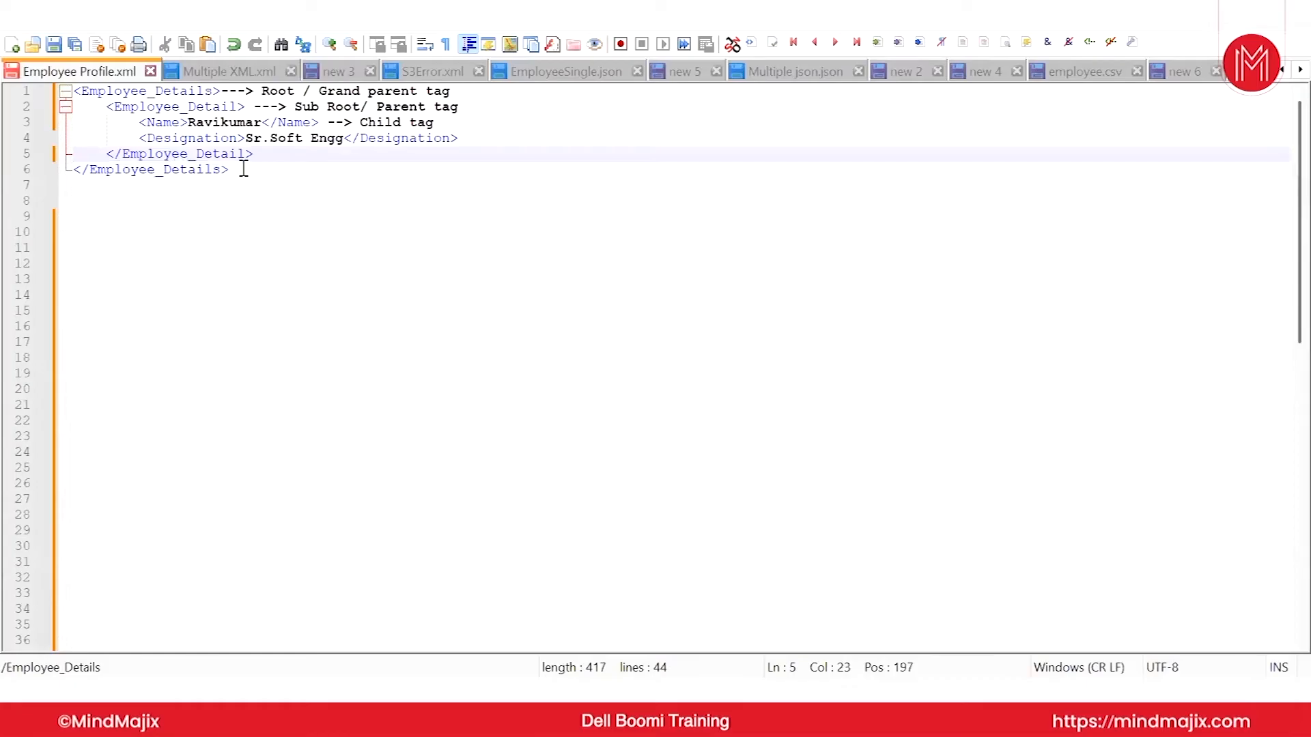
drag(239, 173, 63, 91)
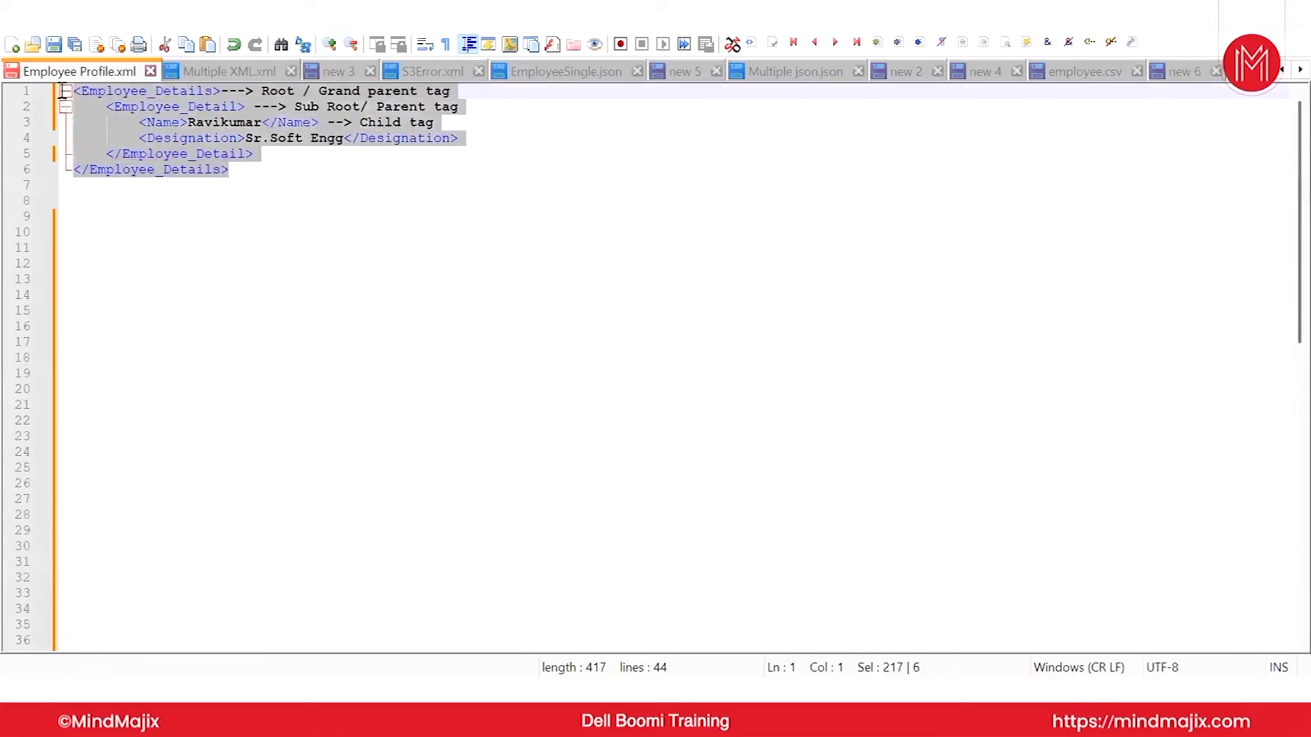
click(316, 265)
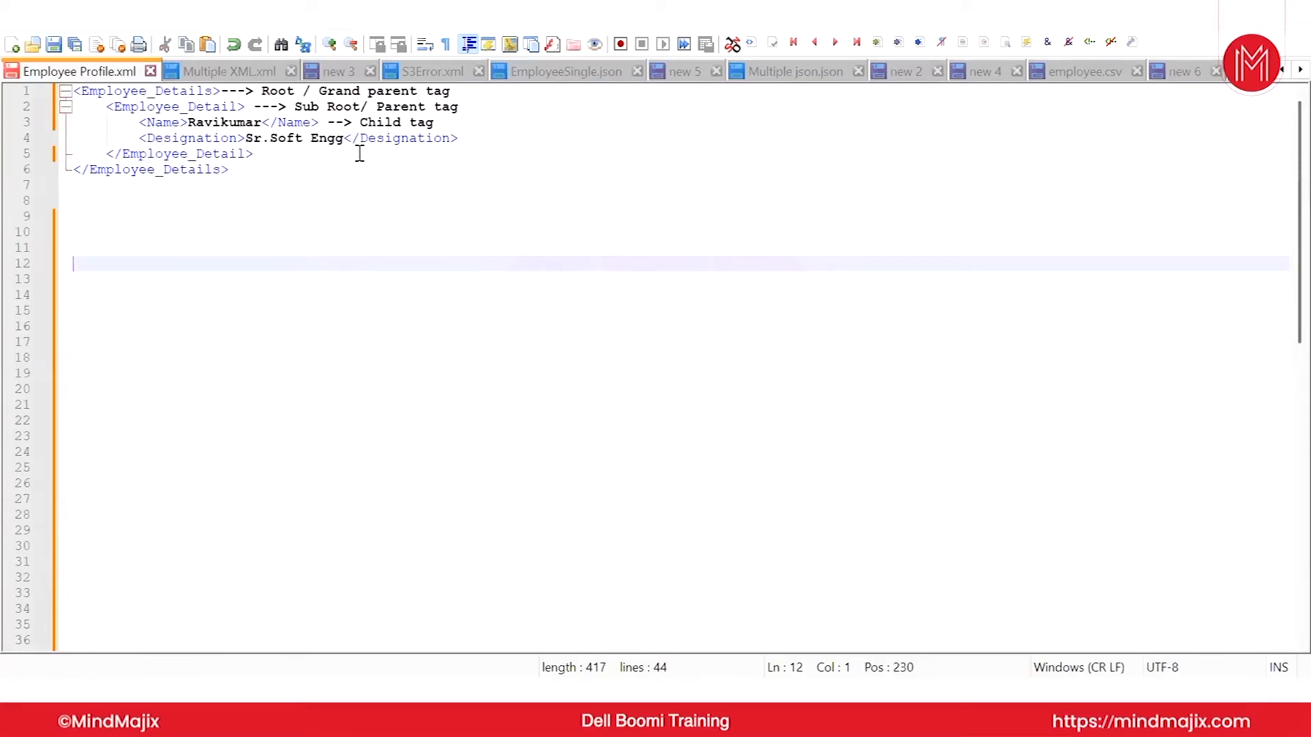
- Copy the complete Employee_Detail record, from its opening tag on line 2 through its closing tag on line 5
drag(268, 155, 107, 108)
key(ctrl+c)
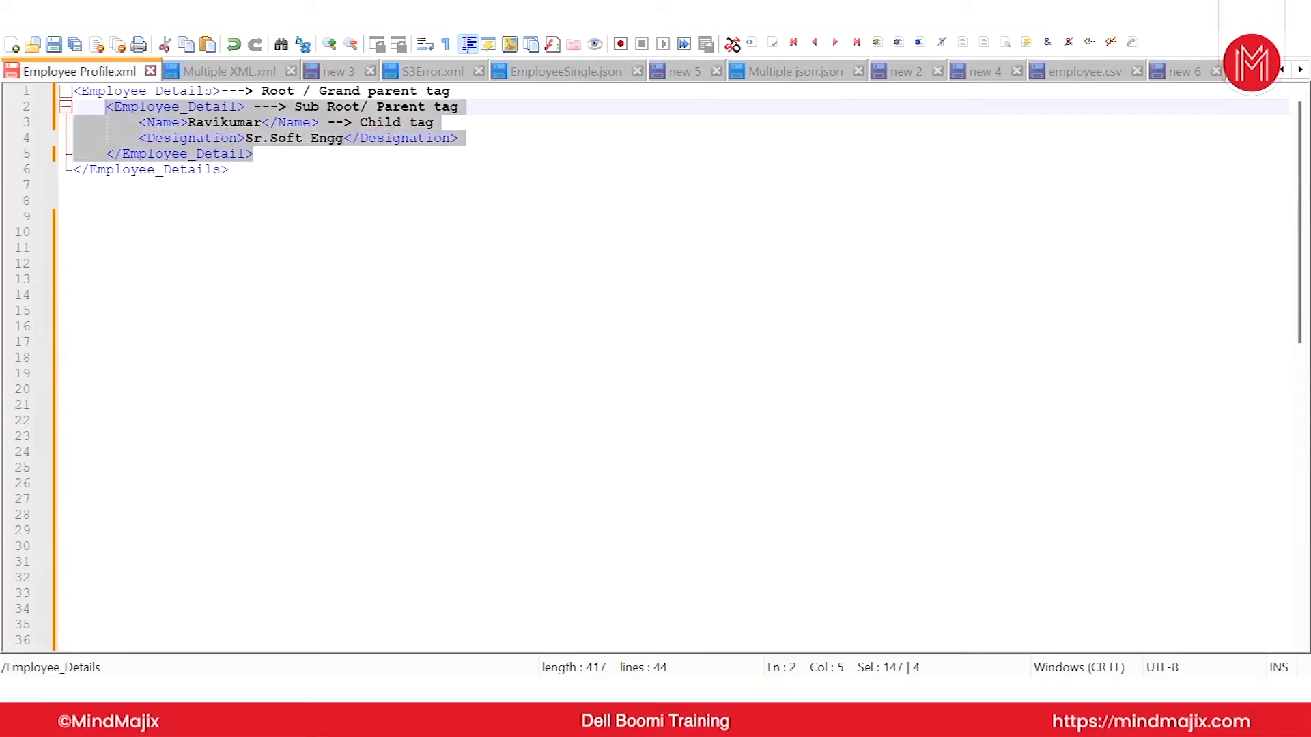
- Paste six copies of the Employee_Detail block below the original one, inside the Employee_Details root of Employee Profile.xml
click(257, 154)
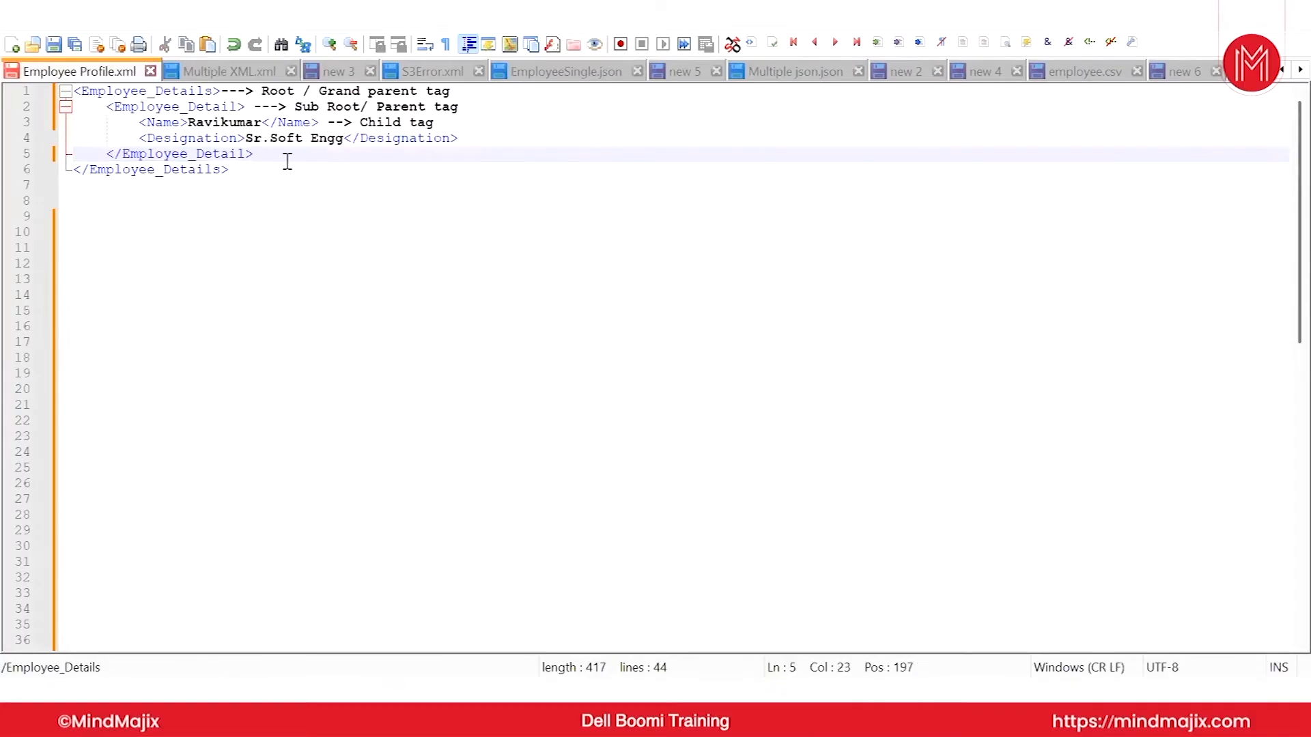
key(Return)
key(ctrl+v)
key(Return)
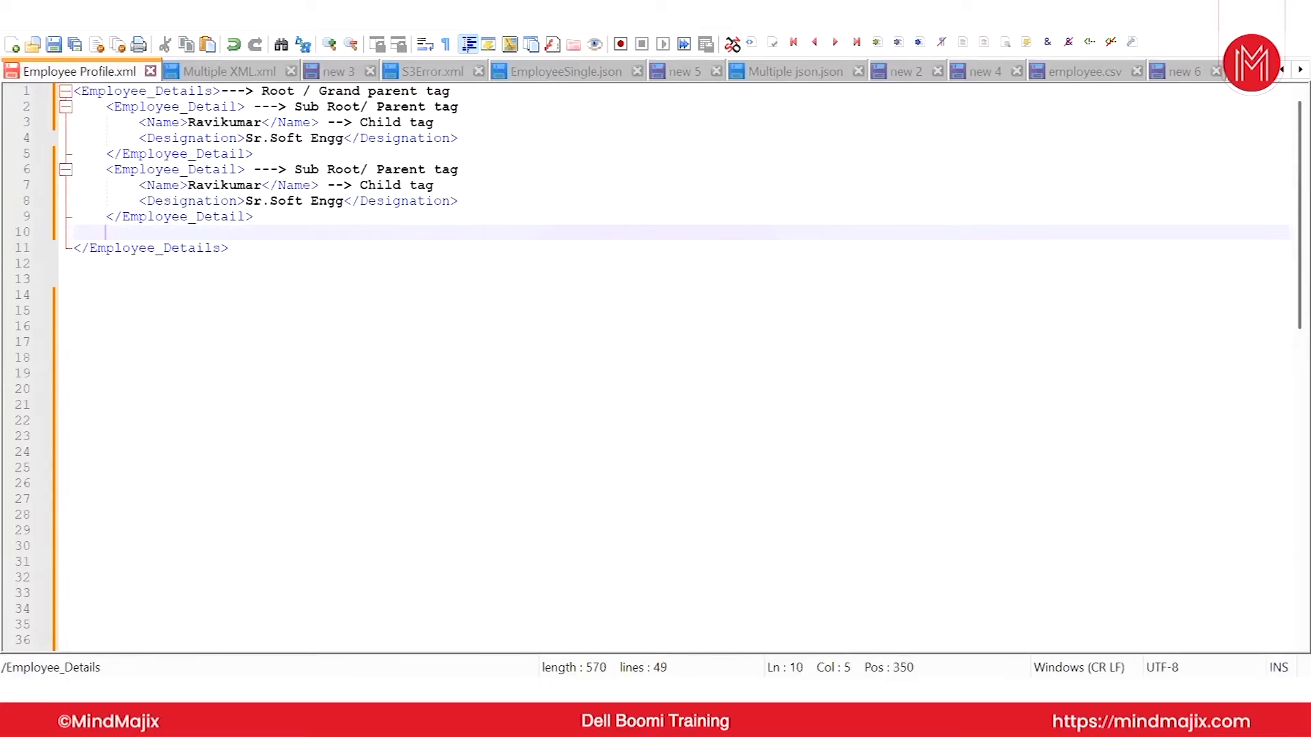
key(ctrl+v)
key(Return)
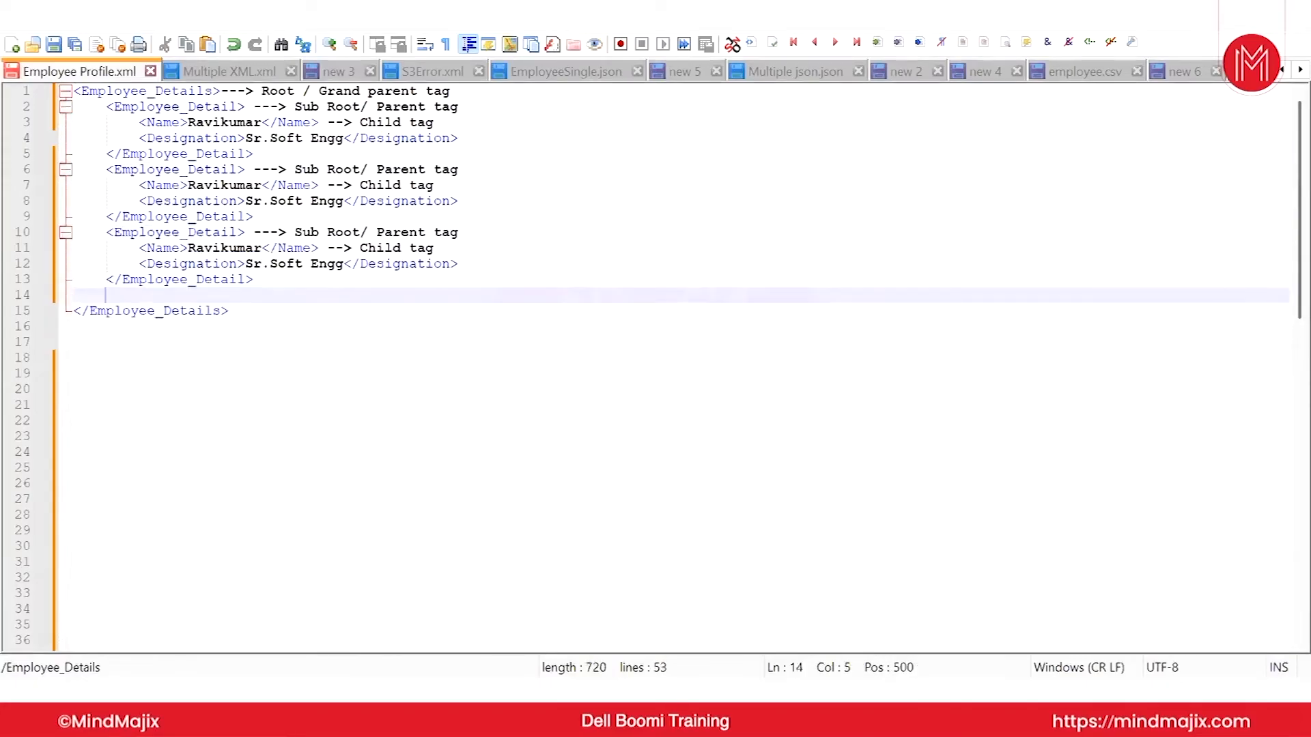
key(ctrl+v)
key(Return)
key(ctrl+v)
key(ctrl+v)
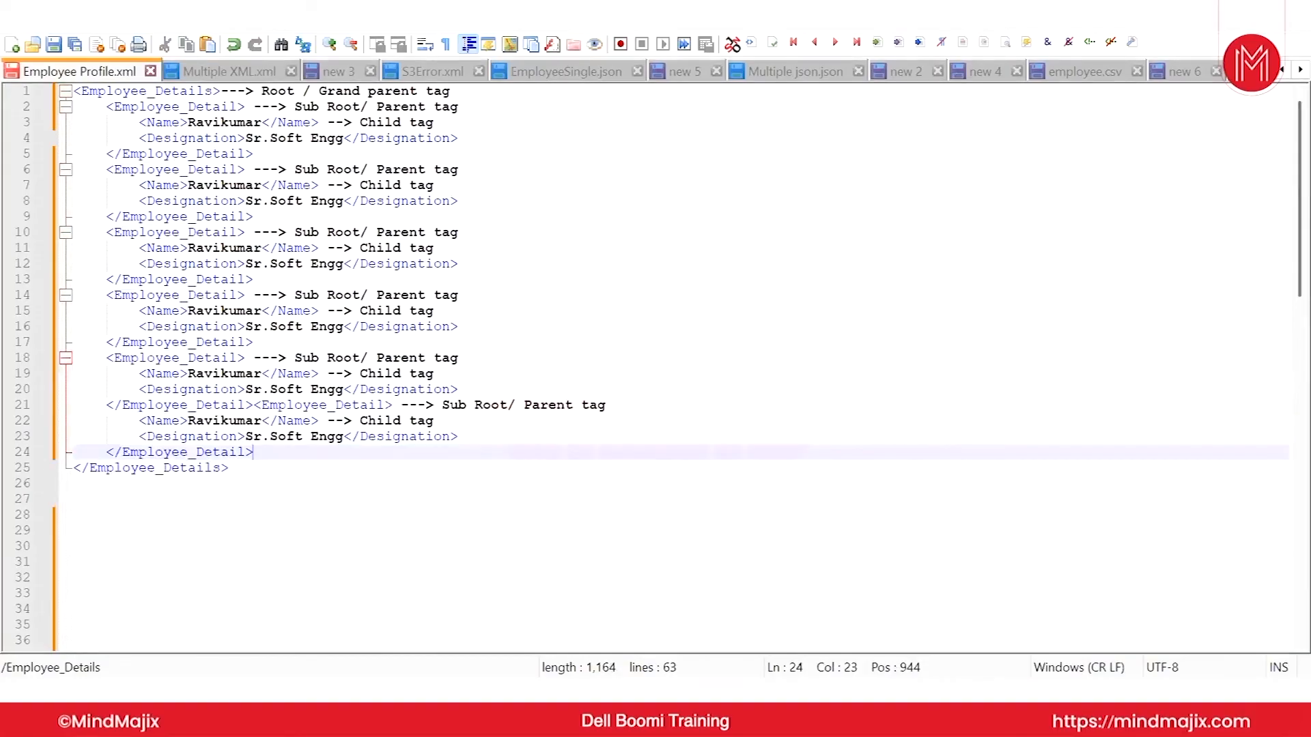
key(Return)
key(ctrl+v)
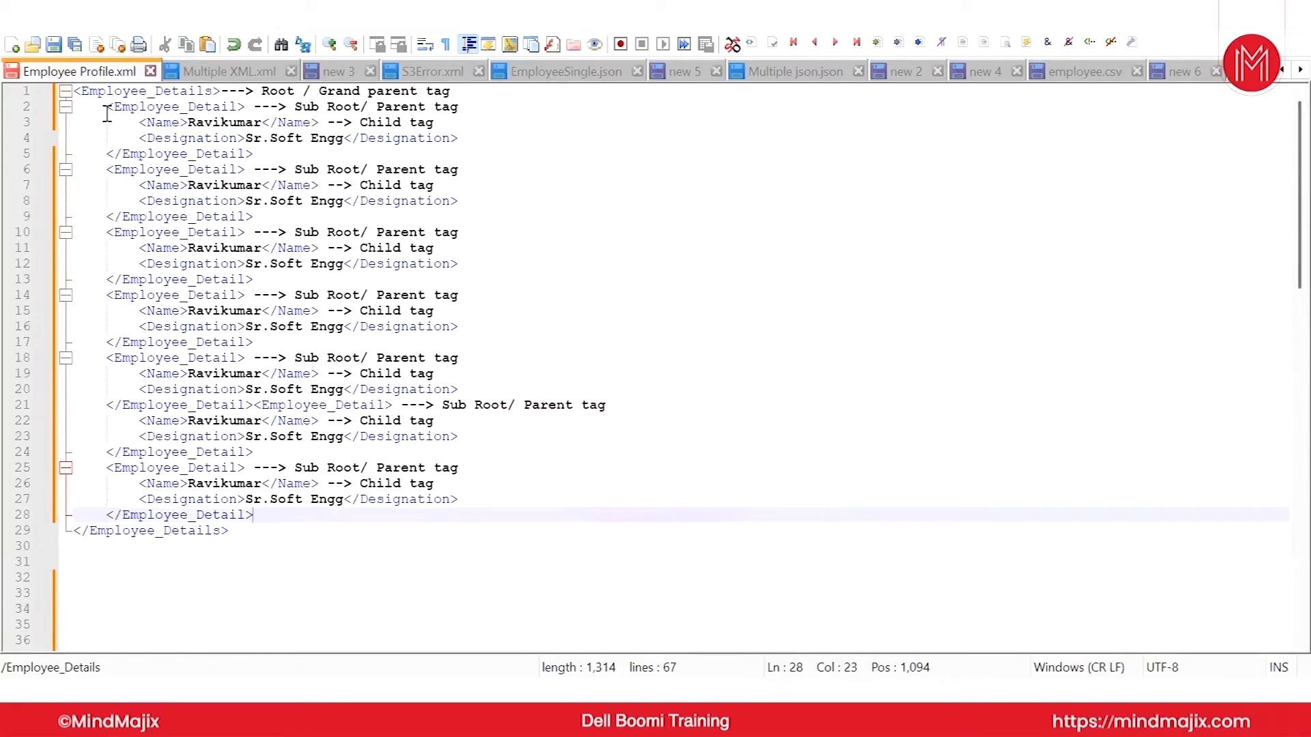
- Highlight the first Employee_Detail record and the repeated records below it, down to the closing root tag
drag(107, 107, 246, 111)
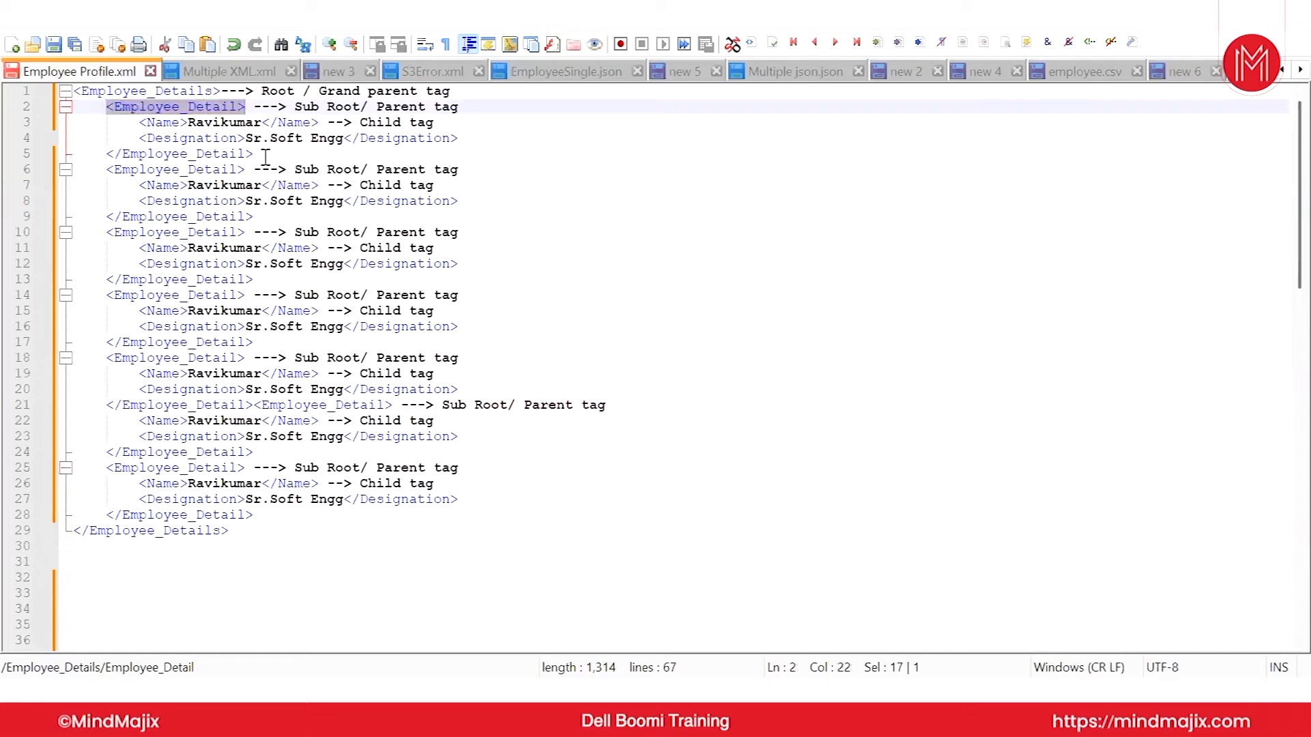
drag(265, 156, 99, 91)
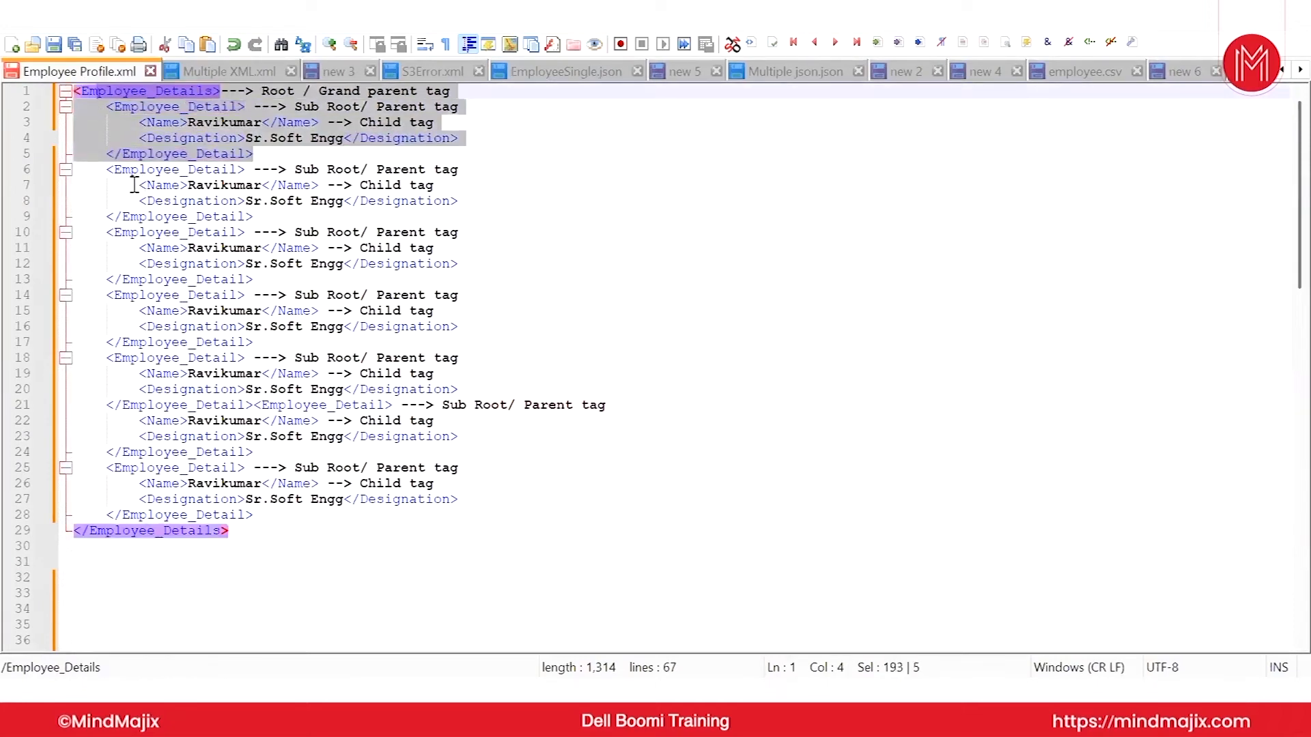
drag(104, 172, 74, 531)
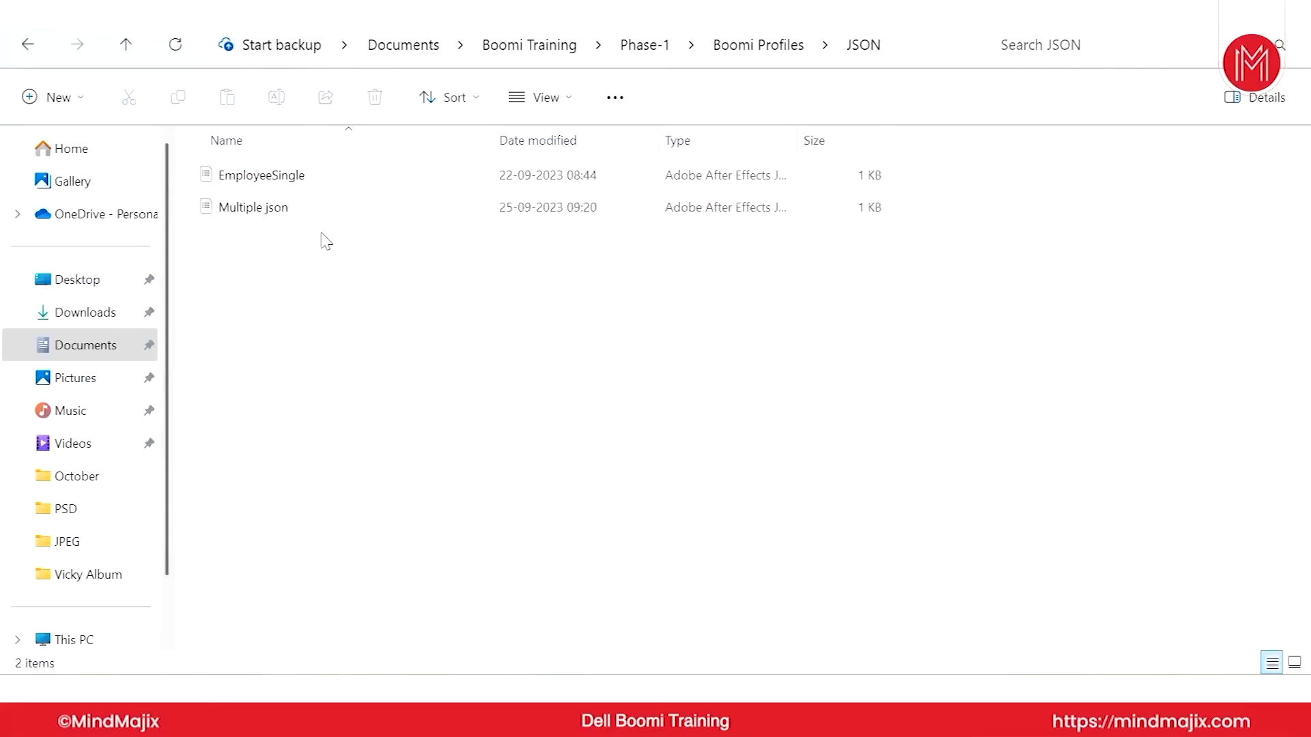
- Switch to the file manager and open the Multiple XML file from the XML folder in Boomi Profiles
click(773, 53)
double_click(284, 248)
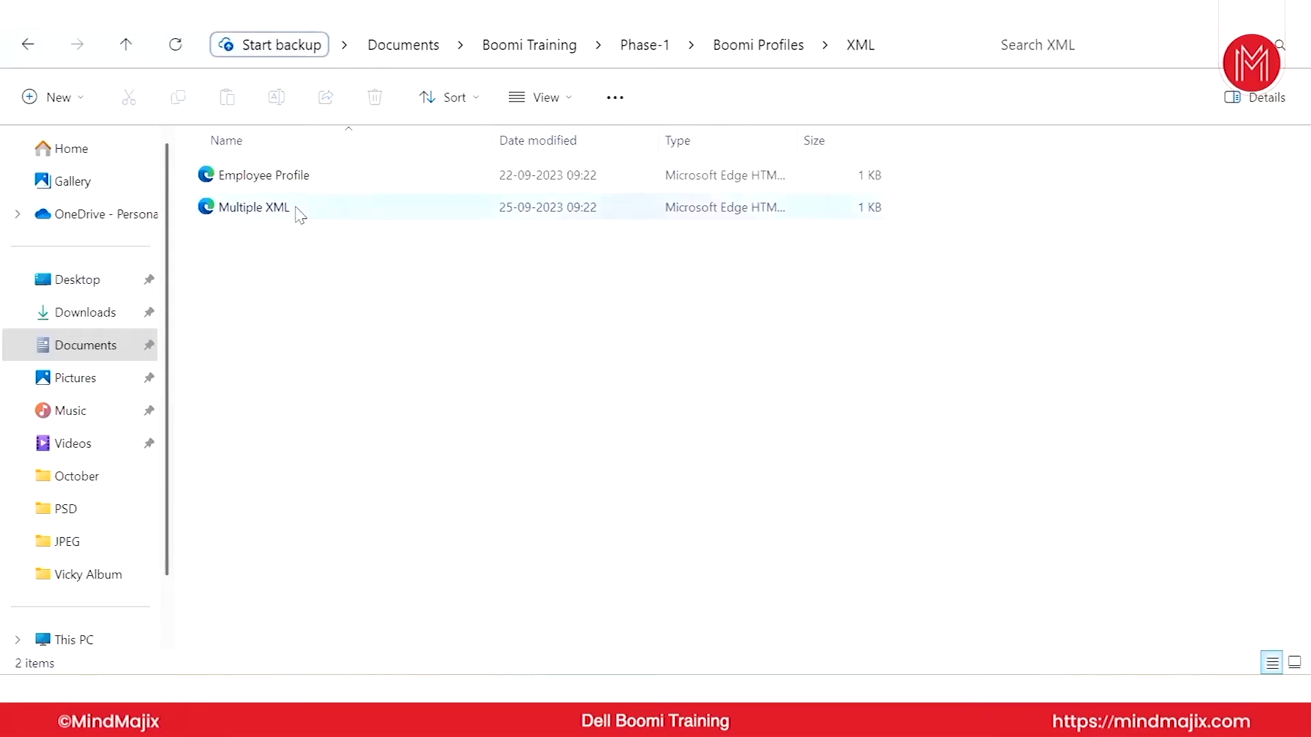
double_click(331, 213)
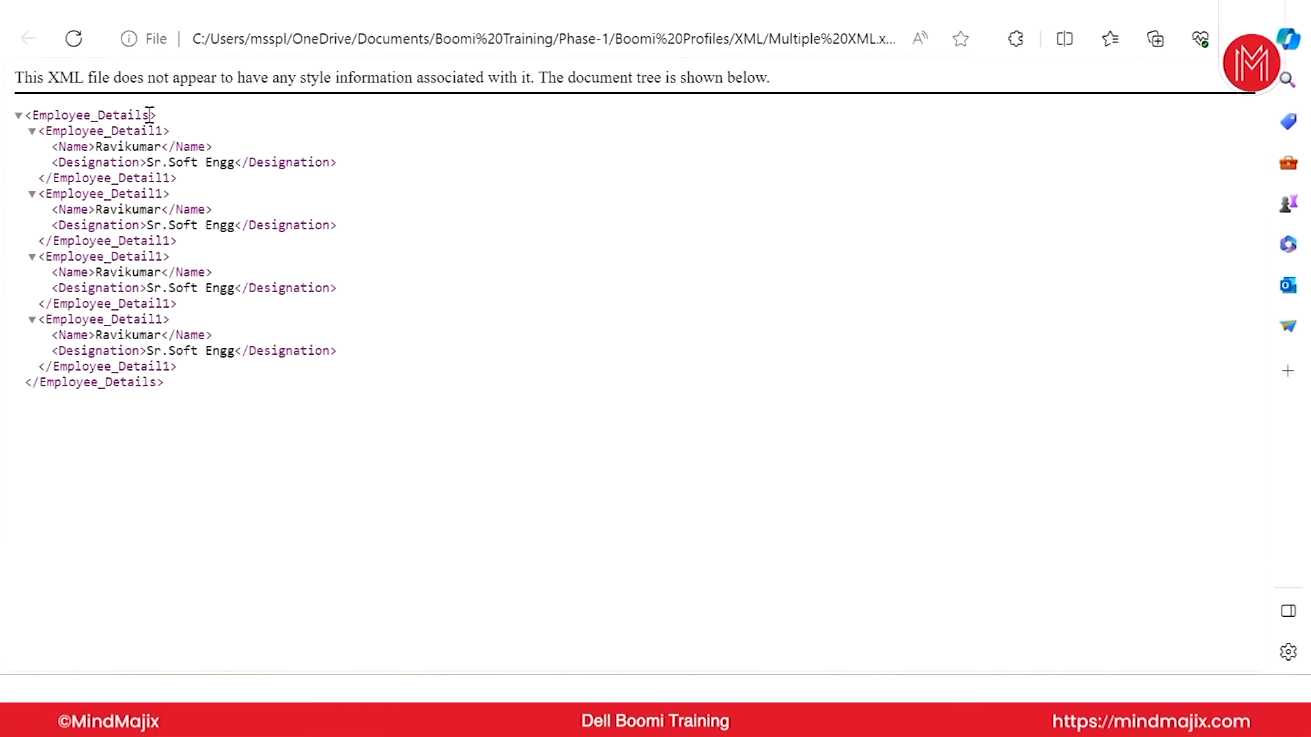
- Examine the Multiple XML tree by highlighting the first record's tags, collapsing all Employee_Detail1 records, and collapsing and re-expanding the Employee_Details root
drag(39, 130, 178, 141)
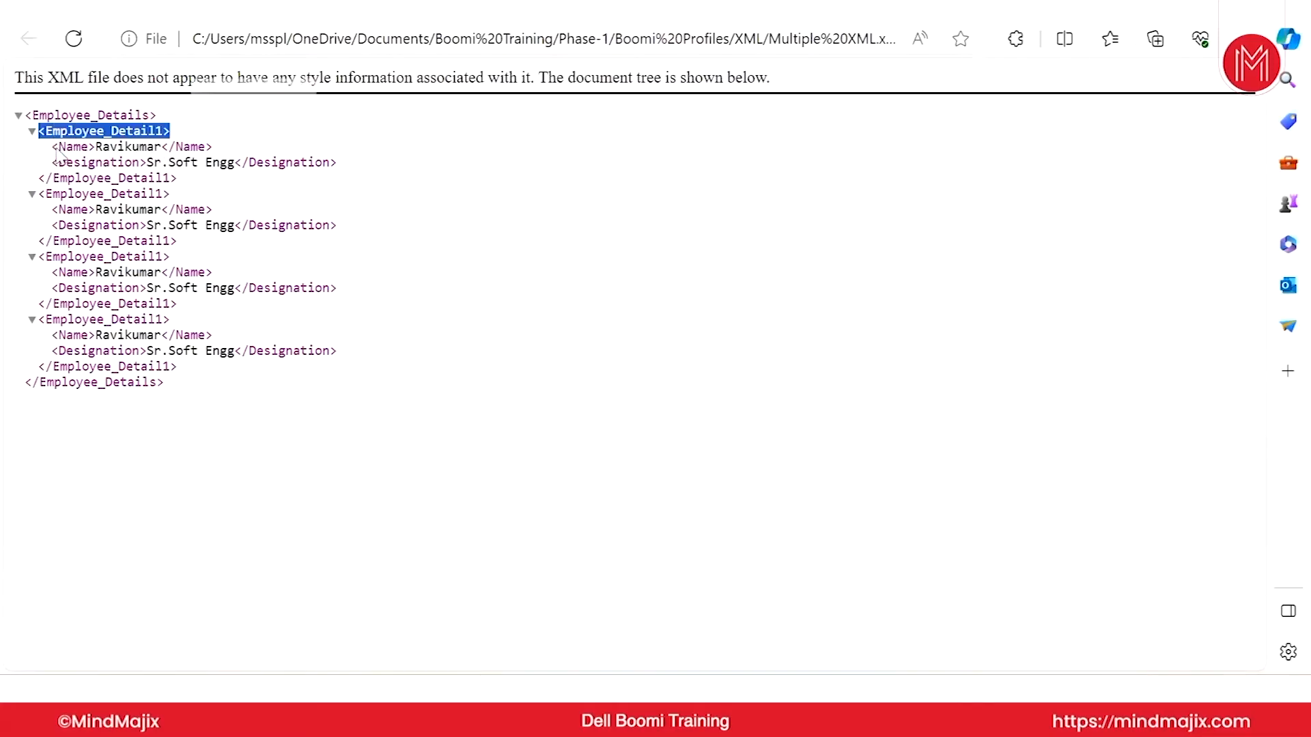
drag(52, 146, 350, 179)
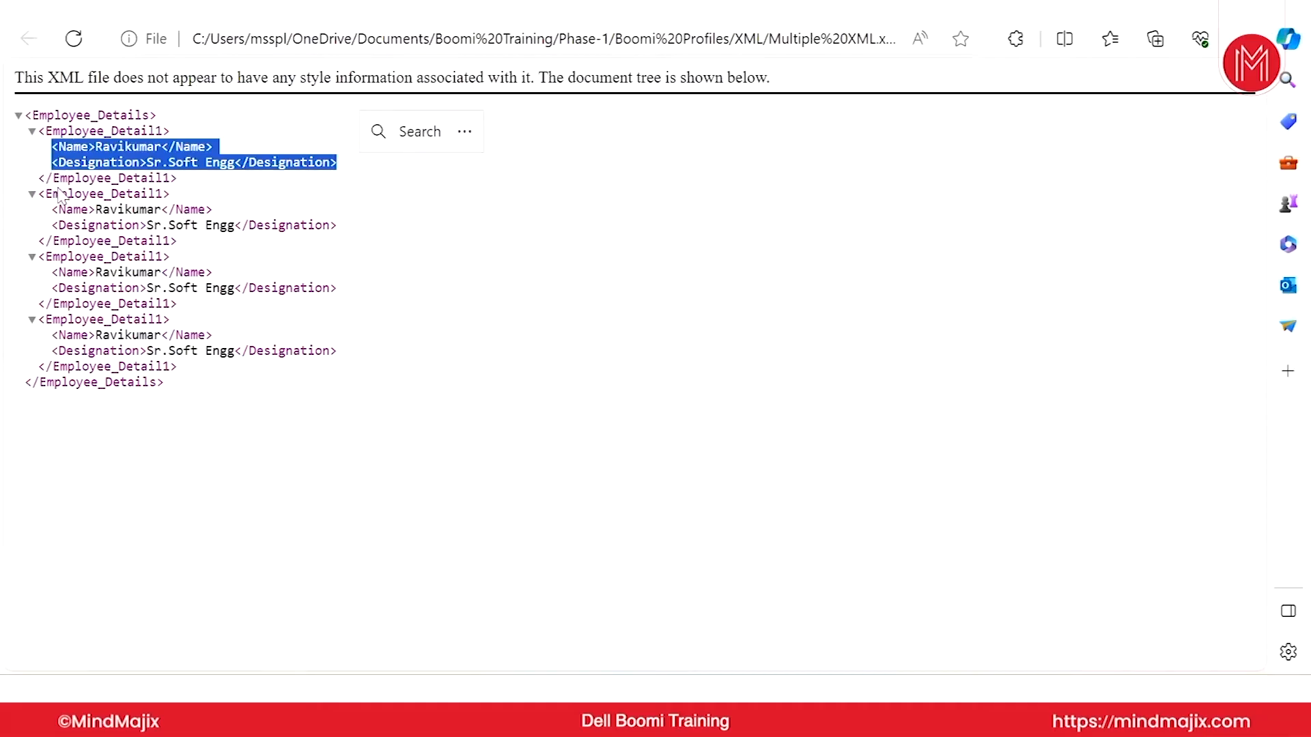
click(32, 131)
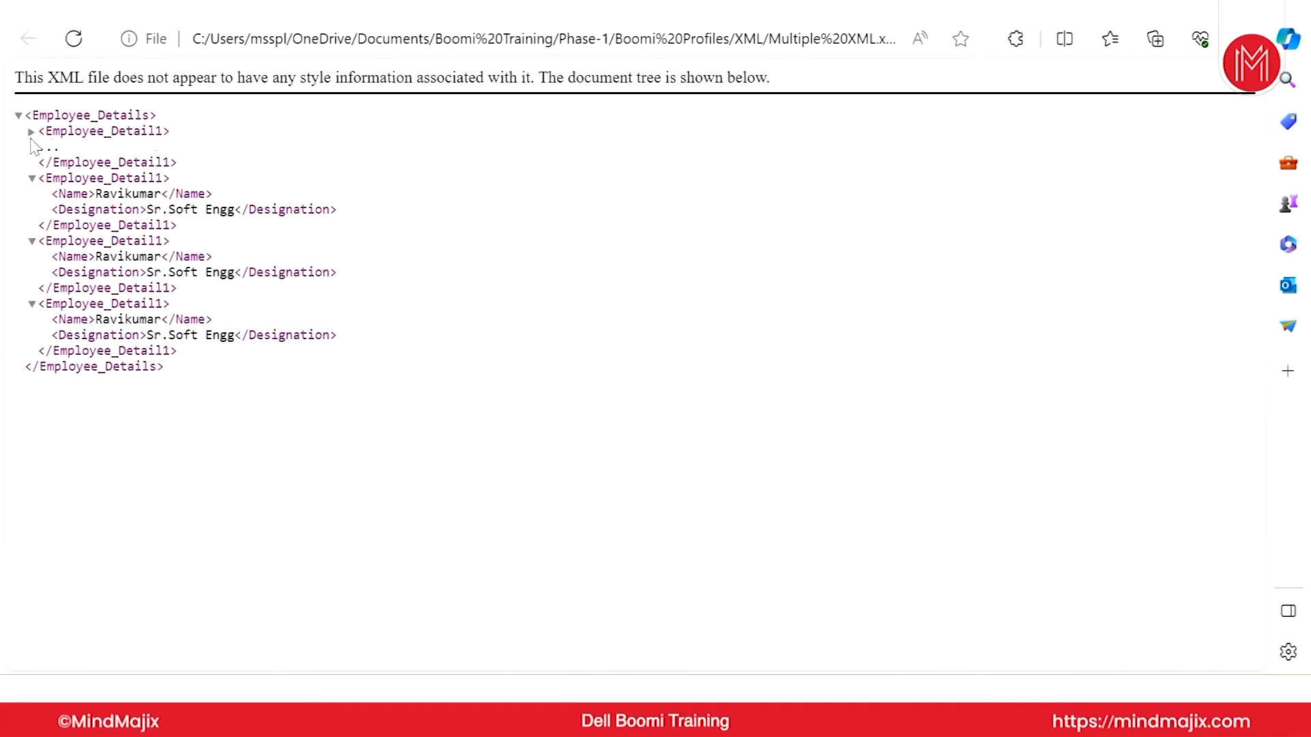
click(31, 179)
click(31, 226)
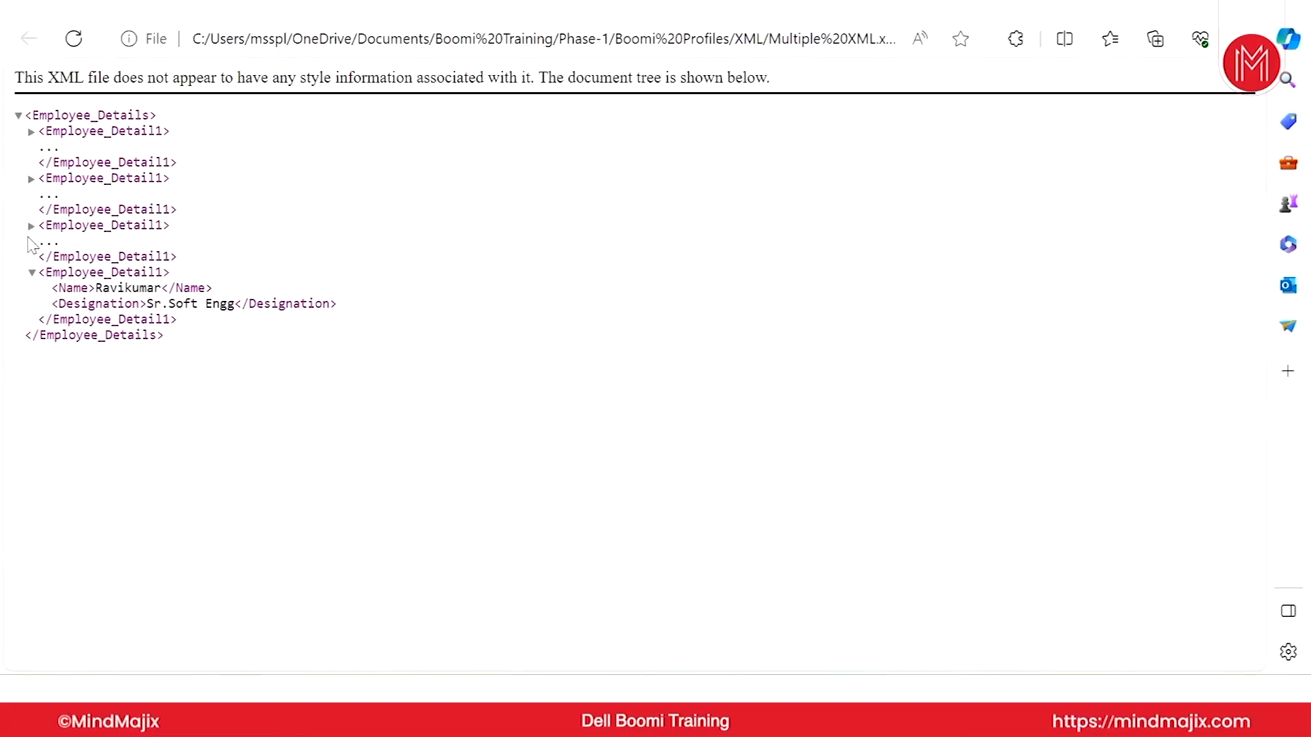
click(31, 273)
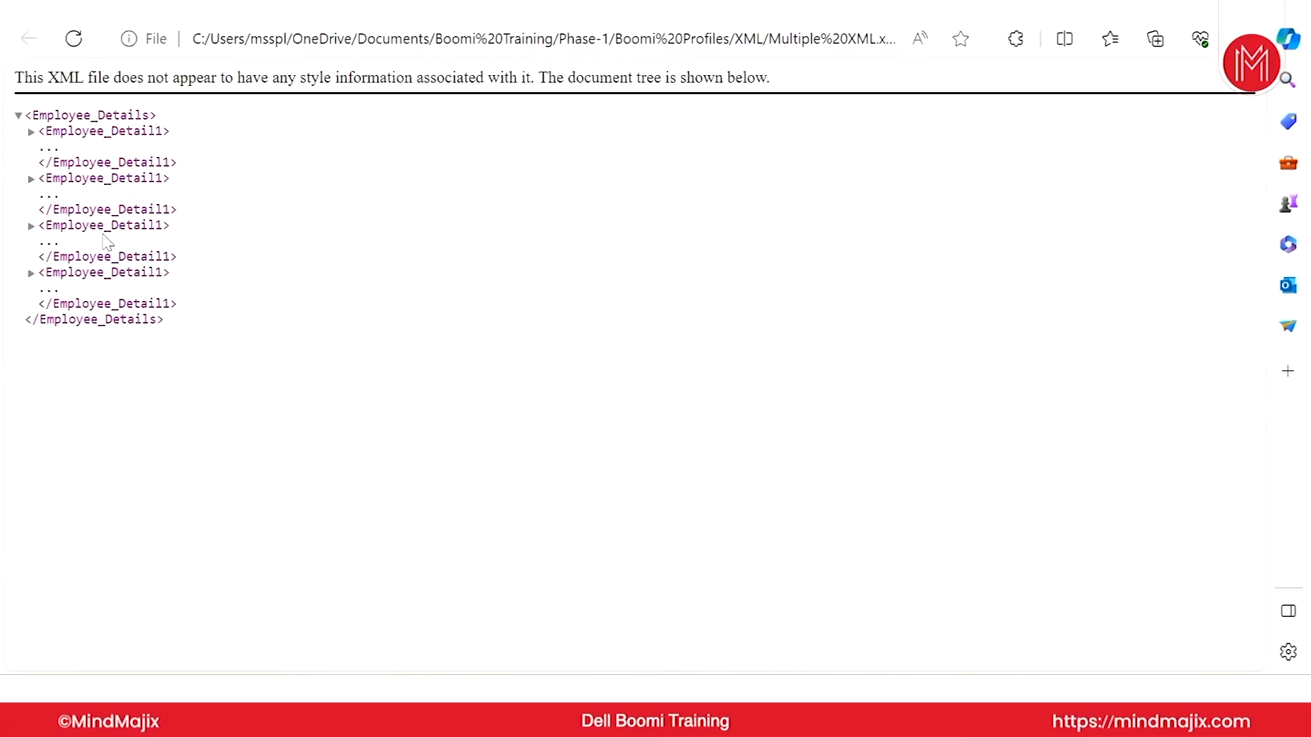
click(19, 116)
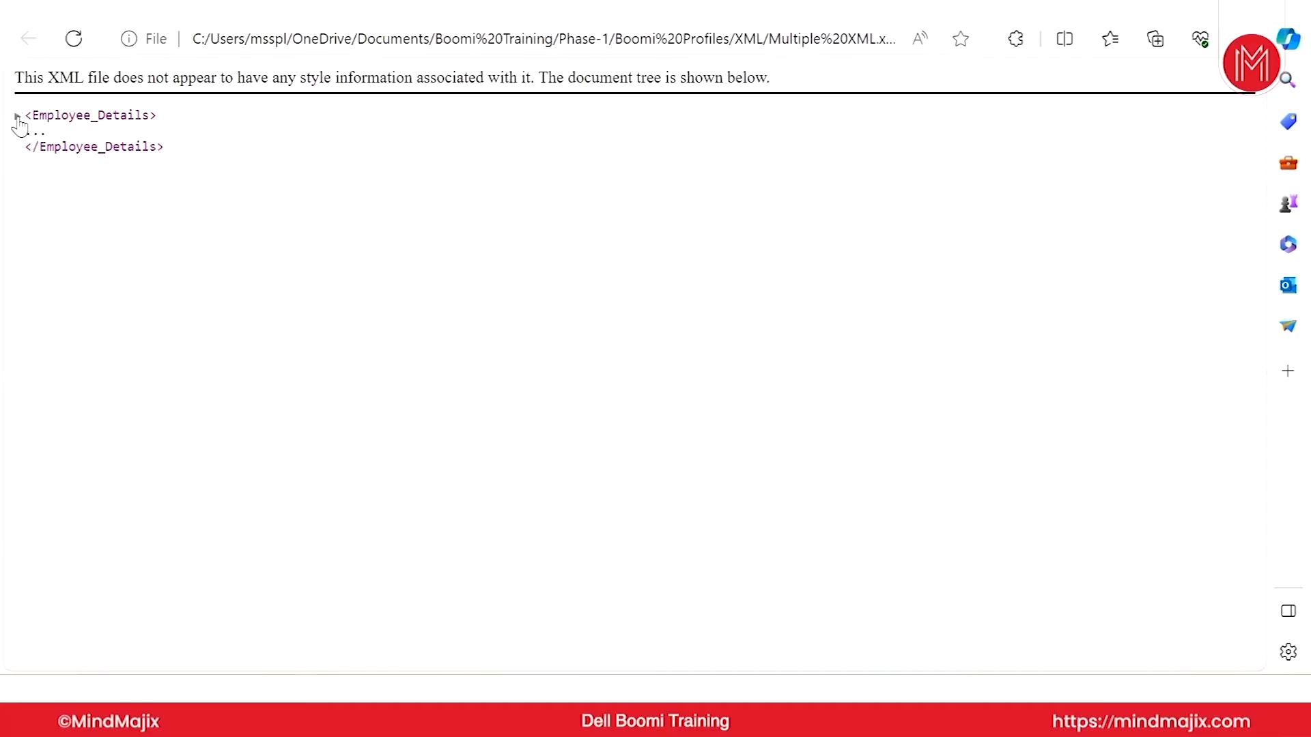
click(19, 117)
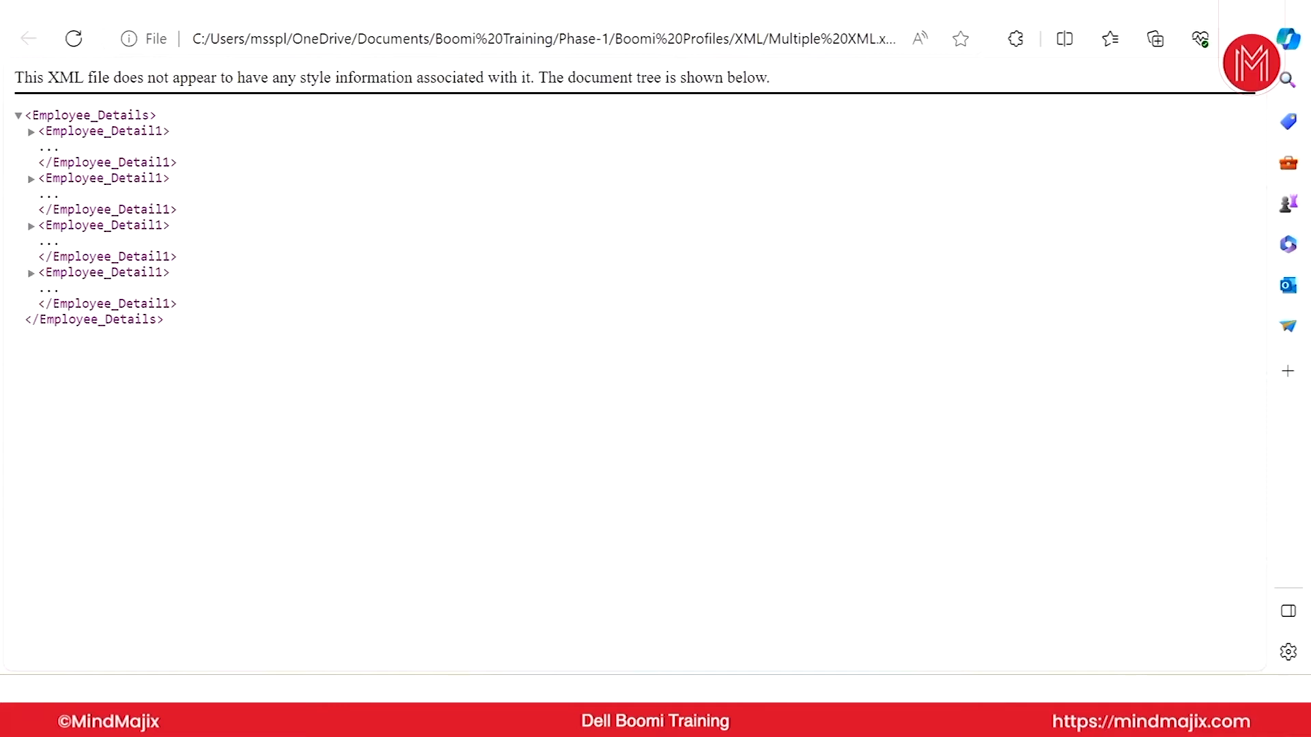
- Switch back to the file manager and open the JSON folder in Boomi Profiles
key(alt+Tab)
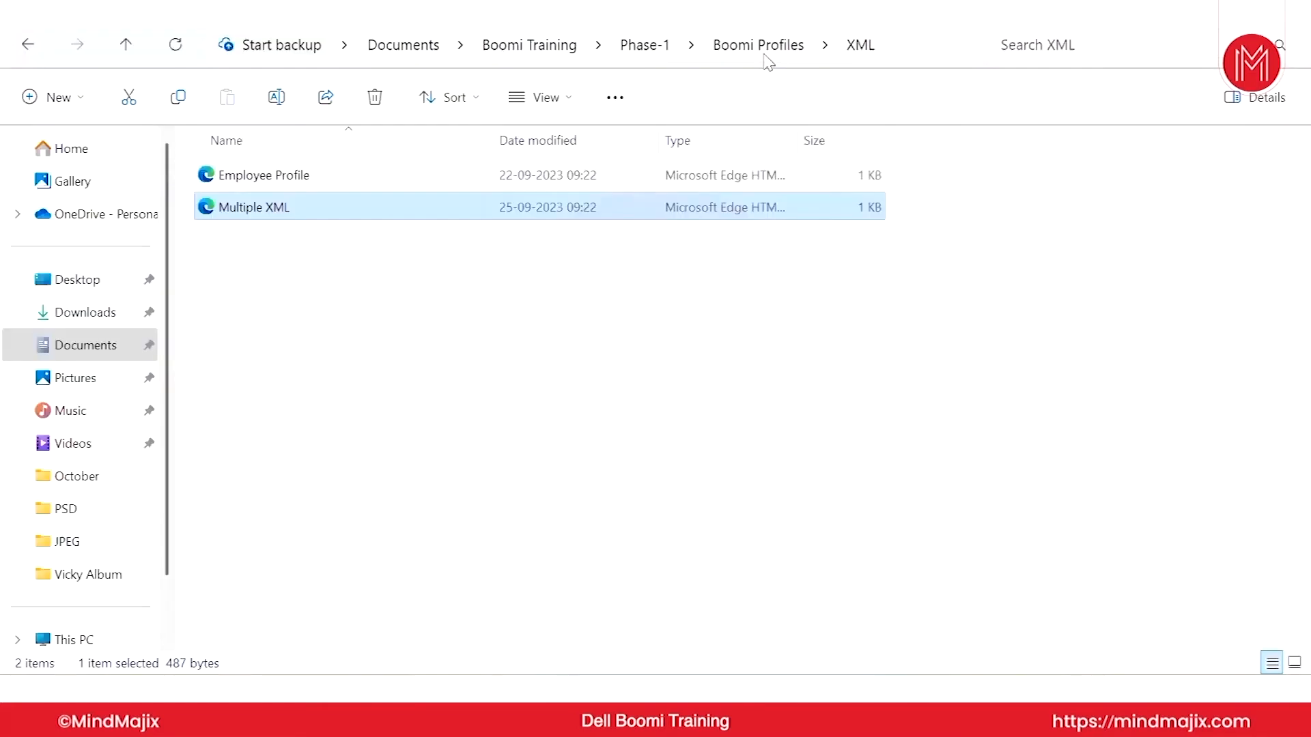
click(765, 49)
double_click(308, 209)
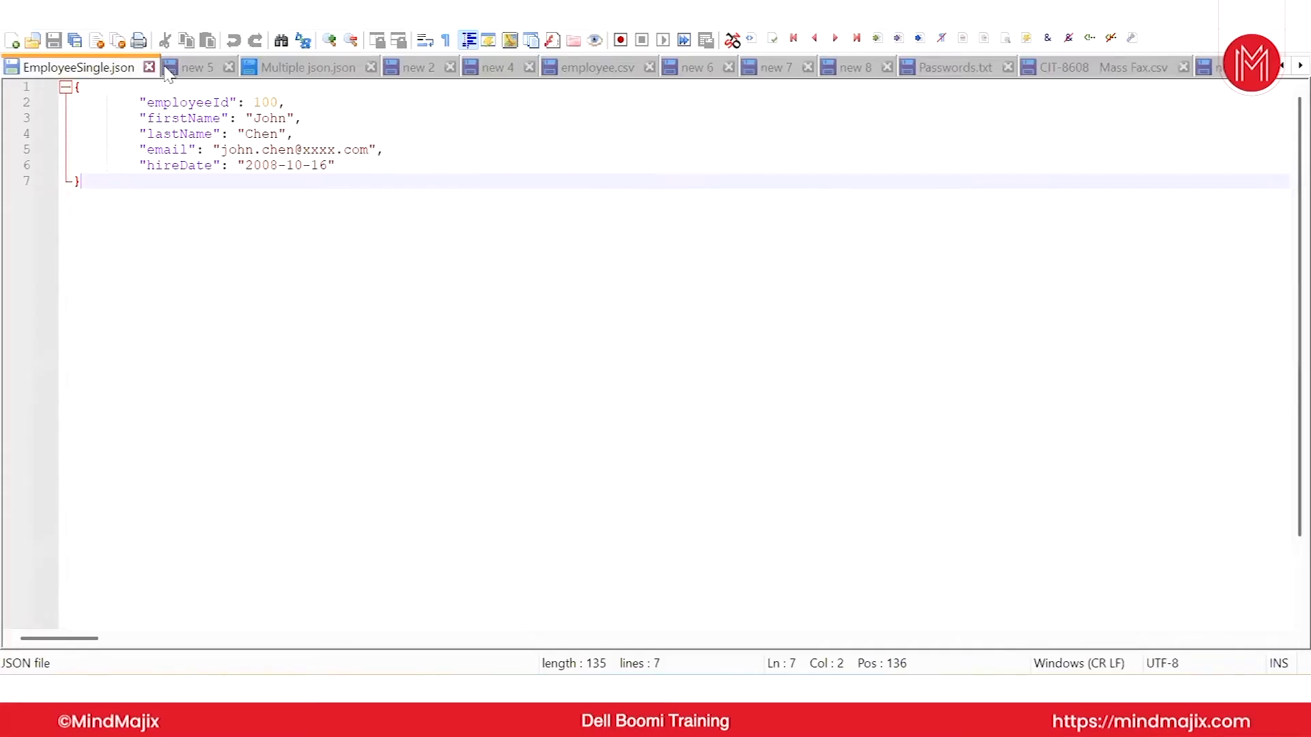
- Highlight the opening and closing curly braces that enclose the object in EmployeeSingle.json
click(75, 87)
drag(74, 88, 71, 87)
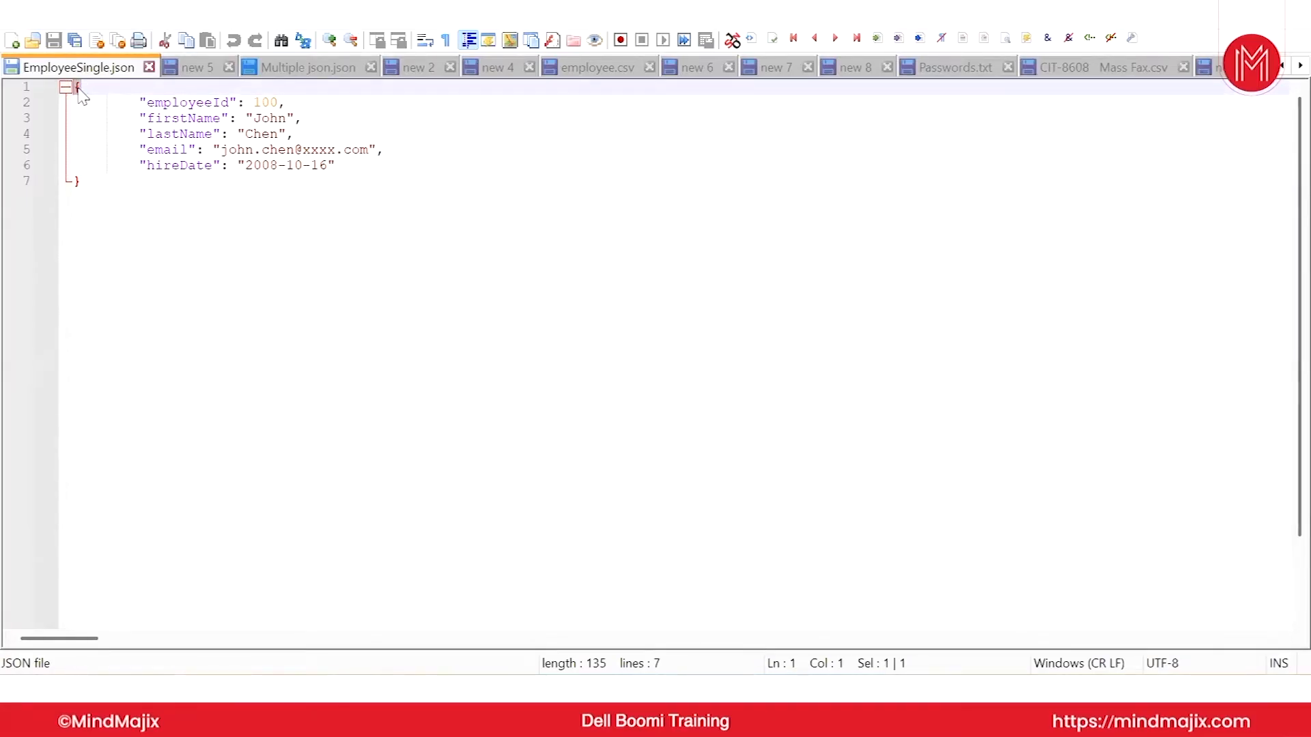
drag(88, 89, 61, 89)
click(83, 183)
drag(79, 182, 61, 181)
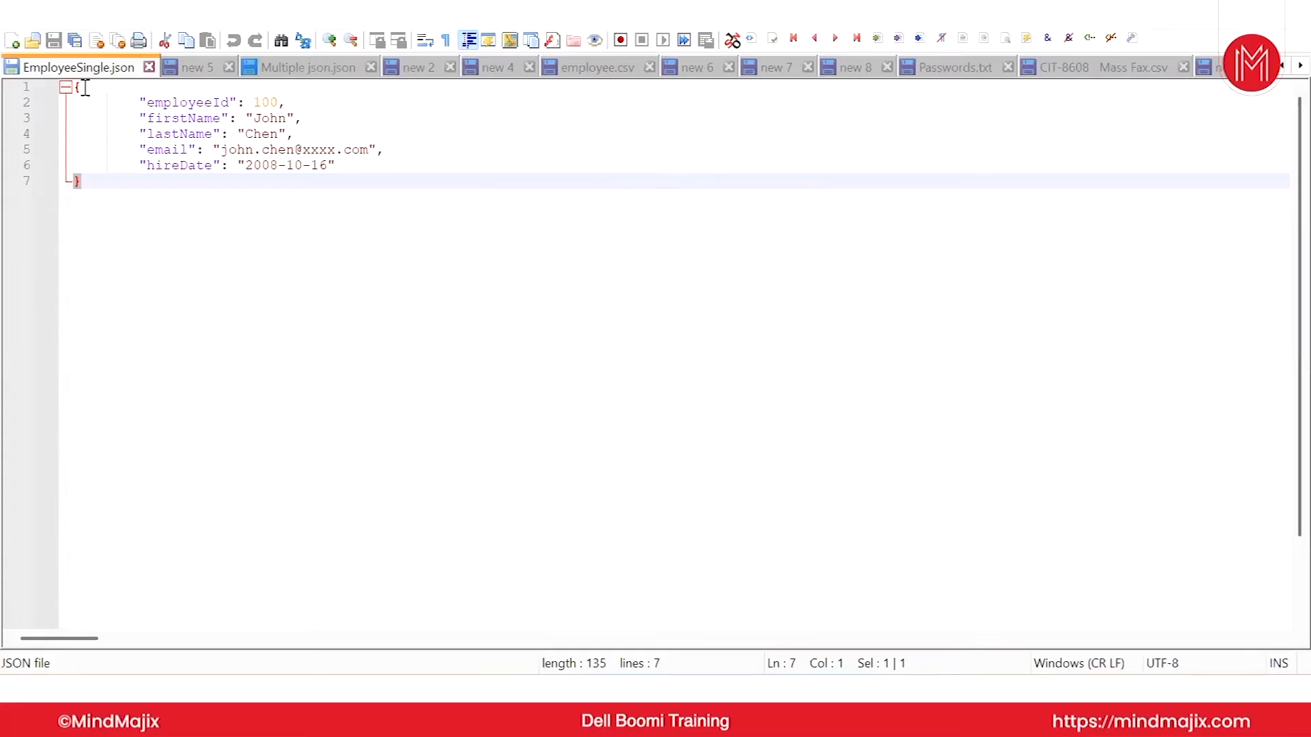
- Go through the employeeId, firstName, lastName, email and hireDate keys of the JSON object line by line
click(181, 101)
click(179, 117)
click(183, 134)
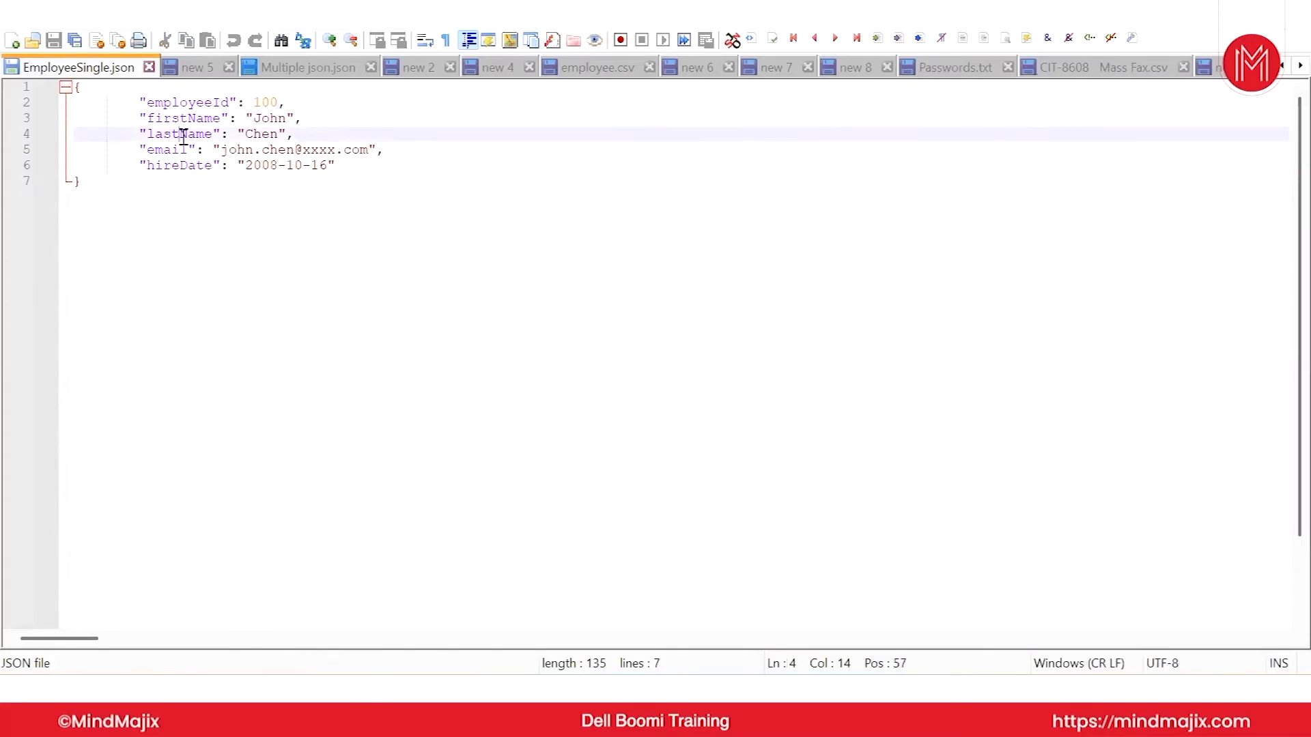
click(176, 149)
click(173, 167)
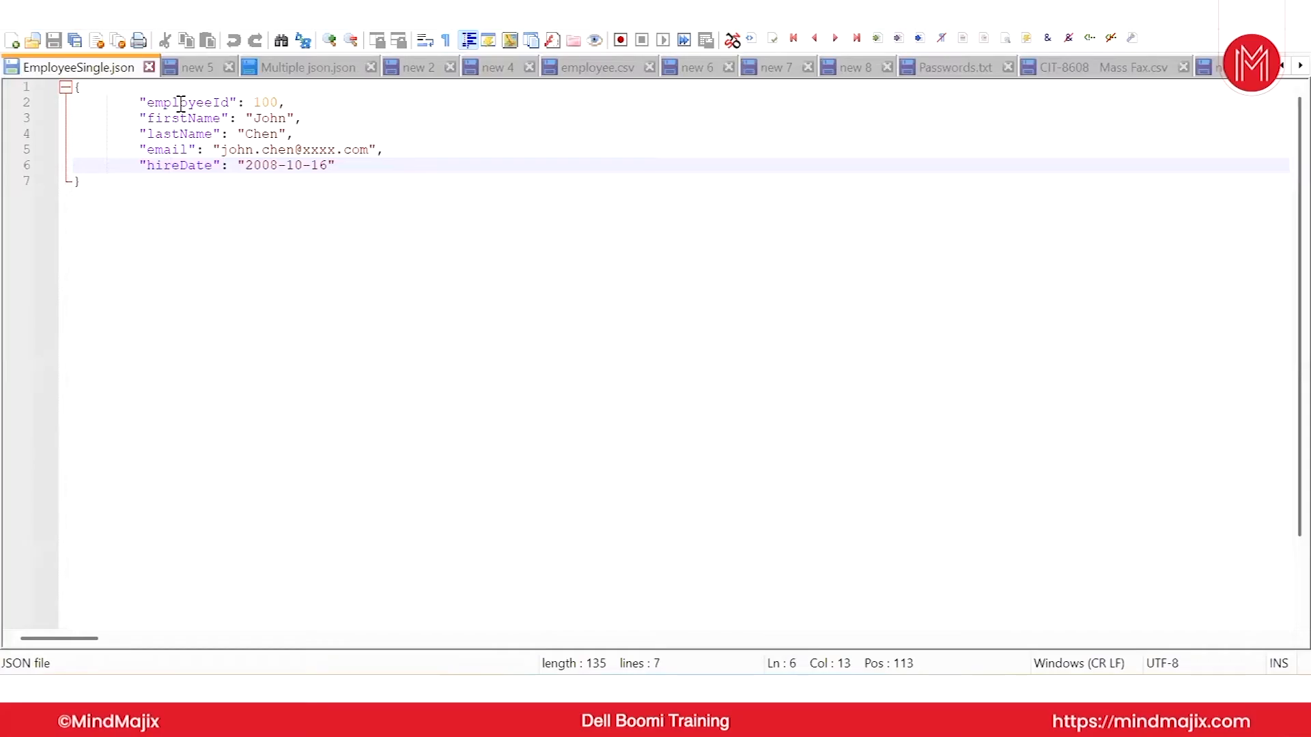
- Examine the double quotes that enclose the employeeId and firstName keys in EmployeeSingle.json
click(149, 103)
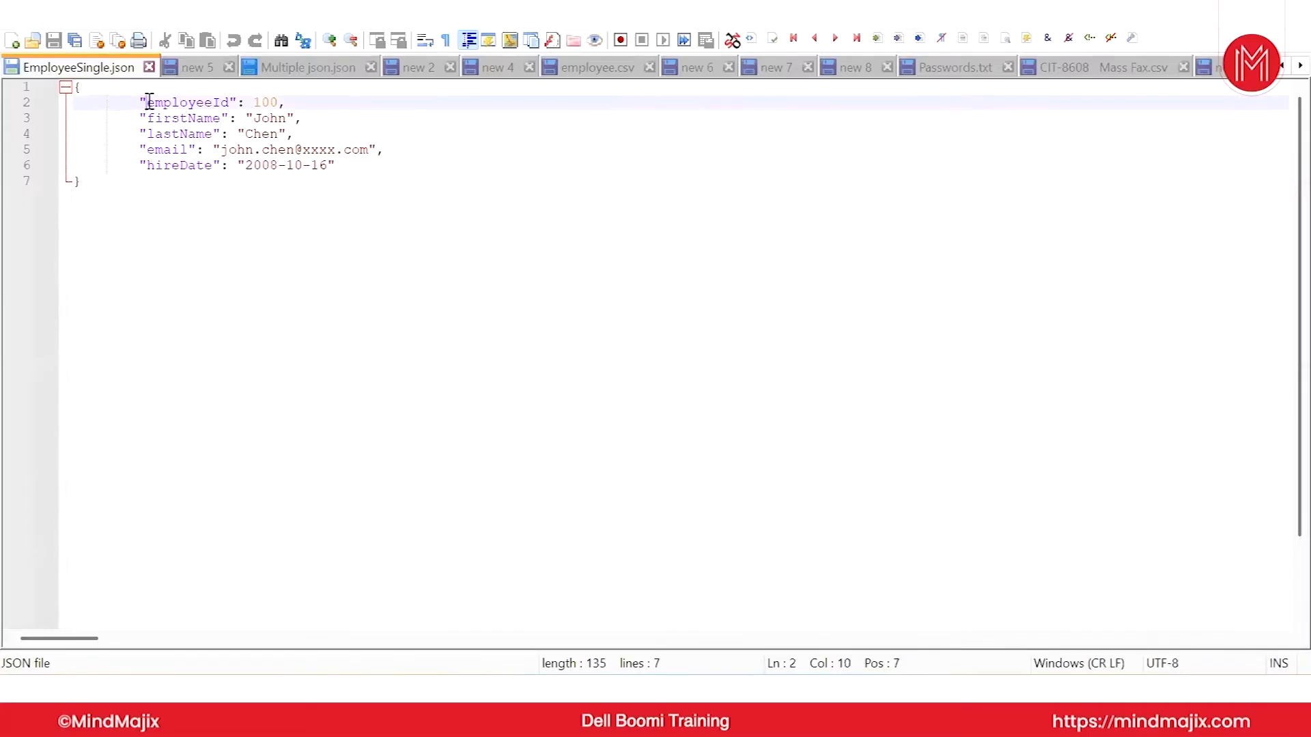
click(233, 103)
key(shift+Left)
click(229, 118)
key(shift+Left)
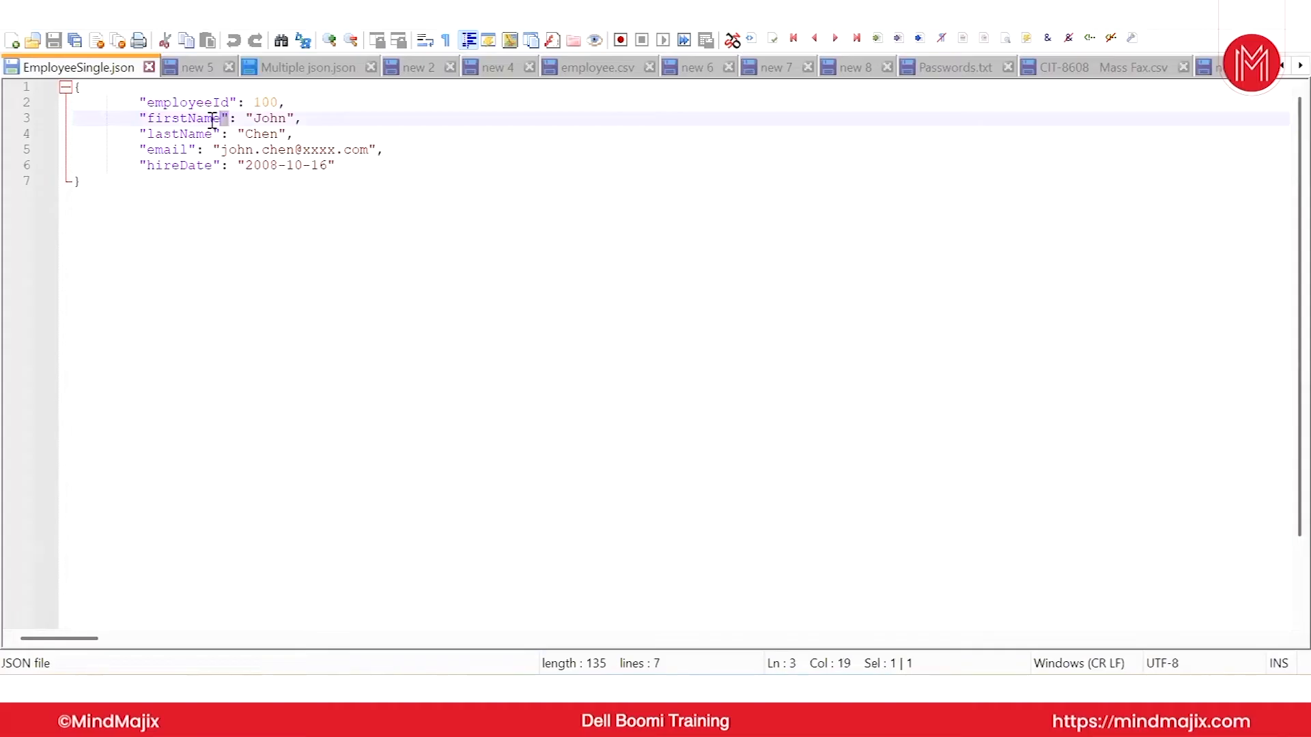
click(147, 118)
key(shift+Left)
click(171, 103)
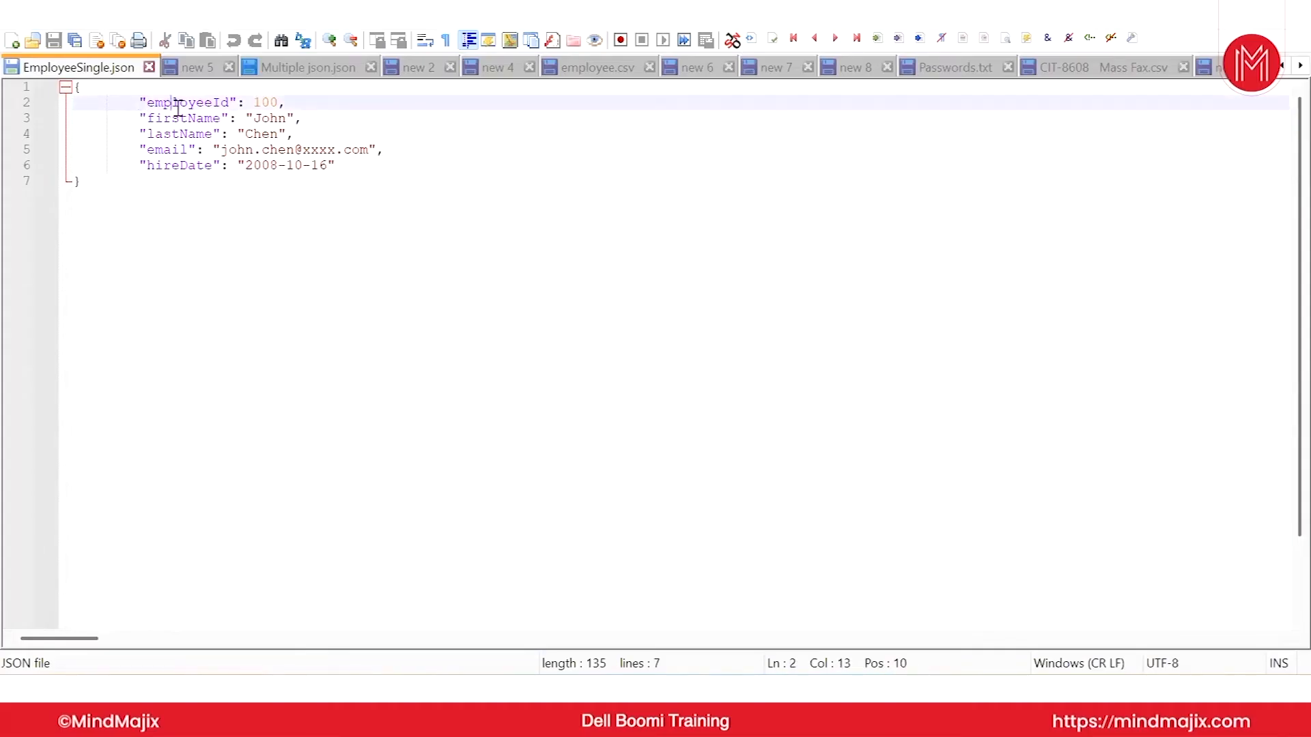
click(238, 102)
key(shift+Left)
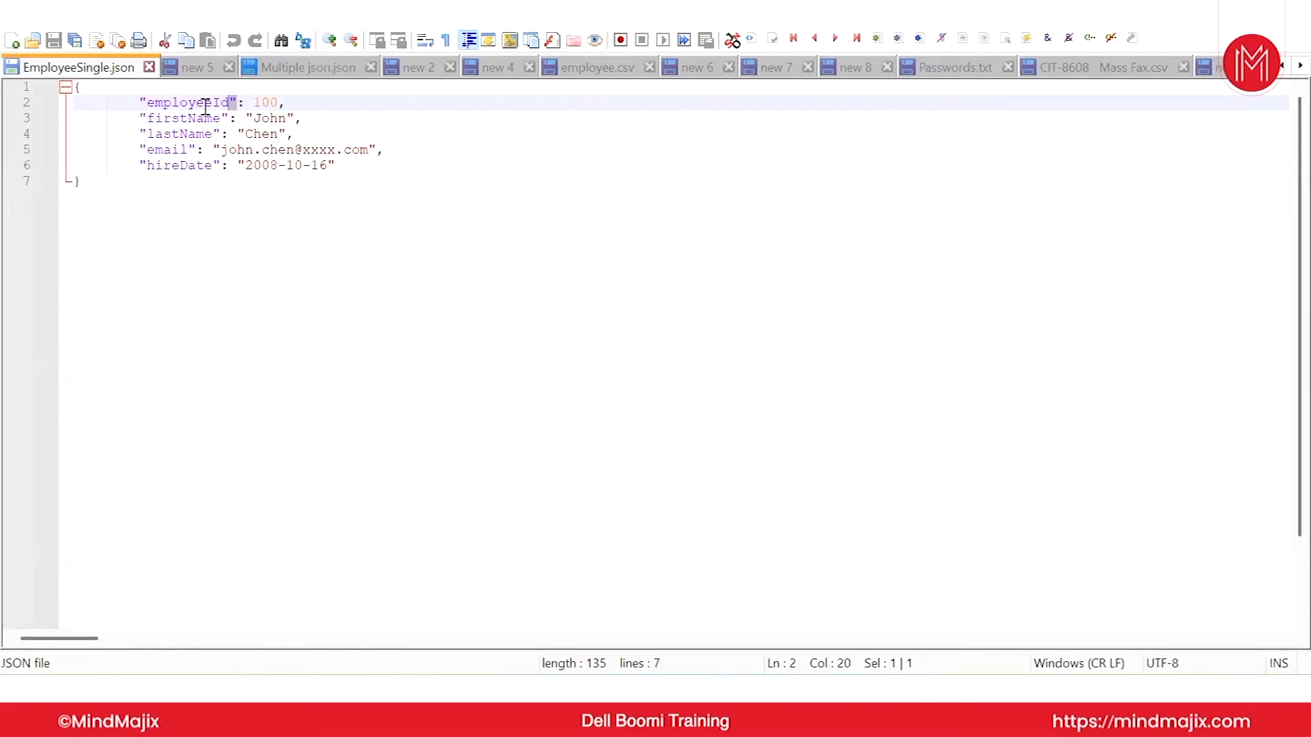
- Review the five JSON field names once more, from employeeId down to hireDate
click(205, 106)
click(198, 120)
key(Down)
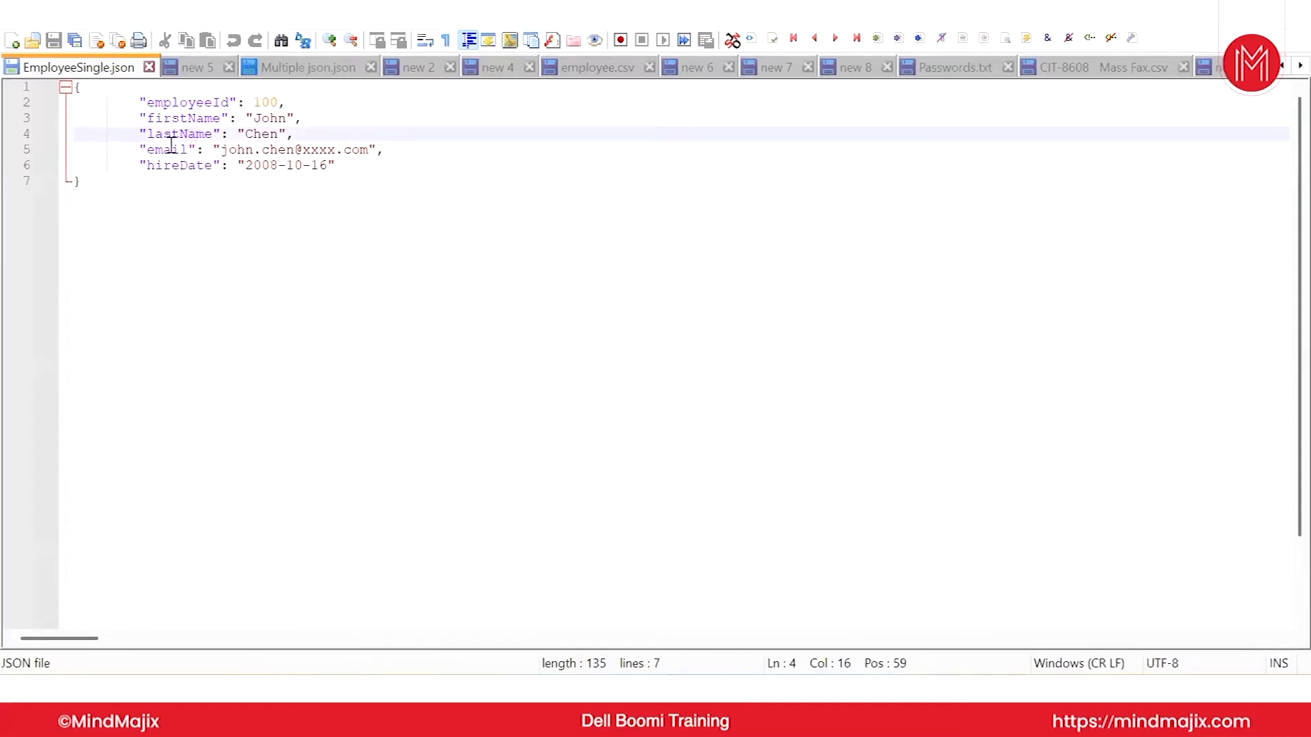
click(172, 150)
click(173, 166)
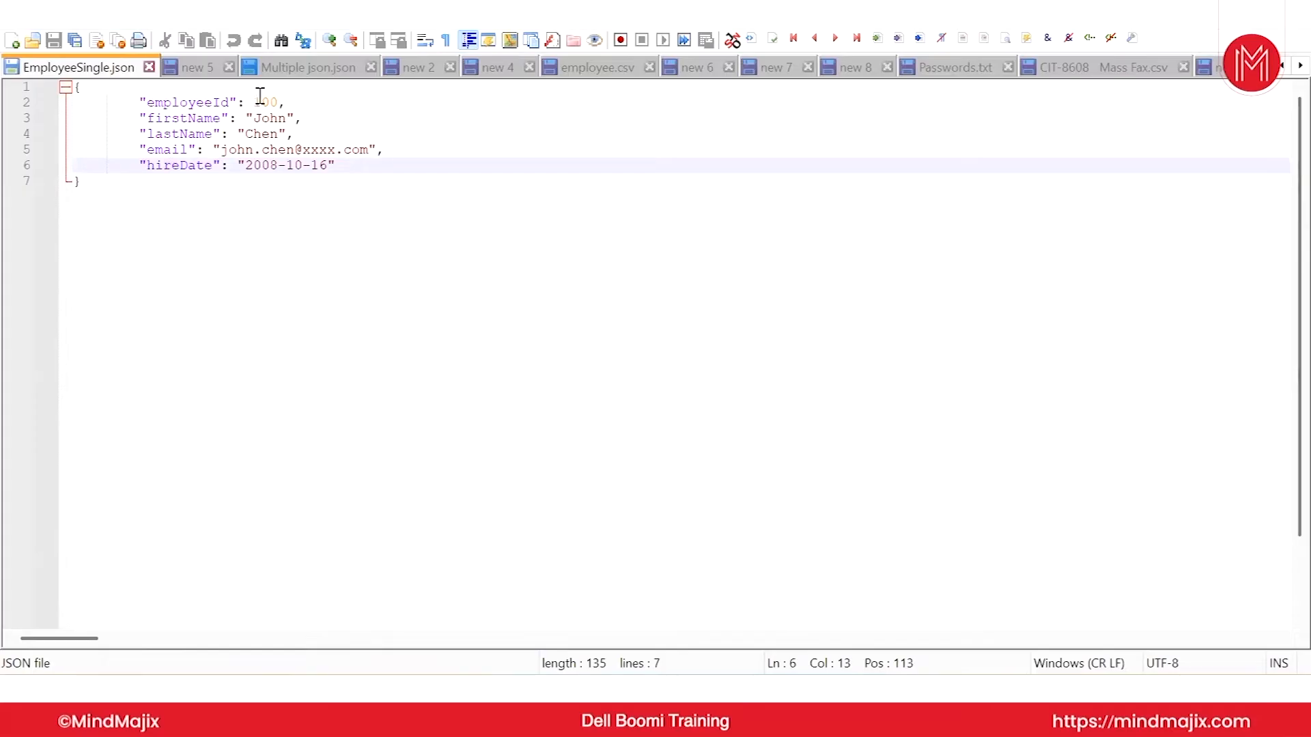
- Bring up Multiple XML.xml, expand its first Employee_Detail1 record and highlight the opening and closing Name tags for comparison with the JSON
click(1282, 65)
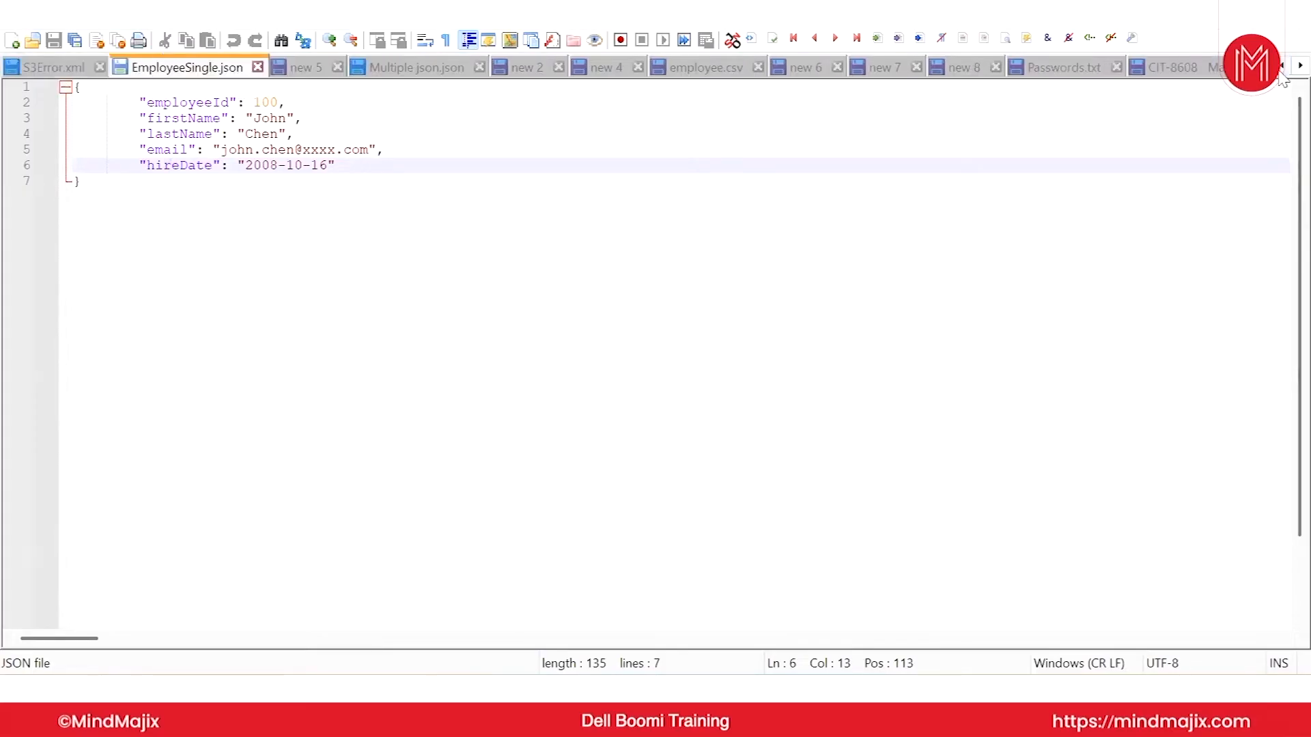
click(1282, 66)
click(1282, 66)
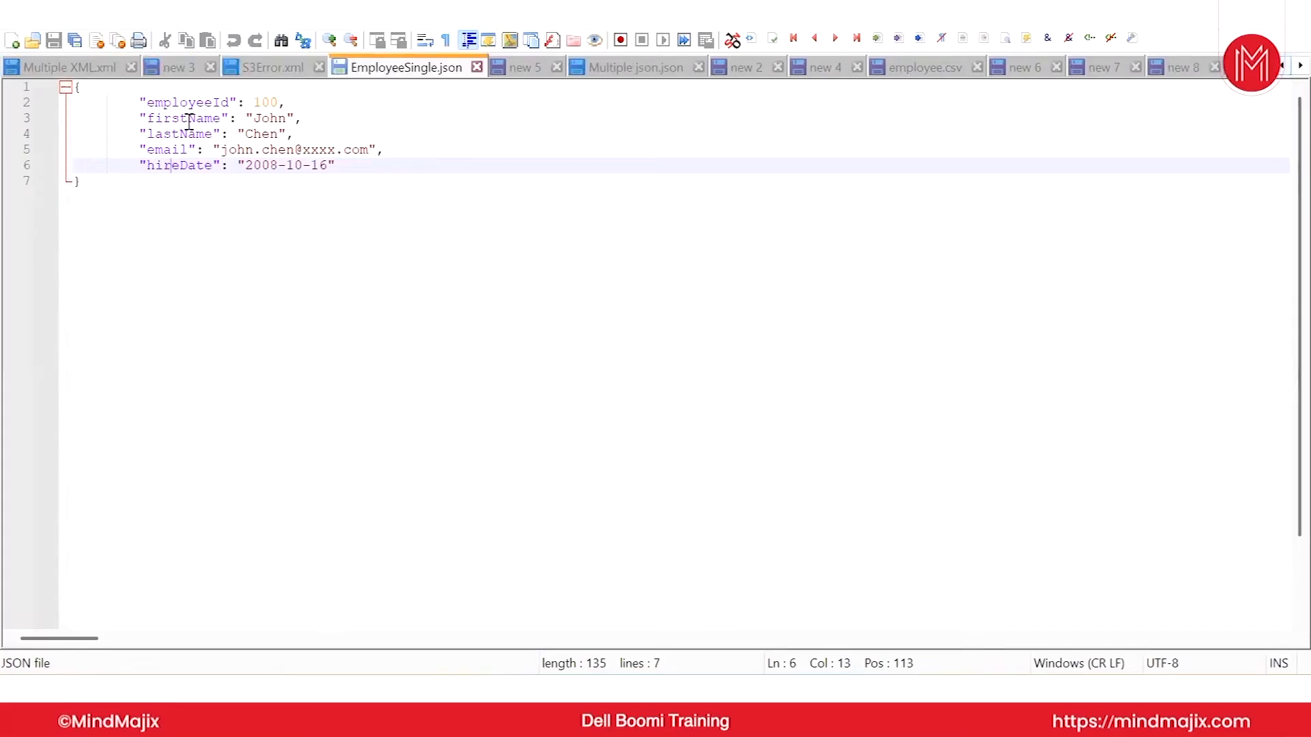
click(98, 73)
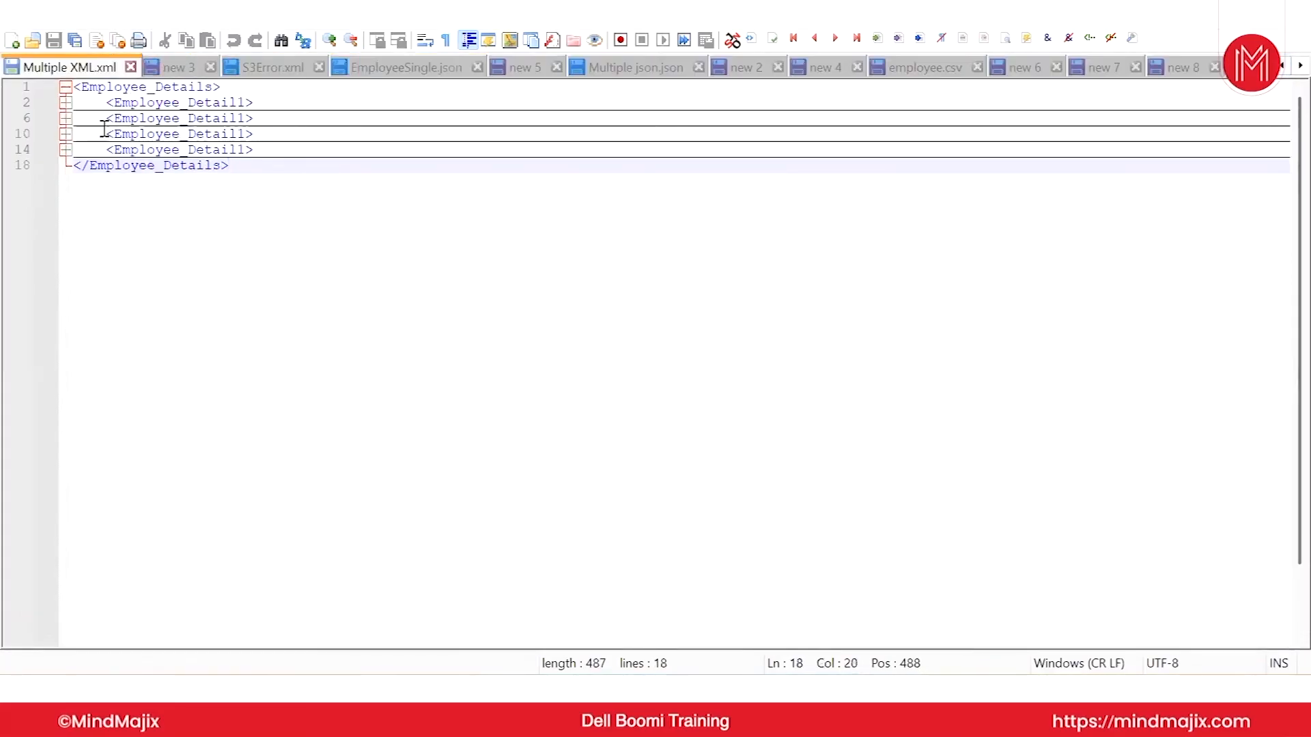
click(66, 103)
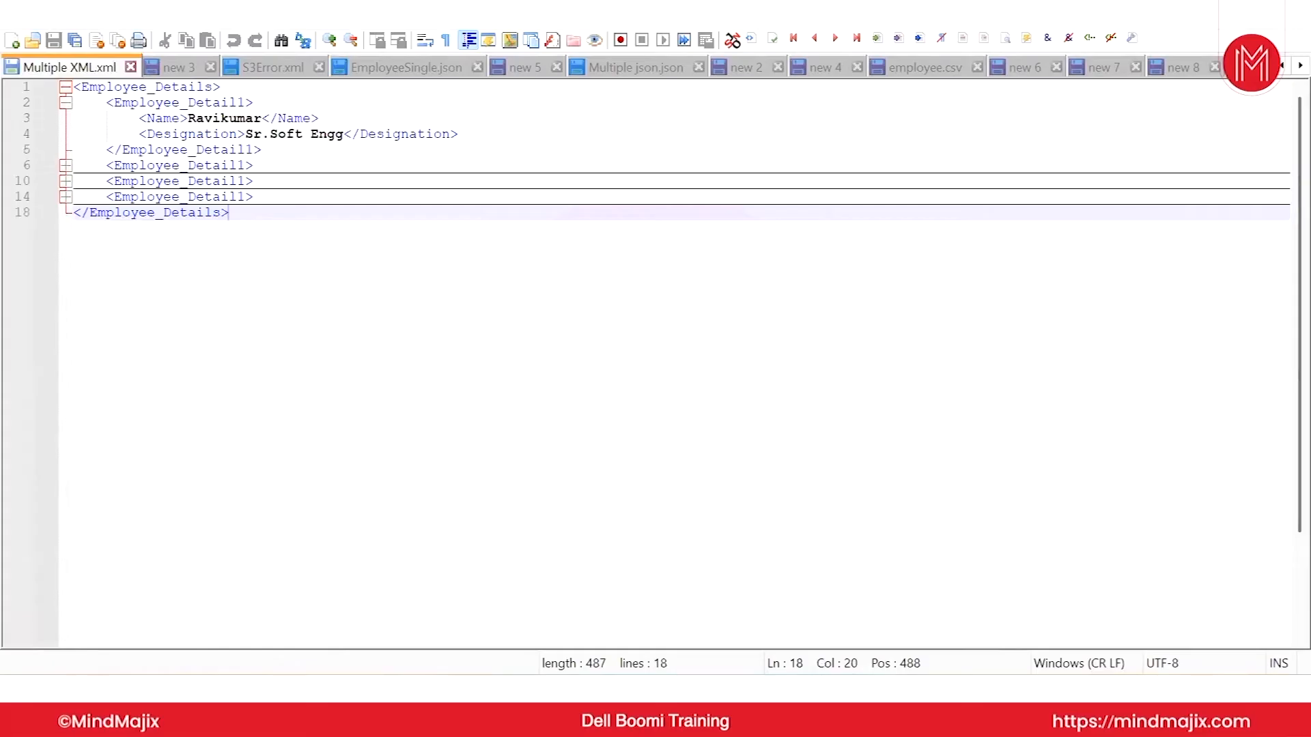
click(175, 118)
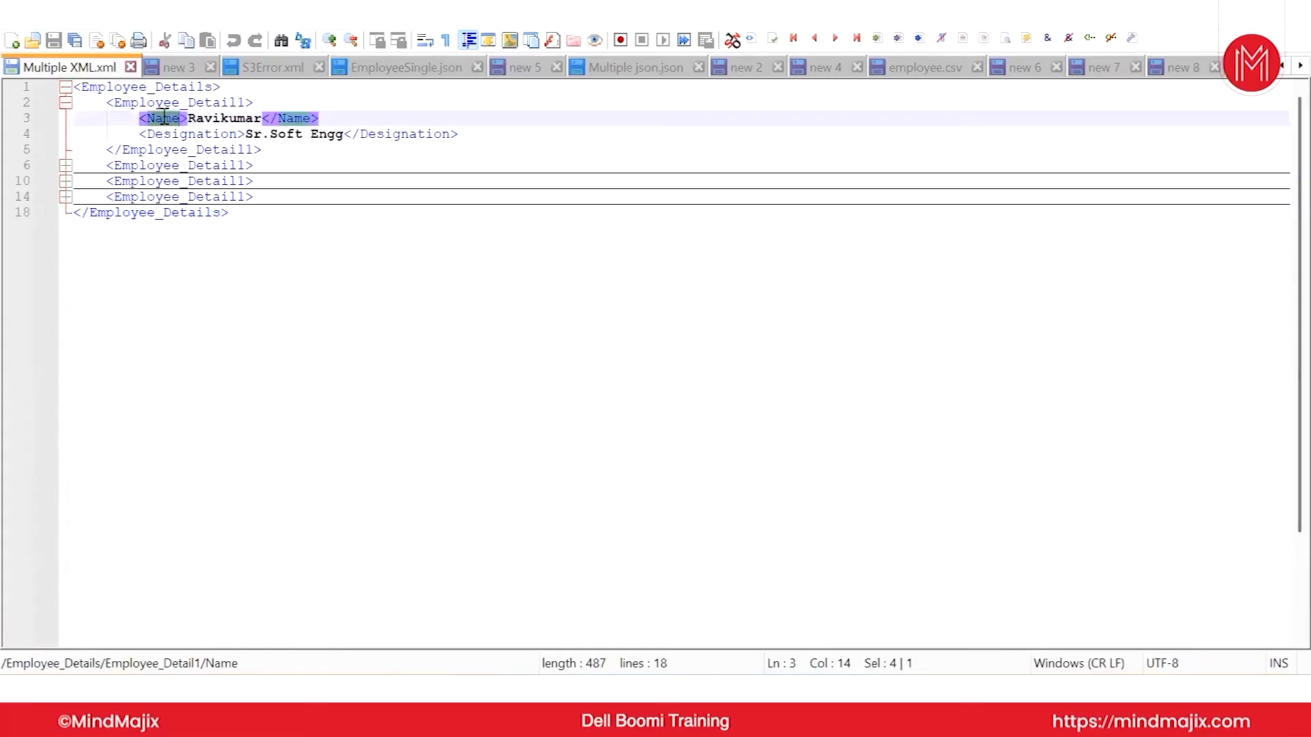
click(282, 119)
double_click(282, 119)
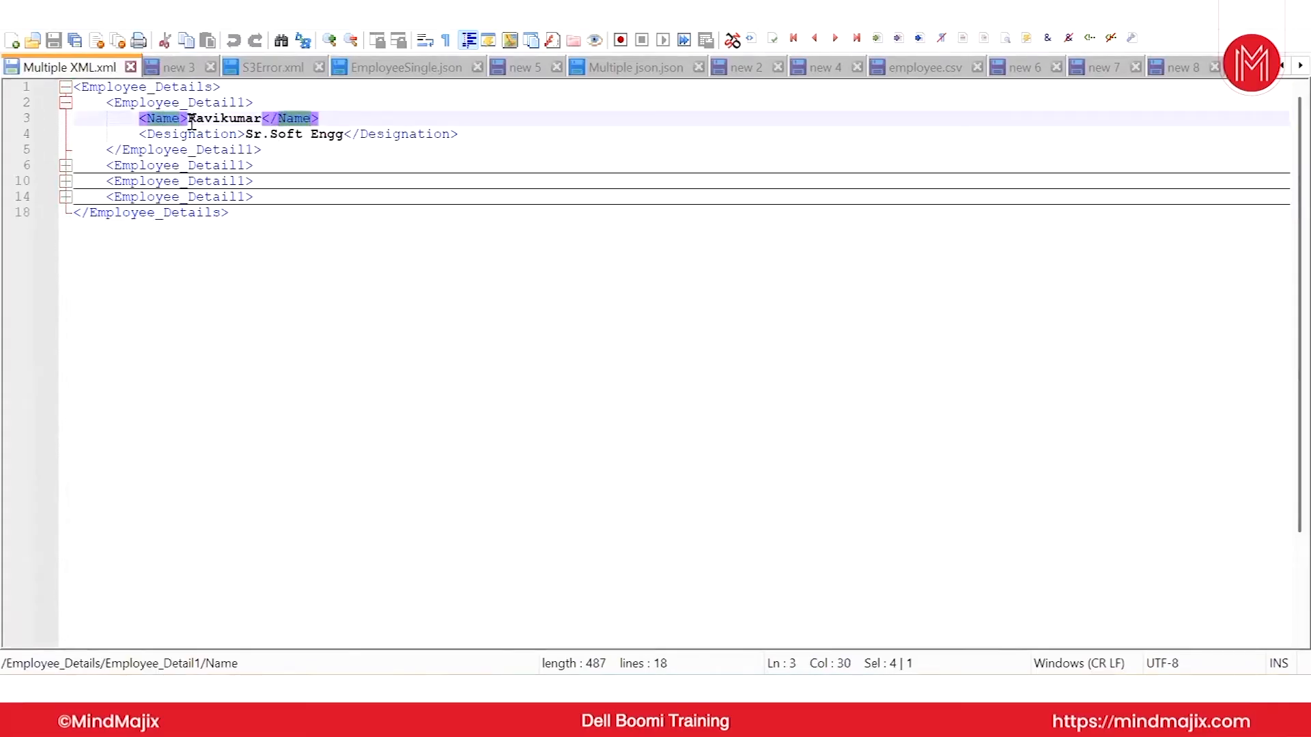
- Highlight the value between the Name tags in Multiple XML.xml, and for comparison the colon after the employeeId key in EmployeeSingle.json
click(188, 120)
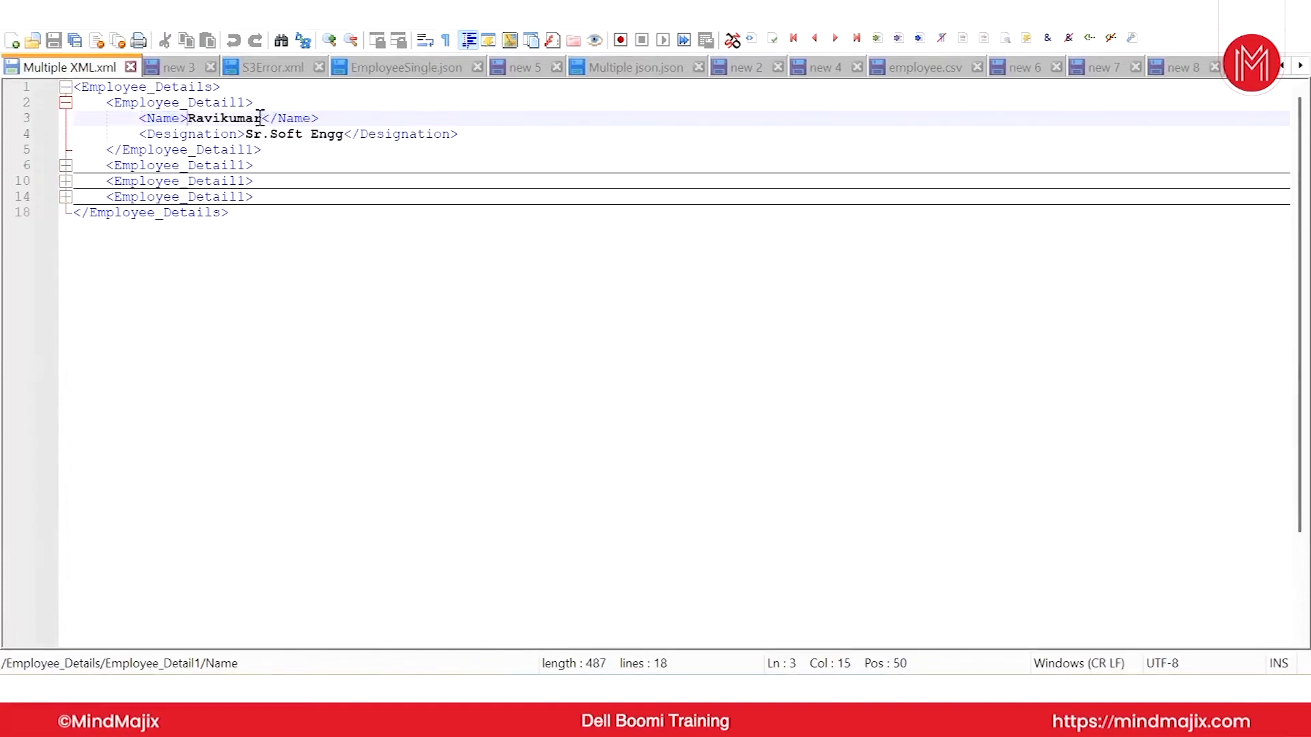
drag(262, 118, 189, 111)
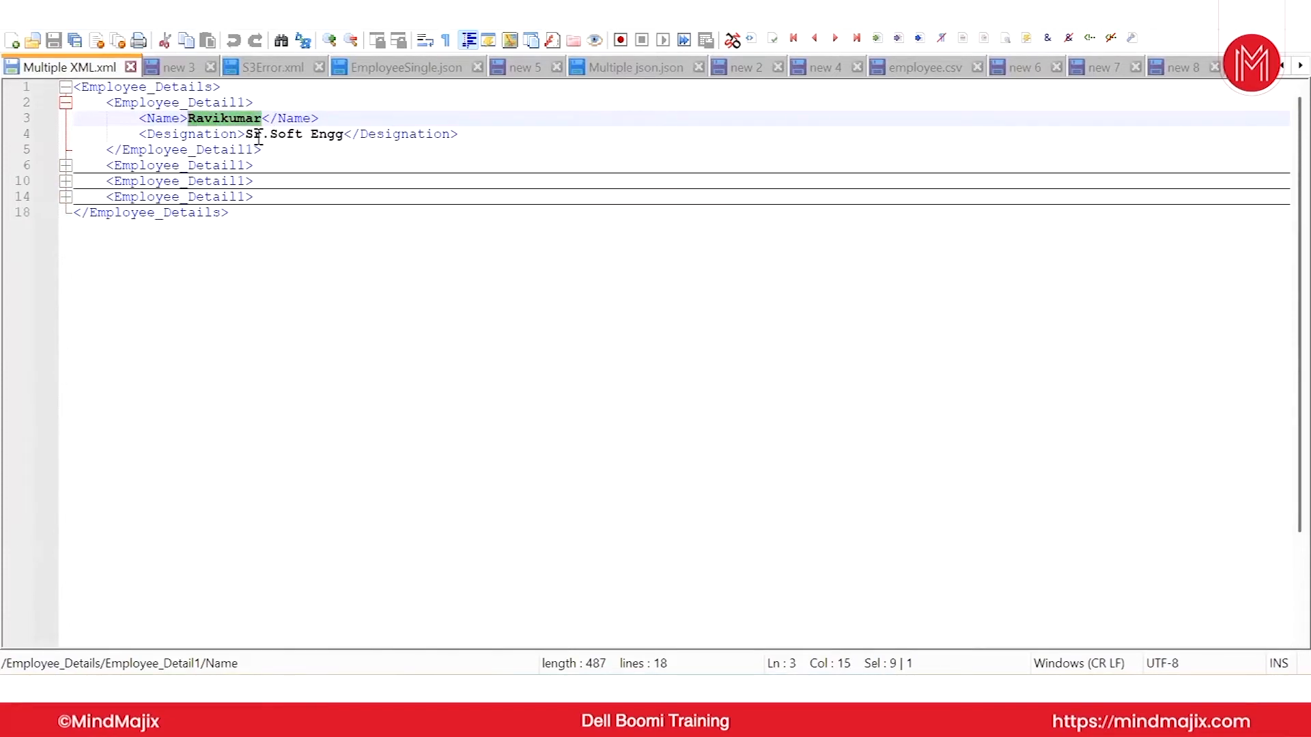
click(401, 70)
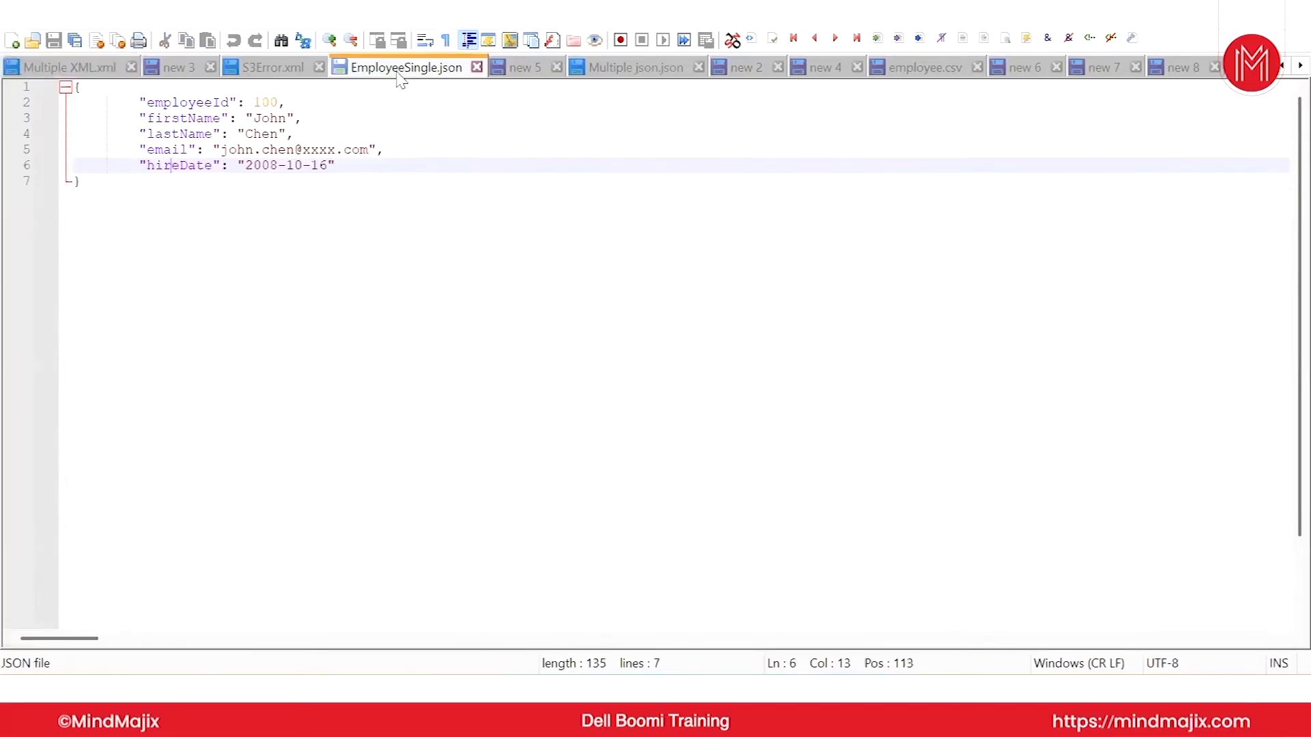
drag(247, 103, 240, 103)
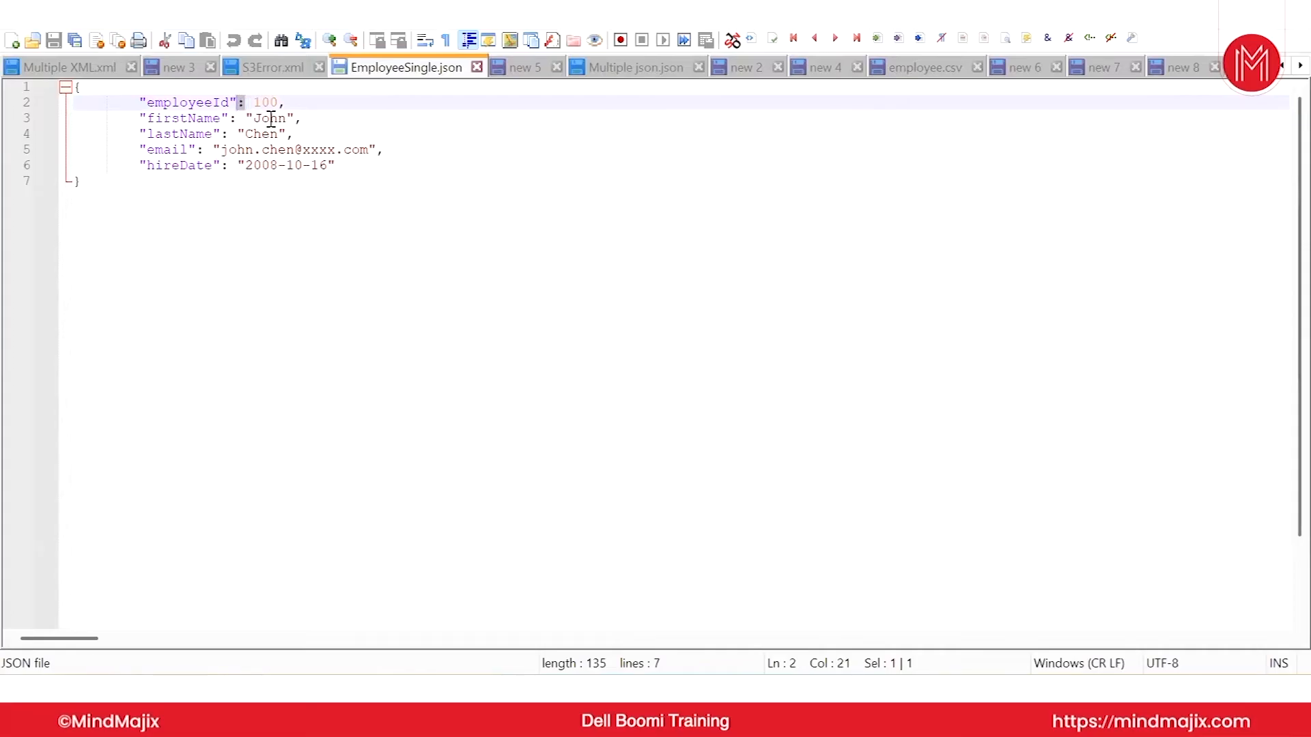
- Examine the double quotes around the firstName, lastName and email values in the JSON object
click(271, 119)
click(260, 134)
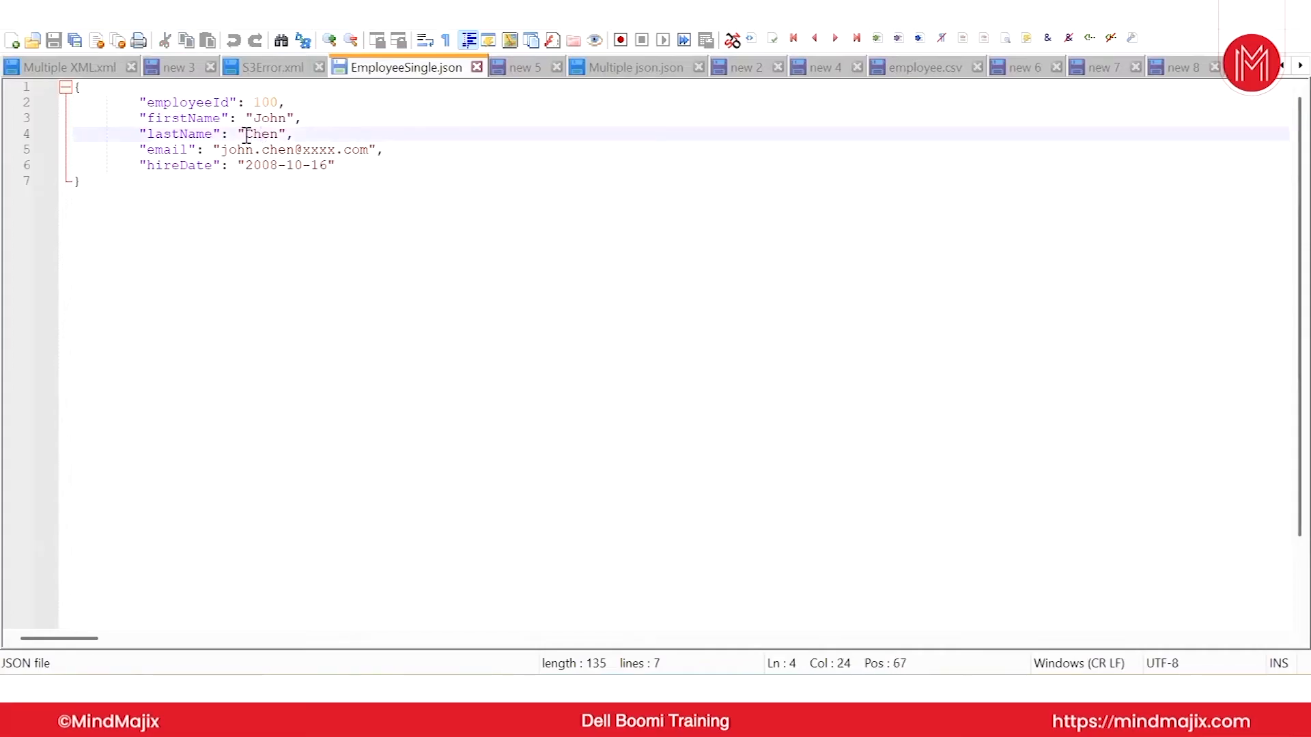
drag(247, 135, 282, 135)
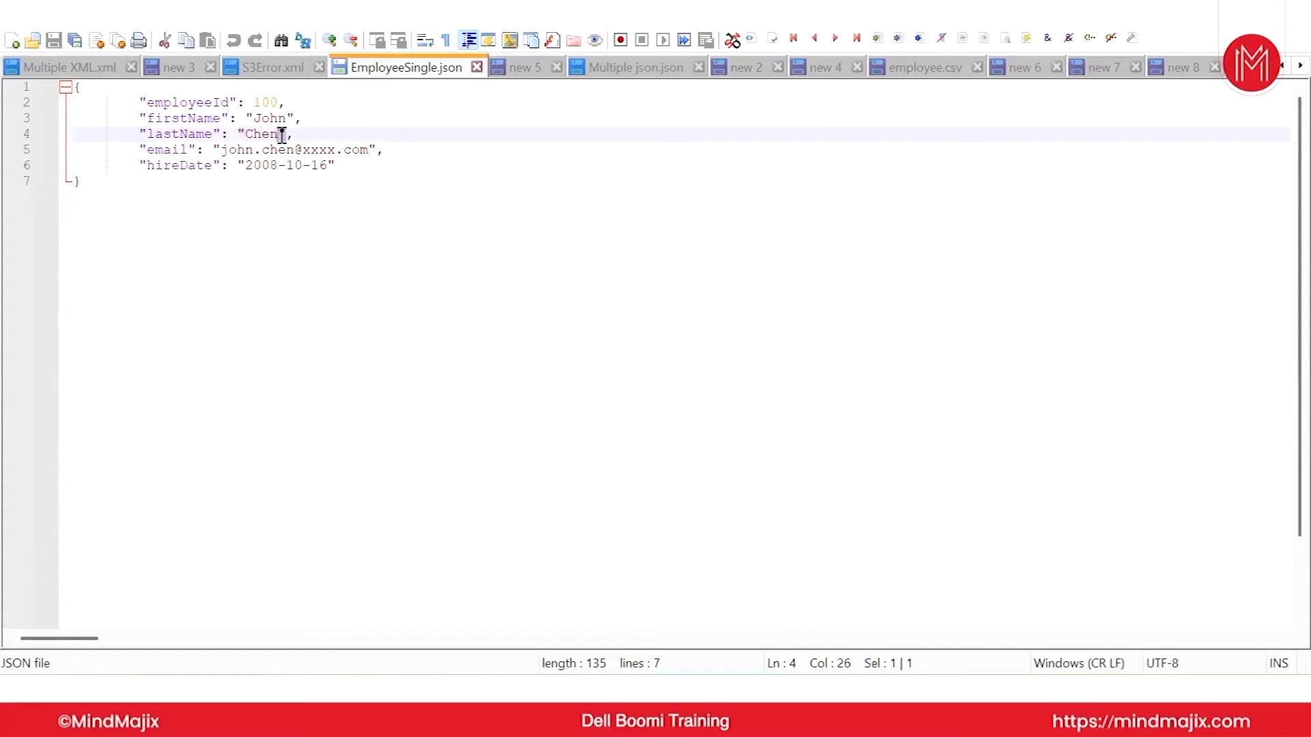
drag(375, 148, 369, 148)
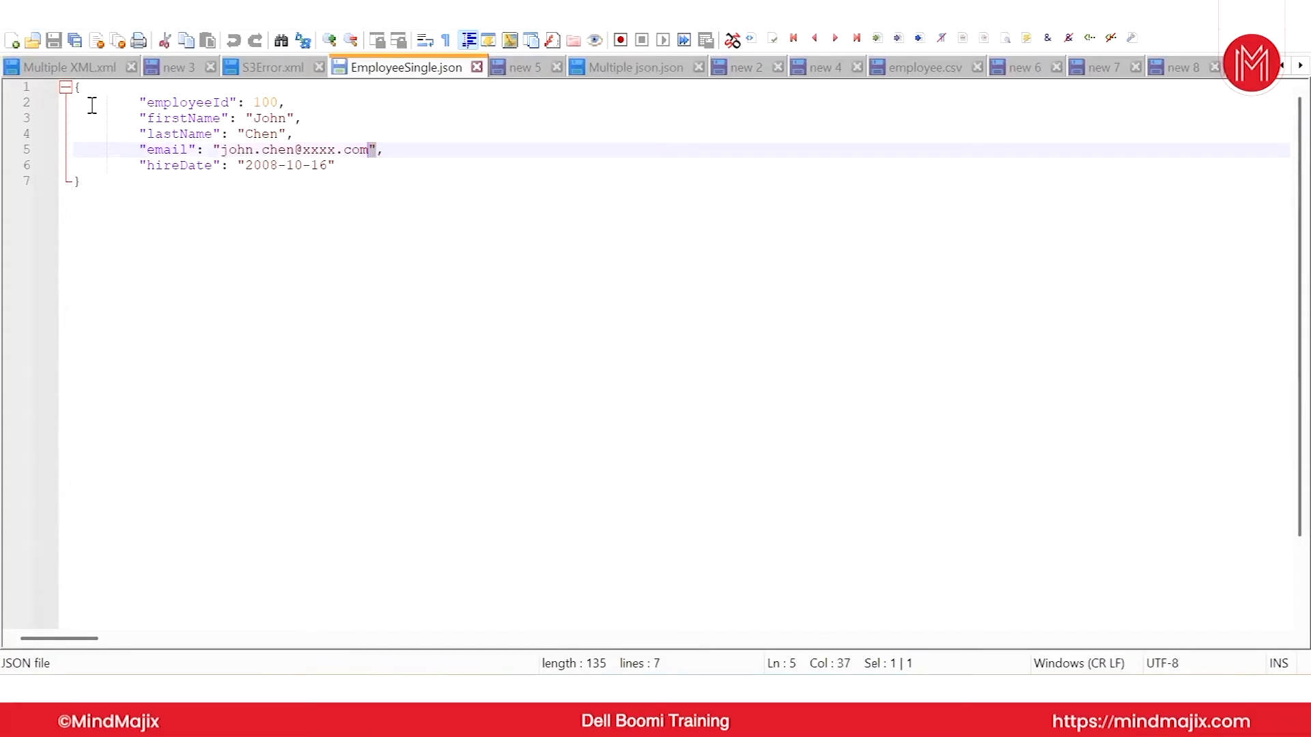
- Highlight the opening and closing curly braces of the JSON object and the employeeId key inside them
drag(85, 87, 68, 88)
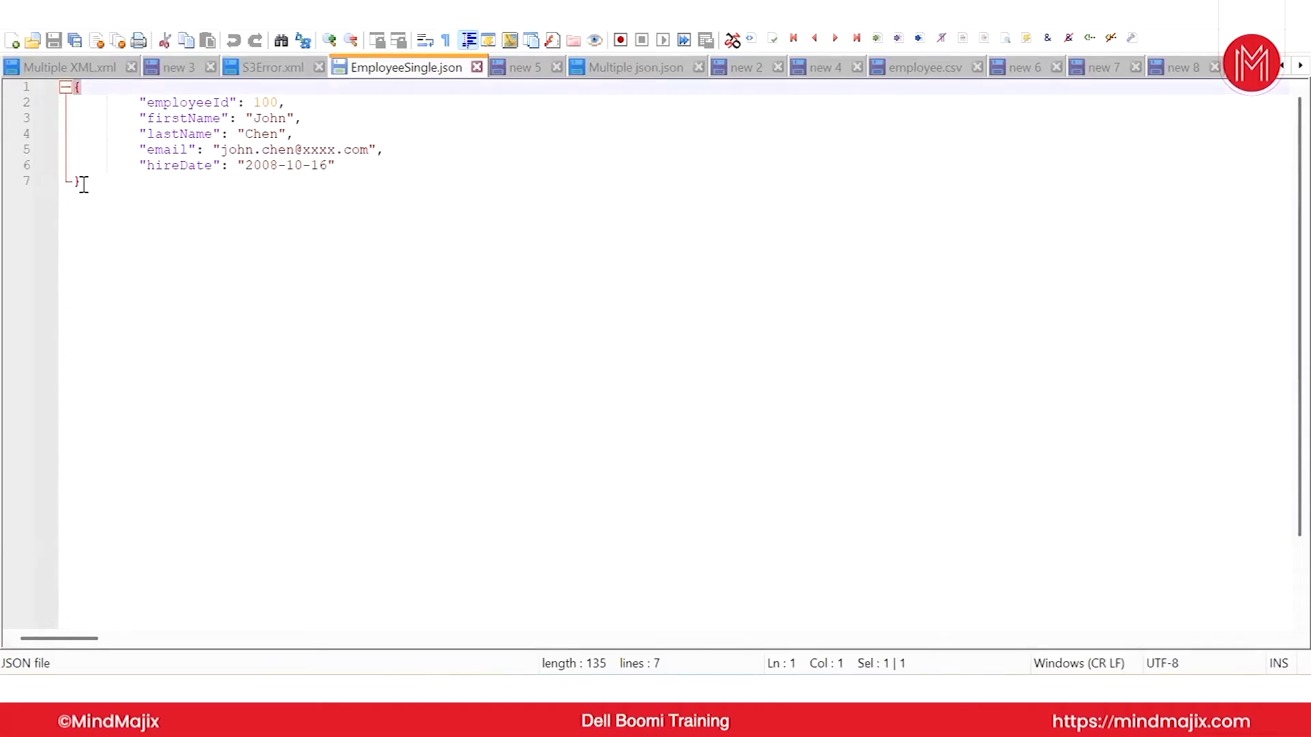
drag(80, 183, 69, 185)
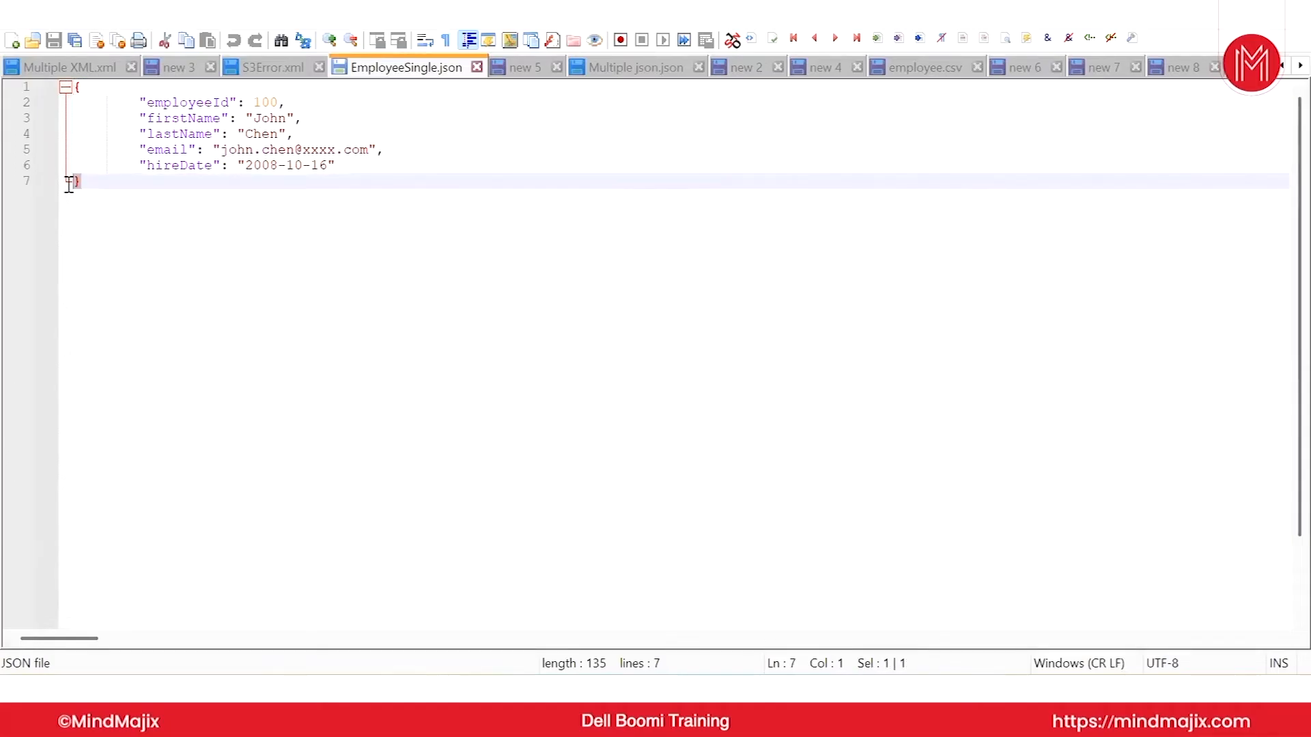
double_click(171, 102)
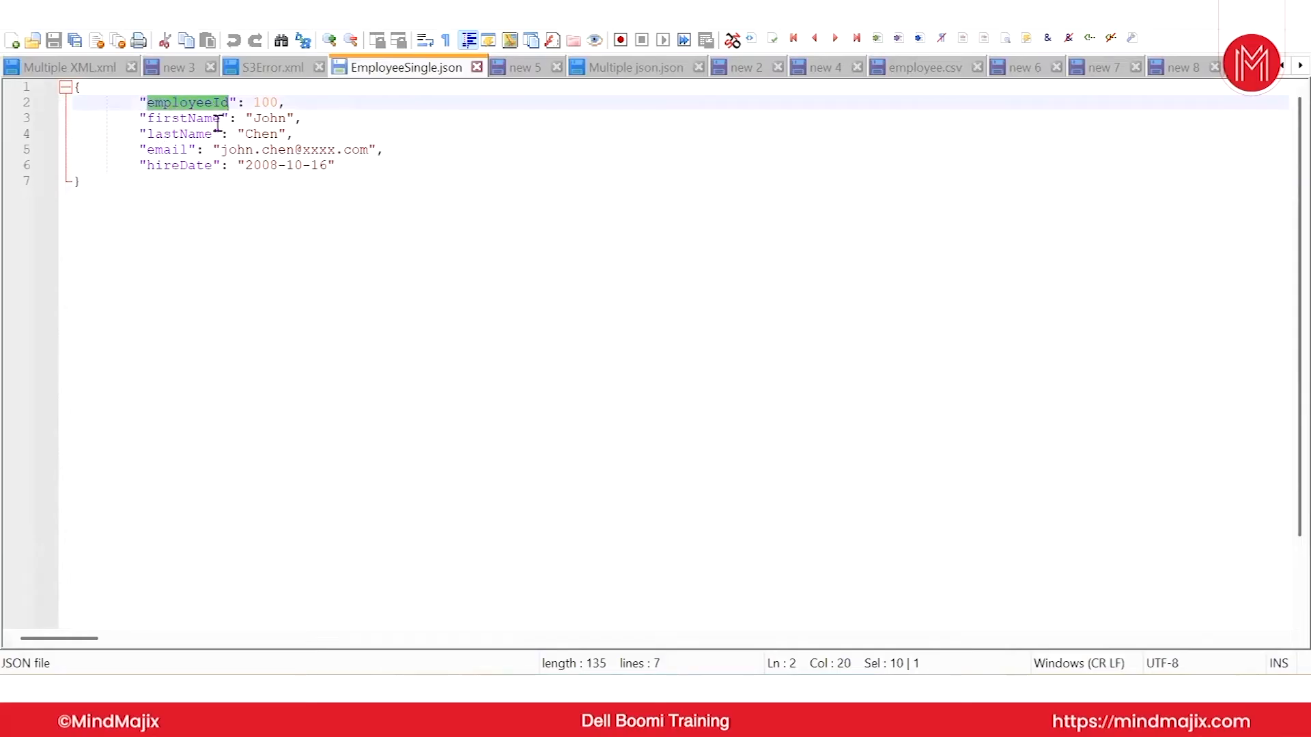
- Examine the firstName value and the commas that separate the employeeId, firstName and lastName entries
click(258, 118)
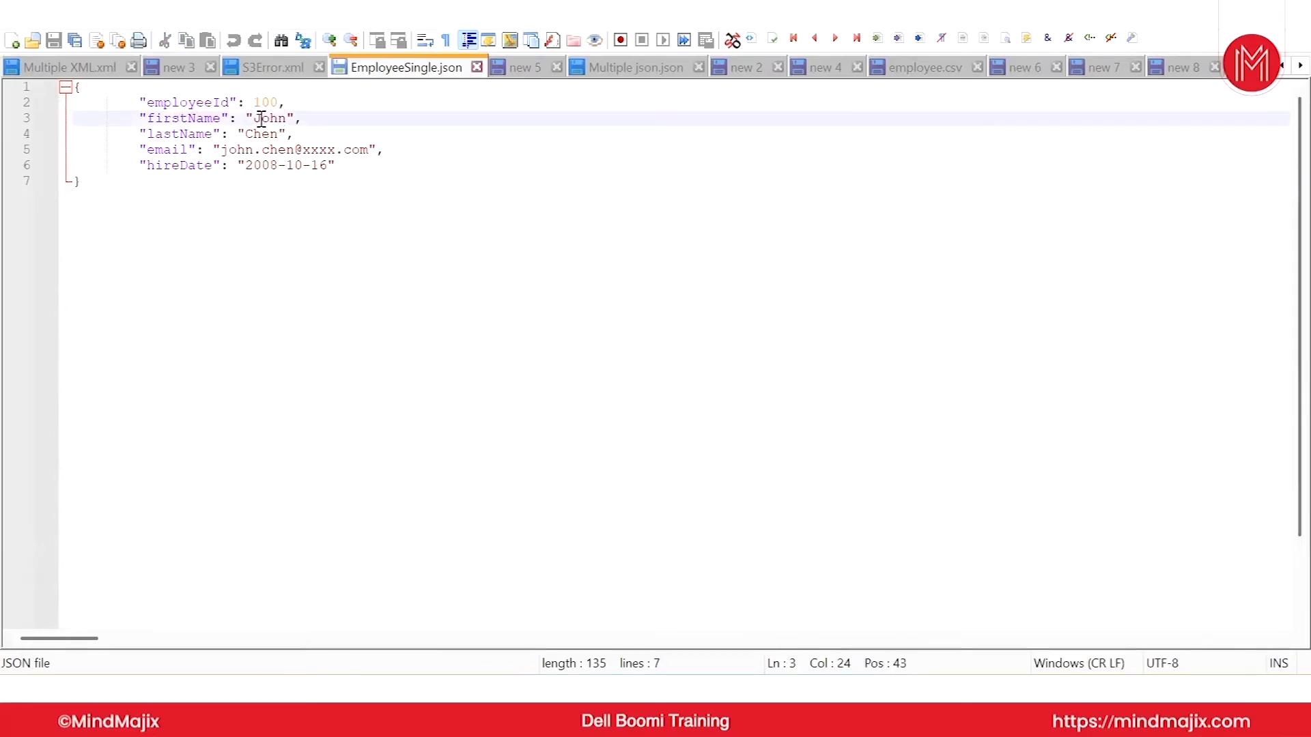
drag(255, 119, 286, 119)
click(291, 120)
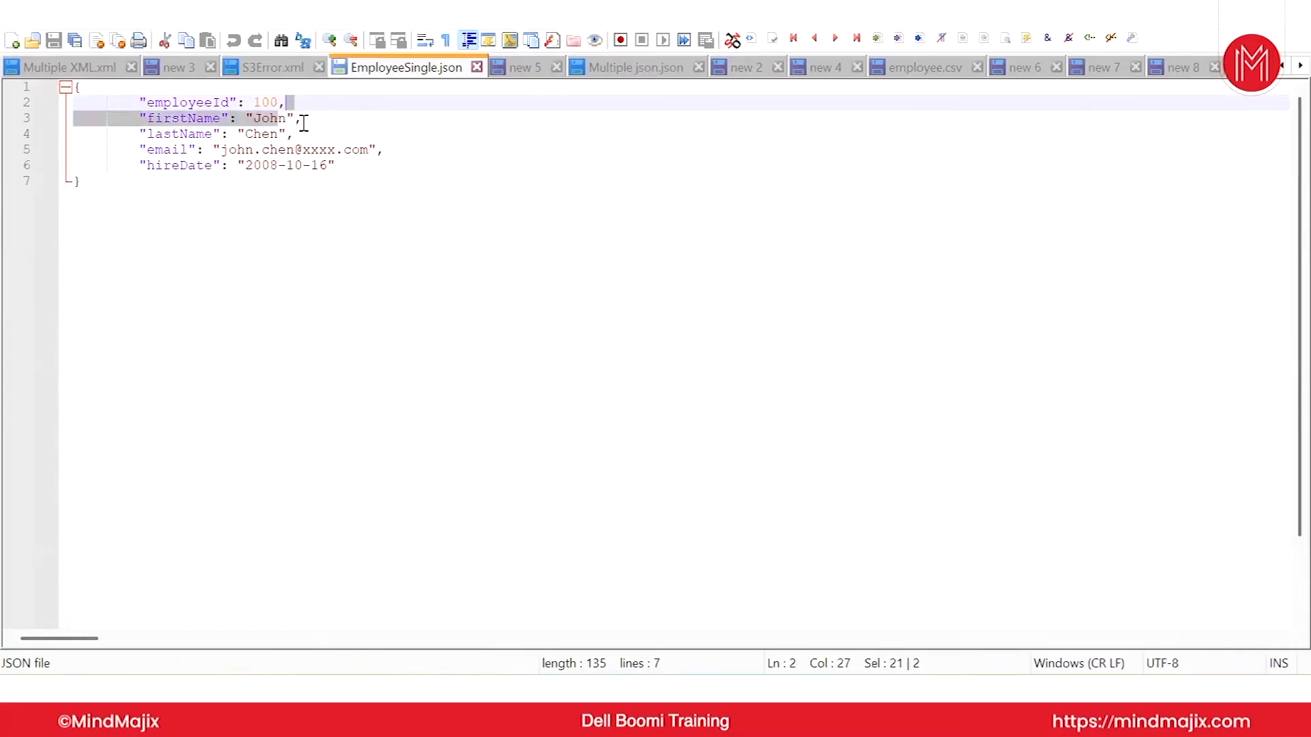
click(300, 121)
drag(293, 135, 287, 135)
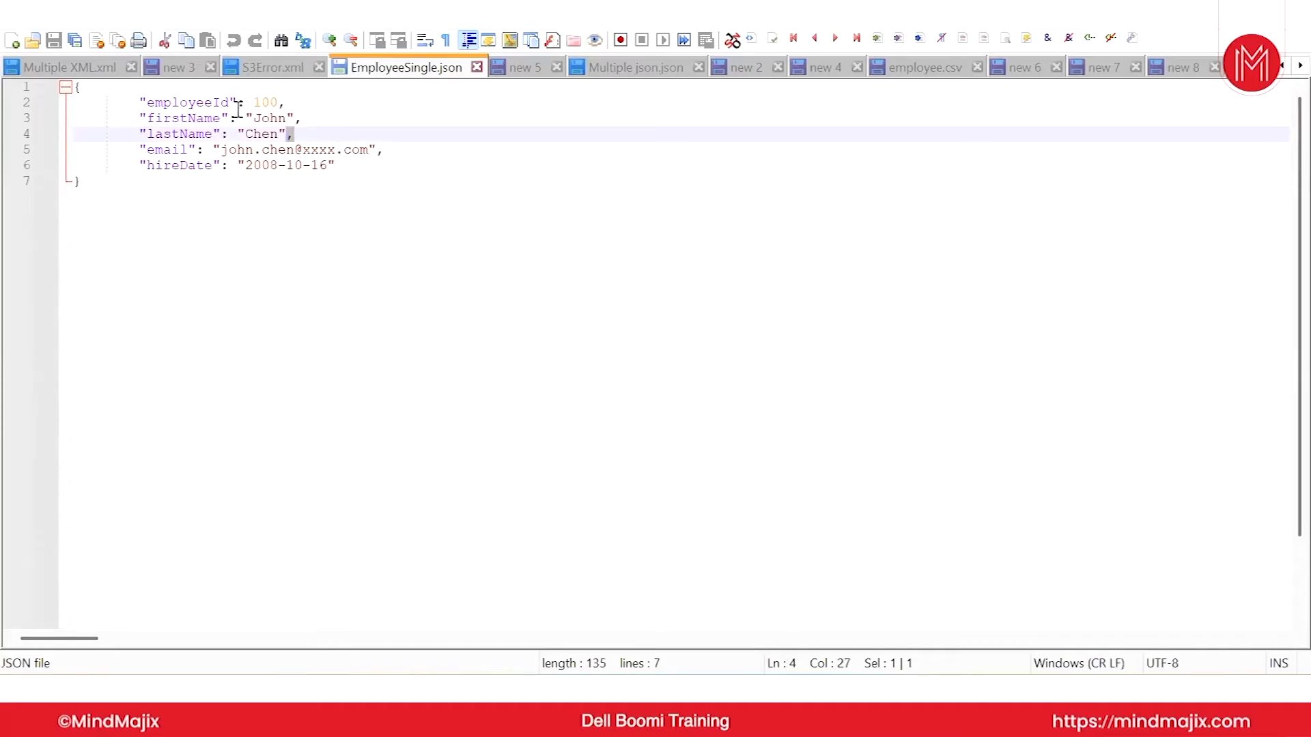
drag(286, 102, 287, 134)
click(301, 121)
- Go through the employeeId, firstName, lastName and email values of the JSON object one by one
click(268, 105)
click(266, 120)
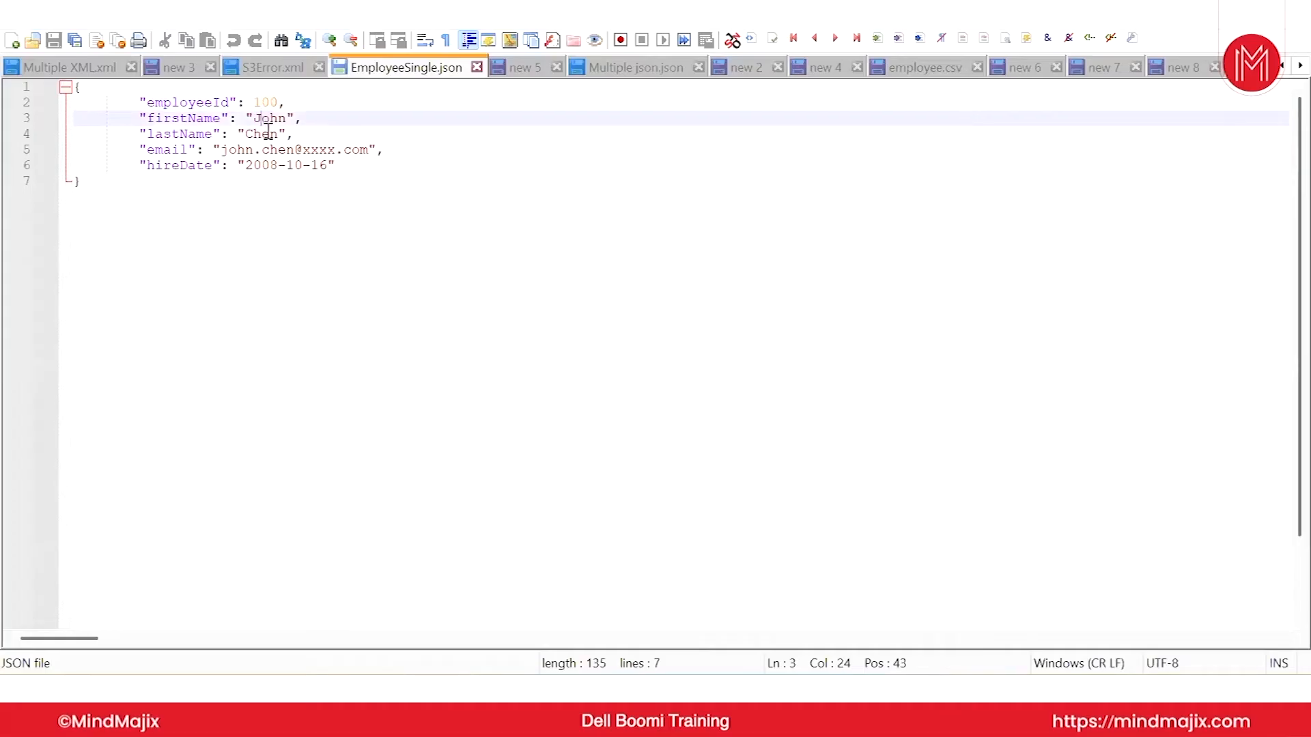
click(266, 135)
click(265, 149)
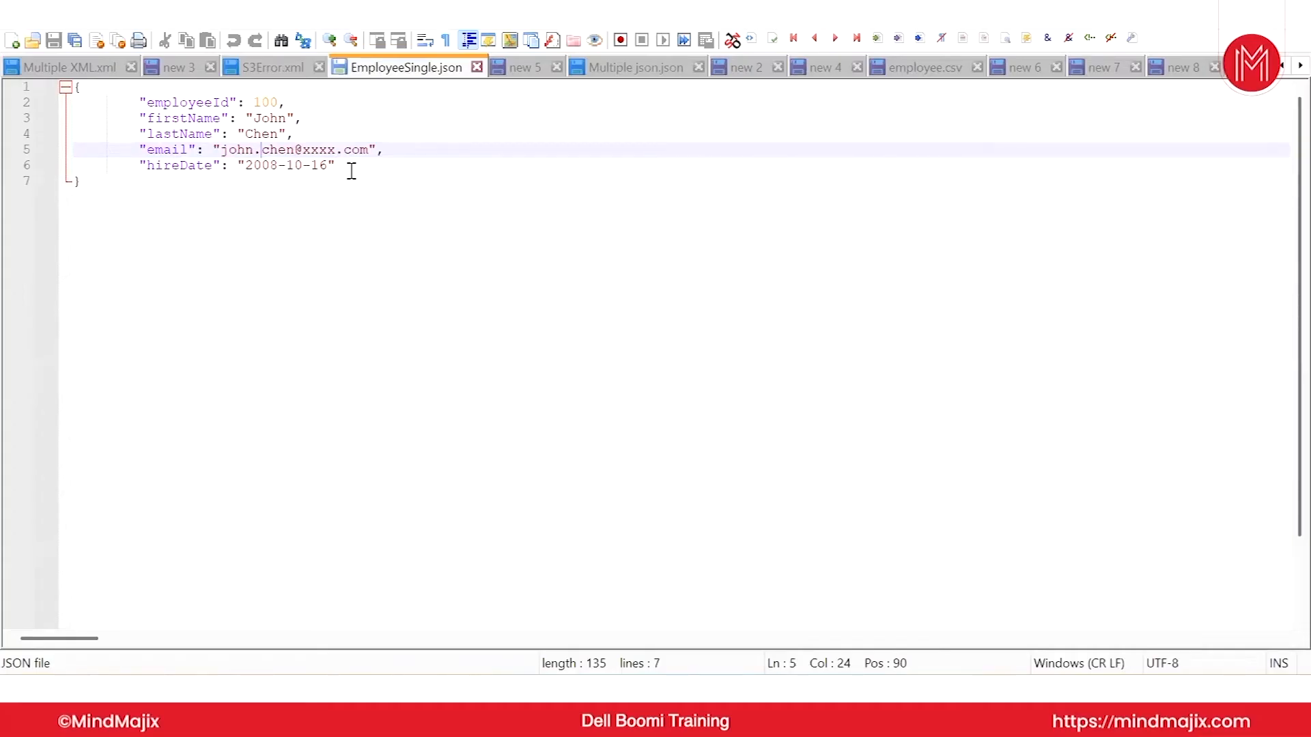
key(XF86AudioRaiseVolume)
- Recap the JSON syntax from the opening brace and employeeId key to the firstName value, its comma and the lastName entry
click(80, 91)
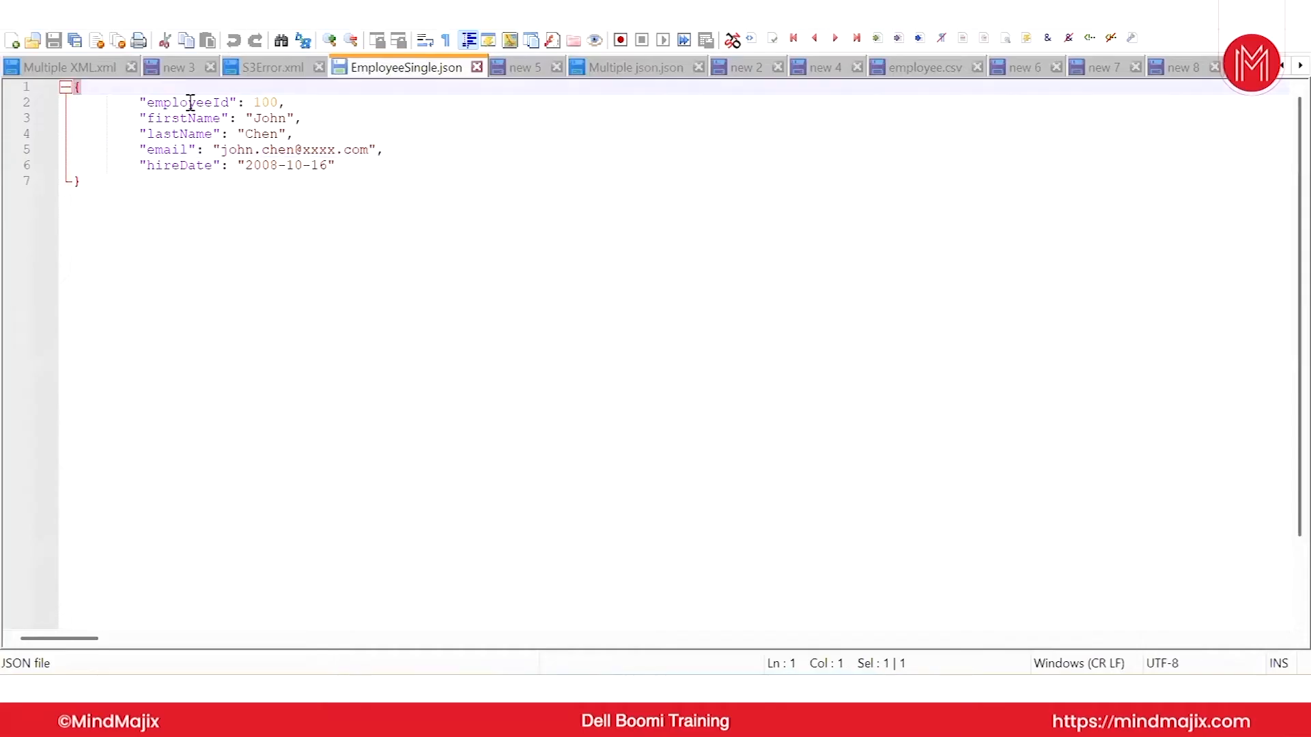
click(190, 103)
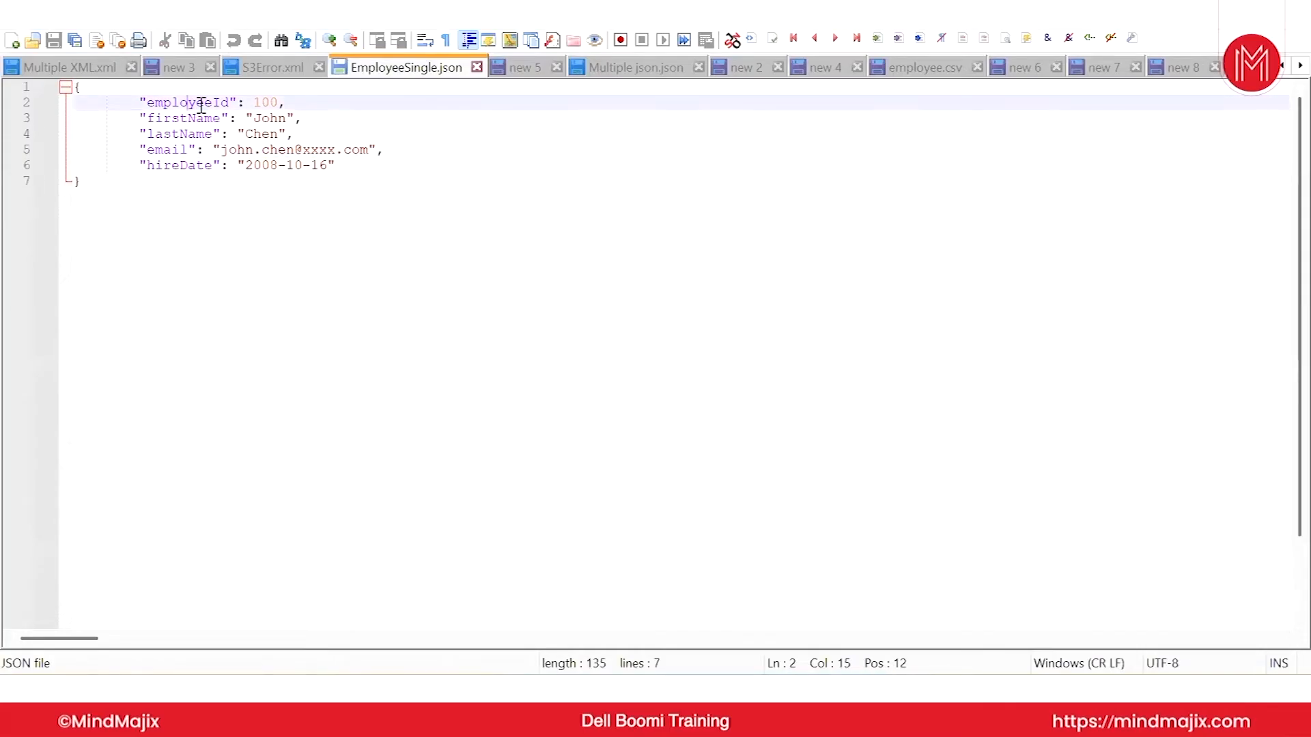
double_click(270, 119)
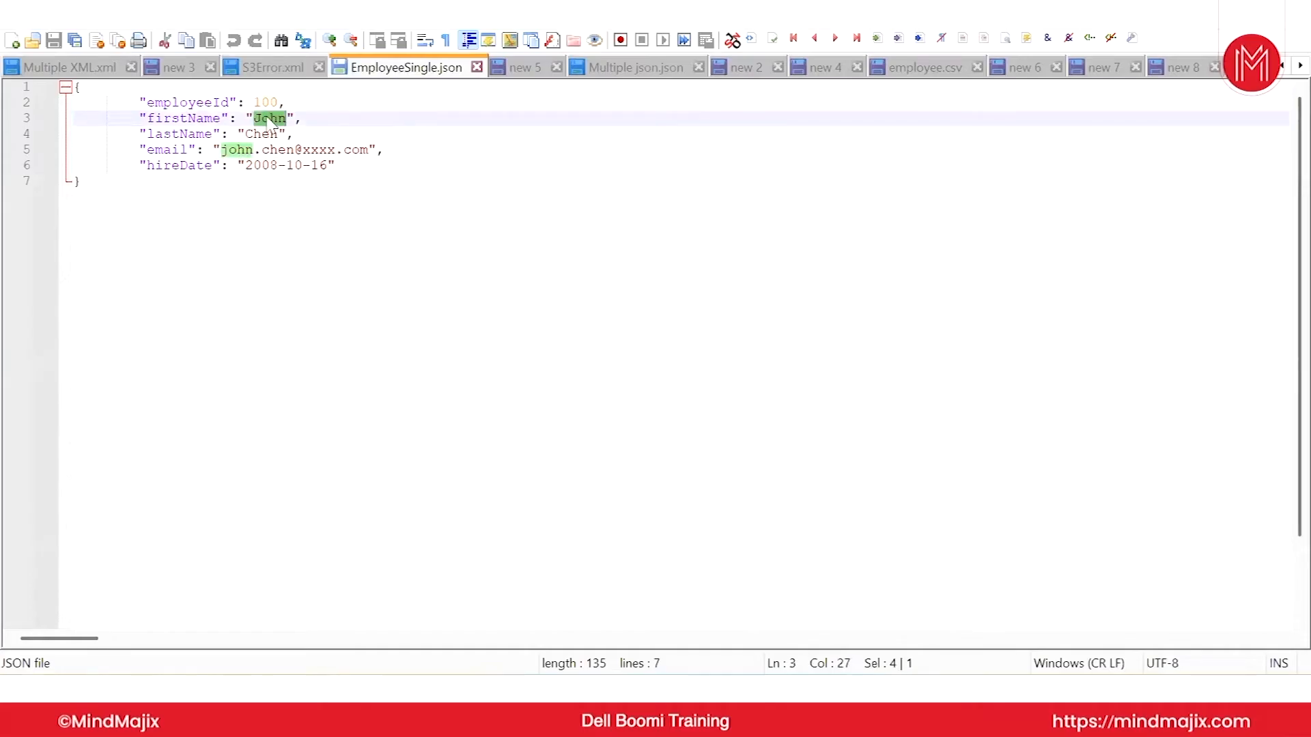
drag(293, 119, 302, 119)
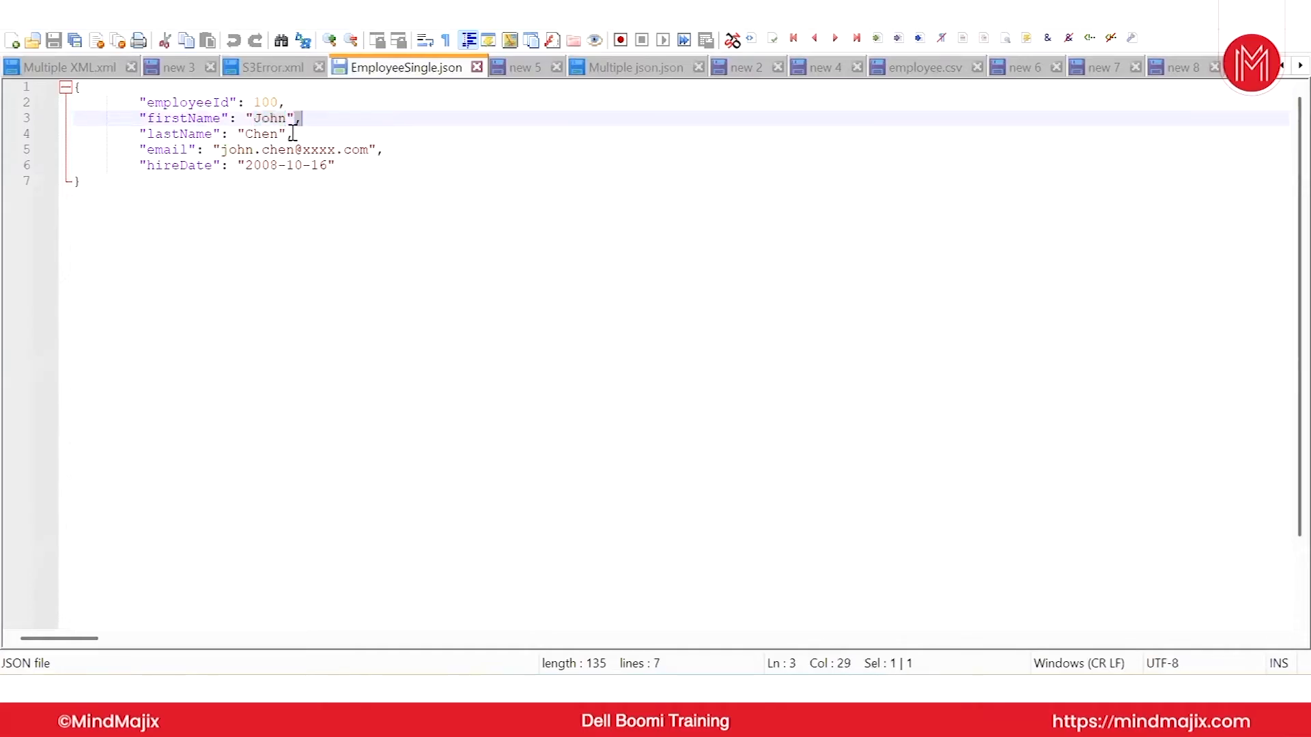
click(287, 134)
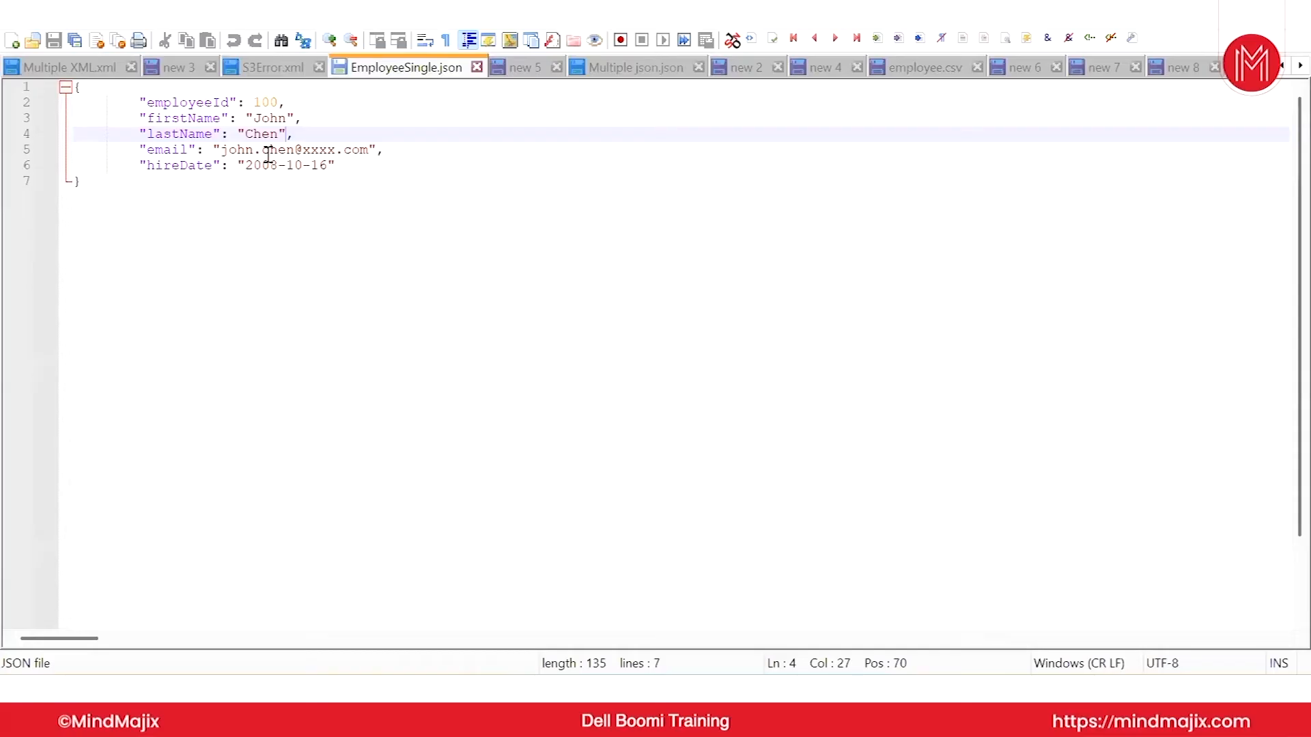
- Compare the unquoted numeric employeeId value with the quoted firstName and lastName strings
double_click(267, 101)
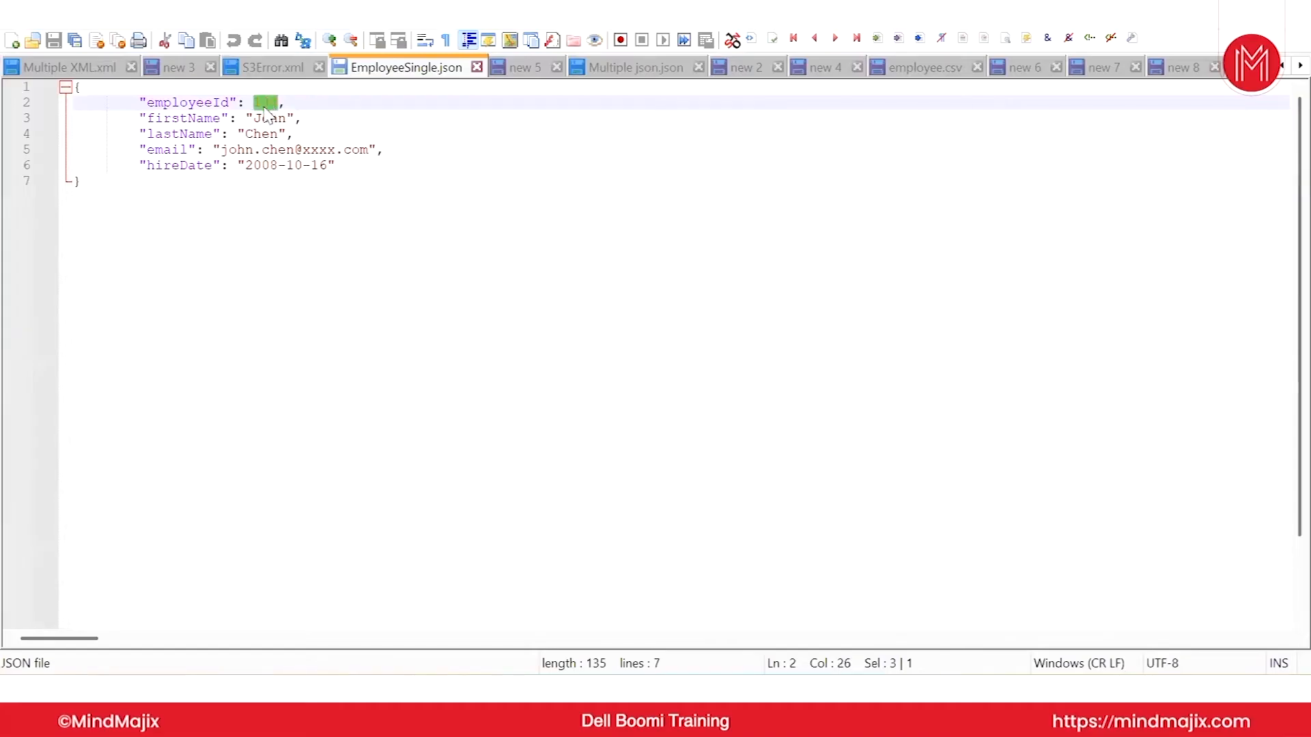
click(256, 102)
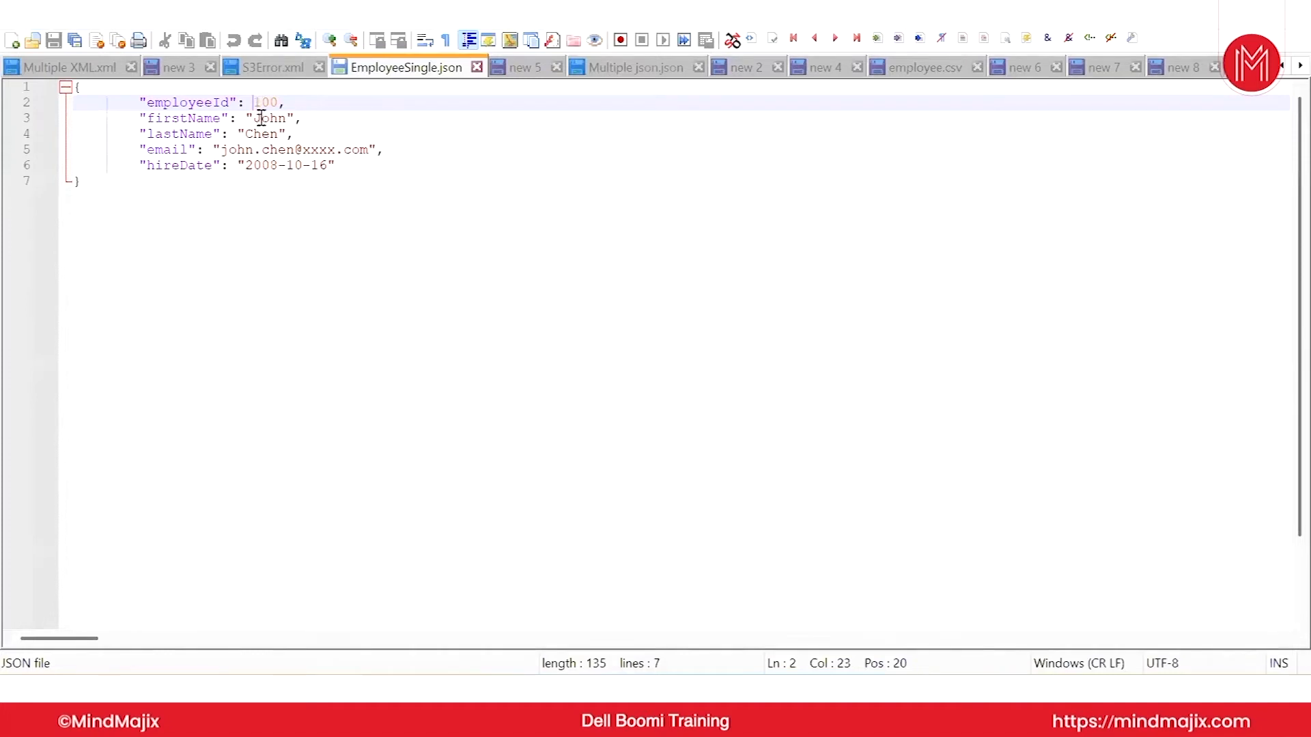
click(262, 119)
double_click(264, 119)
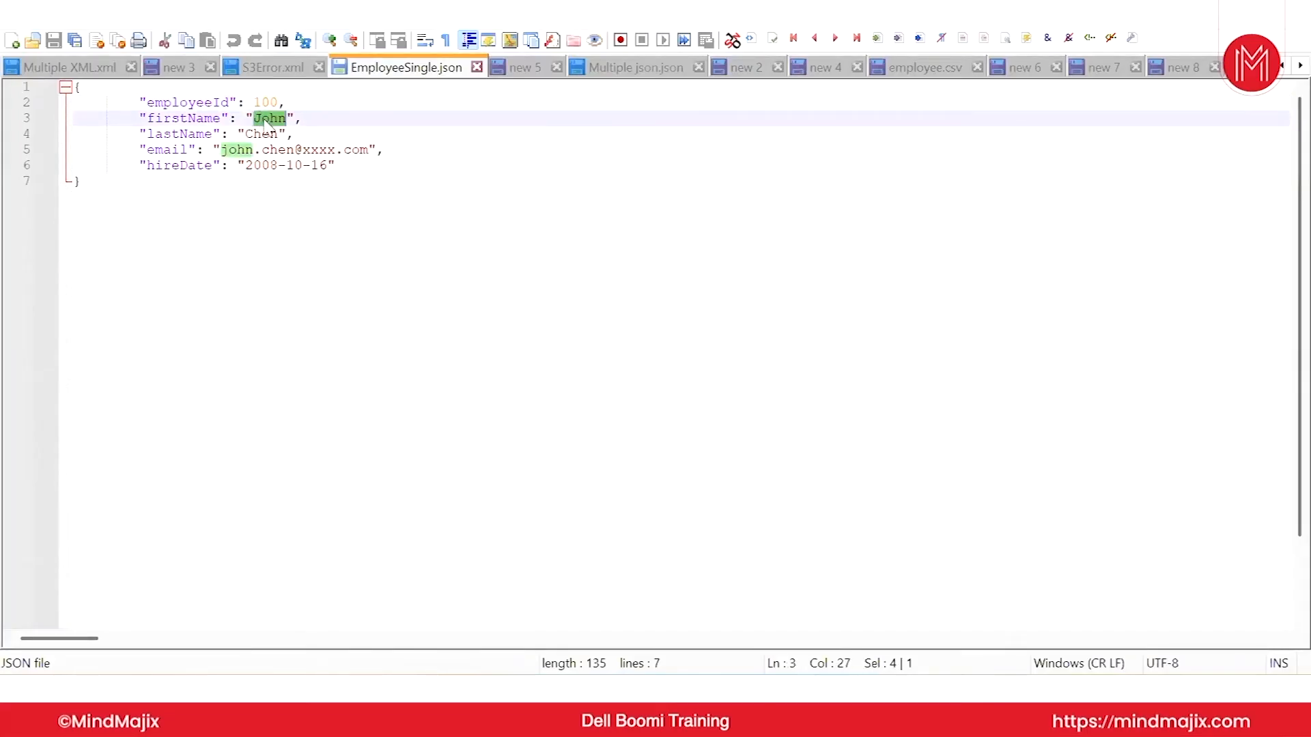
double_click(263, 136)
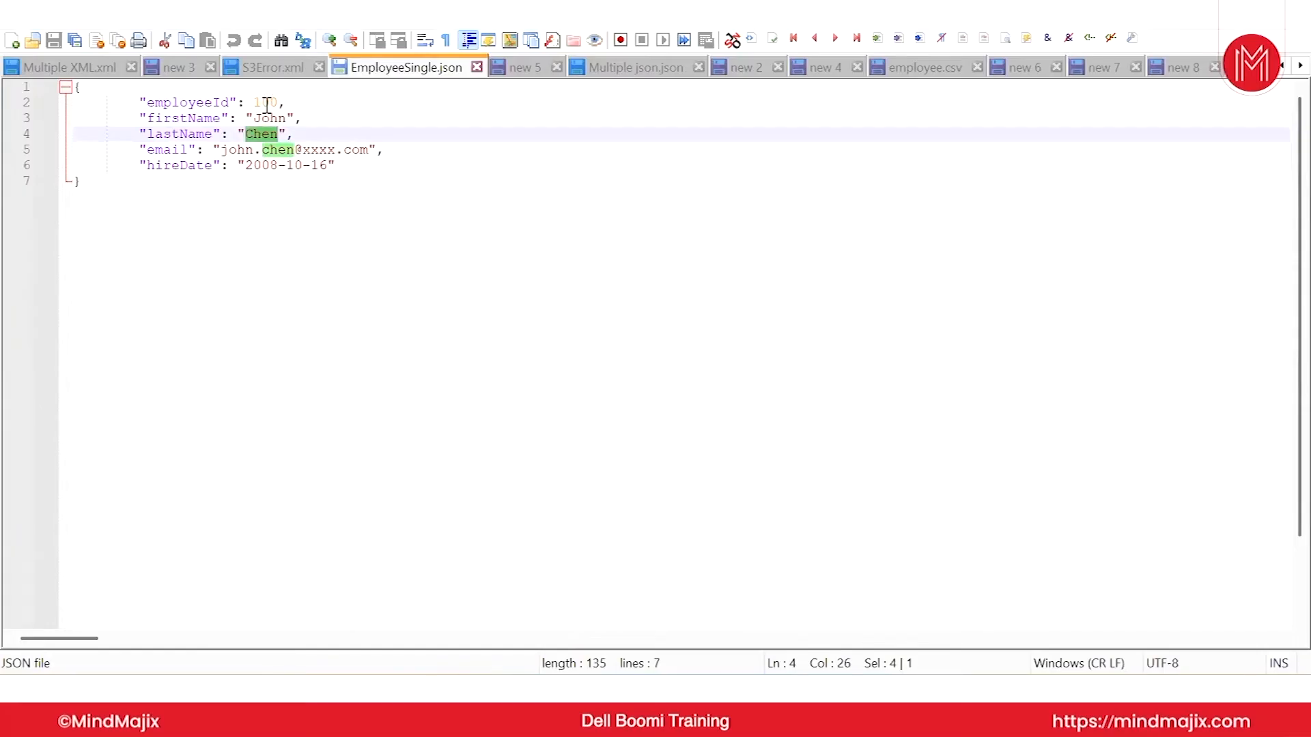
double_click(265, 103)
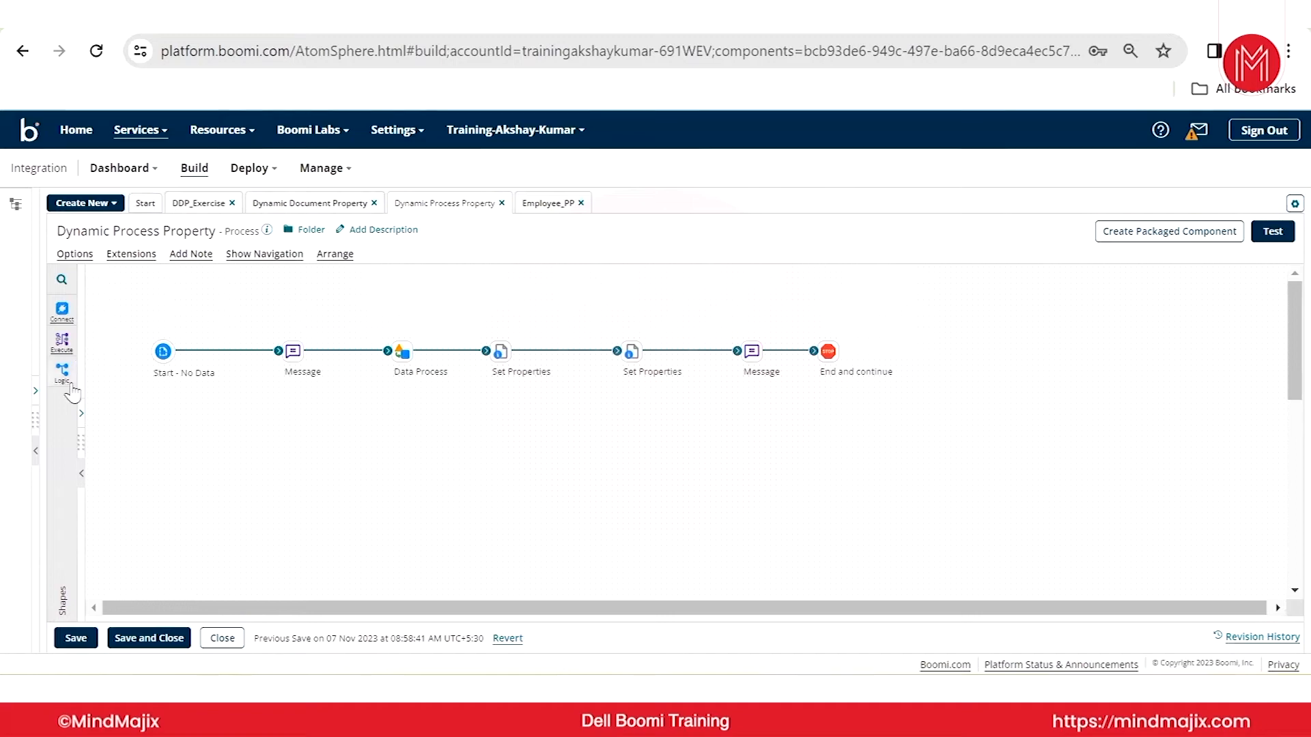
- Switch to Boomi and add a Process Call shape to the Dynamic Process Property process without choosing a process
click(60, 355)
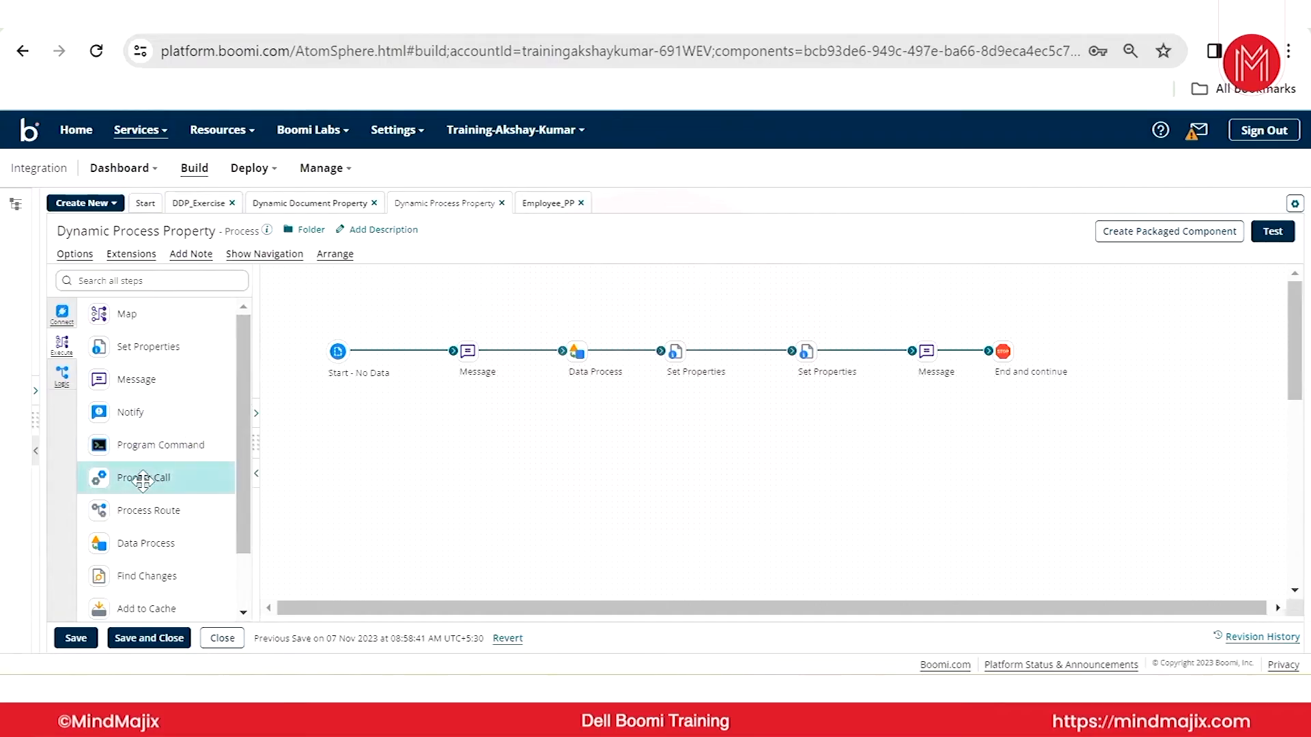
drag(143, 477, 575, 470)
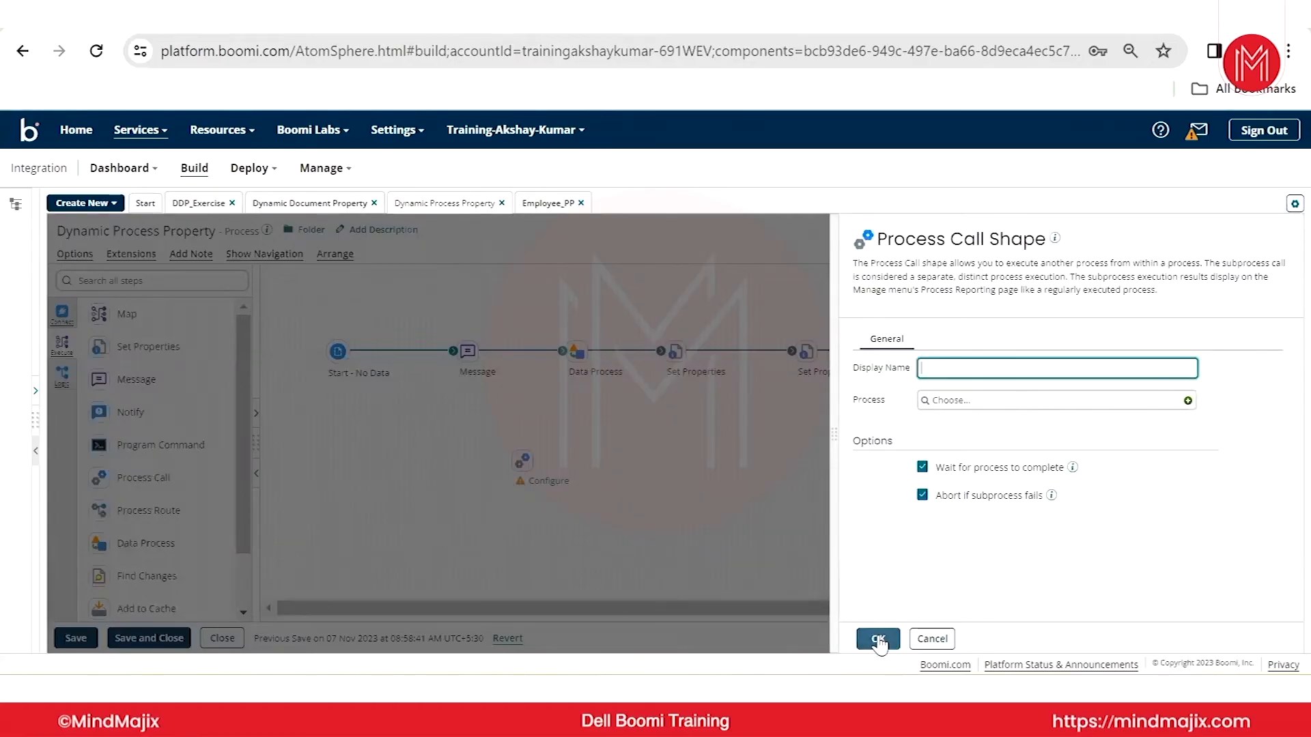
click(878, 639)
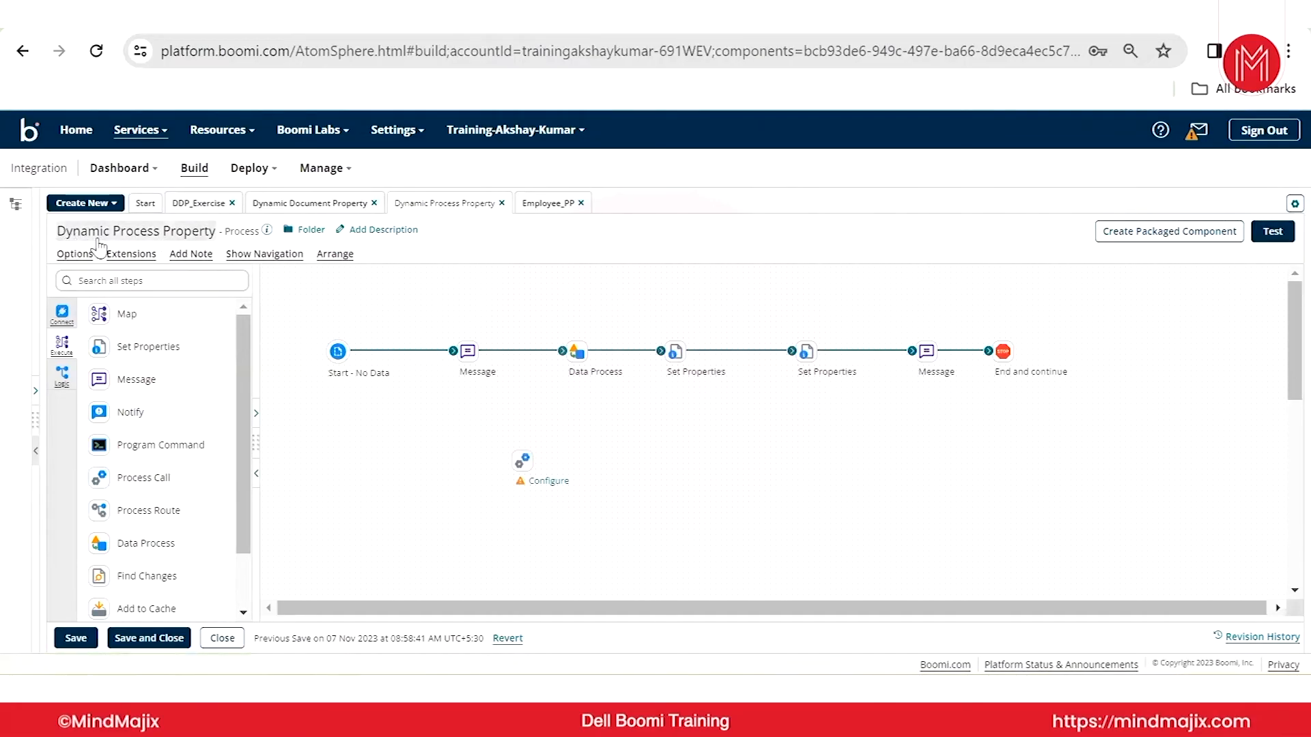
- Remove the unconfigured Process Call shape from the Dynamic Process Property process
click(69, 227)
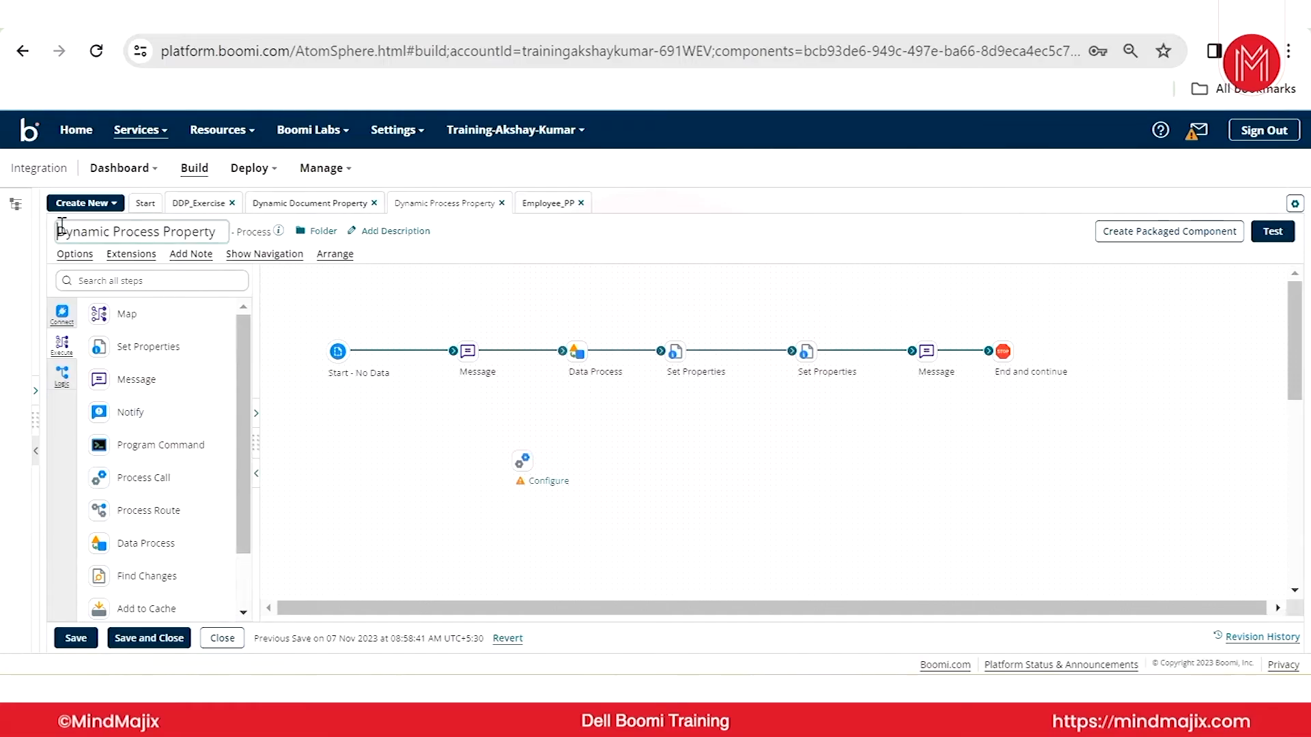
click(61, 226)
mouse_move(522, 462)
click(566, 437)
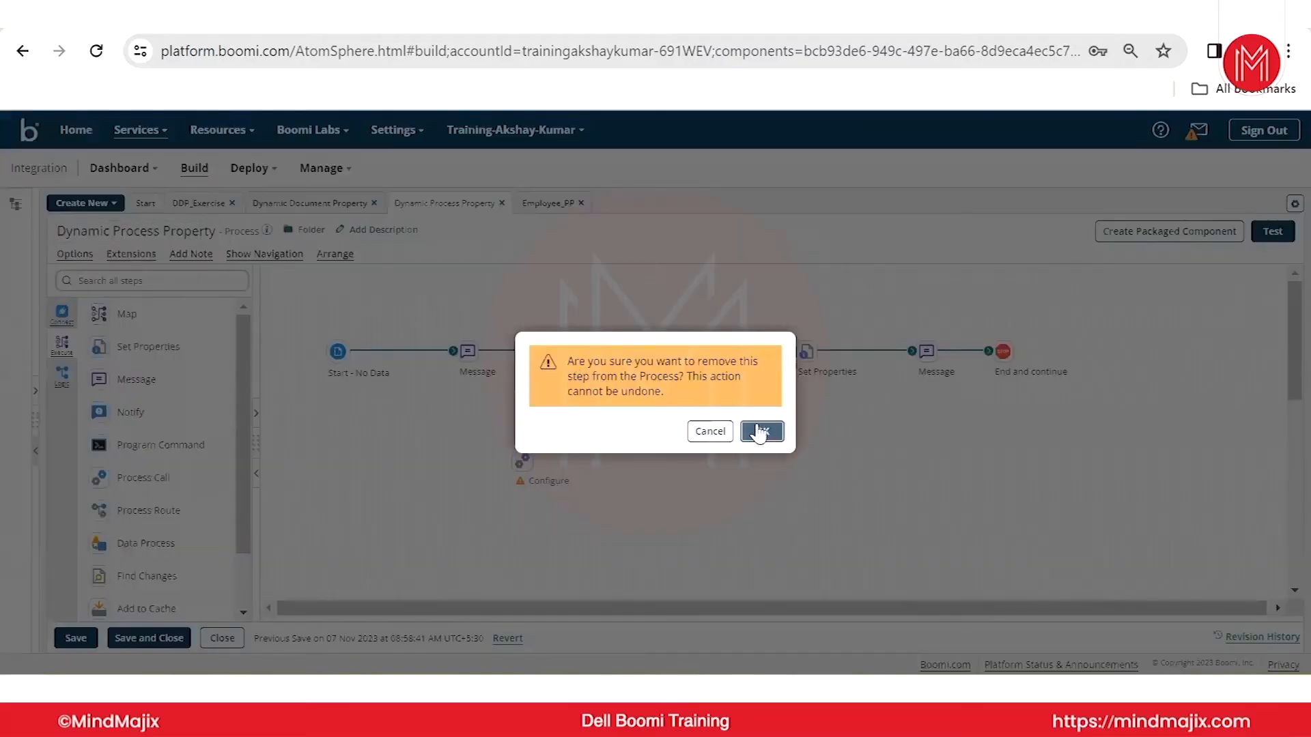
click(760, 432)
- Close all open components and expand the Process Library1 folder in the component explorer
click(1294, 203)
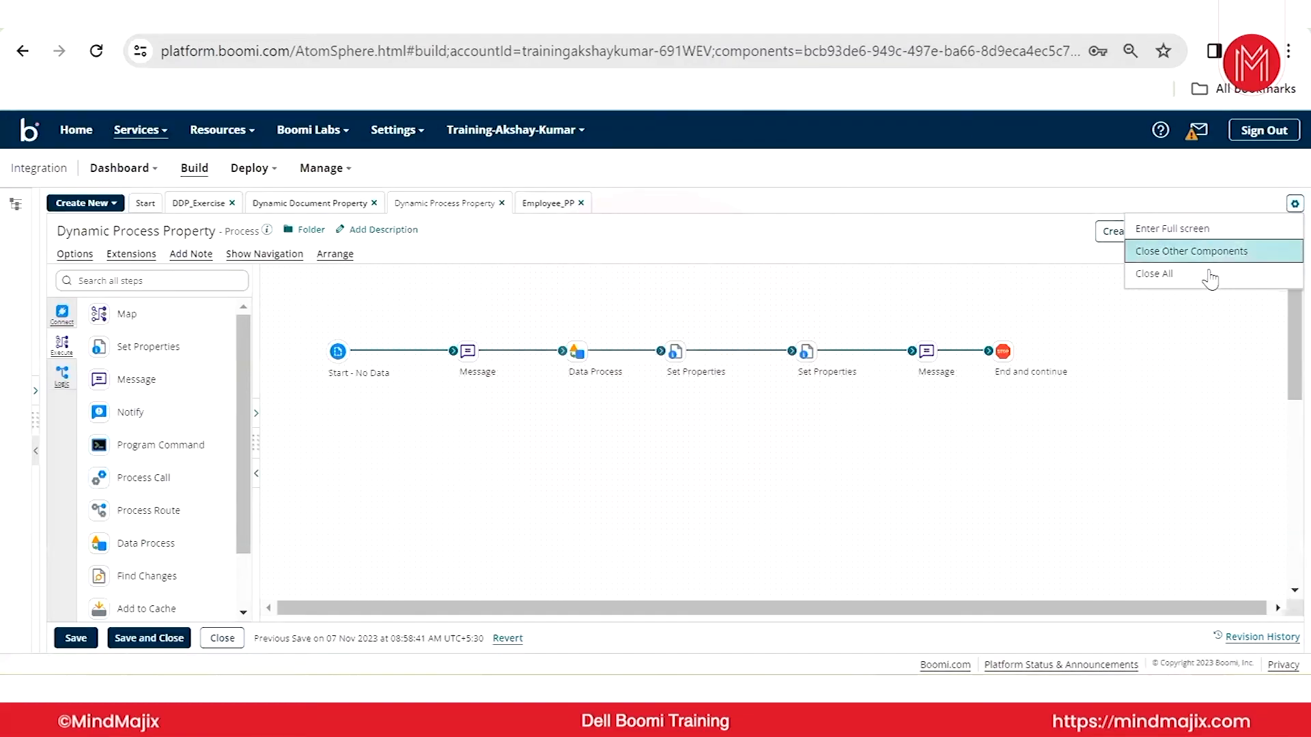
click(1209, 277)
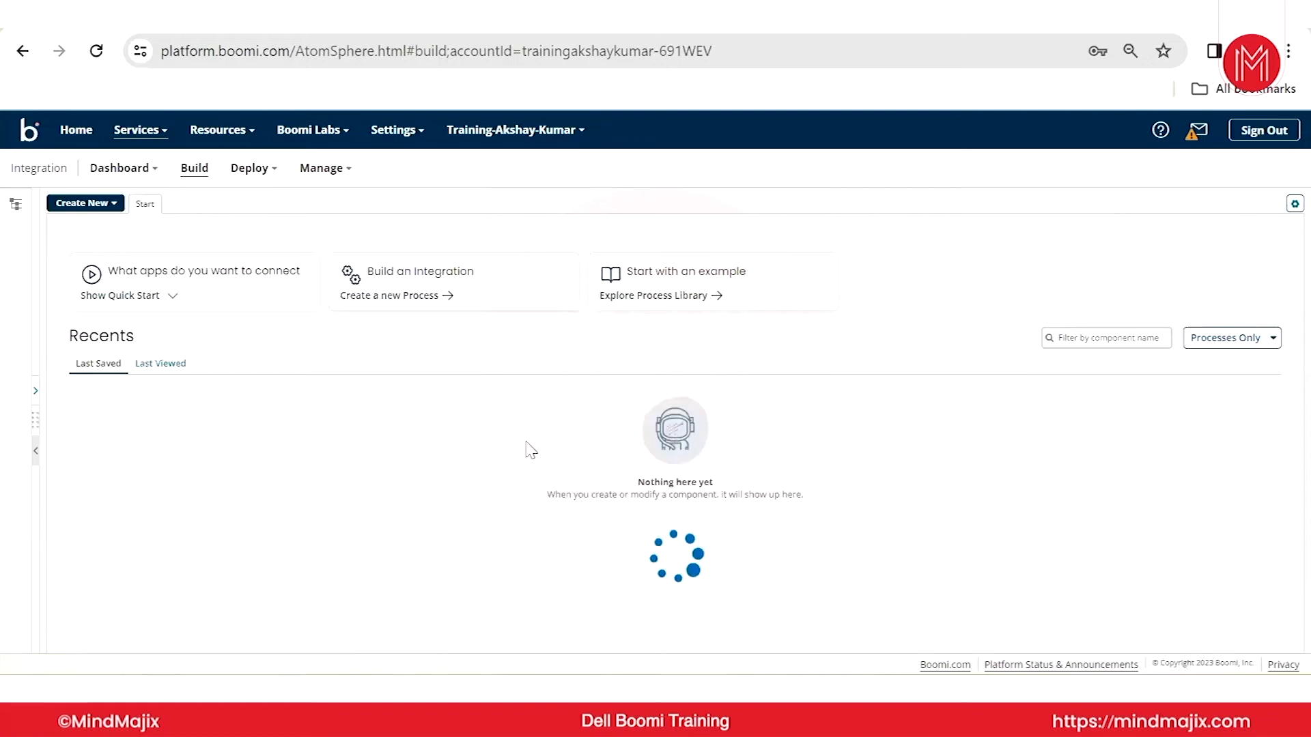
click(35, 391)
click(23, 310)
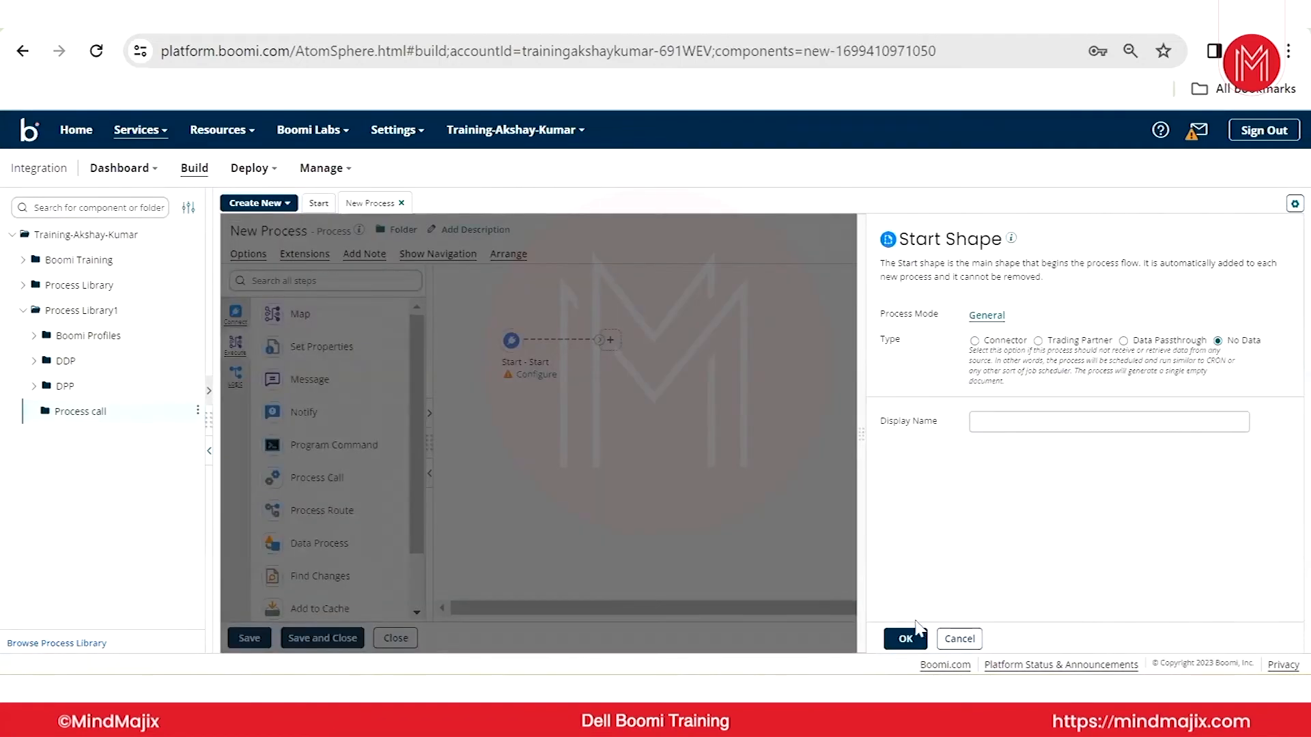
- Name the No Data process "(main) Employee xml" and place an unconfigured Process Call shape on its canvas
click(908, 635)
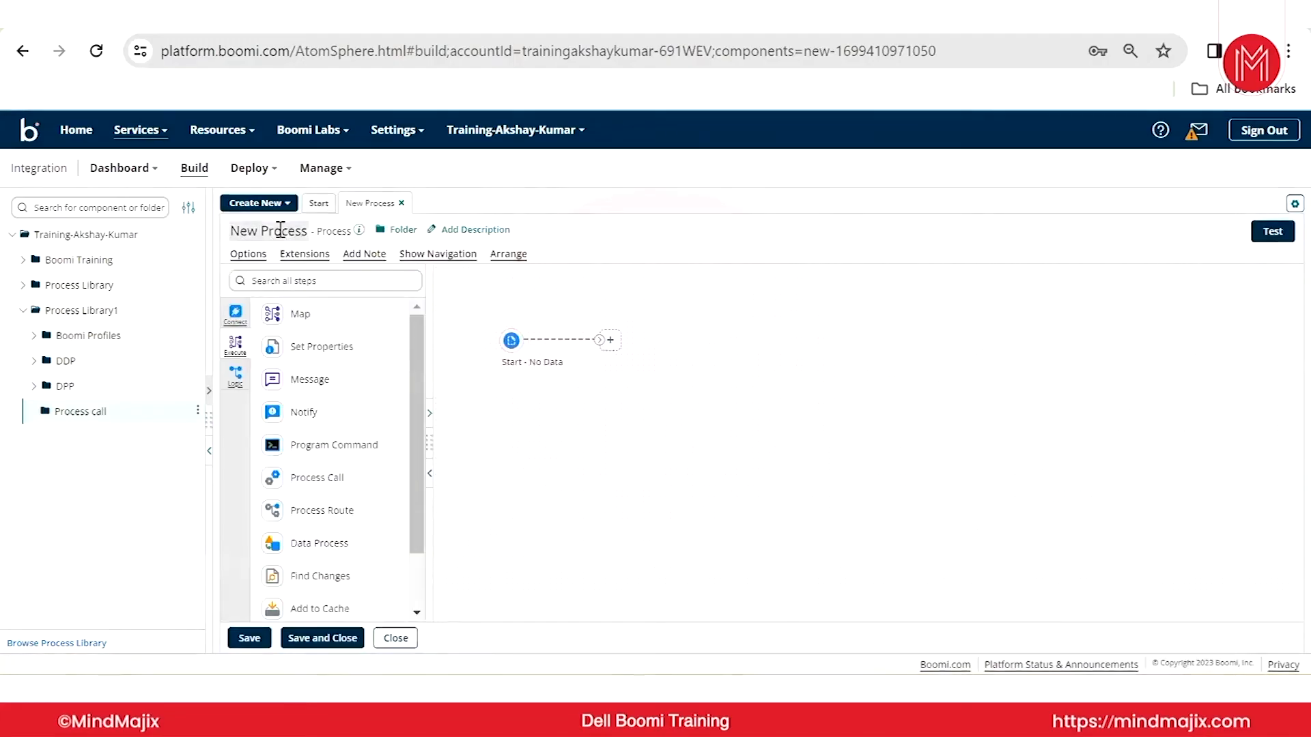
click(305, 235)
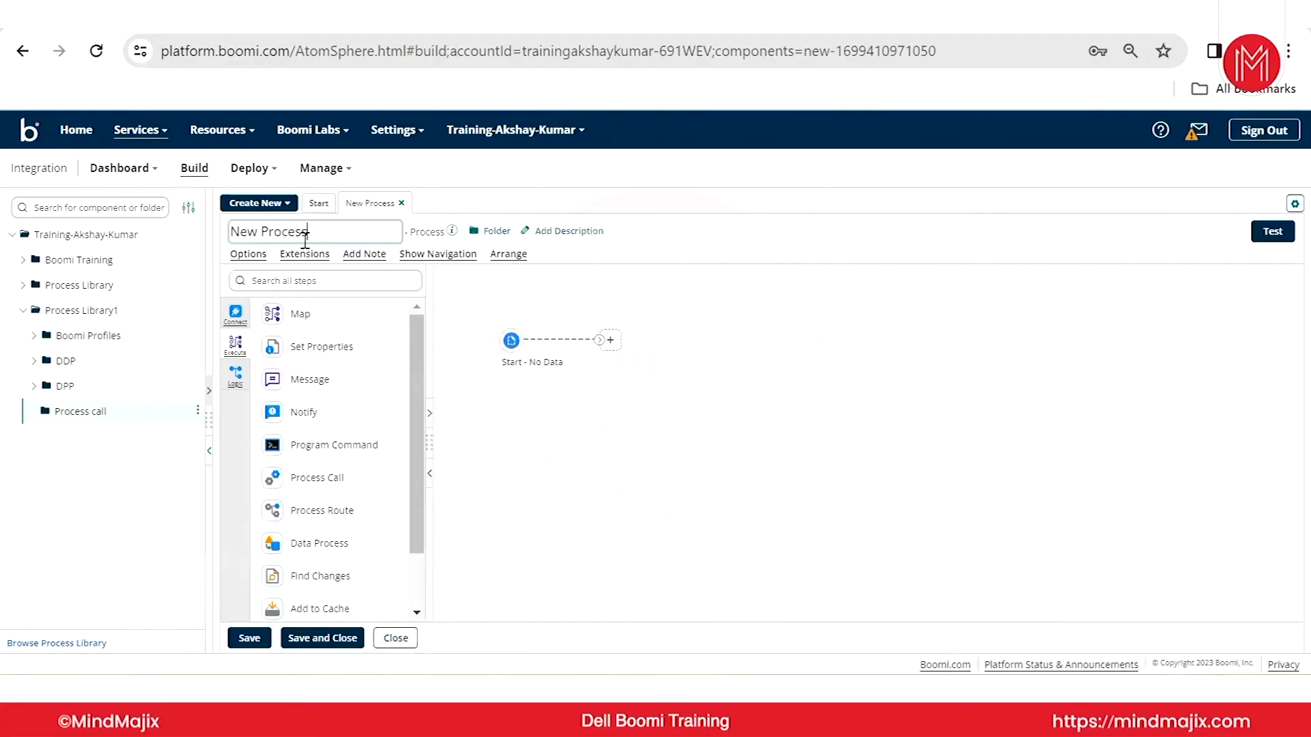
drag(305, 236, 228, 237)
text((main) Employee xml)
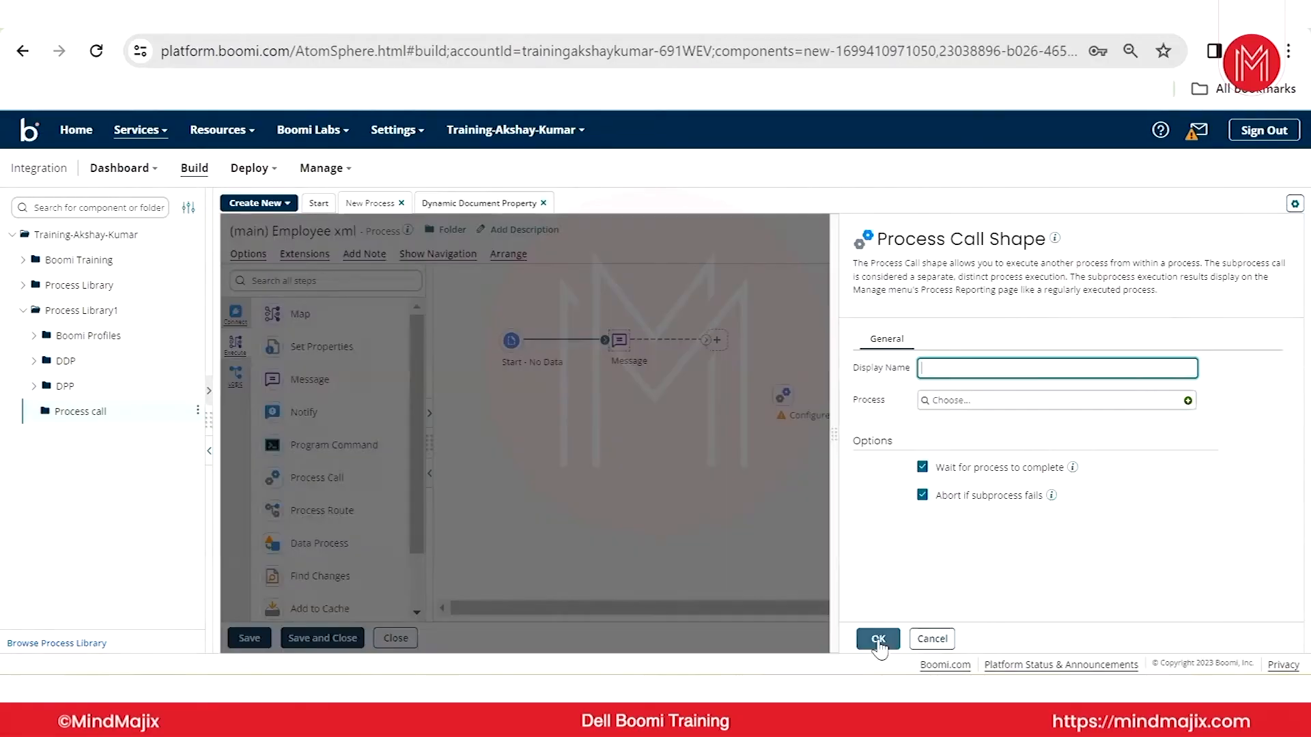
click(878, 639)
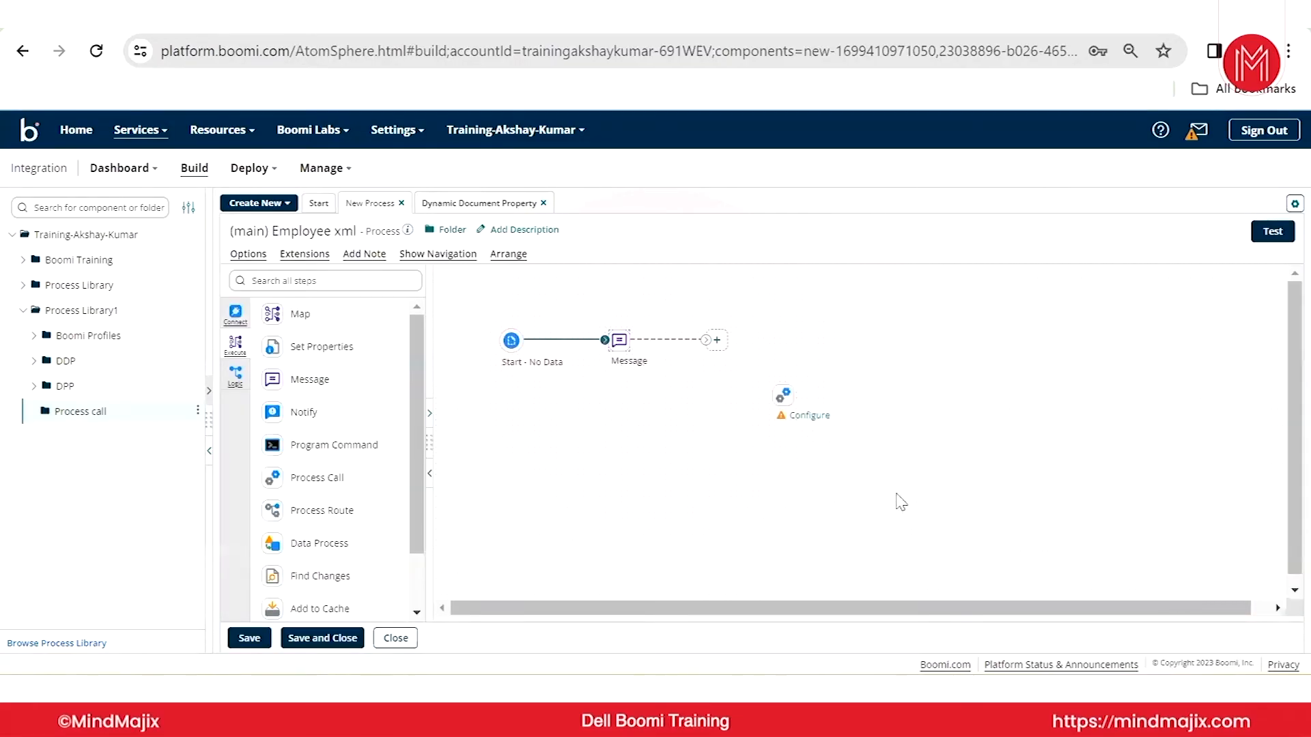
- Copy the Map_Multiple_XML_to_JSON map and its End and continue shape from the Employee_XML_to_JSON process into (main) Employee xml
click(319, 204)
scroll(642, 478, down, 3)
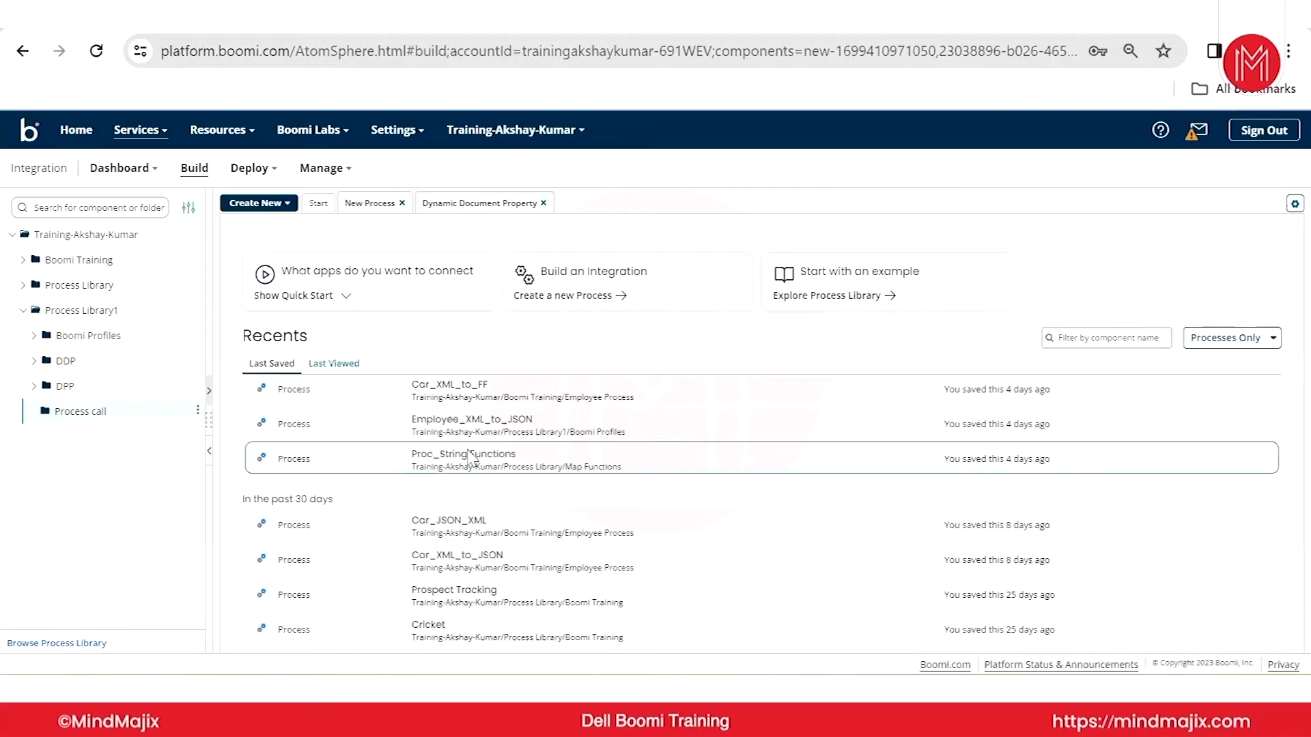
click(472, 425)
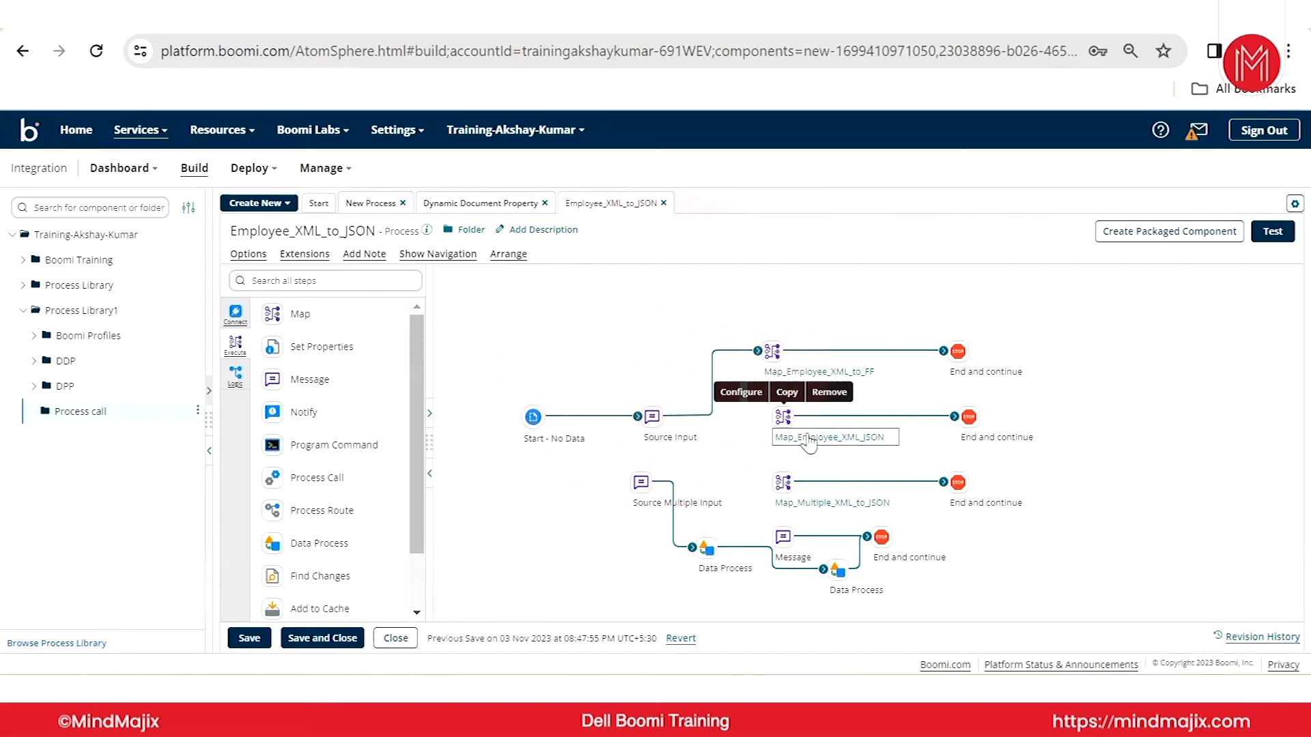
click(957, 460)
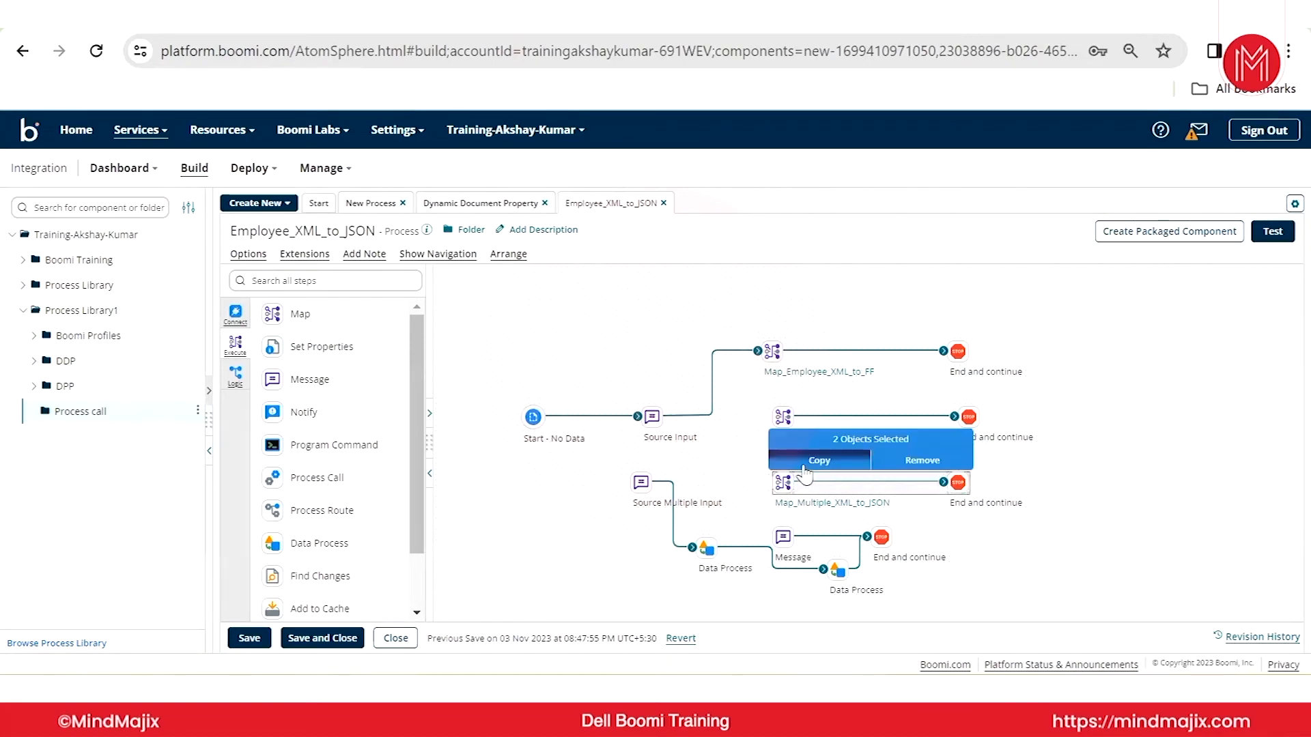
click(359, 203)
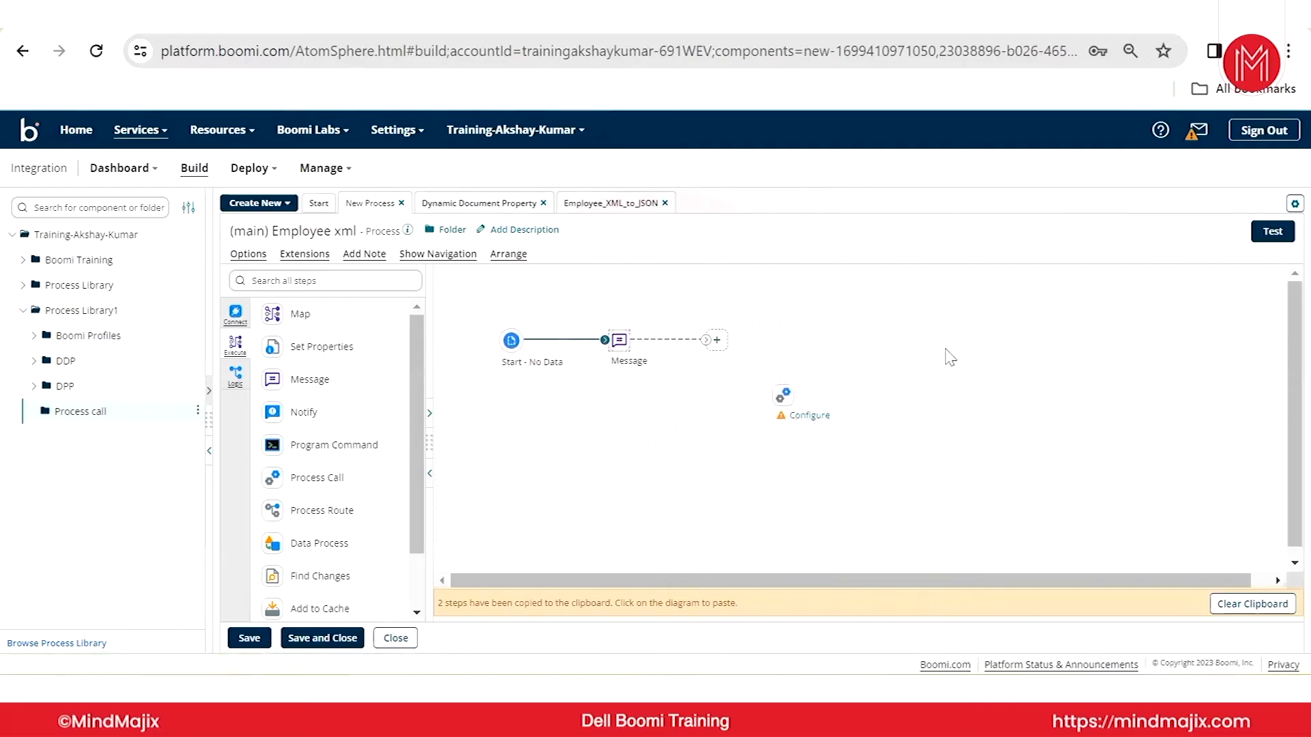
click(737, 339)
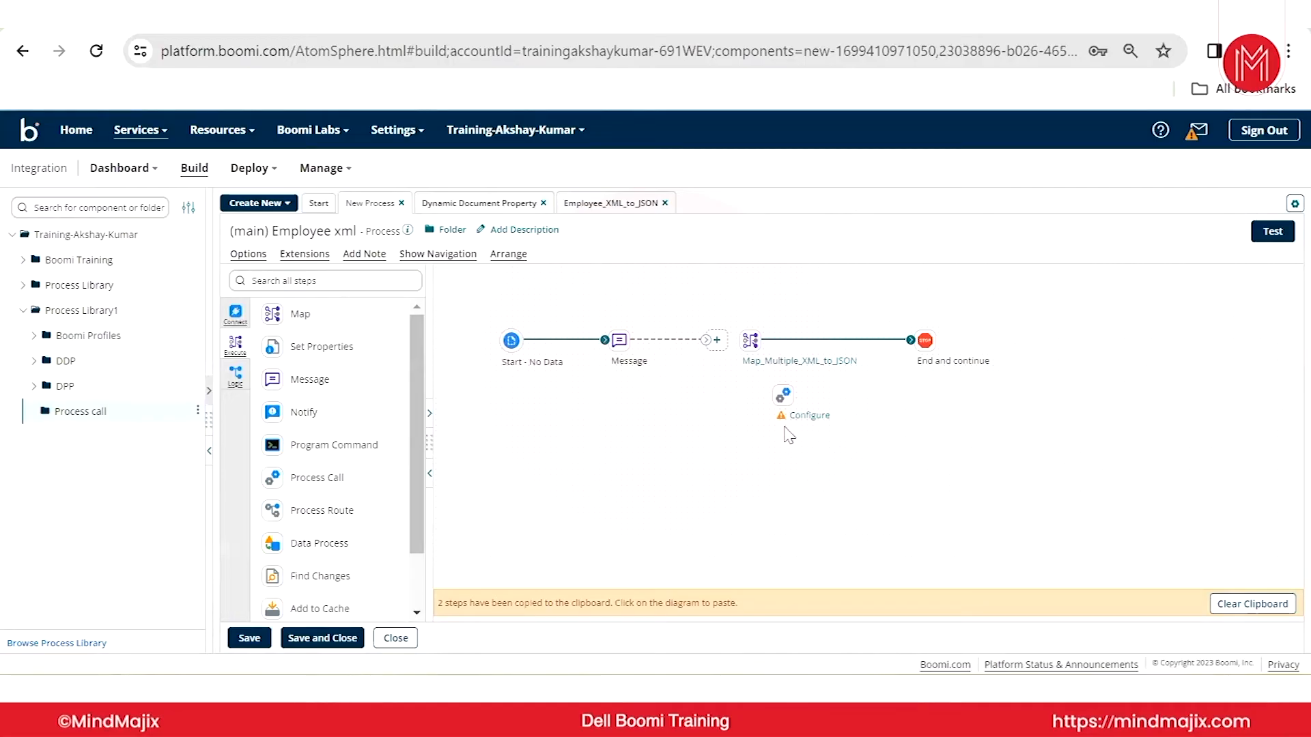
click(1244, 604)
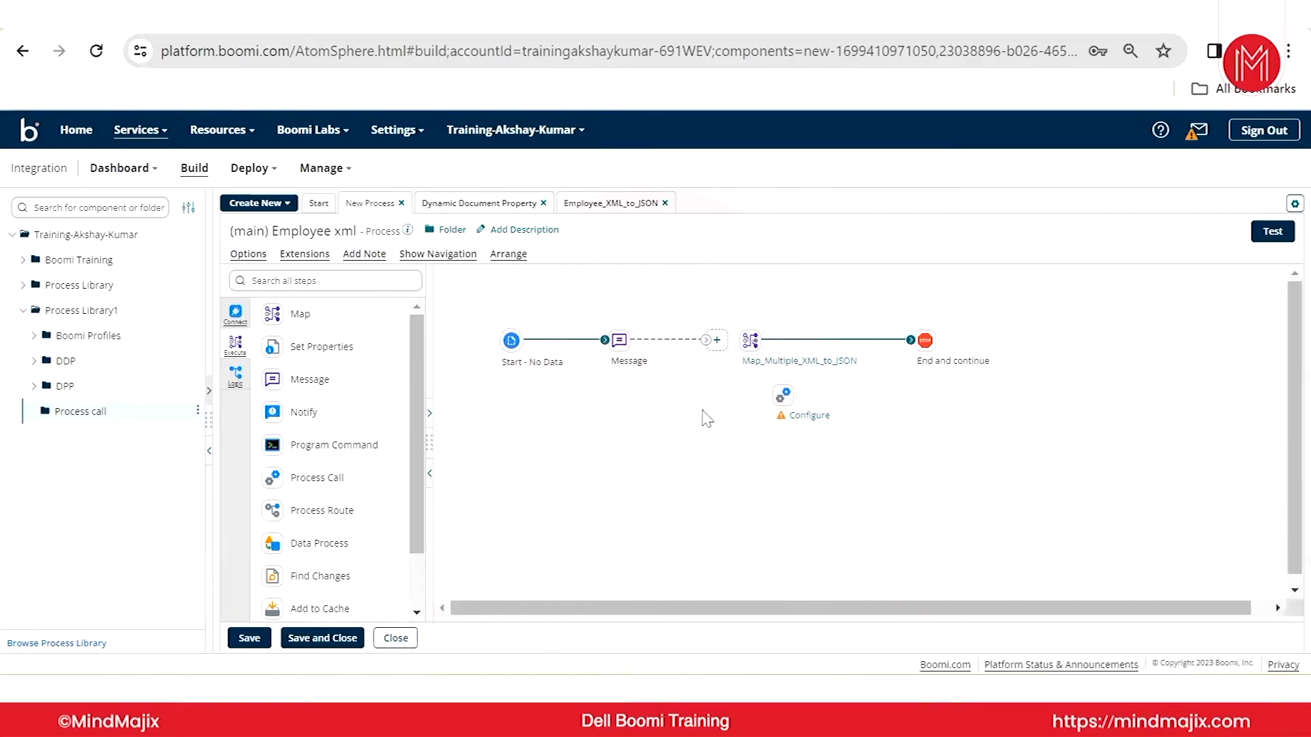
- Connect the Message shape to the Process Call shape and create a new process for it to call
mouse_move(803, 427)
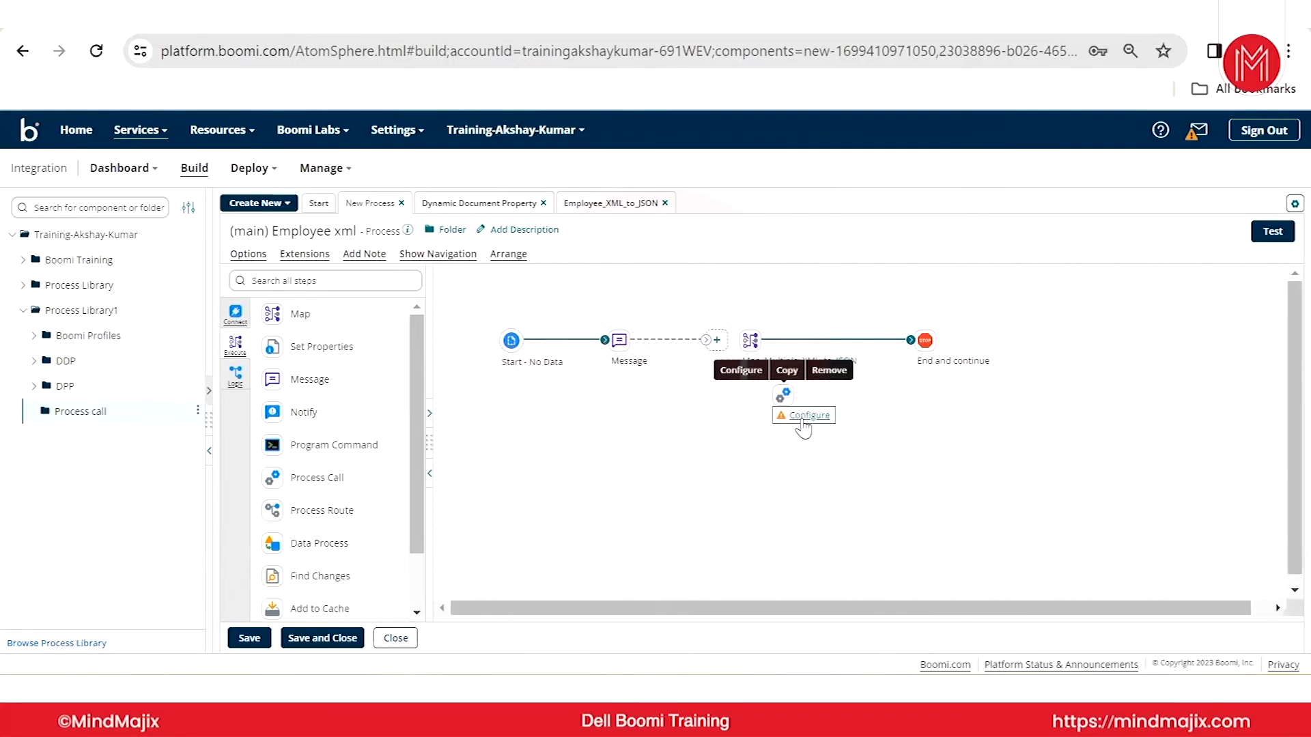
drag(706, 341, 722, 392)
click(731, 400)
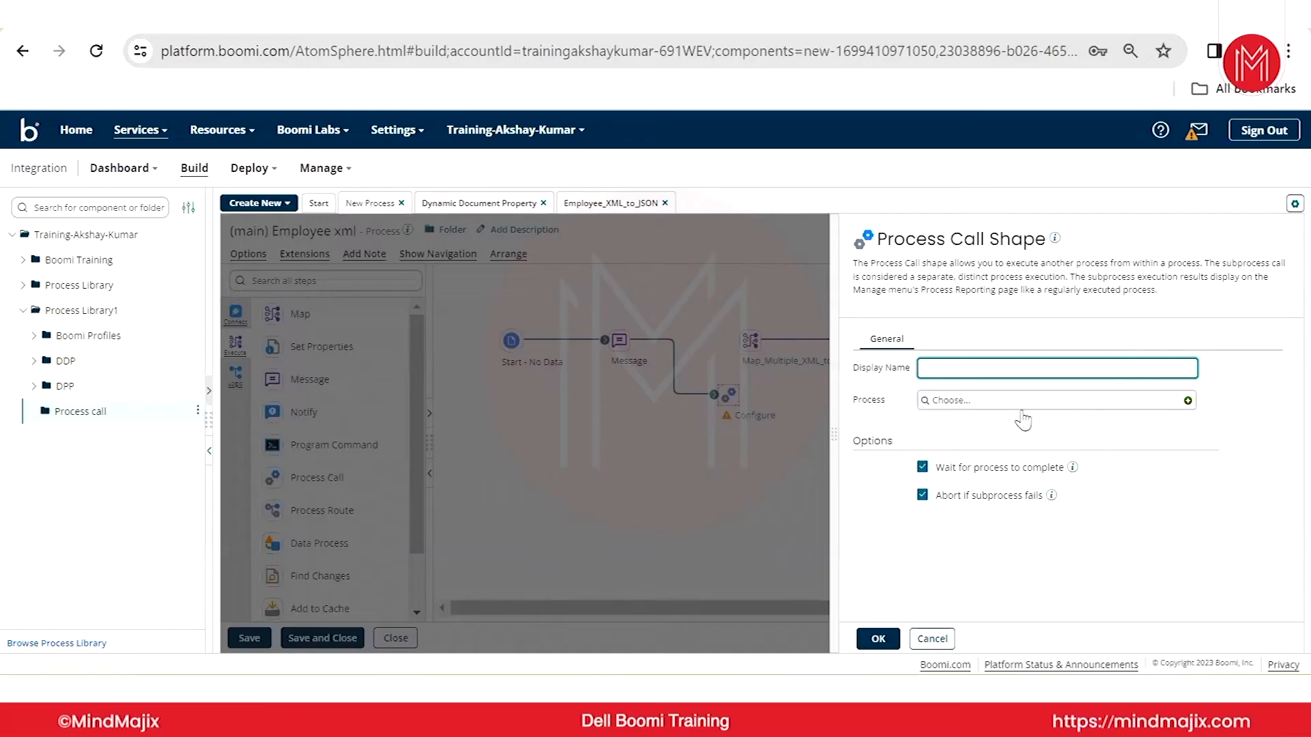
click(1188, 401)
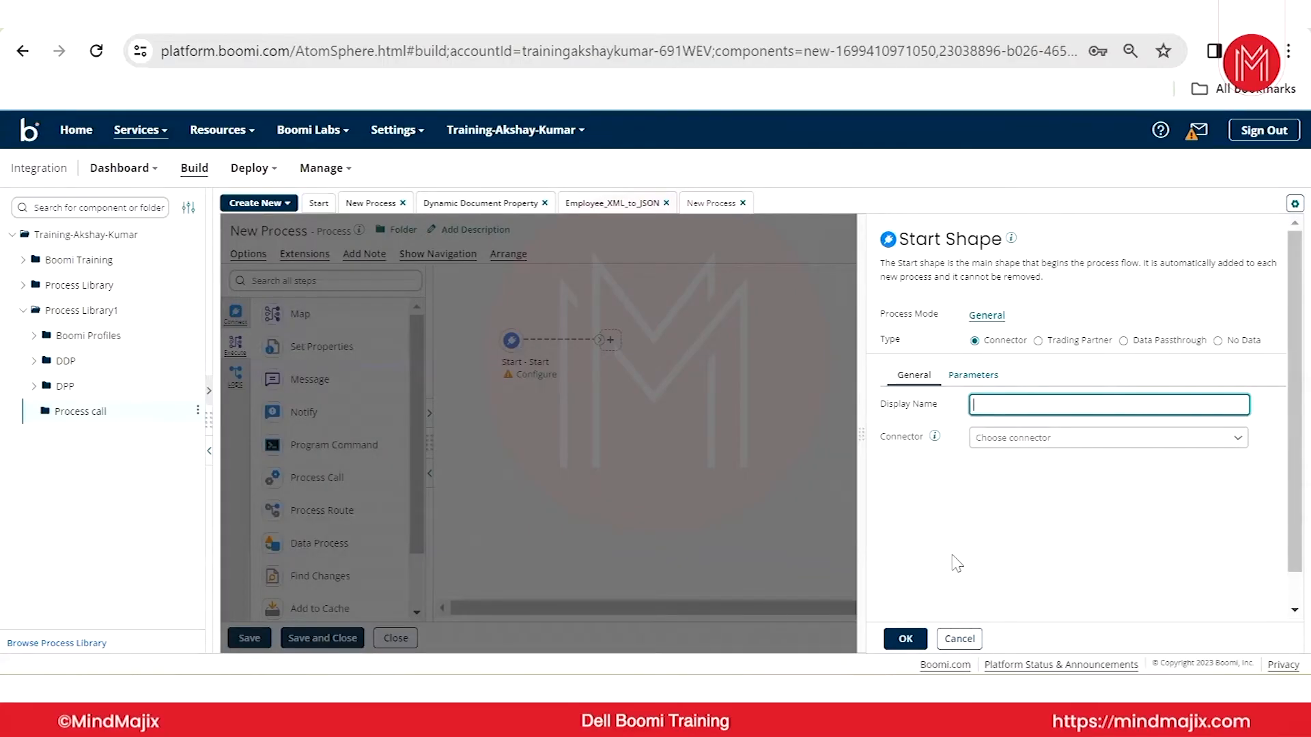
- Set the new subprocess's Start shape to Data Passthrough and apply the recommended change that disables Capture Run Dates
click(906, 638)
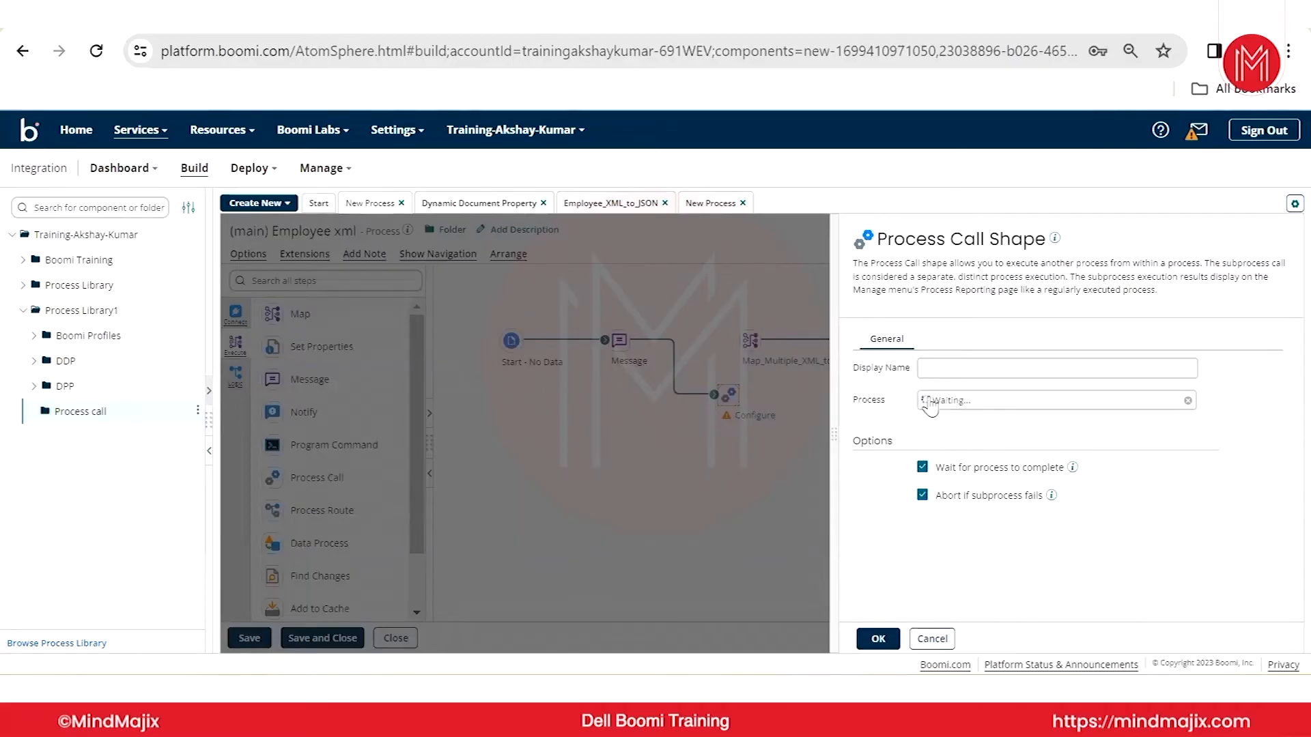
click(710, 203)
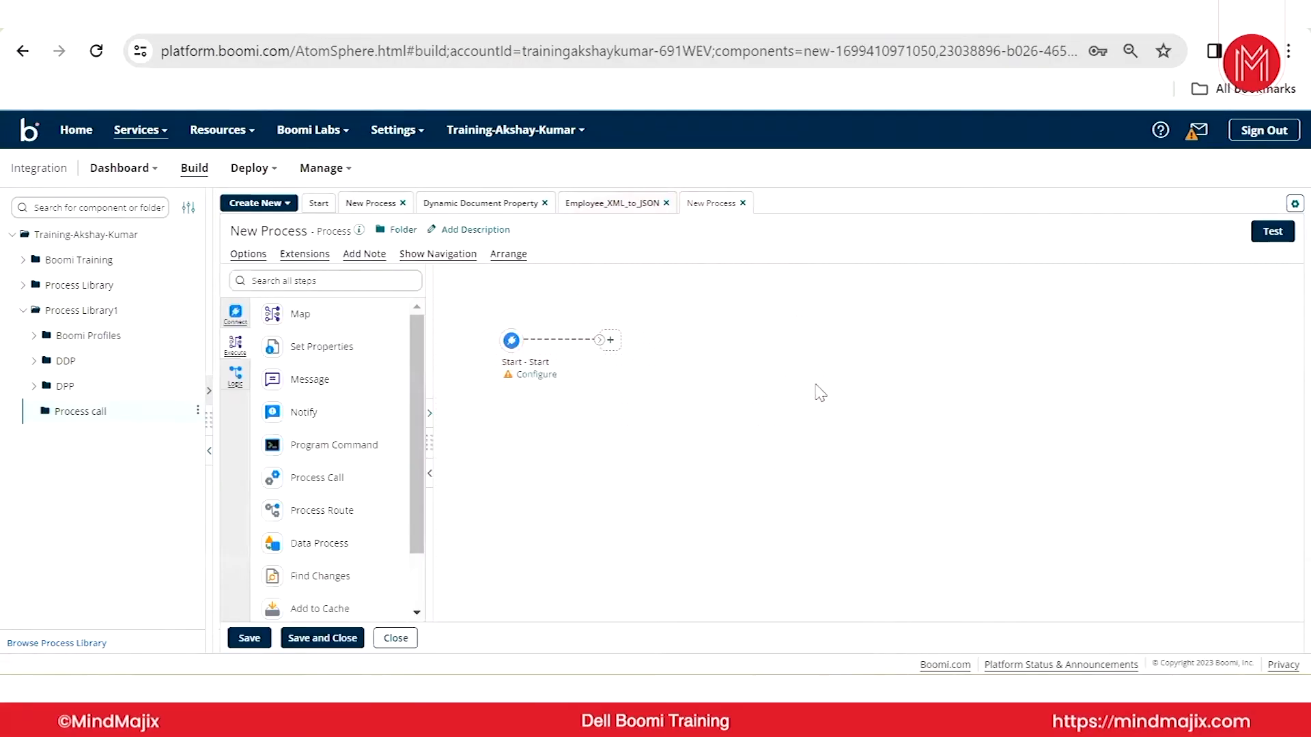
click(513, 340)
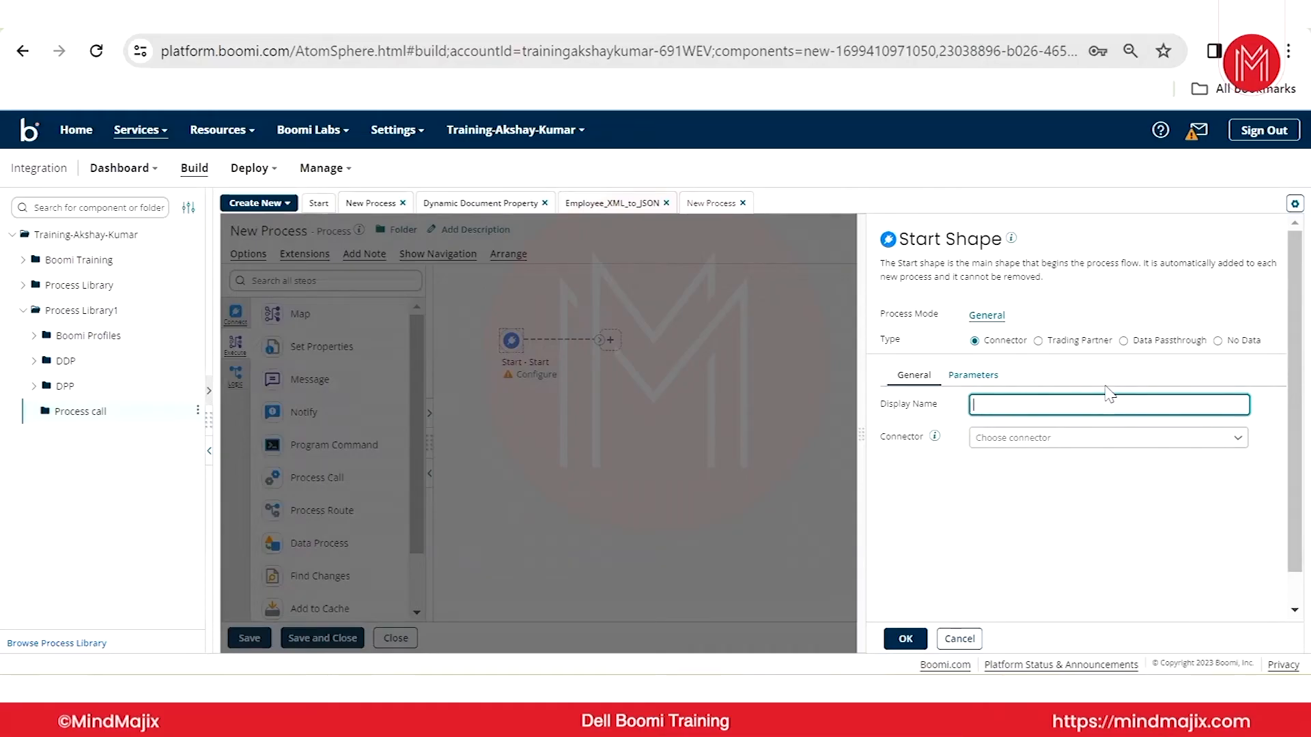
click(371, 203)
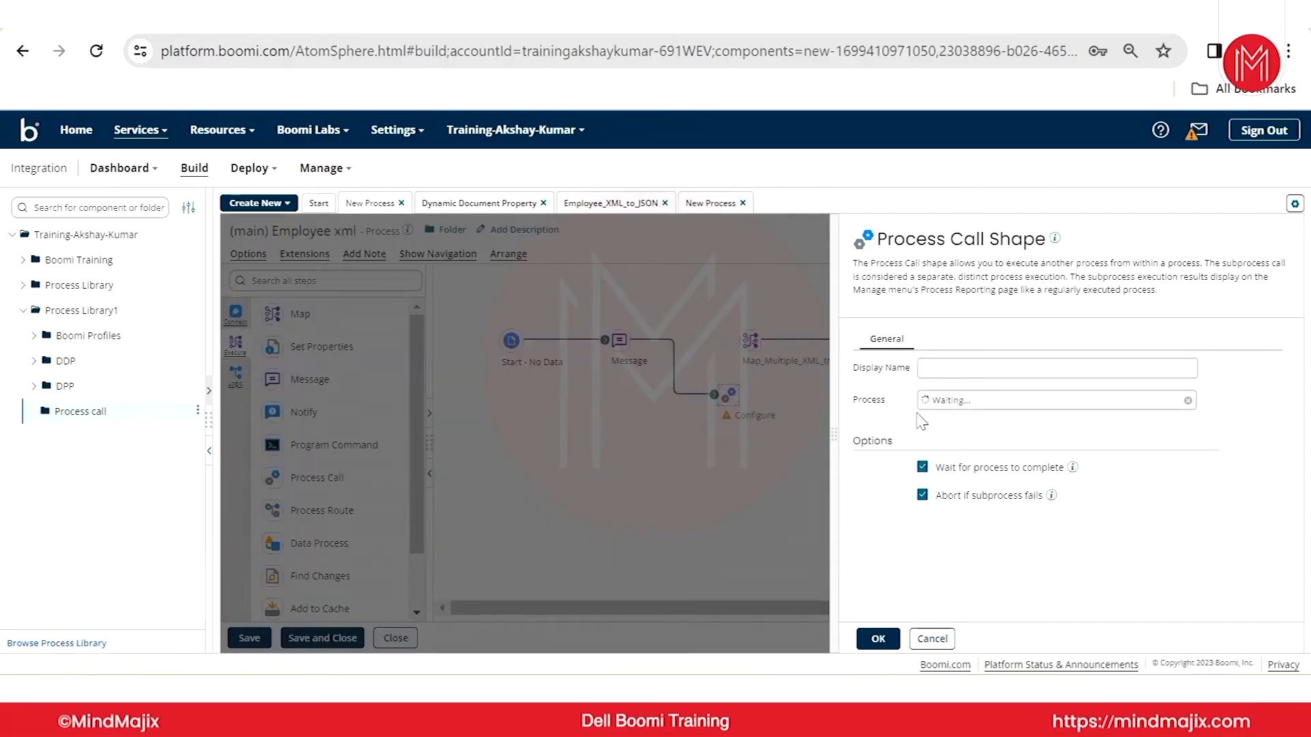
click(707, 204)
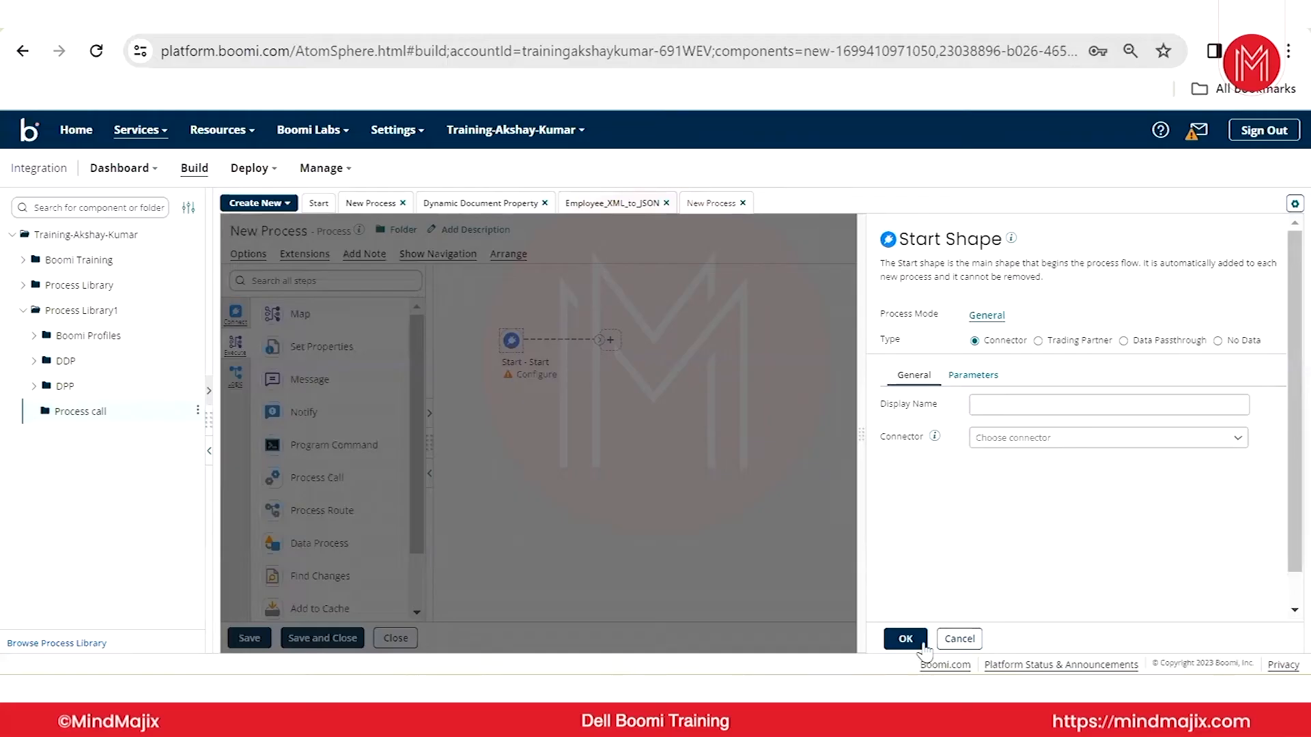
click(1123, 342)
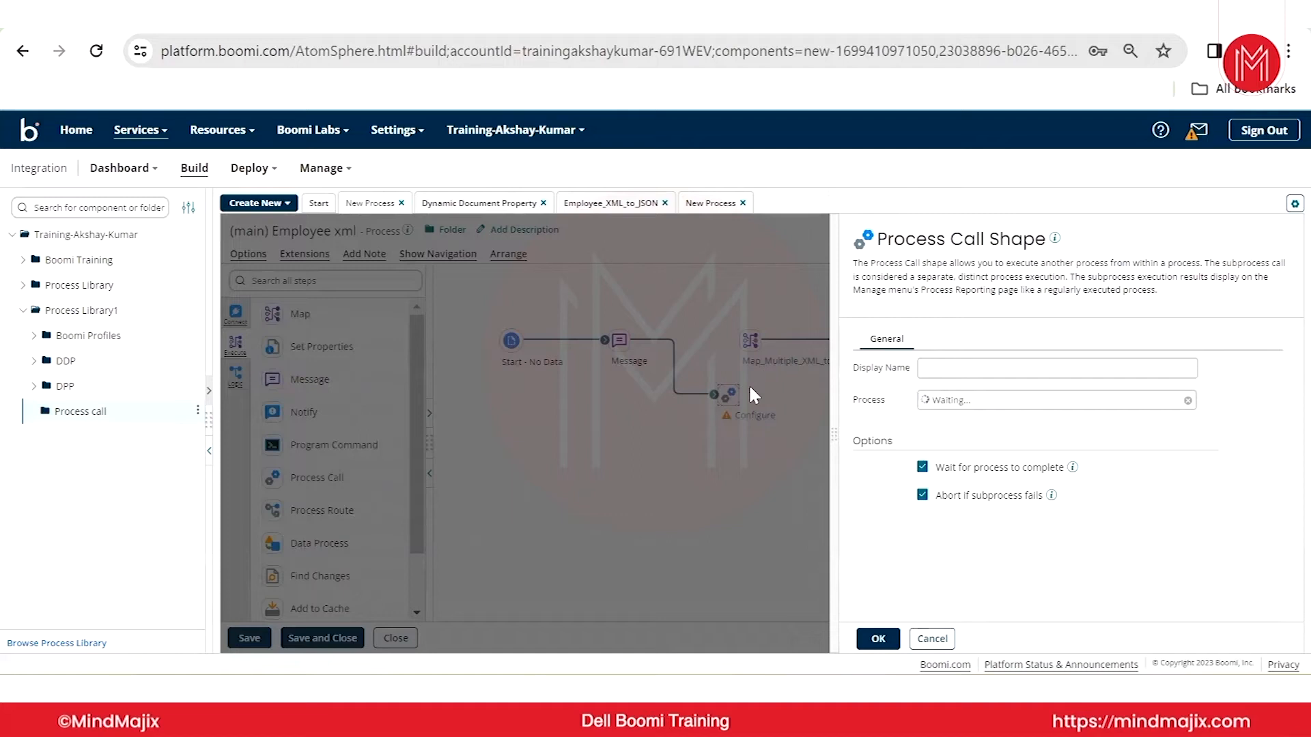
click(710, 203)
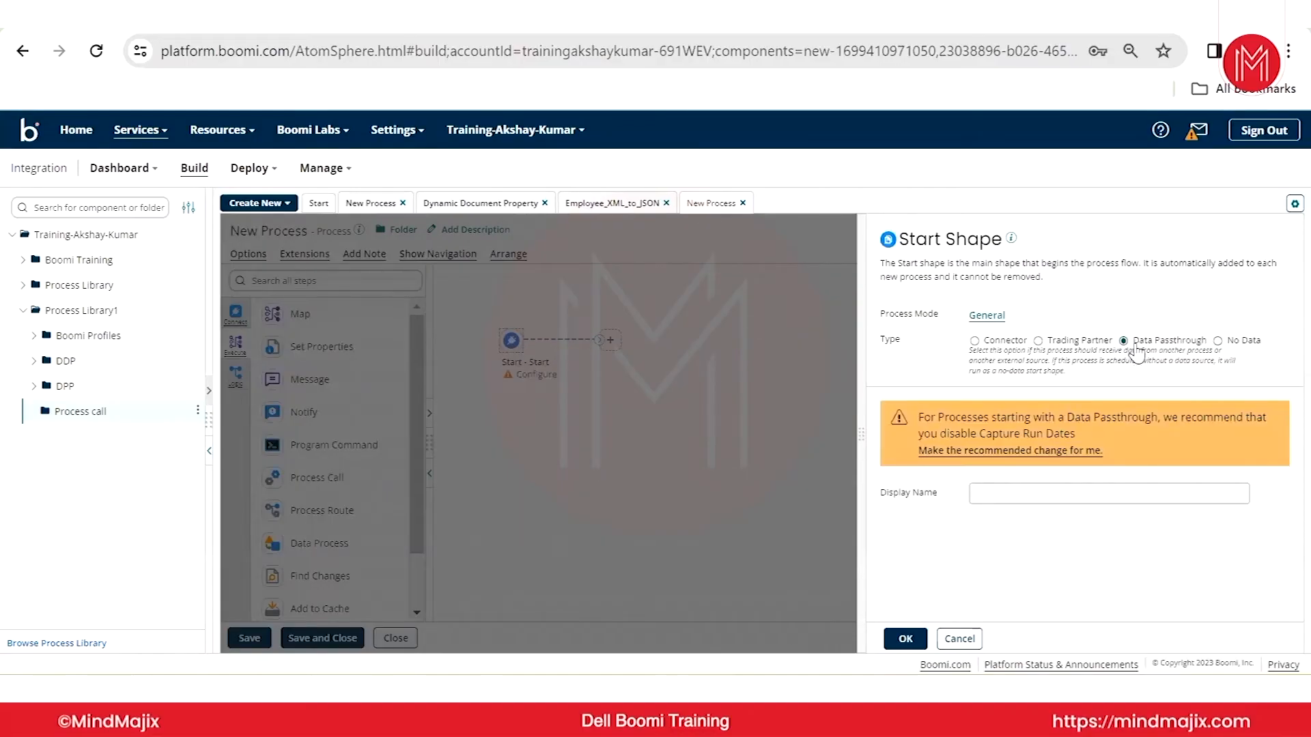
click(1009, 451)
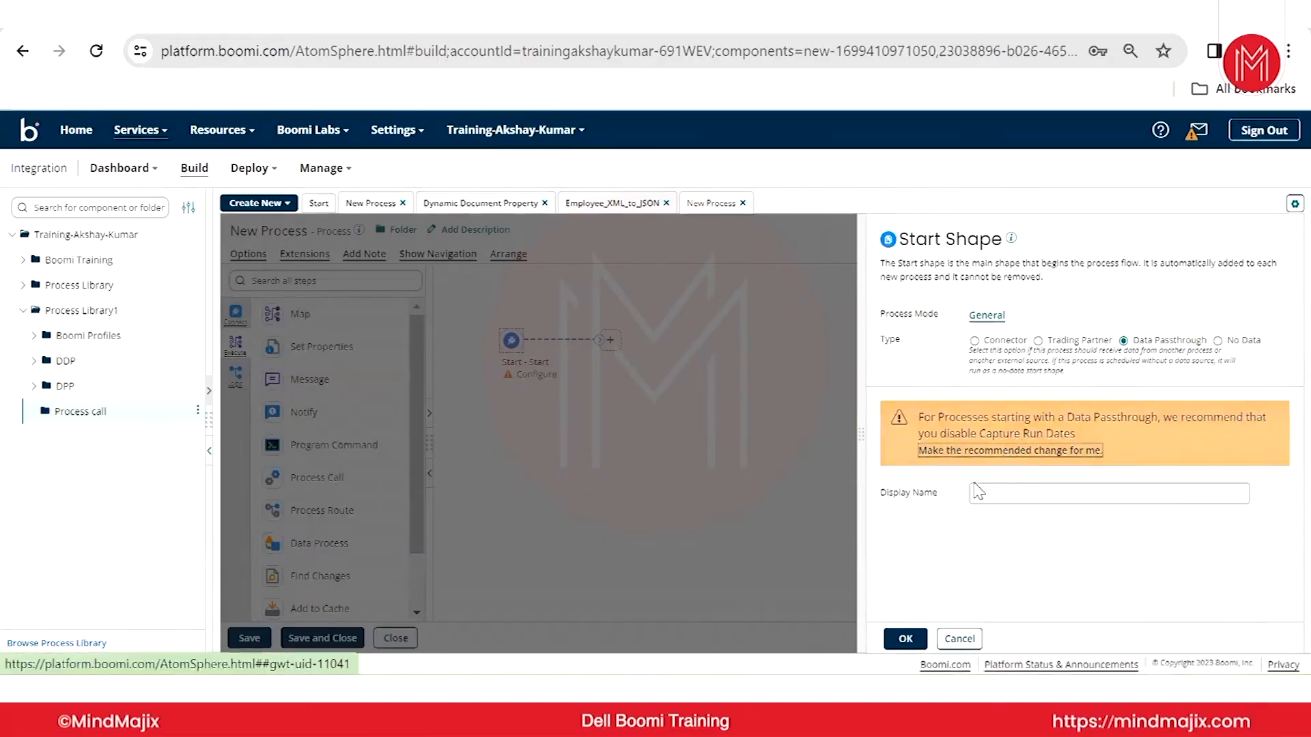
click(906, 640)
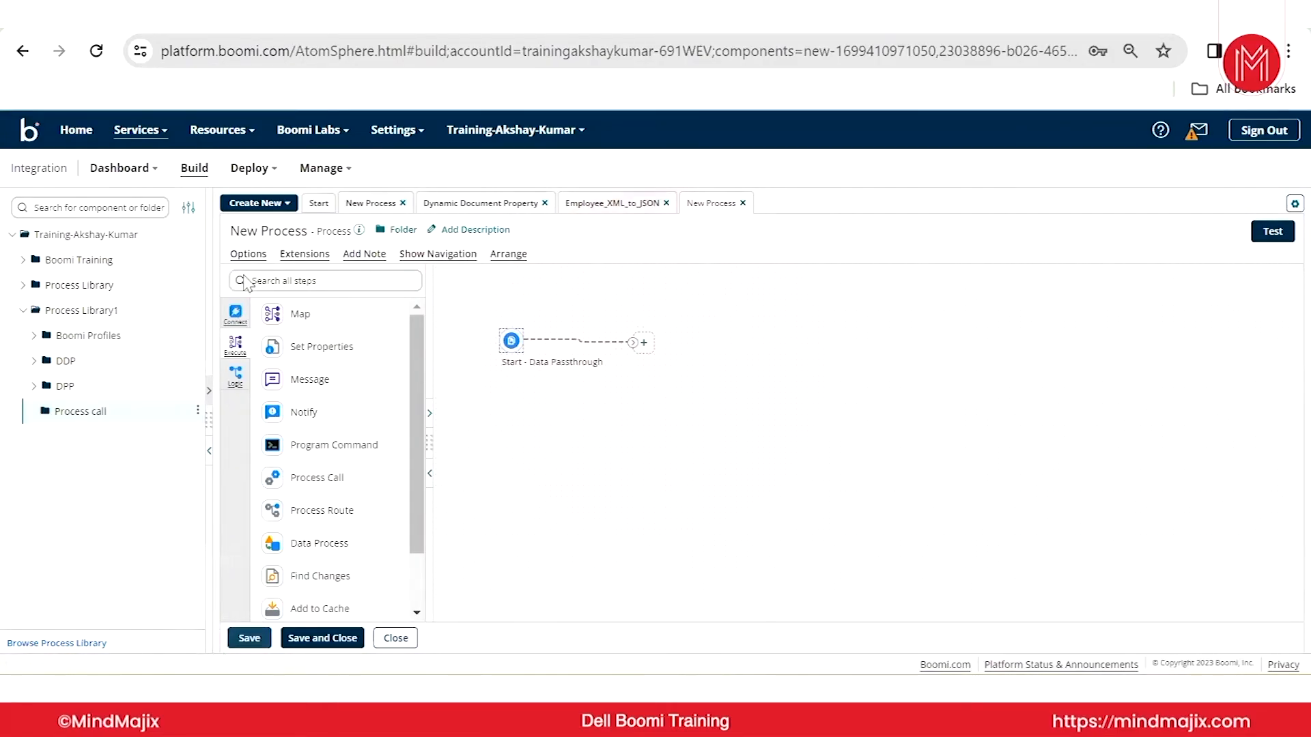
- Rename the subprocess as "(Sub) Employee XML" and save it
click(287, 231)
drag(313, 232, 190, 235)
click(253, 231)
text((Sub)
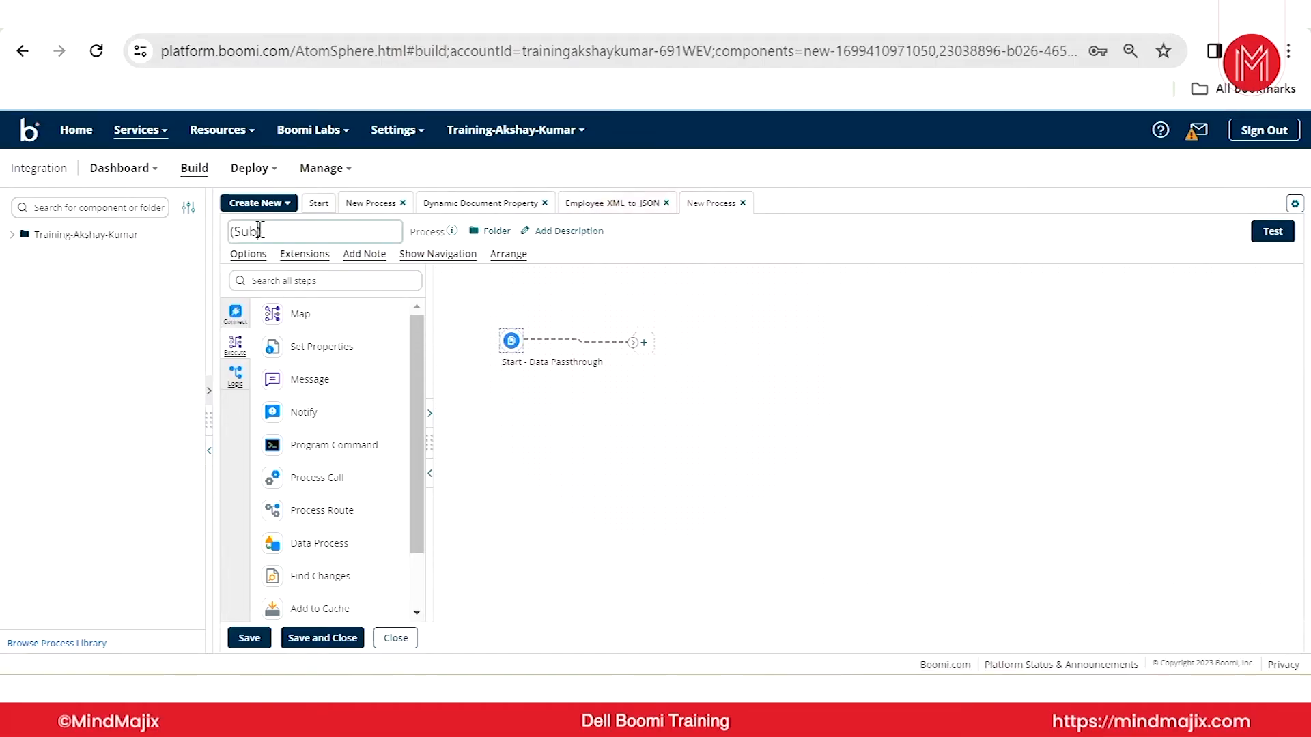
text() Employee XML)
click(249, 636)
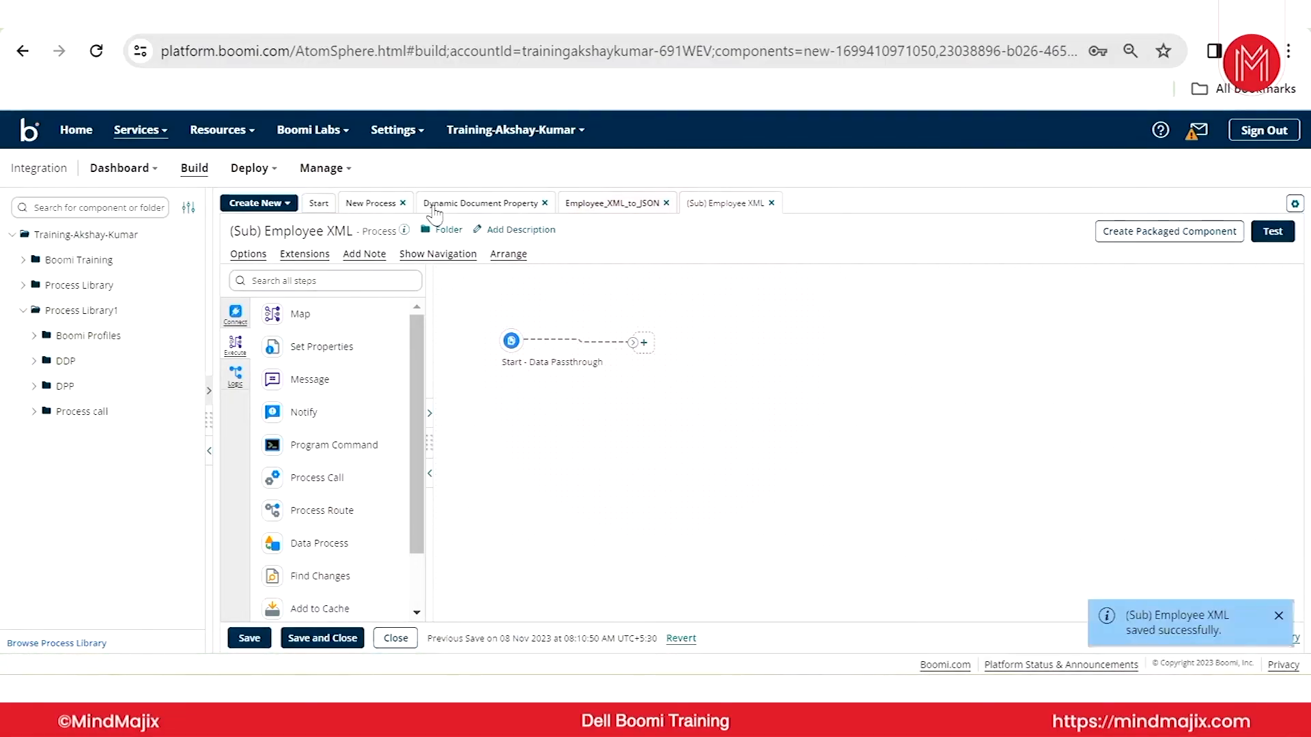
- Confirm the main process's Process Call shape with (Sub) Employee XML as its process and Abort if subprocess fails enabled
click(371, 203)
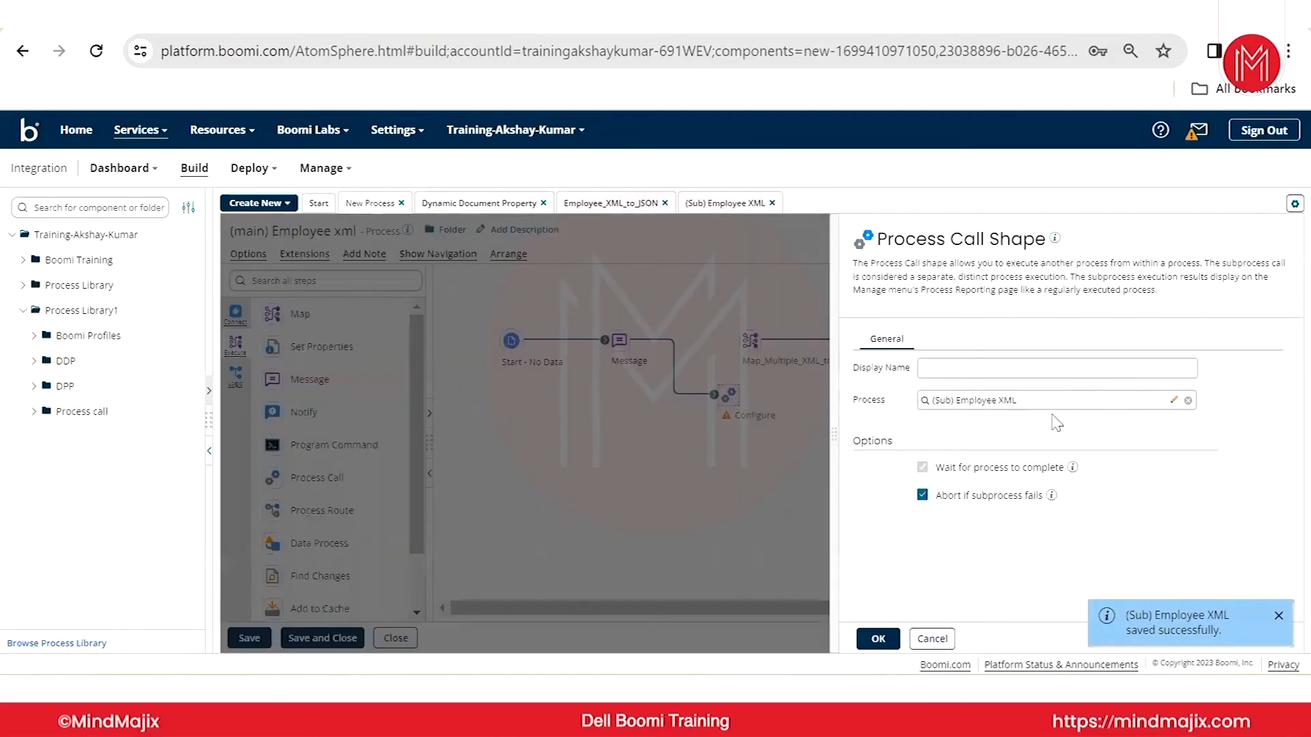
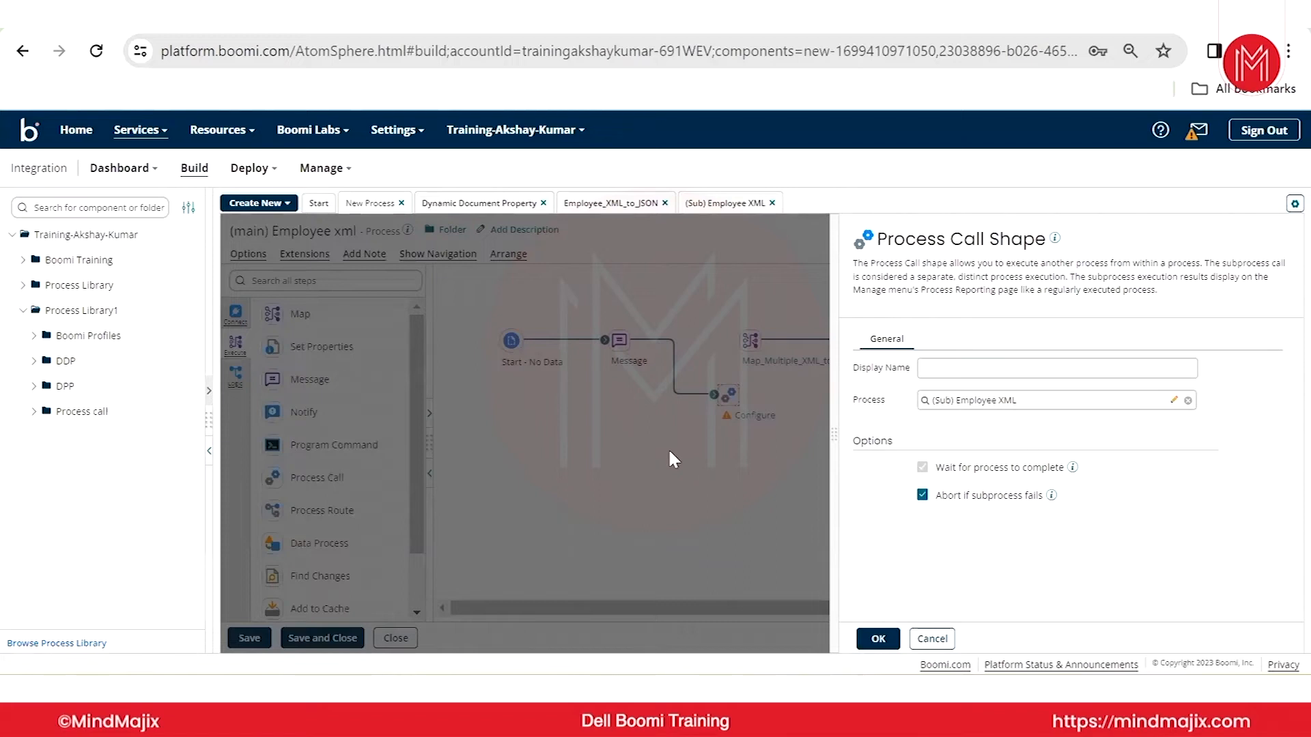
click(922, 497)
click(923, 497)
click(881, 639)
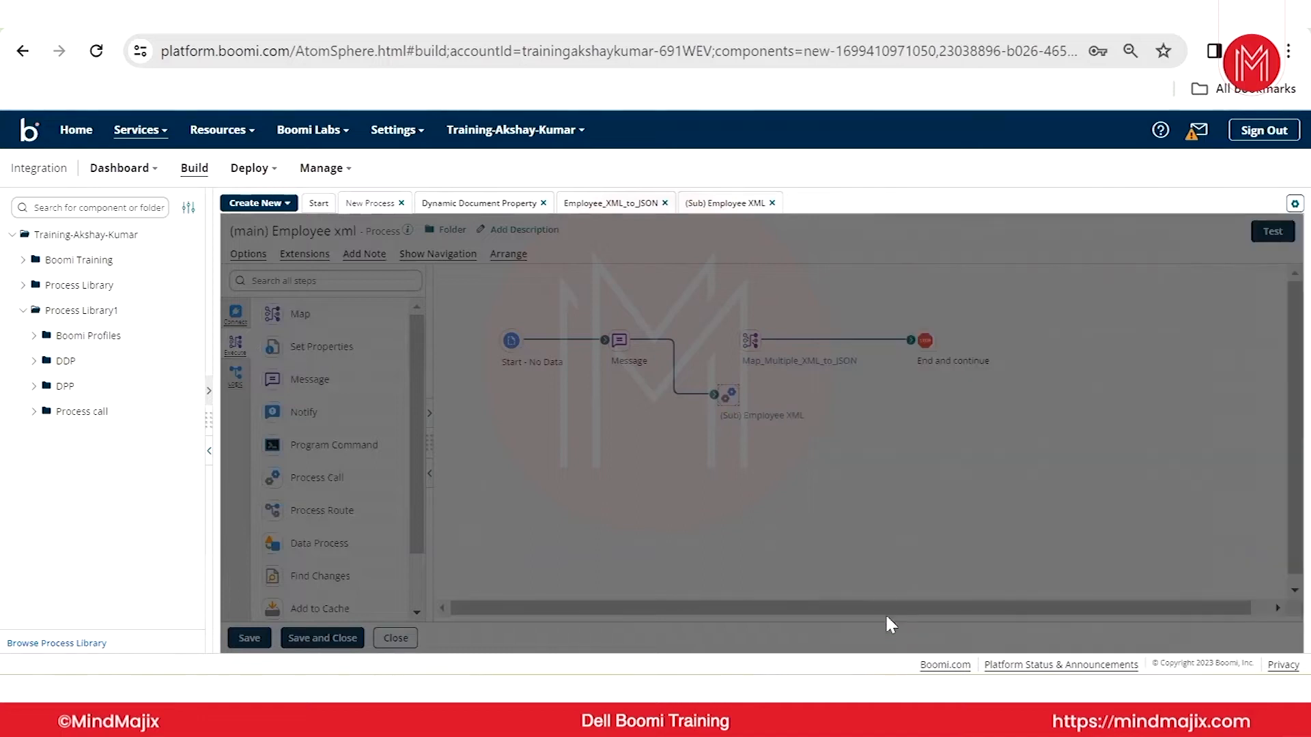
- Copy the map and End and continue shapes into (Sub) Employee XML, connected to its Start shape, and save and close the subprocess
drag(720, 314, 978, 354)
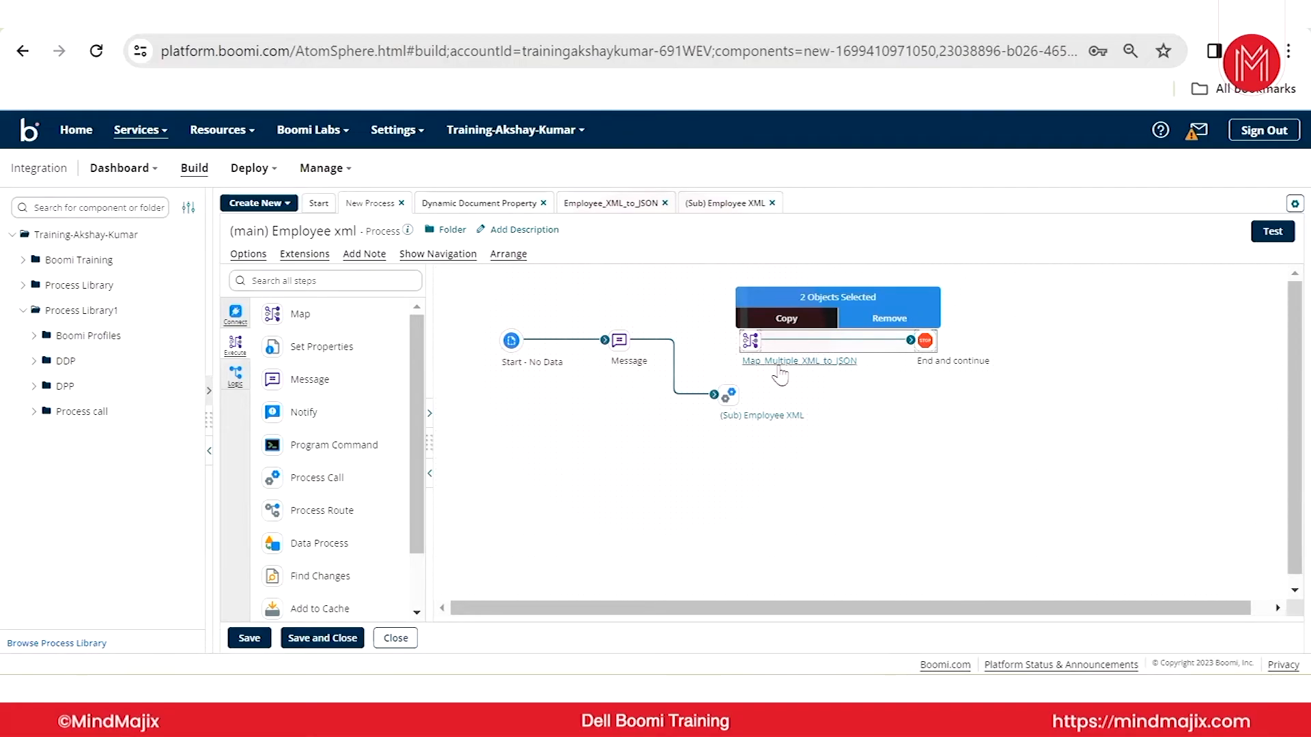
click(782, 321)
mouse_move(738, 413)
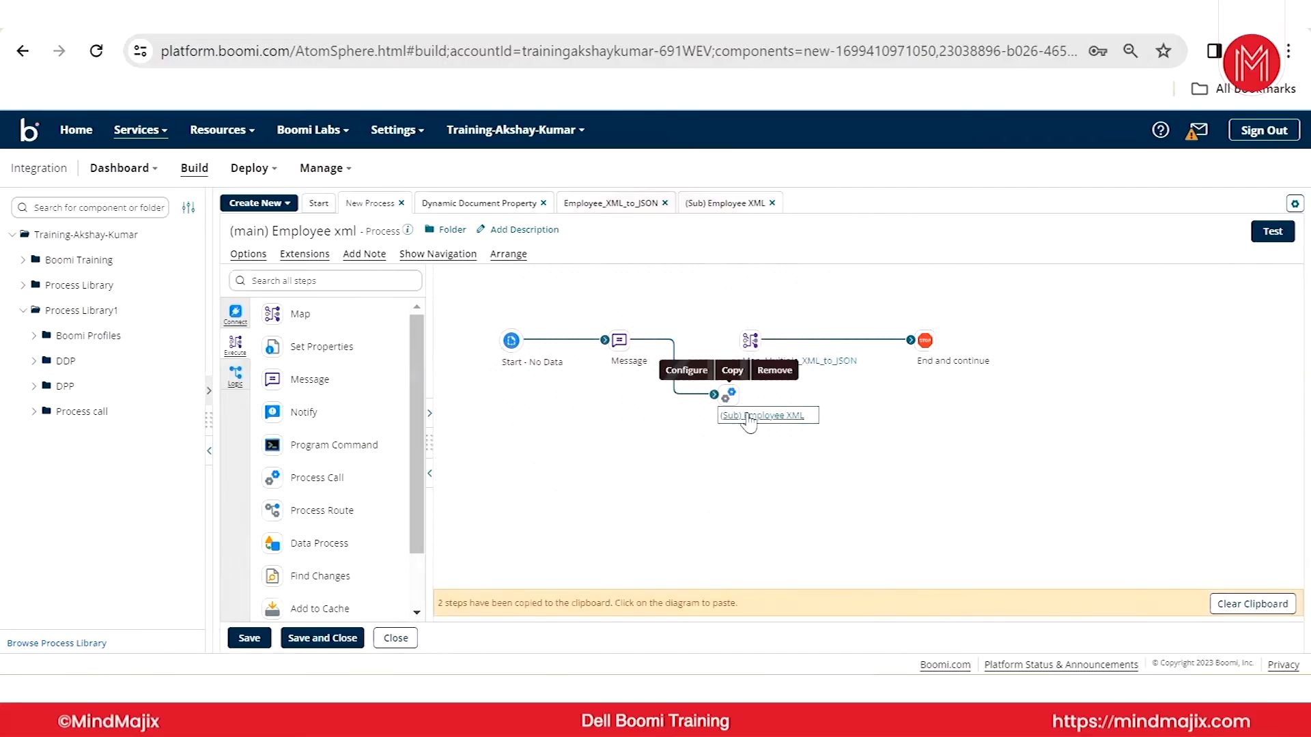
click(732, 368)
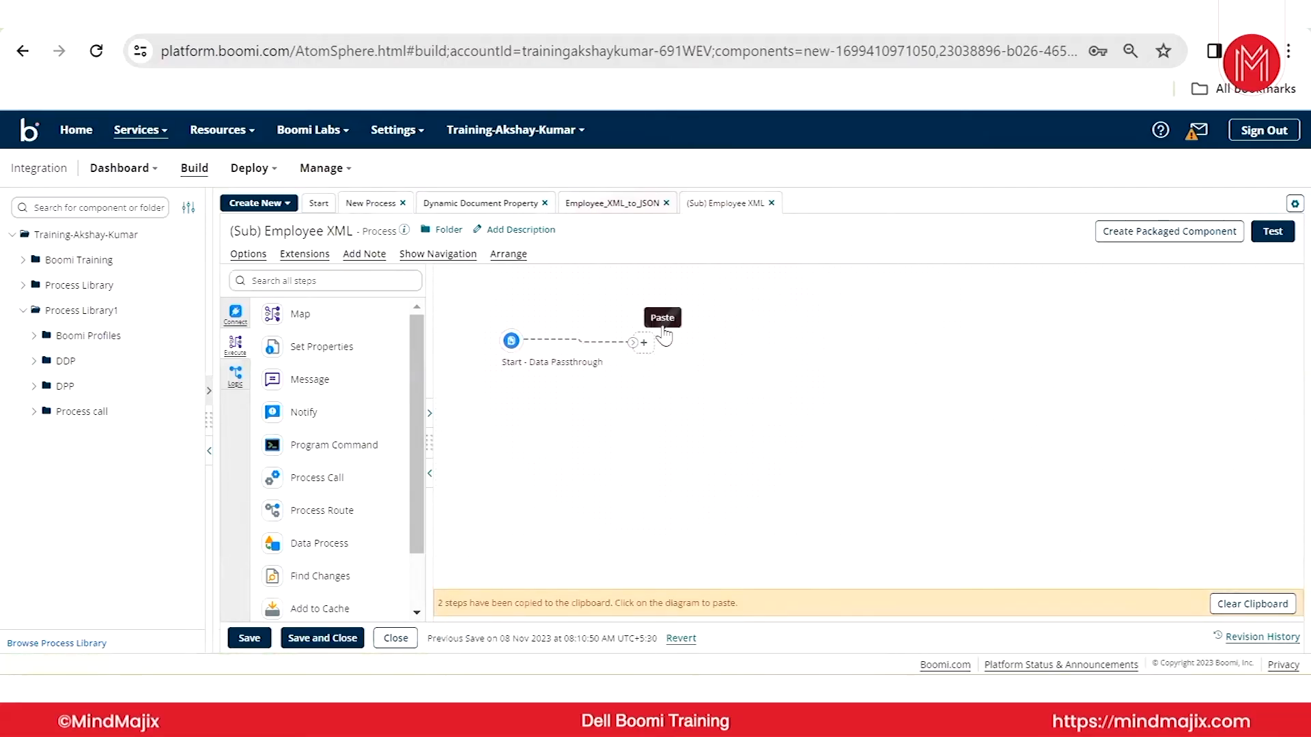
click(656, 362)
drag(633, 342, 673, 340)
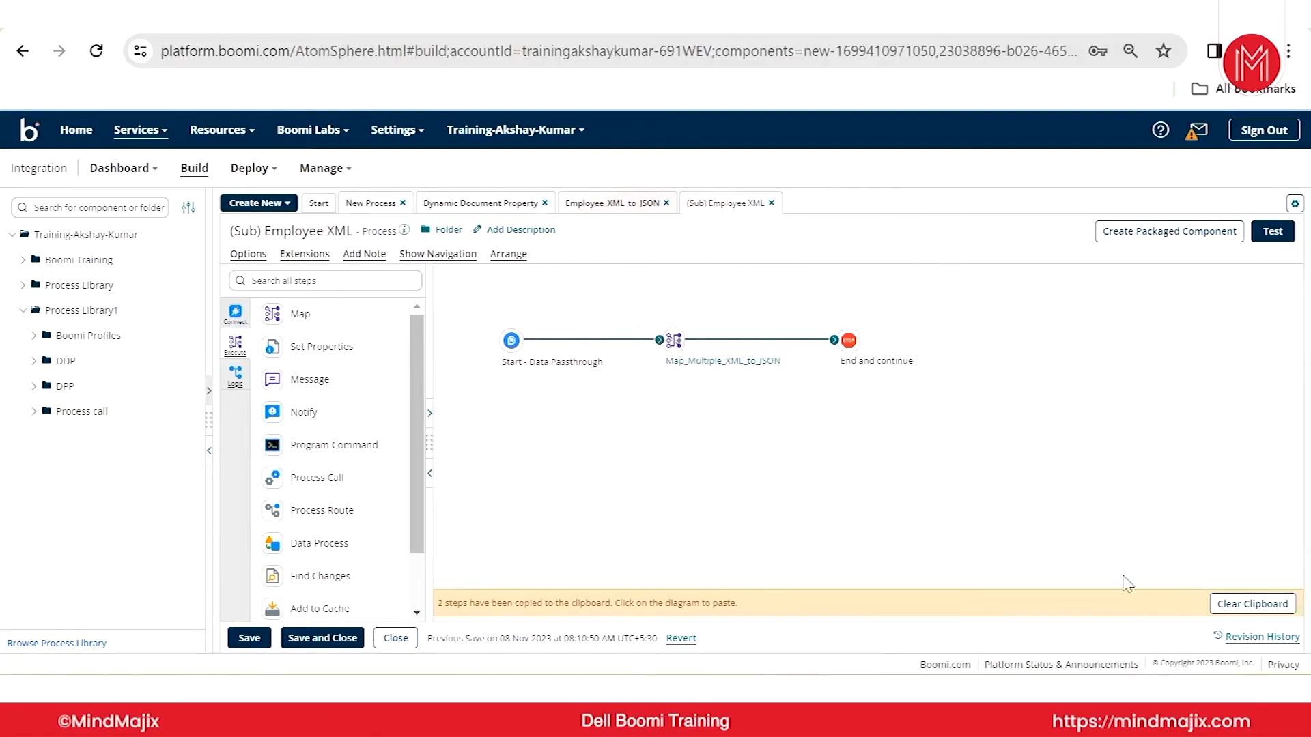
click(1260, 604)
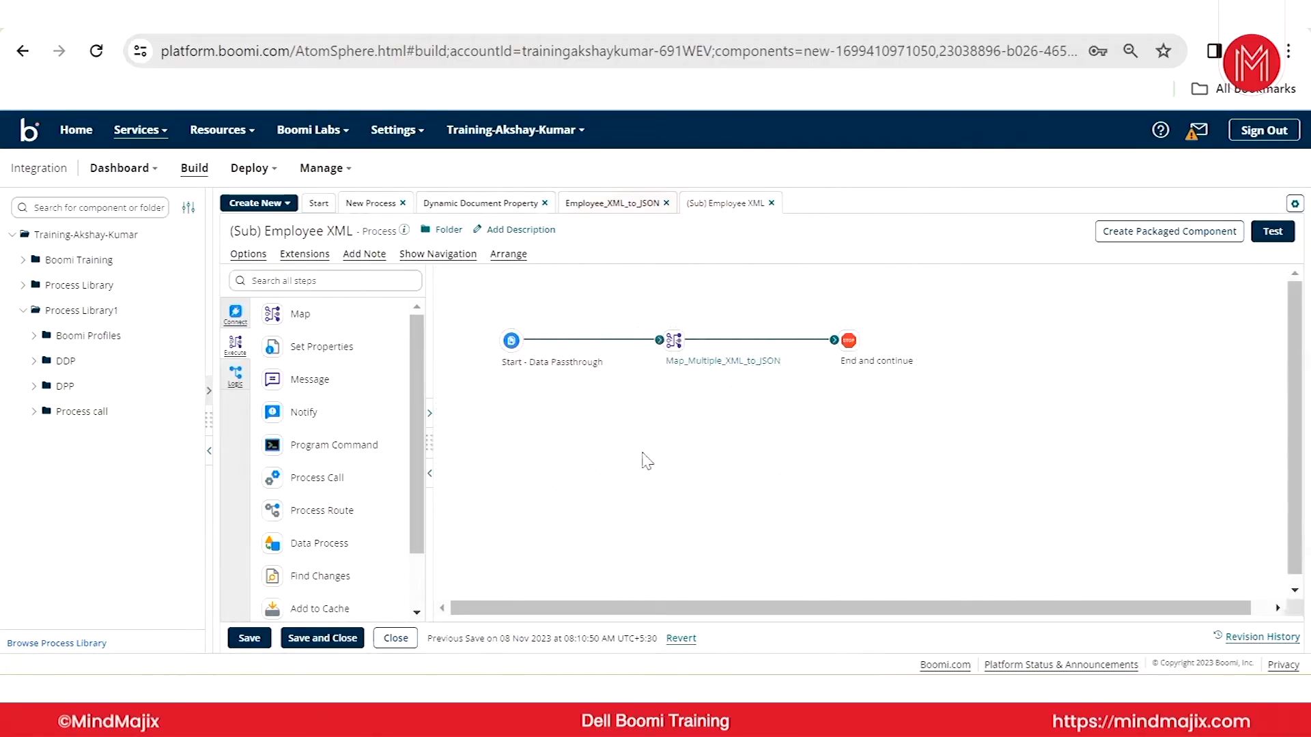
click(322, 638)
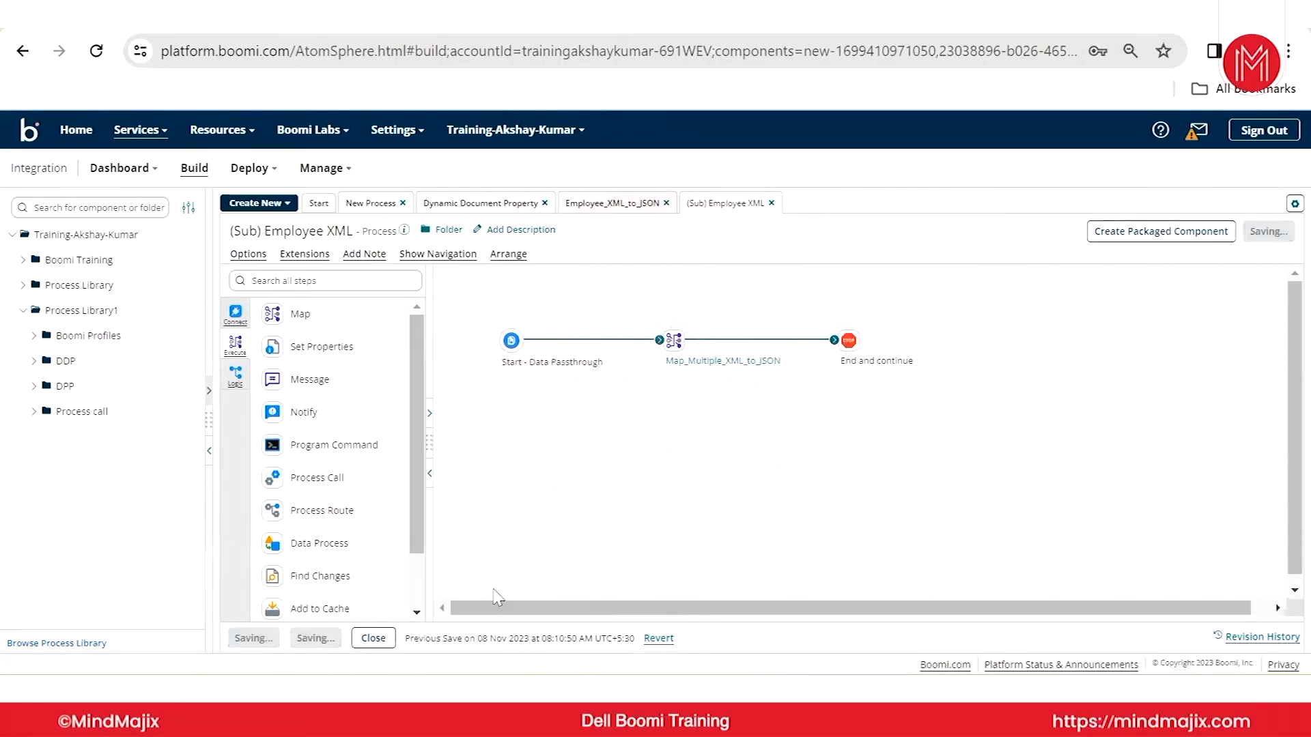
- Remove the Map_Multiple_XML_to_JSON and End and continue shapes from the (main) Employee xml process
drag(722, 328, 1025, 382)
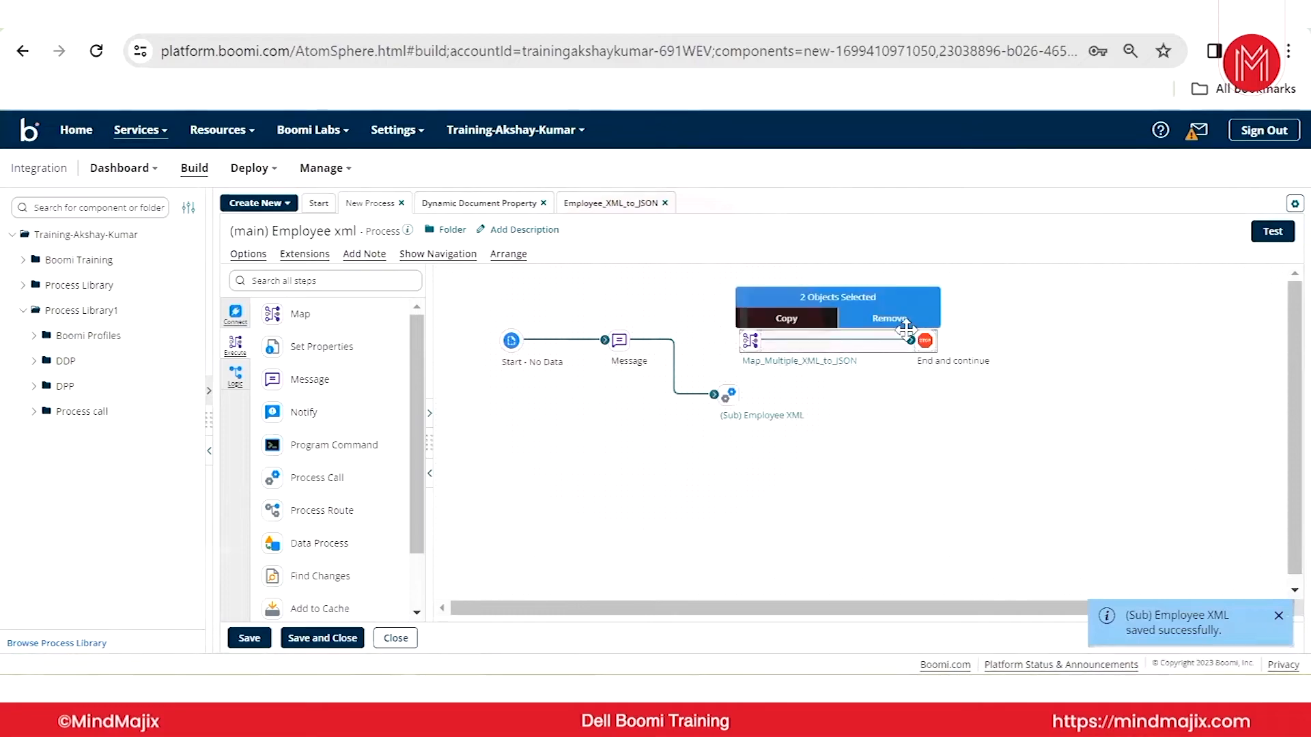
click(889, 319)
click(766, 429)
mouse_move(728, 395)
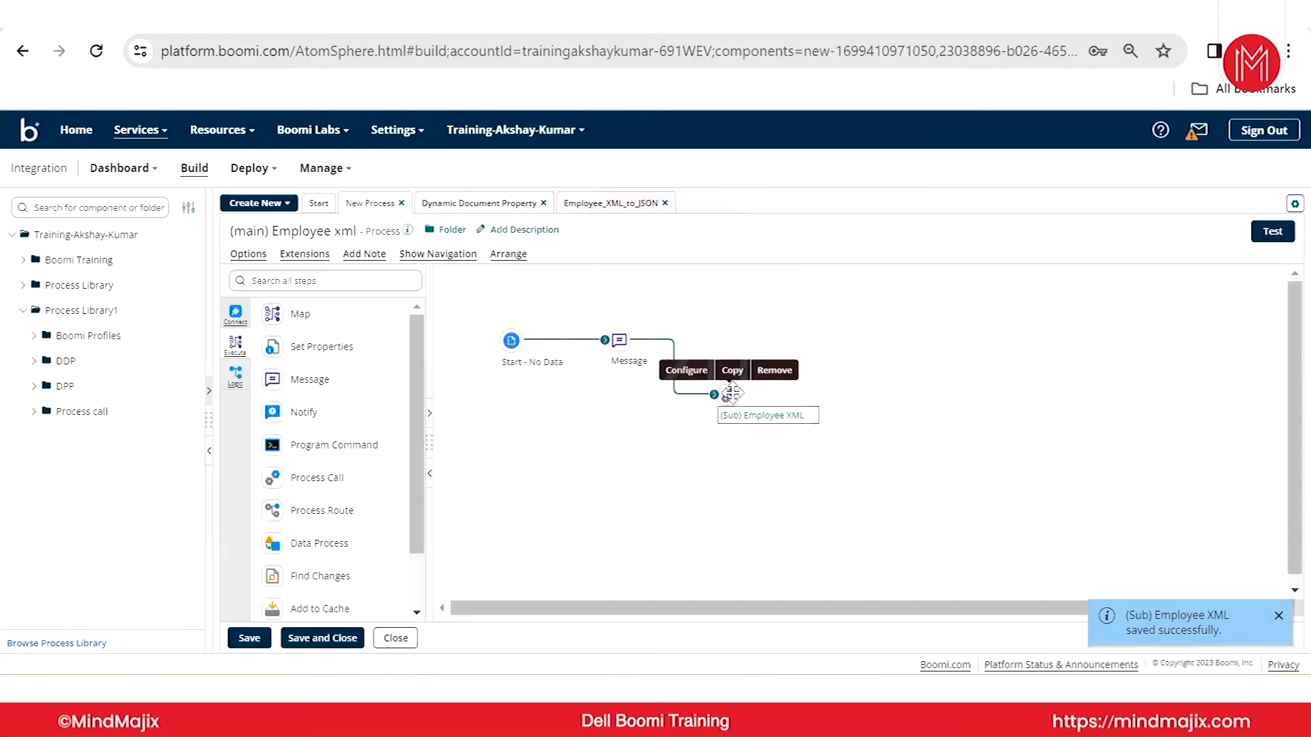
- Move the (Sub) Employee XML Process Call shape into line with the Message shape
drag(728, 395, 729, 340)
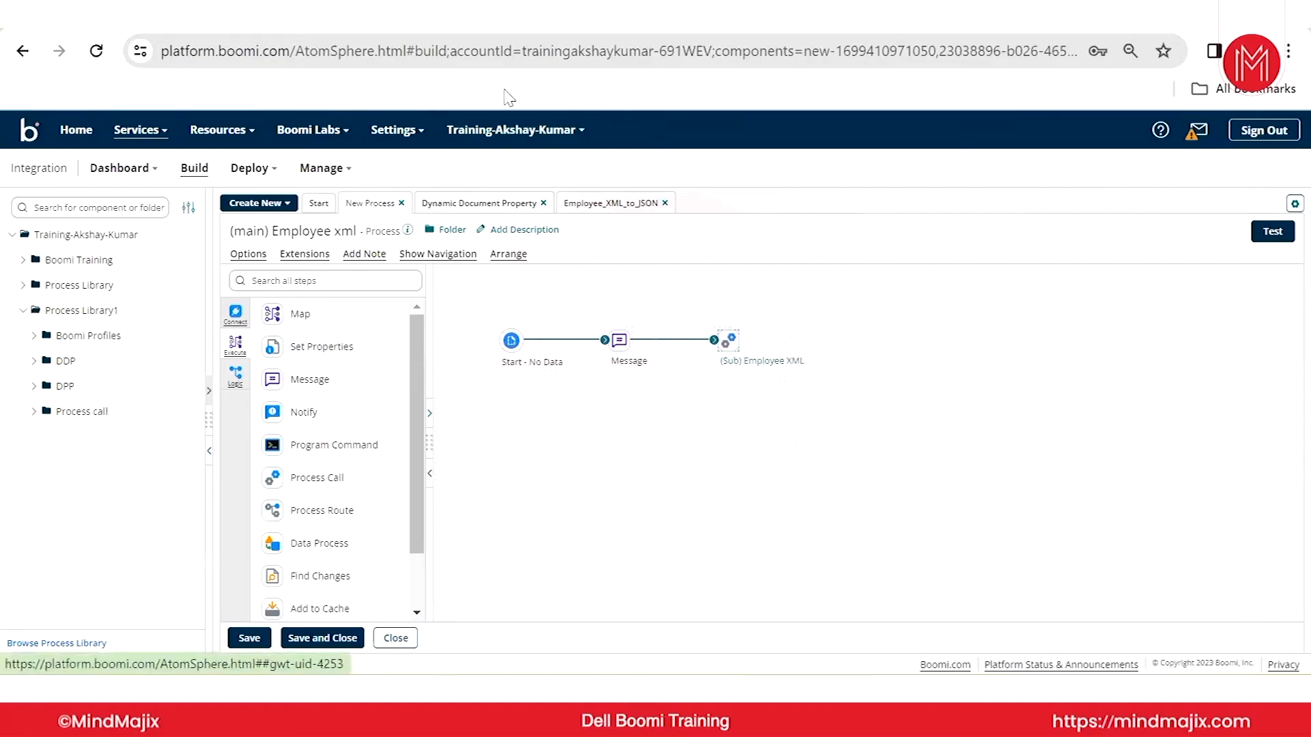
- Duplicate the current browser tab and switch the copy to the Invitae account
right_click(470, 8)
click(563, 181)
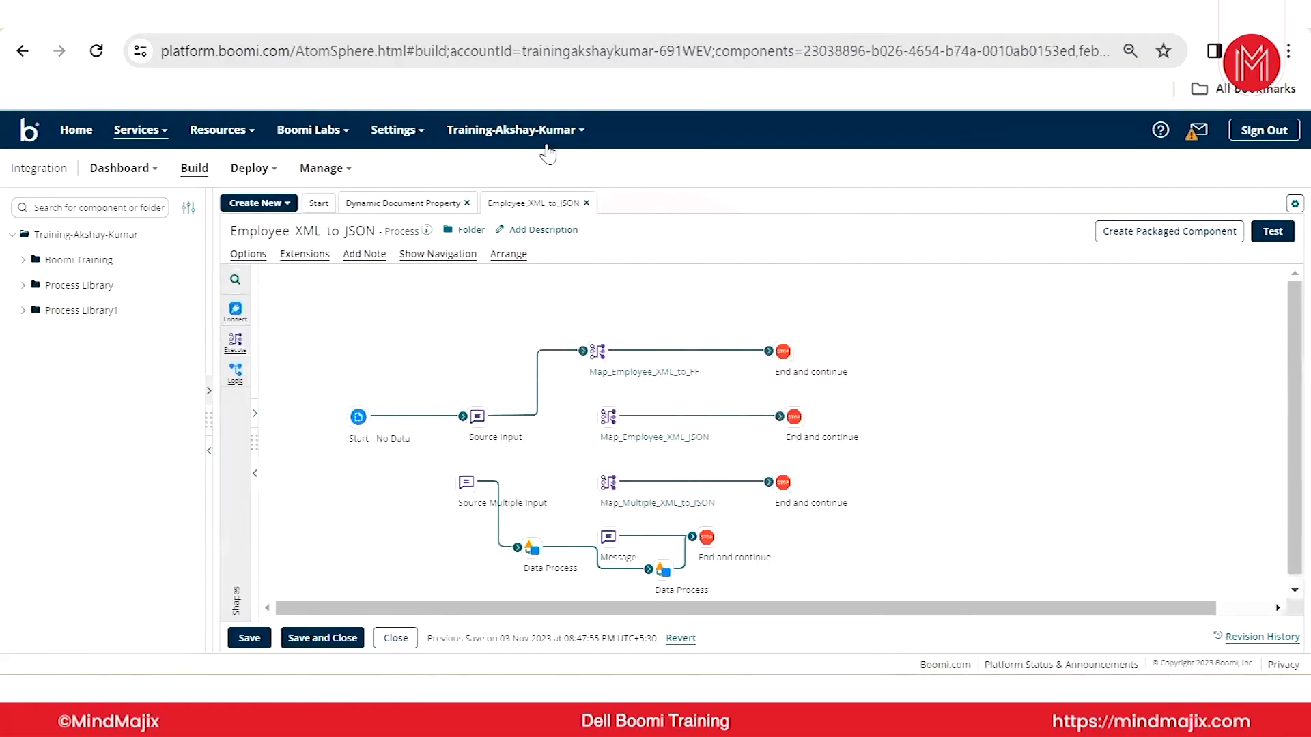
click(546, 141)
click(537, 257)
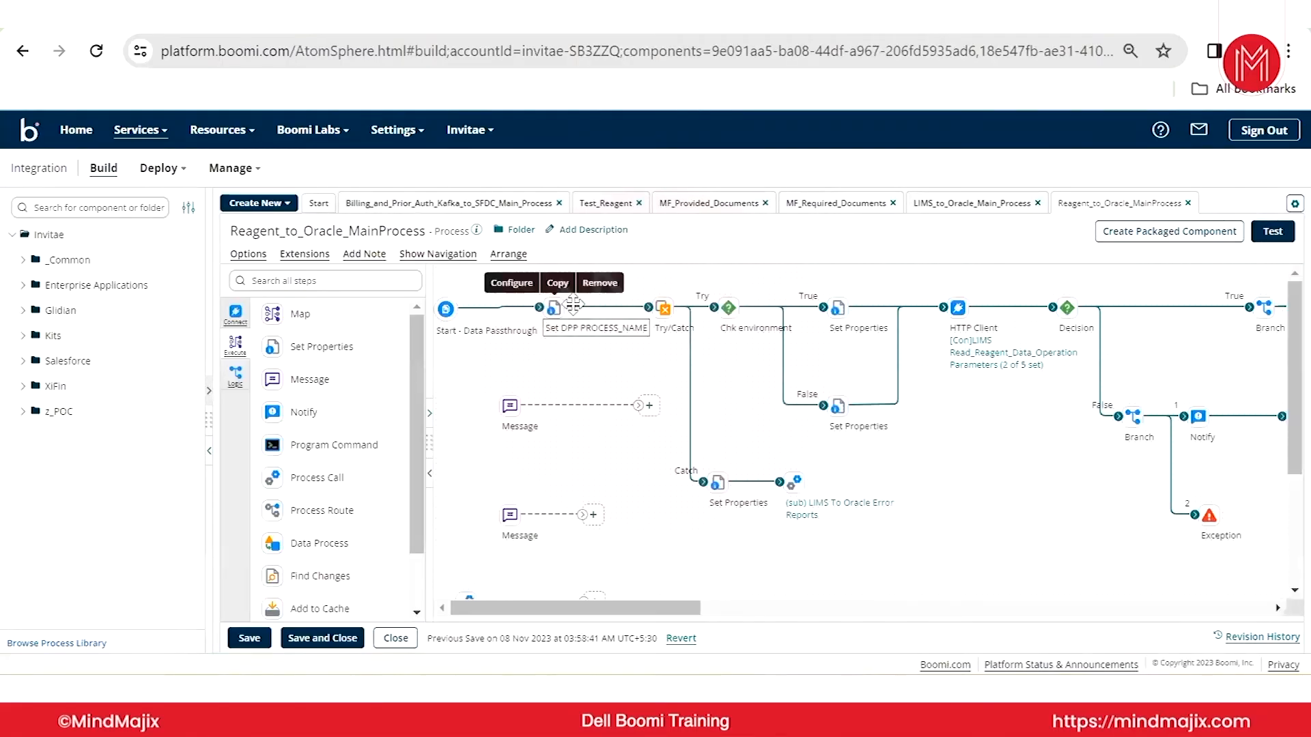
- Examine the full LIMS_to_Oracle_Main_Process flow, including its branches and the subprocesses it calls
click(953, 203)
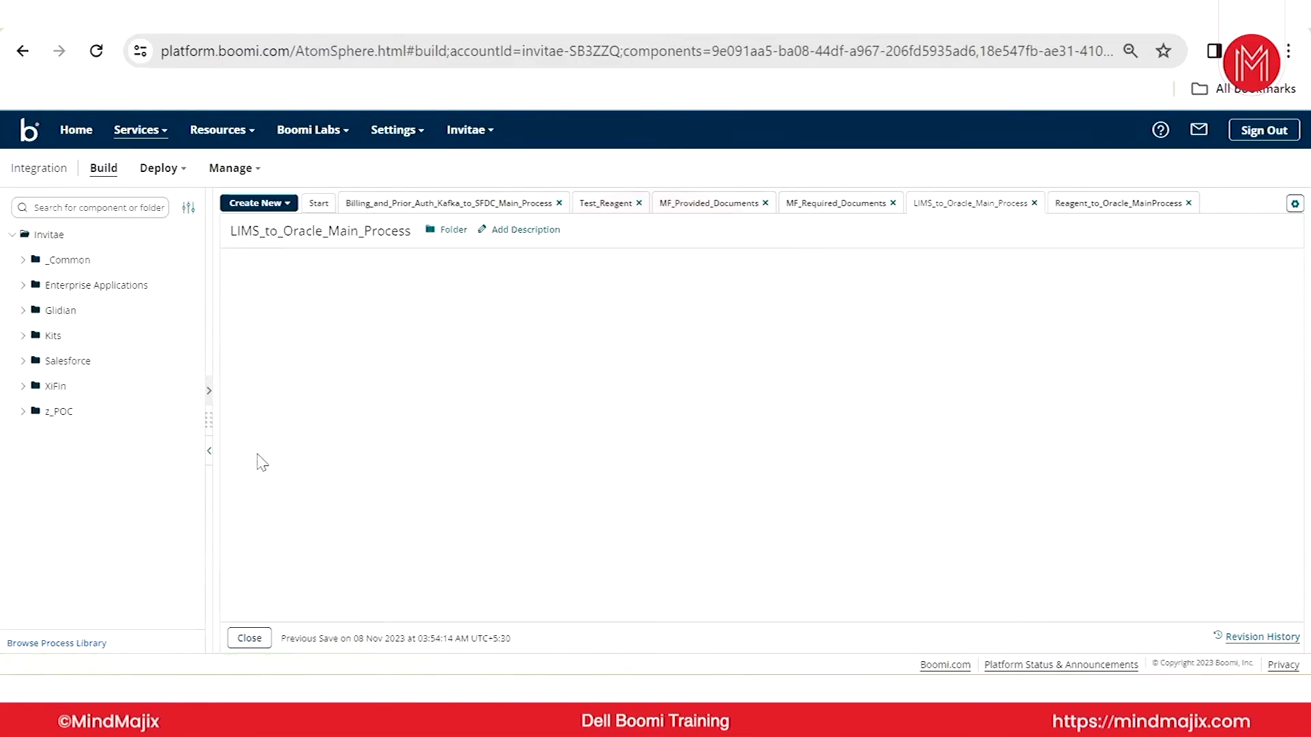
click(209, 452)
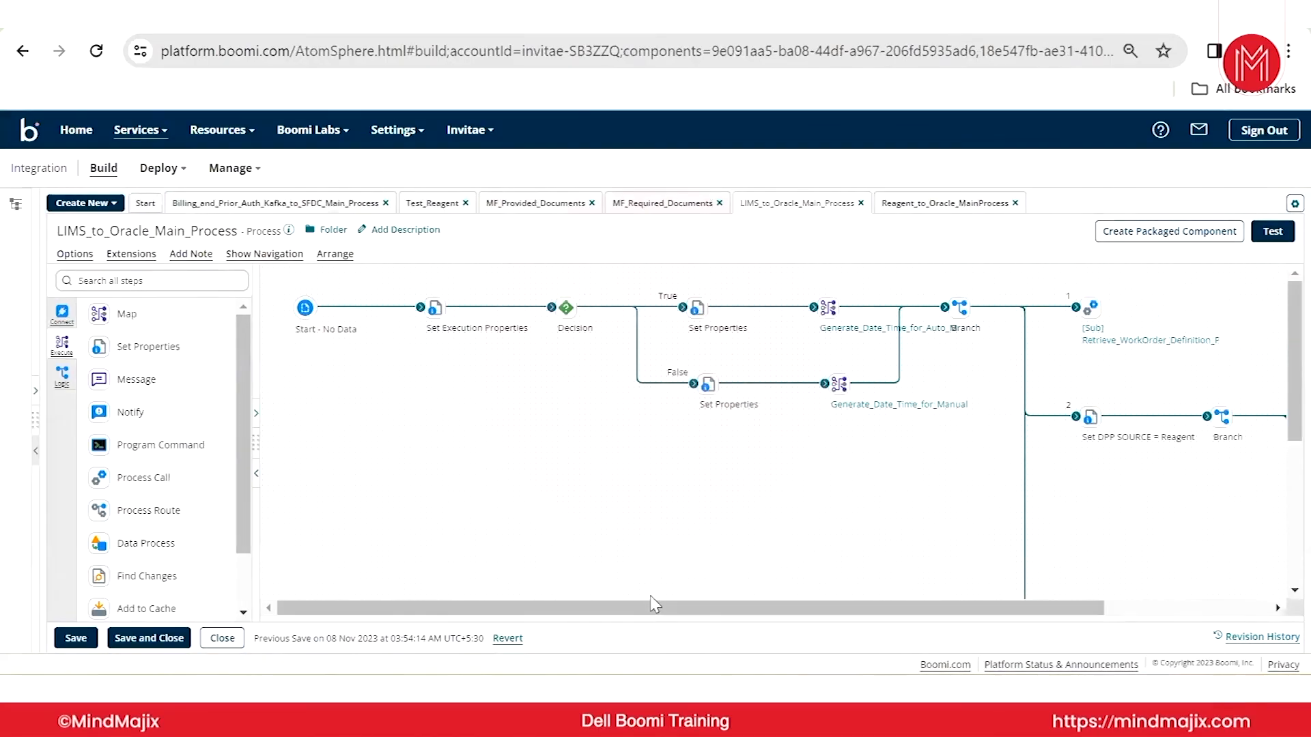
drag(1026, 608, 1192, 608)
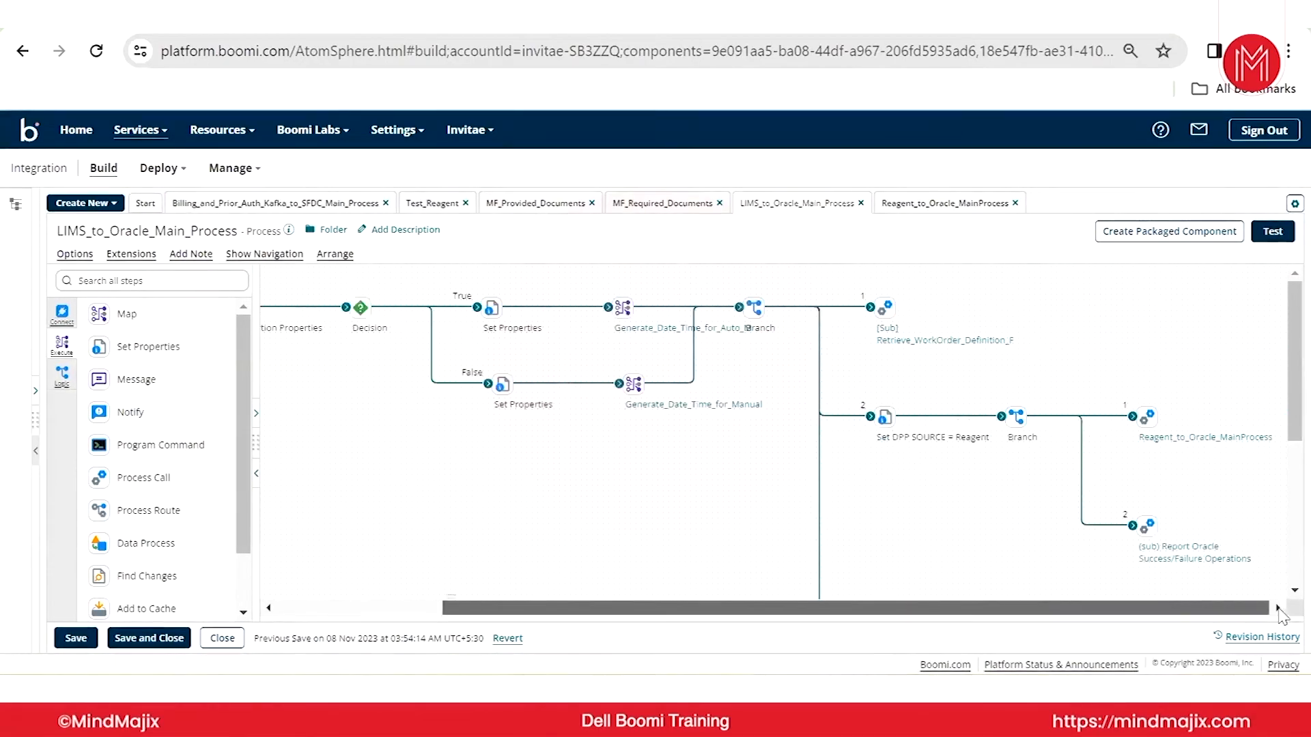
scroll(1180, 513, down, 5)
click(918, 502)
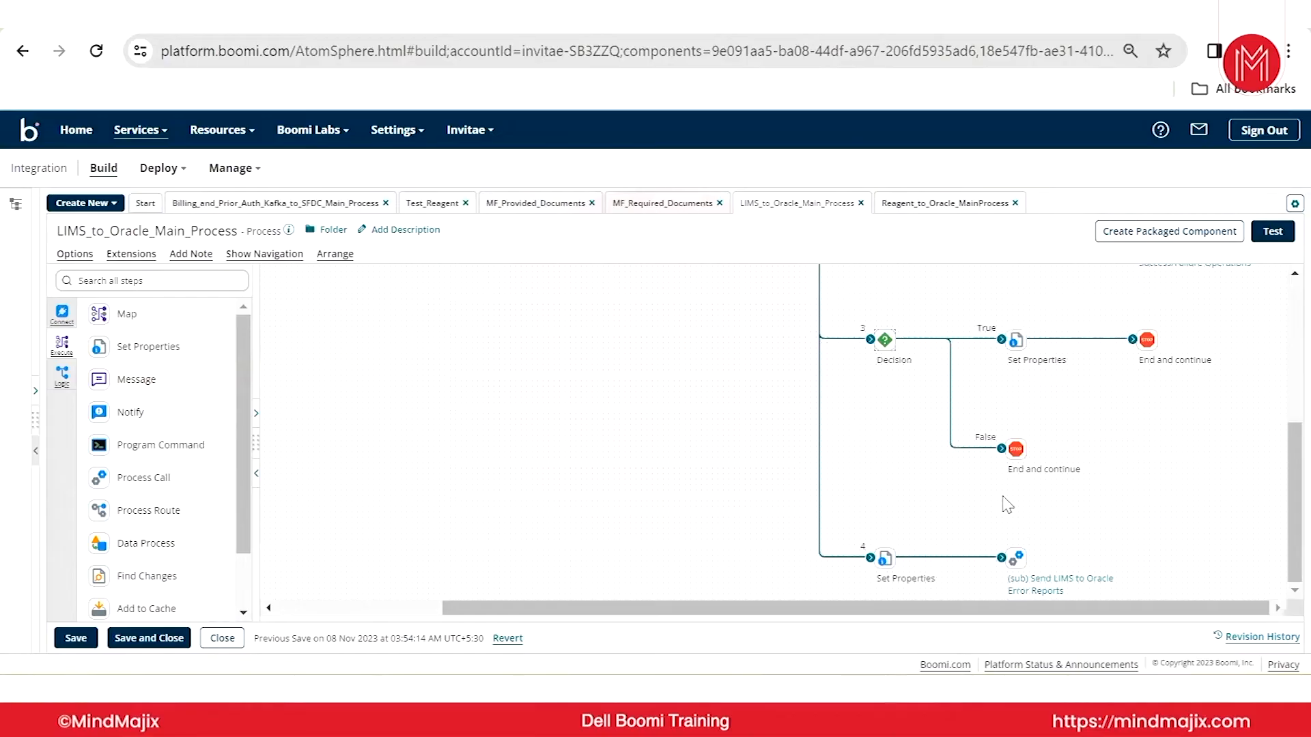
scroll(1005, 499, up, 5)
- Open Reagent_to_Oracle_MainProcess and its [Sub] Operation_Reagent_Process, and examine how both flows are laid out
click(1188, 440)
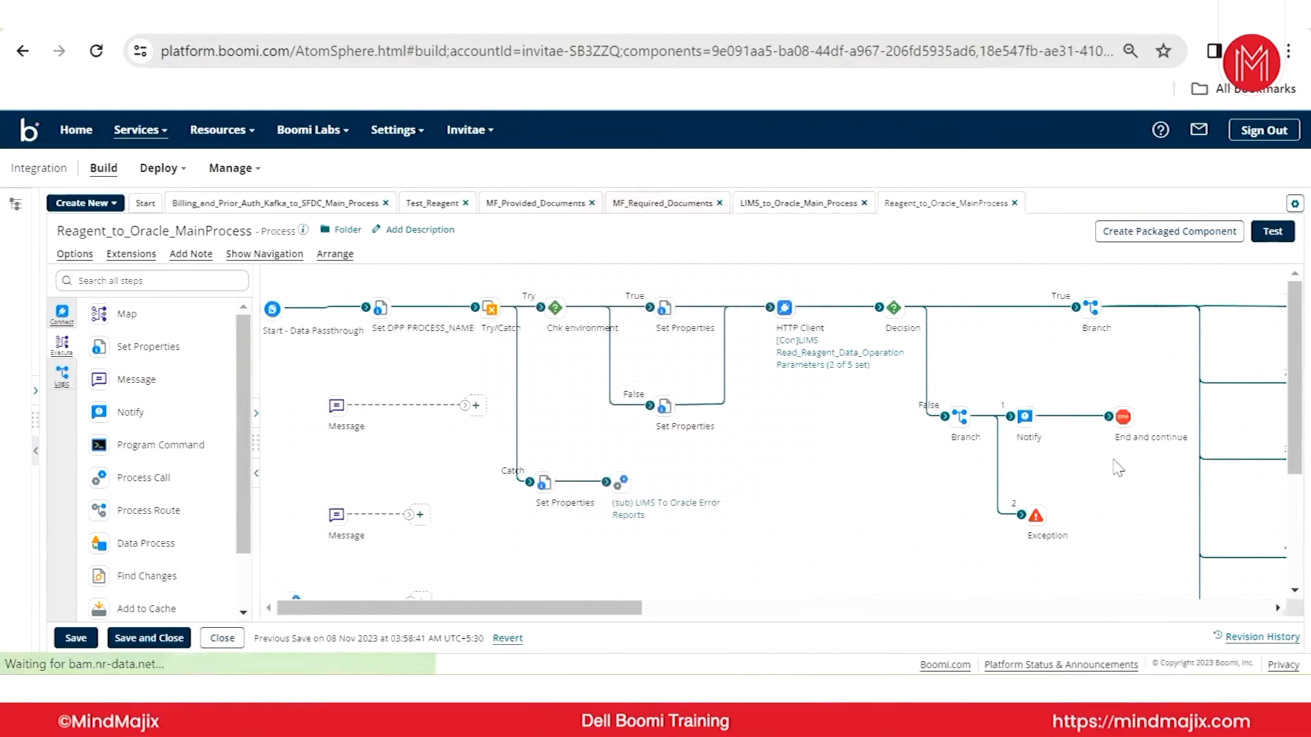
drag(622, 614, 1251, 611)
scroll(1016, 478, down, 3)
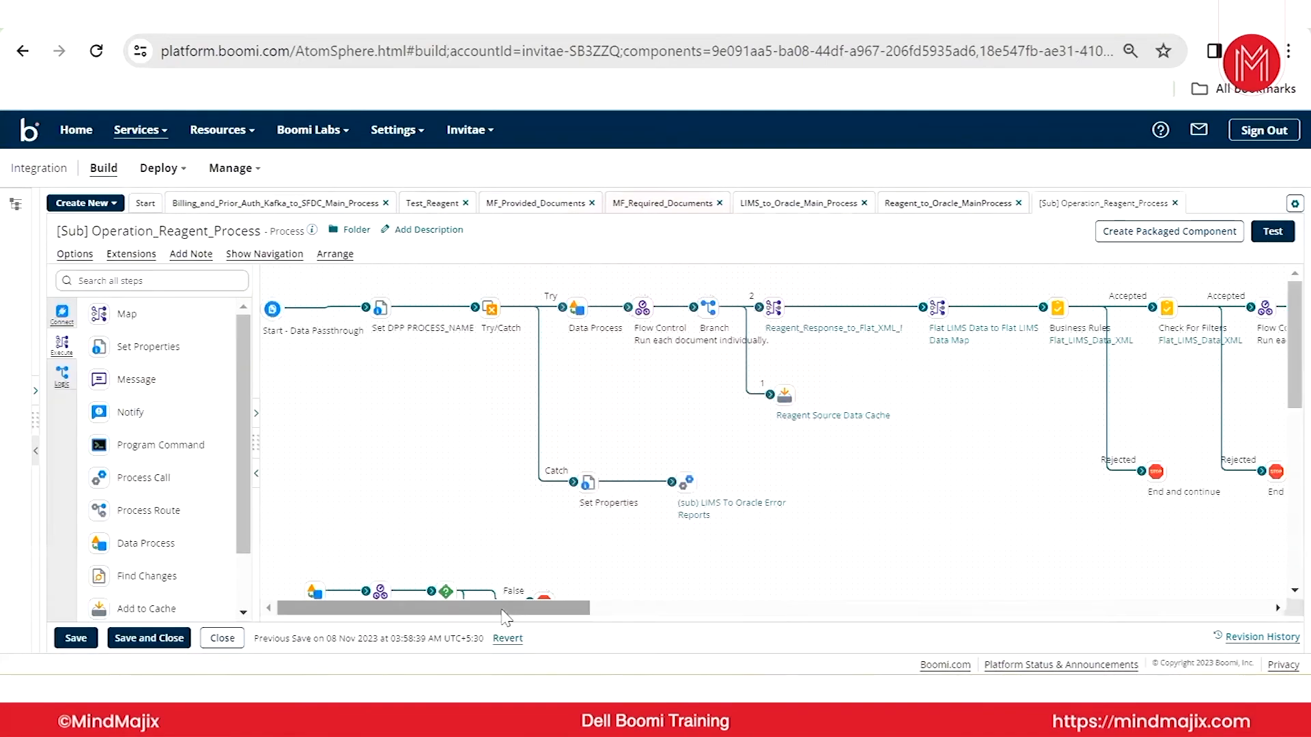
drag(962, 634, 1148, 634)
scroll(949, 522, down, 6)
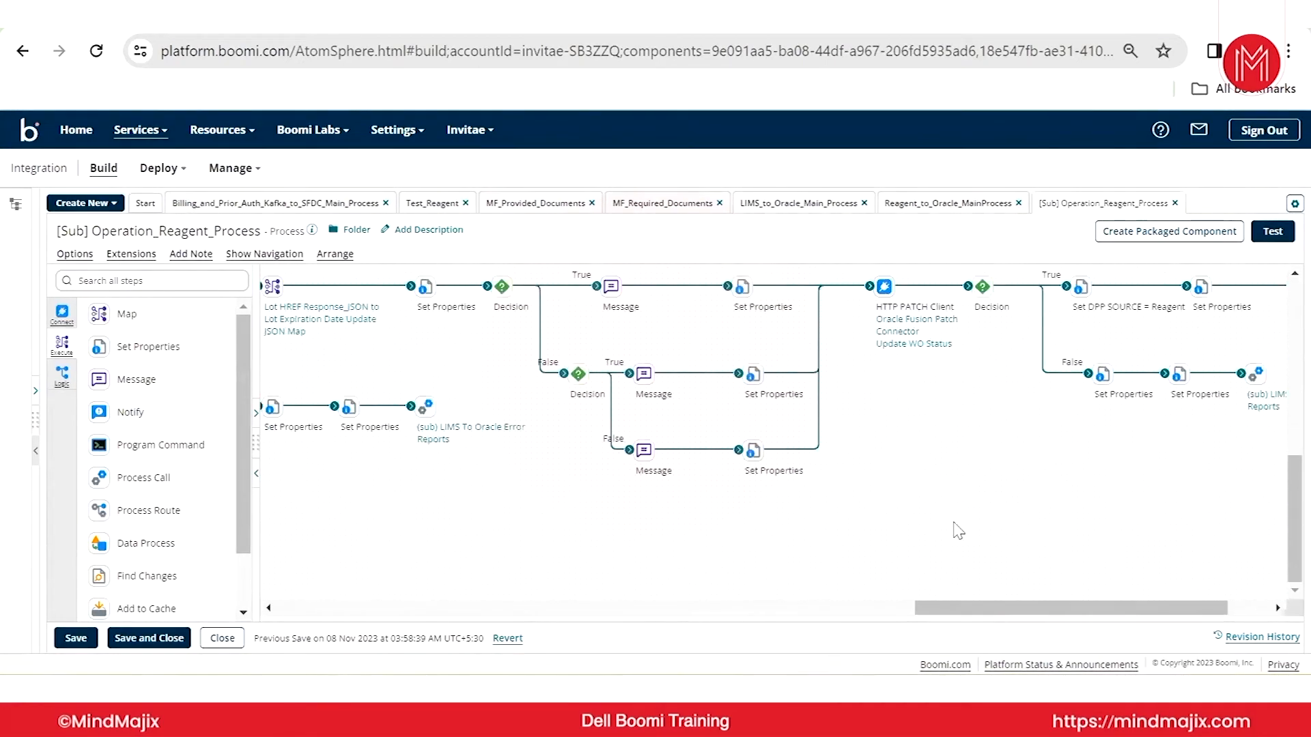
drag(997, 609, 393, 610)
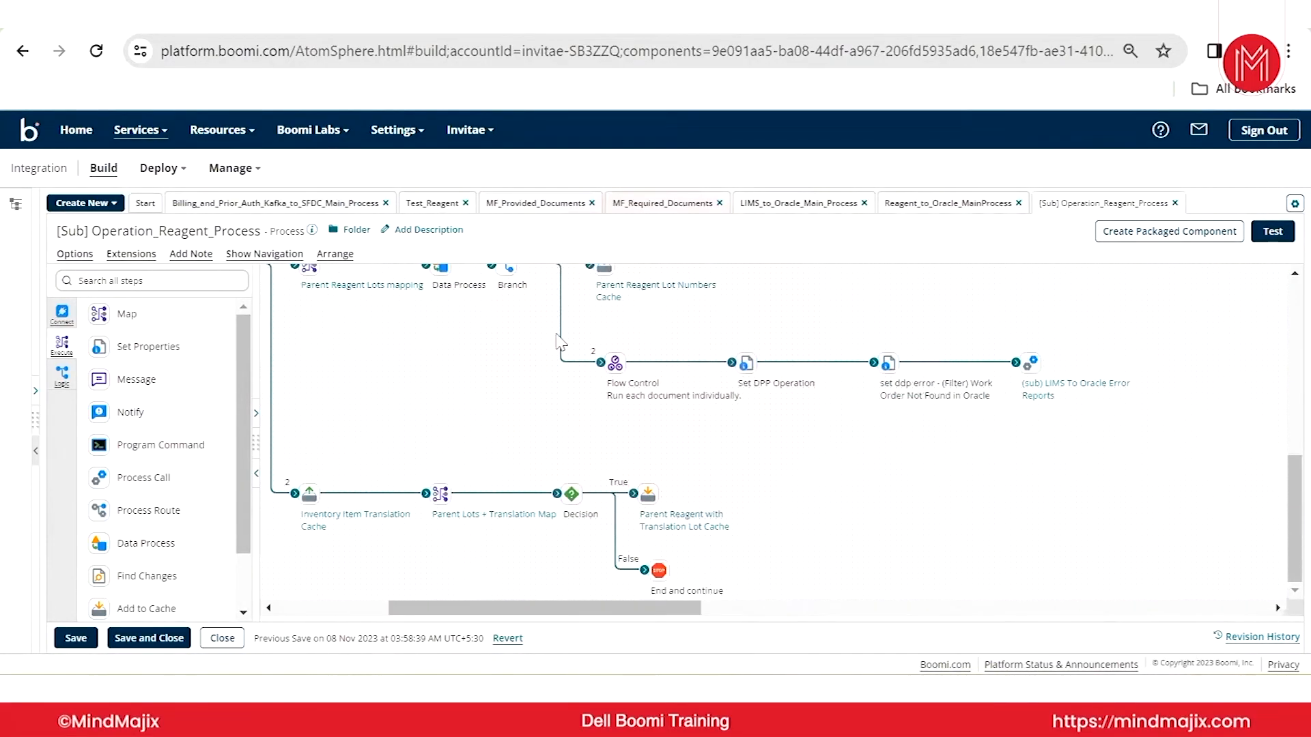
- Switch back to the training account, abandoning unsaved changes to [Sub] Operation_Reagent_Process
click(469, 130)
click(503, 257)
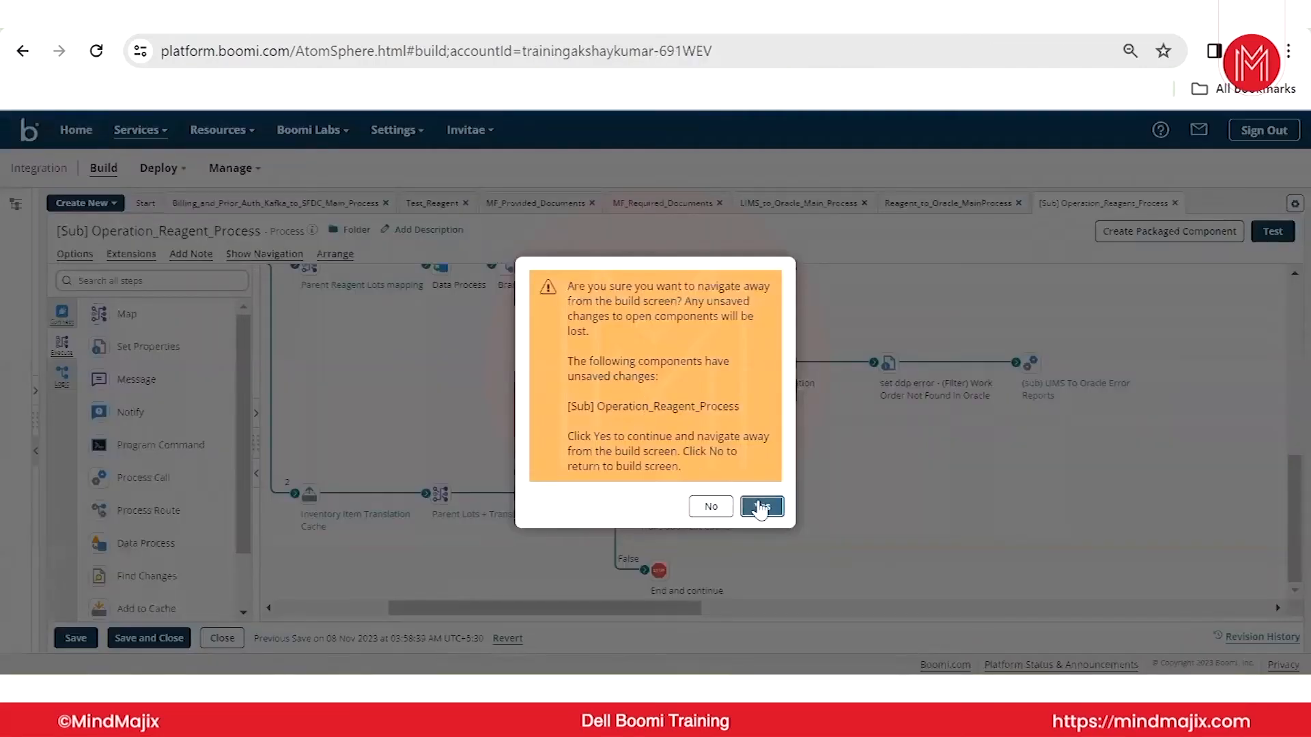
click(761, 507)
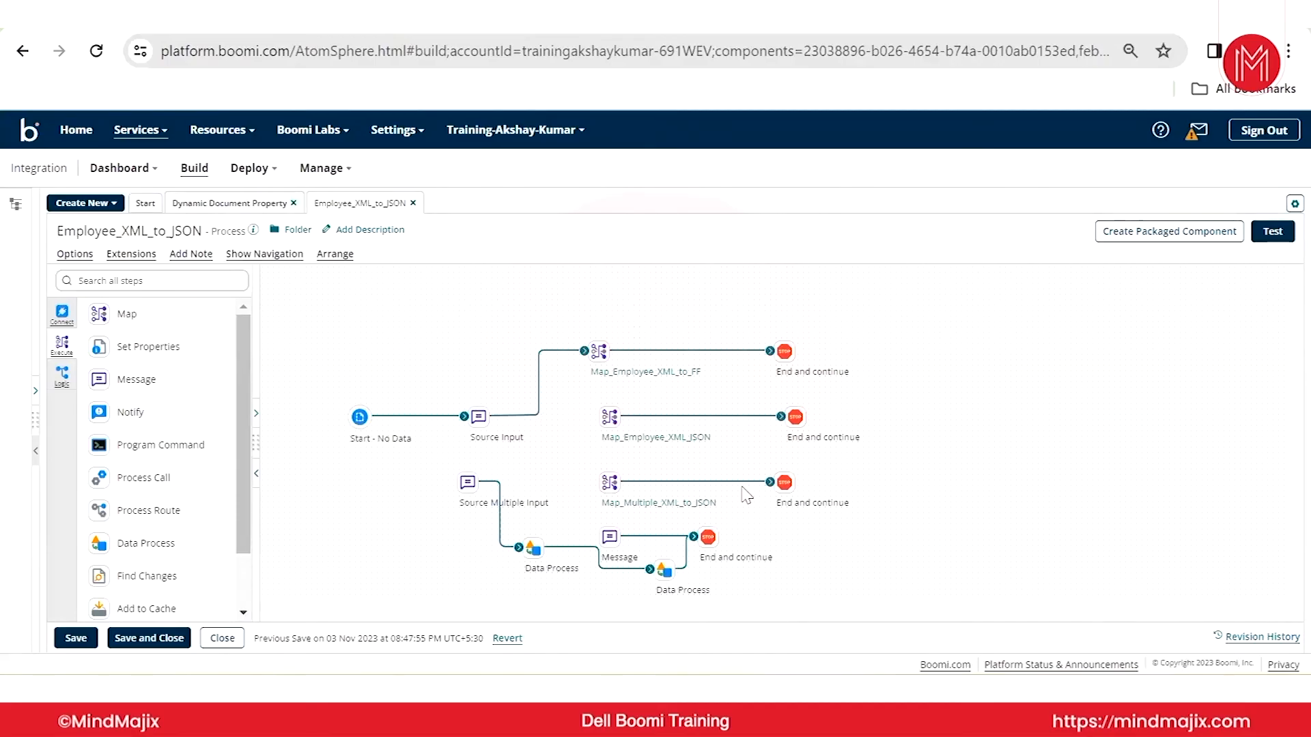
- Show the component tree and look through the Process call folder in Process Library1
click(32, 402)
click(24, 311)
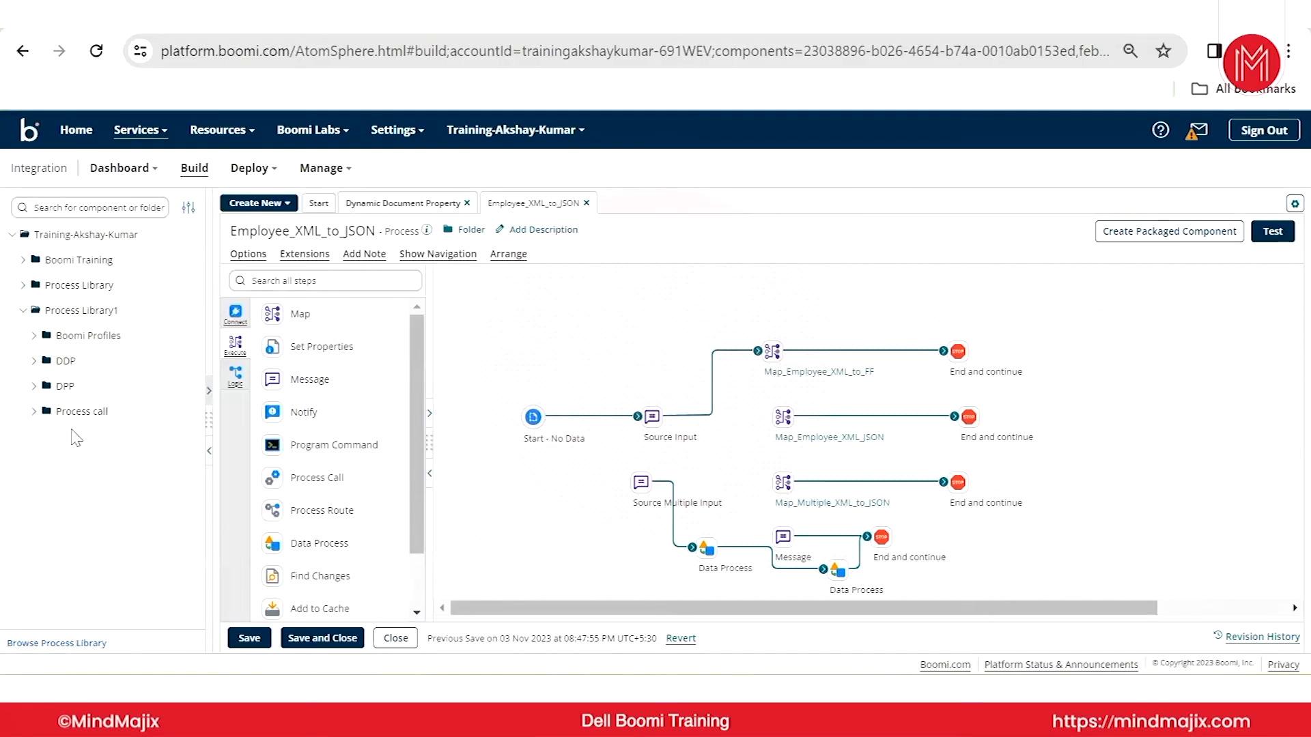
click(42, 412)
click(45, 437)
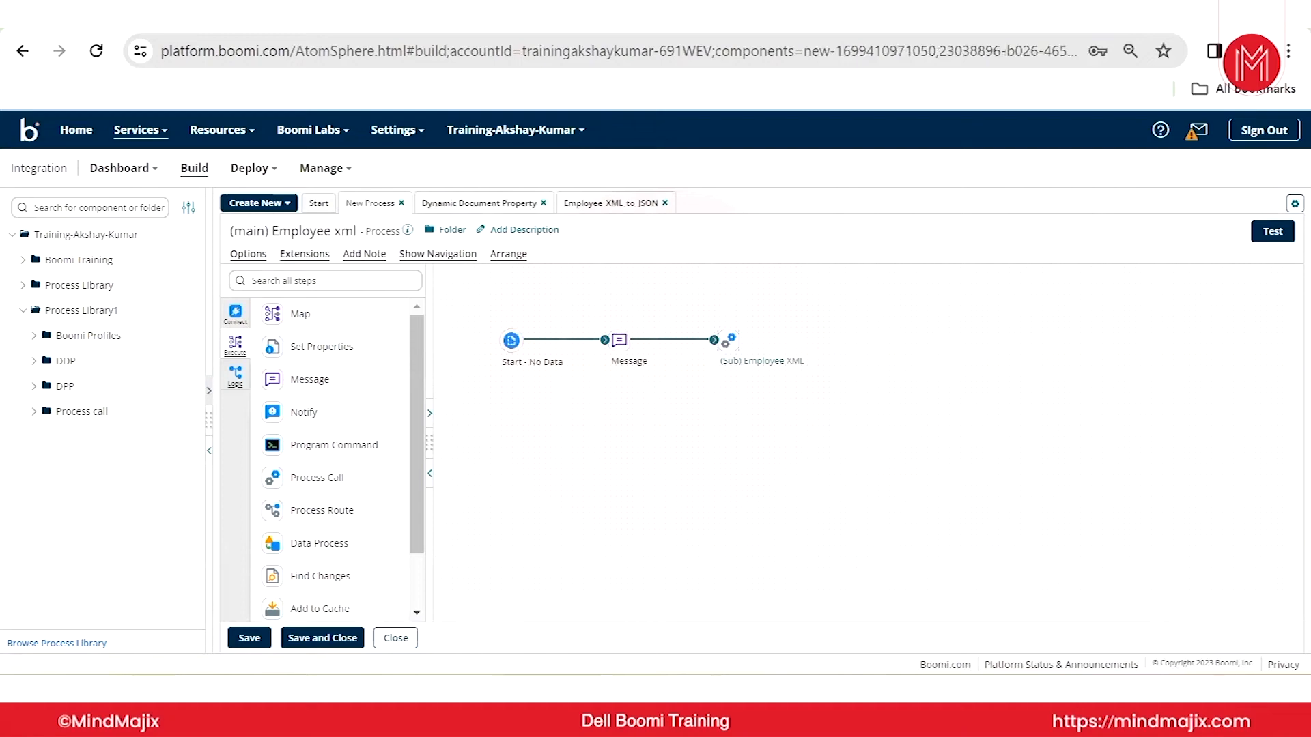
- Save the (main) Employee xml process
click(249, 637)
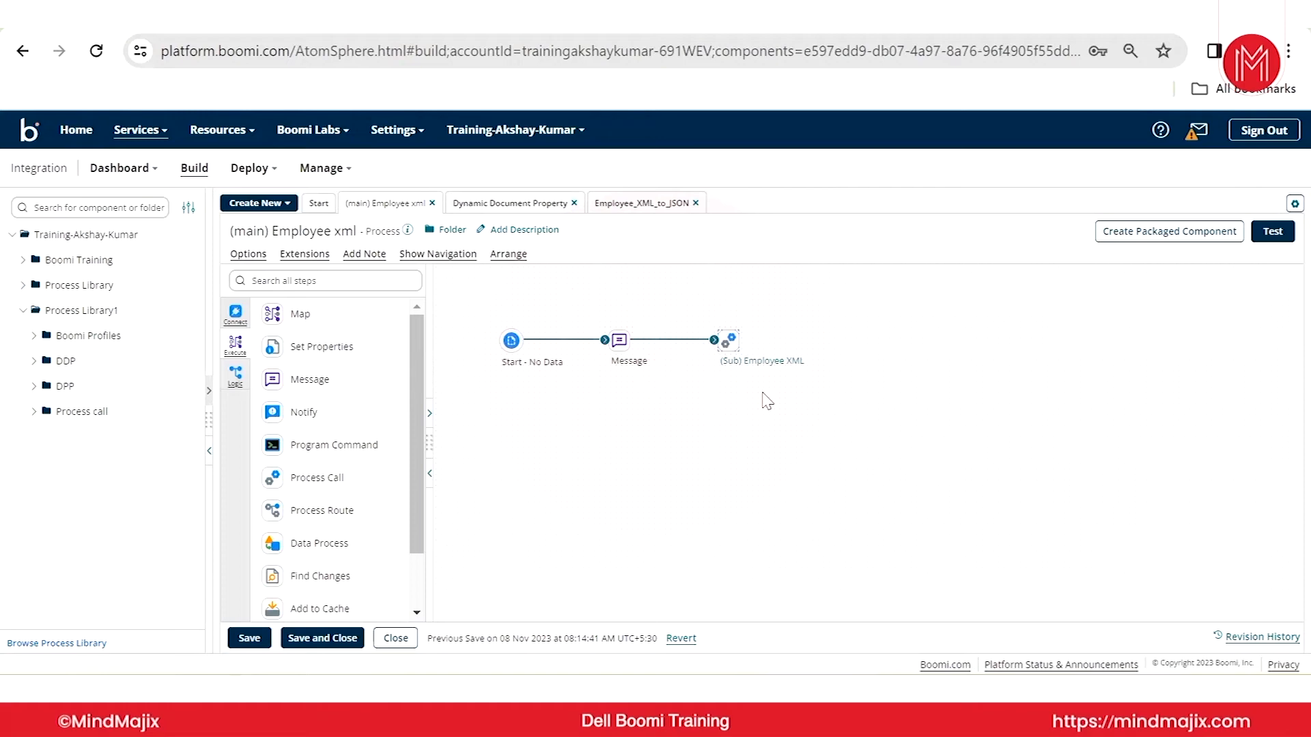
click(430, 473)
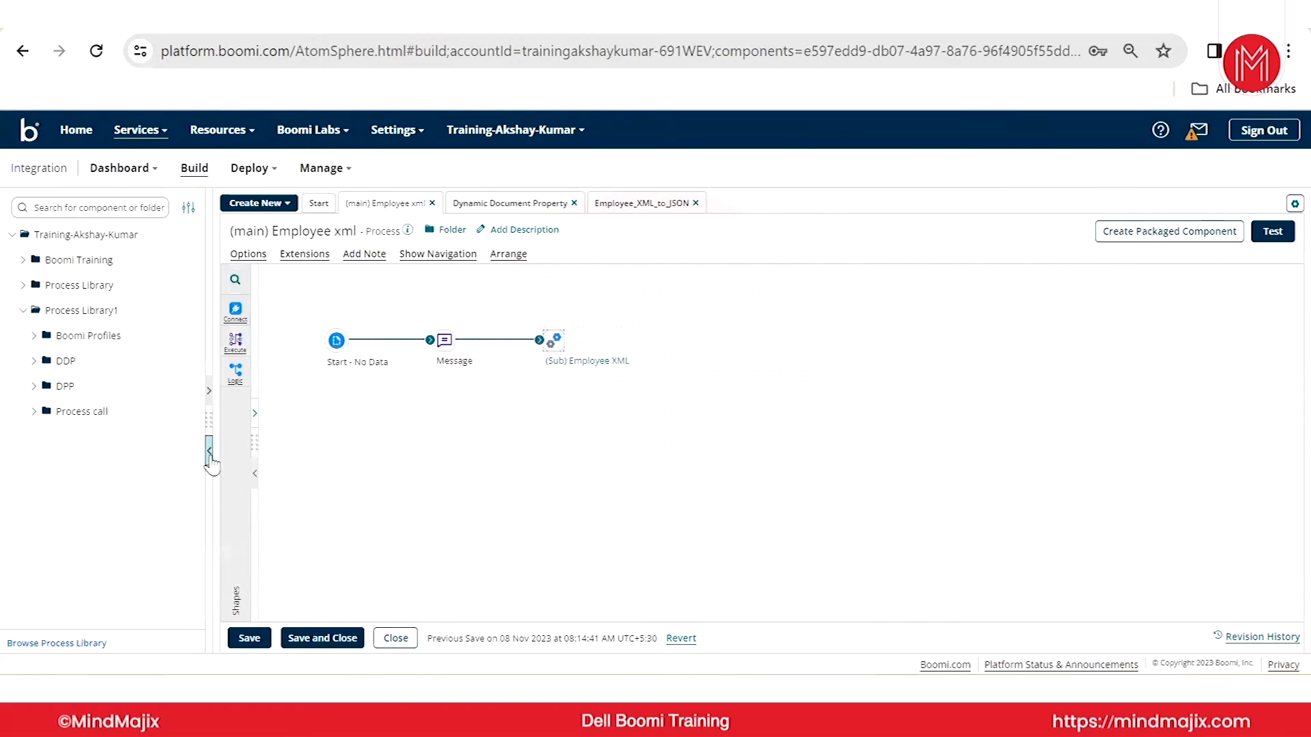
click(254, 414)
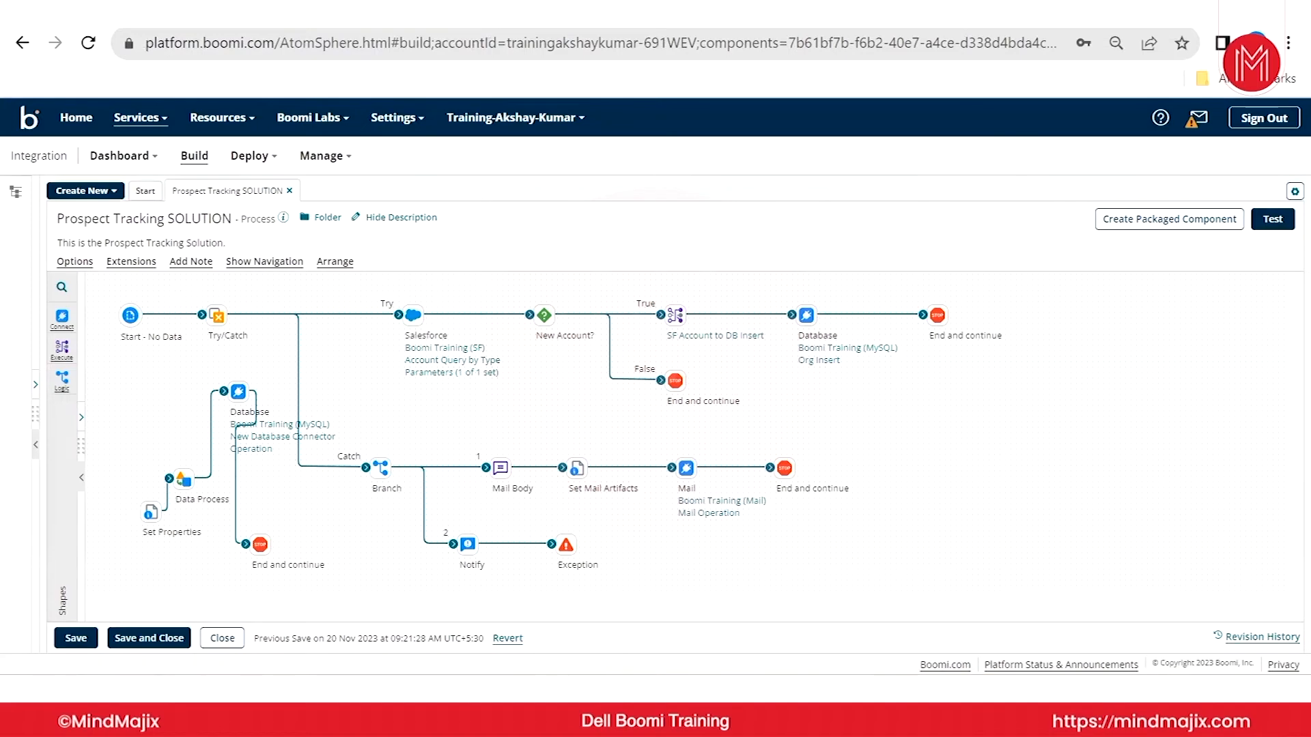
- Enter postman as a search in a new browser tab
key(ctrl+t)
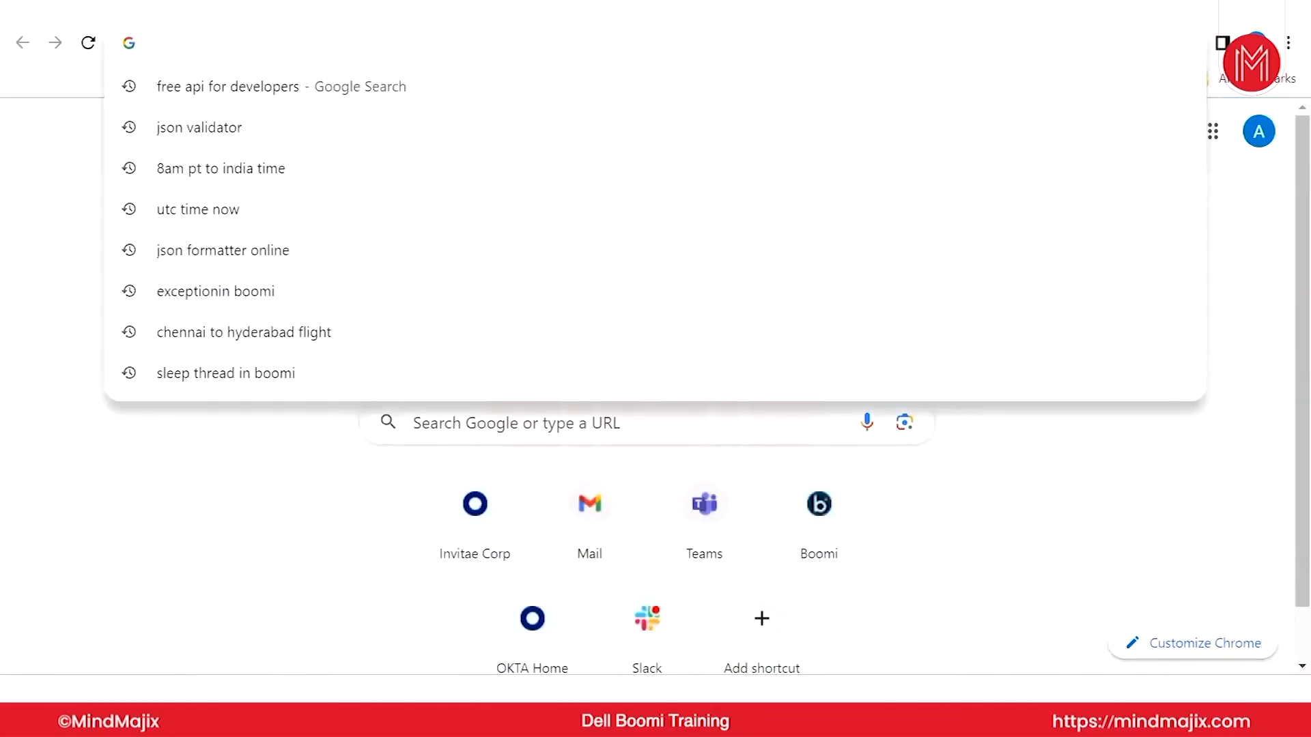
text(postman)
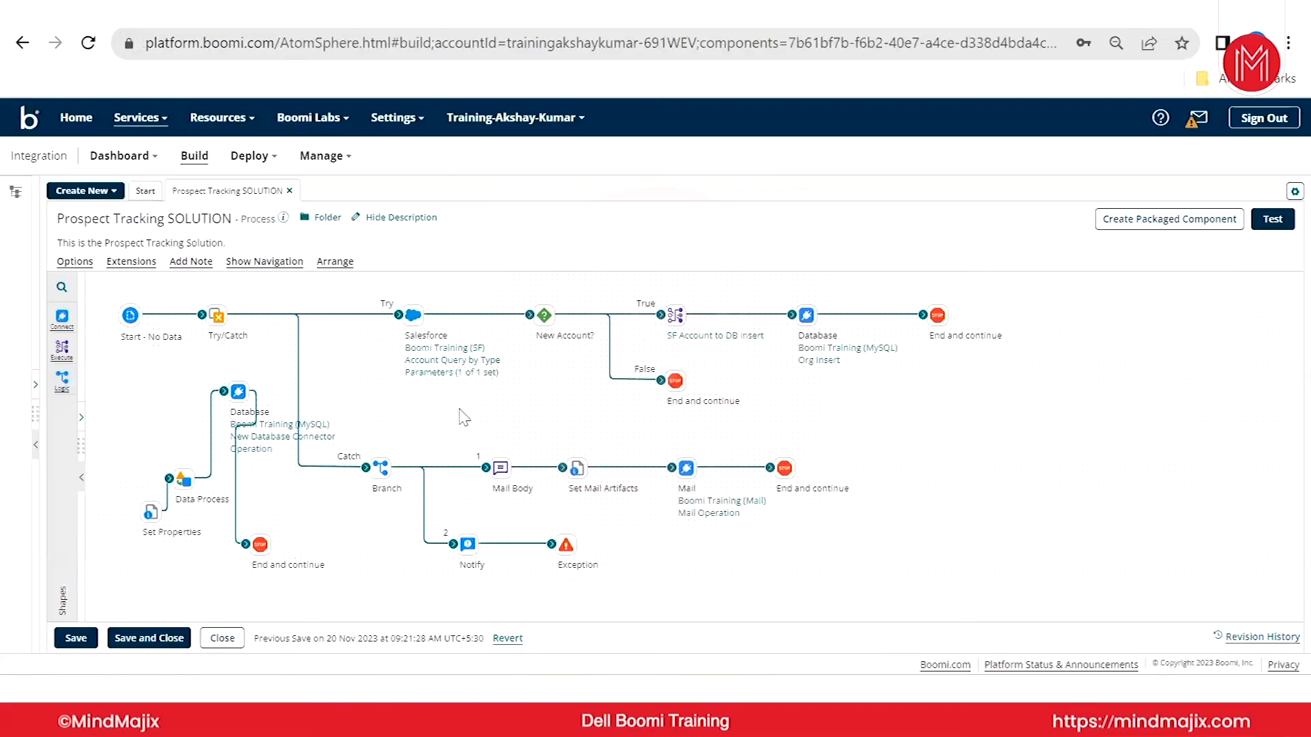
- Examine the Try path of Prospect Tracking SOLUTION, from the Salesforce connector through the New Account? decision to the Database shape
drag(347, 305, 1019, 418)
click(1019, 417)
click(418, 322)
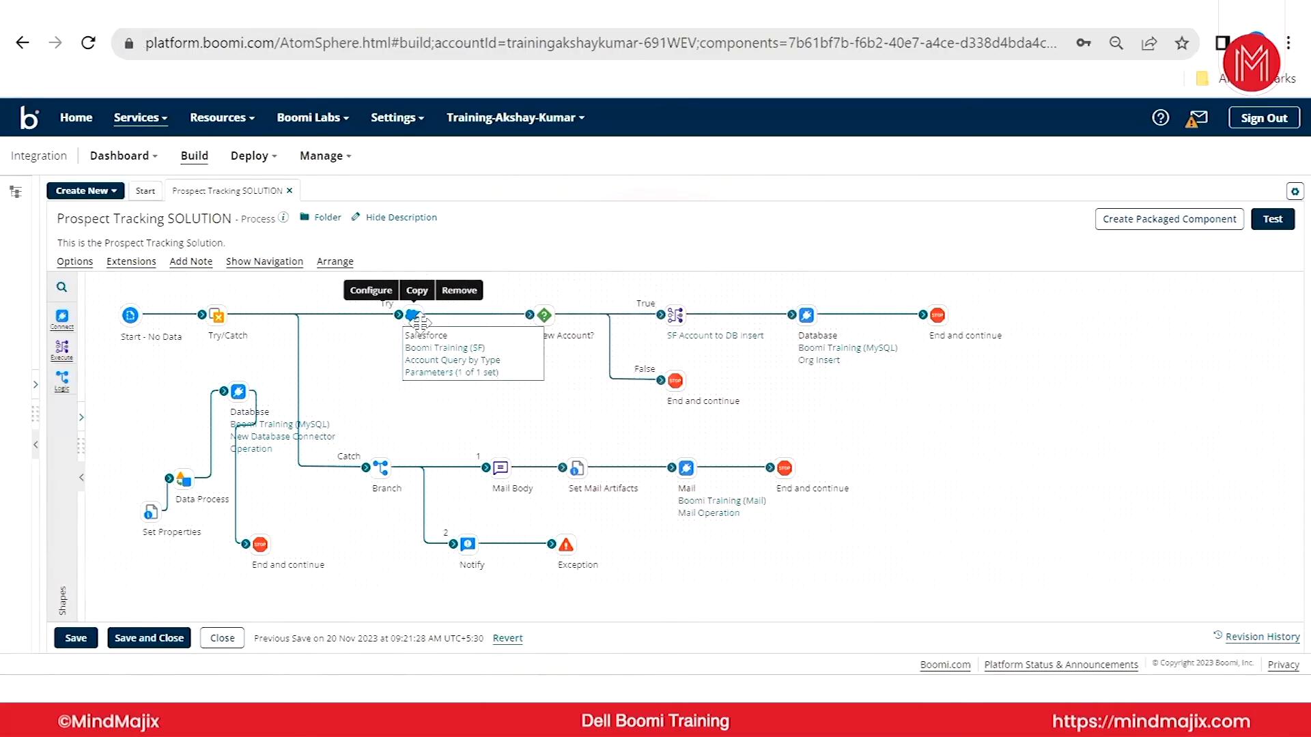
click(545, 315)
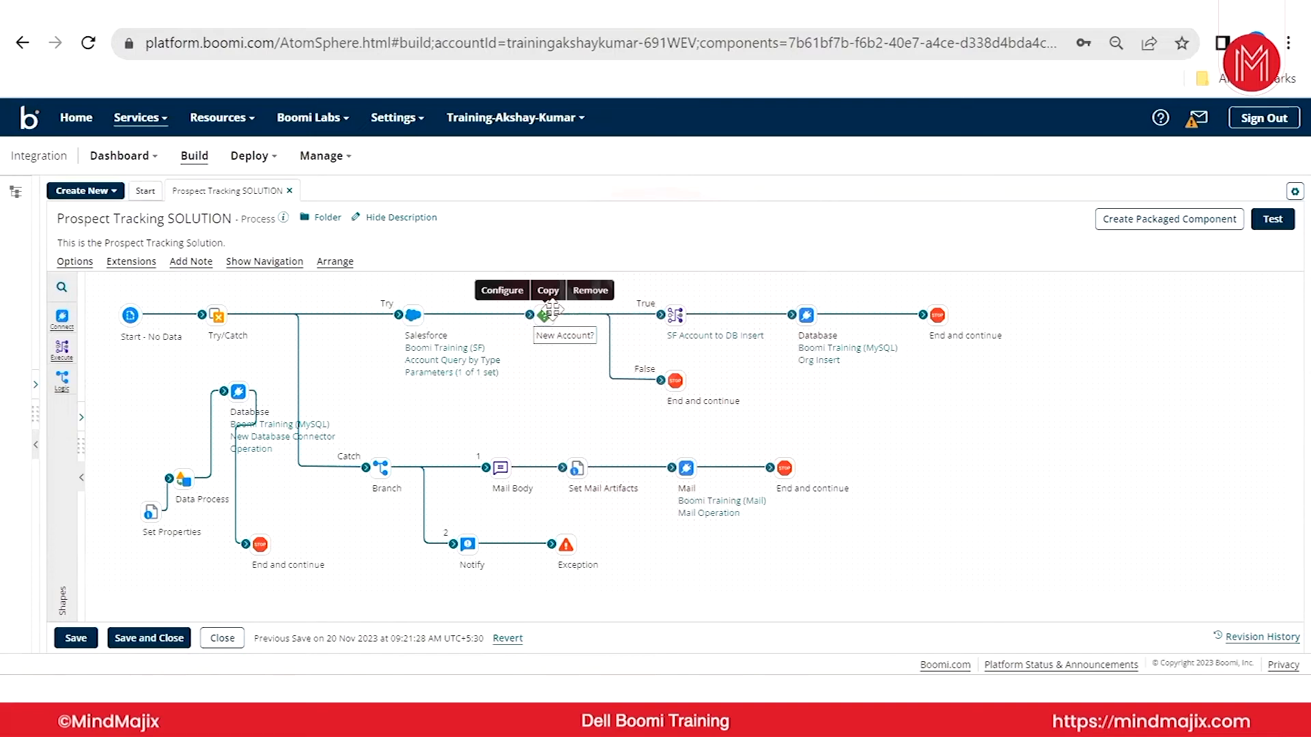
click(806, 315)
mouse_move(545, 316)
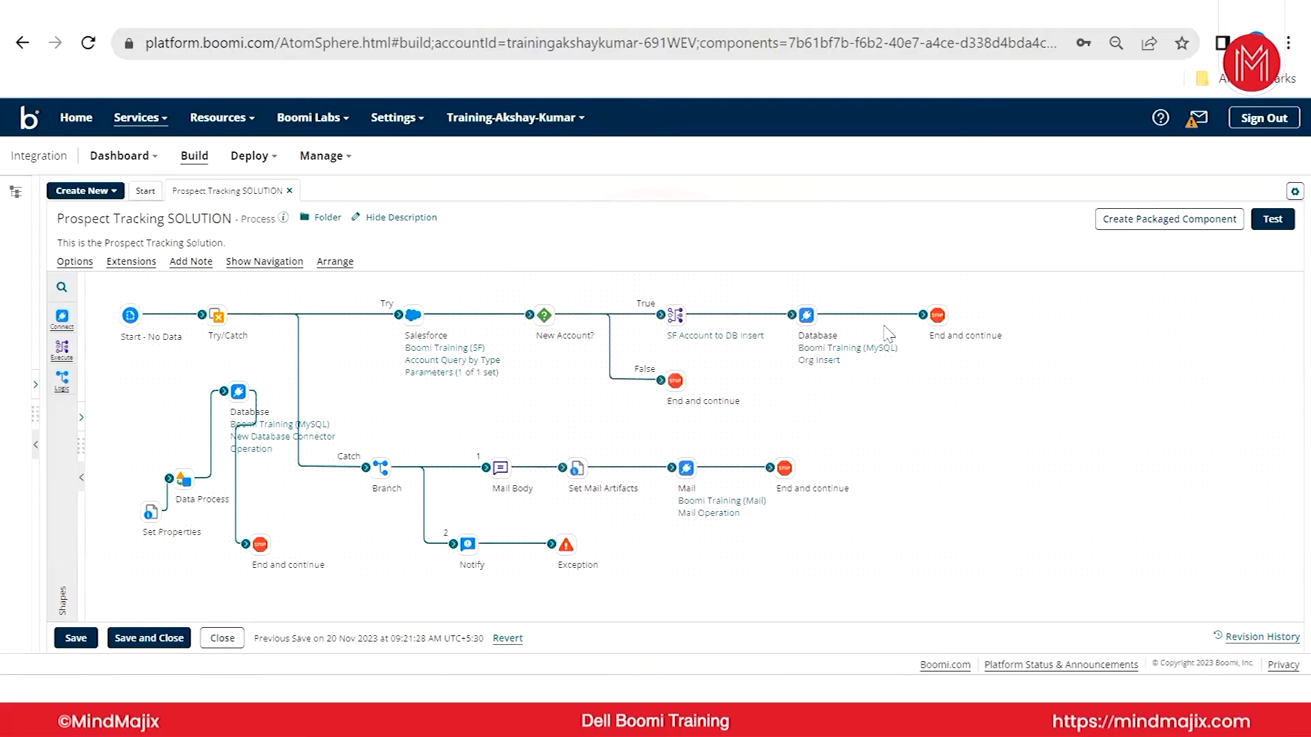
mouse_move(676, 383)
- Remove the unused Set Properties, Data Process, Database and End and continue shapes from Prospect Tracking SOLUTION
drag(239, 391, 208, 534)
drag(136, 453, 289, 569)
click(268, 458)
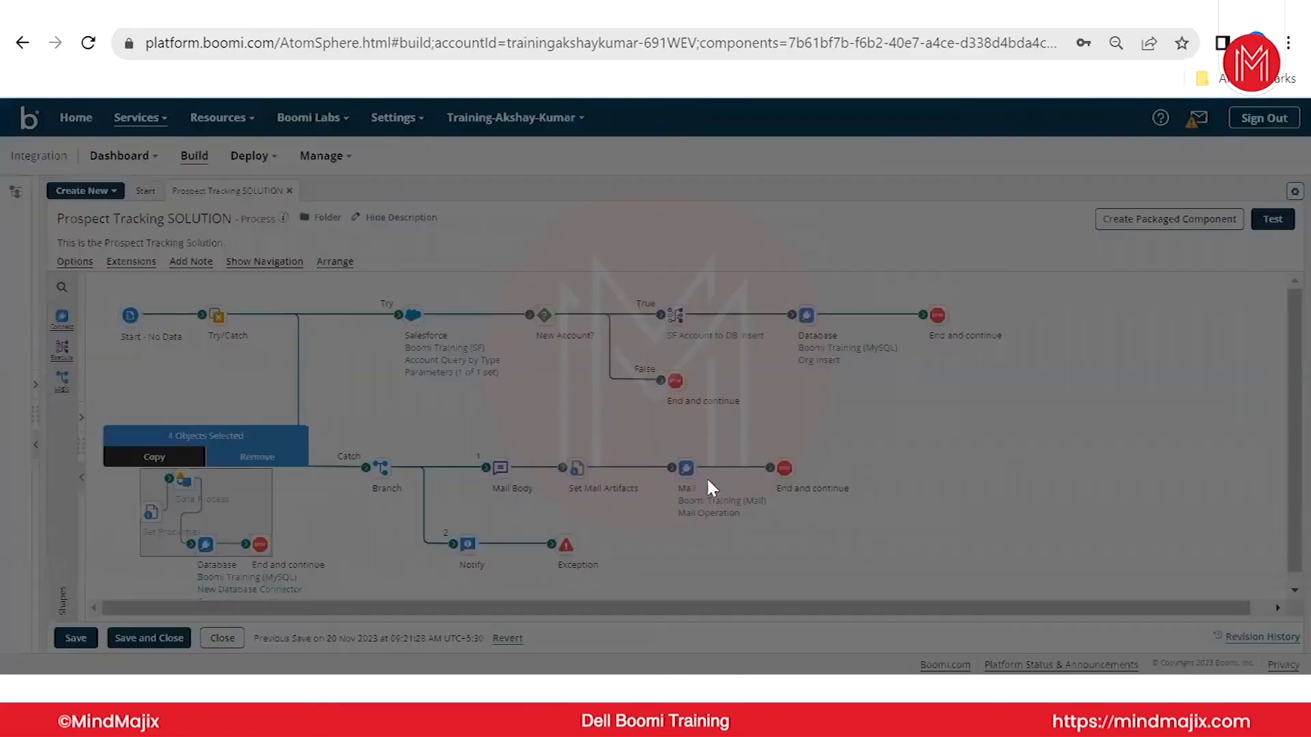
click(762, 426)
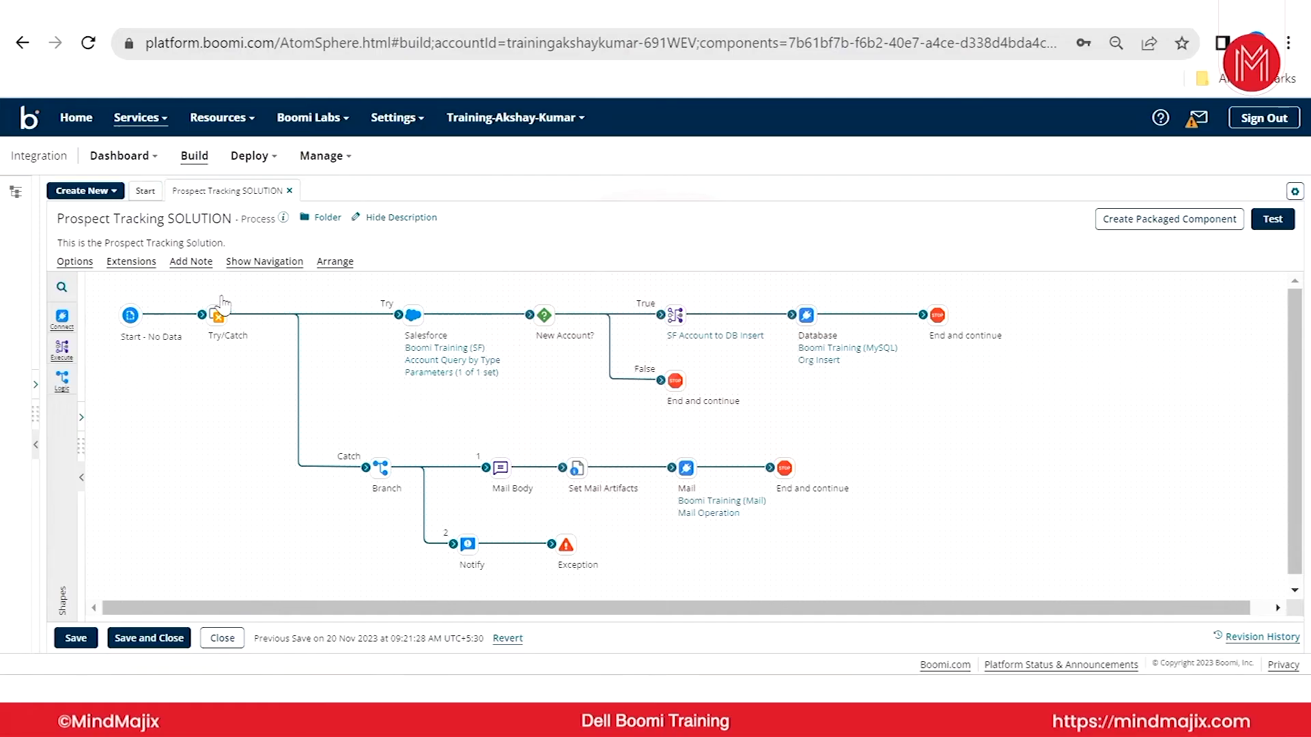
- Try changing the Start shape's type to Connector with Web Services Server as the connector
click(131, 315)
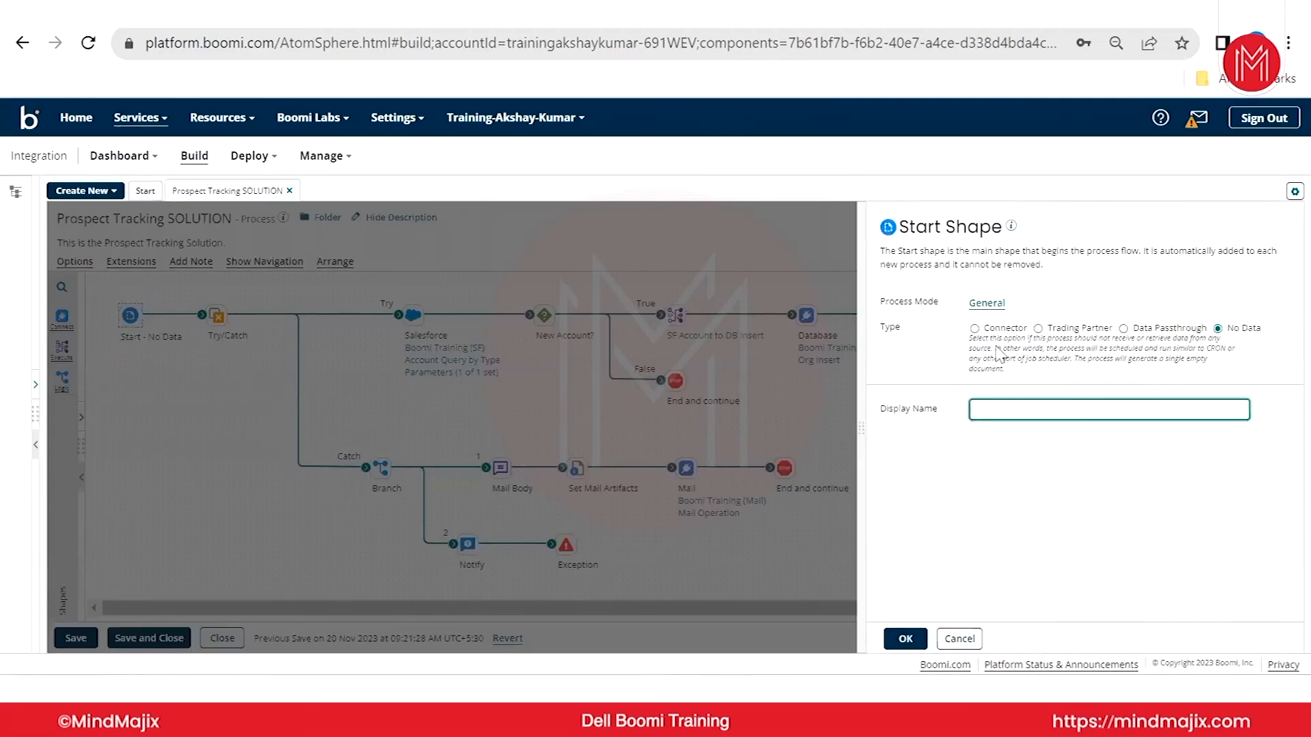
click(976, 329)
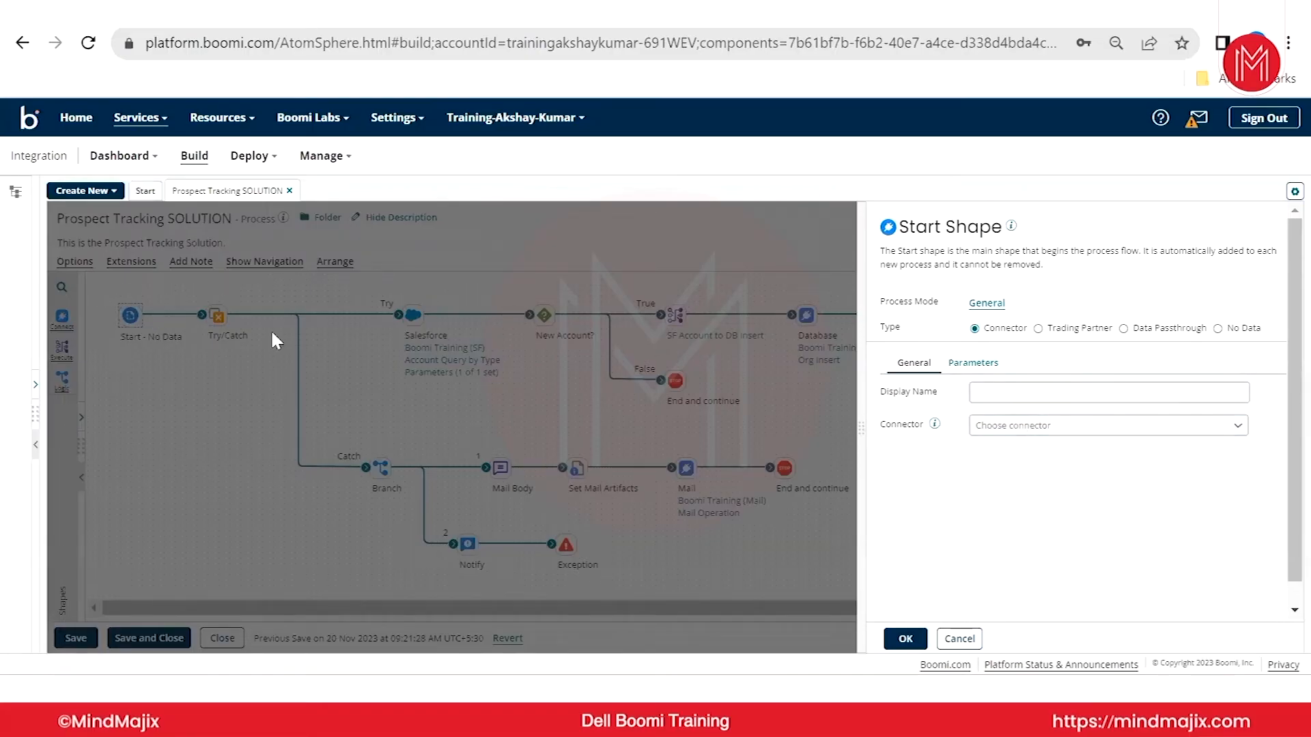
click(1041, 435)
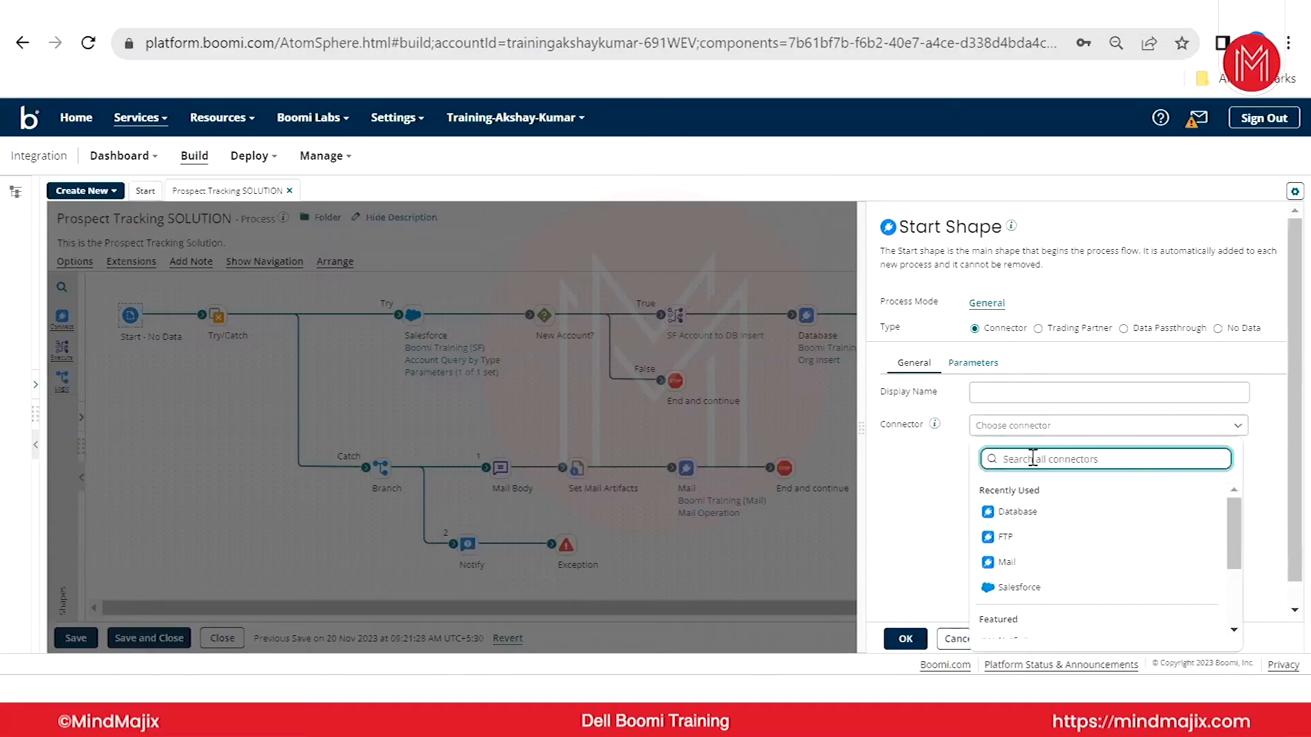
text(web)
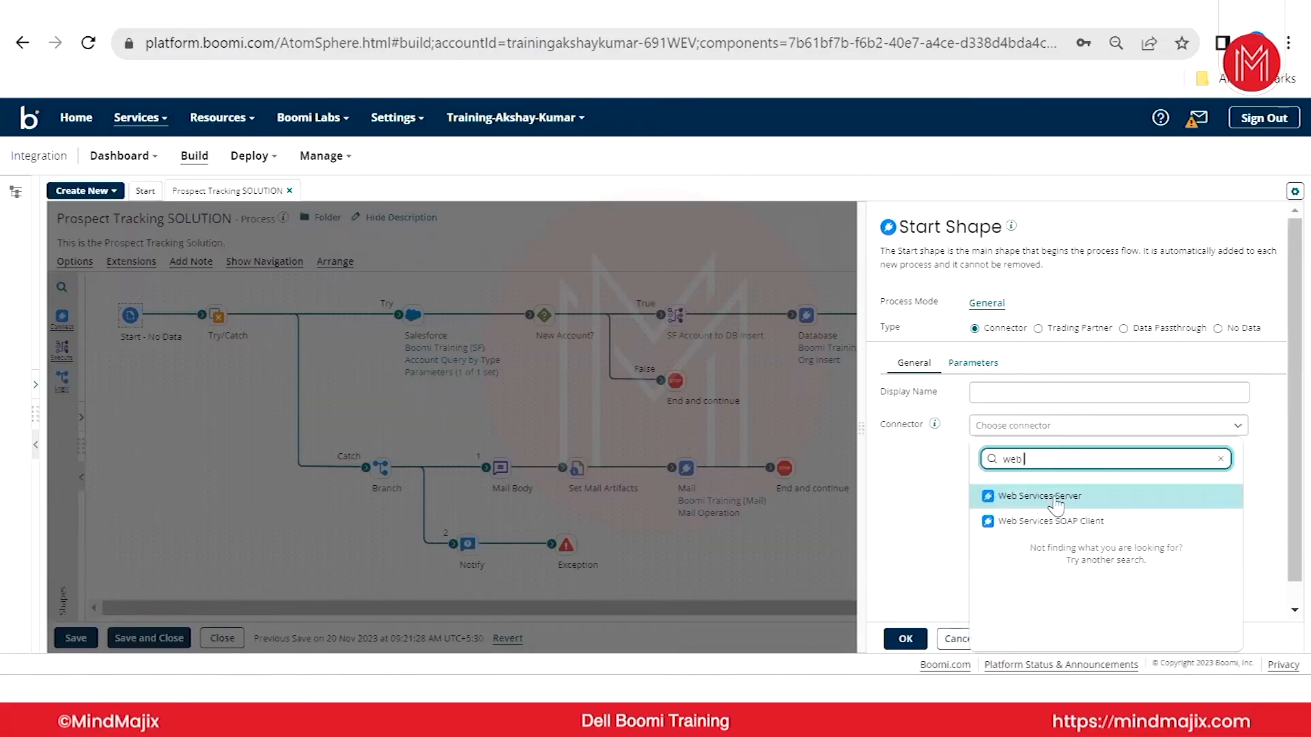
click(1031, 498)
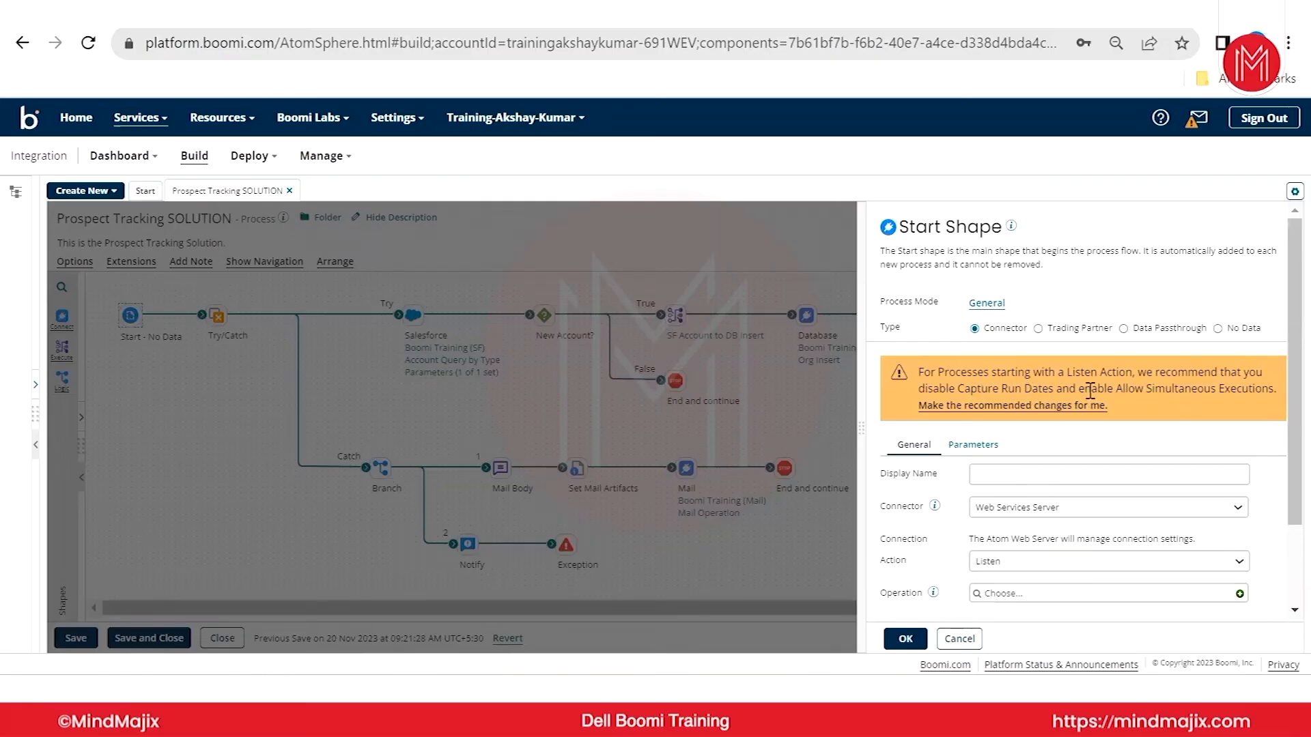
- Apply the recommended Listen settings, check the Start shape's Action options, and discard the shape changes
click(1036, 408)
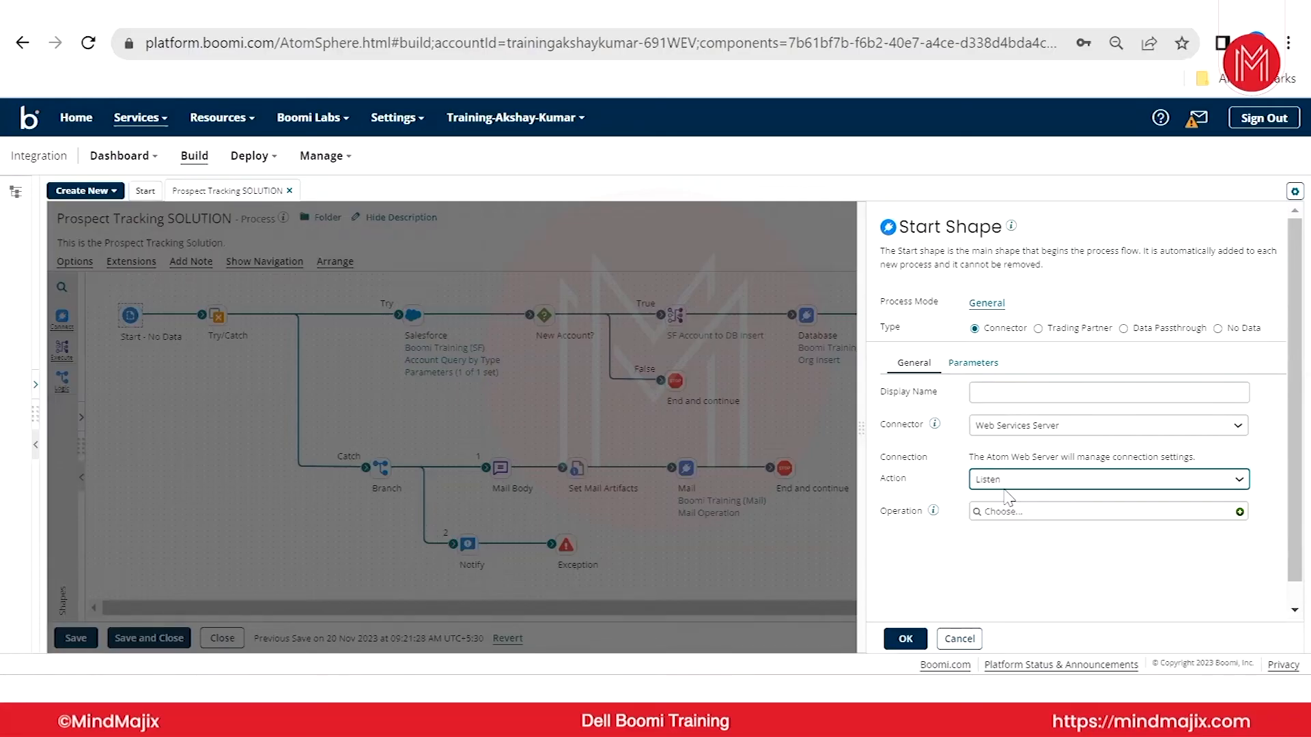
click(1026, 480)
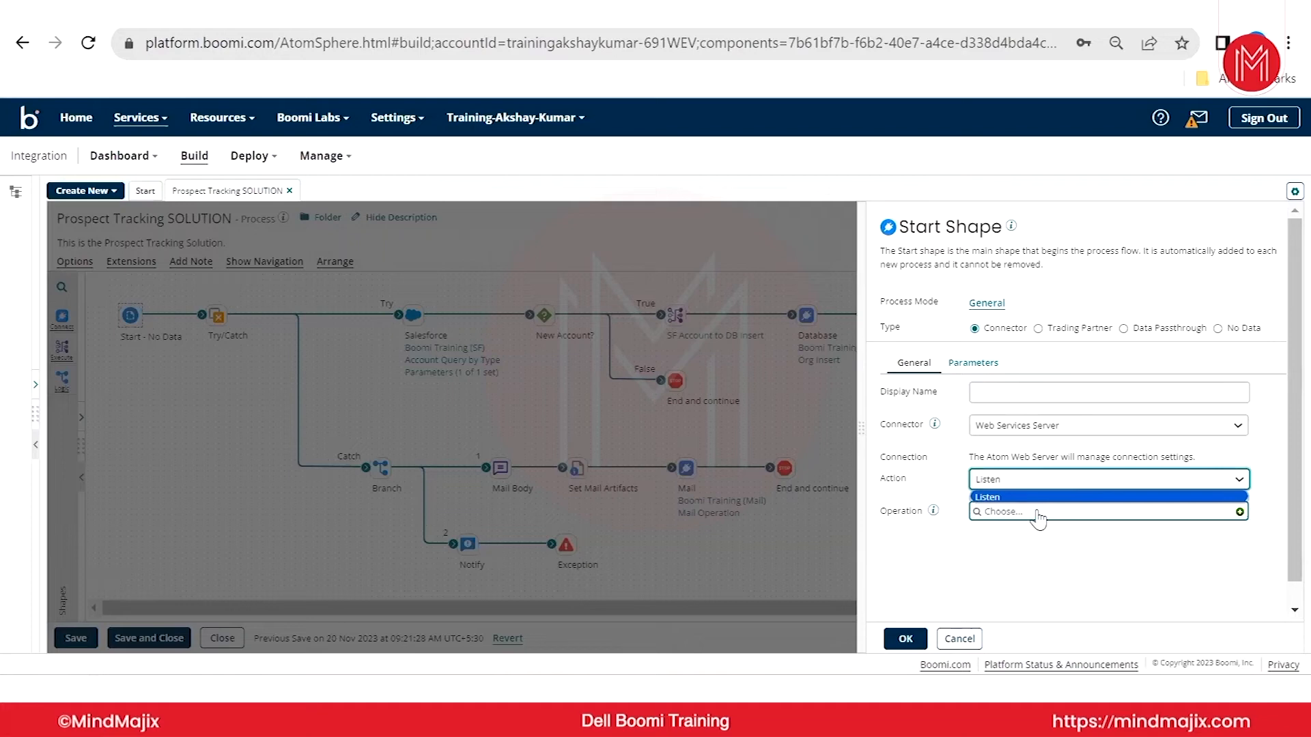
click(346, 372)
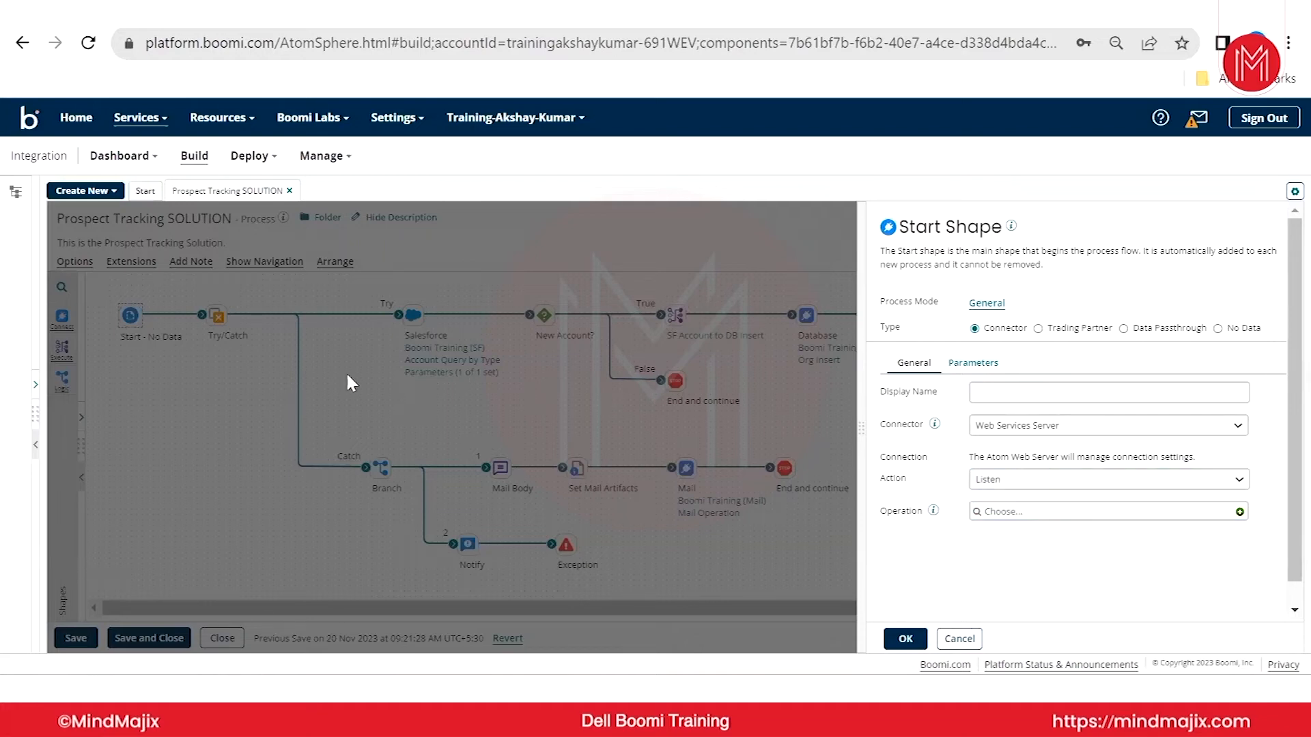
click(346, 371)
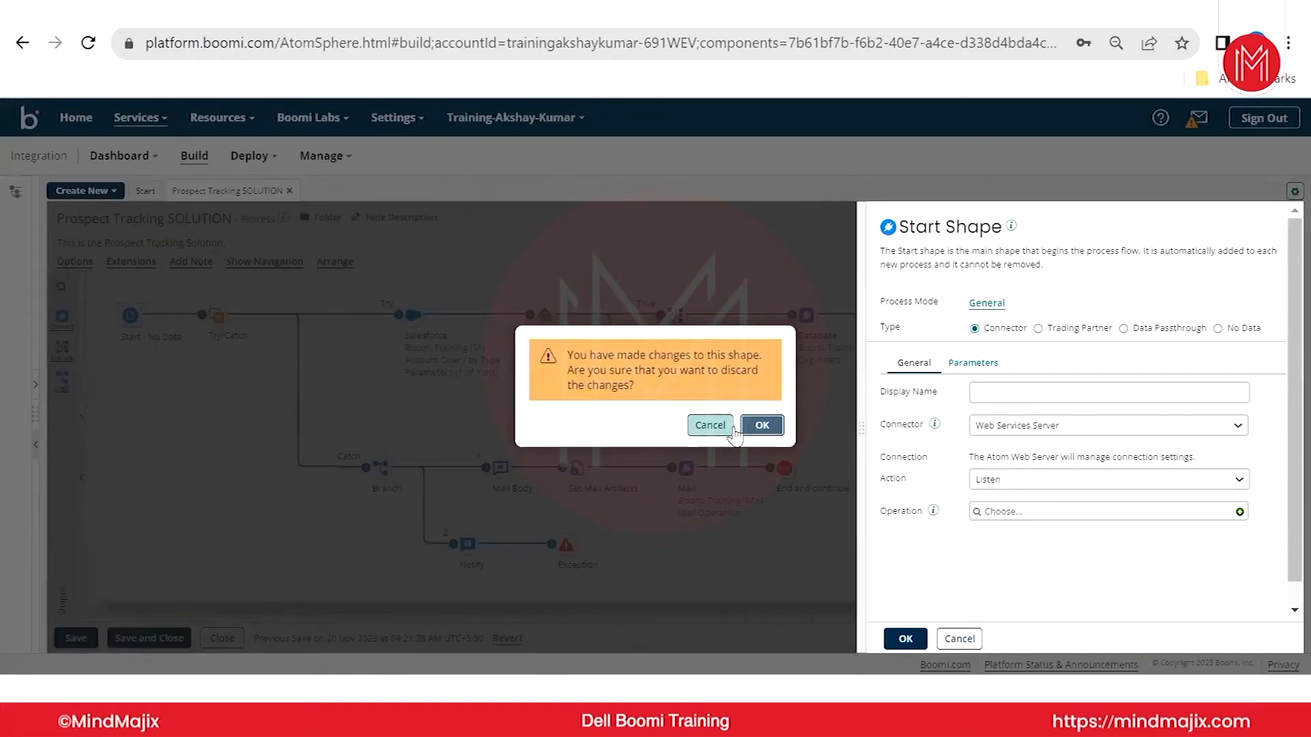
click(760, 430)
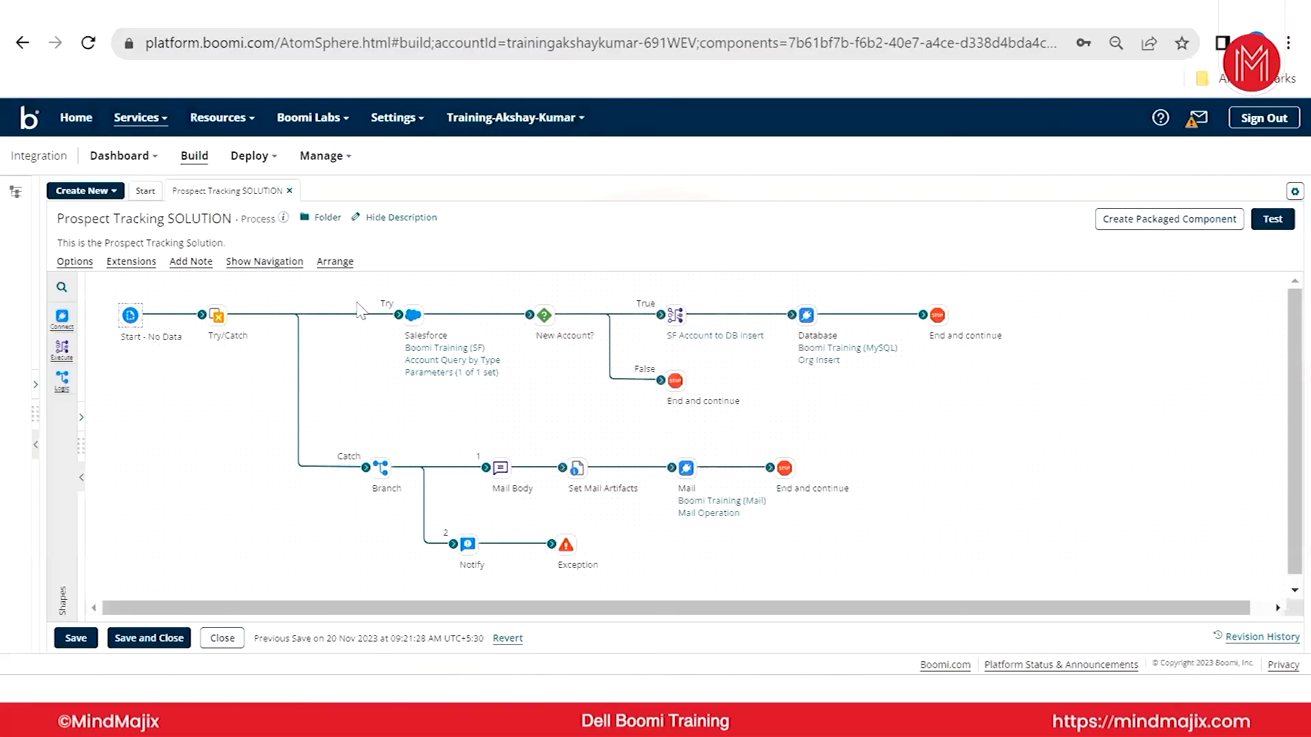
- Review the shapes on the Try path and the Catch path of Prospect Tracking SOLUTION as two groups
drag(872, 386, 999, 425)
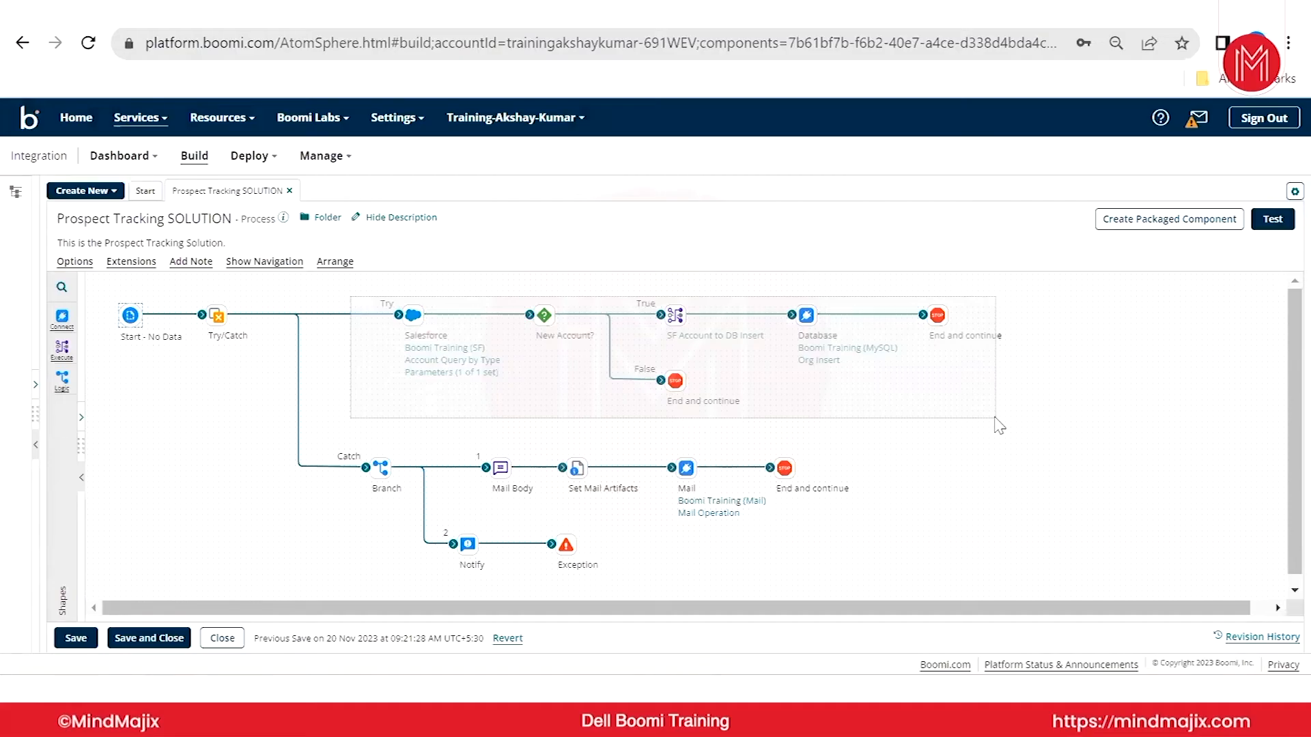
drag(995, 419, 996, 419)
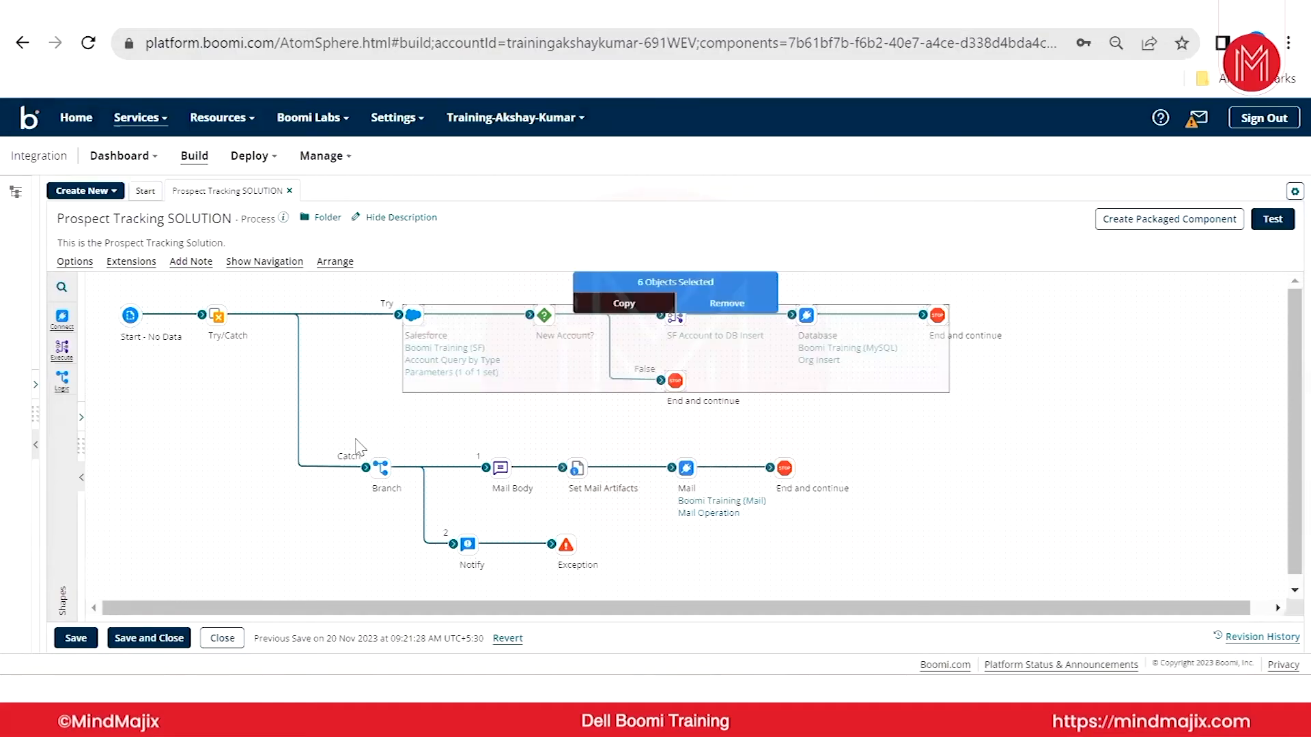
drag(355, 439, 861, 570)
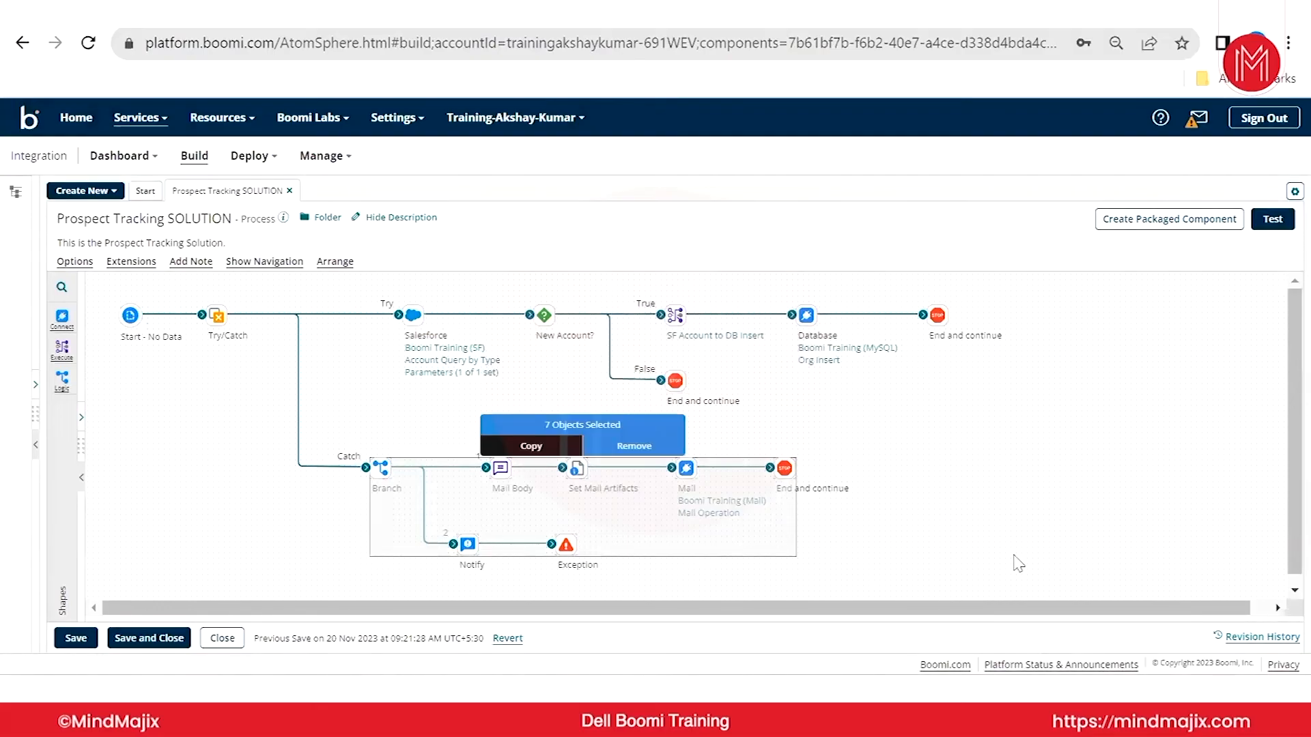
click(1132, 514)
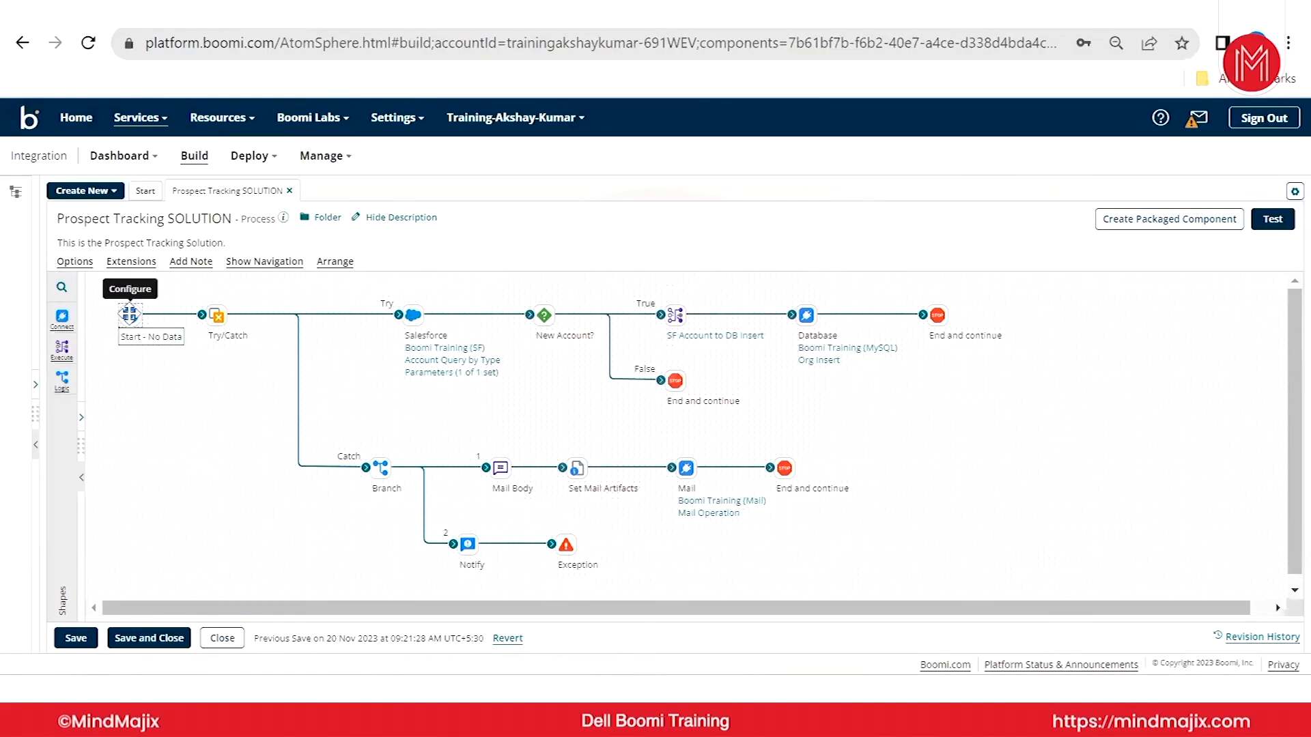
- Set the Start shape to a Web Services Server connector and create a new operation for its Listen action
click(130, 315)
click(974, 329)
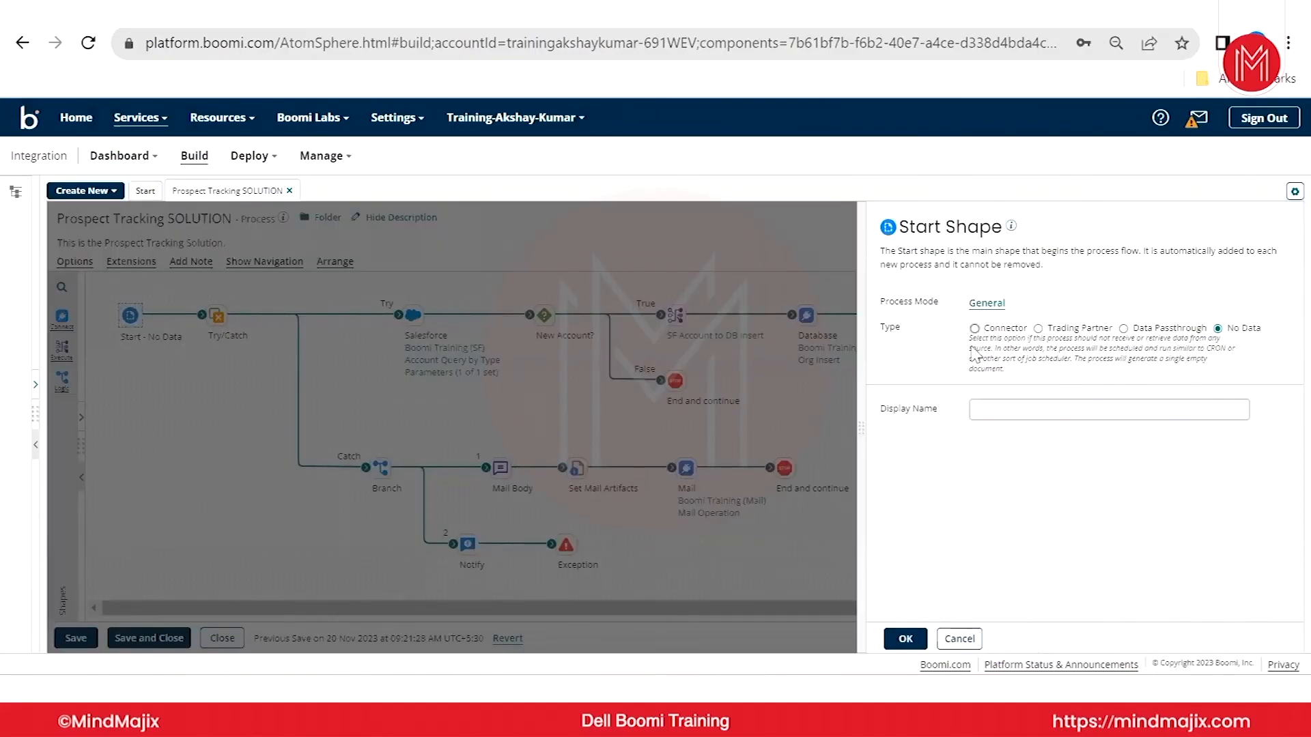
click(1043, 426)
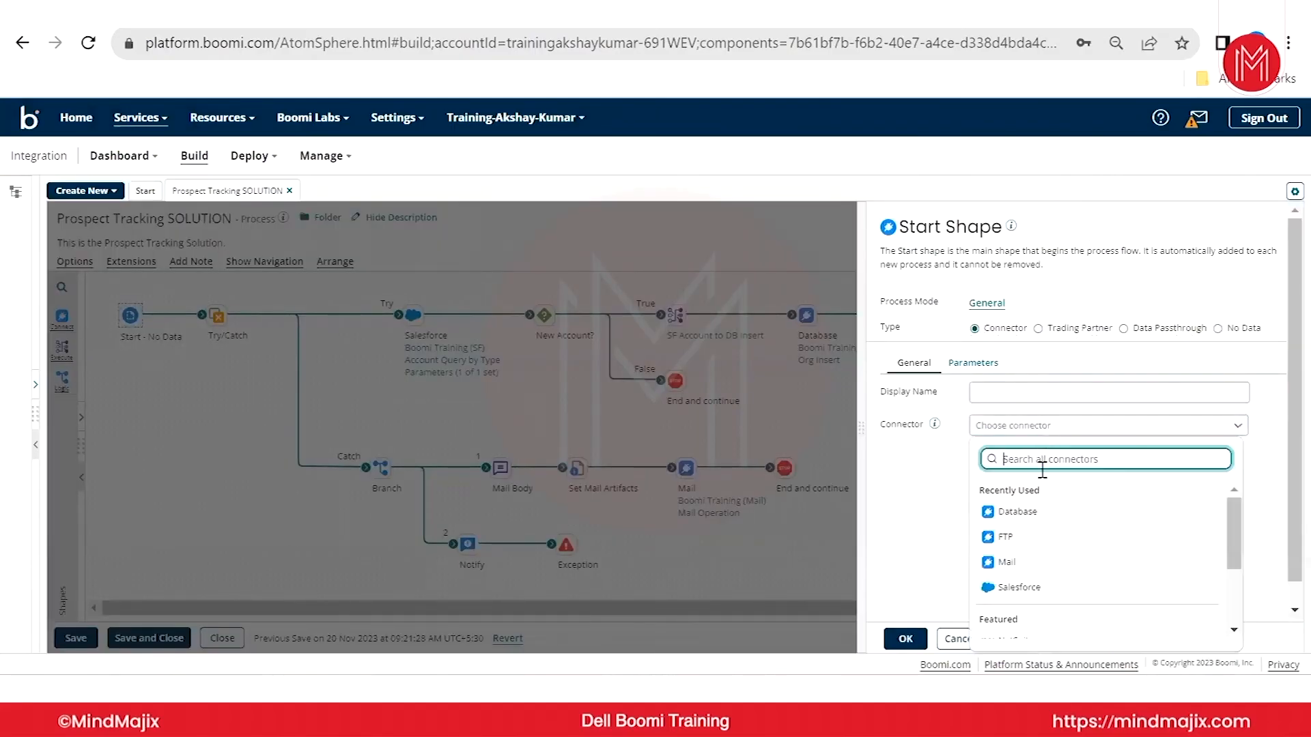
text(web)
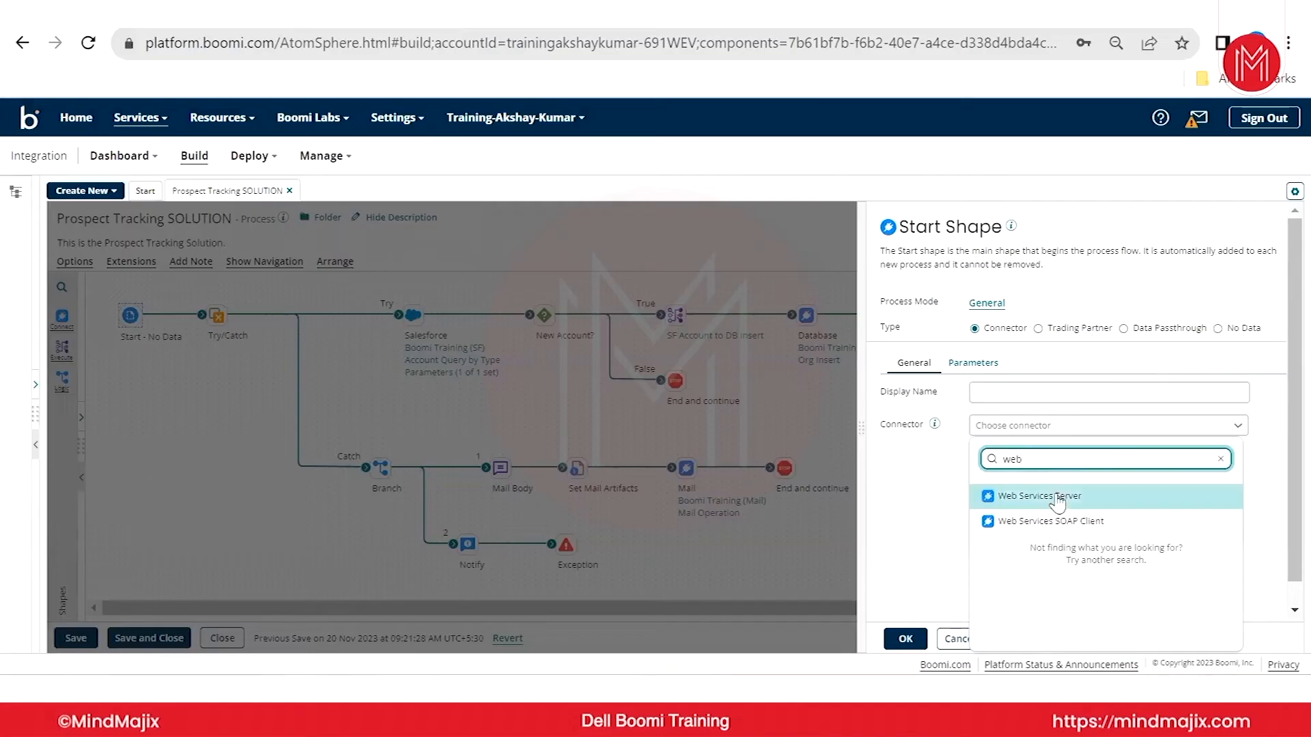
click(1055, 496)
click(985, 407)
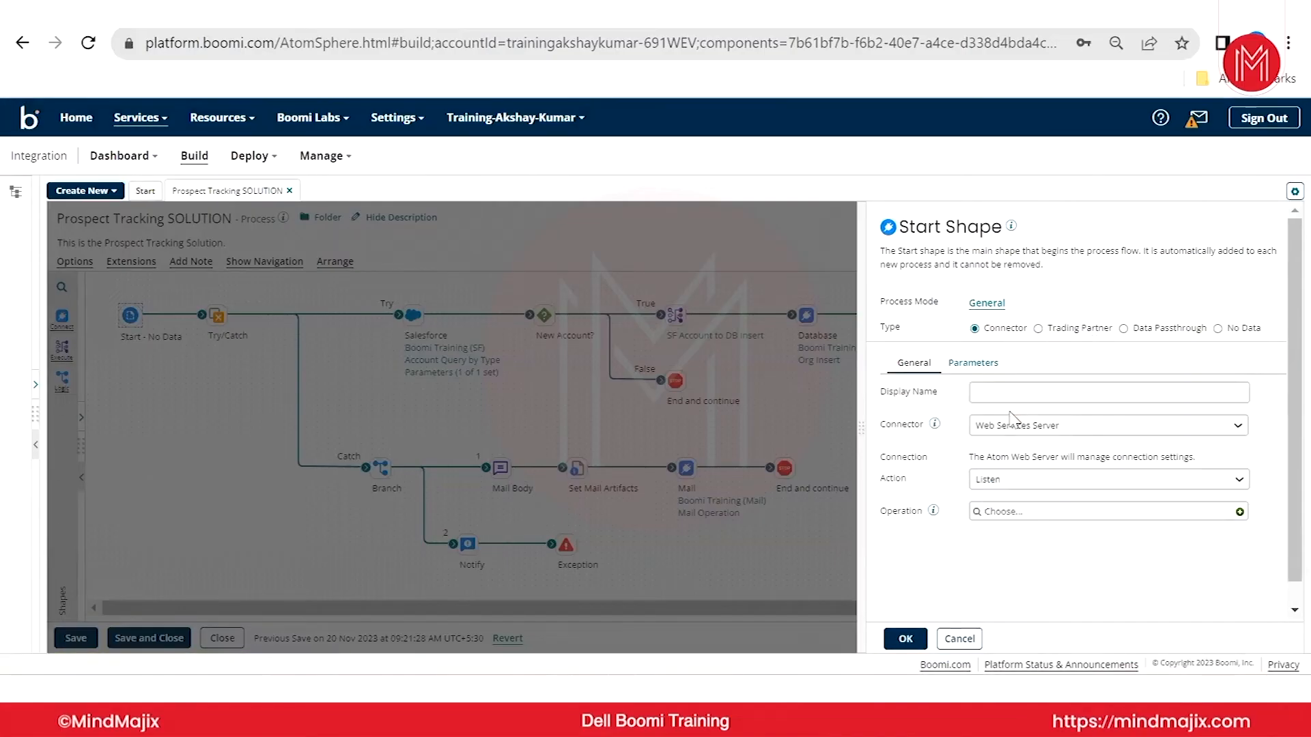
scroll(1017, 478, down, 1)
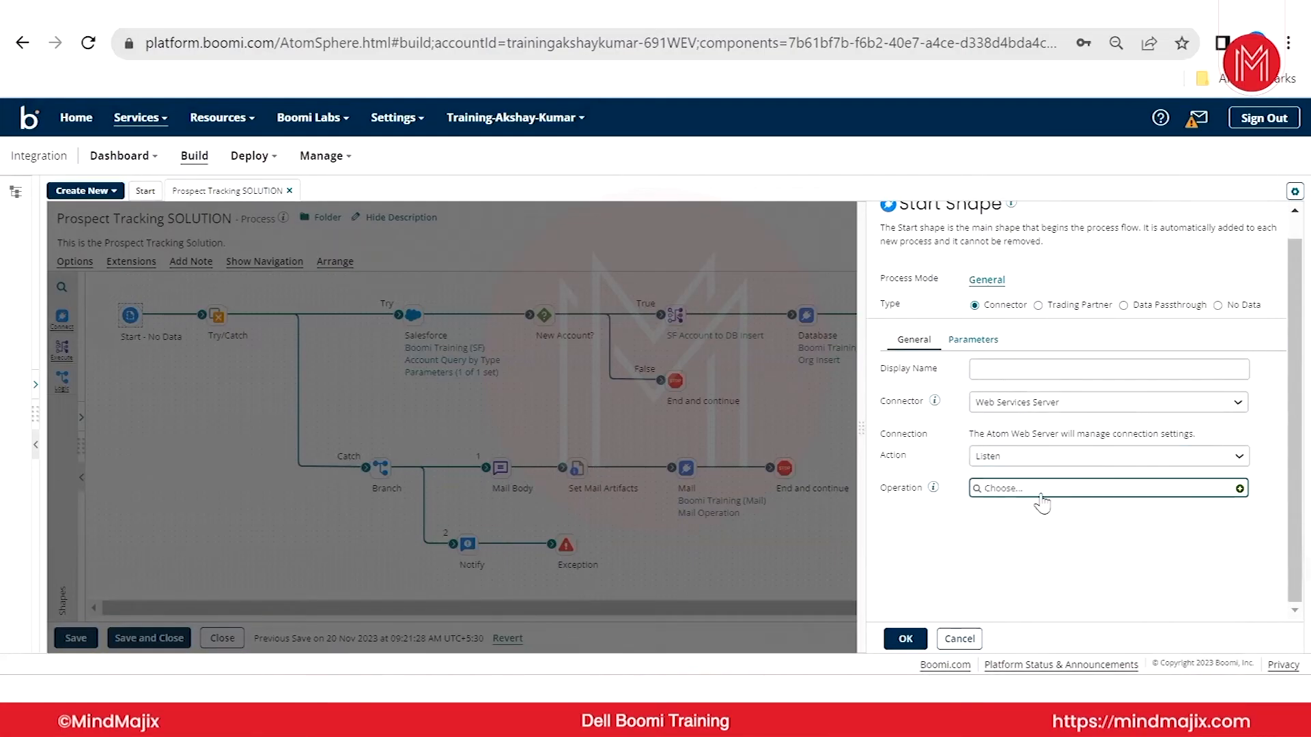
click(1240, 488)
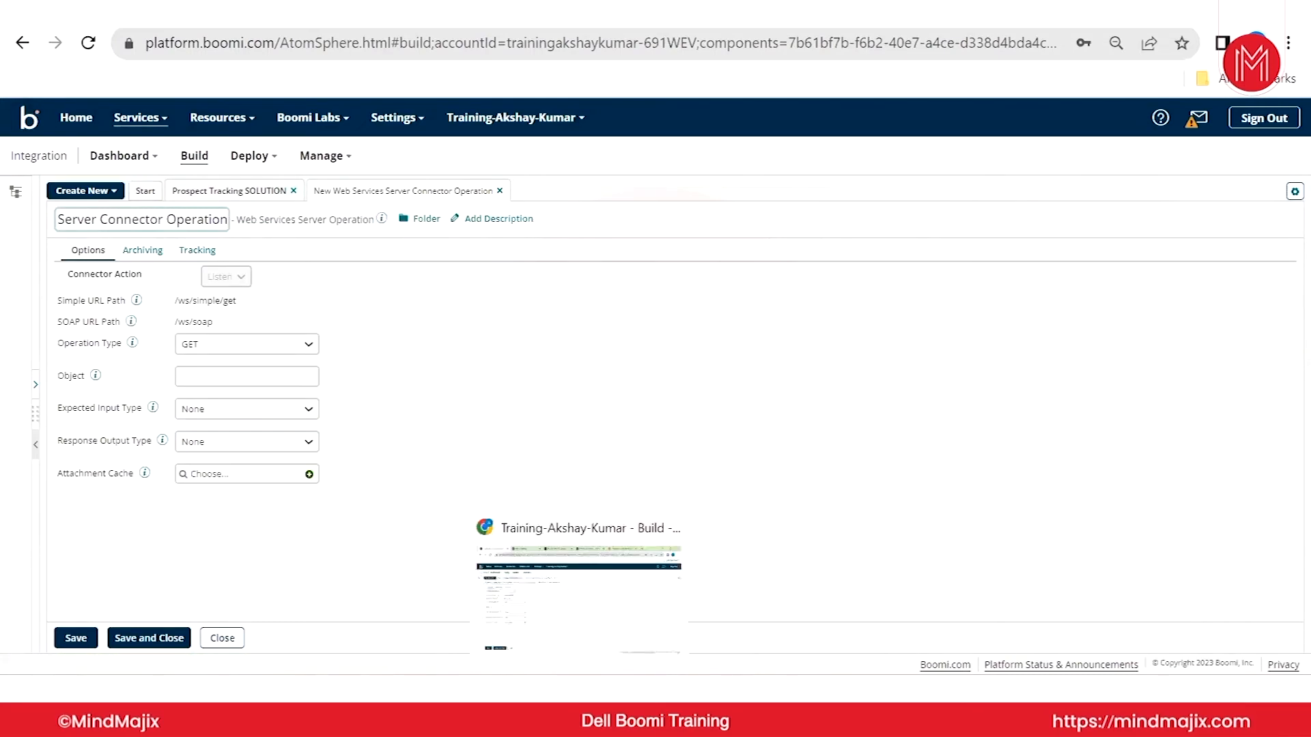
- Switch to the text editor's new 8 file and add "API URL" below the certification list, separated by two blank lines
click(623, 690)
click(547, 456)
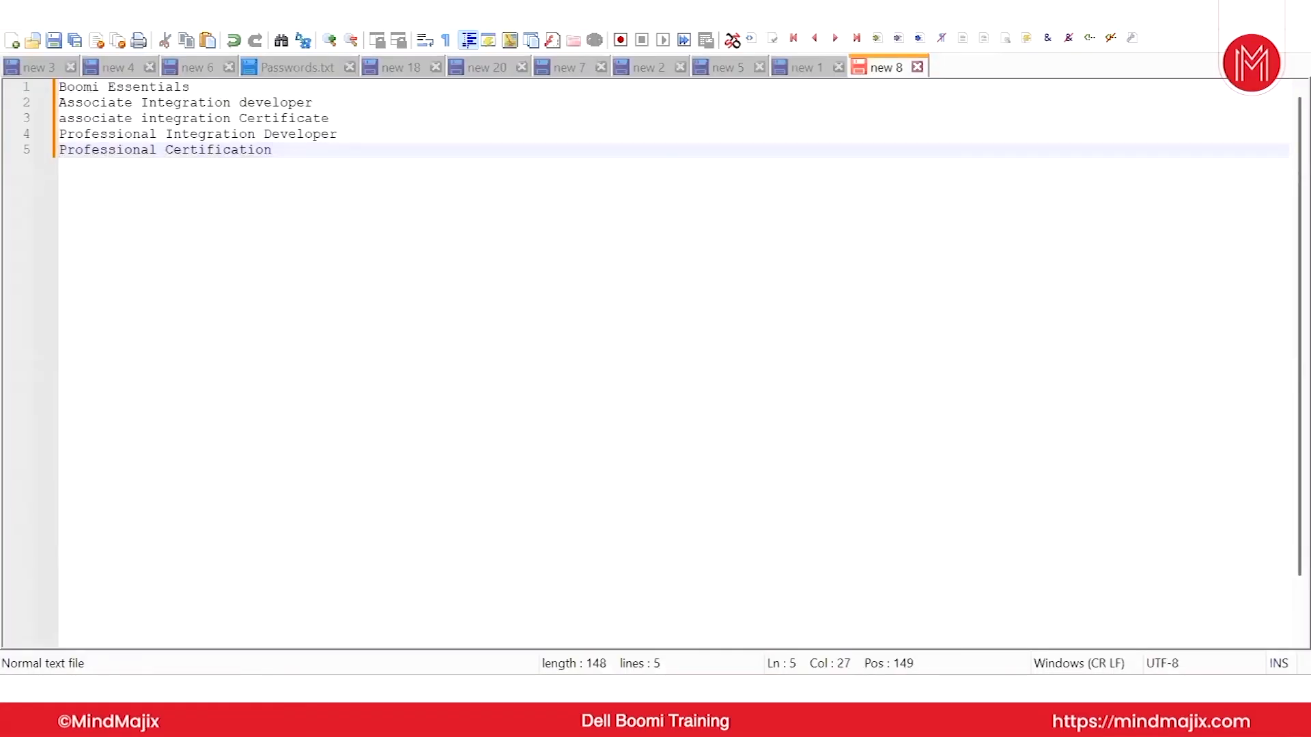
key(Return)
key(Return)
key(Return)
text(API URL)
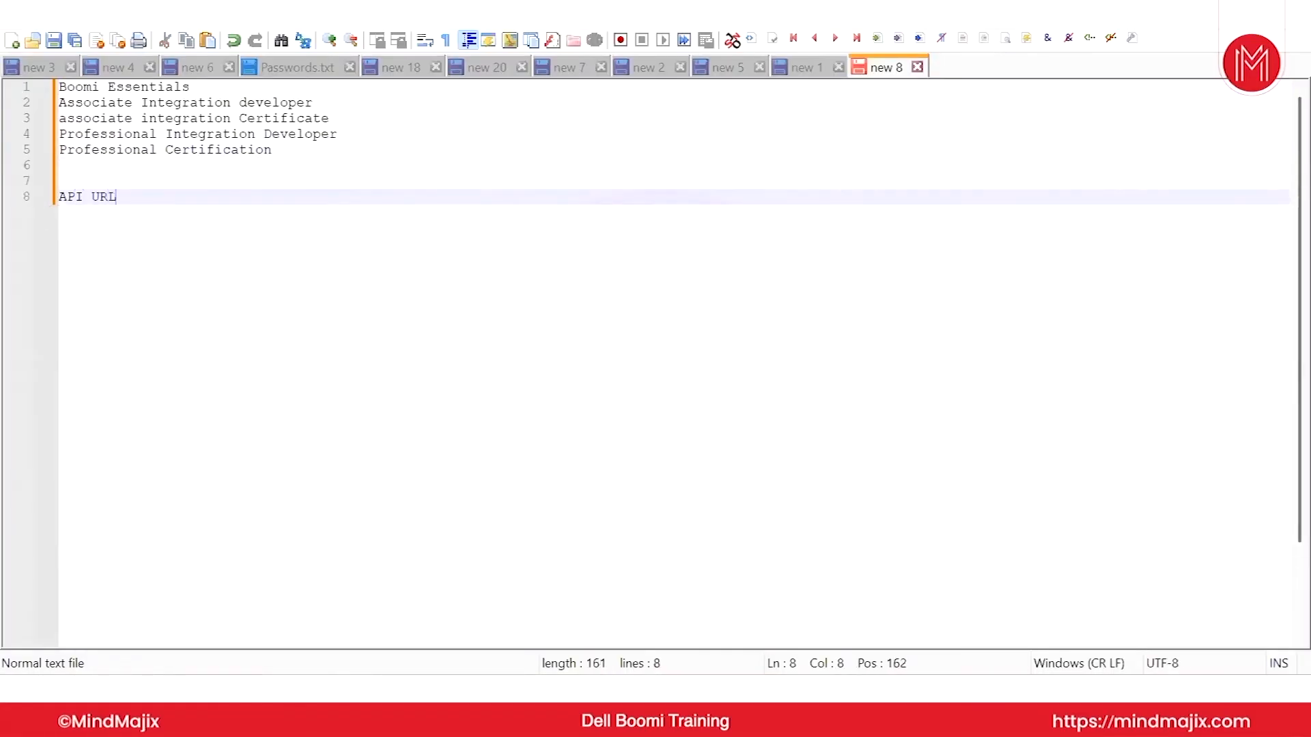
- Add the line "API ENdpoint Credentials" under the API URL line
key(Return)
text(AP)
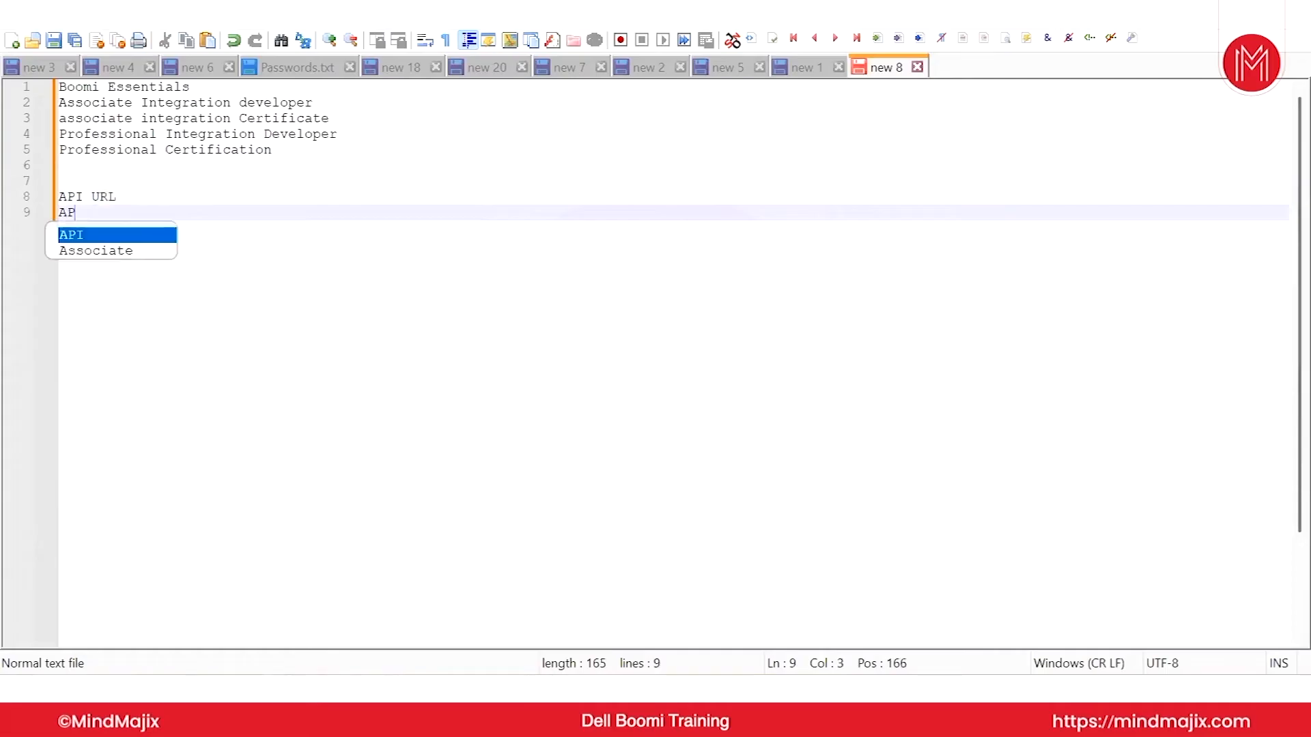
text(I ENdp)
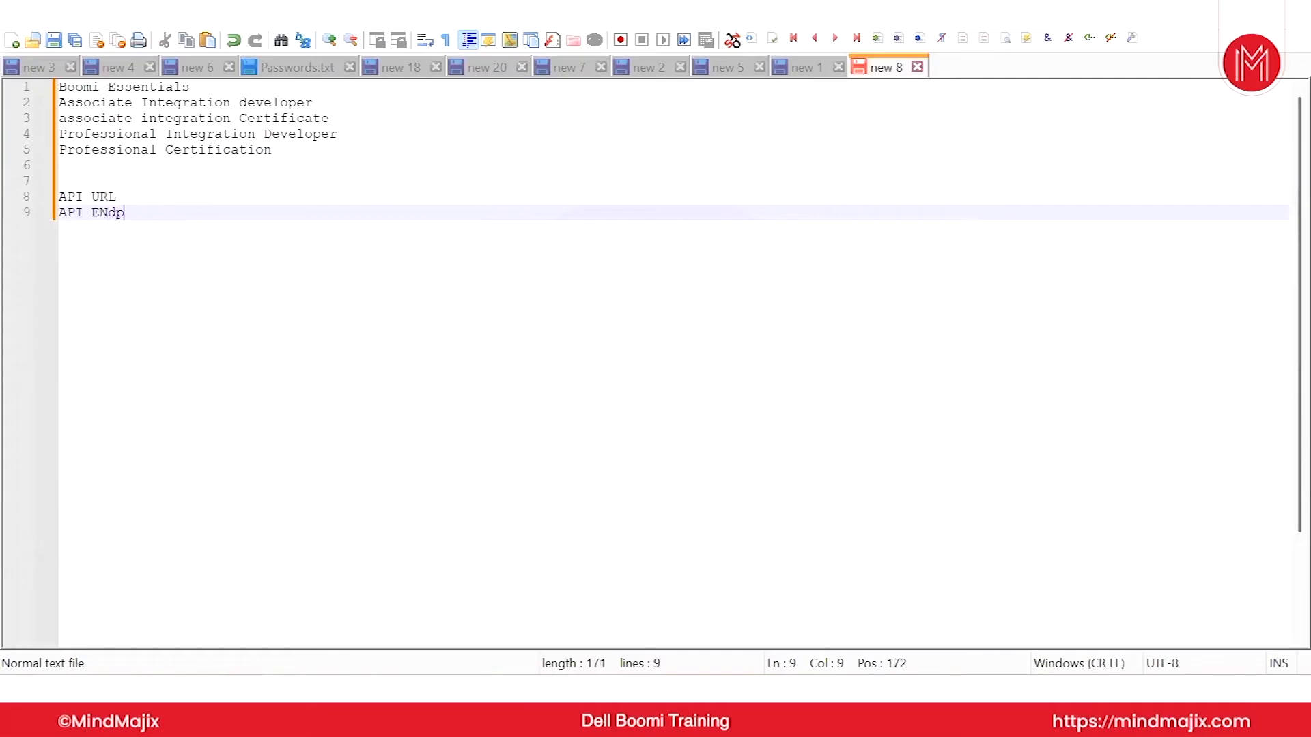
text(oint C)
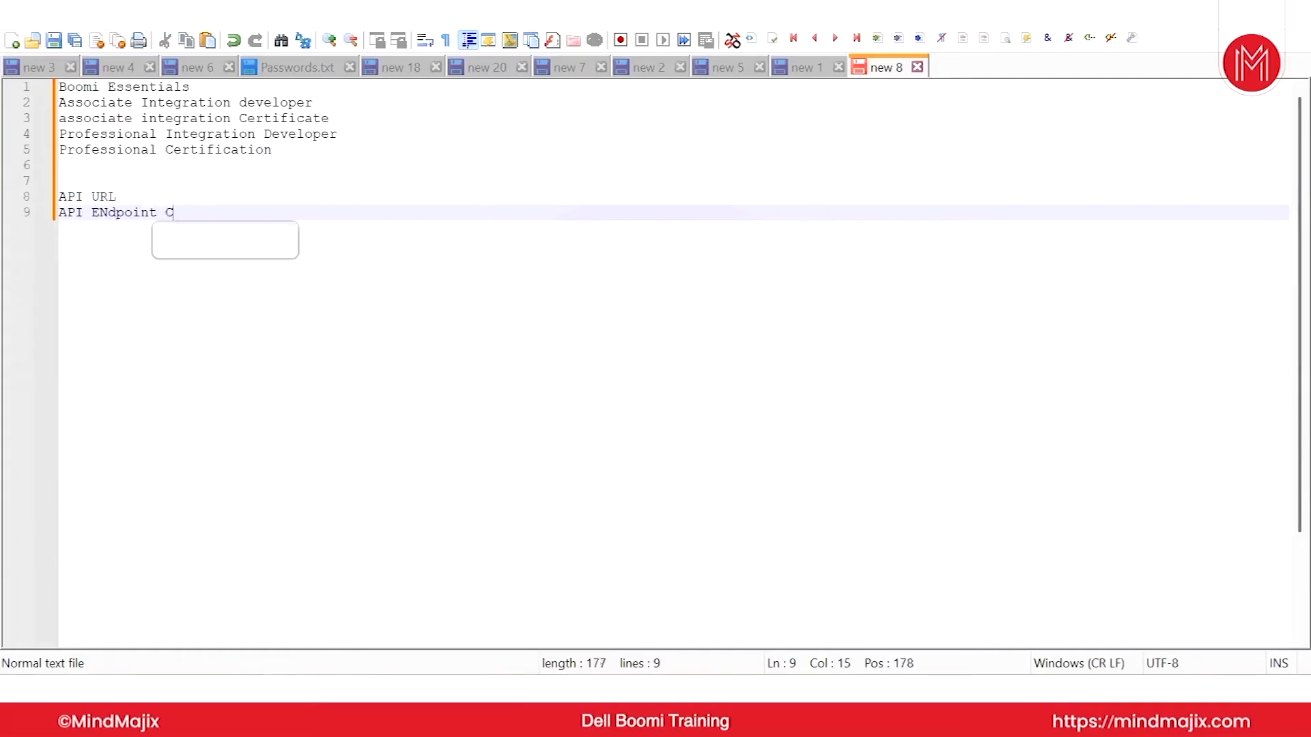
text(redentials)
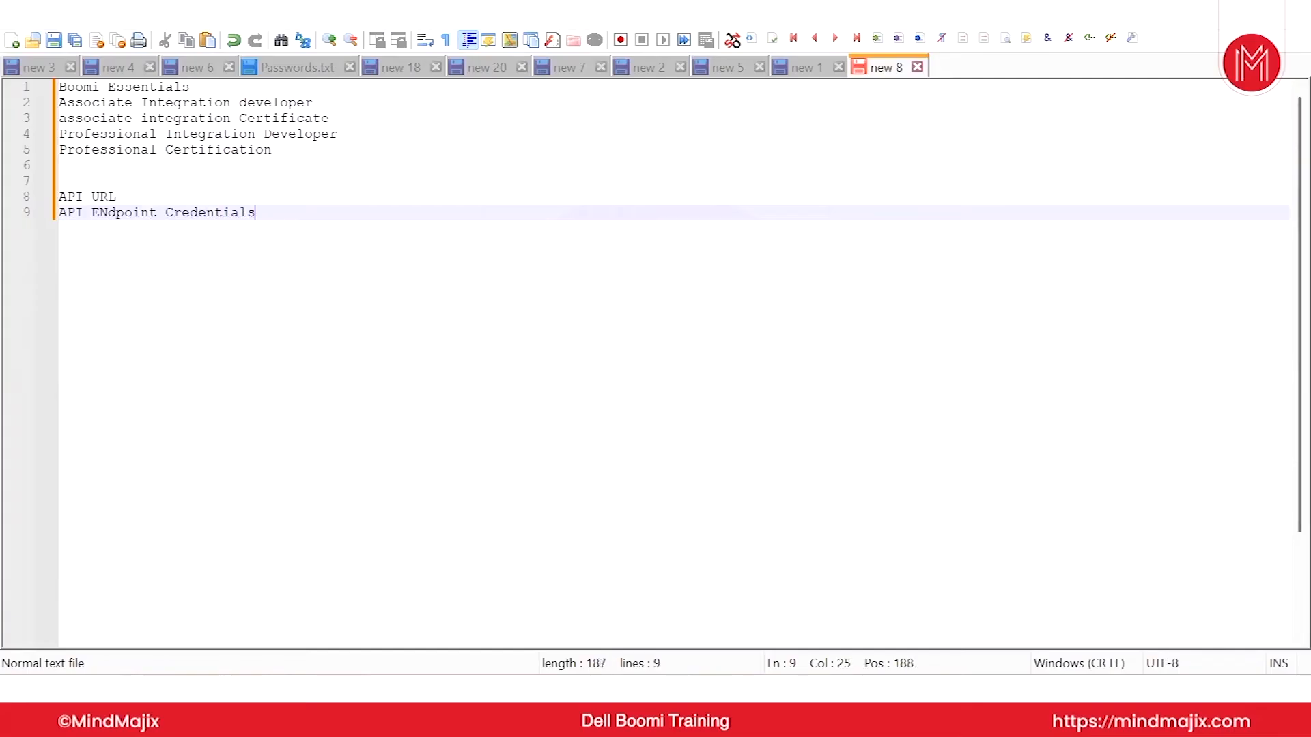
- Add the lines "HTTP Method" and "Request Parameters/Body" to the API requirements list
key(Return)
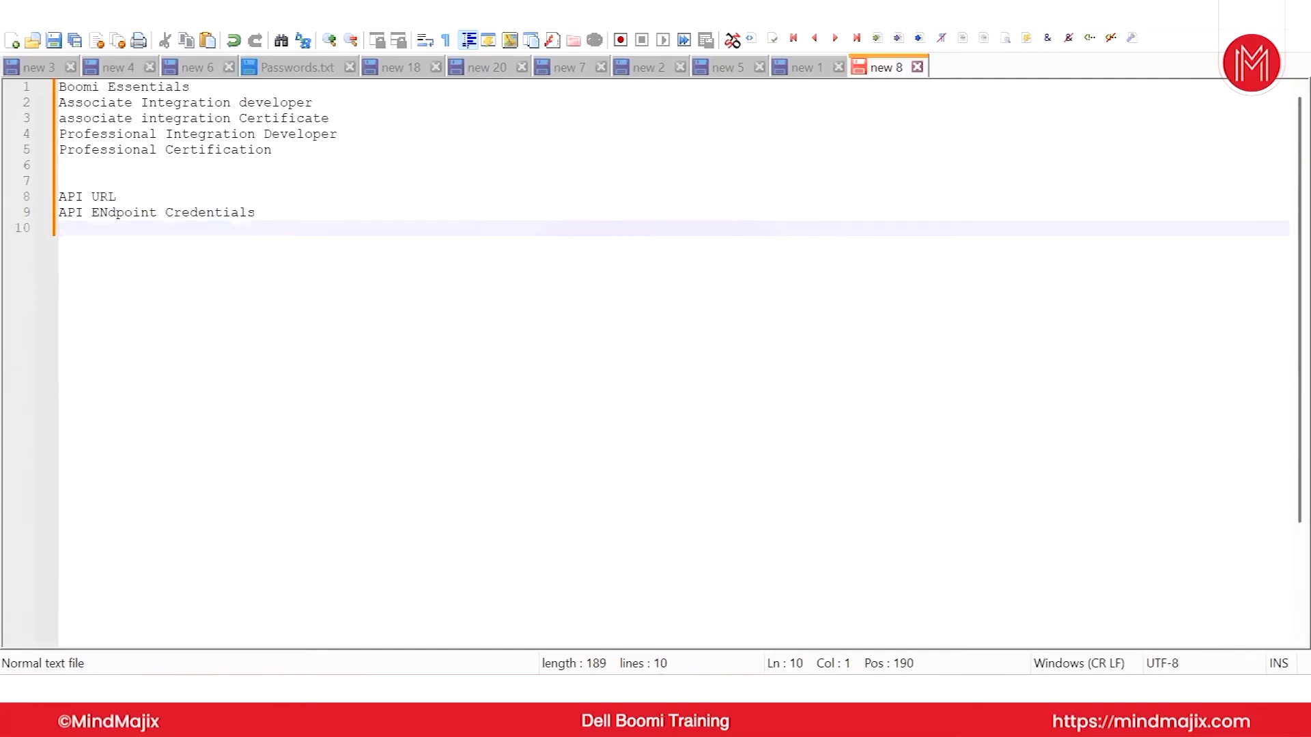
text(HTTP Method)
key(Return)
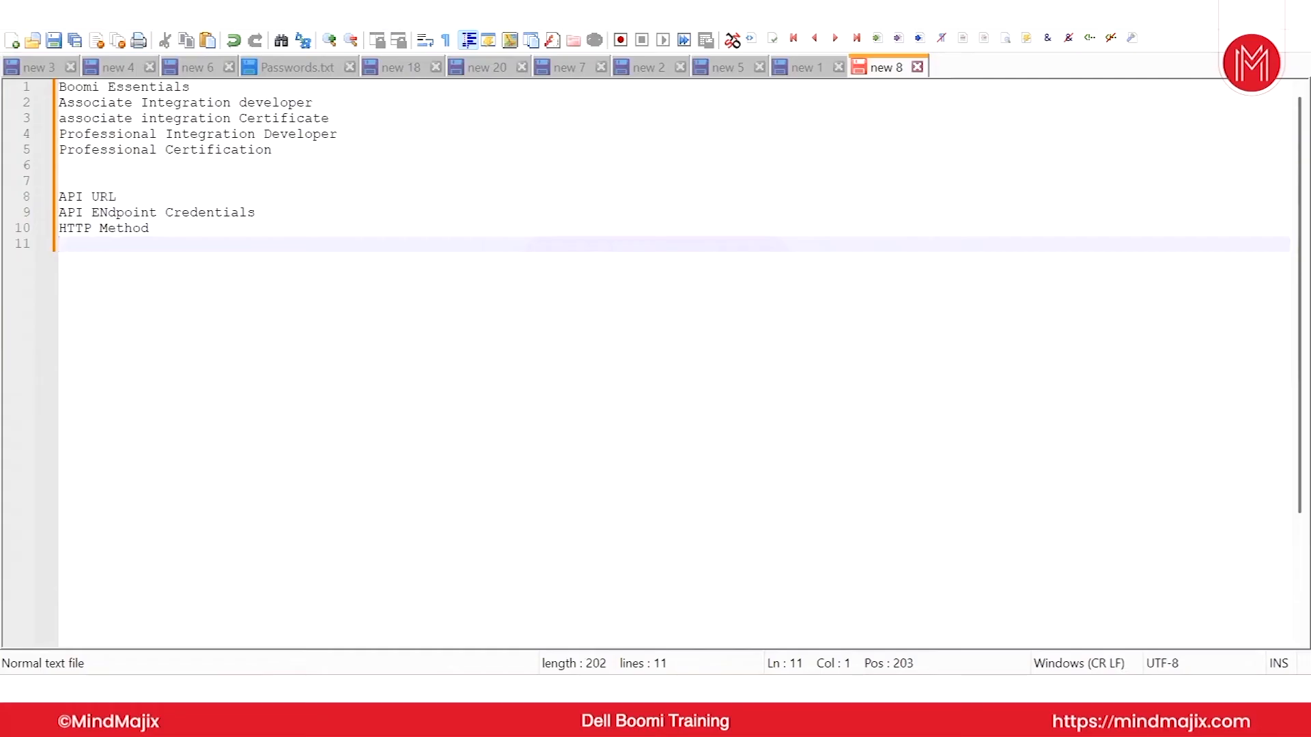
text(Request P)
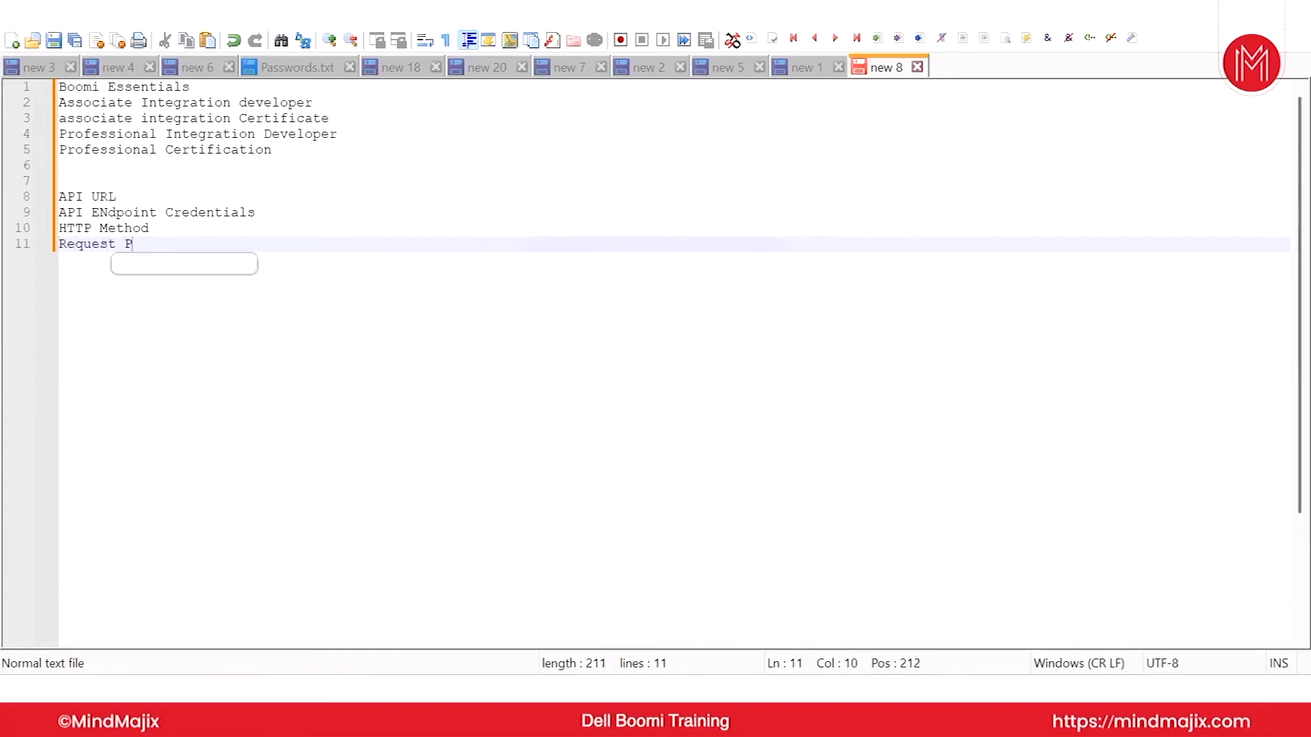
text(aram)
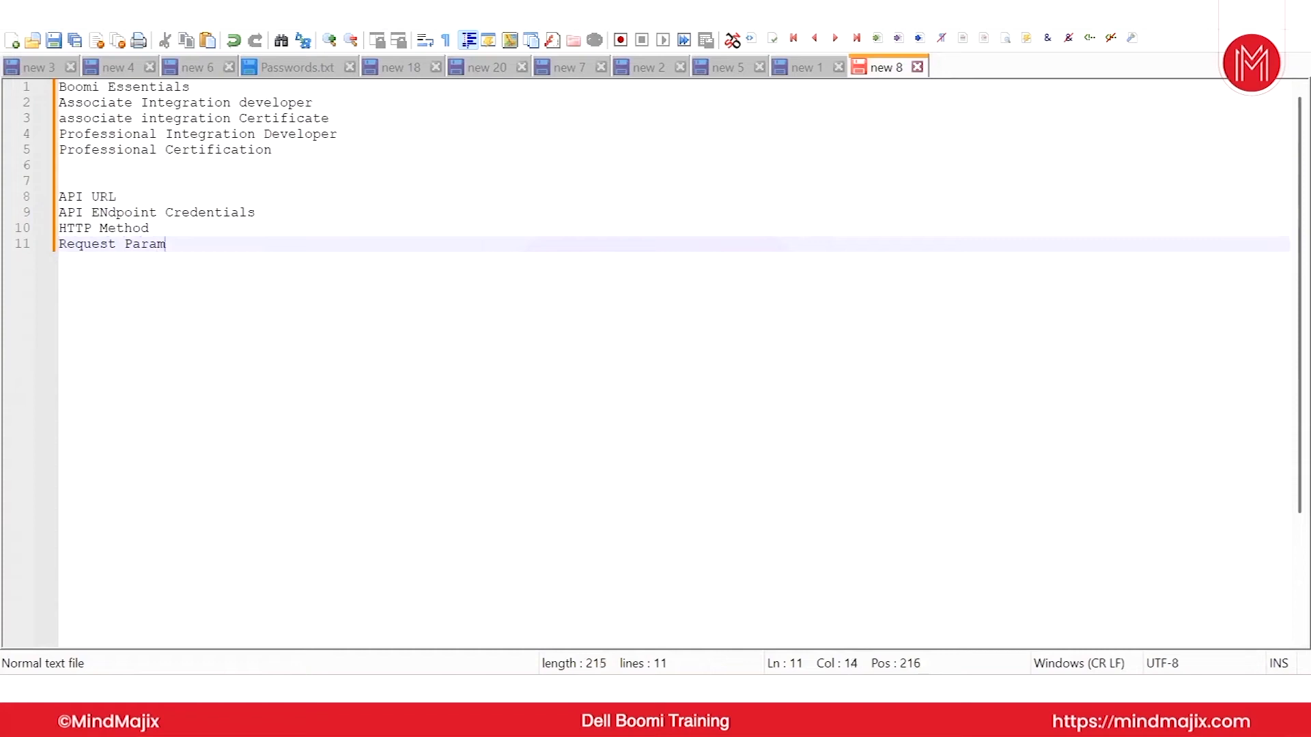
text(eters/Body)
- Add "Response parametrs/Body" as the last line of the API requirements list
key(Return)
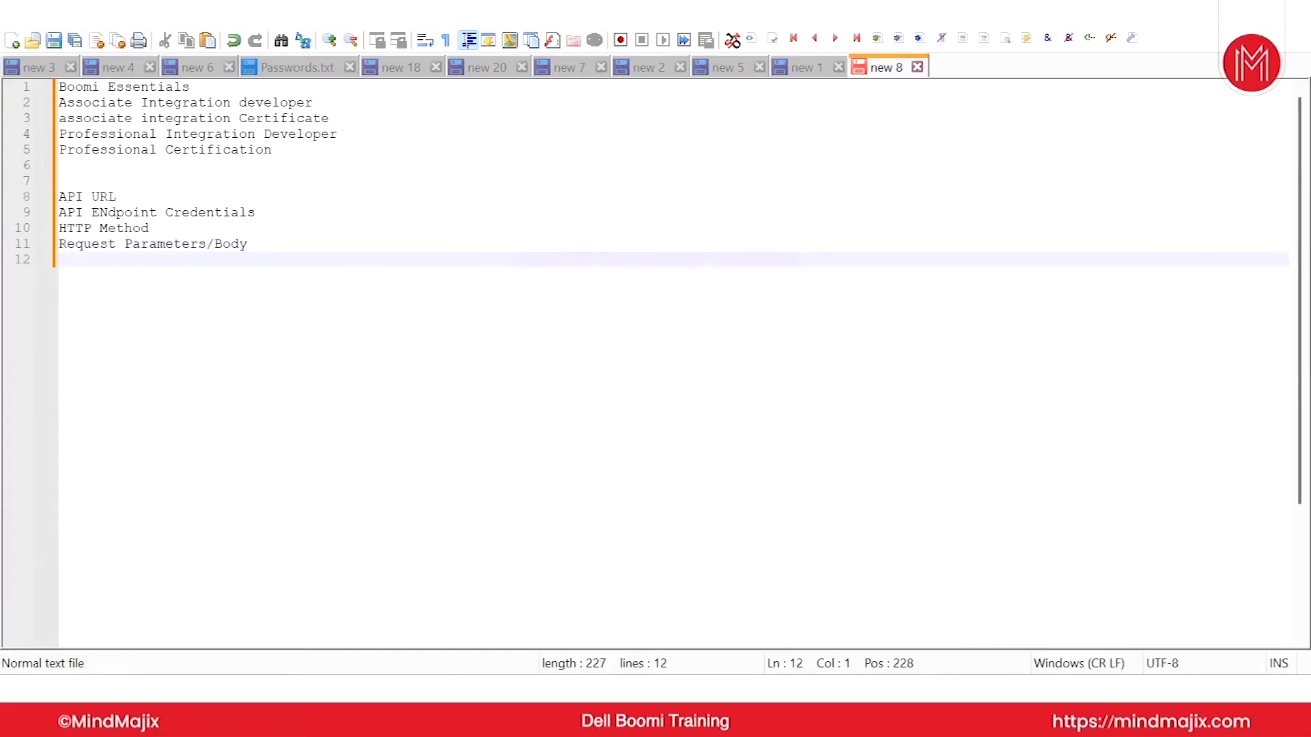
text(Response parameter)
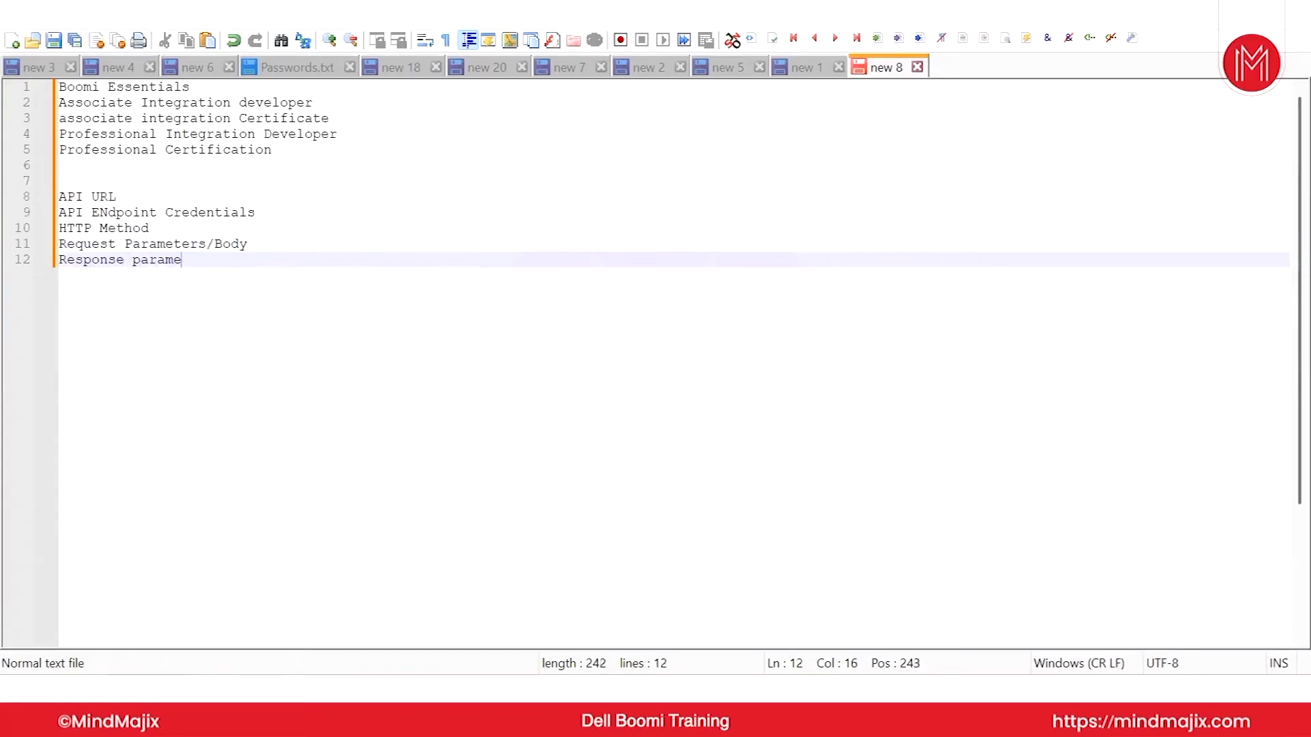
key(BackSpace)
key(BackSpace)
key(BackSpace)
key(BackSpace)
text(etrs/Body)
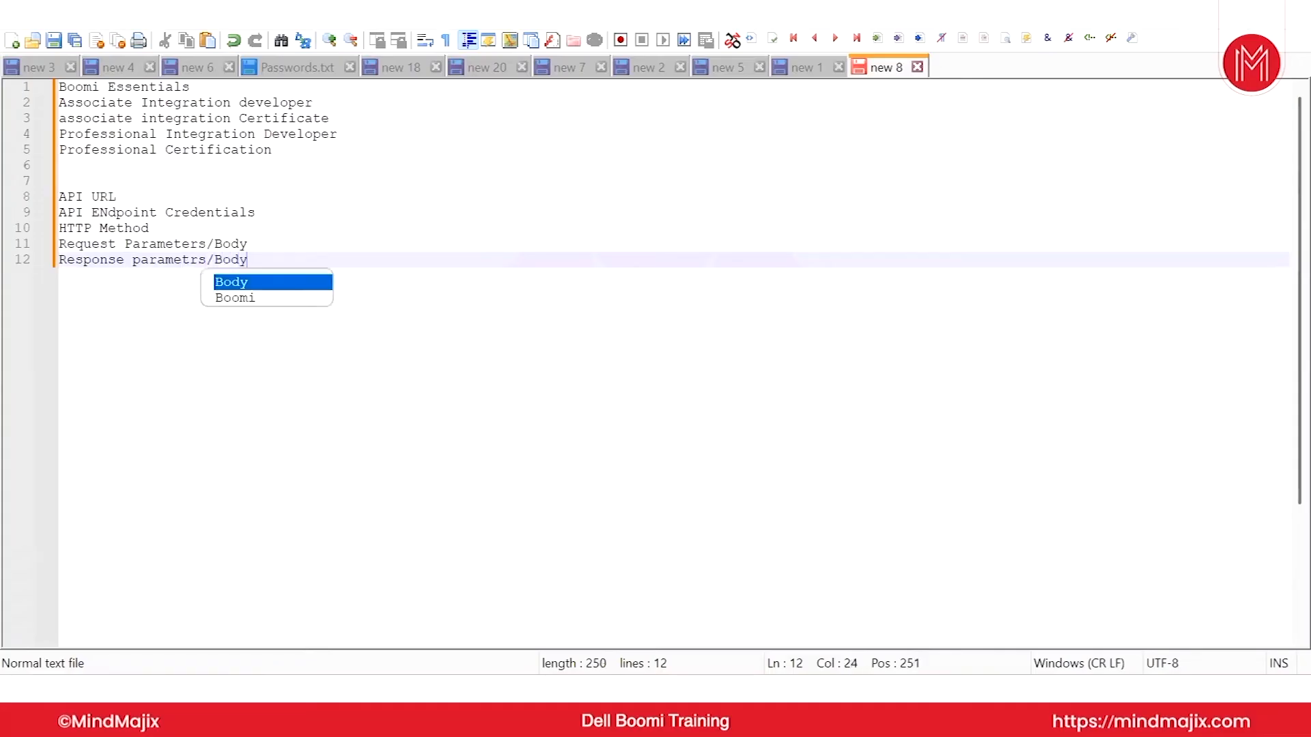
key(Escape)
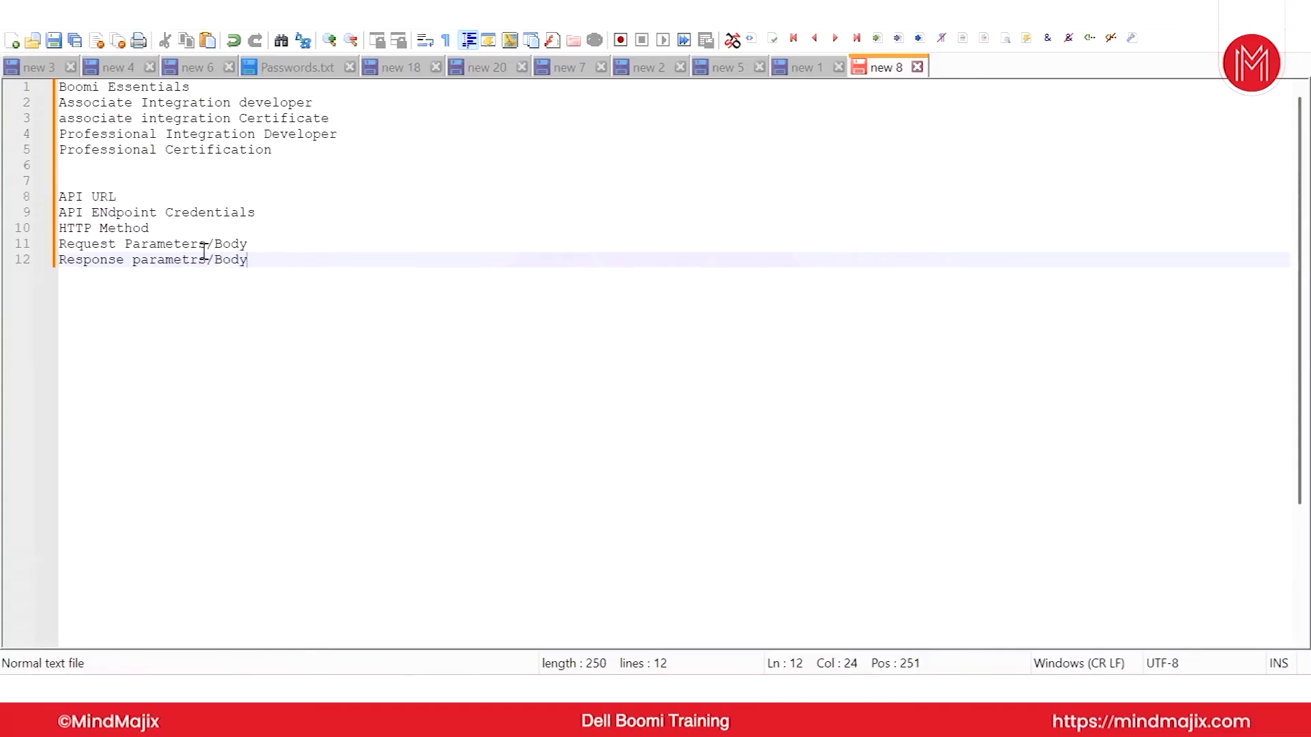
- Correct "ENdpoint" to "Endpoint" in the credentials line and highlight the five API requirement lines
drag(249, 260, 42, 199)
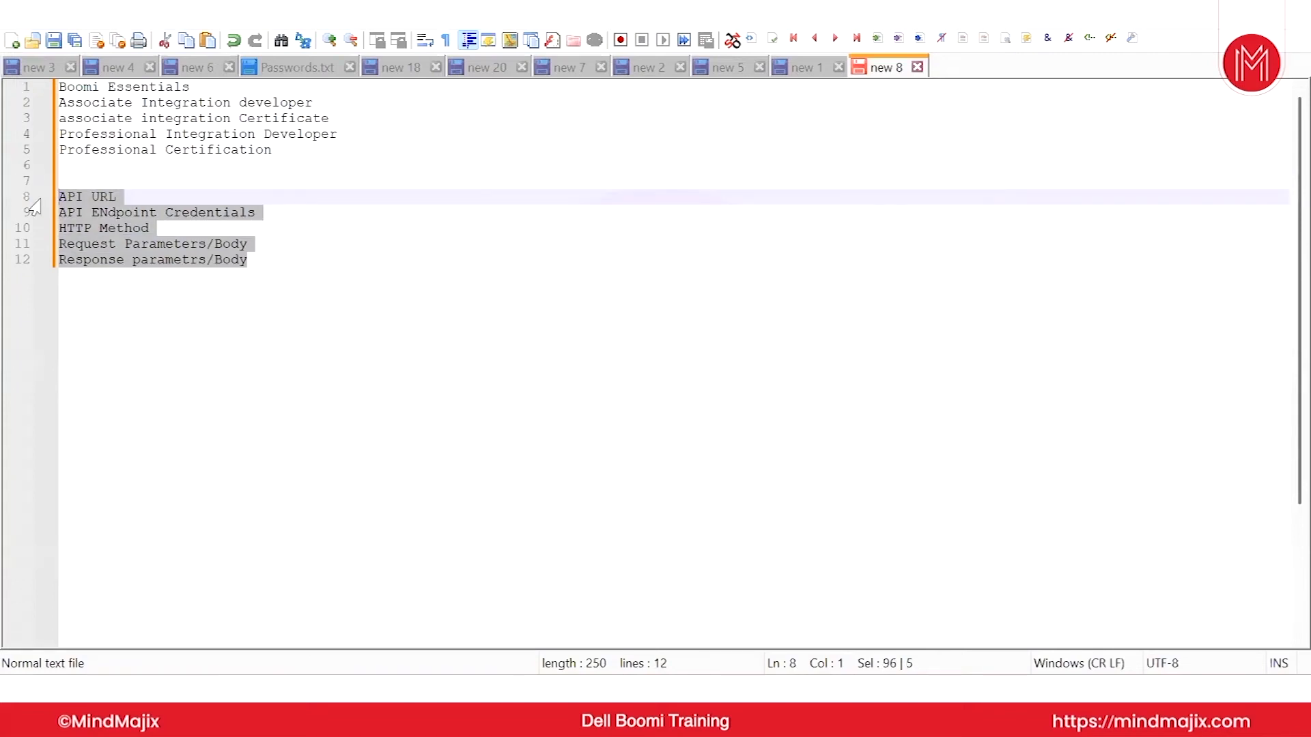
click(110, 207)
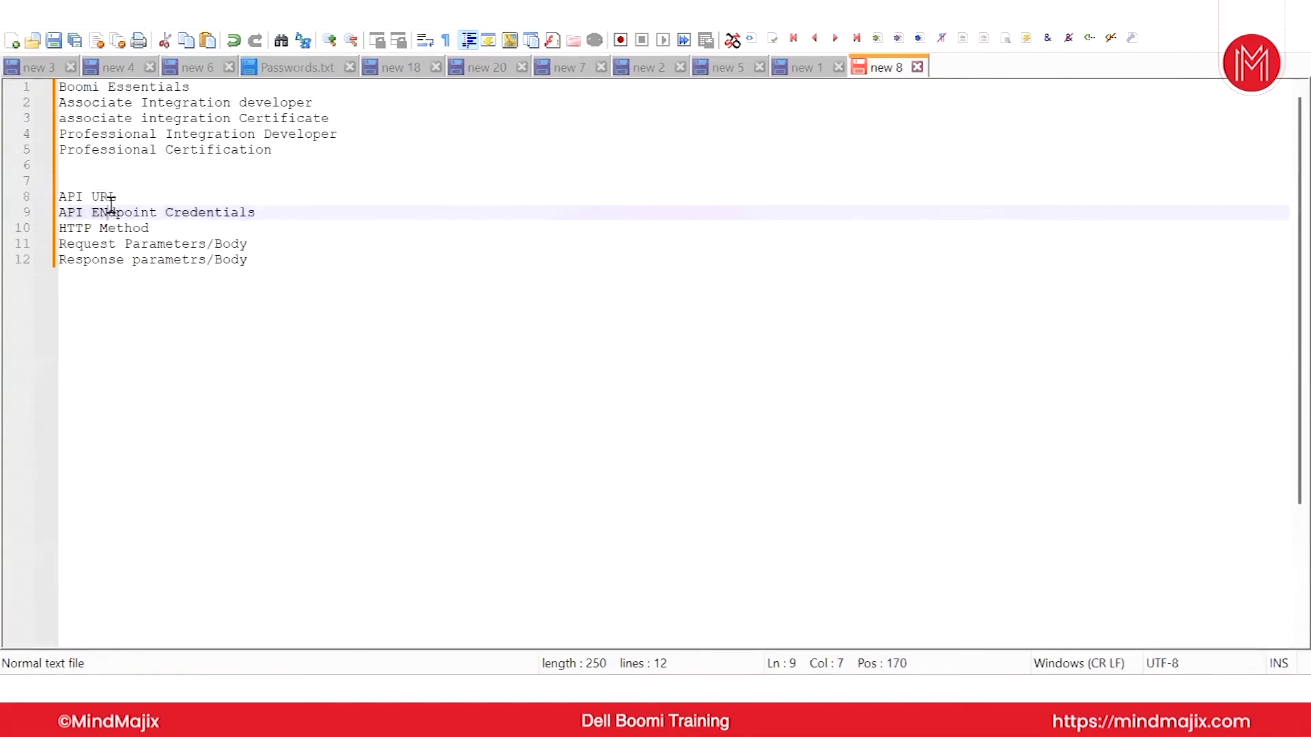
key(BackSpace)
text(n)
drag(273, 260, 36, 199)
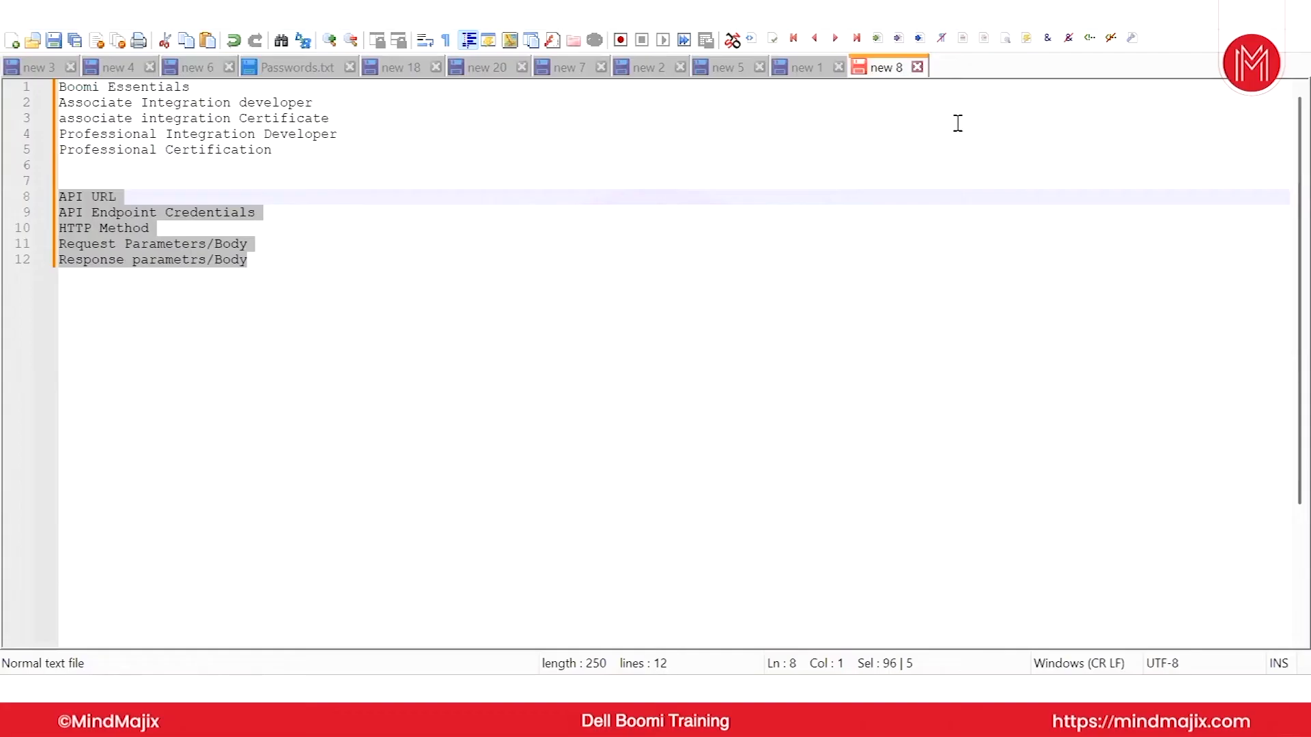
- Switch back to Boomi and name the new Web Services Server operation "Prospect Tracking Web Listener Operation"
click(612, 693)
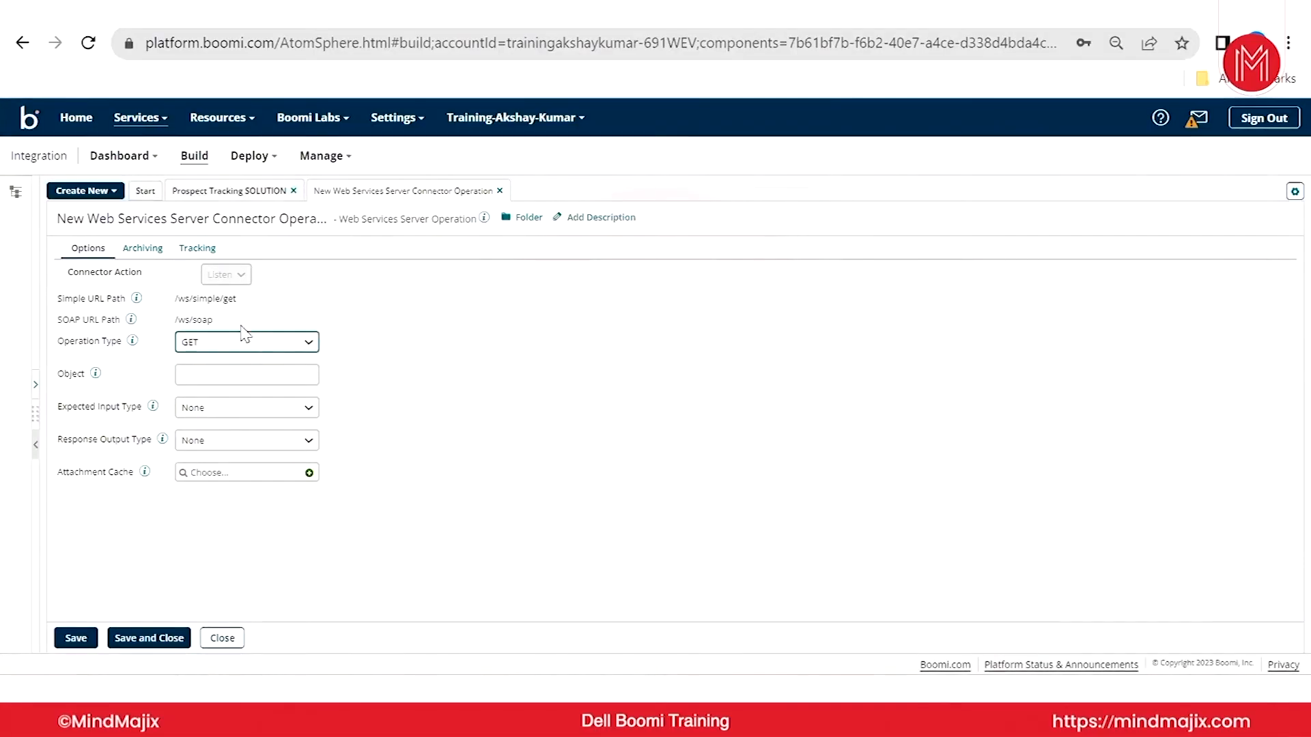
click(166, 217)
triple_click(166, 217)
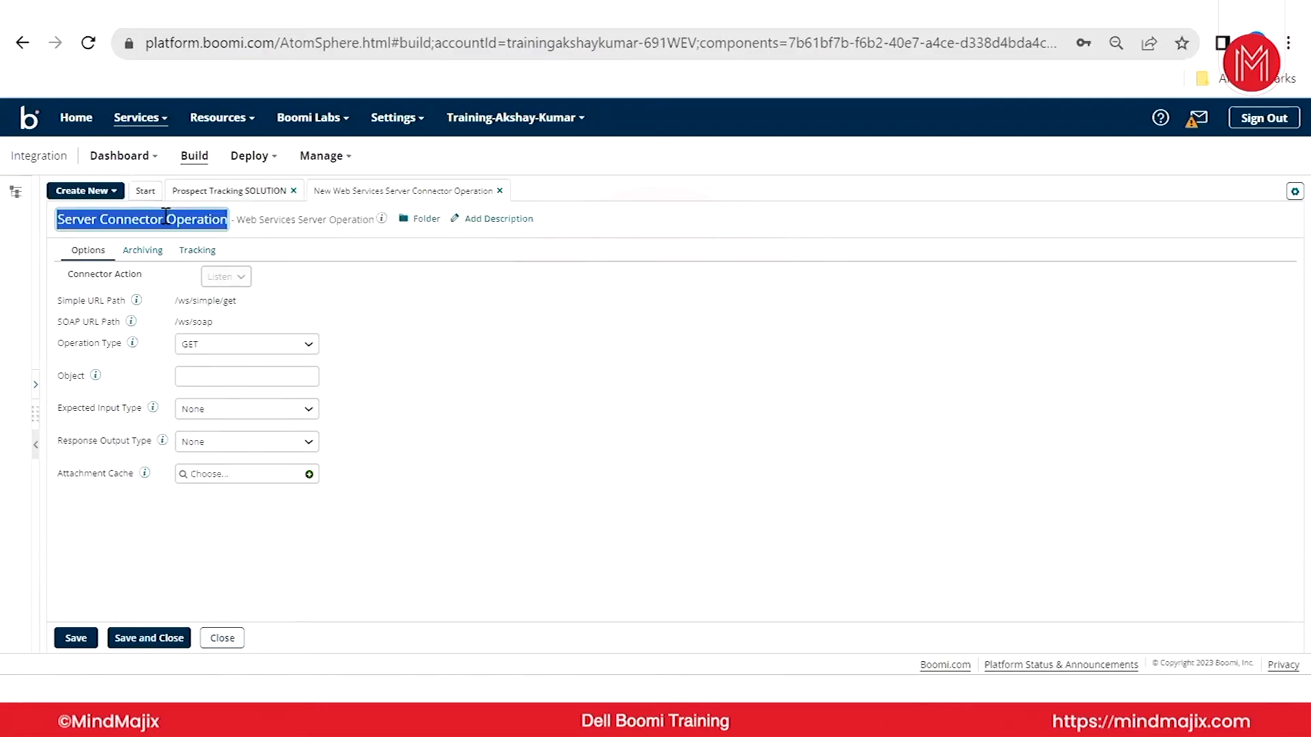
text(p)
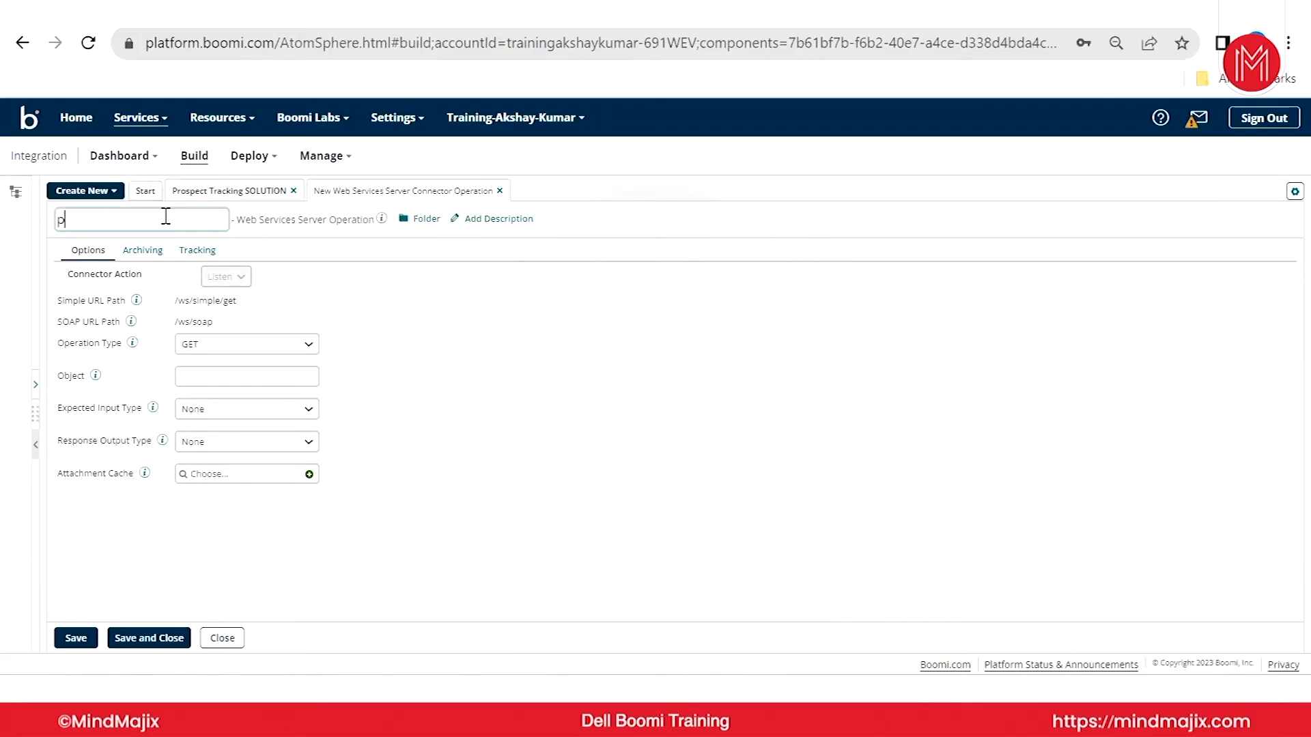
text(rospect)
text( Tracking)
text( Web Li)
text(sten)
text(er)
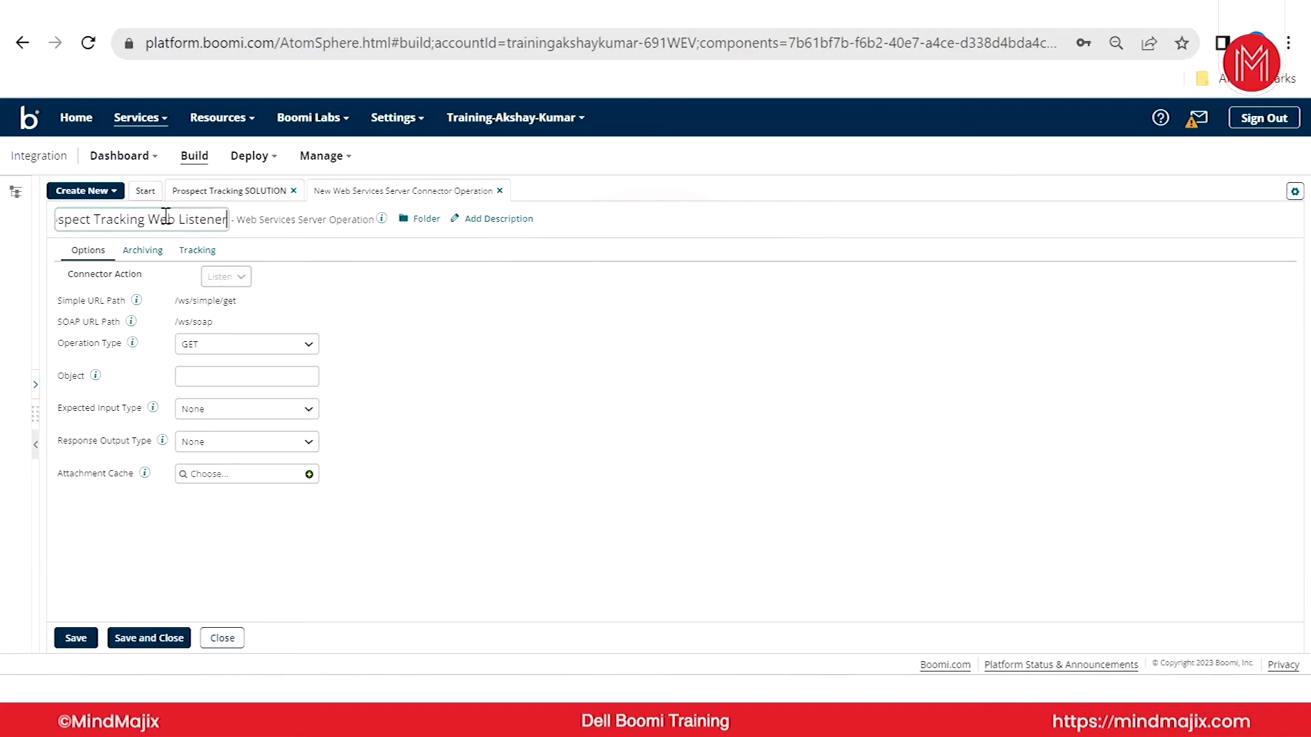
text( Operation)
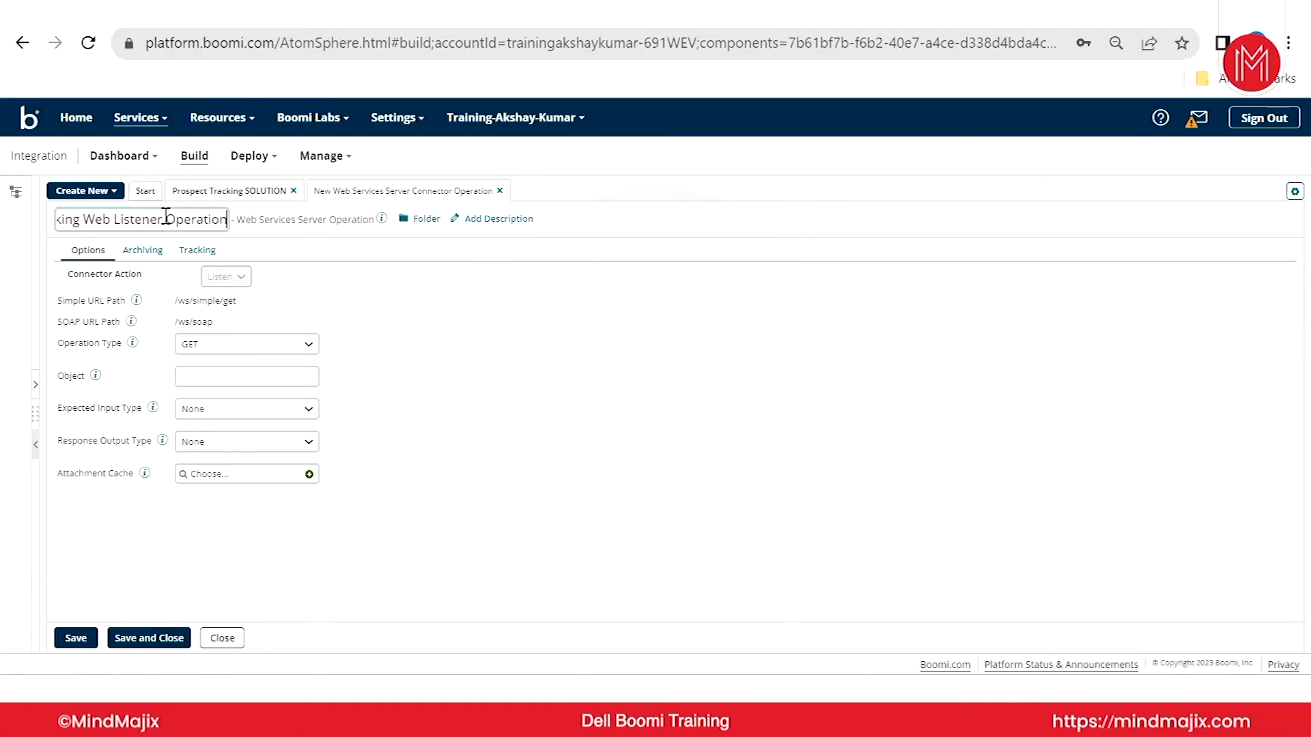
click(61, 219)
key(Home)
click(574, 416)
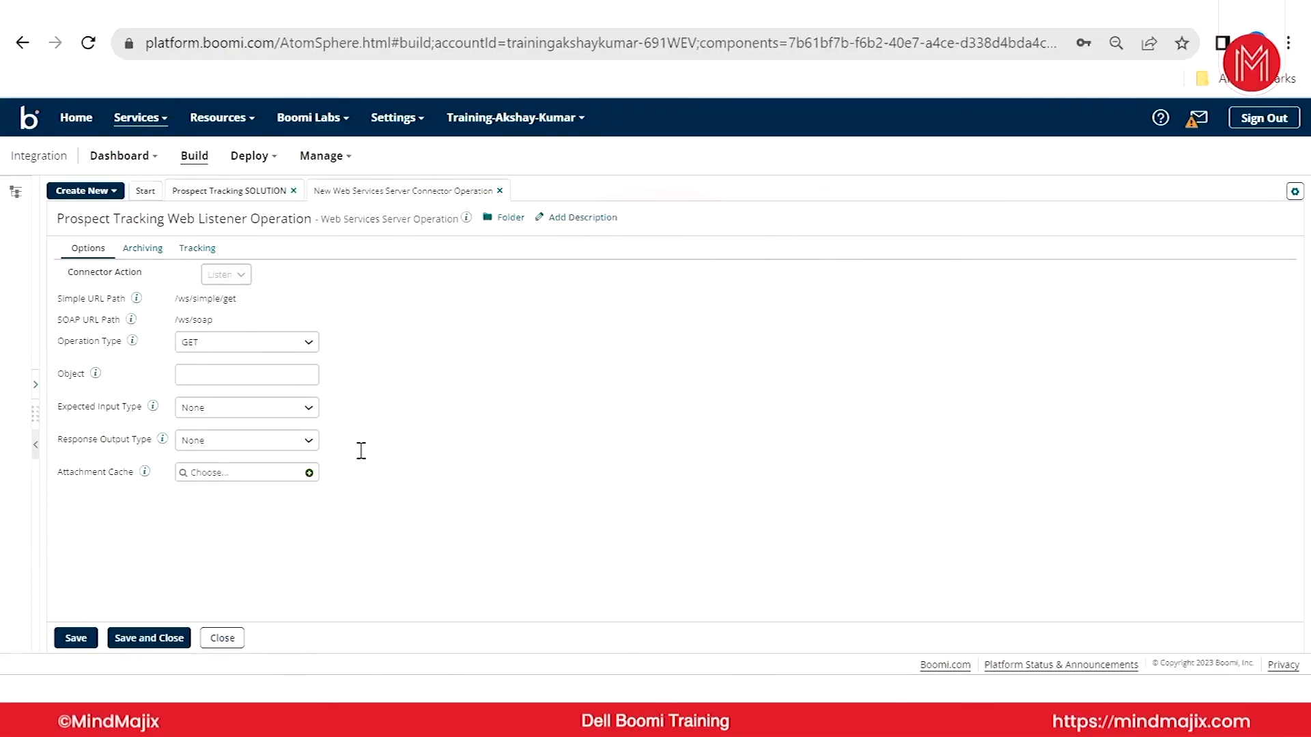
- Switch to the notes to highlight the HTTP Method line, and return to Boomi to view the available Operation Type options
key(alt+Tab)
click(178, 260)
drag(182, 225, 30, 243)
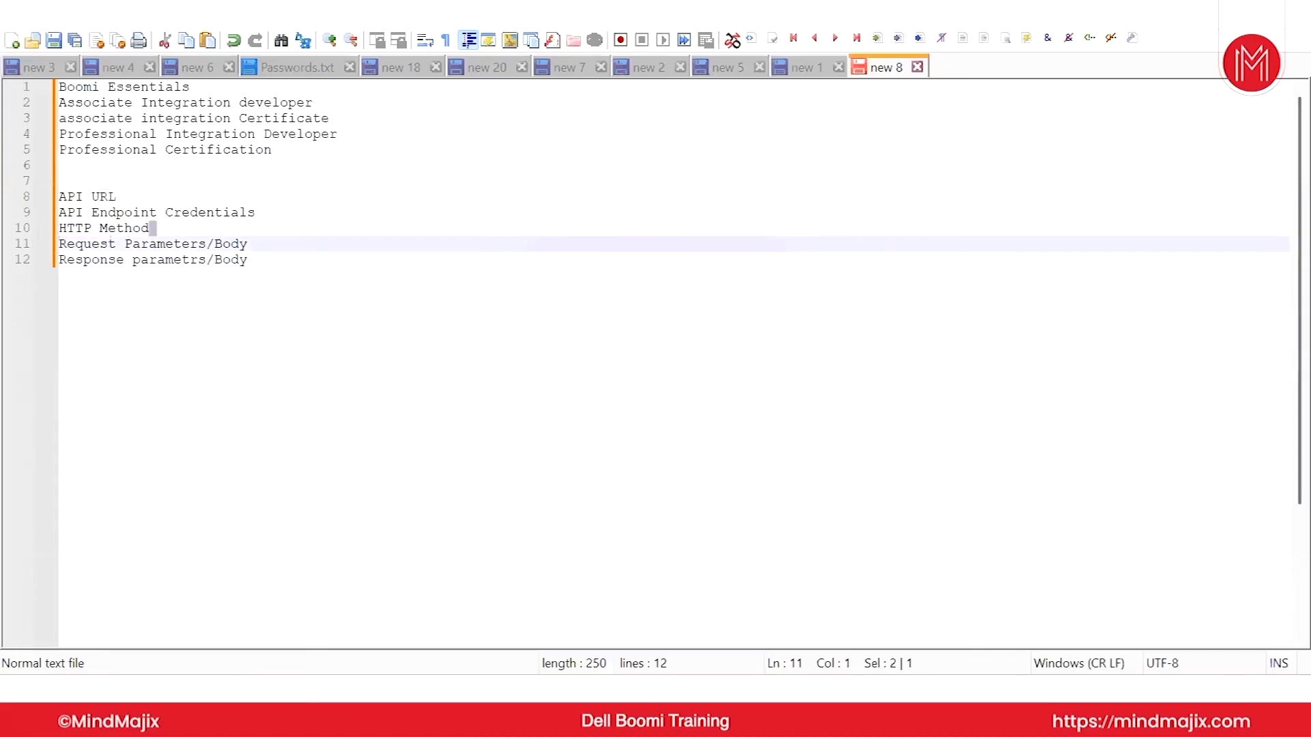
key(alt+Tab)
click(213, 342)
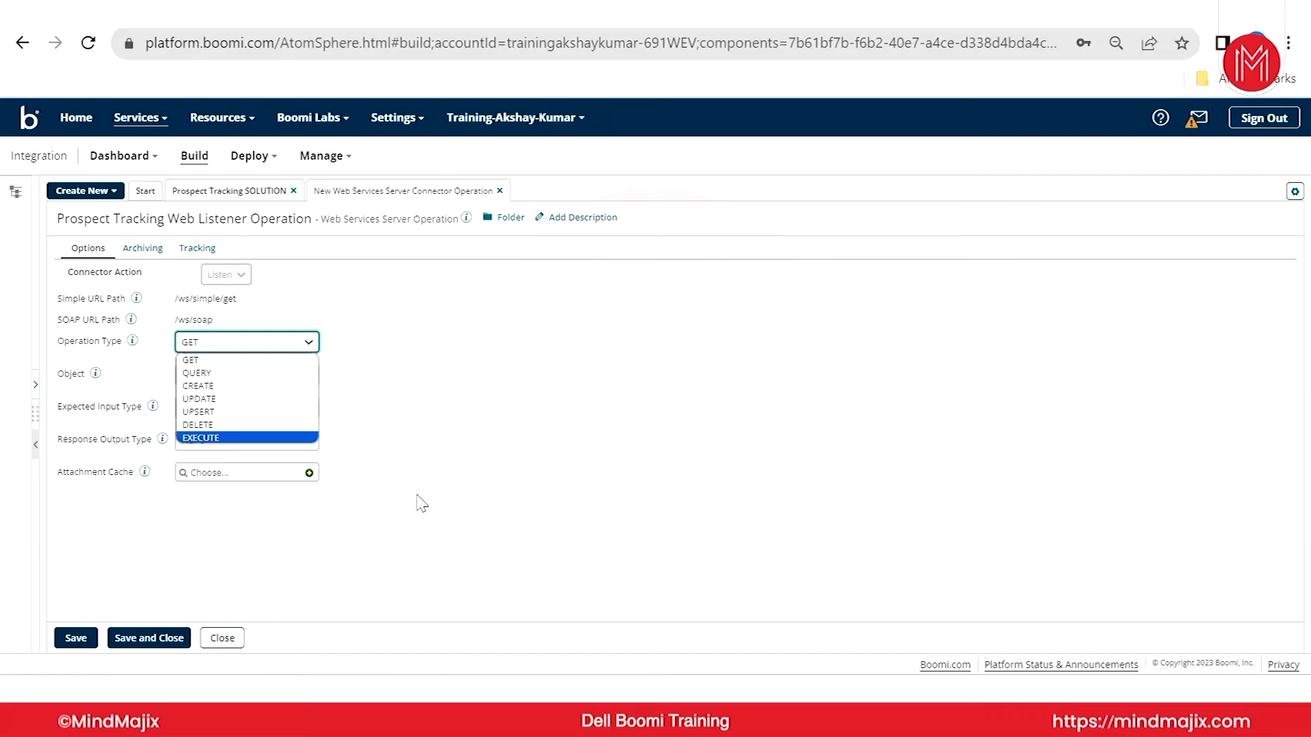
- Switch back to the notes and highlight the word "Parameters" in the request line
click(563, 598)
click(537, 611)
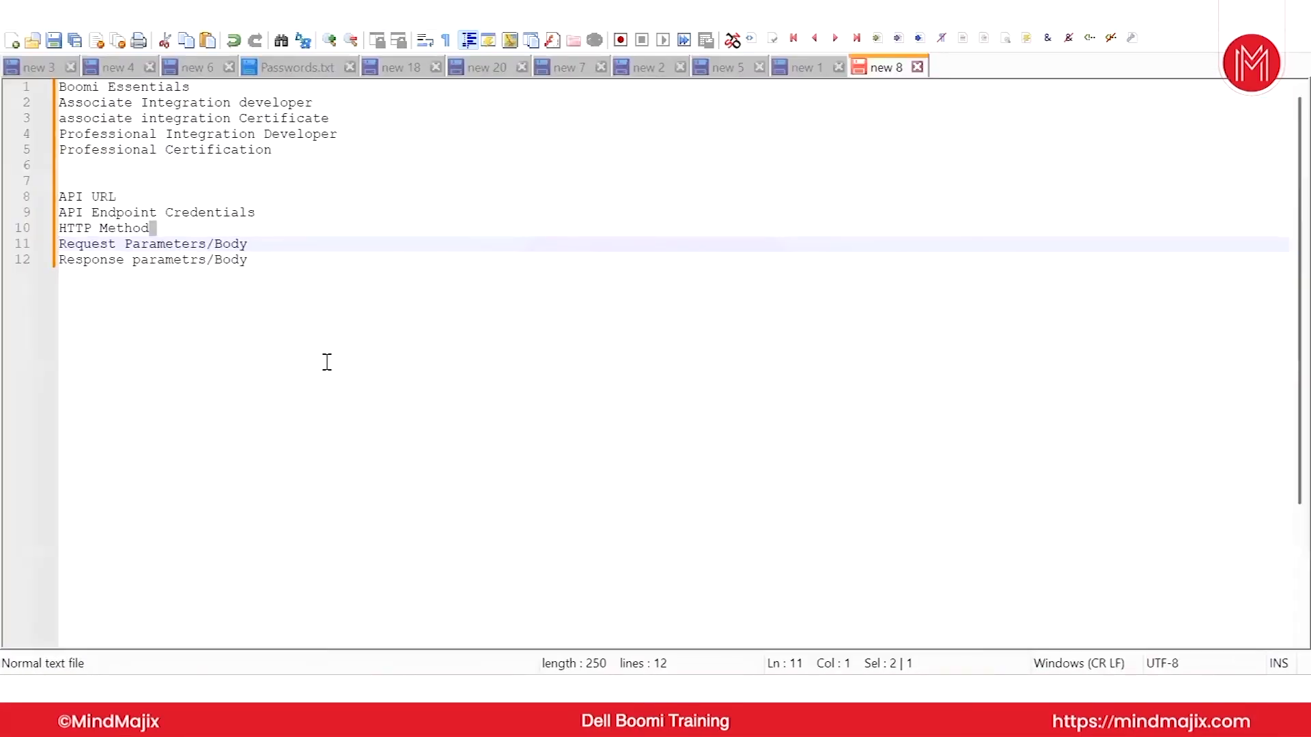
double_click(159, 246)
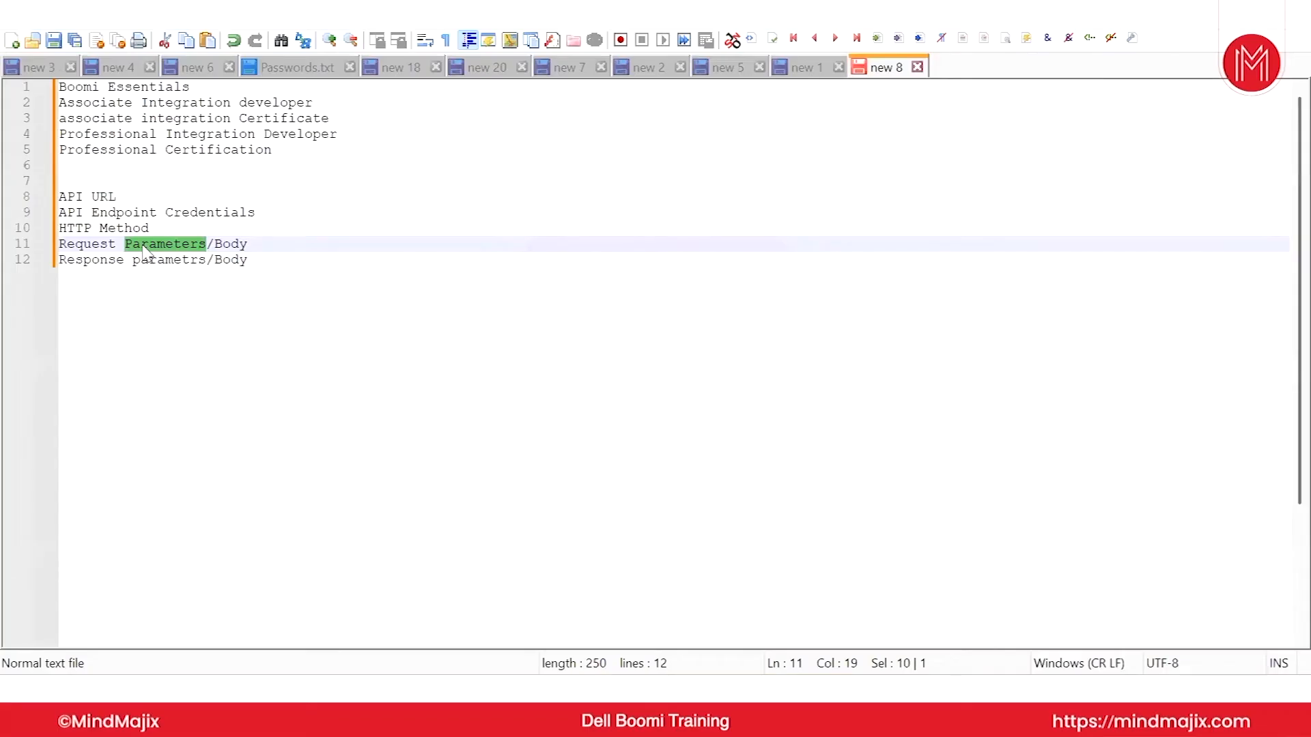
click(571, 244)
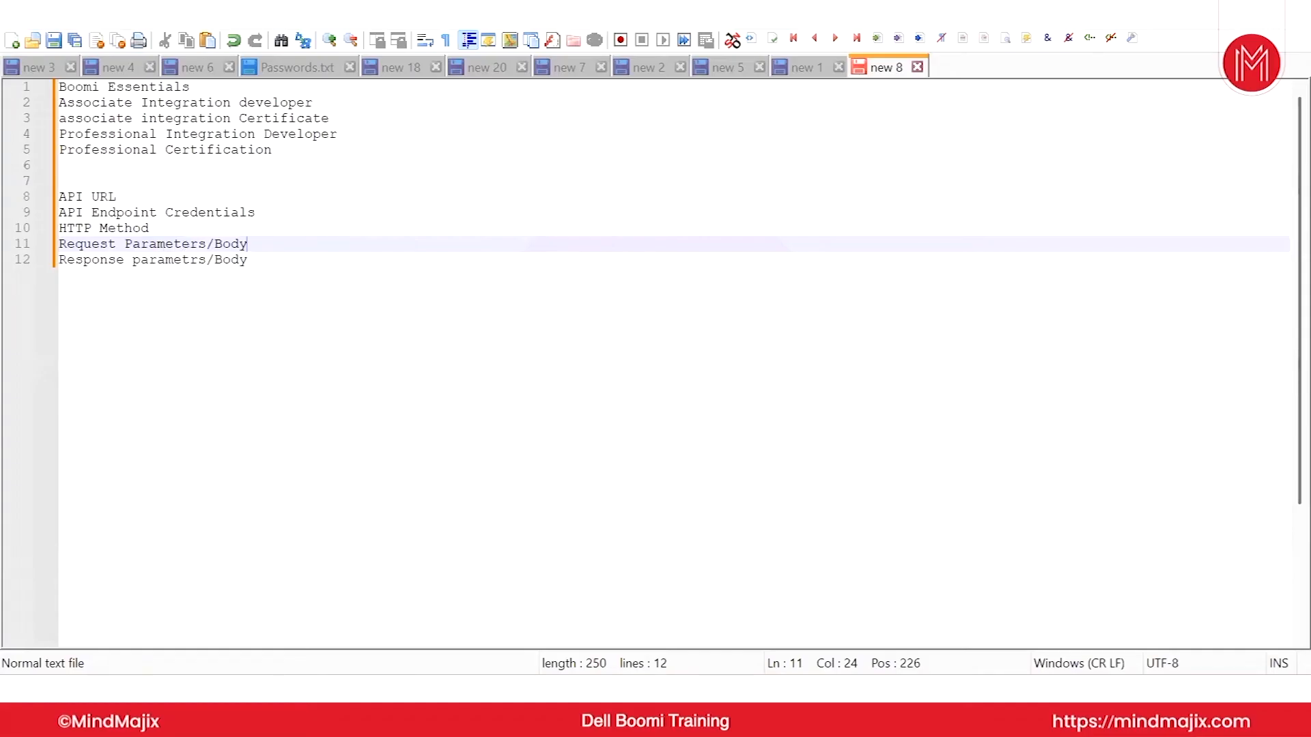
- Switch to Boomi, save the Prospect Tracking Web Listener Operation and return to the Prospect Tracking SOLUTION process to accept the Start shape settings
click(581, 691)
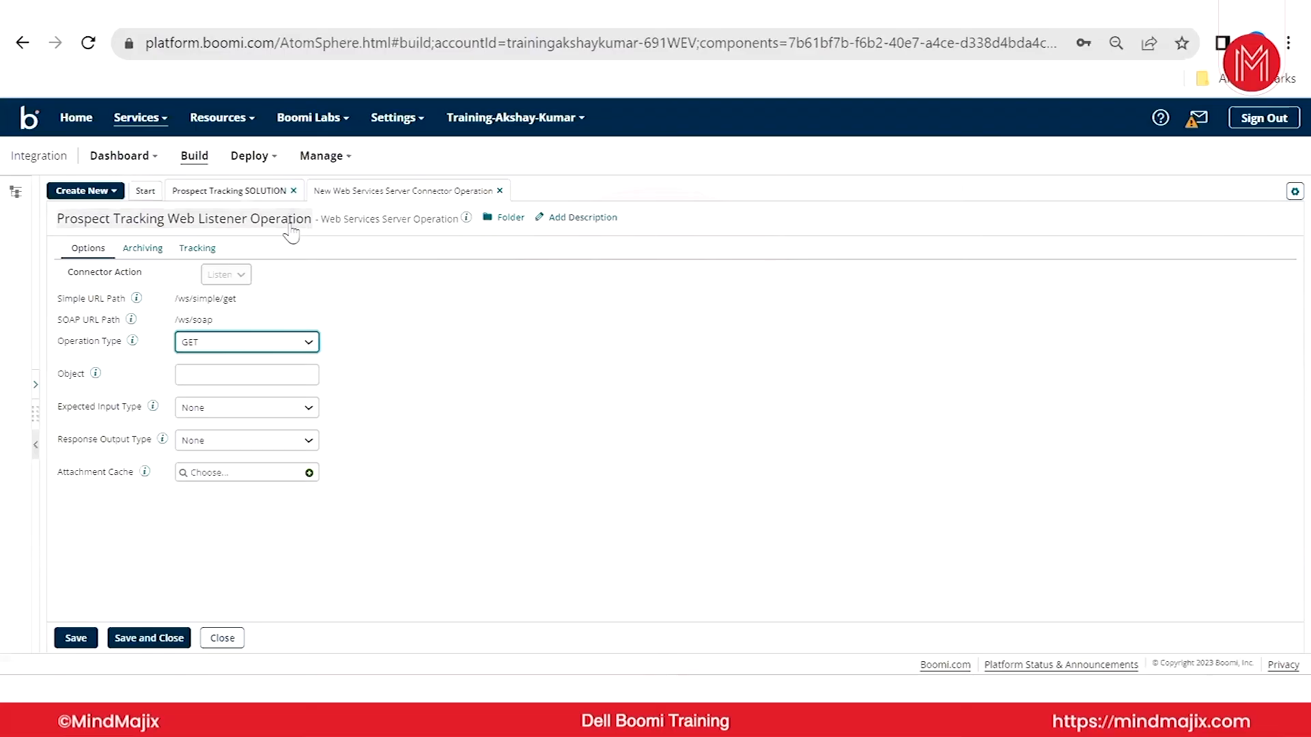
click(75, 638)
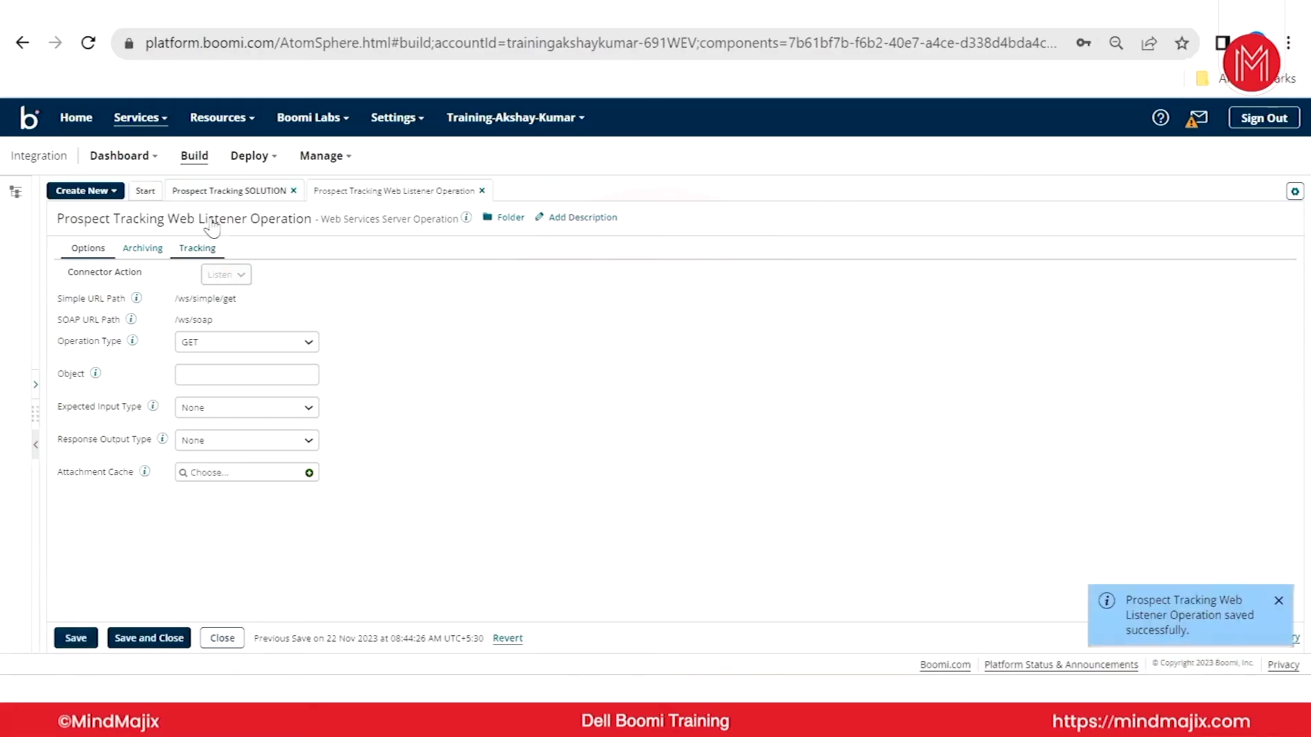
click(227, 195)
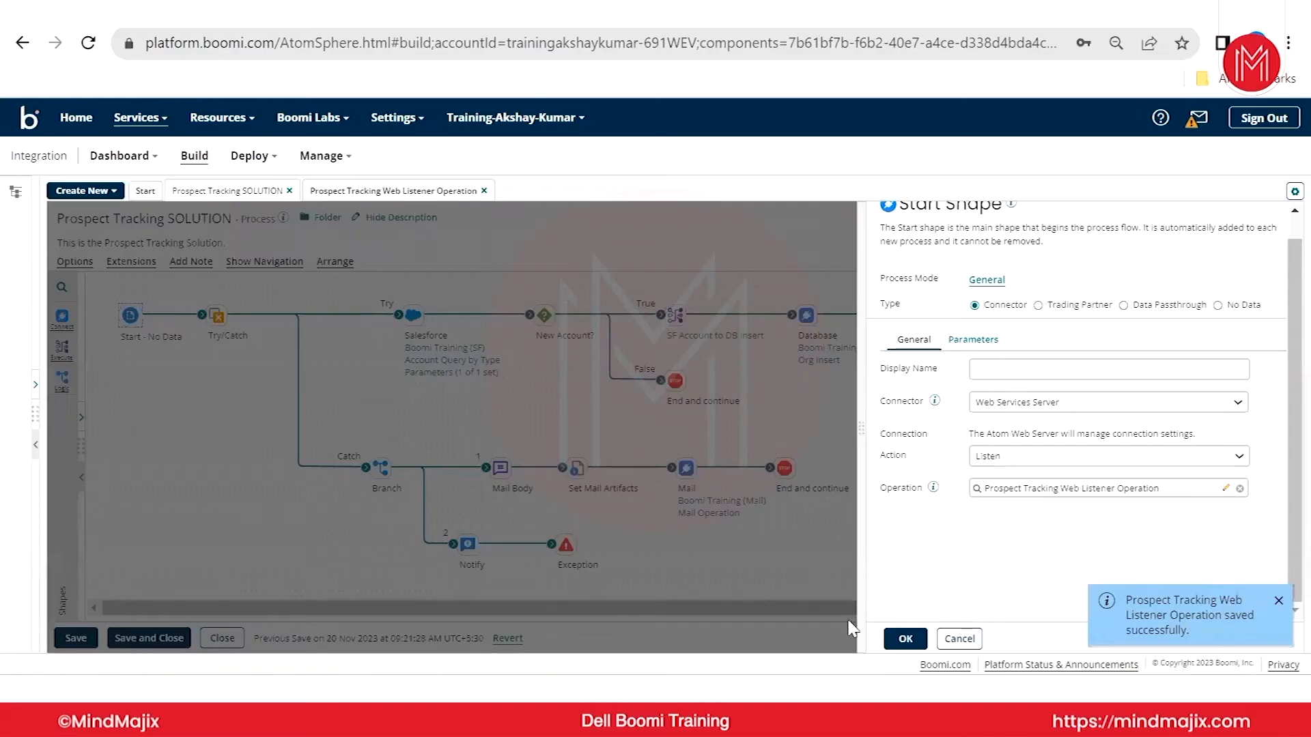
- Examine the parameters of the Salesforce connector shape and close its configuration without changes
mouse_move(441, 345)
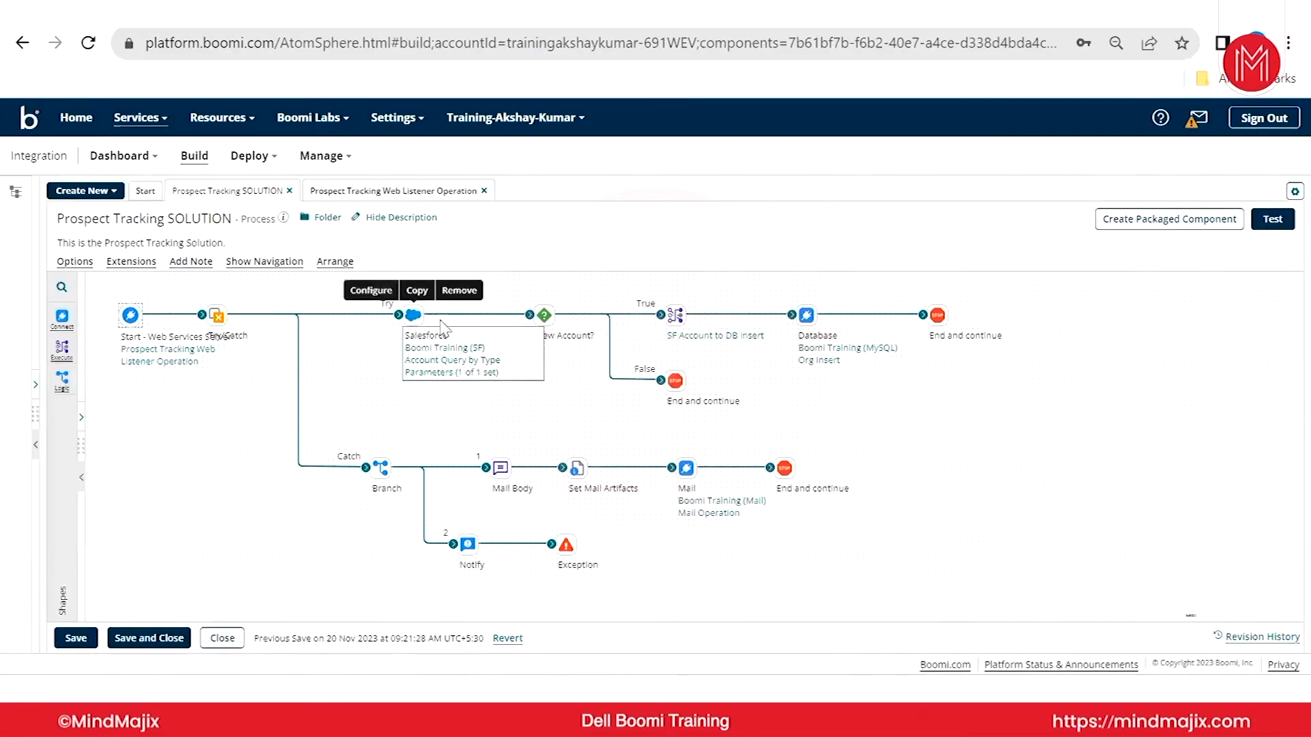
click(445, 380)
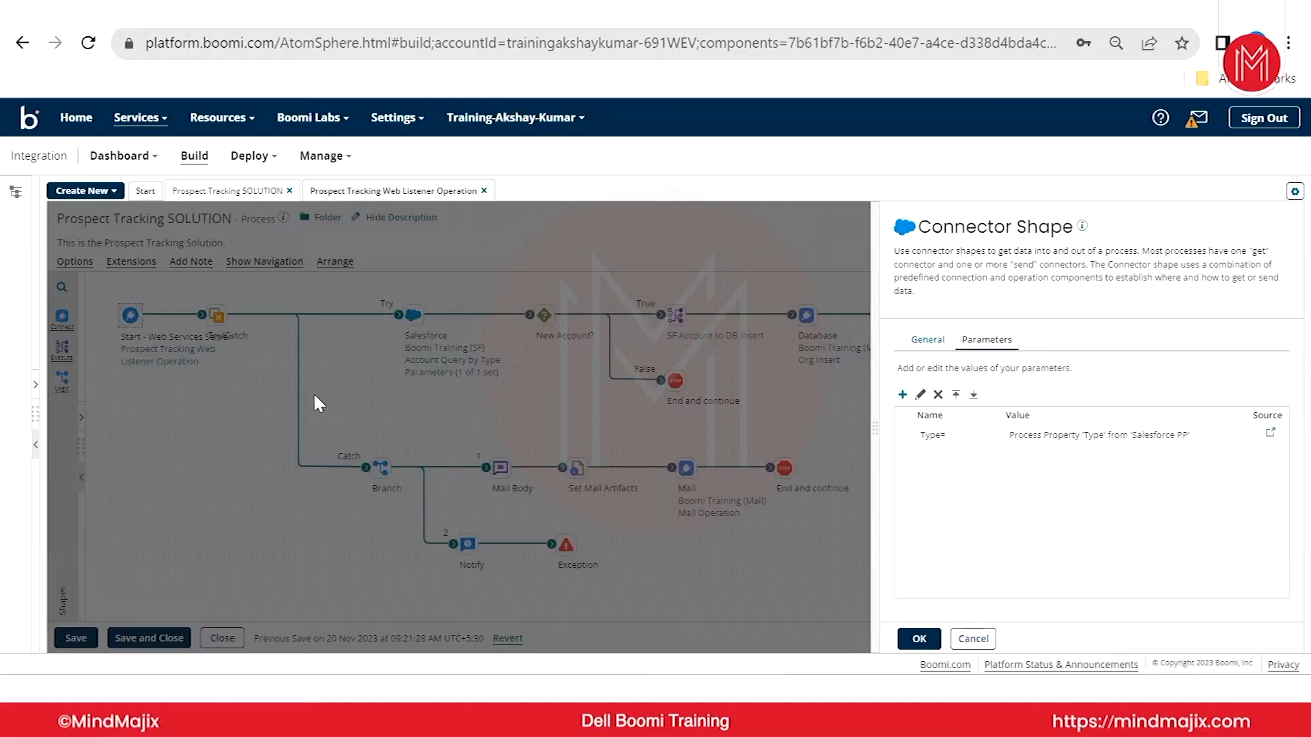
click(328, 403)
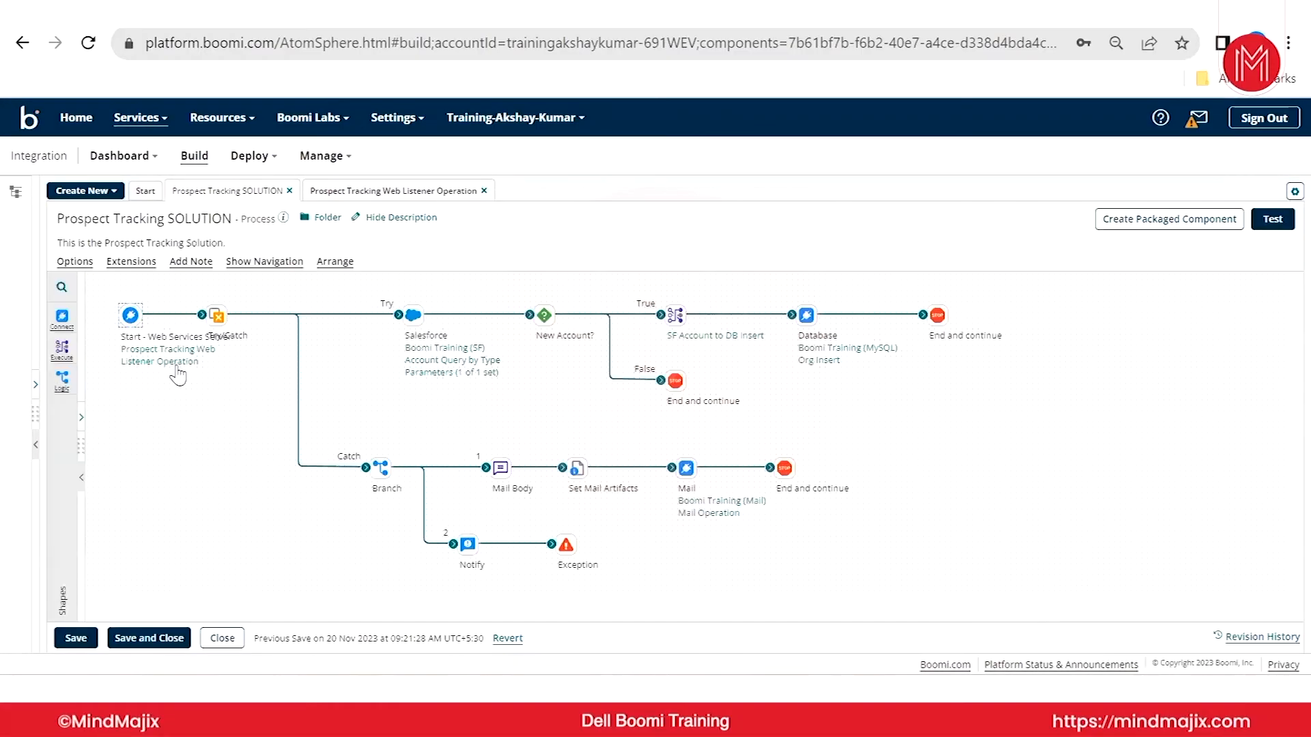
- Open the web listener operation from the Start shape and set its Object to "prospectTrack"
click(178, 364)
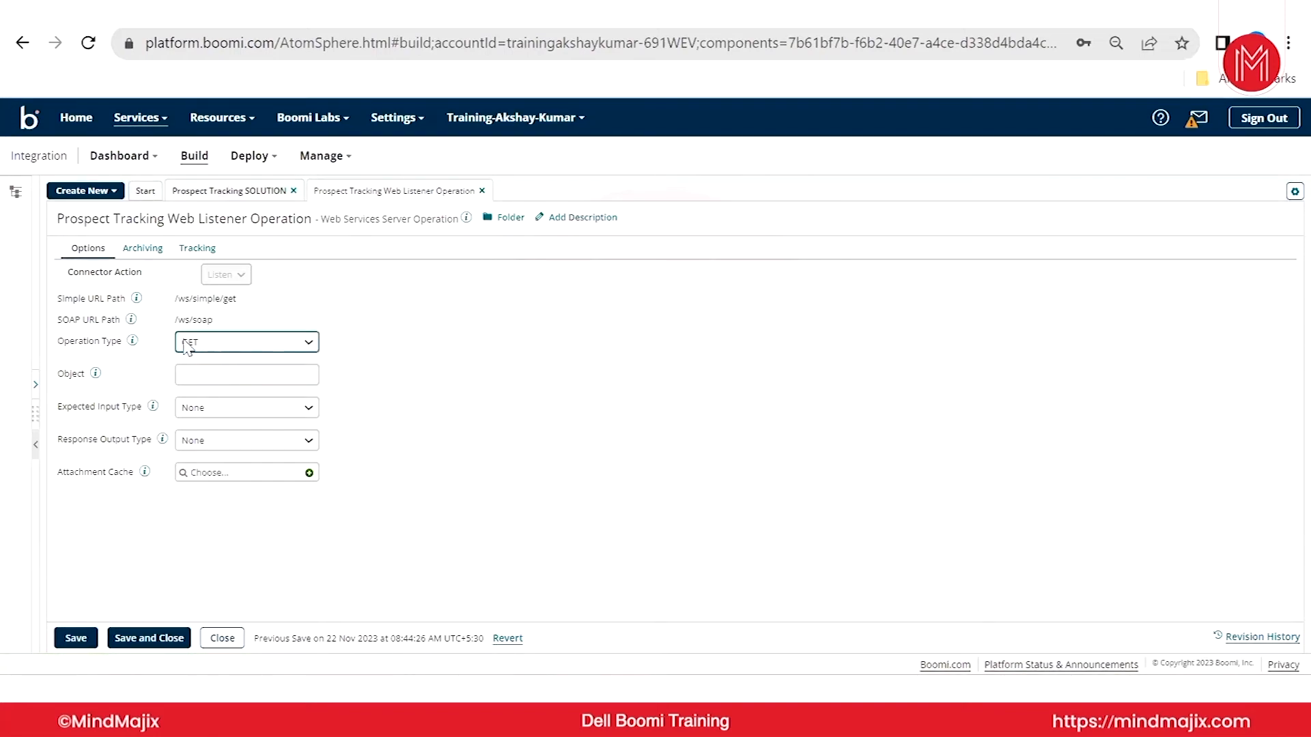
click(212, 369)
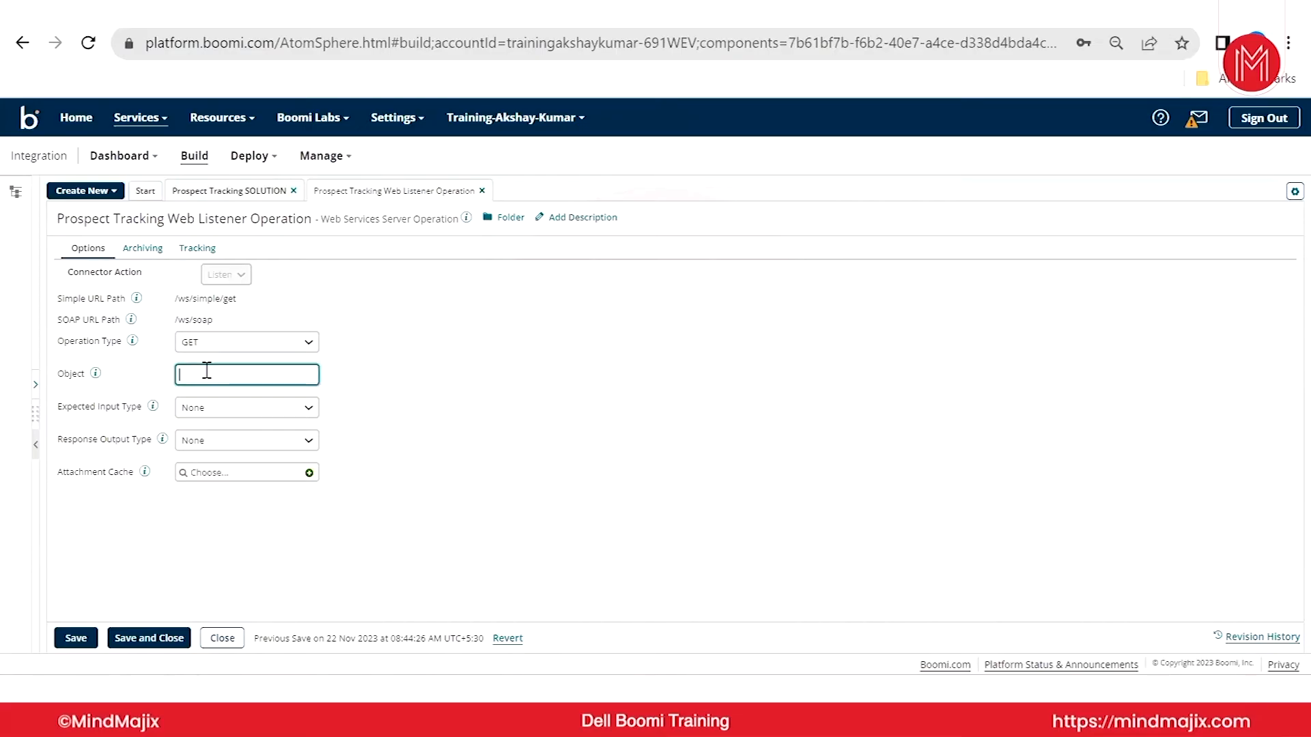
text(prosp)
text(Trackin)
key(BackSpace)
key(BackSpace)
- Highlight the operation's Simple URL Path, check the Postman workspace and return to the operation
drag(300, 300, 175, 302)
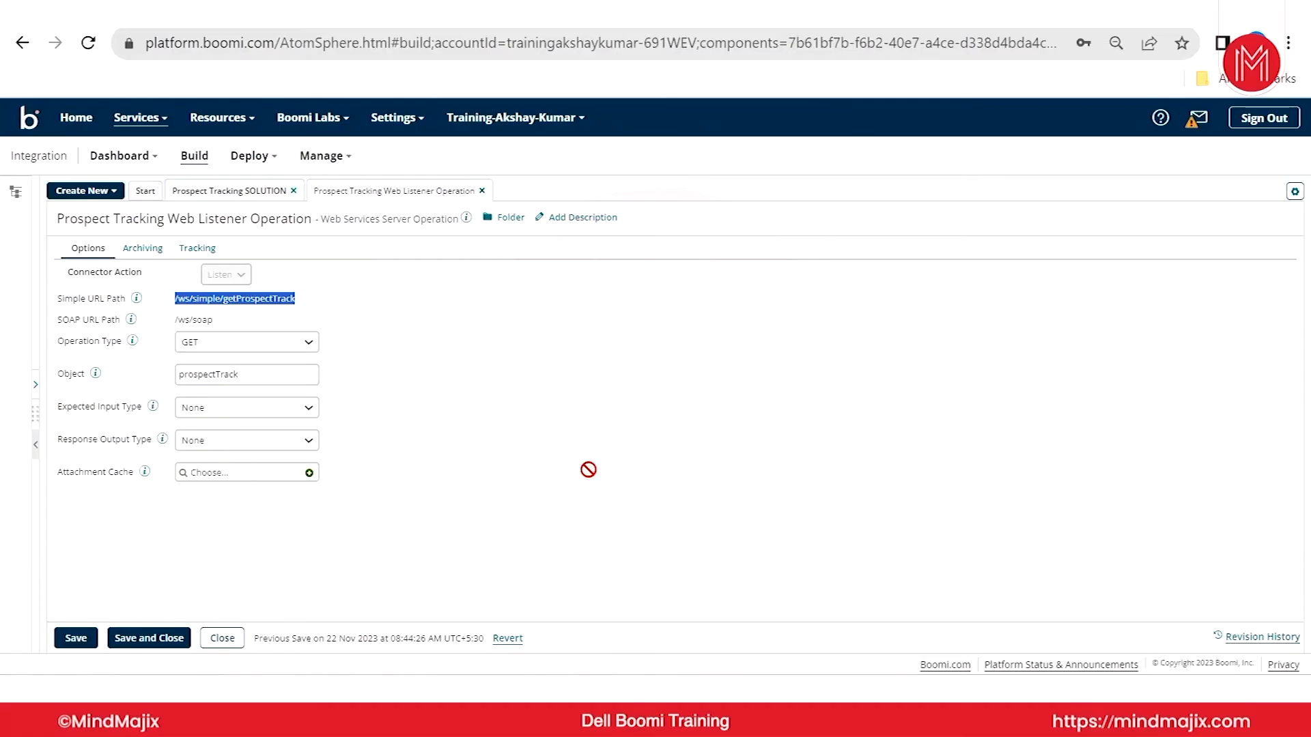
key(ctrl+Tab)
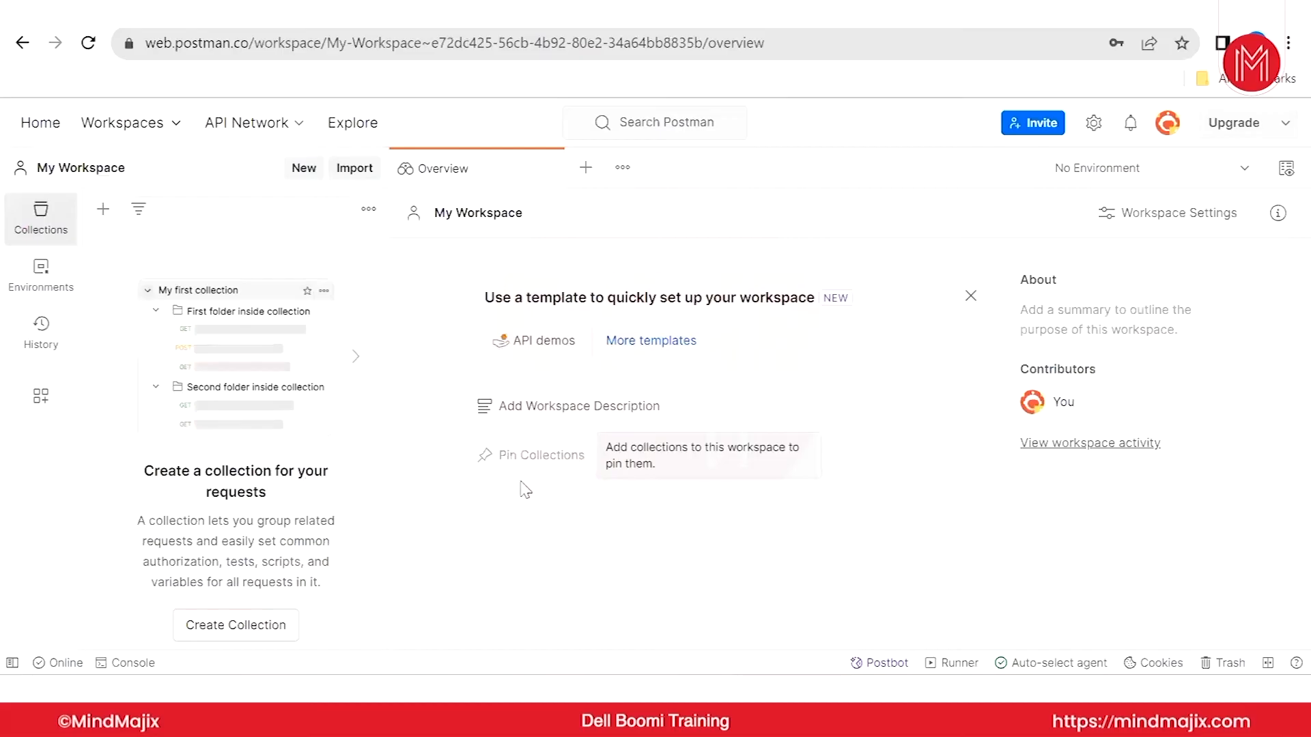
click(102, 10)
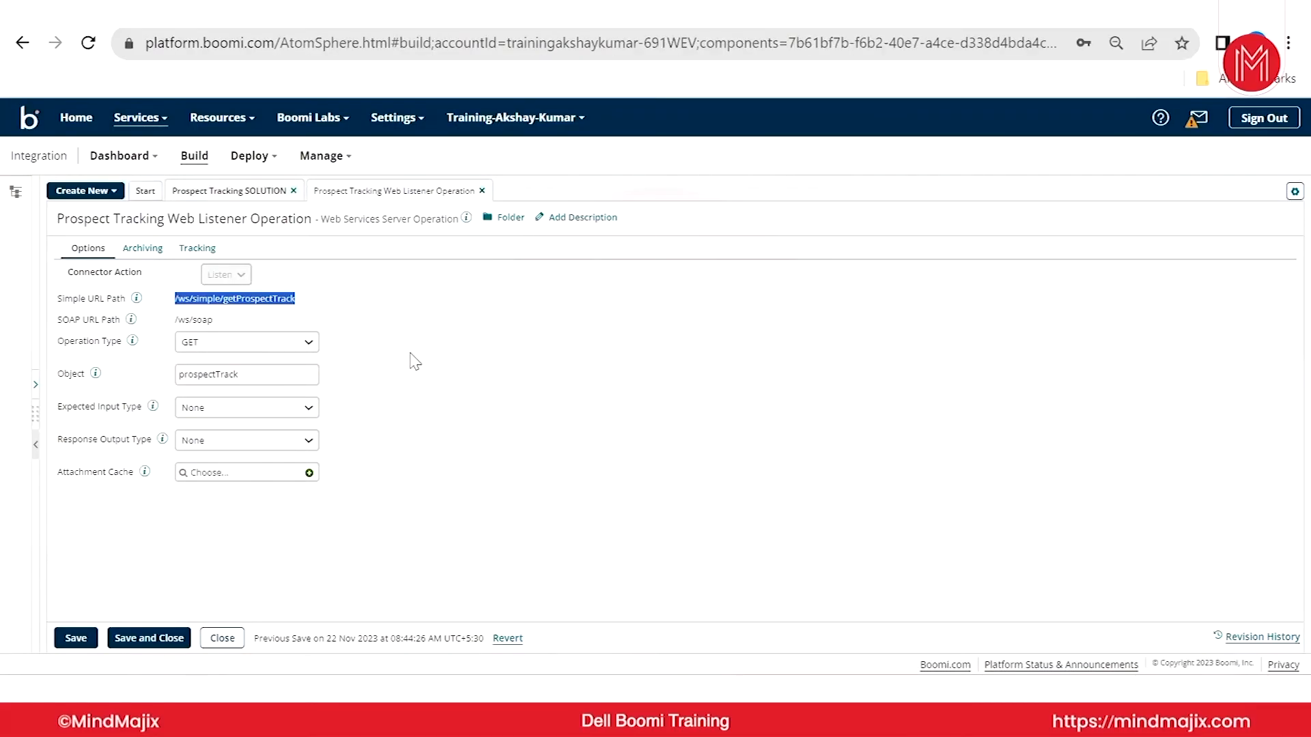
- Set the Response Output Type to Single Data with a custom result content type of "Sucess", checking Postman before returning
click(306, 441)
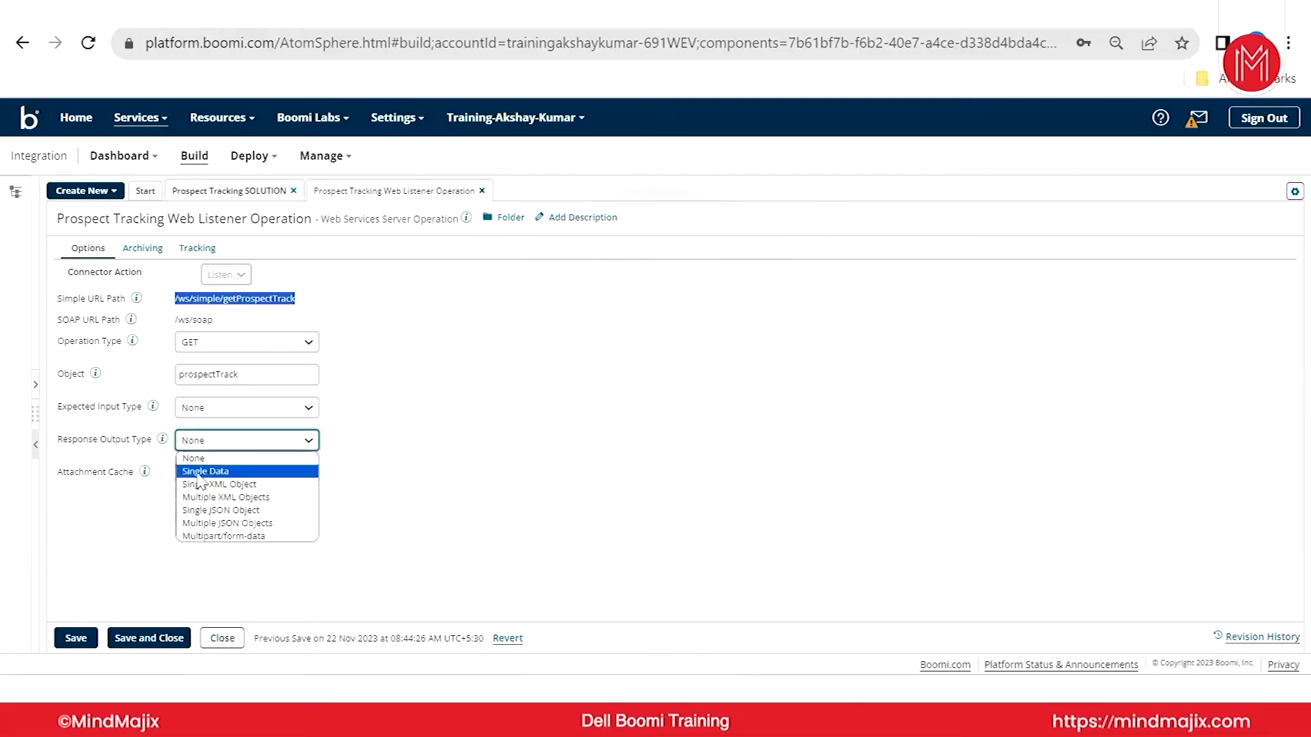
click(240, 473)
click(179, 501)
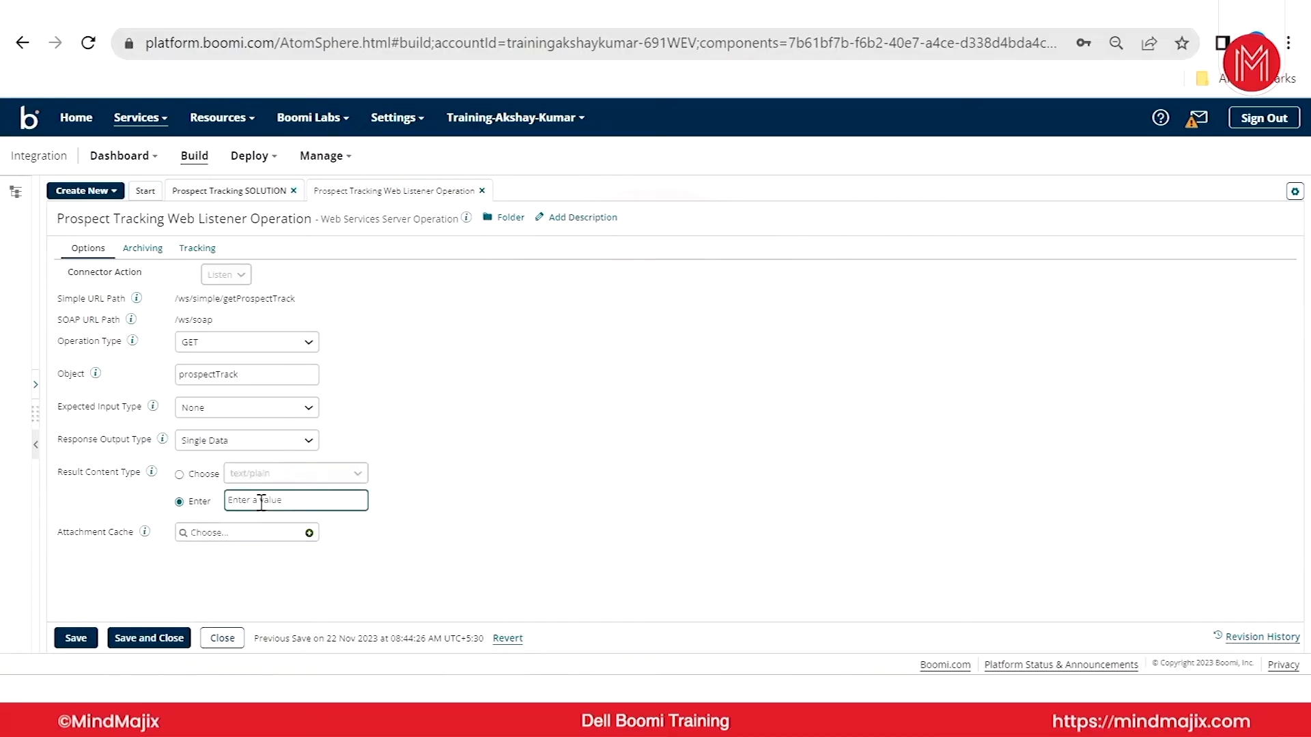
click(263, 502)
text(Sucess)
drag(256, 500, 186, 504)
key(ctrl+Tab)
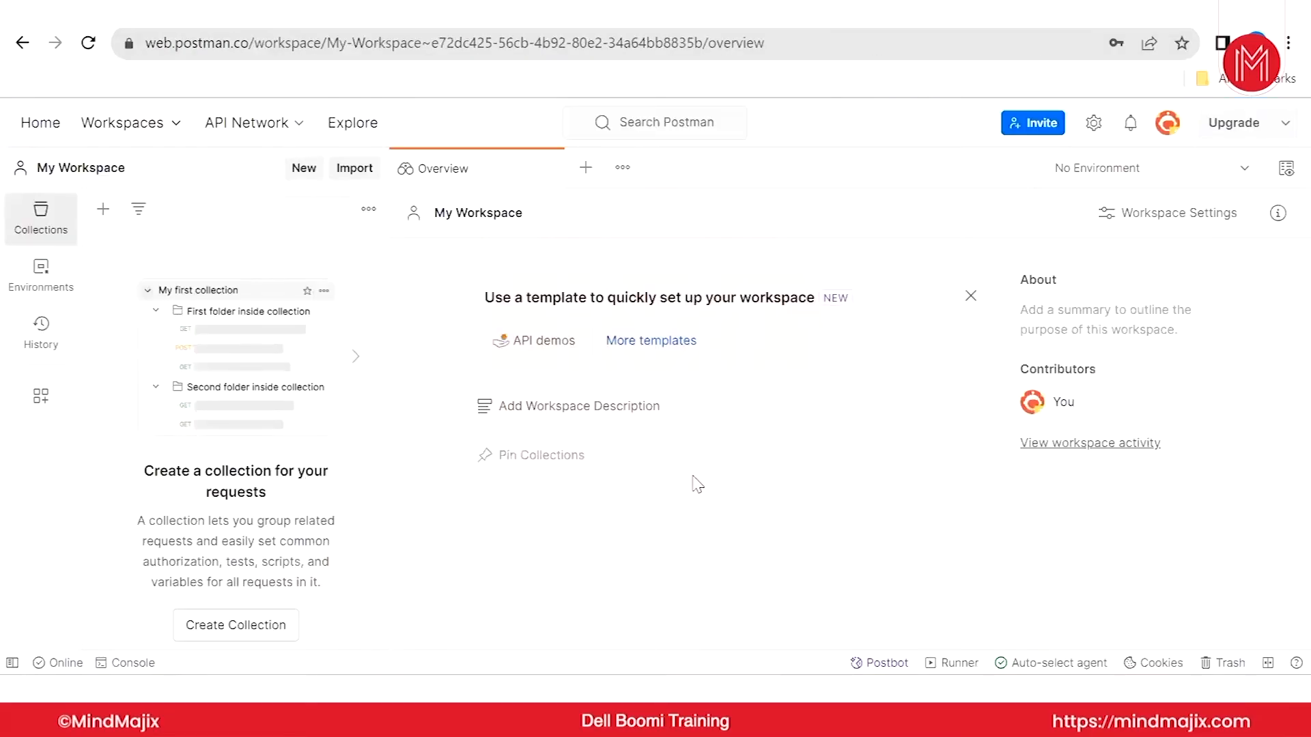
click(123, 12)
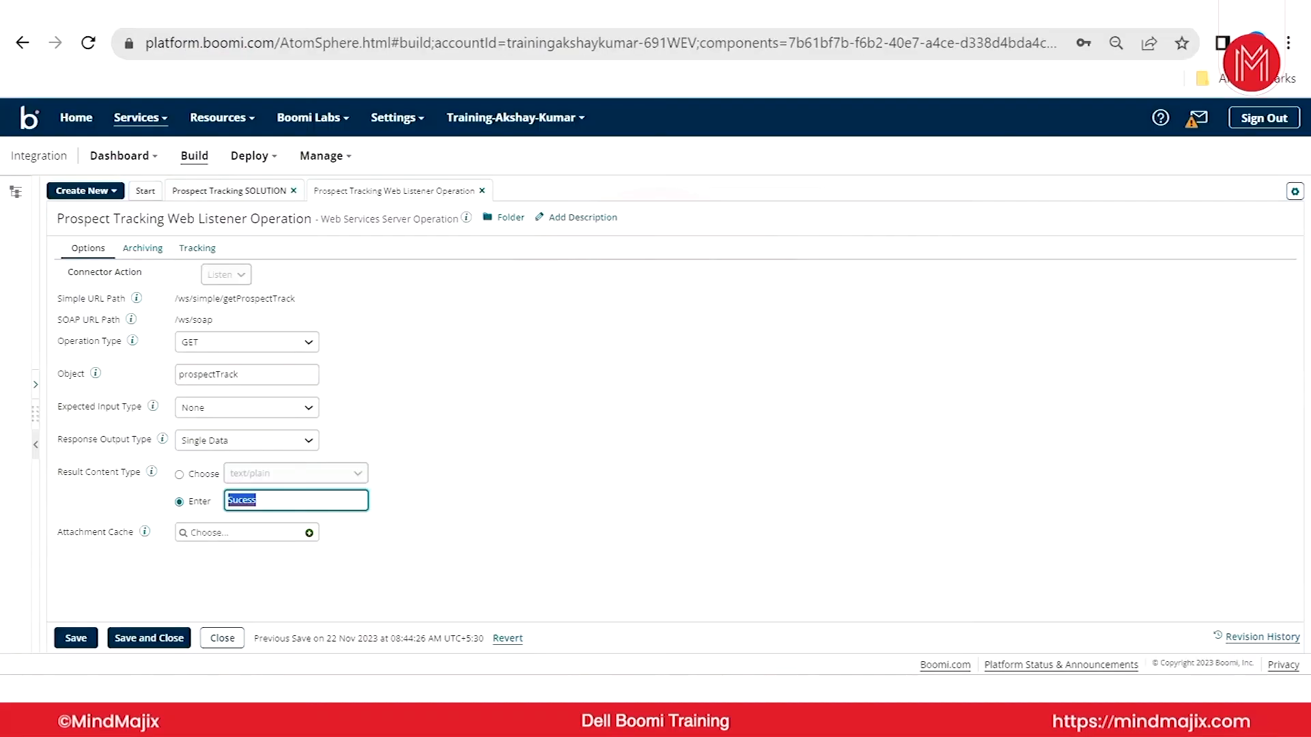
click(448, 428)
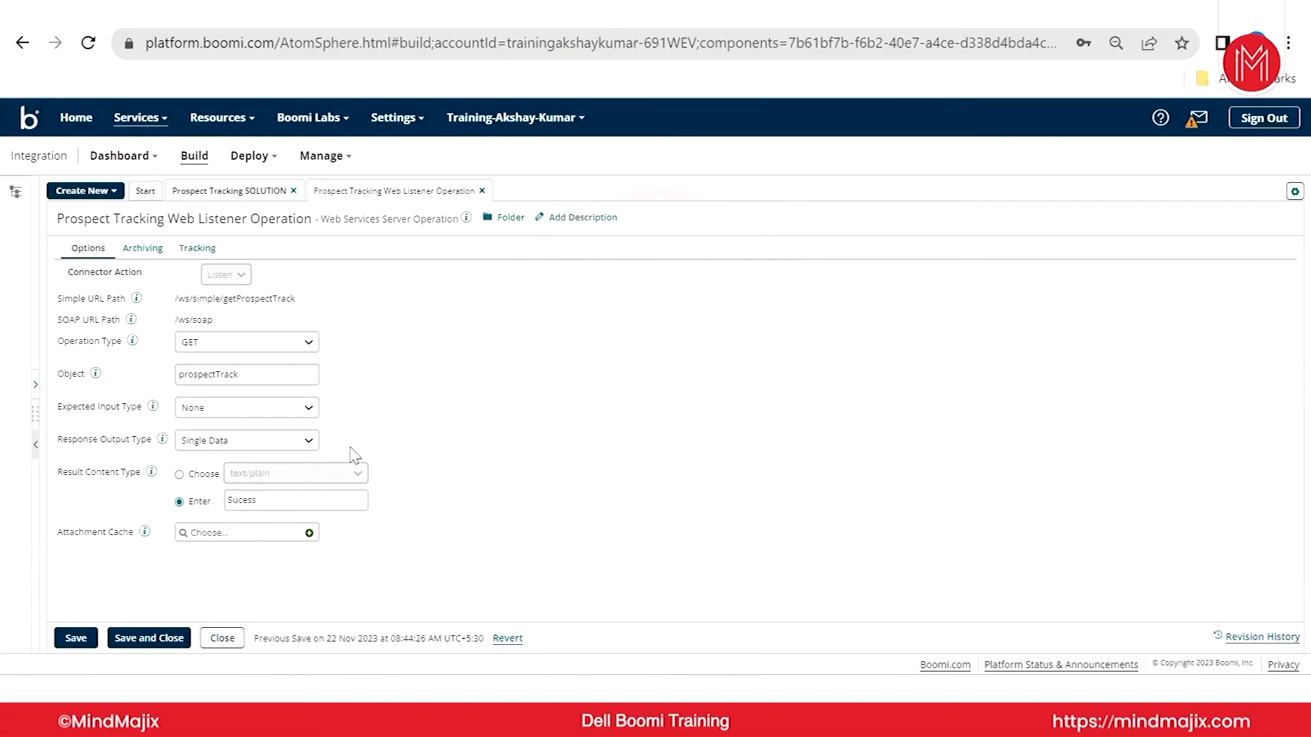
- Try Single XML Object and Multiple XML Objects as the Response Output Type, returning to Single XML Object
click(262, 445)
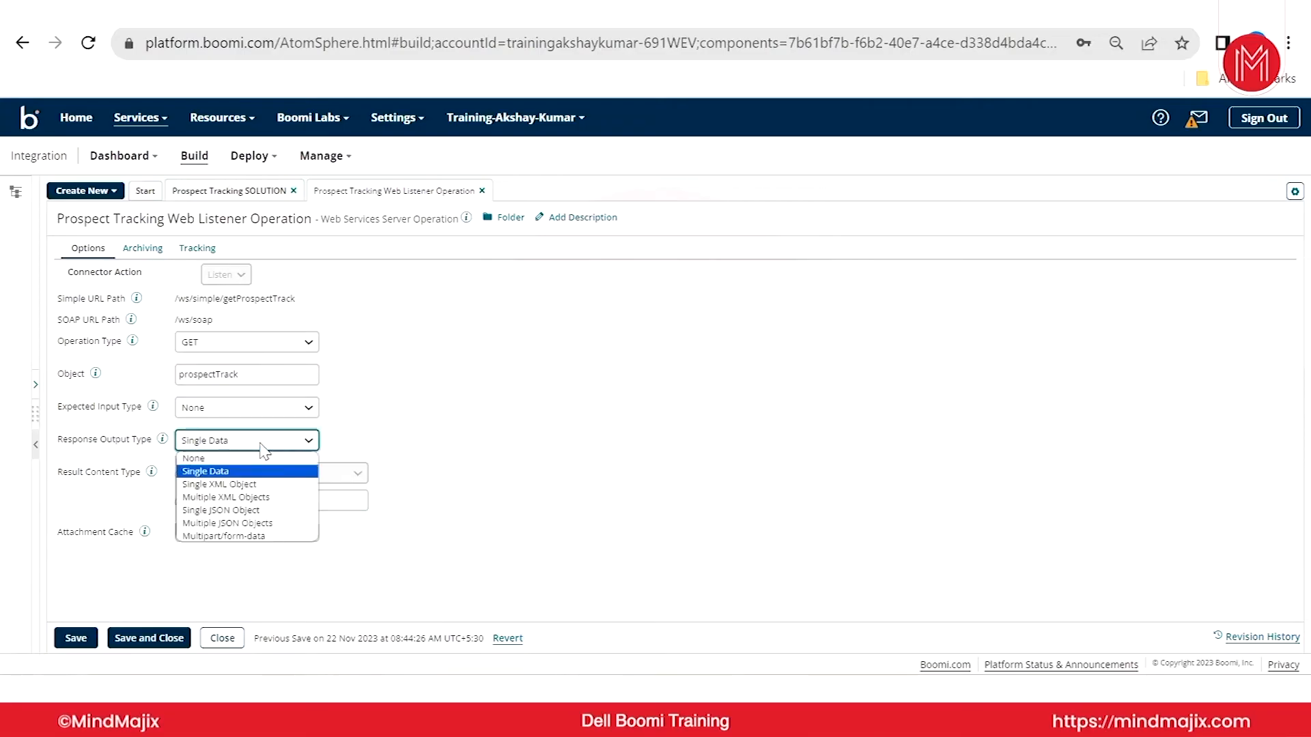
click(248, 486)
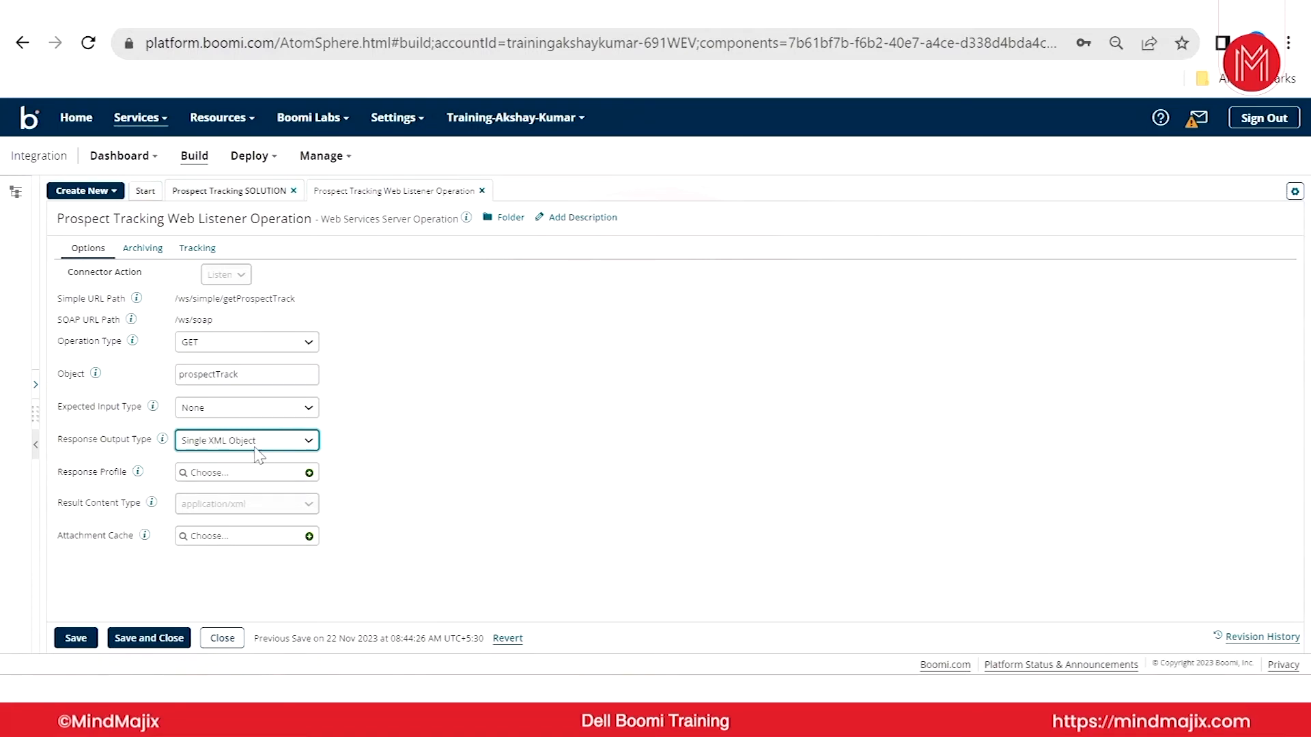
click(272, 451)
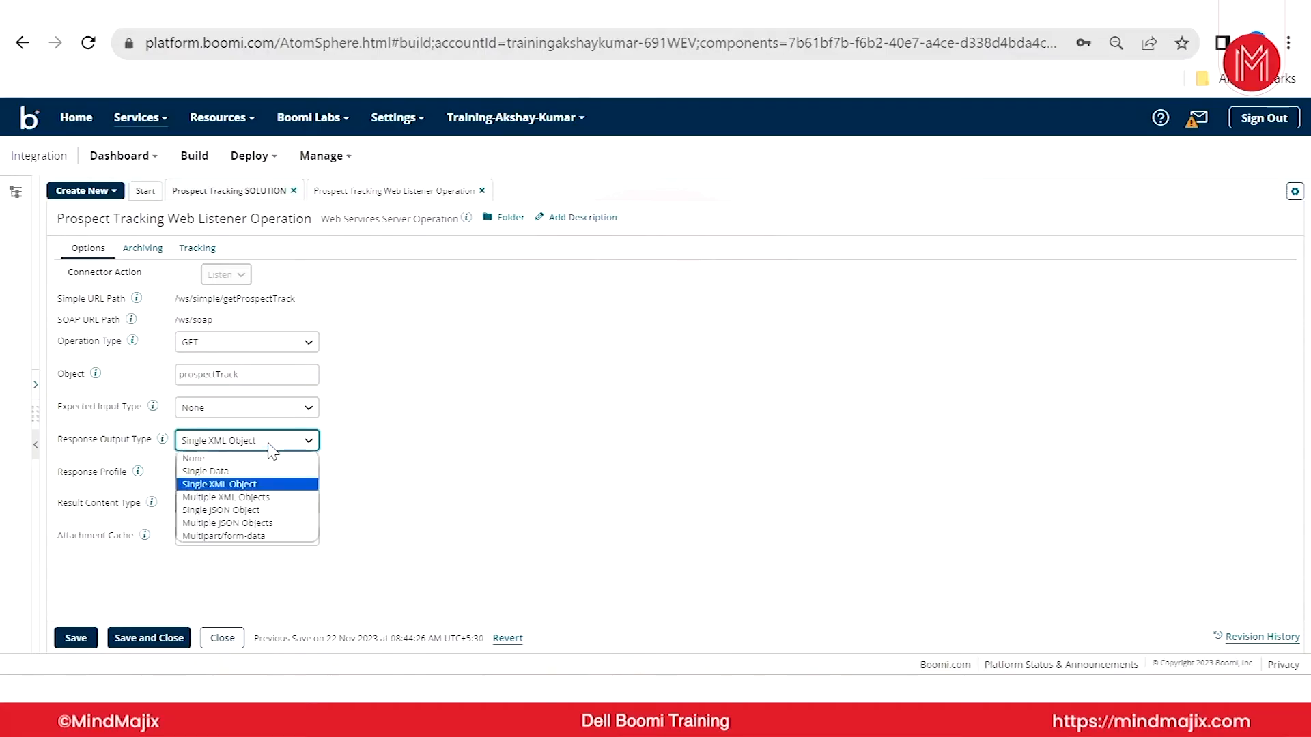
click(249, 497)
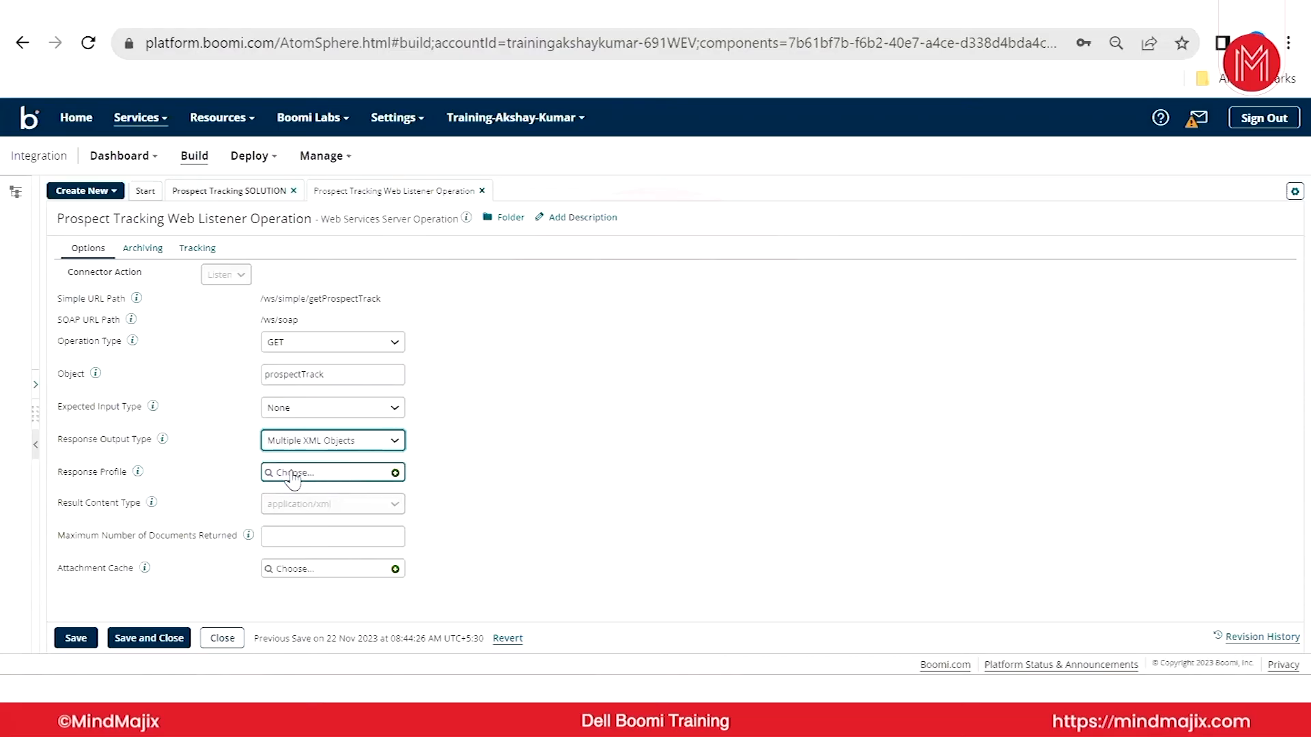
click(349, 441)
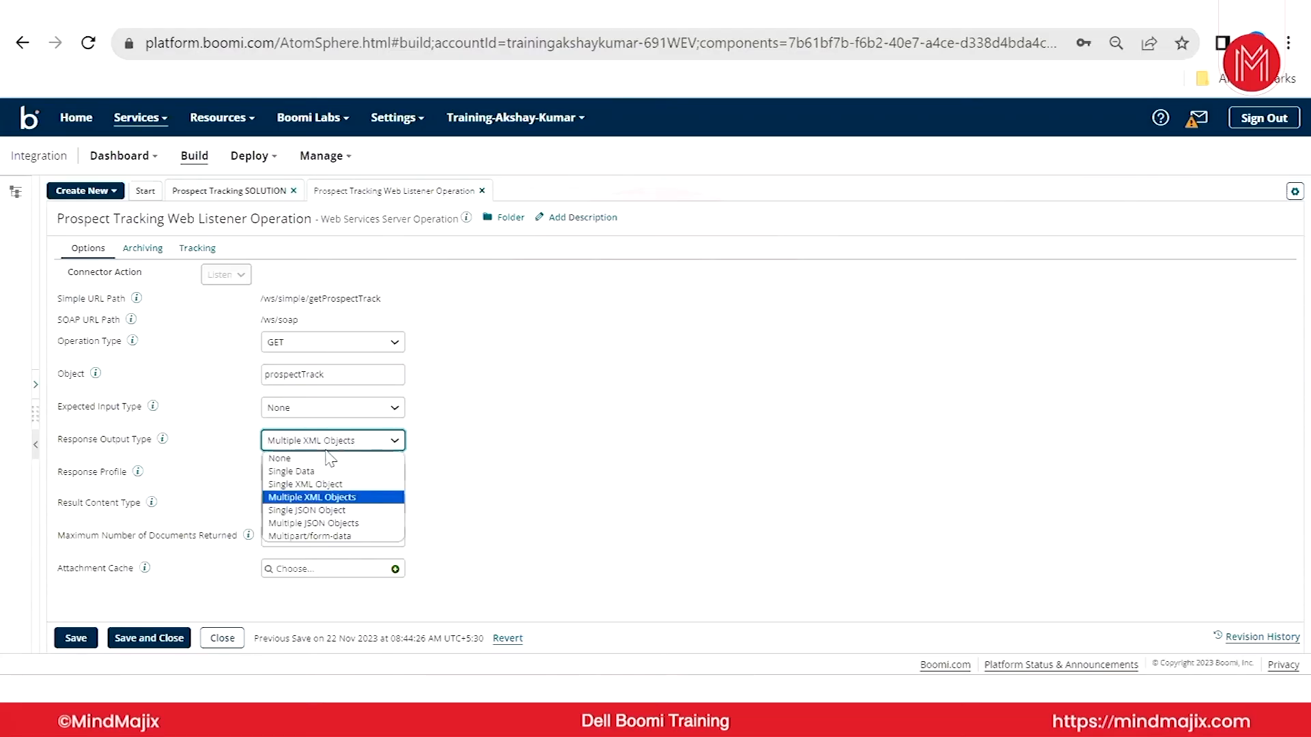
click(327, 484)
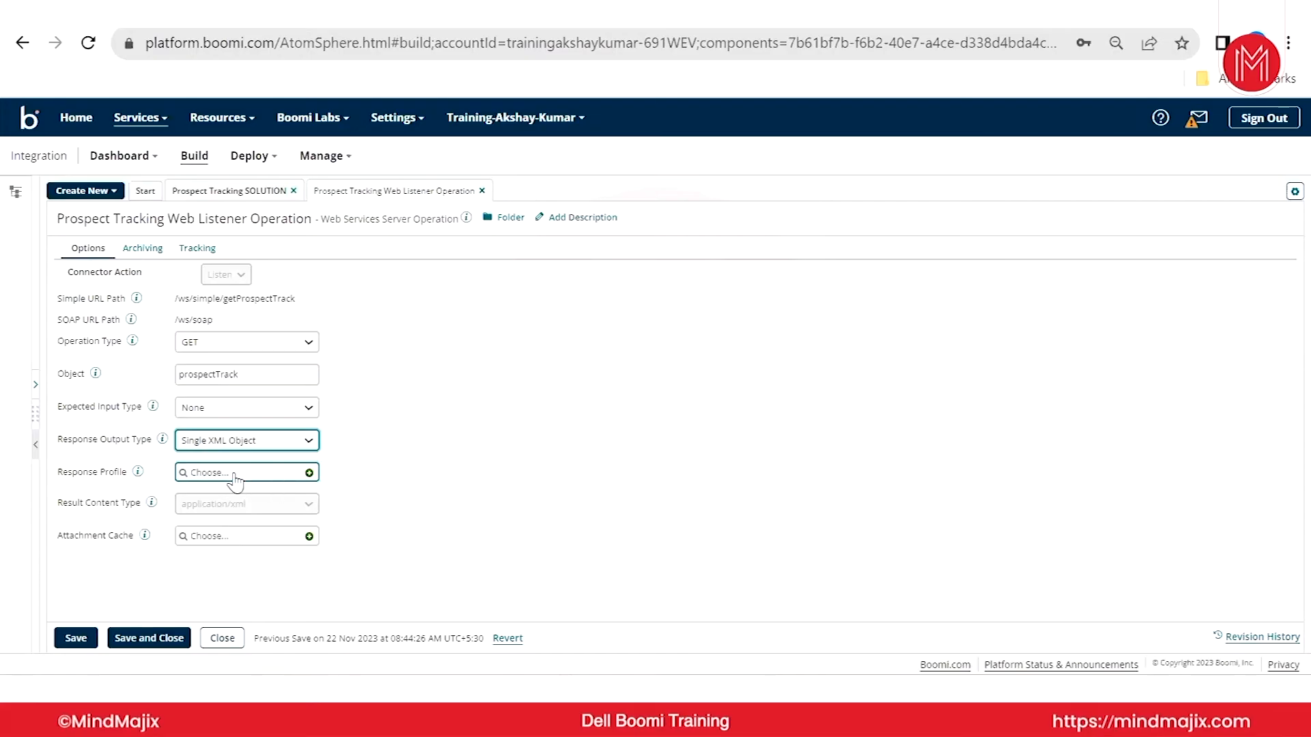
- Set the Response Output Type to Single JSON Object, and save and close the web listener operation
click(234, 441)
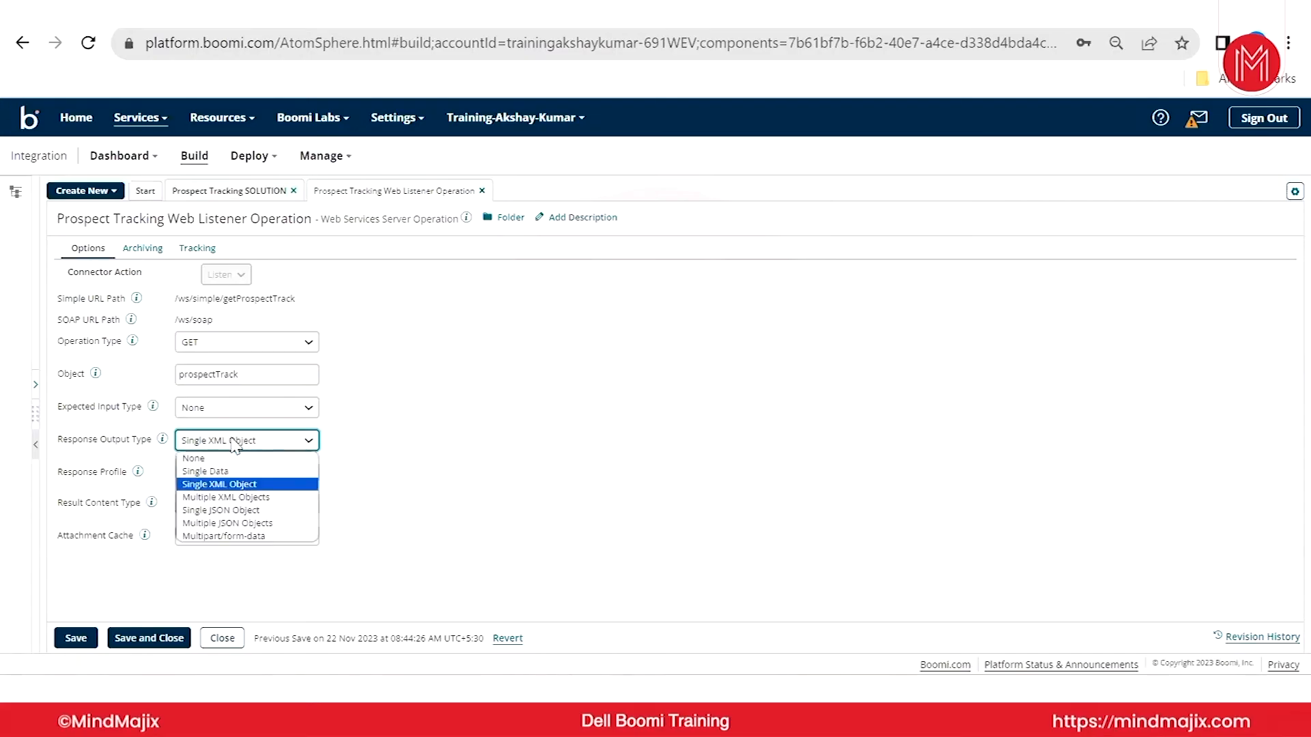
click(238, 510)
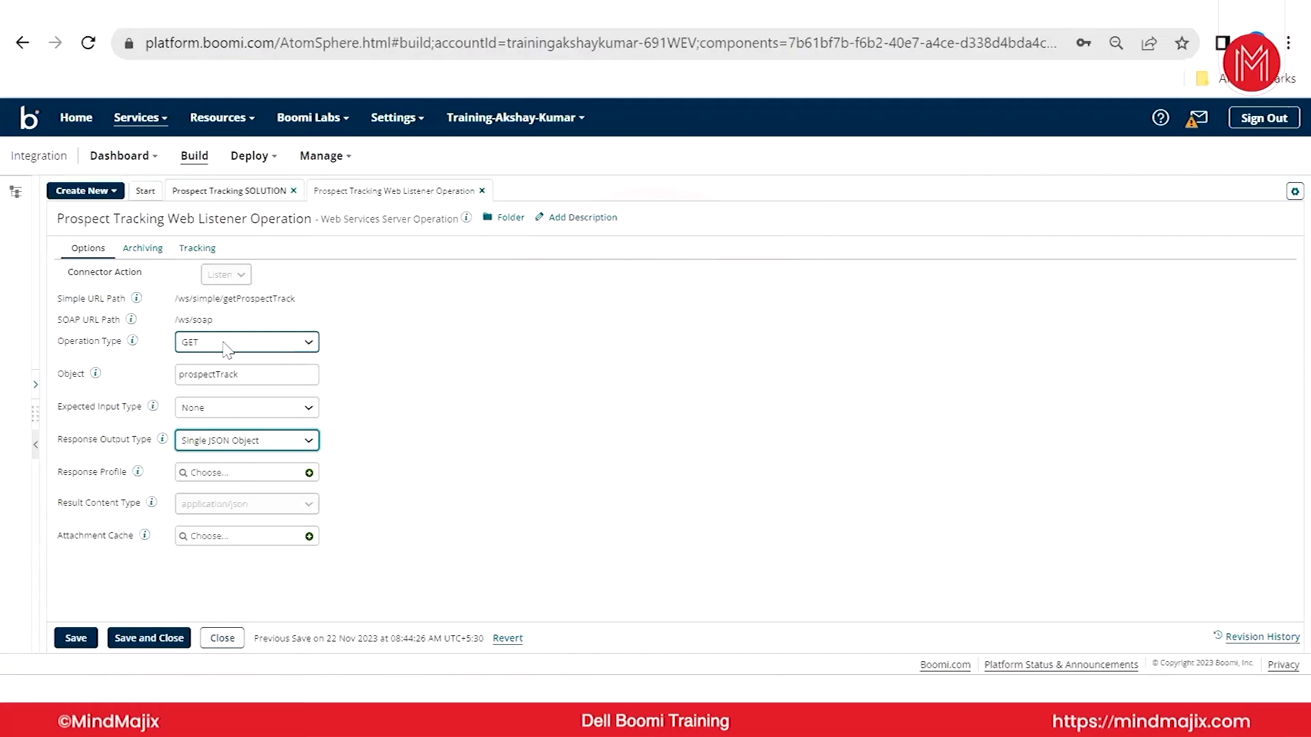
click(241, 375)
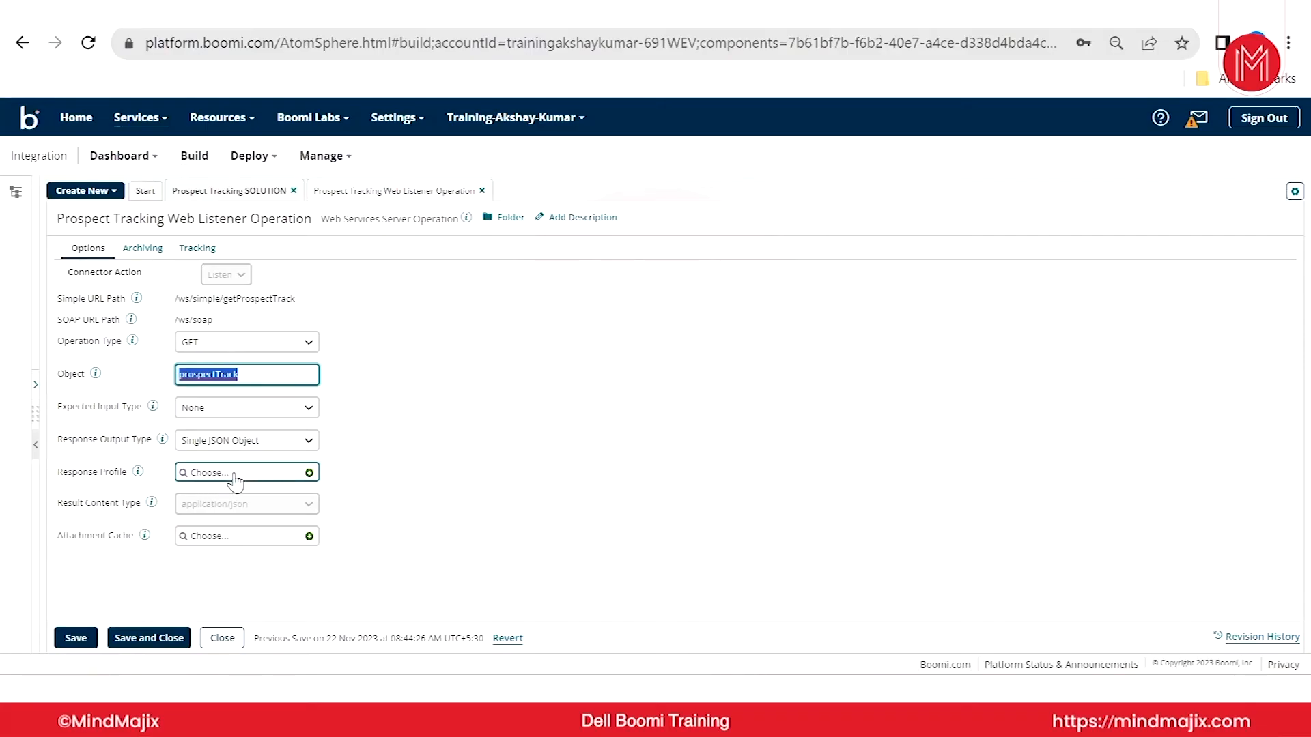
click(152, 639)
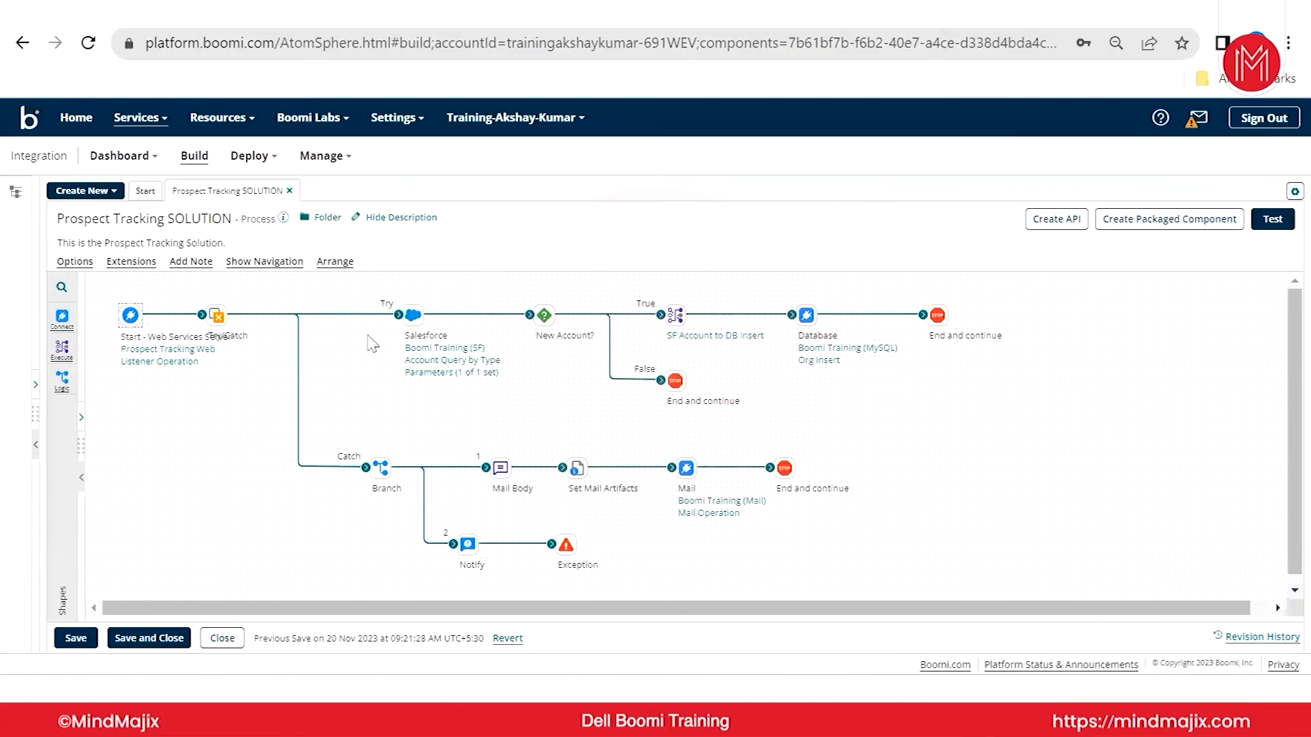
- Disconnect the Try path from the Salesforce shape and review the Salesforce connector's parameters
drag(399, 315, 328, 403)
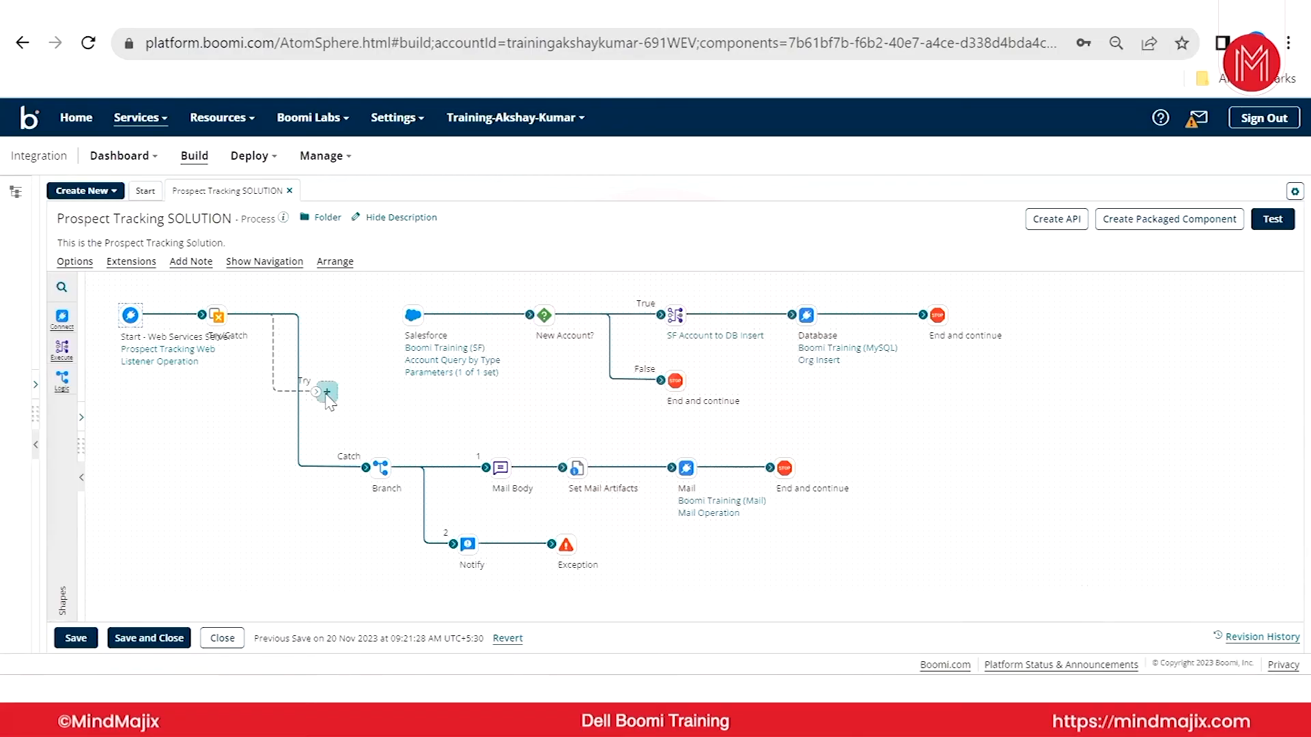
click(422, 373)
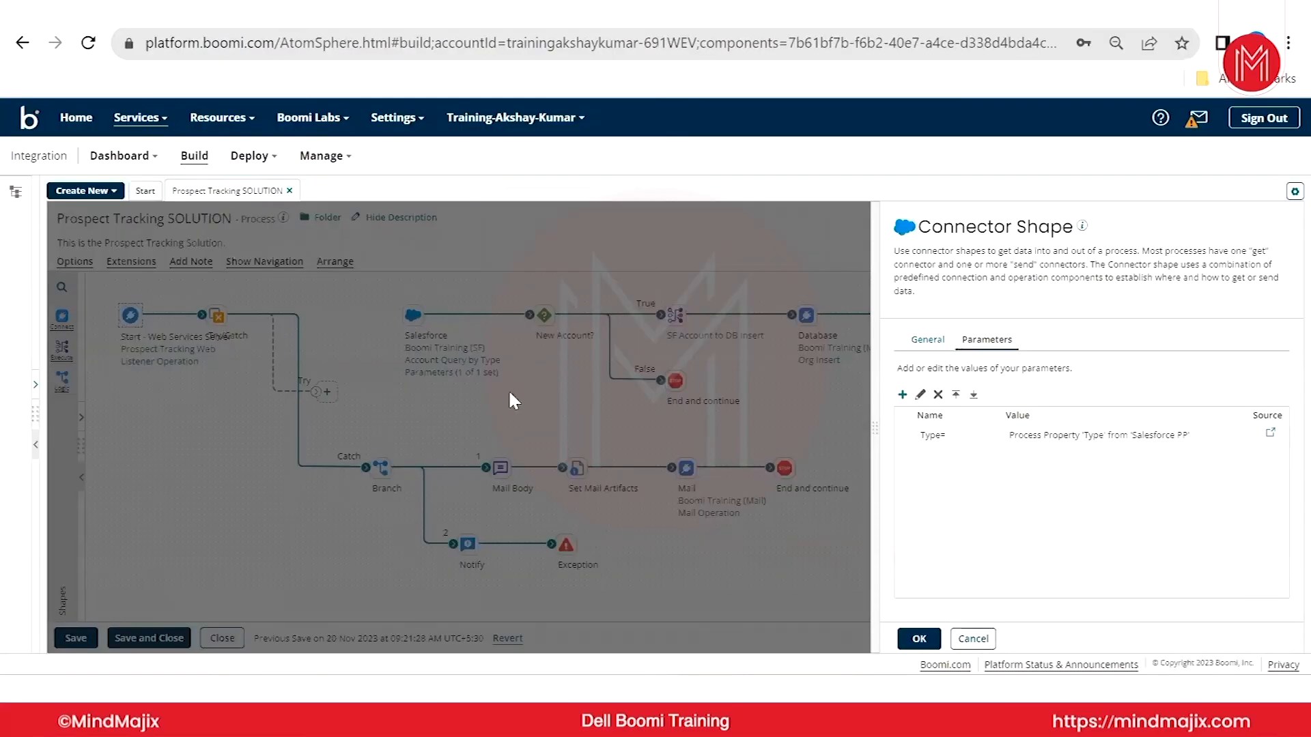
click(342, 374)
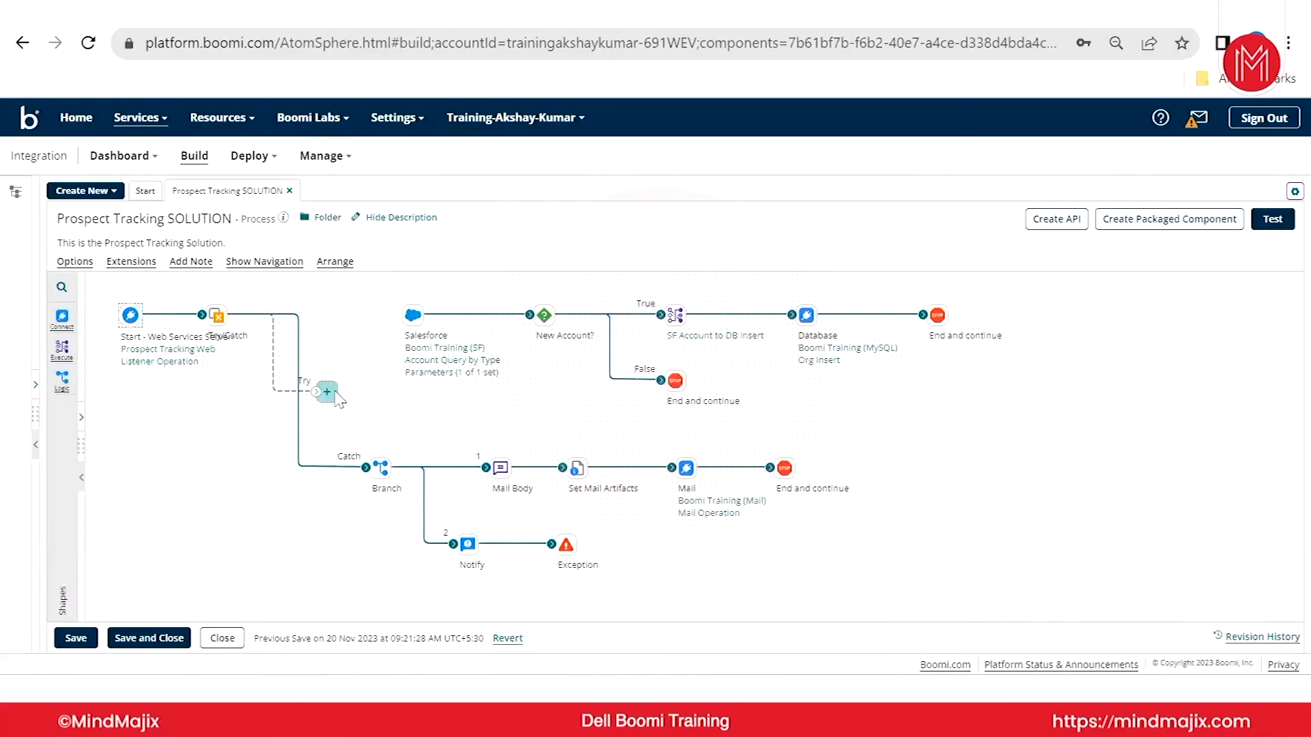
- Switch to the Notepad++ notes and add the line "Get - Domain/Operation URL?type=Prospect" beneath the API details list
key(alt+Tab)
click(417, 425)
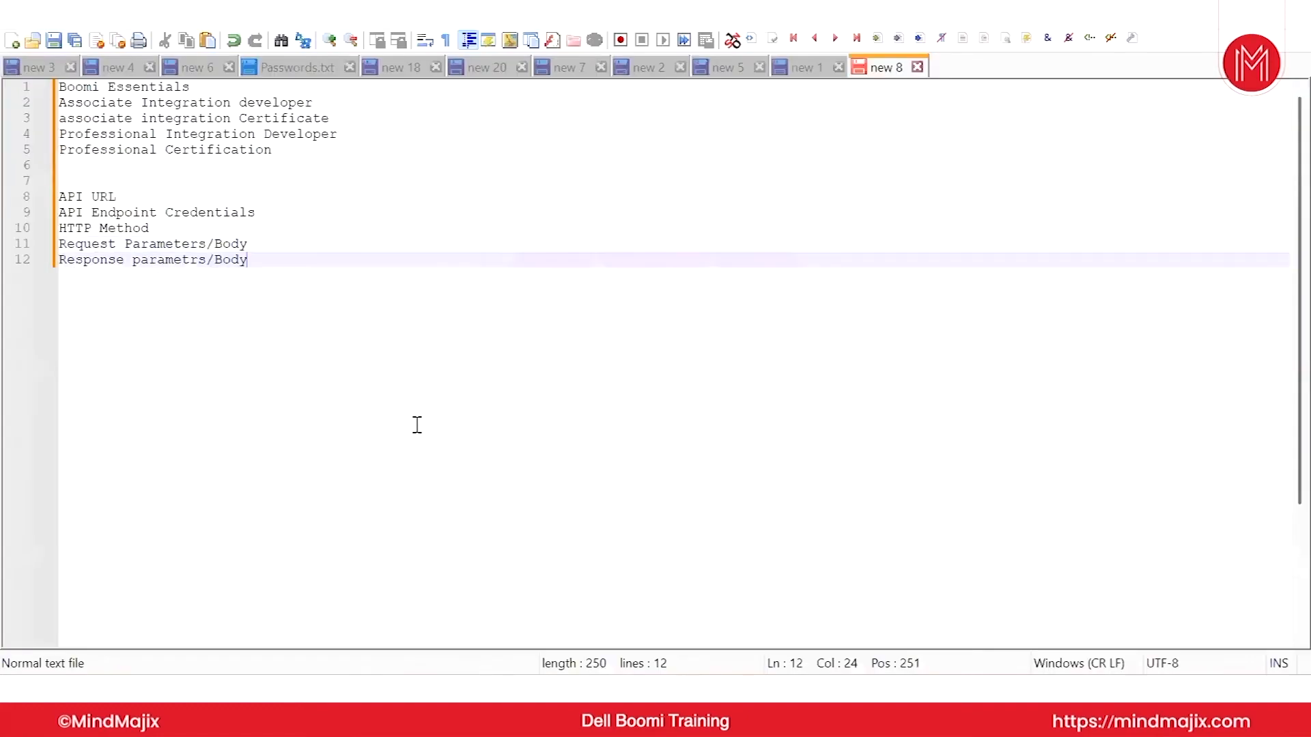
key(Return)
key(Return)
text(Get)
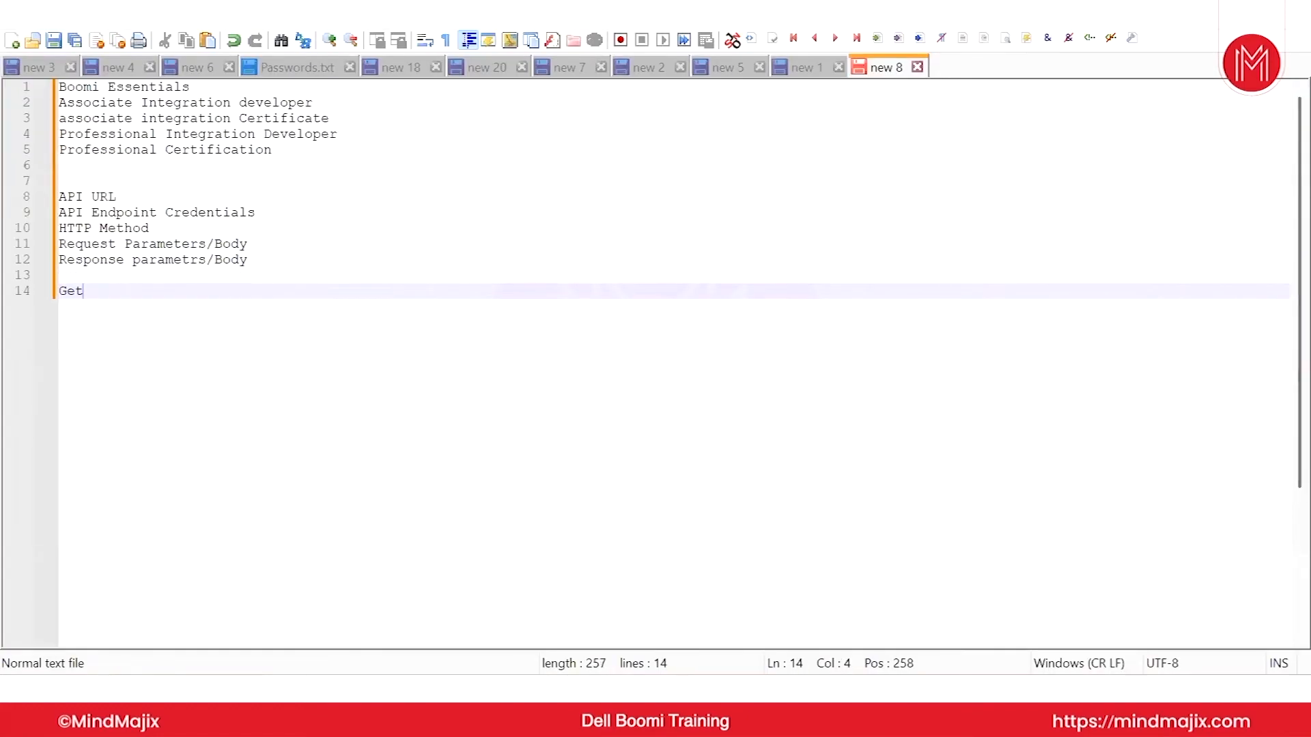
text( - Domain/Operatio)
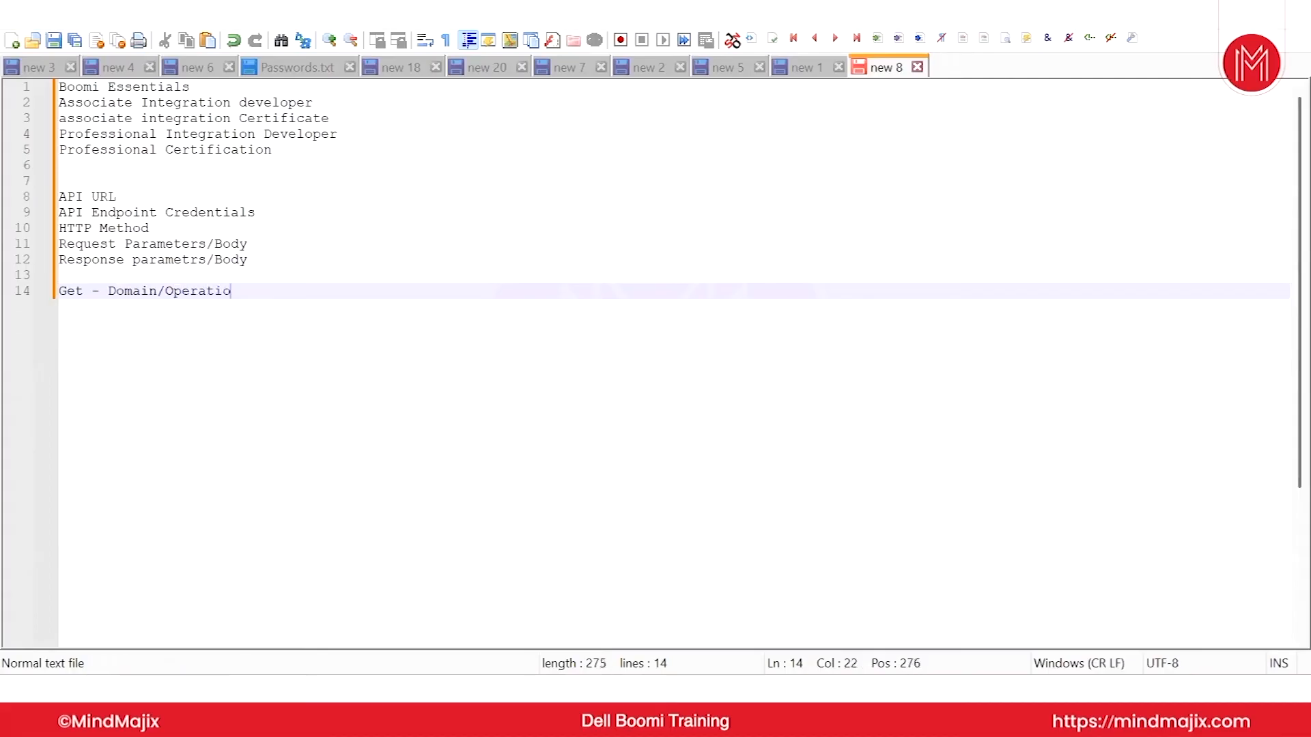
text(n URL)
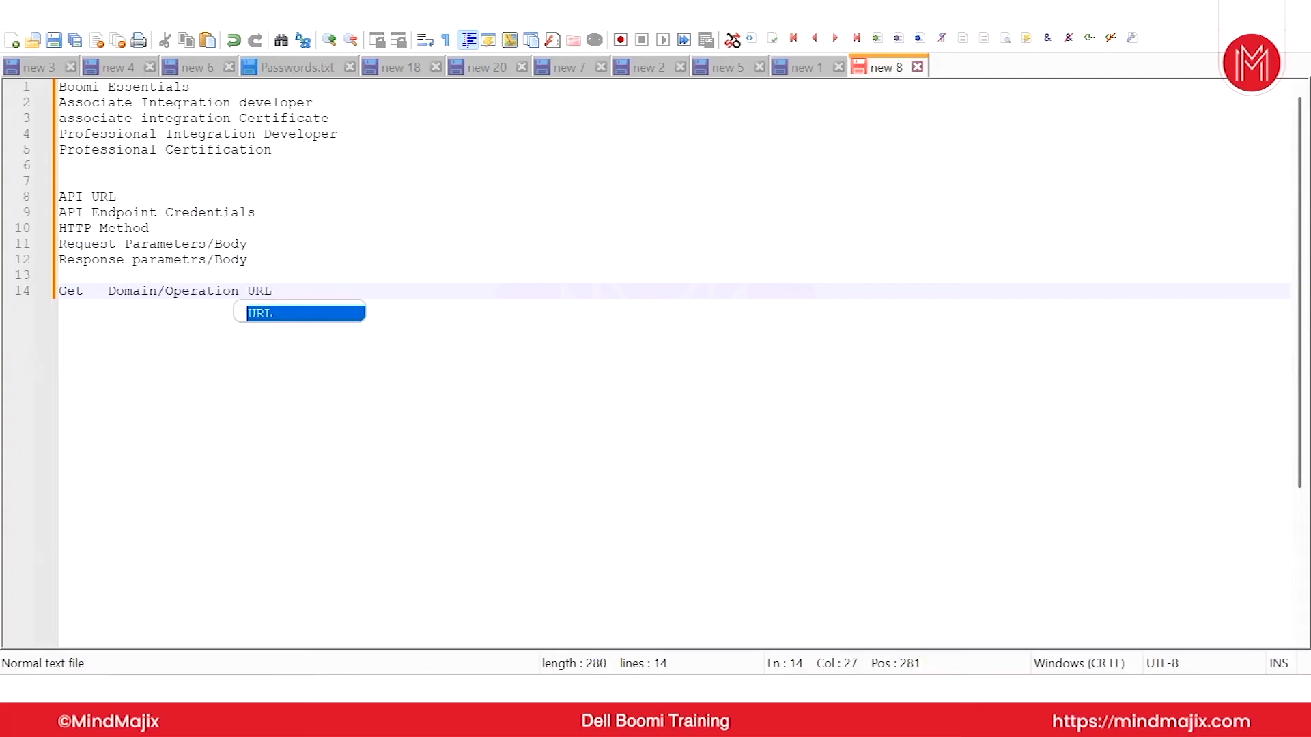
text(?)
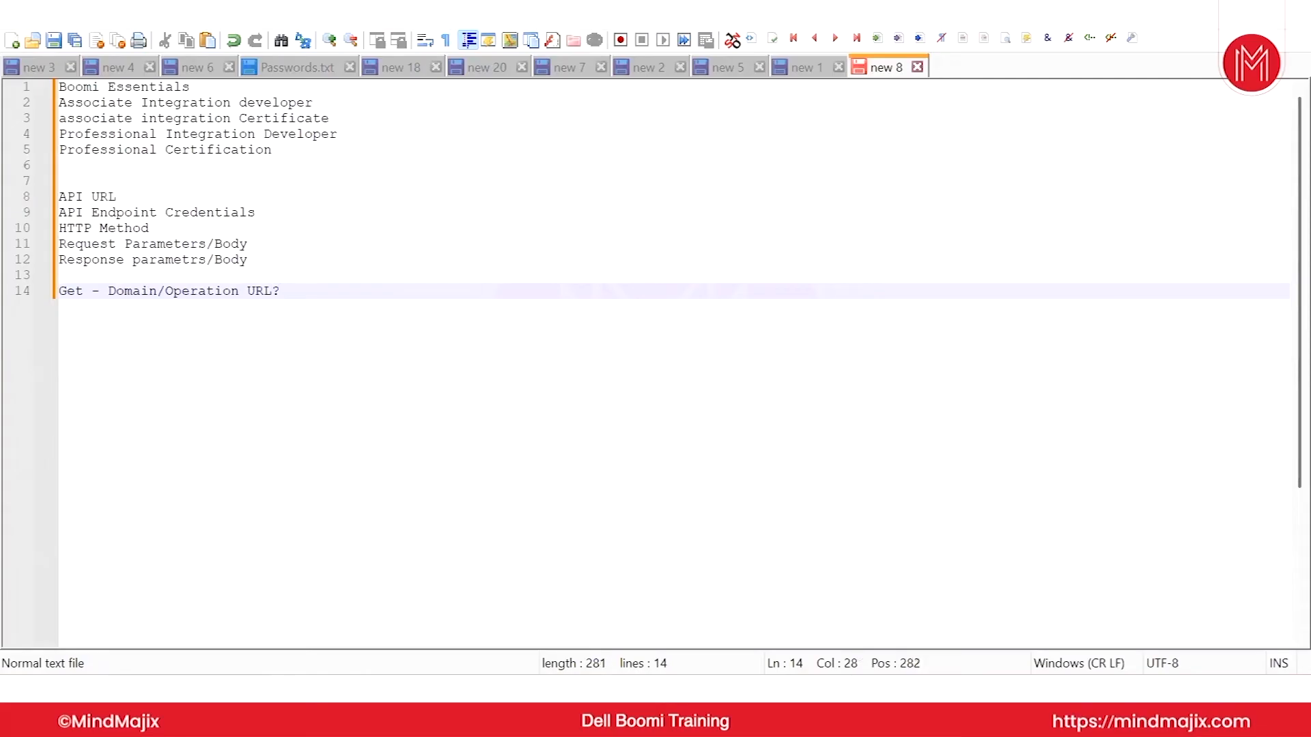
text(type=Prospect)
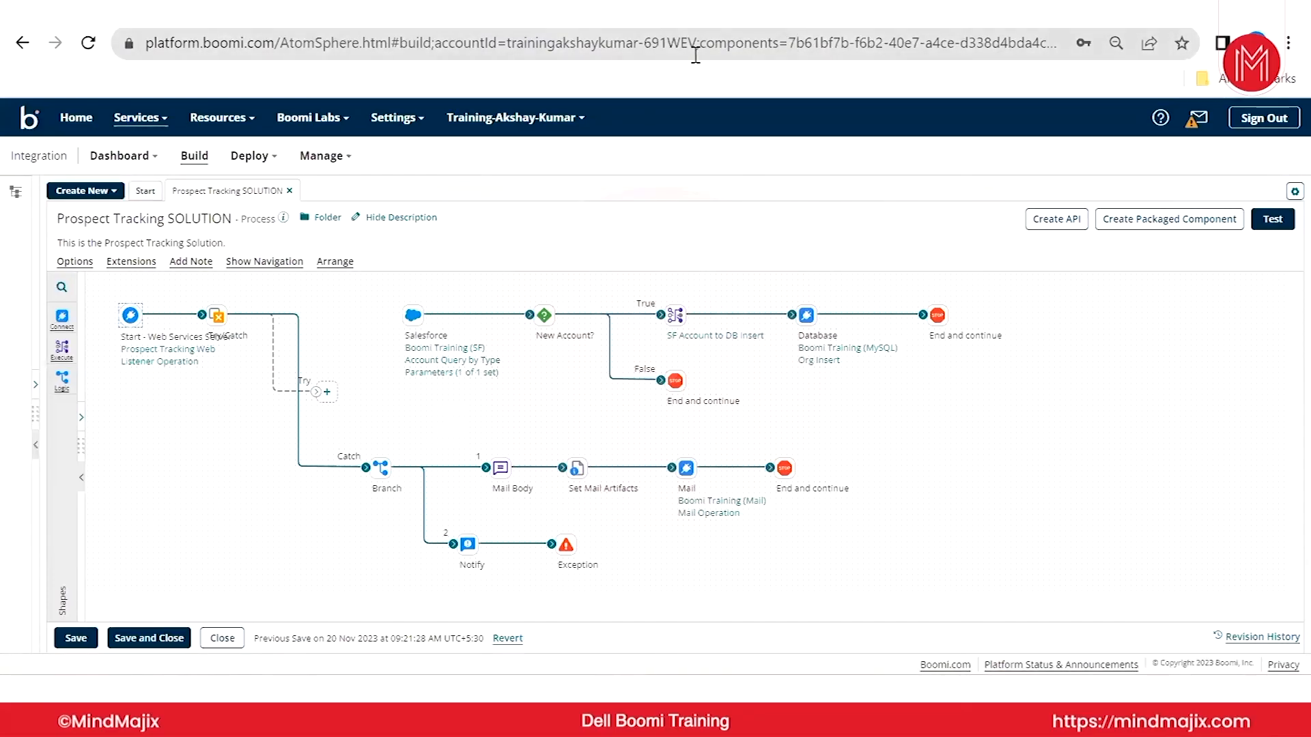
- Copy the Boomi community my-learning page's URL from the browser and paste it beneath the Get line in the notes
click(669, 55)
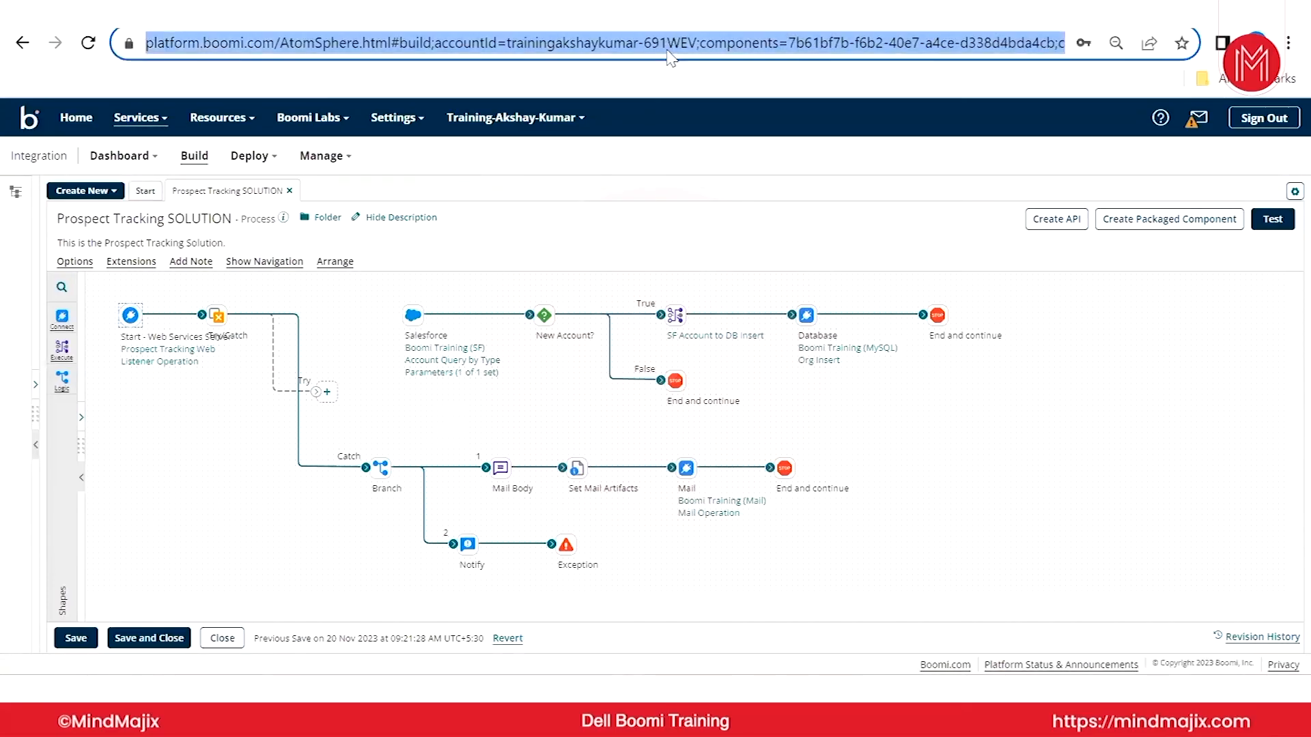
key(End)
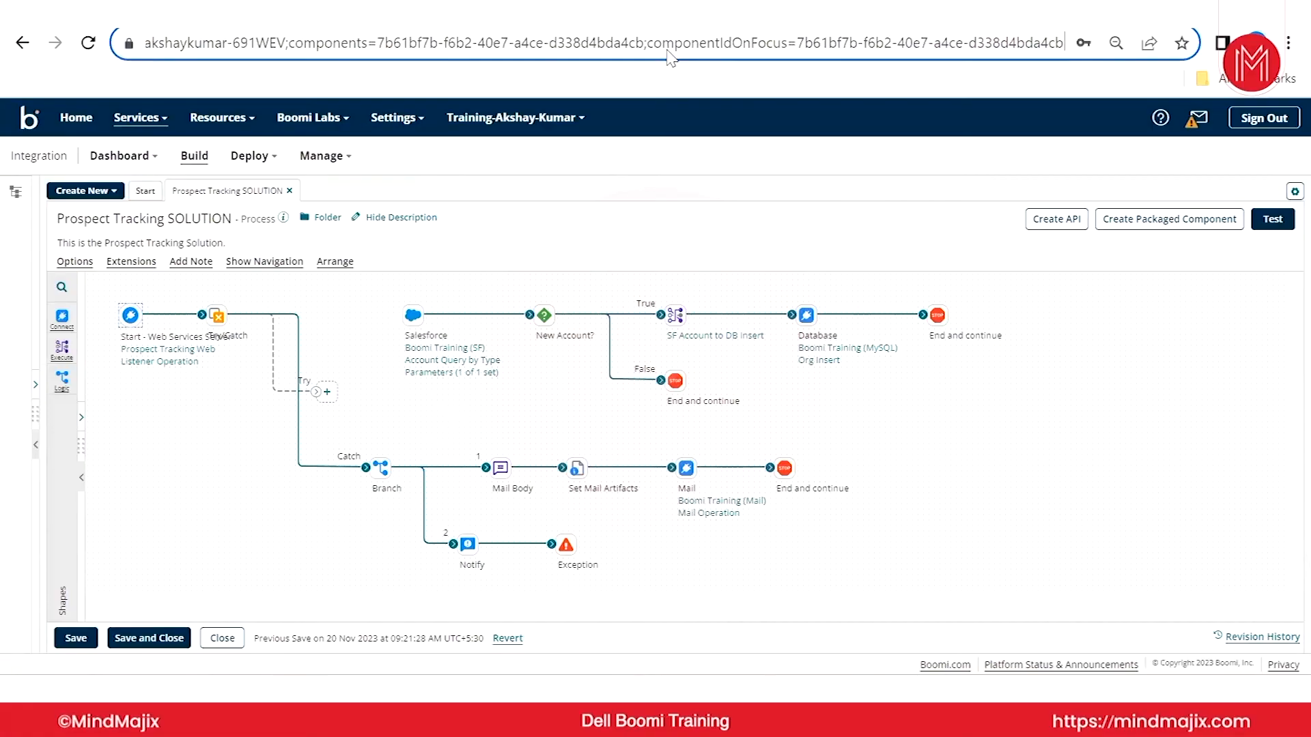
drag(663, 43, 1109, 54)
click(389, 15)
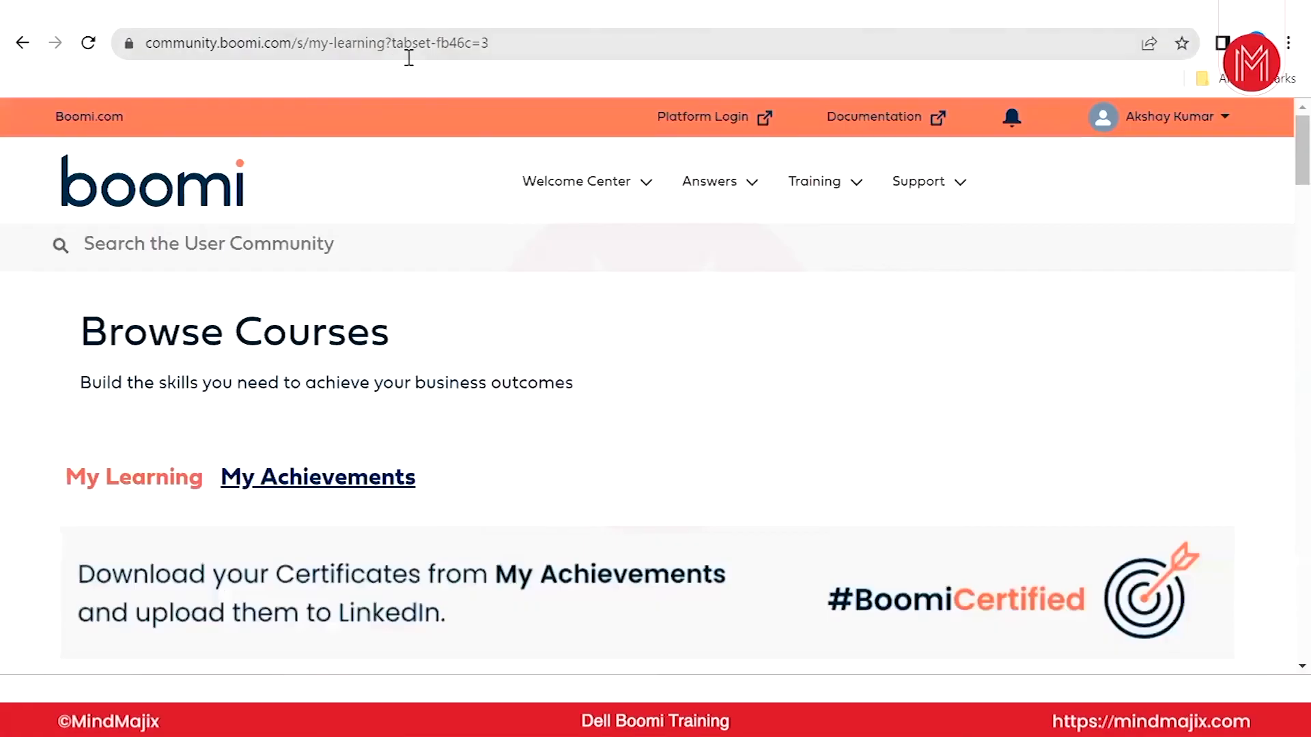
drag(535, 44, 50, 38)
key(ctrl+c)
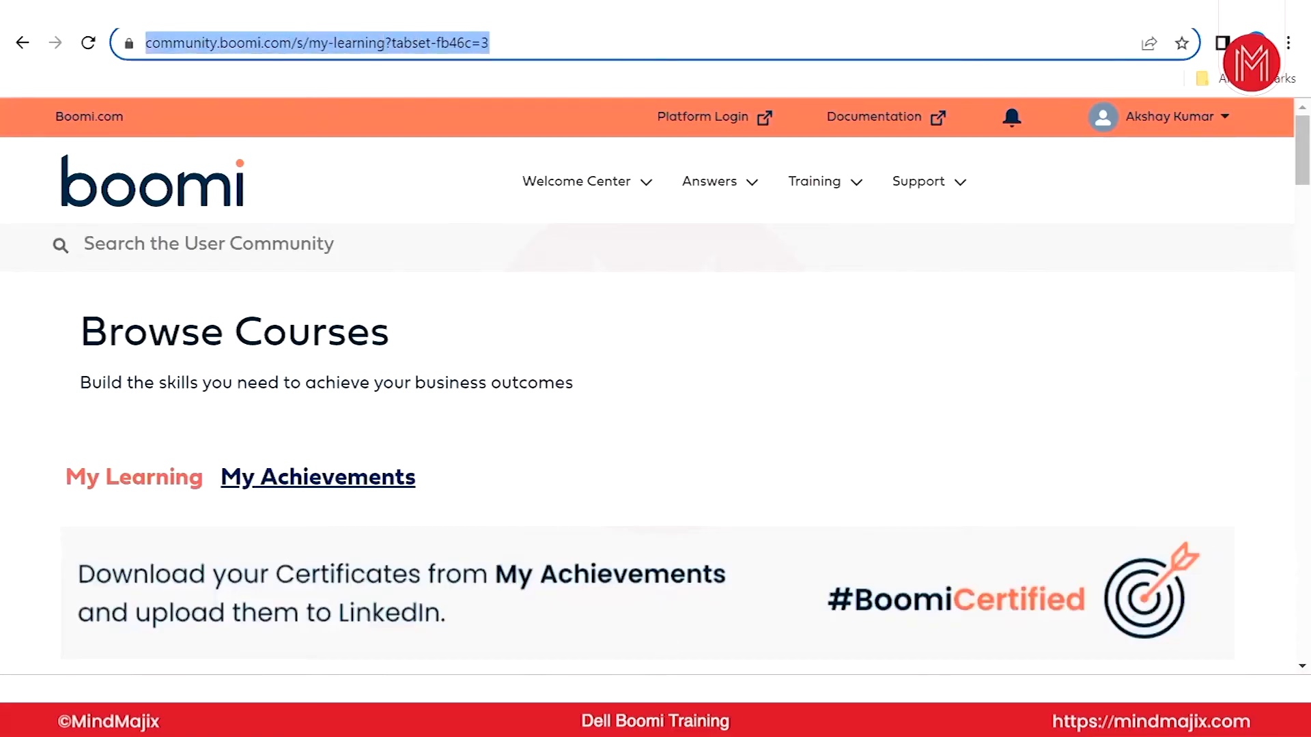
key(alt+Tab)
key(Return)
key(Return)
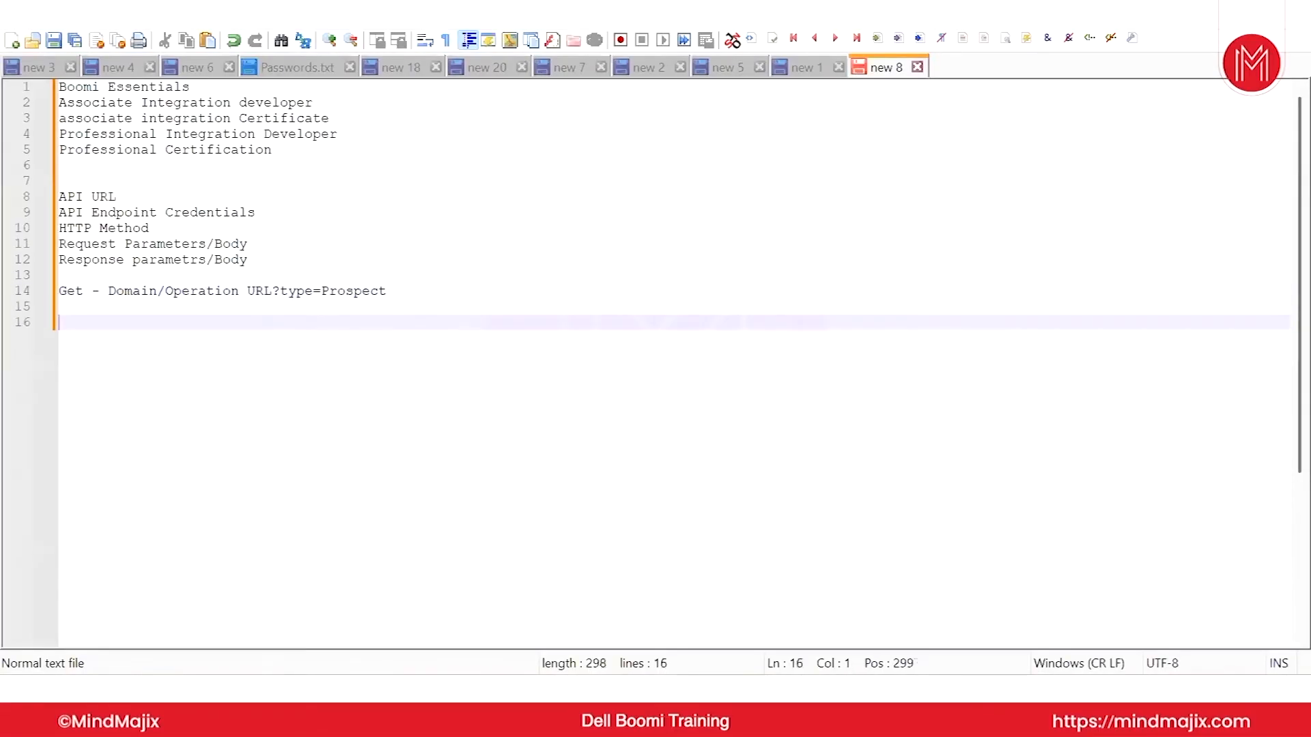
key(ctrl+v)
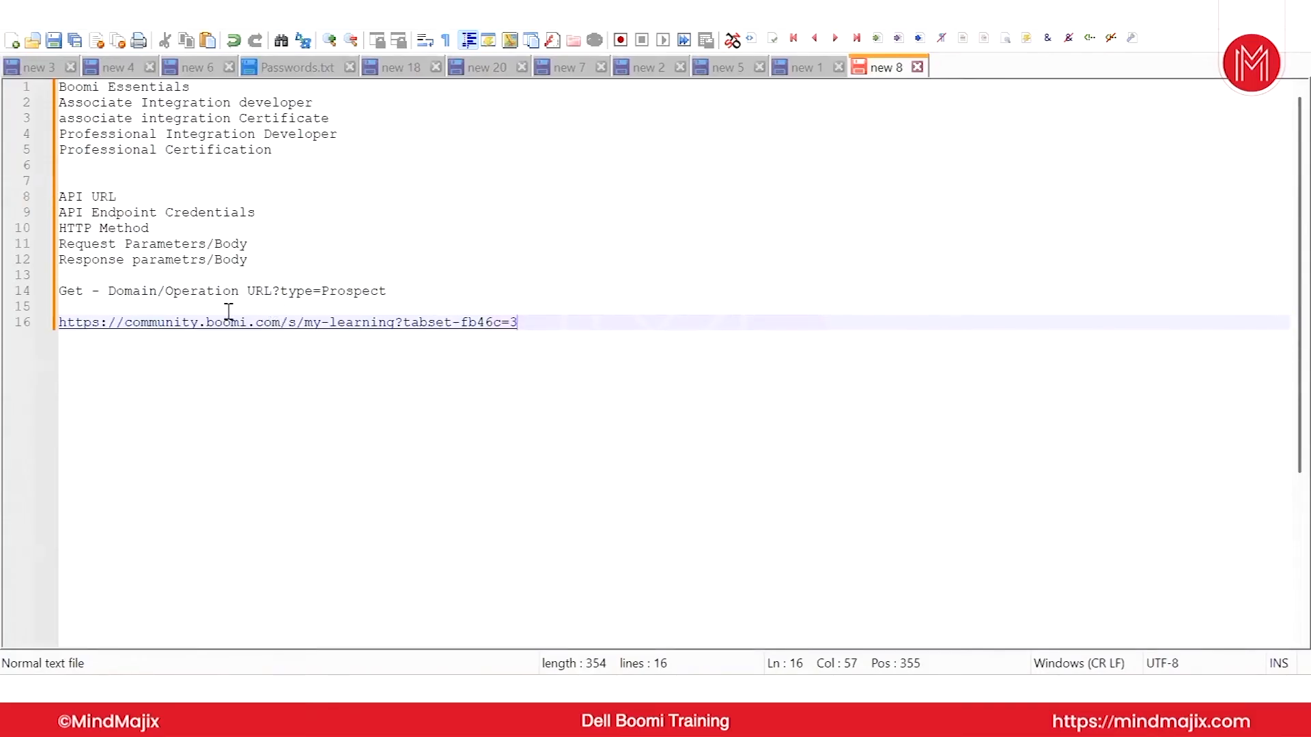
click(146, 291)
drag(156, 290, 280, 336)
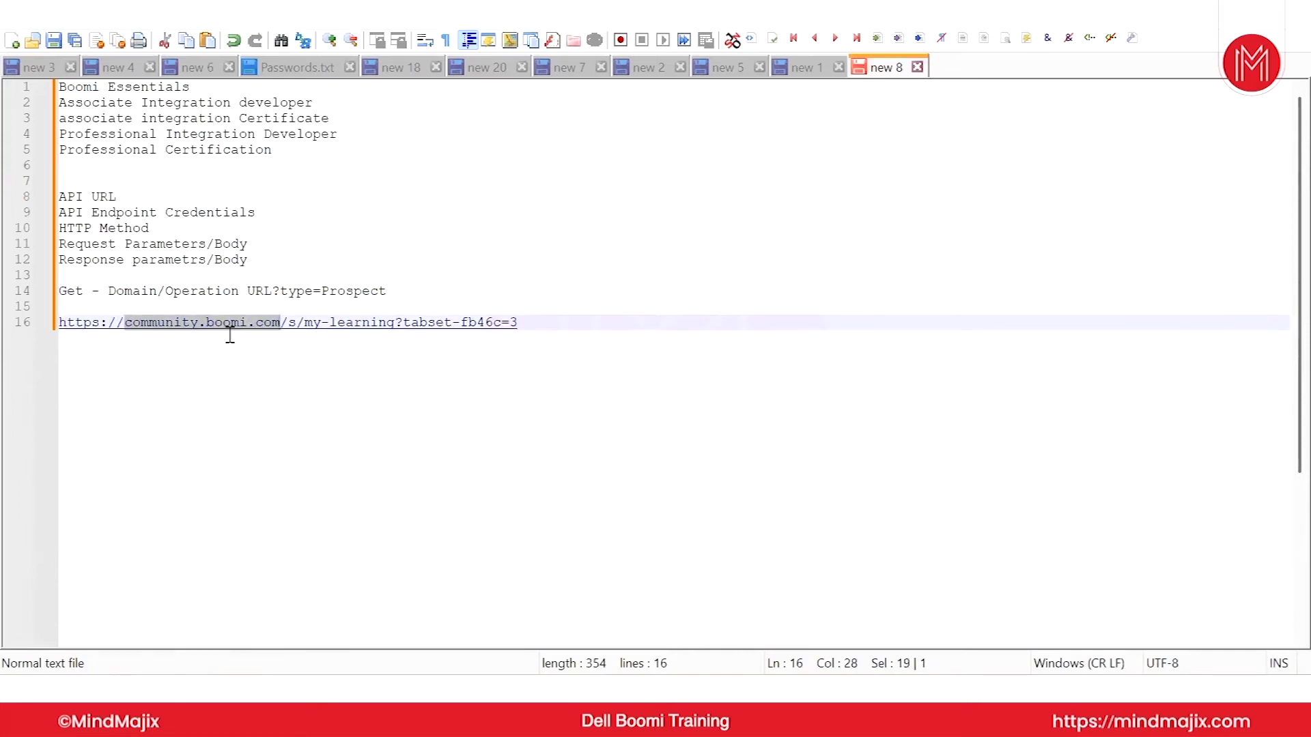
click(87, 339)
click(52, 323)
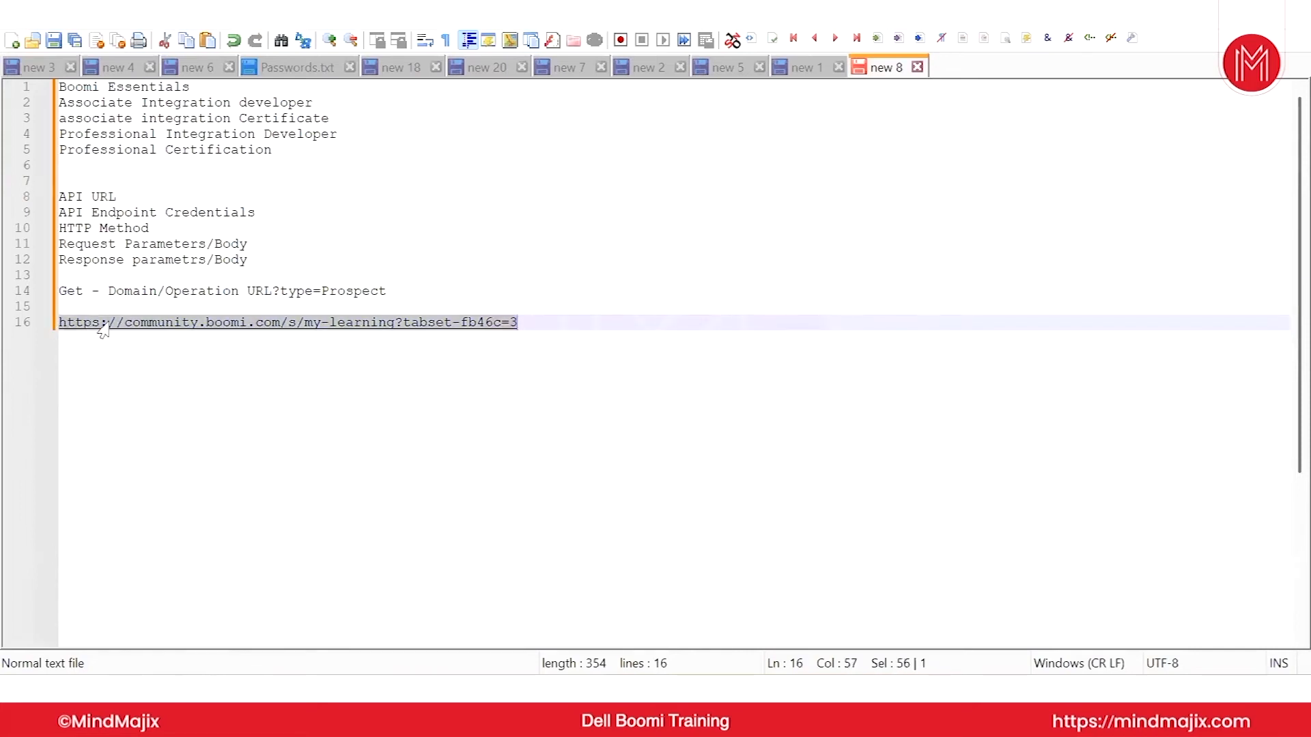
click(133, 400)
drag(60, 331, 280, 335)
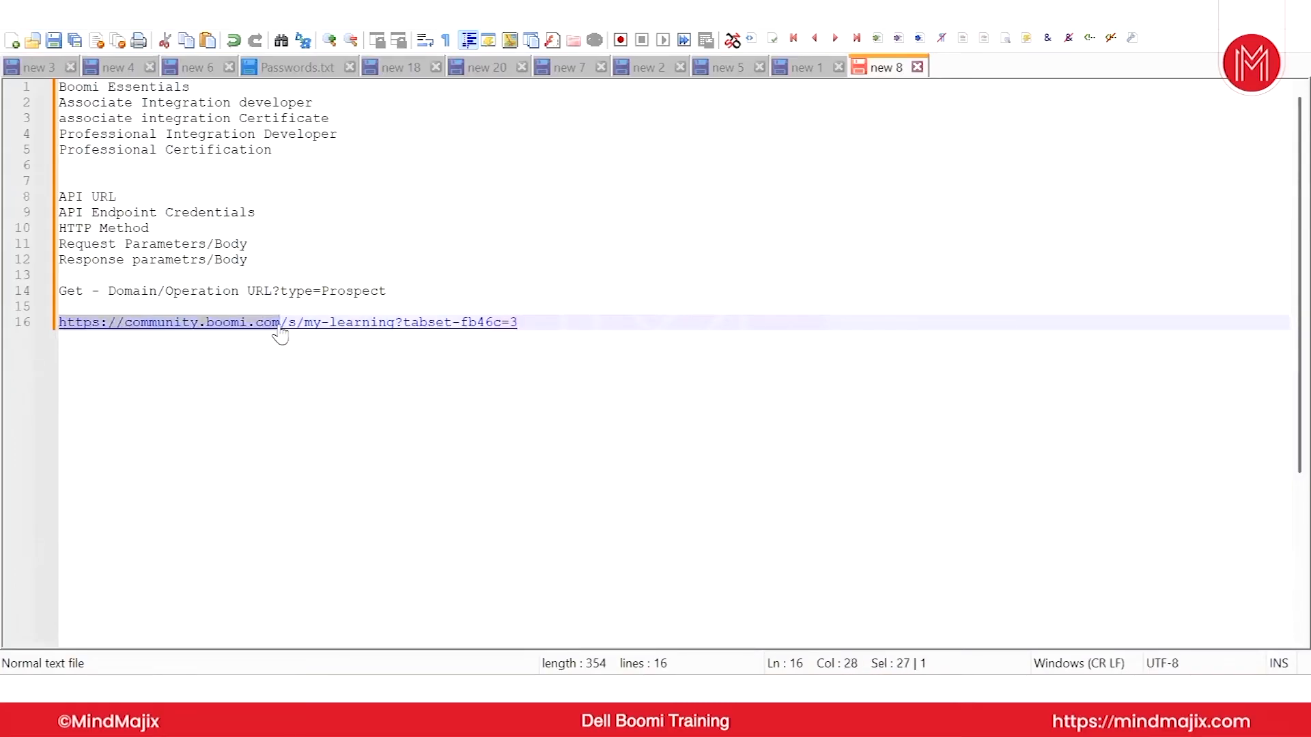
click(229, 339)
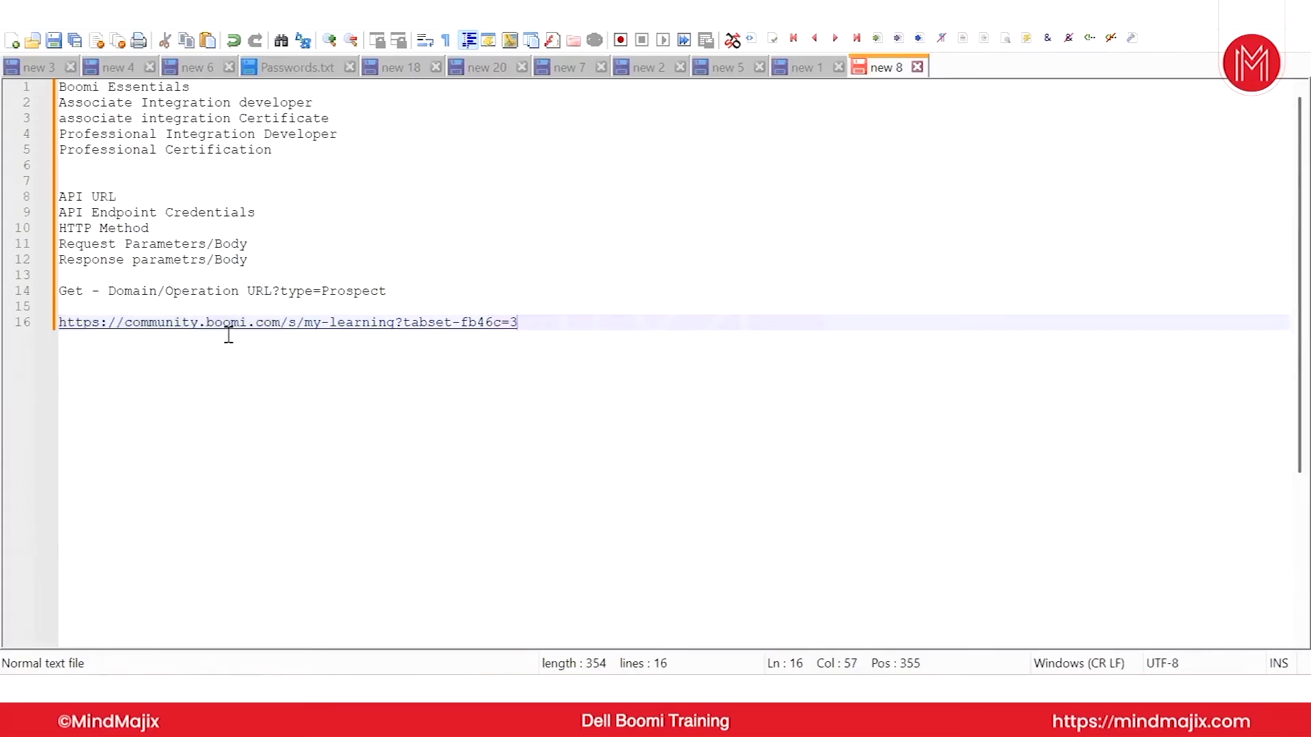
- Examine the pasted URL's operation path, question mark separator, query parameter name and value against the Get line
click(174, 290)
drag(174, 290, 397, 334)
click(297, 336)
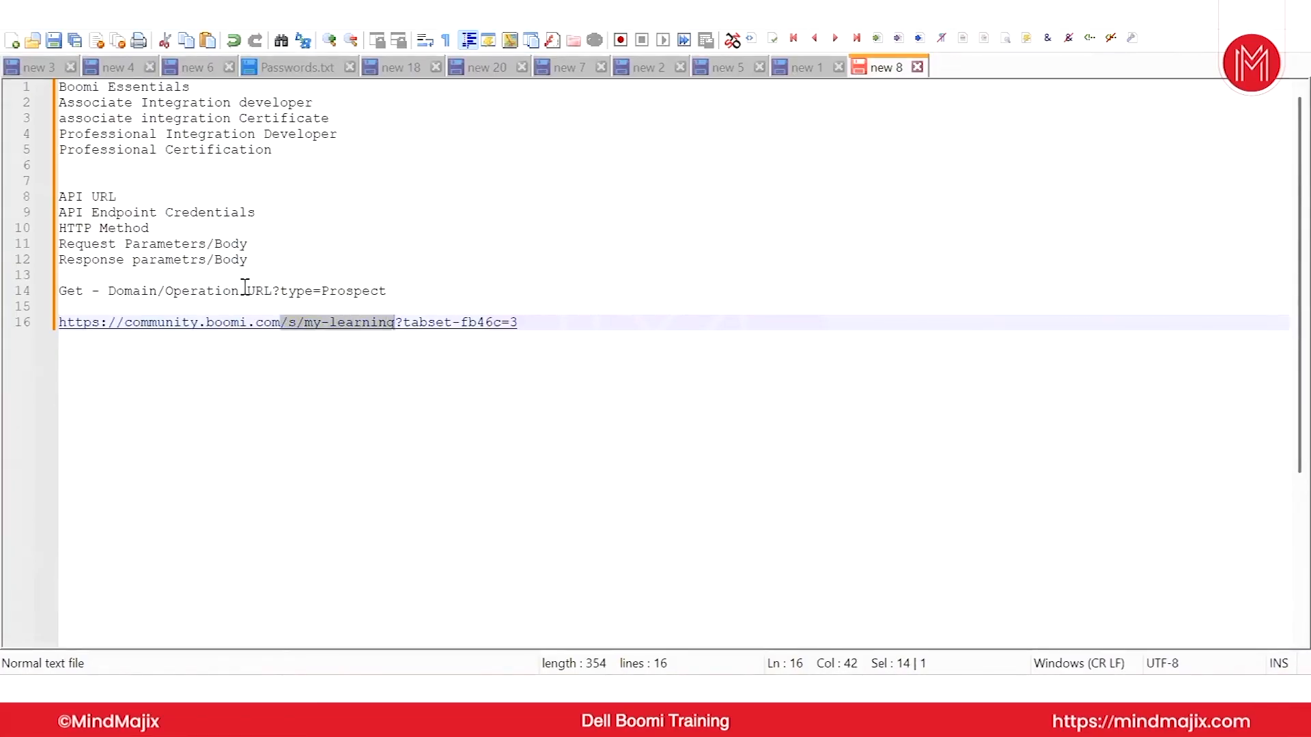
click(331, 388)
drag(272, 290, 279, 290)
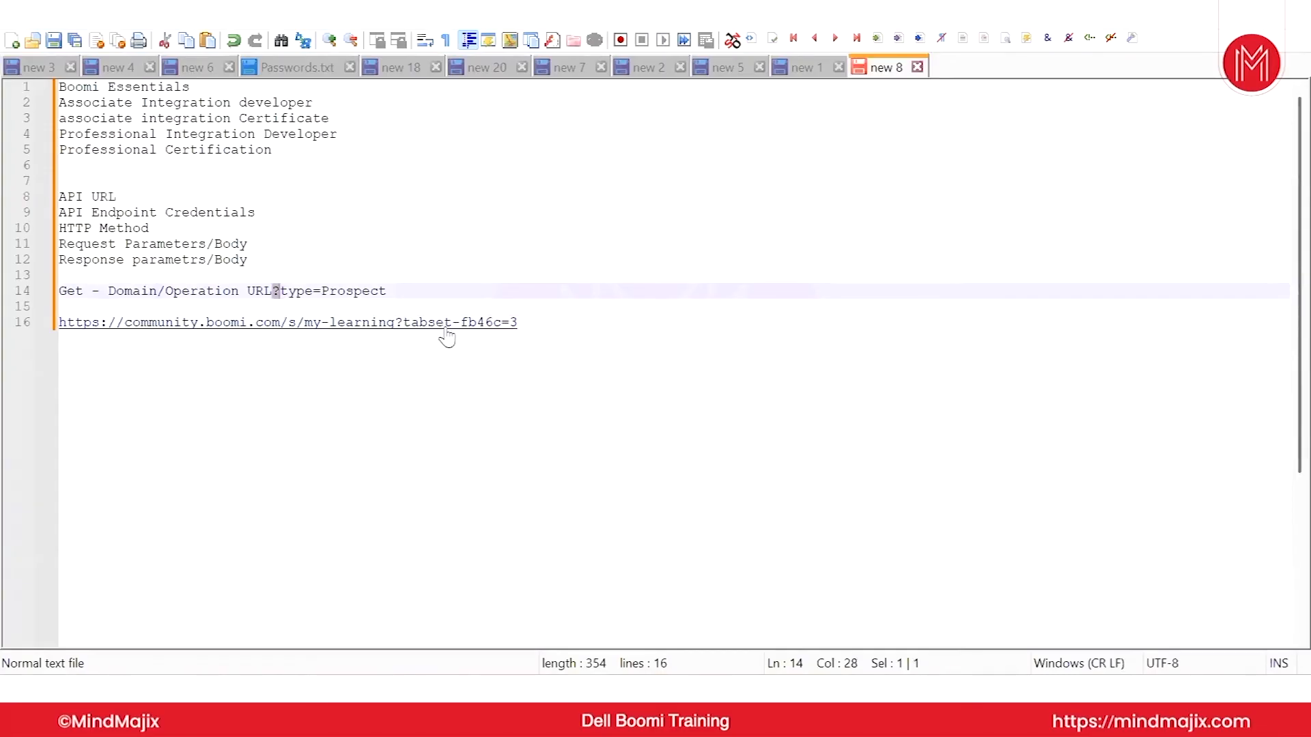
drag(403, 336, 501, 337)
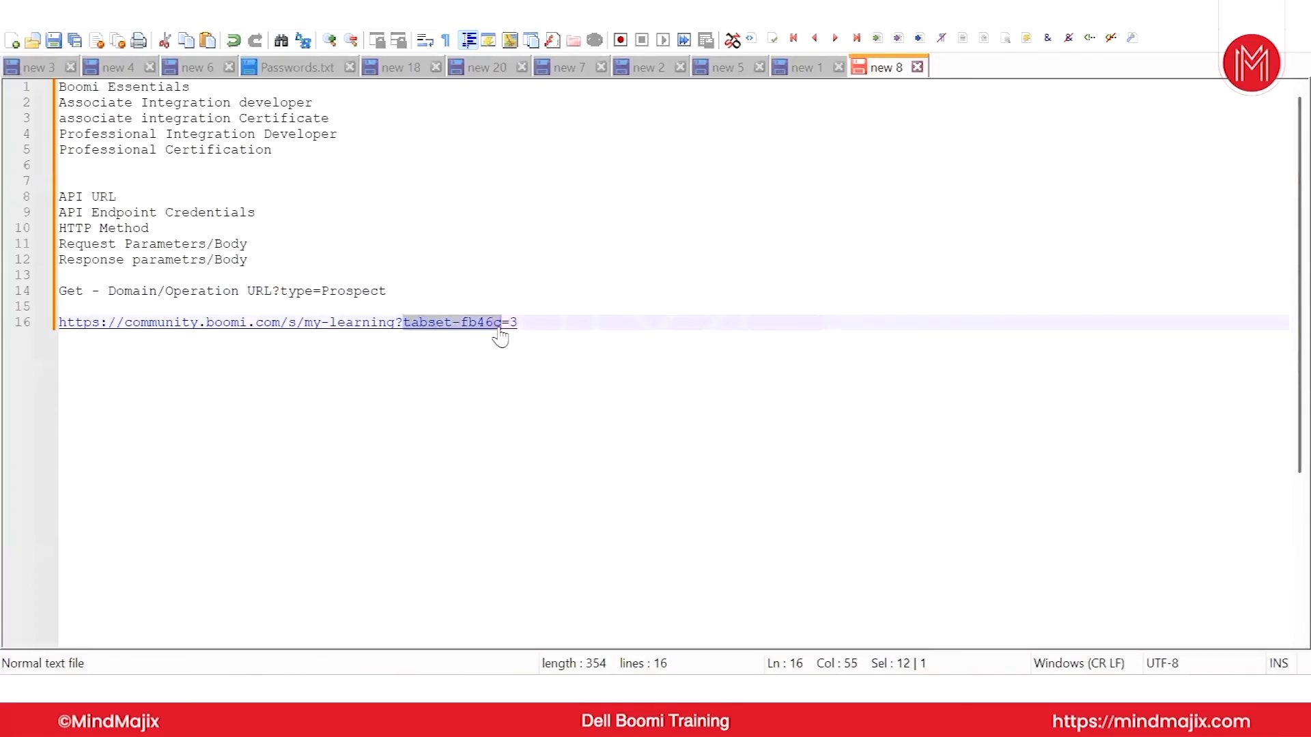
double_click(355, 291)
drag(520, 322, 511, 321)
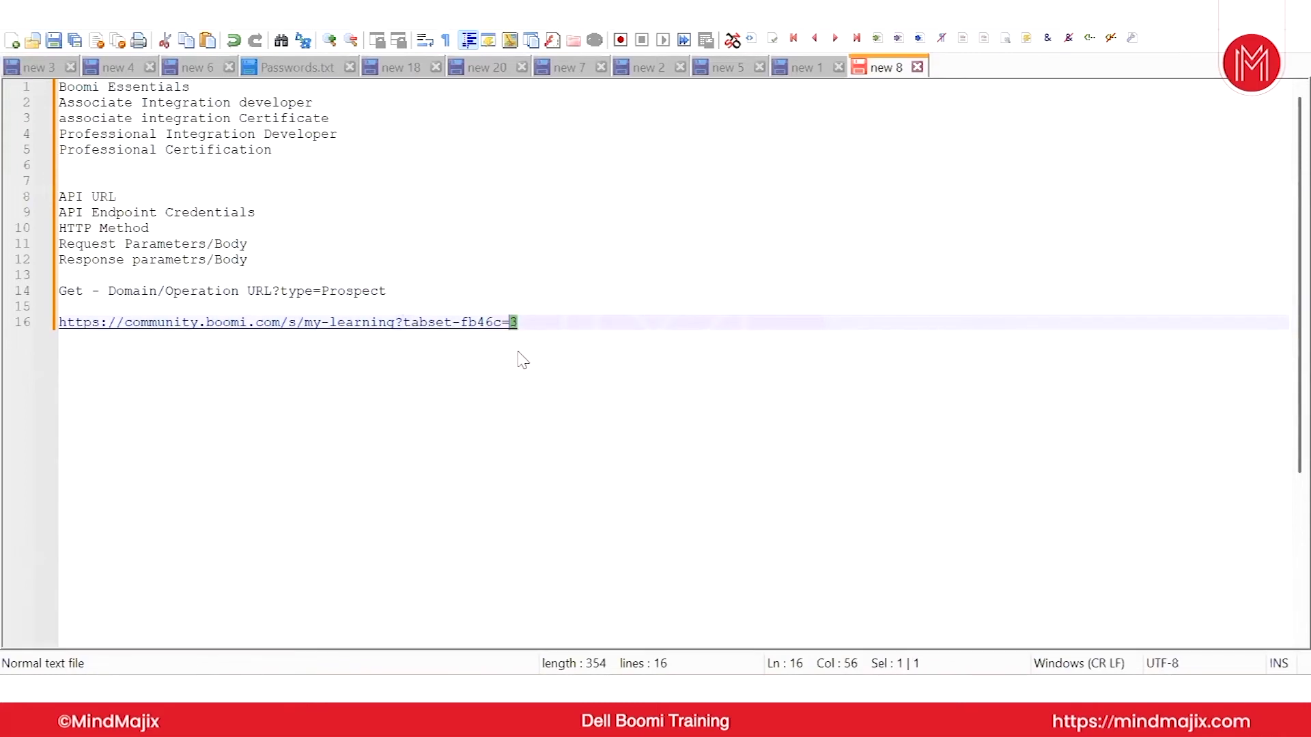
- Append the additional query parameters "&tab=4&tab=5" to the end of the my-learning URL
click(539, 322)
text(&tab)
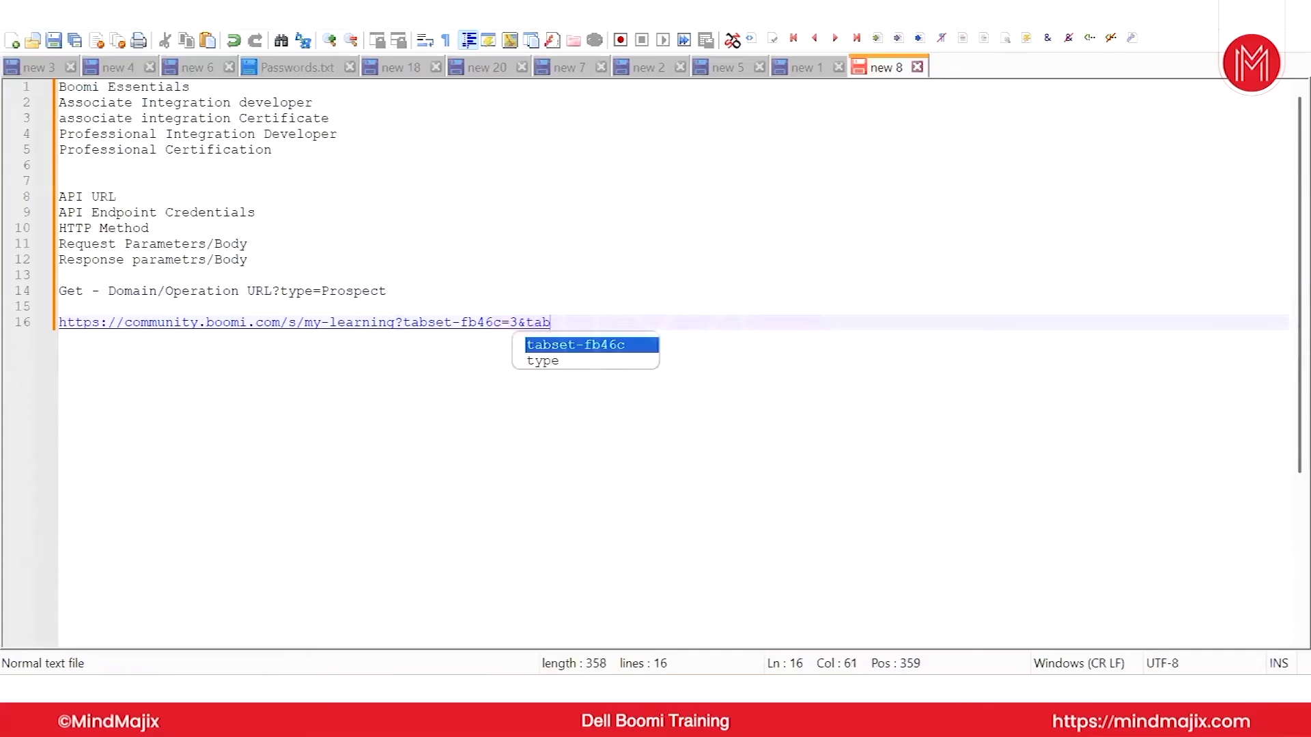
text(=4)
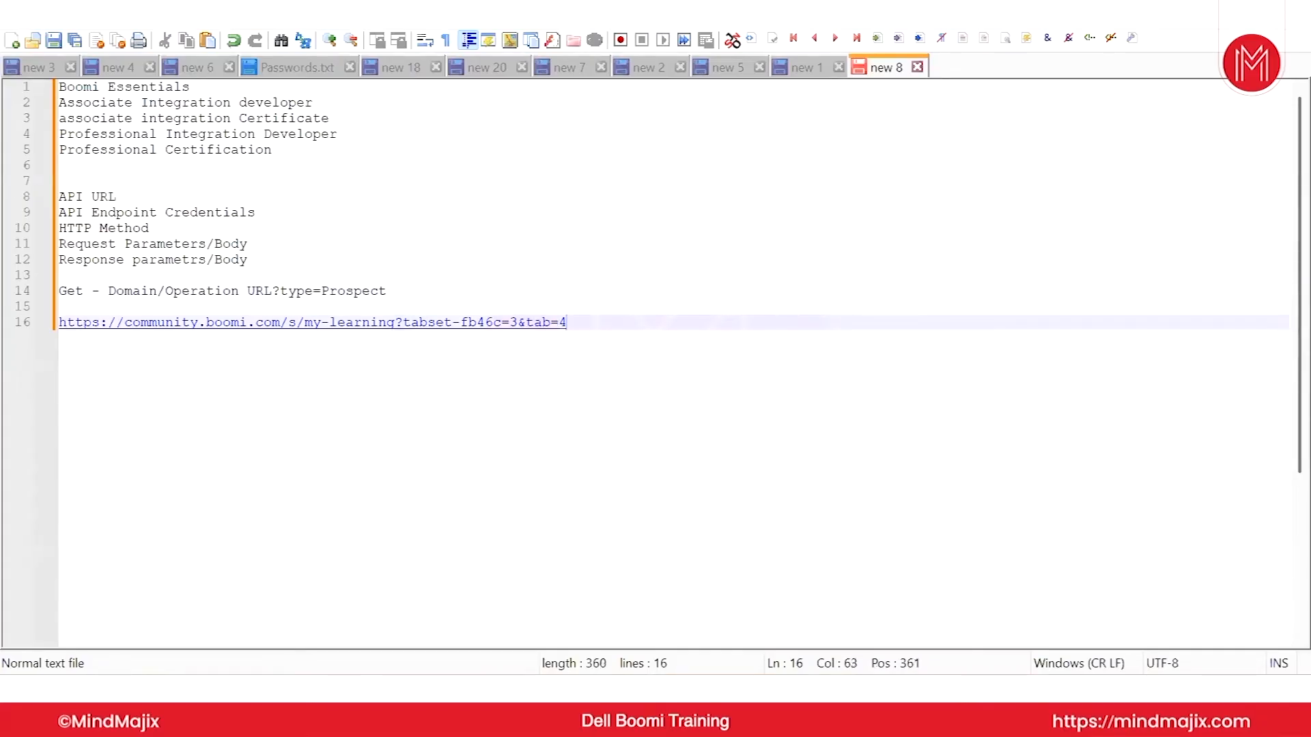
text(&tab)
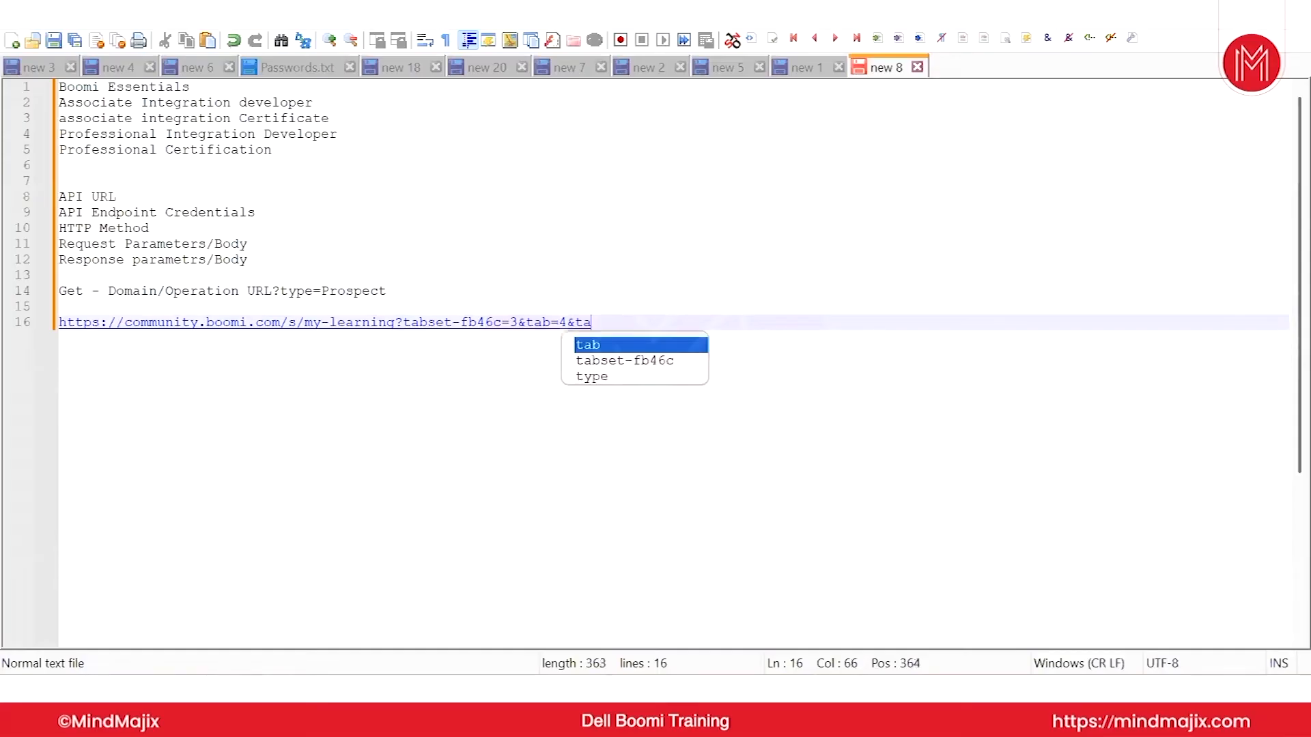
text(=)
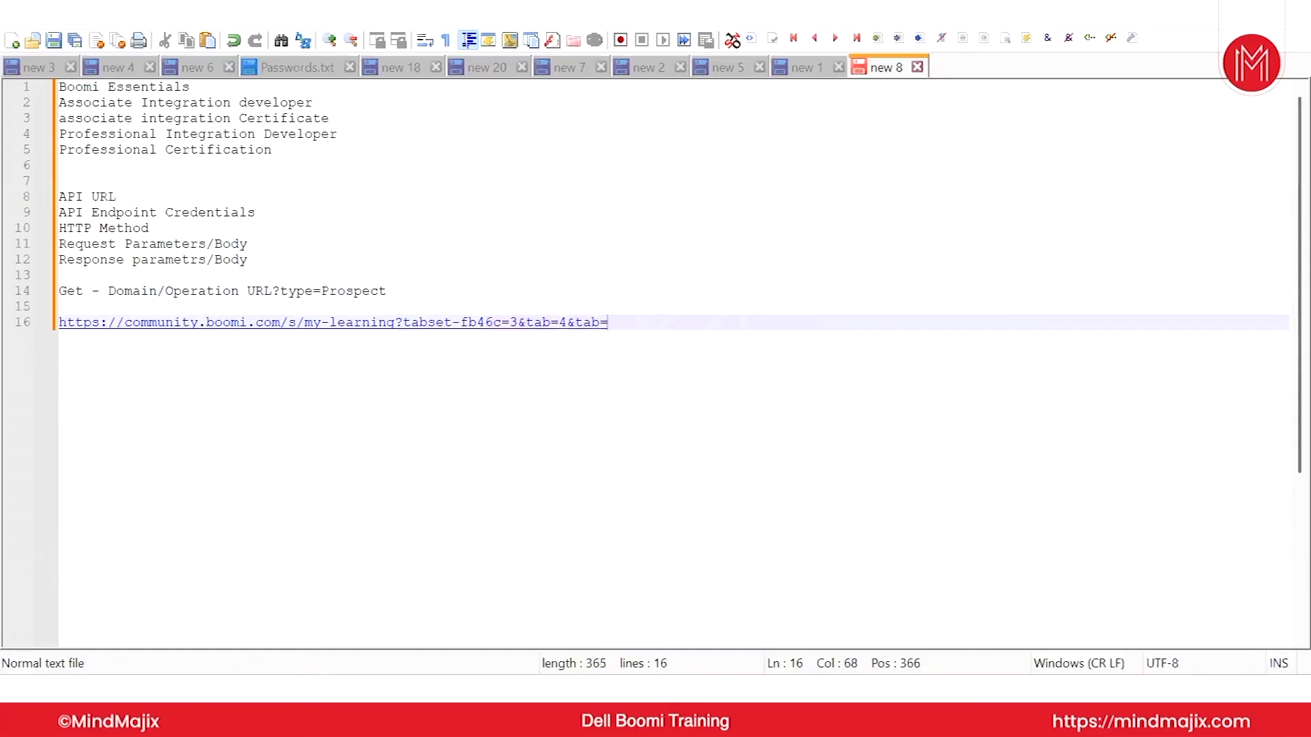
text(5)
drag(690, 325, 47, 327)
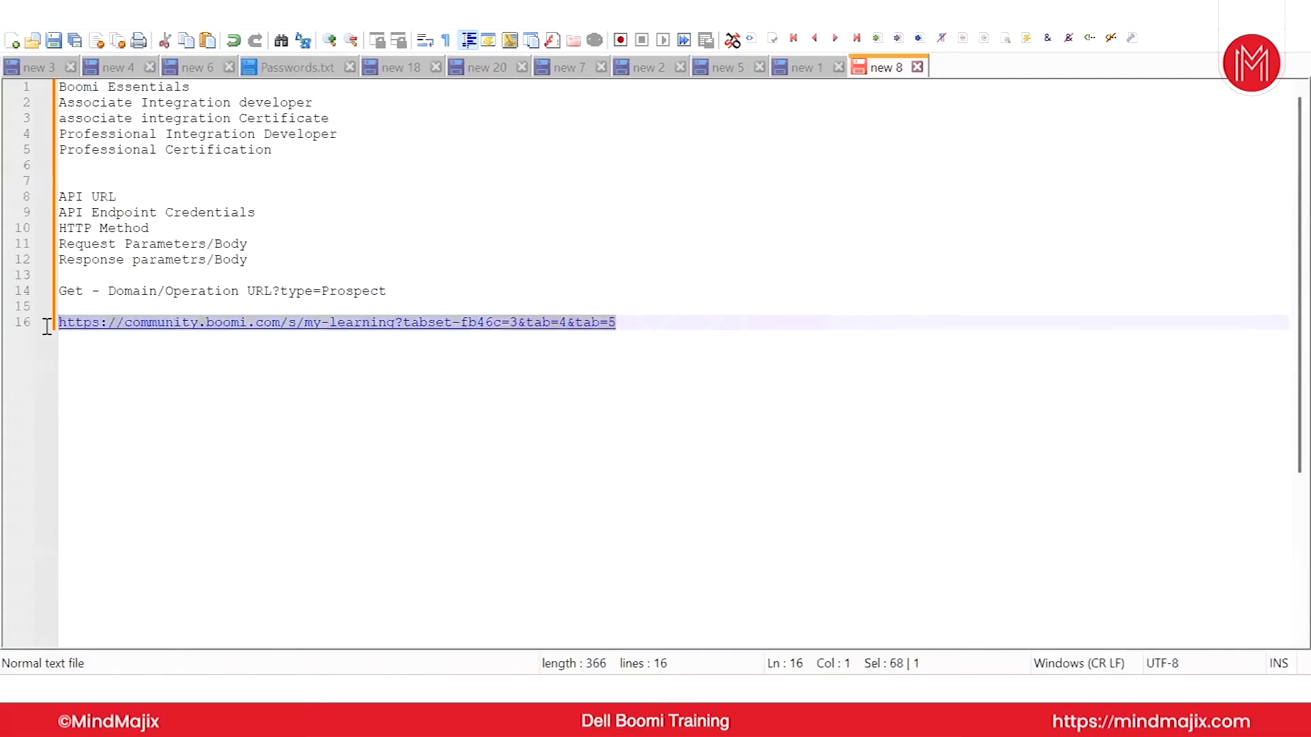
click(244, 376)
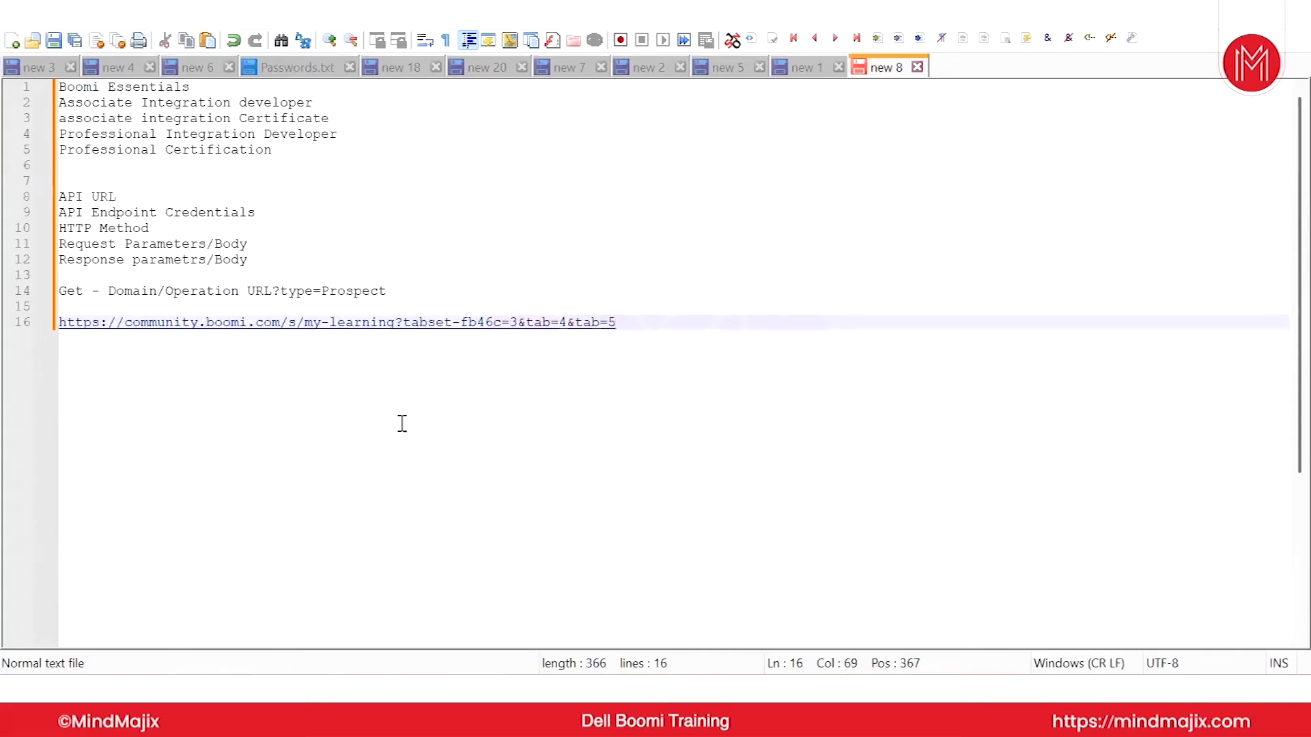
- Copy the my-learning URL without its query parameters and paste it two lines below the full URL
click(394, 325)
drag(235, 330, 7, 326)
key(ctrl+c)
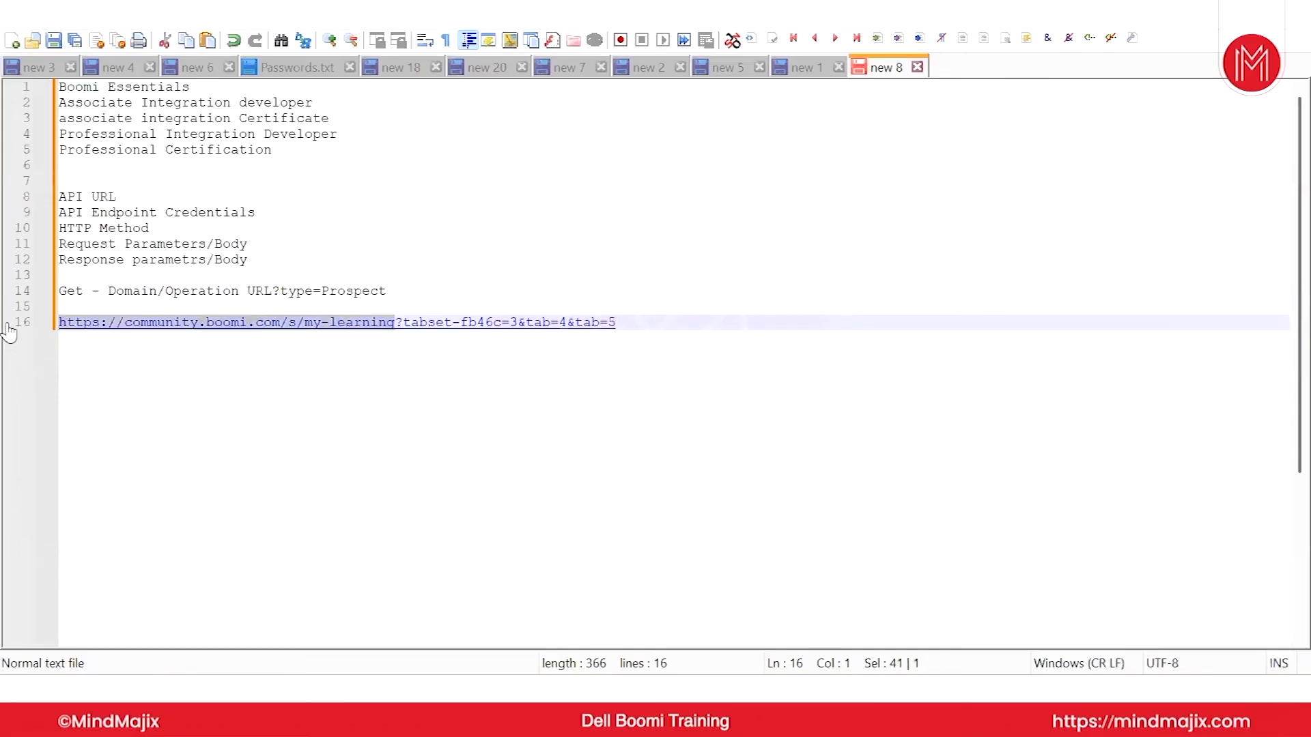
click(205, 389)
key(Return)
key(Return)
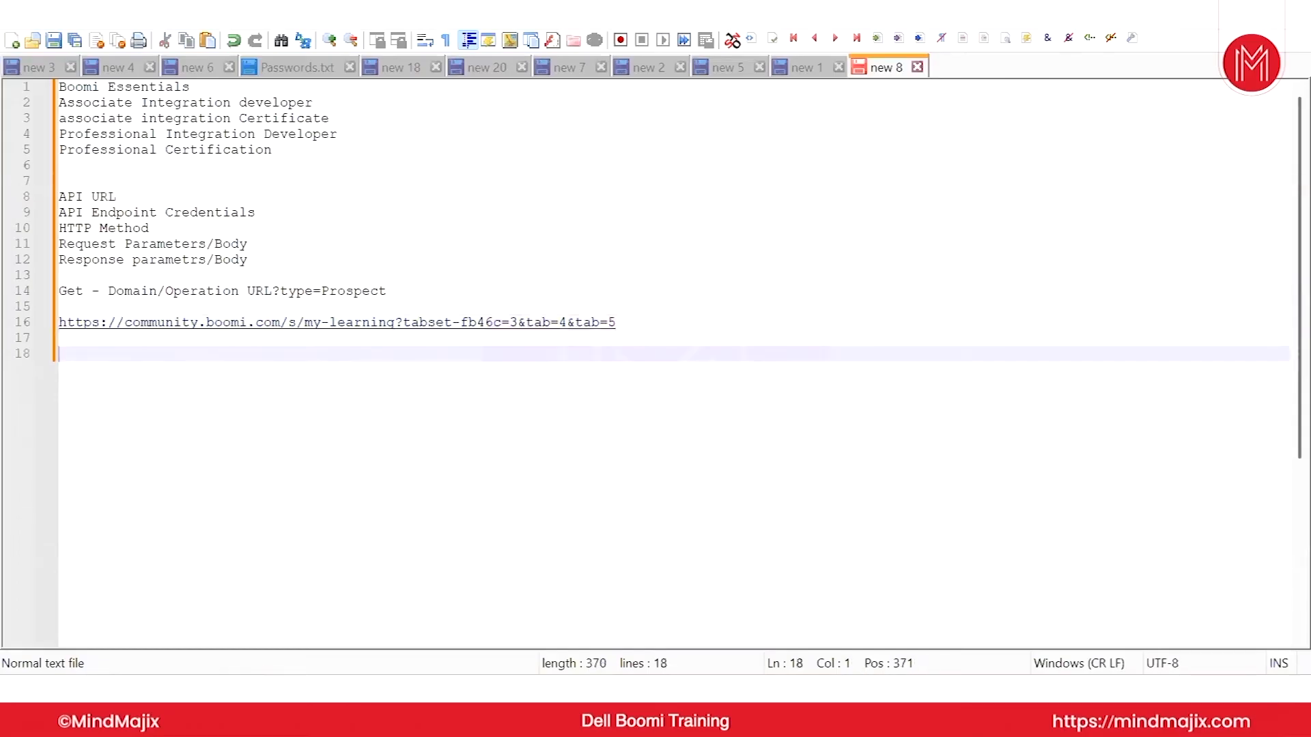
key(ctrl+v)
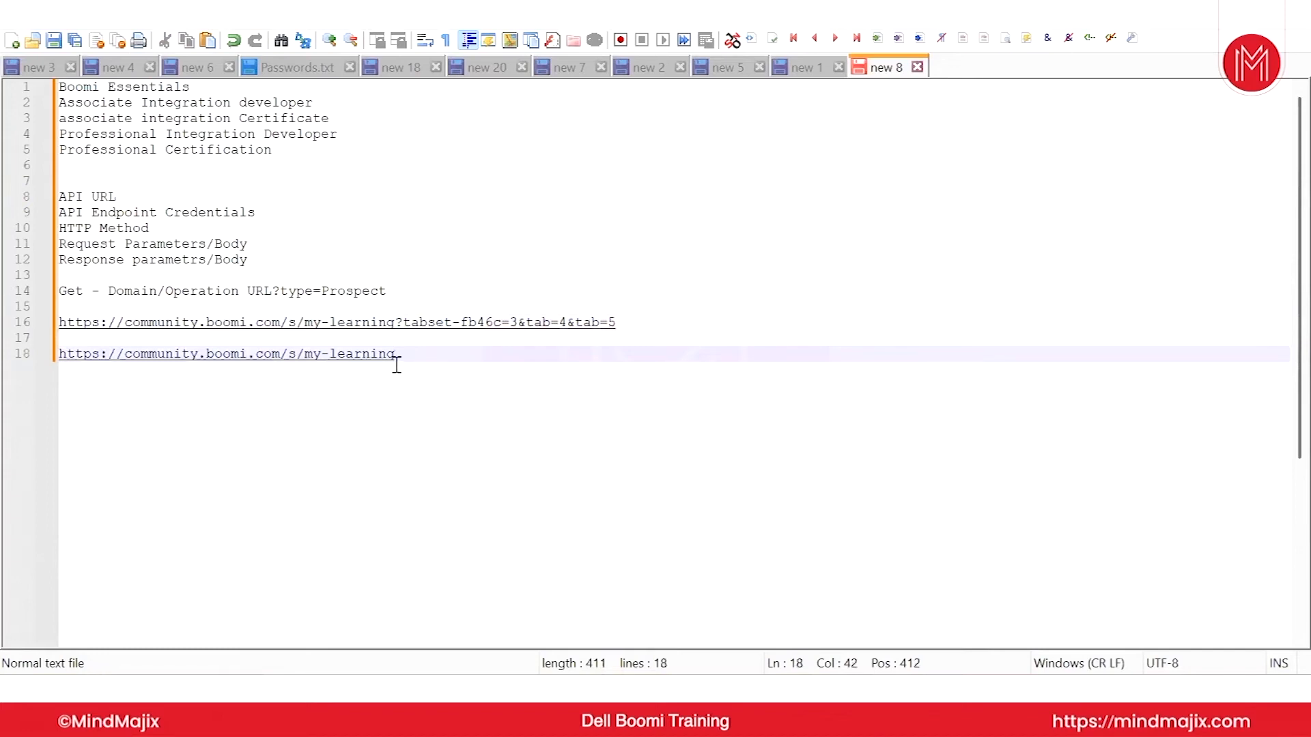
- Compare the URLs with and without parameters, and add the line "XML.JSON.Free-form text" beneath the plain URL
drag(409, 353, 30, 358)
click(418, 362)
drag(641, 325, 52, 322)
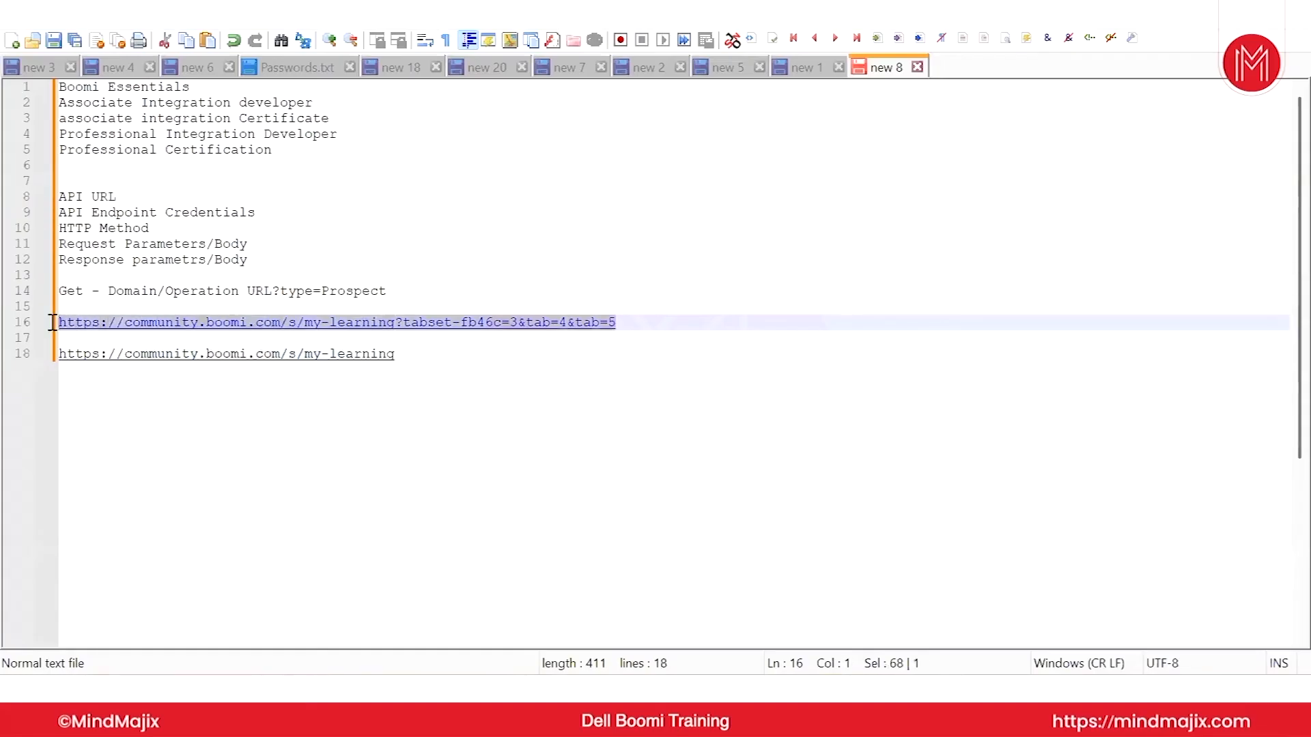
drag(418, 355, 24, 348)
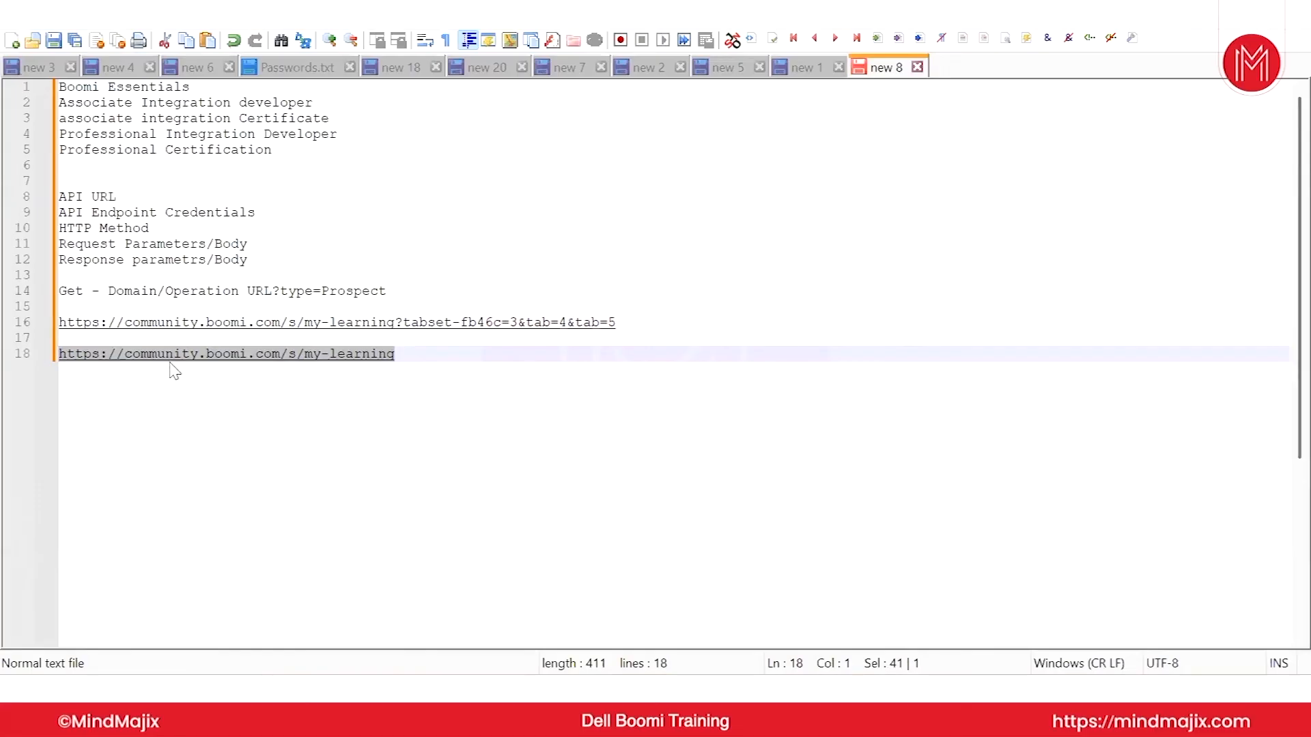
click(408, 368)
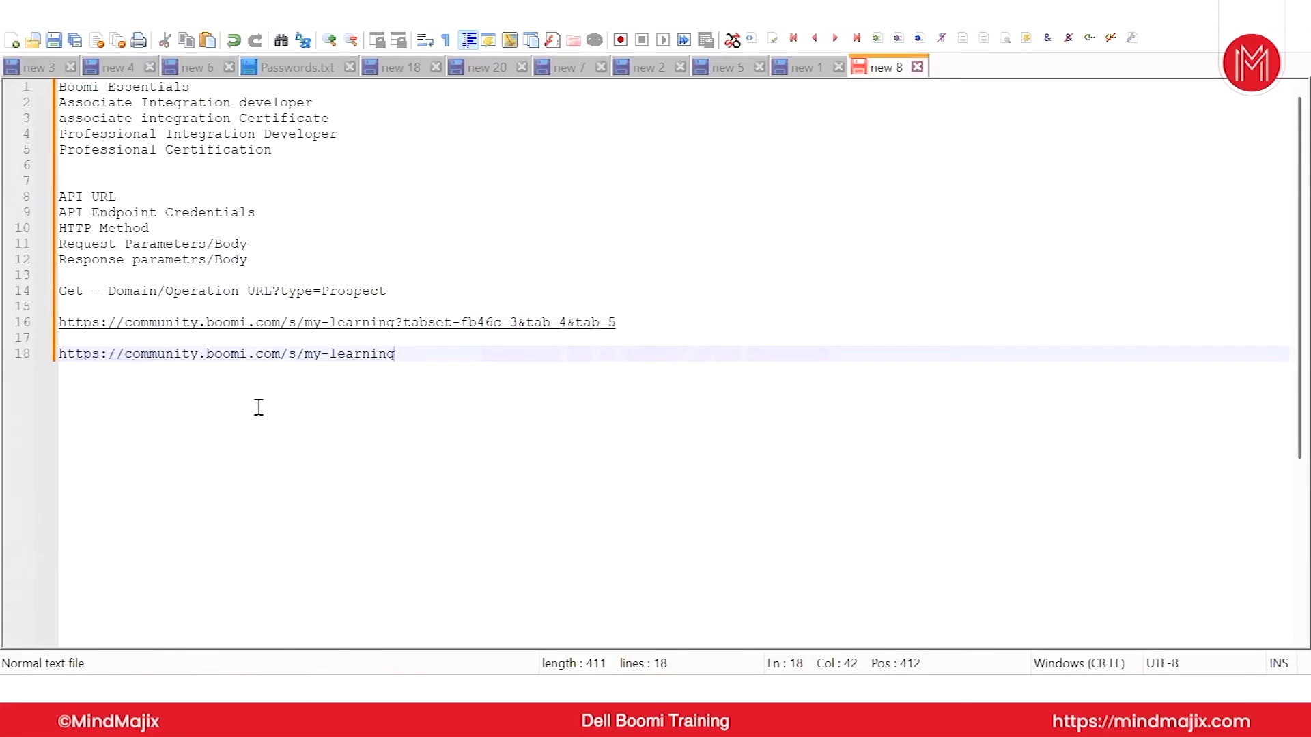
key(Return)
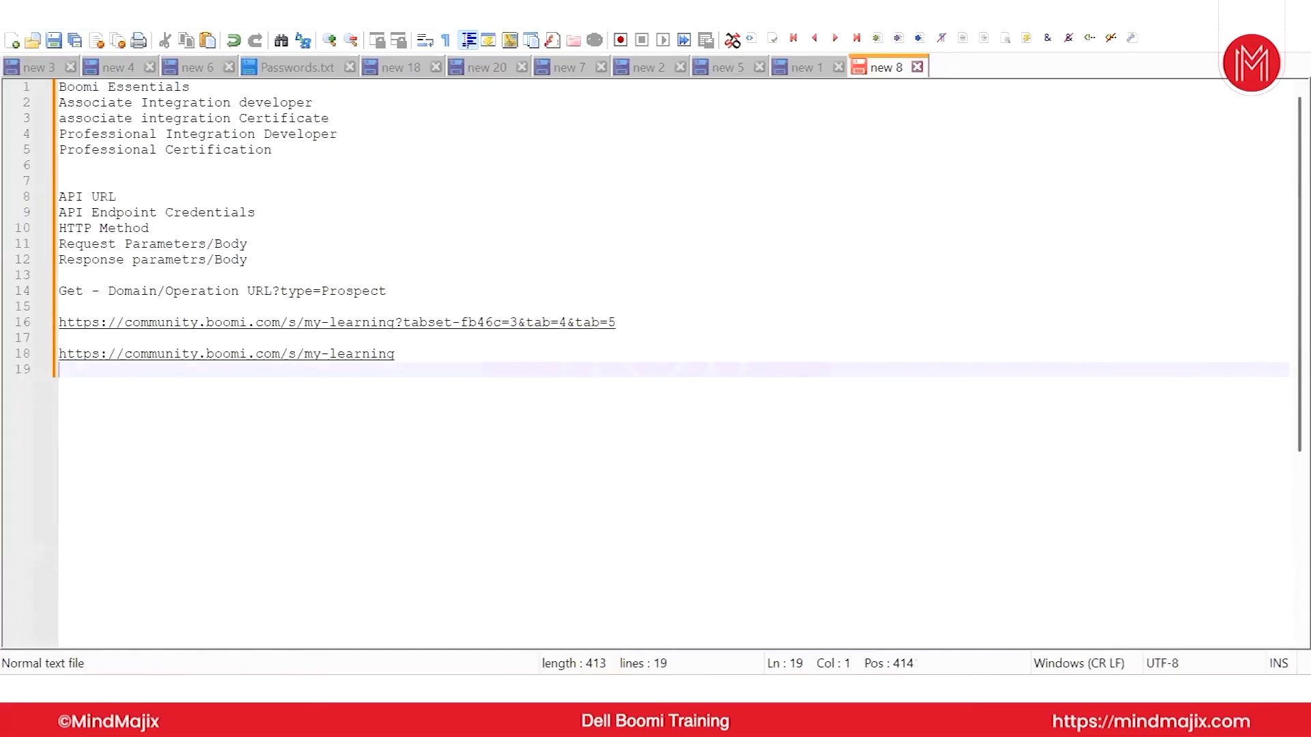
text(XML.JSON.F)
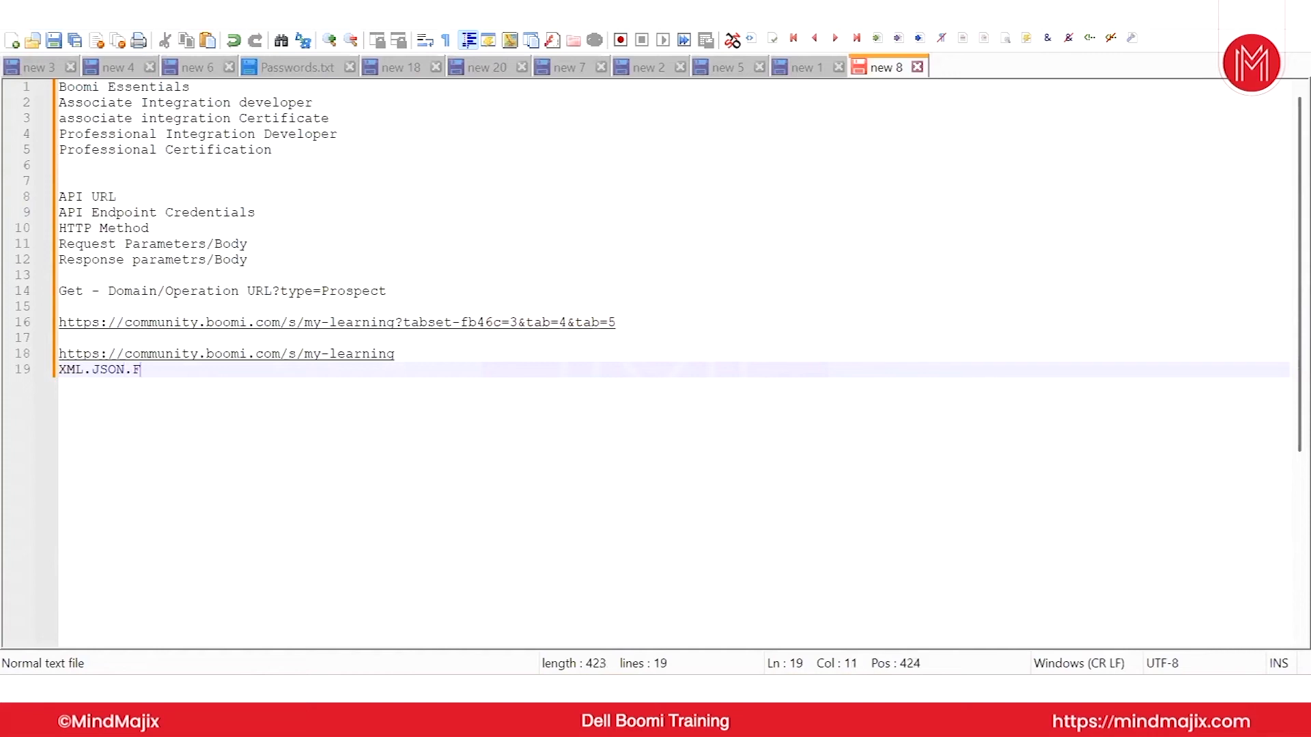
text(ree-form text)
click(649, 325)
drag(388, 309, 38, 324)
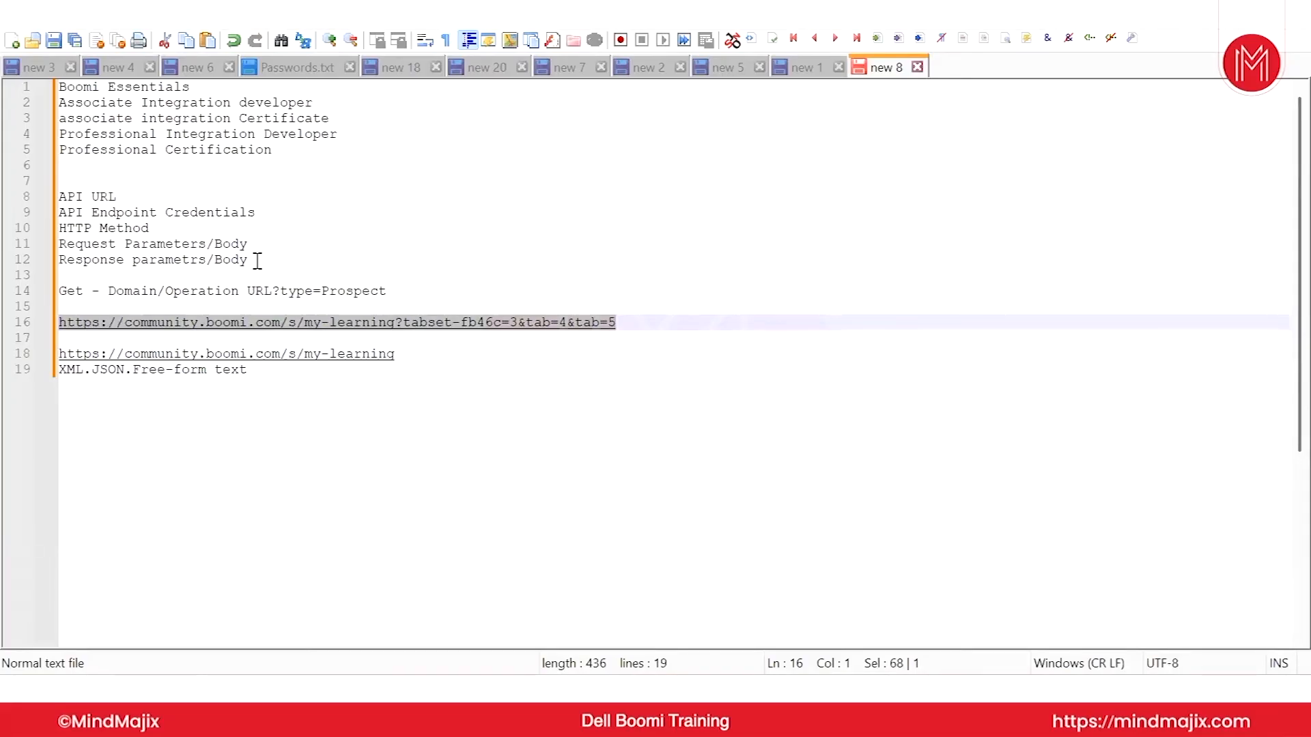
- Review type=Prospect in the Get line and remove "&tab=4&tab=5" from the my-learning URL, keeping a blank line below it
click(382, 290)
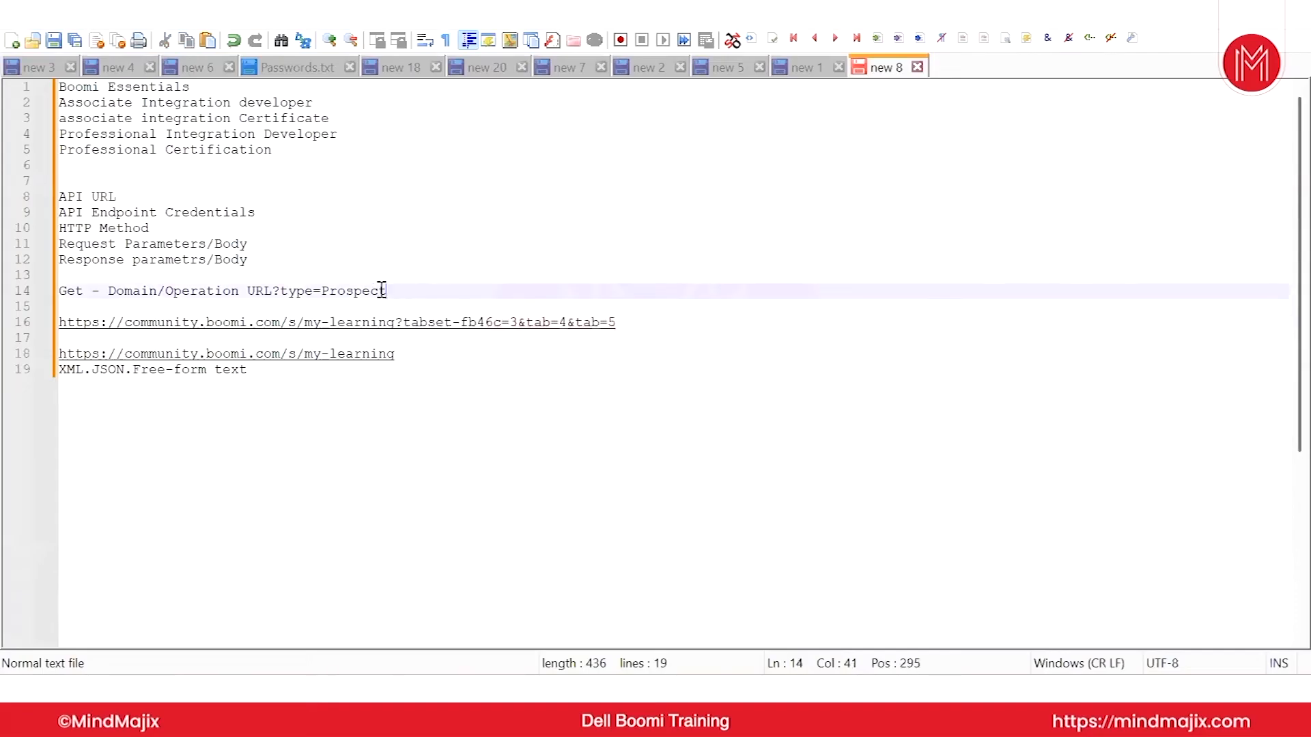
drag(382, 290, 282, 291)
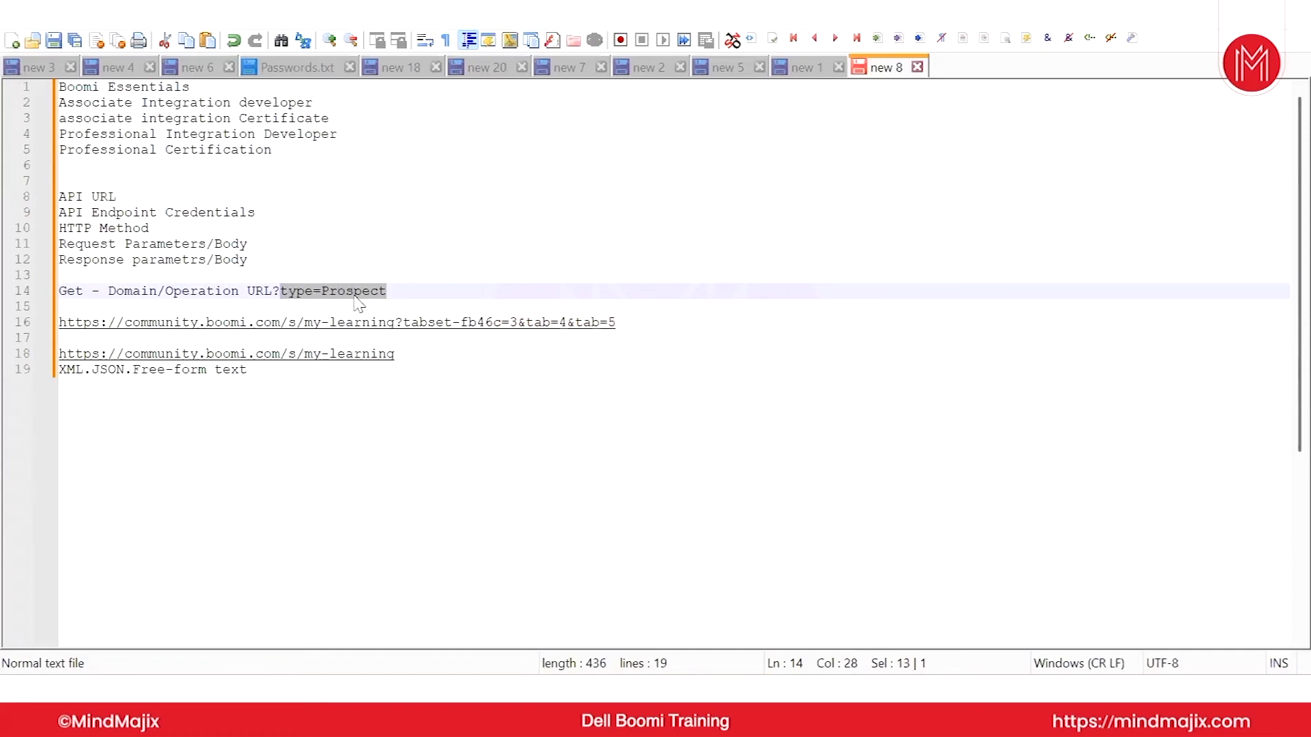
click(547, 372)
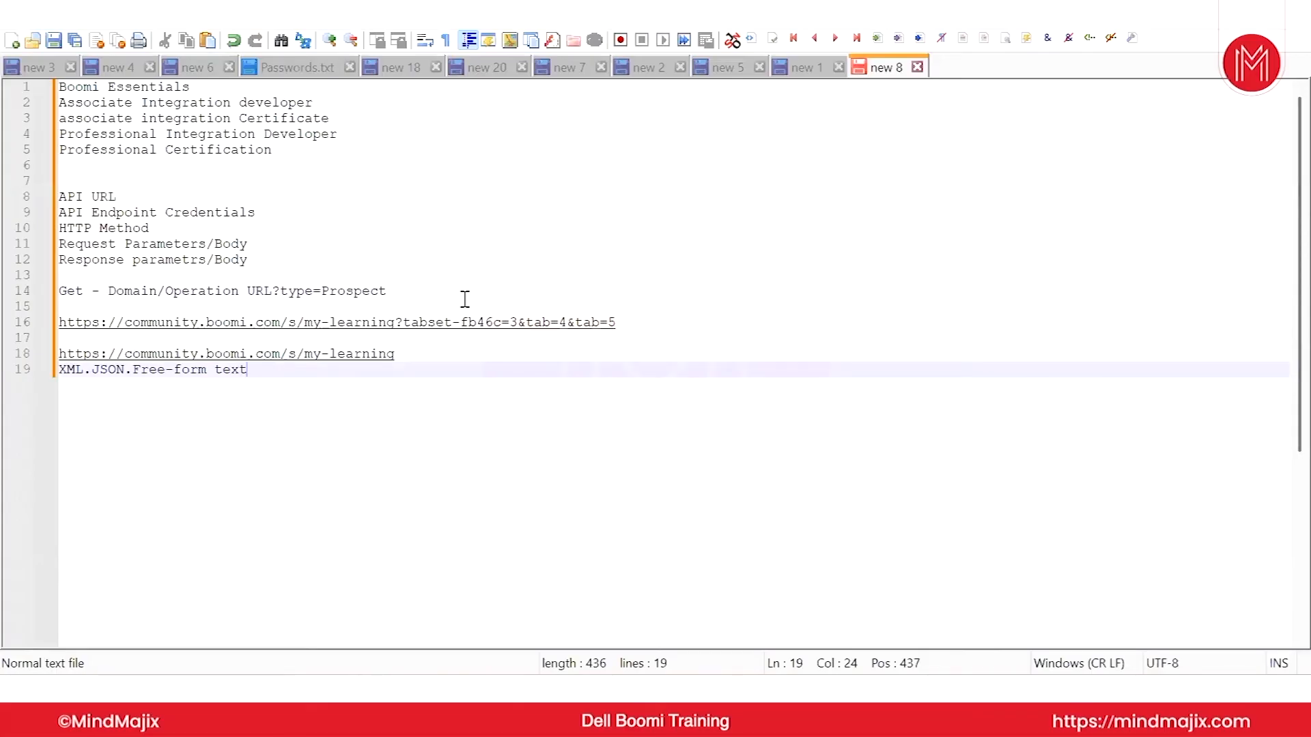
click(601, 349)
click(518, 325)
drag(521, 326, 659, 330)
key(Delete)
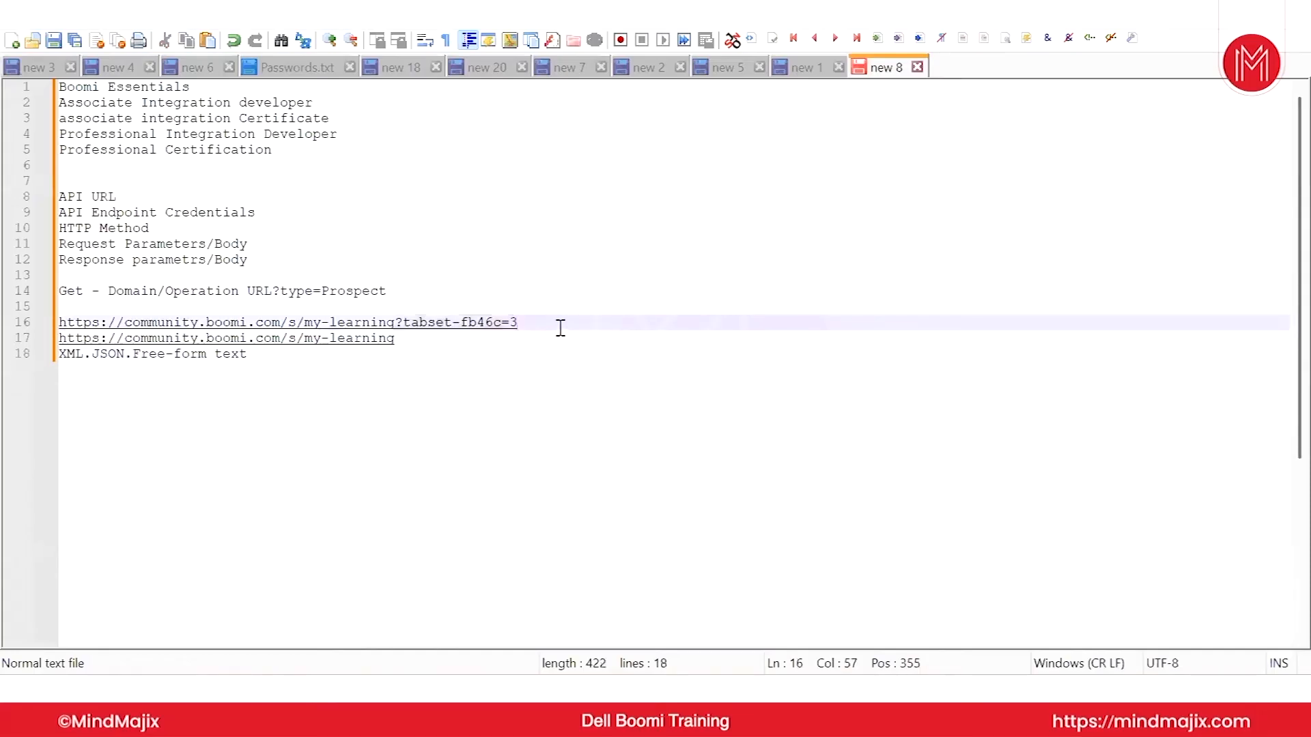
key(Return)
drag(519, 322, 29, 304)
click(441, 367)
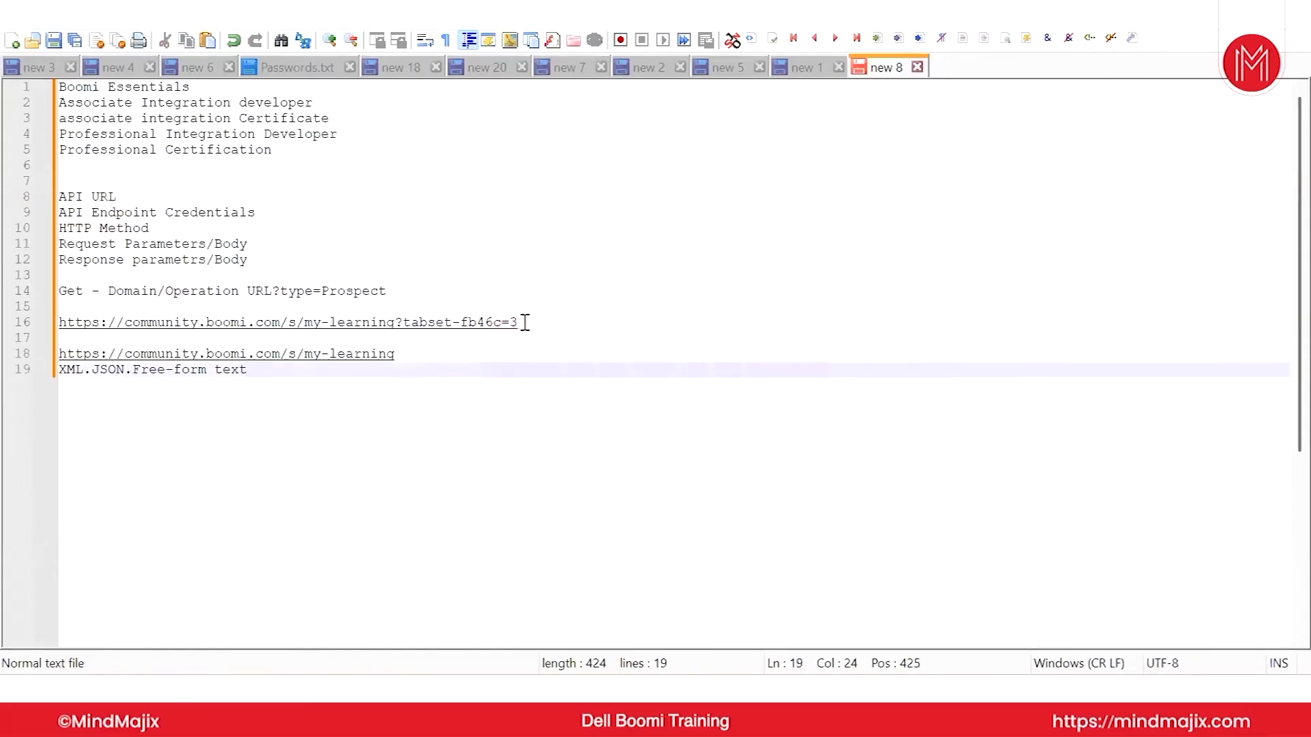
drag(521, 321, 405, 323)
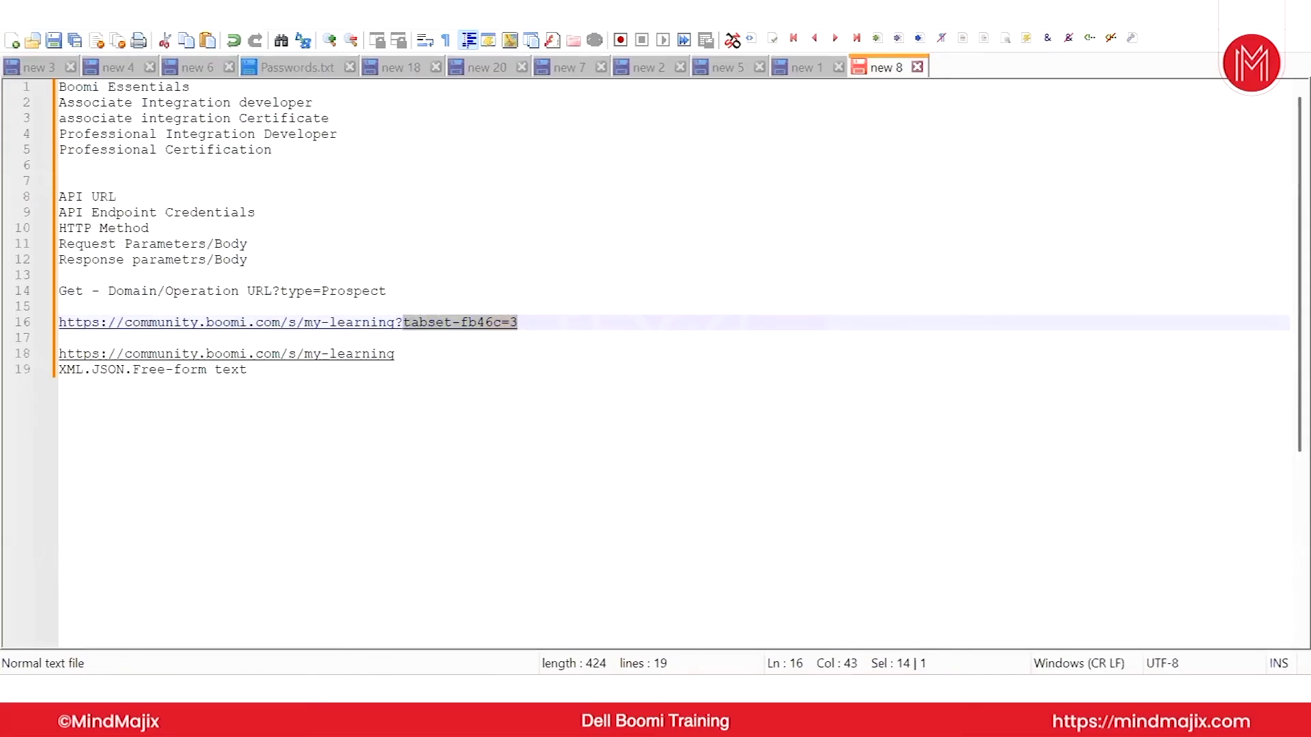
- Switch to Boomi in the browser, add a Set Properties step to the Try path and open its configuration
click(587, 686)
click(219, 16)
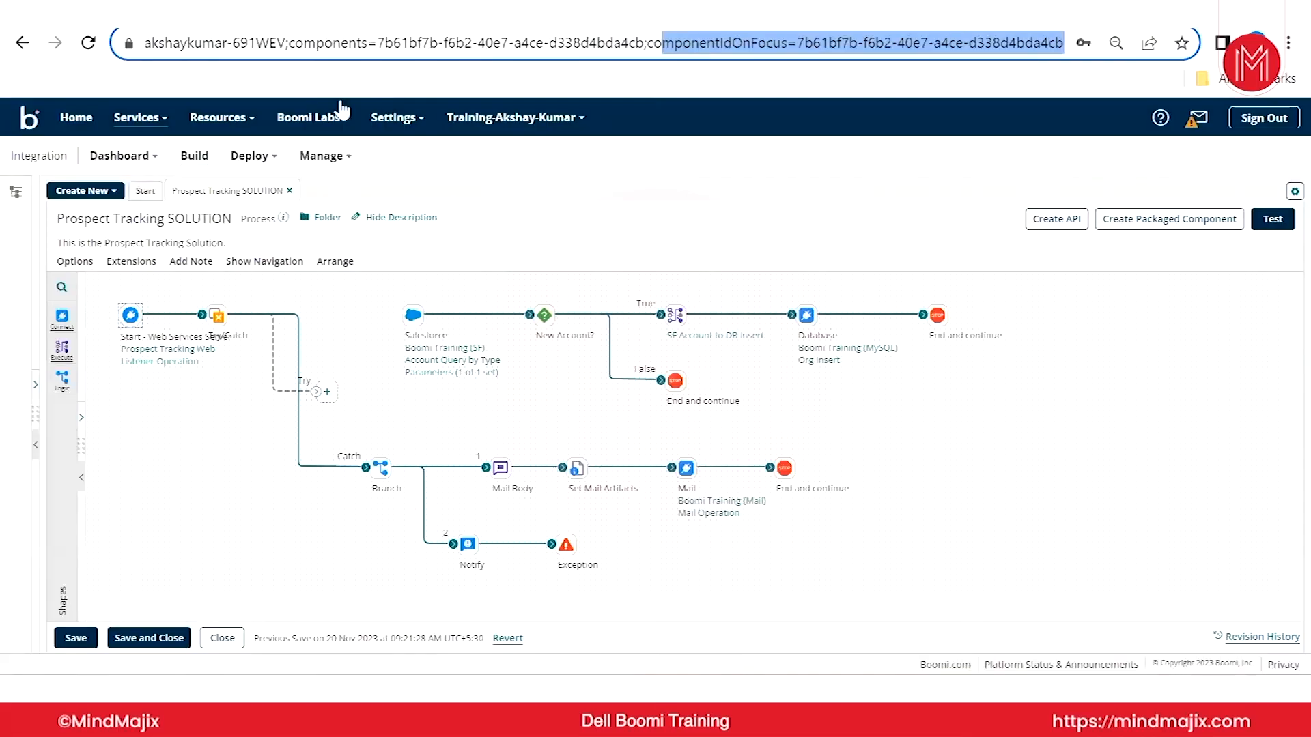
click(327, 392)
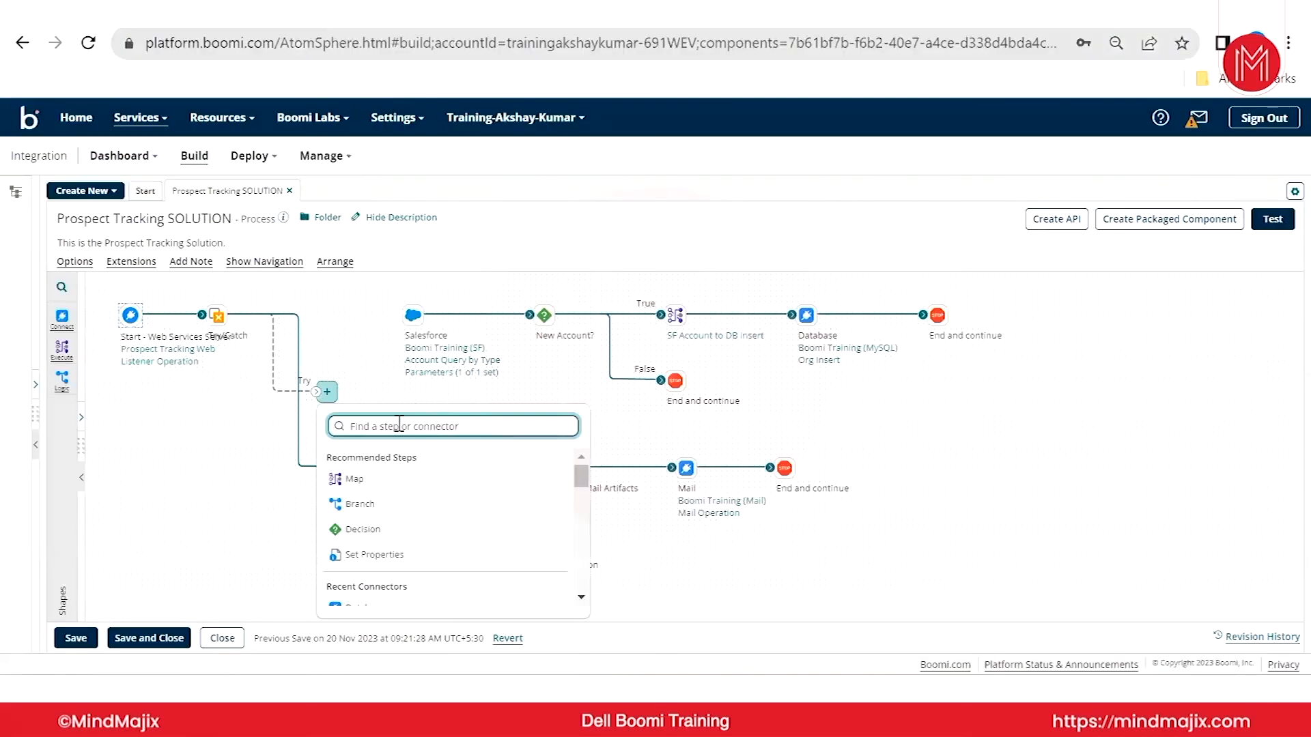
text(set)
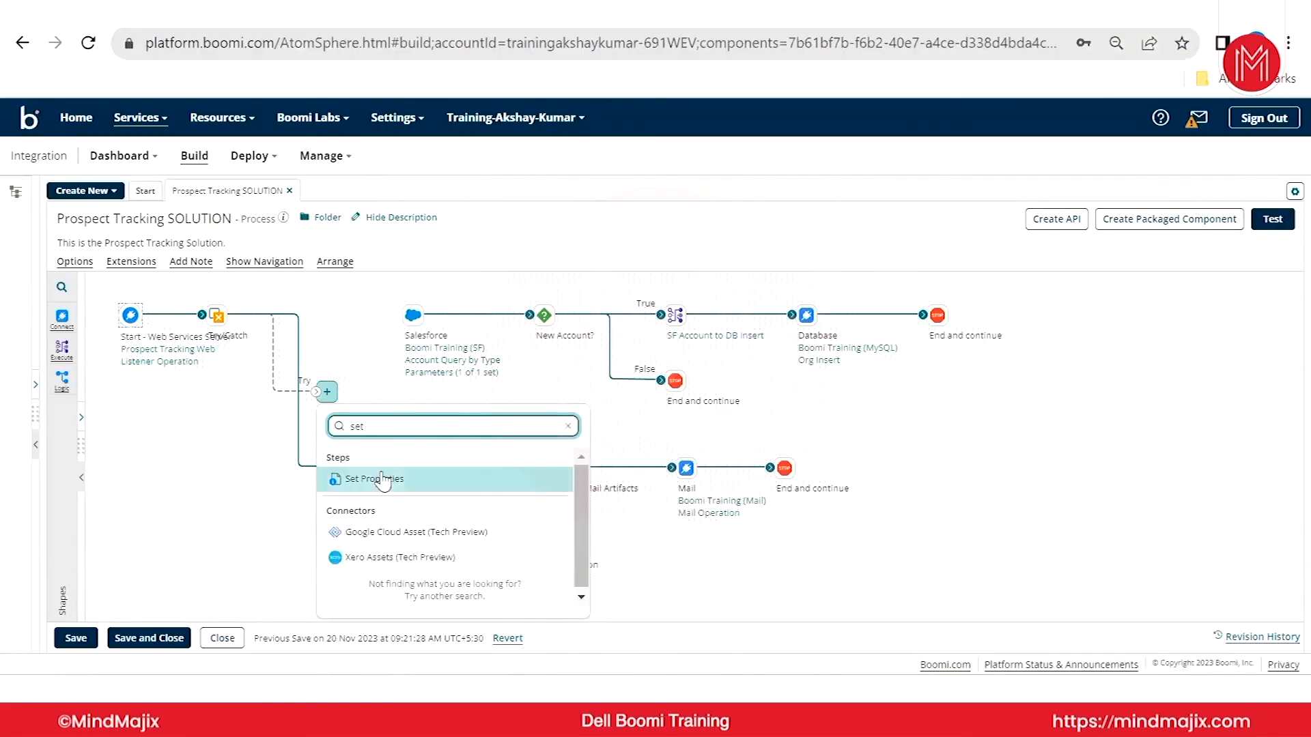
click(362, 479)
click(338, 444)
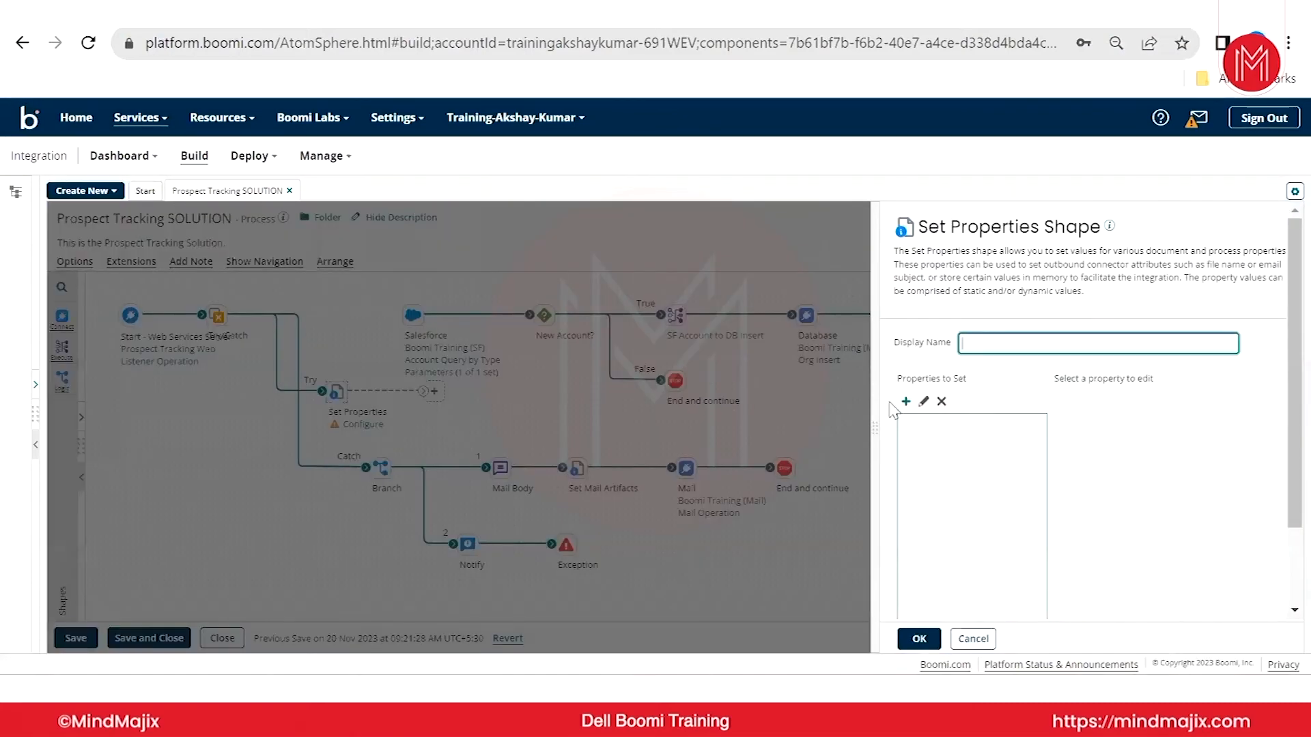
- Add a Dynamic Process Property named DPP_tabset-fb46c to the properties to set, copying the parameter name from the URL in the notes
click(905, 402)
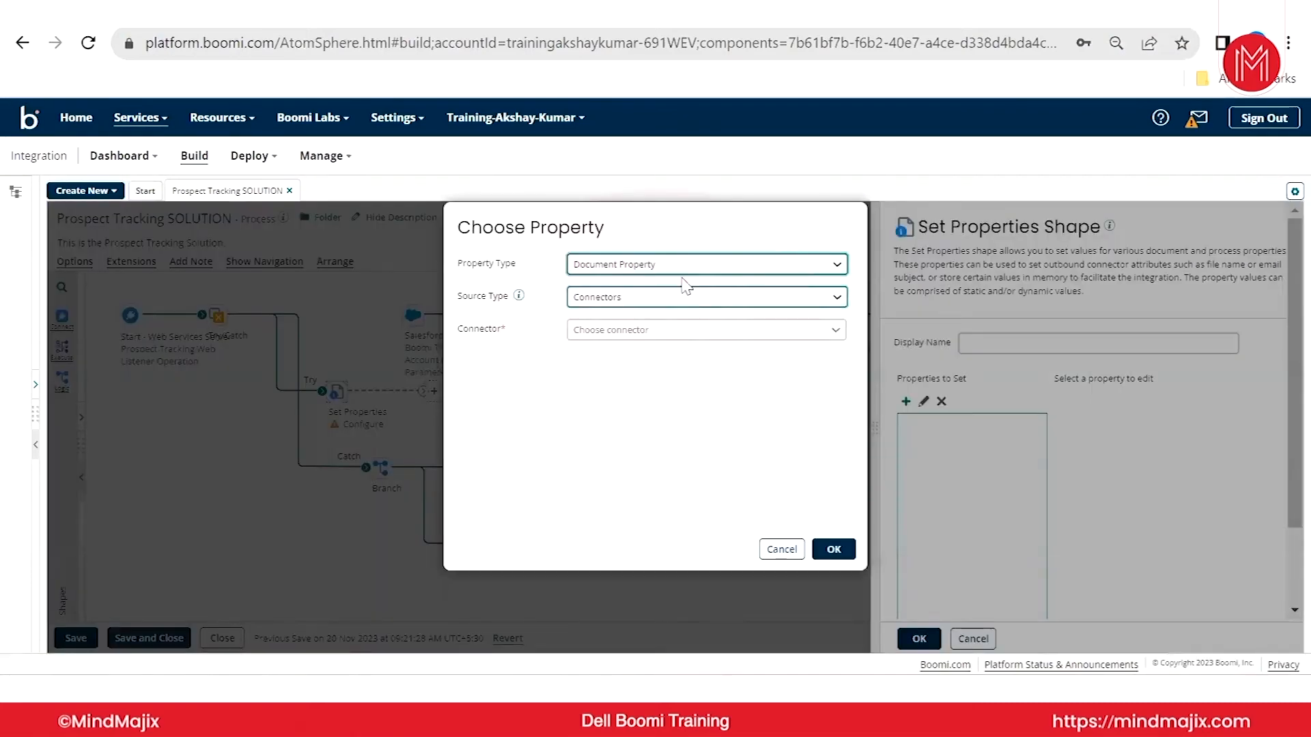
click(683, 271)
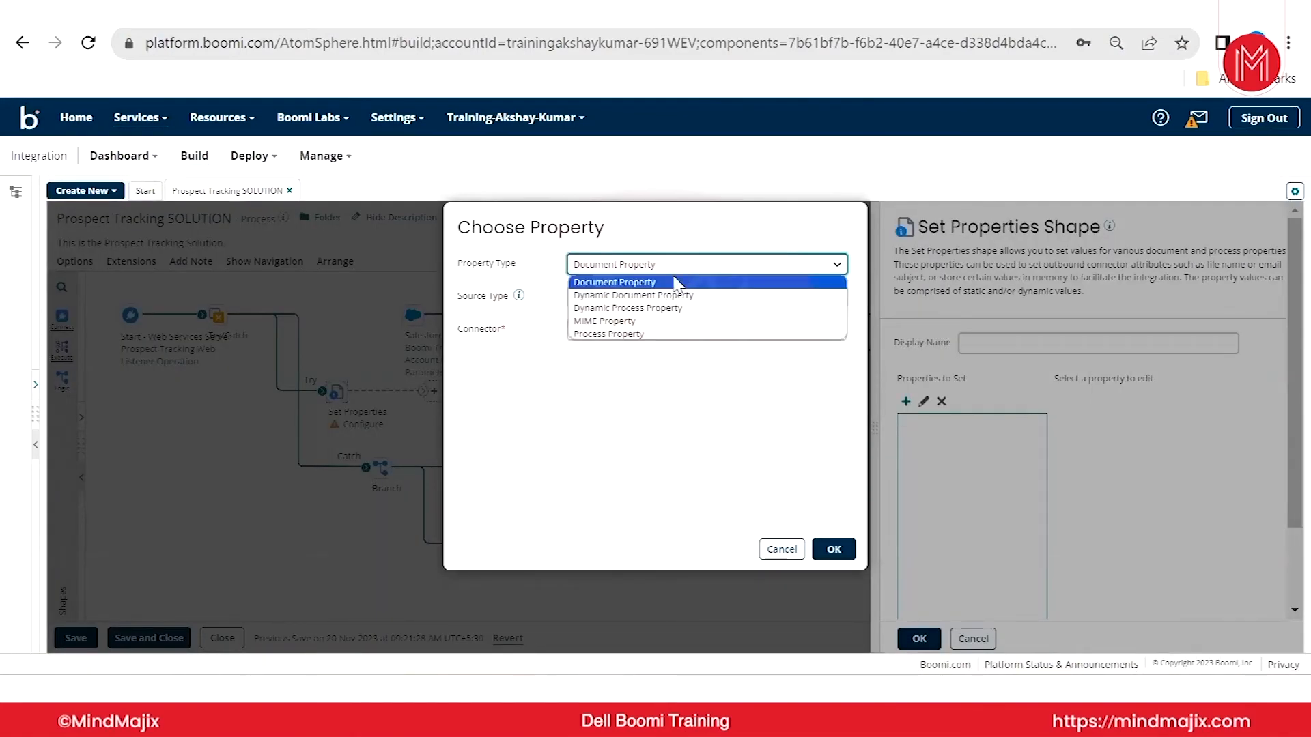
click(666, 305)
click(629, 298)
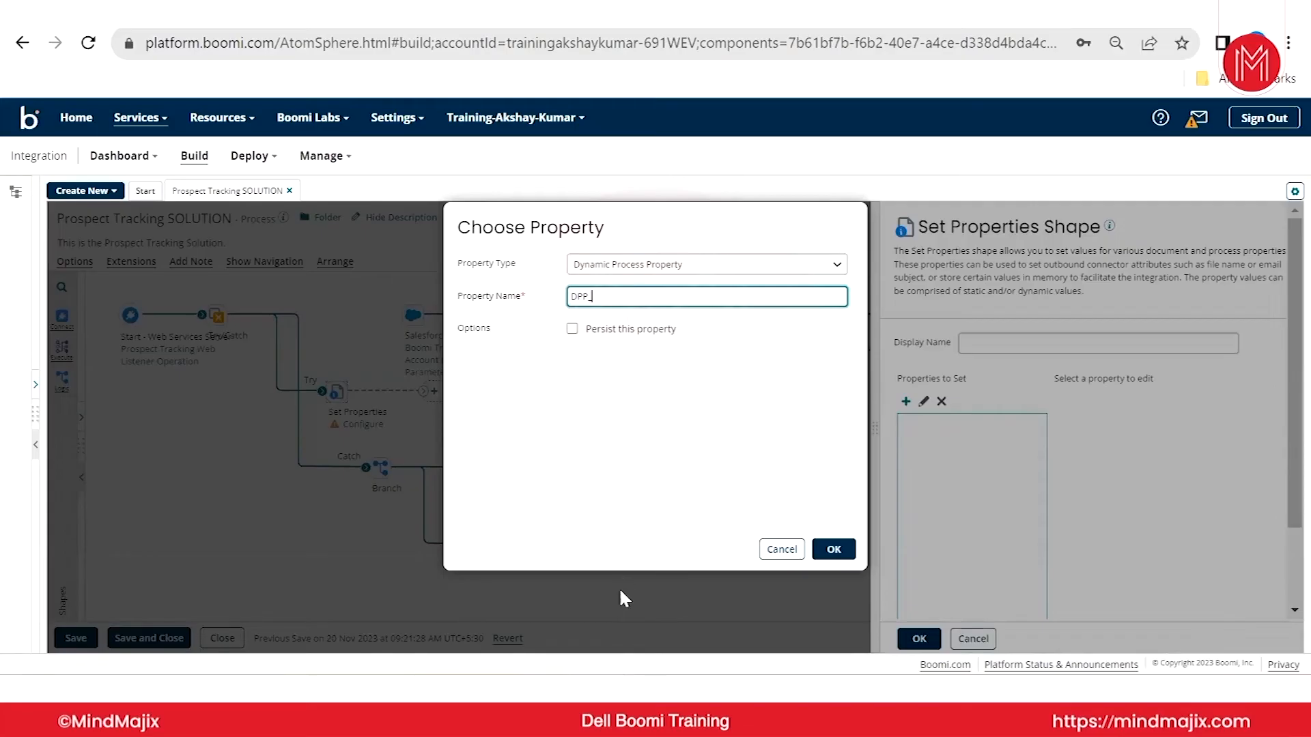
key(alt+Tab)
click(477, 367)
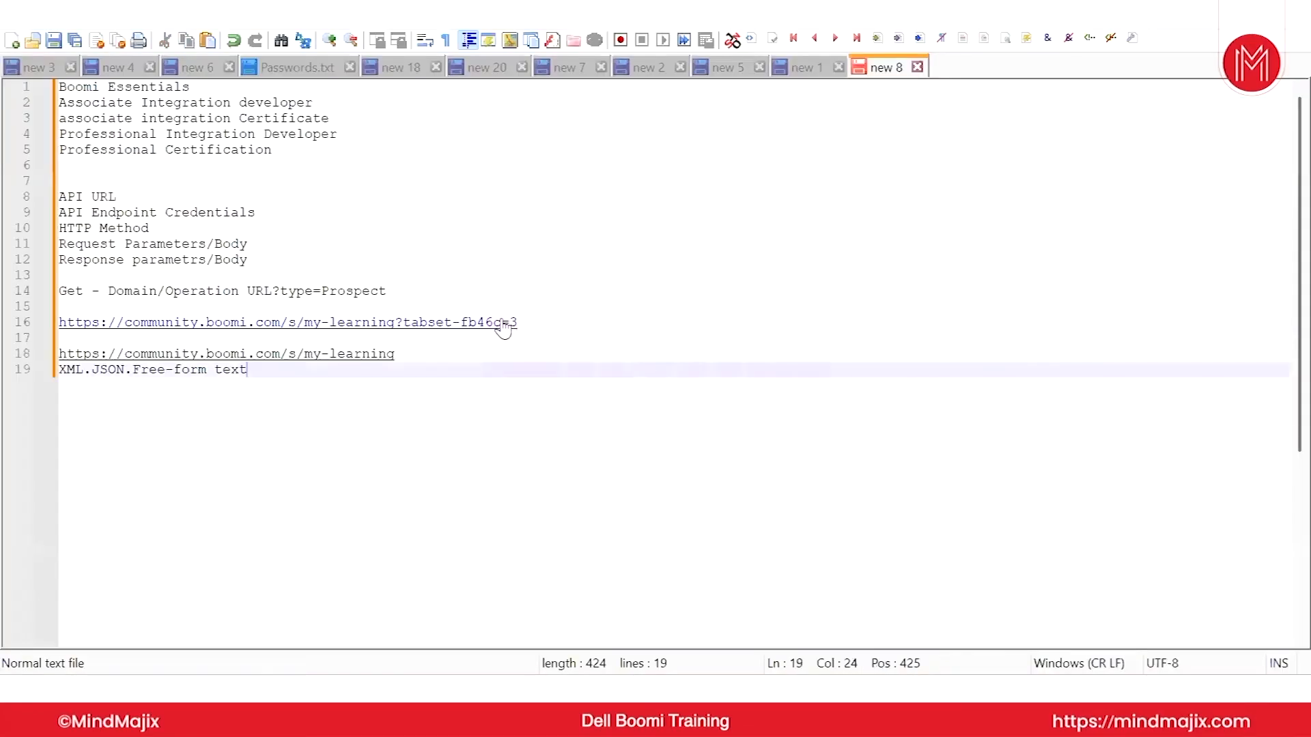
click(503, 323)
drag(503, 324, 401, 326)
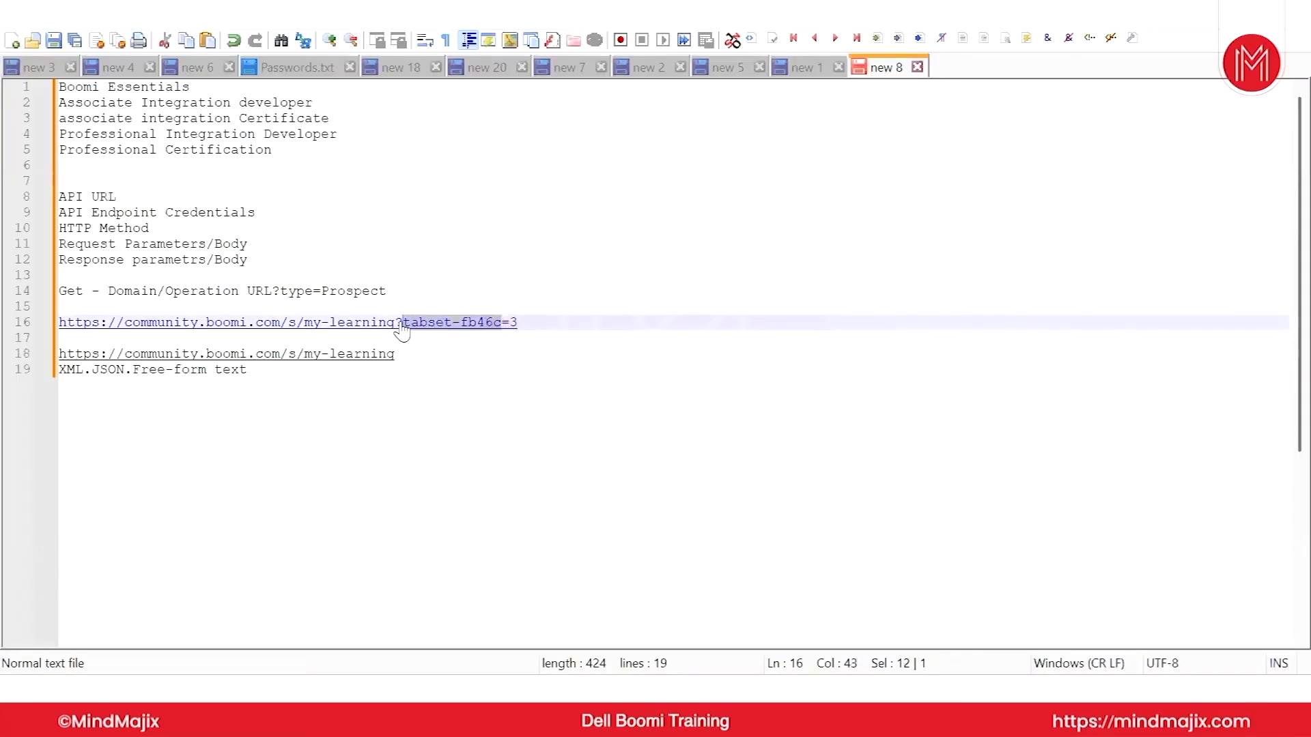
key(ctrl+c)
key(alt+Tab)
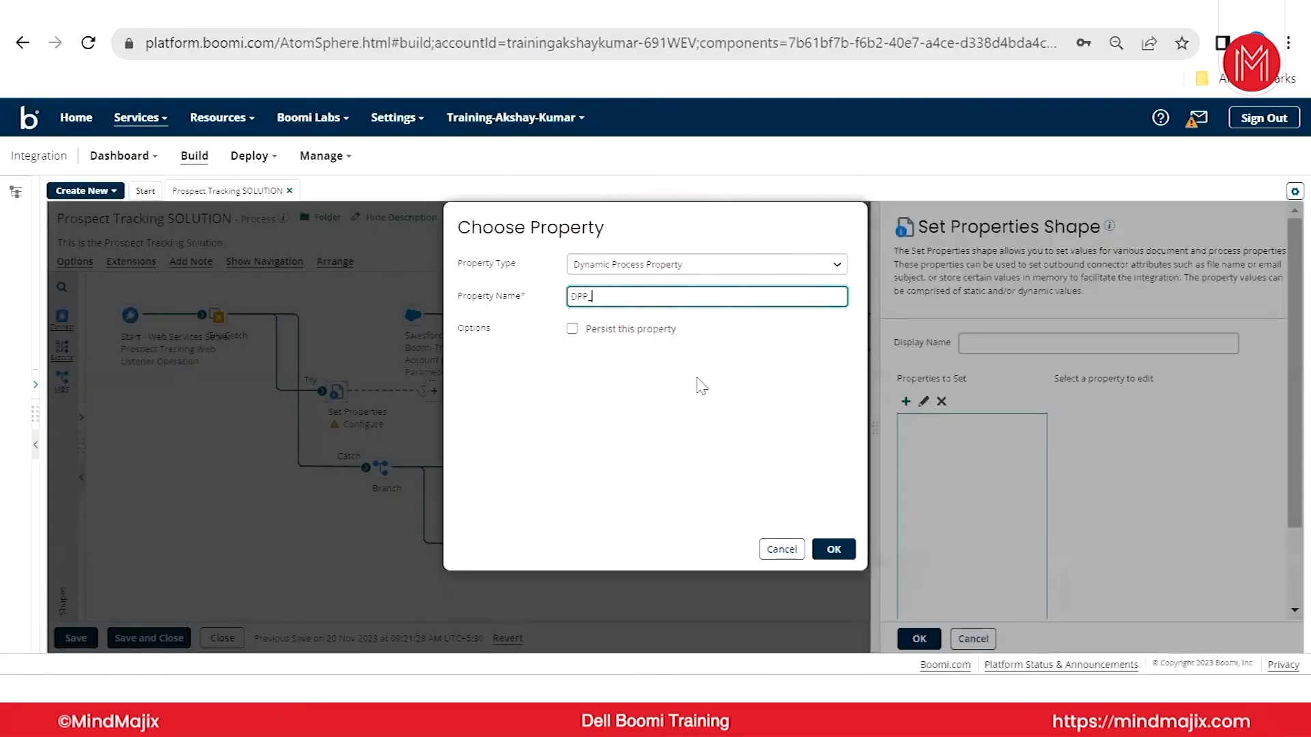
key(ctrl+v)
- Remove and re-enter the DPP_ prefix before tabset-fb46c in the property name, and confirm the property
drag(593, 296, 554, 298)
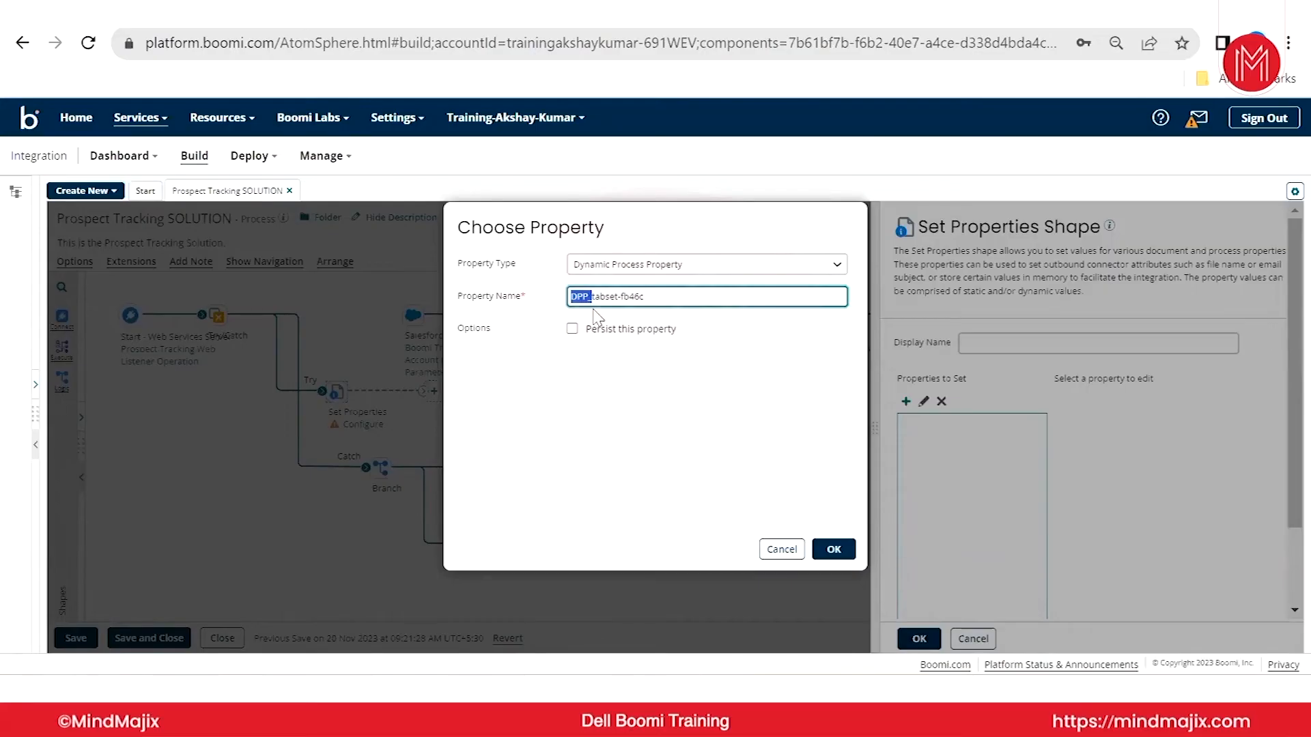
key(BackSpace)
drag(641, 296, 521, 299)
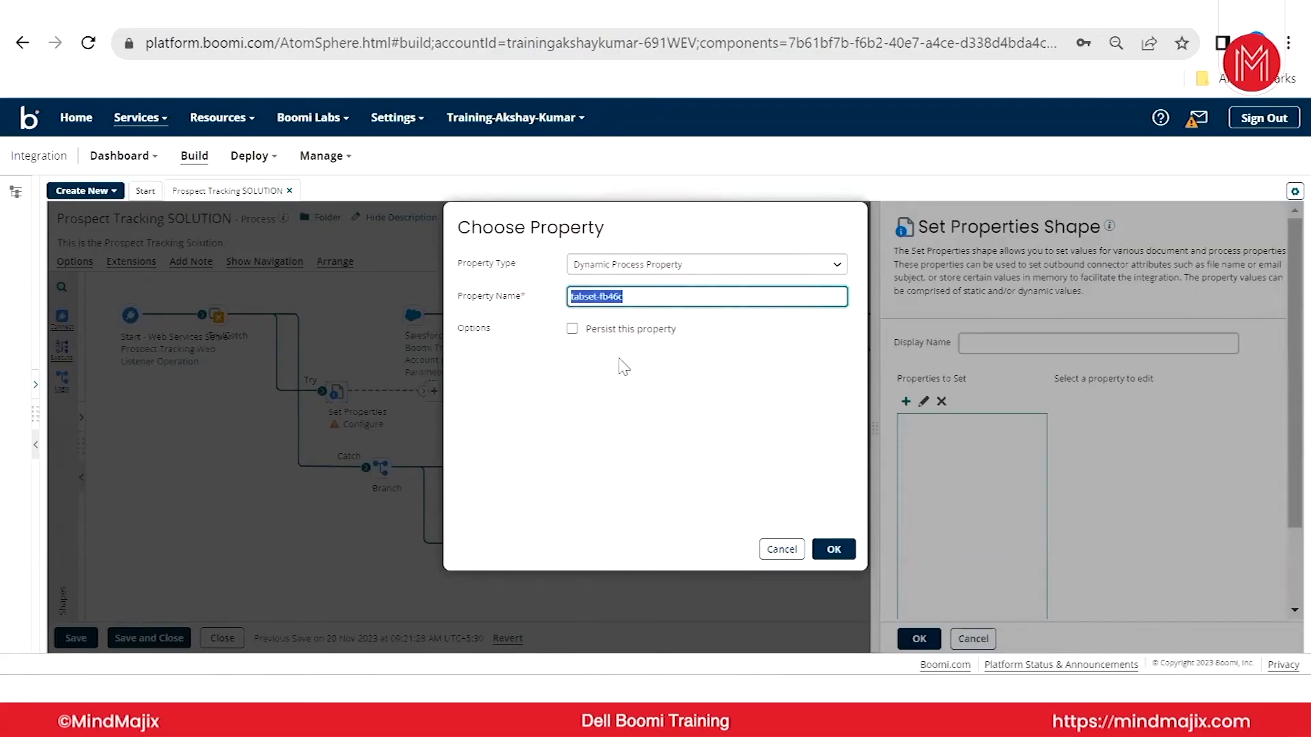
click(572, 297)
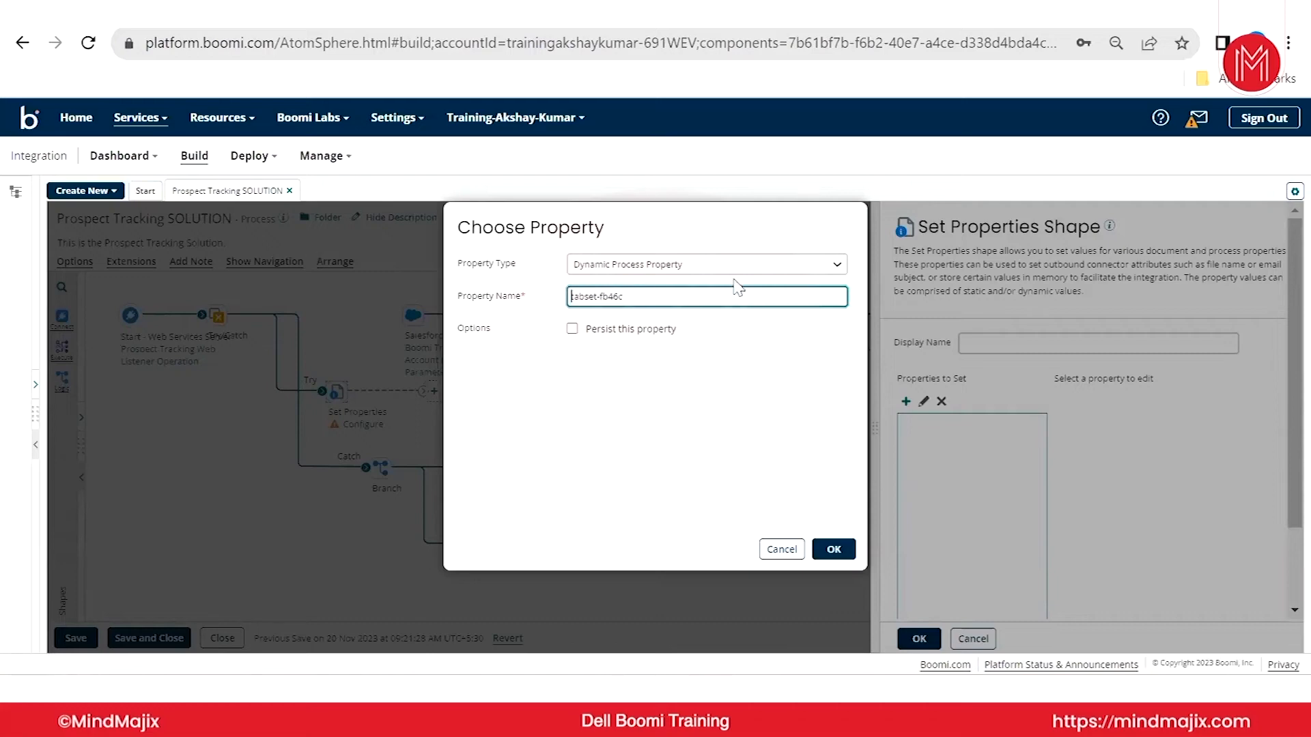
text(DPP_)
drag(669, 297, 591, 297)
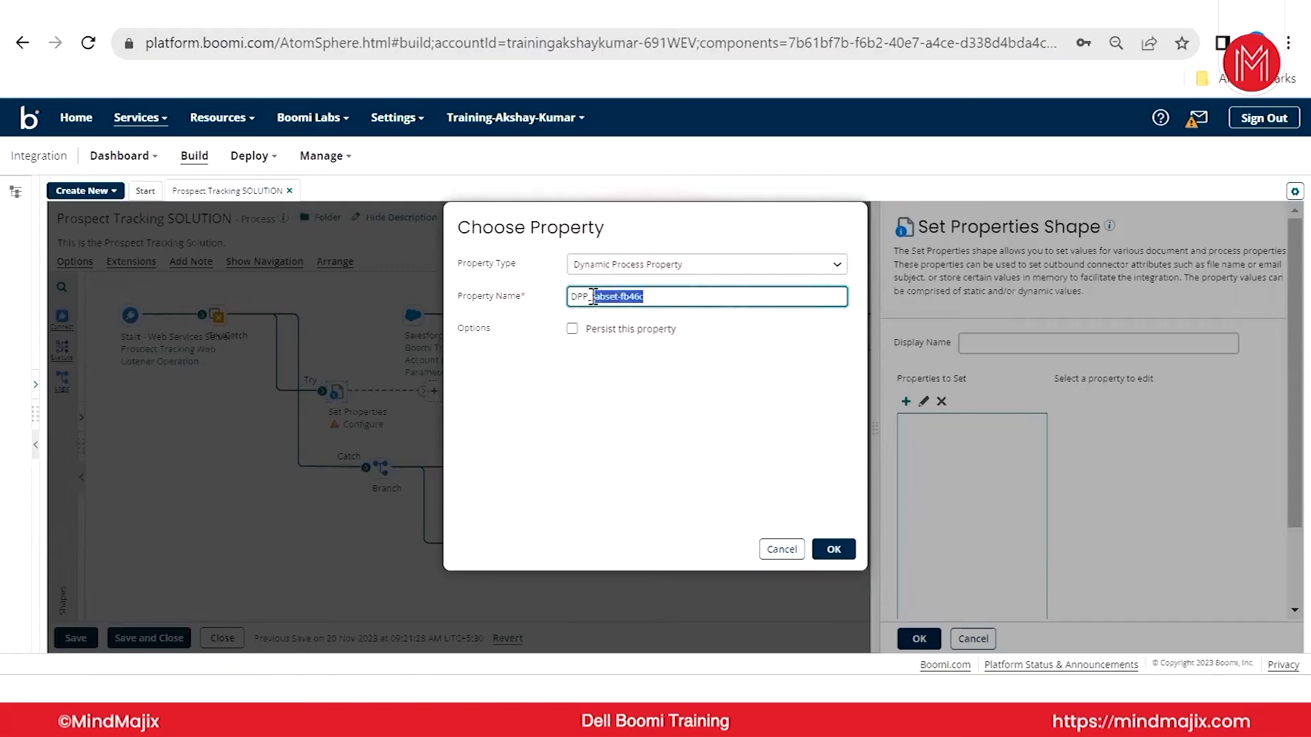
click(834, 549)
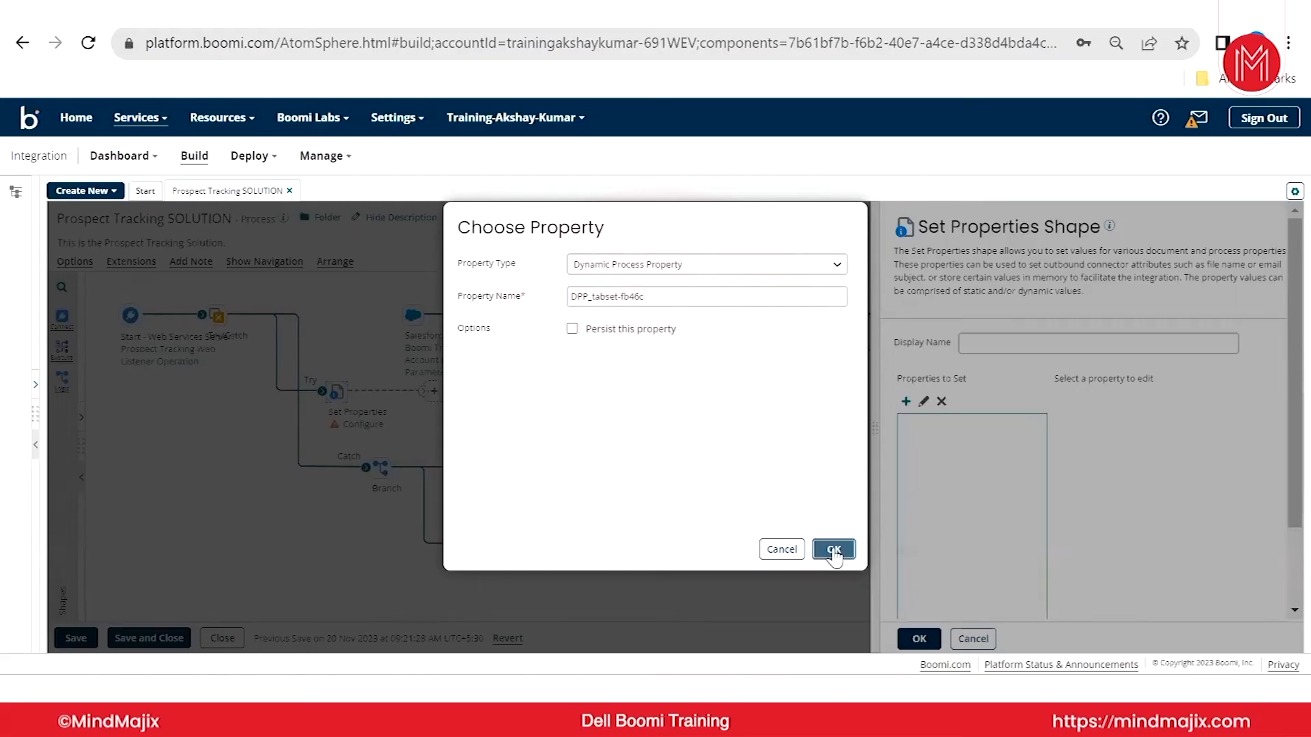
- Give DPP_tabset-fb46c a parameter value of type Dynamic Process Property with the property name query_tabset-fb46c
click(964, 433)
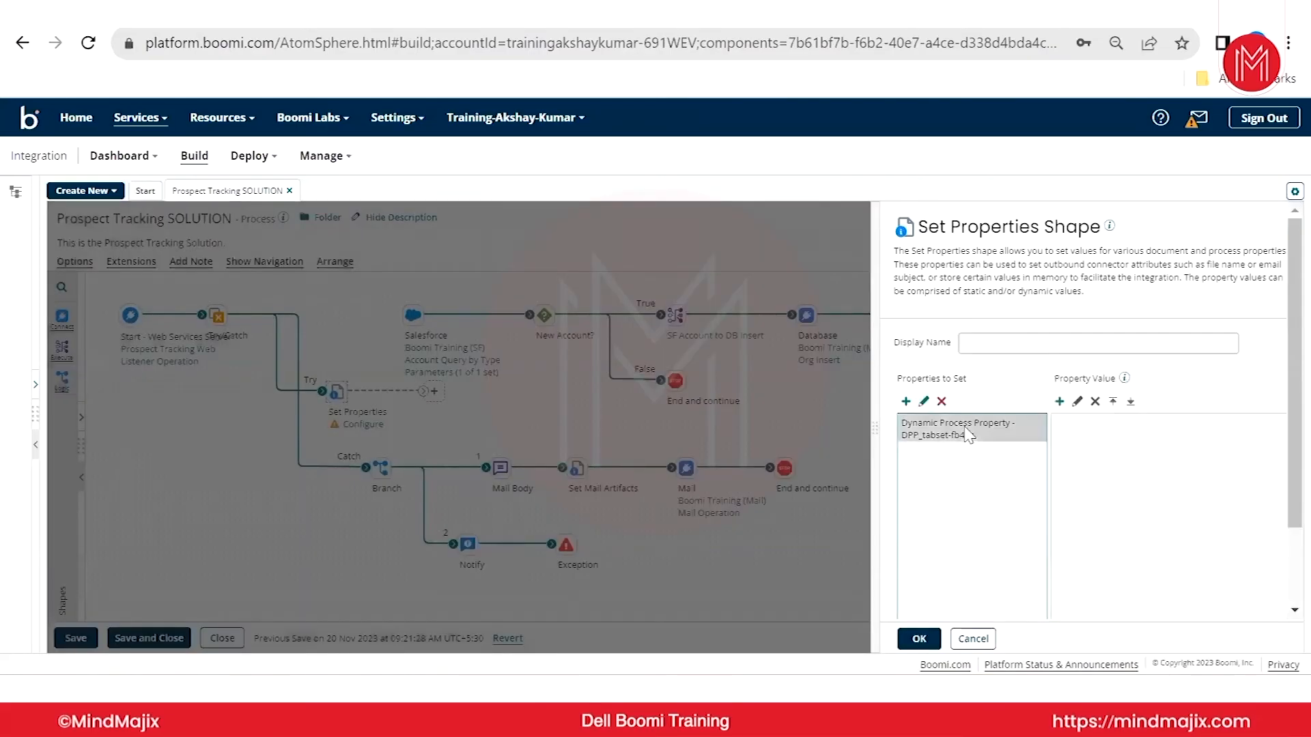
click(1059, 402)
click(636, 225)
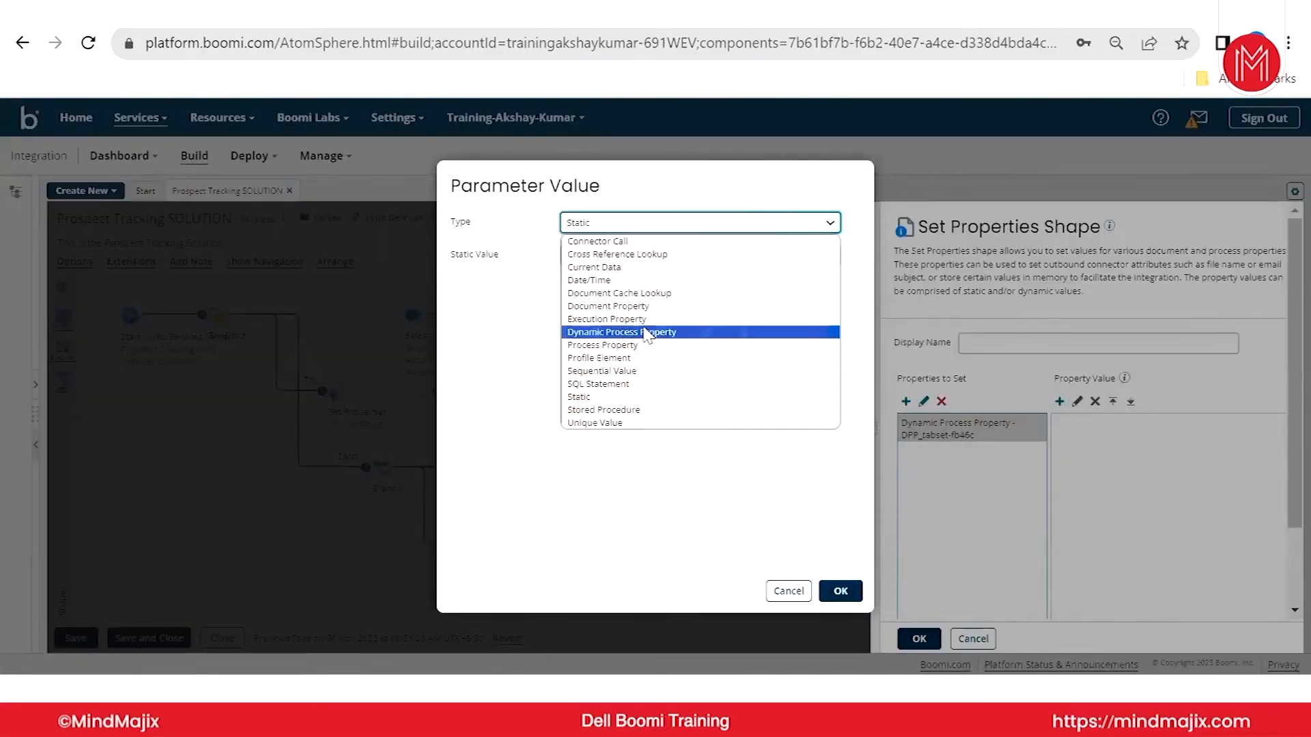
click(645, 333)
click(593, 258)
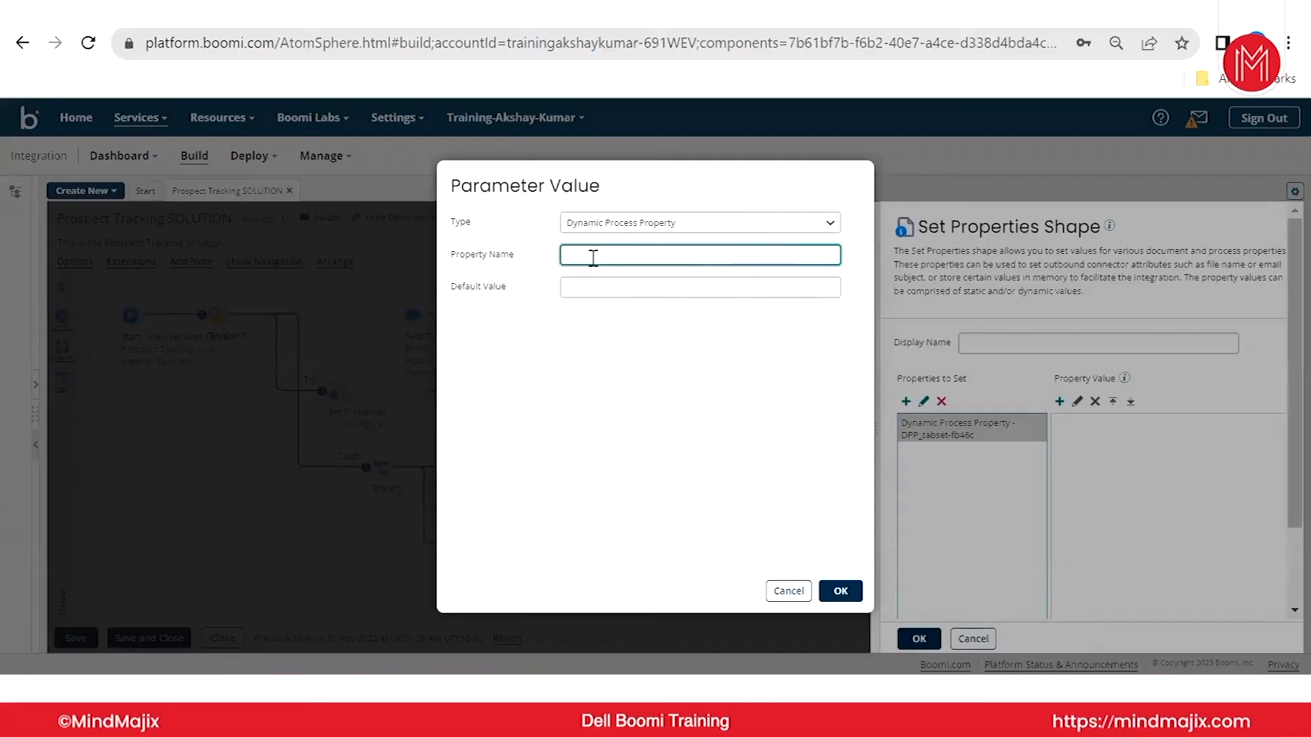
key(ctrl+v)
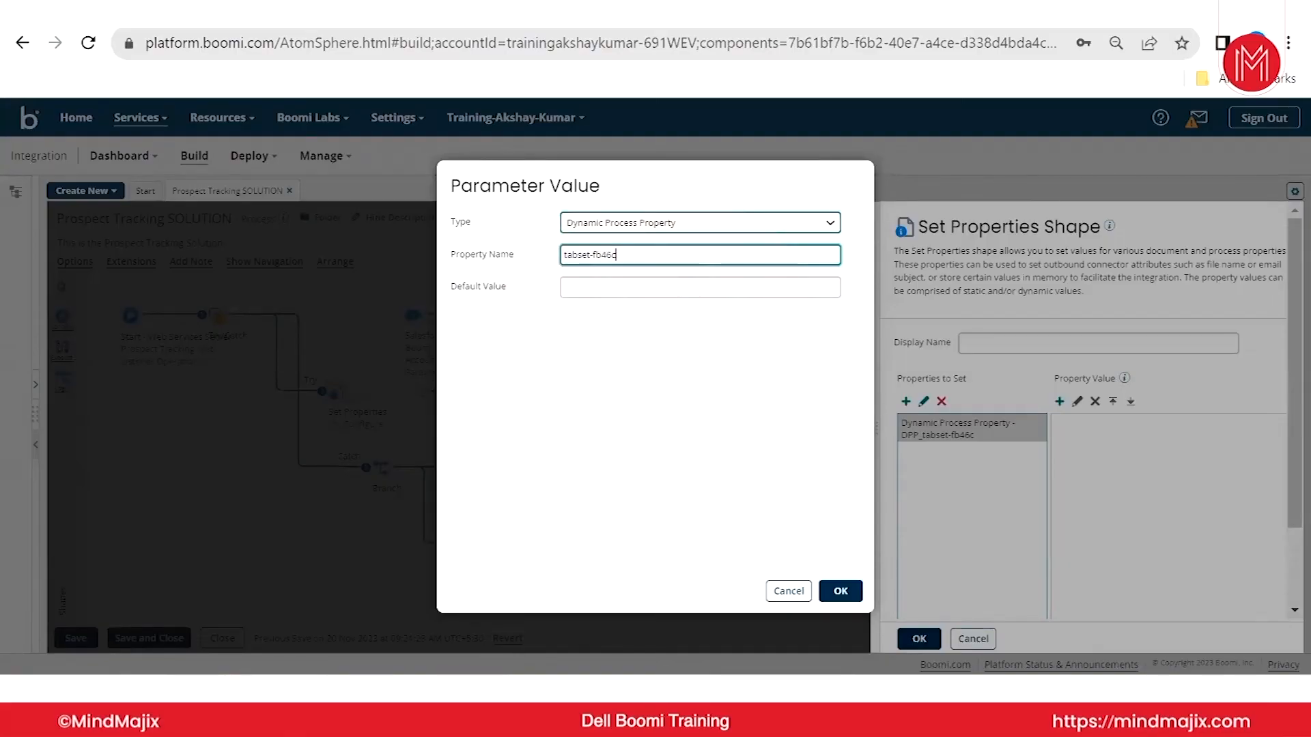
key(alt+Tab)
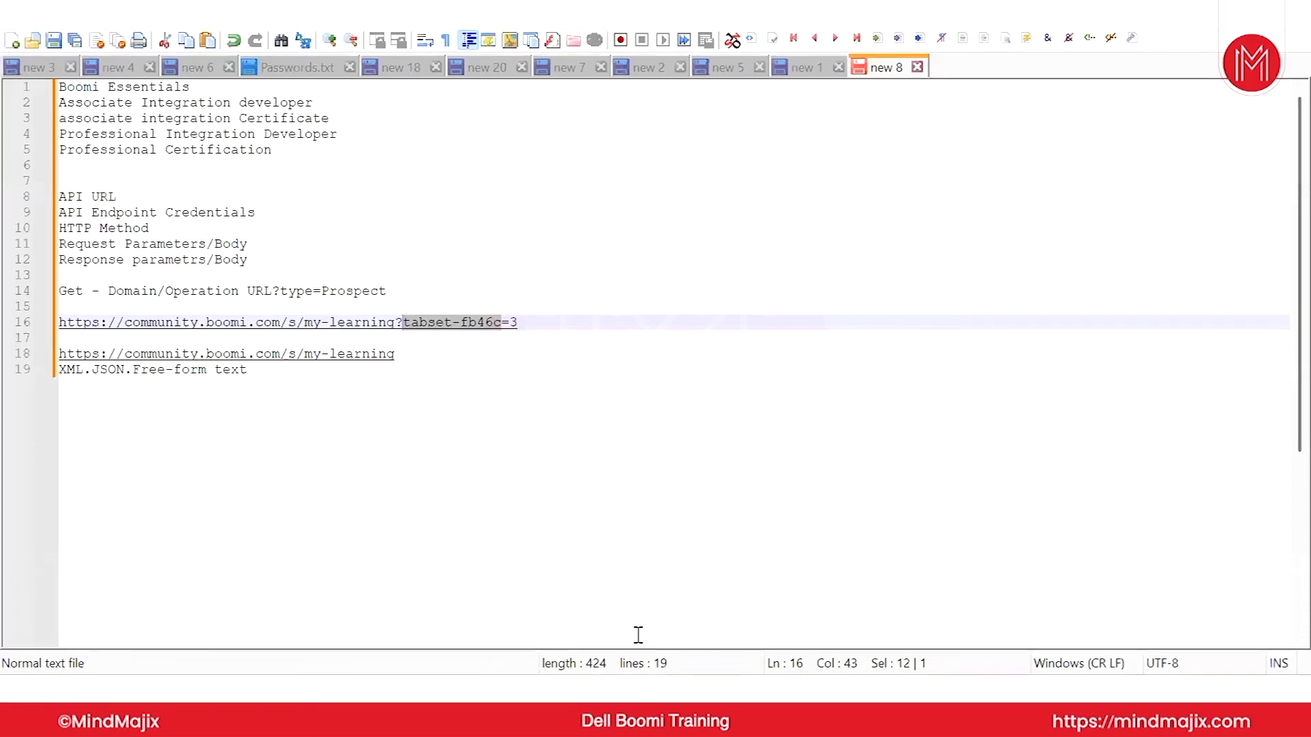
key(alt+Tab)
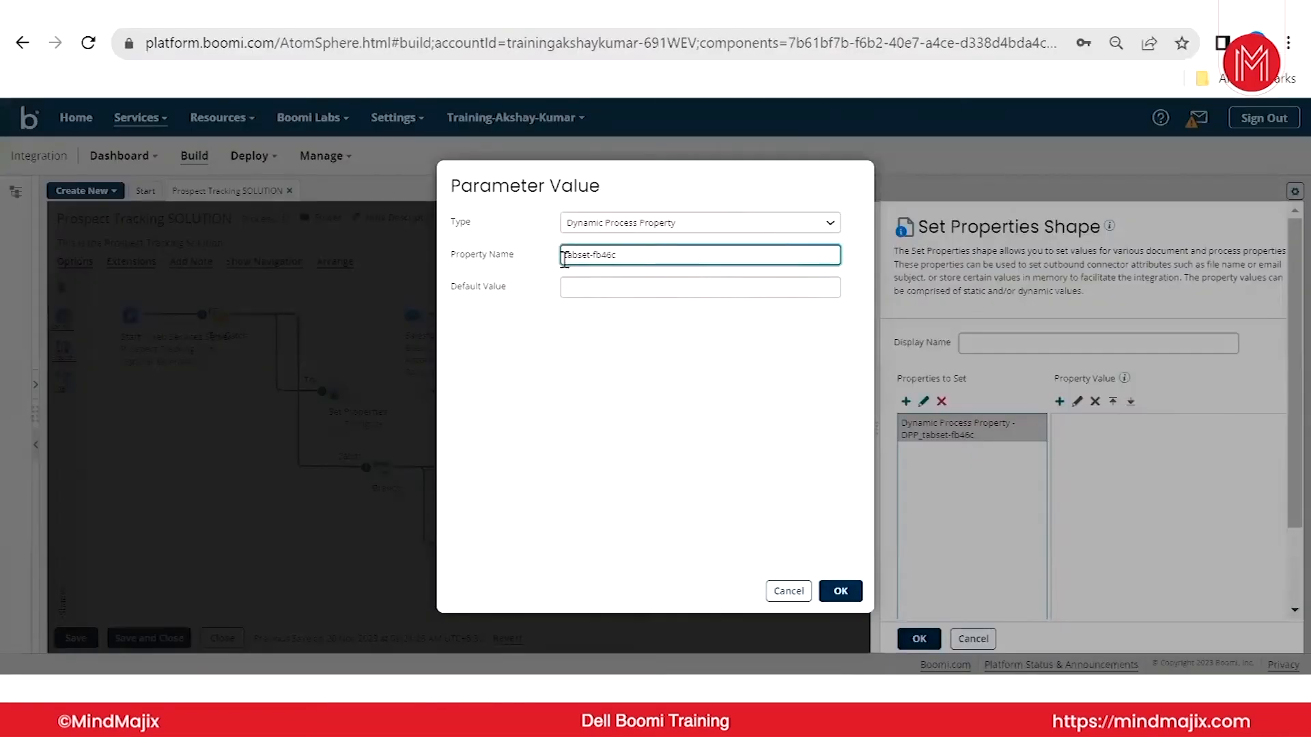
text(query_)
drag(646, 255, 590, 257)
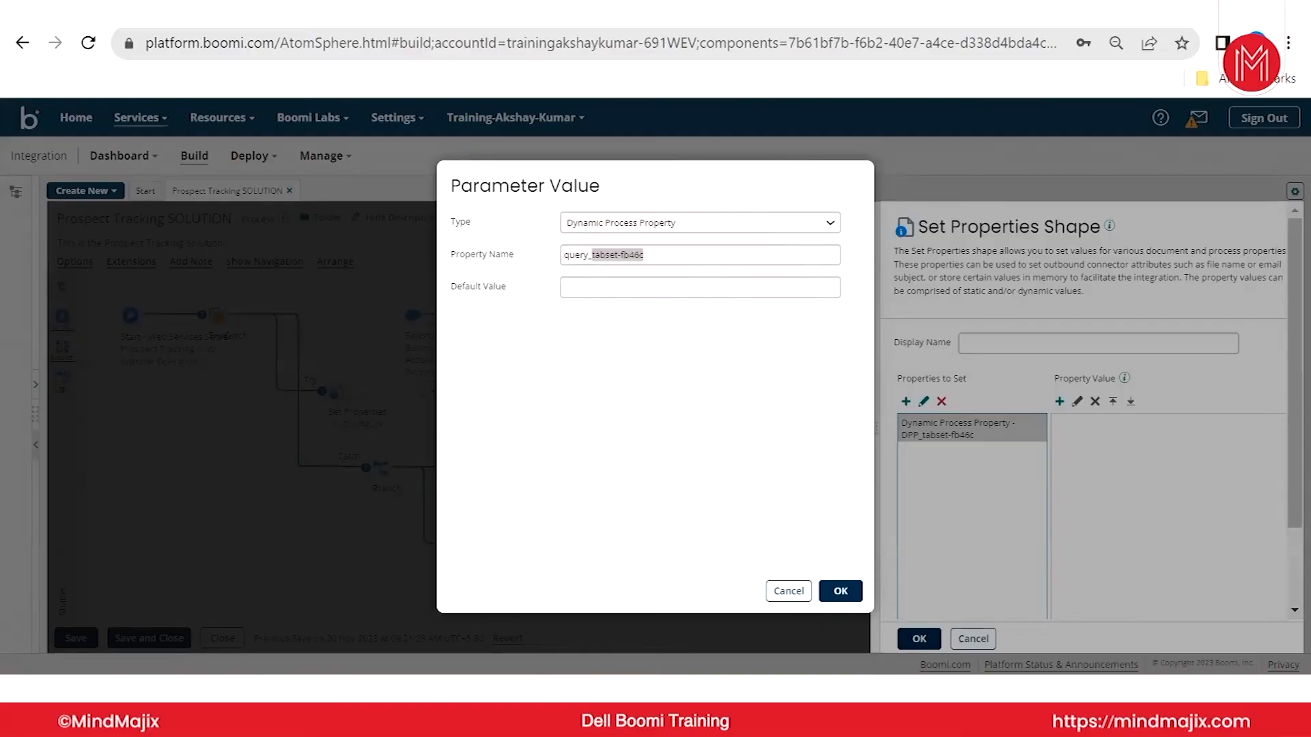
- Compare the query property name with the parameter name and value in the notes' my-learning URL and with the Get line's type parameter
key(alt+Tab)
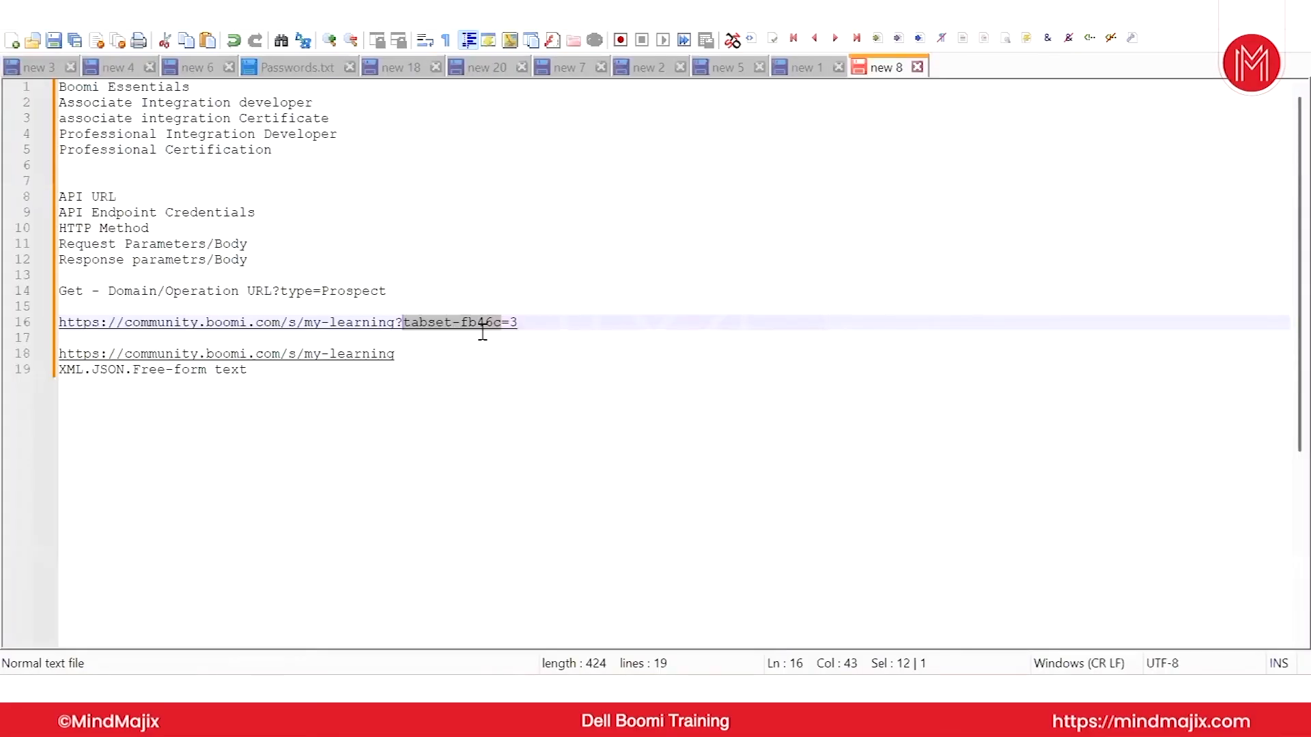
key(alt+Tab)
click(657, 261)
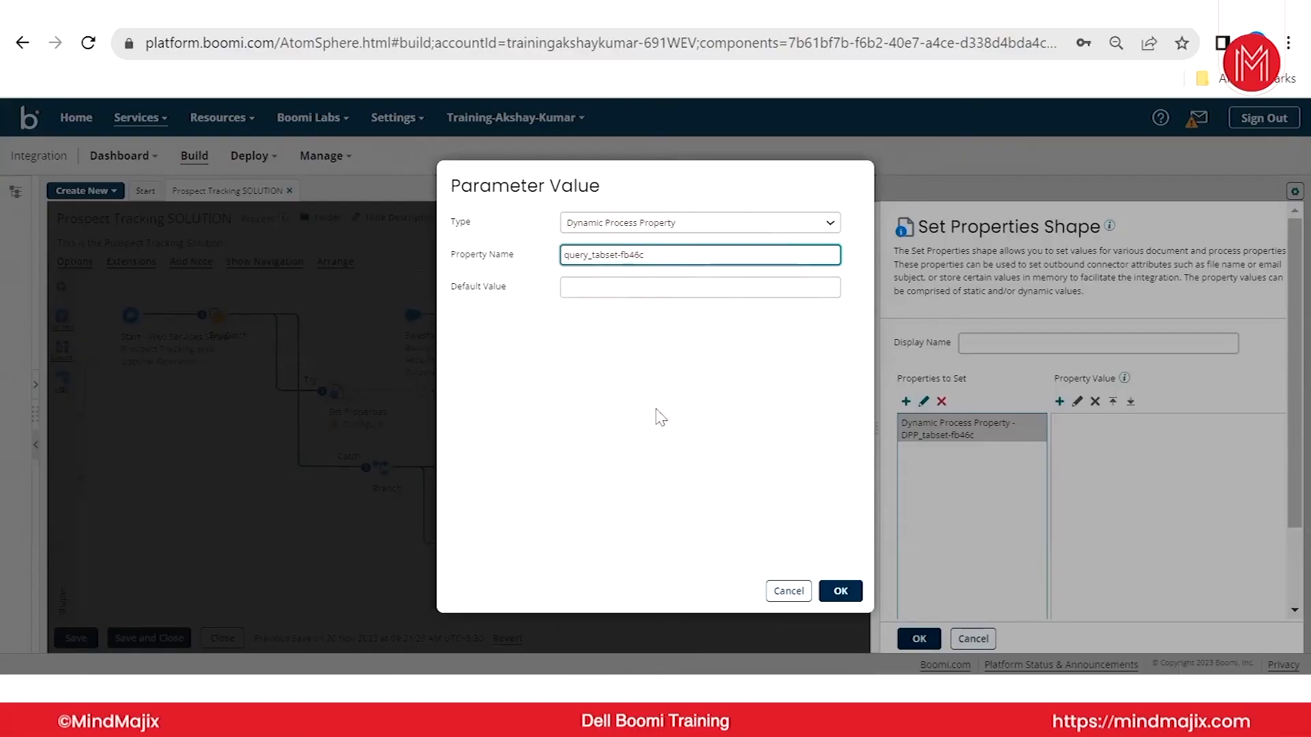
click(683, 691)
drag(523, 328, 510, 331)
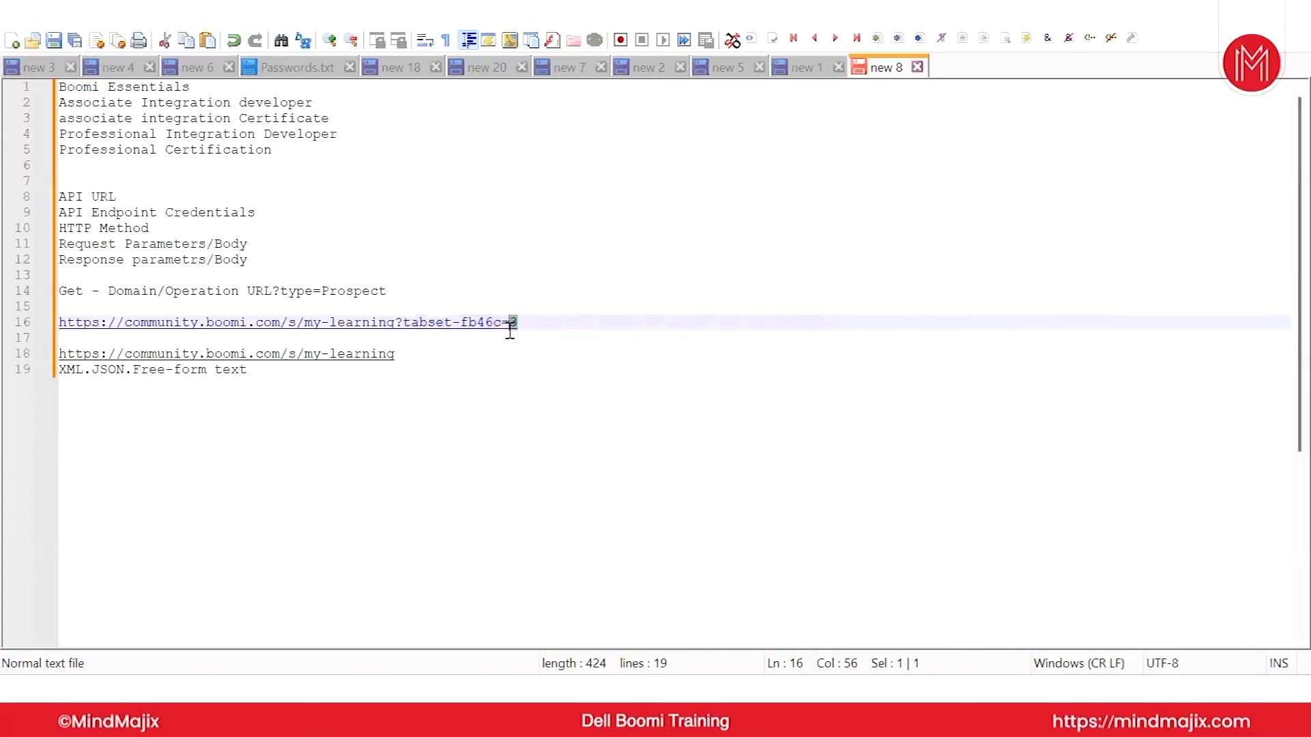
click(540, 409)
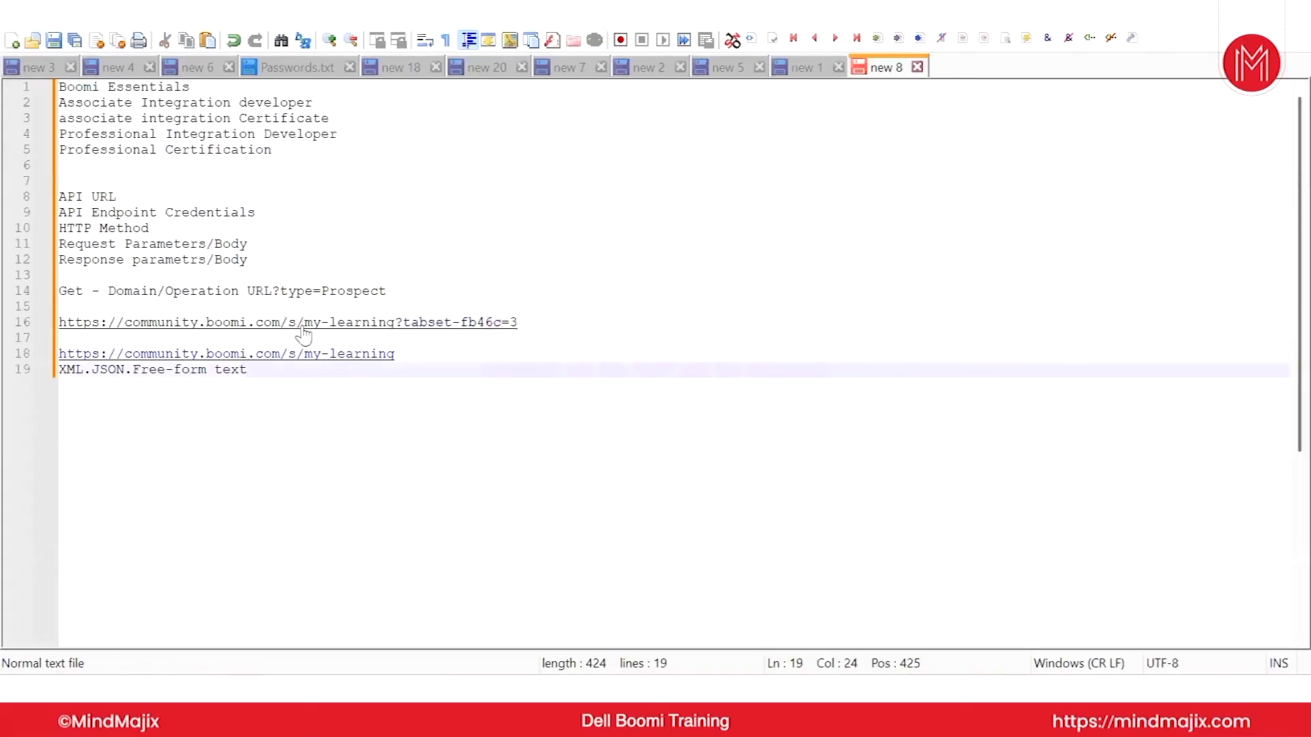
double_click(294, 291)
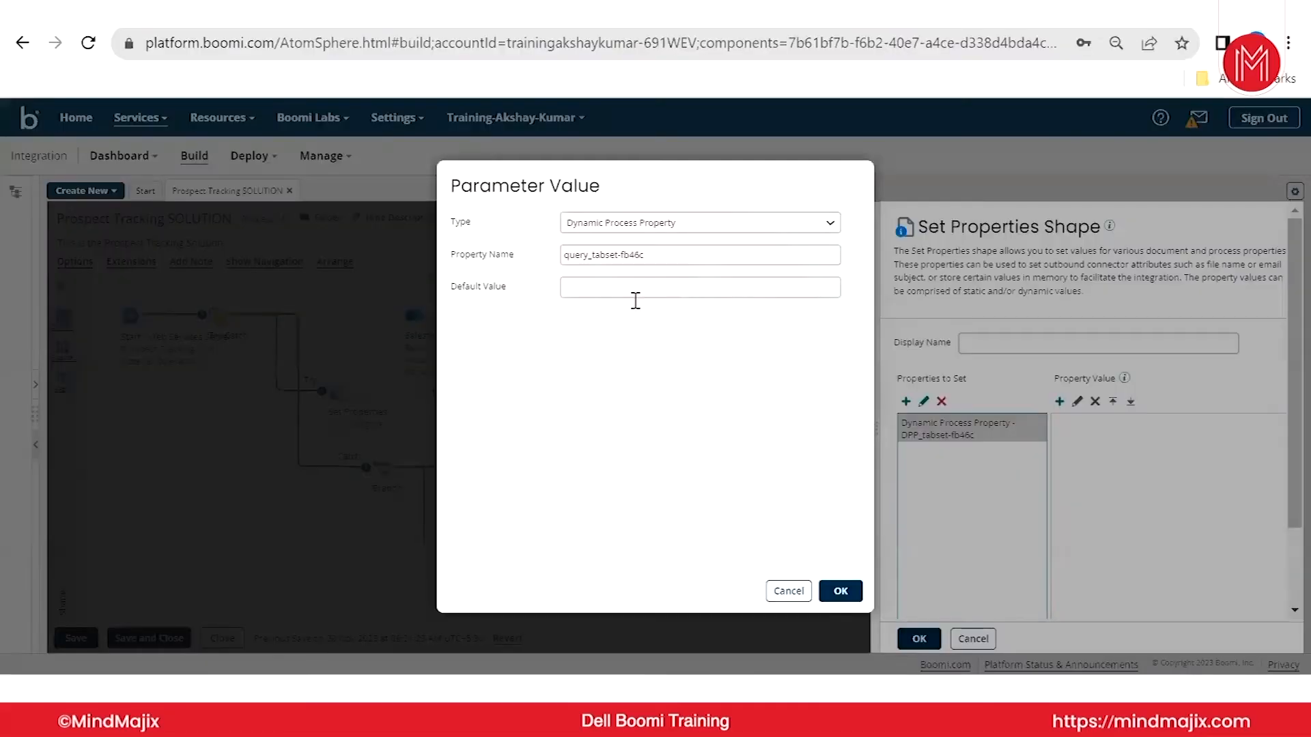
- Change the parameter value's property name to query_type and confirm it
click(638, 257)
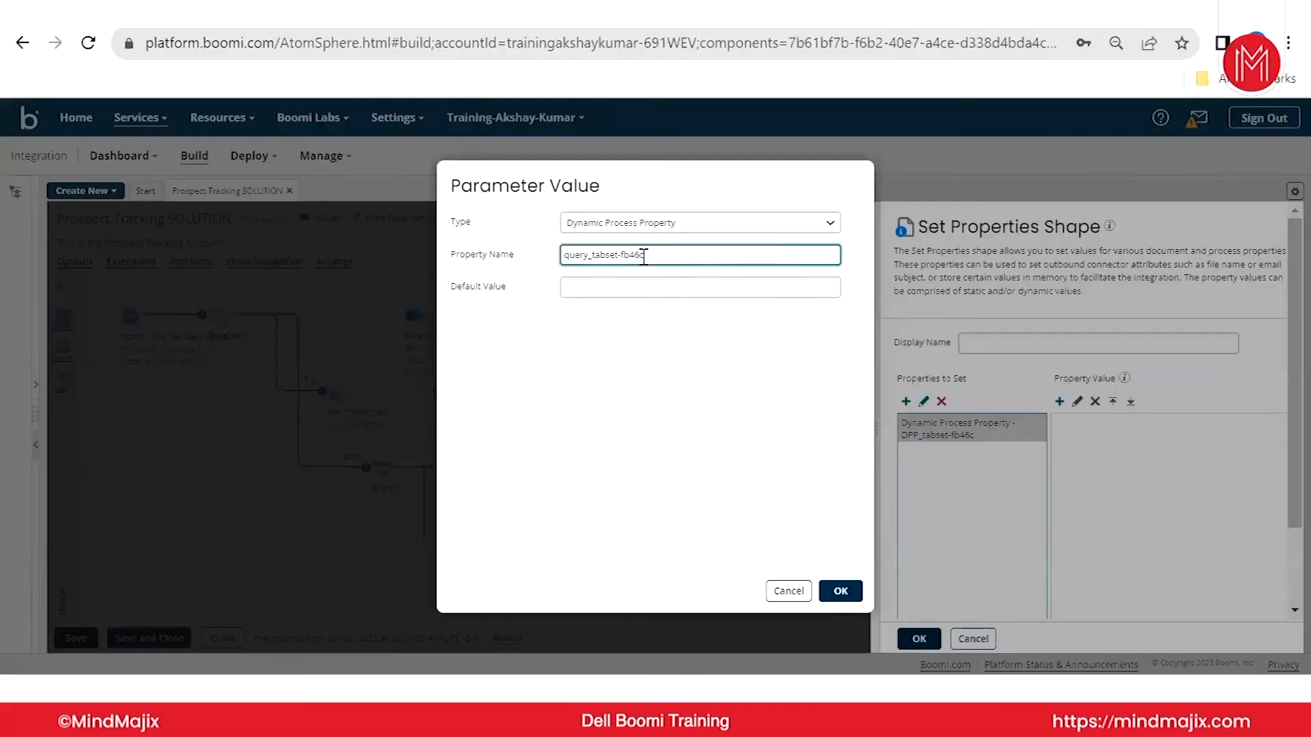
drag(653, 260, 601, 259)
text(type)
key(Tab)
click(841, 591)
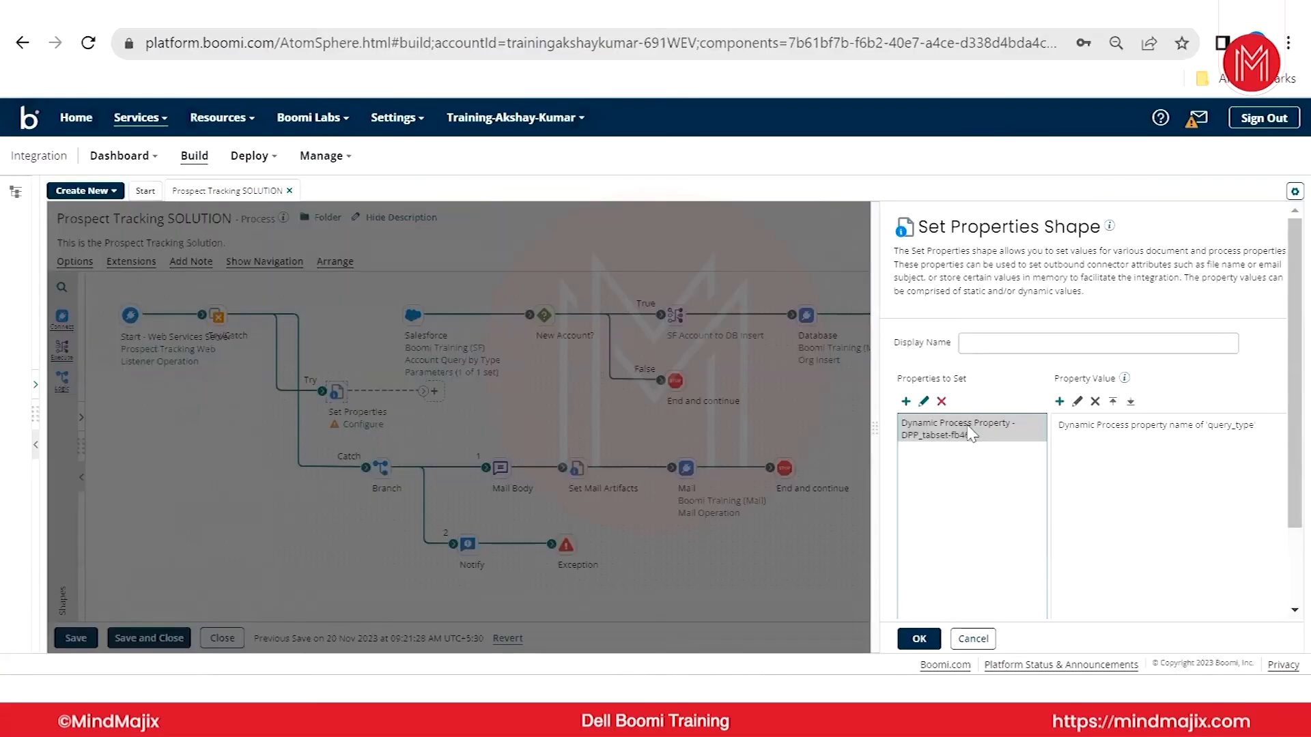
- Rename the dynamic process property to set as DPP_type and confirm the property
double_click(954, 422)
drag(664, 299, 596, 298)
text(type)
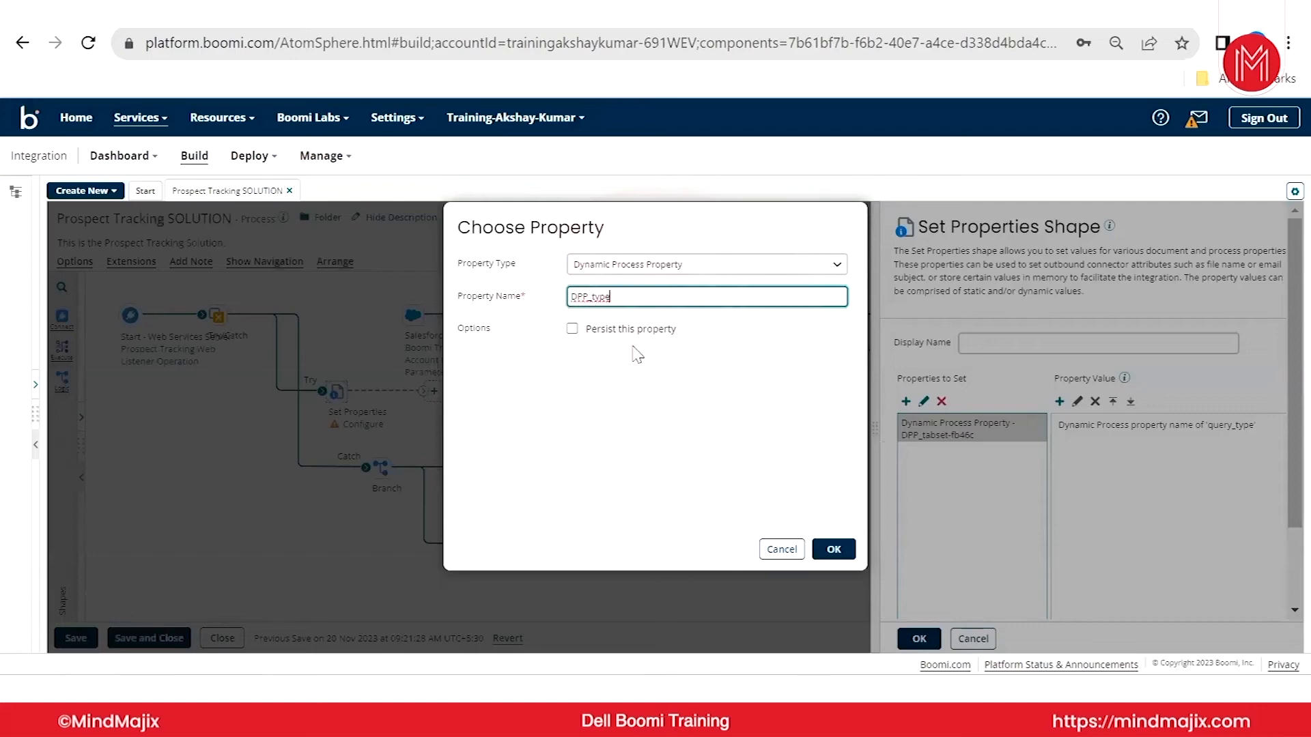
key(ctrl+a)
click(834, 549)
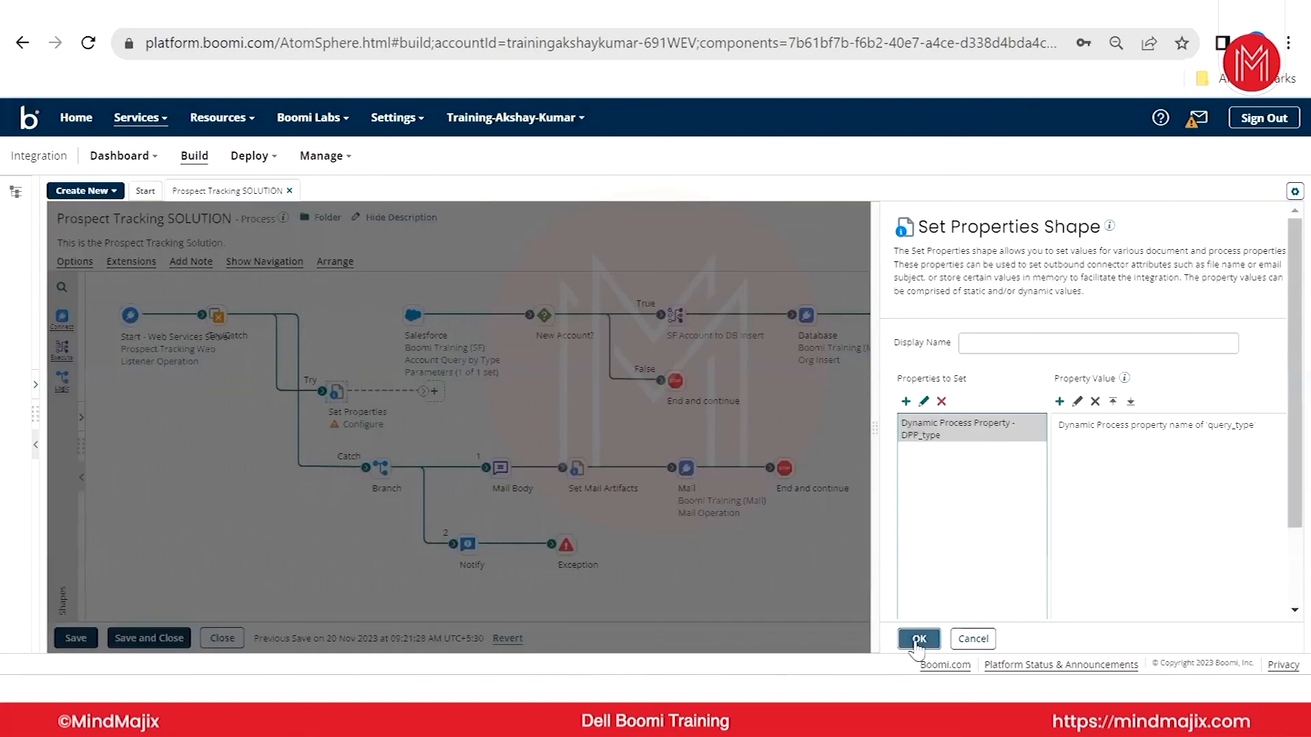
- Confirm the Set Properties shape, line it up on the Try path and connect it to the Salesforce shape
click(919, 640)
drag(337, 391, 338, 315)
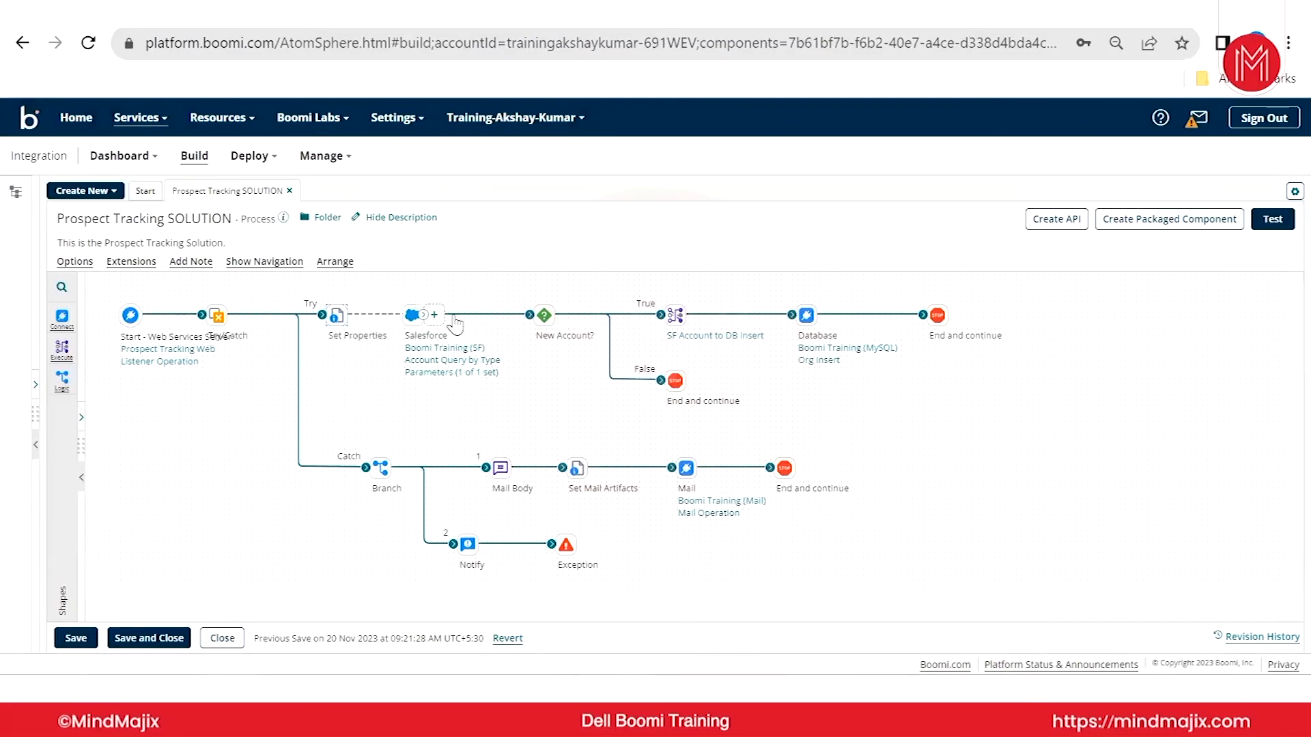
drag(414, 325, 437, 322)
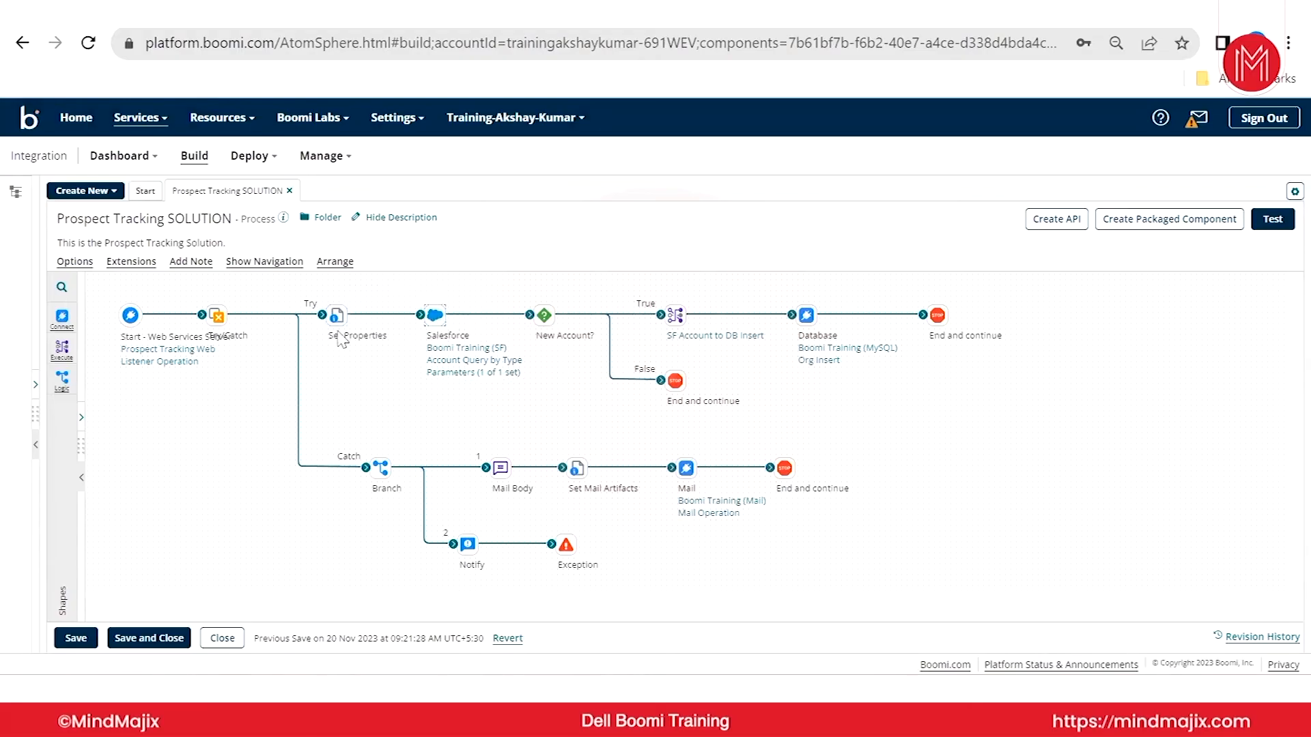
- Set the Salesforce connector's Type= parameter to the Dynamic Process Property DPP_type and confirm the connector
click(471, 372)
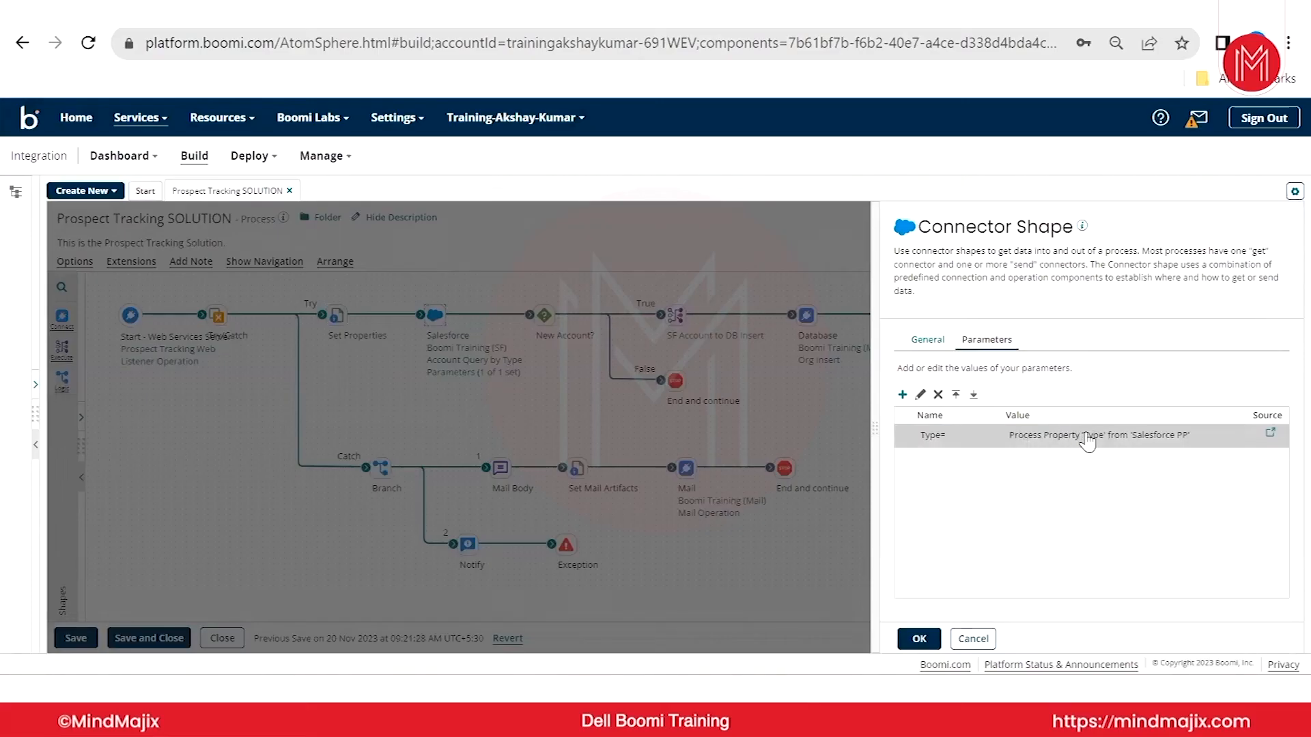
double_click(1087, 437)
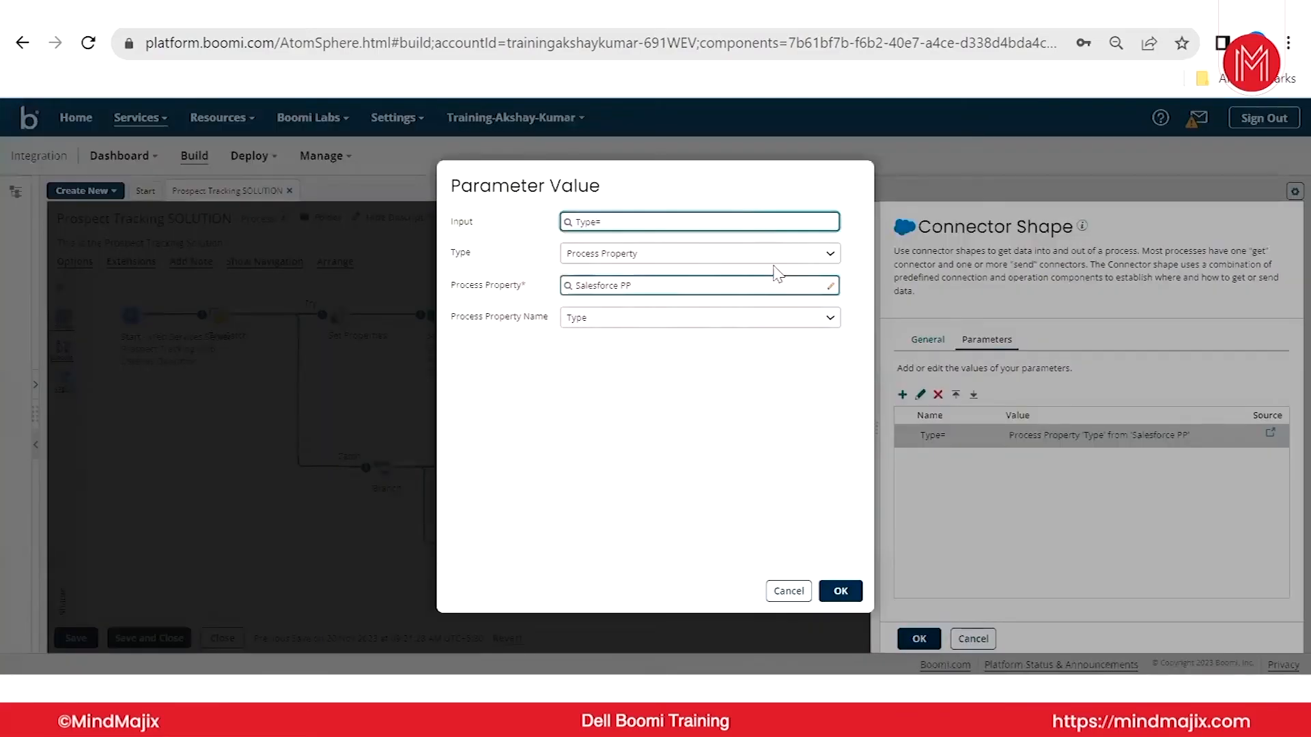
click(731, 259)
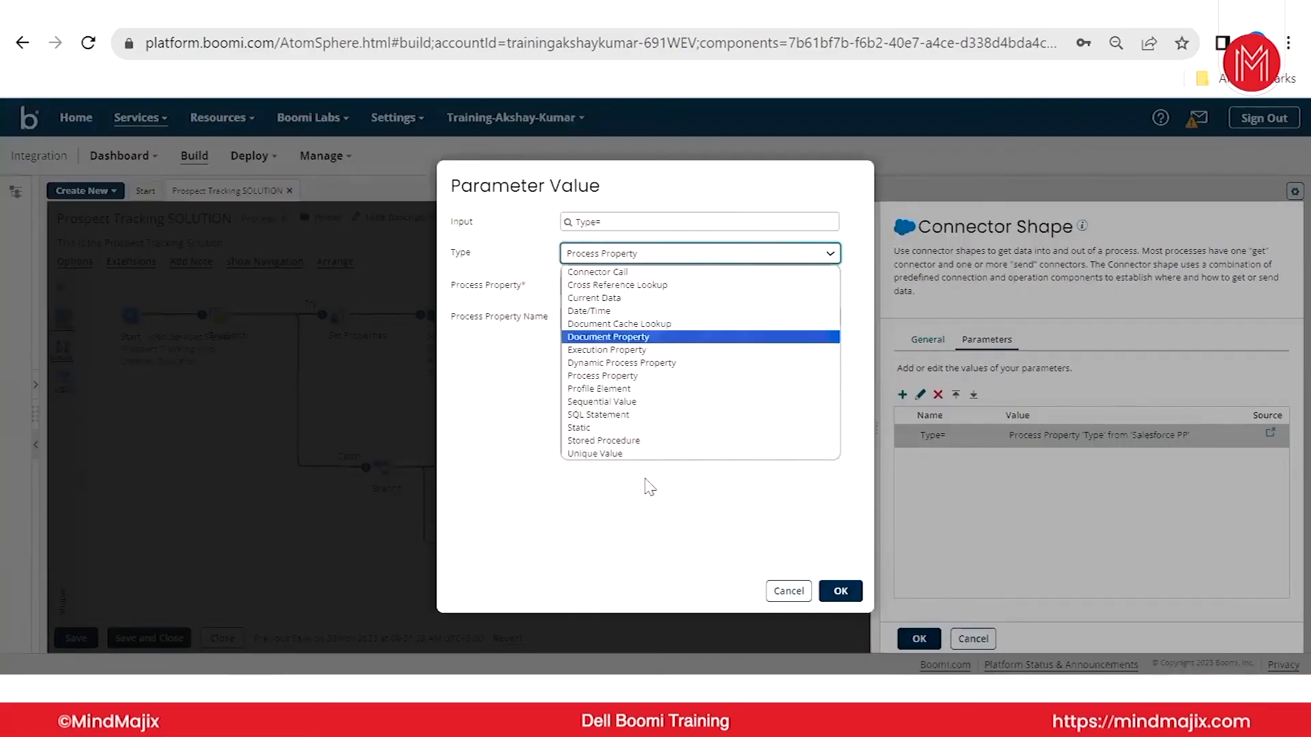
click(653, 364)
click(592, 286)
text(DPP_type)
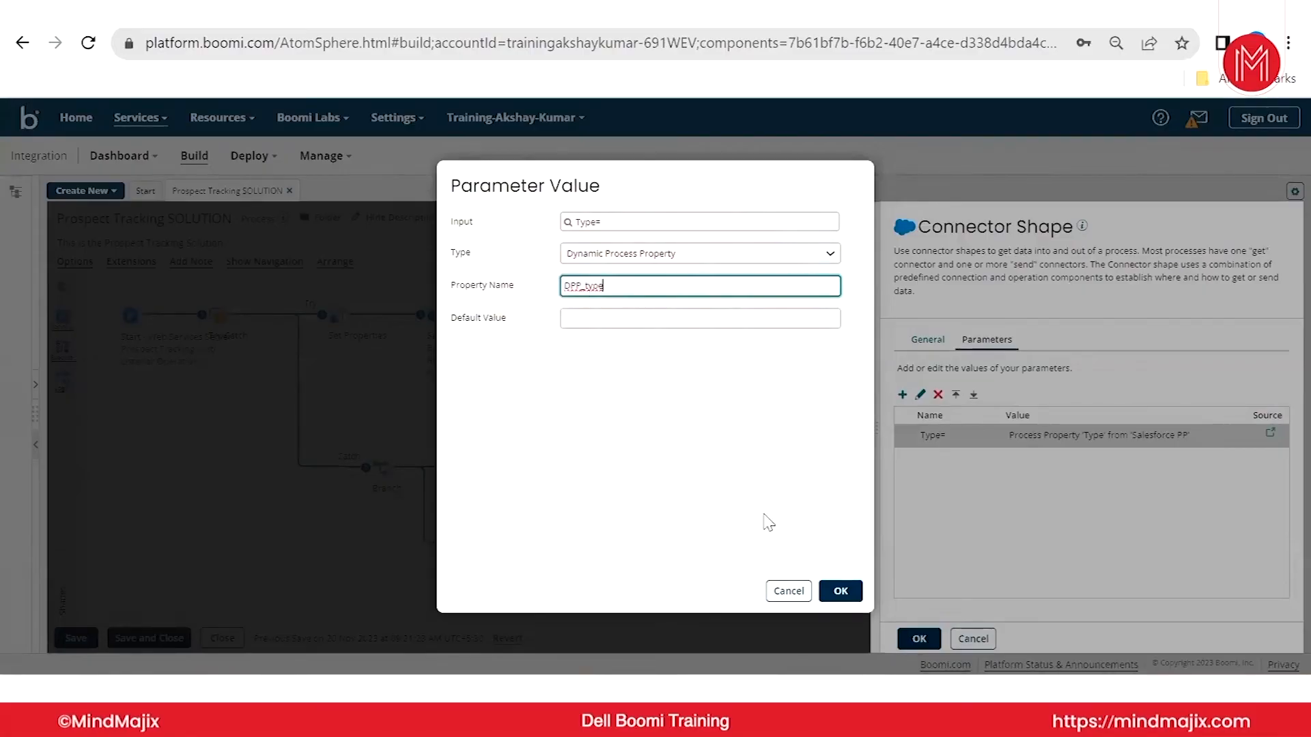
click(840, 591)
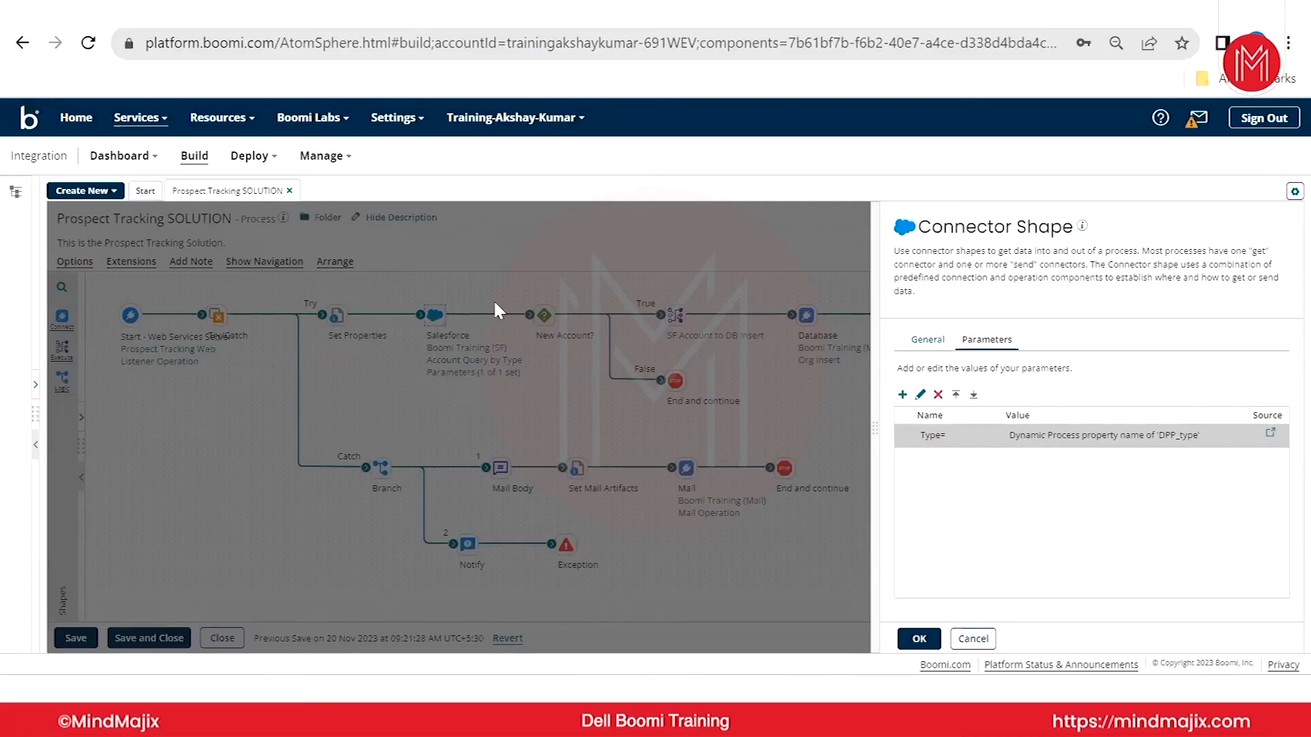
click(929, 639)
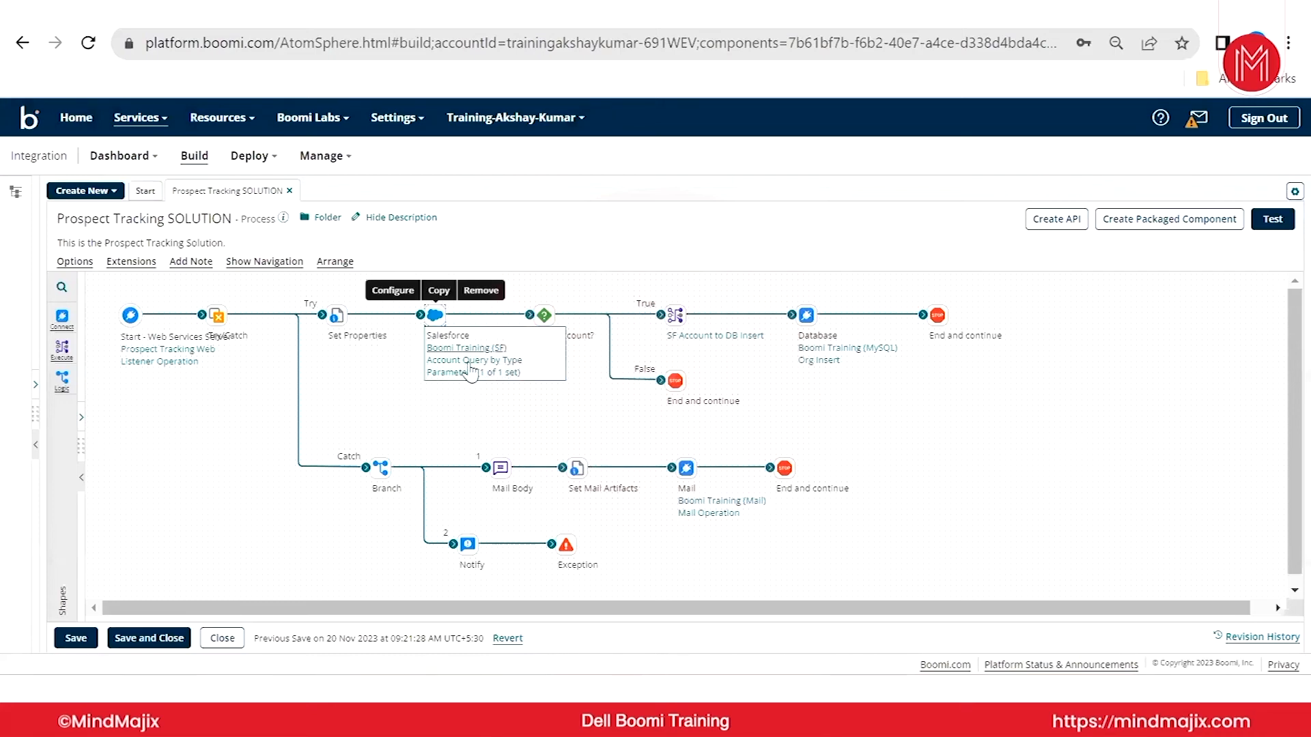
- Select all the Catch path shapes together and move them further down the canvas, away from the Try path
mouse_move(550, 316)
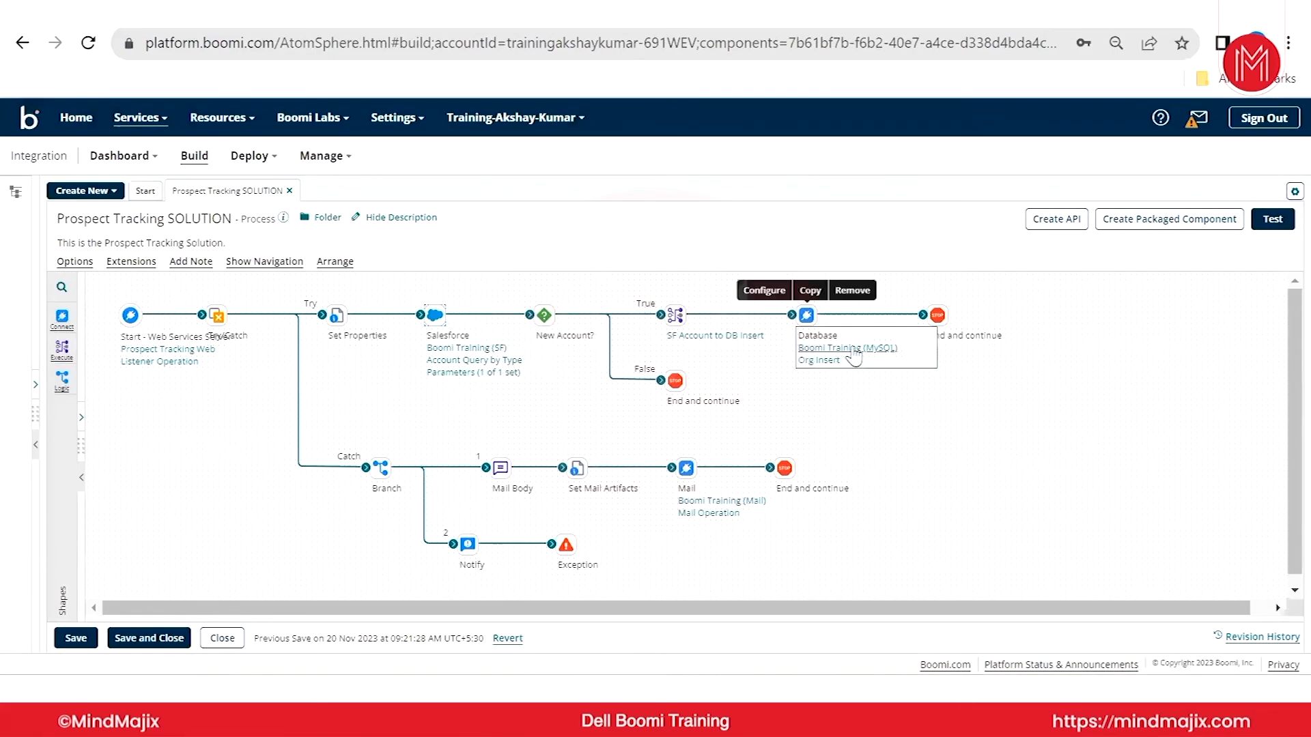
mouse_move(951, 350)
drag(320, 445, 862, 594)
drag(782, 469, 793, 496)
scroll(870, 464, up, 2)
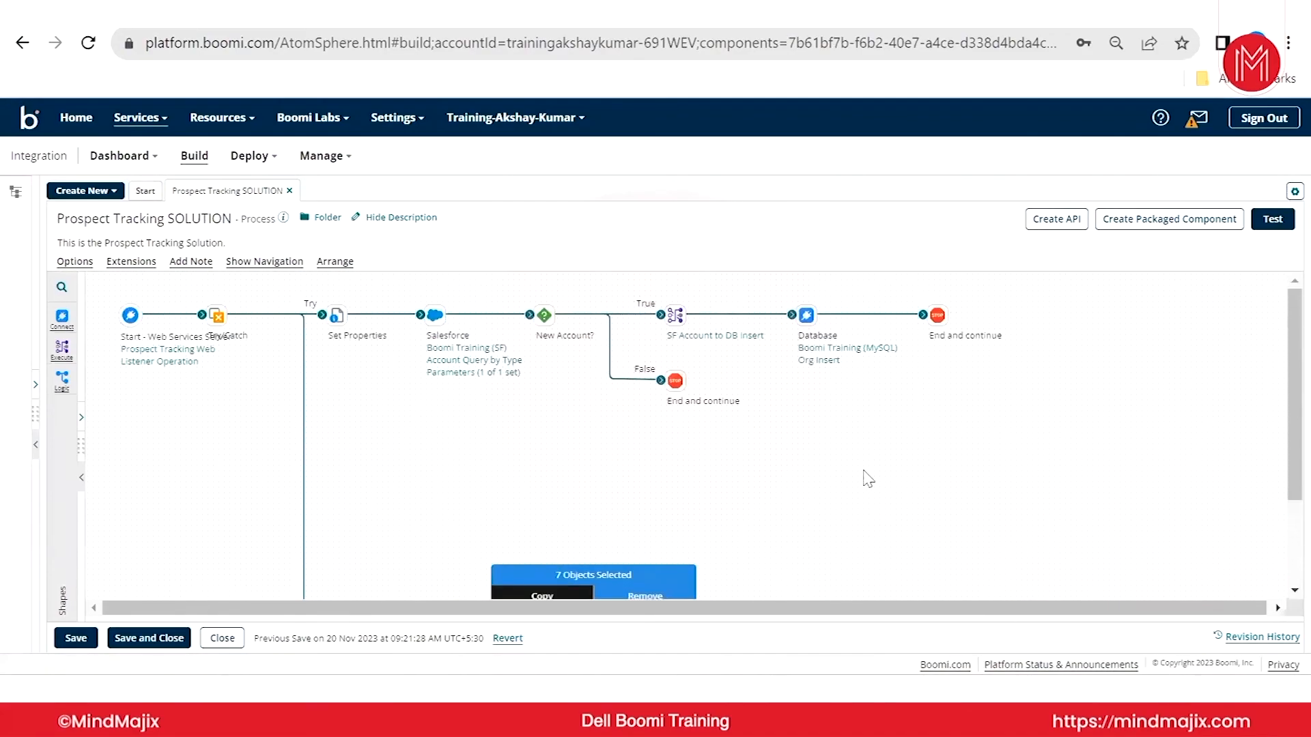
- Shift all the Try path shapes from Set Properties onward to the right to make room after Try/Catch
click(866, 480)
drag(311, 299, 1006, 414)
drag(359, 326, 436, 326)
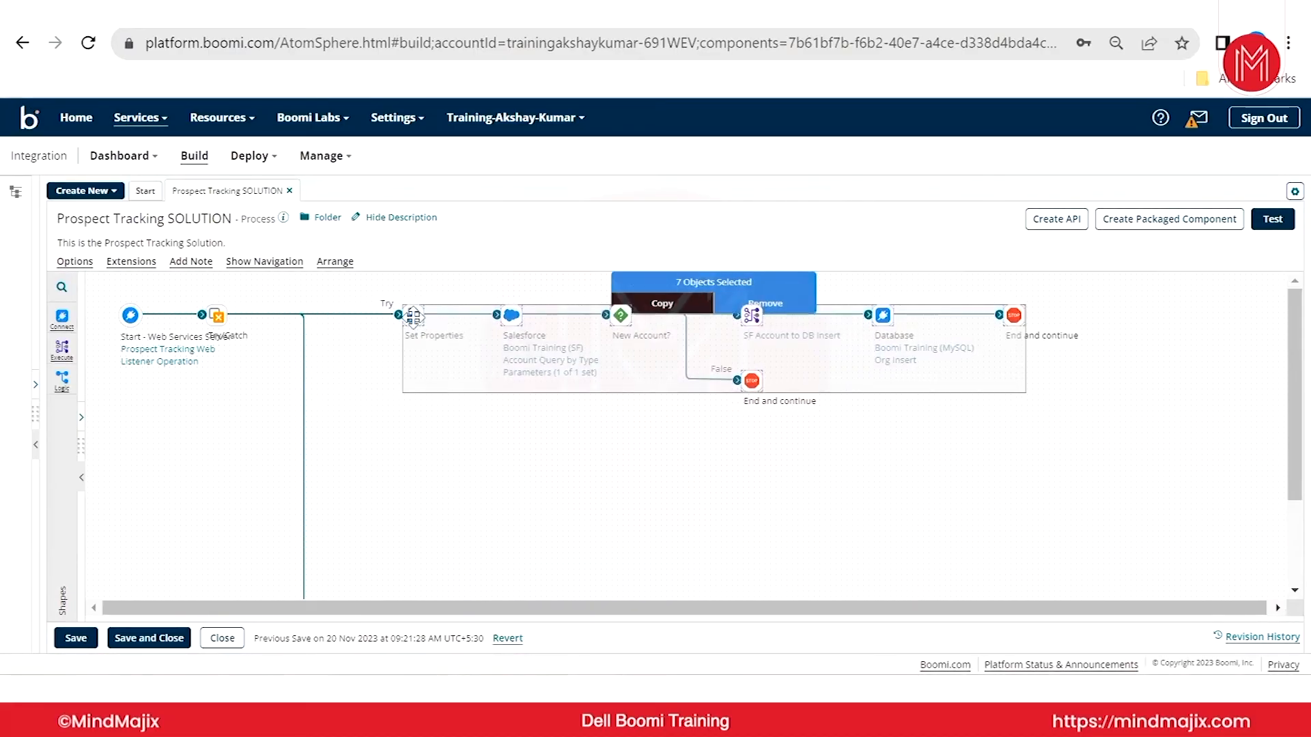
click(357, 433)
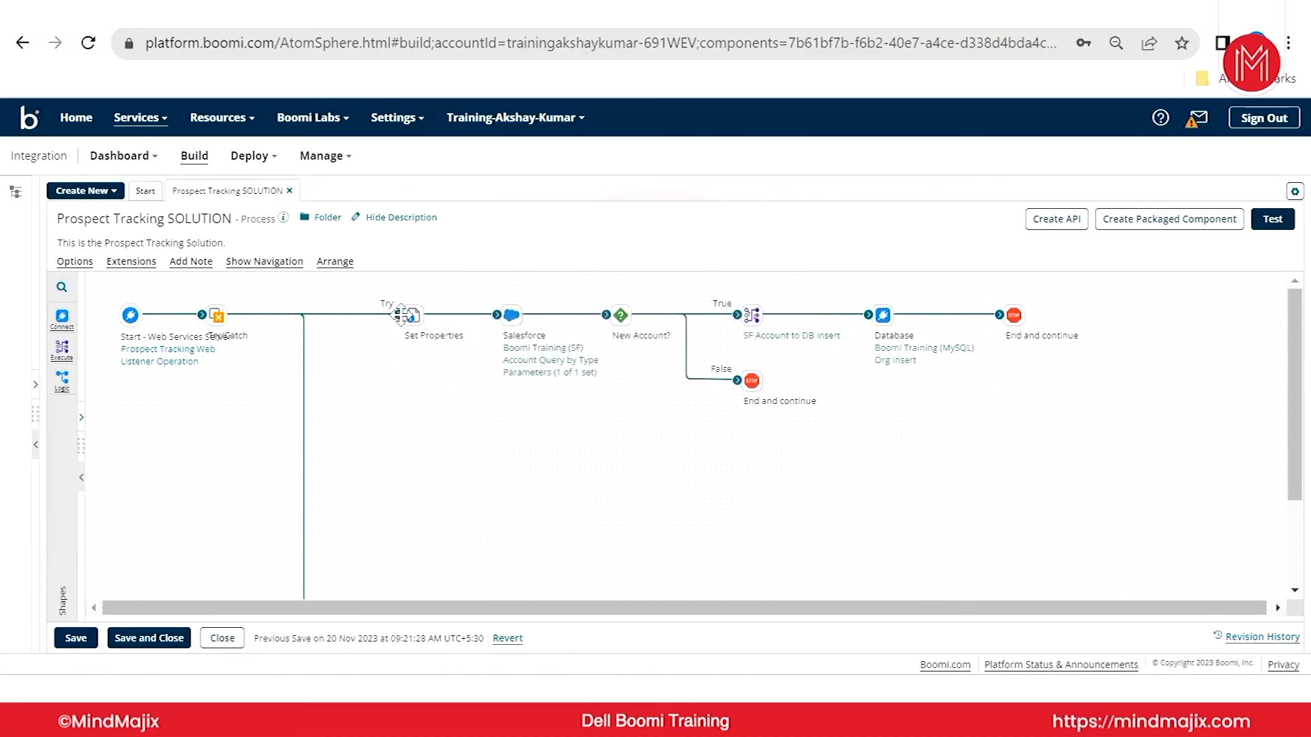
- Detach the Try path from Set Properties and add a Branch shape at its open end
drag(401, 314, 353, 334)
mouse_move(898, 319)
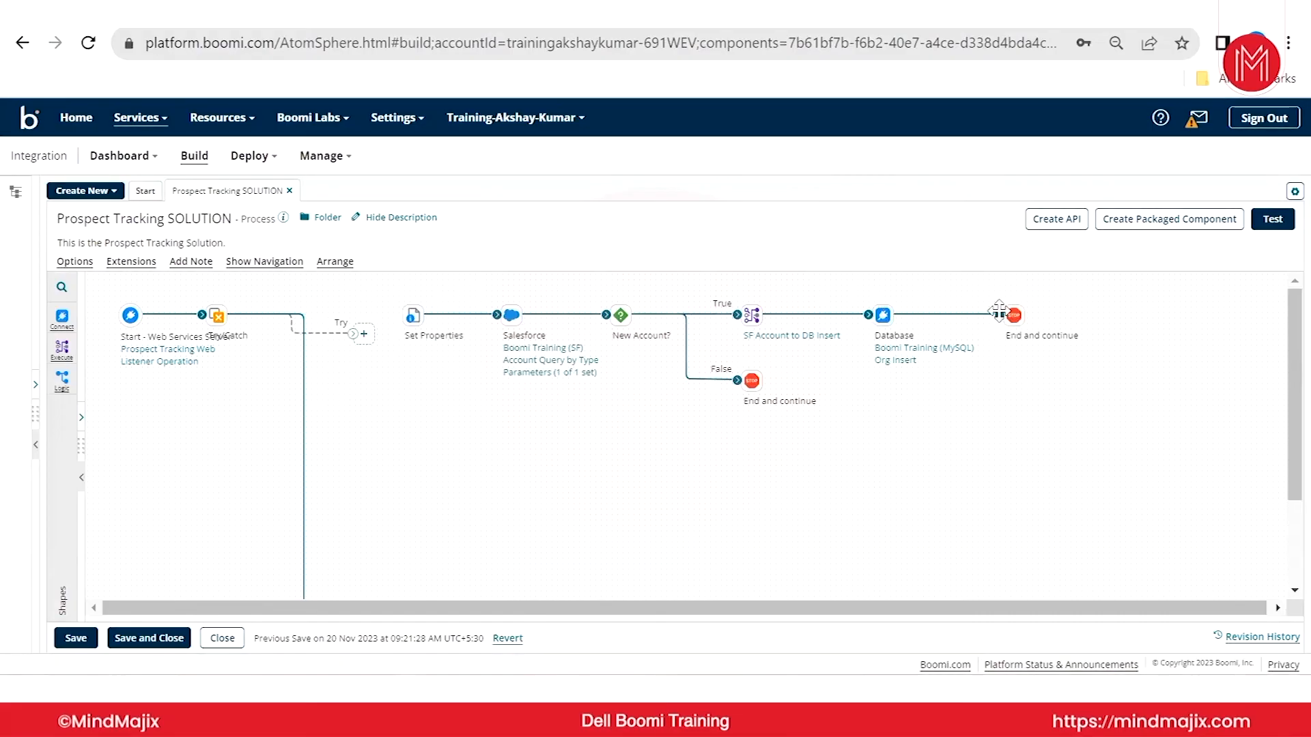
mouse_move(1013, 318)
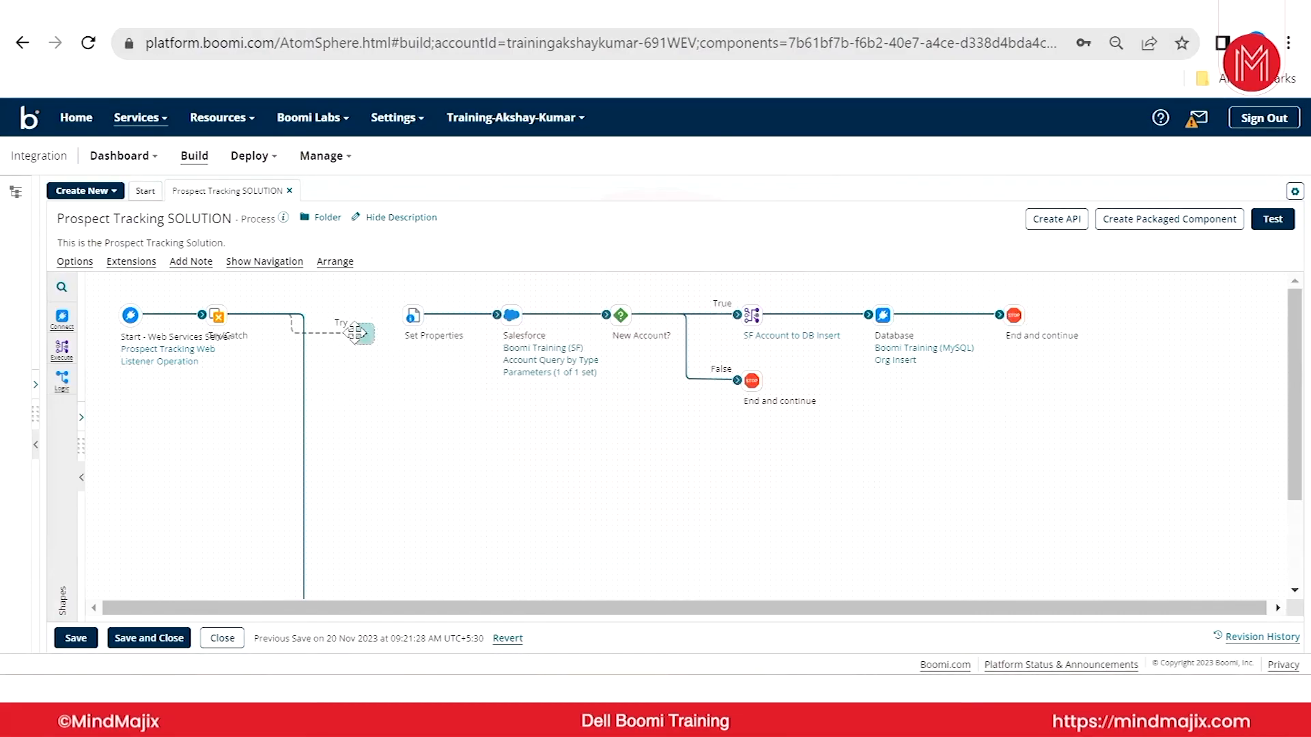
drag(354, 334, 341, 383)
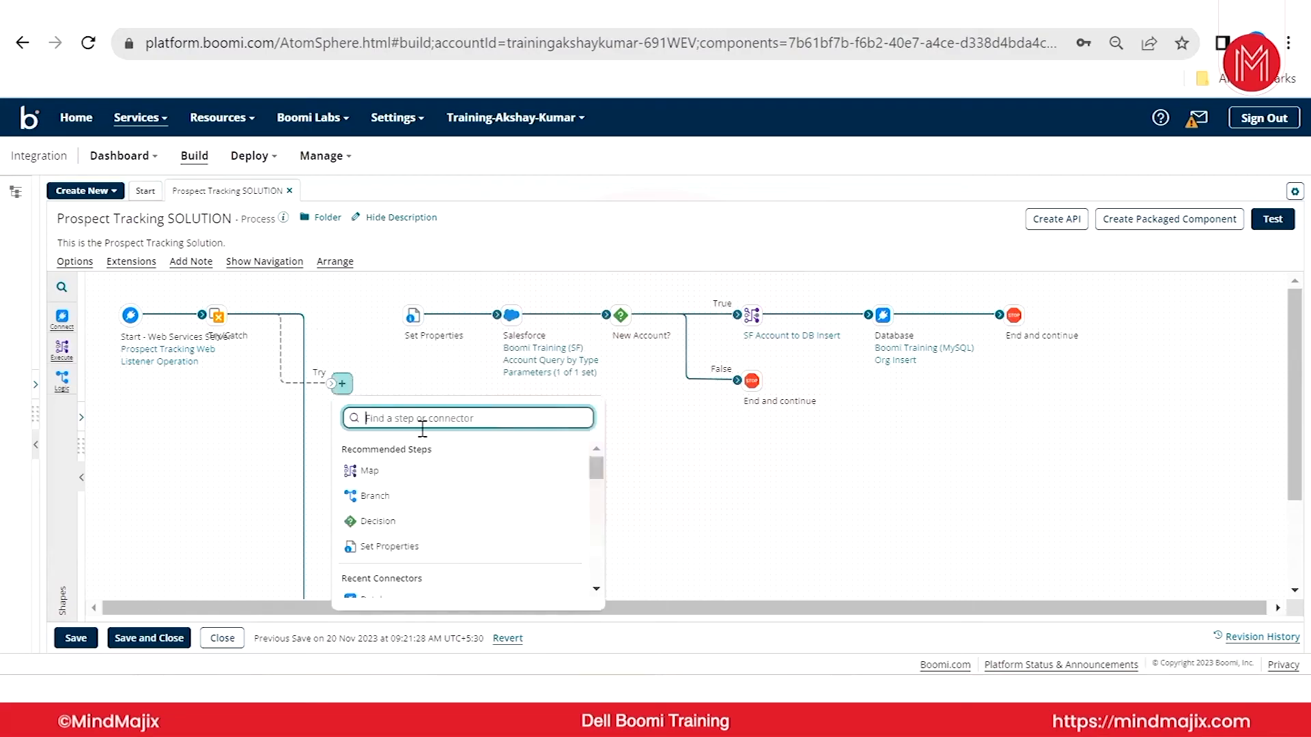
click(399, 495)
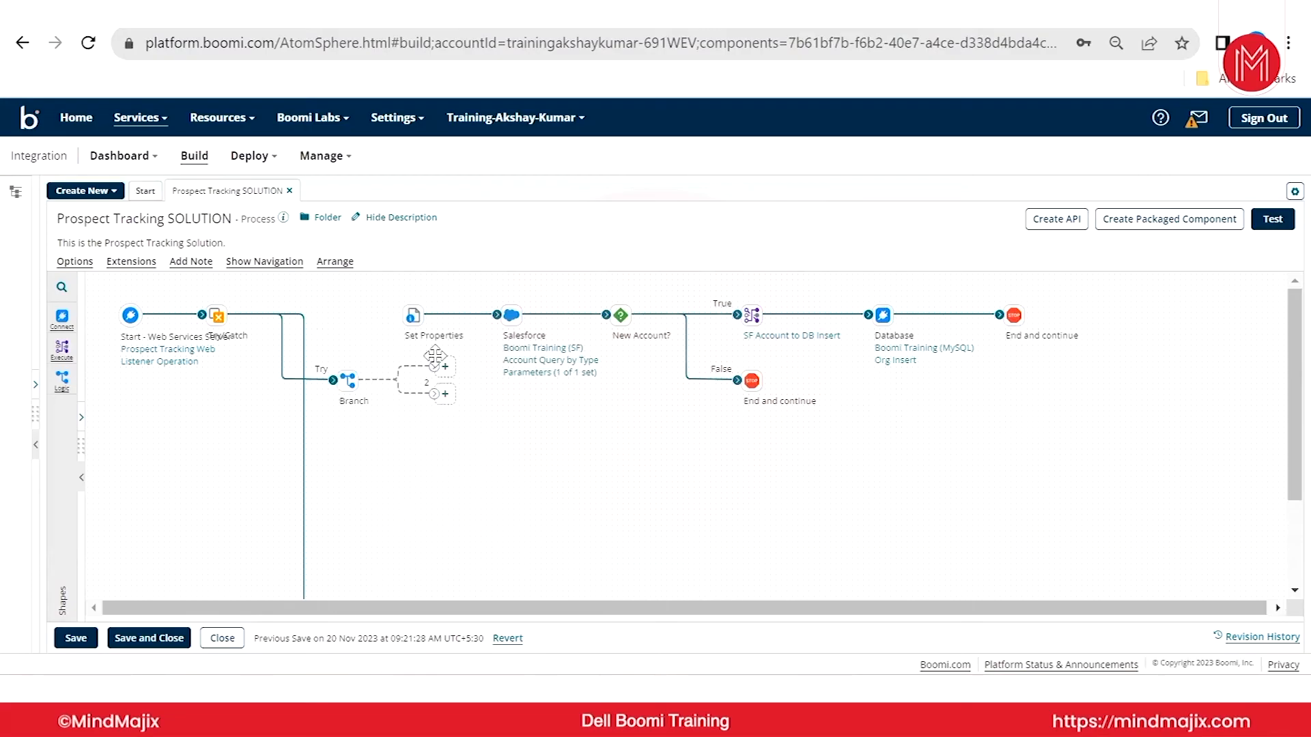
- Connect branch 1 to Set Properties, align the Branch with the Try row, and move branch 2's open end below it
drag(412, 323, 411, 318)
drag(349, 379, 346, 322)
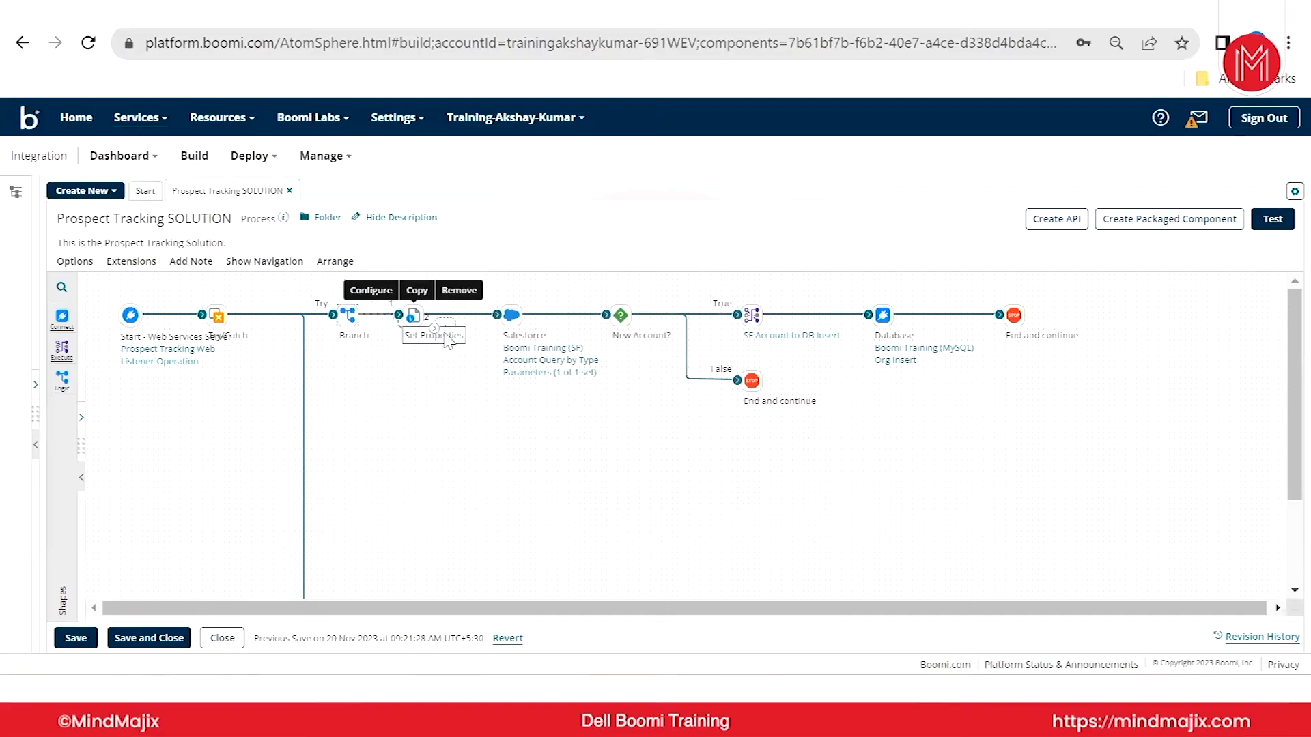
drag(438, 331, 401, 429)
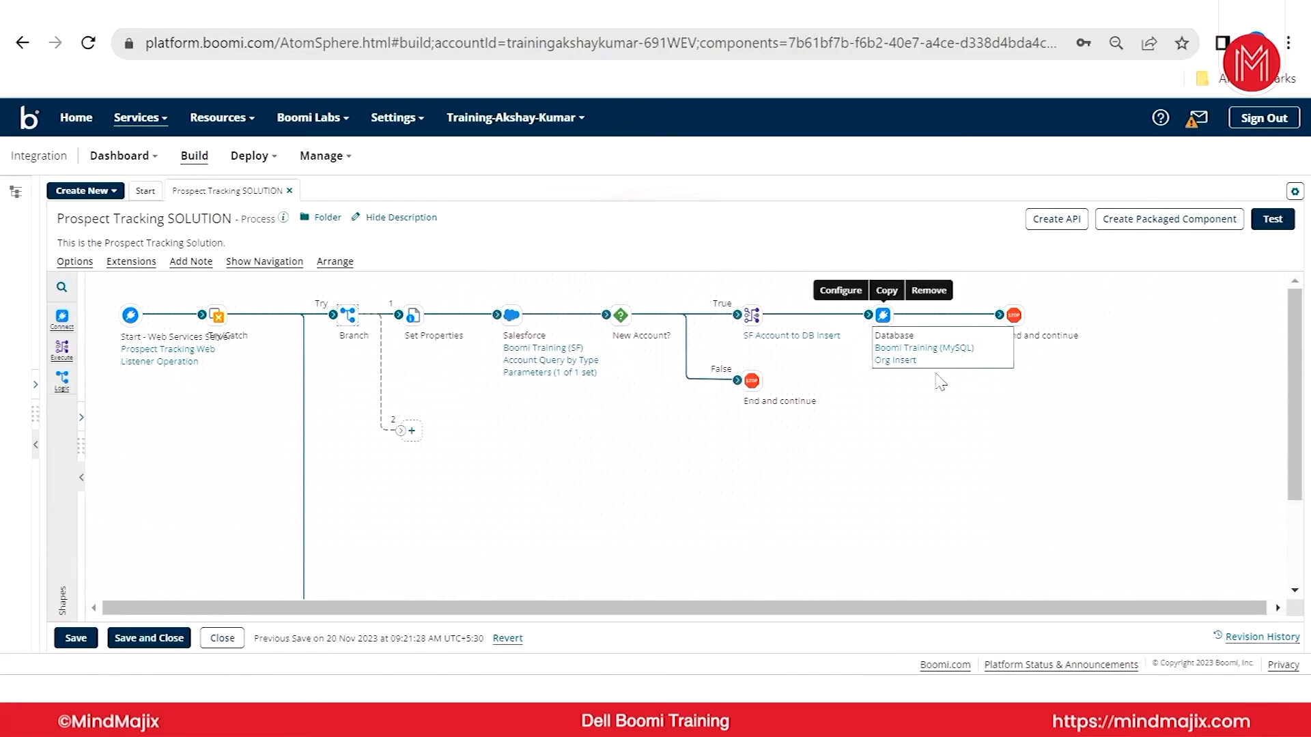
drag(402, 430, 411, 467)
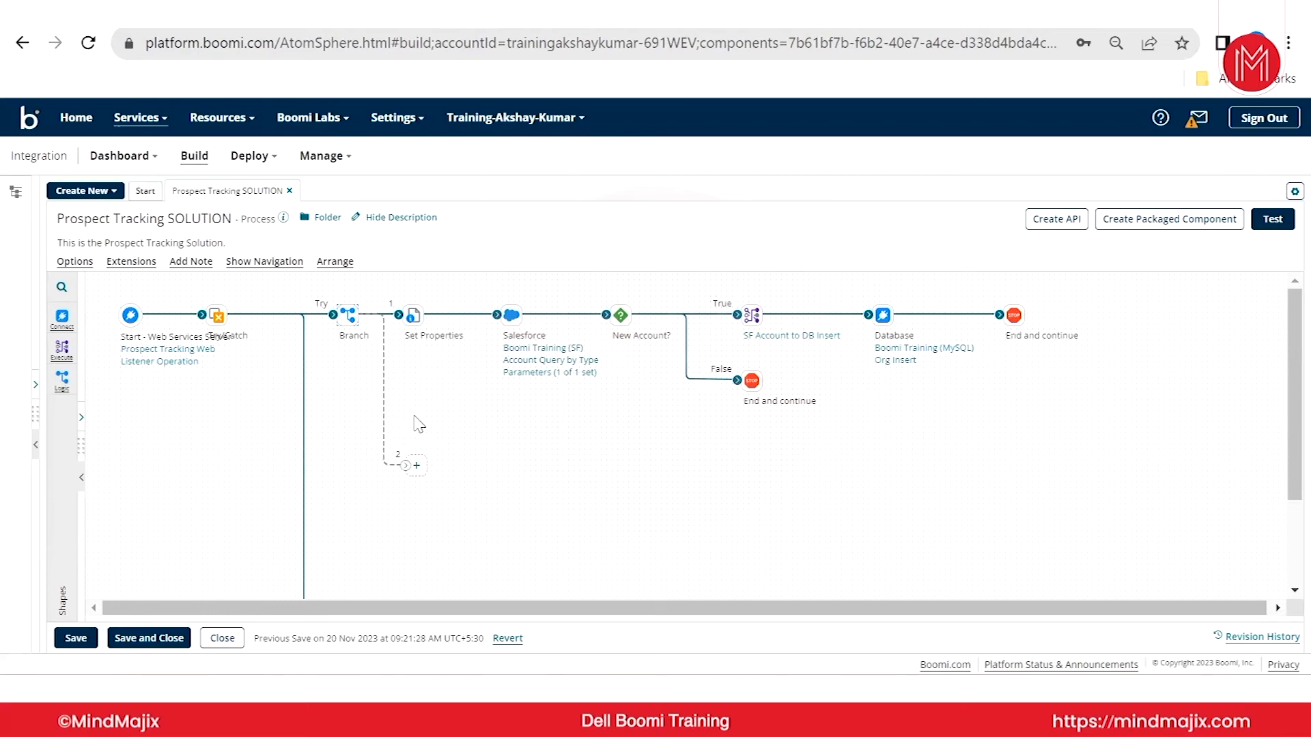
- Add a Message shape on branch 2 with the single-quoted JSON message '{ "Status": 200, "Message": "Success" }'
click(417, 466)
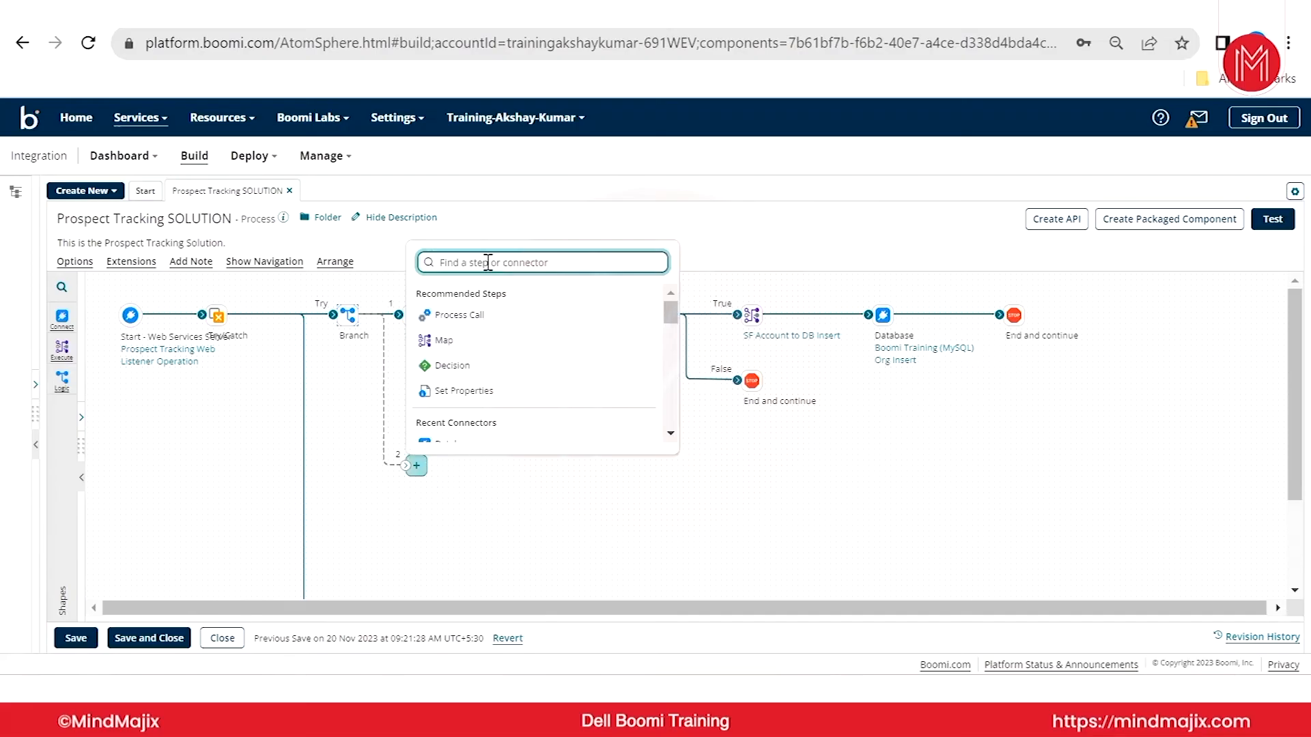
text(messg)
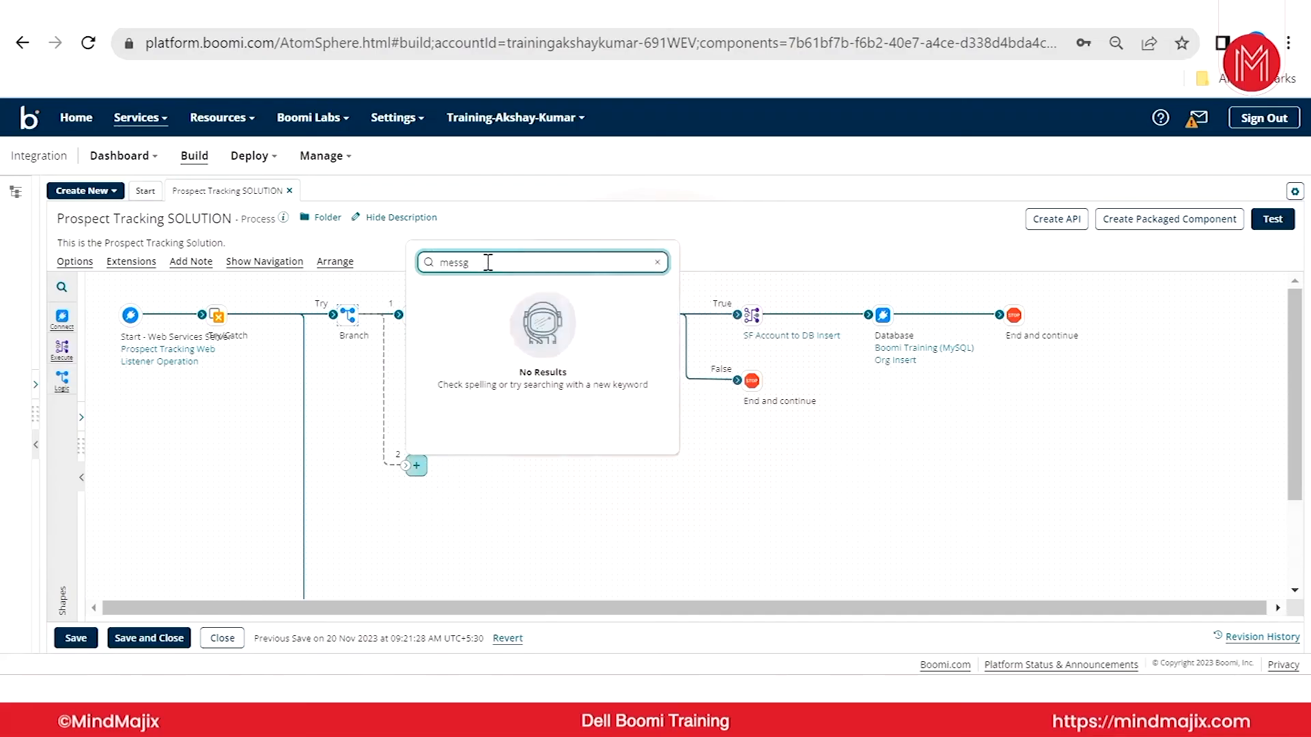
key(BackSpace)
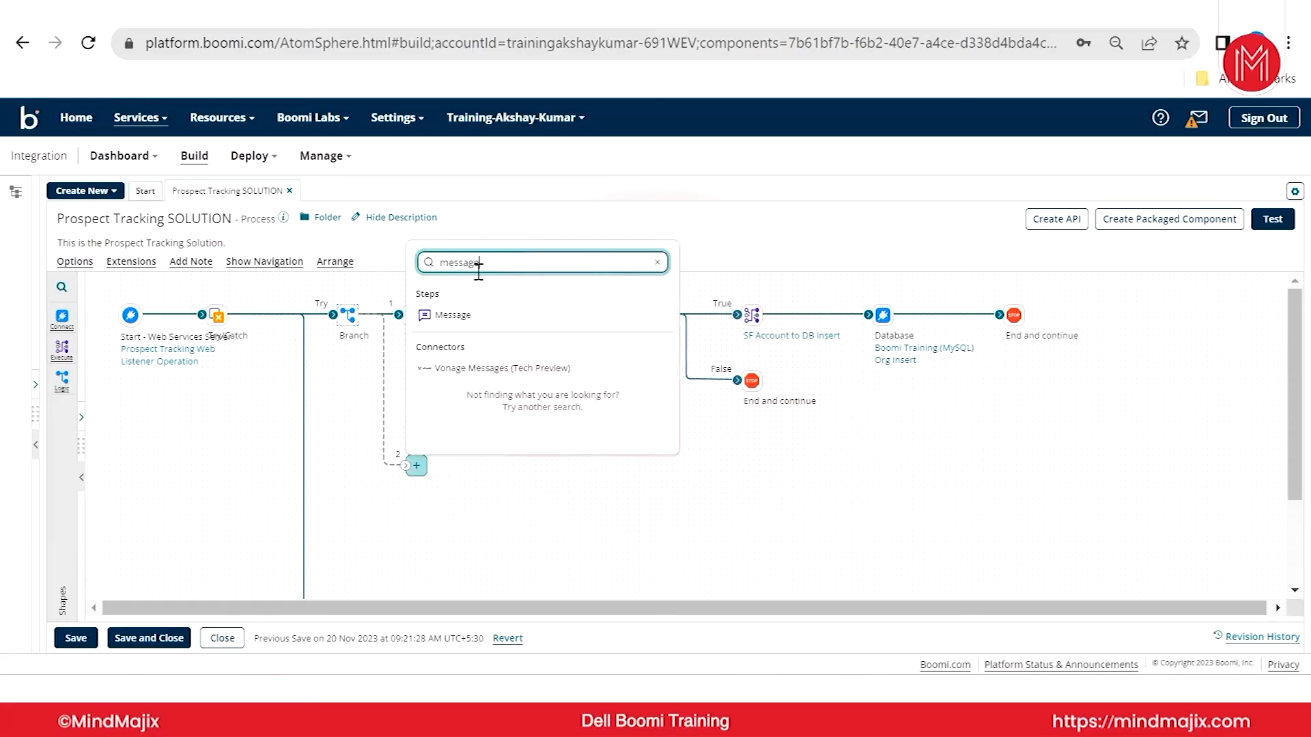
click(453, 315)
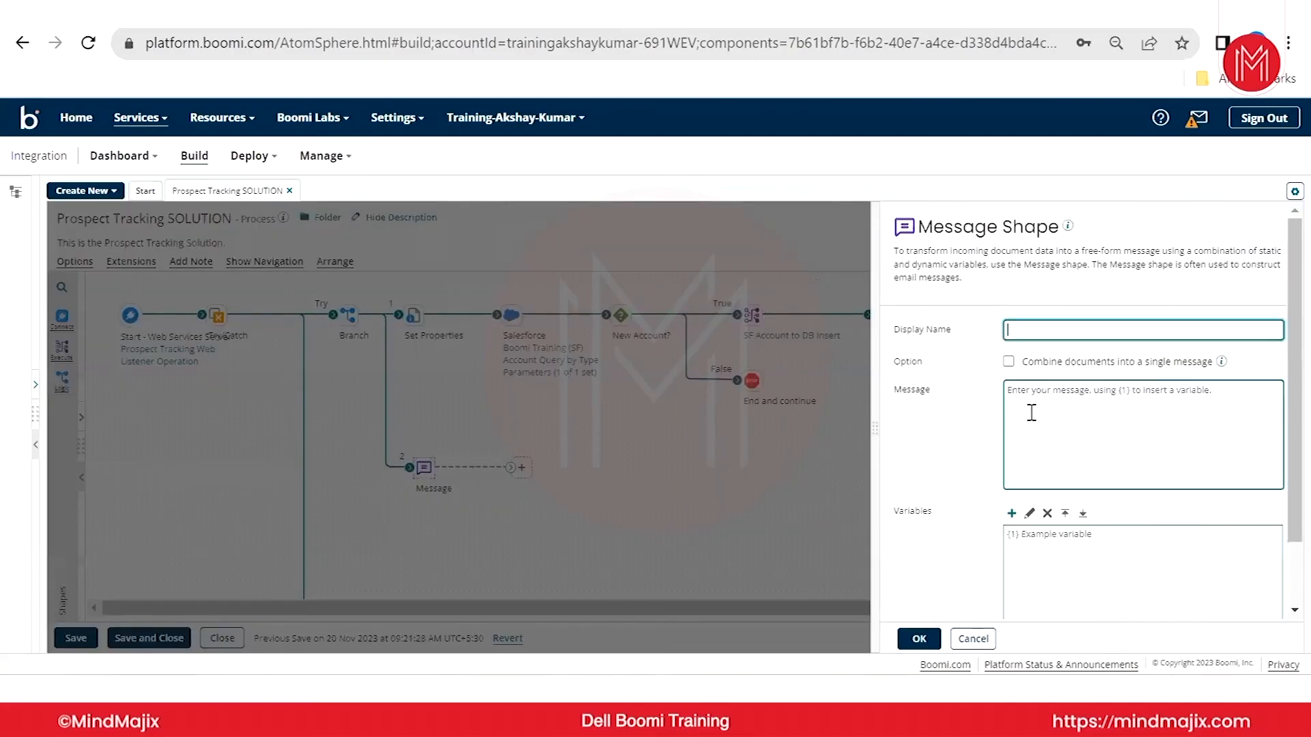
text({)
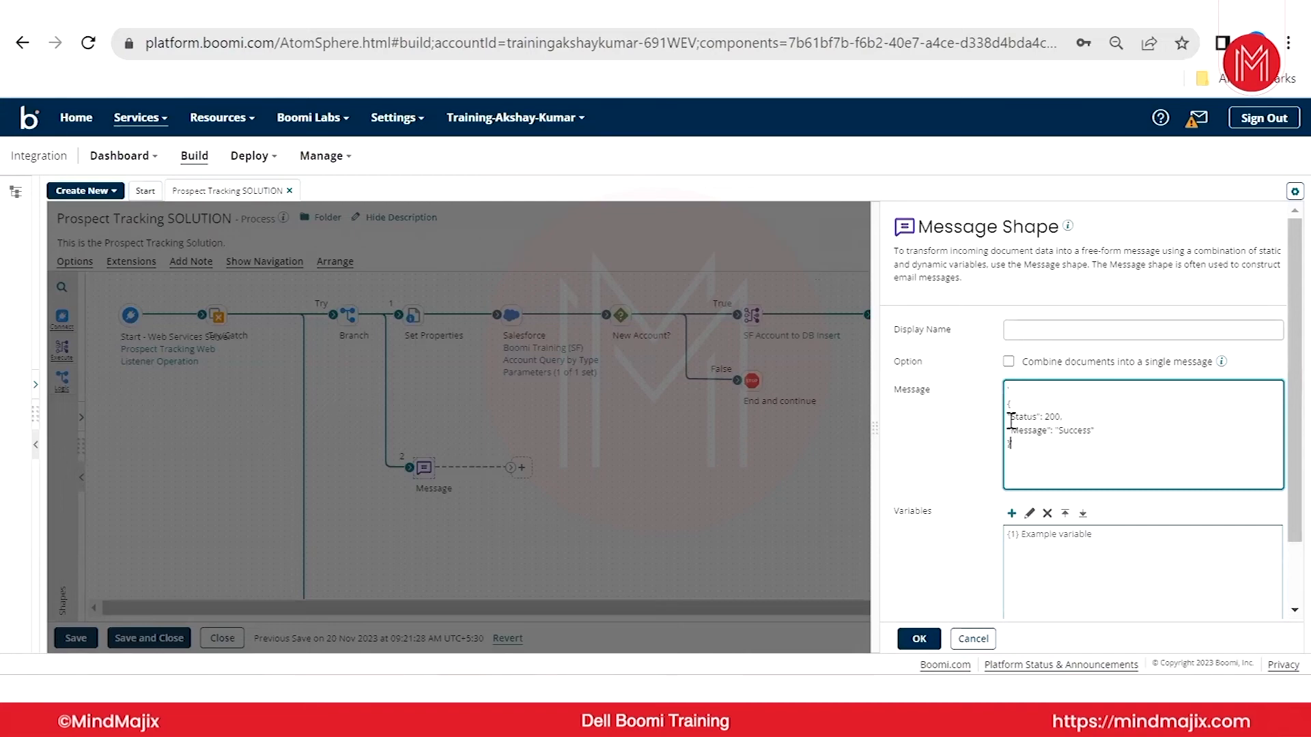
key(BackSpace)
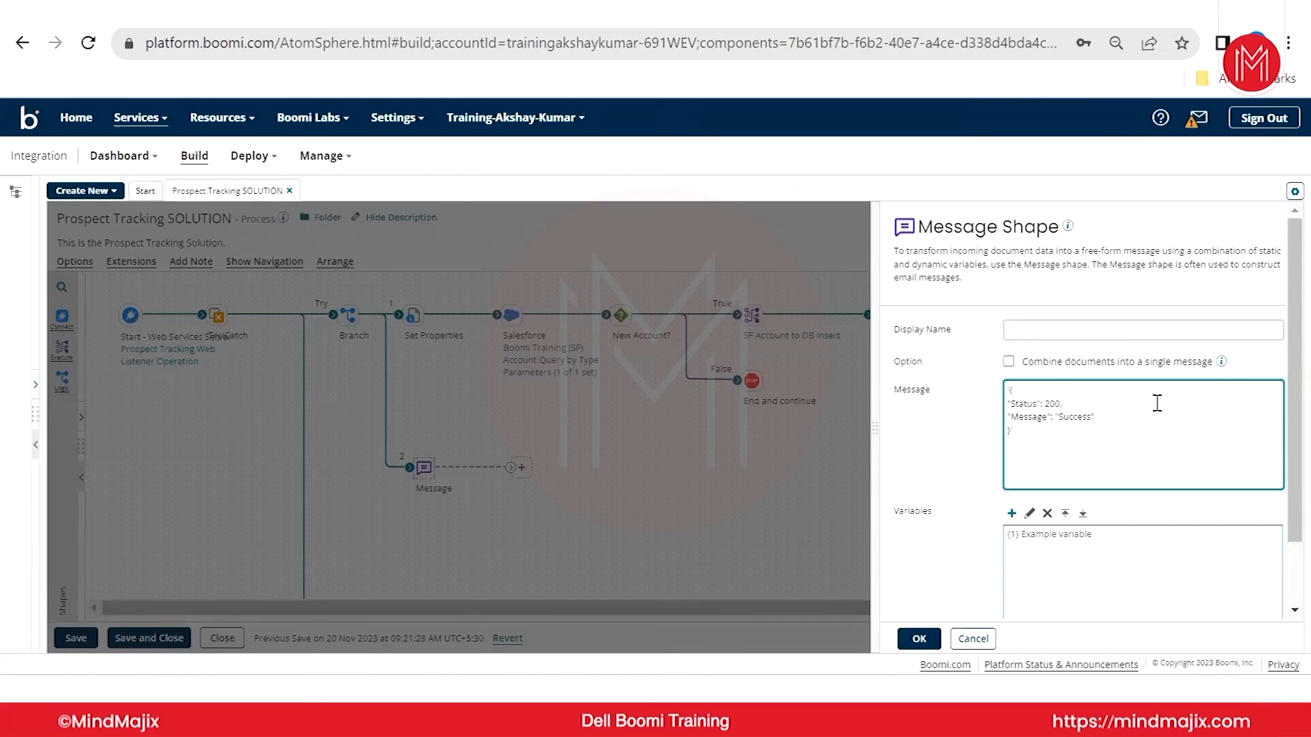
- Copy the whole message into a new Notepad++ document and remove the single quotes around the JSON
key(ctrl+a)
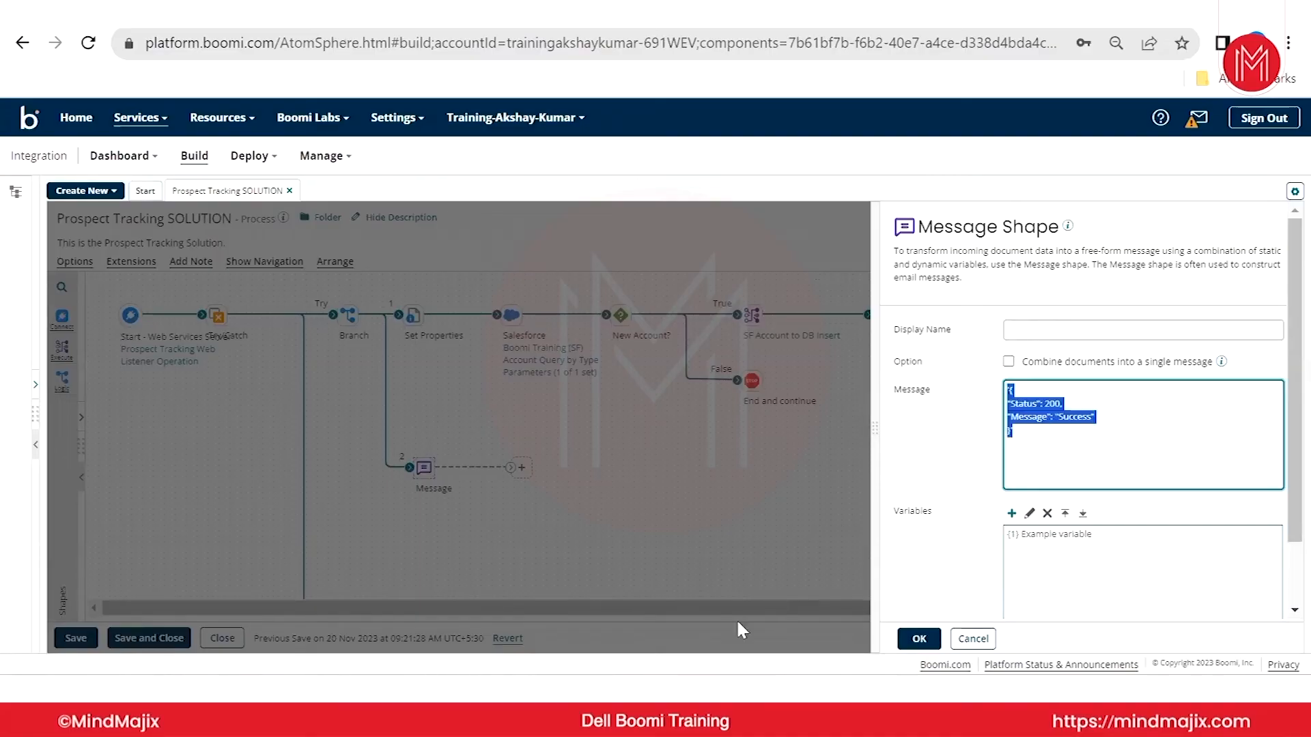
key(alt+Tab)
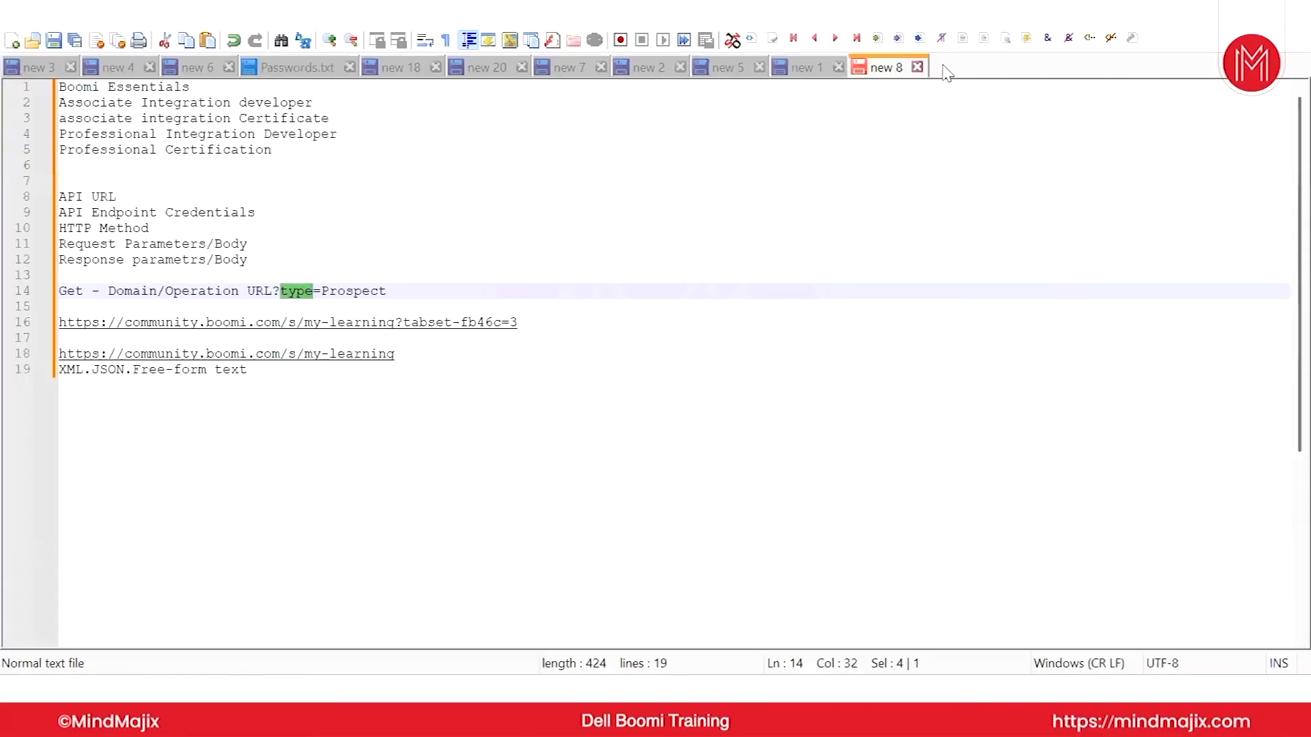
double_click(946, 67)
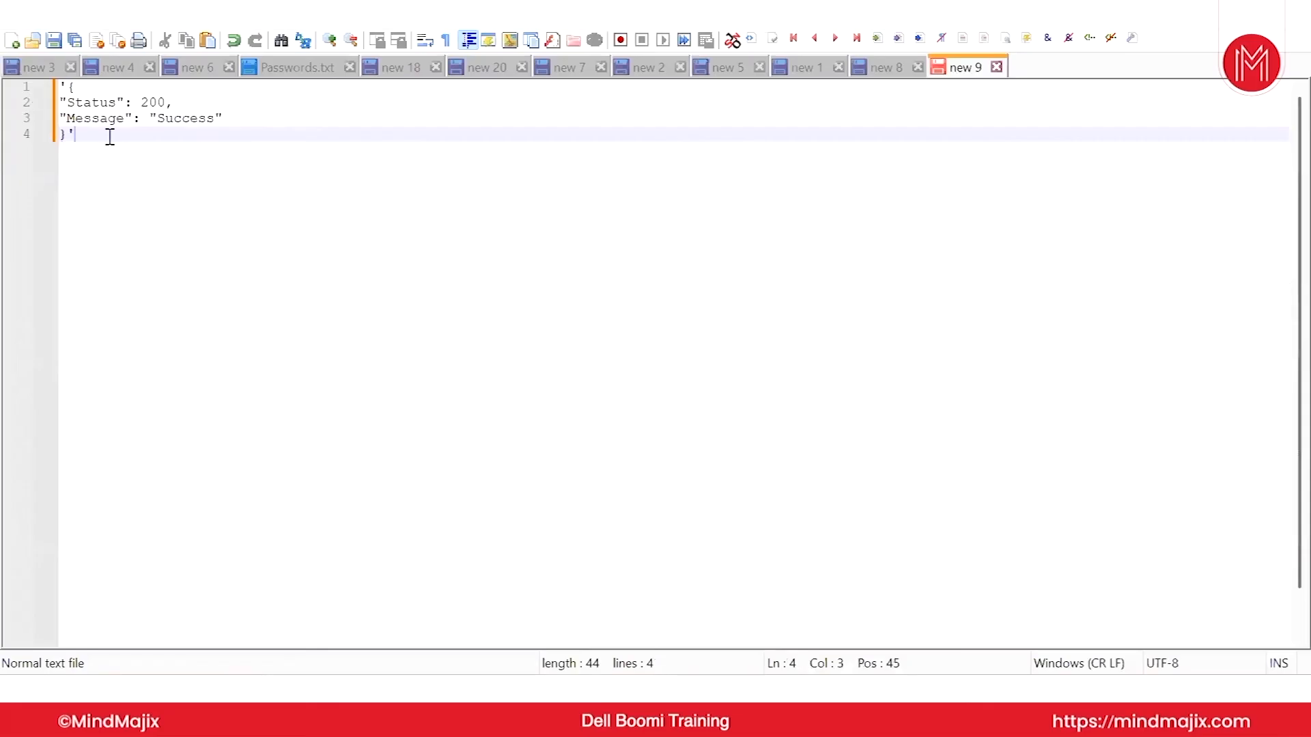
key(BackSpace)
click(67, 87)
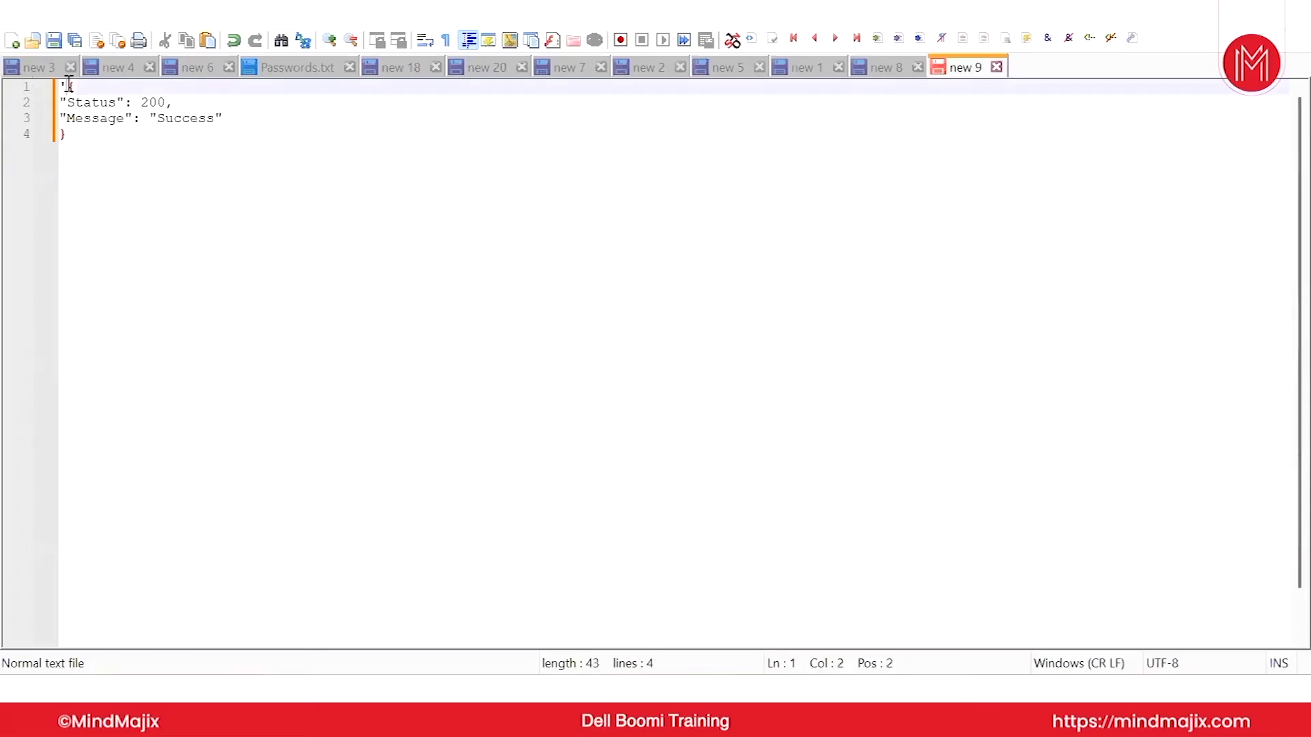
key(BackSpace)
click(118, 152)
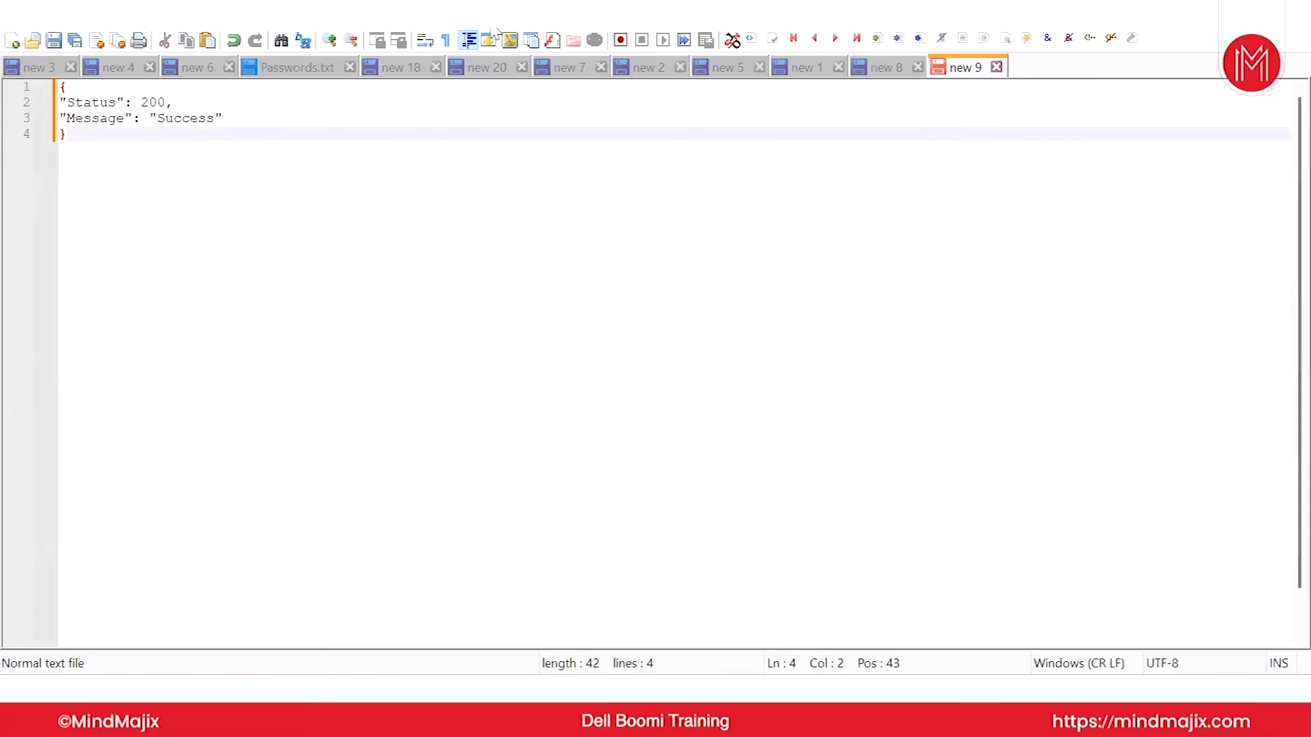
- Format the text as indented JSON with JSON Viewer, copy all of it, and switch back to the Boomi Message shape
click(515, 32)
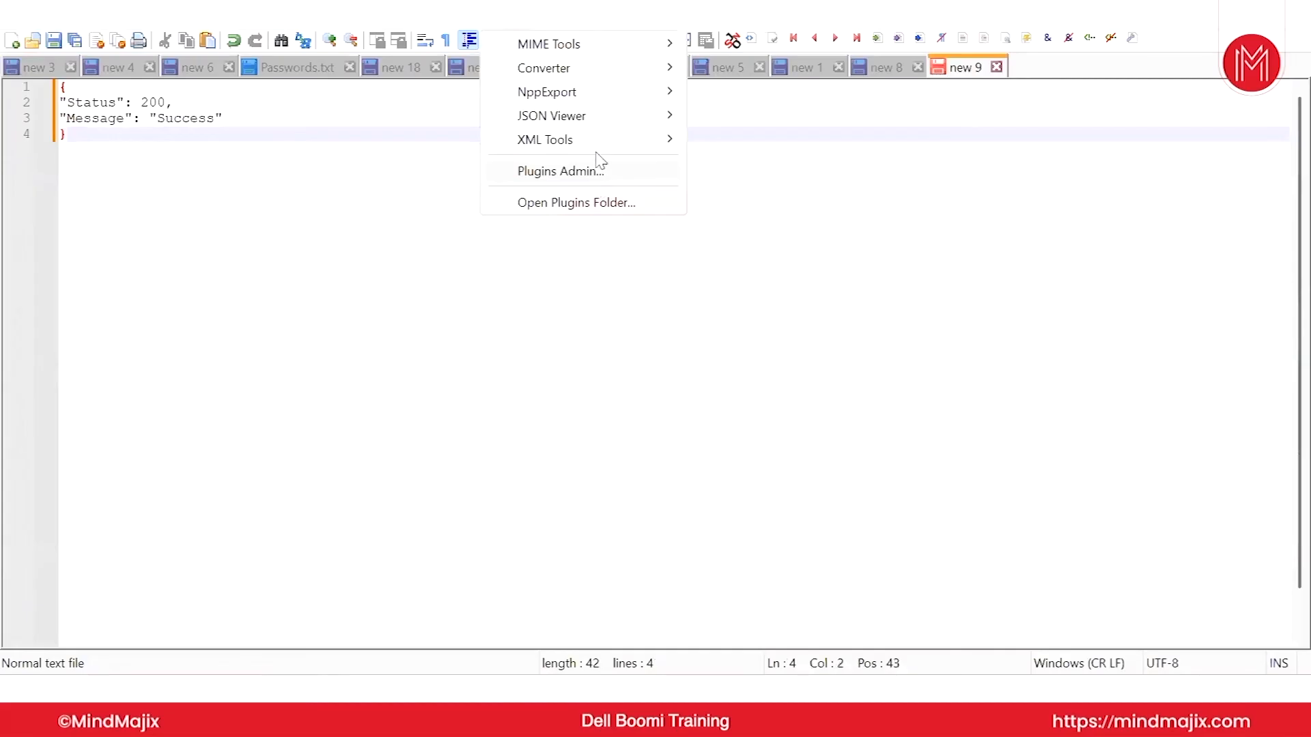
mouse_move(614, 122)
click(751, 141)
key(ctrl+a)
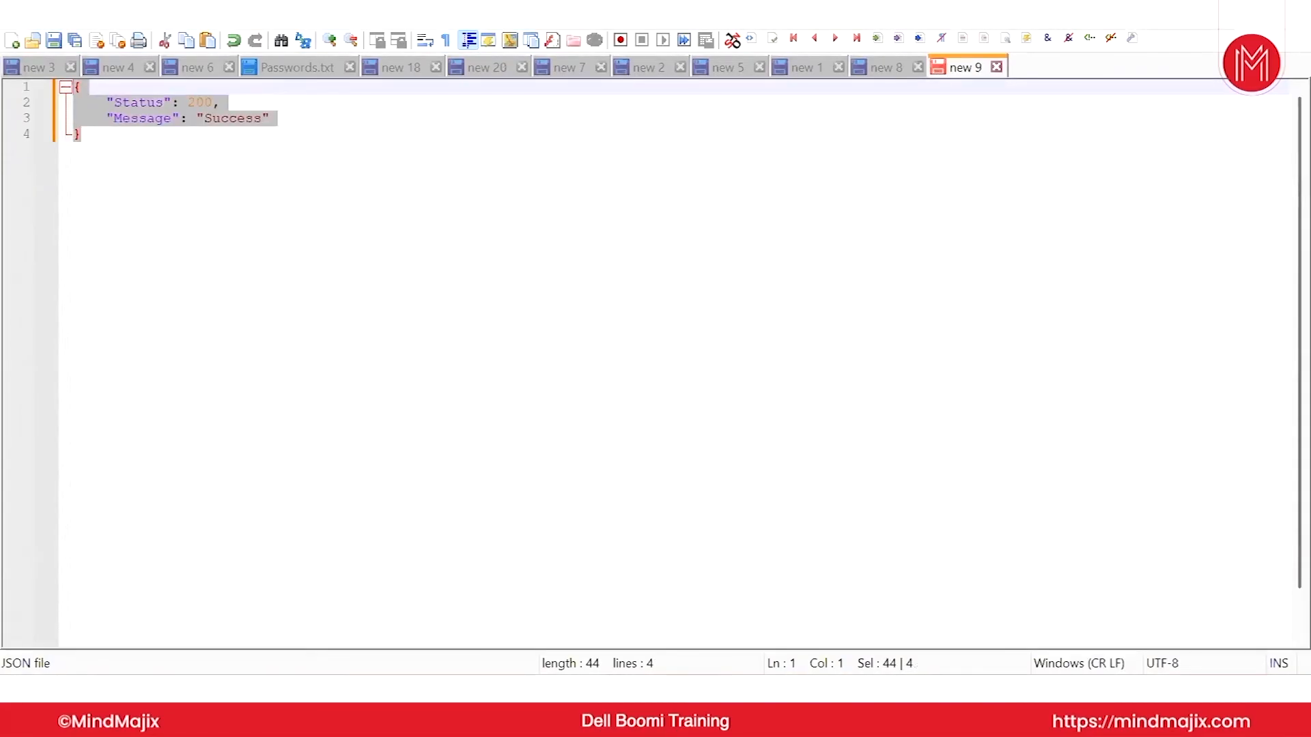
key(alt+Tab)
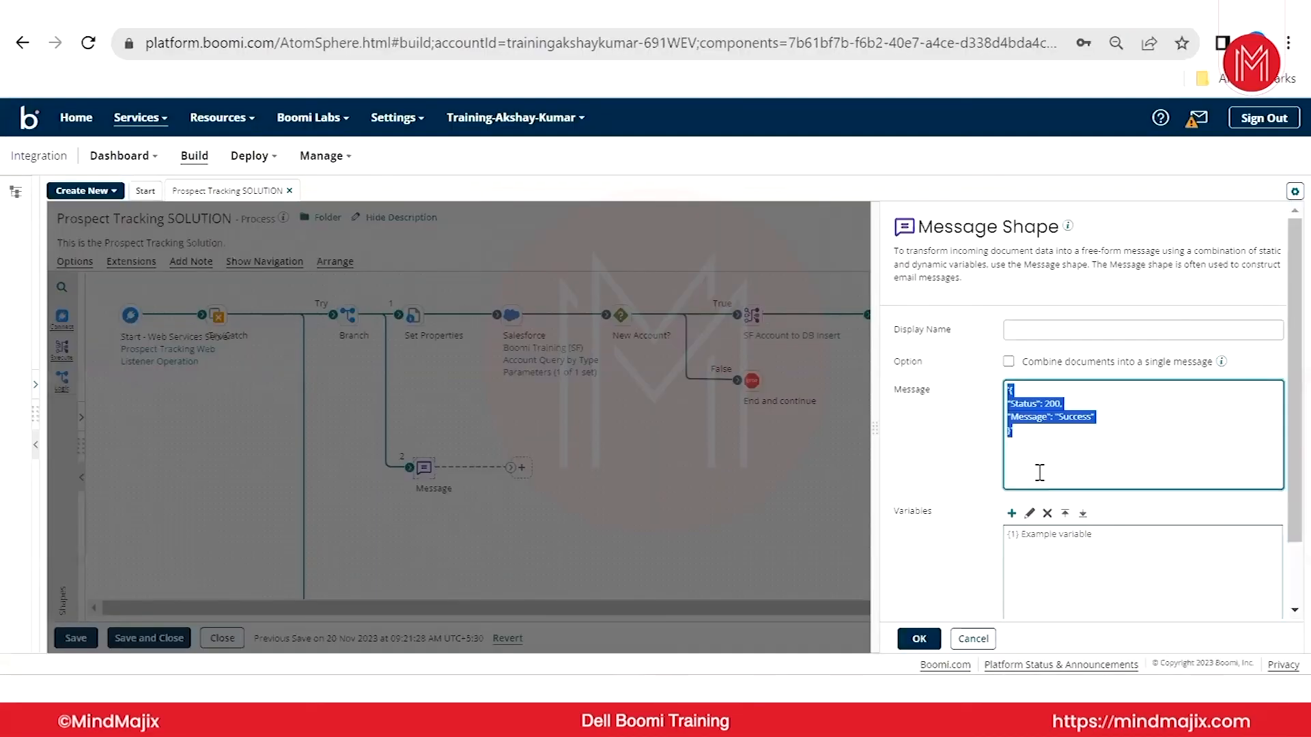
- Replace the Message shape's text with the indented single-quoted JSON '{ "Status": 200, "Message": "Success" }' and accept the shape's settings
key(BackSpace)
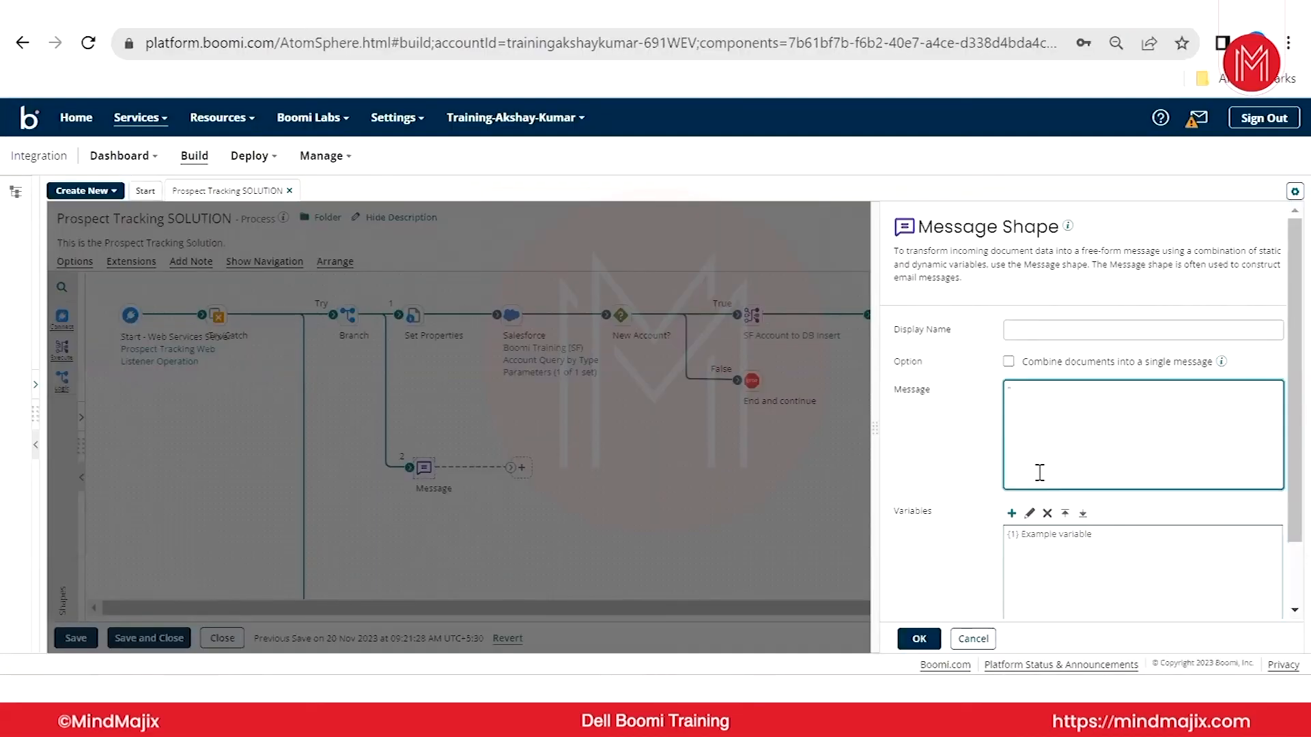
text('{ 	"Status": 200, 	"Message": "Success" }')
click(920, 640)
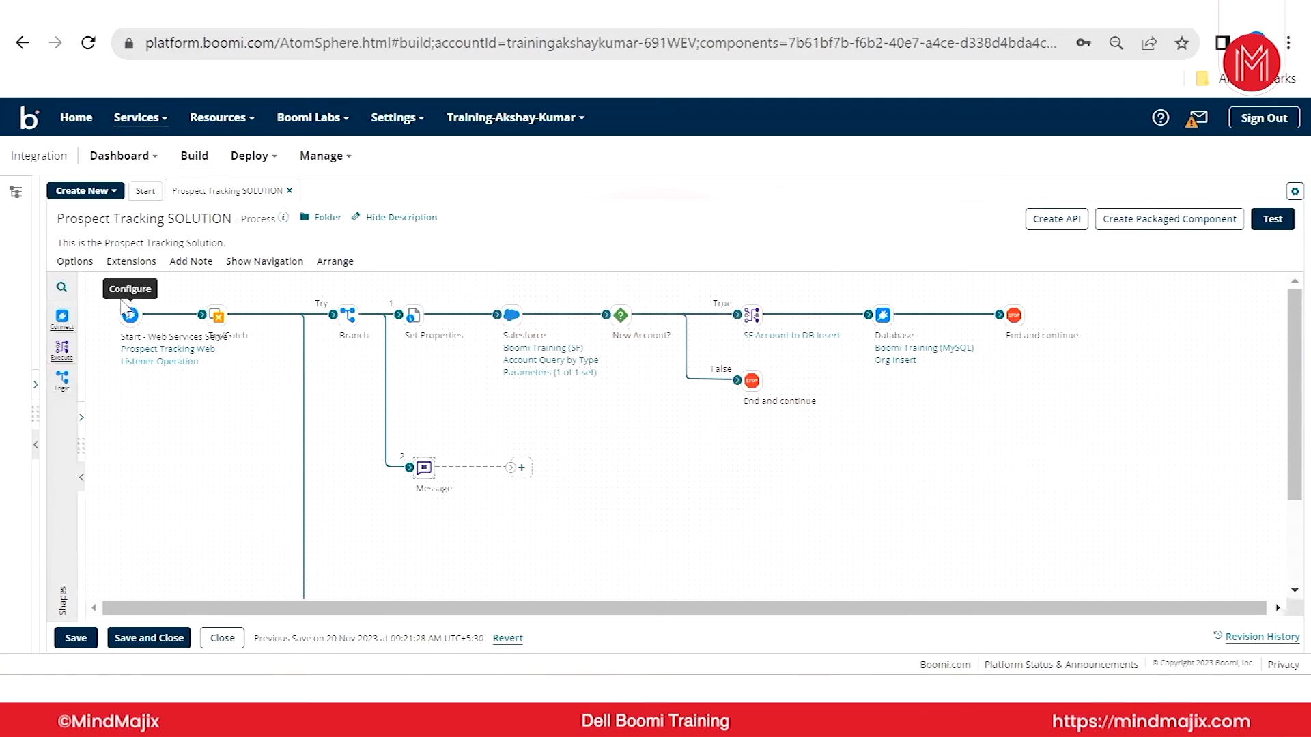
- Move Try/Catch away from the Start shape towards the Branch, and shift all seven Catch-path shapes up and slightly left as a group
drag(219, 323, 273, 324)
mouse_move(271, 318)
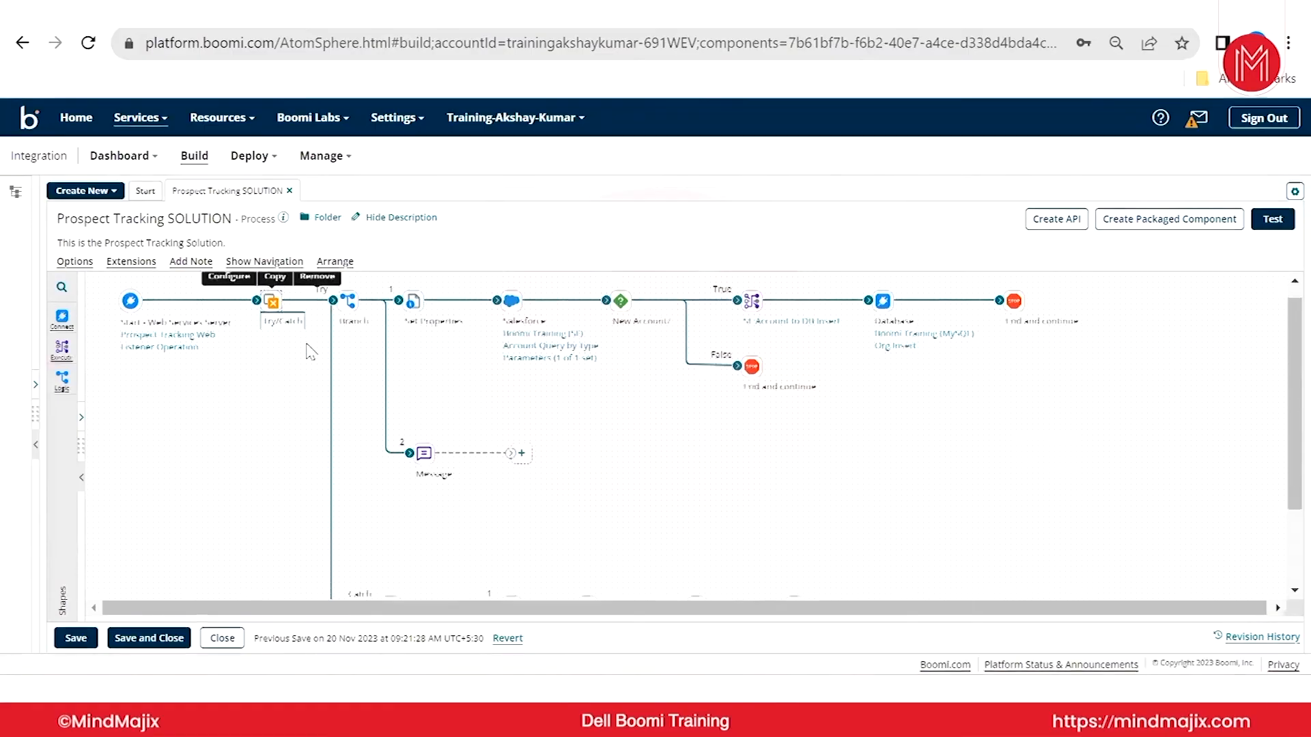
scroll(386, 430, down, 2)
drag(364, 466, 833, 595)
drag(796, 494, 797, 426)
scroll(879, 456, up, 2)
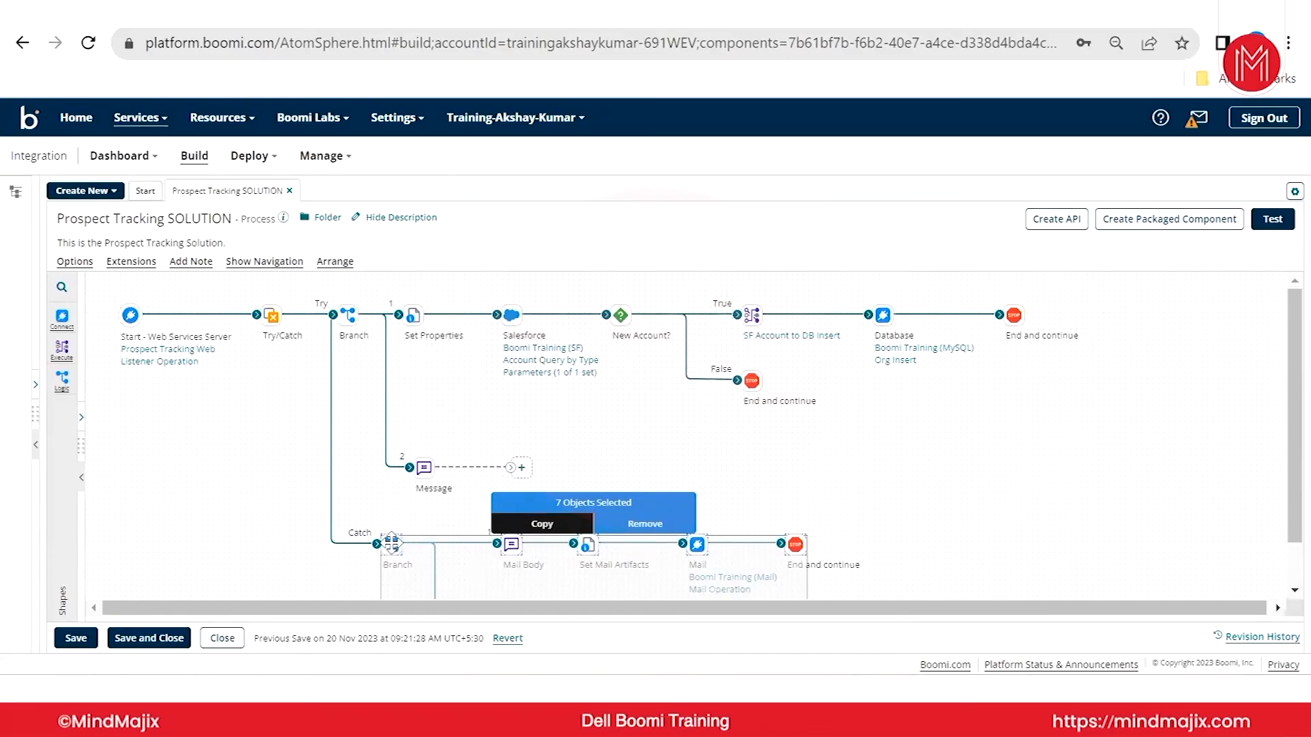
scroll(380, 546, down, 1)
drag(380, 546, 359, 384)
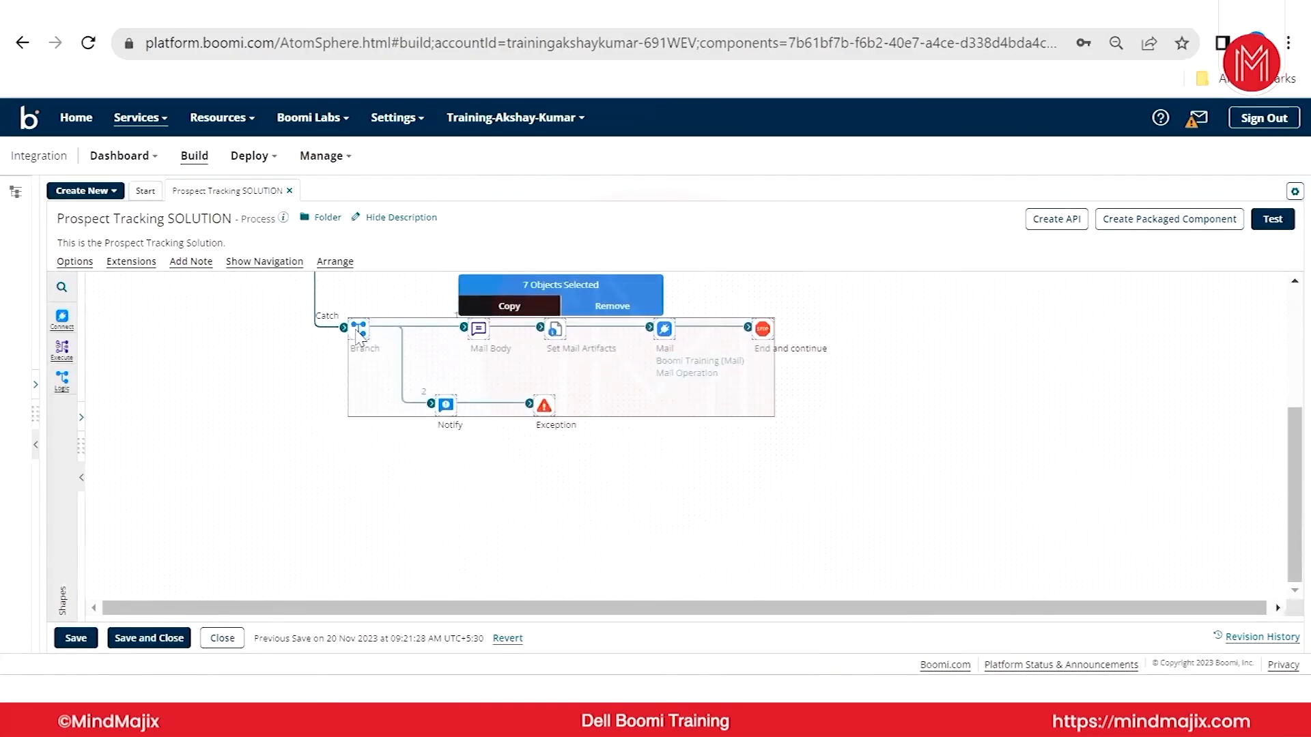
scroll(443, 414, up, 3)
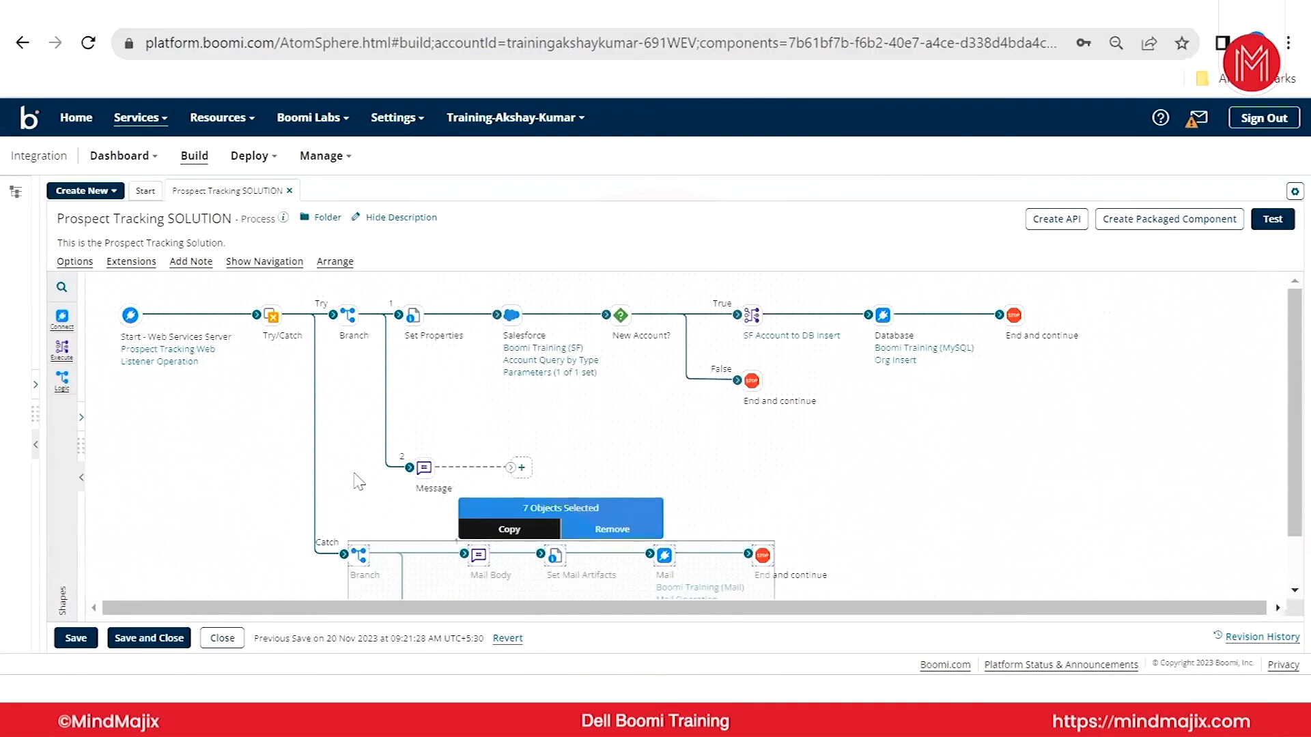
click(702, 476)
click(753, 382)
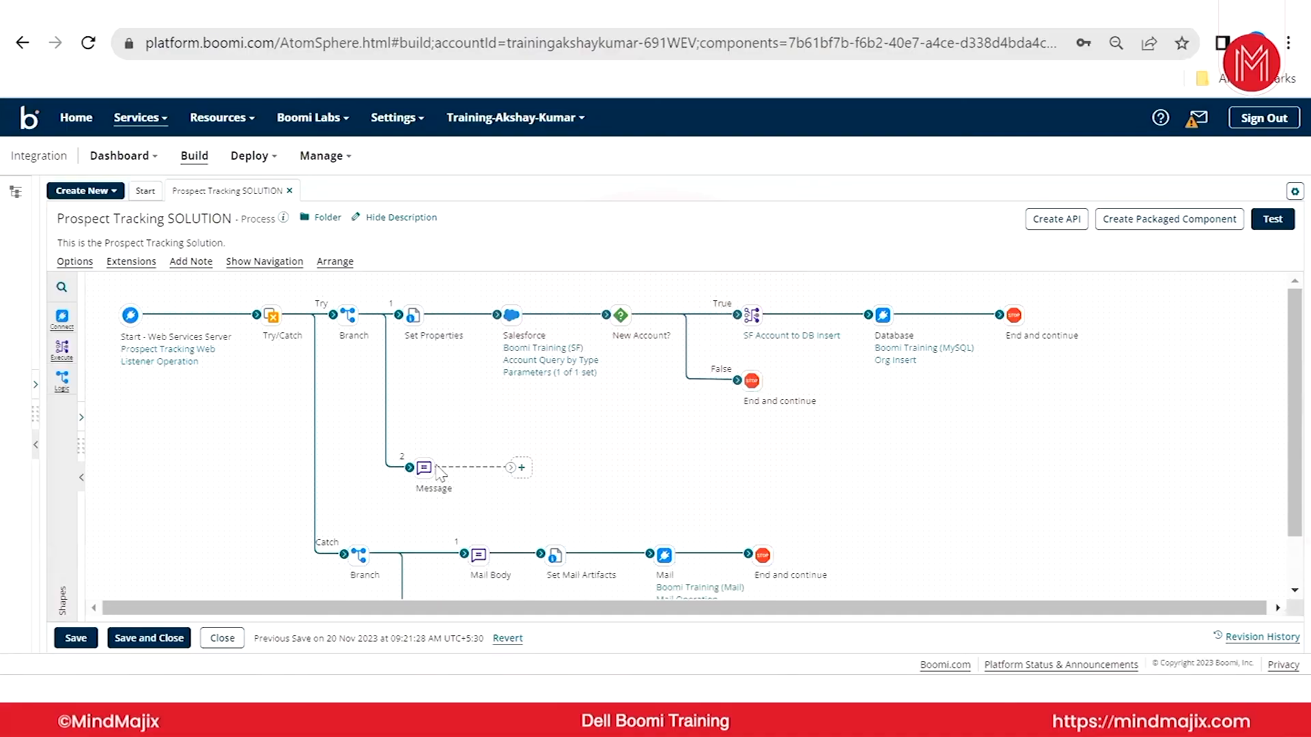
- Move branch 2's Message shape up closer to the Try row, aligned beneath Set Properties
mouse_move(423, 469)
drag(421, 467, 407, 425)
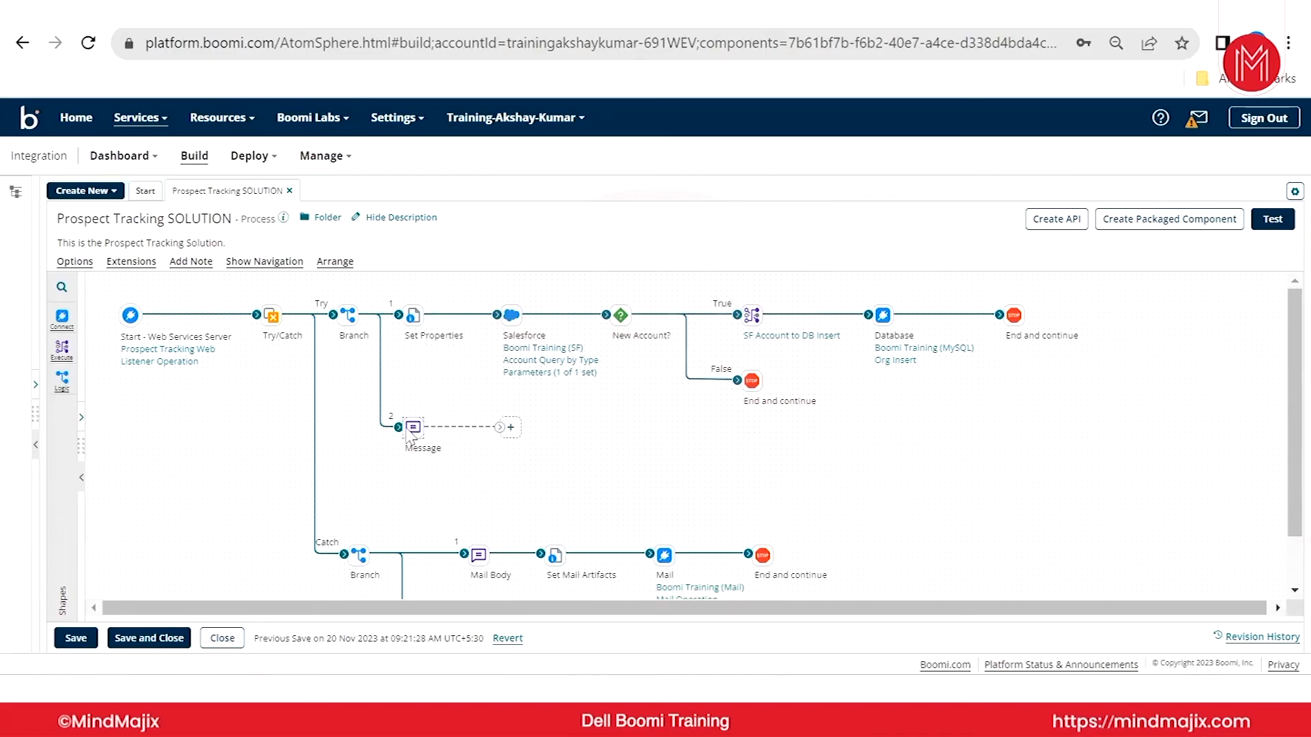
scroll(453, 456, down, 2)
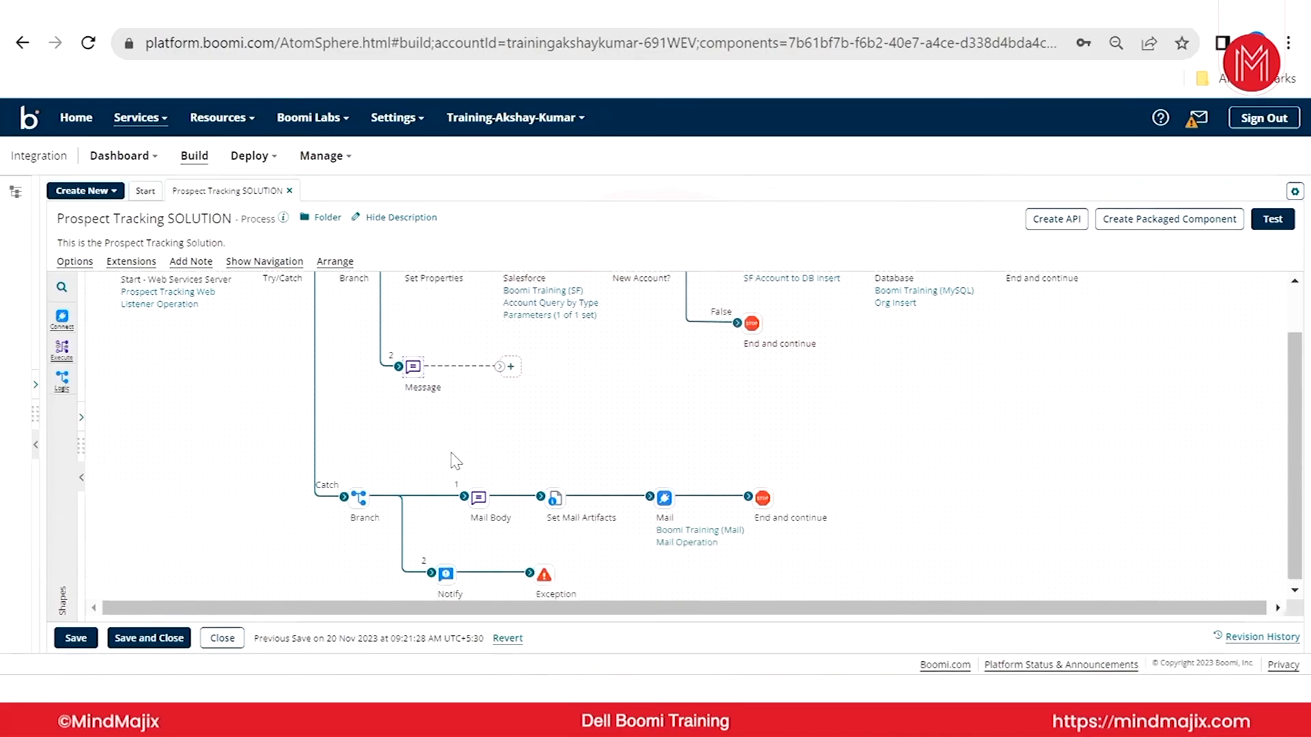
- Add a Return Documents shape after the Message shape on the Try branch's second path and name it Success
scroll(458, 460, up, 2)
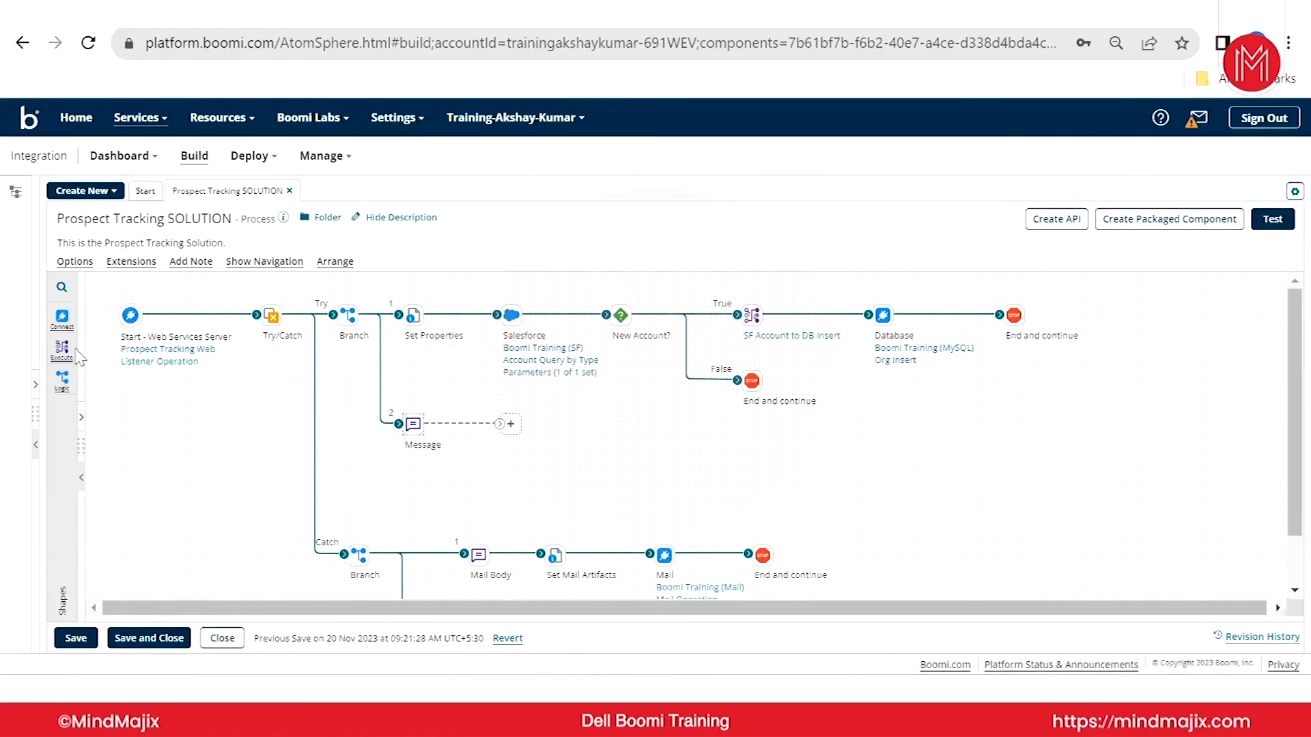
click(63, 379)
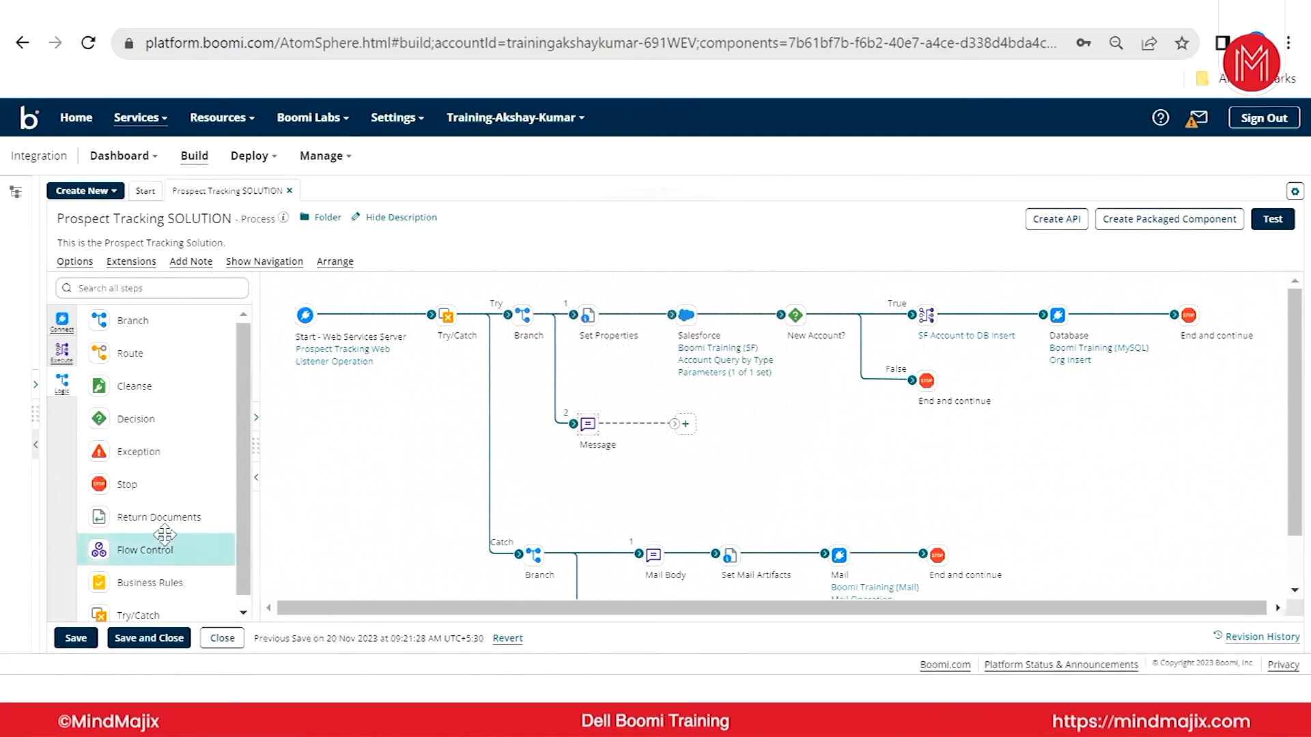
drag(129, 507, 730, 445)
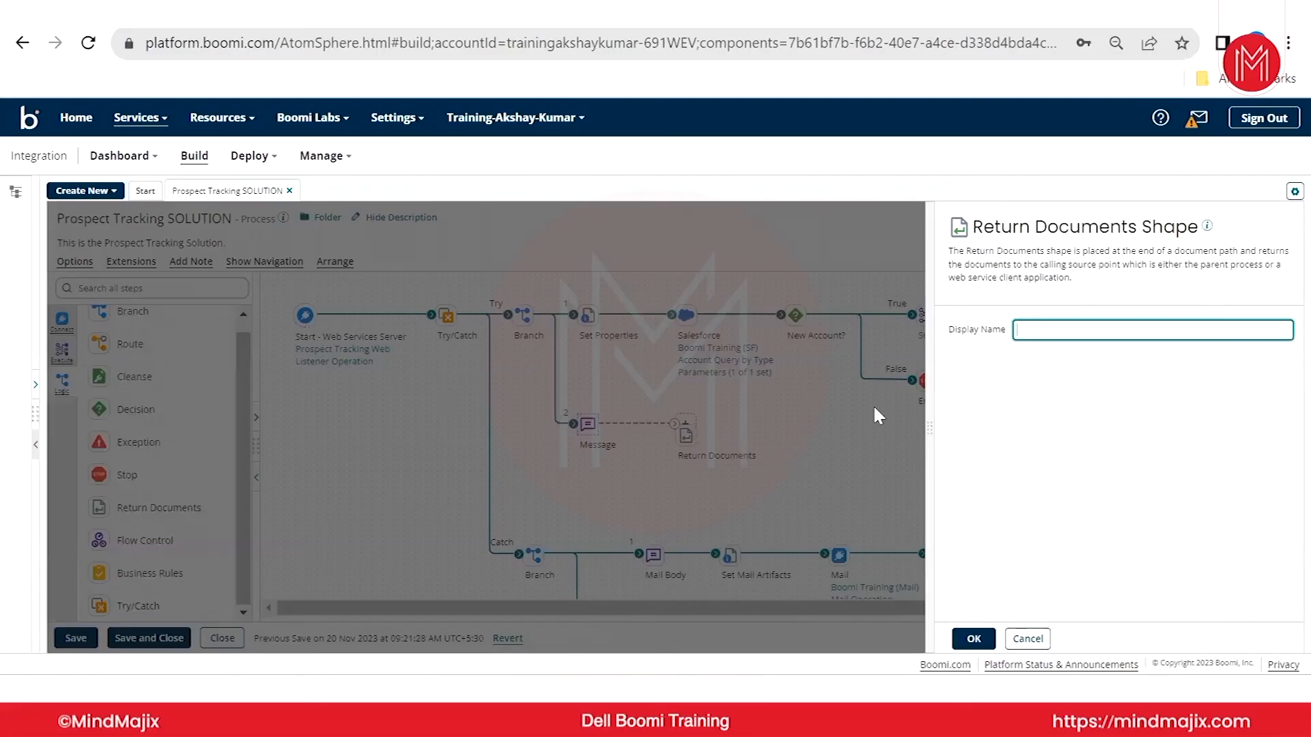
click(975, 640)
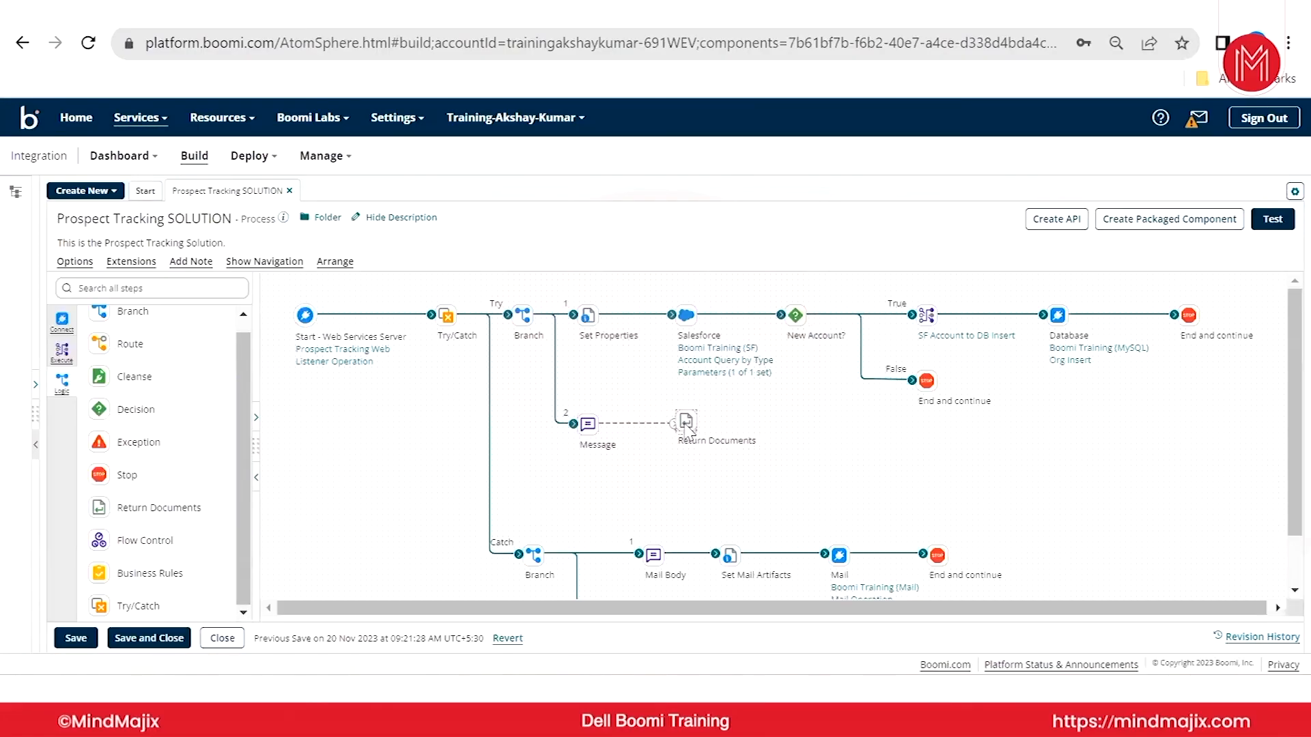
drag(685, 424, 685, 424)
click(686, 424)
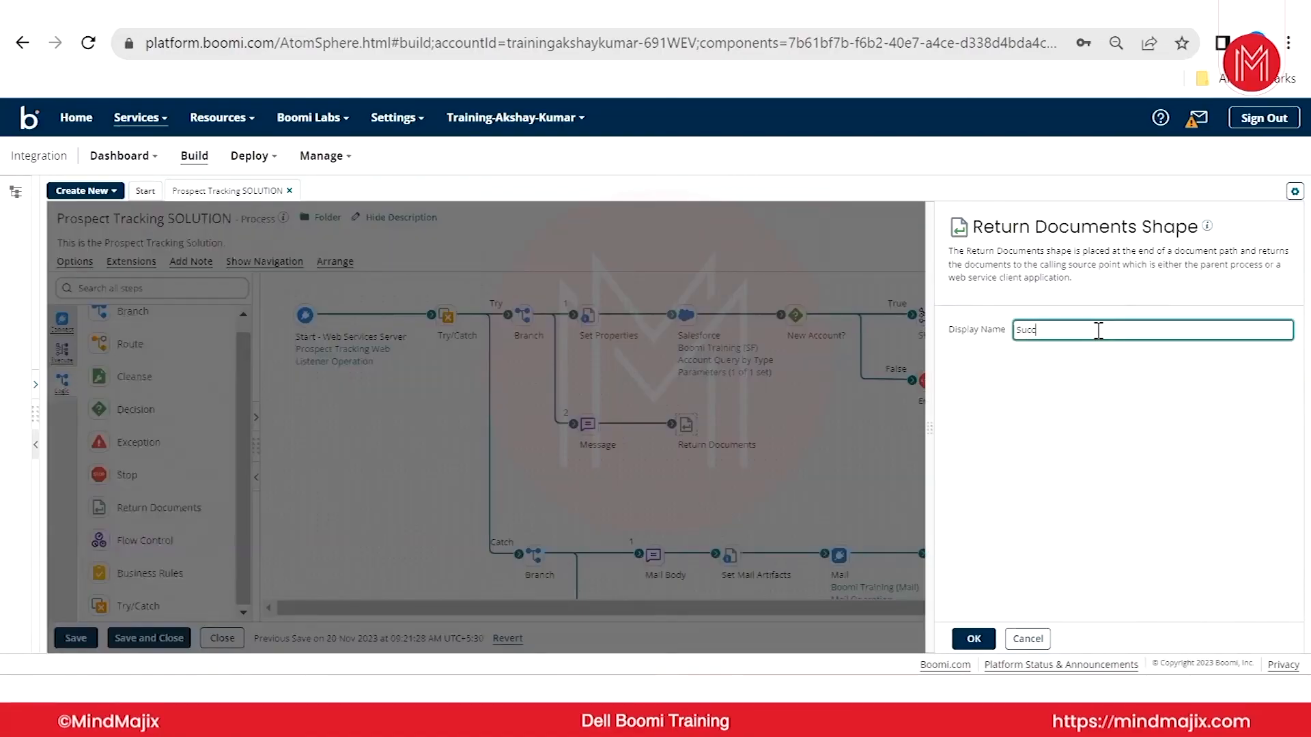
click(973, 639)
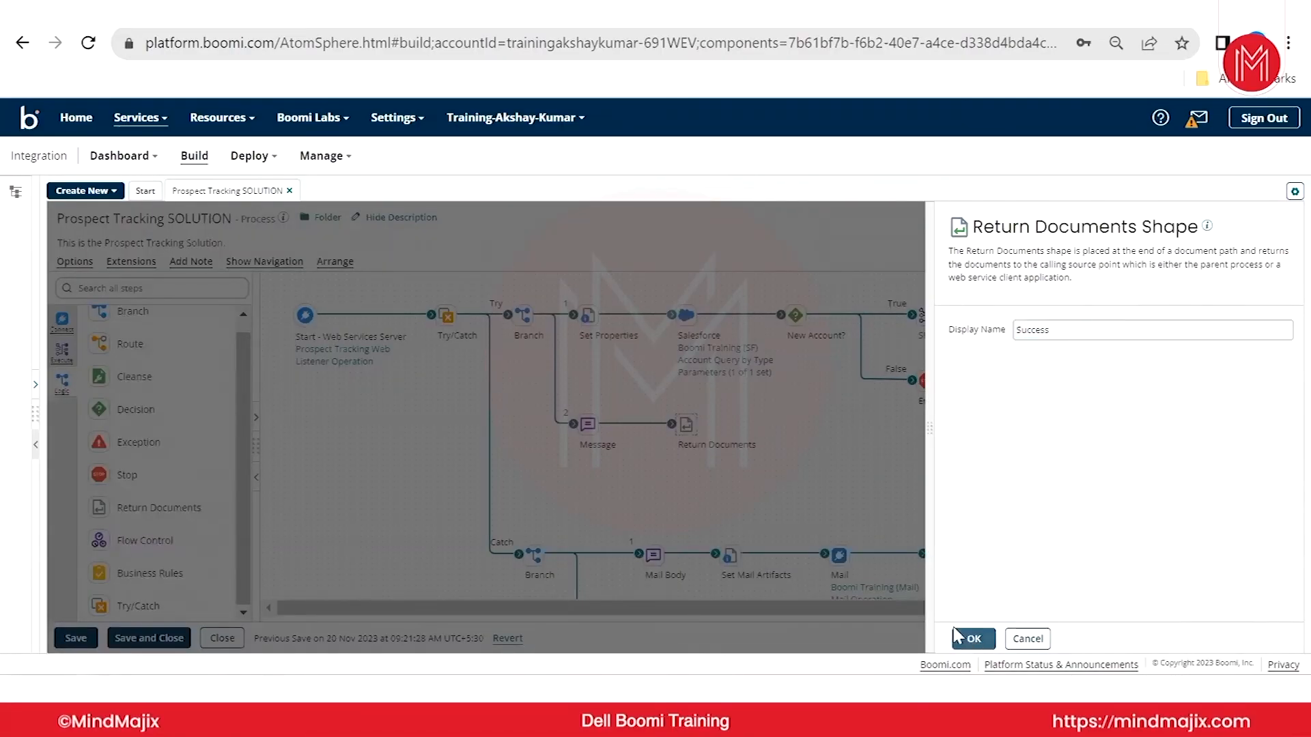
- Copy the Message and Success shapes from the Try branch's second path
scroll(660, 439, down, 1)
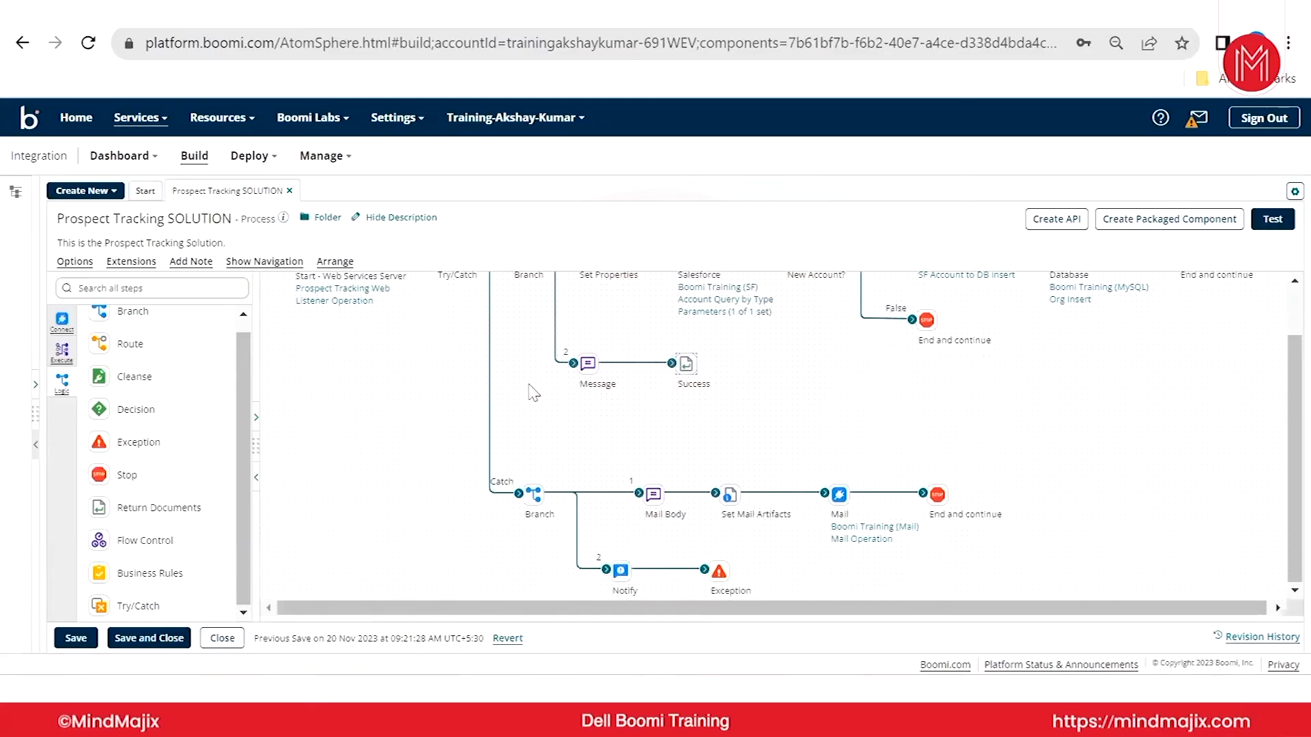
drag(562, 342, 752, 391)
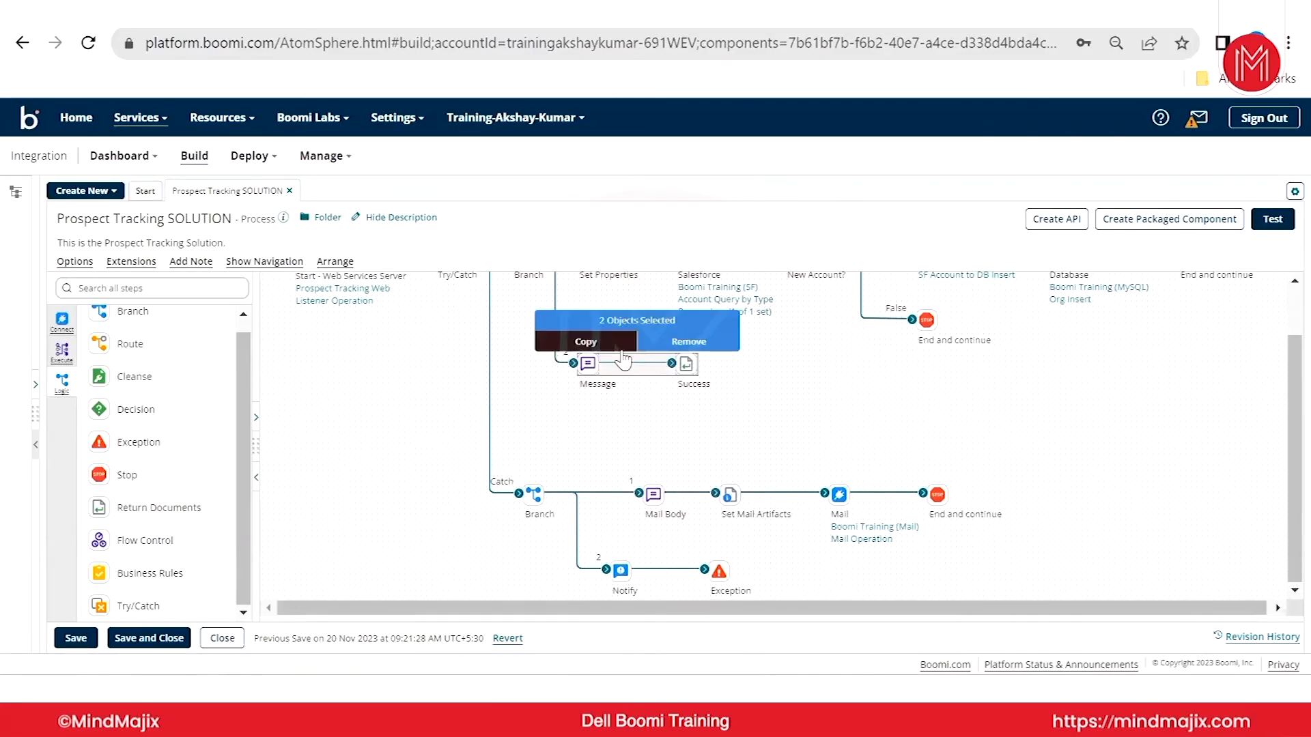
click(596, 342)
- Set the Catch path's Branch shape to 3 branches and put the Notify and Exception path on branch 3
scroll(646, 464, down, 1)
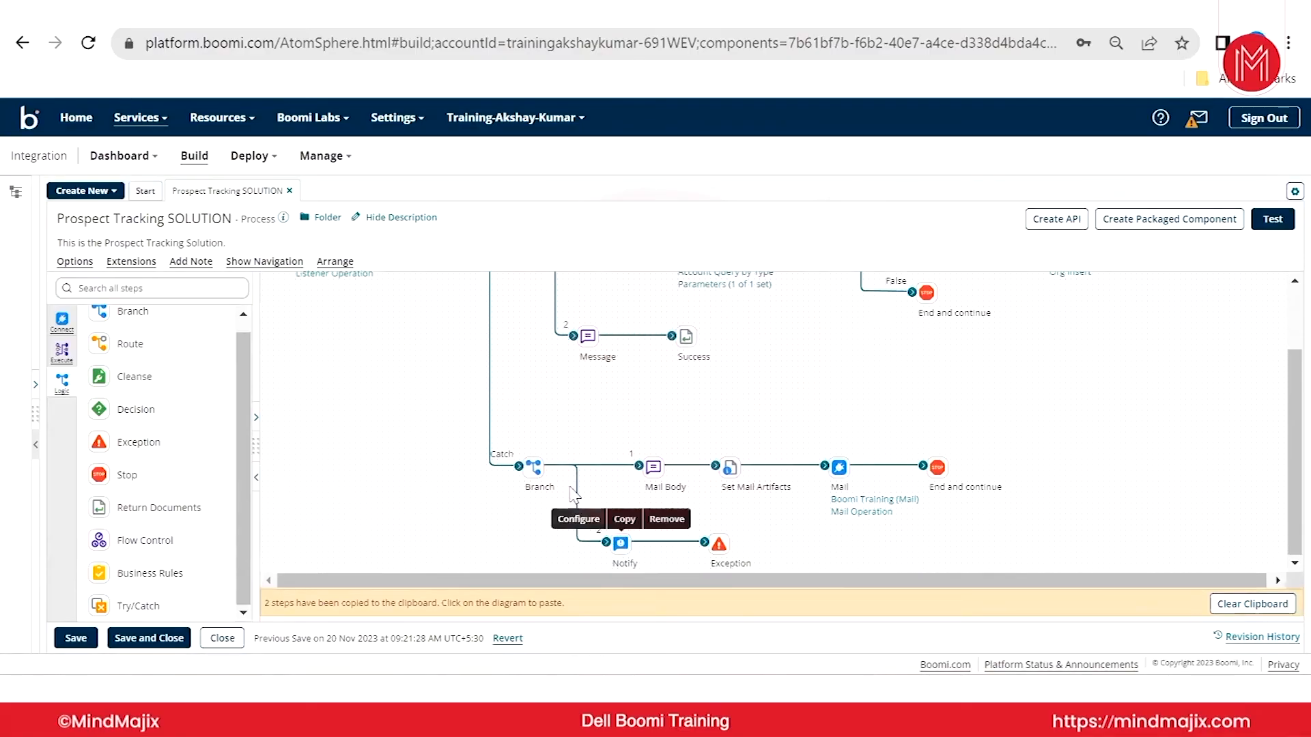
click(533, 467)
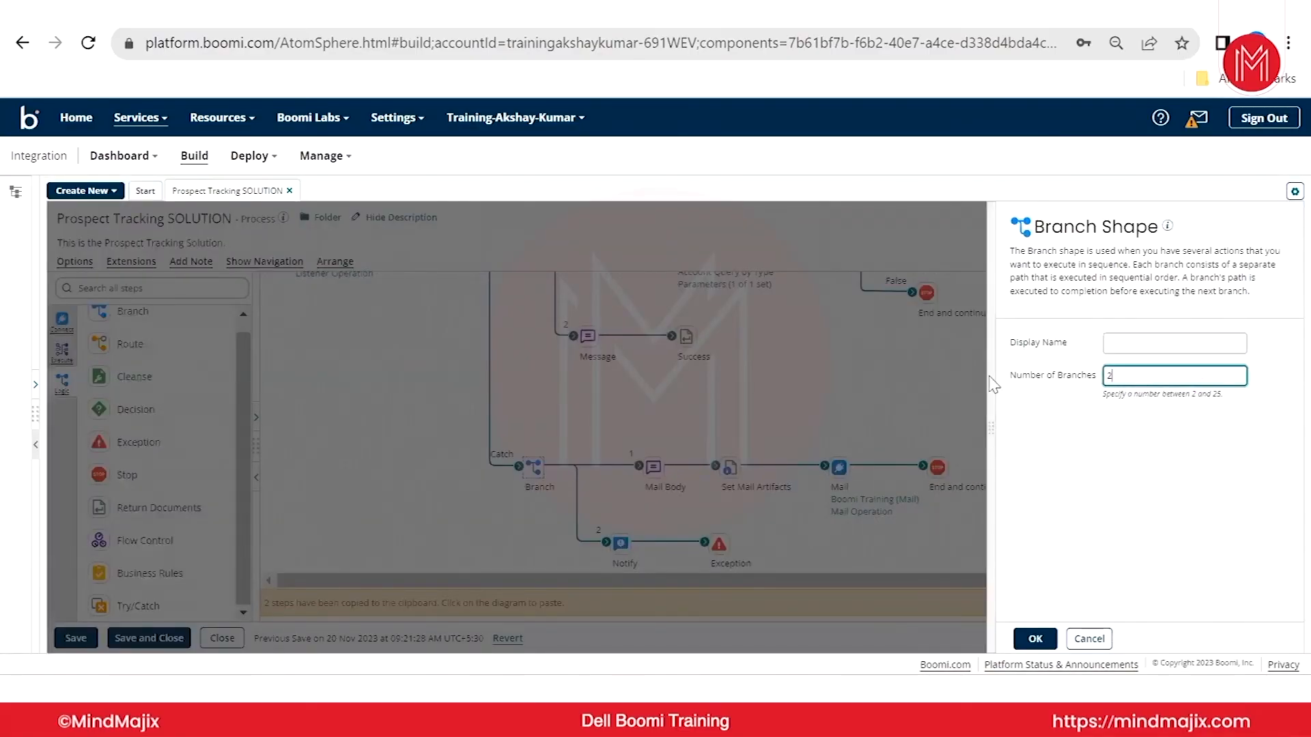
text(3)
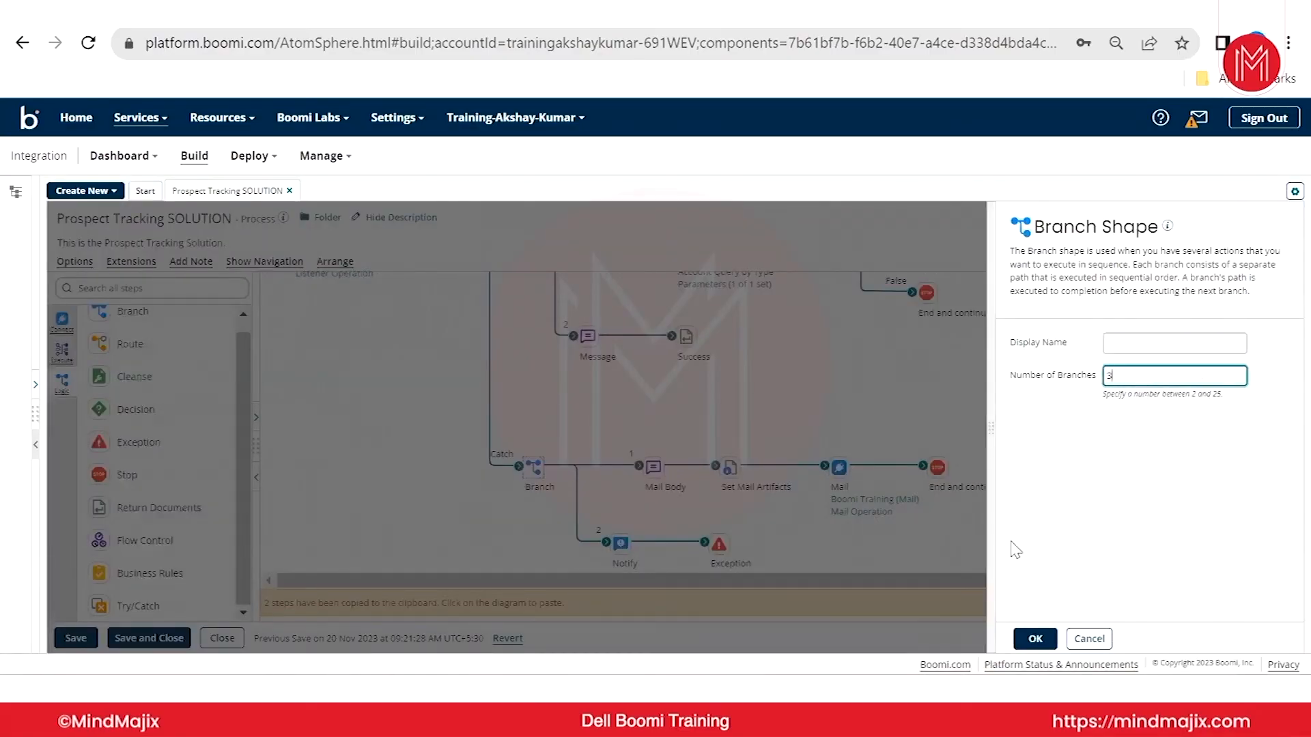
click(1033, 638)
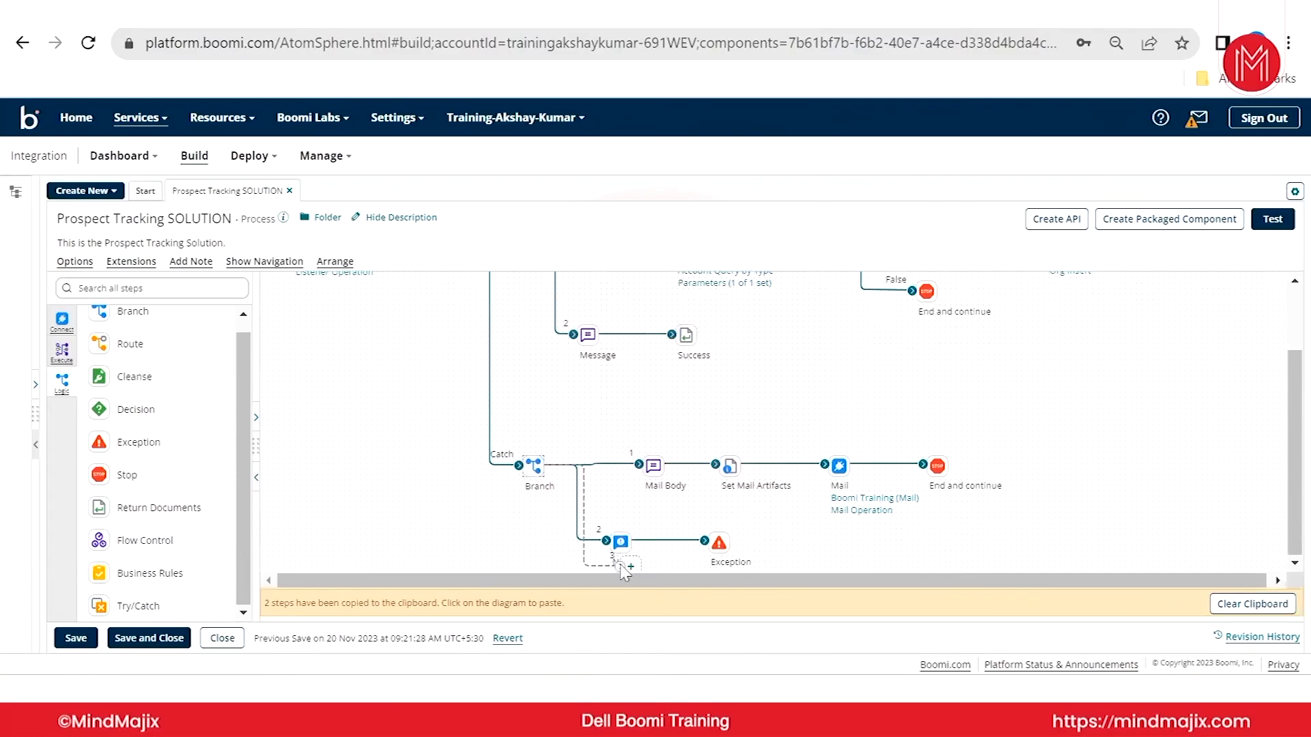
drag(624, 573, 721, 577)
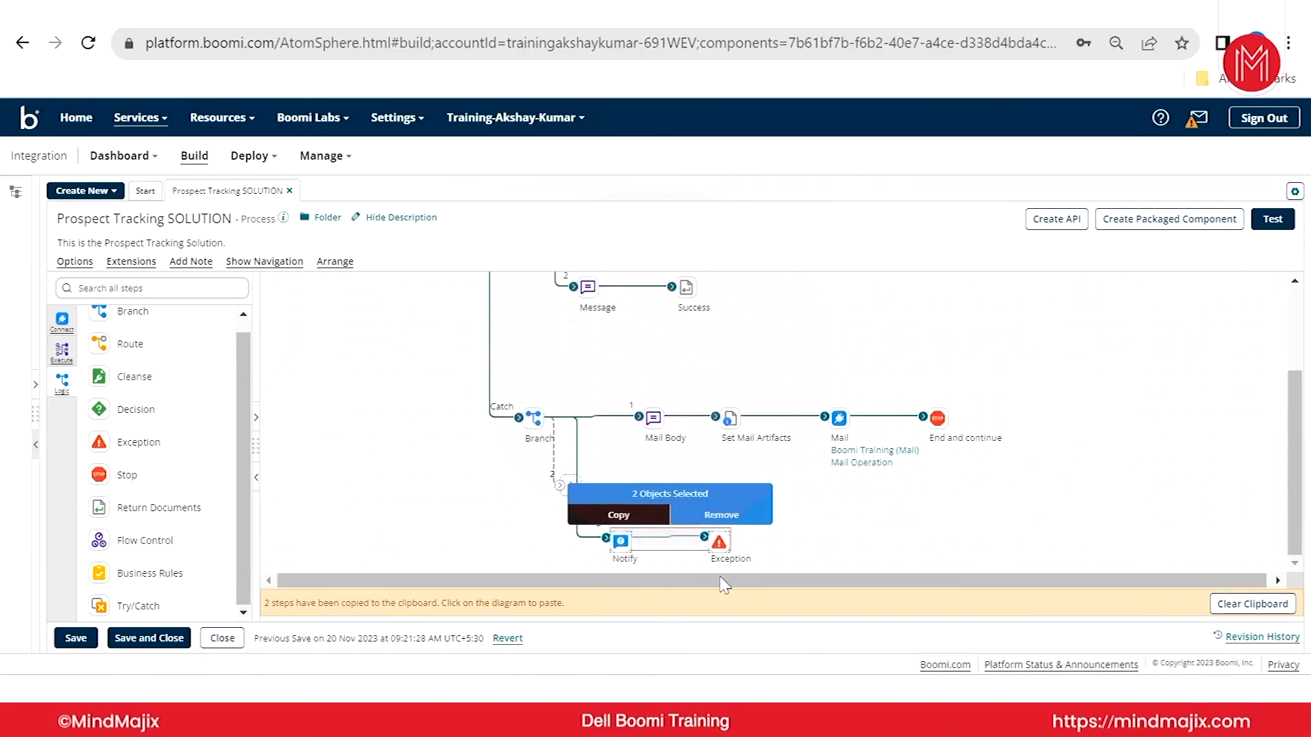
- Review the JSON response text in the Message shape on the Try branch's second path
scroll(676, 411, up, 2)
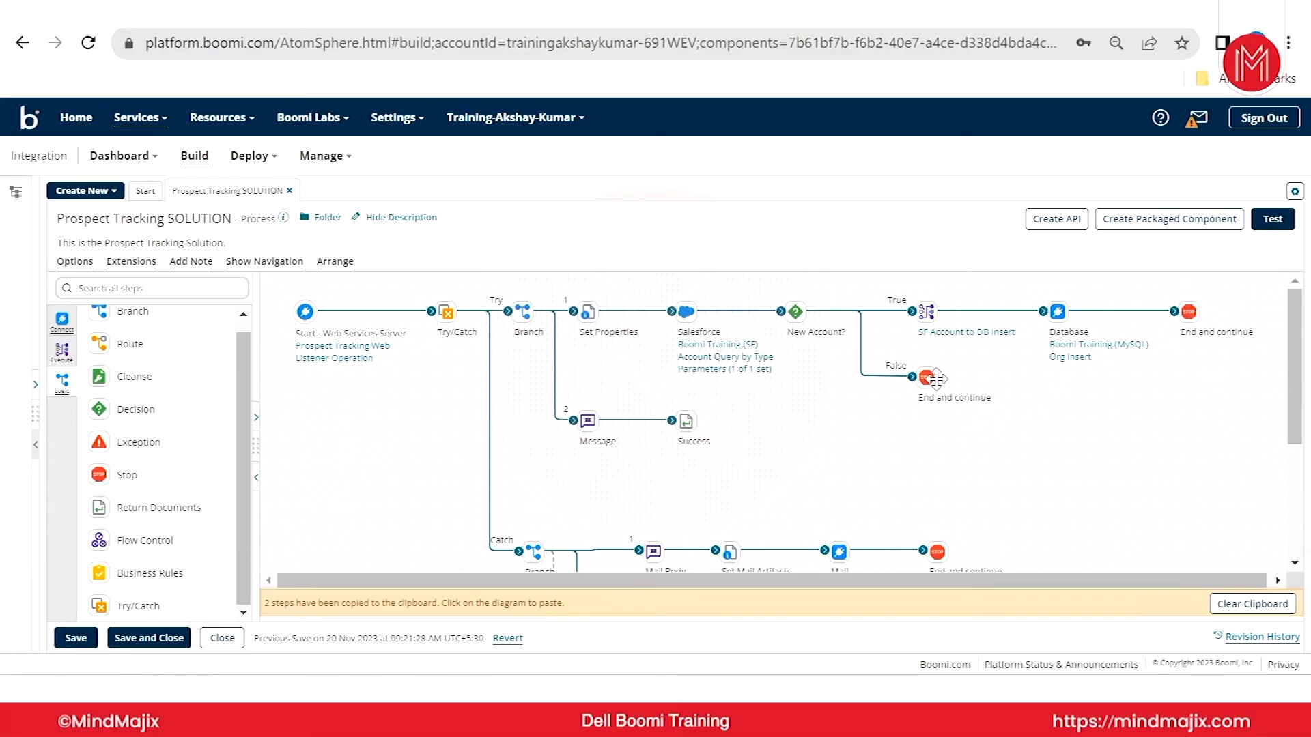
drag(543, 404, 720, 450)
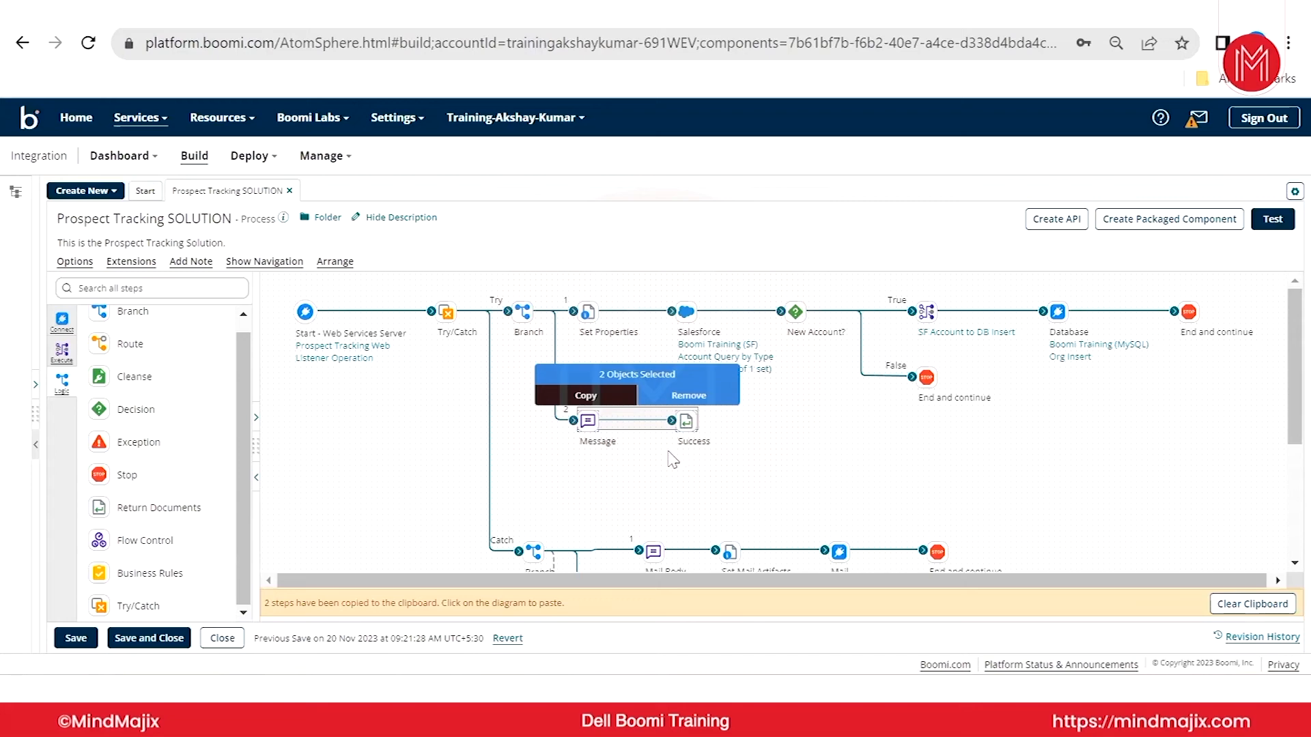
click(642, 469)
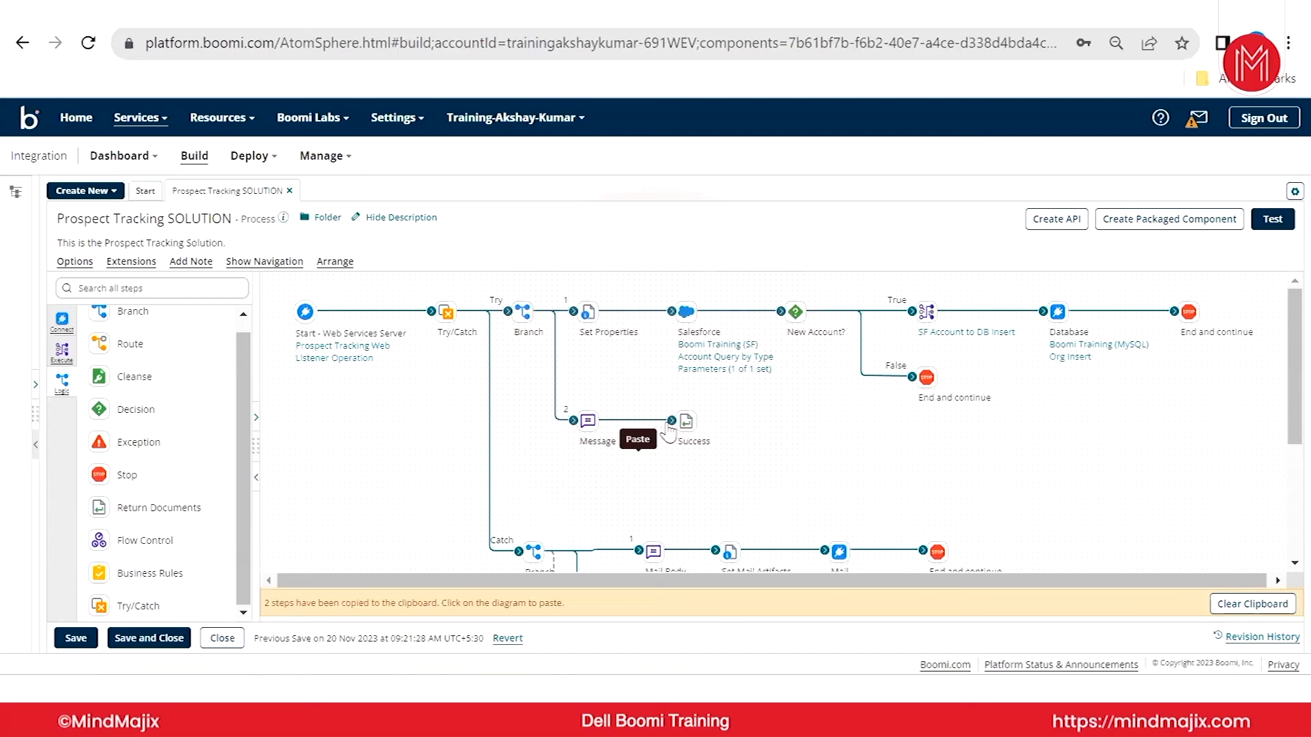
click(587, 421)
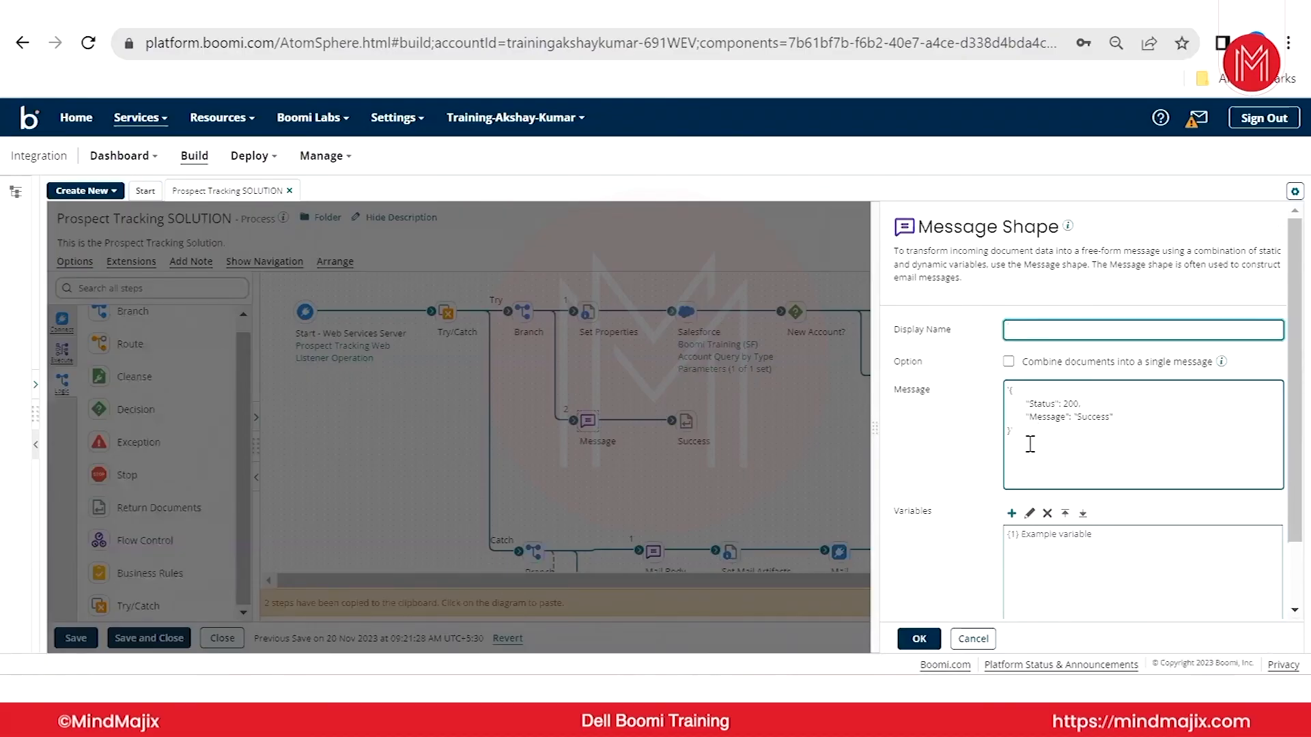
drag(1019, 441, 988, 385)
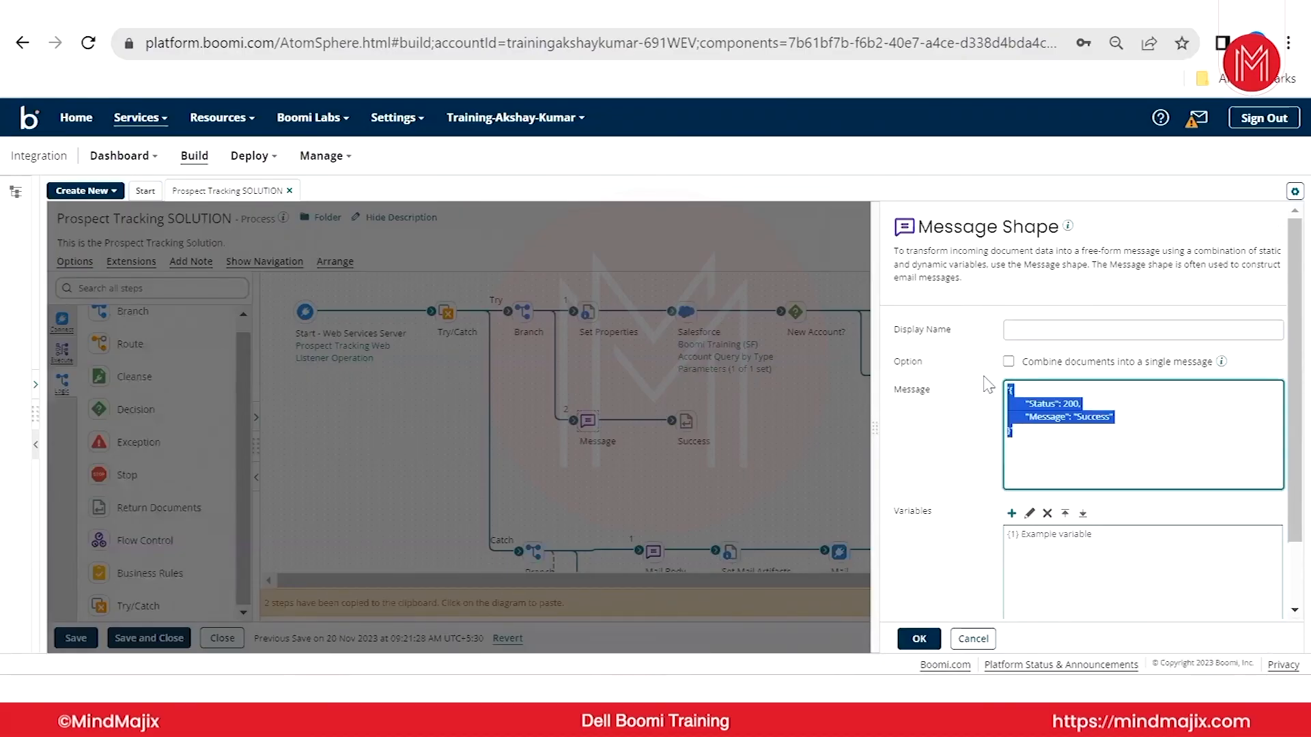
click(919, 638)
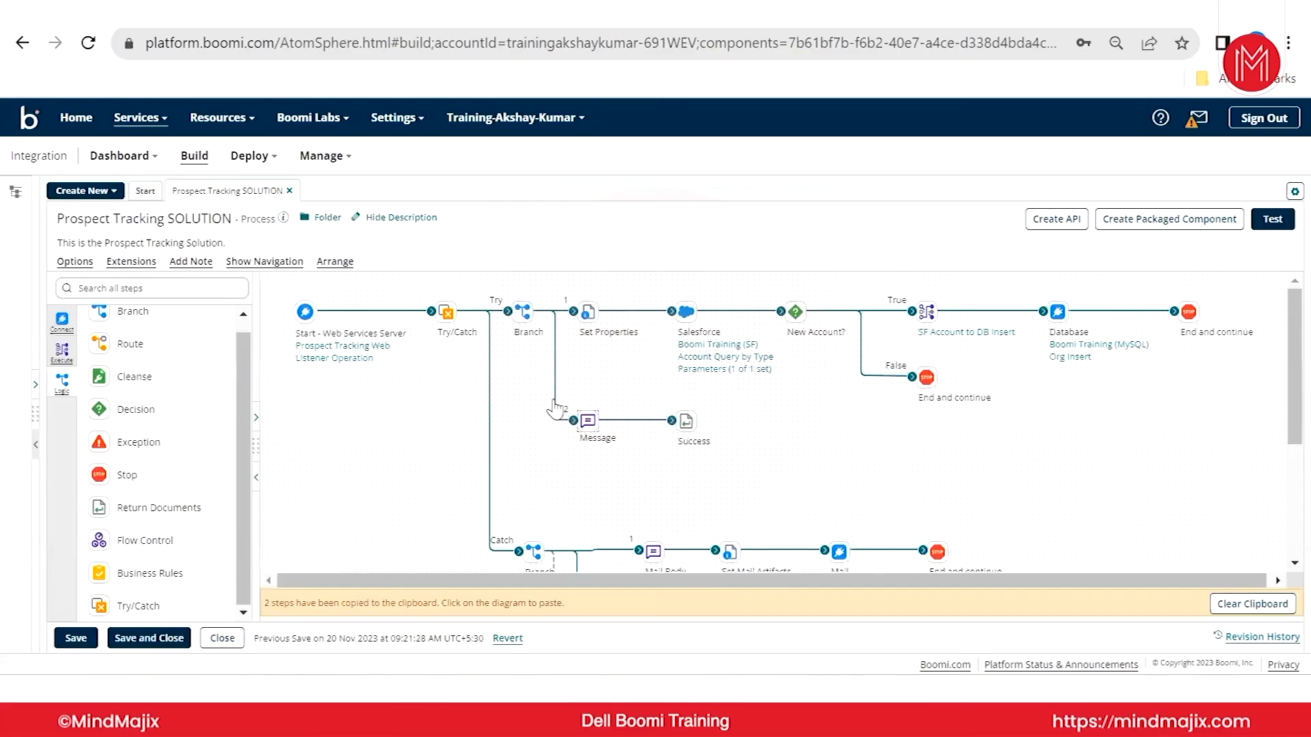
- Paste the copied Message and Success shapes onto the Catch branch's second path, connect them, and move the Notify path up beneath them
scroll(608, 466, down, 2)
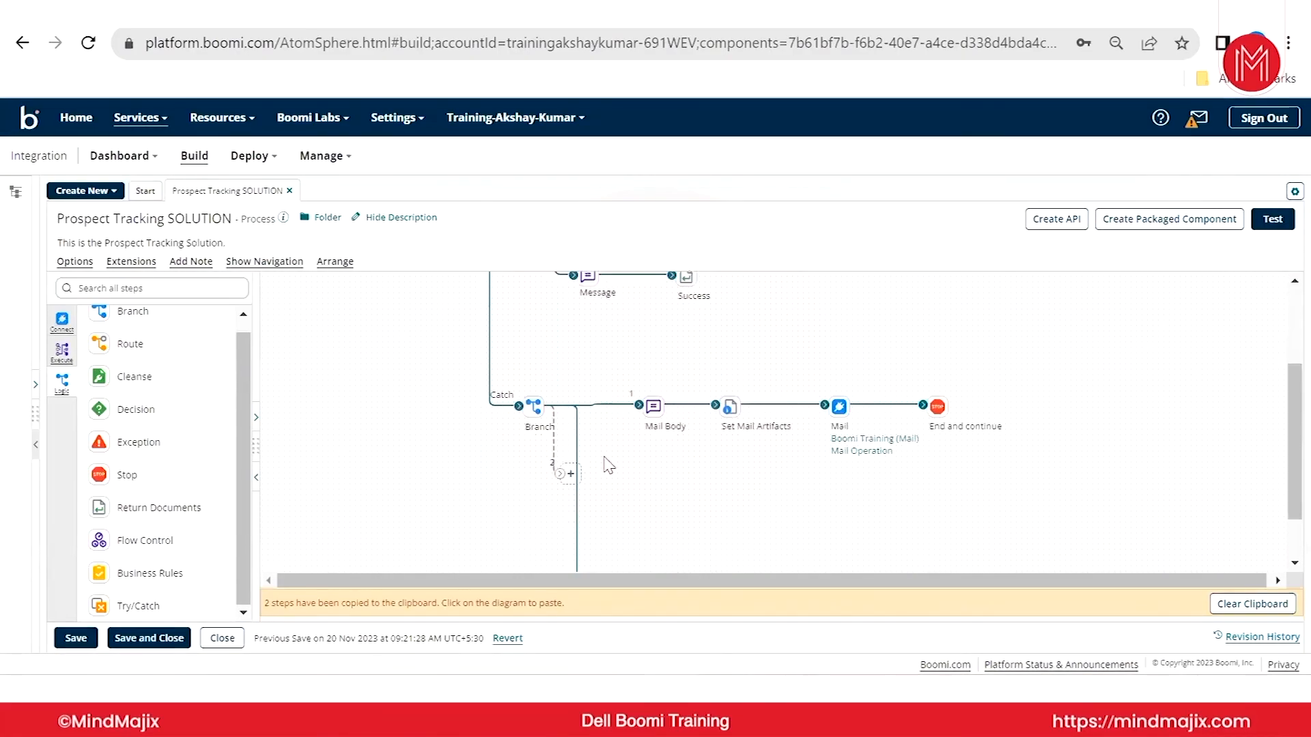
scroll(607, 465, down, 1)
drag(561, 410, 612, 425)
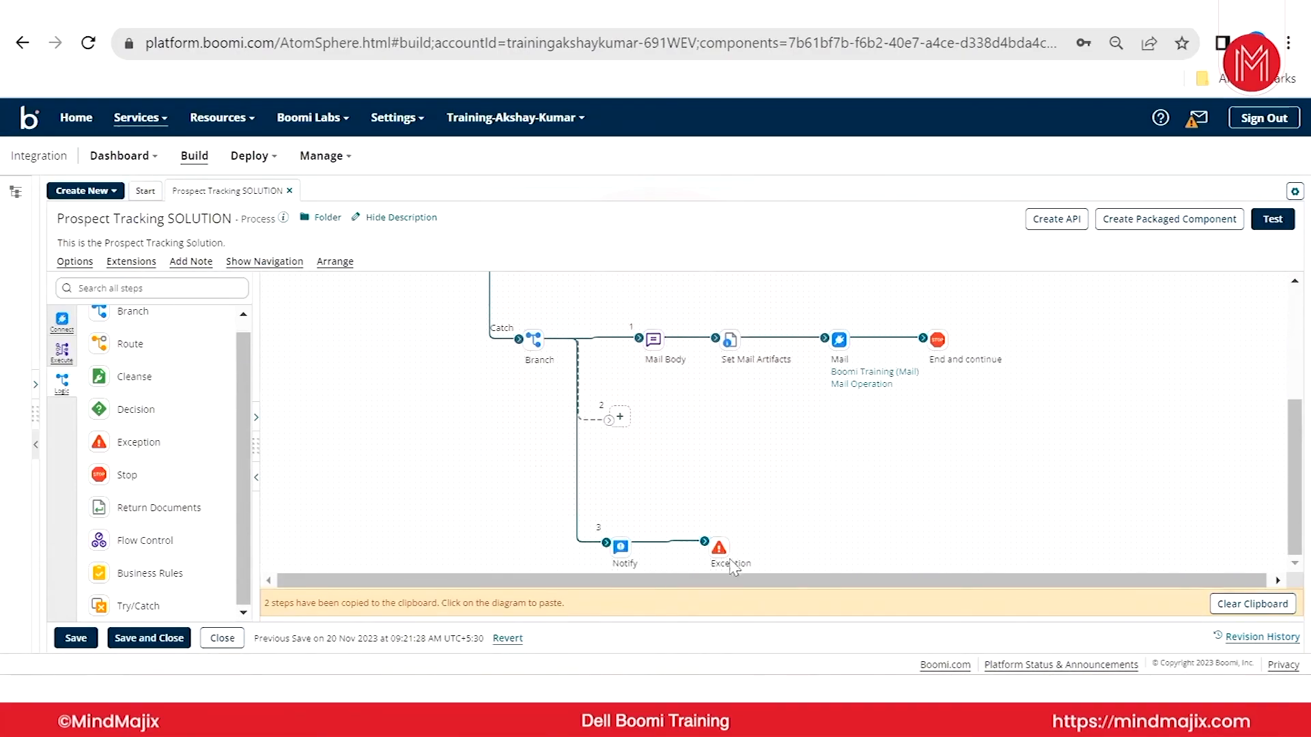
click(642, 418)
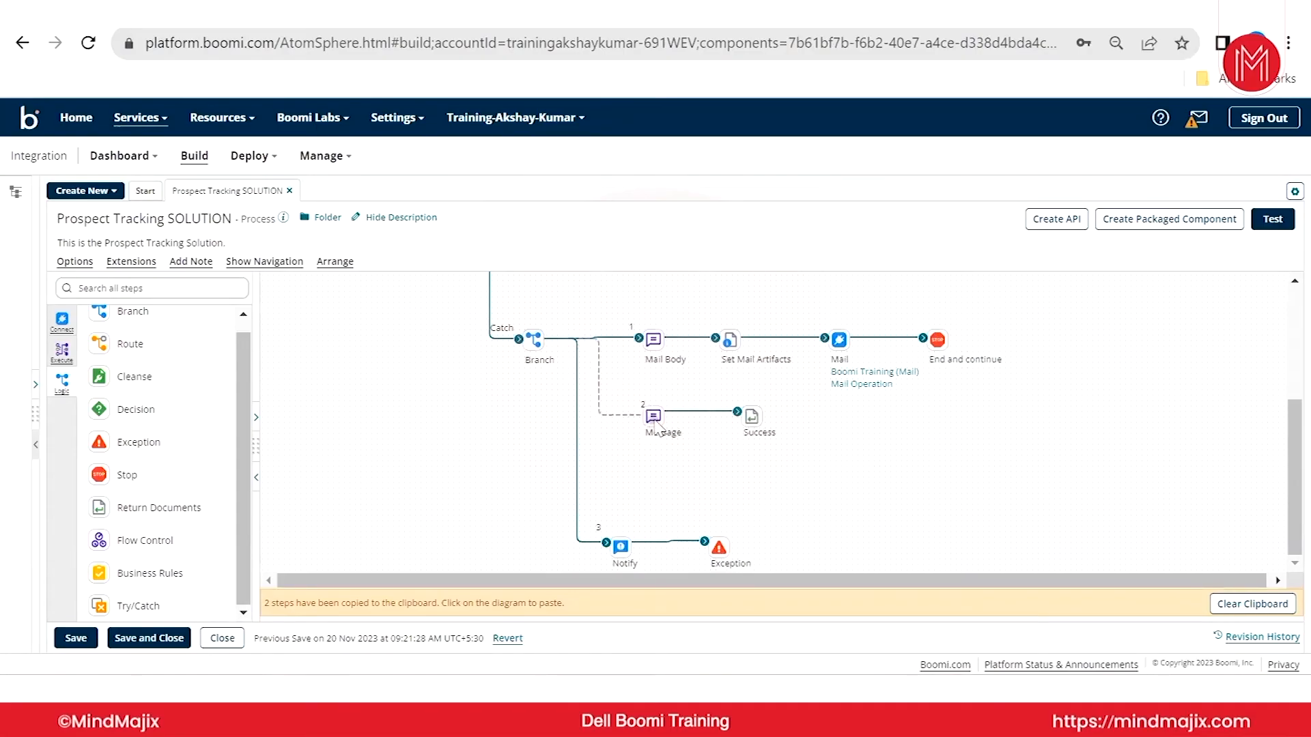
drag(655, 427, 623, 423)
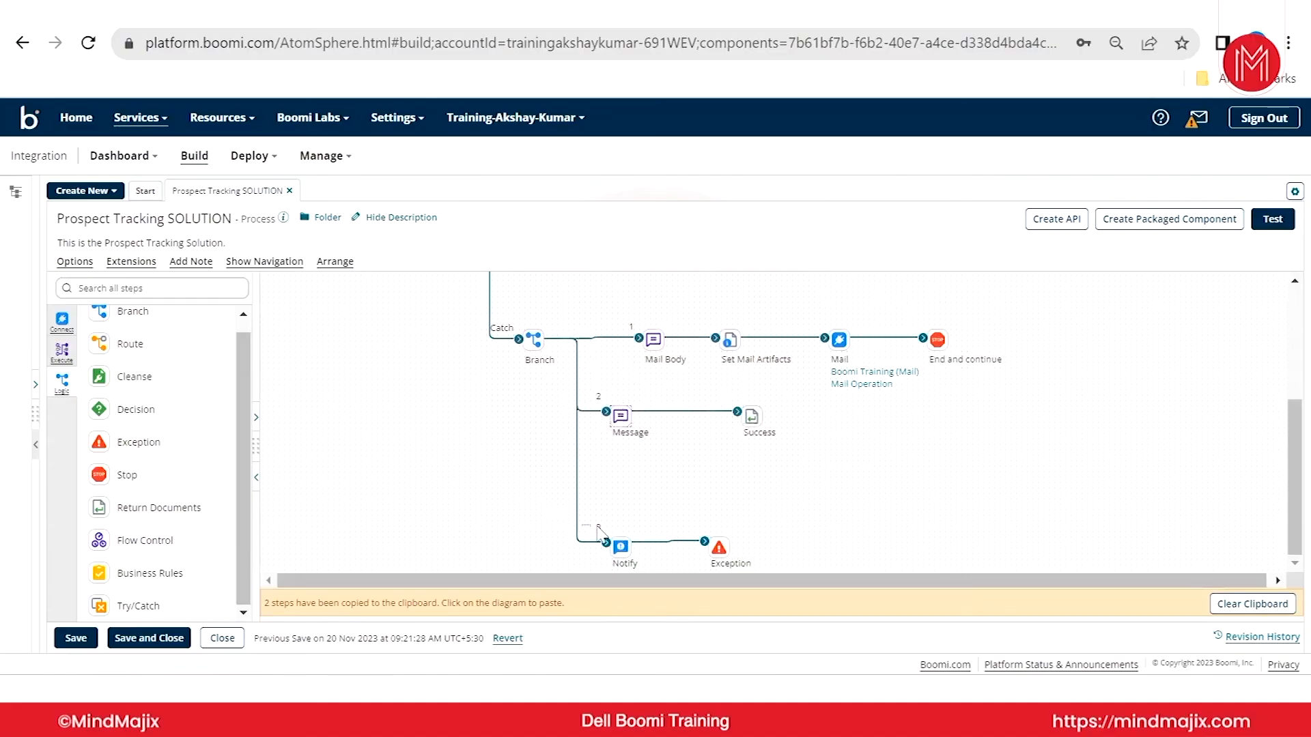
drag(599, 531, 705, 475)
click(861, 523)
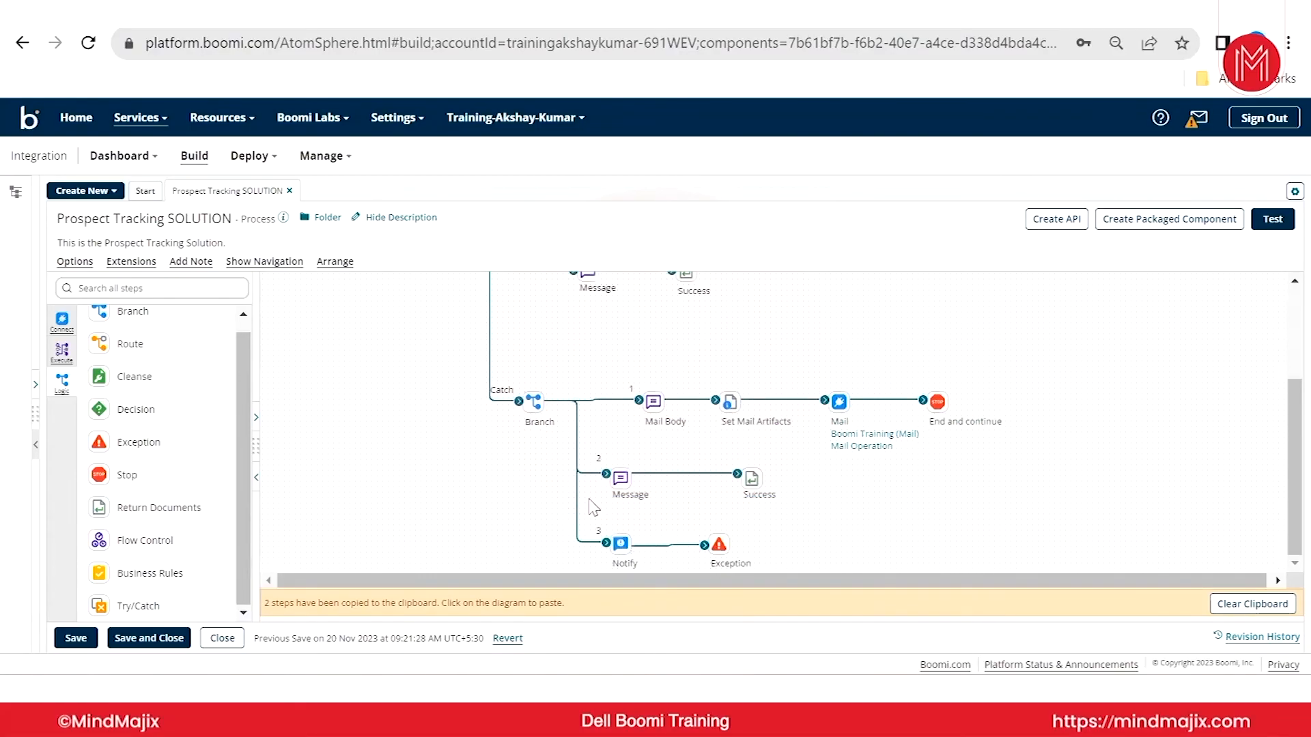
- Edit the Catch path's Message shape so the JSON Status is 404 and the Message value is the variable placeholder '{1}'
double_click(620, 477)
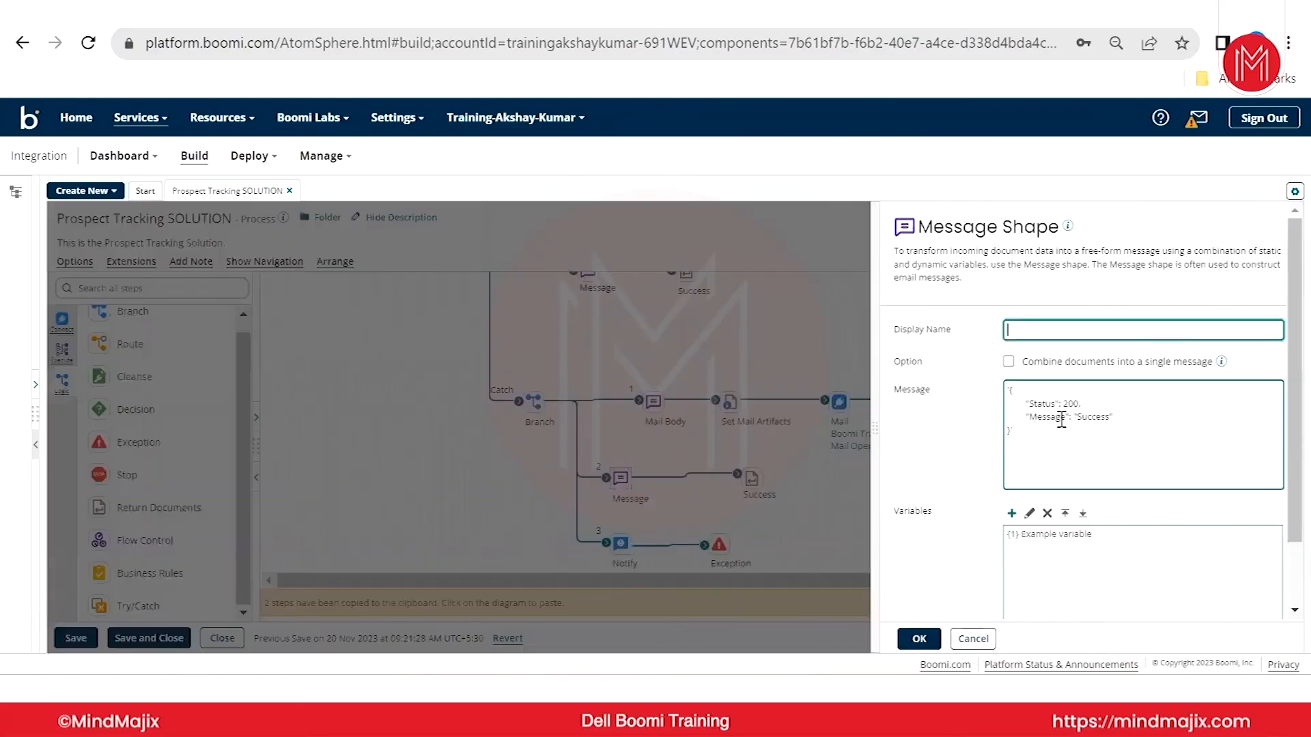
double_click(1070, 403)
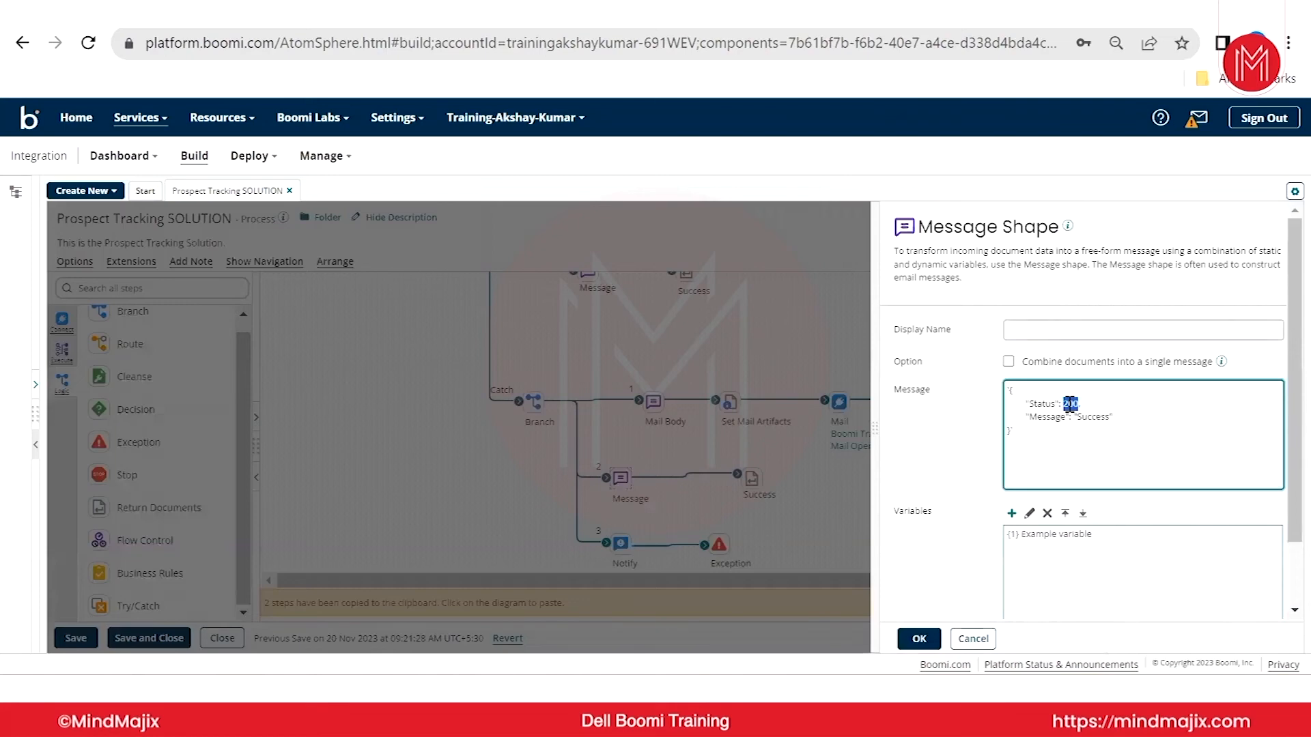
key(Delete)
double_click(1097, 418)
key(Delete)
- Add a Document Property variable to the message using the Meta Data property Try/Catch Message, and apply the shape settings
click(1011, 513)
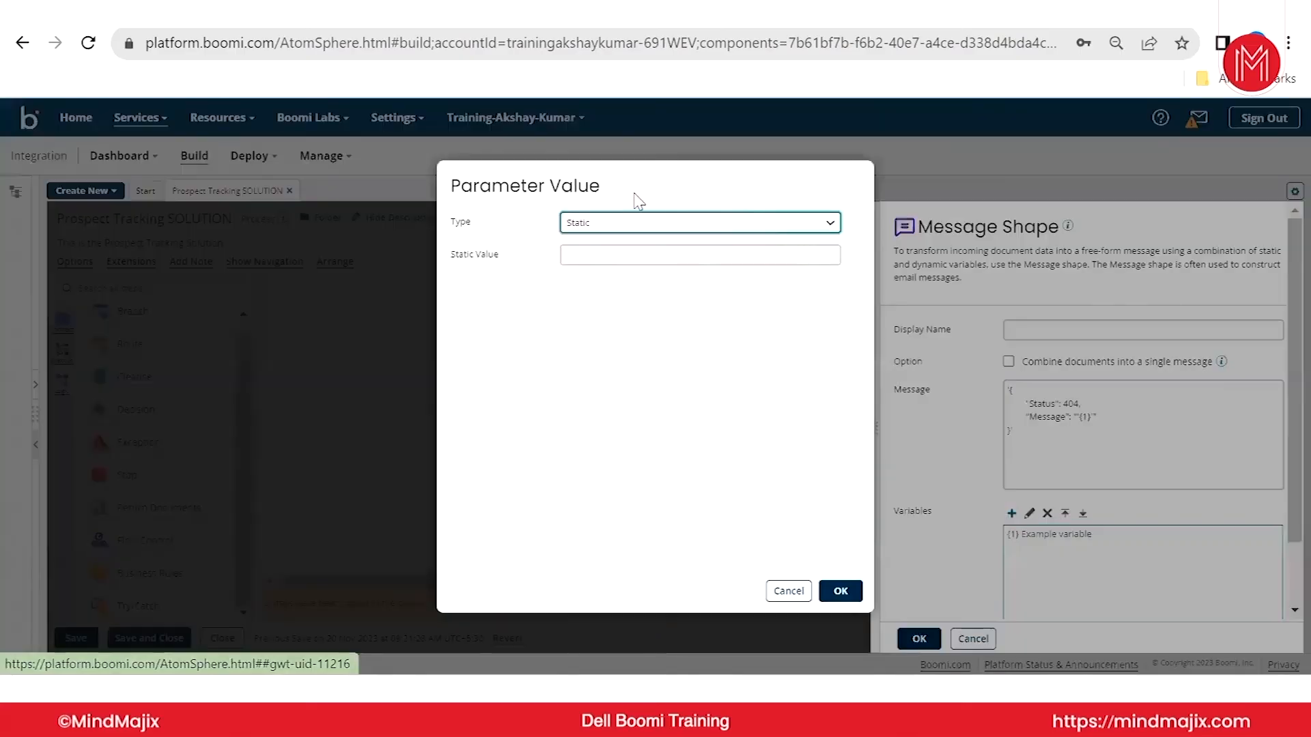
click(629, 224)
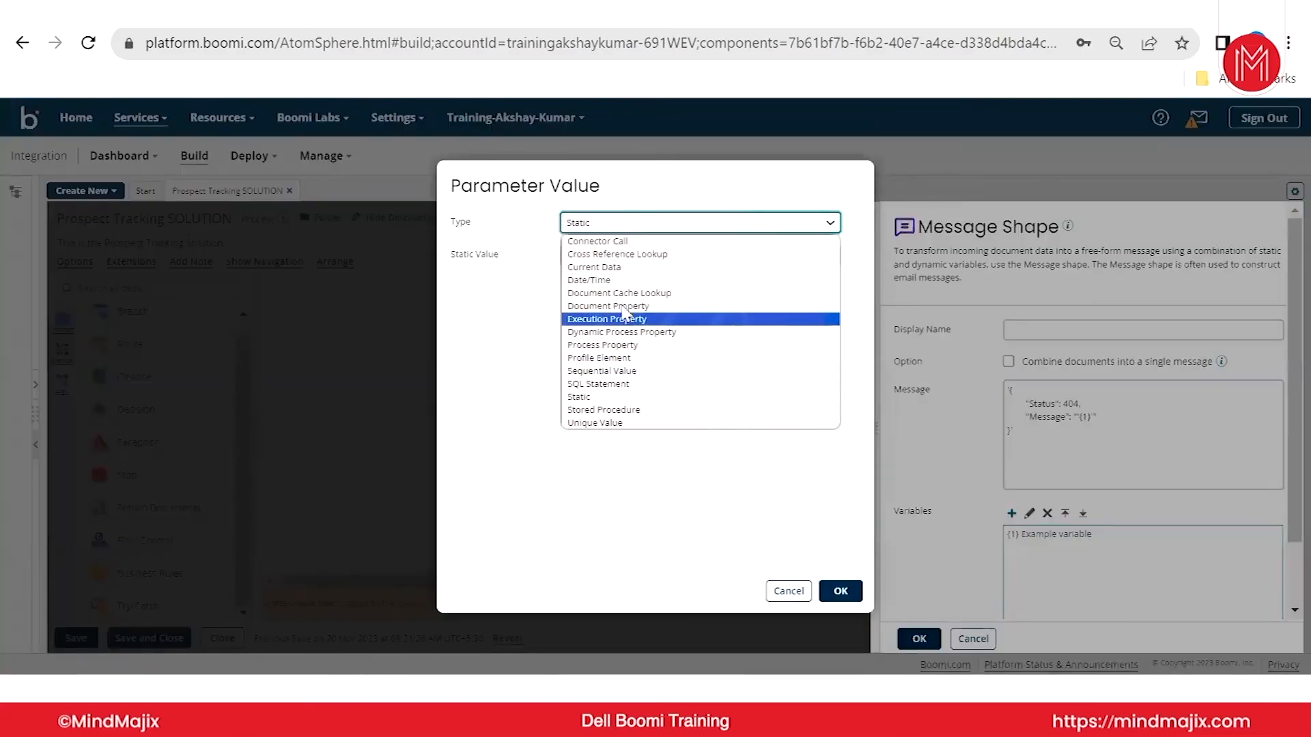
click(625, 306)
click(850, 259)
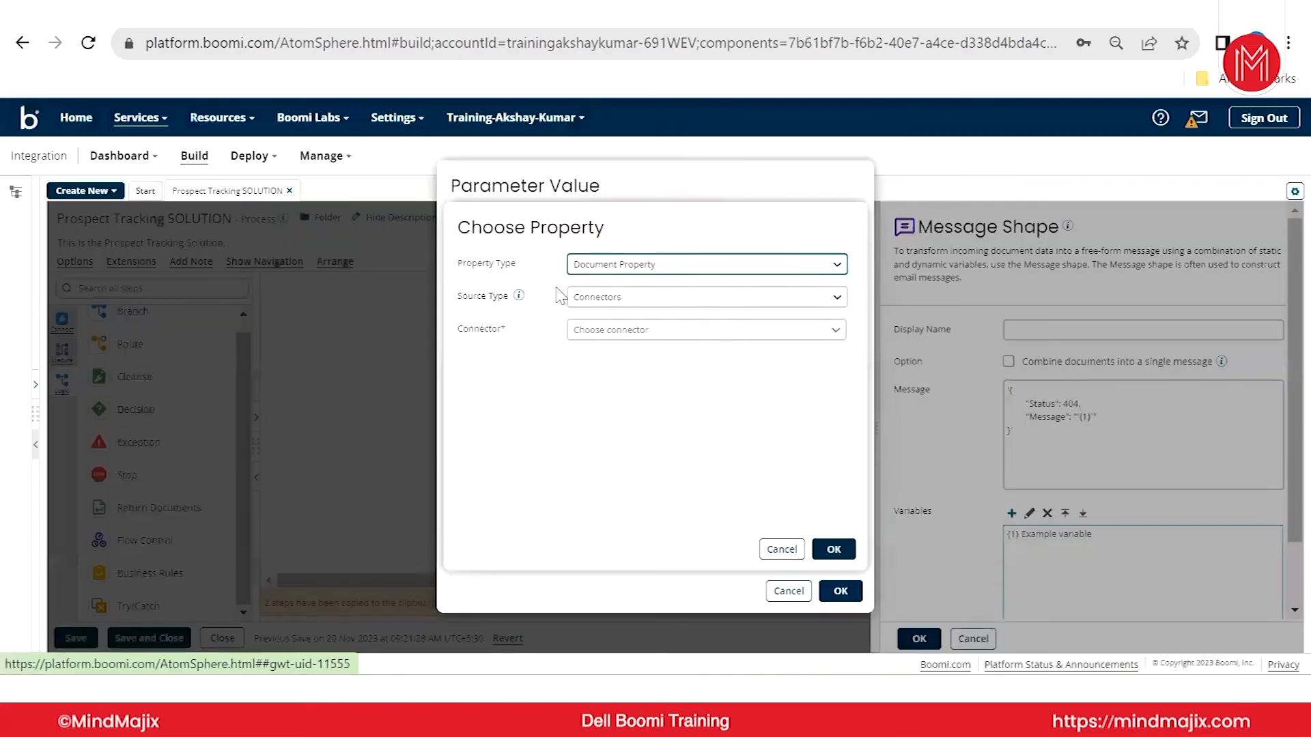
click(717, 297)
click(649, 340)
click(645, 335)
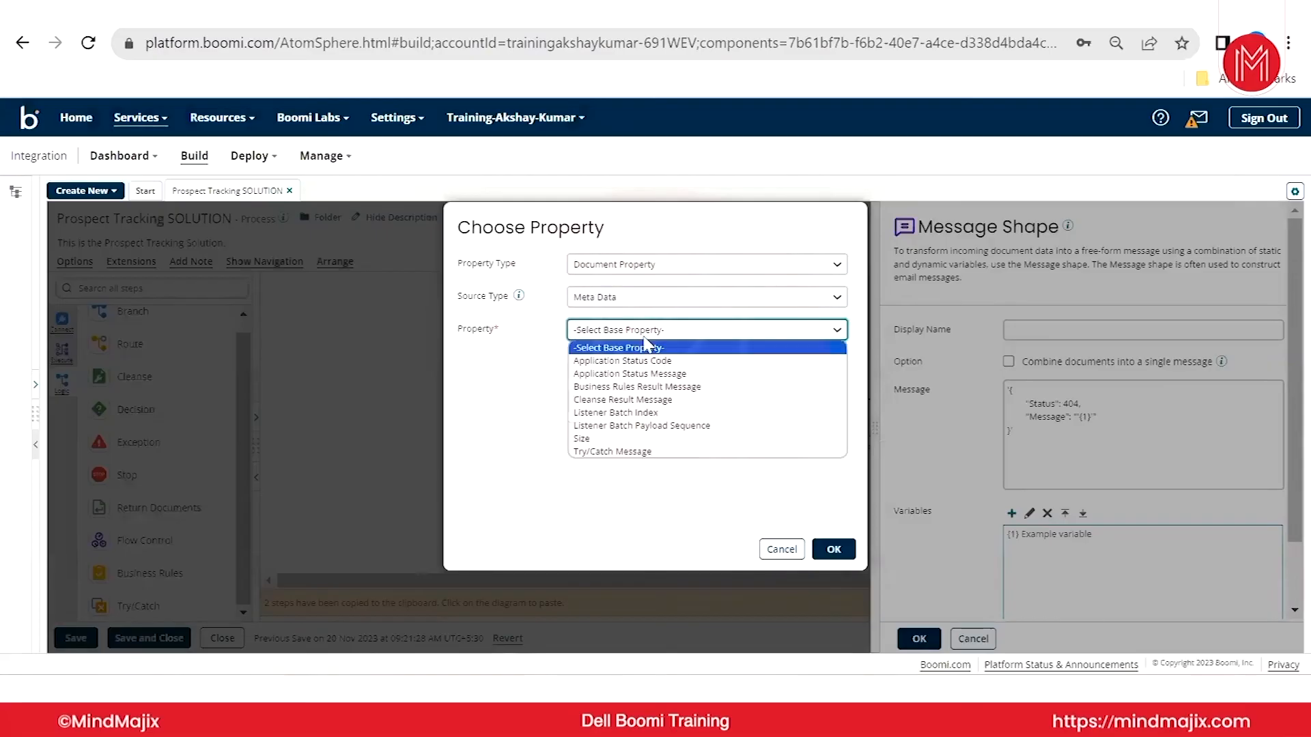
click(624, 452)
click(832, 549)
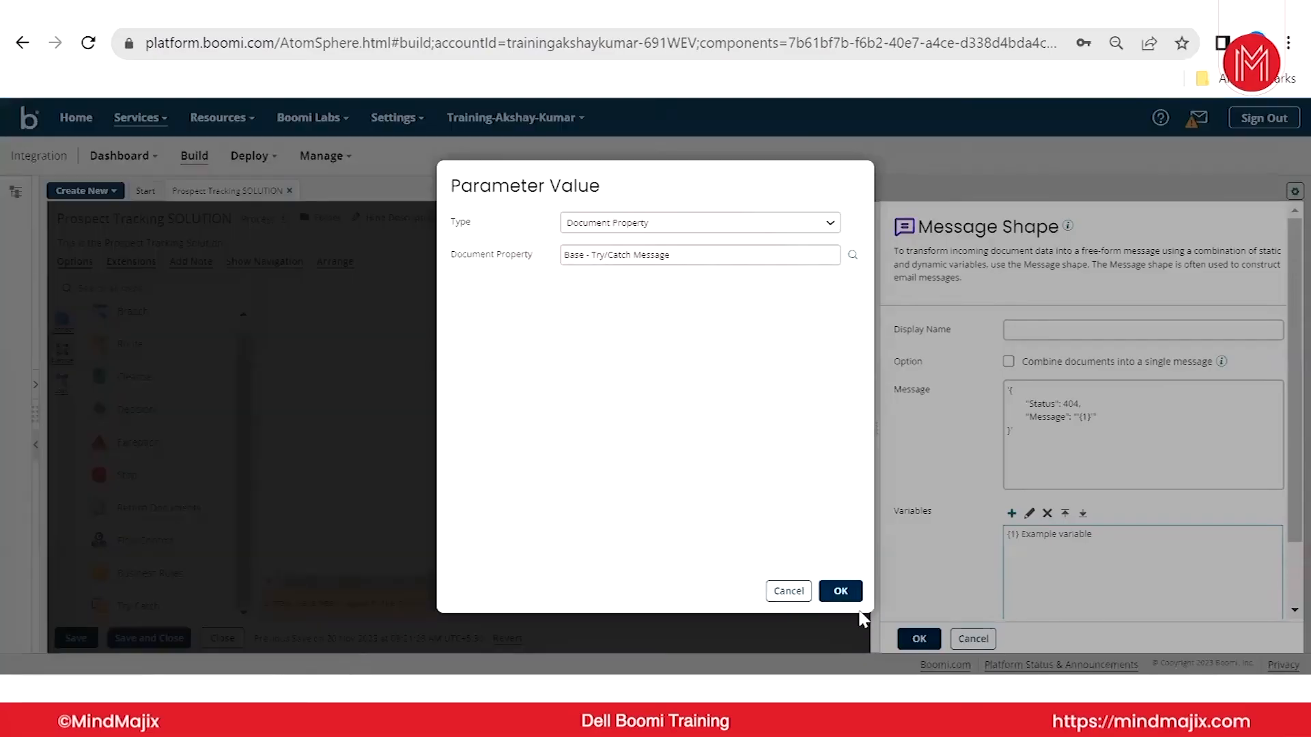
click(841, 592)
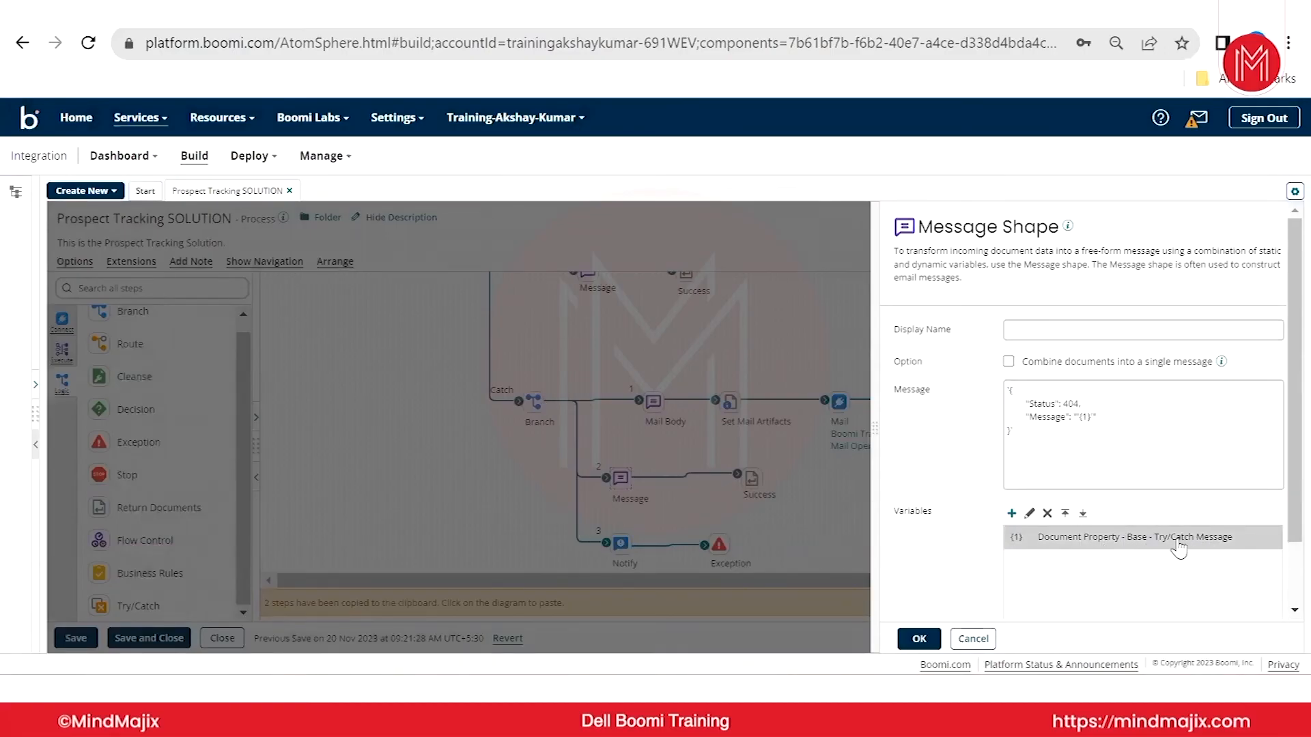
click(919, 639)
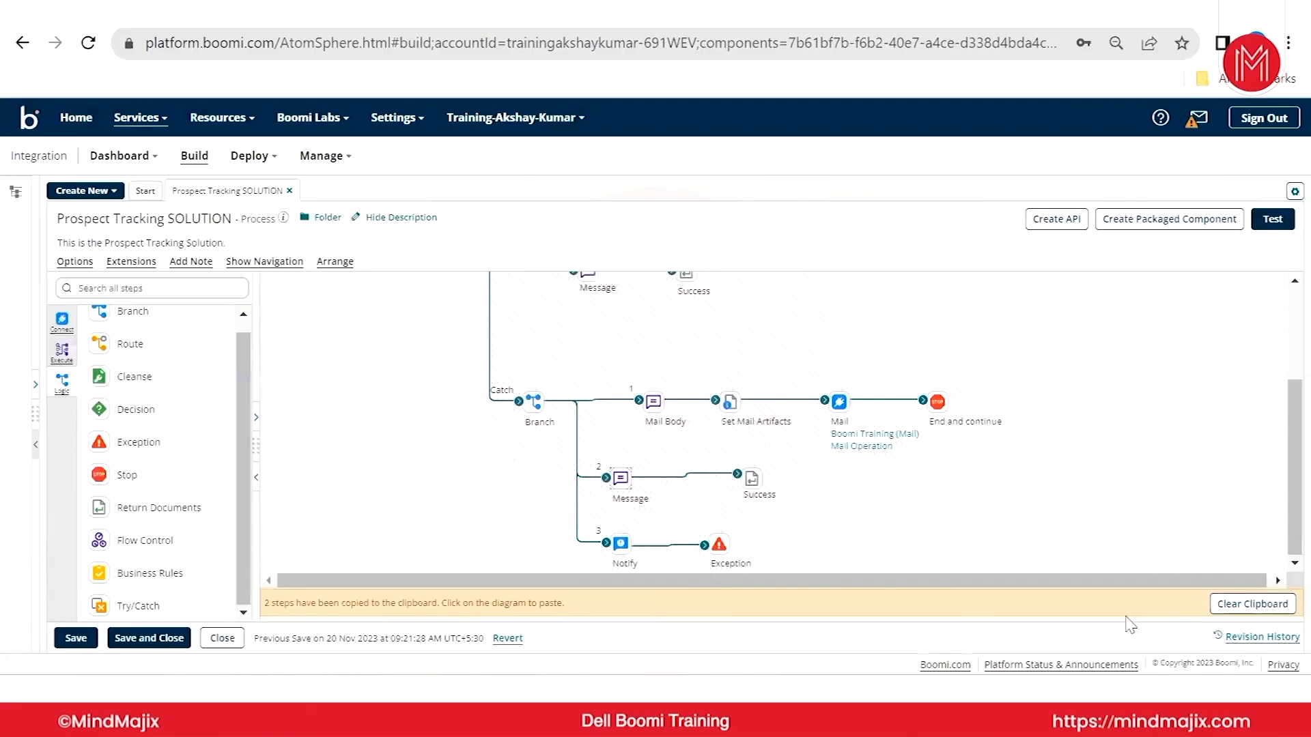
- Clear the copied steps from the clipboard and check the Try/Catch shape's retry count and failure trigger
click(1251, 604)
scroll(522, 542, up, 5)
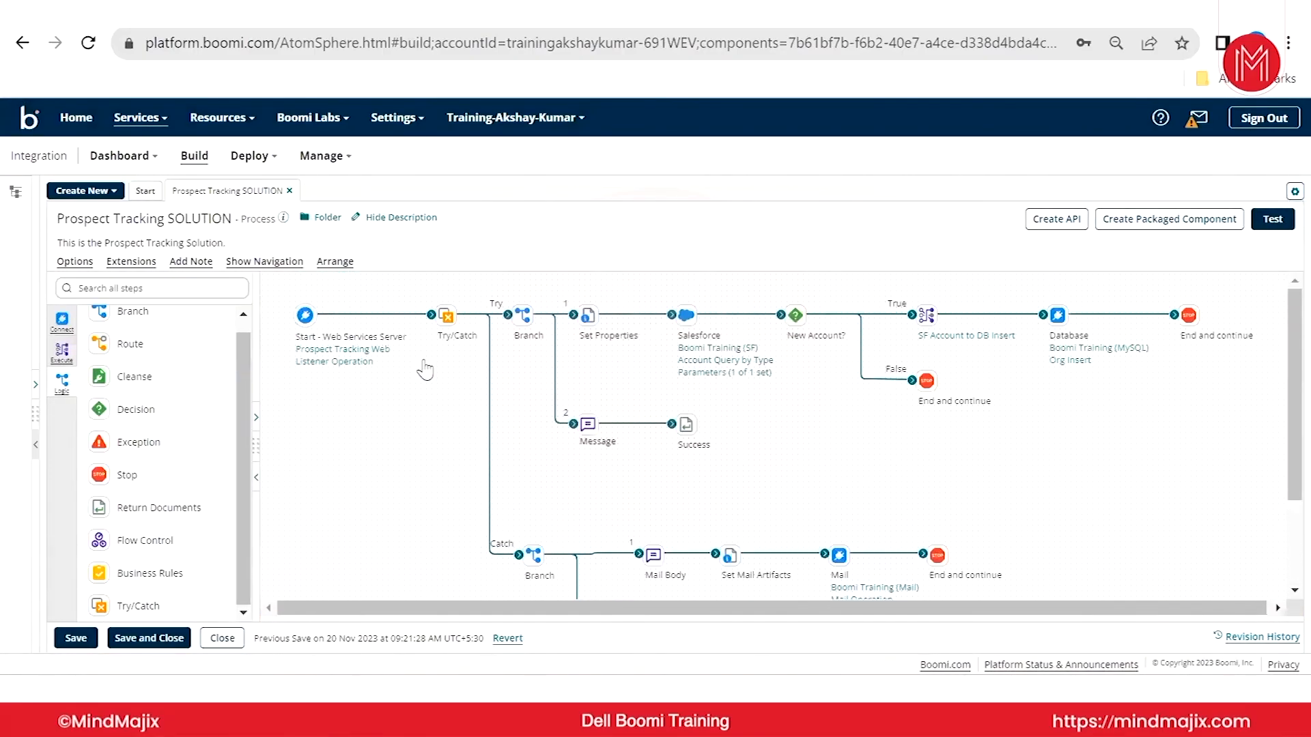
double_click(445, 315)
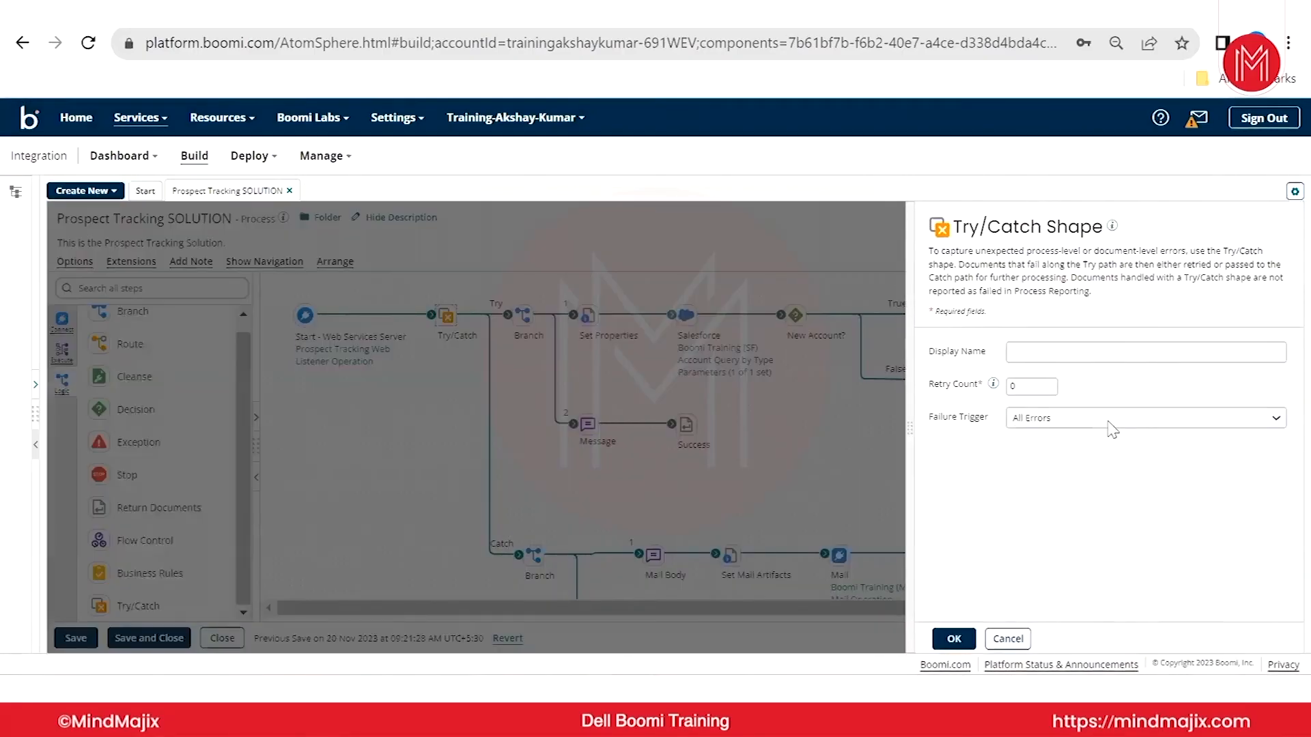
click(948, 637)
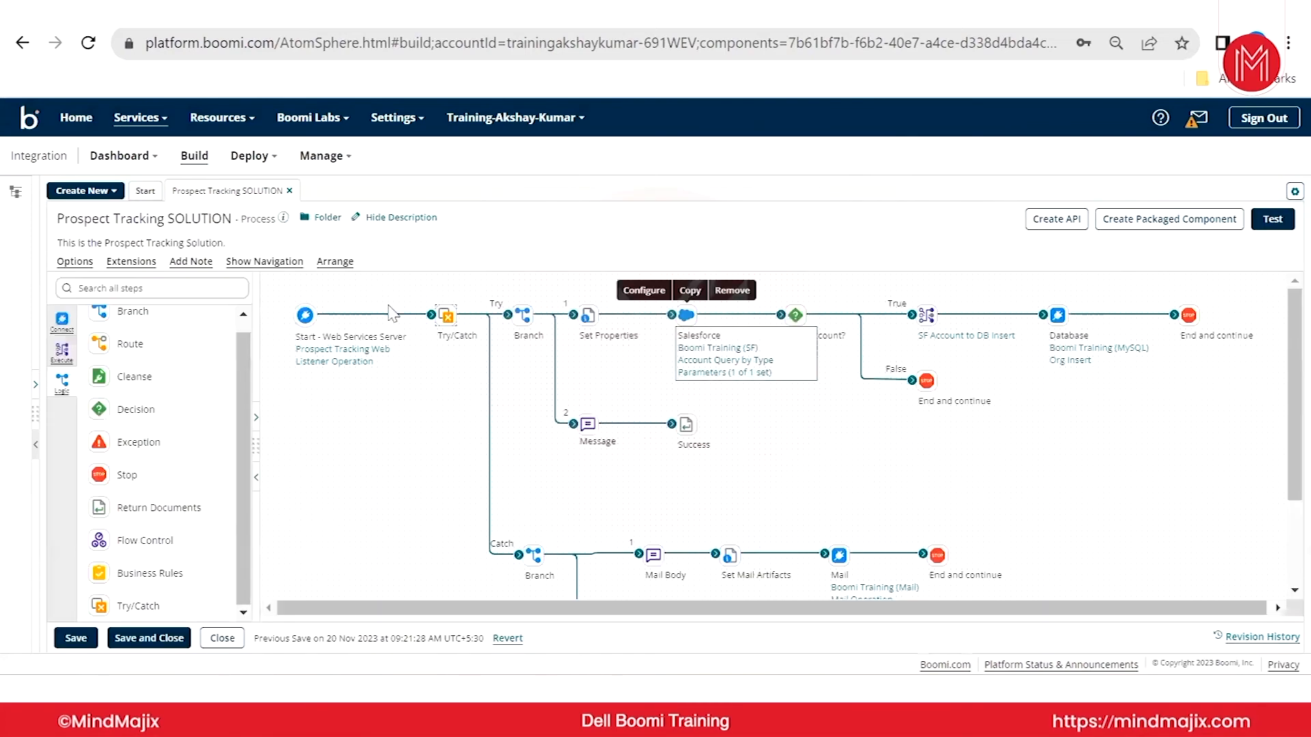
- Collapse the shapes palette, save the process, and try to run it in Test Mode
click(256, 478)
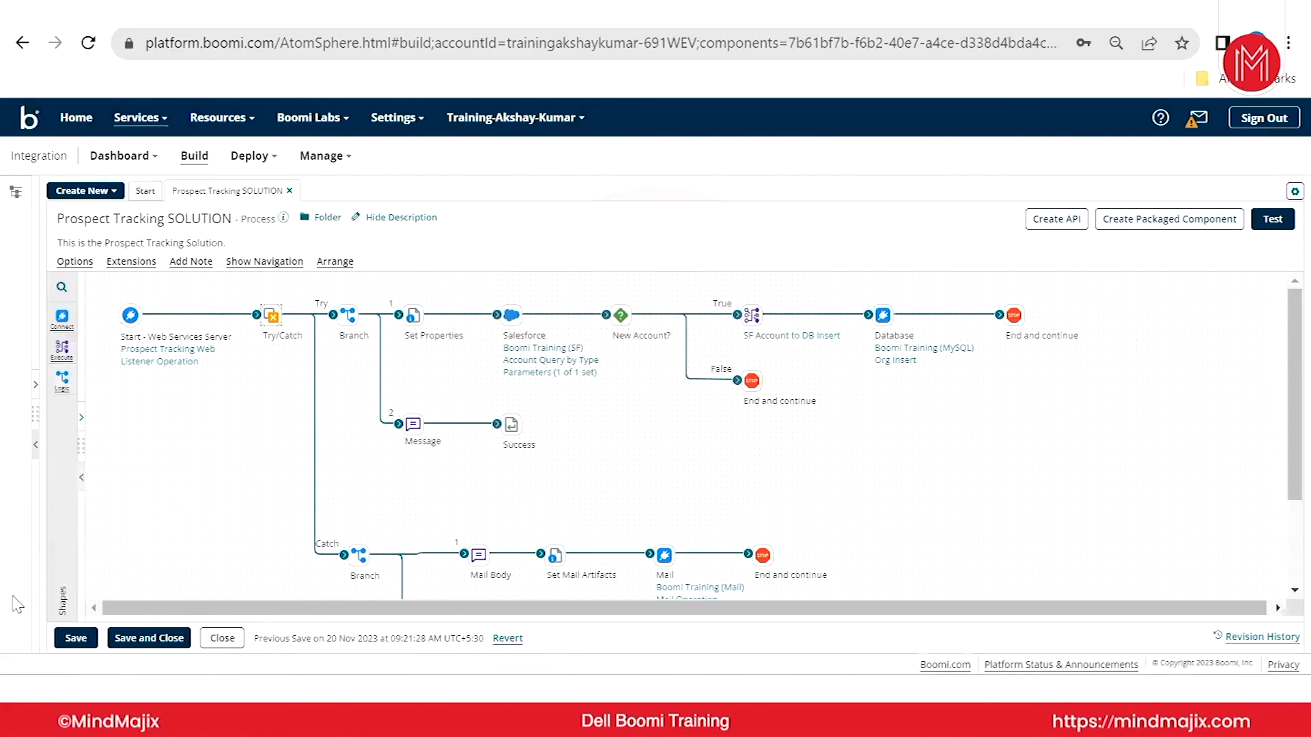
click(77, 641)
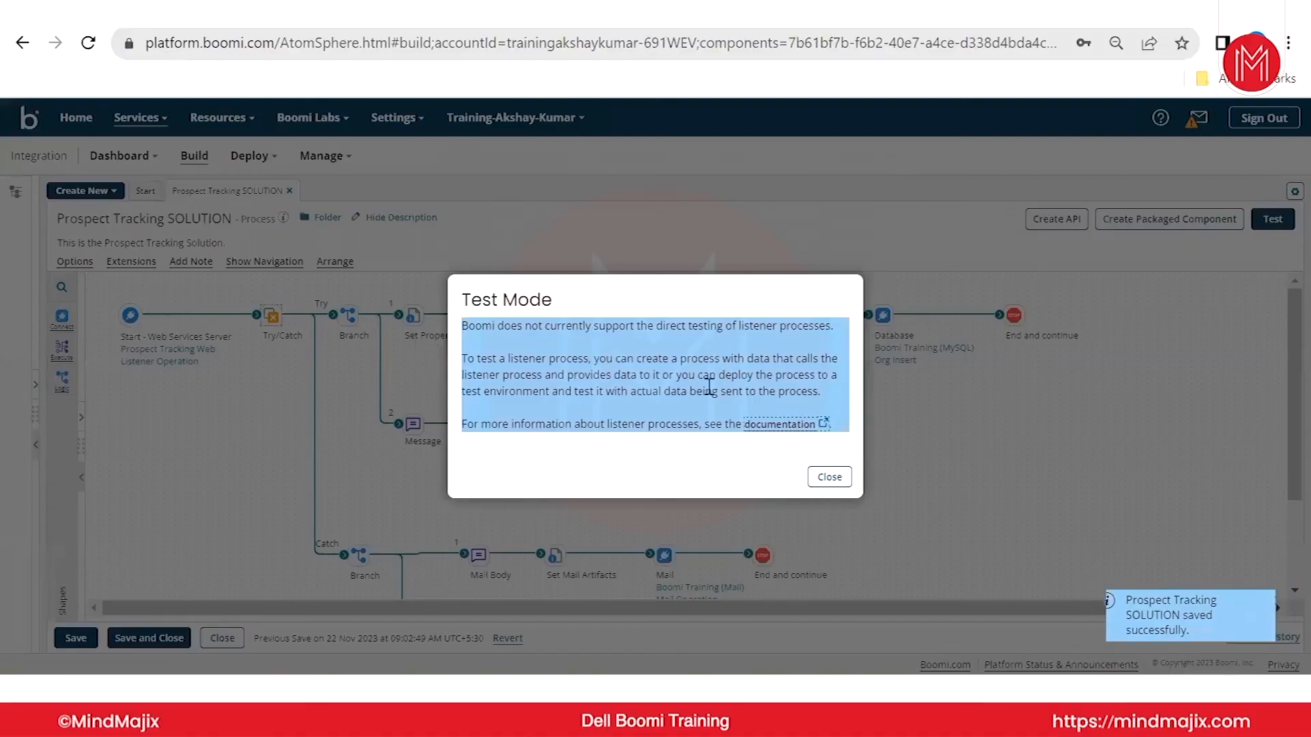
click(822, 482)
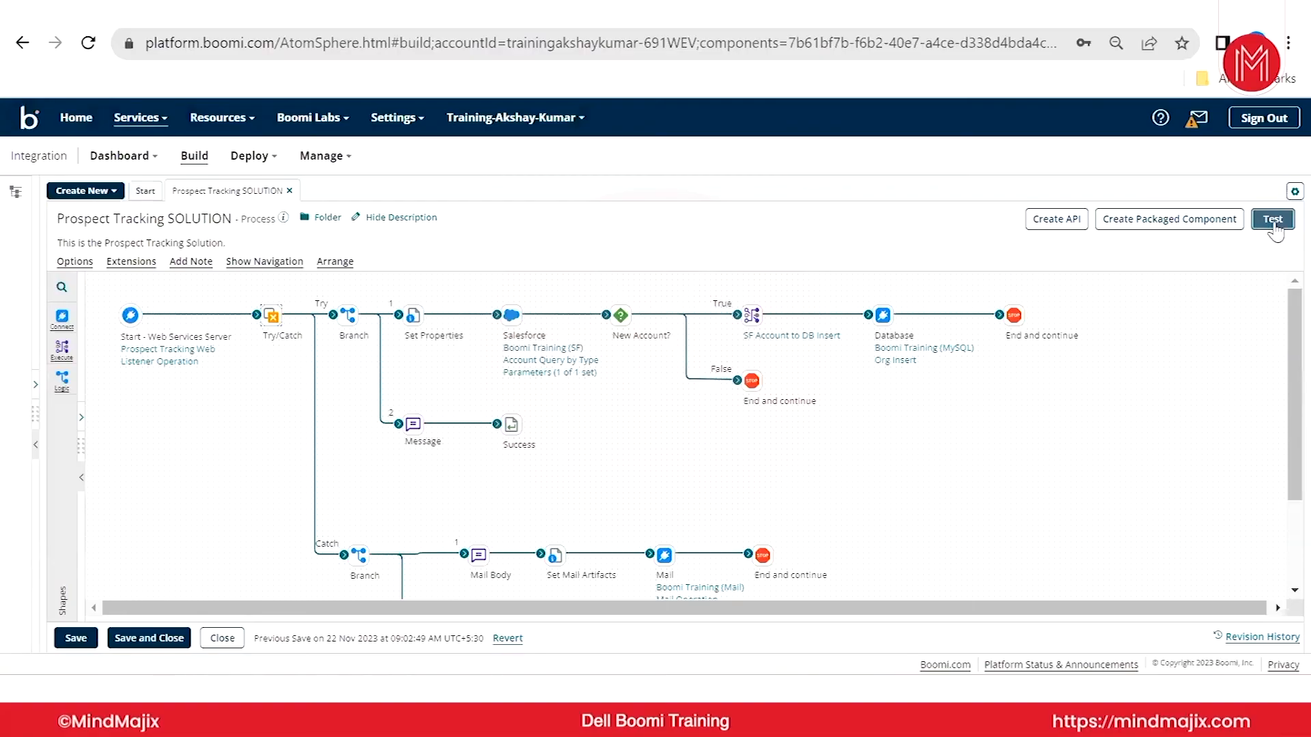
mouse_move(895, 361)
click(60, 629)
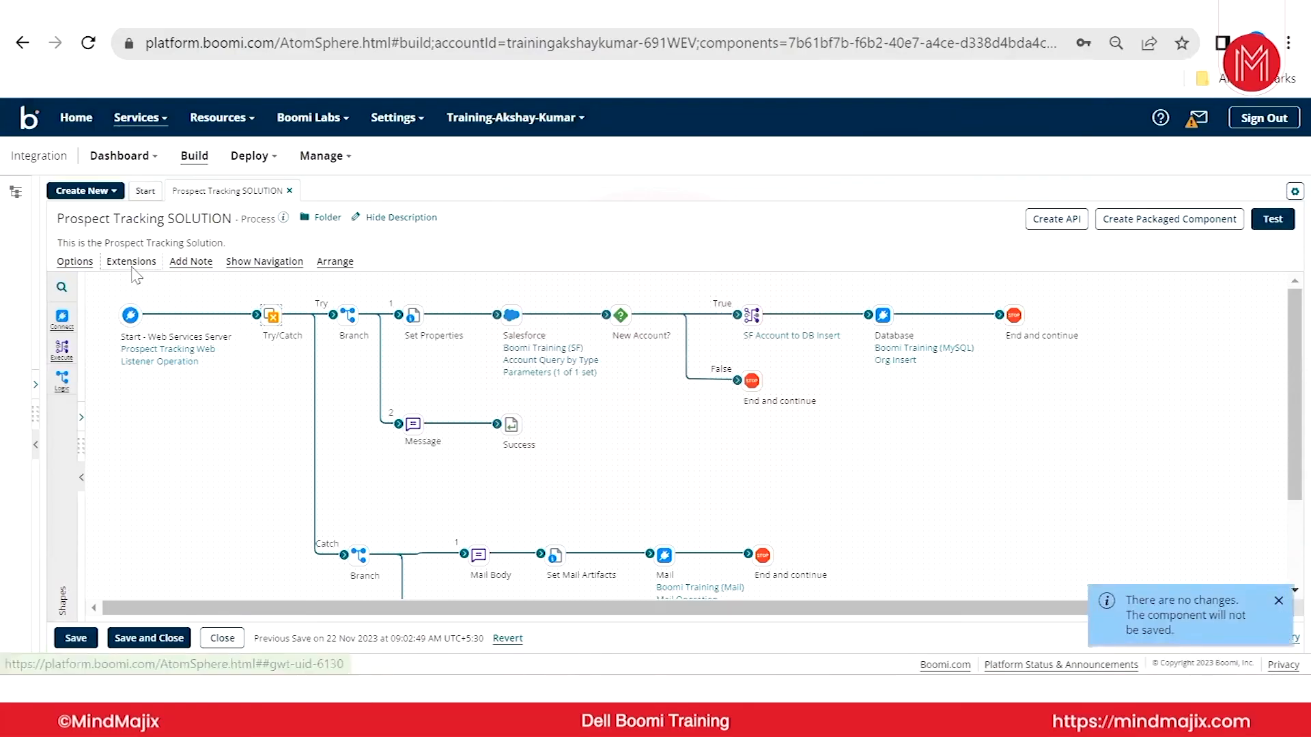
- Review the process extensions for the Boomi Training (MySQL) and Boomi Training (SF) connection settings
click(131, 261)
click(512, 289)
click(471, 309)
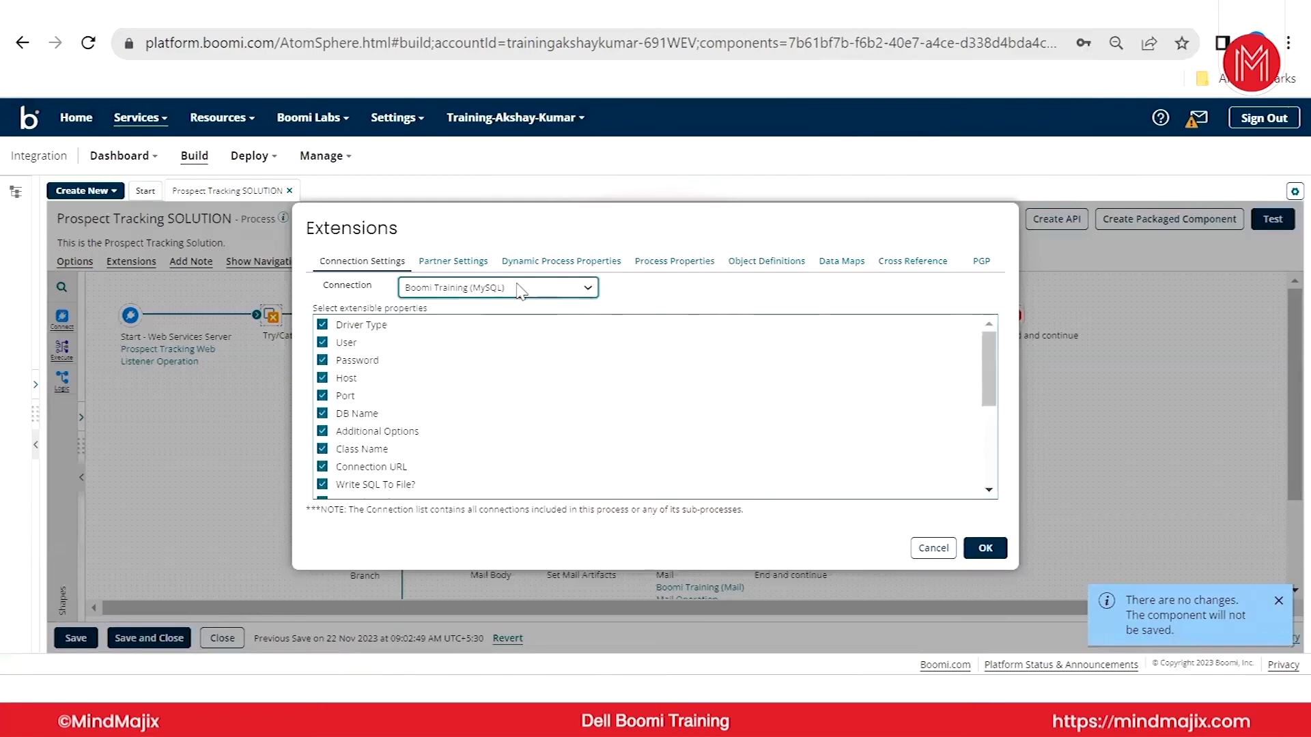
click(518, 290)
click(509, 330)
click(514, 292)
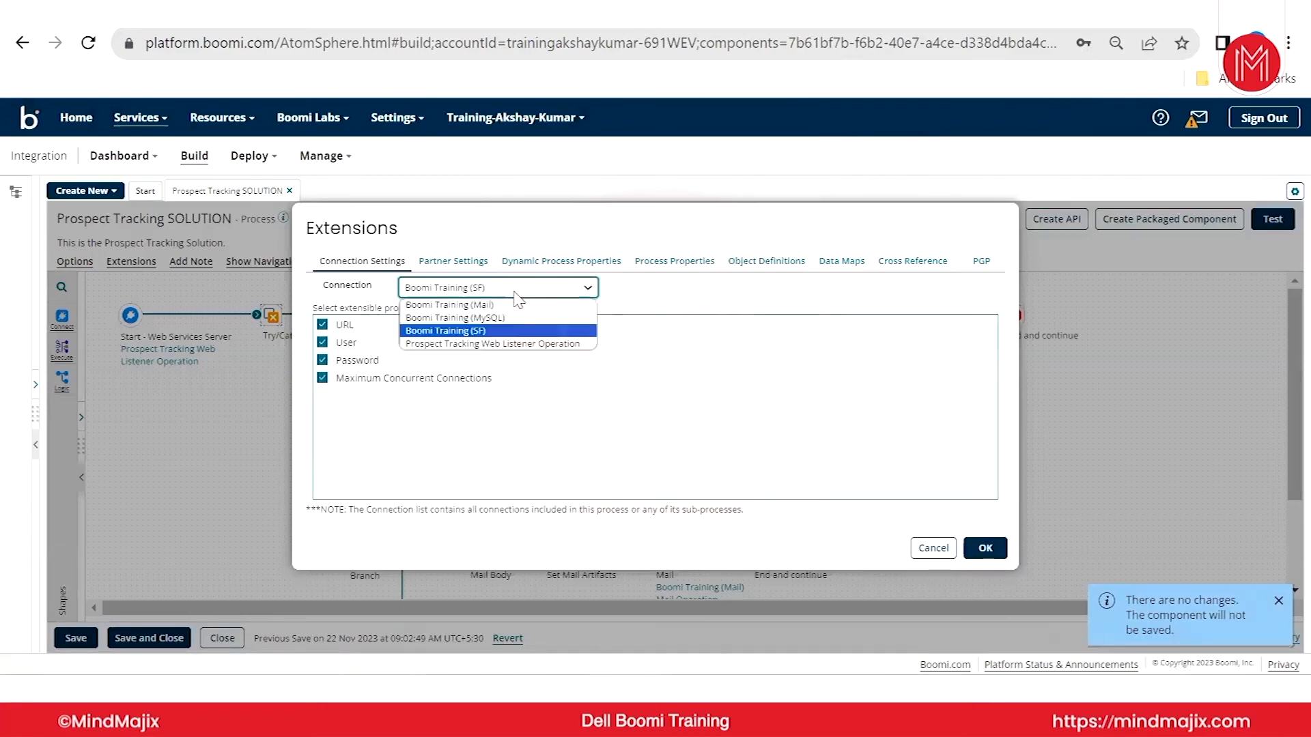
click(503, 343)
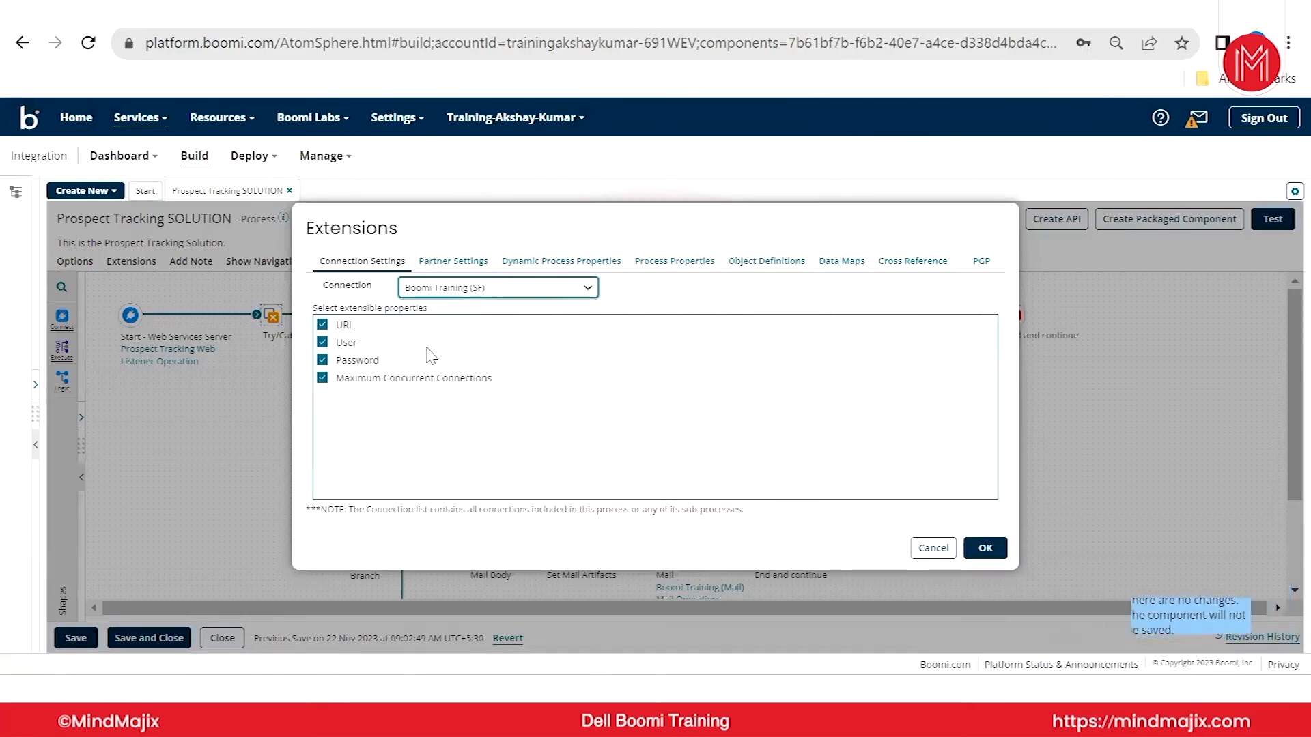
- Review the remaining extension categories from Dynamic Process Properties through PGP, accept the extensions, and save the process
click(484, 266)
click(556, 265)
click(666, 263)
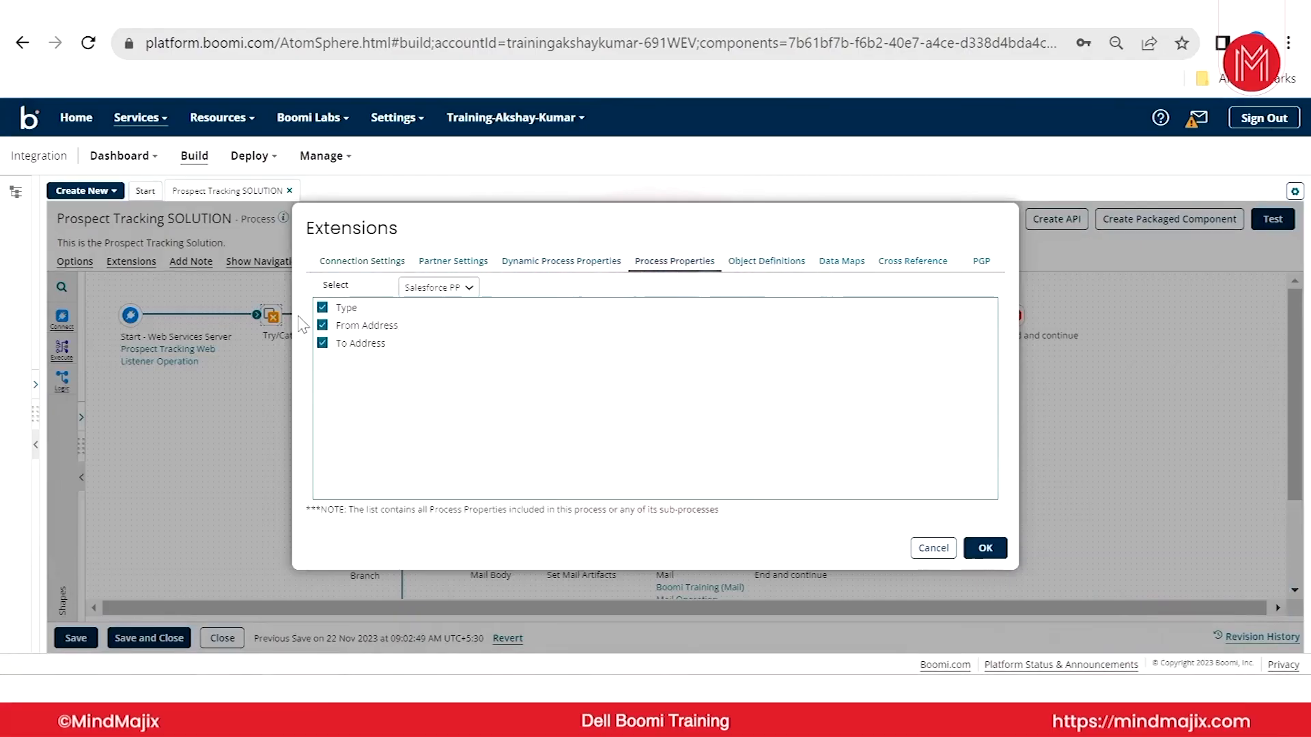
click(437, 288)
click(784, 265)
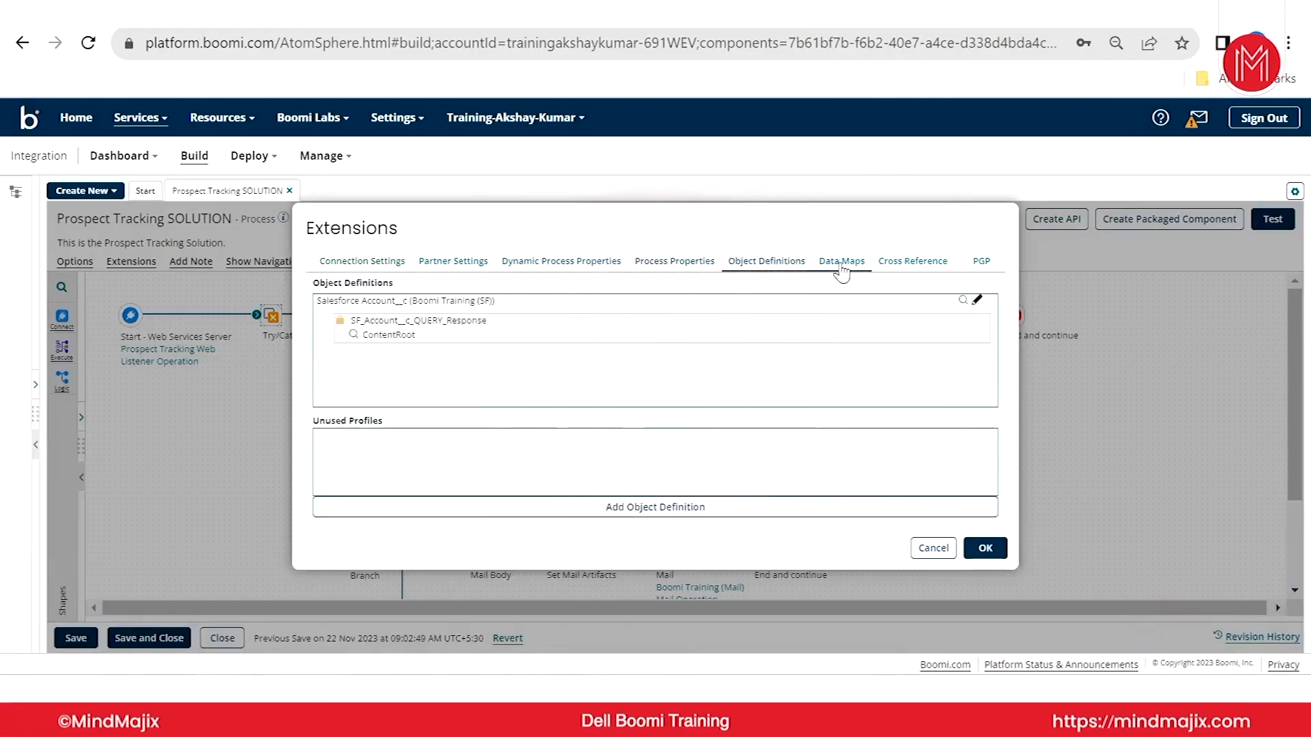
click(842, 266)
click(913, 262)
click(981, 262)
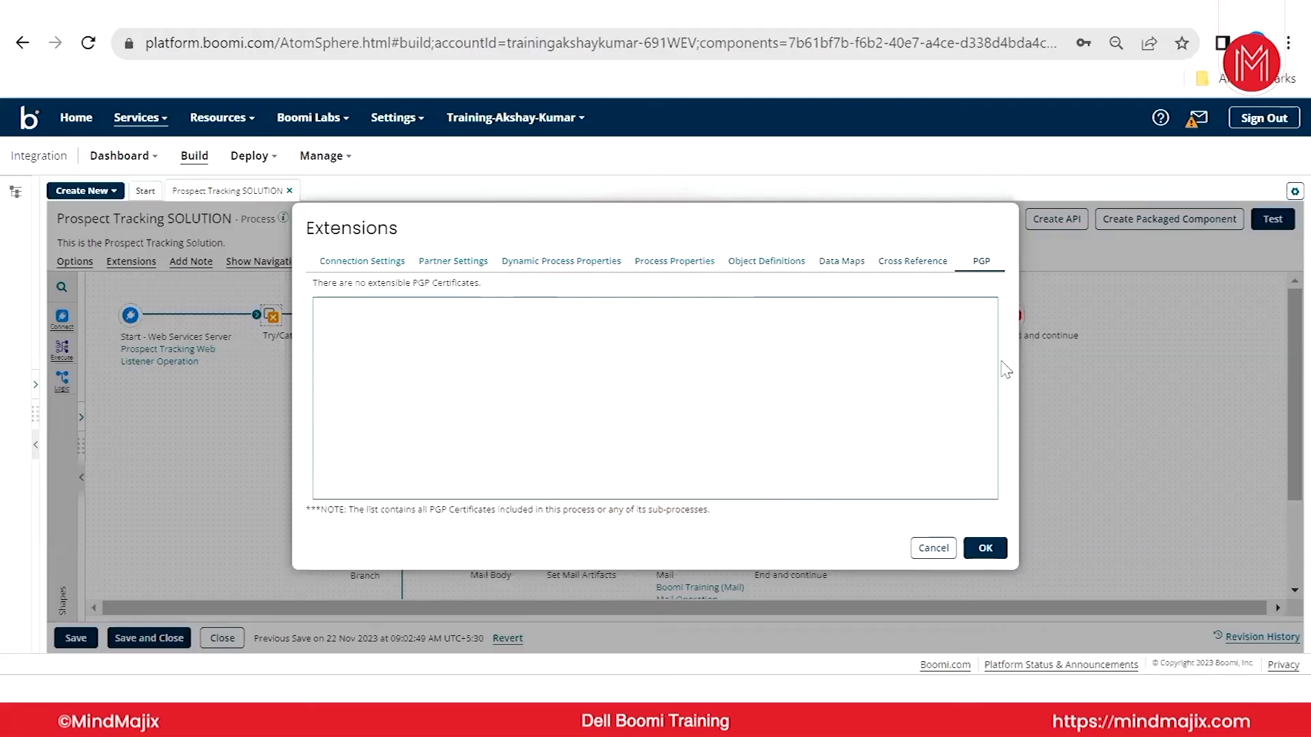
click(985, 548)
click(76, 638)
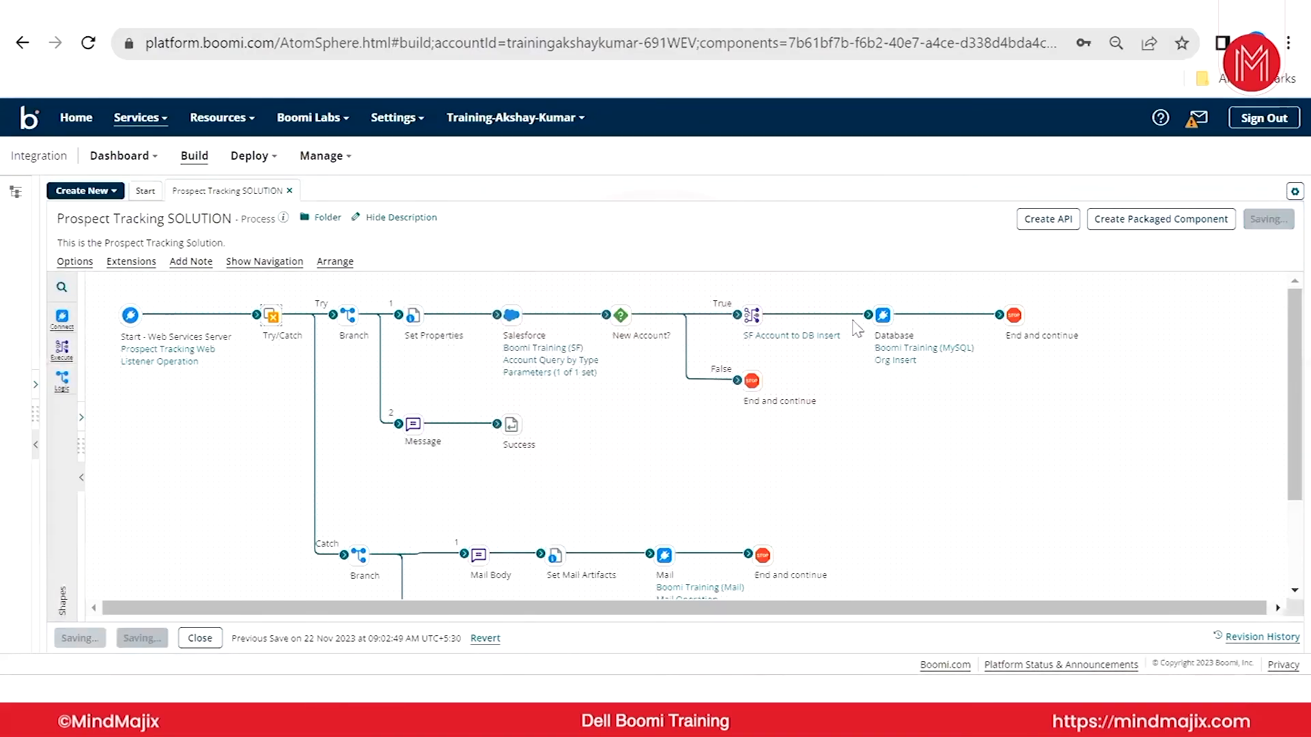
- Create a packaged component of the Prospect Tracking SOLUTION process with package notes and deploy it
click(1141, 223)
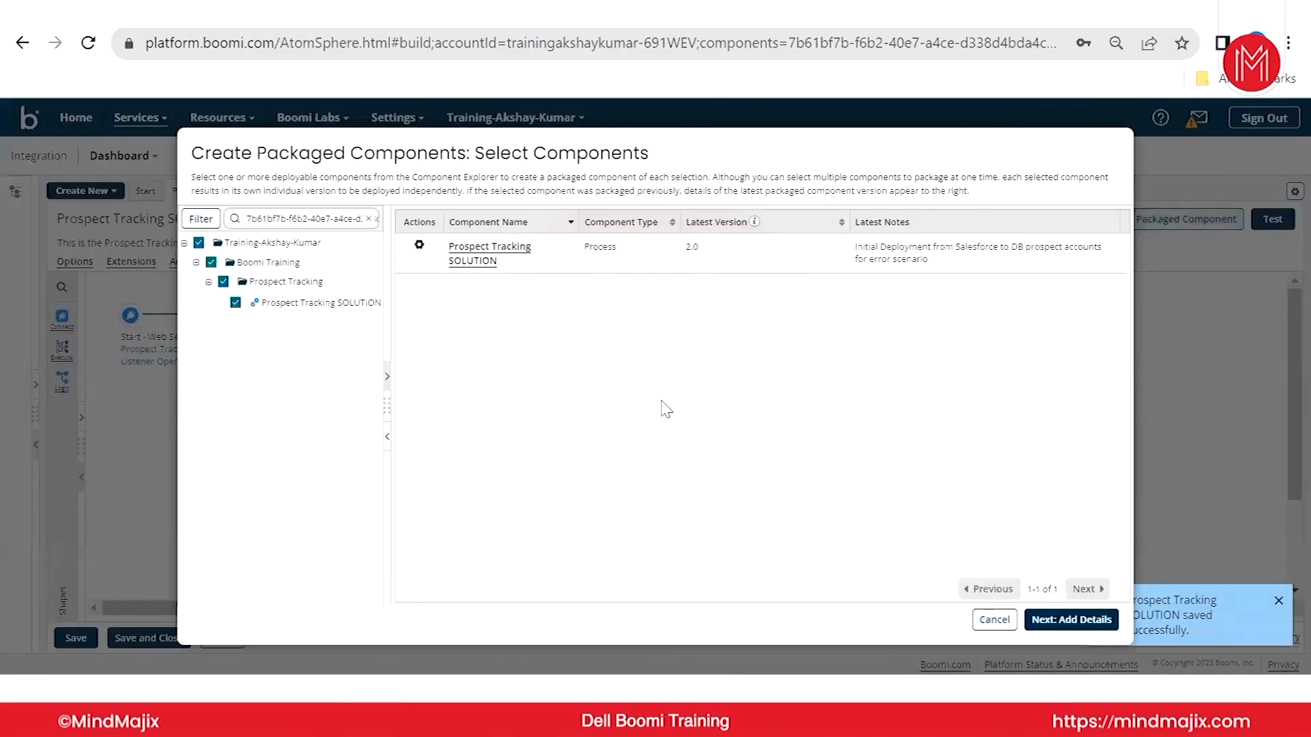
click(1065, 619)
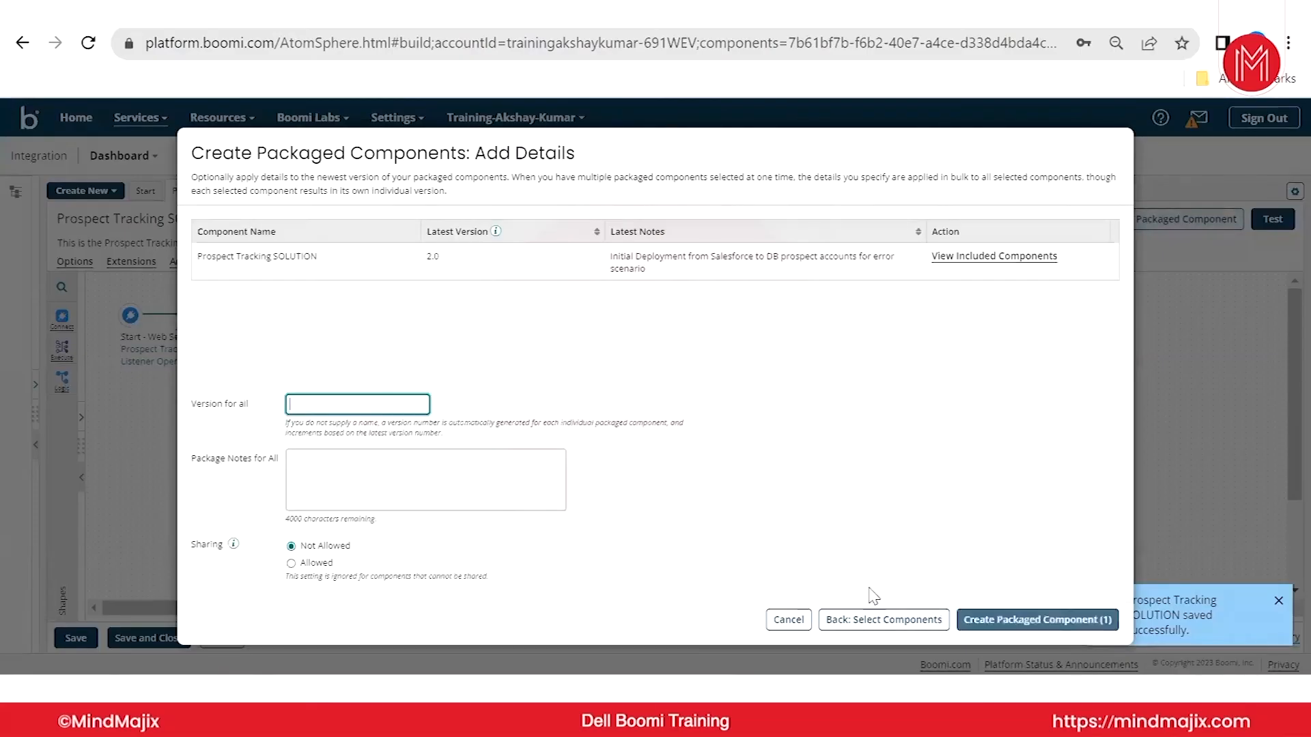
click(460, 490)
text(P)
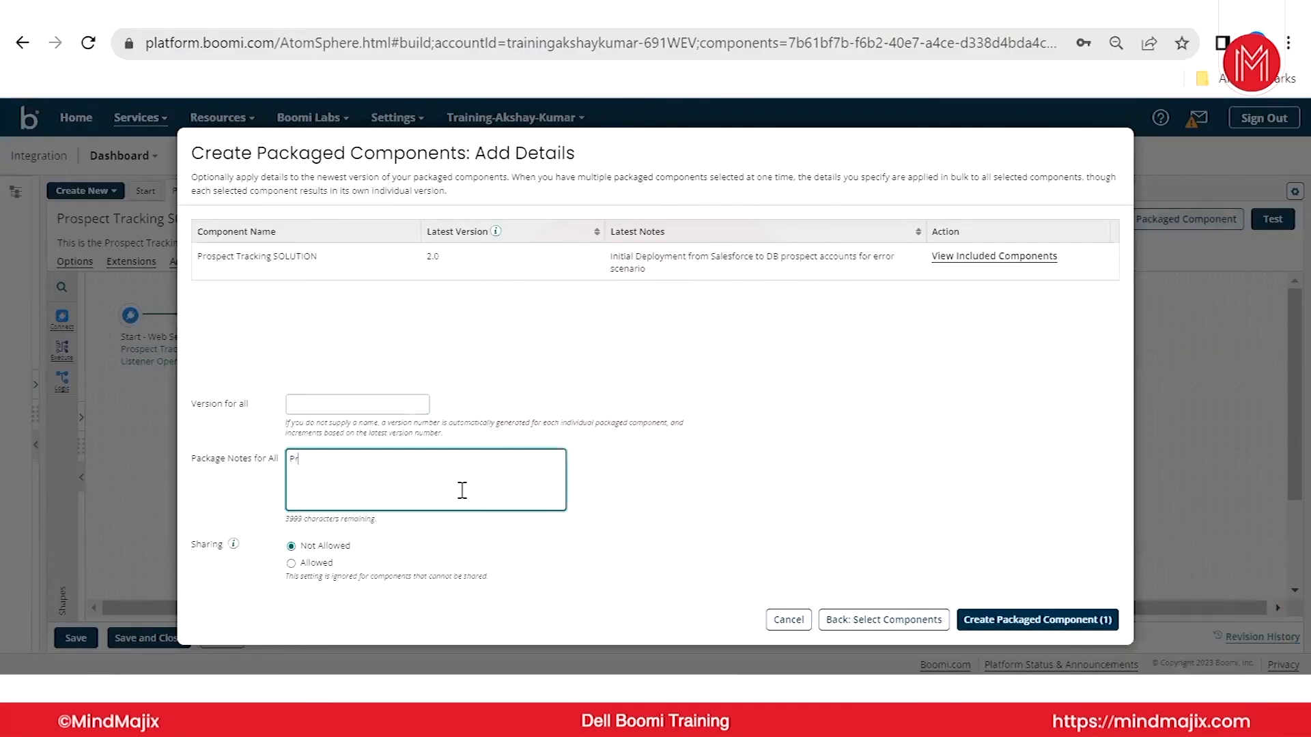
text(rospe)
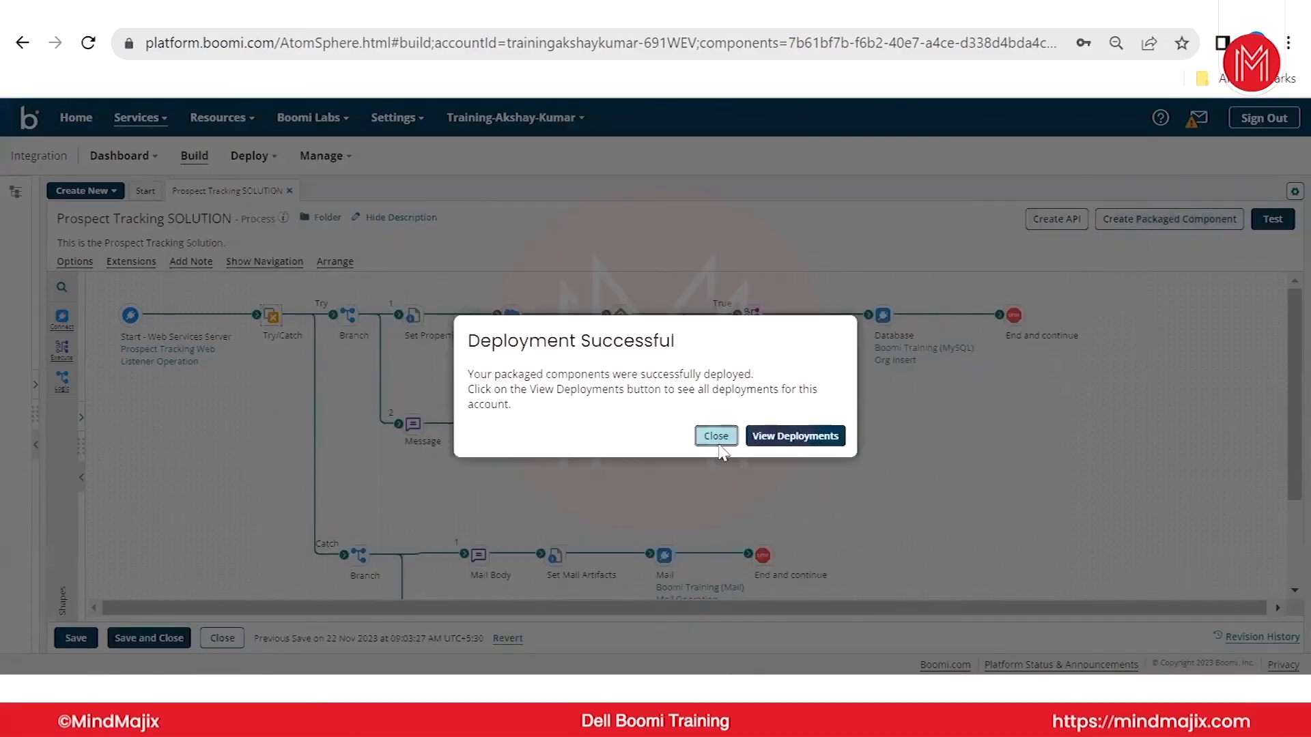
click(716, 436)
- Switch to the API notes in Notepad++ file new 8 and bookmark the HTTP Method, Request Parameters/Body and Response parametrs/Body lines
key(alt+Tab)
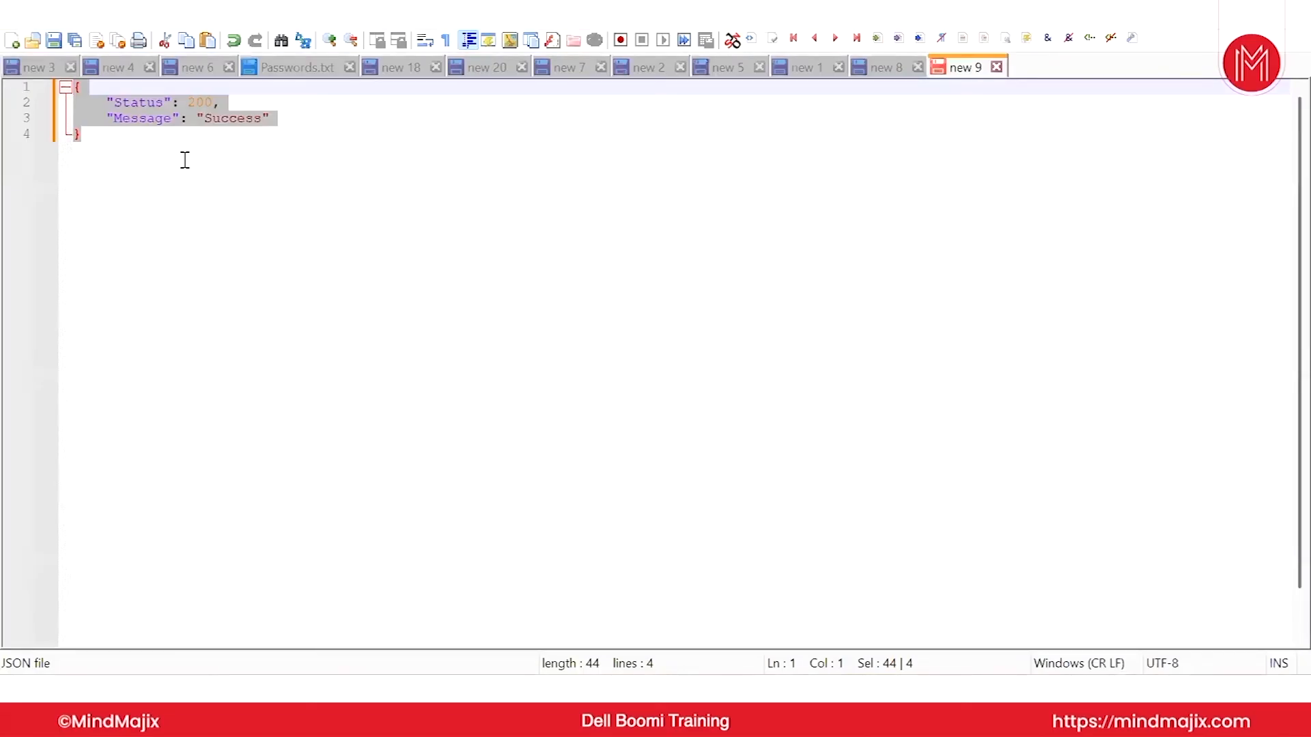
click(877, 68)
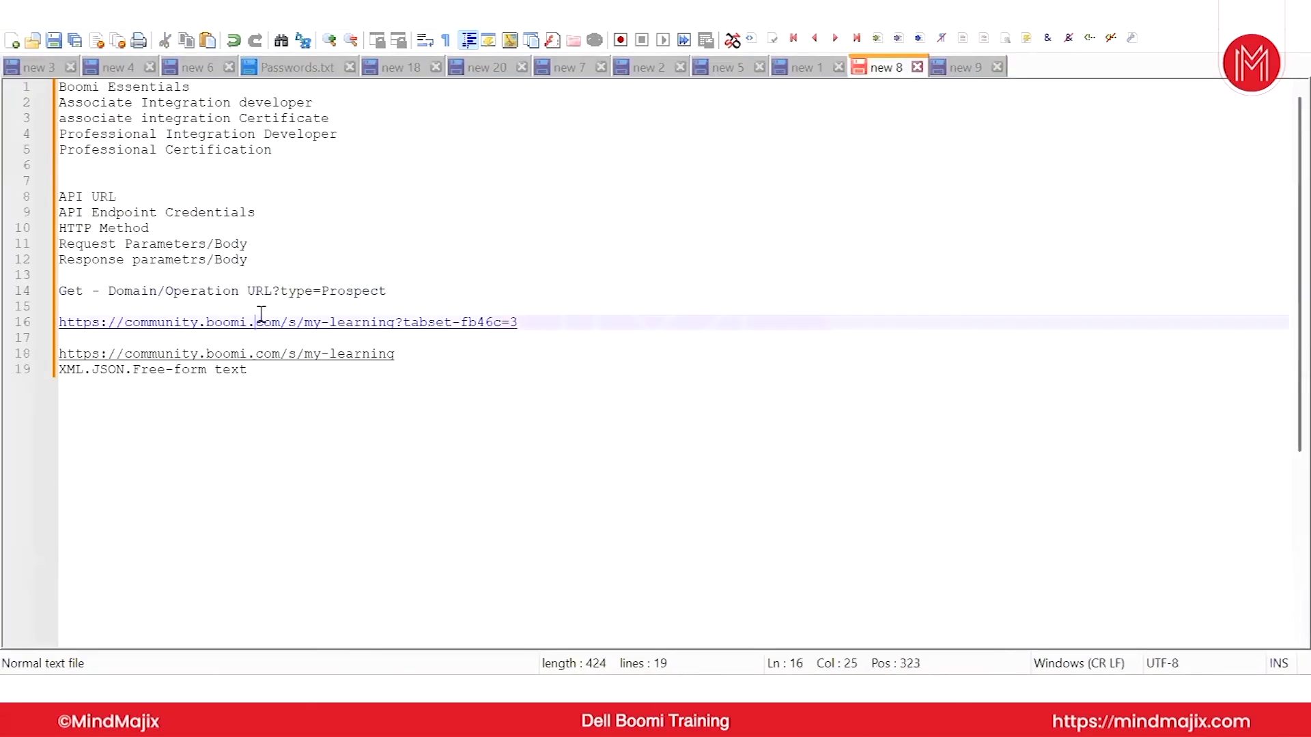
click(22, 233)
click(48, 198)
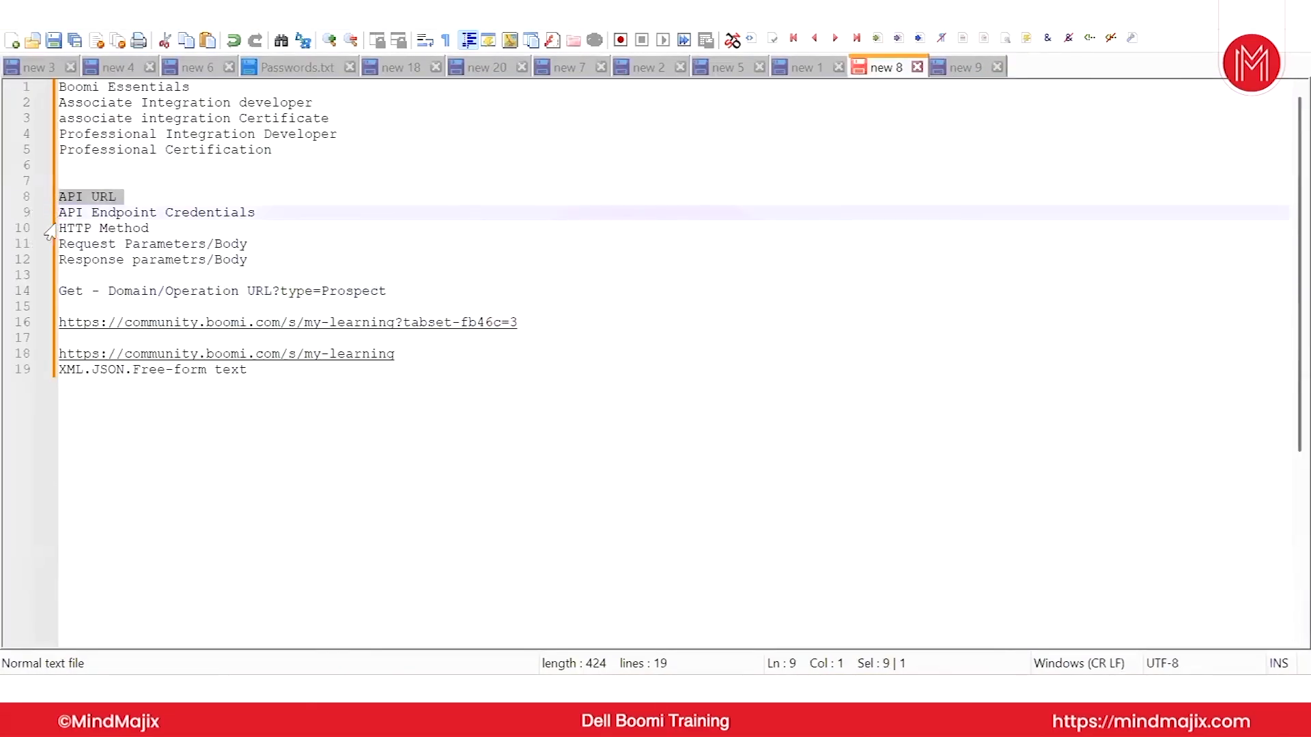
click(41, 228)
click(41, 243)
- Highlight the path and parameter part of the first community.boomi.com sample URL, followed by its domain part
drag(550, 323, 292, 323)
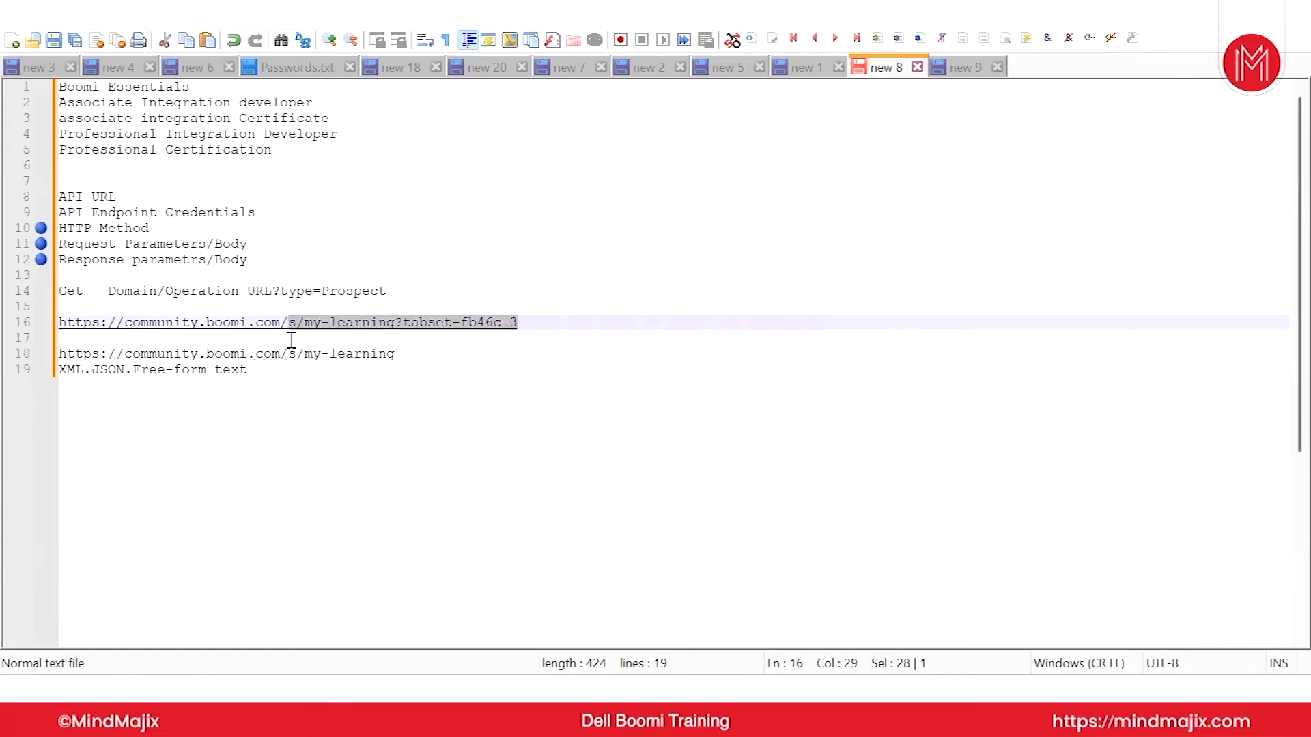
click(286, 338)
drag(289, 324, 58, 331)
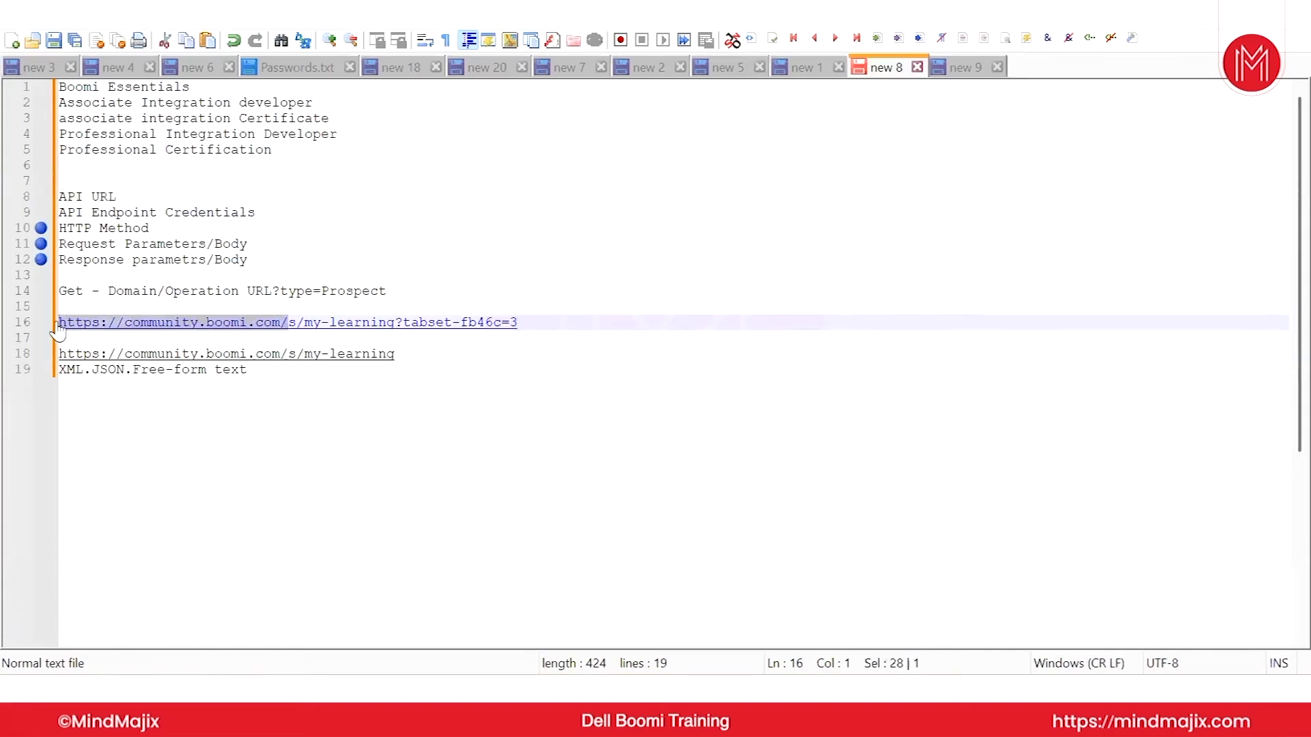
- Switch back to Boomi, duplicate the browser tab, and open the Production Atom's Shared Web Server settings in Atom Management
mouse_move(579, 691)
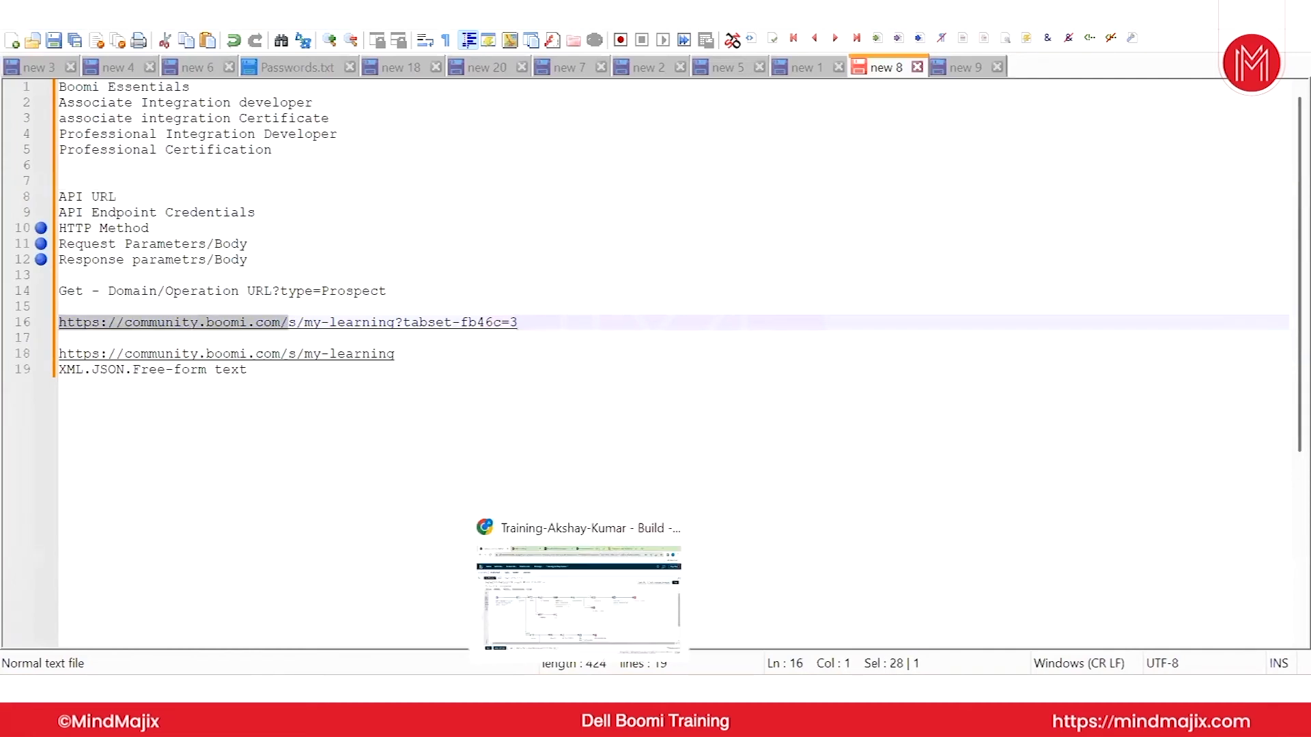
click(638, 526)
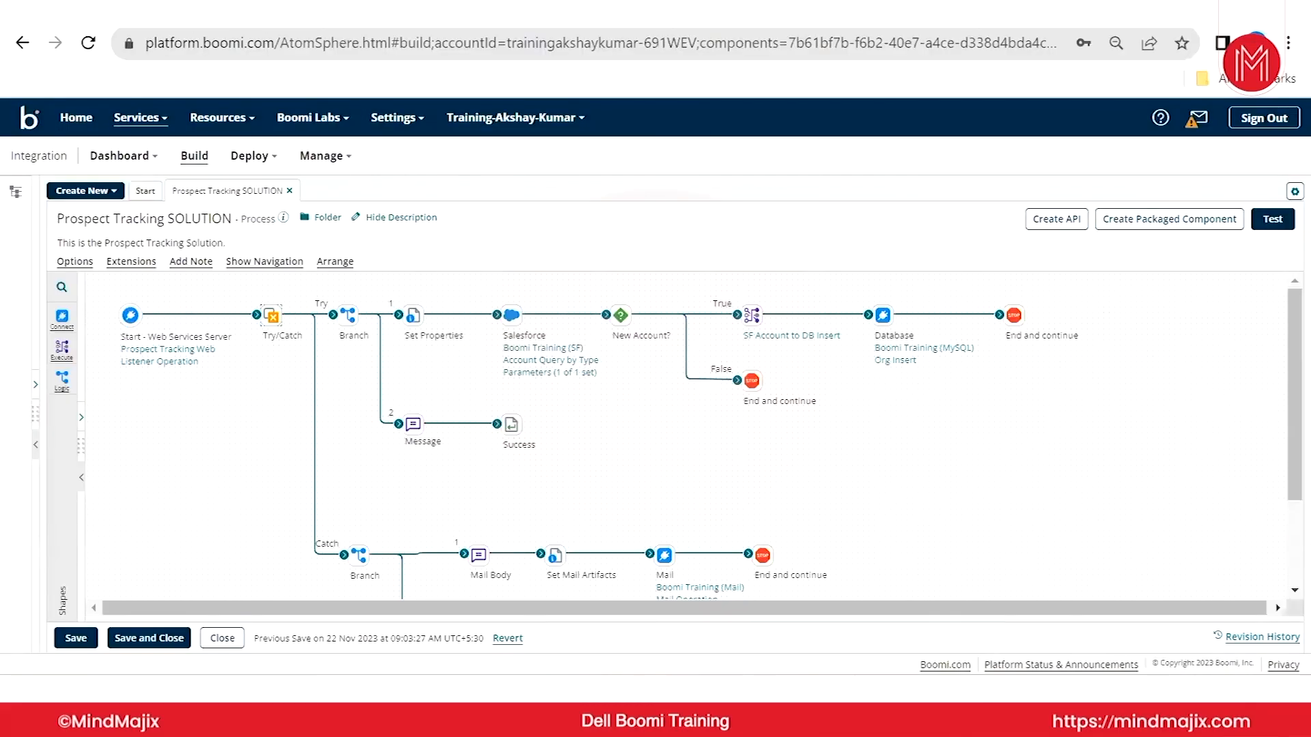
right_click(131, 28)
click(194, 128)
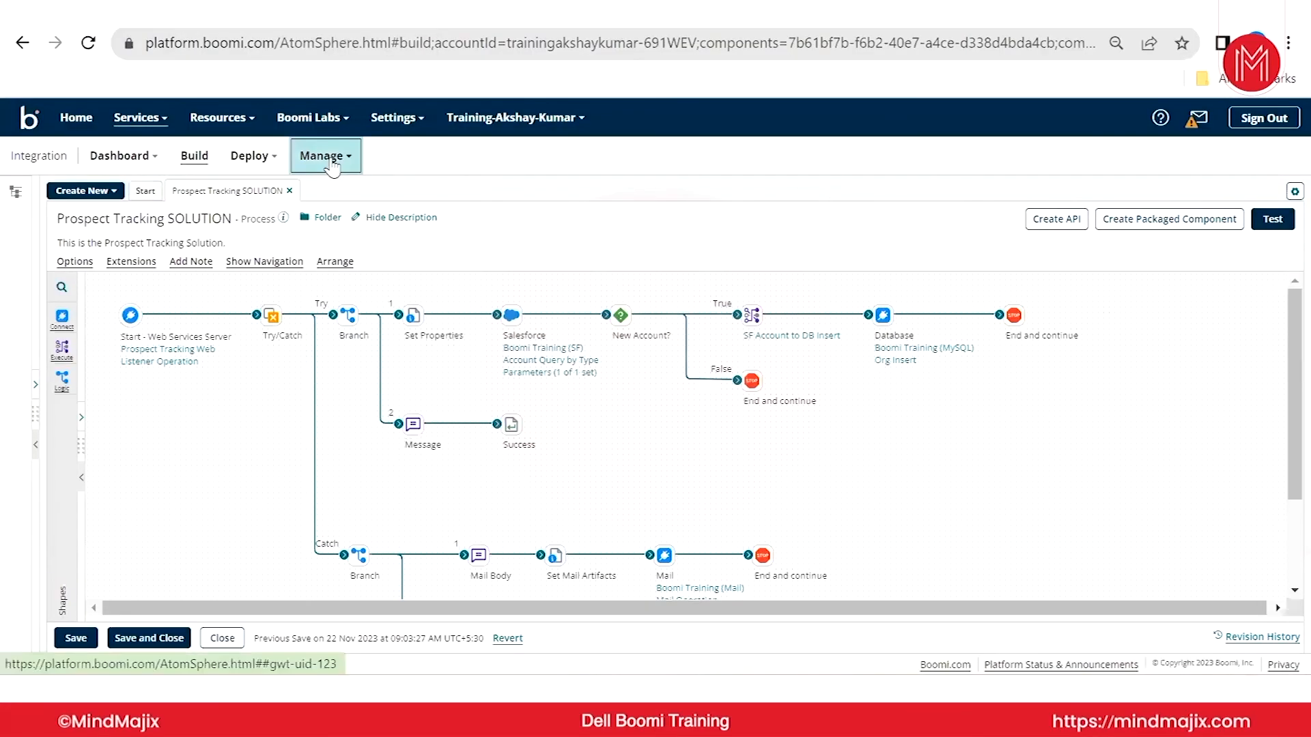
click(331, 161)
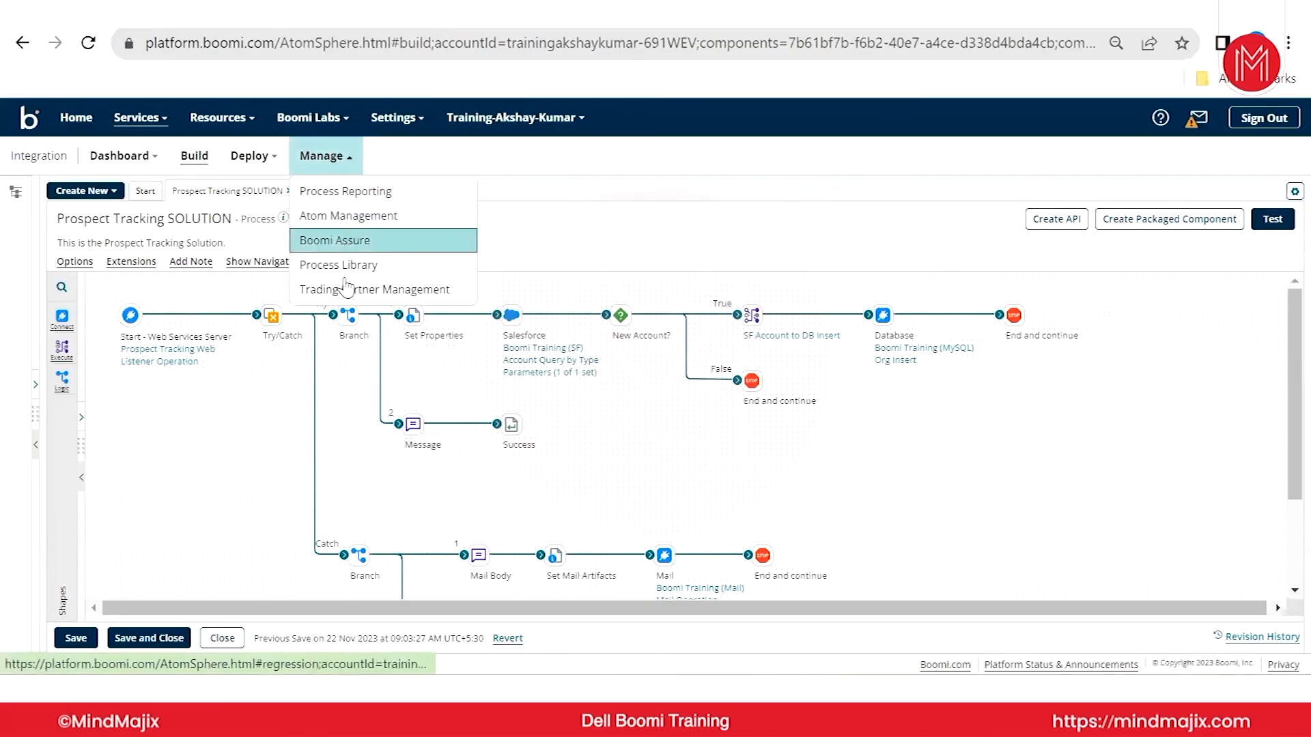
click(380, 217)
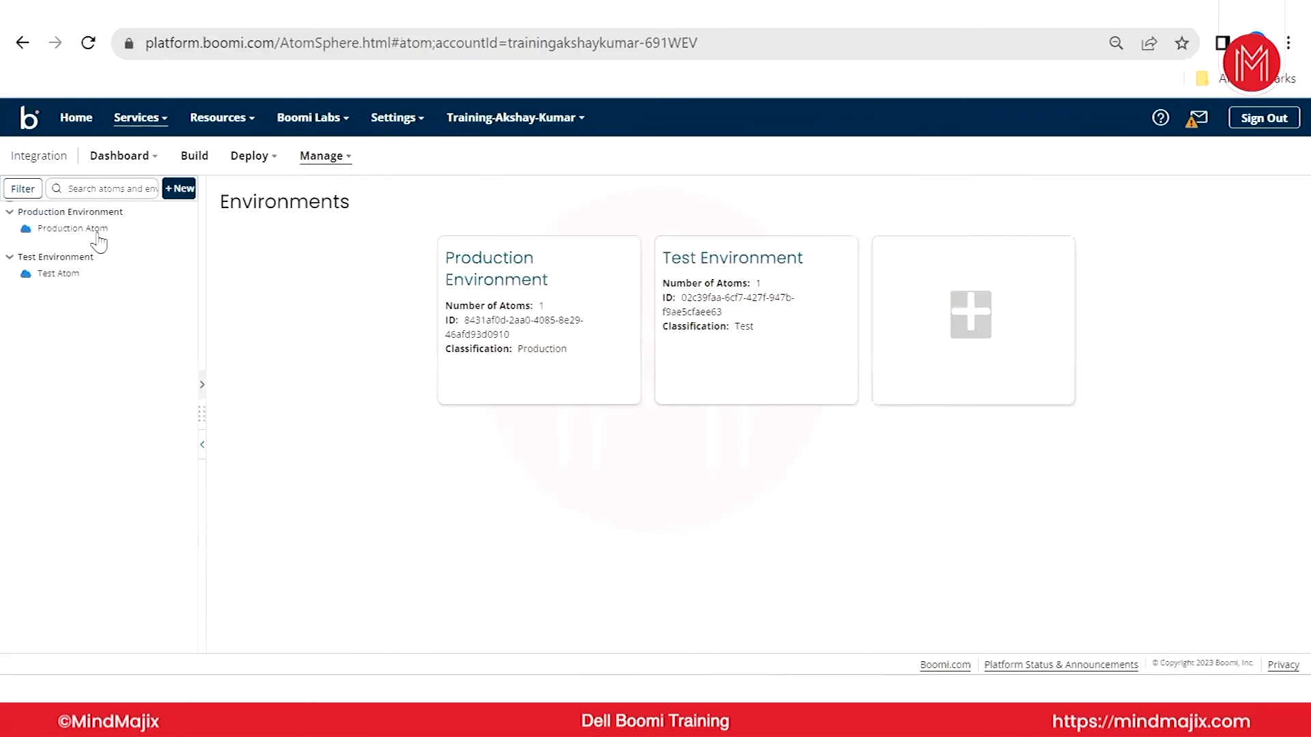
click(96, 240)
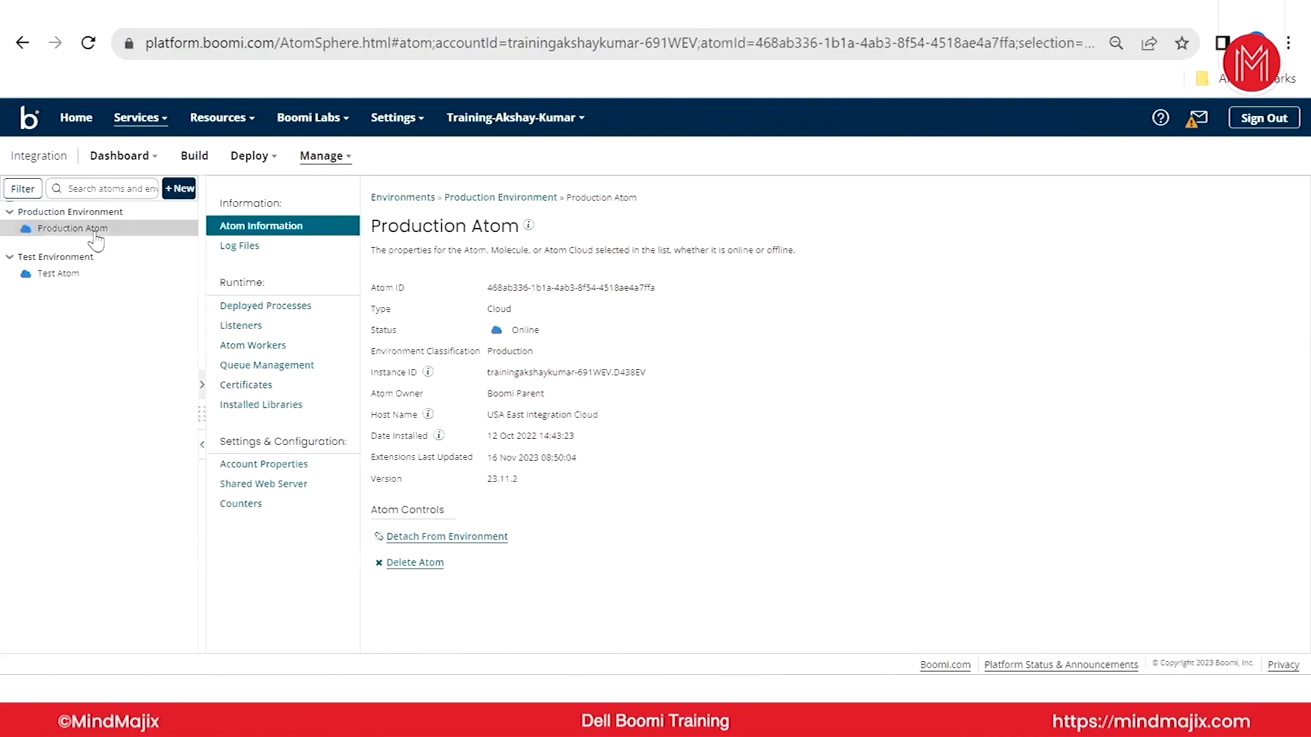
click(290, 499)
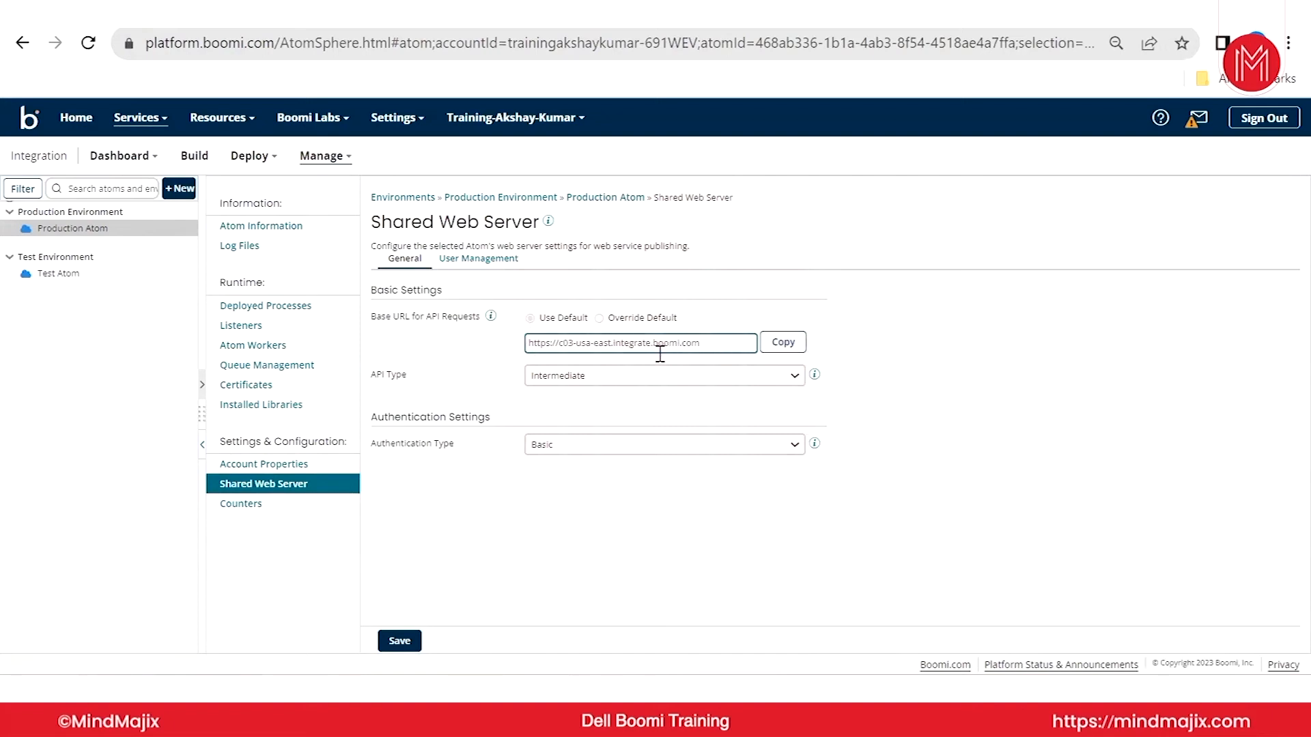
- Copy the shared web server's base URL for API requests and paste it on a new line at the end of the Notepad++ notes
click(783, 342)
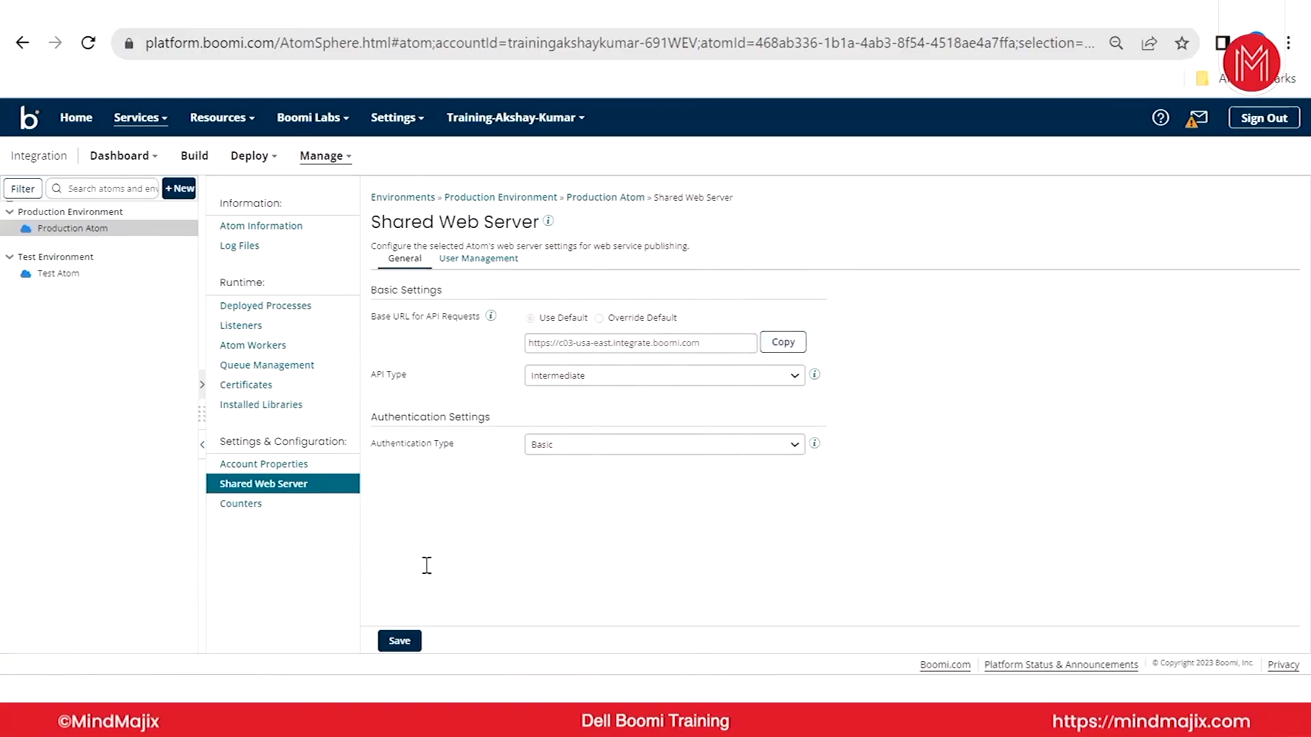
key(alt+Tab)
key(Return)
key(Return)
key(Return)
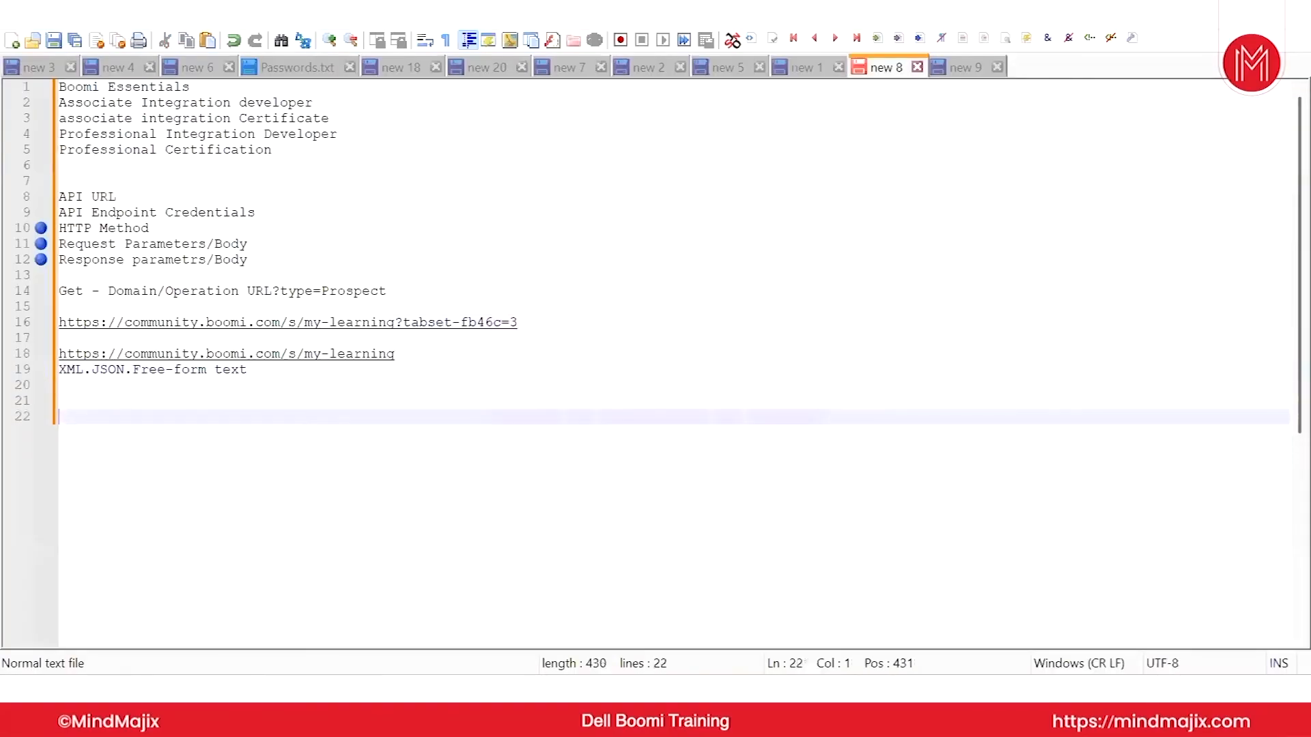
key(ctrl+v)
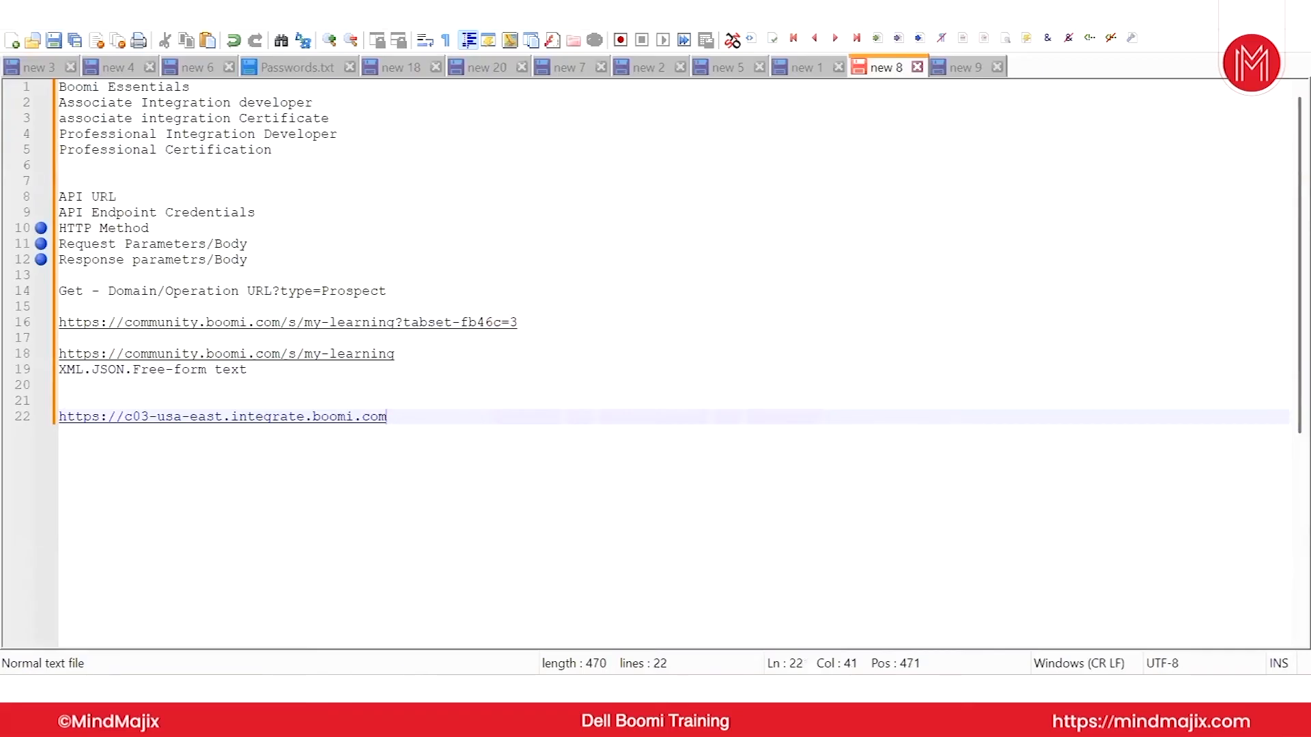
- Copy the Simple URL Path /ws/simple/getProspectTrack from the process's web listener operation in Boomi and append it to the base URL in the Notepad++ notes
key(alt+Tab)
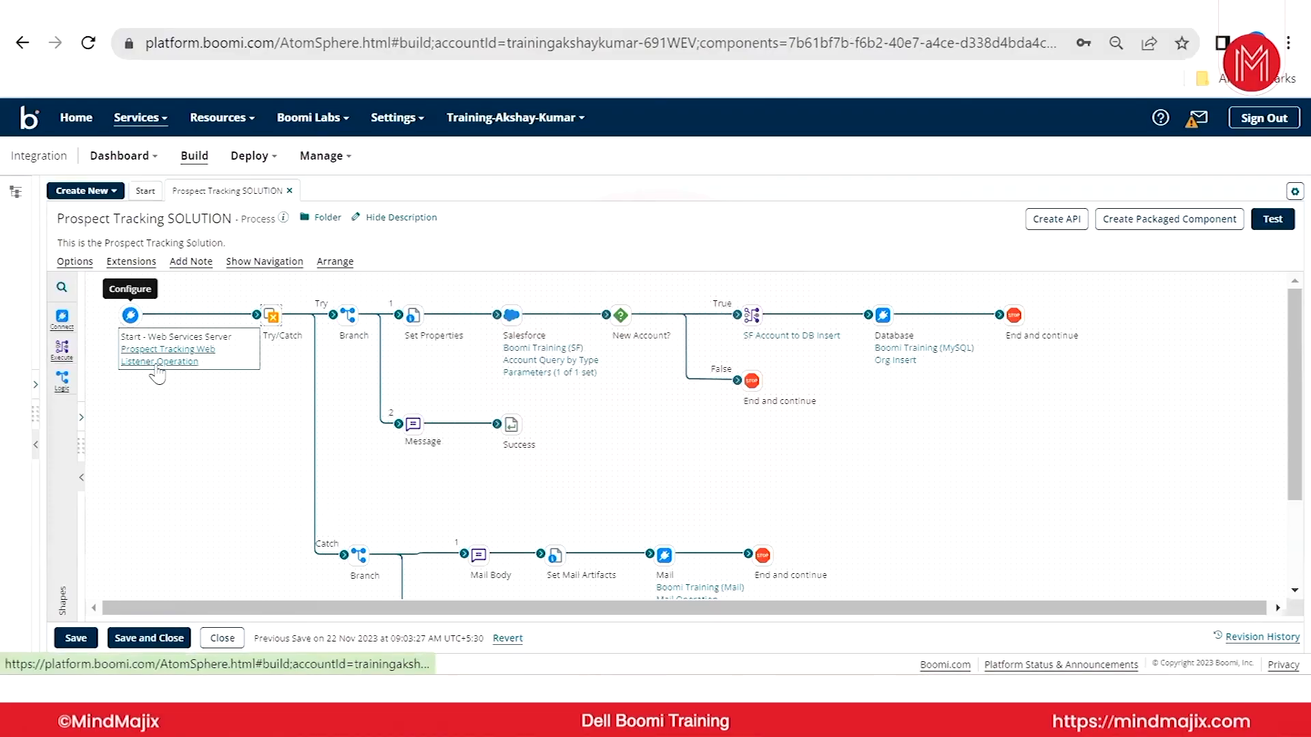
click(158, 369)
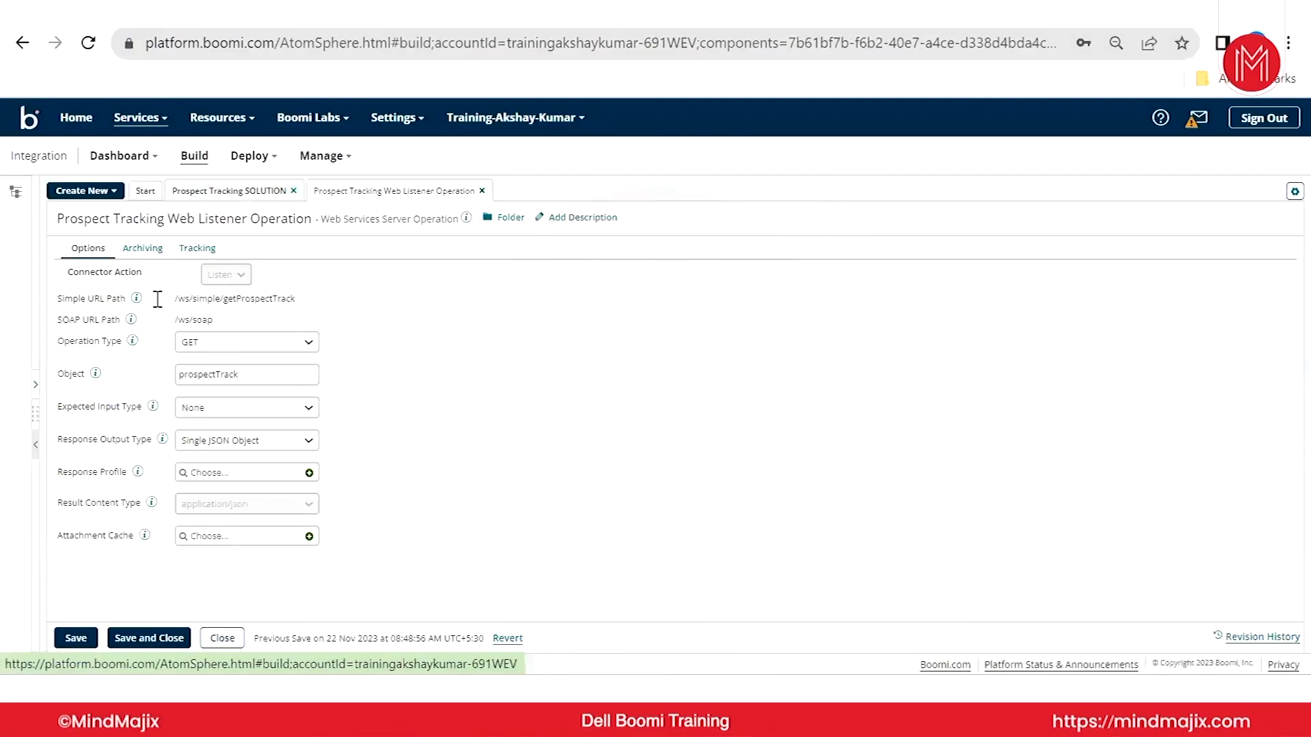
drag(57, 299, 128, 295)
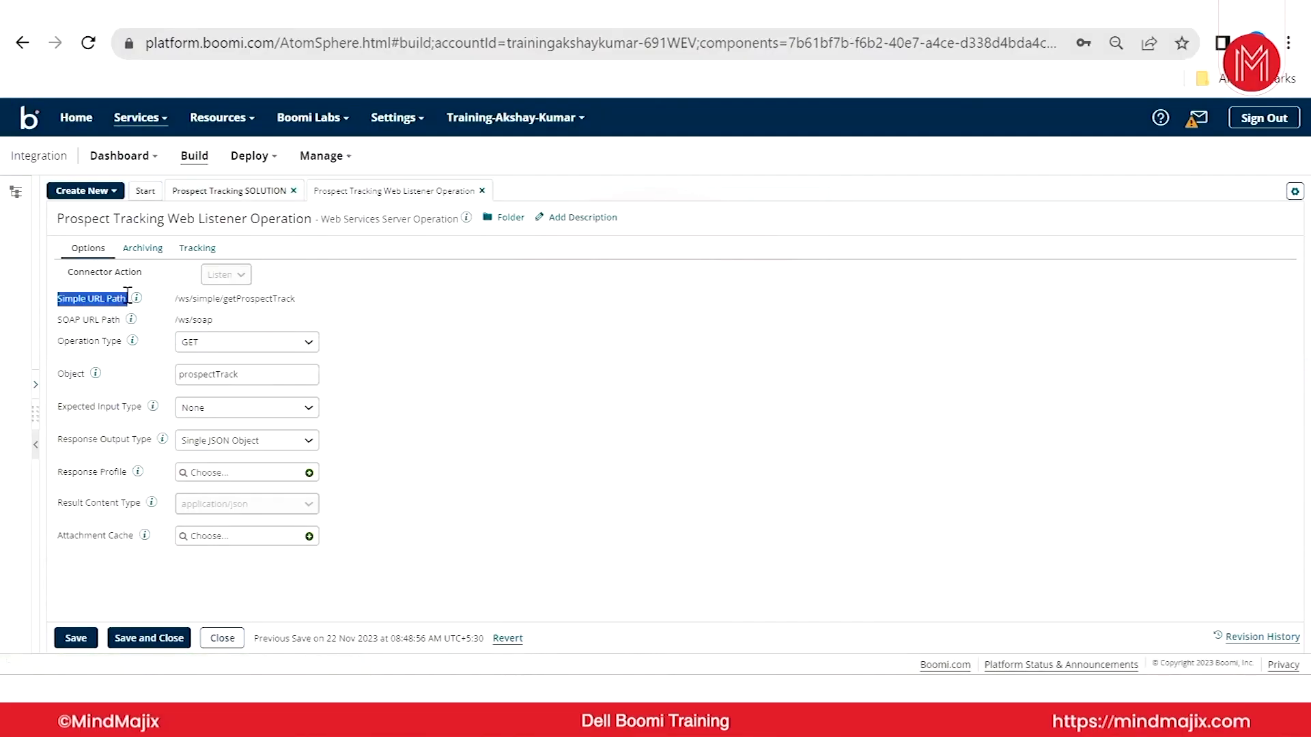
click(240, 192)
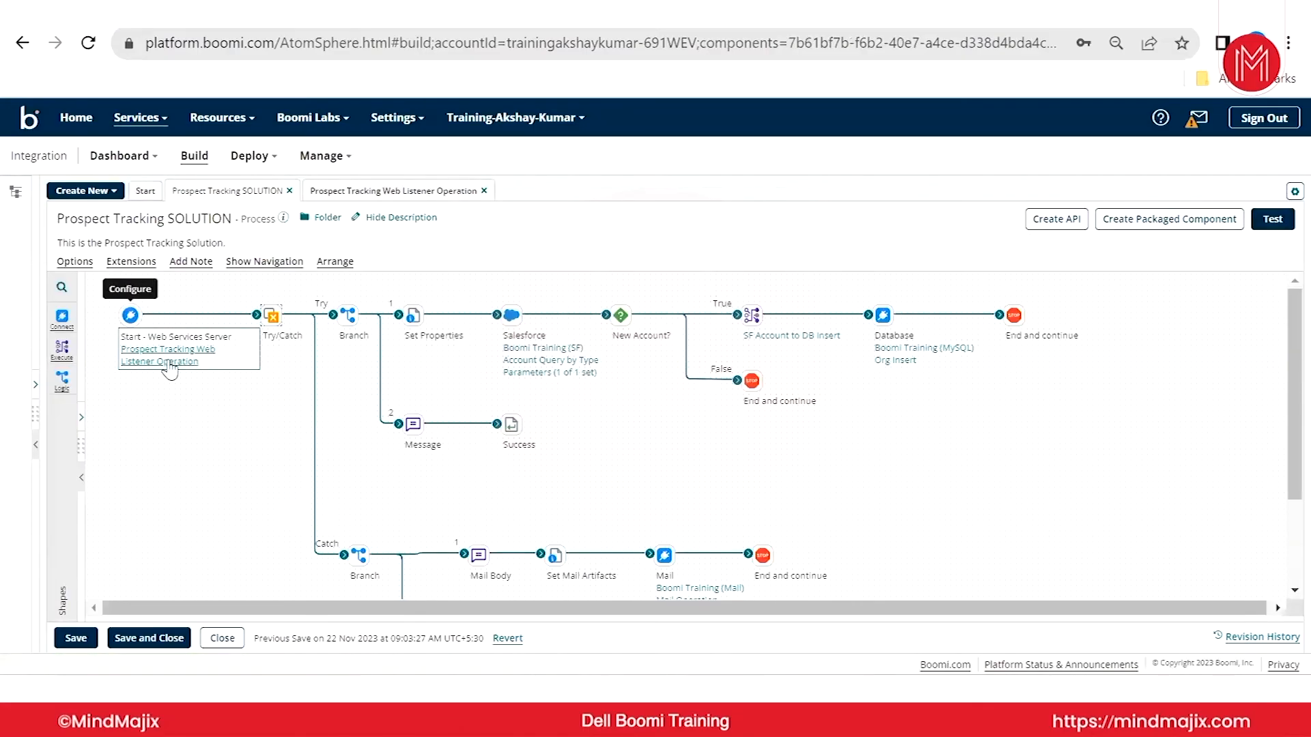
click(169, 364)
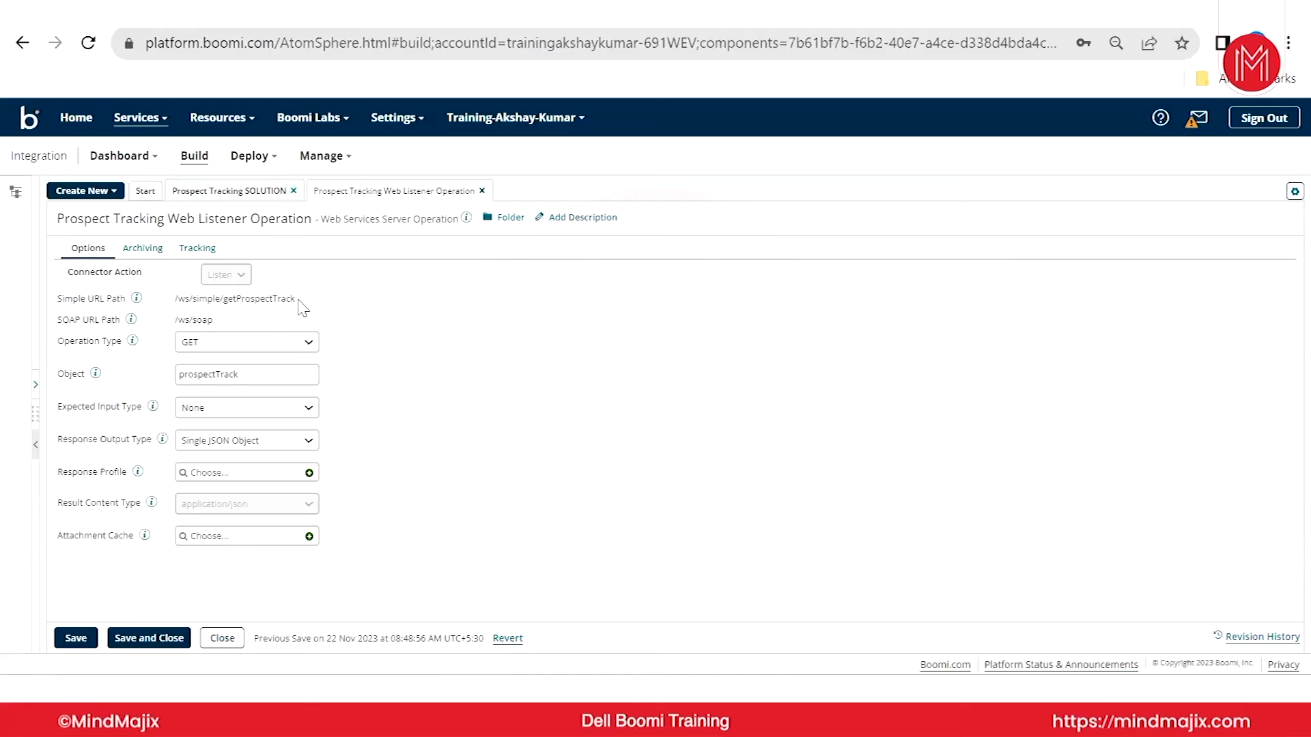
drag(295, 301, 181, 295)
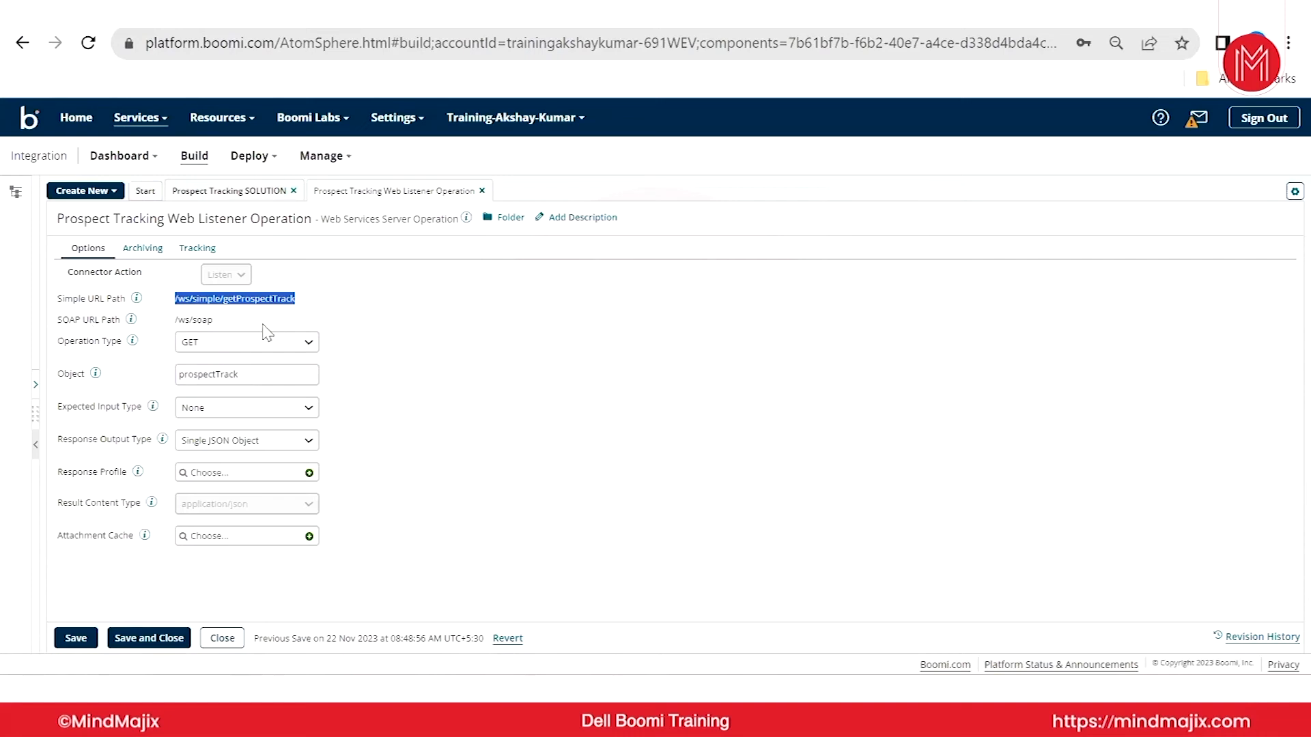
click(609, 691)
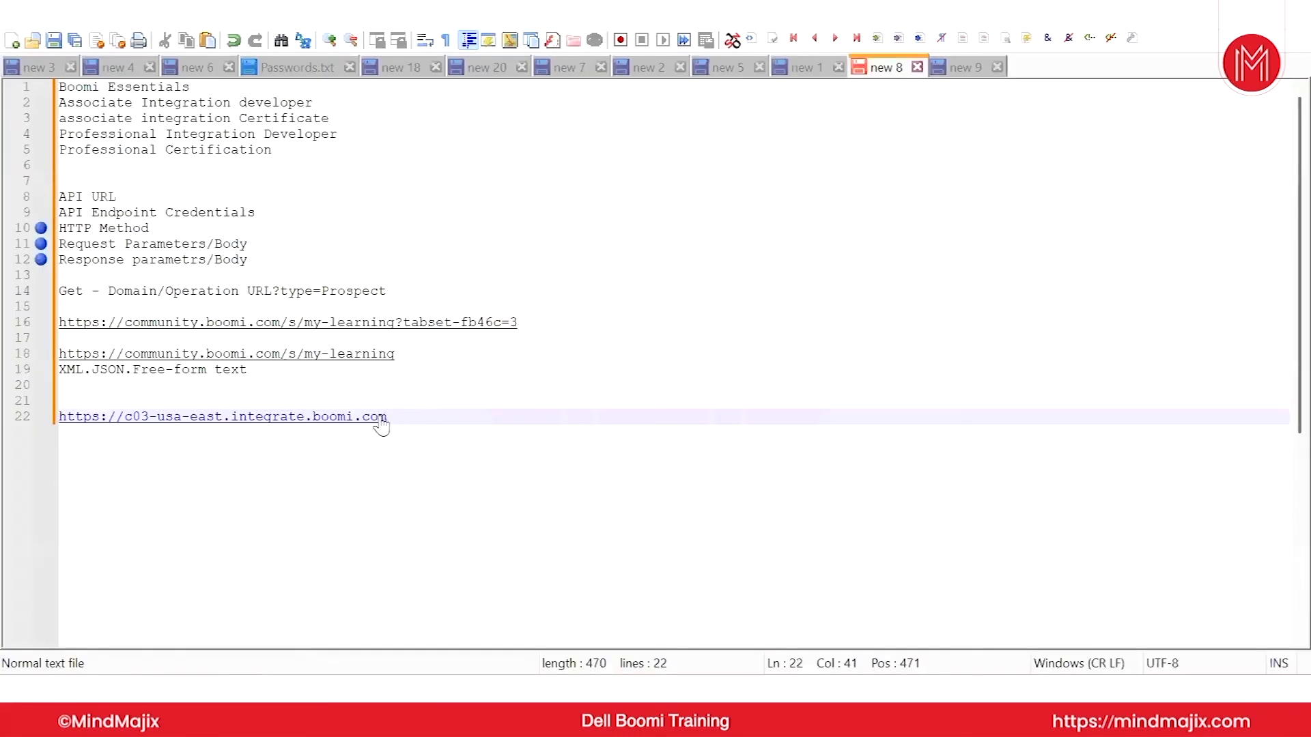
key(ctrl+v)
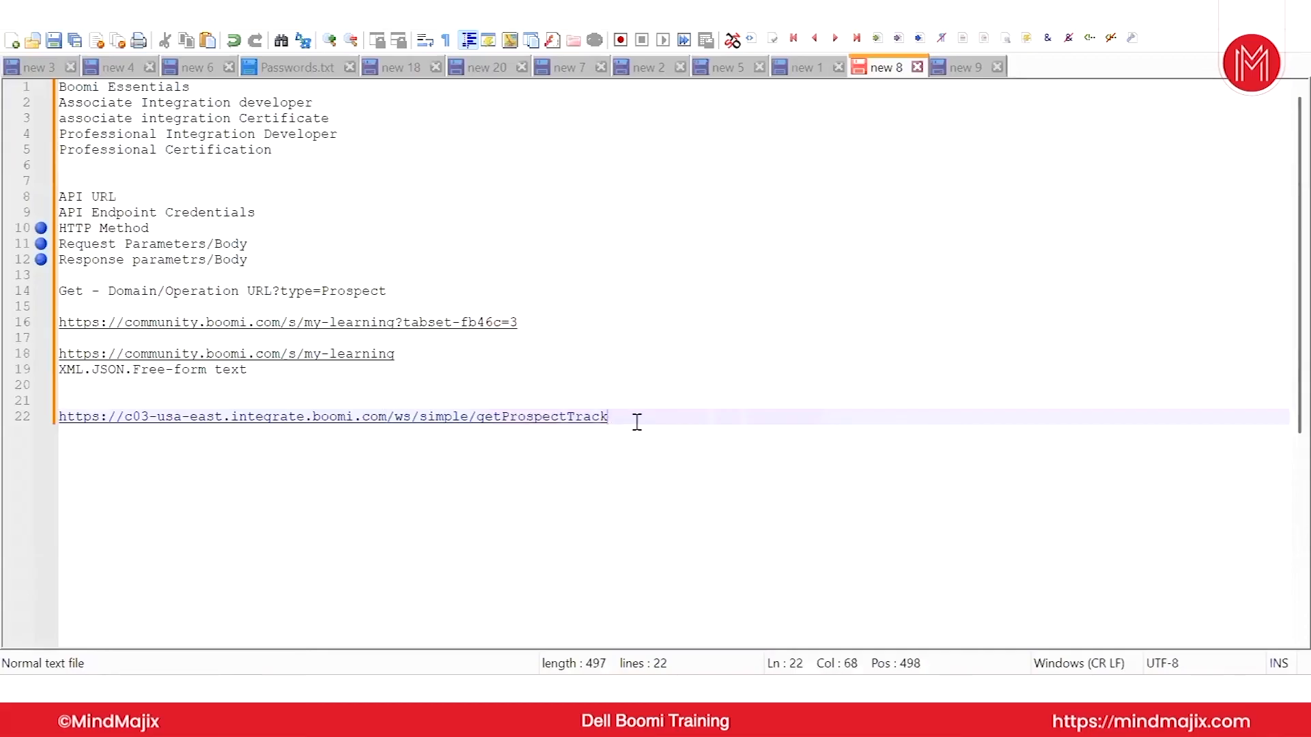
drag(635, 419, 42, 424)
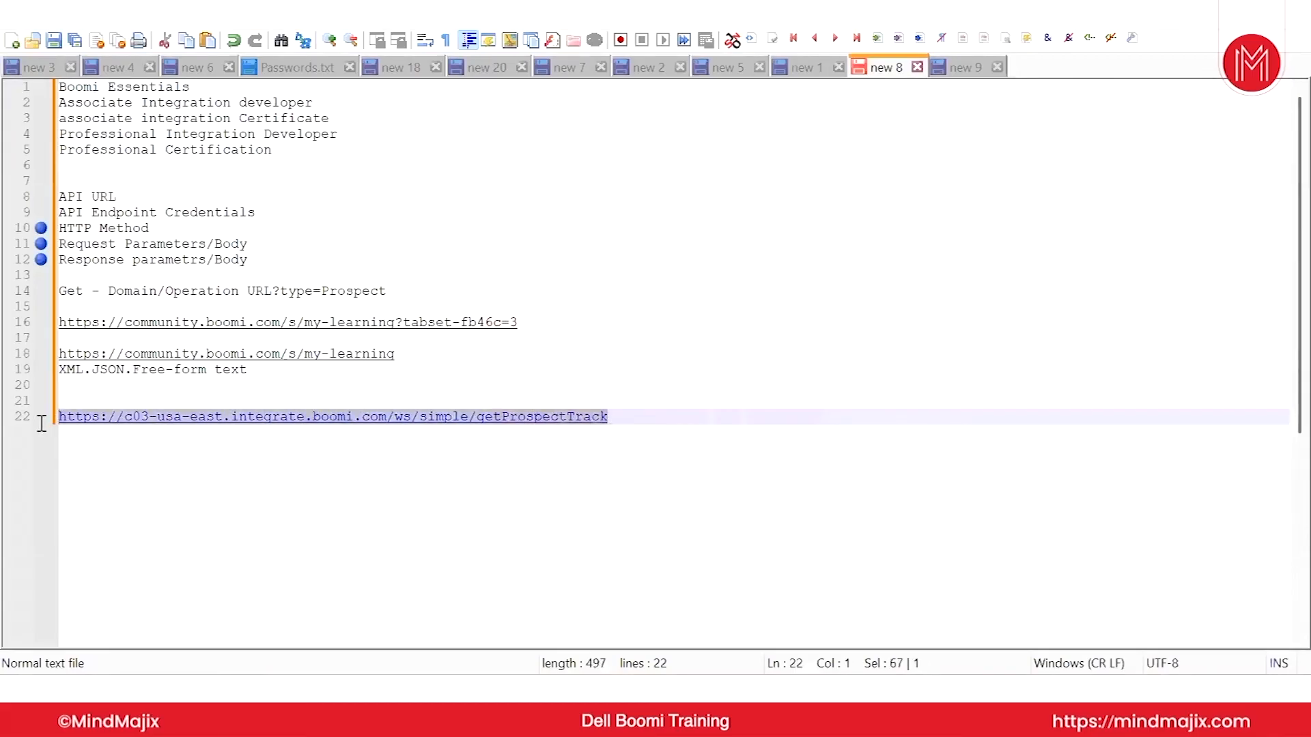
key(End)
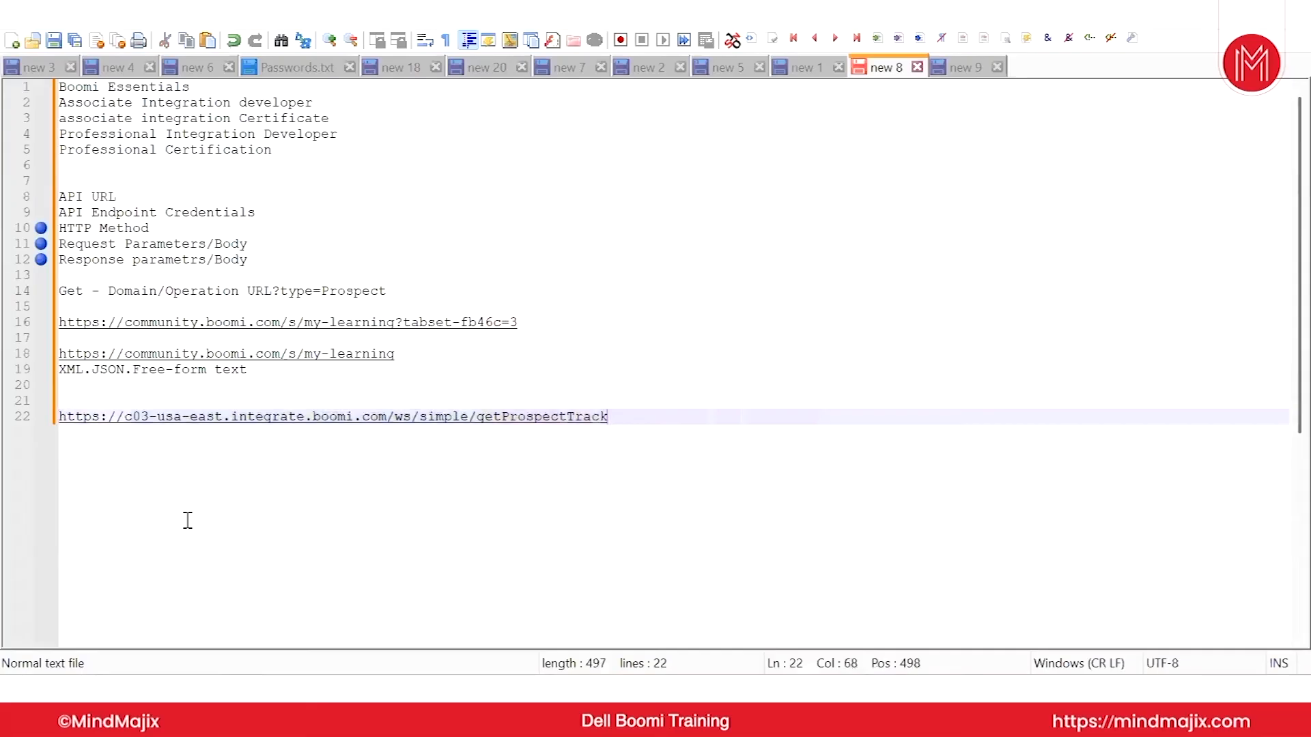
- Append the query string ?type=Prospect from the Get line to the endpoint URL and bookmark the API URL line
drag(398, 289, 275, 289)
key(ctrl+c)
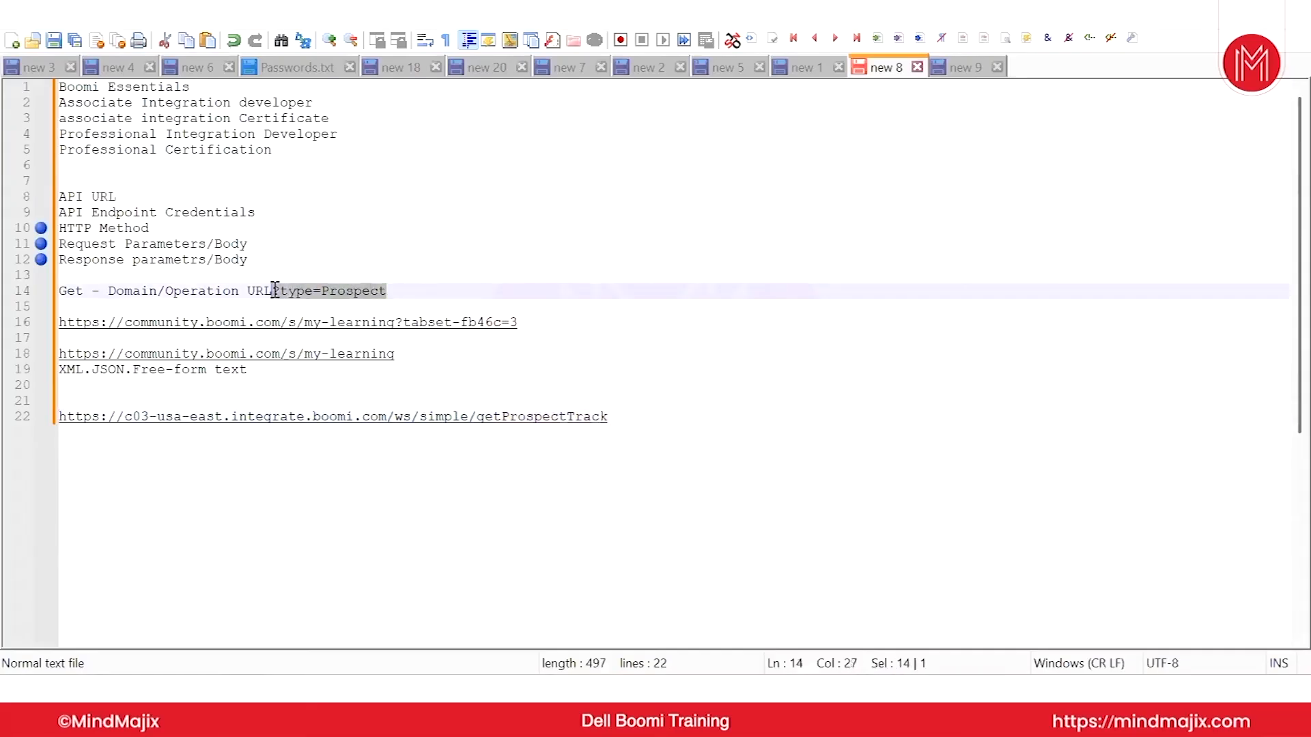
click(638, 414)
key(ctrl+v)
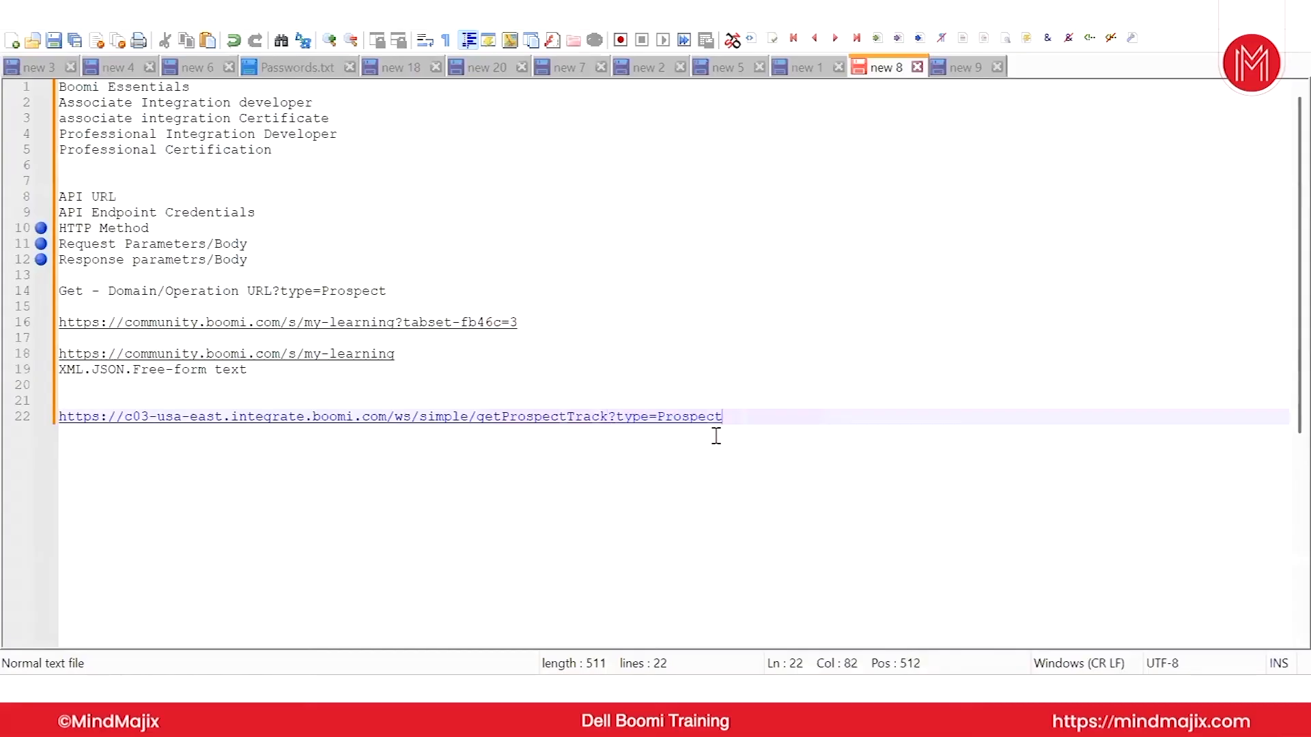
drag(720, 417, 39, 411)
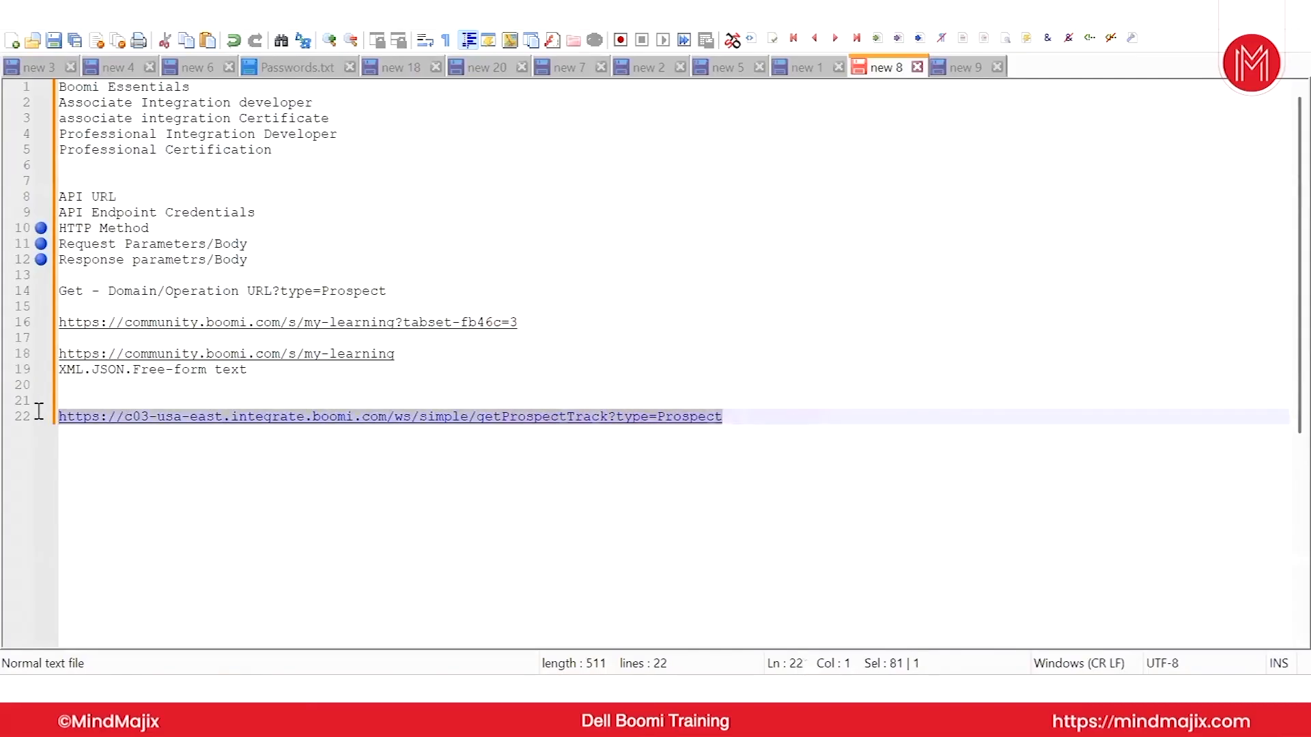
click(40, 197)
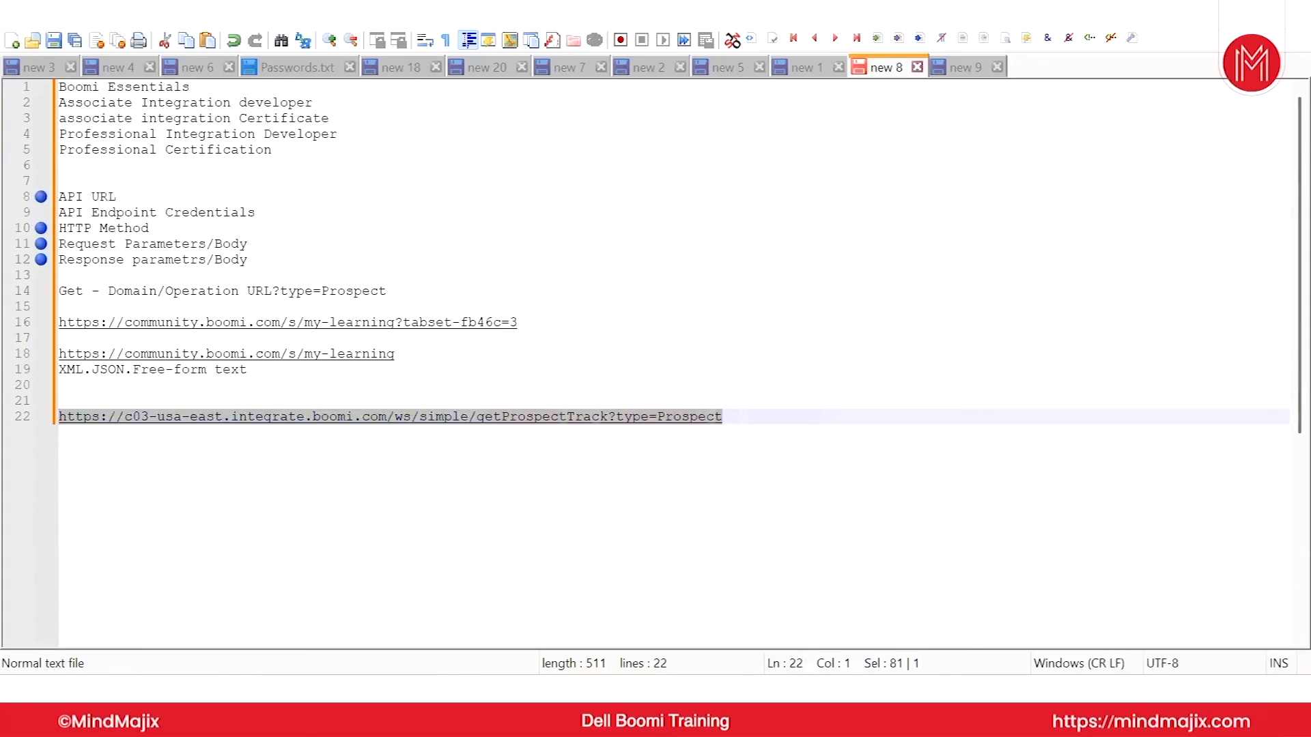
- Switch back to Boomi, review the Salesforce connector's Type parameter and the Salesforce PP default value, then cancel out and save the process
key(alt+Tab)
click(240, 191)
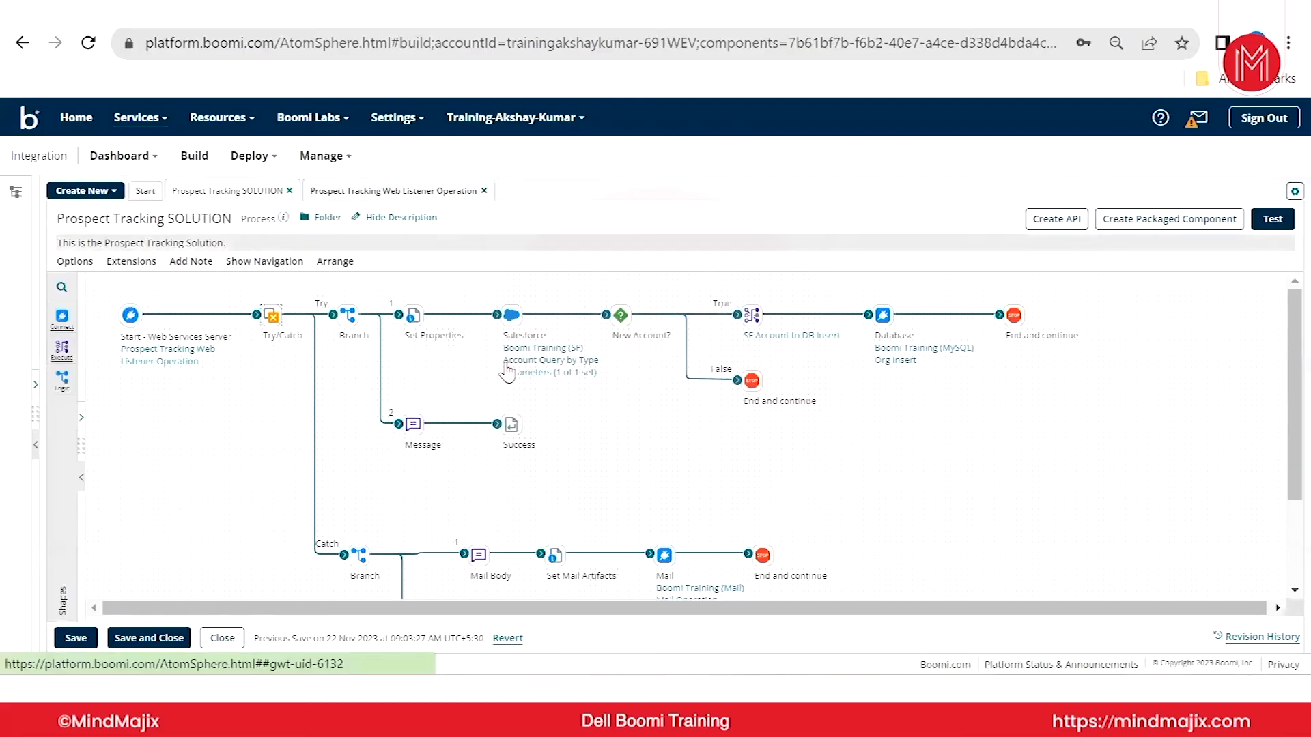
click(567, 375)
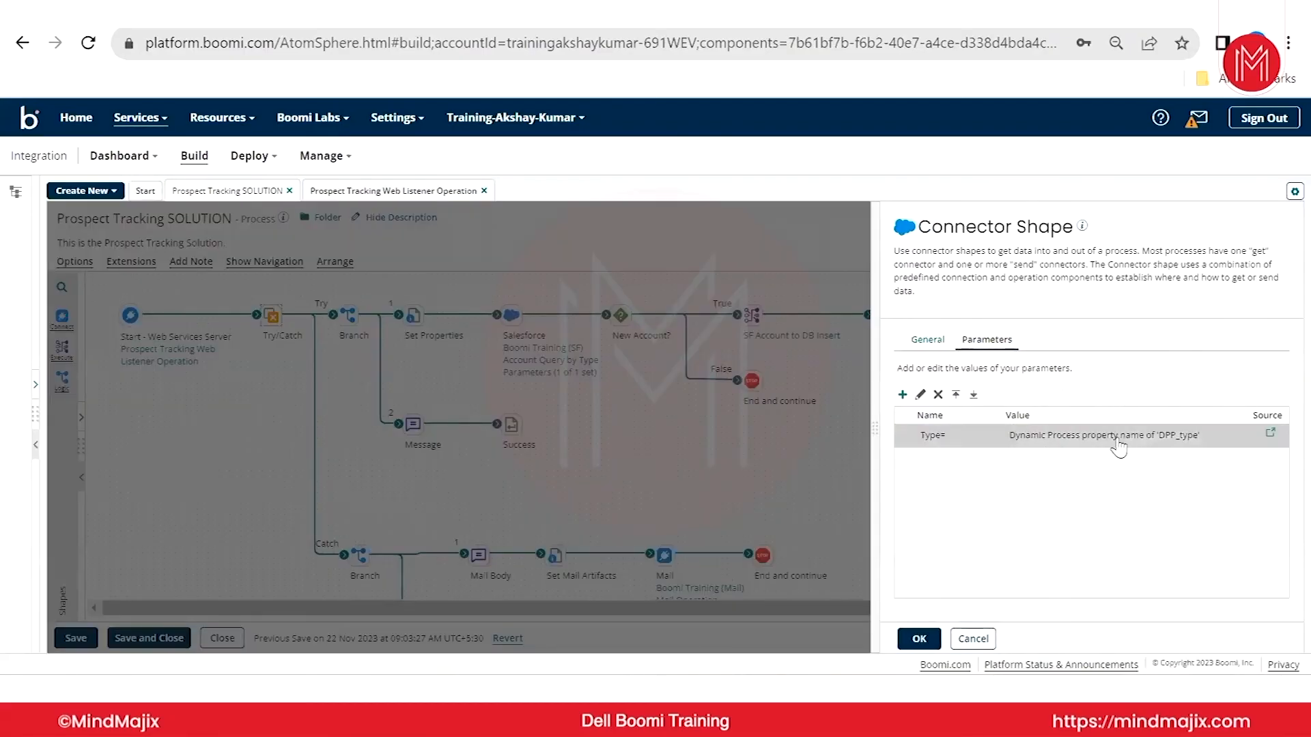
double_click(1121, 444)
click(714, 257)
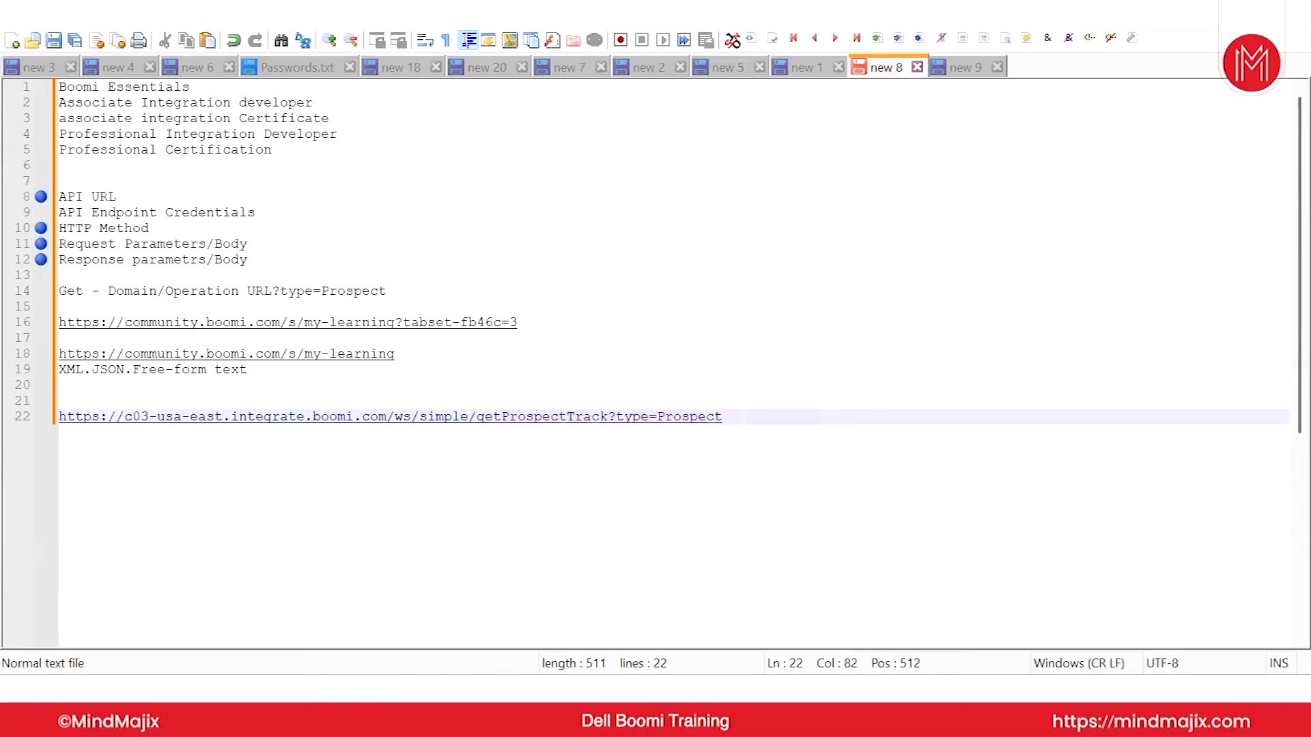
key(alt+Tab)
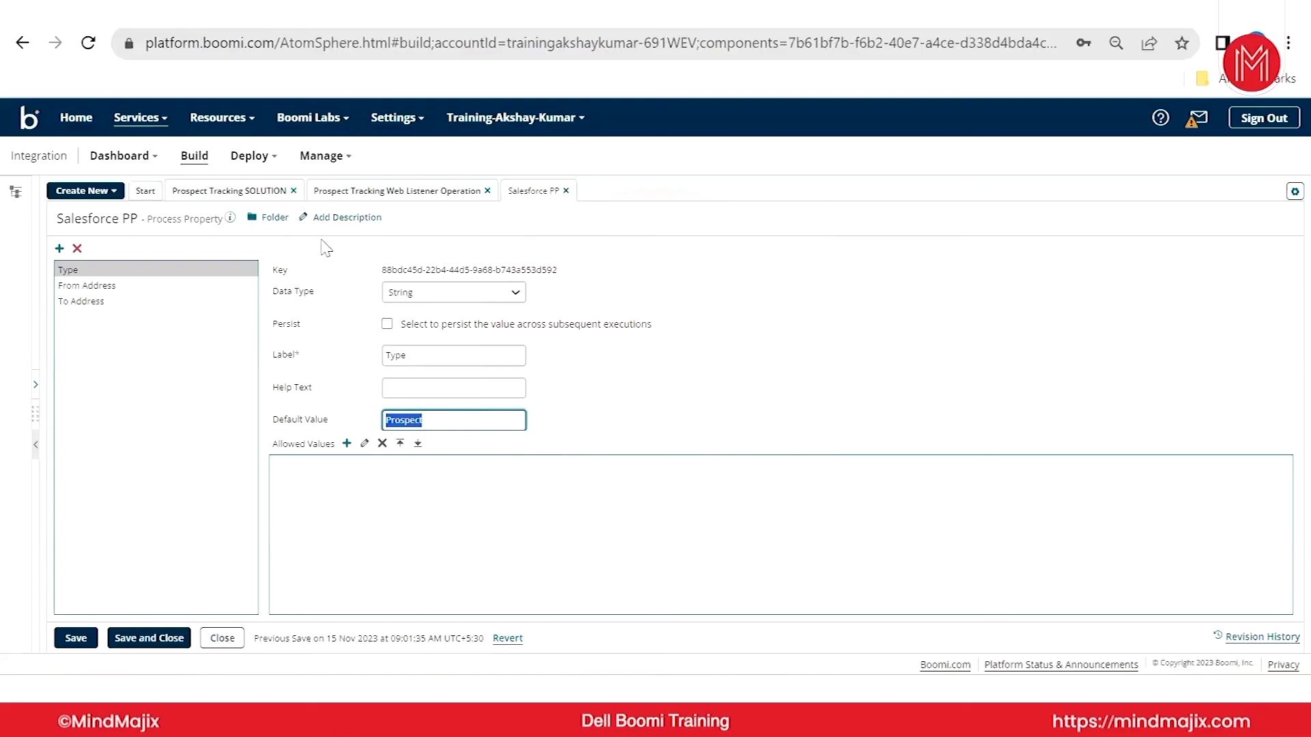
click(220, 638)
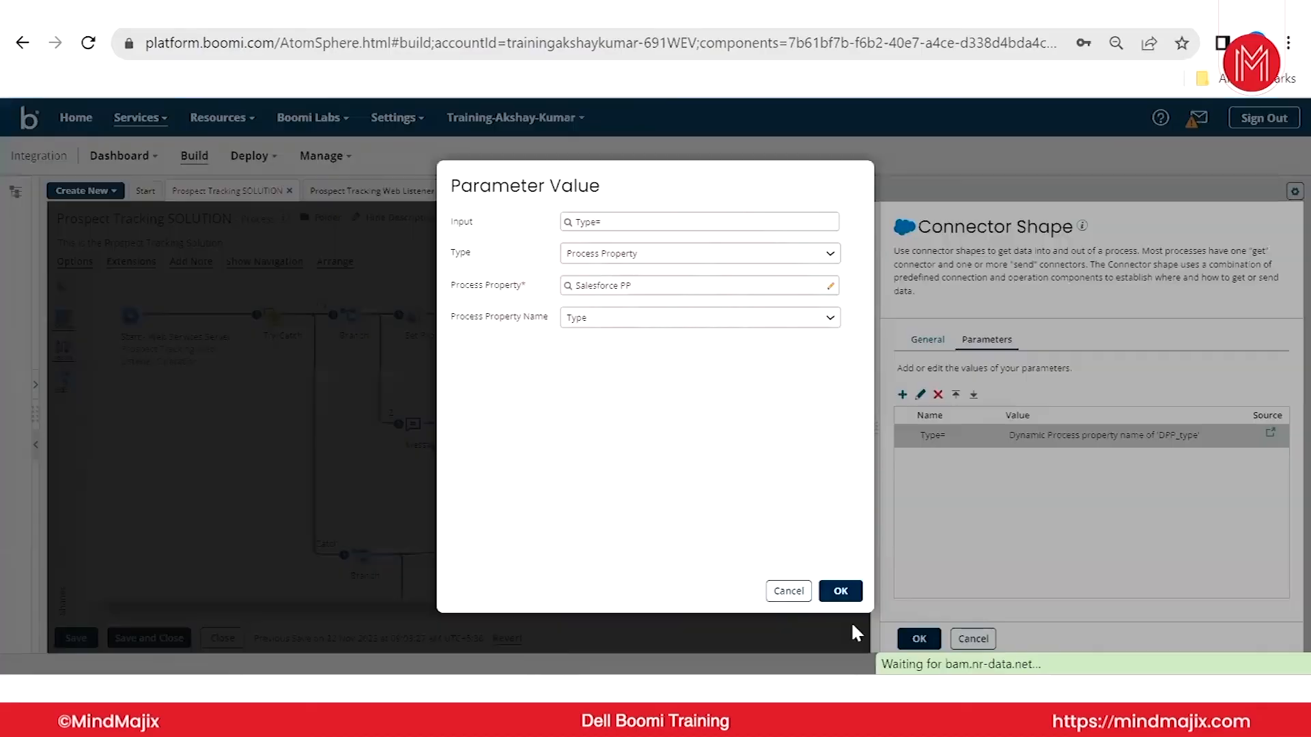
click(784, 591)
click(970, 640)
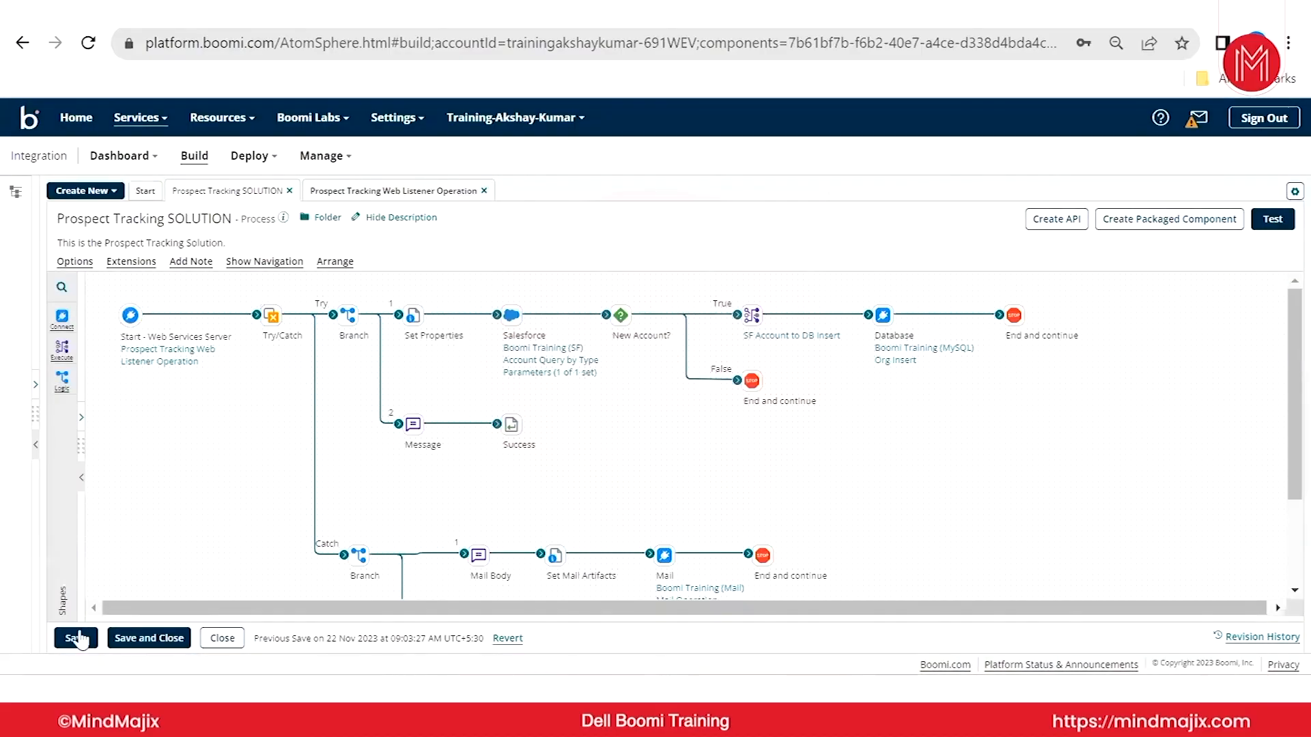
click(76, 638)
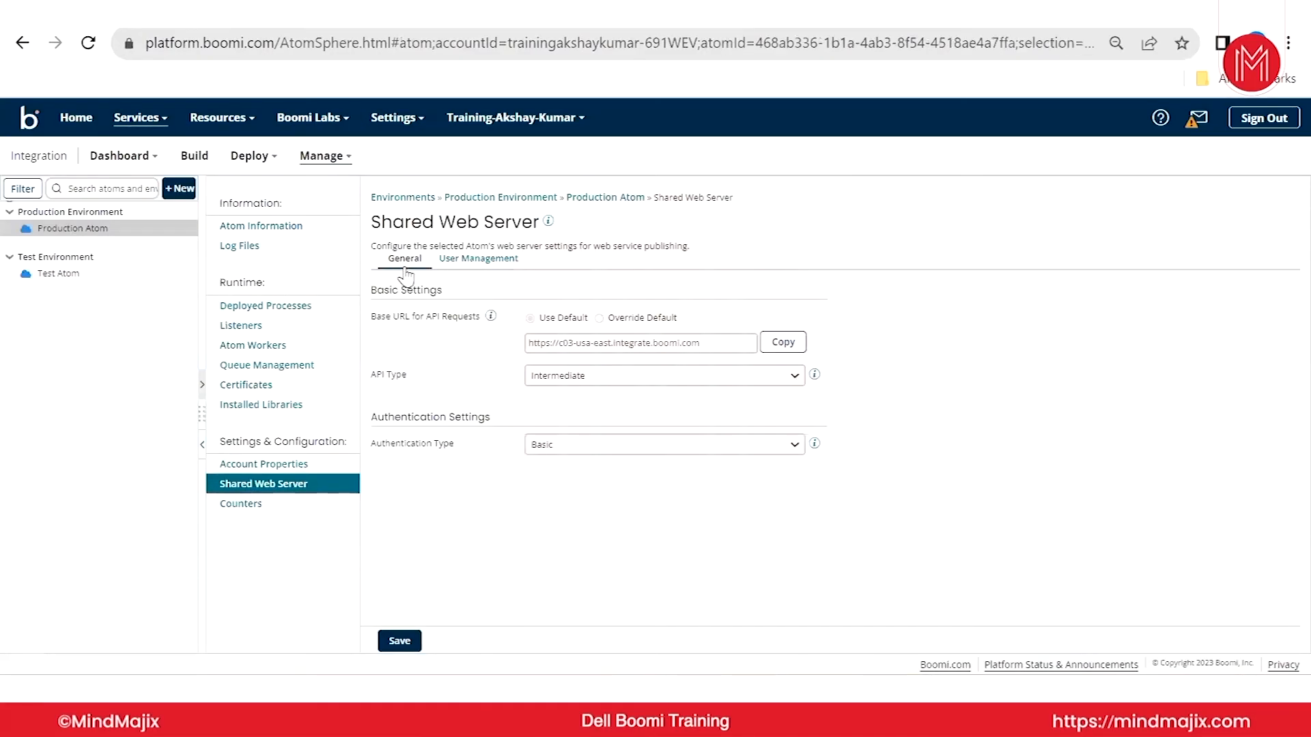
- In the Shared Web Server's user management, restrict the user's access to the Prospect Tracking SOLUTION process, and generate and copy an authentication token
click(784, 344)
click(482, 262)
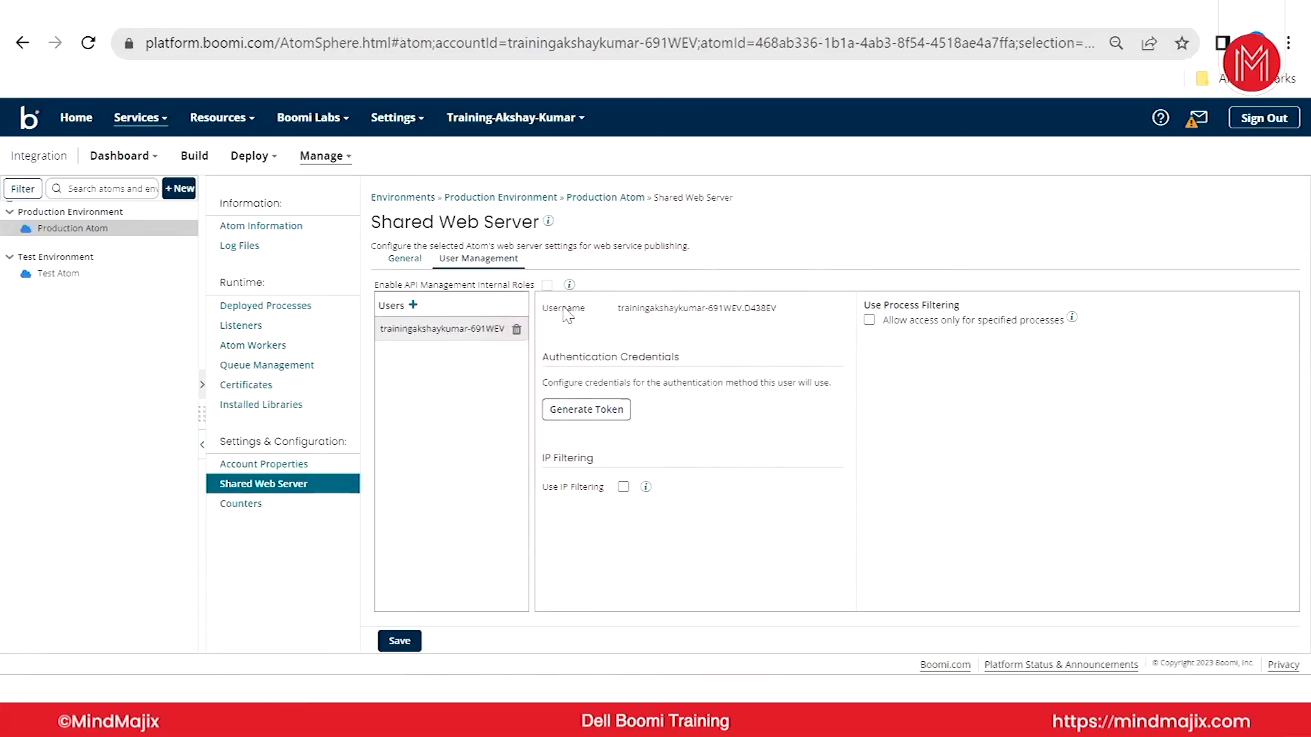
drag(619, 312, 796, 318)
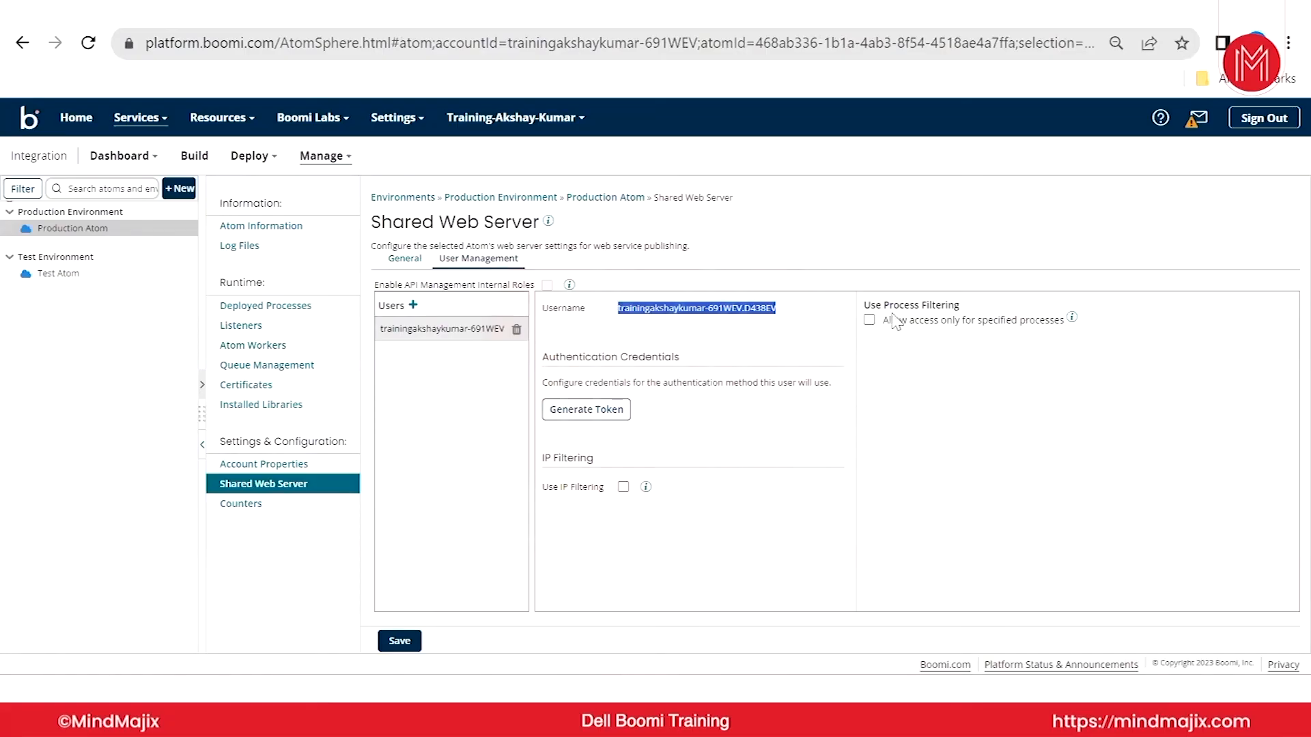
drag(864, 305, 981, 311)
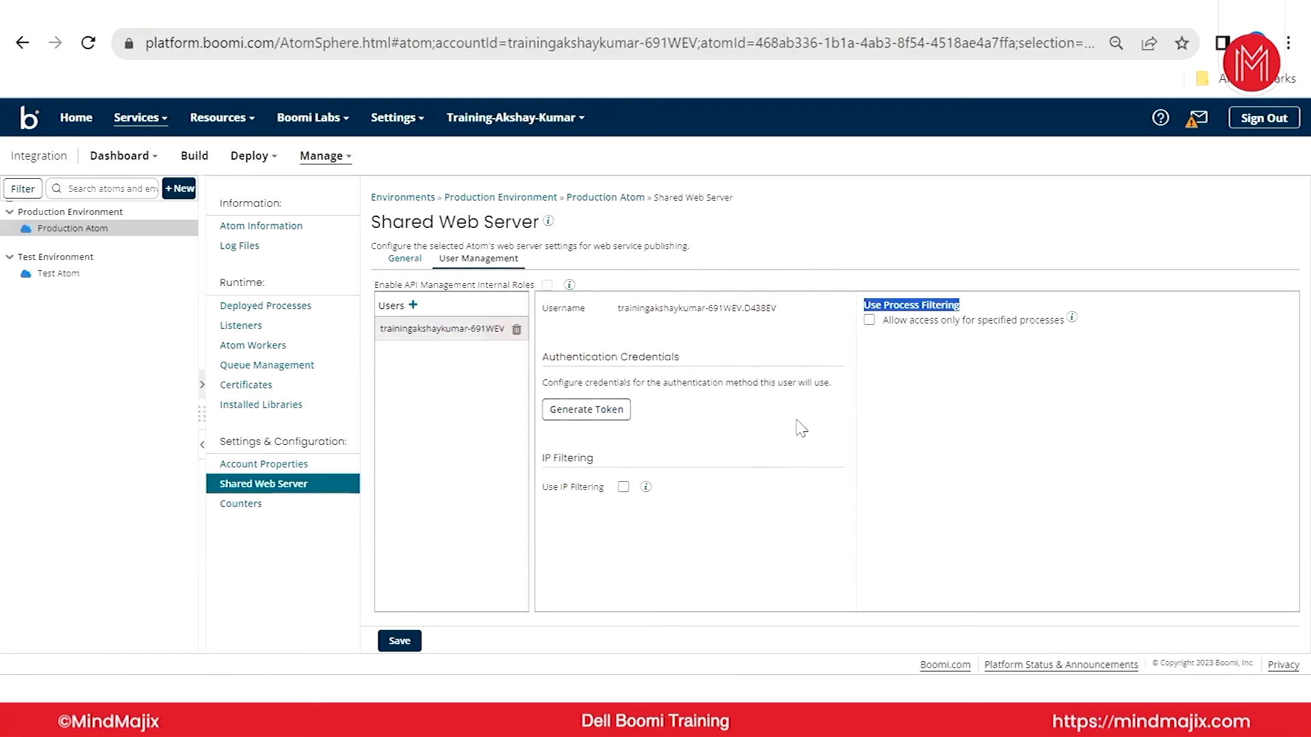
click(868, 321)
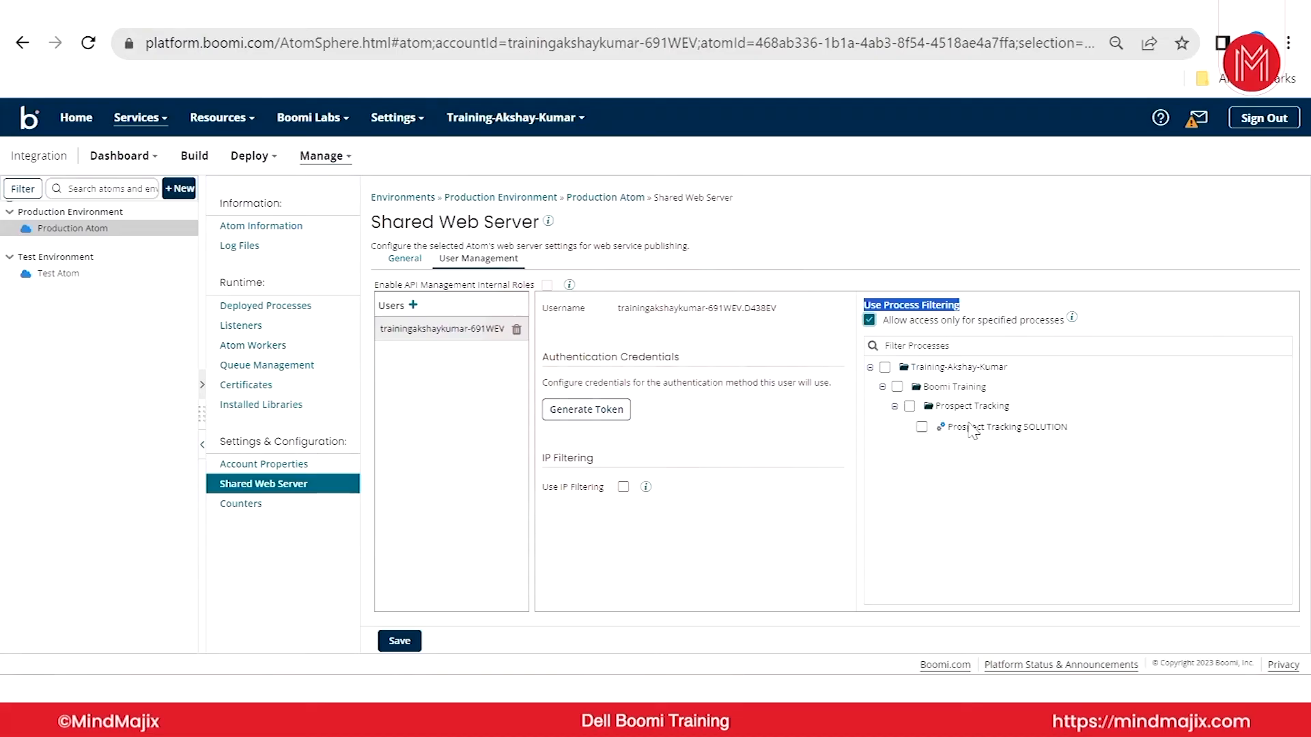
click(933, 346)
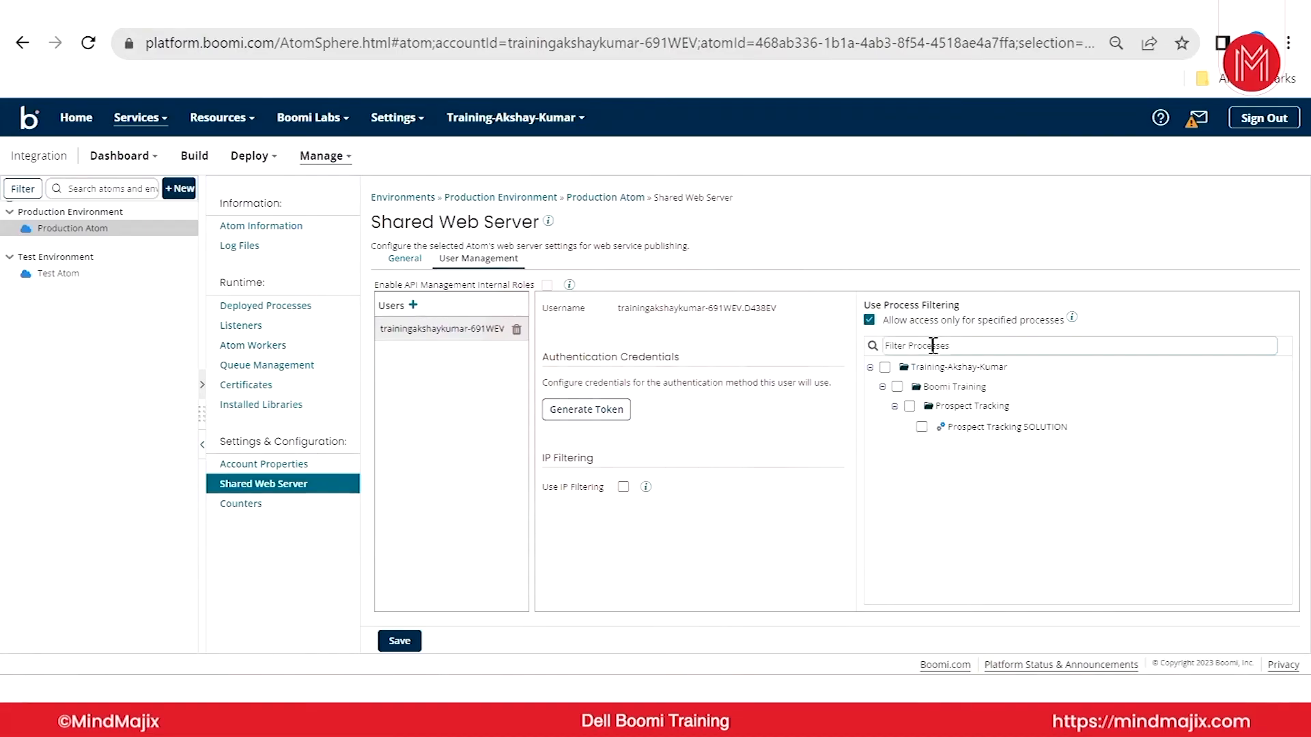
click(922, 428)
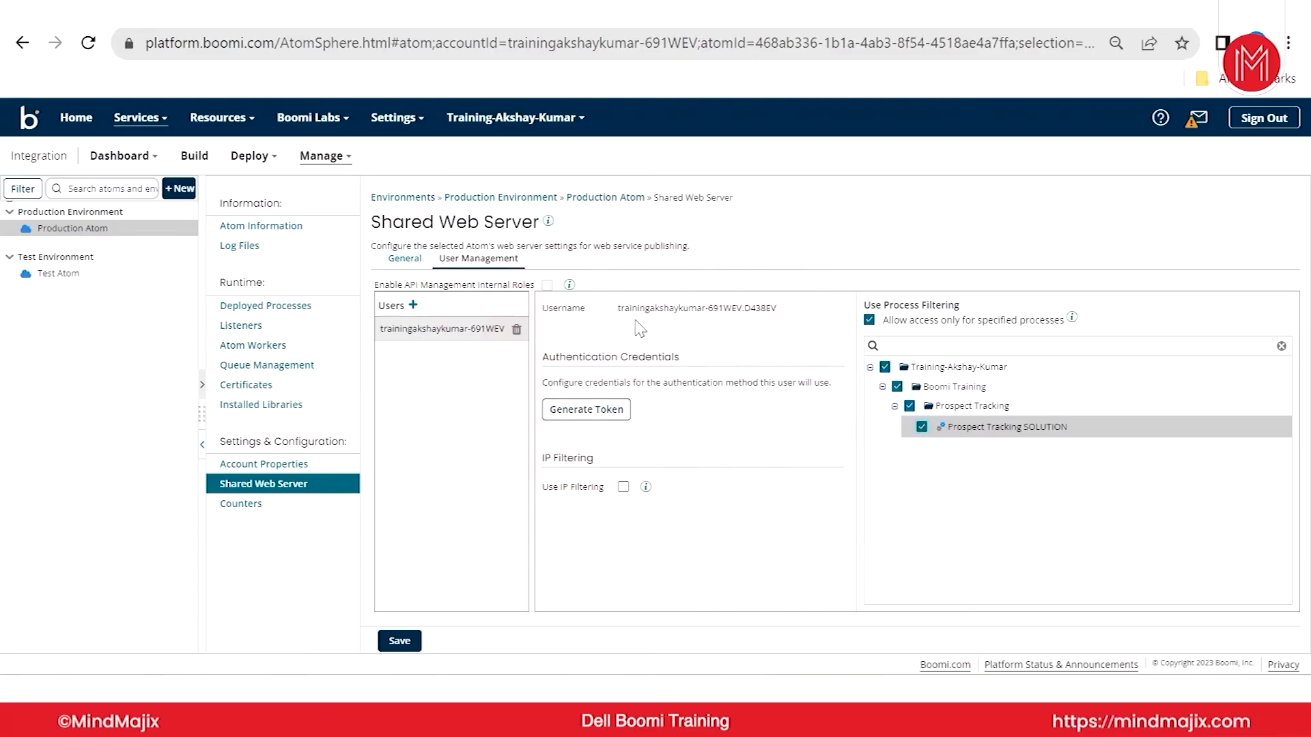
click(583, 413)
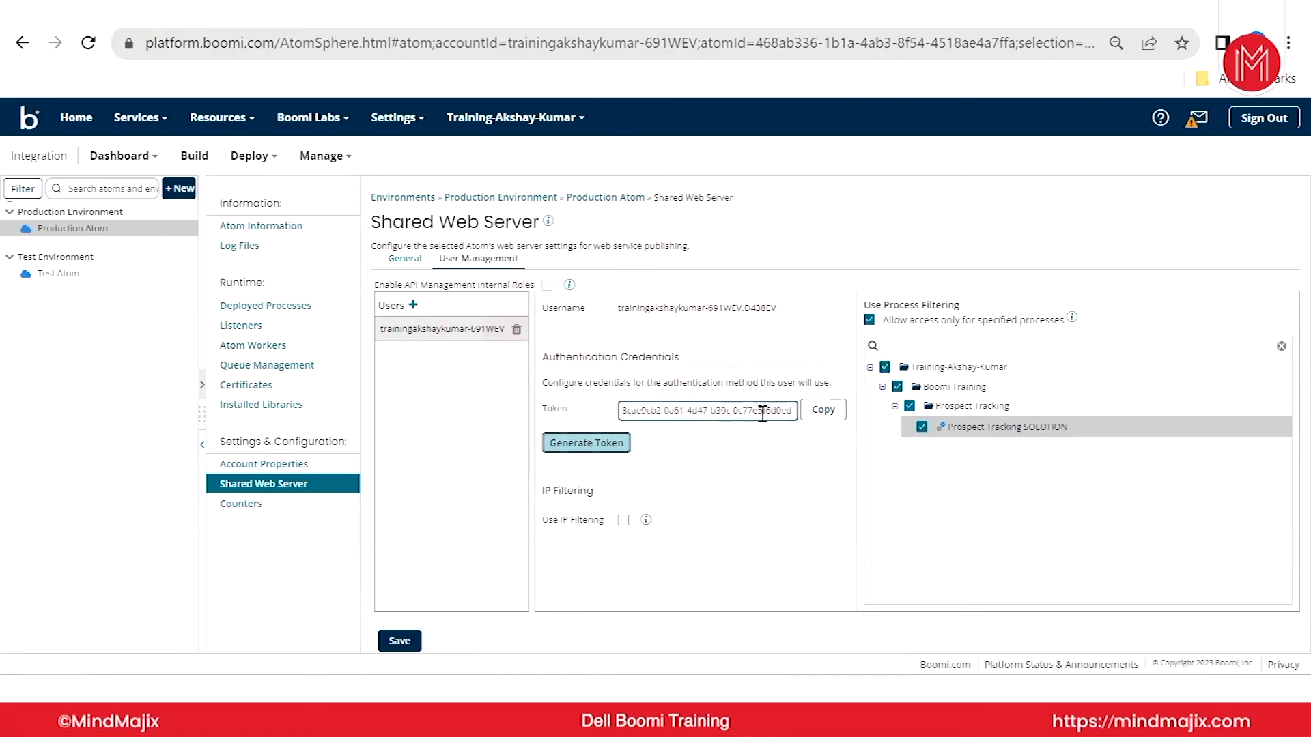
click(824, 412)
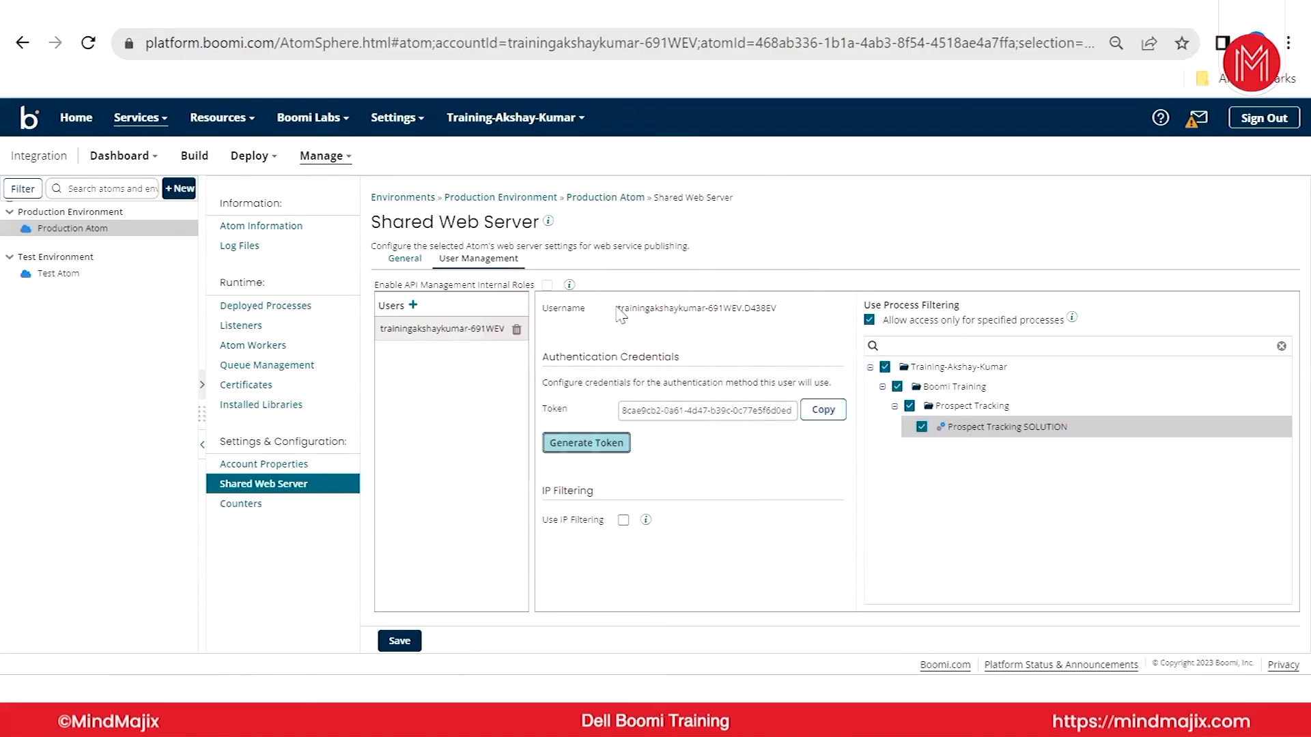
- Copy the web server username onto a new line below the endpoint URL in the Notepad++ notes without indentation, then return to Boomi
drag(616, 309, 800, 311)
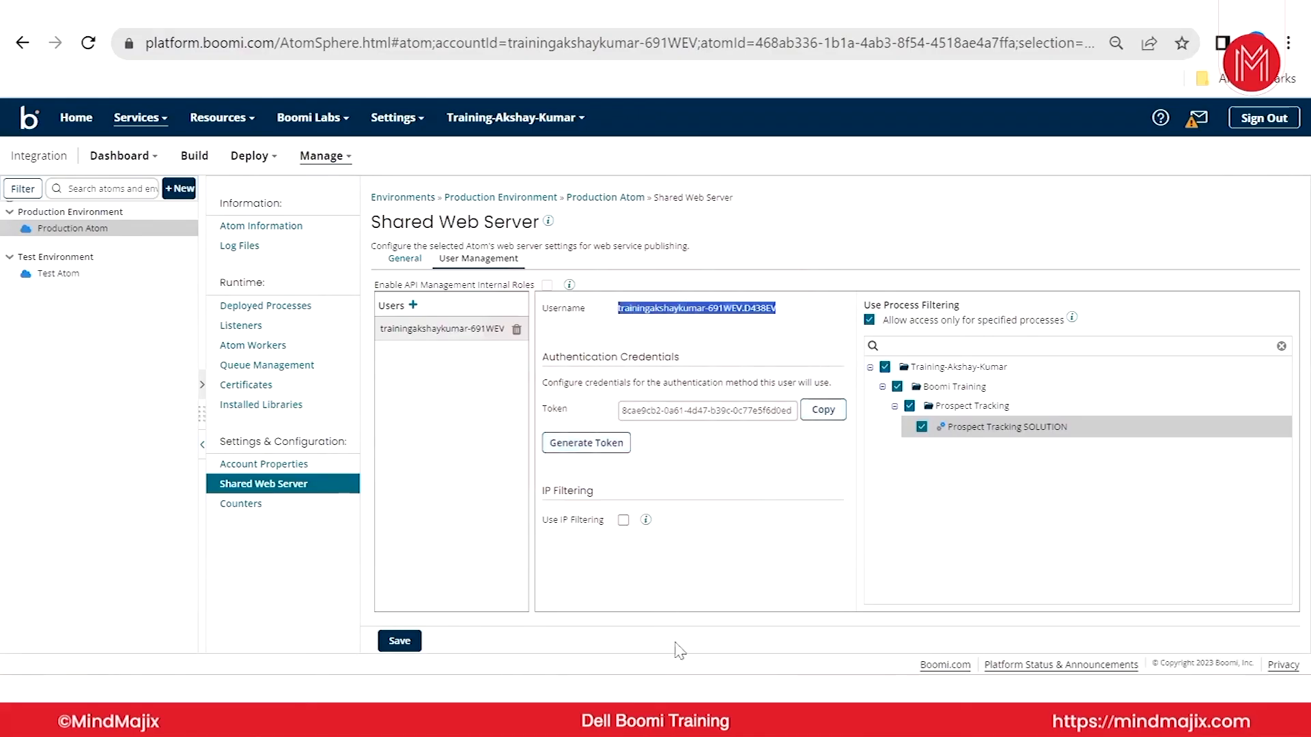
click(678, 703)
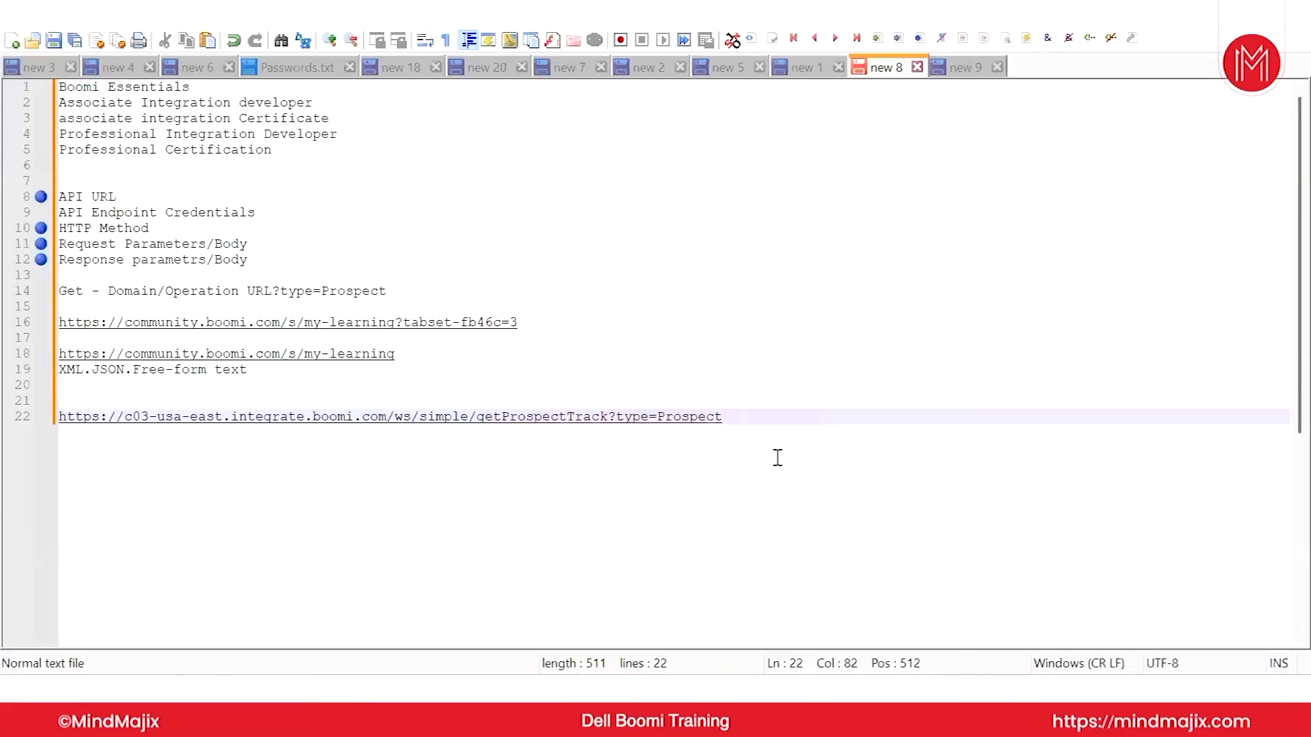
key(Return)
key(Tab)
key(ctrl+v)
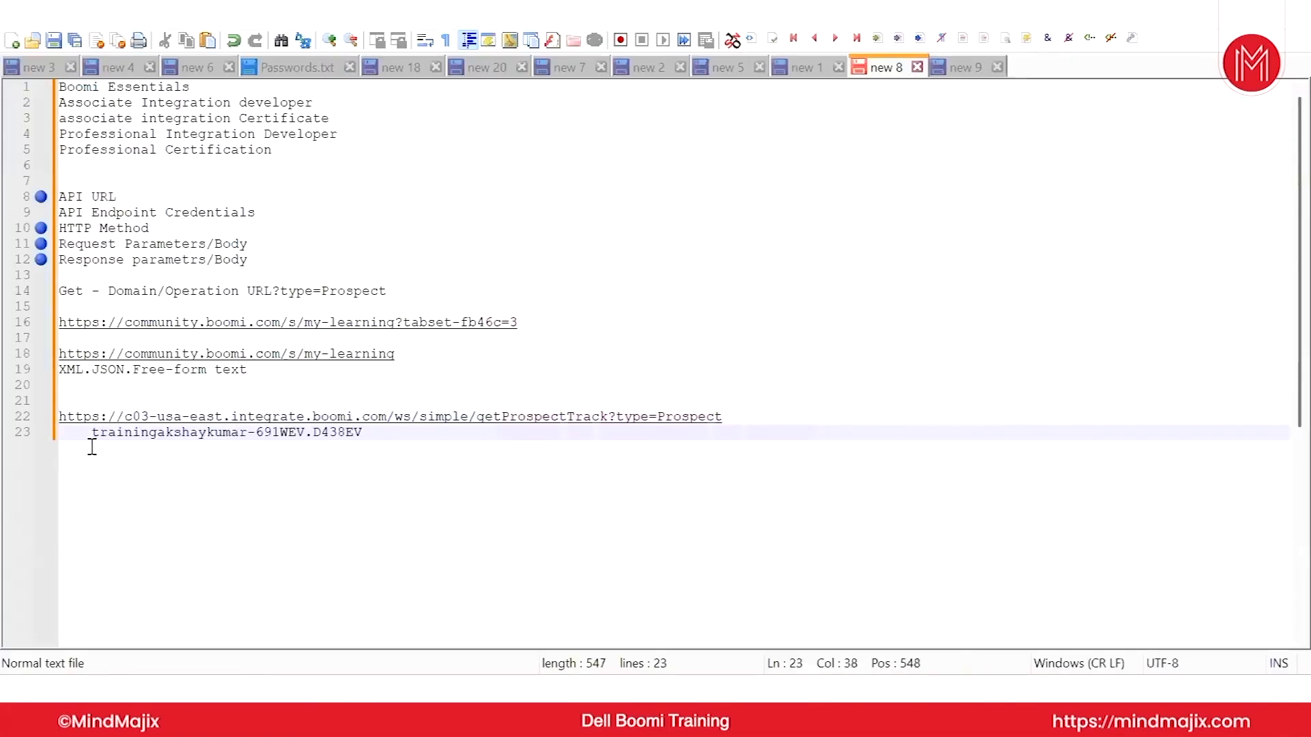
drag(93, 442, 26, 441)
click(91, 445)
click(92, 436)
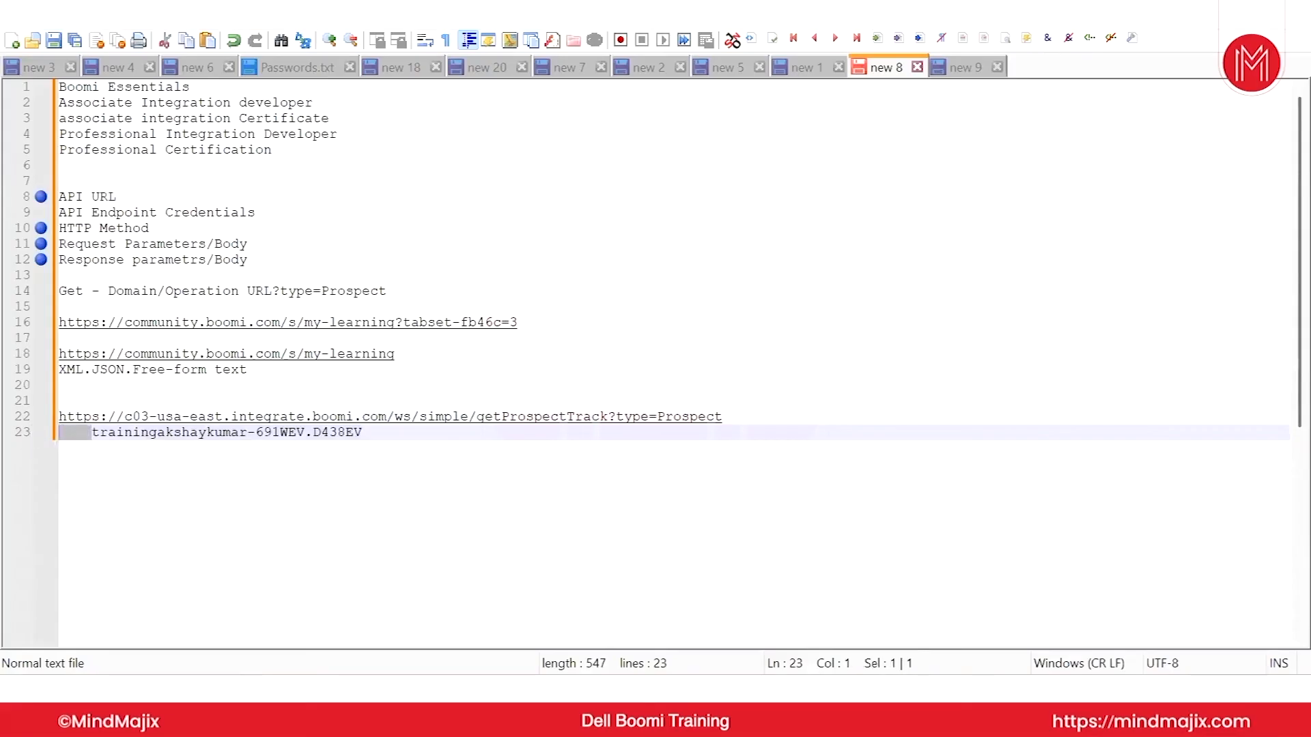
key(Delete)
click(333, 439)
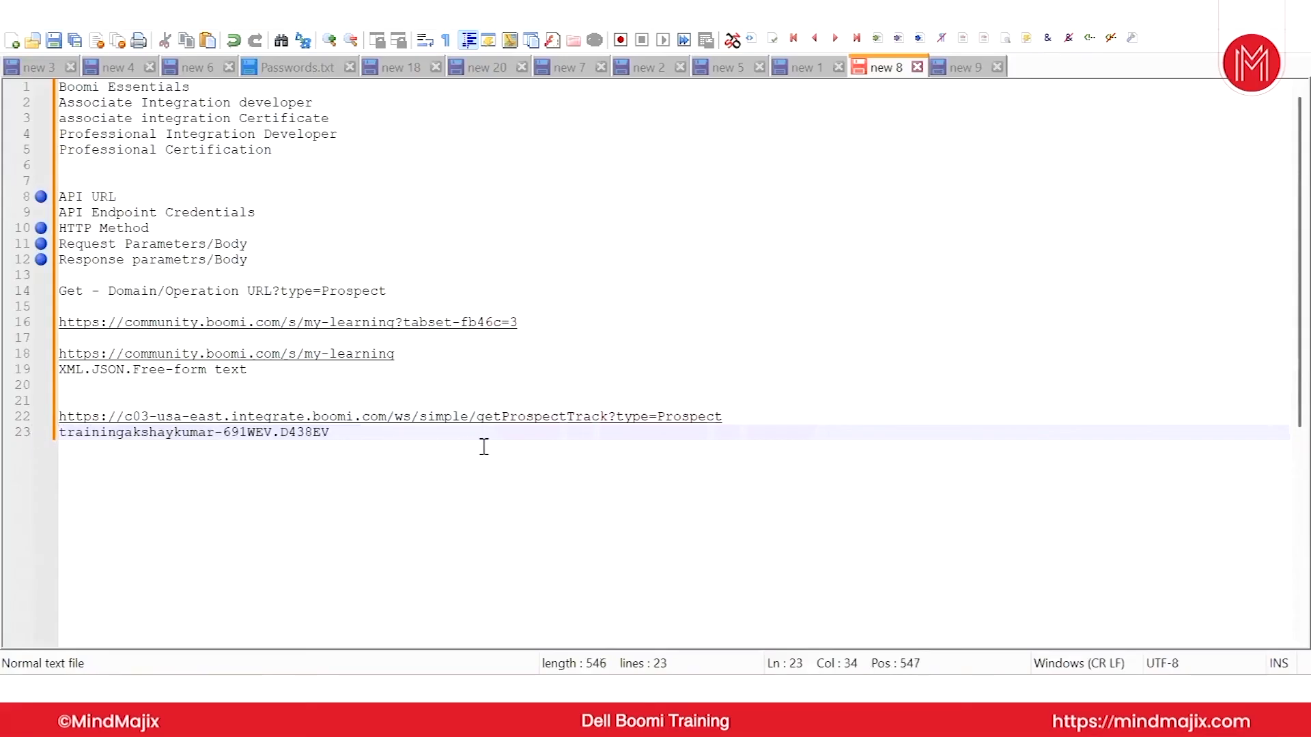
key(alt+Tab)
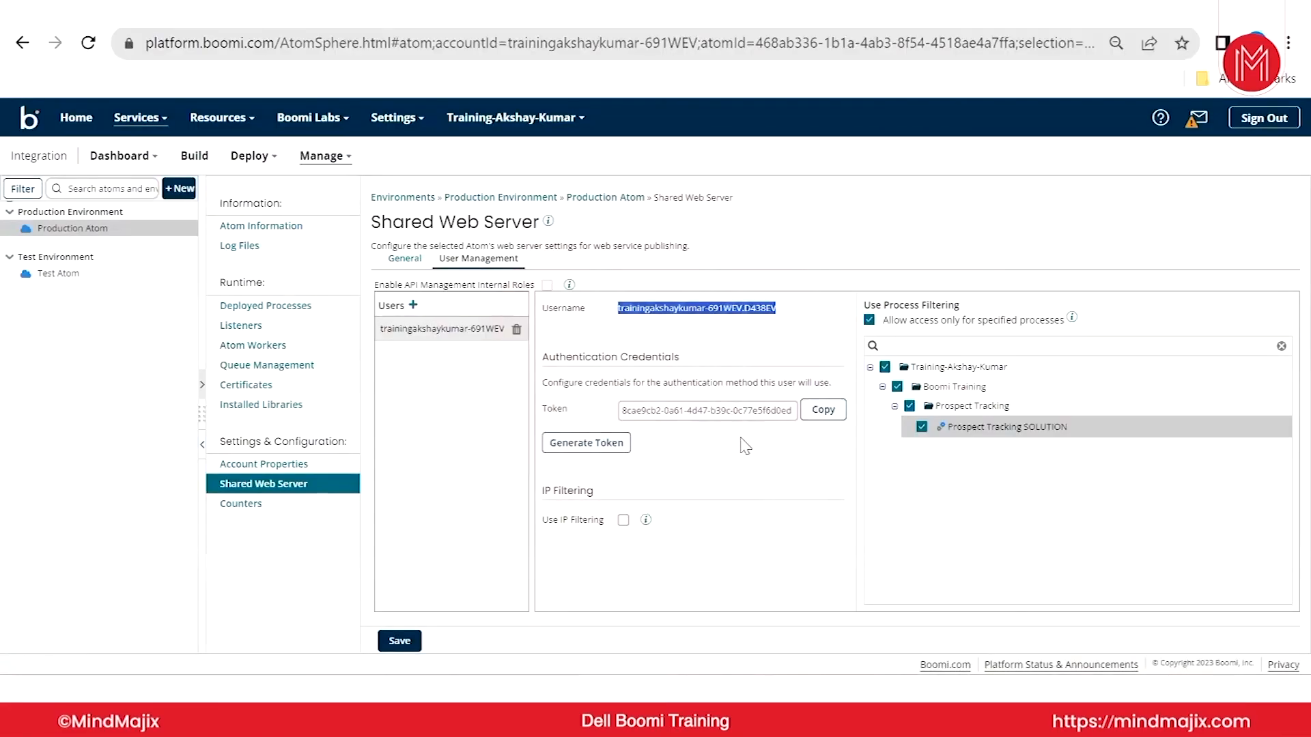
- Copy the authentication token onto a new line below the username in the Notepad++ notes and return to Boomi
click(824, 411)
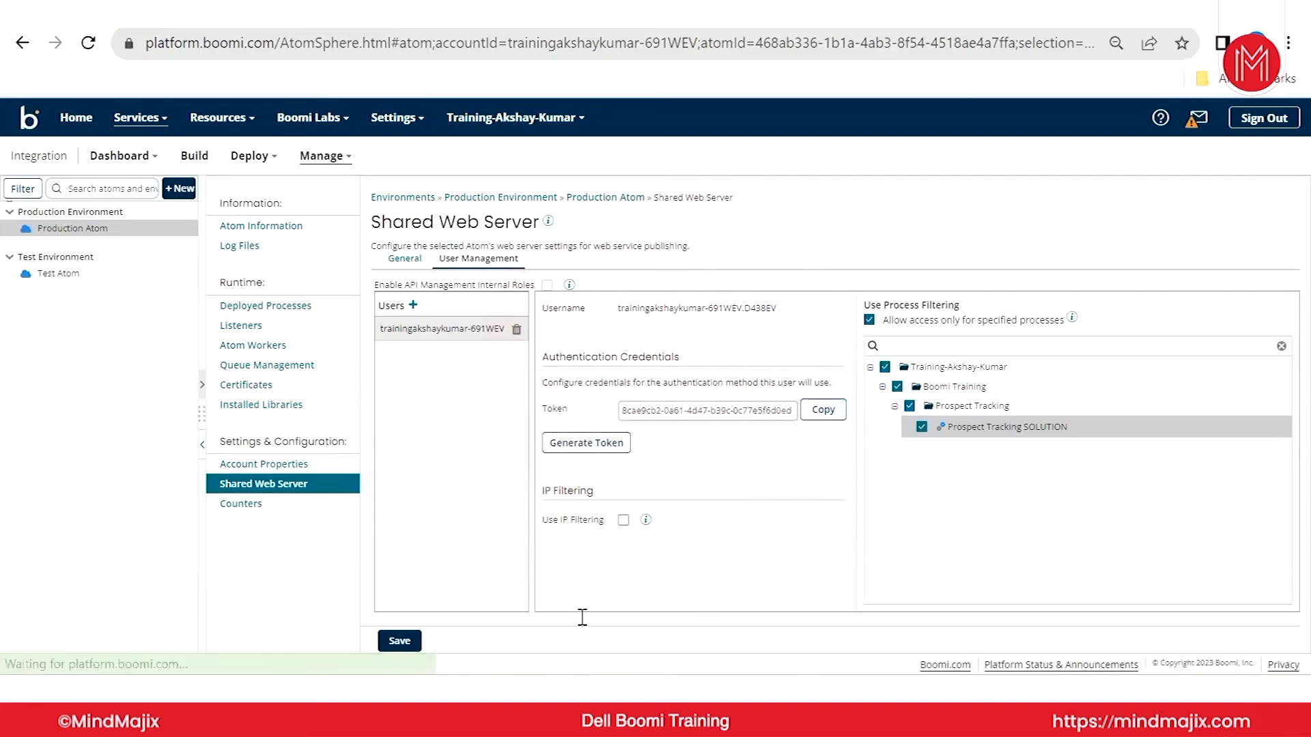
key(alt+Tab)
key(Return)
key(ctrl+v)
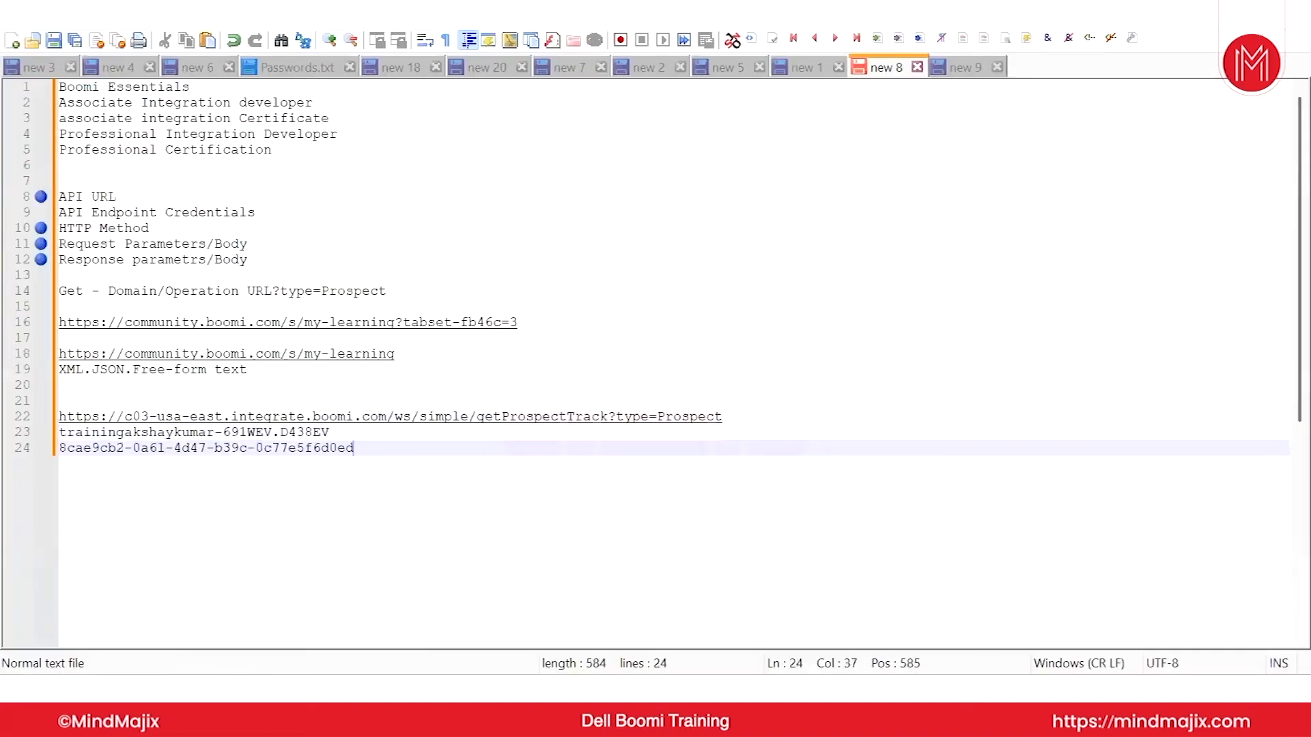
key(alt+Tab)
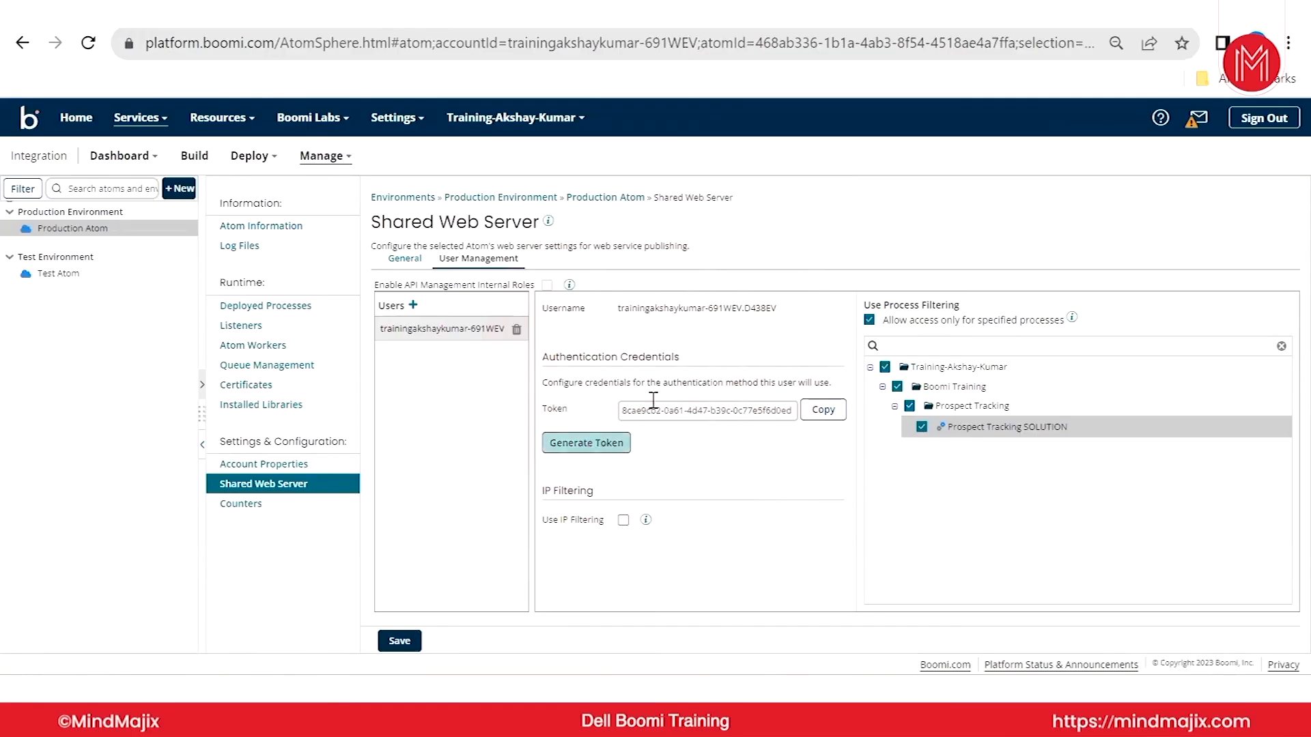
- Generate a new authentication token for the web server user, copy it, and replace the token in the Notepad++ notes with it
click(820, 416)
click(619, 443)
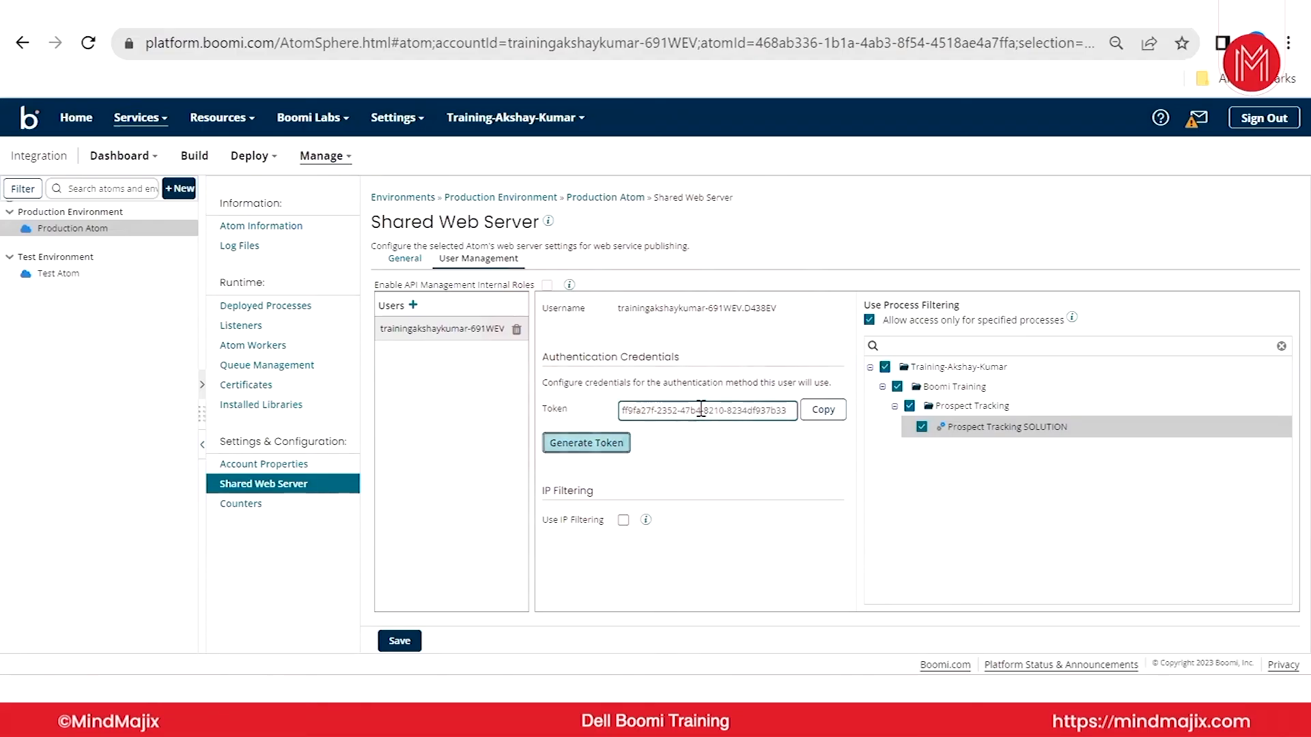
click(827, 413)
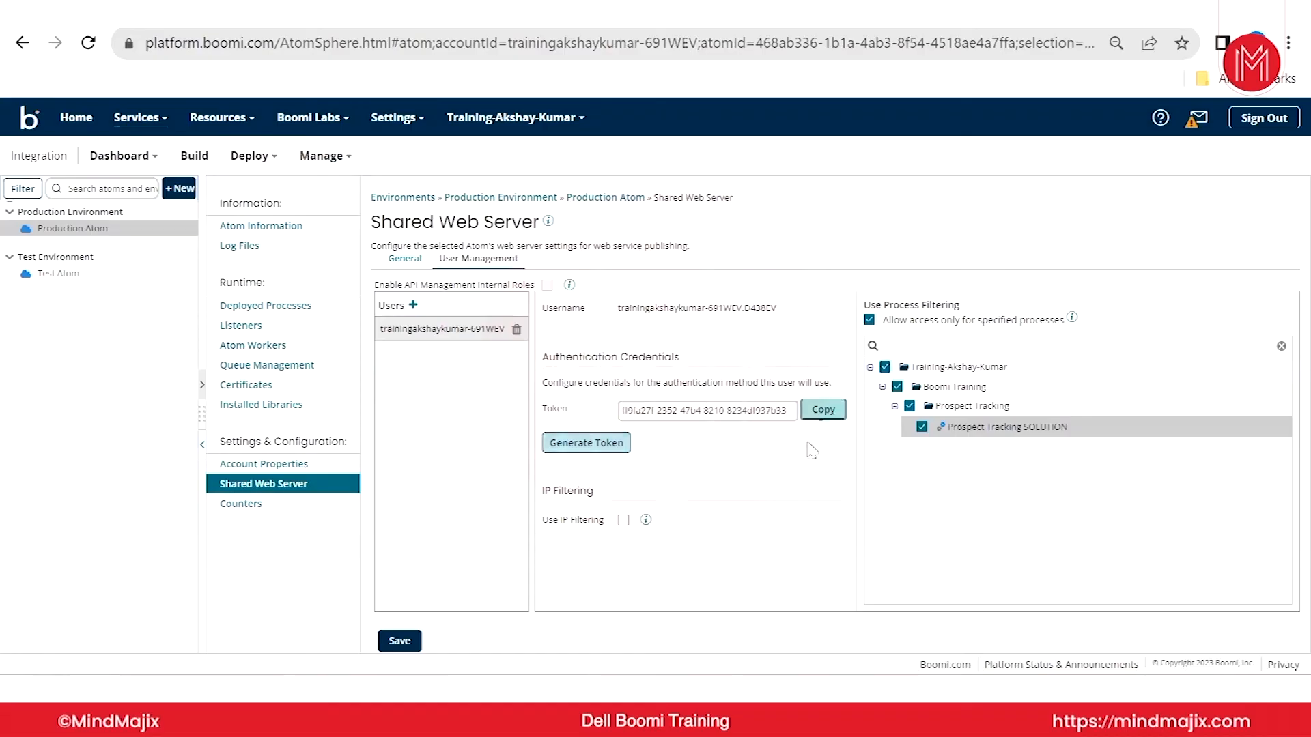
key(alt+Tab)
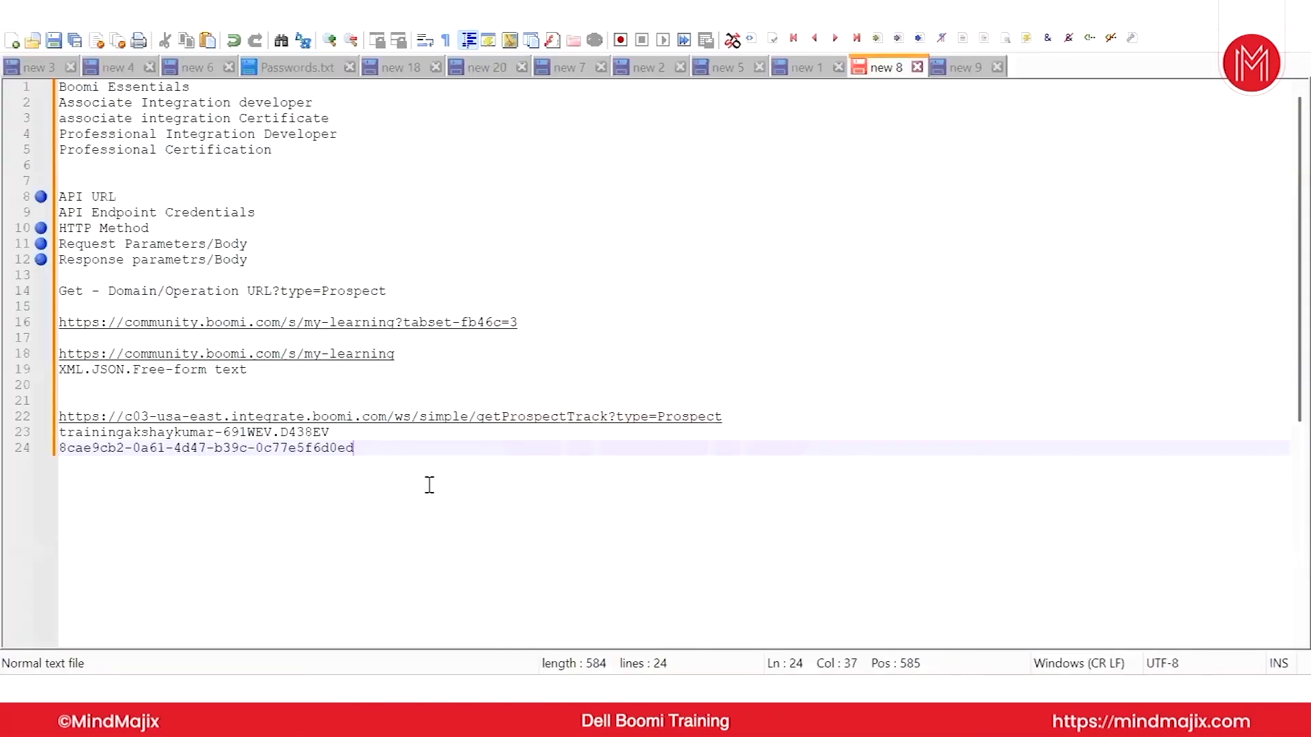
drag(355, 448, 35, 454)
key(ctrl+v)
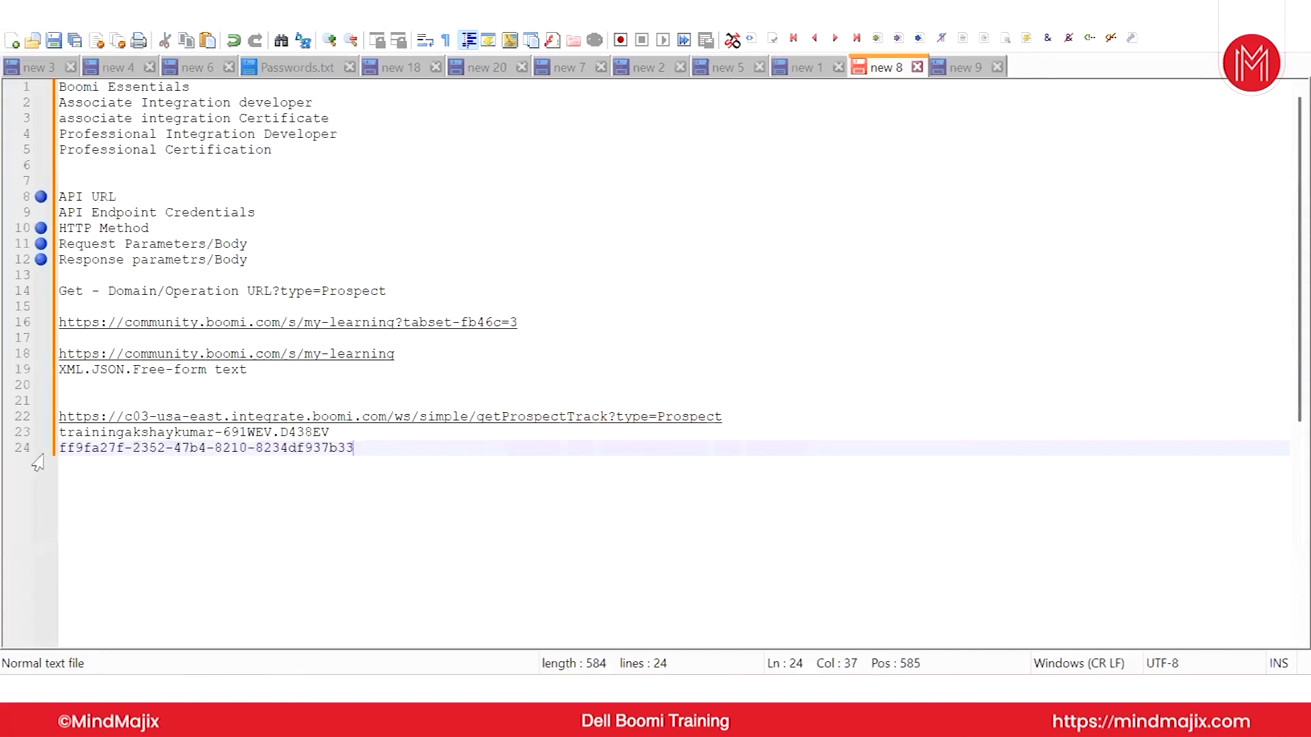
- Return to Boomi, save the Shared Web Server settings, and reveal the user's saved token
key(alt+Tab)
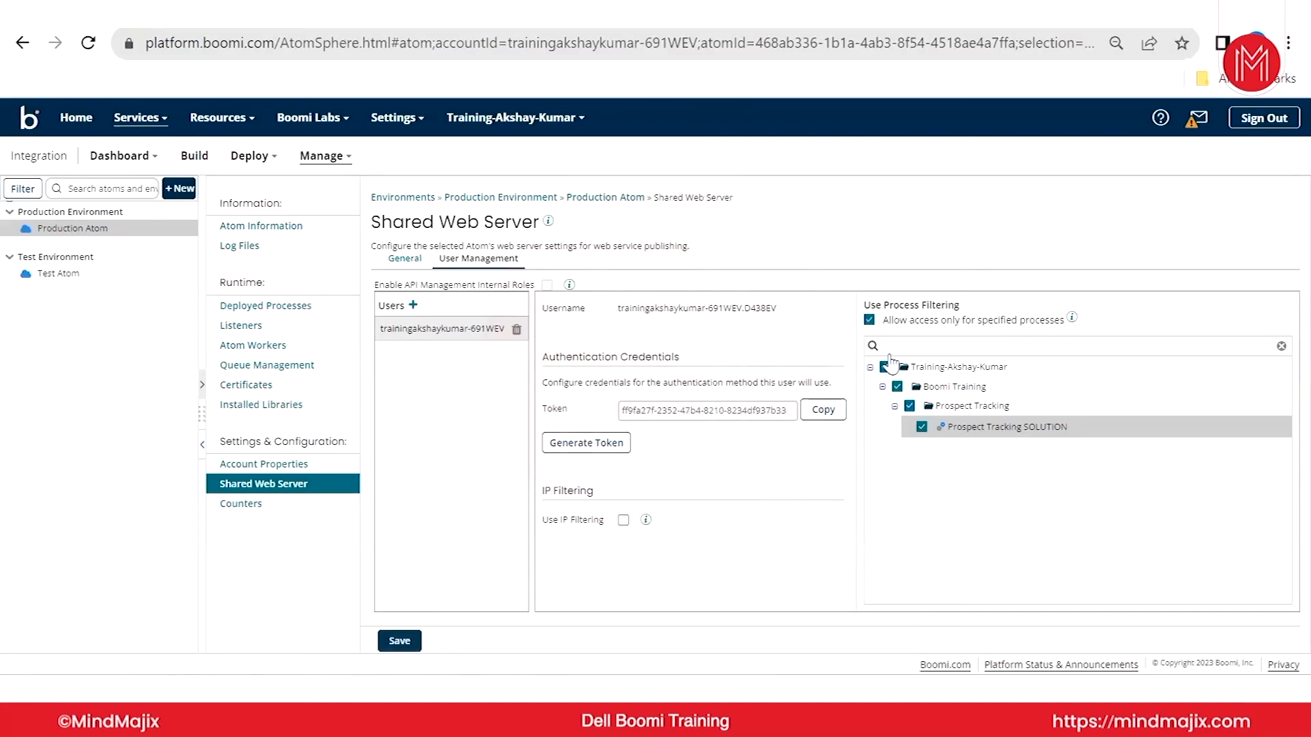
click(400, 642)
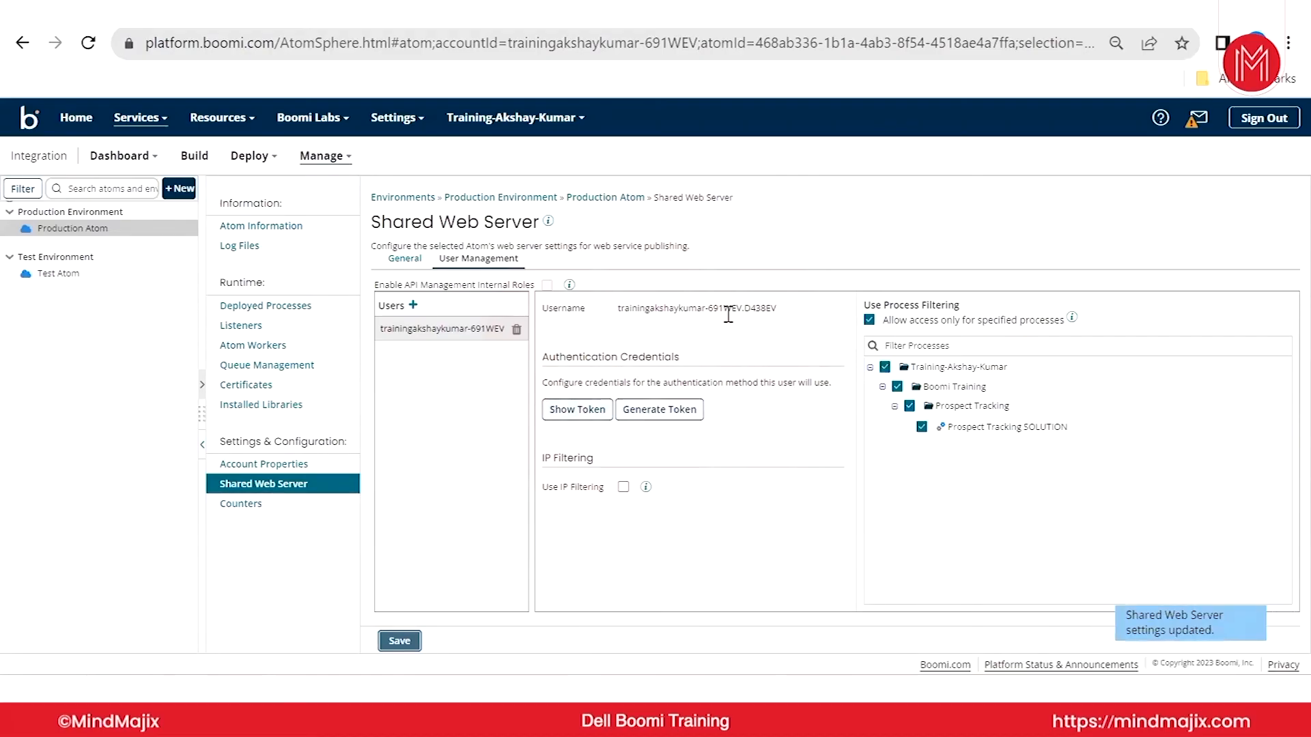
click(563, 412)
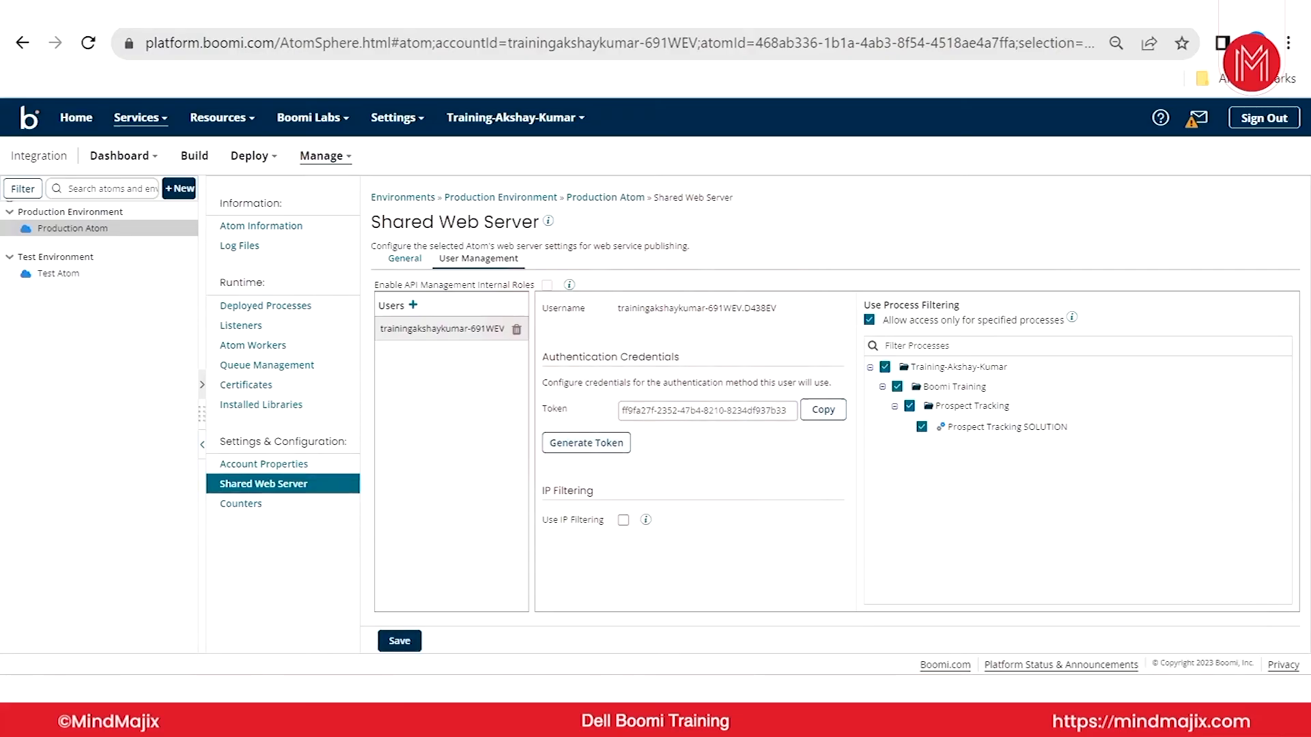
- Copy the getProspectTrack?type=Prospect endpoint URL from the notes and use it in a new HTTP GET request in Postman
key(alt+Tab)
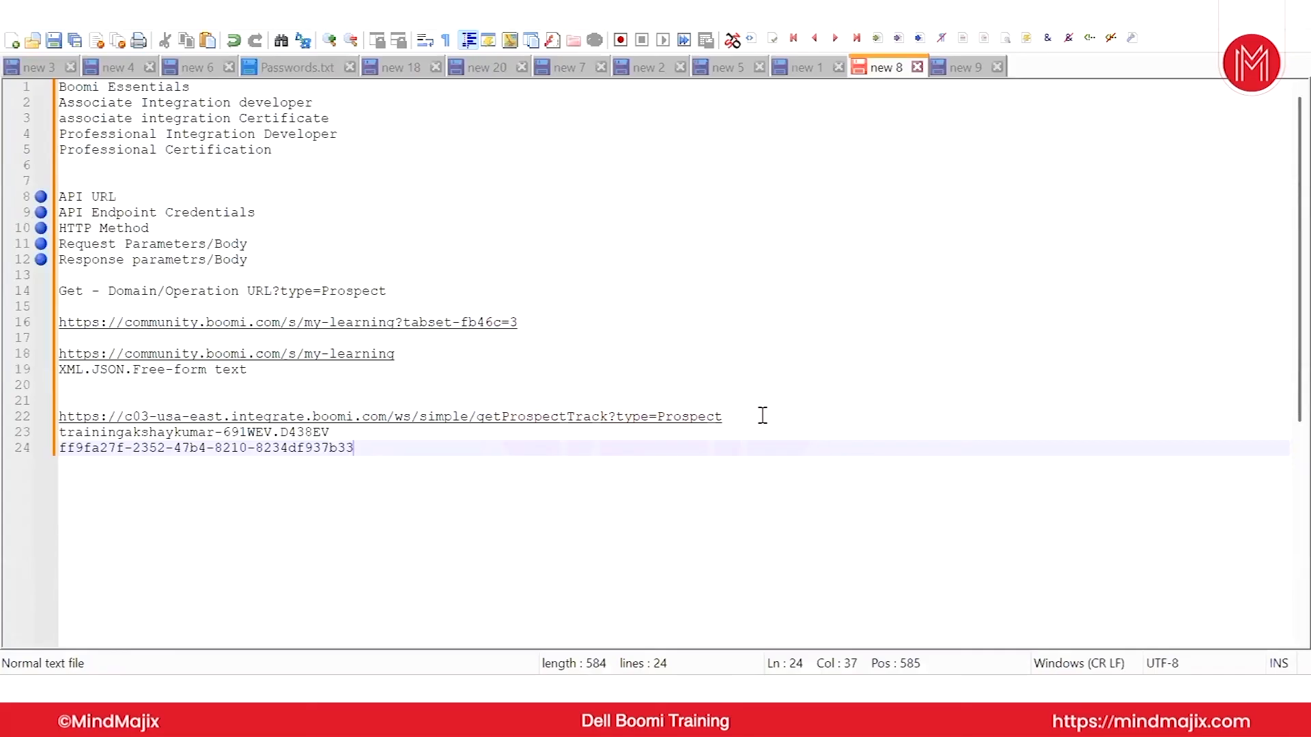
drag(761, 415, 29, 415)
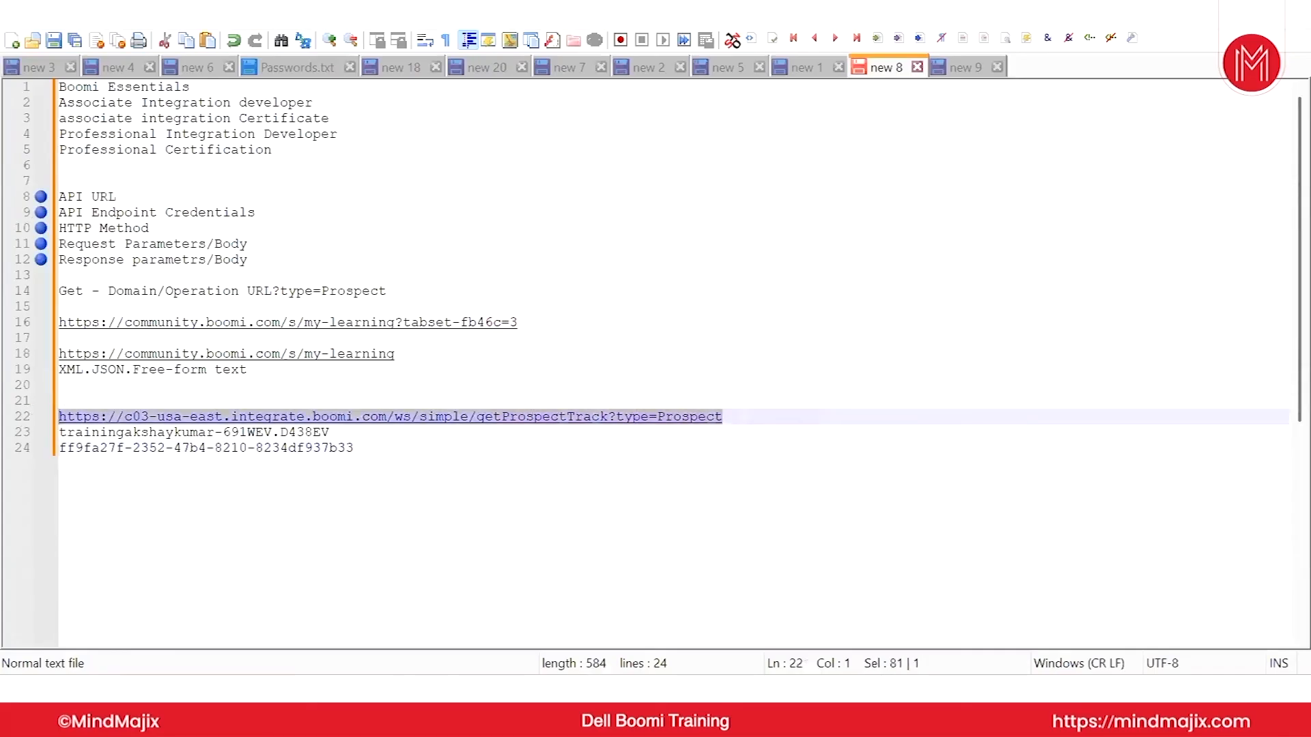
key(alt+Tab)
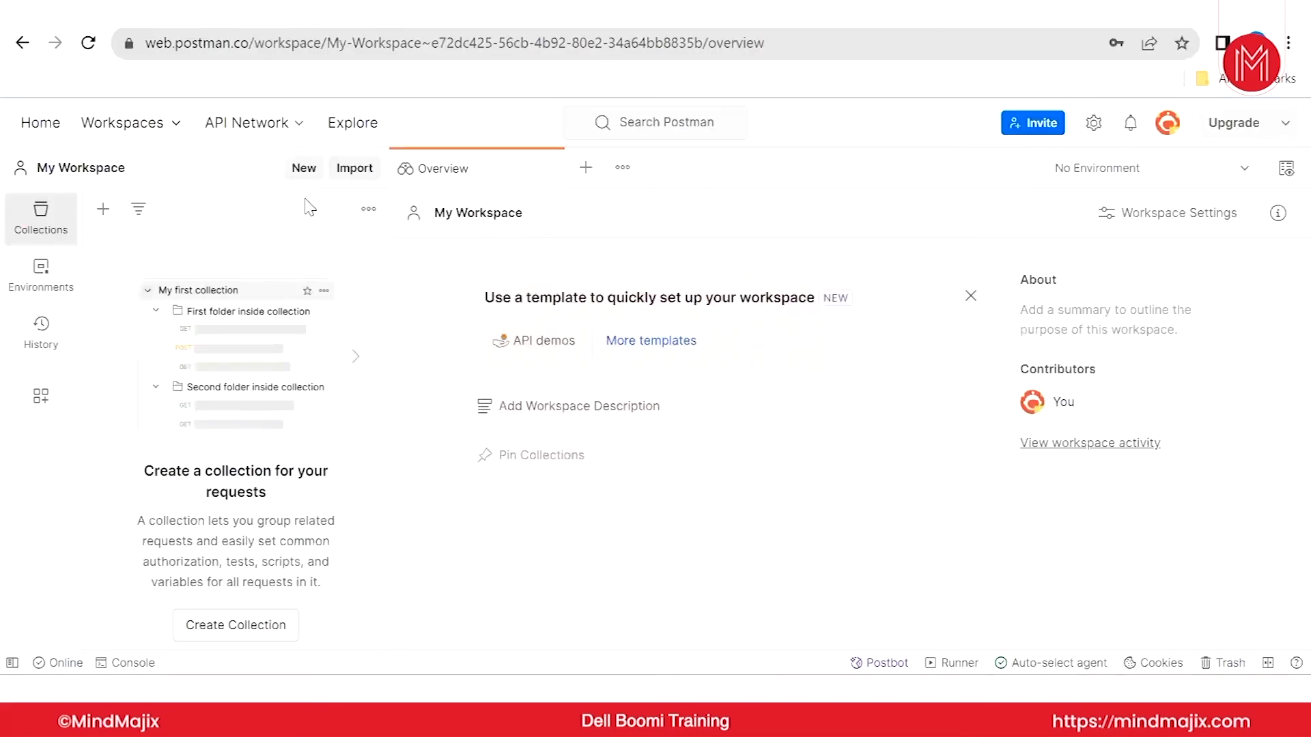
click(304, 167)
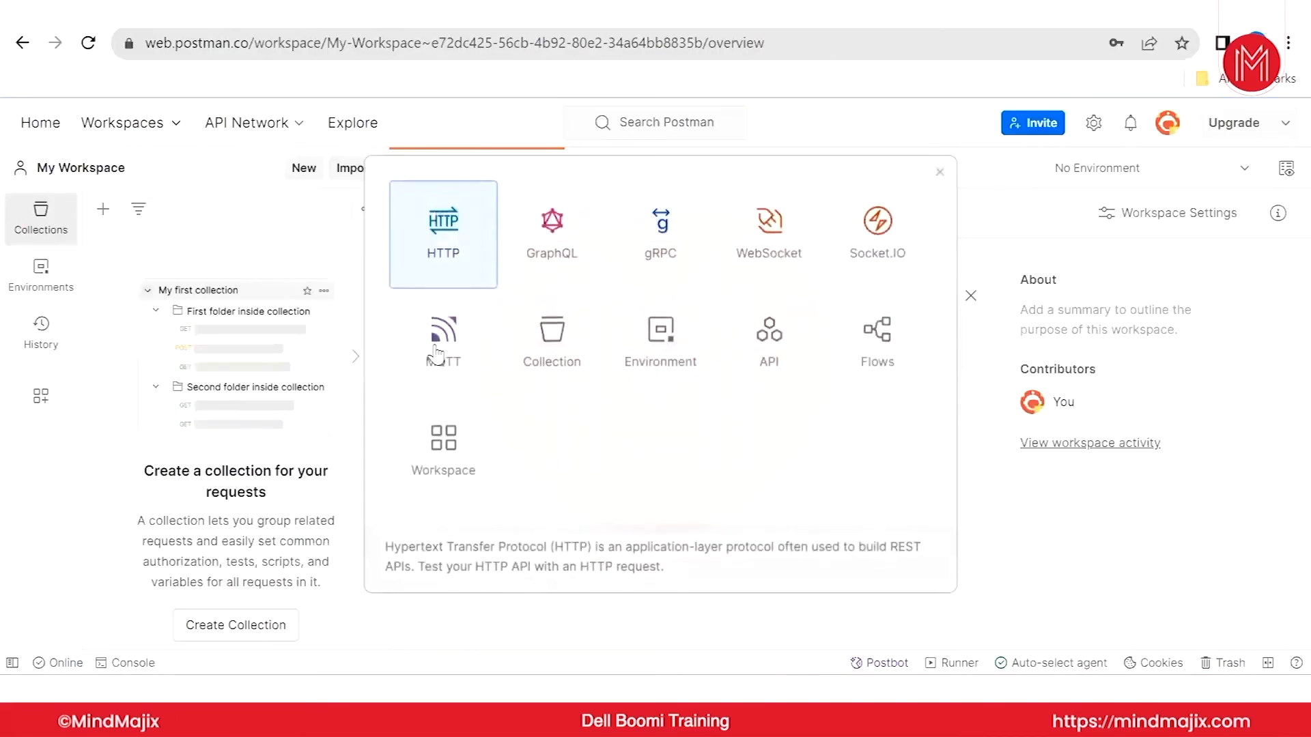
click(445, 241)
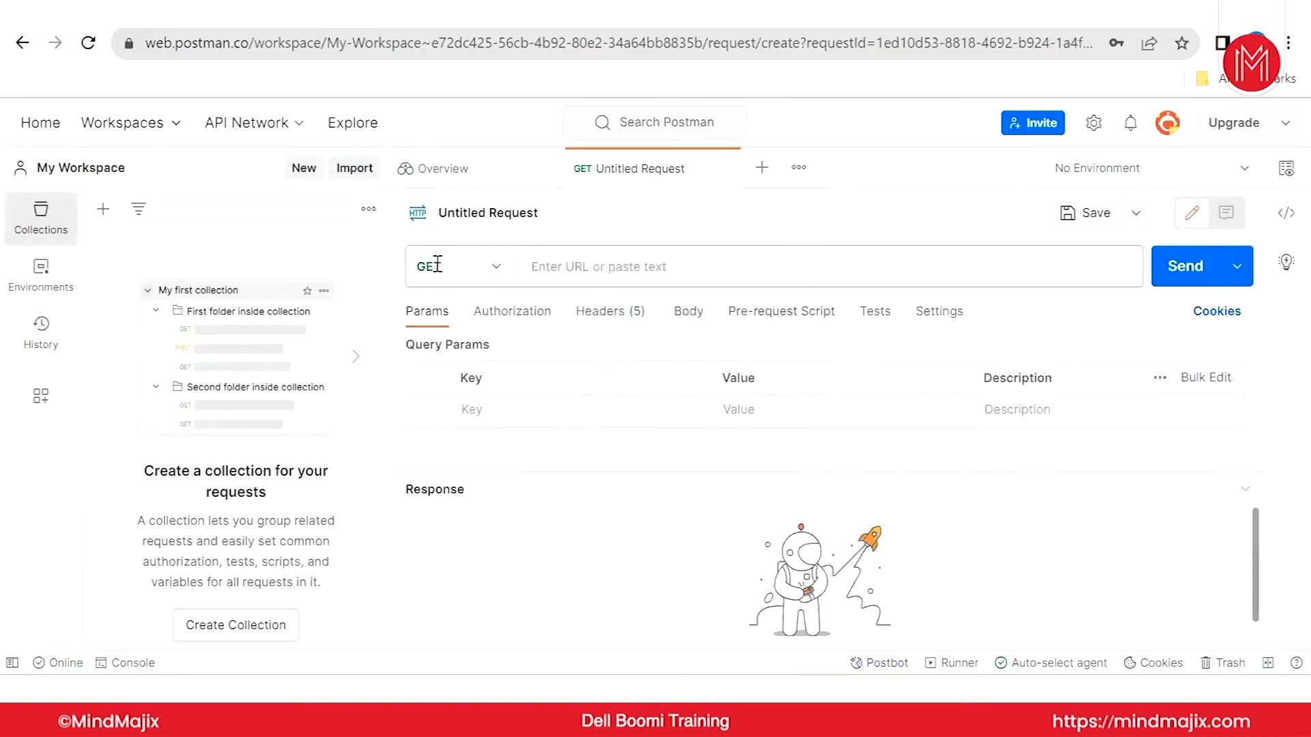
click(558, 267)
key(ctrl+v)
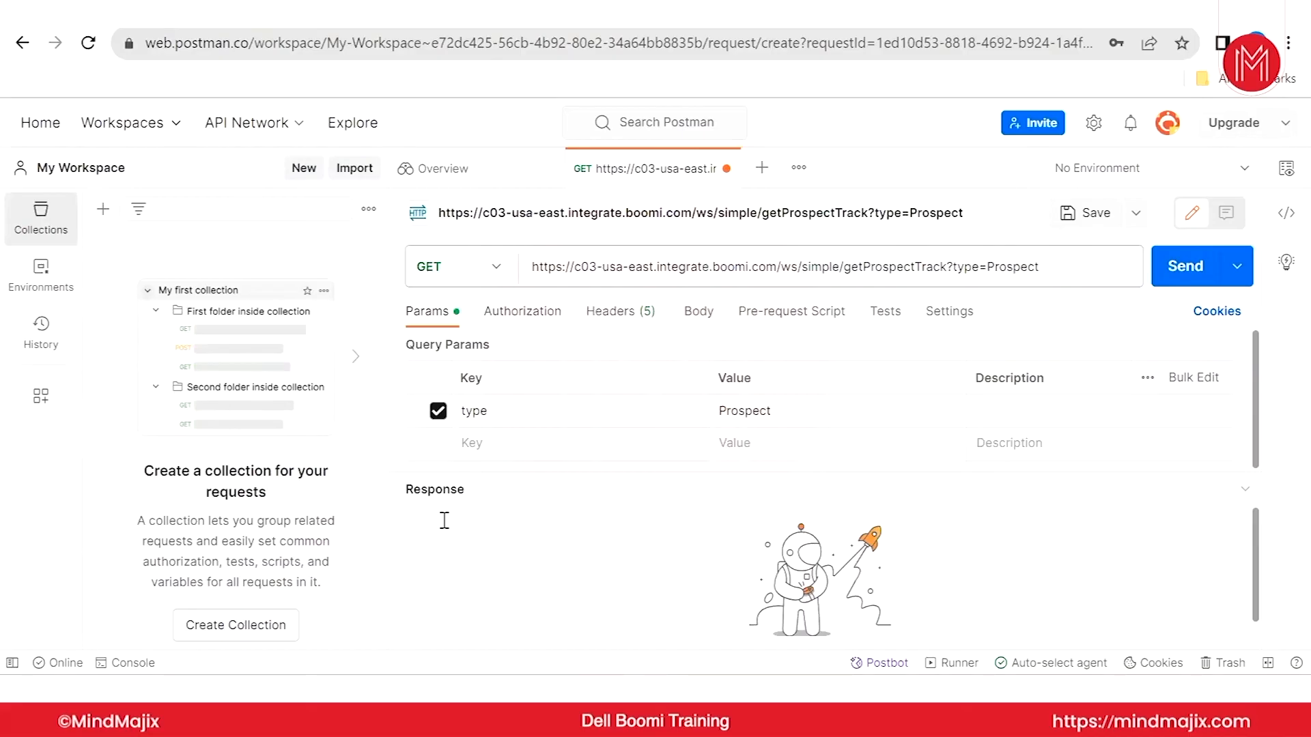
- Set the request's authorization type to Basic Auth and dismiss the sensitive-data notice
key(alt+Tab)
key(alt+Tab)
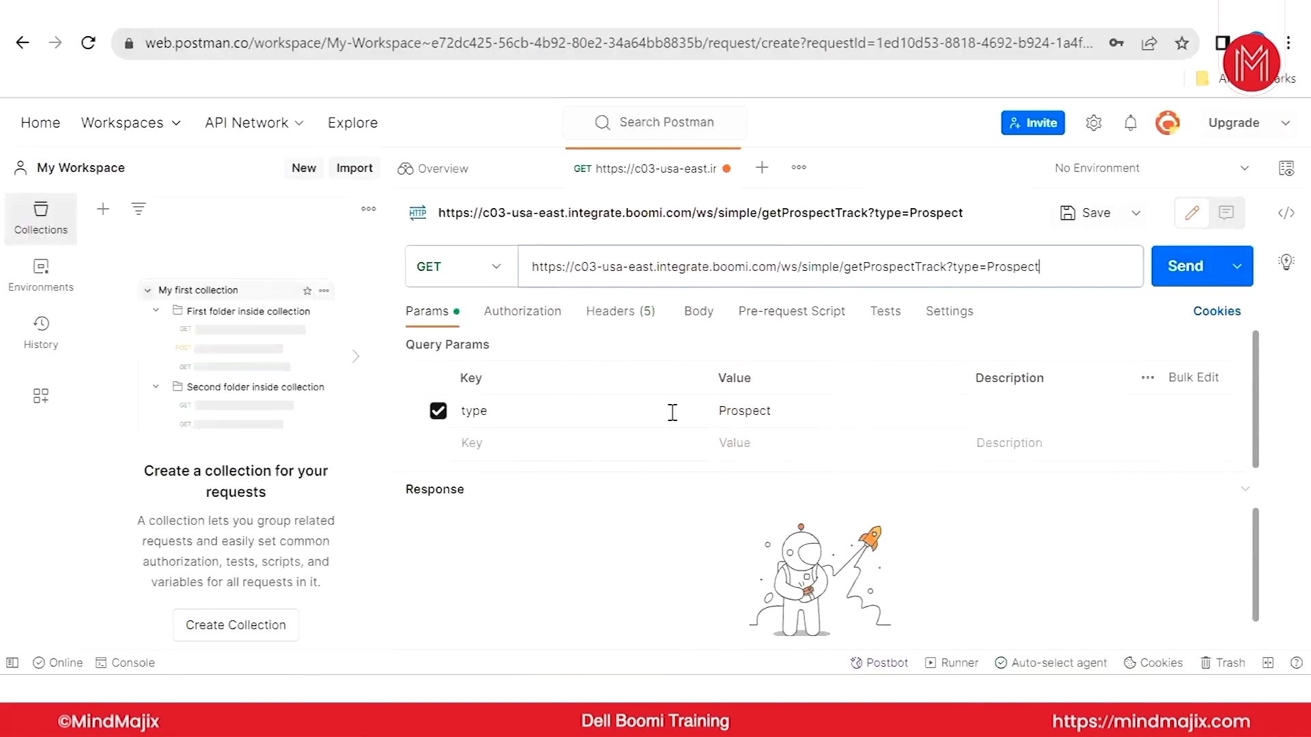
click(537, 317)
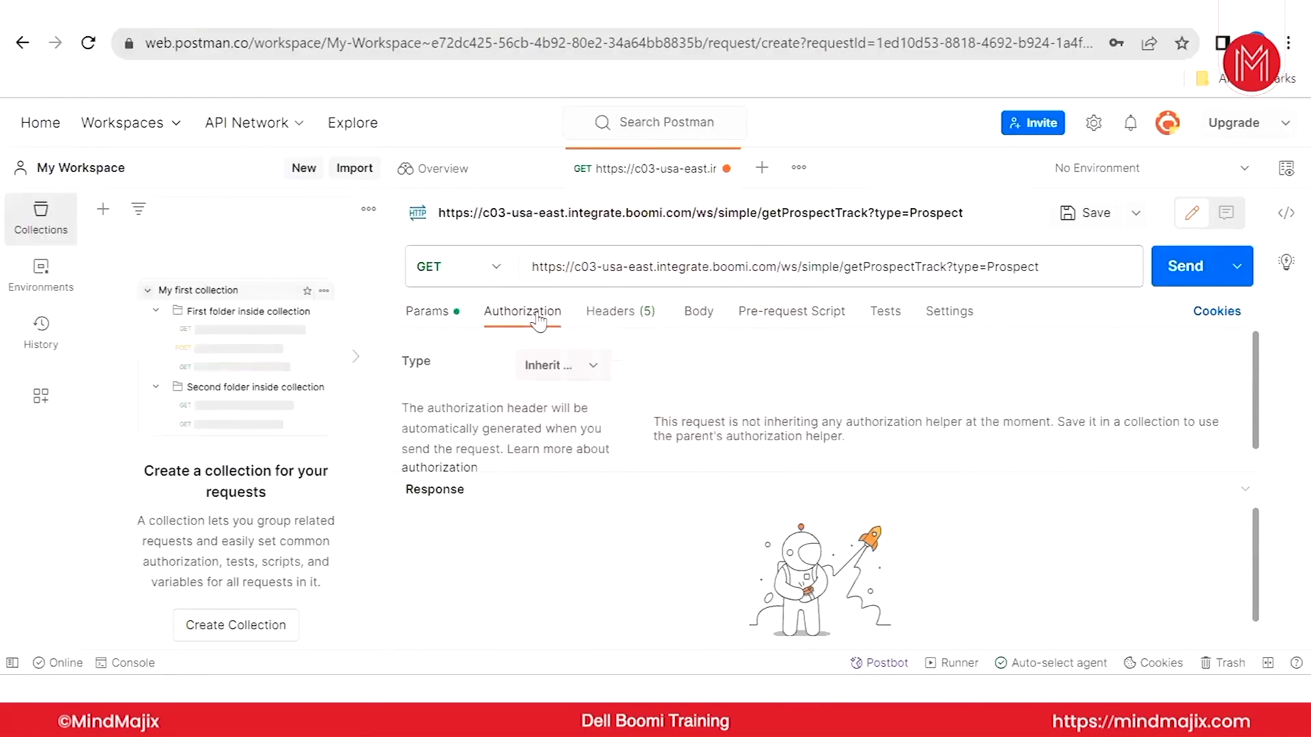
click(588, 367)
click(594, 480)
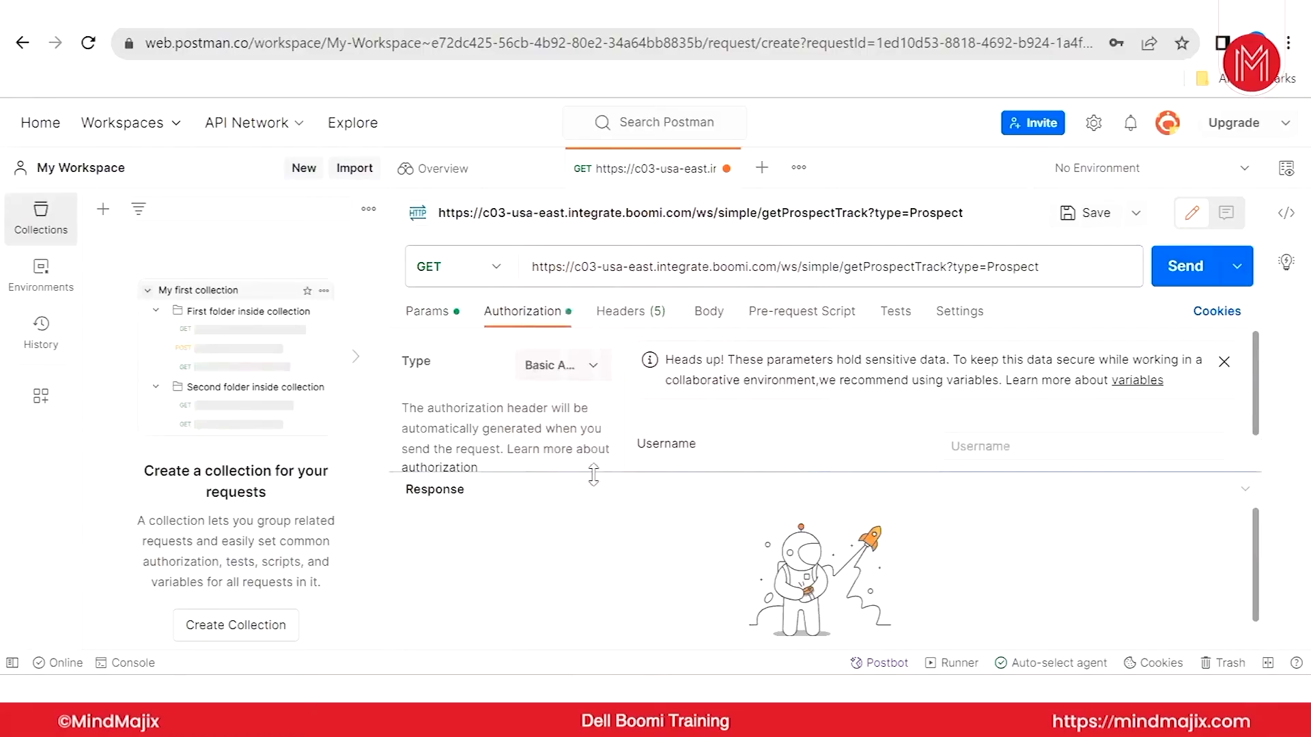
scroll(1019, 427, down, 1)
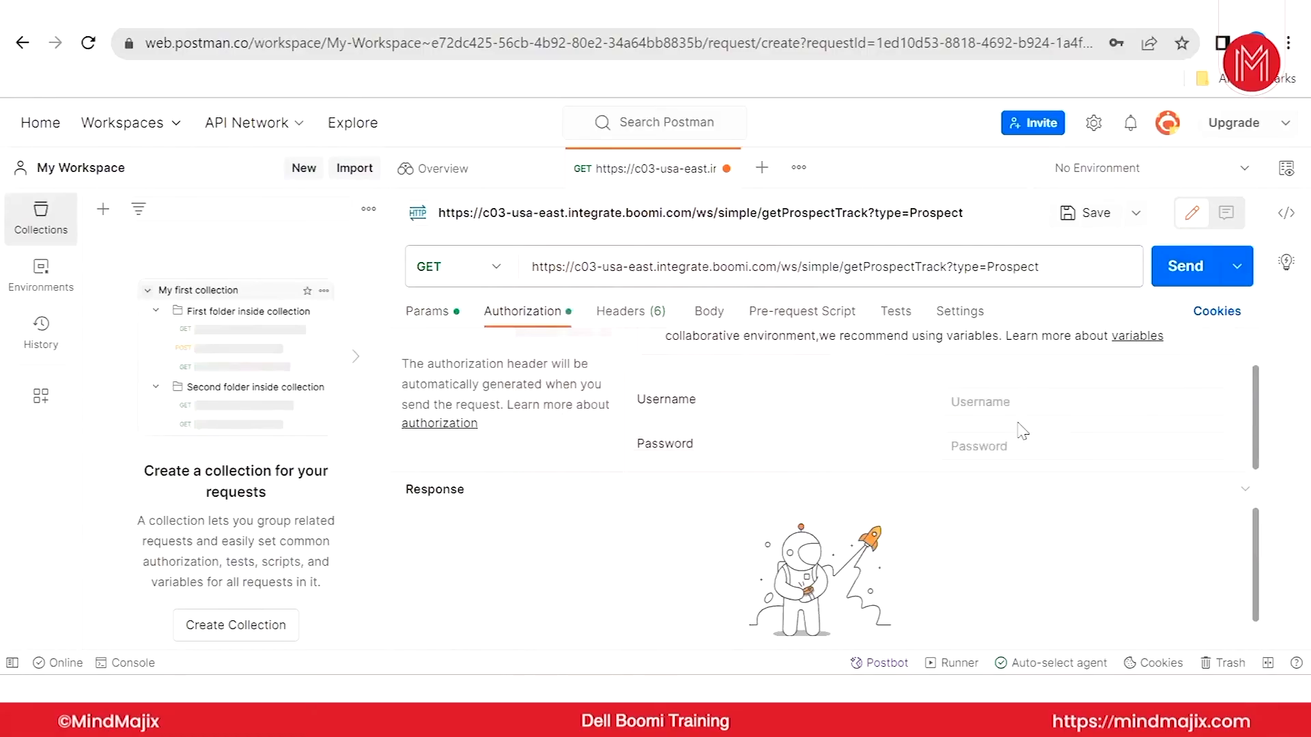
scroll(1093, 420, up, 1)
click(1227, 369)
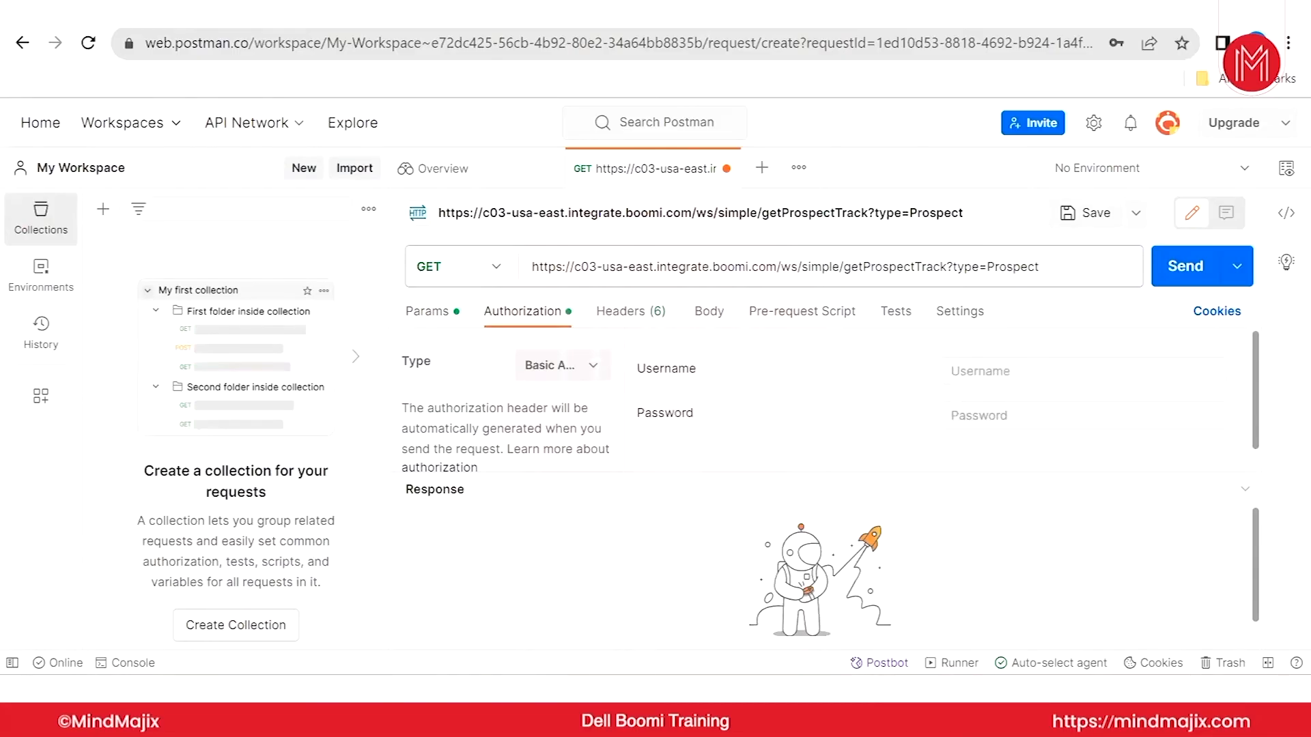
- Copy the web server username from the Notepad++ notes into the Basic Auth username in Postman
key(alt+Tab)
drag(337, 432, 3, 437)
key(ctrl+c)
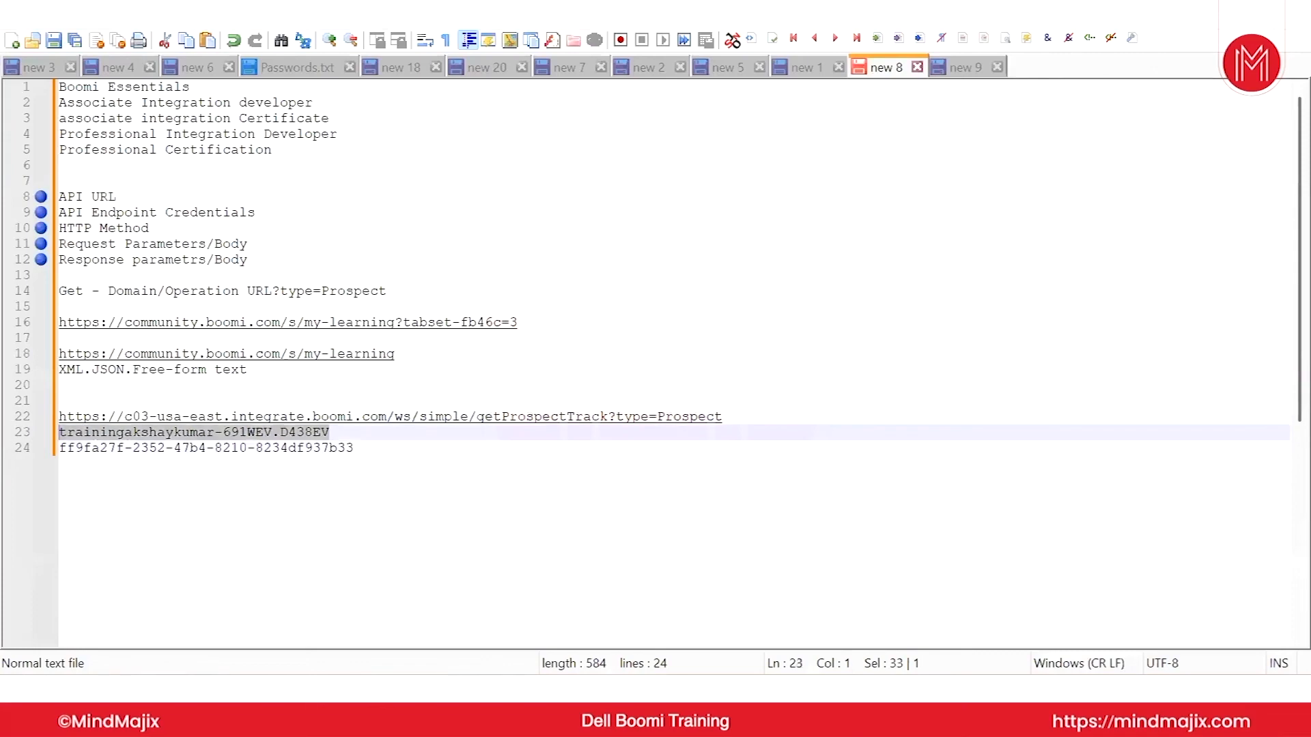
key(alt+Tab)
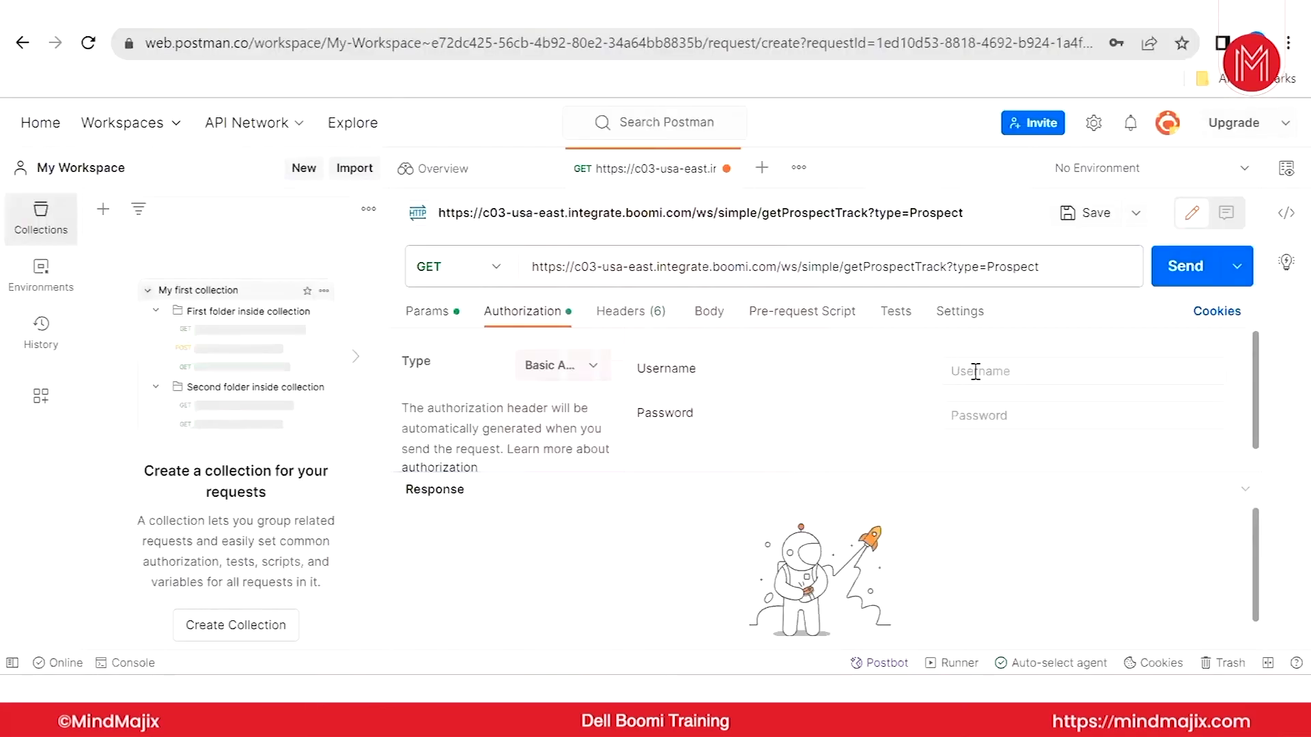
key(ctrl+v)
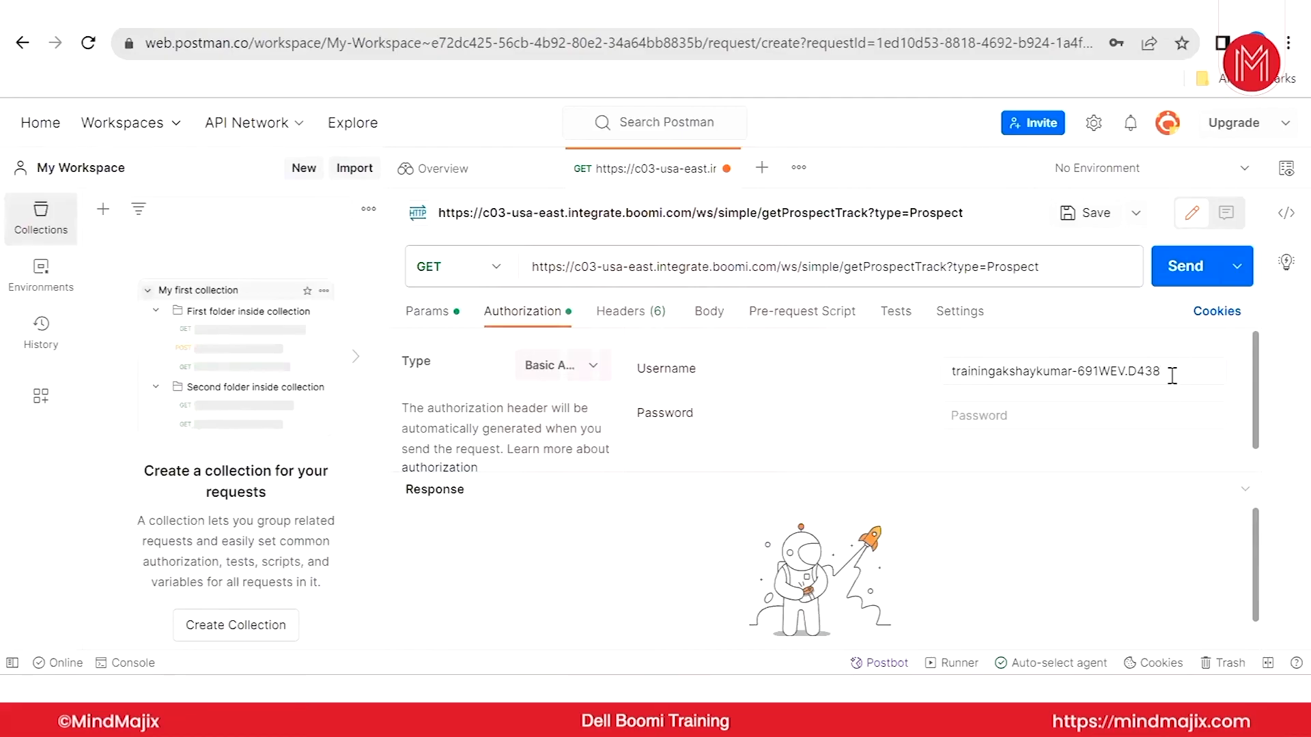
key(ctrl+a)
key(ctrl+v)
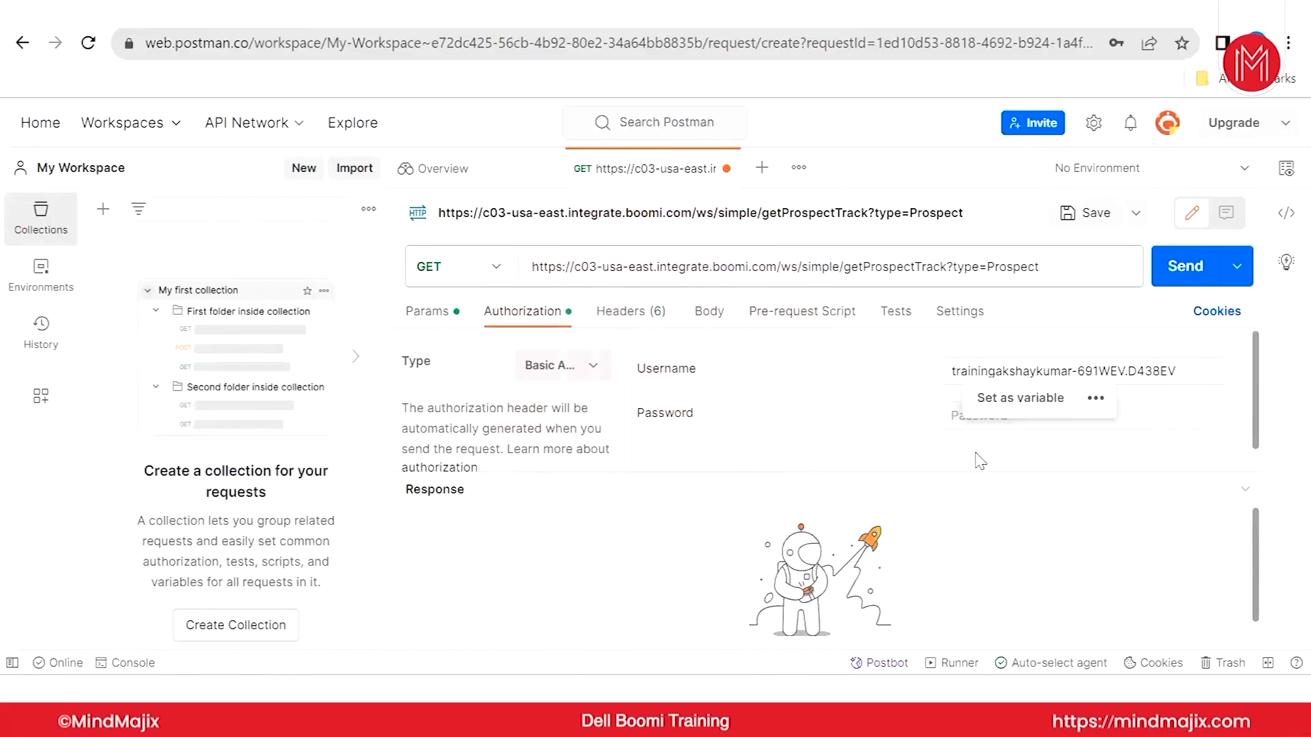
- Copy the authentication token from the Notepad++ notes and paste it as the Basic Auth password in Postman
key(alt+Tab)
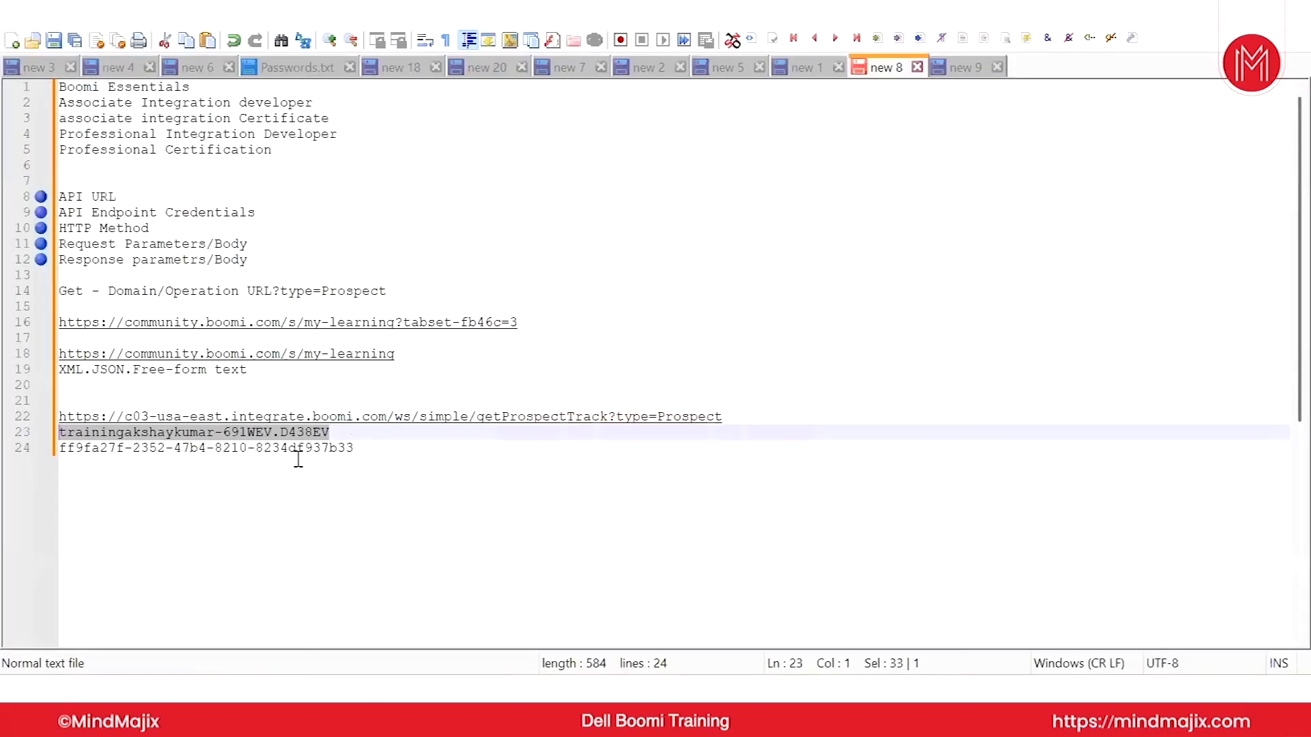
drag(362, 451, 47, 461)
key(ctrl+c)
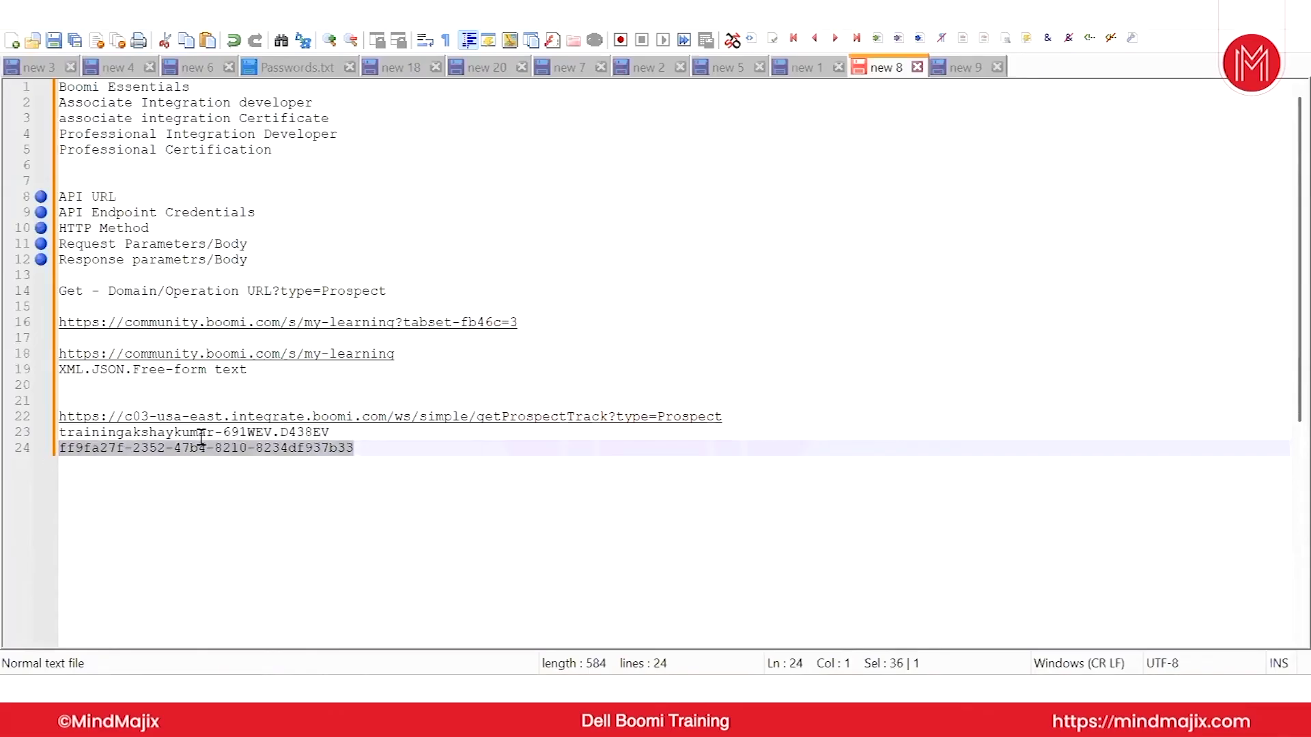
key(alt+Tab)
click(996, 415)
key(ctrl+v)
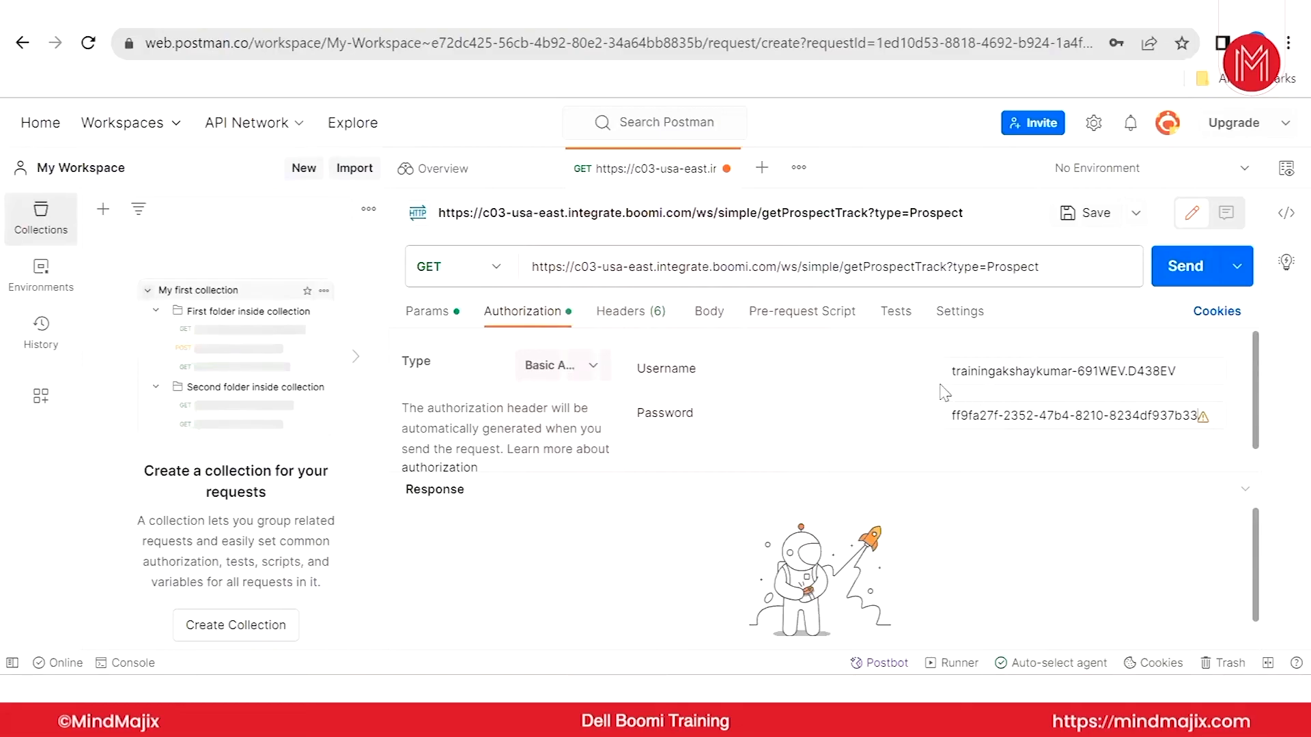
- Check the Request Parameters/Body item in the Notepad++ notes, send the GET request in Postman, and review its response
key(alt+Tab)
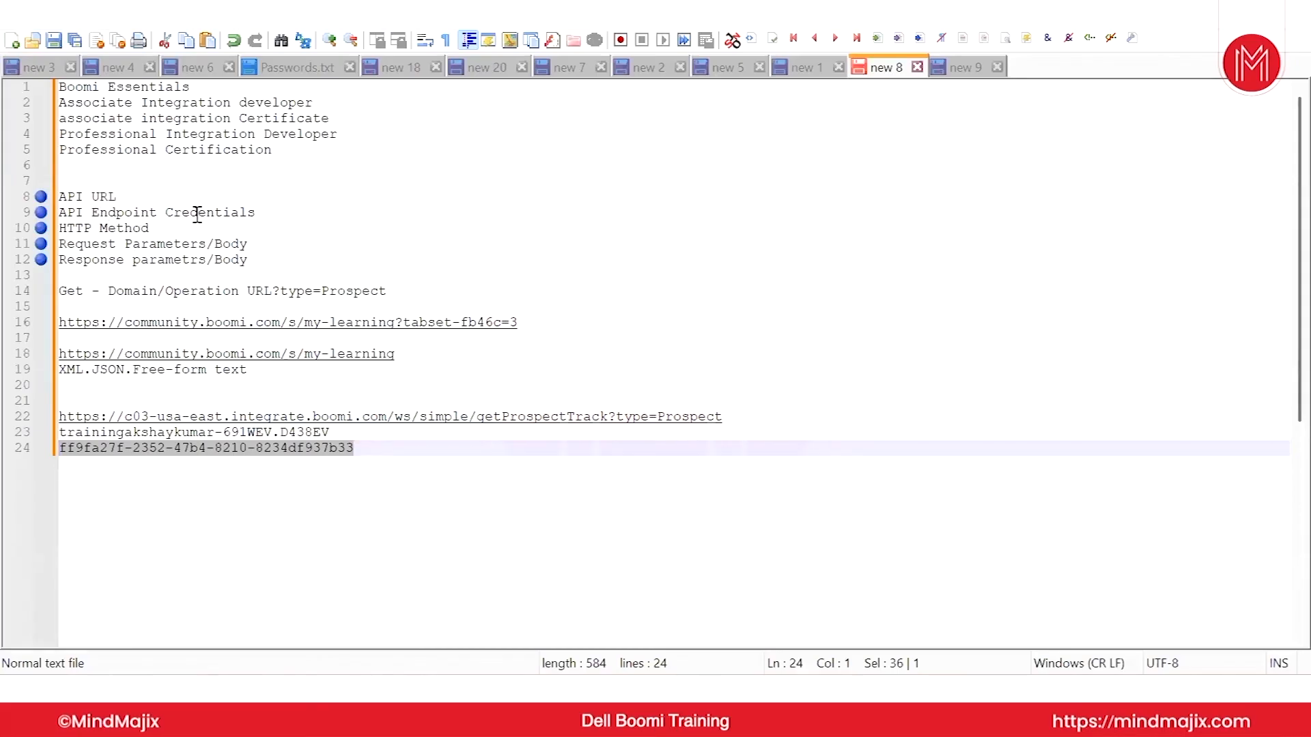
click(239, 243)
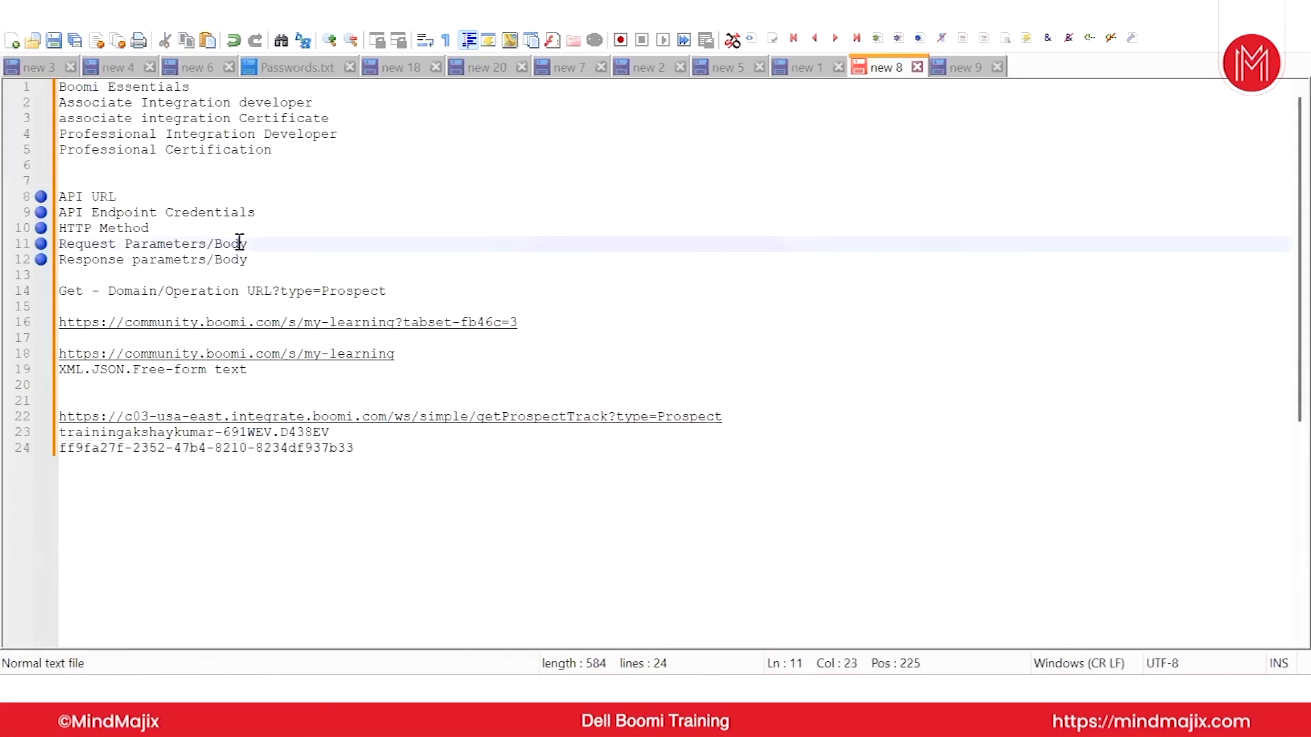
key(alt+Tab)
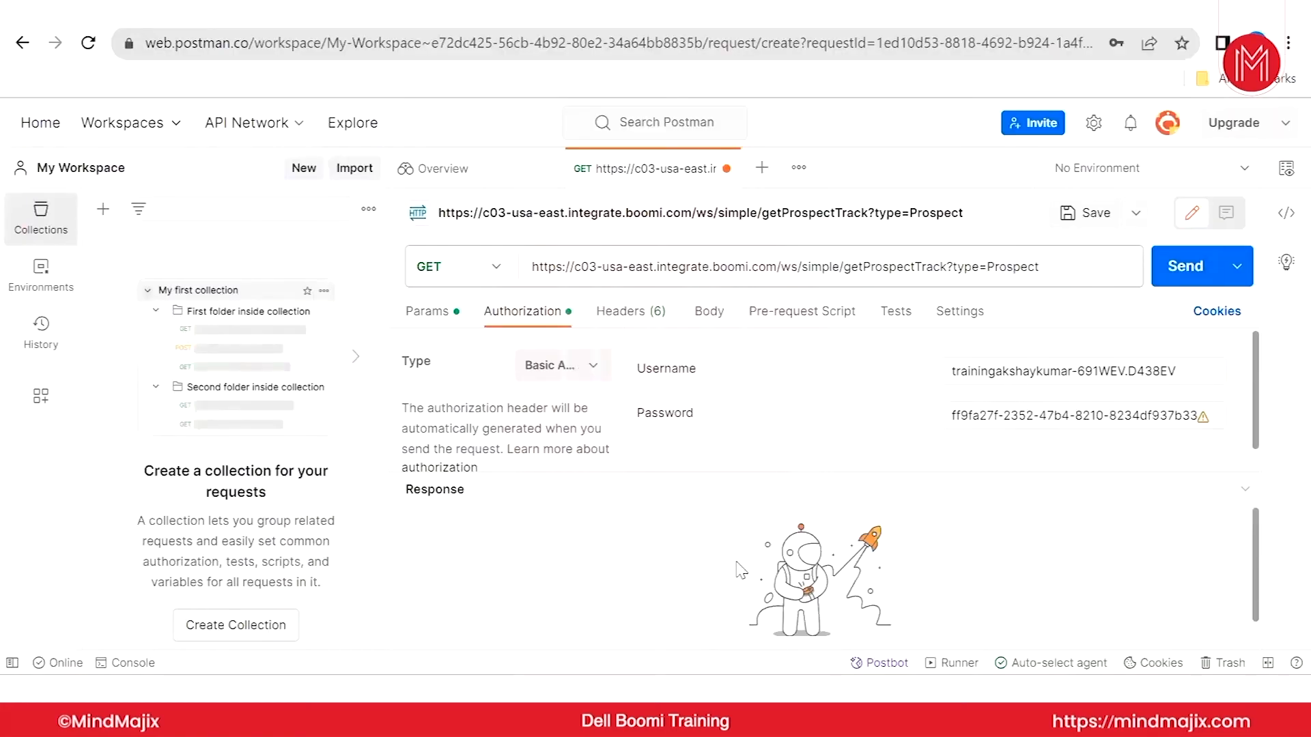
click(1178, 280)
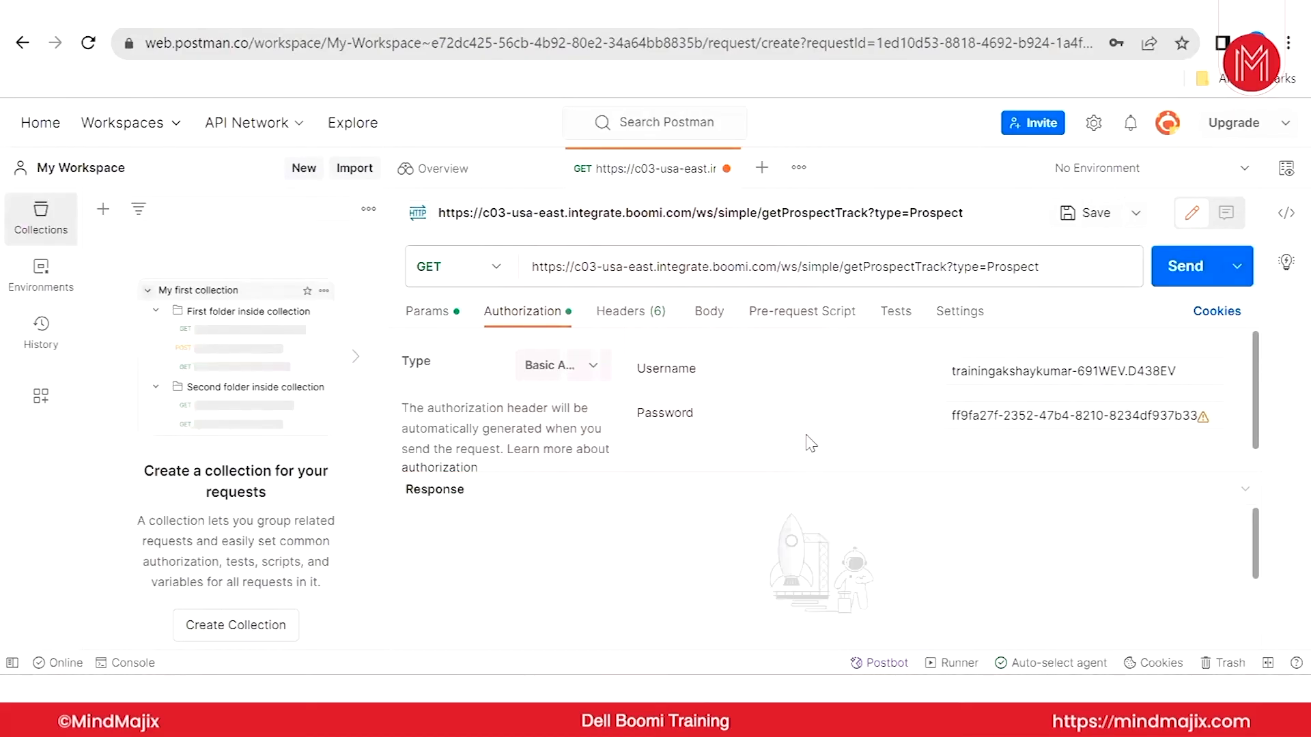
scroll(894, 536, down, 3)
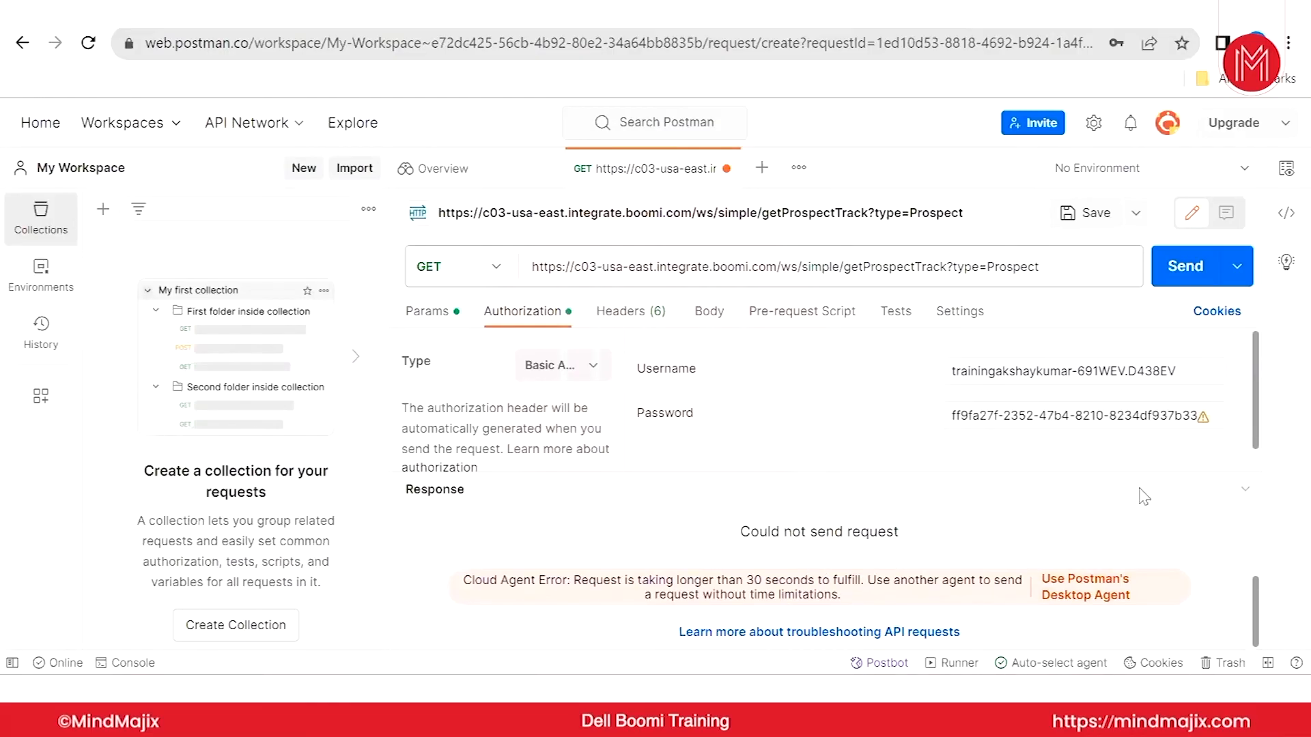
mouse_move(1204, 418)
- Switch to Boomi and open Process Reporting to review the past hour's executions
click(251, 12)
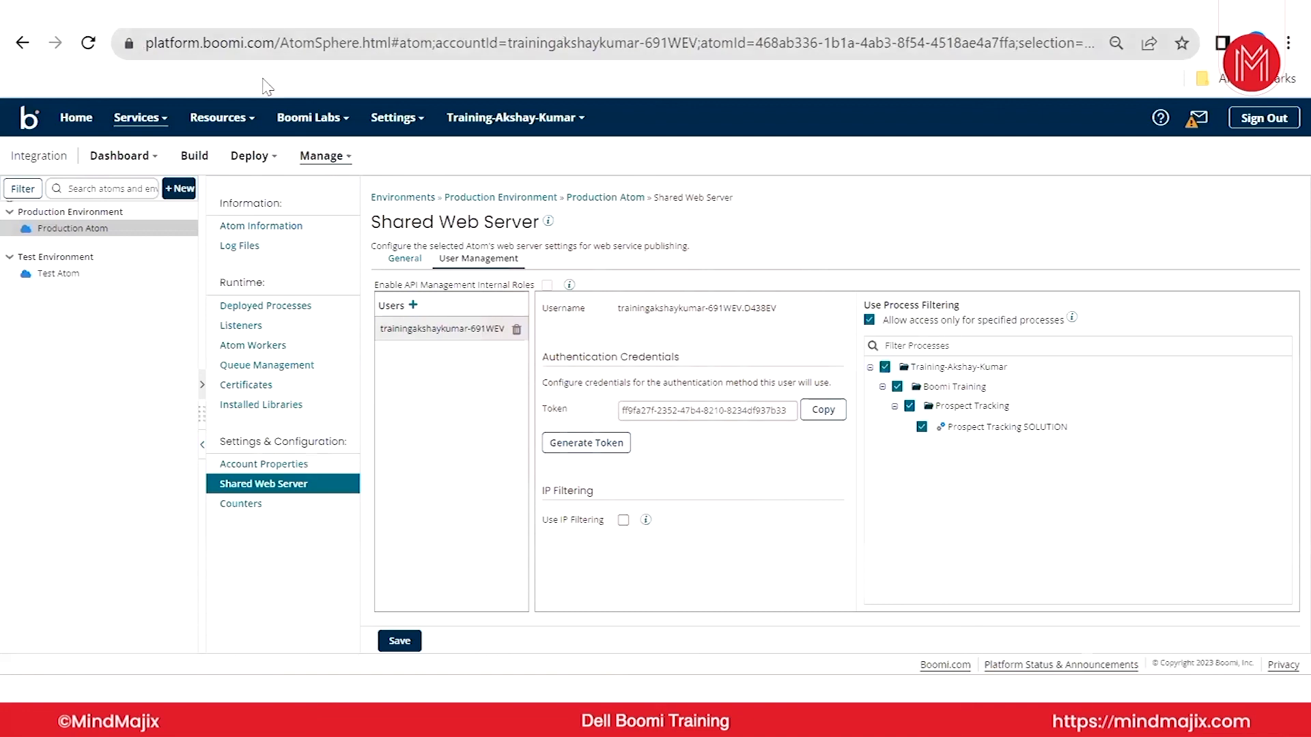
click(338, 167)
click(341, 189)
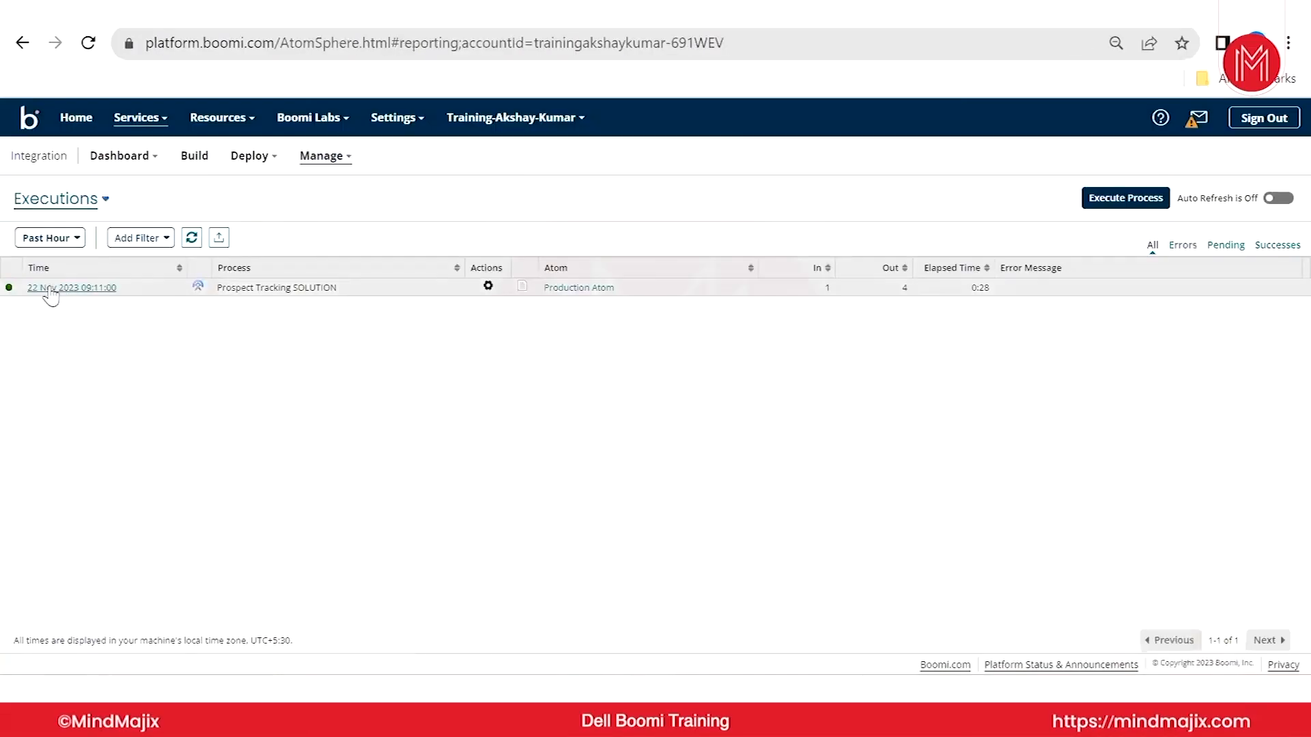
- View the successful Return Documents output of the Prospect Tracking SOLUTION execution, and switch to Postman to reread the request's error text
click(51, 290)
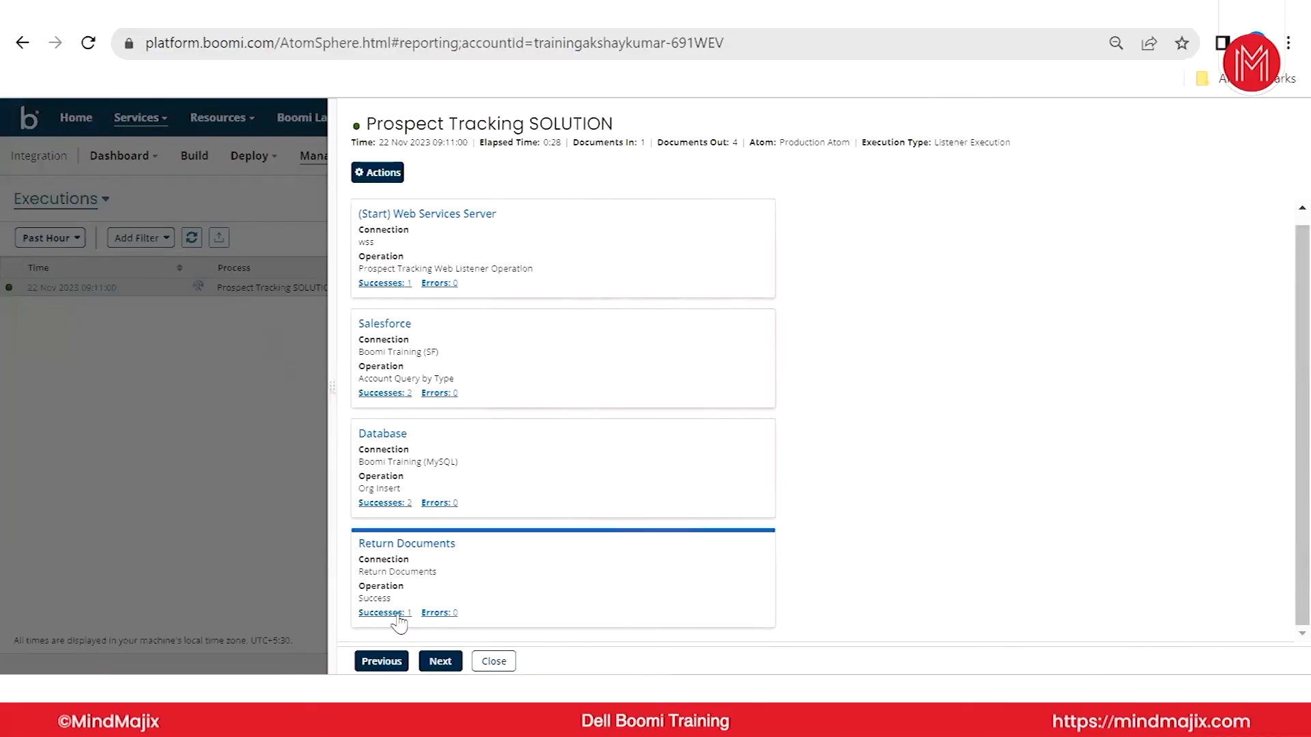
click(399, 615)
click(516, 302)
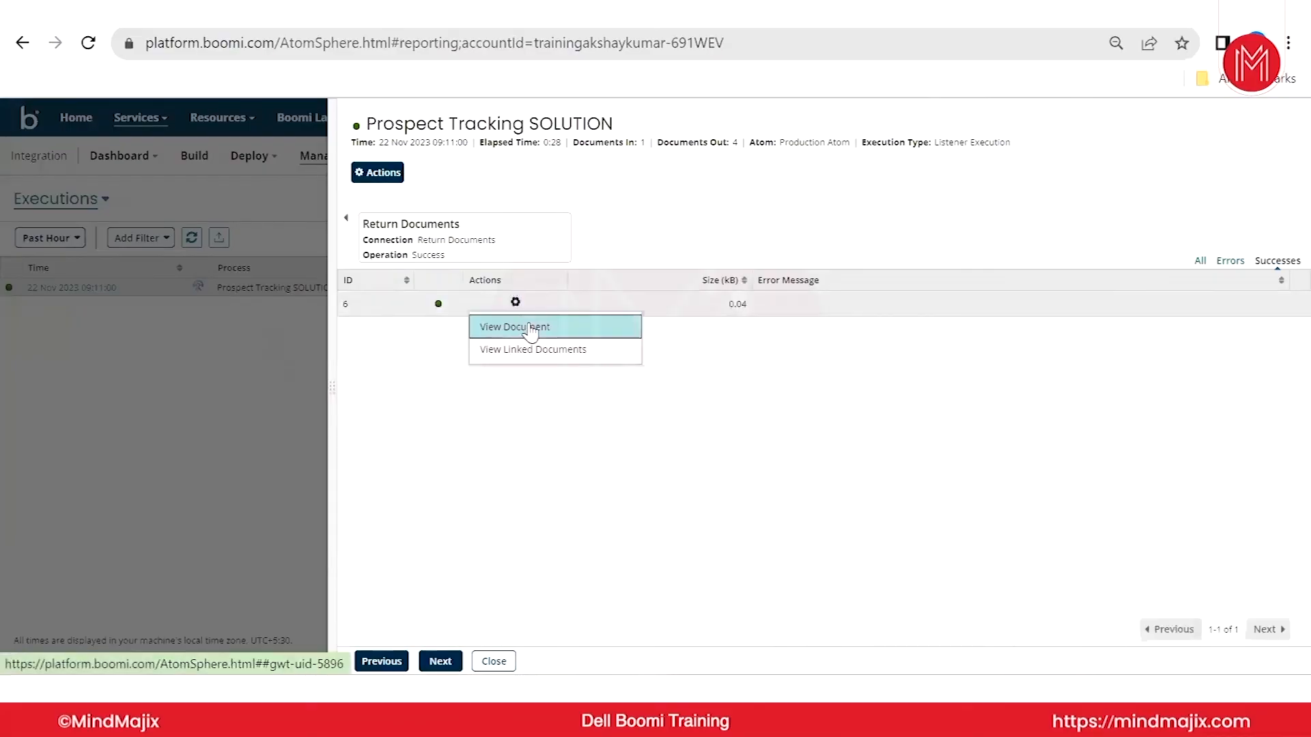
click(531, 329)
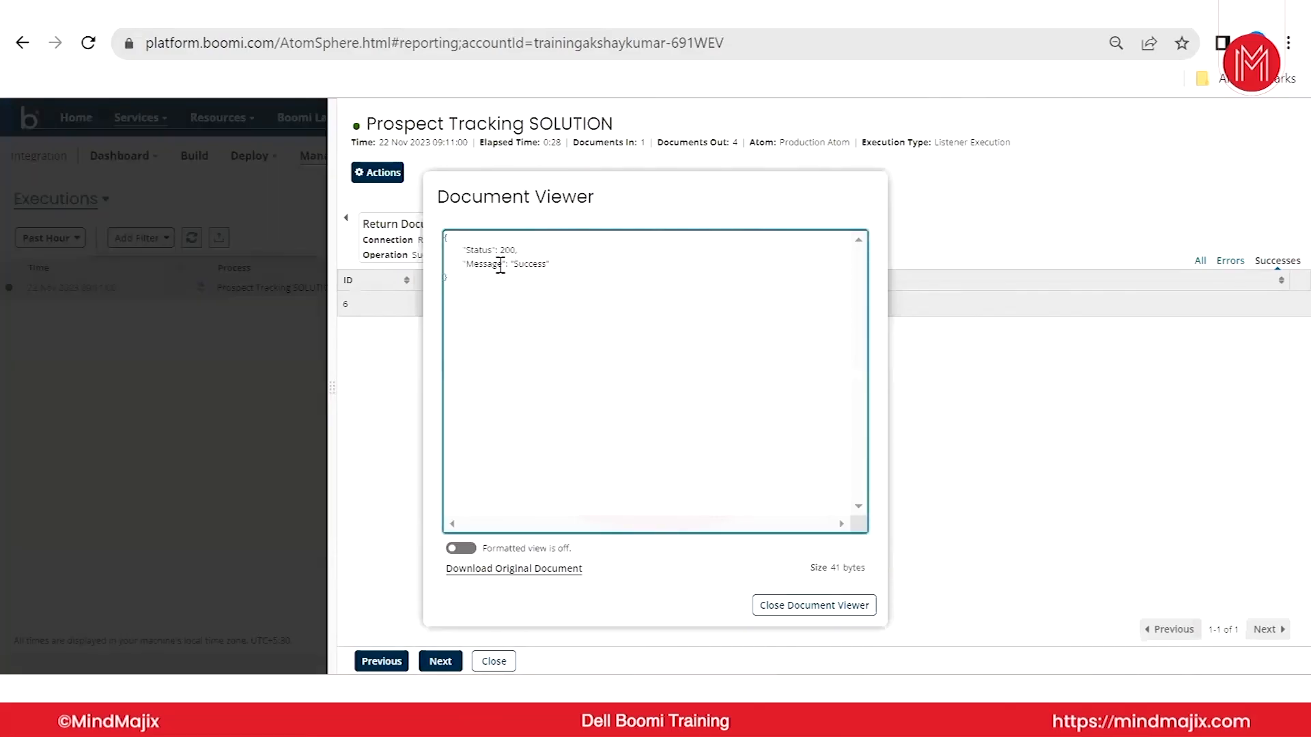
click(459, 549)
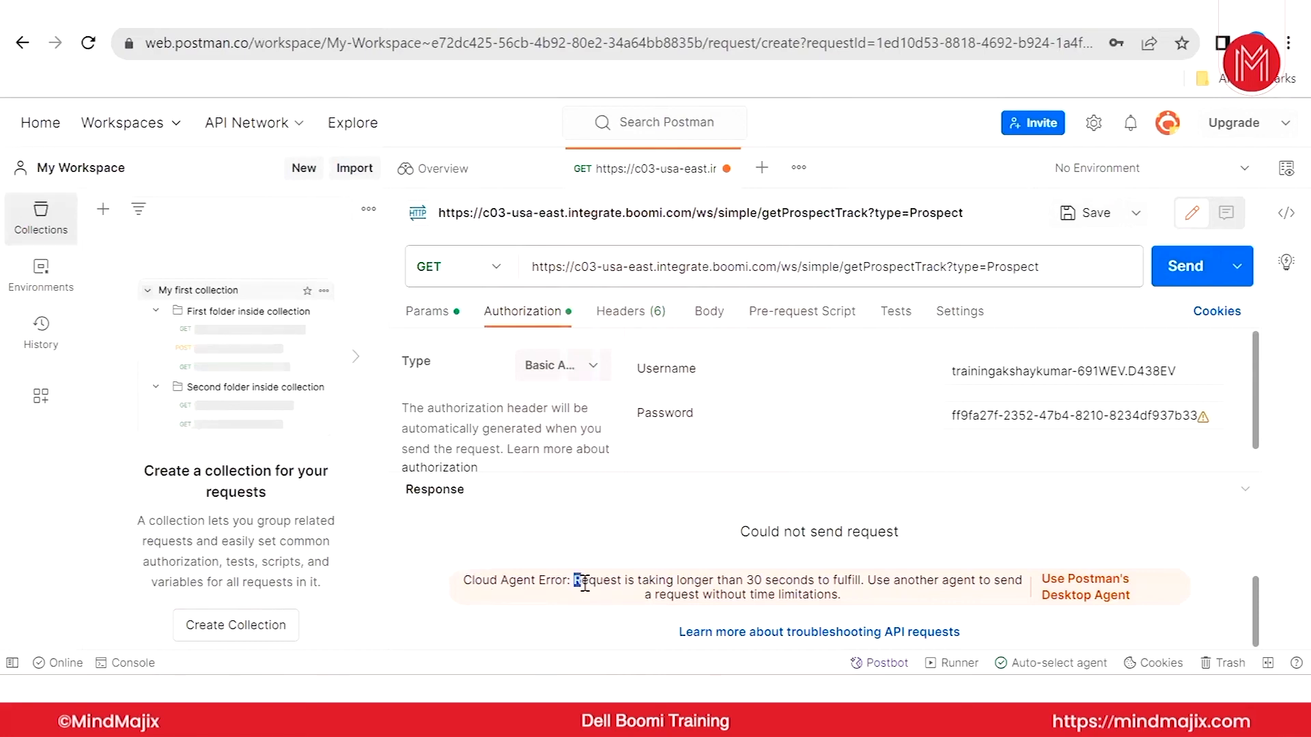
drag(584, 584, 1011, 576)
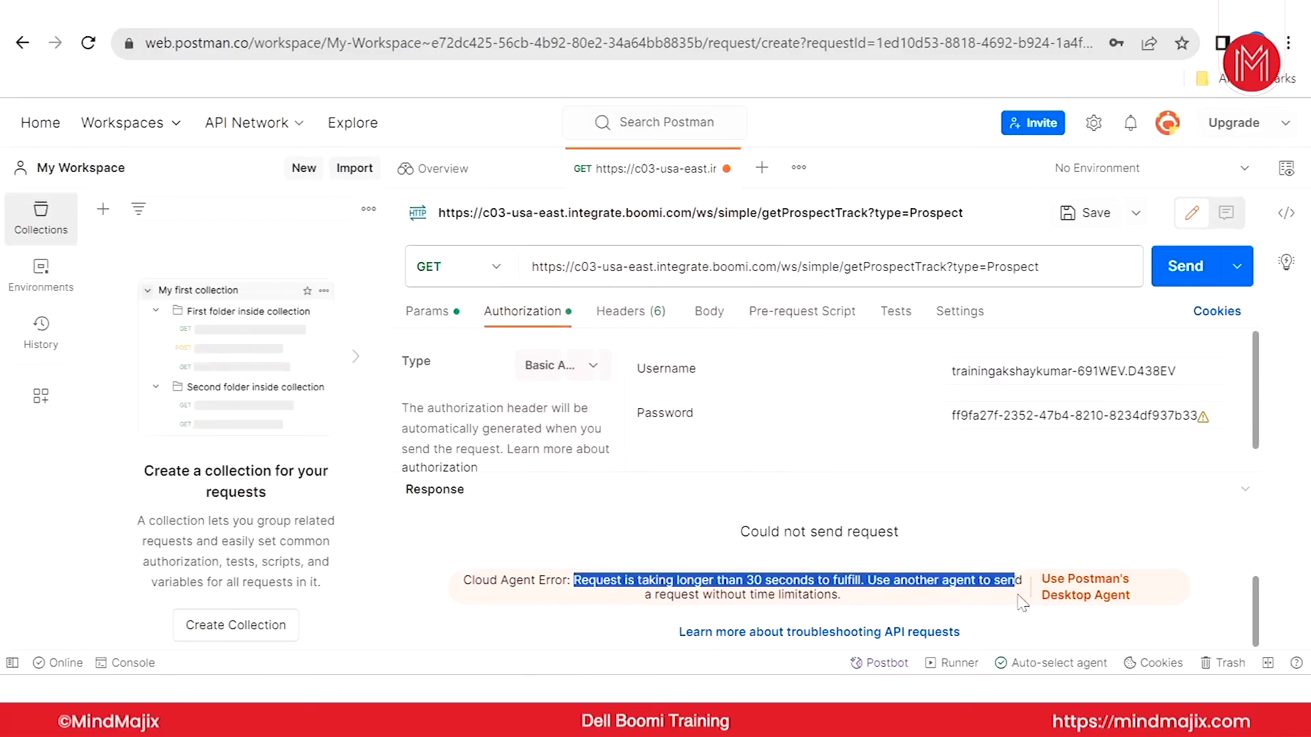
drag(1023, 603, 1023, 605)
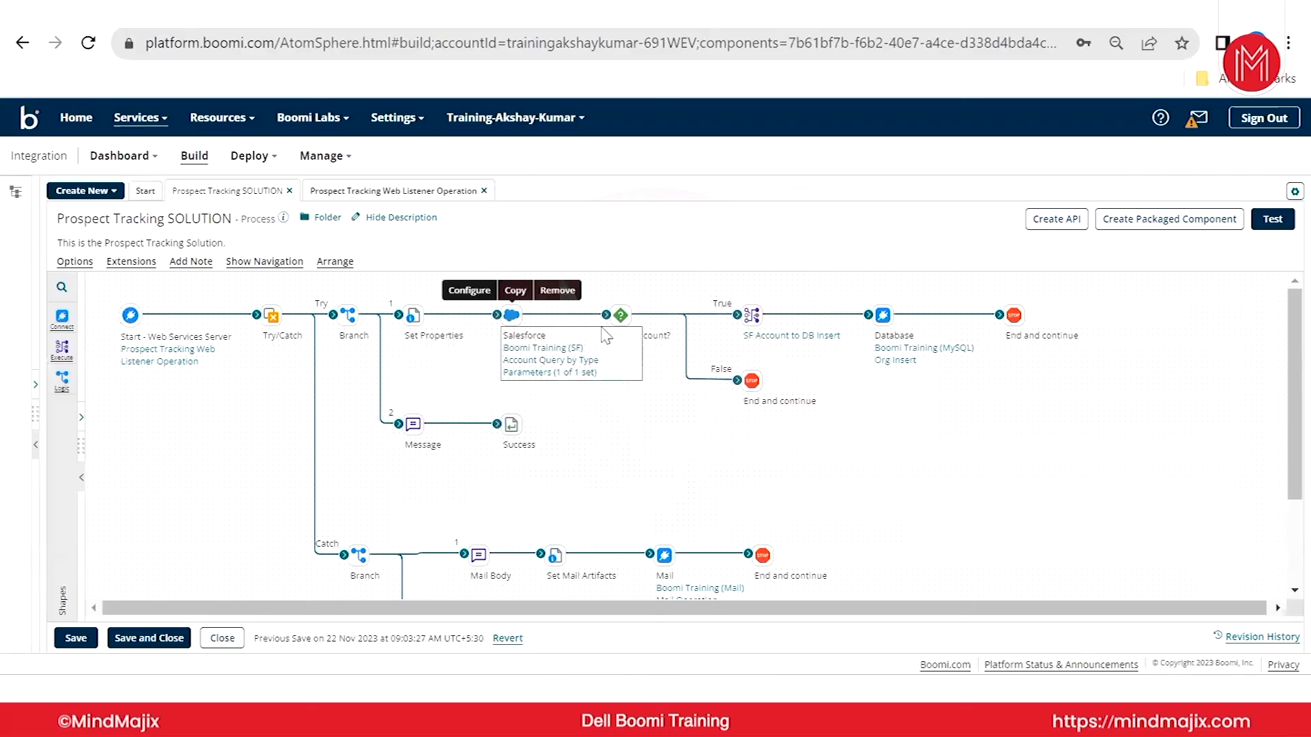
- Reroute the Salesforce shape's output from the New Account? decision to a new Stop shape, and save the Prospect Tracking SOLUTION process
drag(606, 314, 643, 393)
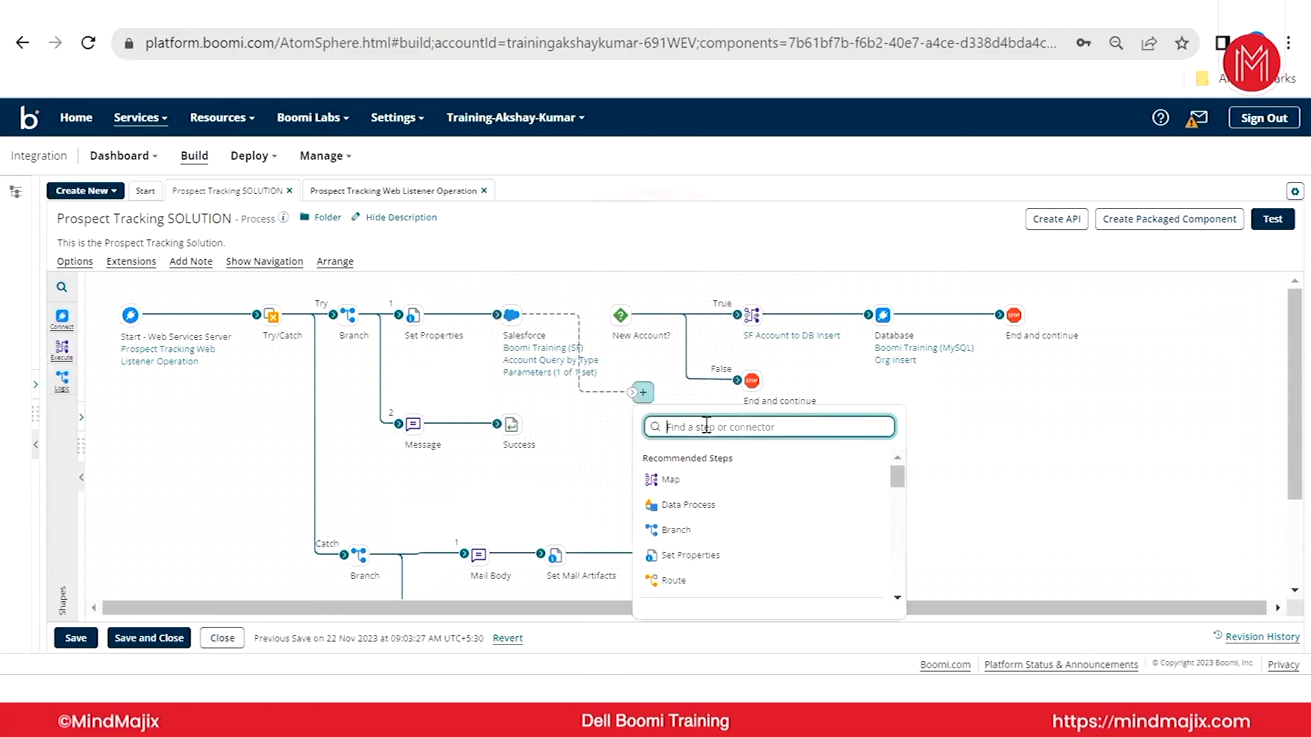
text(stop)
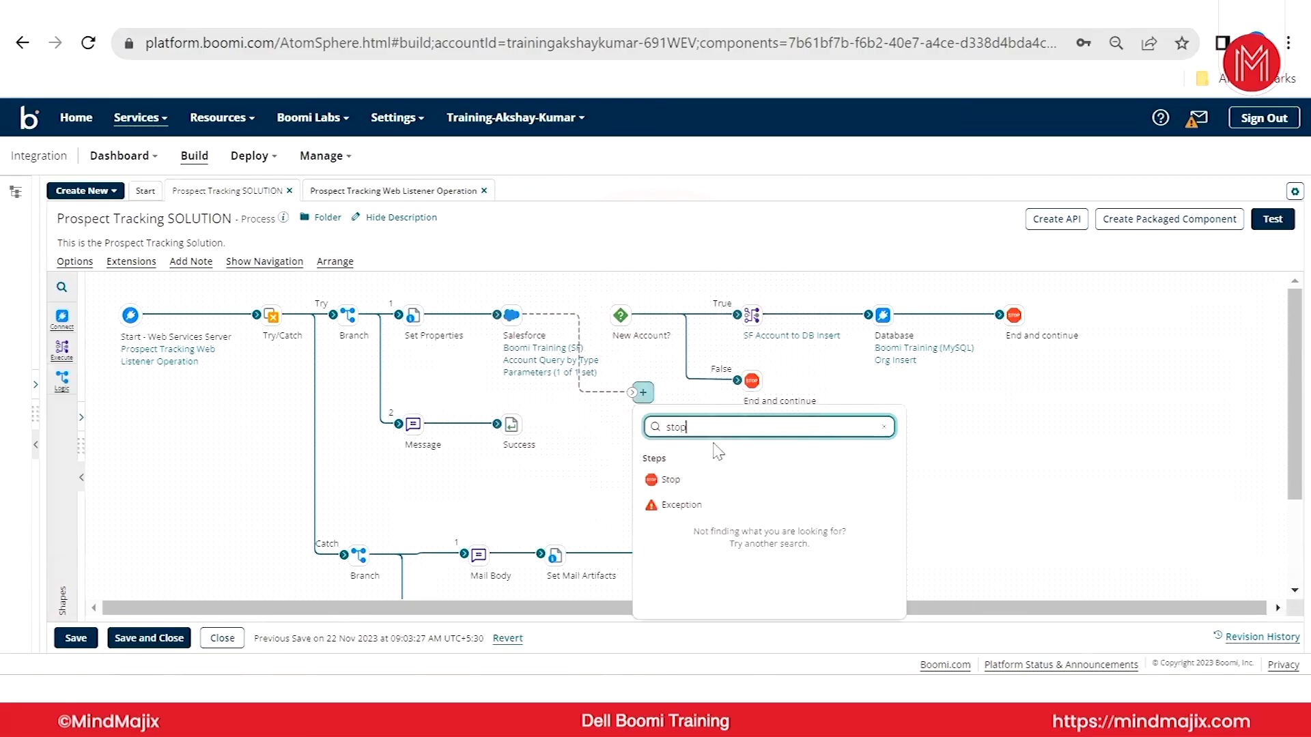
click(703, 485)
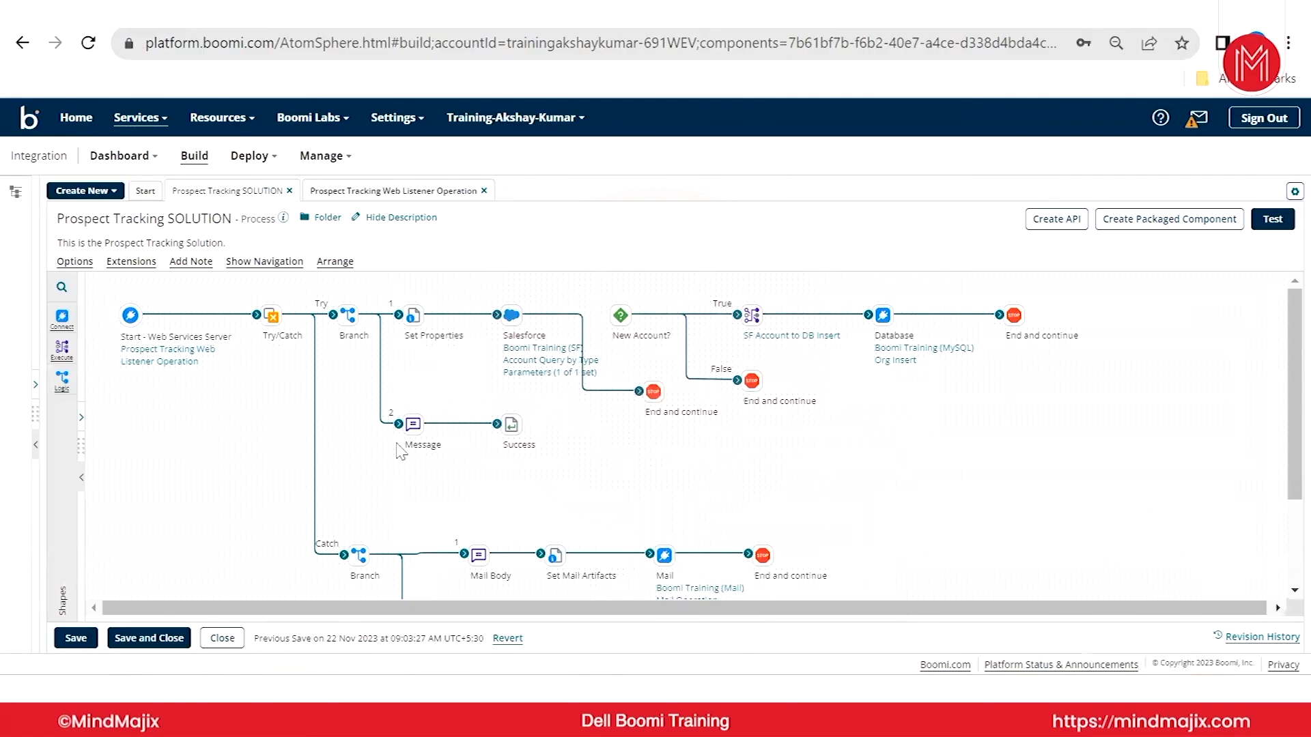
click(76, 638)
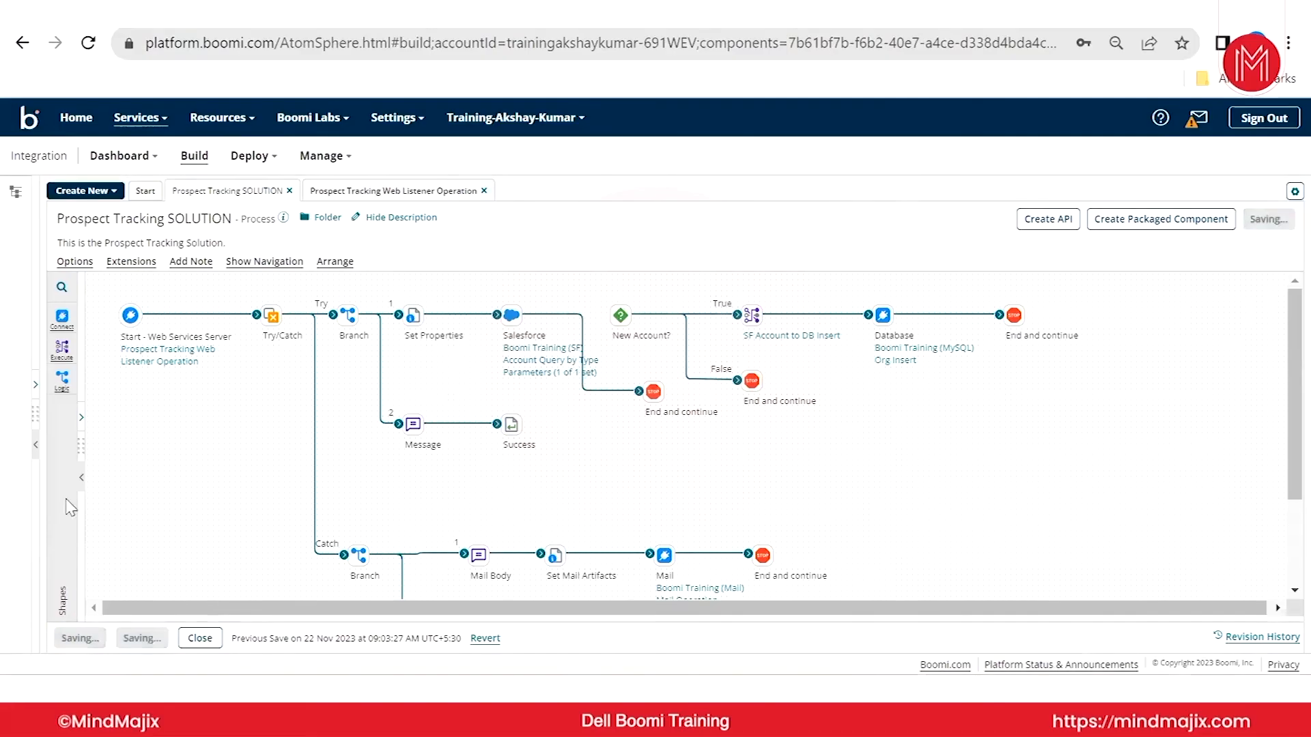
click(73, 262)
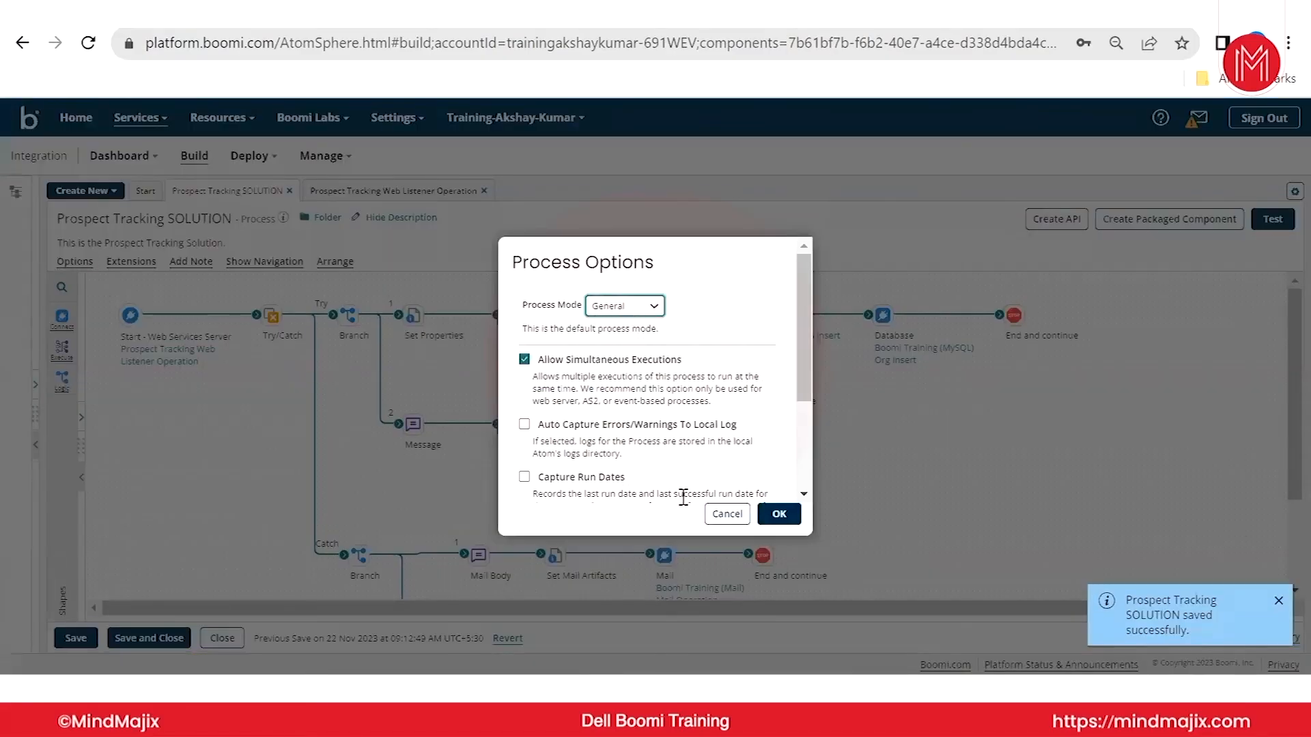
scroll(683, 497, down, 2)
scroll(673, 465, down, 1)
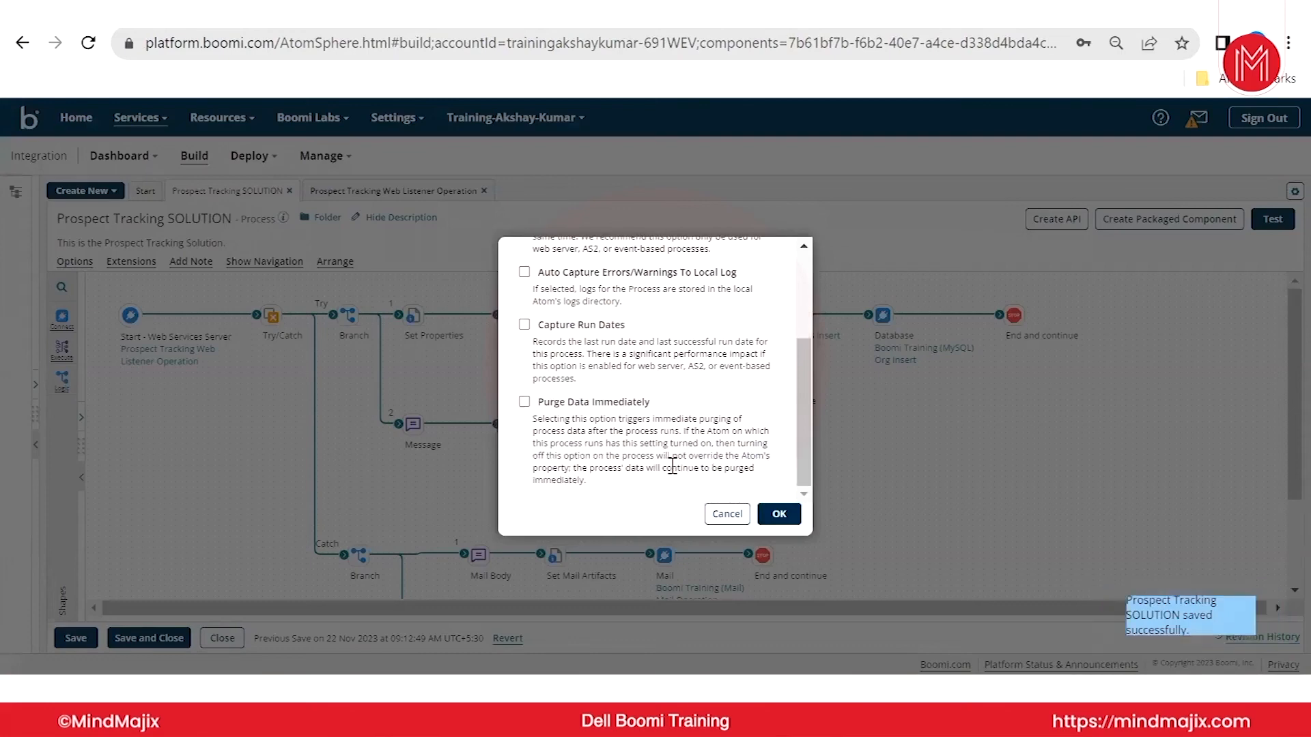
click(524, 403)
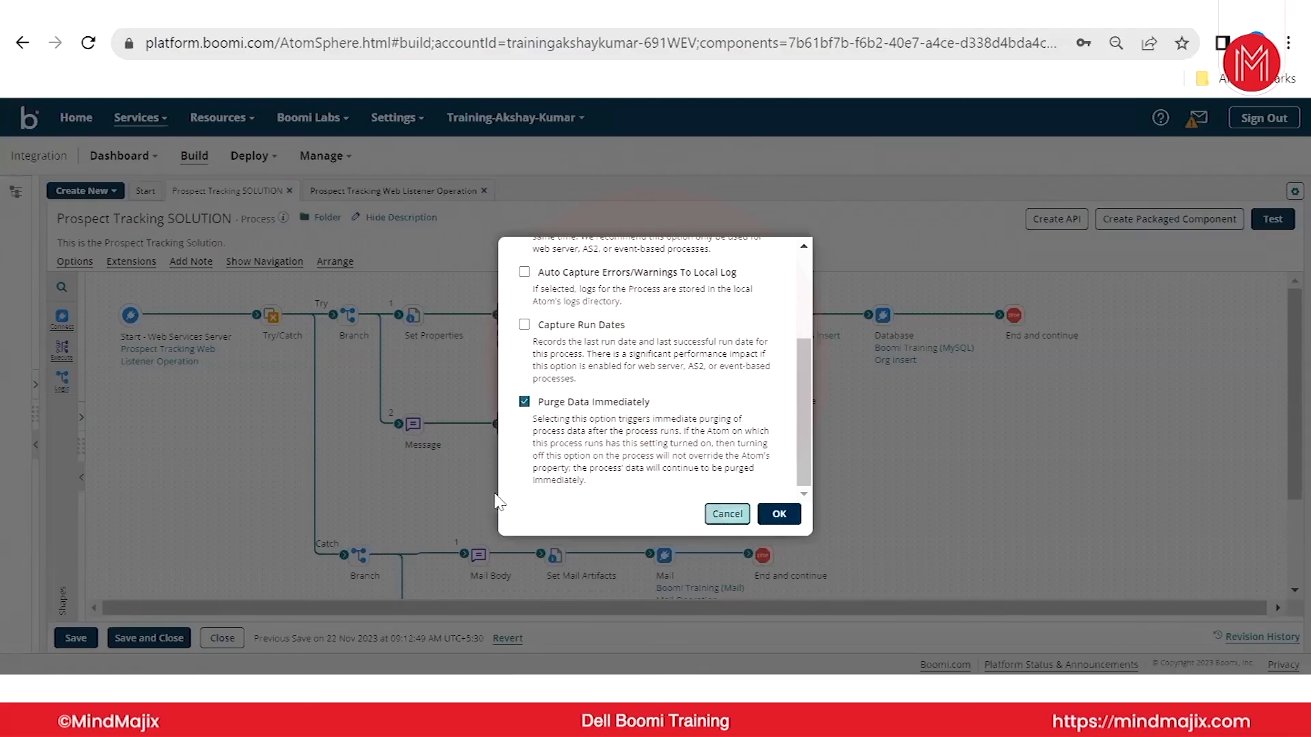
click(727, 515)
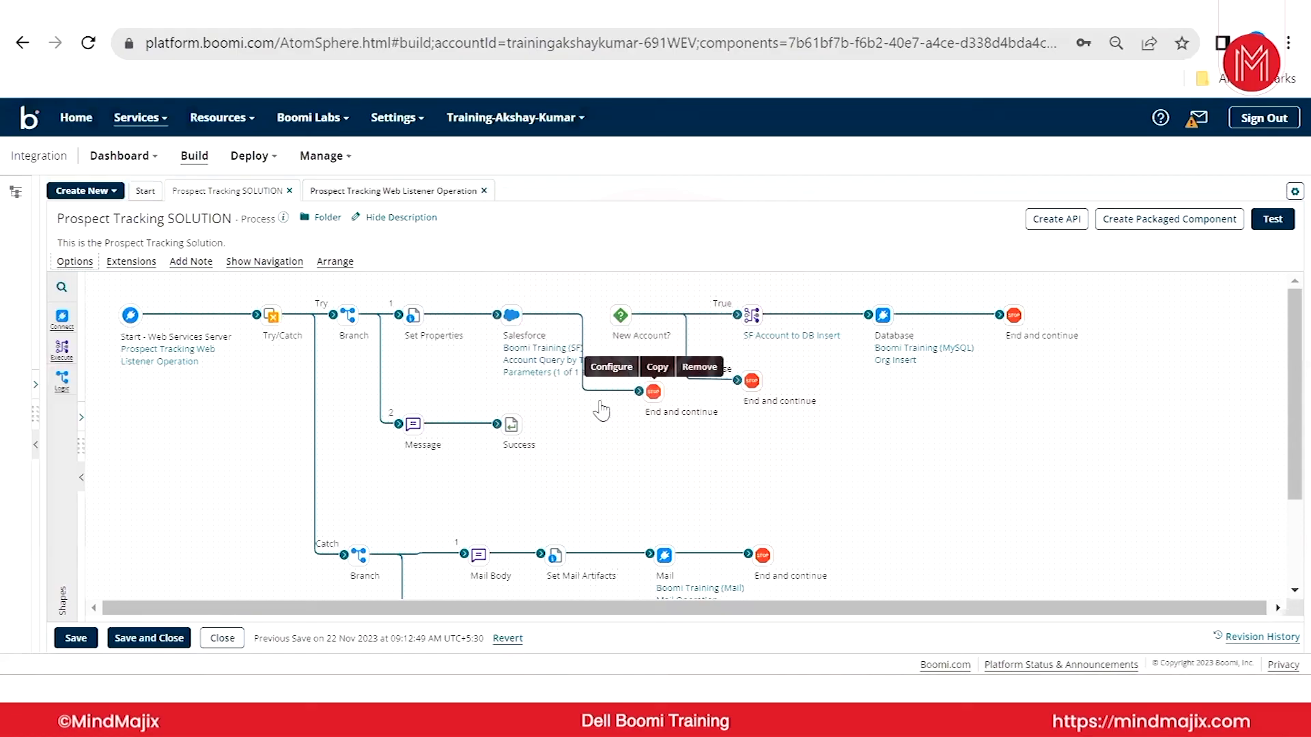
mouse_move(584, 325)
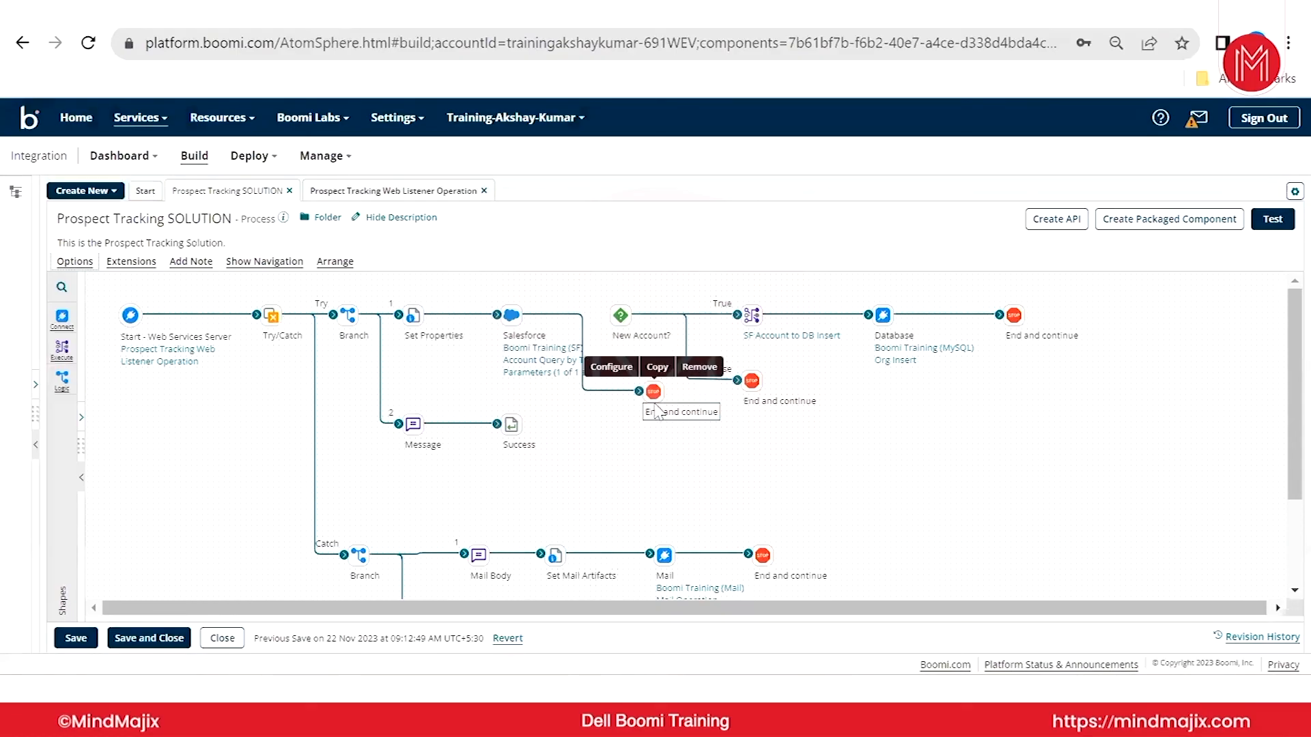
click(77, 638)
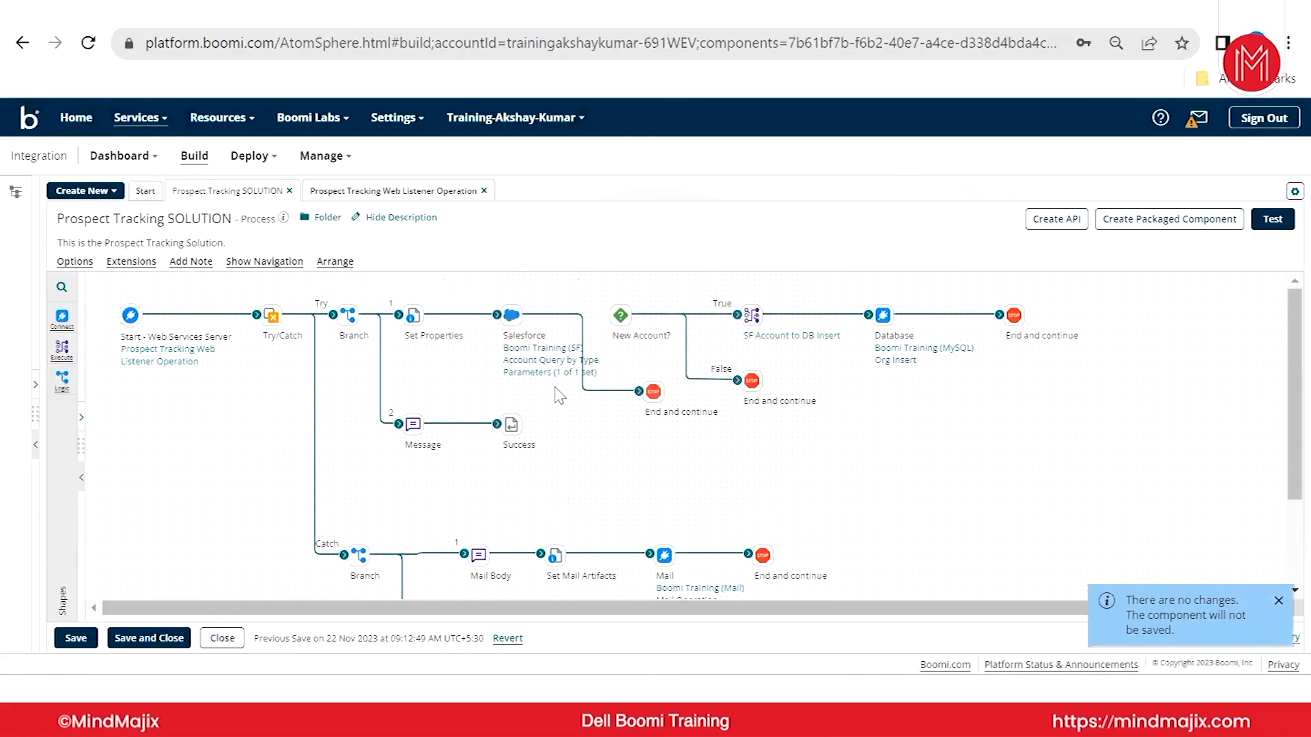
mouse_move(558, 352)
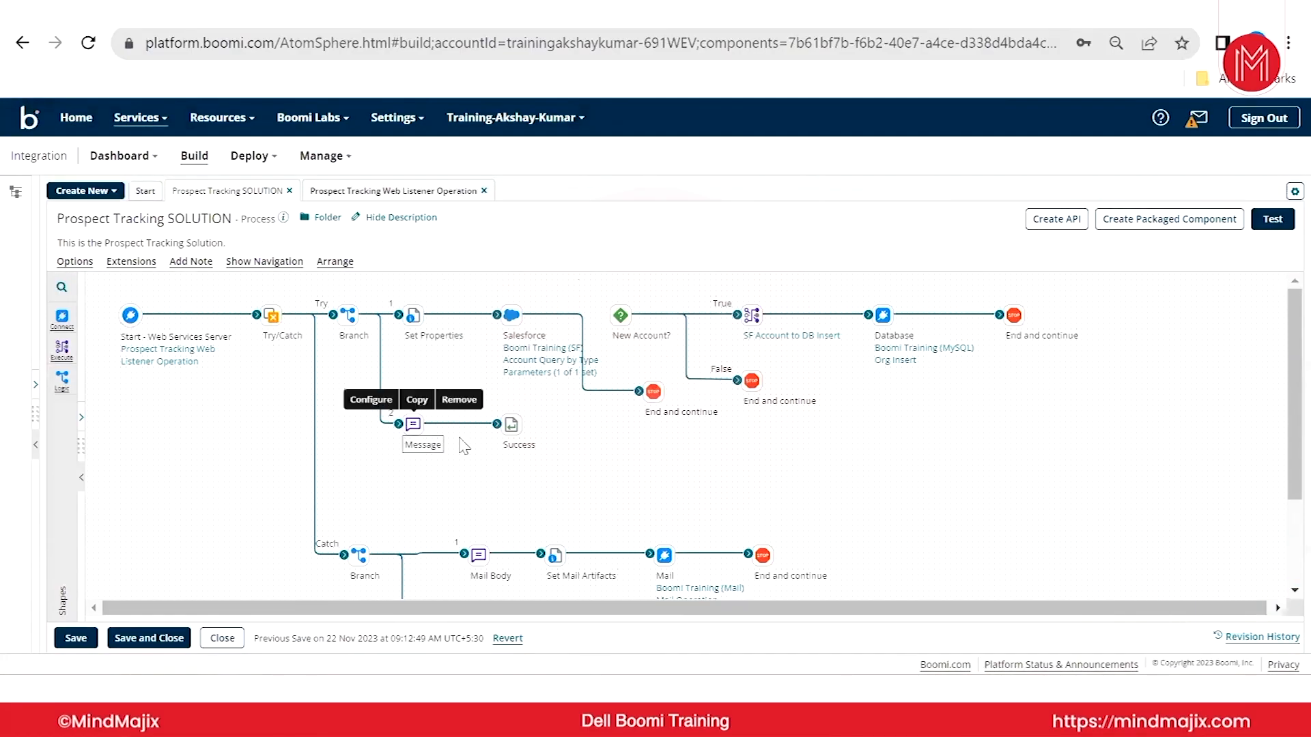
click(74, 636)
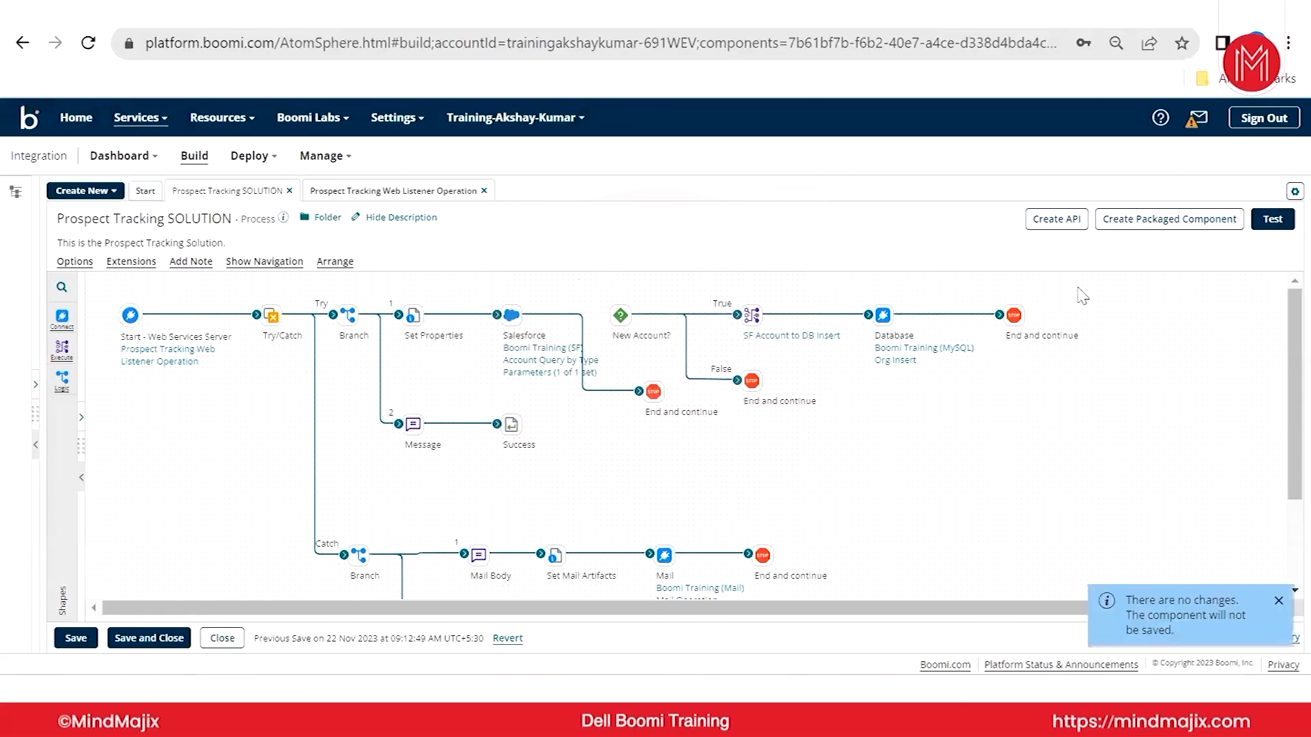
- Create a packaged component of Prospect Tracking SOLUTION, reusing the previous version's note "Prospect API" as its package notes
click(1145, 231)
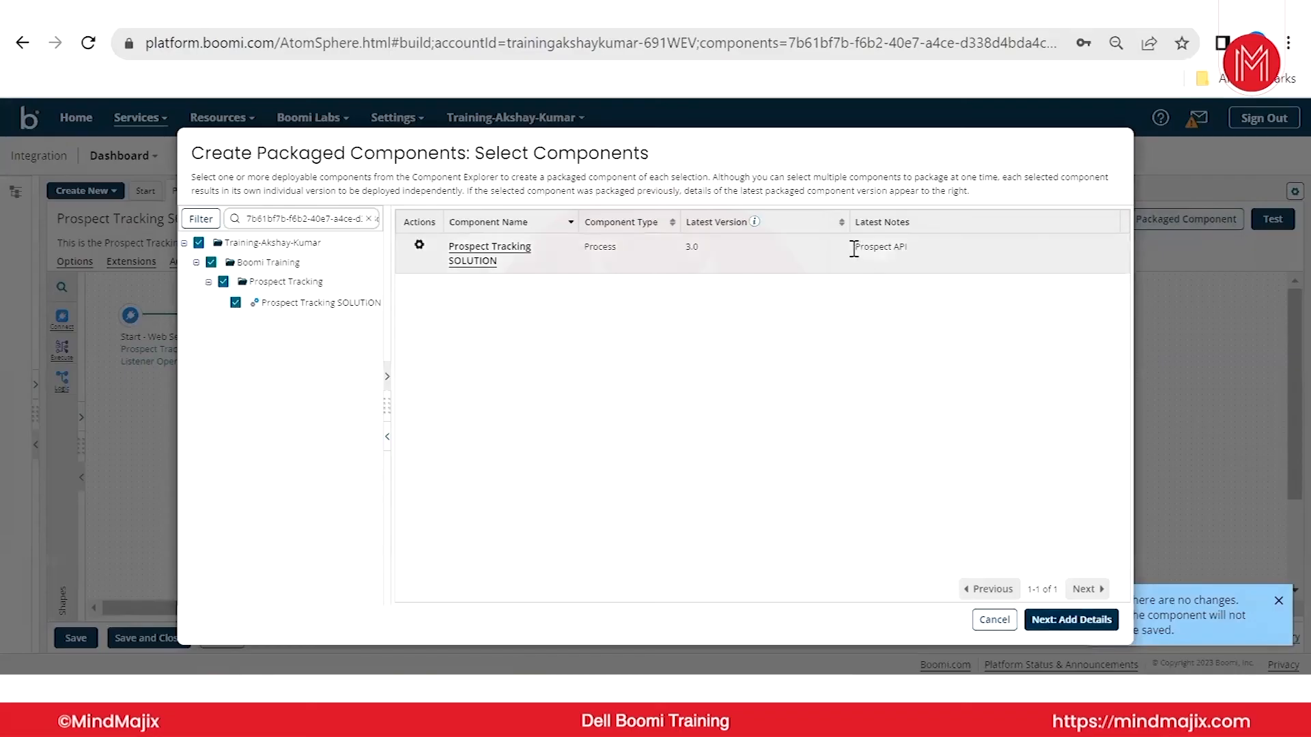
drag(854, 248, 903, 253)
key(ctrl+c)
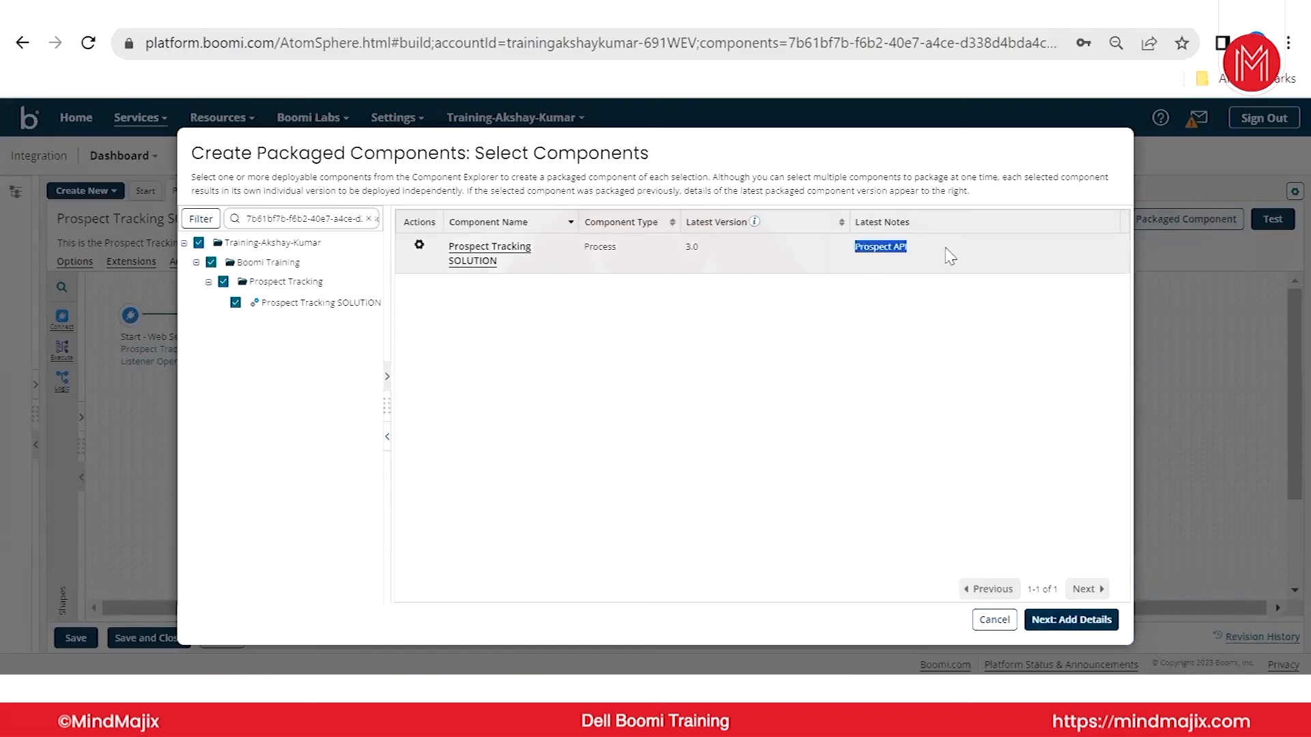
click(1096, 620)
click(490, 470)
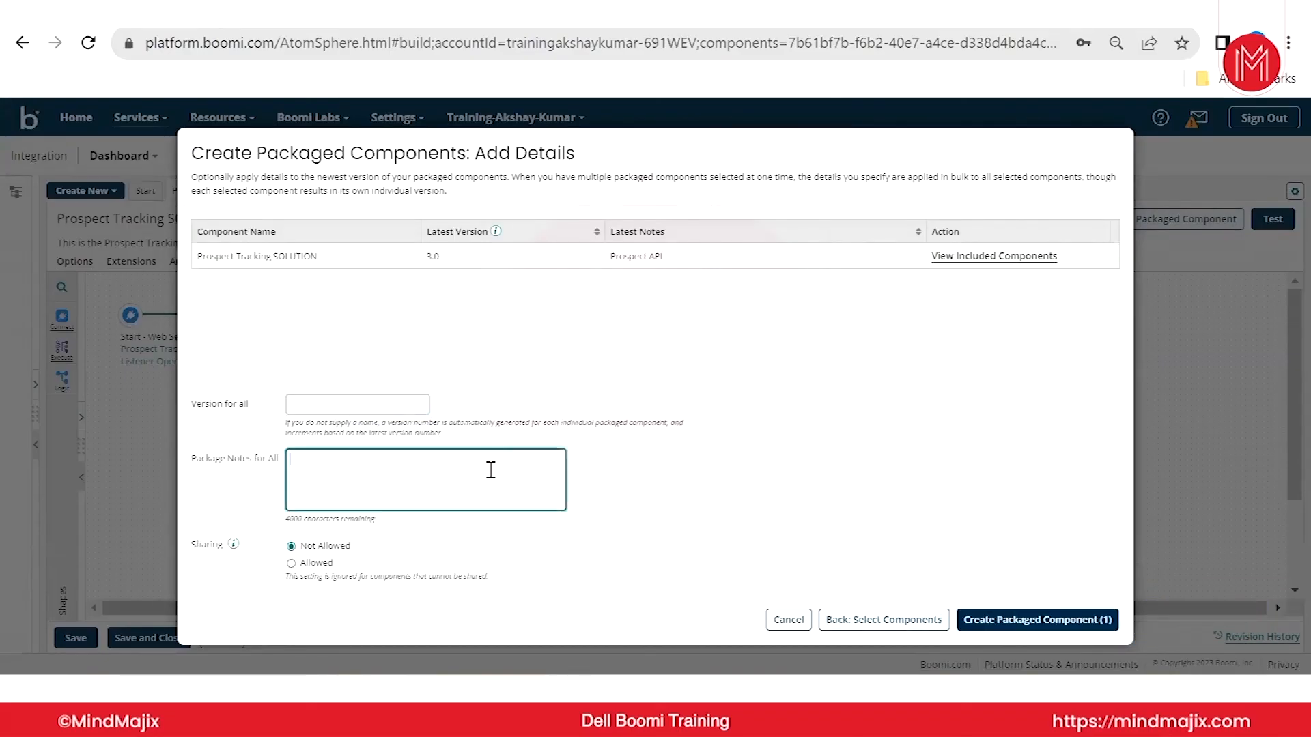
key(ctrl+v)
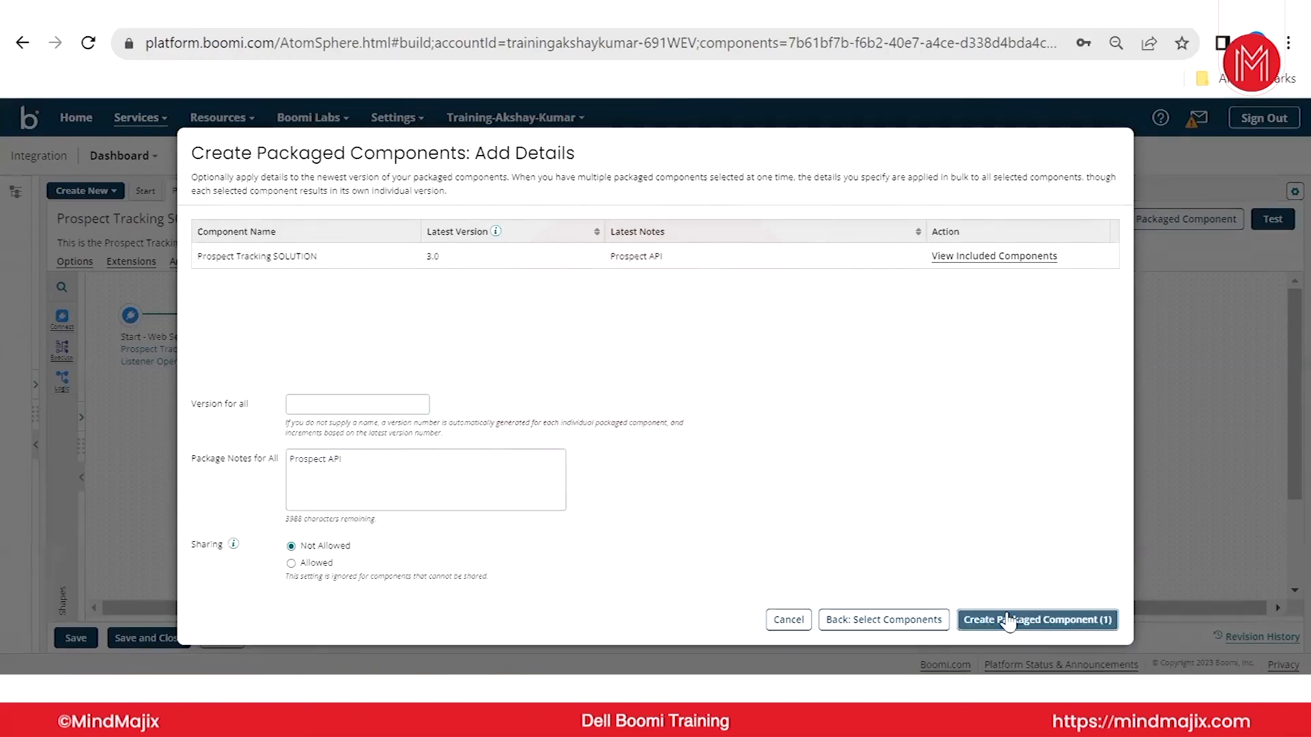
click(983, 620)
- Deploy the new Prospect Tracking SOLUTION package to the Production Environment with the deployment notes "Prospect API"
click(837, 444)
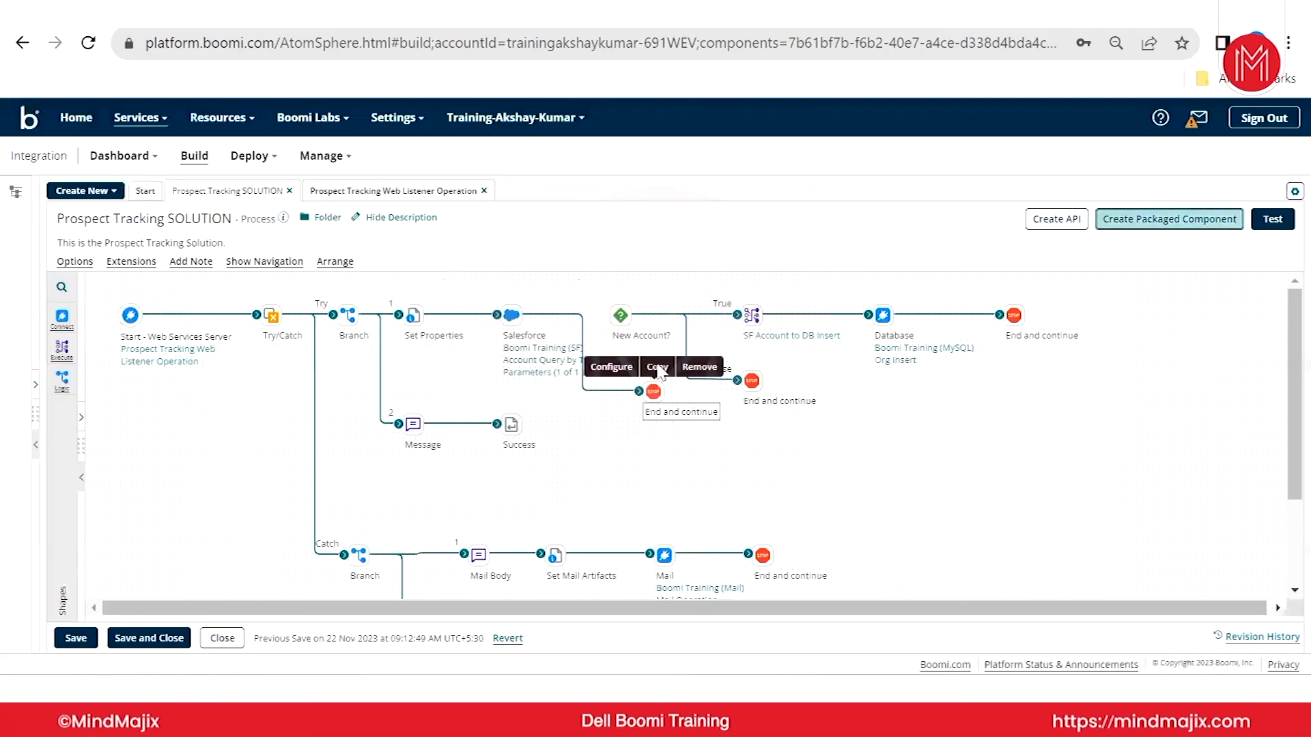
click(508, 219)
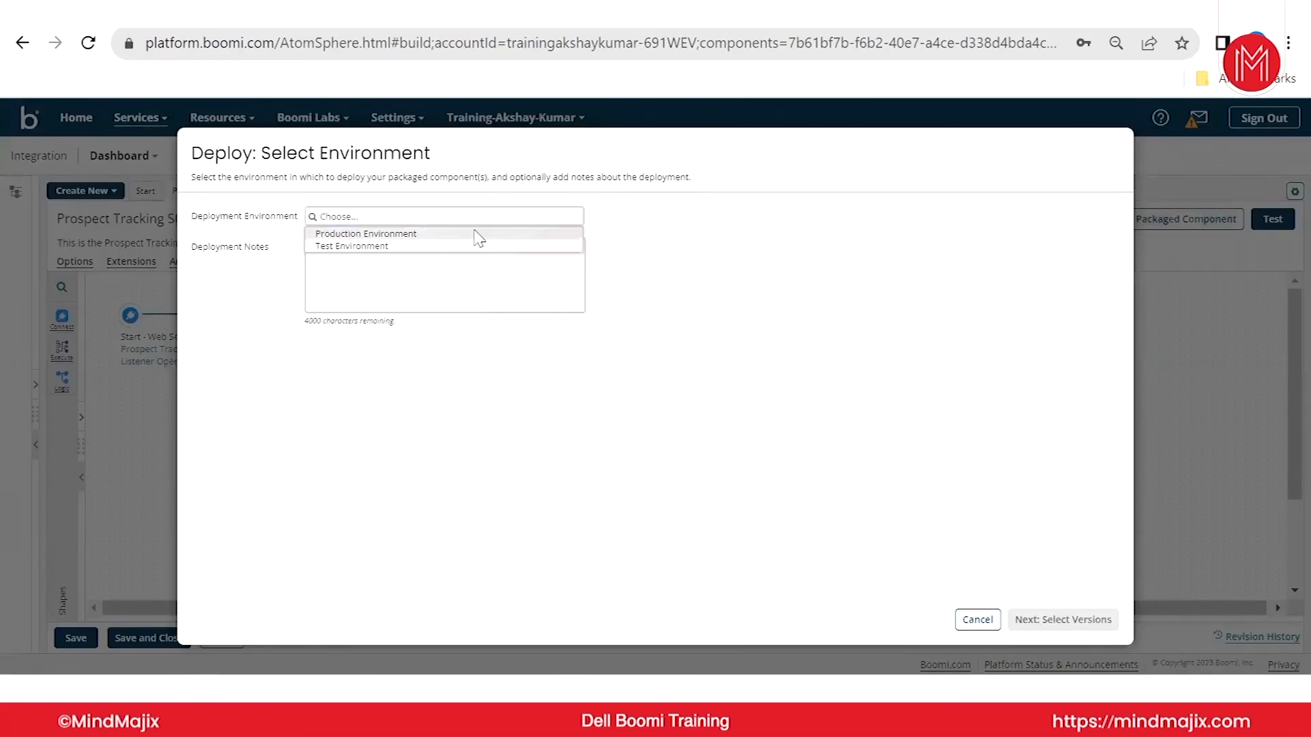
click(477, 234)
click(444, 269)
key(ctrl+v)
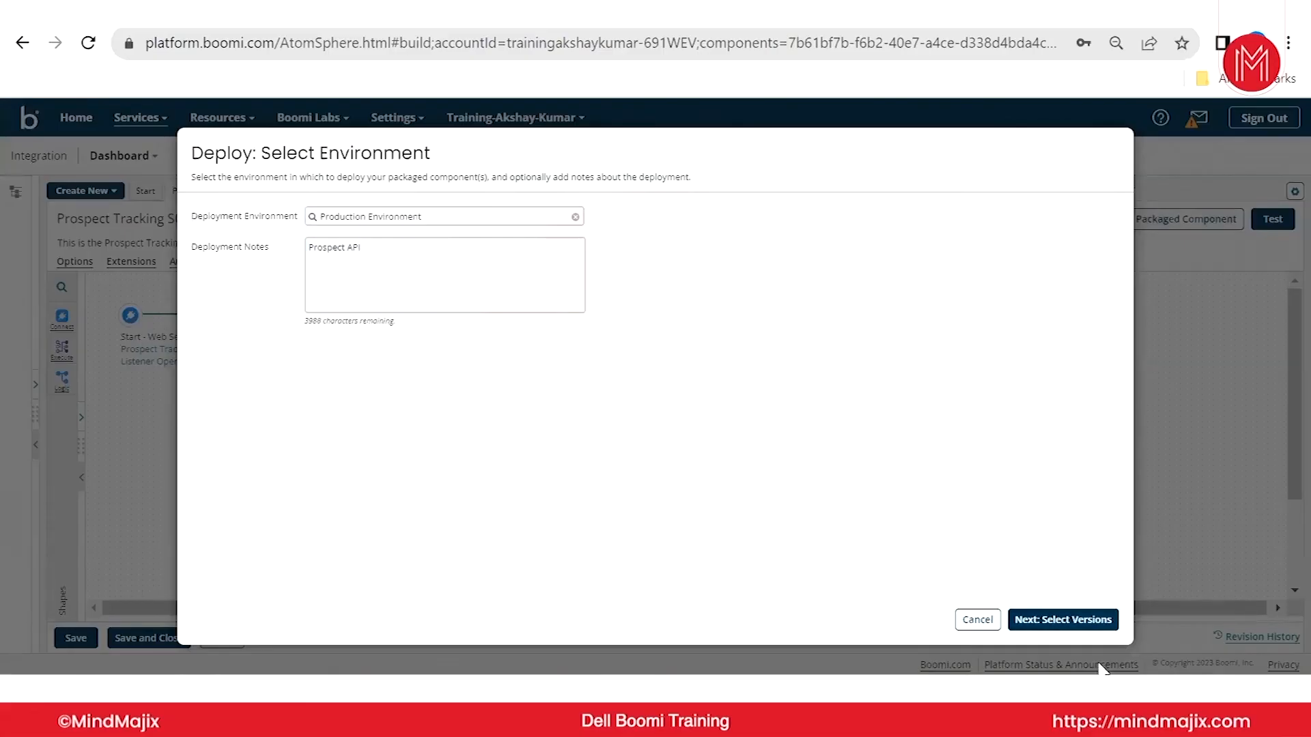
click(1071, 619)
click(1074, 621)
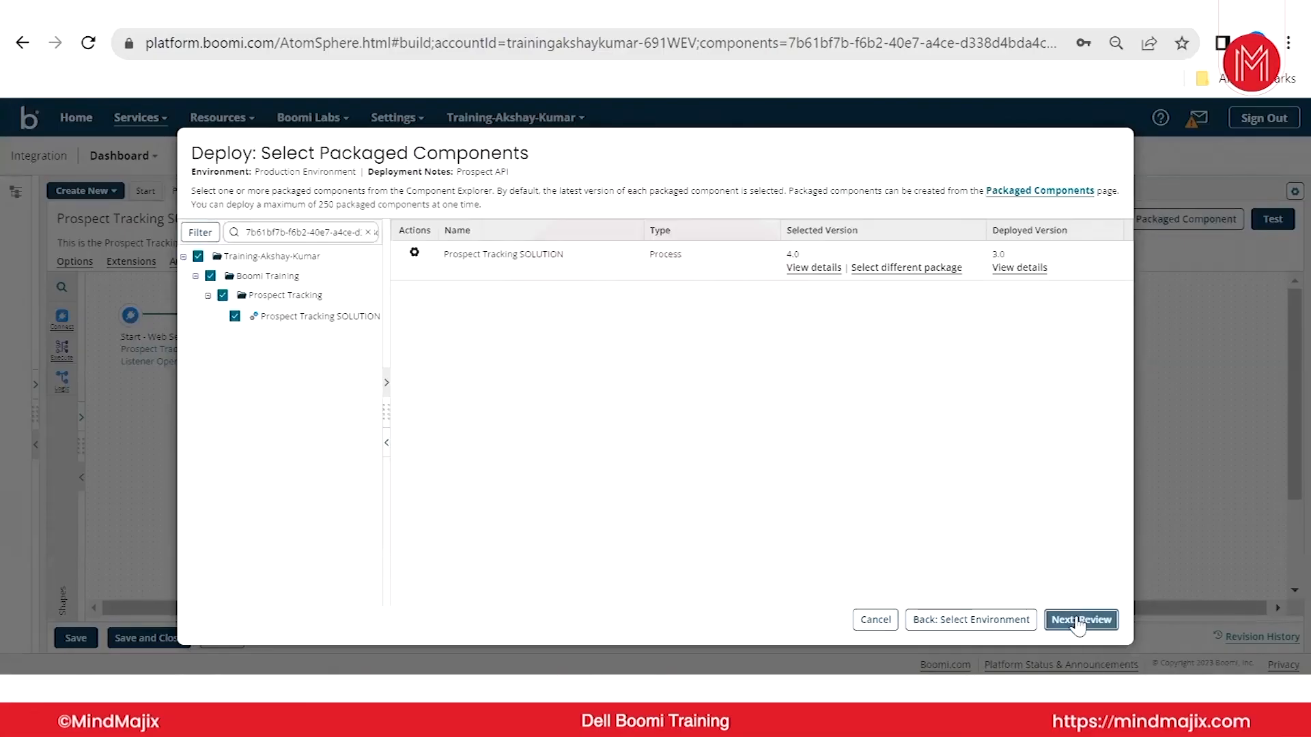
click(1077, 621)
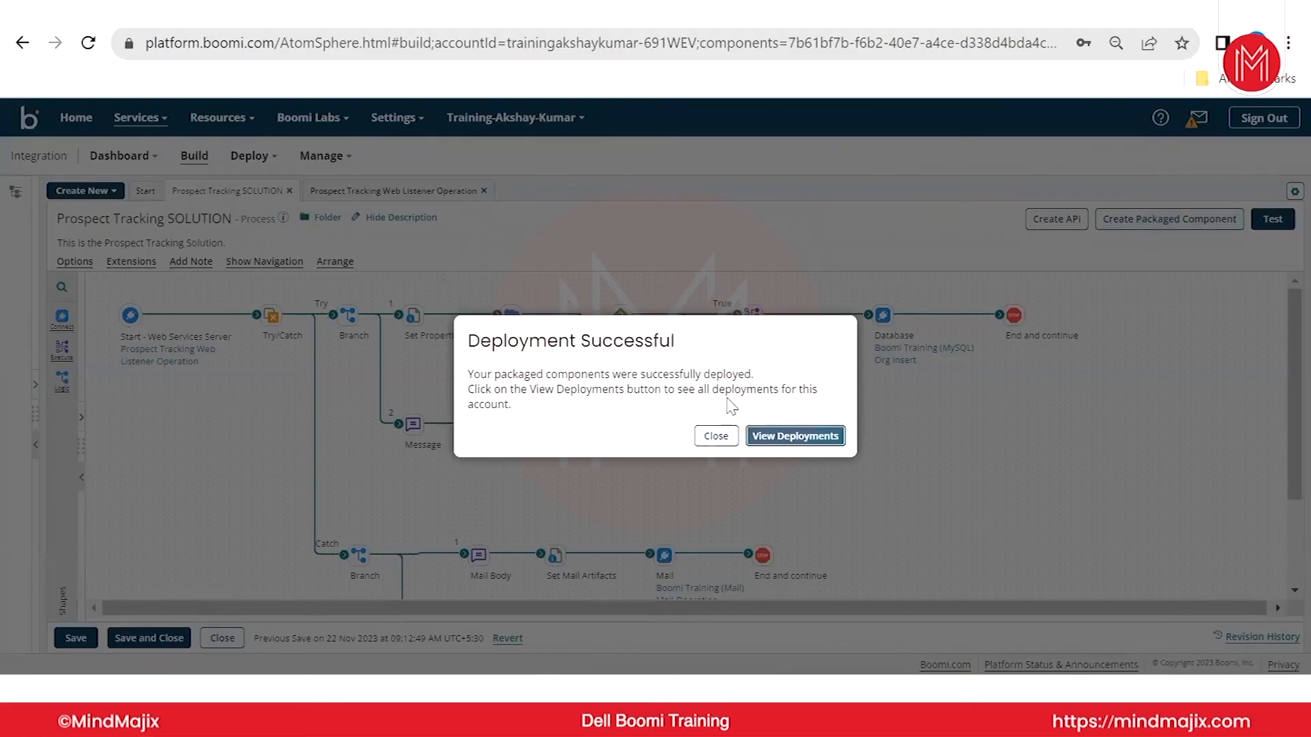
click(715, 435)
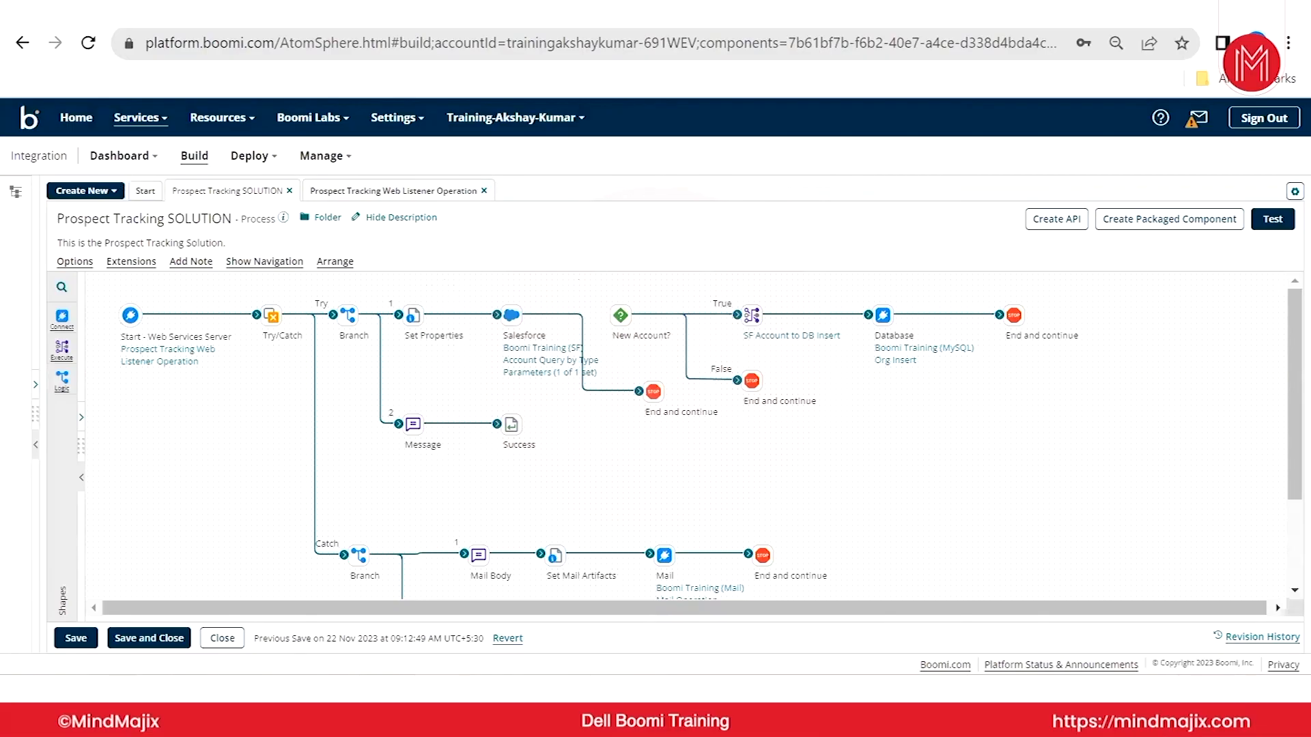
- Switch to Postman, resend the getProspectTrack GET request, and enlarge the response area to review the JSON body
click(682, 10)
click(1178, 276)
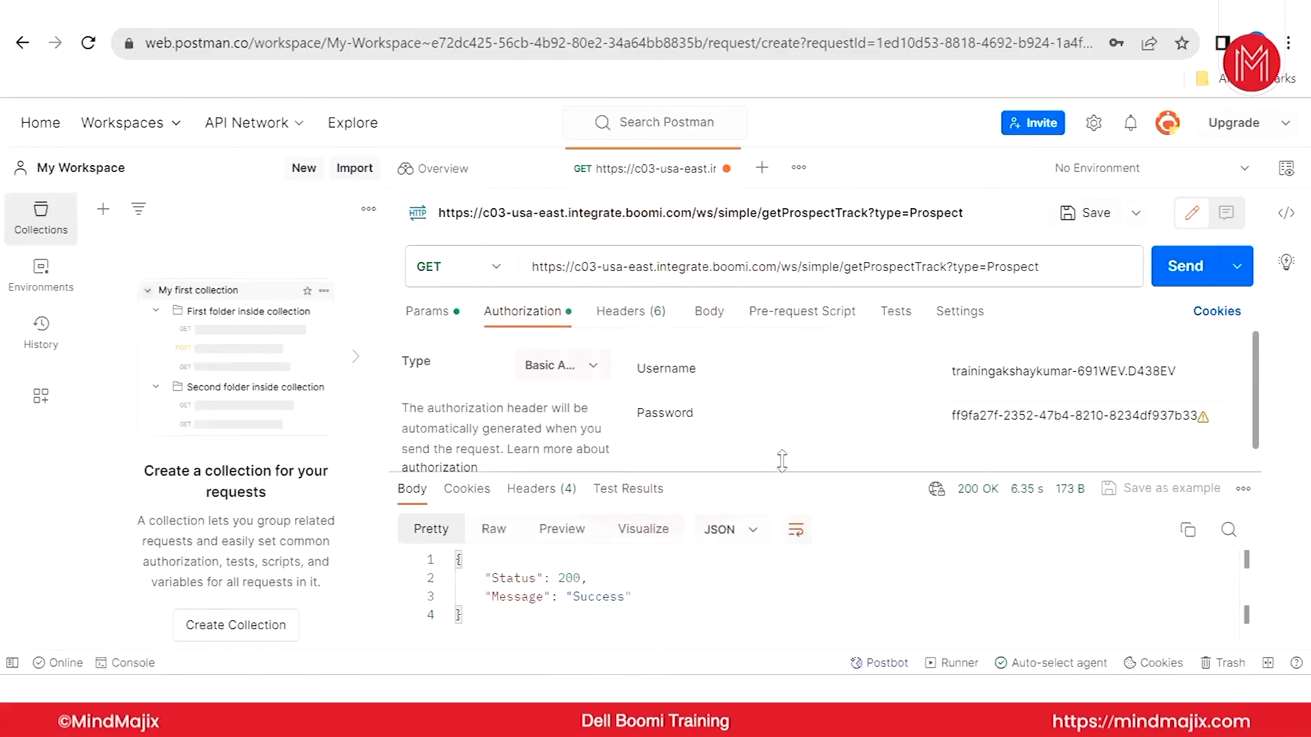
drag(781, 461, 792, 424)
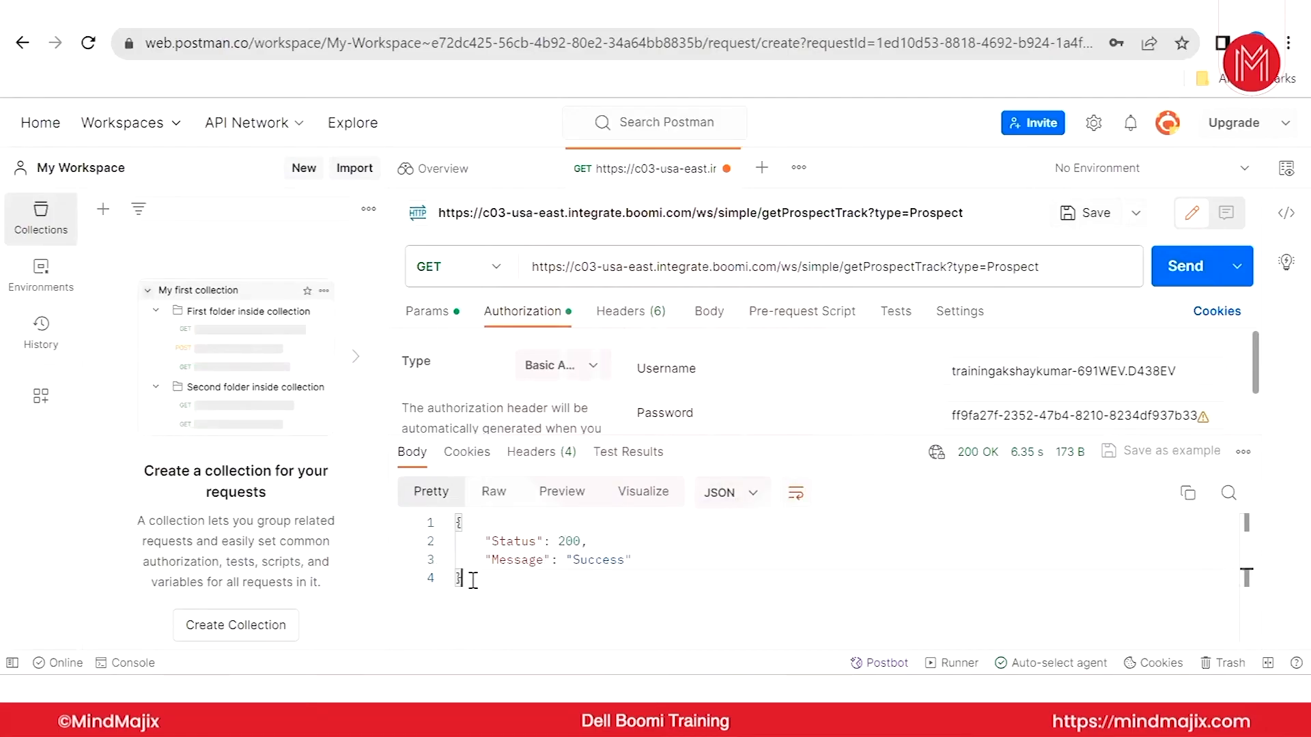
drag(469, 575, 450, 523)
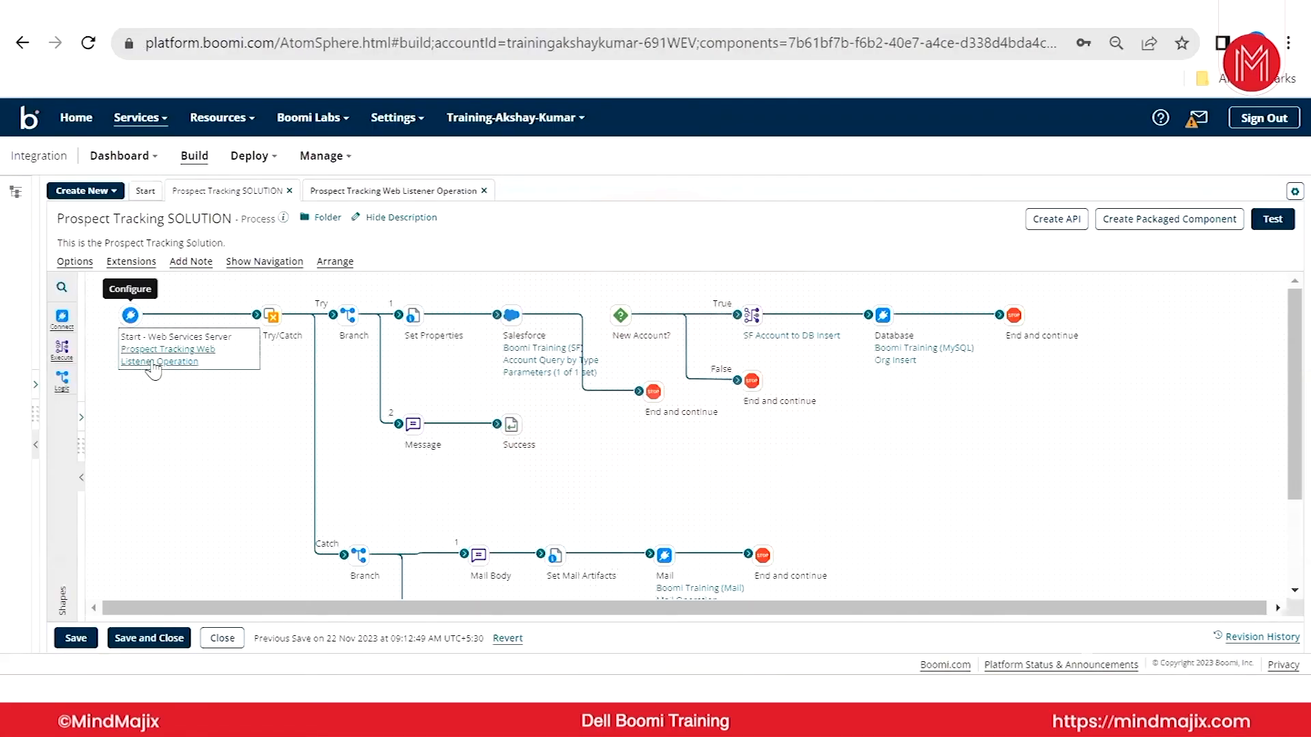
- Return to Boomi and check the Response Profile setting of the Prospect Tracking Web Listener Operation, leaving the operation unmodified
click(138, 362)
click(250, 478)
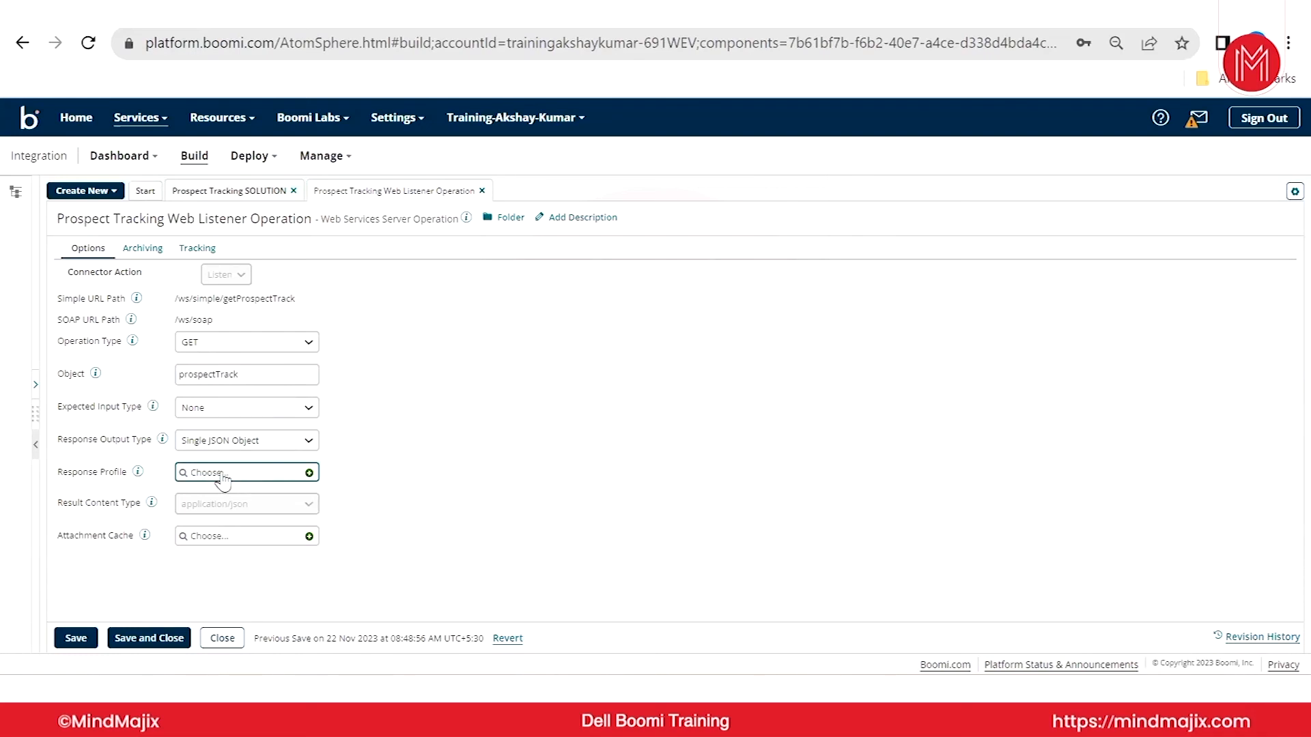
click(223, 638)
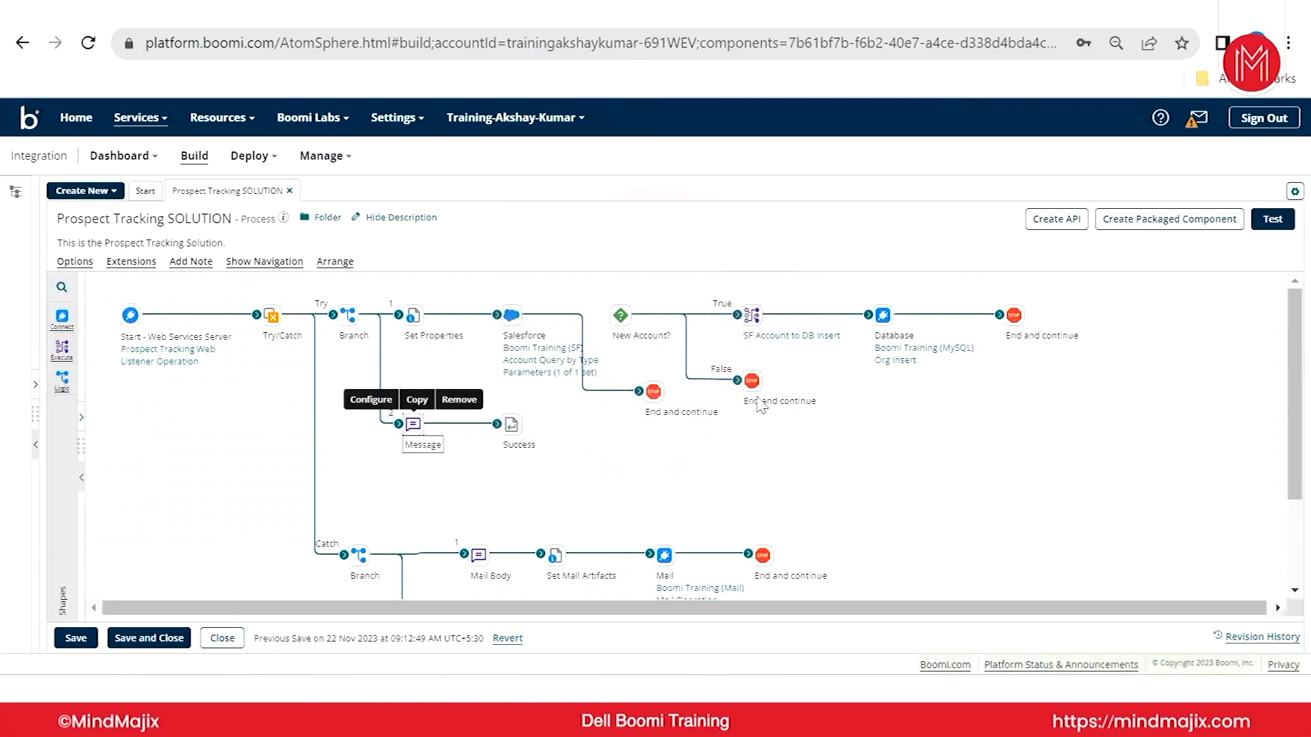
- Inspect the message bodies of the Try branch and Catch branch Message shapes in Prospect Tracking SOLUTION, leaving both unmodified
click(414, 424)
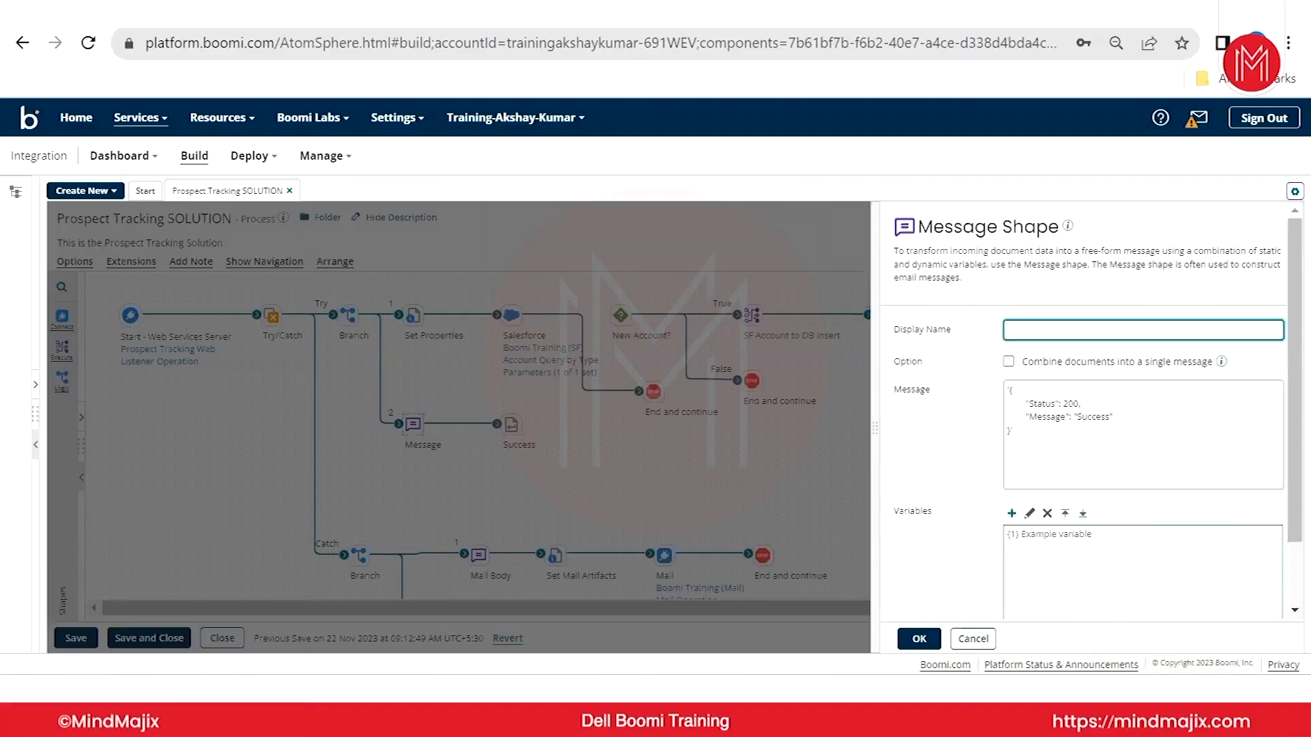
click(954, 506)
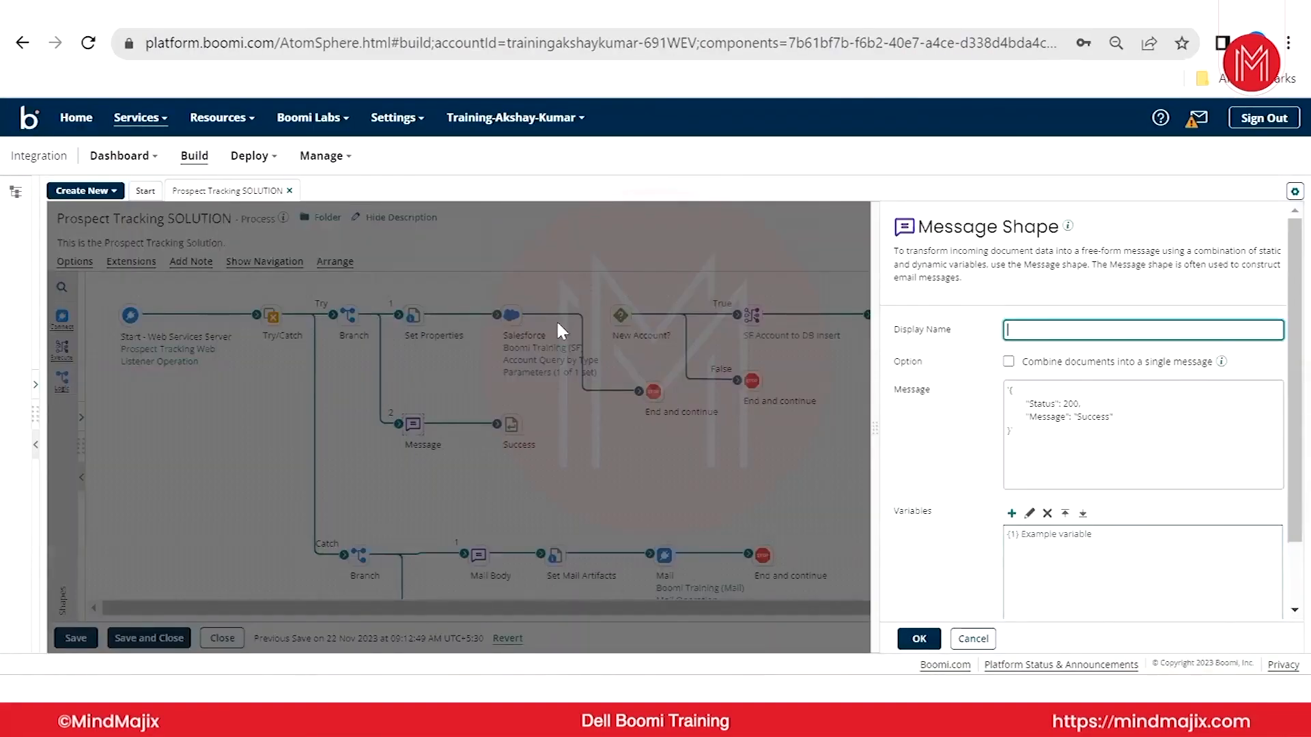
key(Escape)
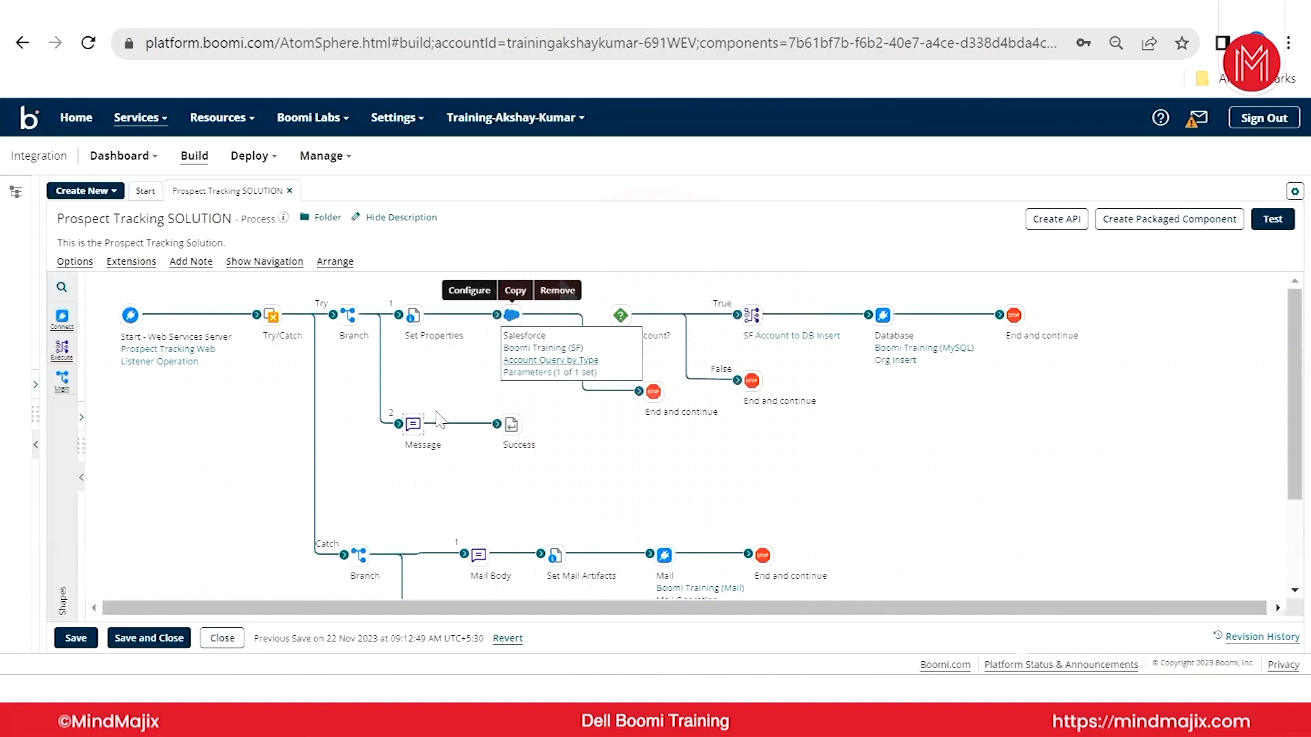
scroll(500, 529, down, 2)
double_click(446, 504)
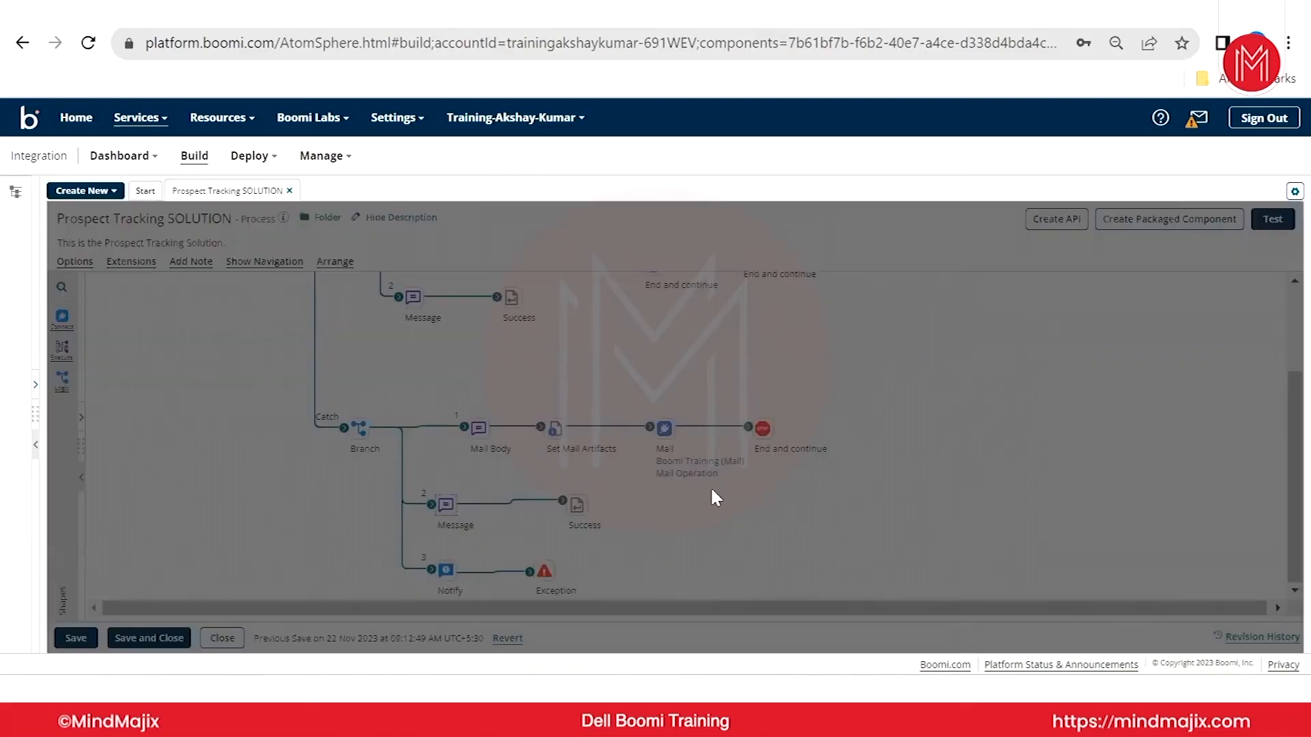
drag(1036, 451, 993, 383)
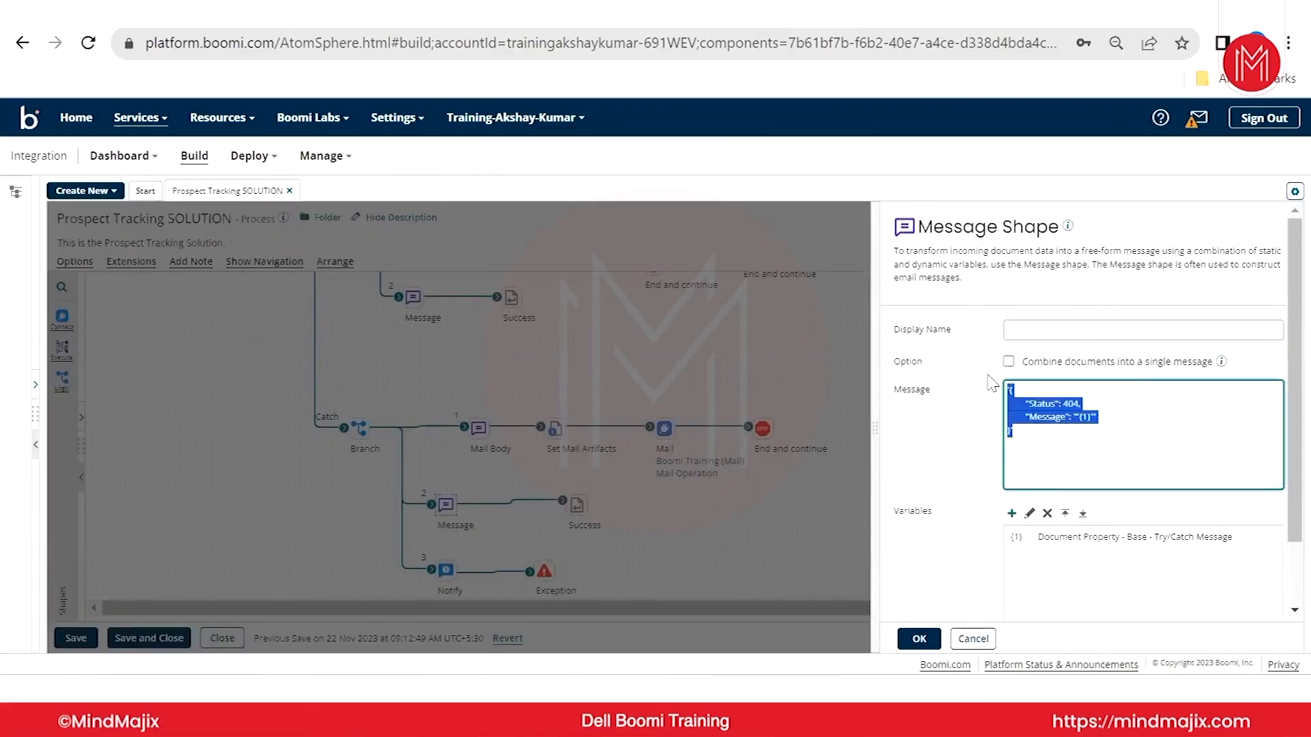
key(Escape)
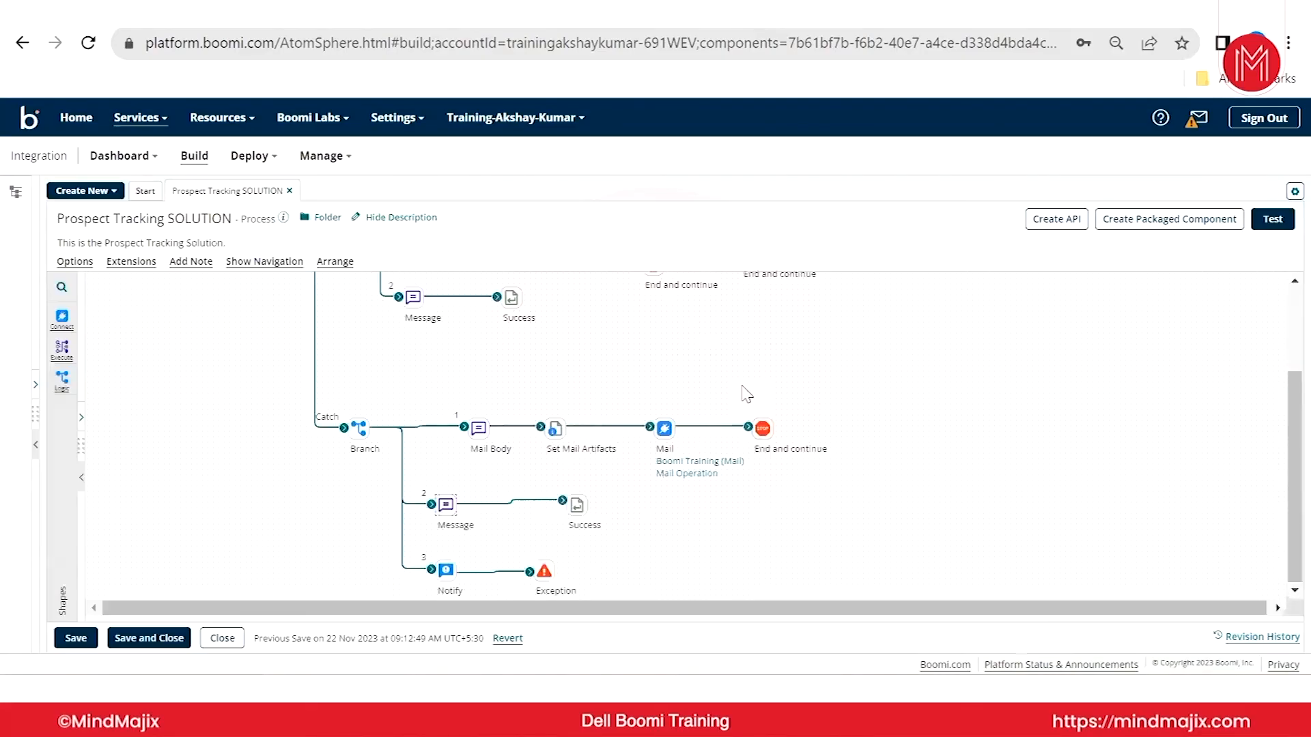
scroll(742, 387, up, 2)
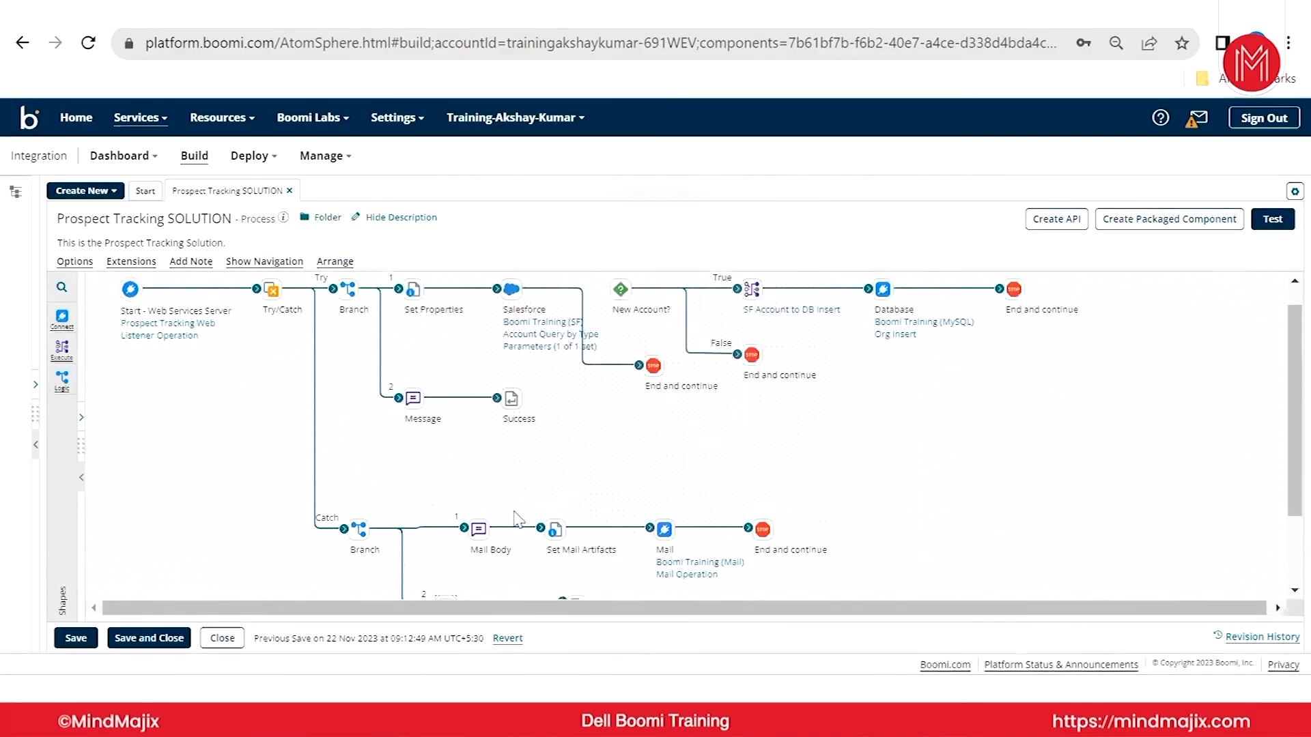
scroll(516, 512, down, 2)
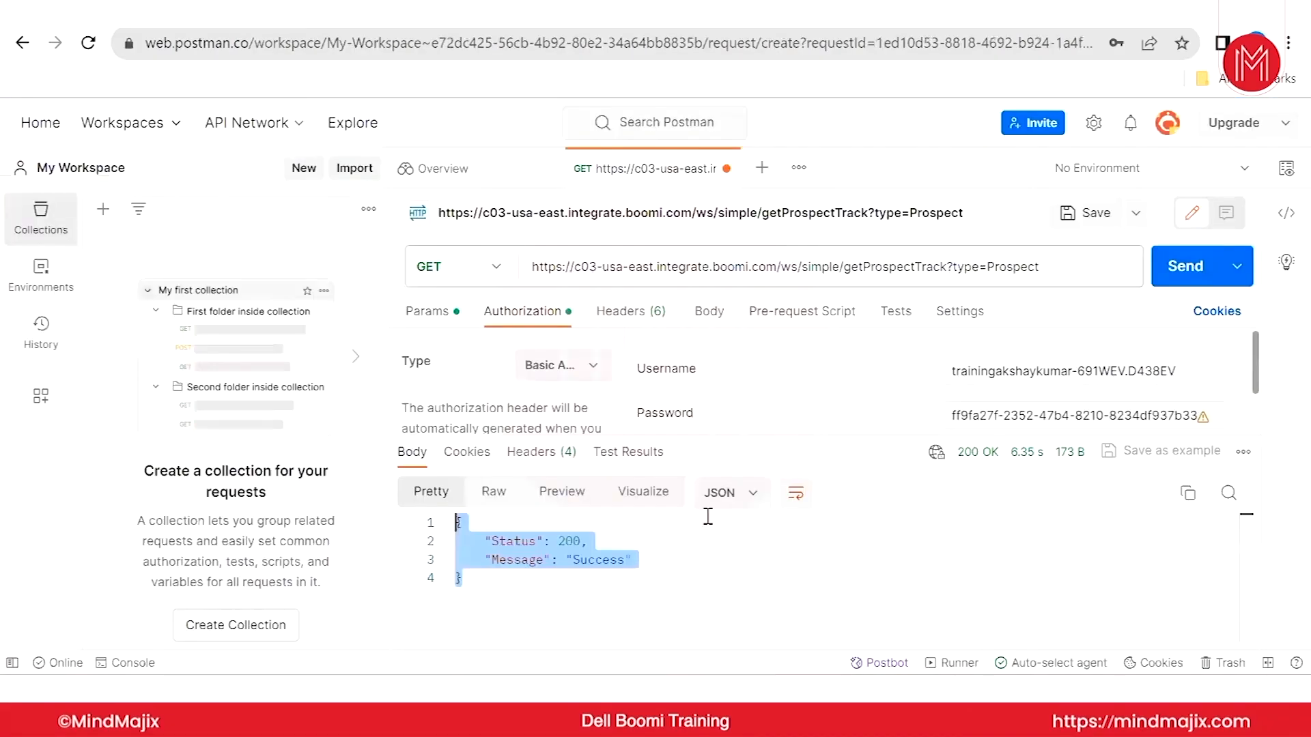
- Switch to Postman to review the response's status, message and request URL, and compare the endpoint URL and credentials noted in the text editor
click(460, 577)
double_click(569, 541)
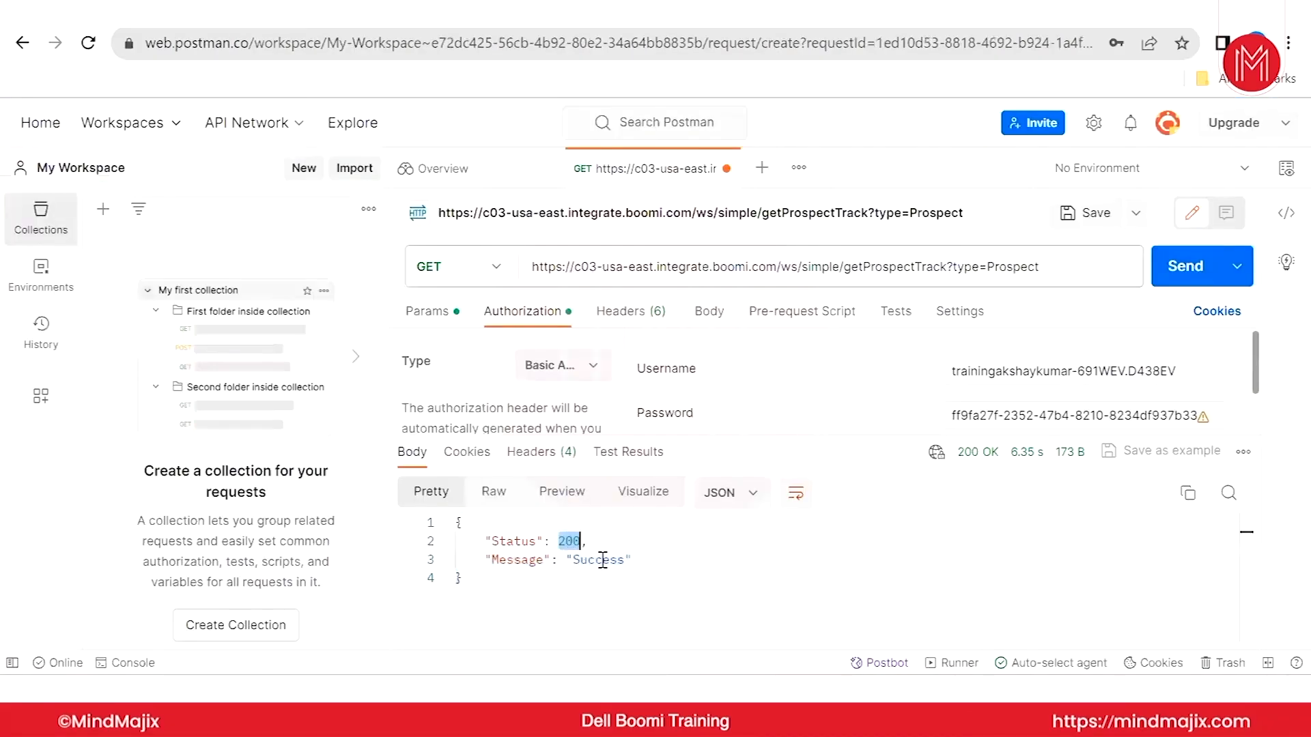
double_click(598, 560)
drag(1039, 266, 503, 254)
key(alt+Tab)
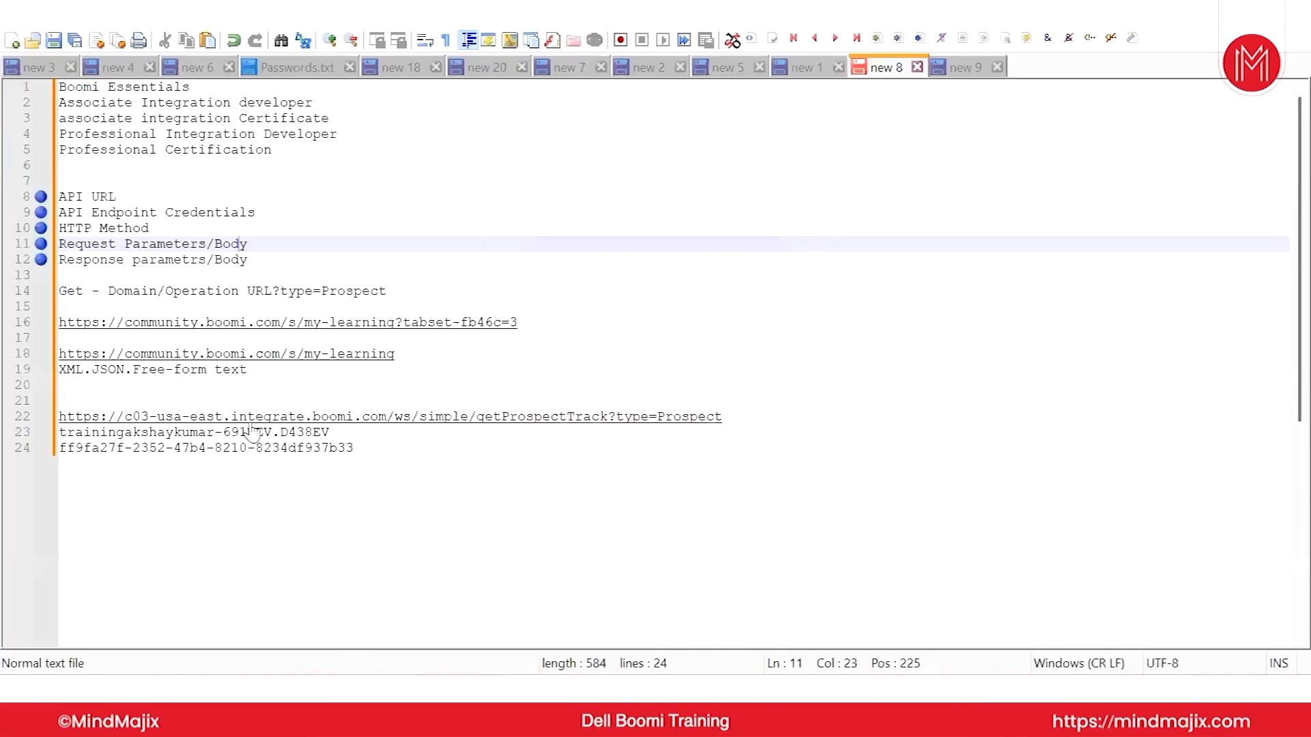
drag(400, 454, 38, 417)
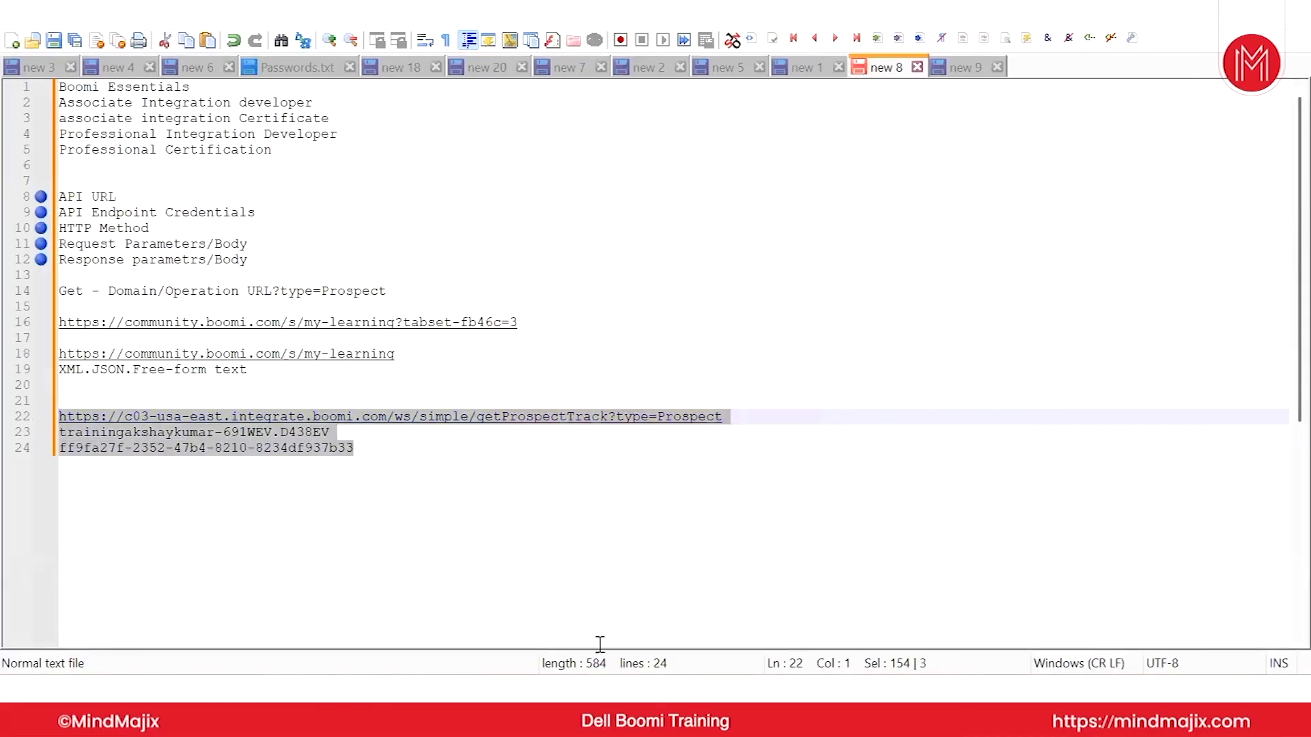
key(alt+Tab)
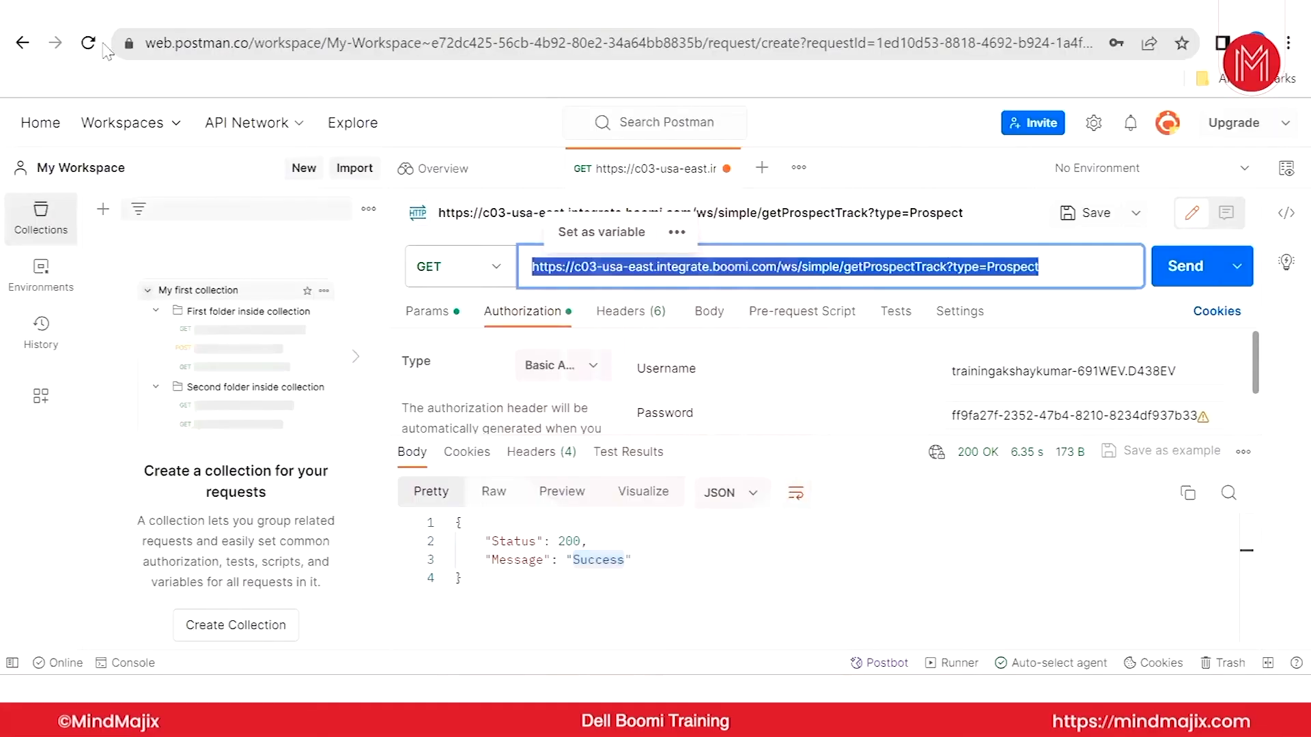
- Return to Boomi and create a new folder named "HTTP Client" inside Process Library
key(ctrl+Tab)
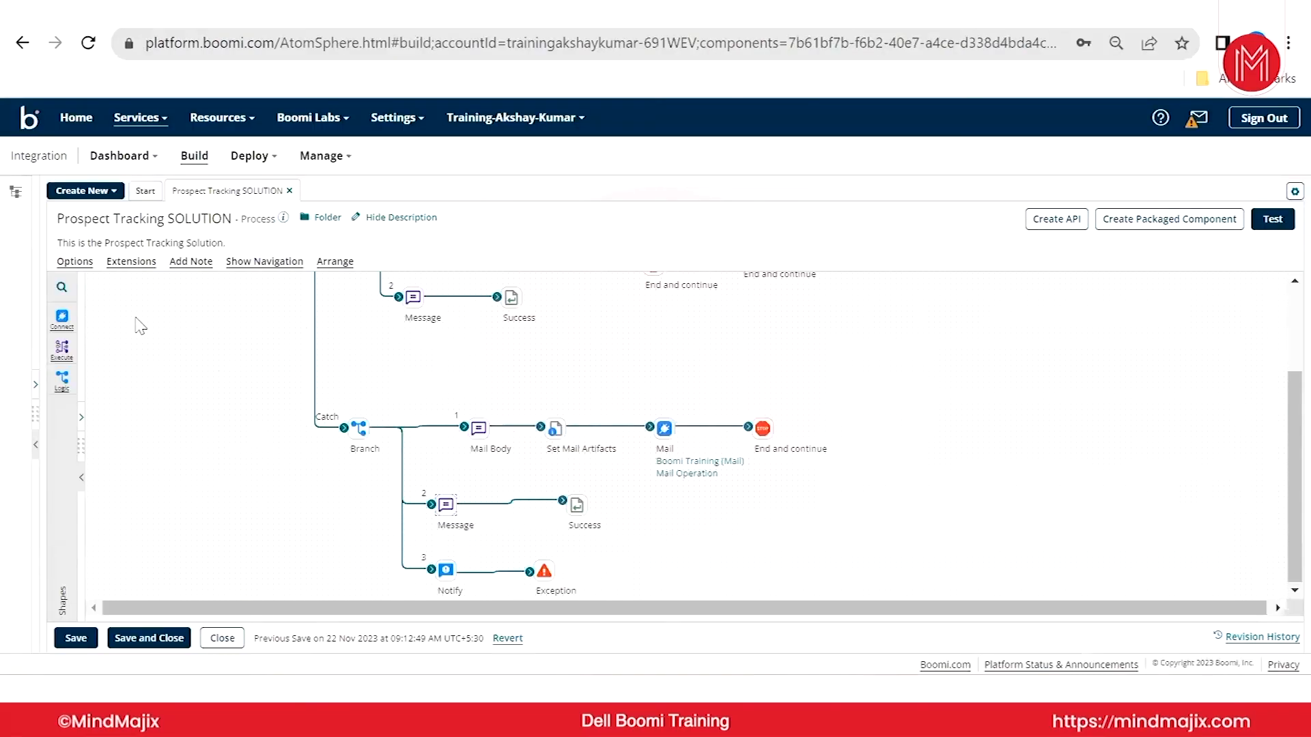
click(36, 381)
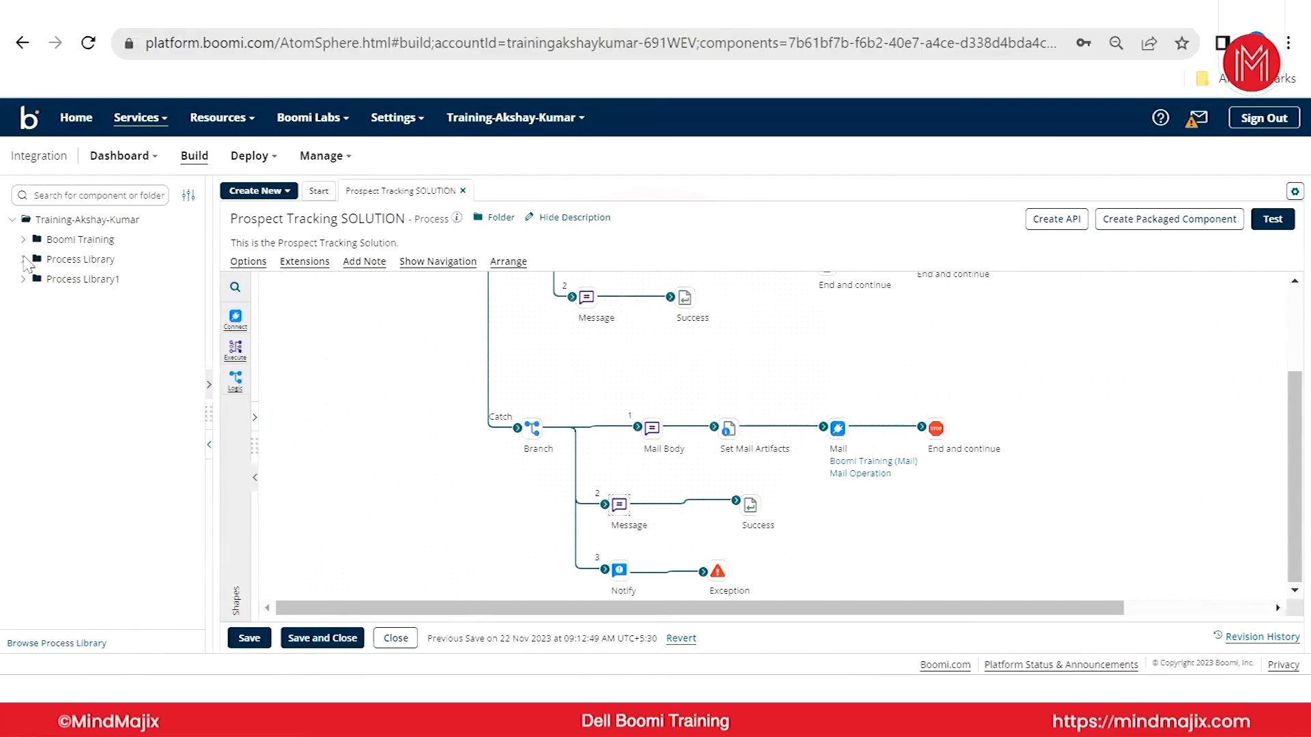
click(25, 260)
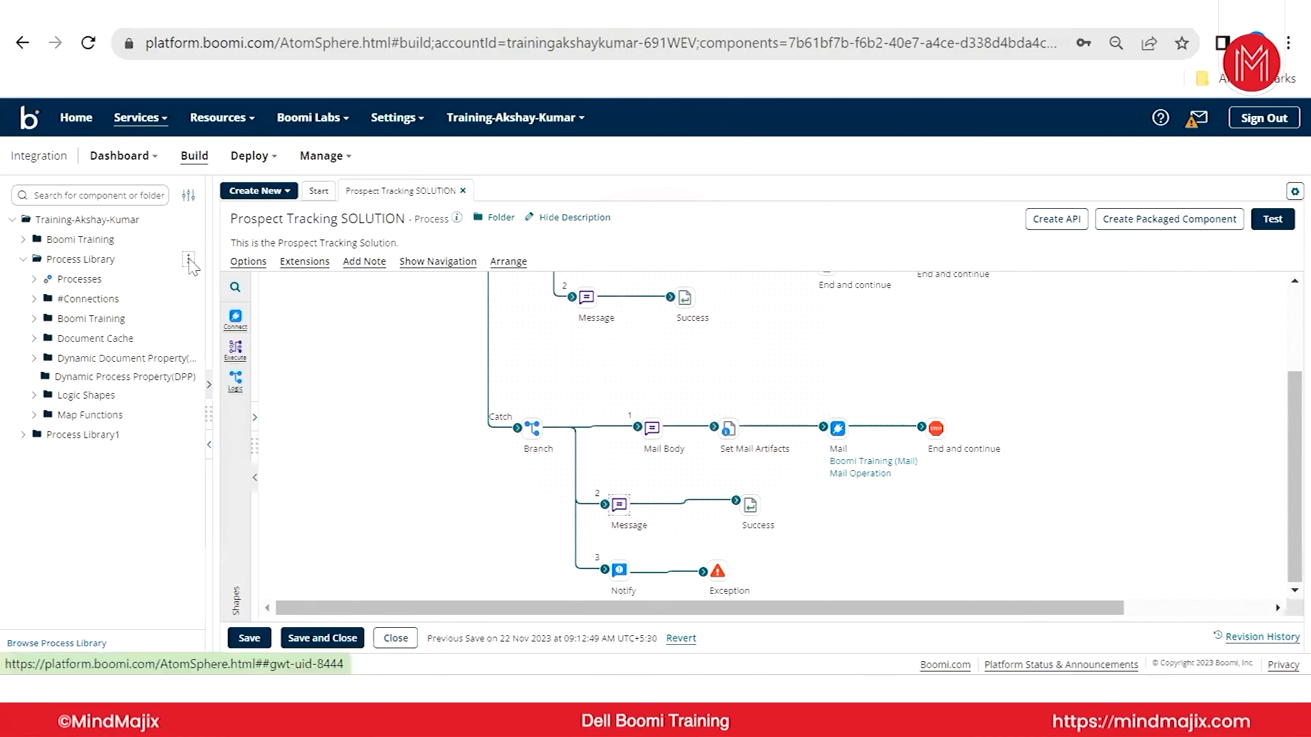
click(189, 260)
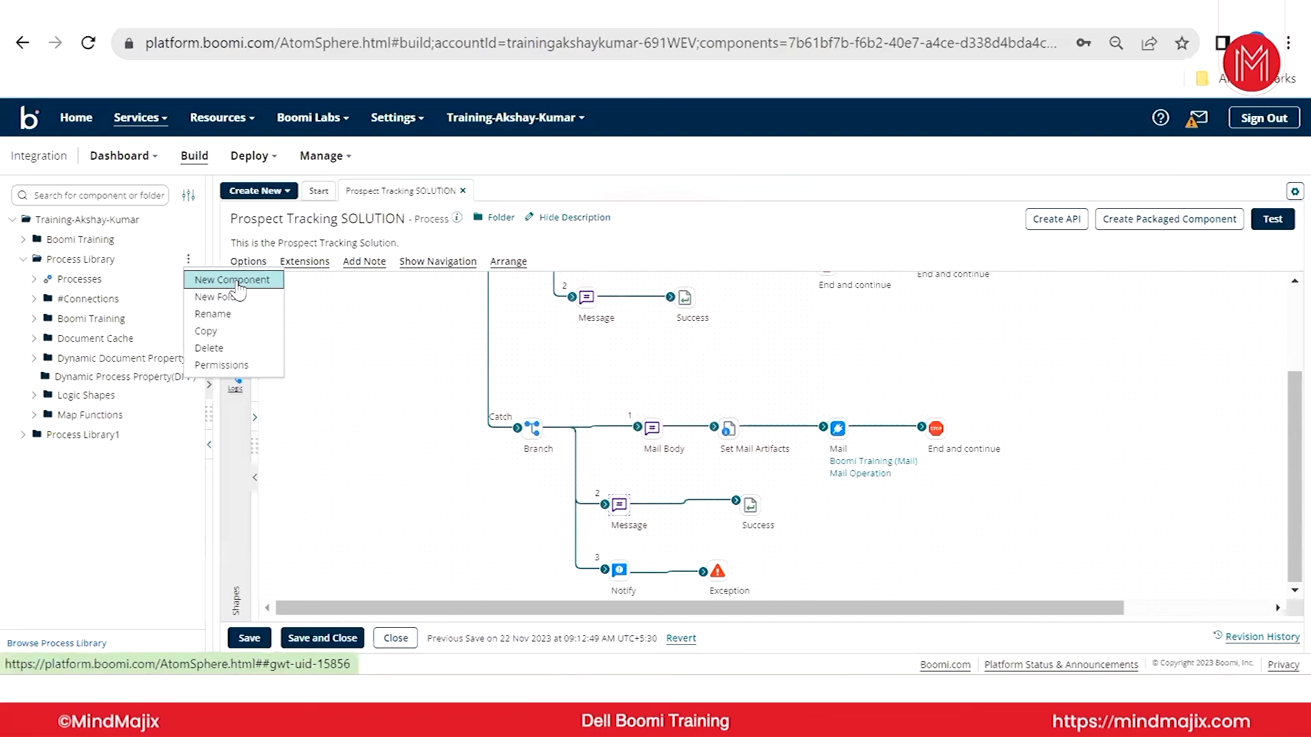
click(229, 297)
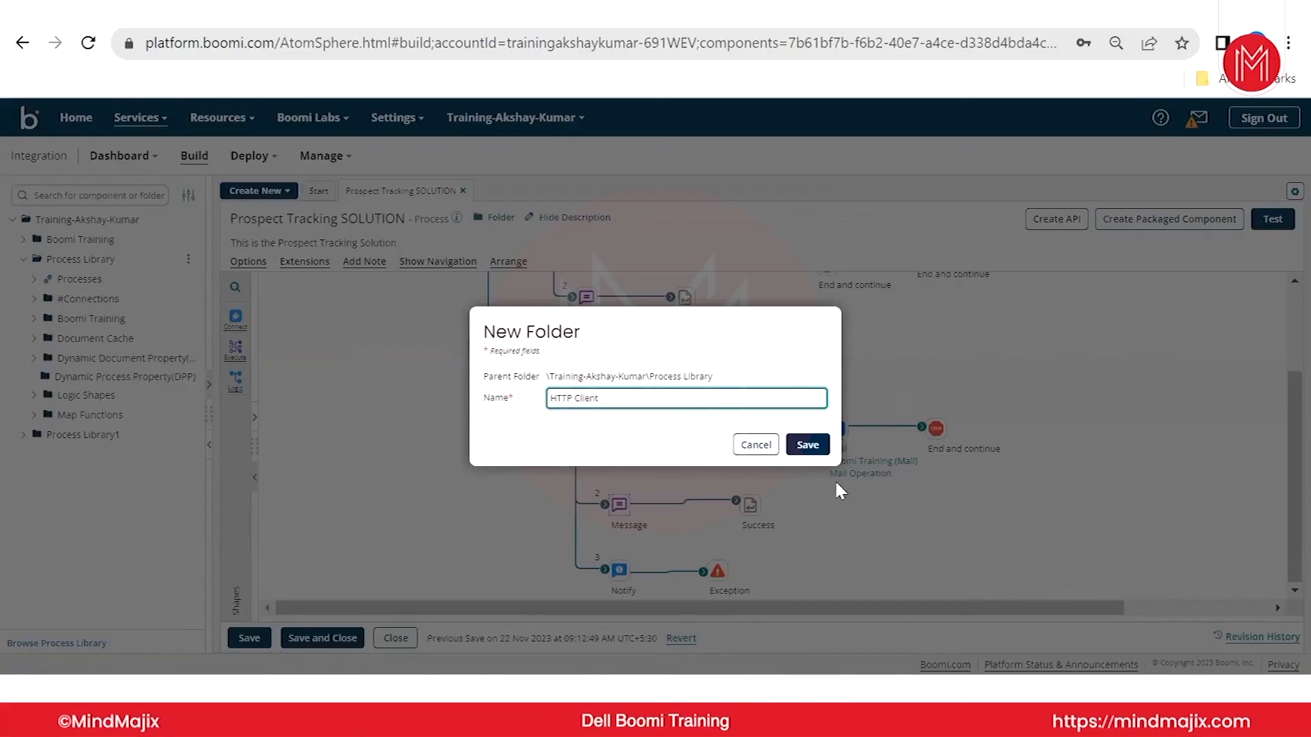
click(806, 445)
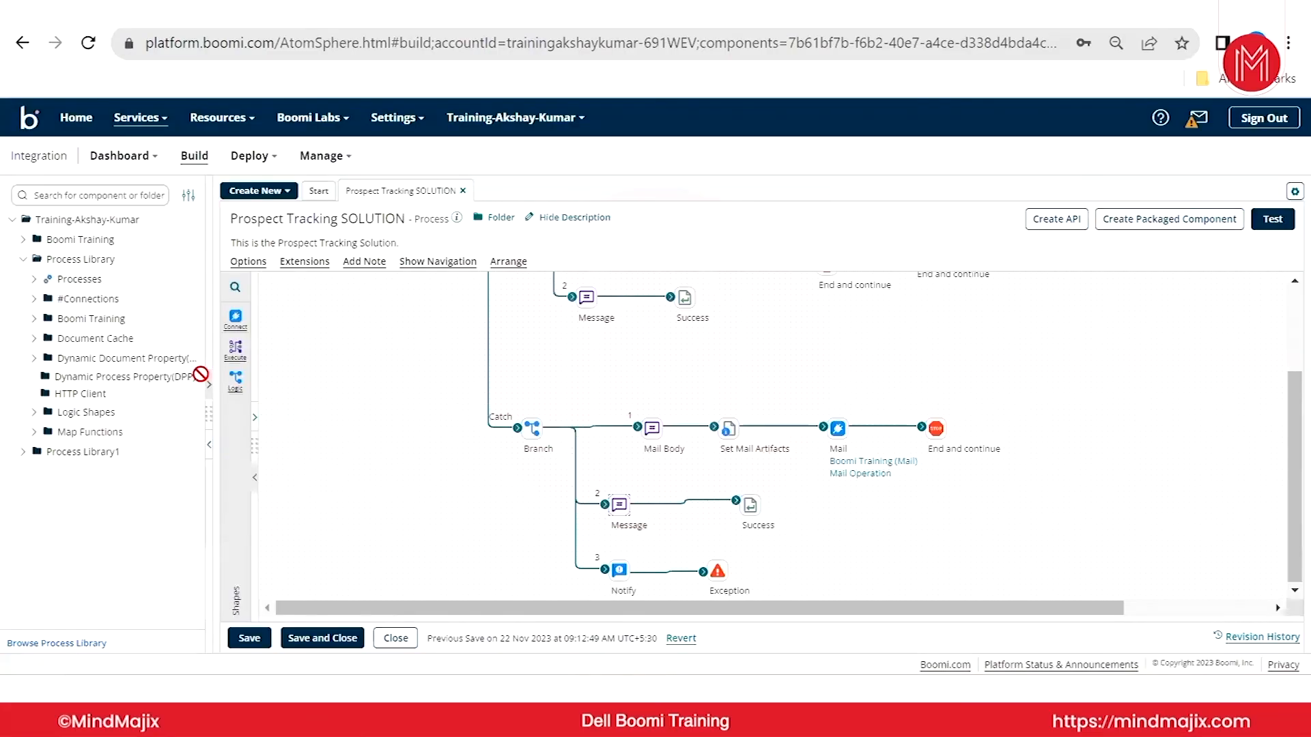
- Create a new process component in the HTTP Client folder and set its Start shape type to No Data
click(190, 394)
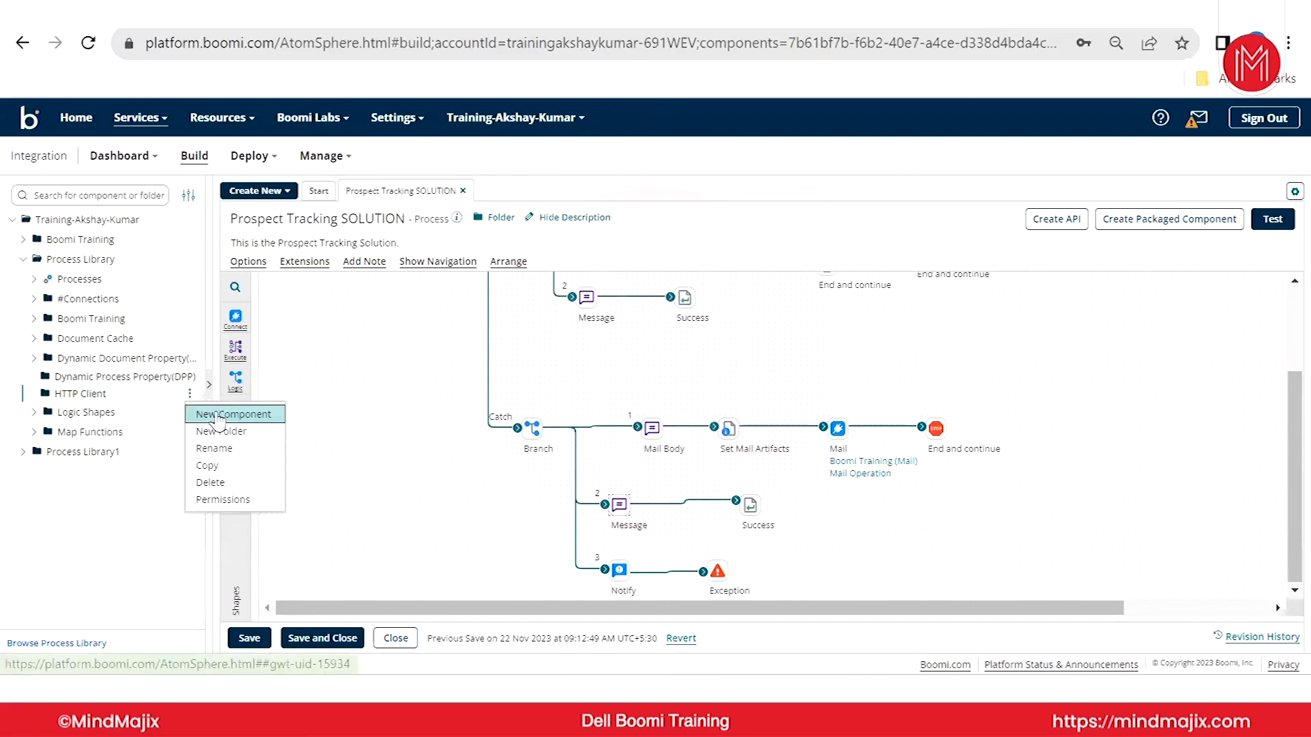
click(210, 415)
click(832, 432)
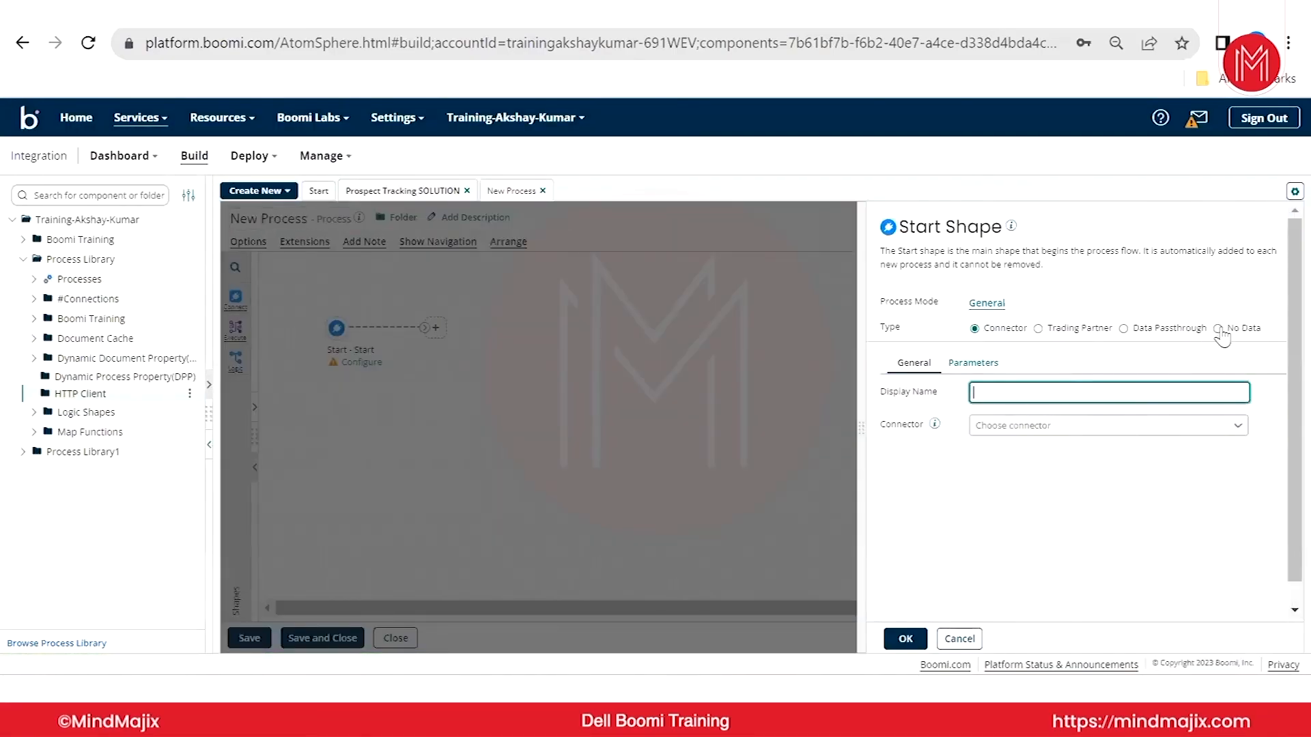
click(1219, 330)
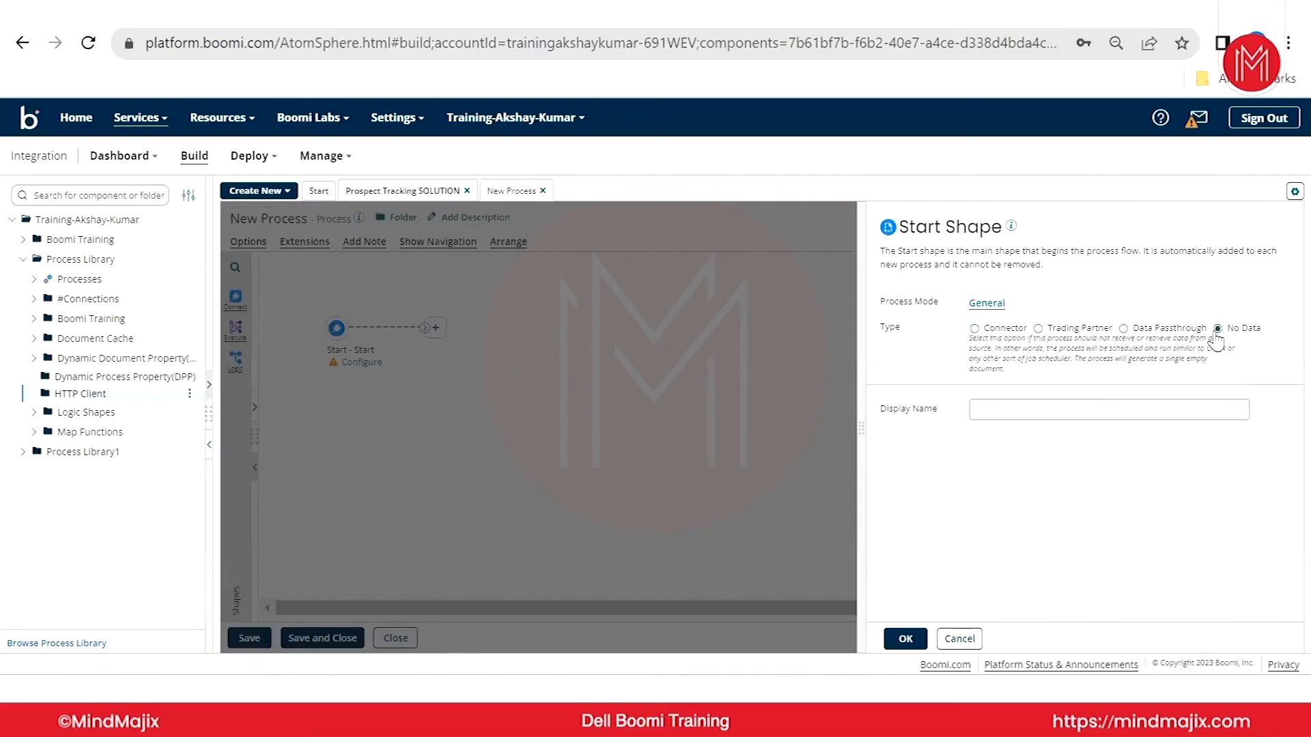
click(906, 639)
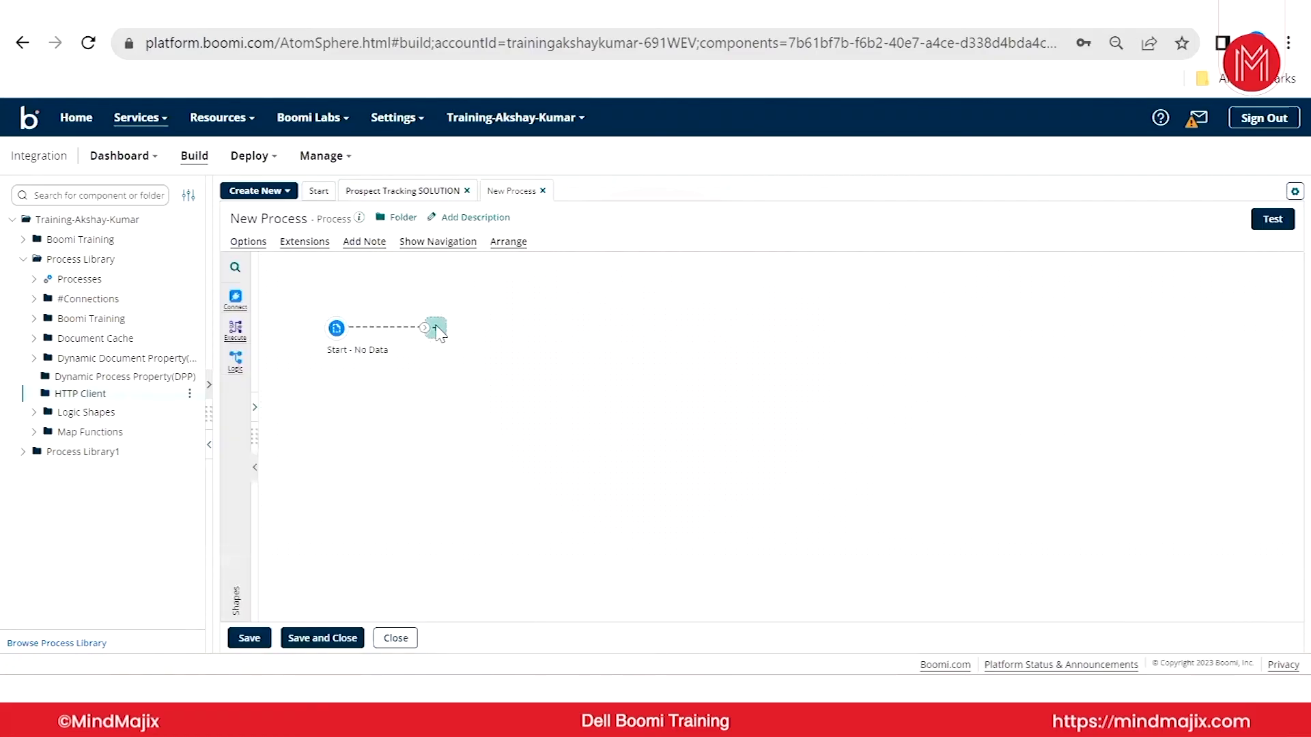
- Add an HTTP Client connector directly after the Start shape of the new process
click(437, 329)
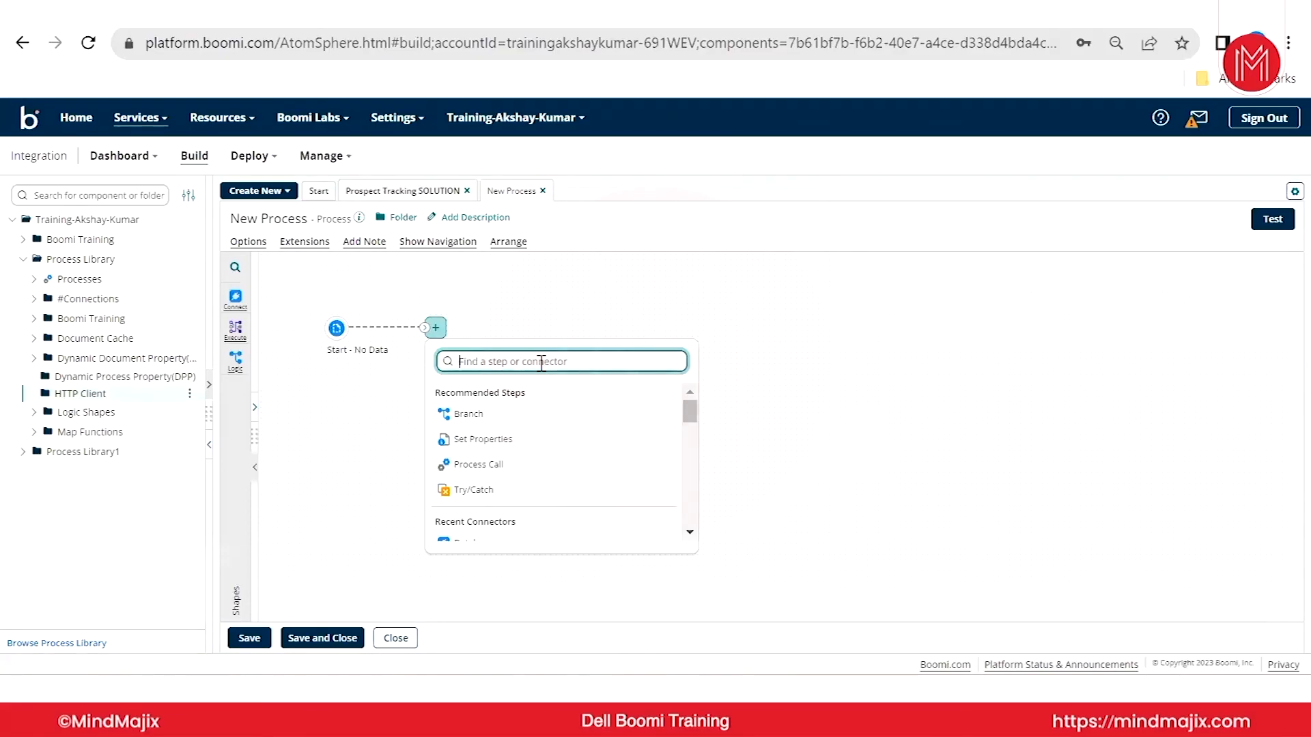
text(HTTP)
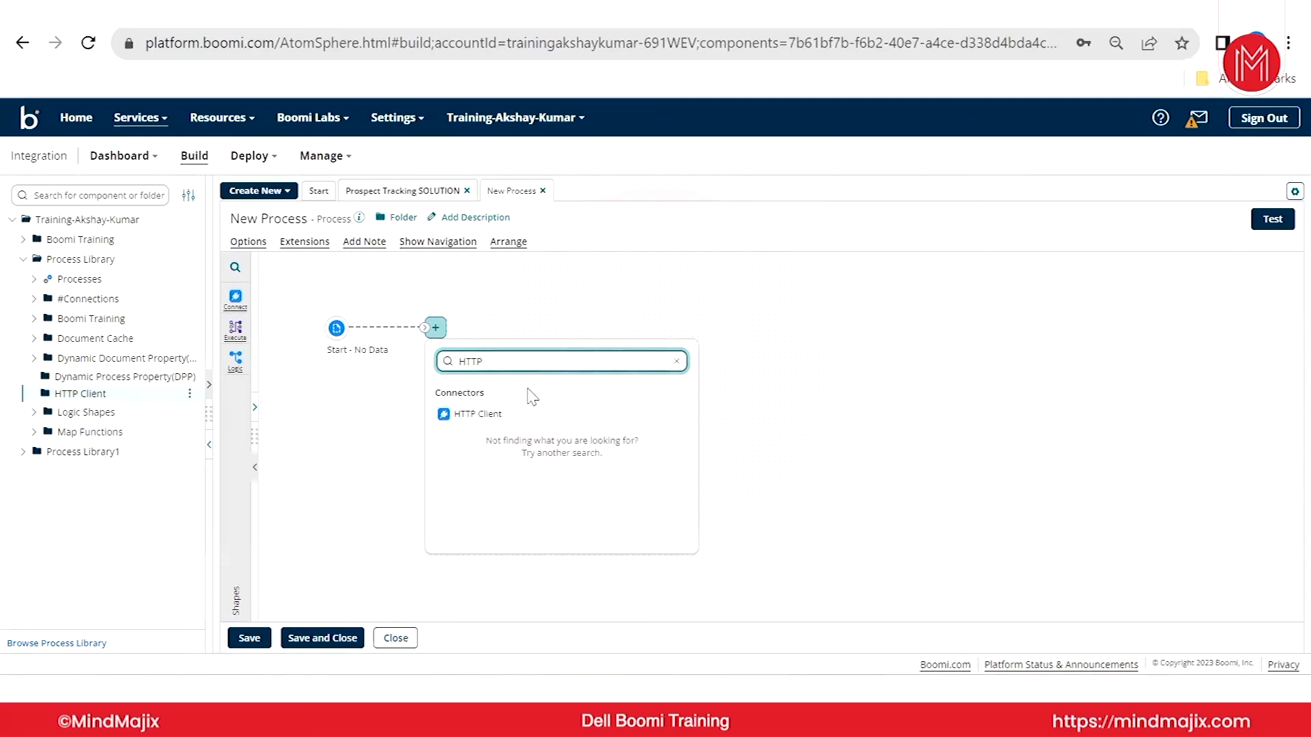
click(518, 414)
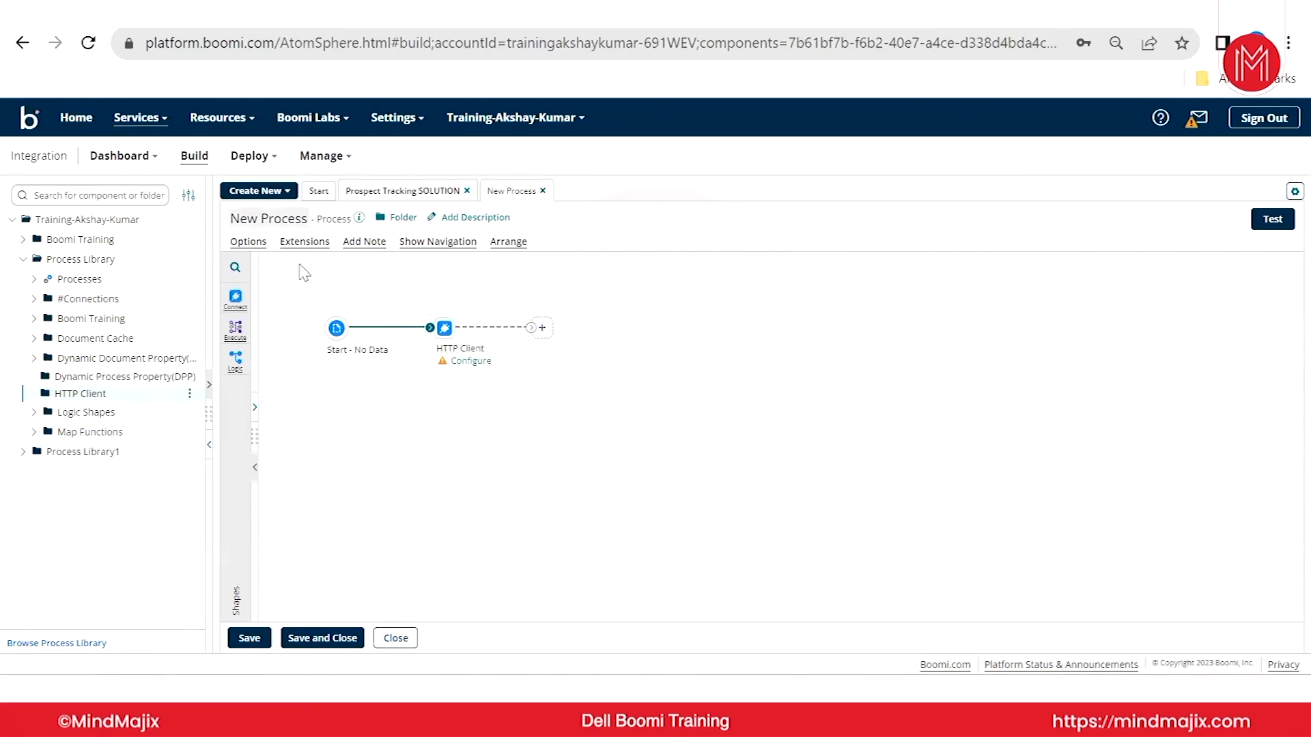
- Review the Web Services Server start and overall flow of Prospect Tracking SOLUTION, and return to the new process
click(366, 193)
scroll(401, 407, up, 3)
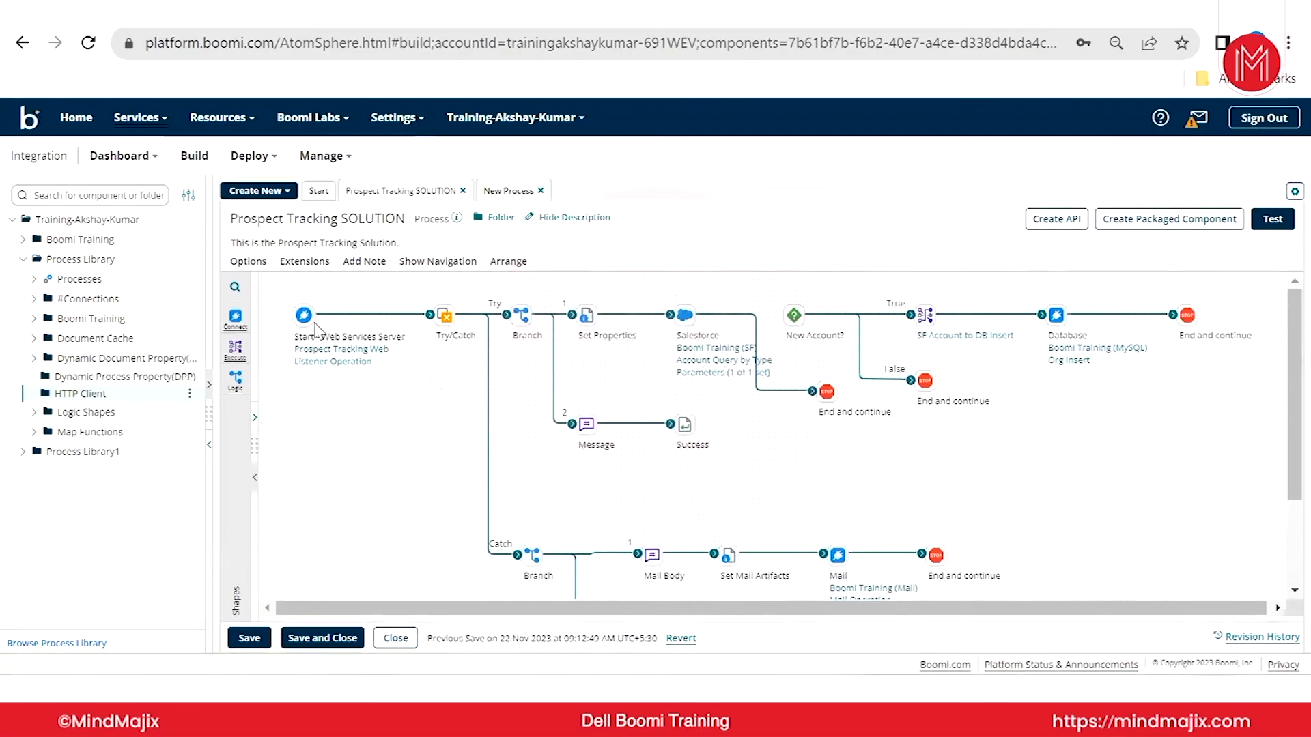
click(510, 193)
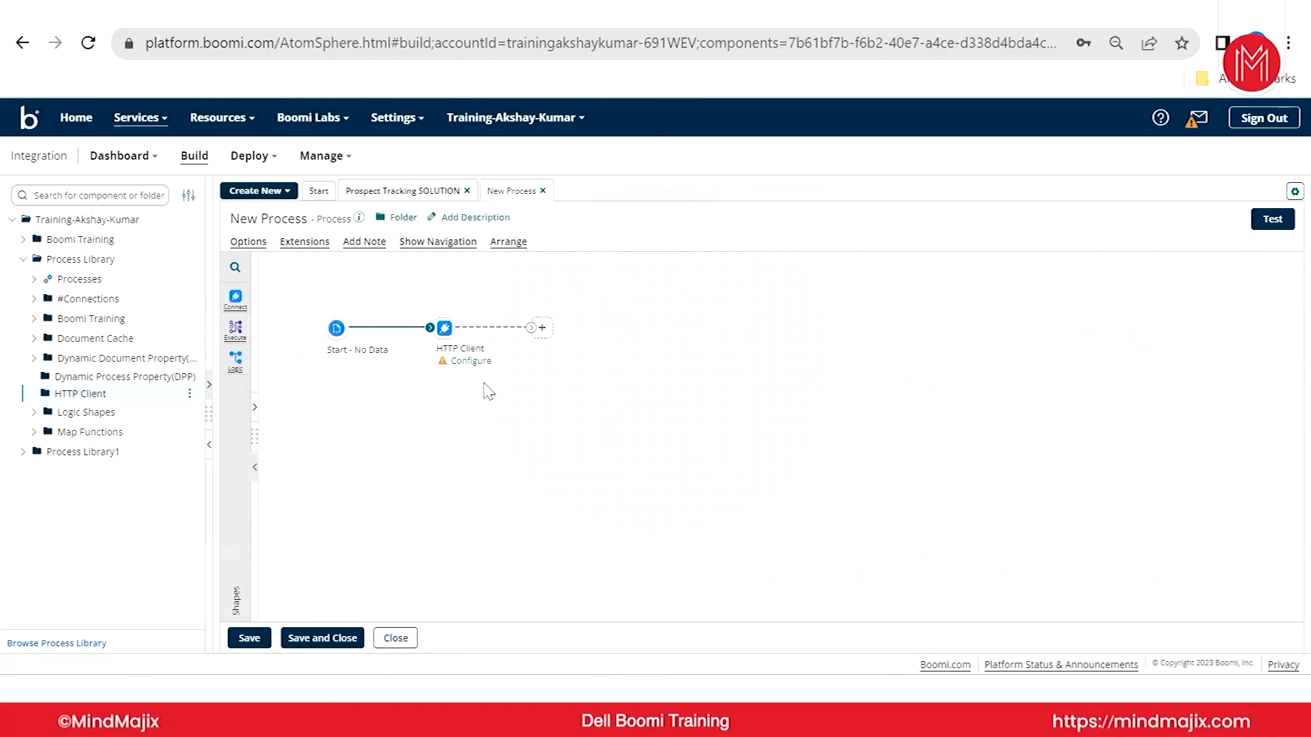
- Open the configuration of the HTTP Client connector in the new process
mouse_move(470, 369)
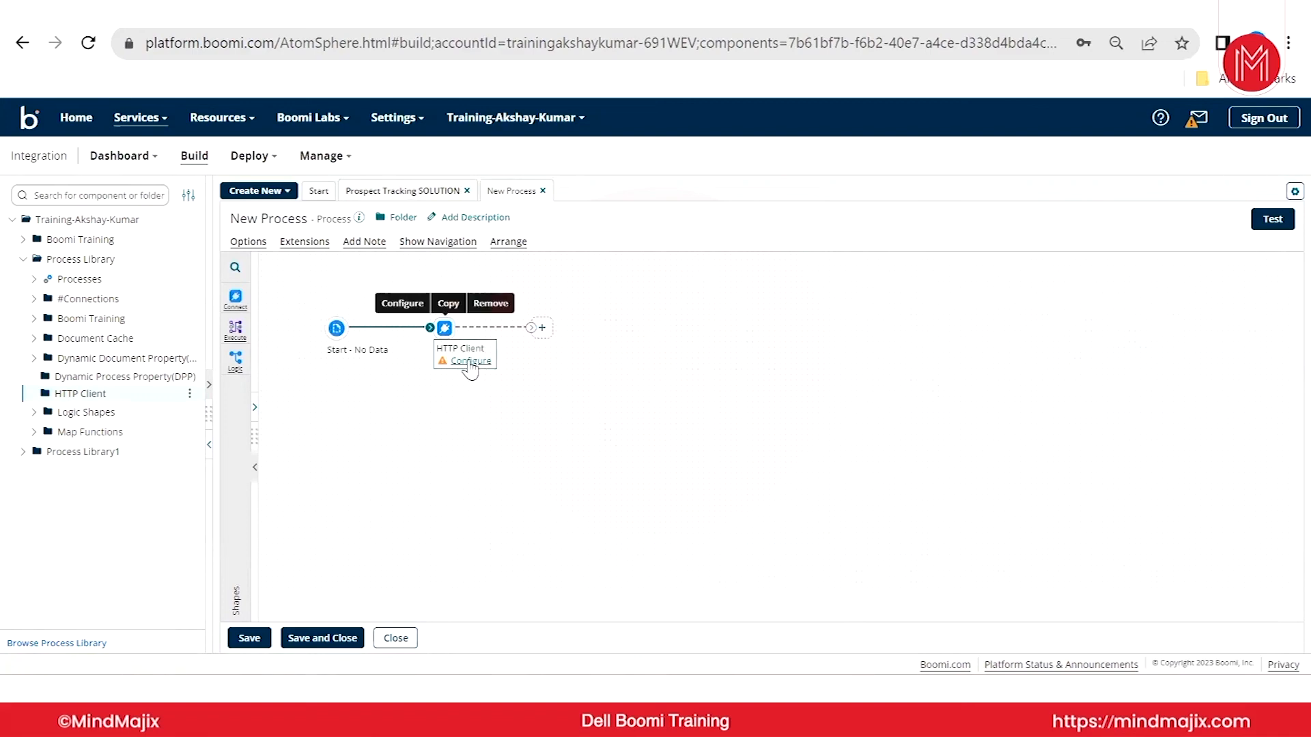
click(445, 329)
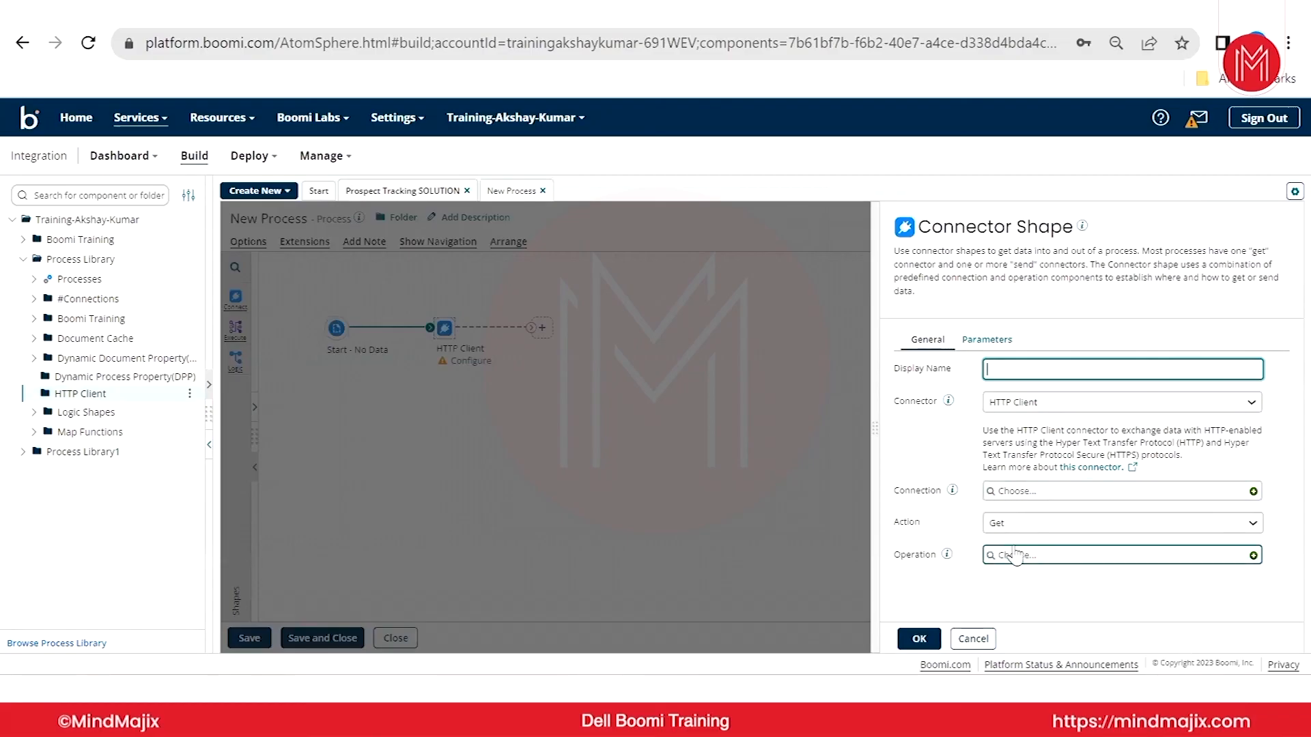
click(1036, 503)
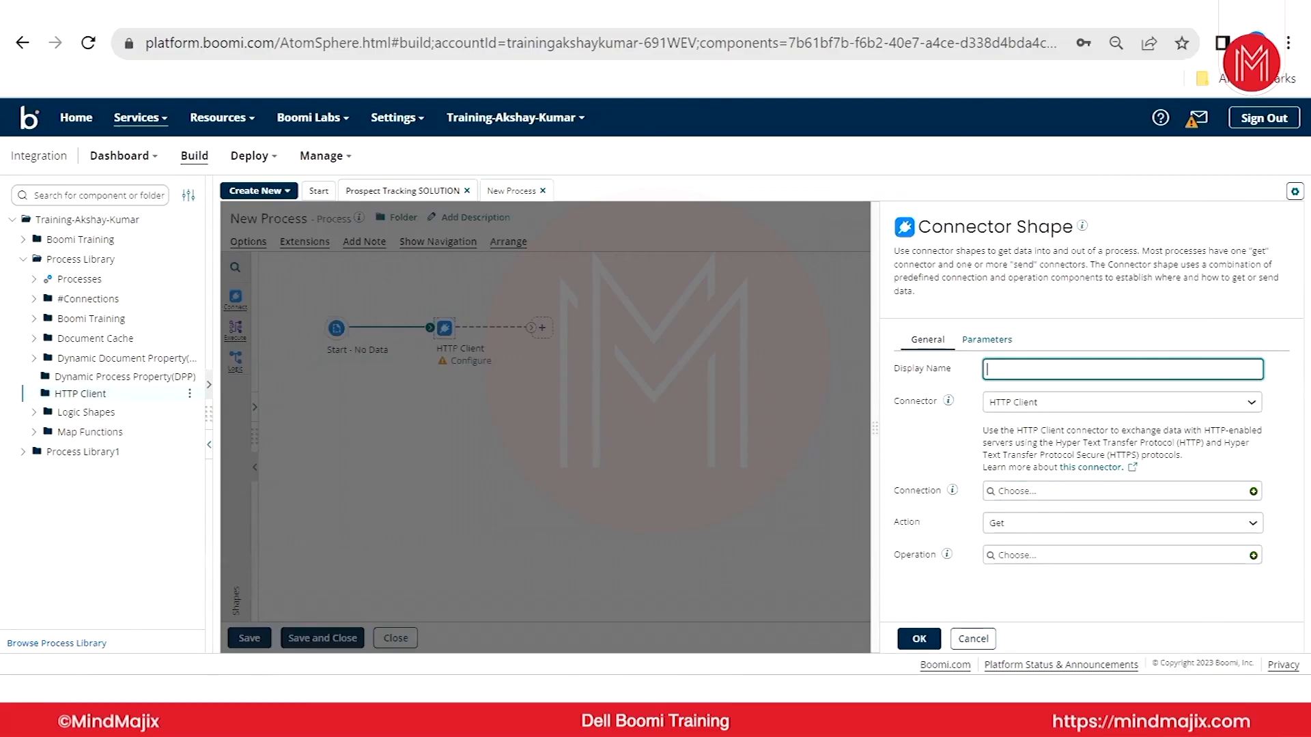
- Switch to the text editor notes to examine the endpoint credentials and the path portion of the getProspectTrack URL
key(alt+Tab)
click(419, 459)
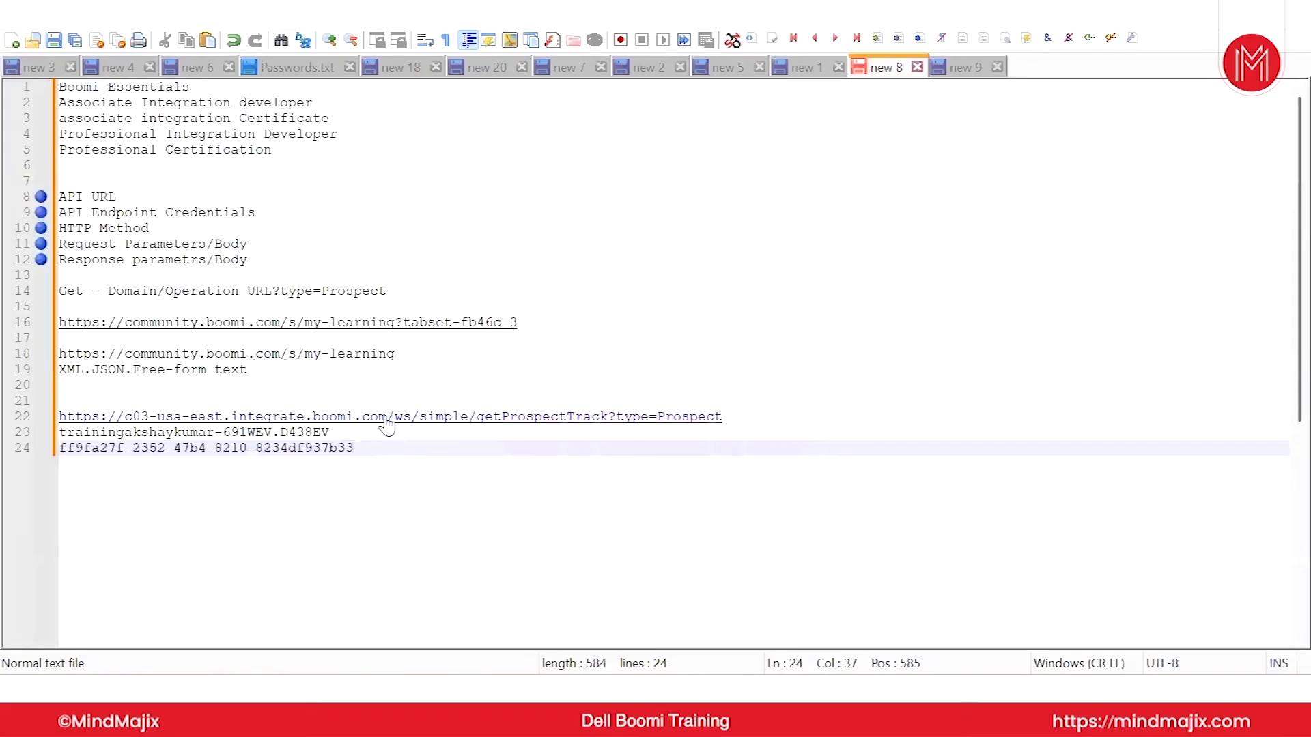
drag(357, 451, 44, 437)
click(484, 530)
drag(757, 416, 390, 418)
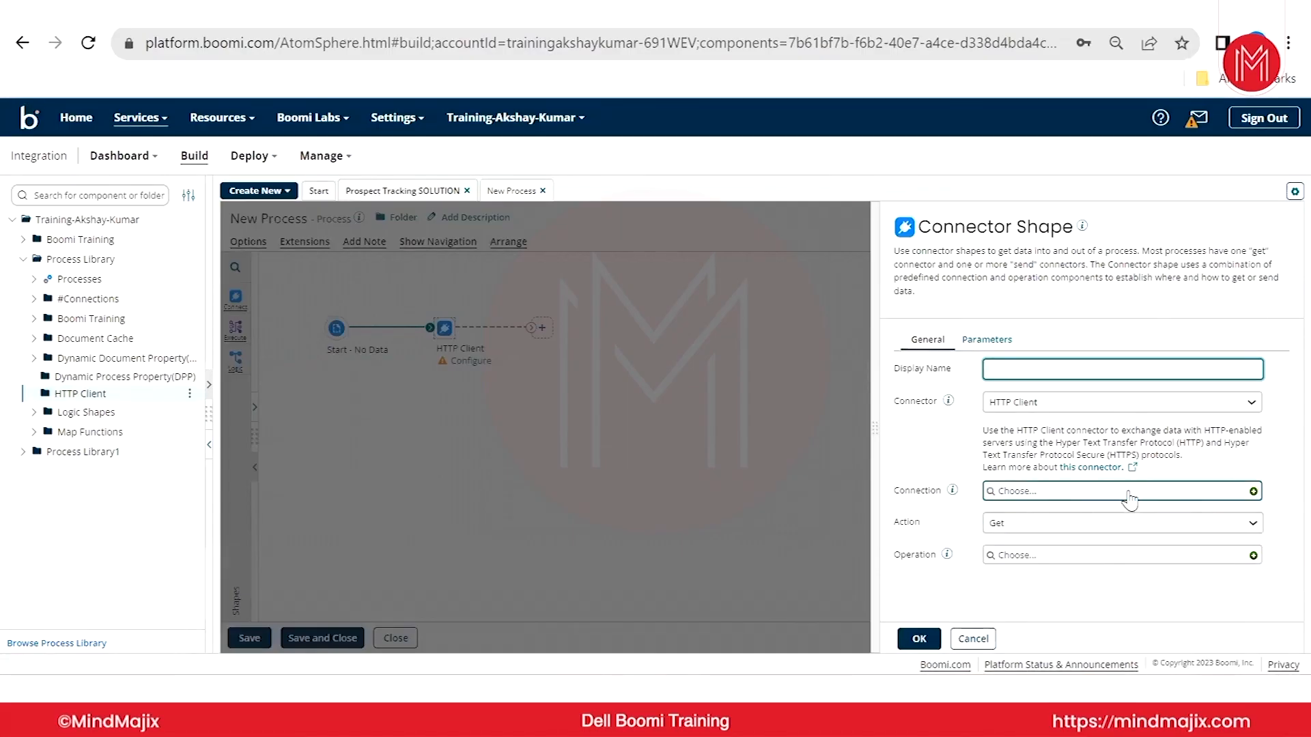
click(1130, 493)
click(1254, 491)
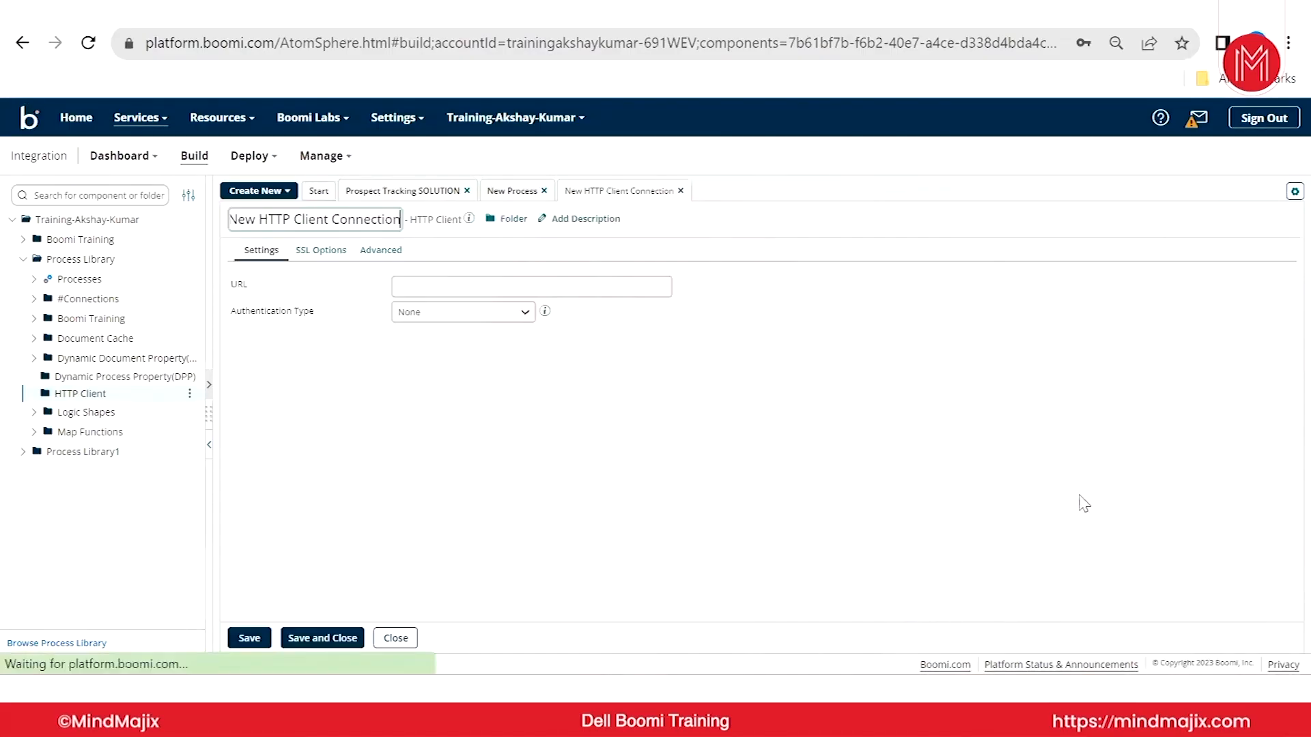
click(508, 690)
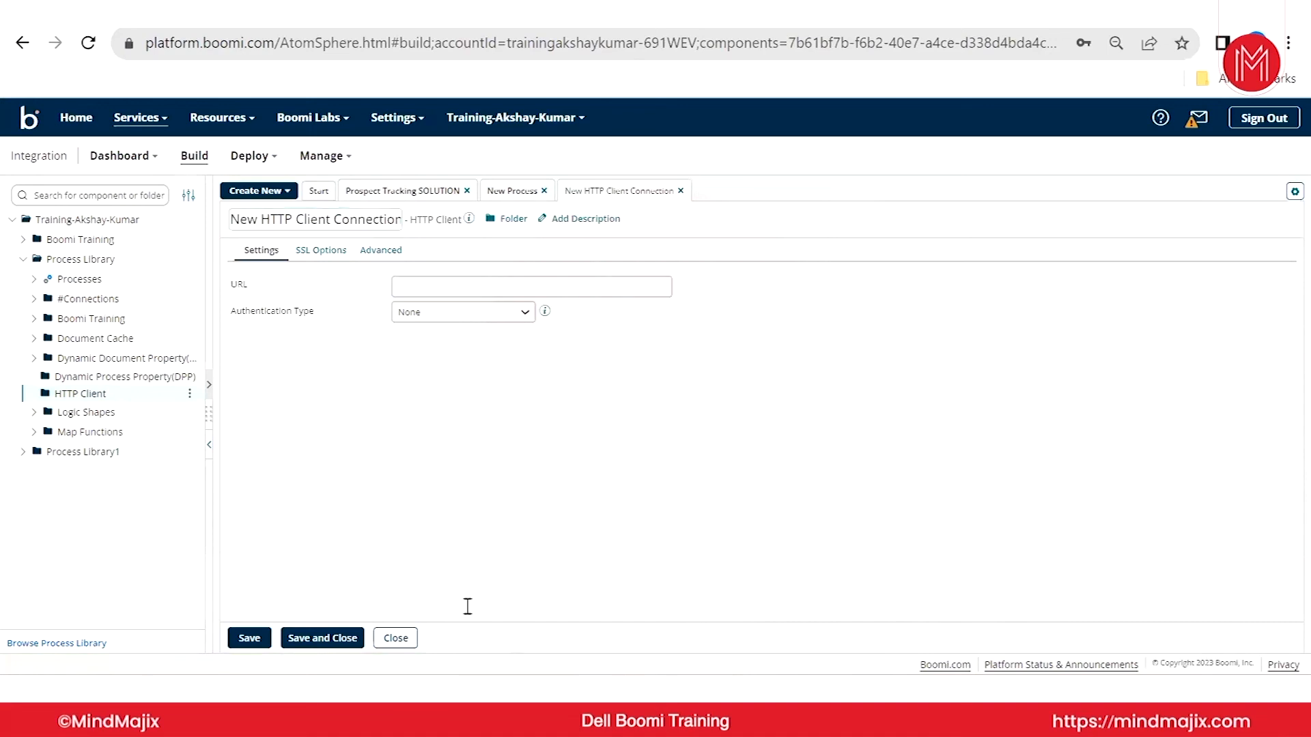
drag(387, 418, 18, 420)
key(ctrl+c)
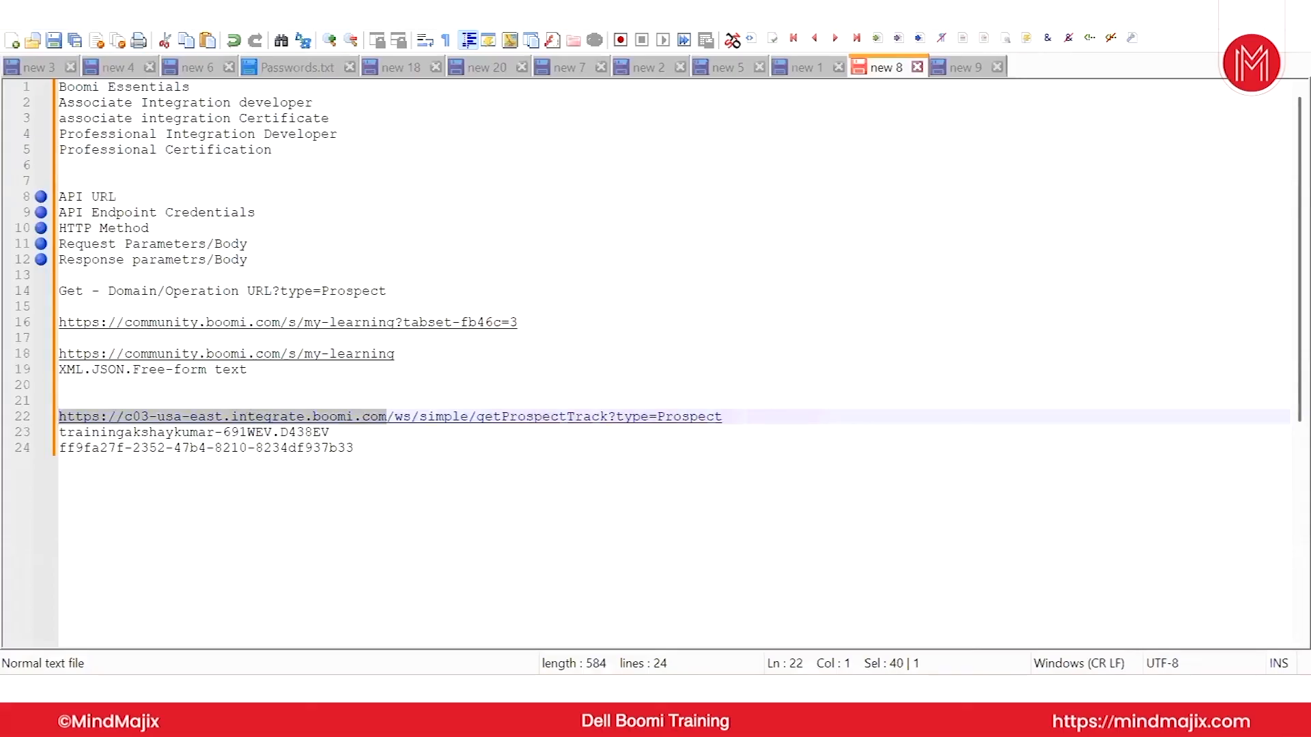
key(alt+Tab)
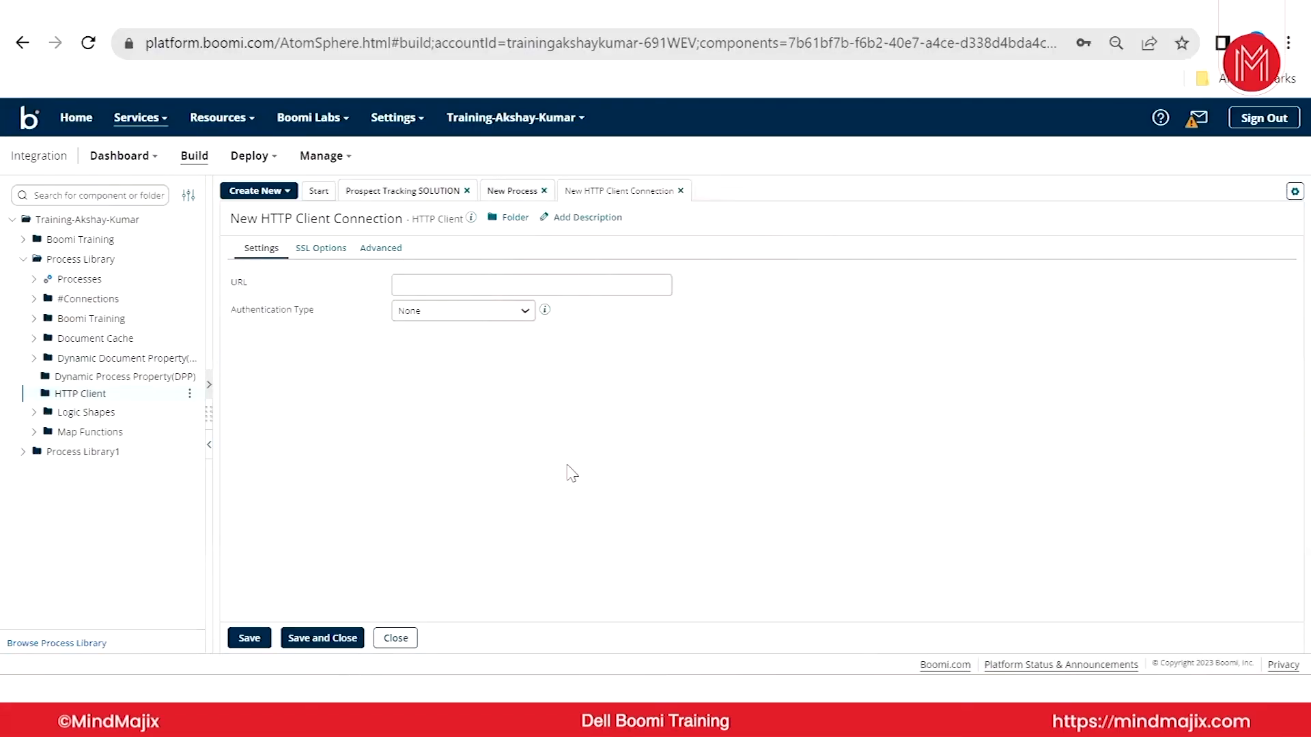
click(433, 282)
key(ctrl+v)
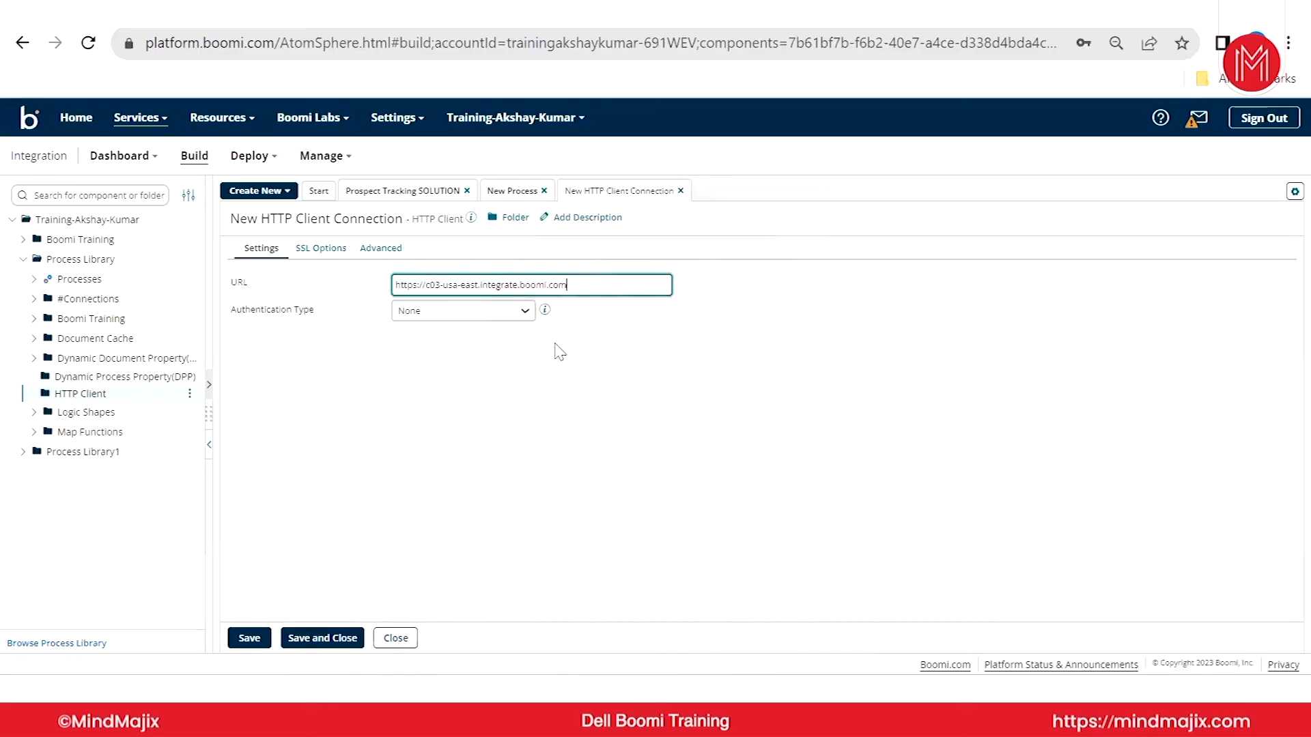
- Set the authentication type of the new HTTP Client connection to Basic
key(alt)
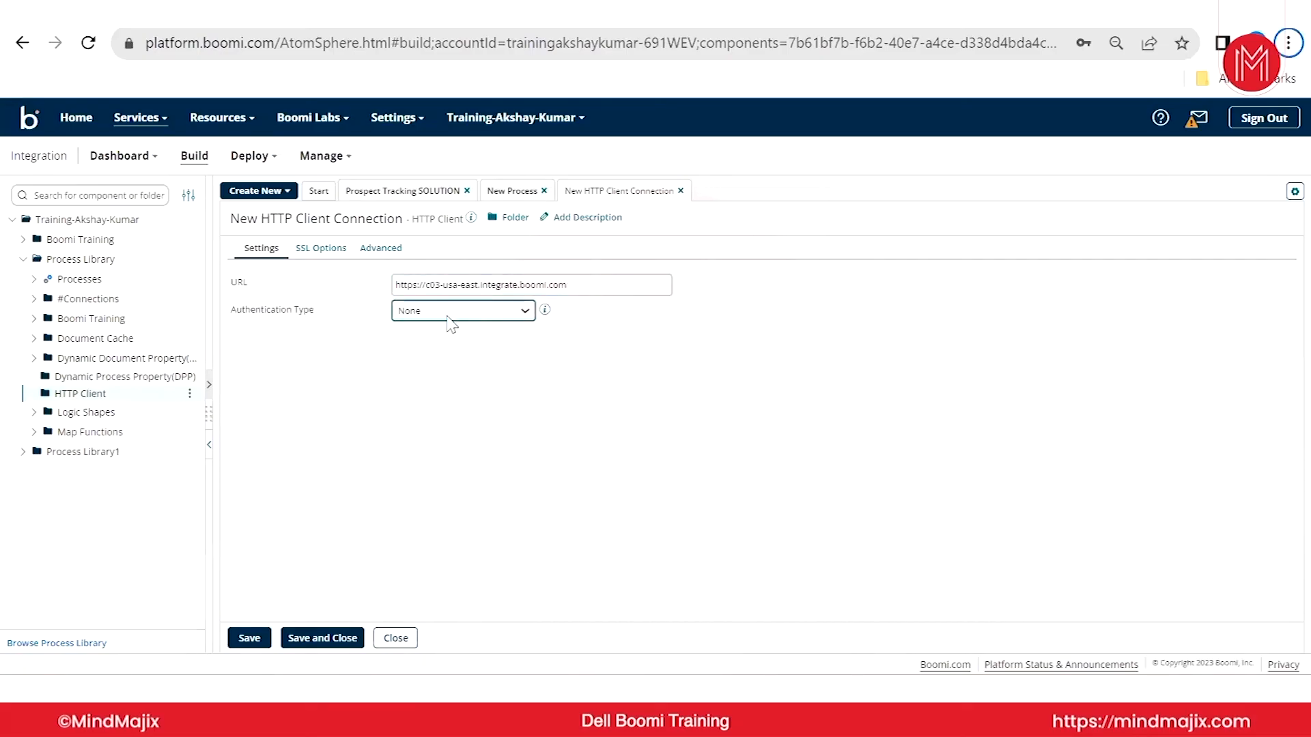
key(alt+Tab)
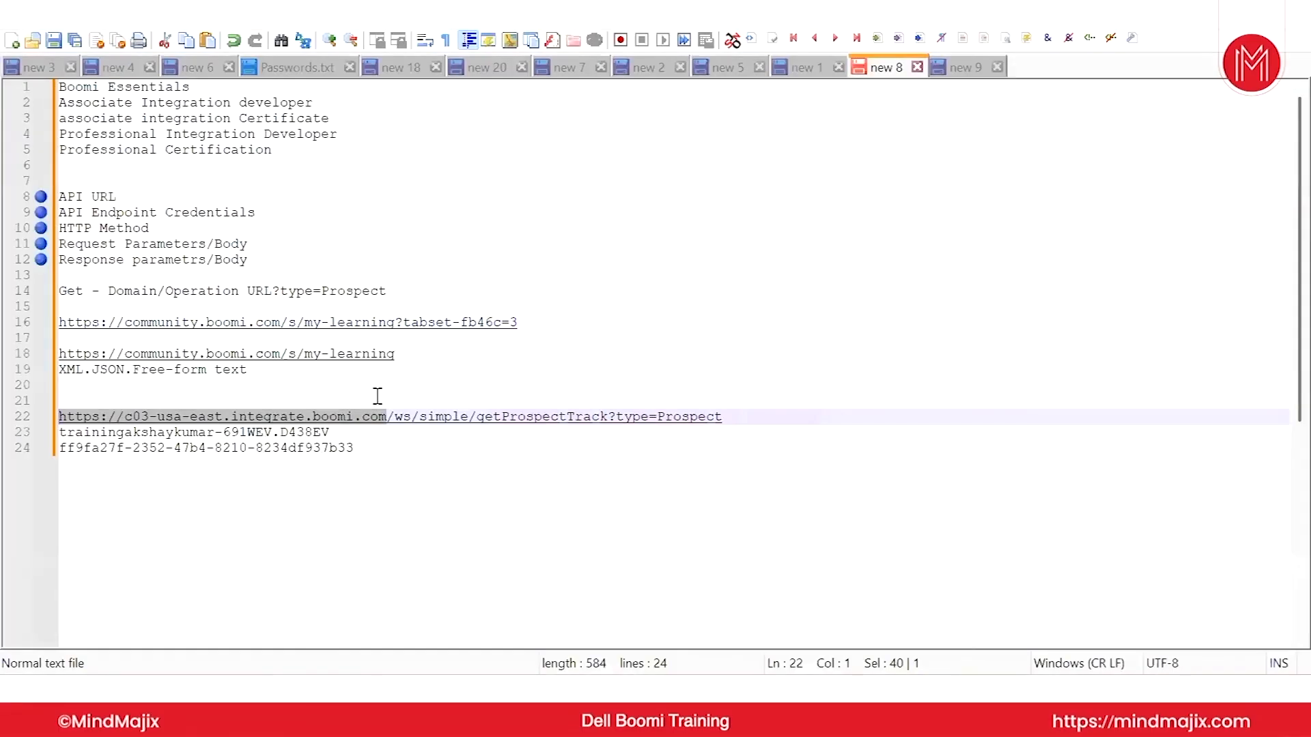
key(alt+Tab)
click(444, 311)
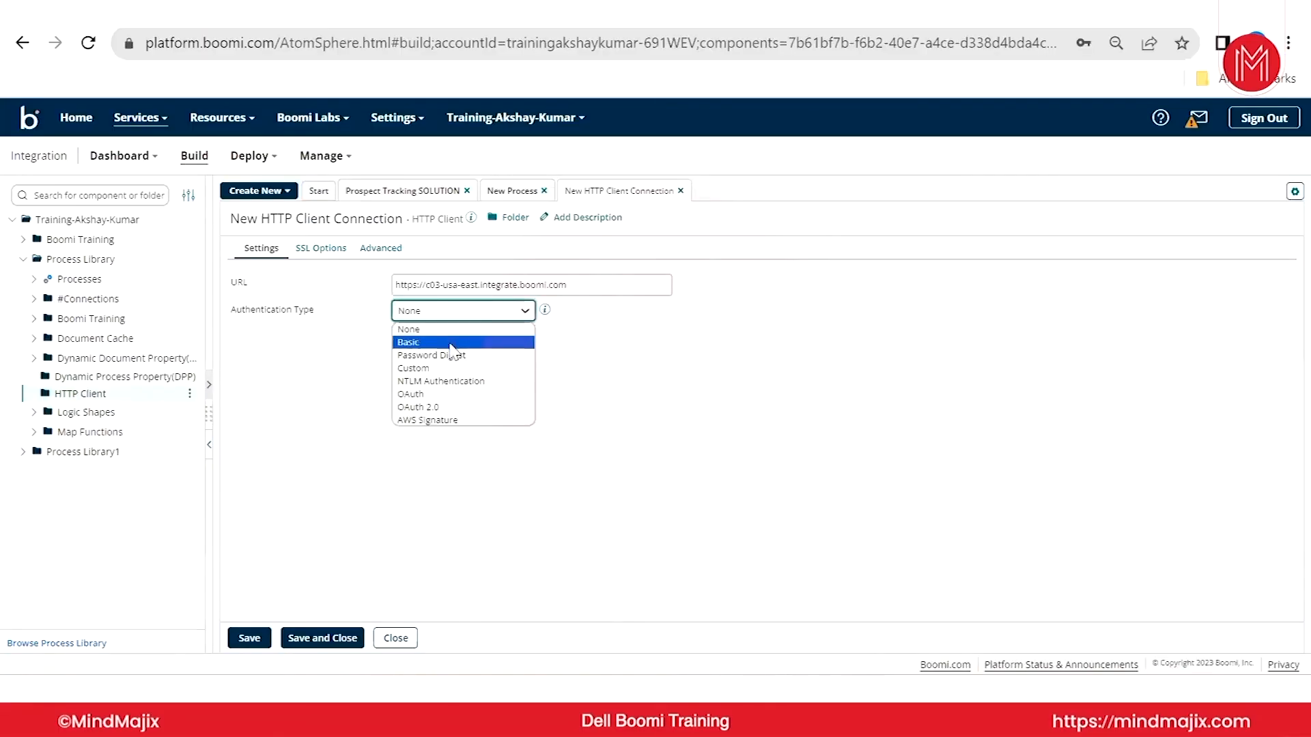
click(451, 341)
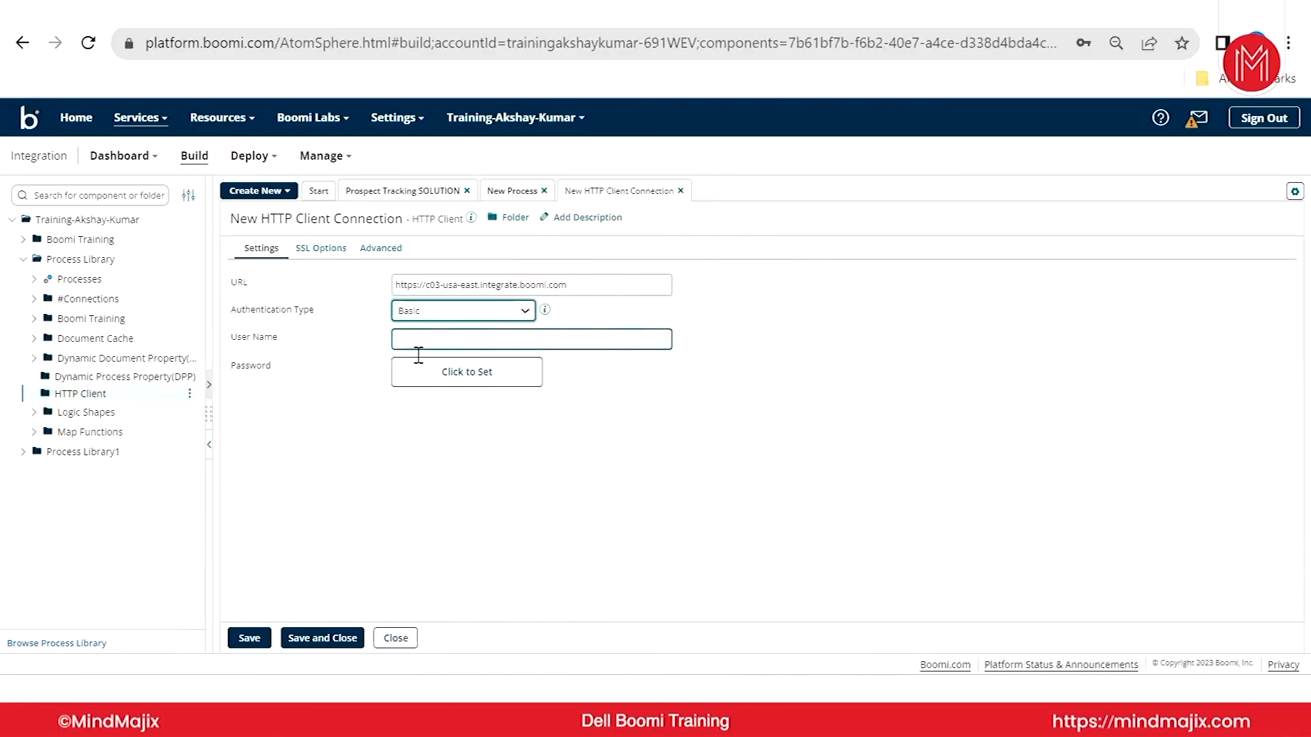
click(448, 311)
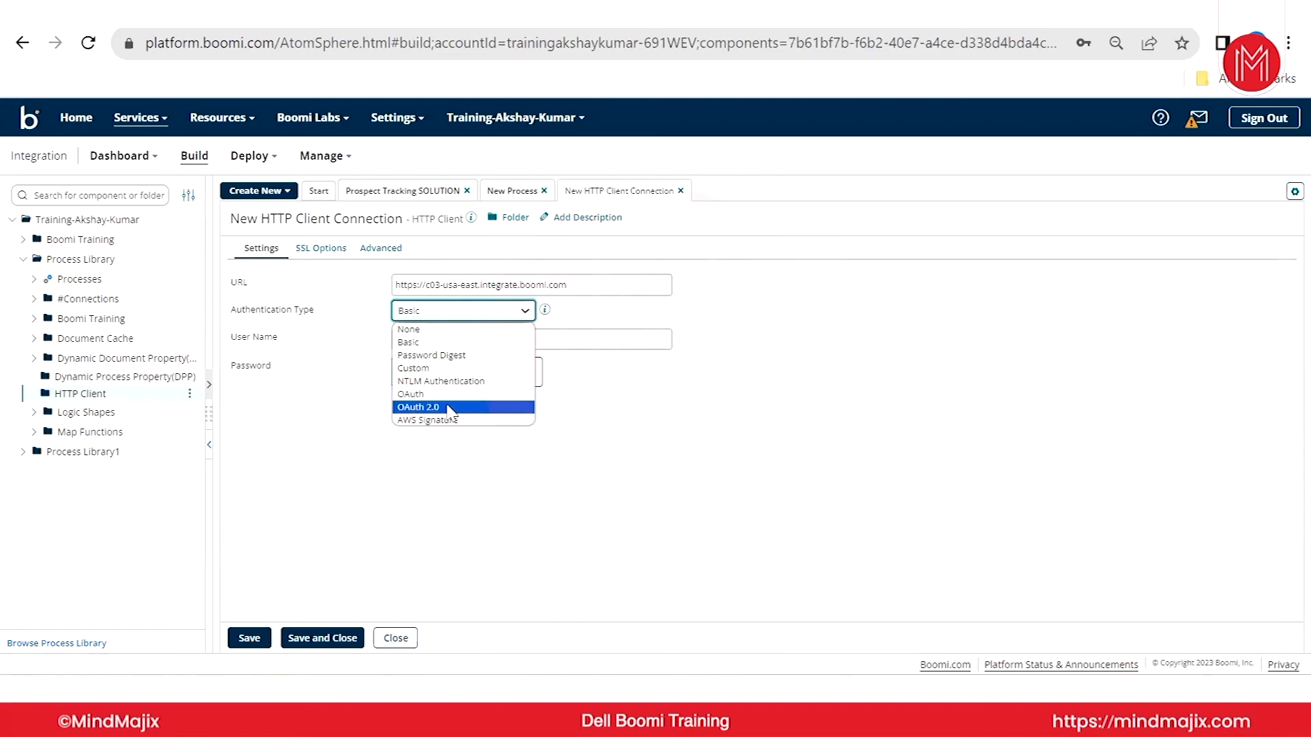
click(419, 344)
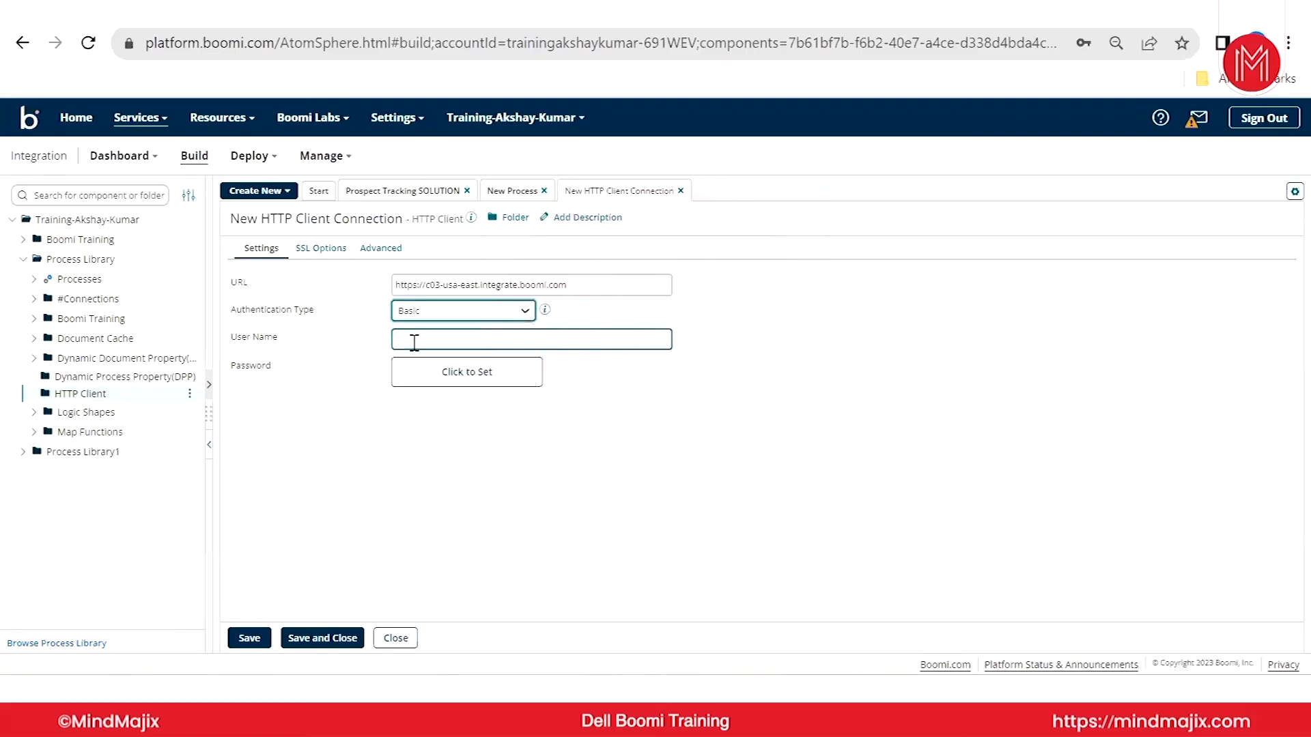
- Copy the endpoint user name from the text editor notes into the connection's User Name field
click(634, 703)
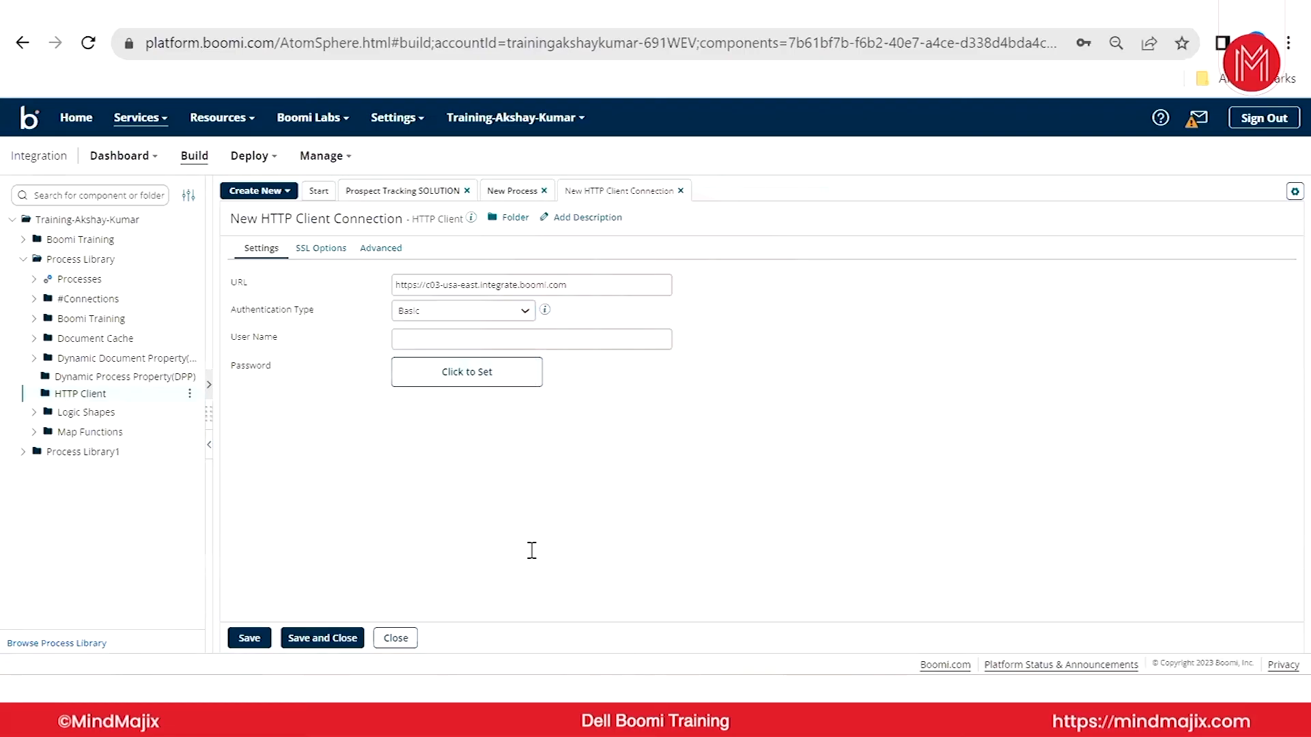
click(390, 448)
drag(335, 432, 55, 433)
key(ctrl+c)
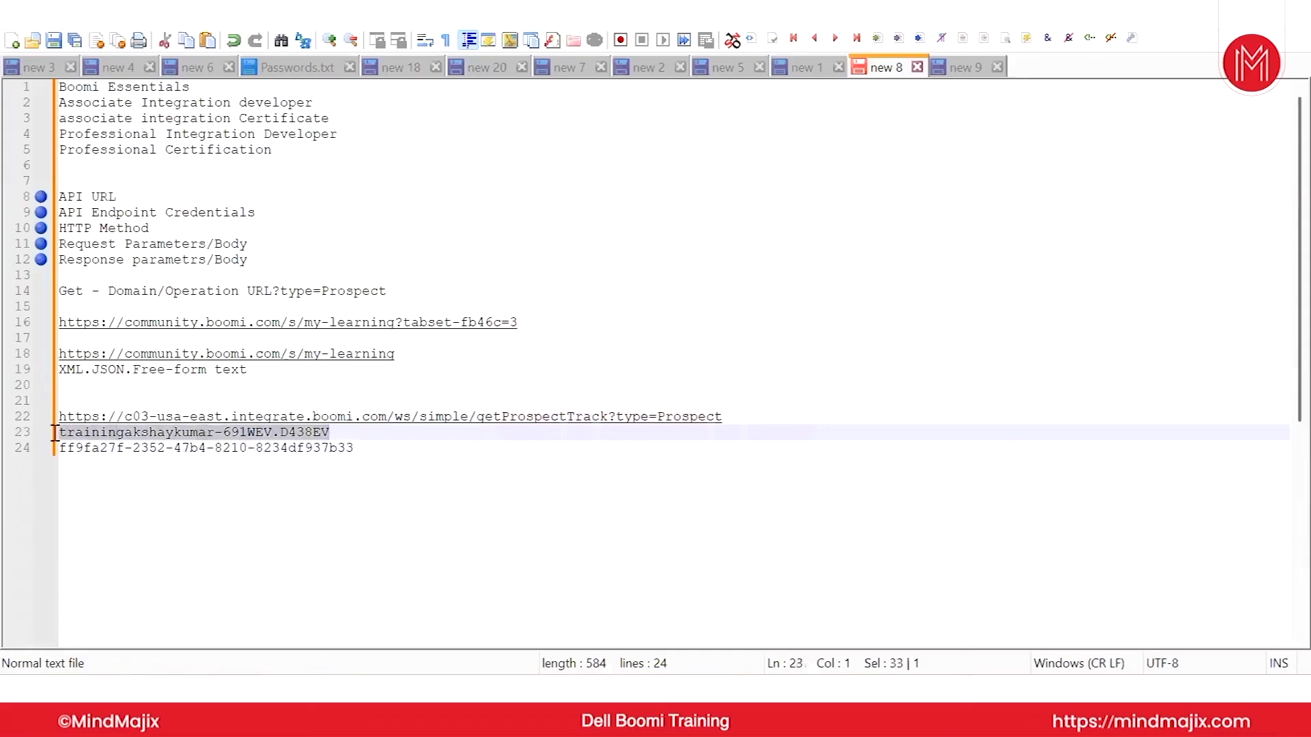
key(alt+Tab)
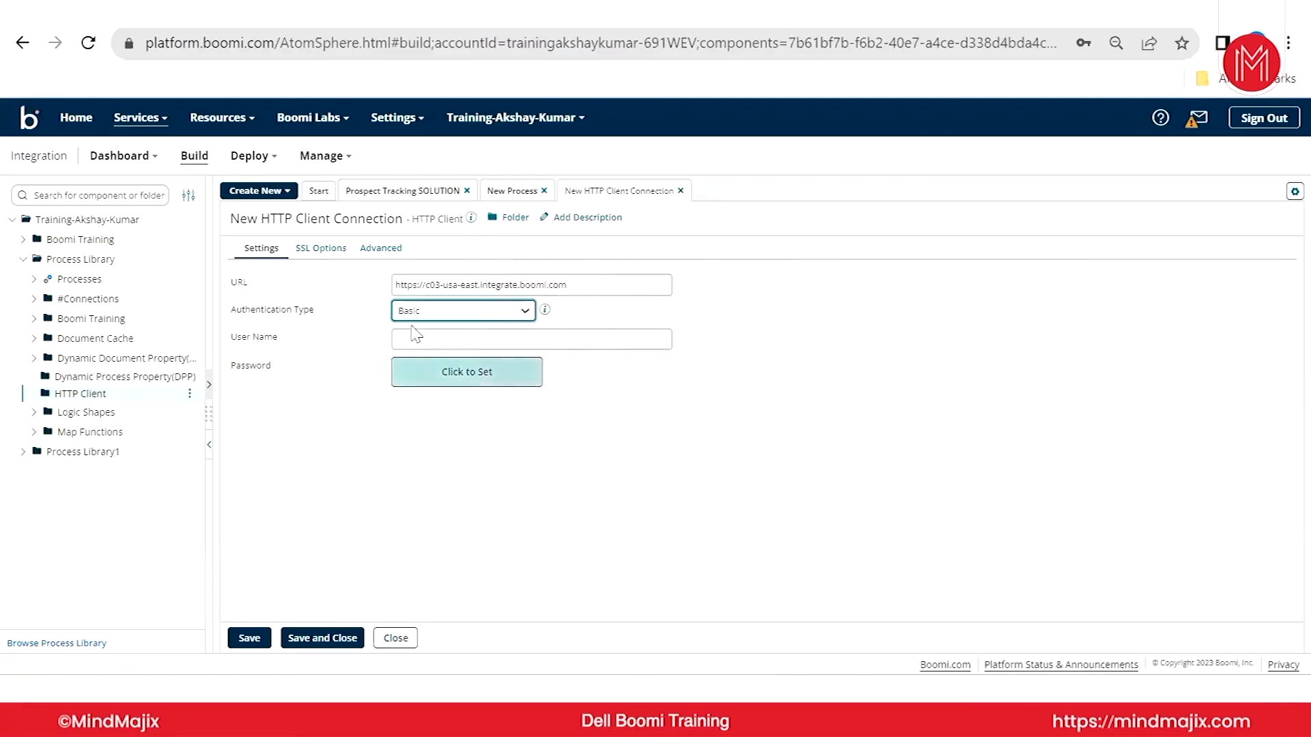
click(417, 339)
key(ctrl+v)
- Copy the endpoint password from the text editor notes and set it as the connection's password
key(alt+Tab)
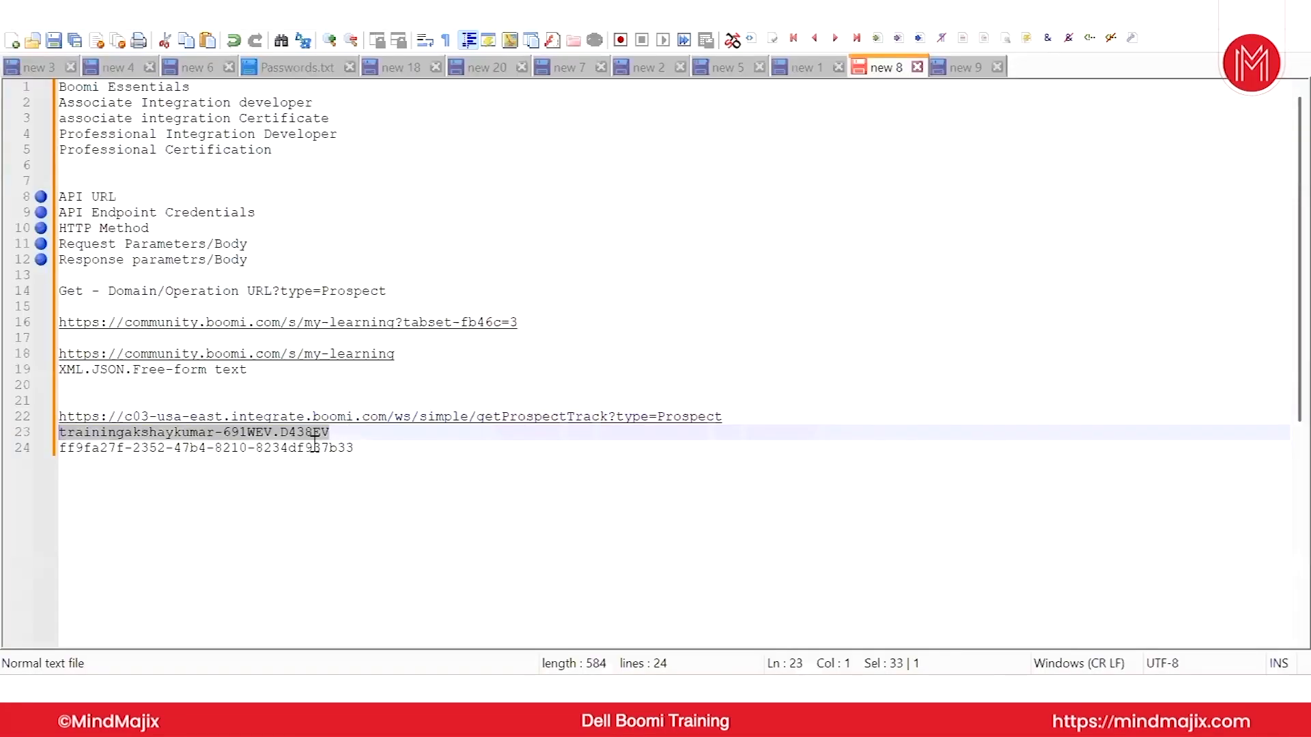
click(383, 448)
drag(354, 448, 25, 450)
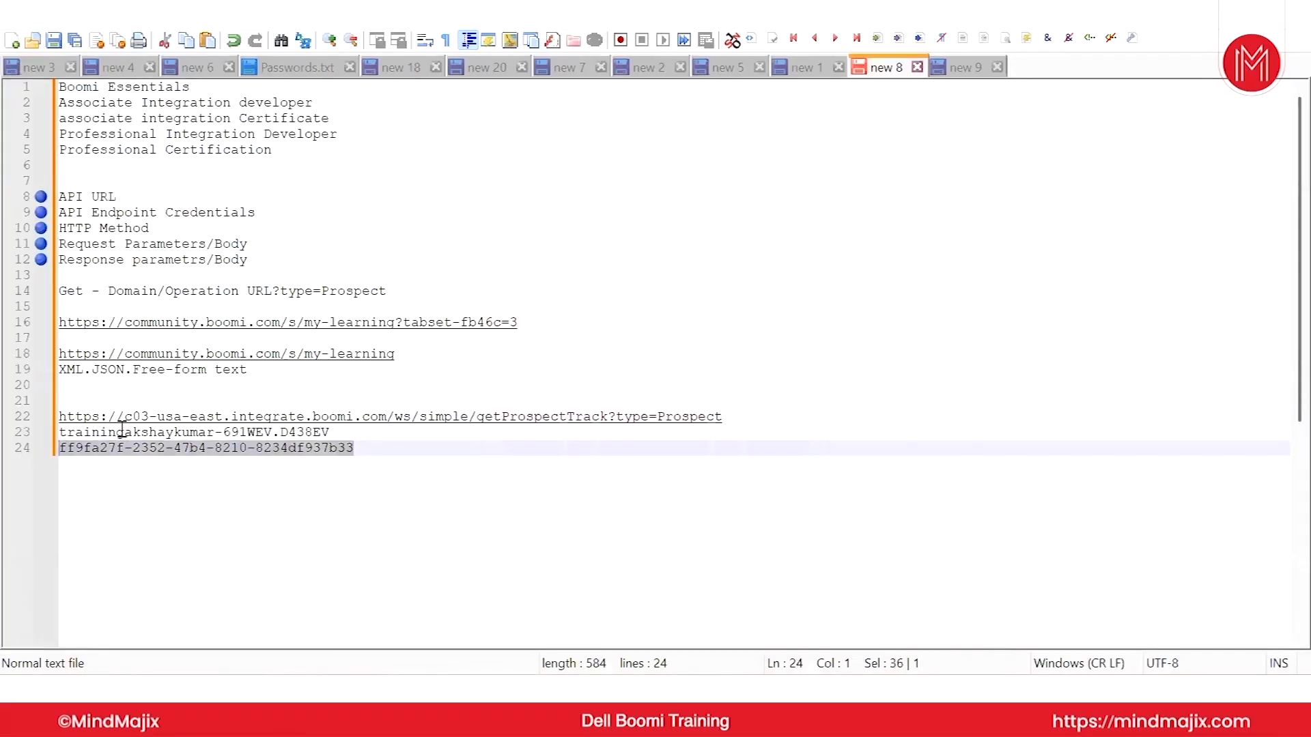
key(alt+Tab)
click(434, 376)
click(525, 411)
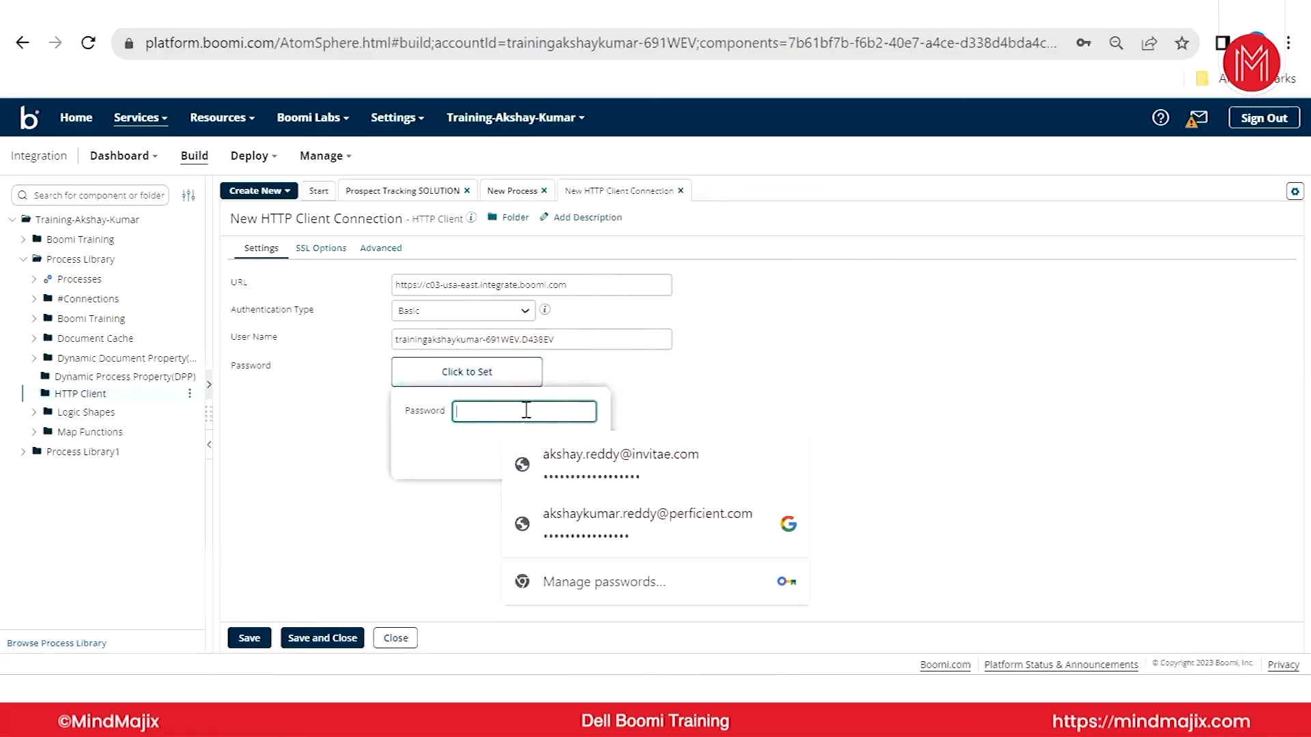
key(ctrl+v)
click(578, 457)
- Rename the connection as Prospect Client Operation, then save and close it
click(304, 217)
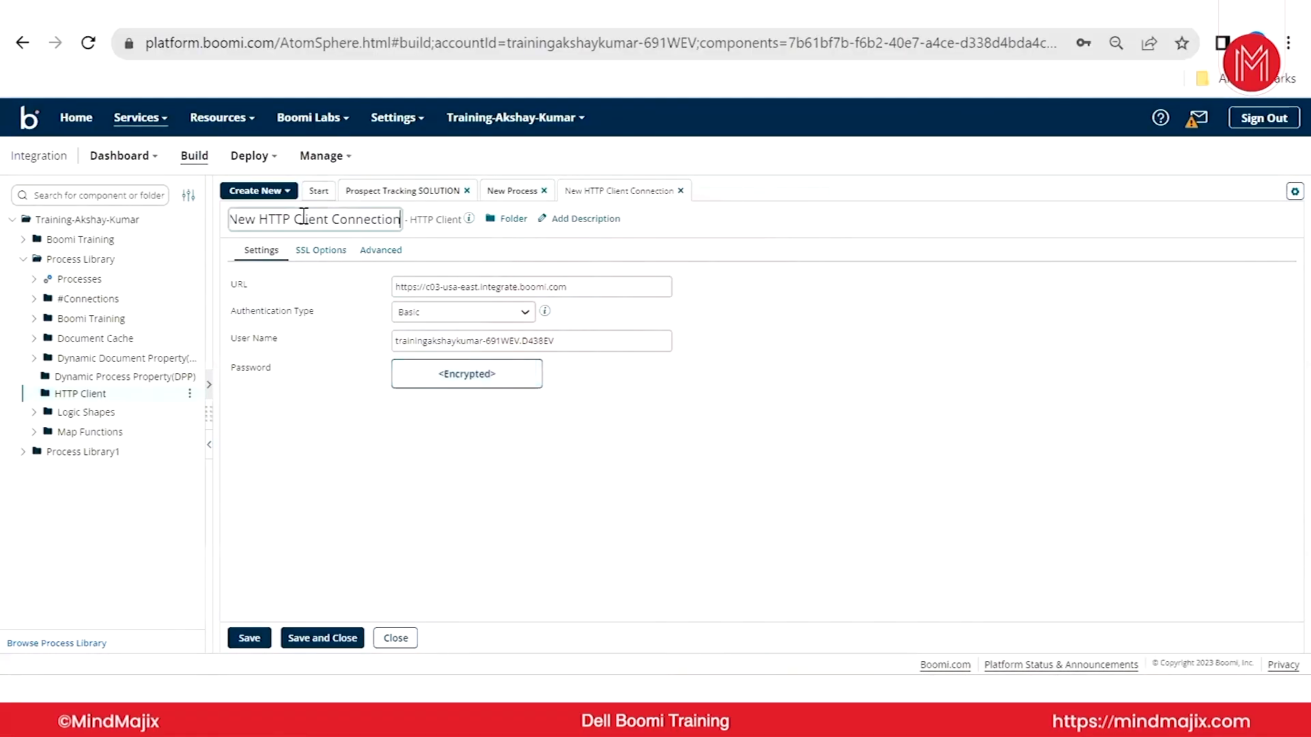
key(ctrl+a)
text(Prospect Client Operation)
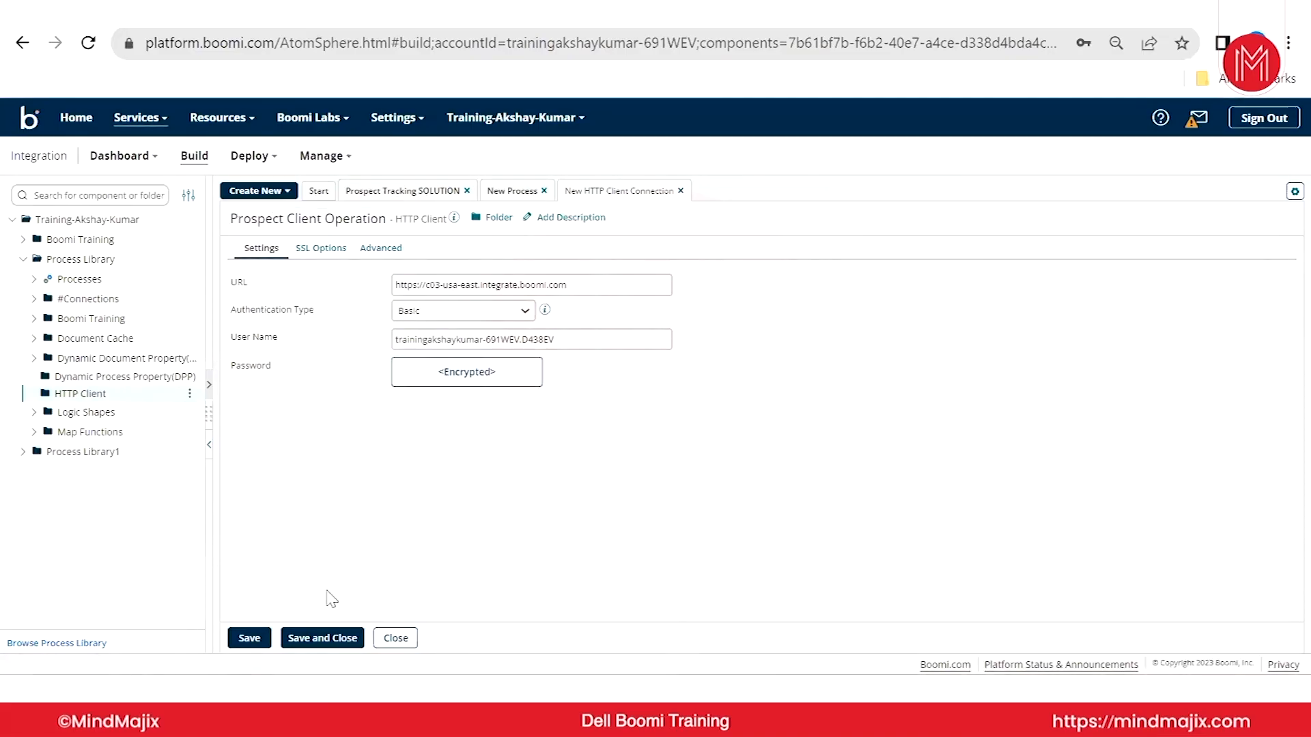
click(319, 638)
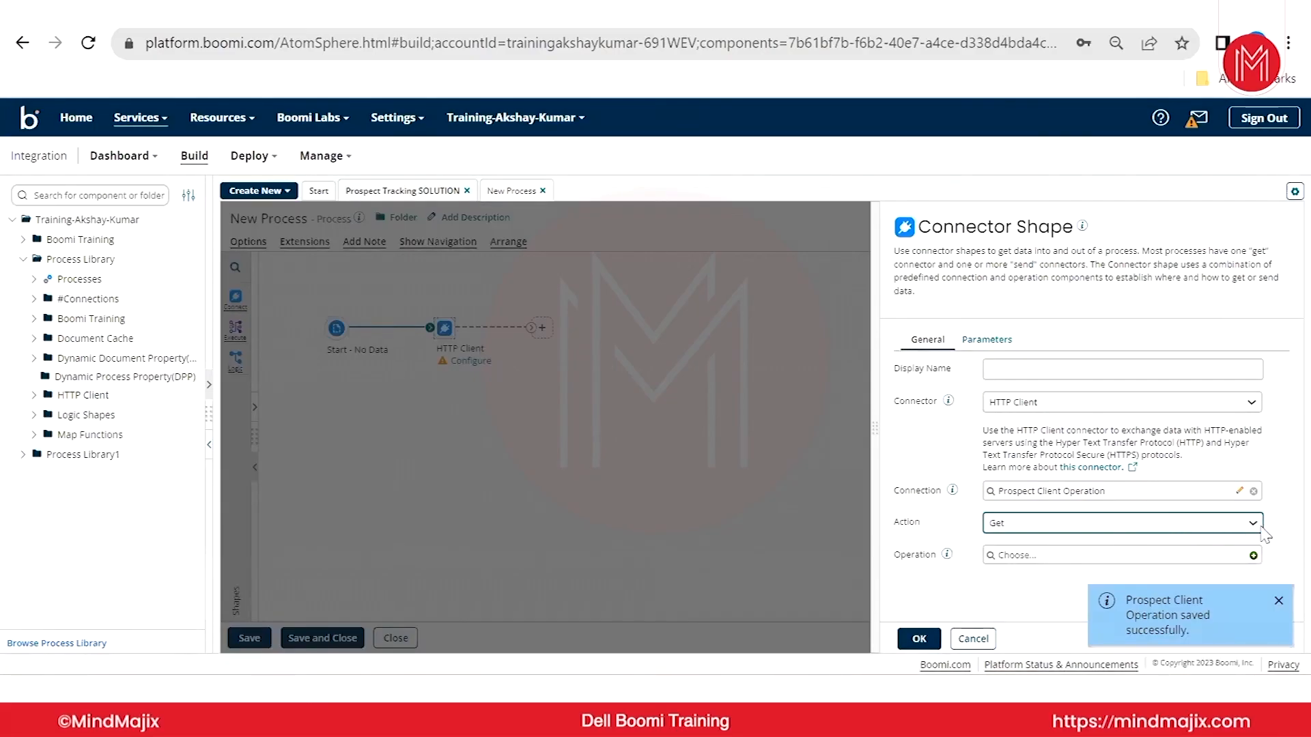
click(1279, 601)
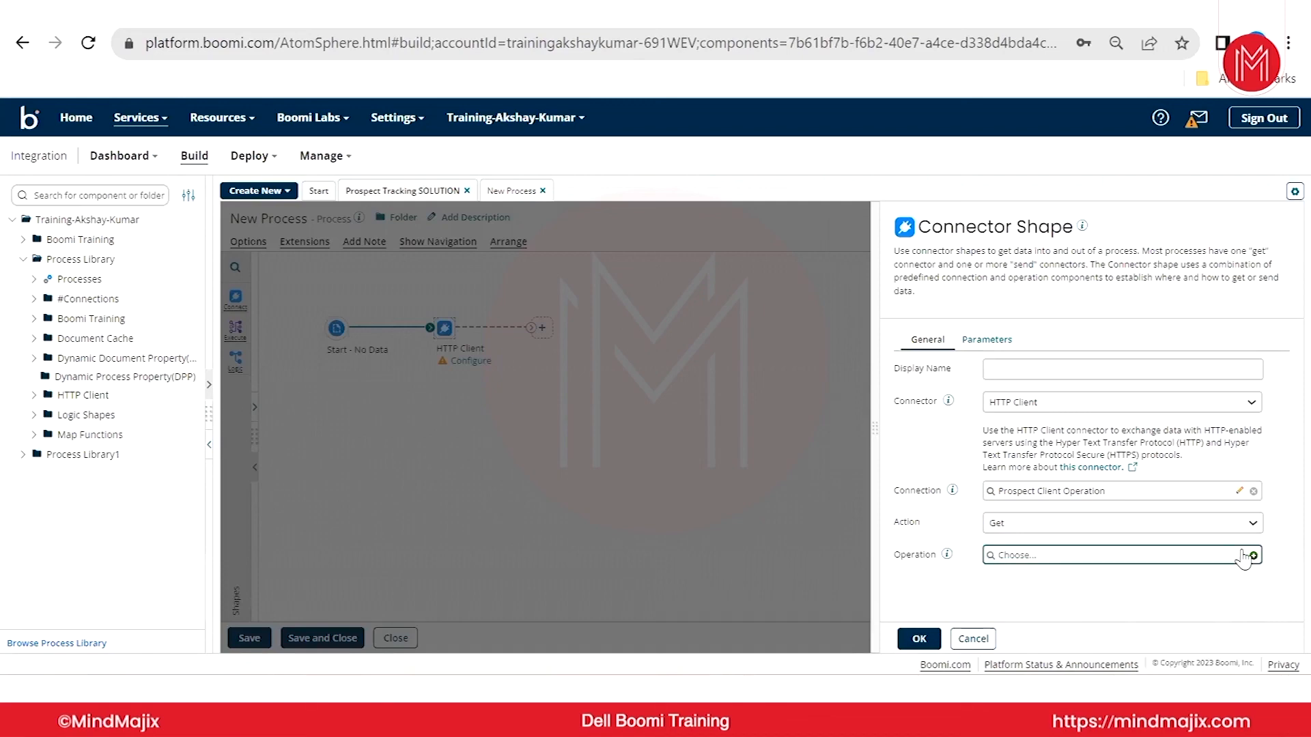
- In Prospect Tracking SOLUTION, try the EXECUTE operation type on the Web Listener Operation, review its expected input types, and close without saving
click(401, 191)
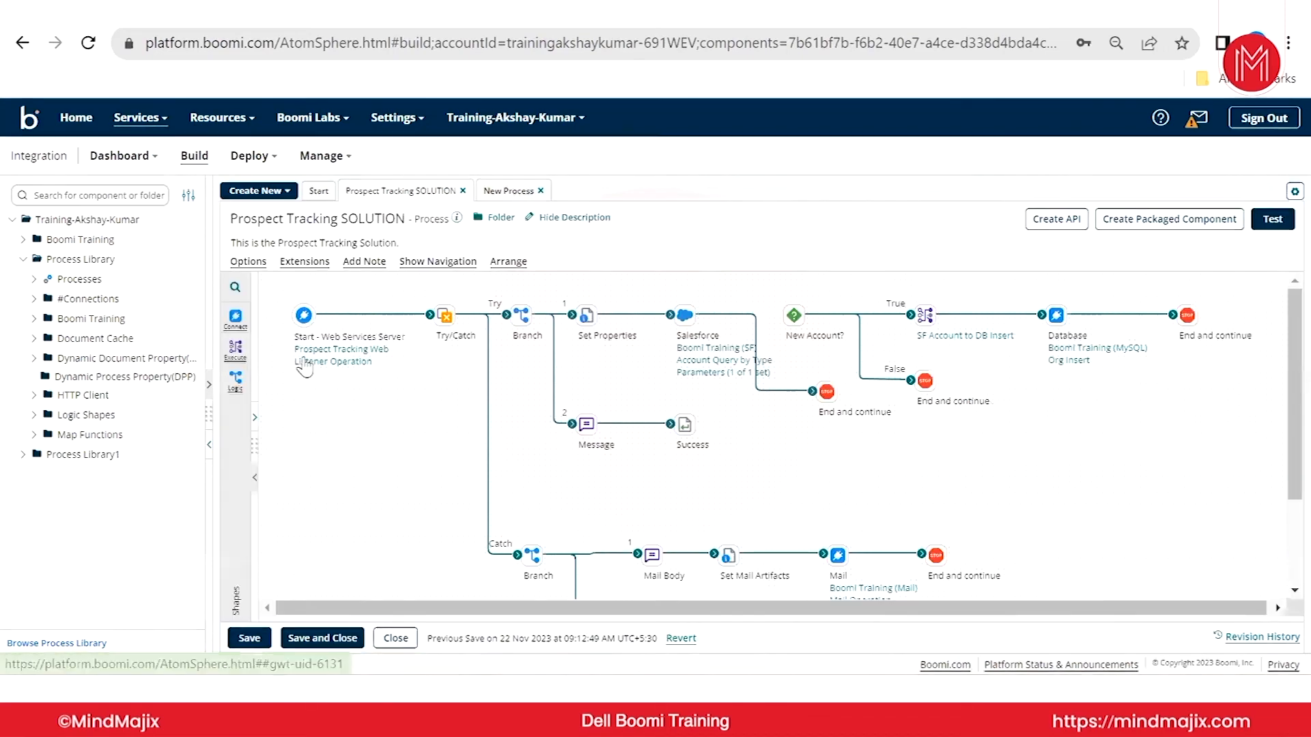
click(326, 367)
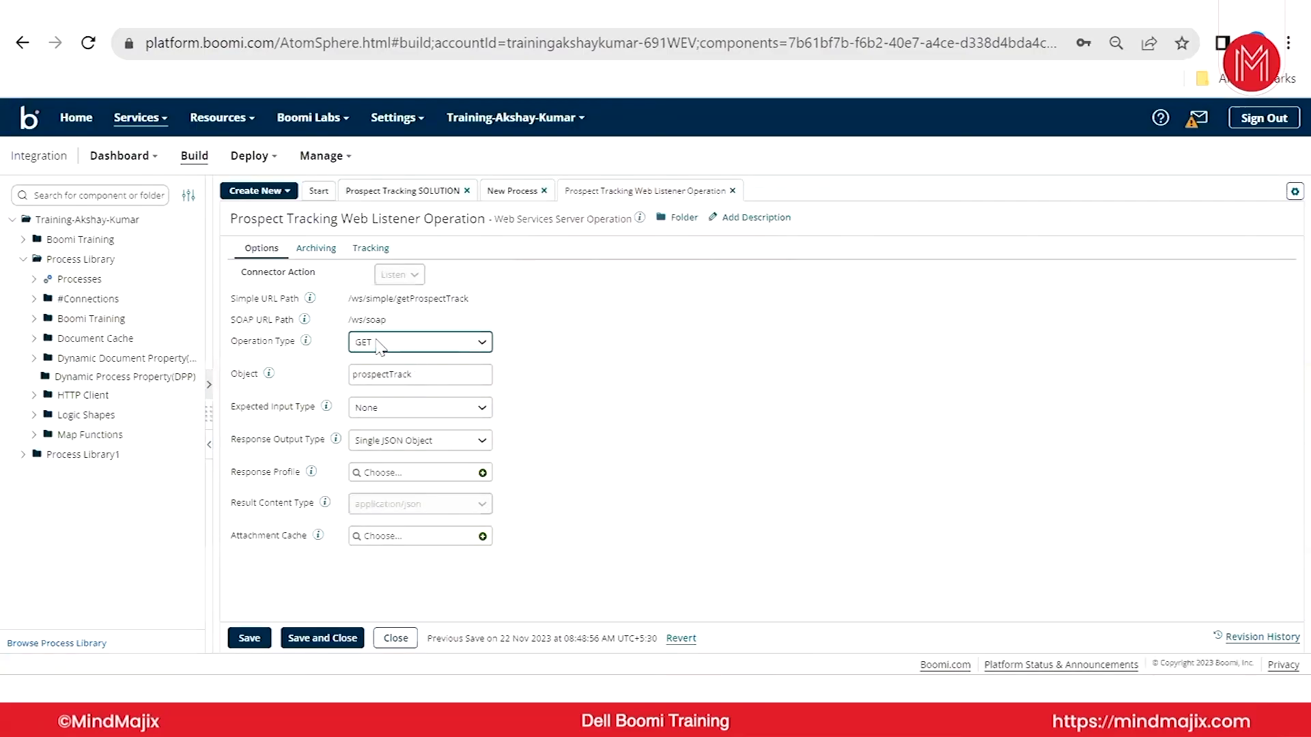
click(447, 346)
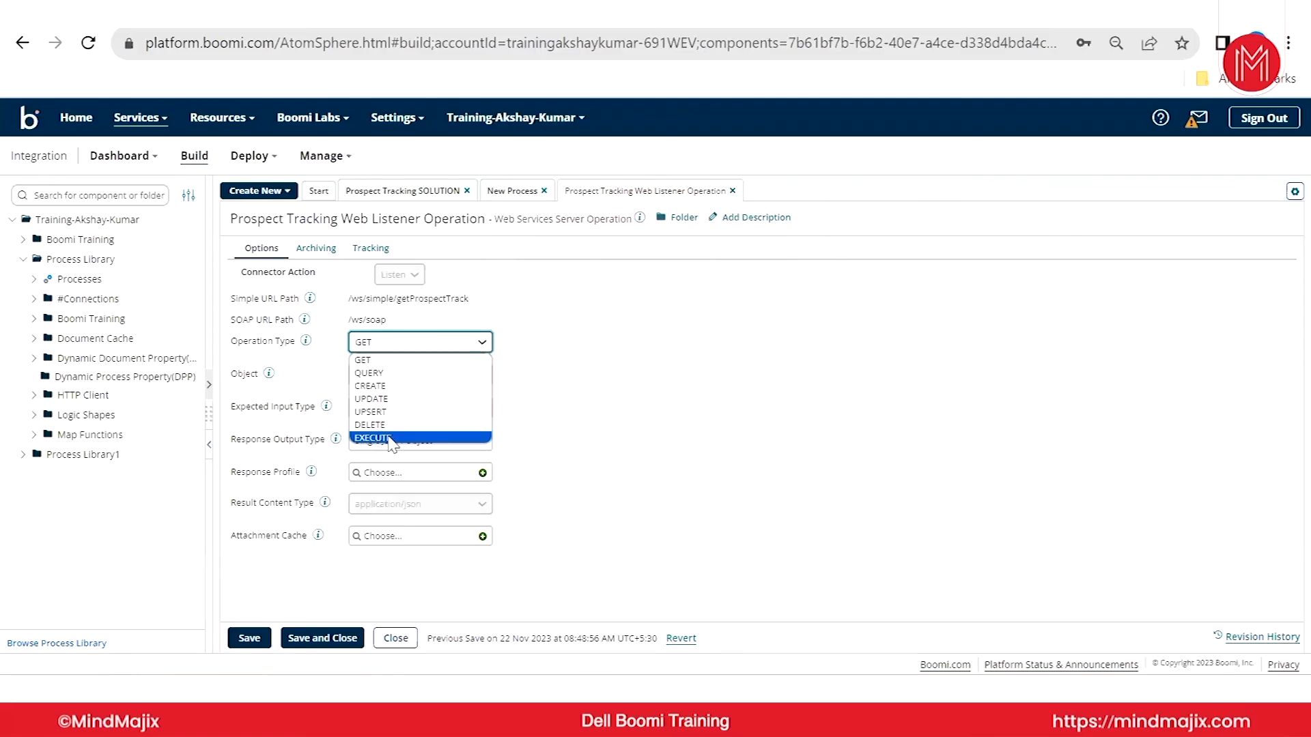
click(389, 437)
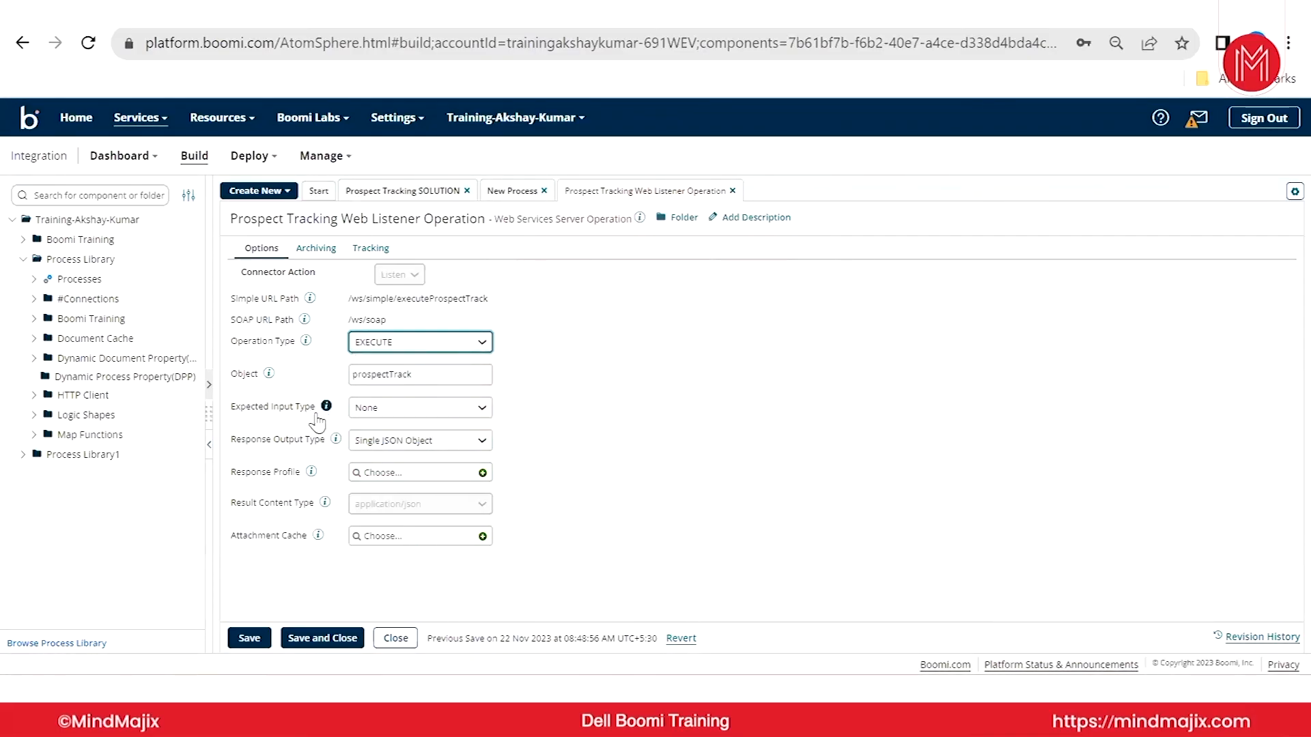
click(443, 410)
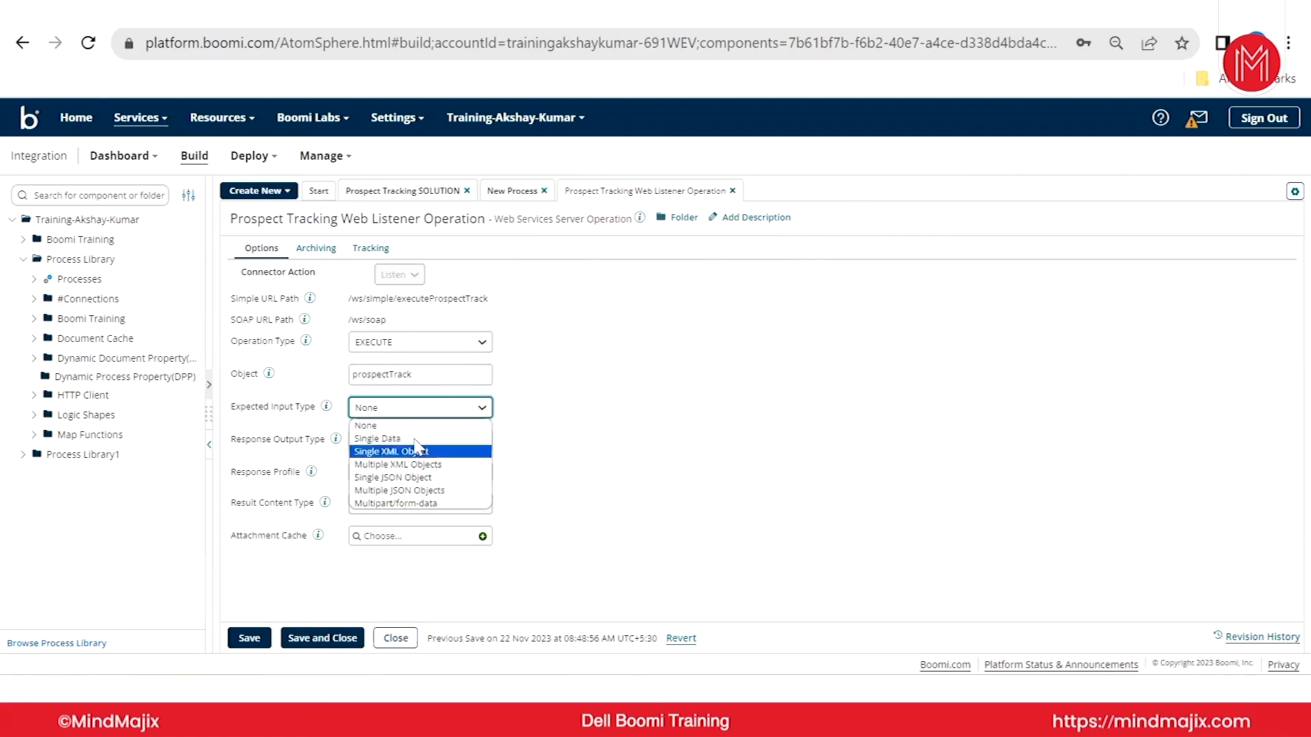
click(400, 639)
click(400, 640)
click(755, 438)
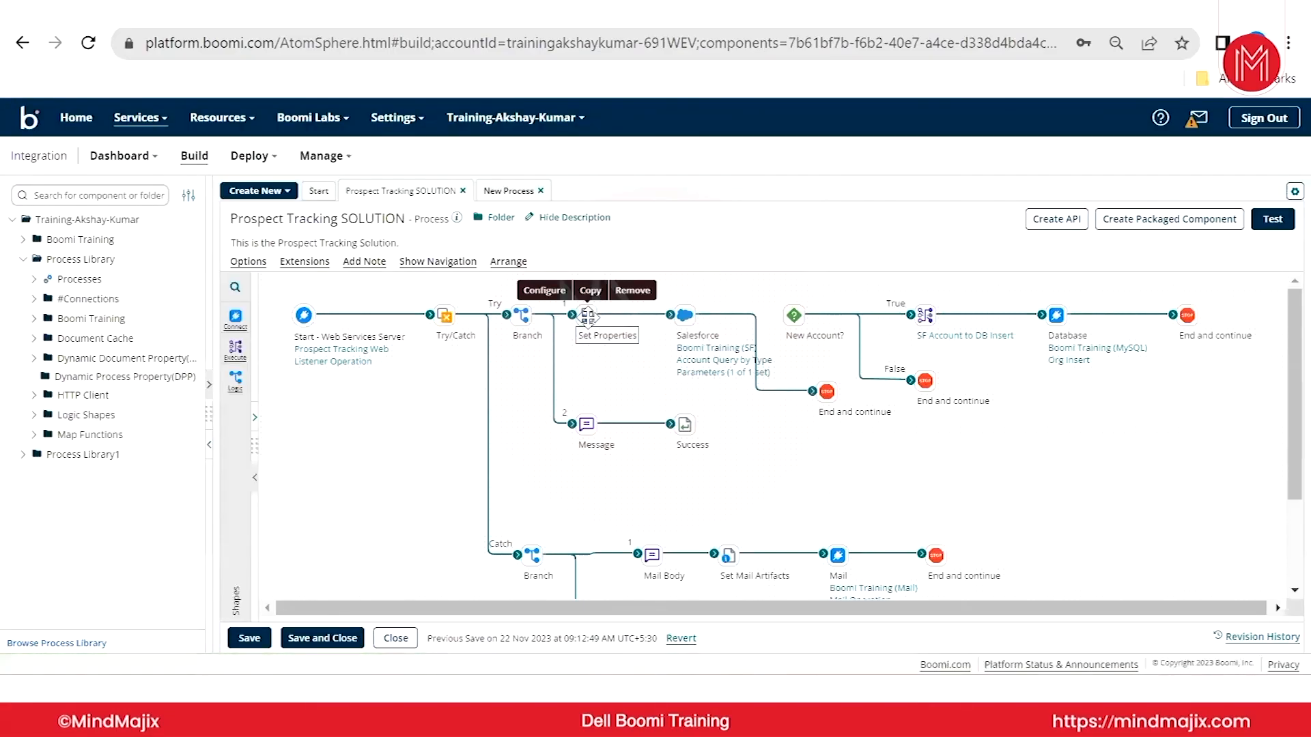
- Examine the DPP_type value in the Set Properties shape and the parameter types available for it
click(586, 318)
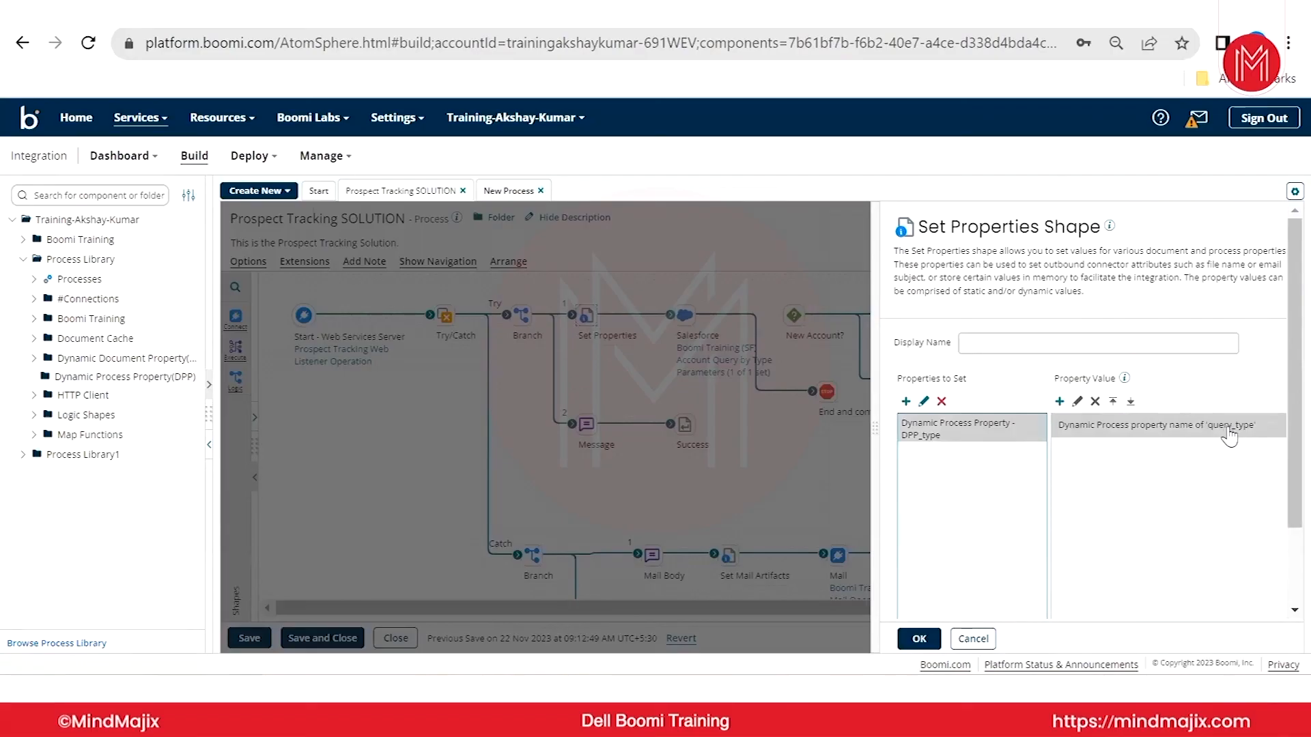
double_click(1205, 433)
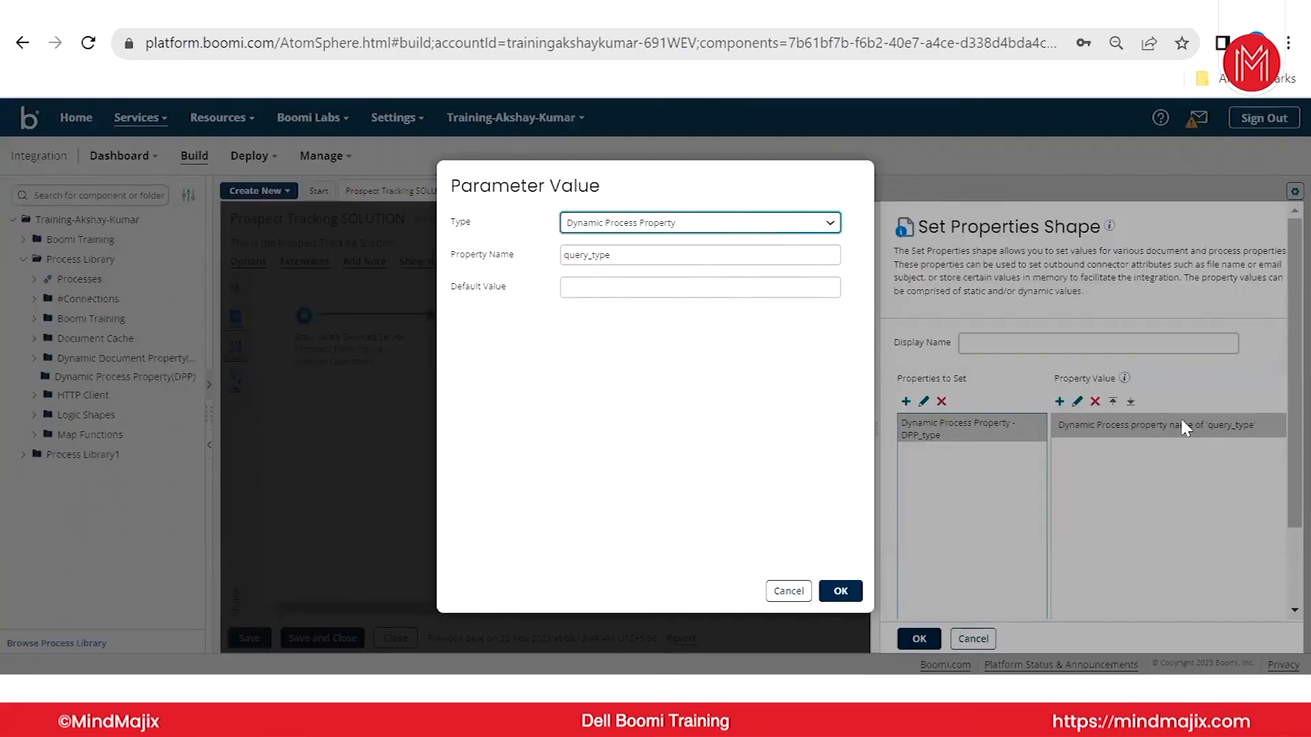
click(802, 229)
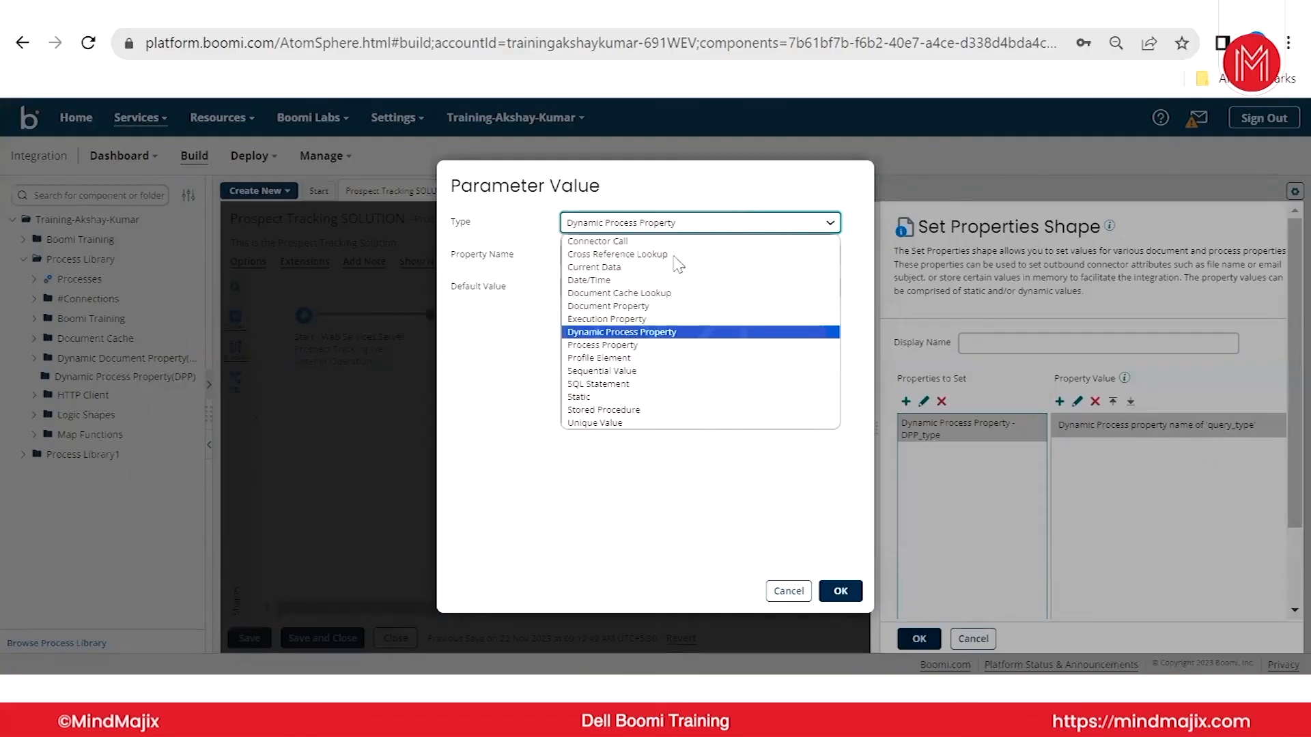
click(632, 374)
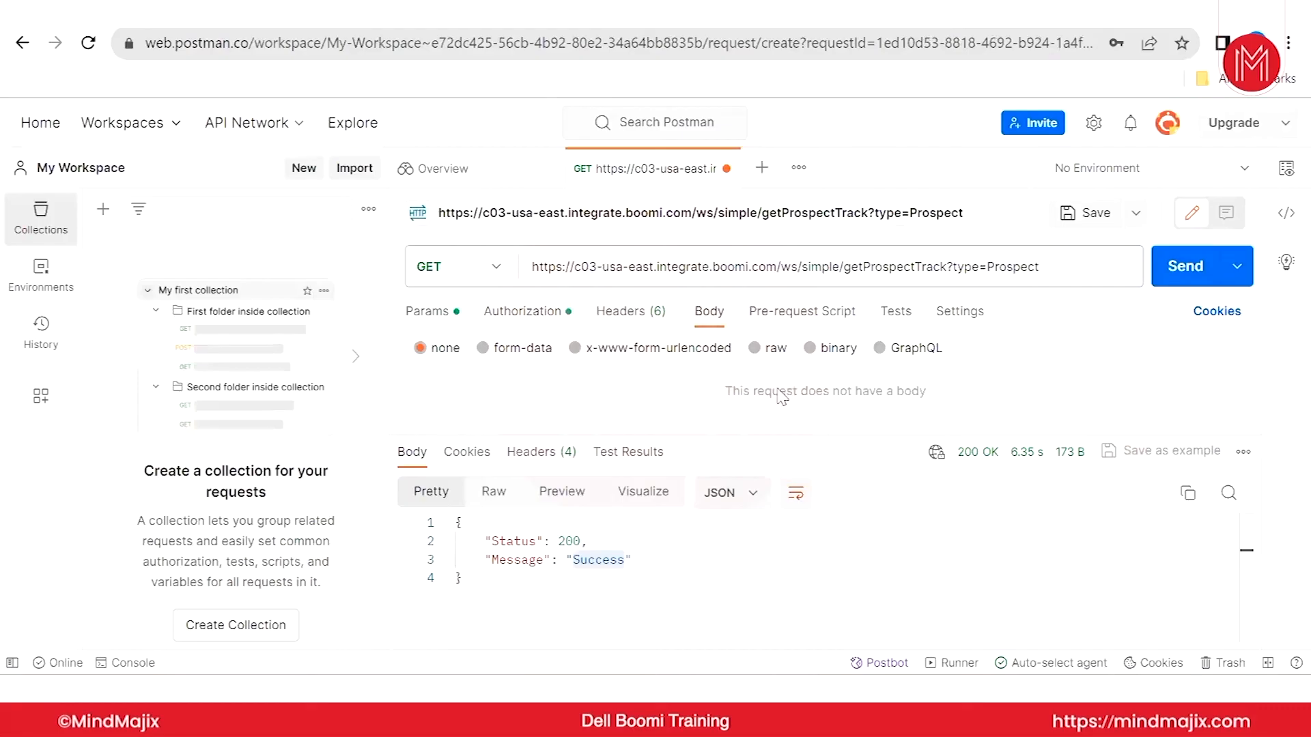
- Give the getProspectTrack request a raw JSON body containing the key "Type" with the value "Prospect", and enlarge the body editor
click(754, 348)
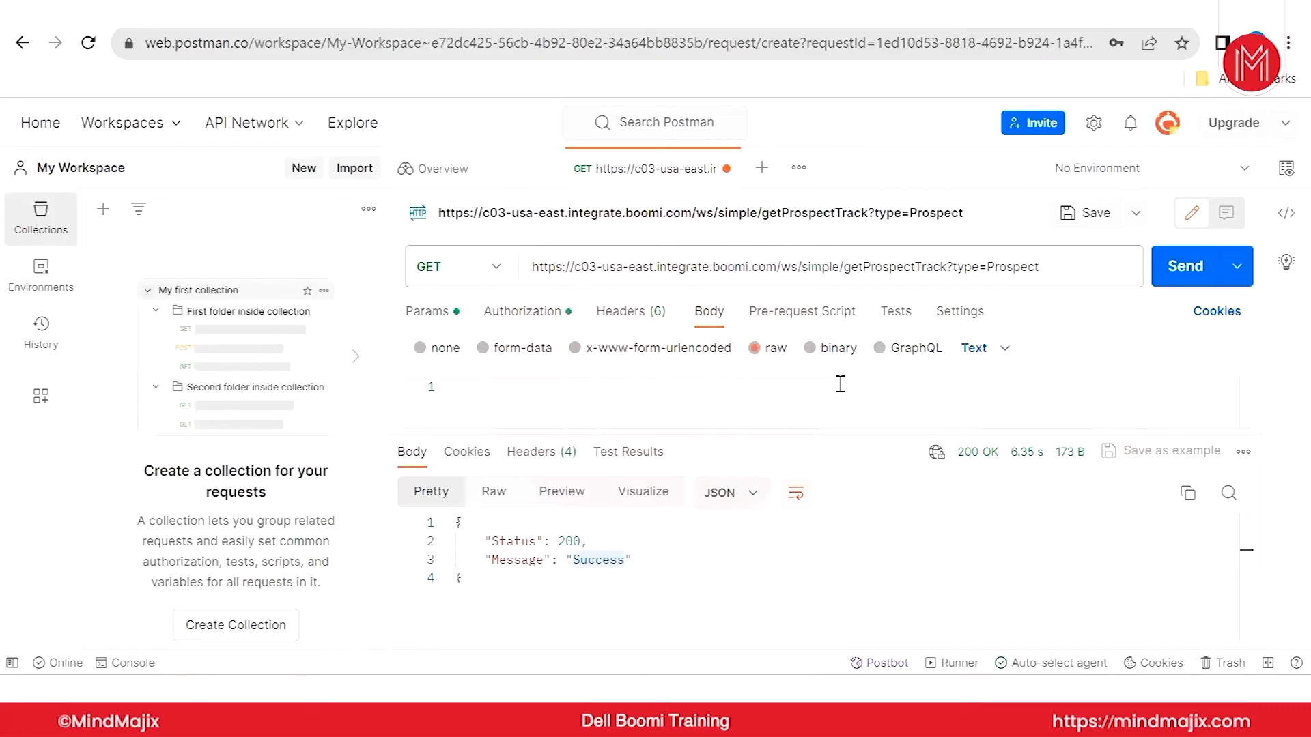
click(1004, 350)
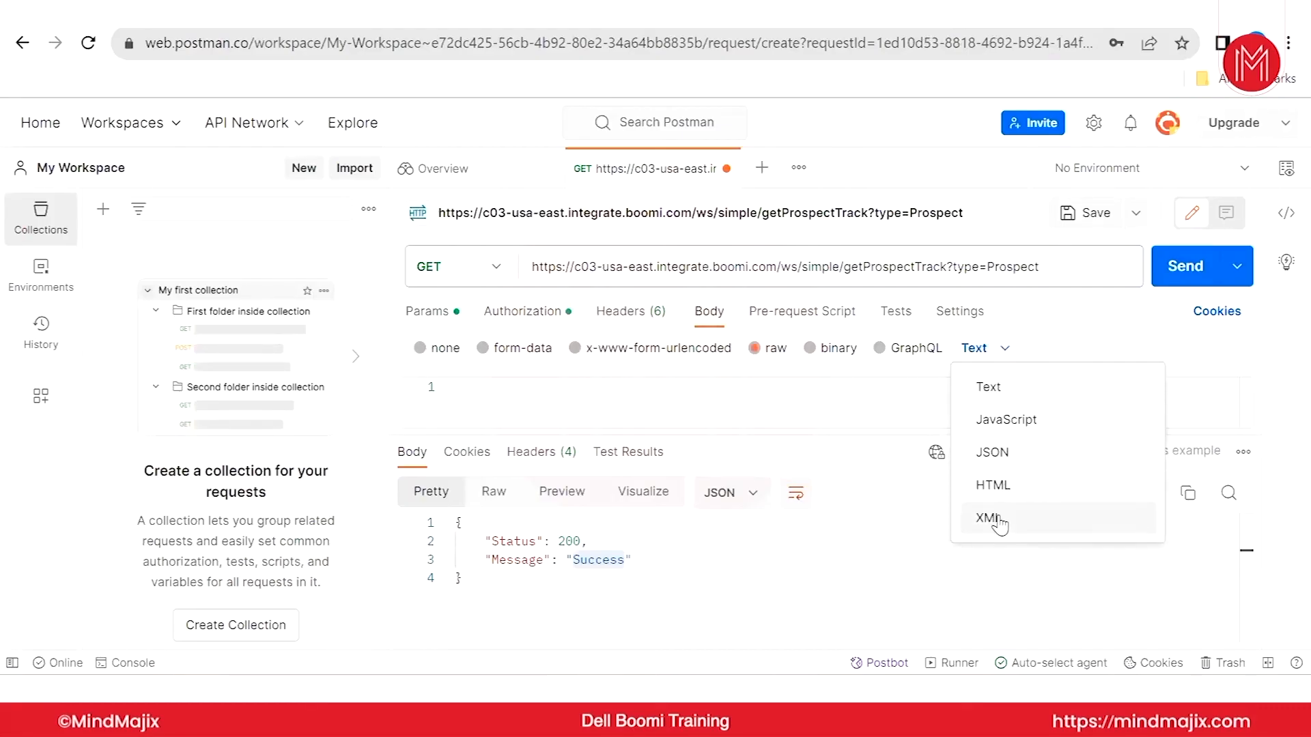
click(1002, 453)
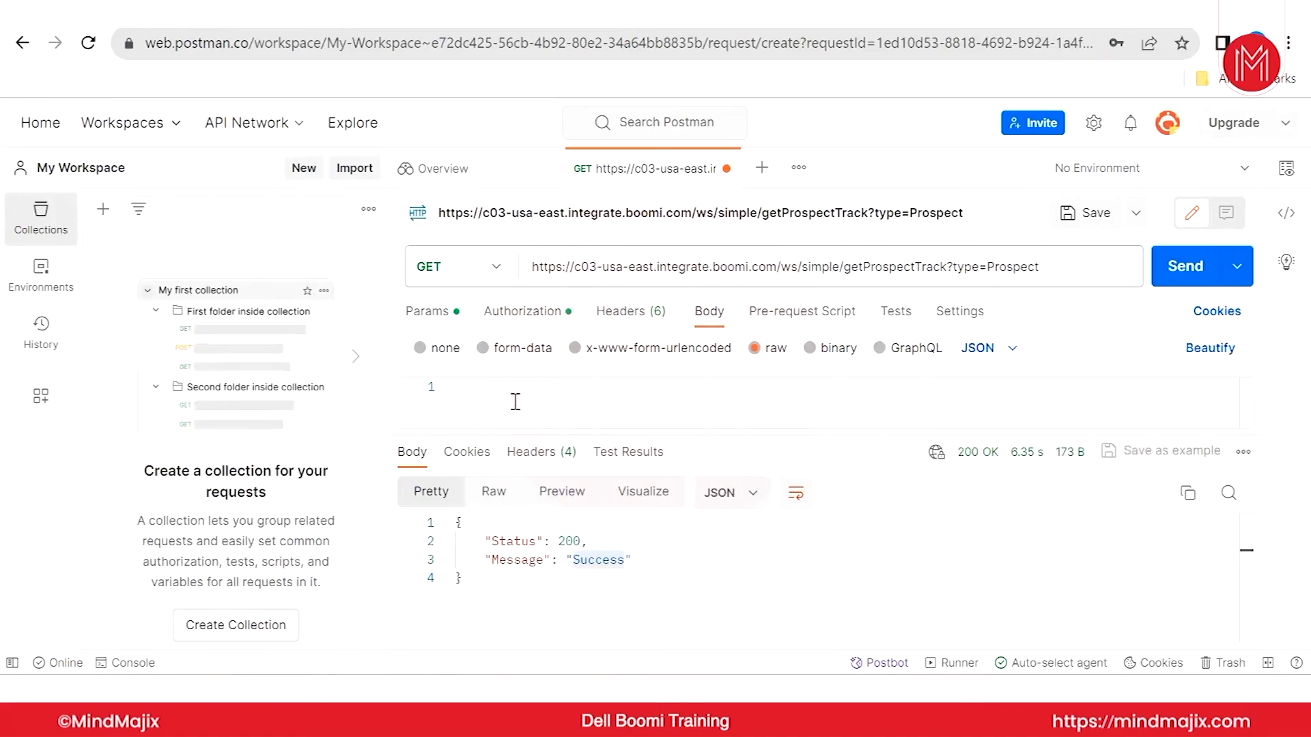
text({     "Message": "Success" })
double_click(517, 401)
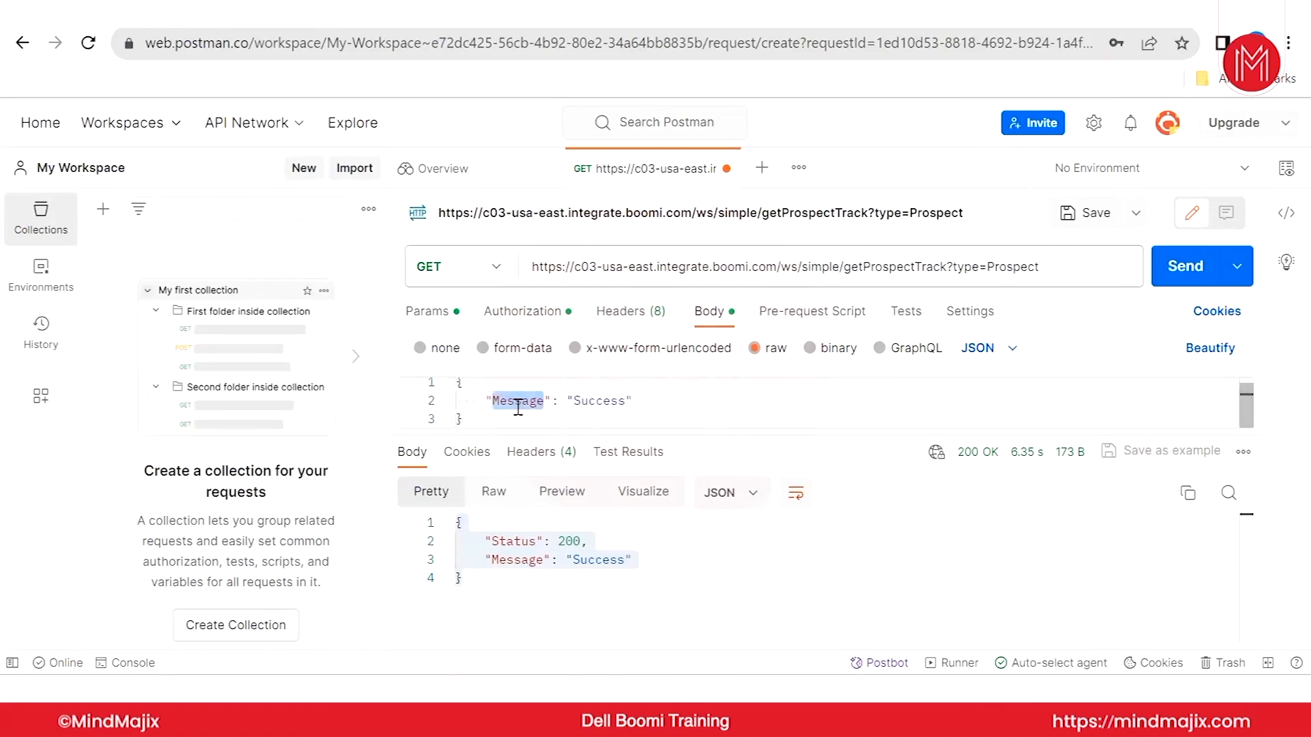
text(Type)
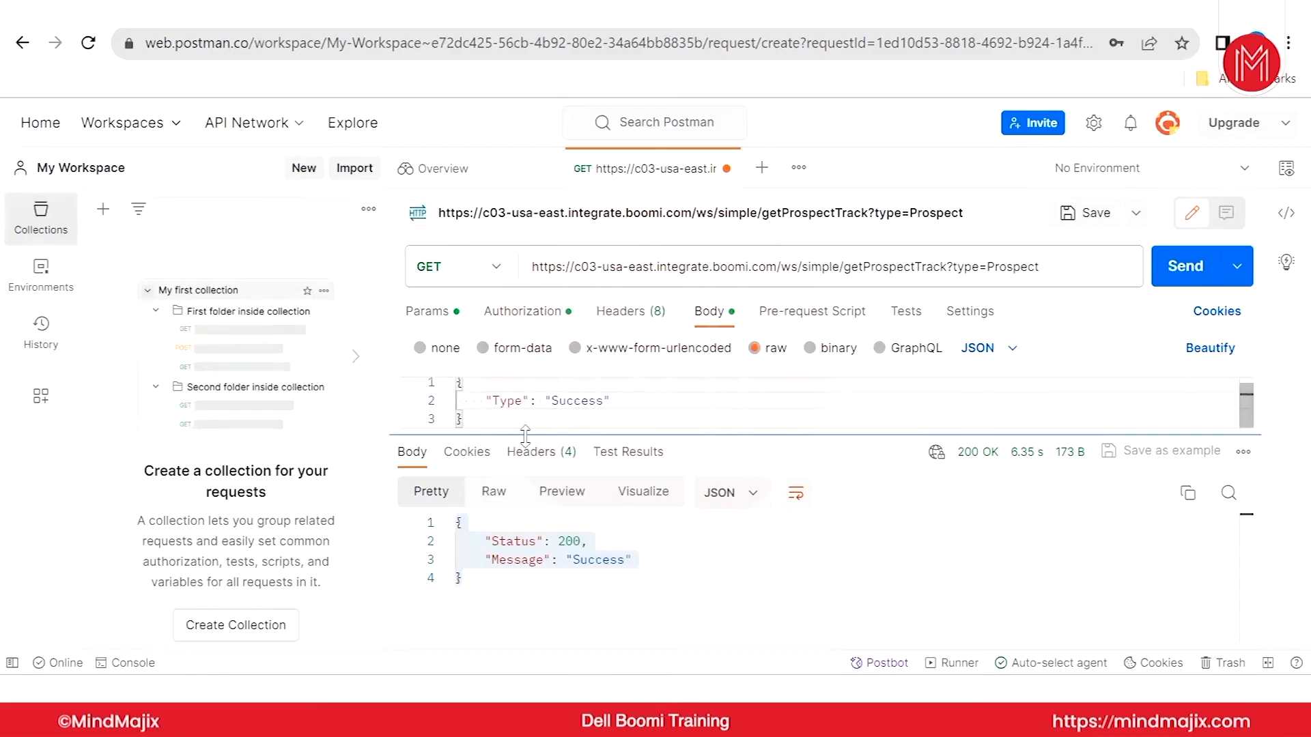
double_click(577, 400)
text(Prospect)
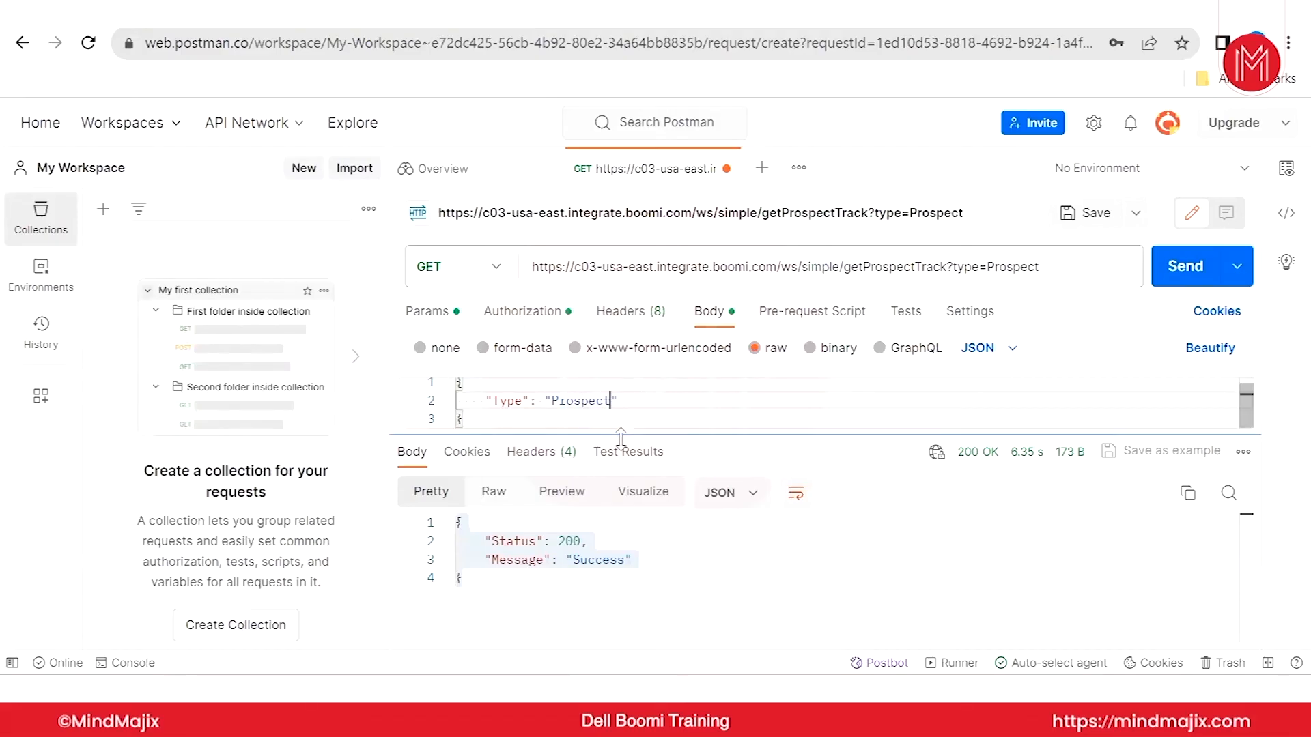
drag(646, 438, 646, 481)
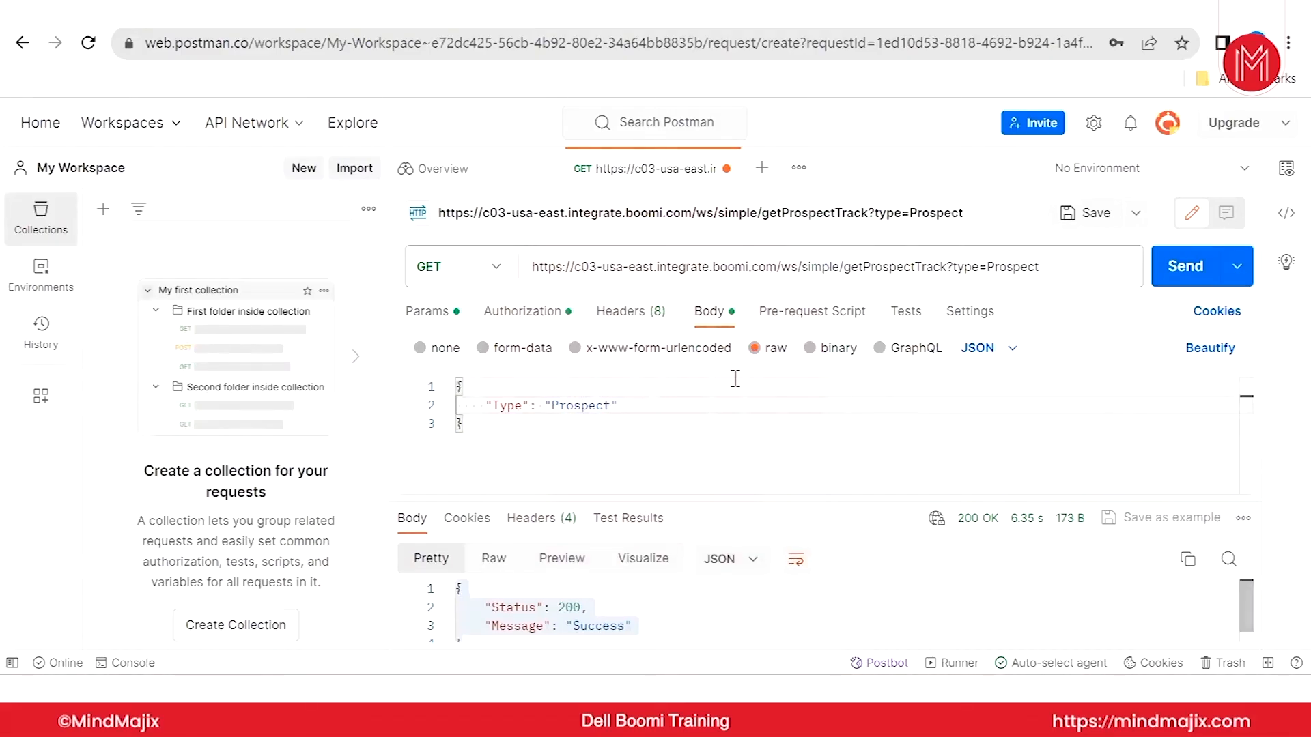
- Change the request method to POST and remove the ?type=Prospect query string from the request URL
click(492, 281)
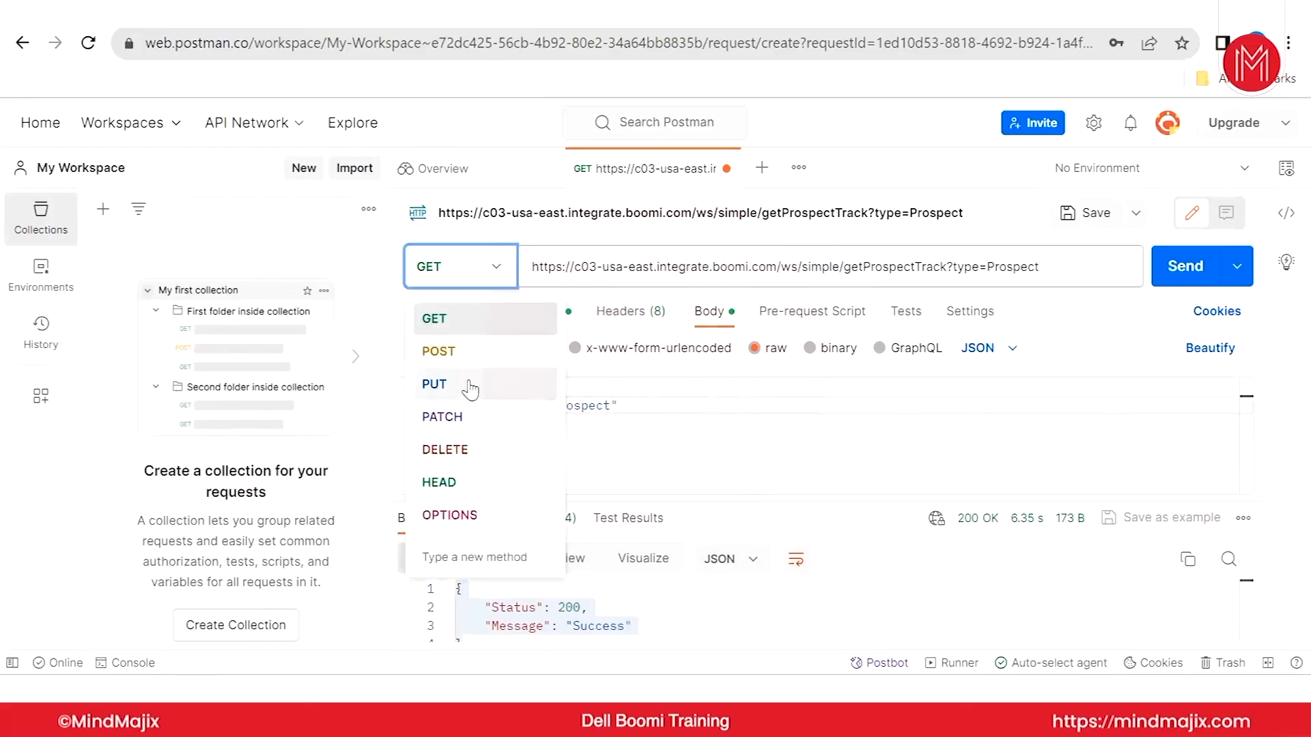
click(465, 352)
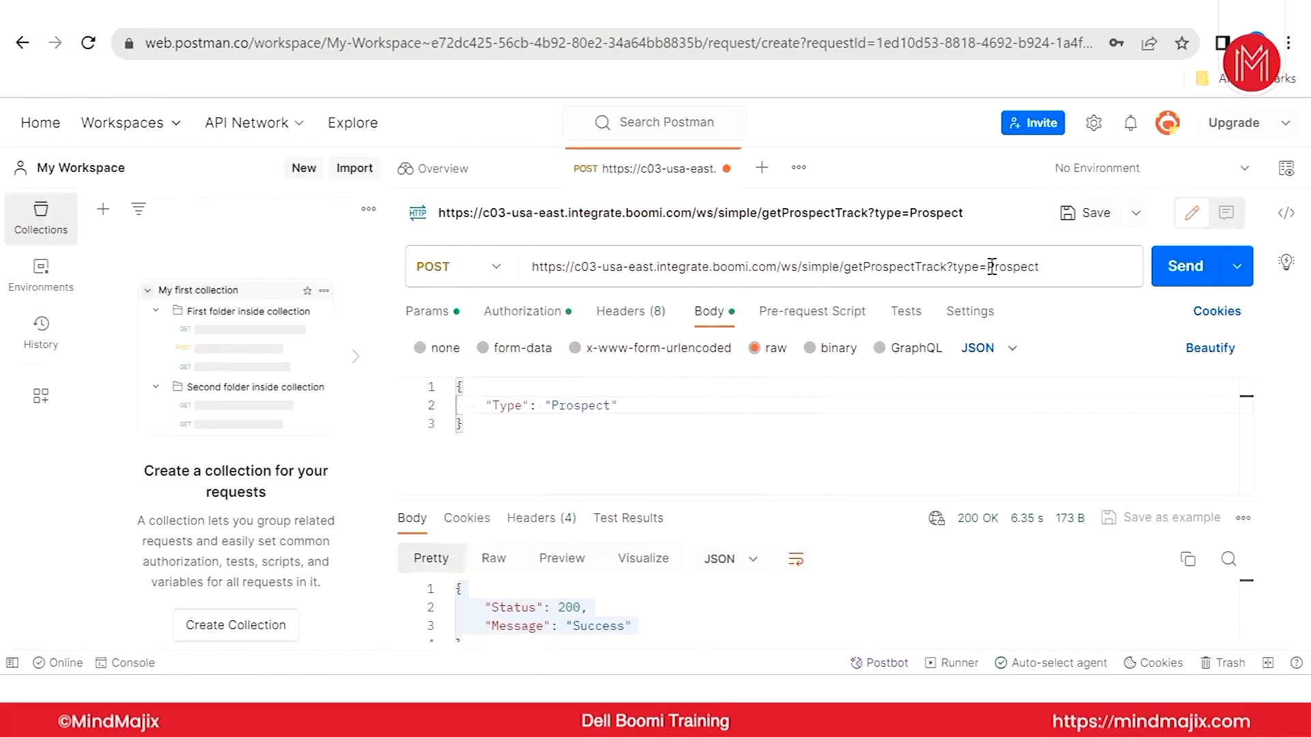
click(1068, 264)
click(1077, 266)
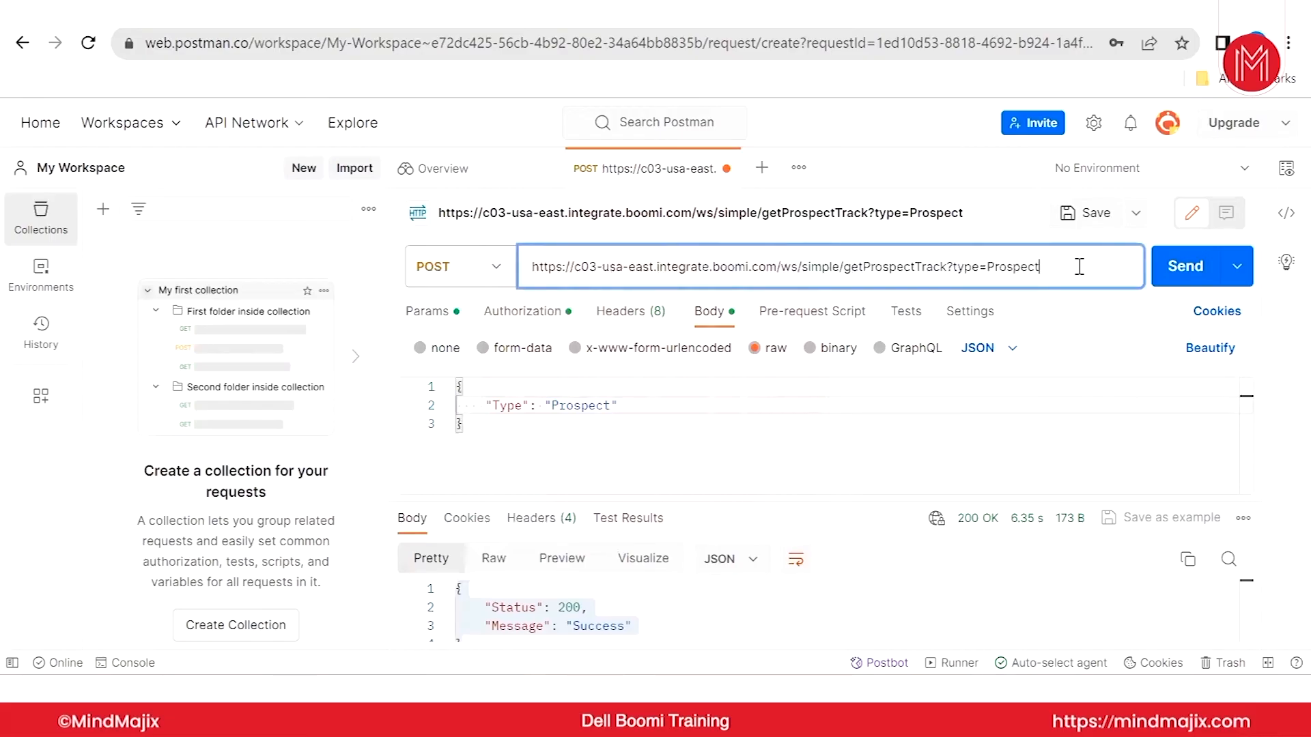
drag(1078, 266, 950, 267)
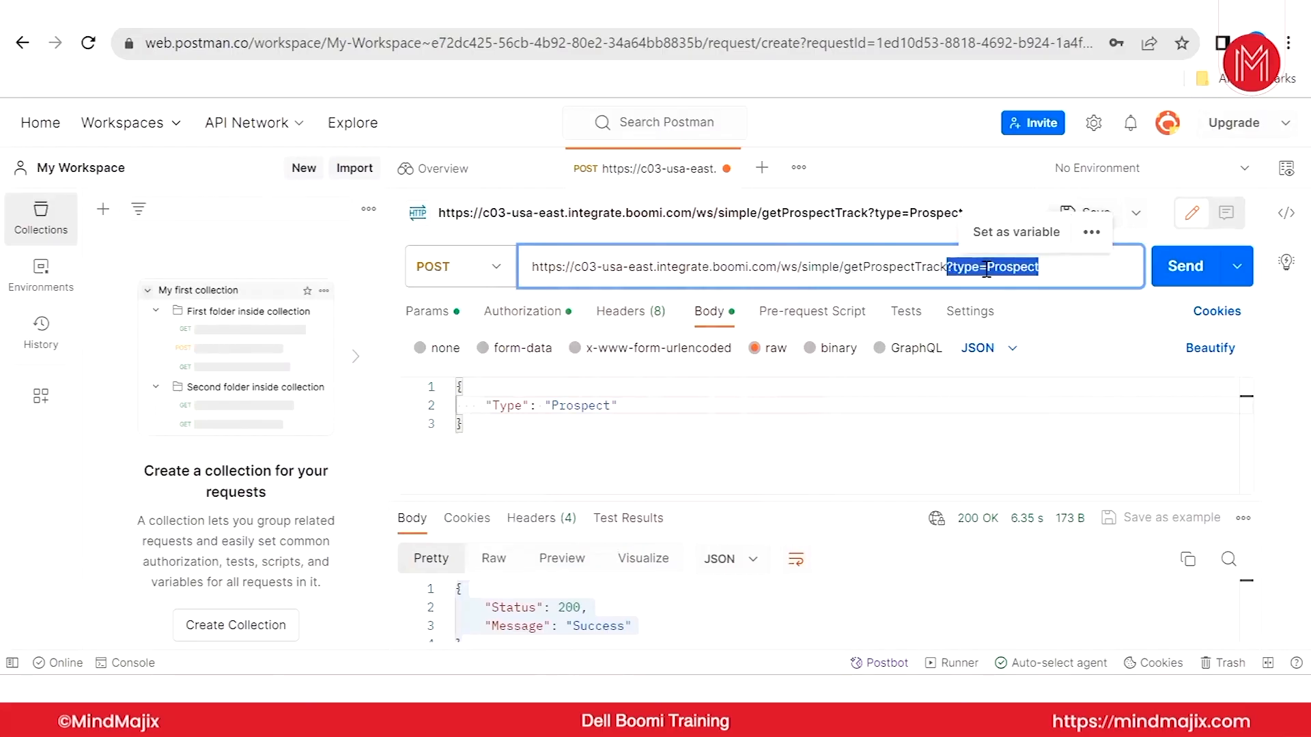
key(BackSpace)
- Examine the JSON request body and the raw body formats available for it
drag(463, 424, 452, 389)
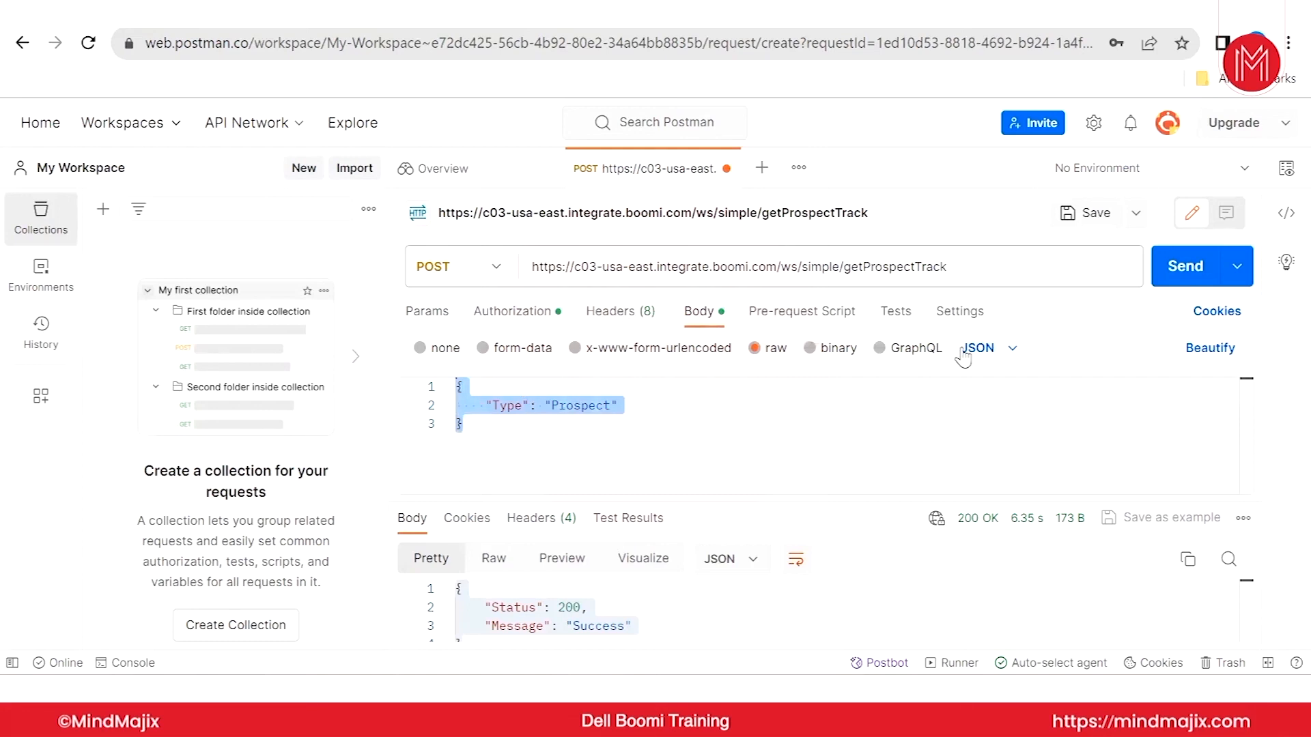
click(1008, 350)
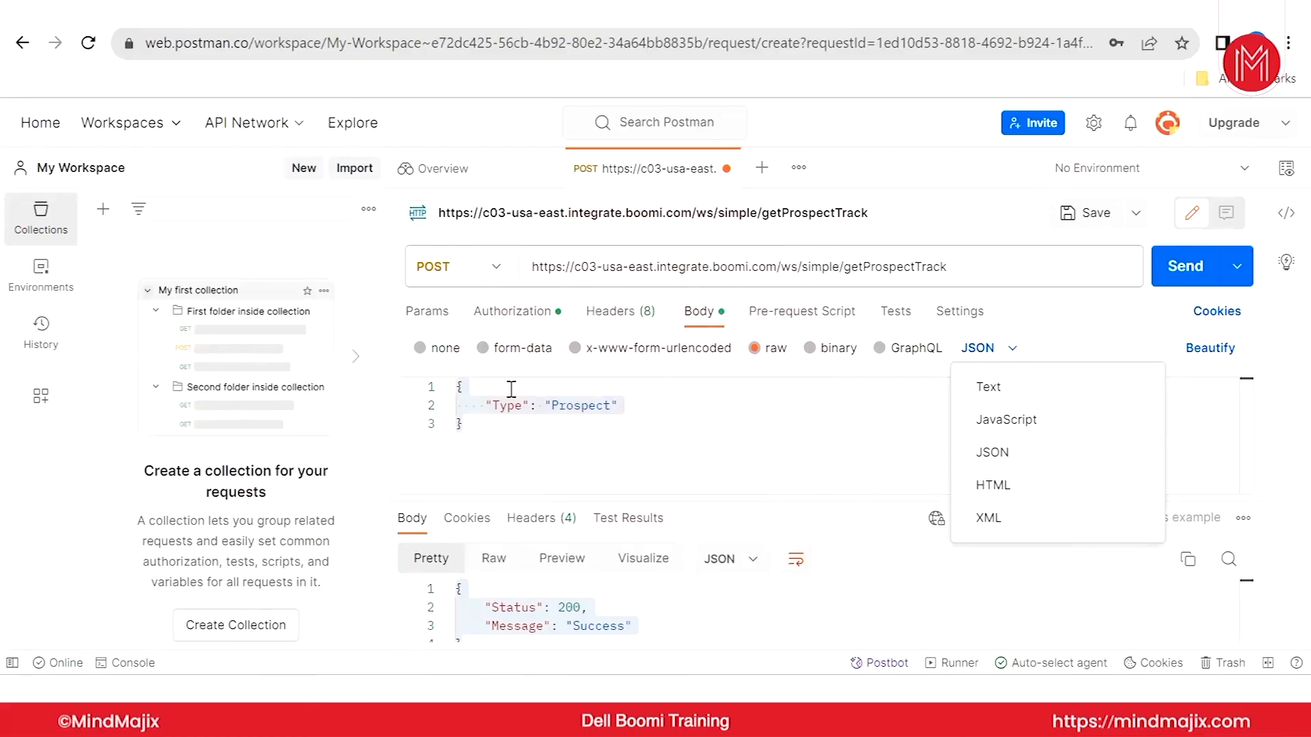
click(500, 430)
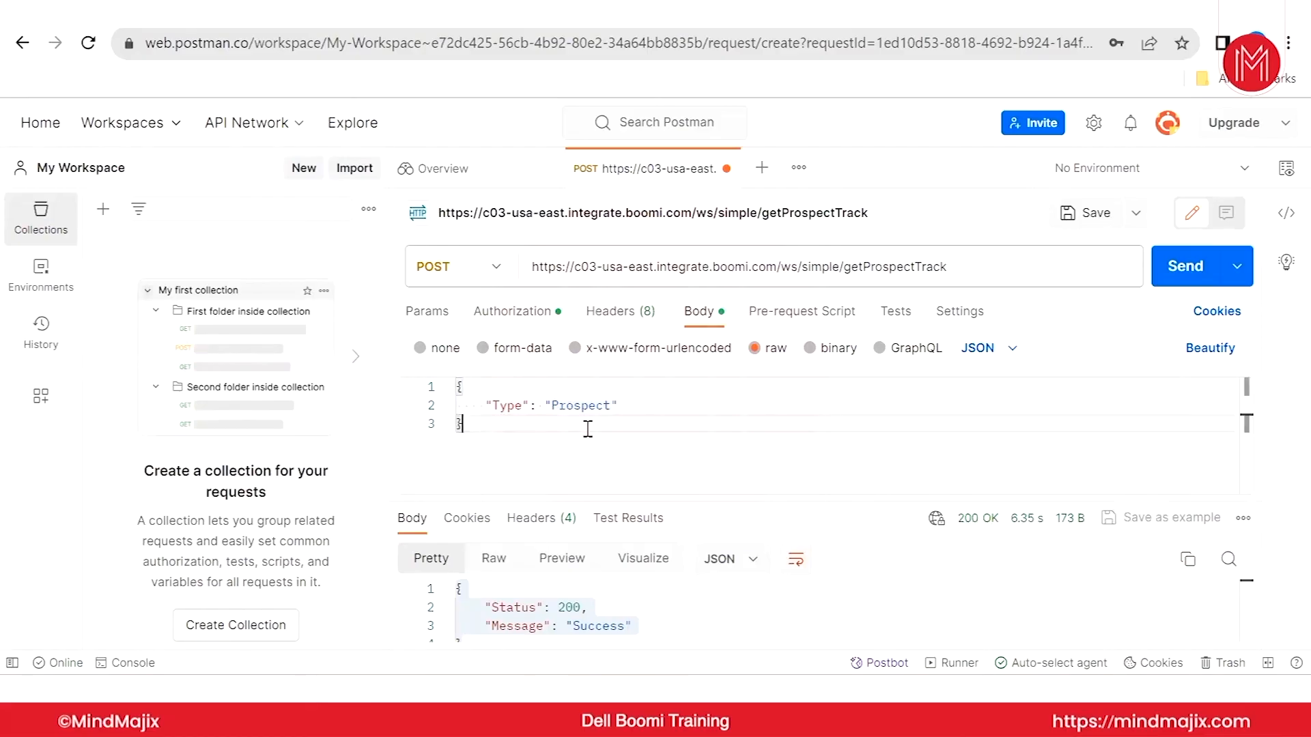
drag(460, 422, 454, 387)
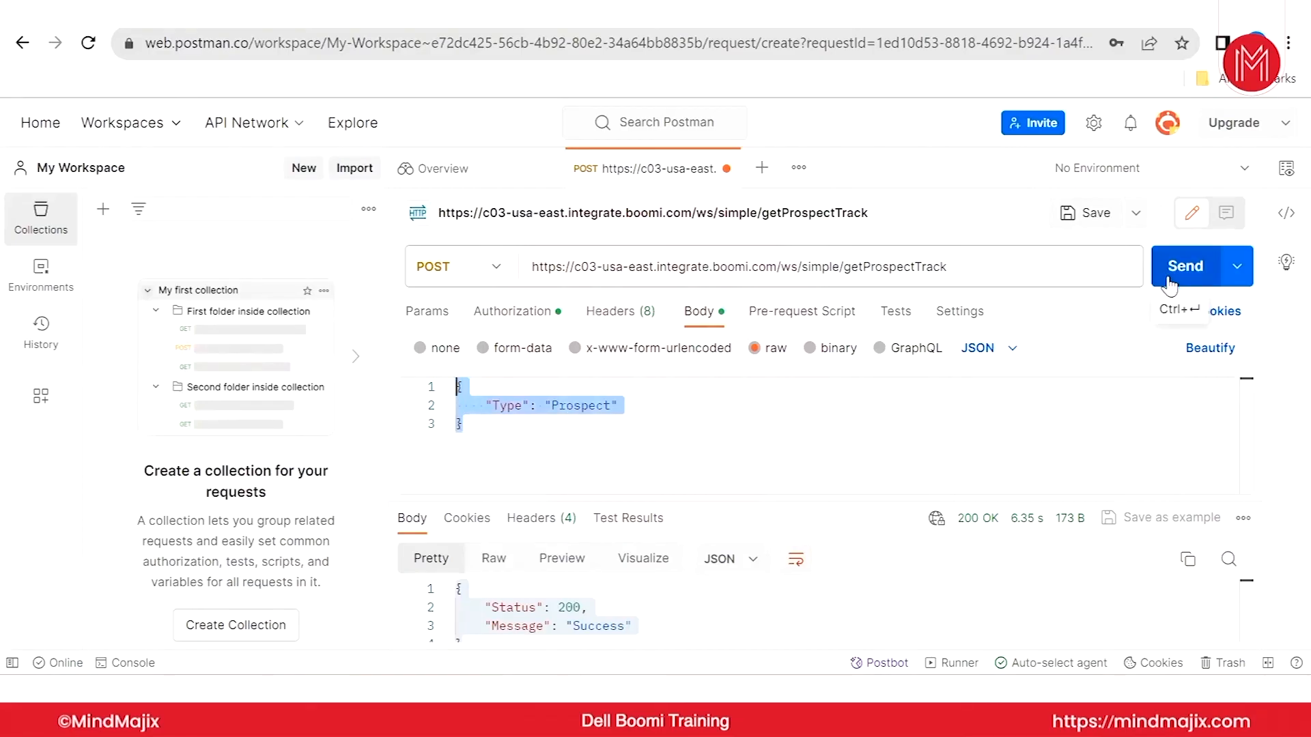
click(501, 415)
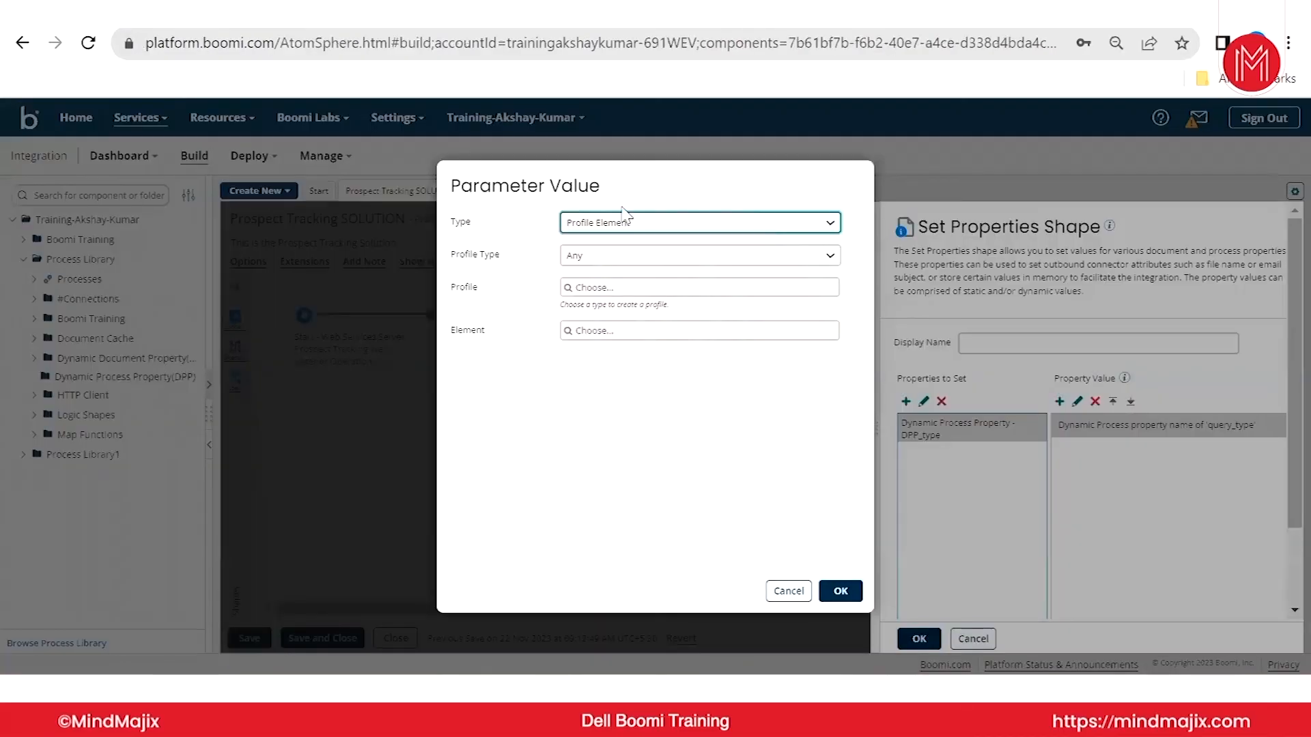
- Switch to Boomi and set the DPP_type parameter value's profile type to JSON with the Car_Mul_JSON profile
click(627, 258)
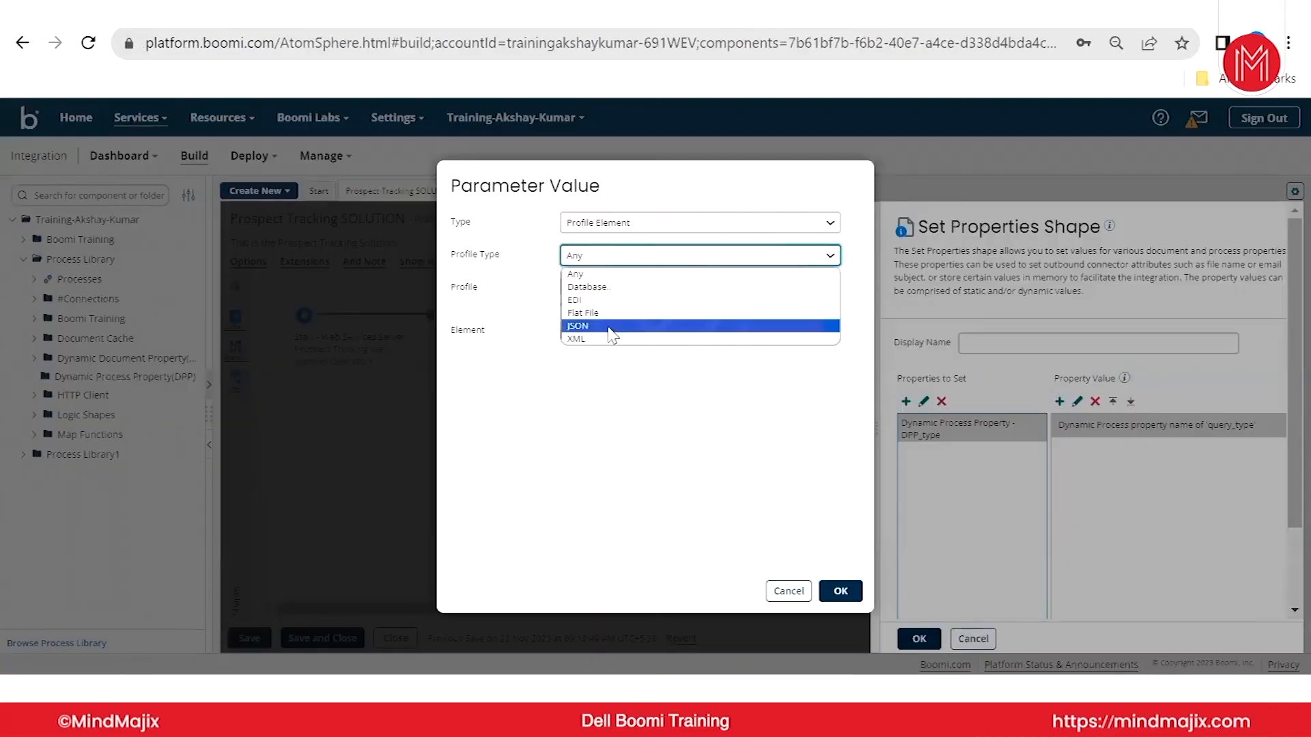
click(610, 331)
click(614, 287)
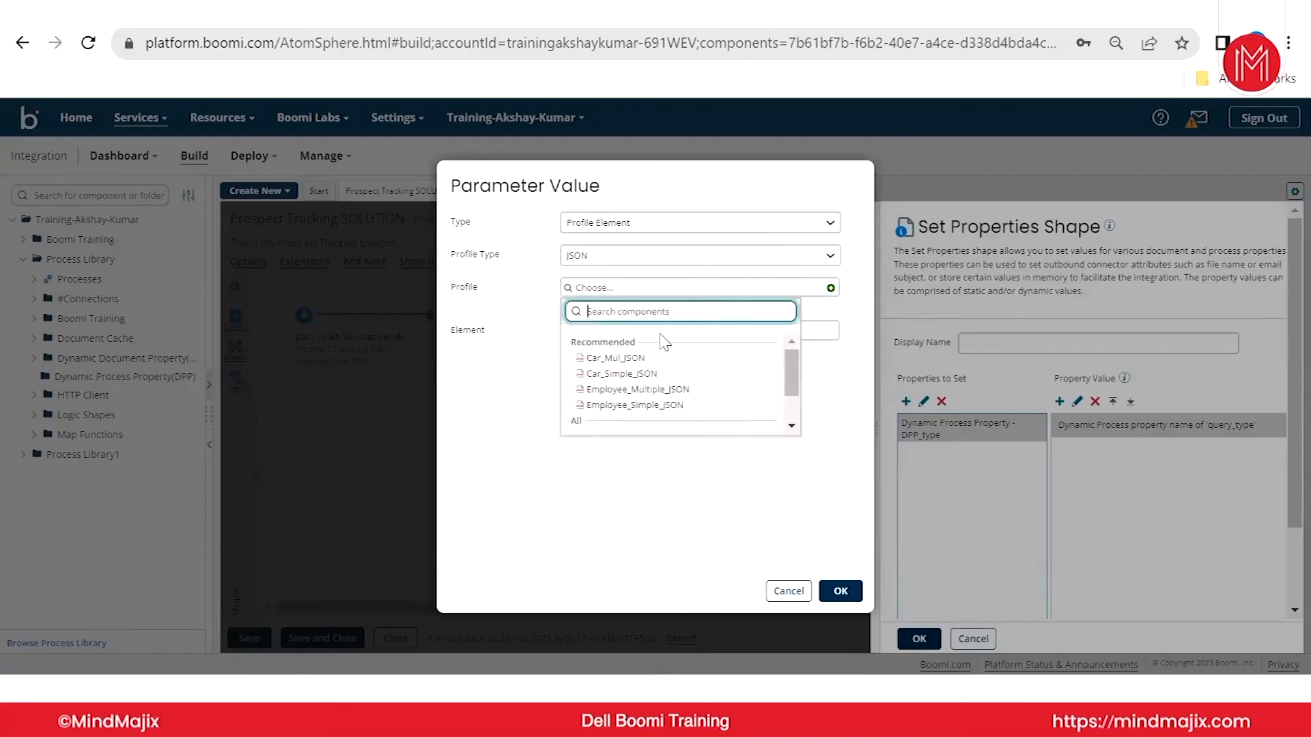
click(618, 358)
- Choose ArrayElement1 under Root/Object/Car_Stock_Details/Array as the parameter's element, then confirm the value and the Set Properties shape
click(601, 331)
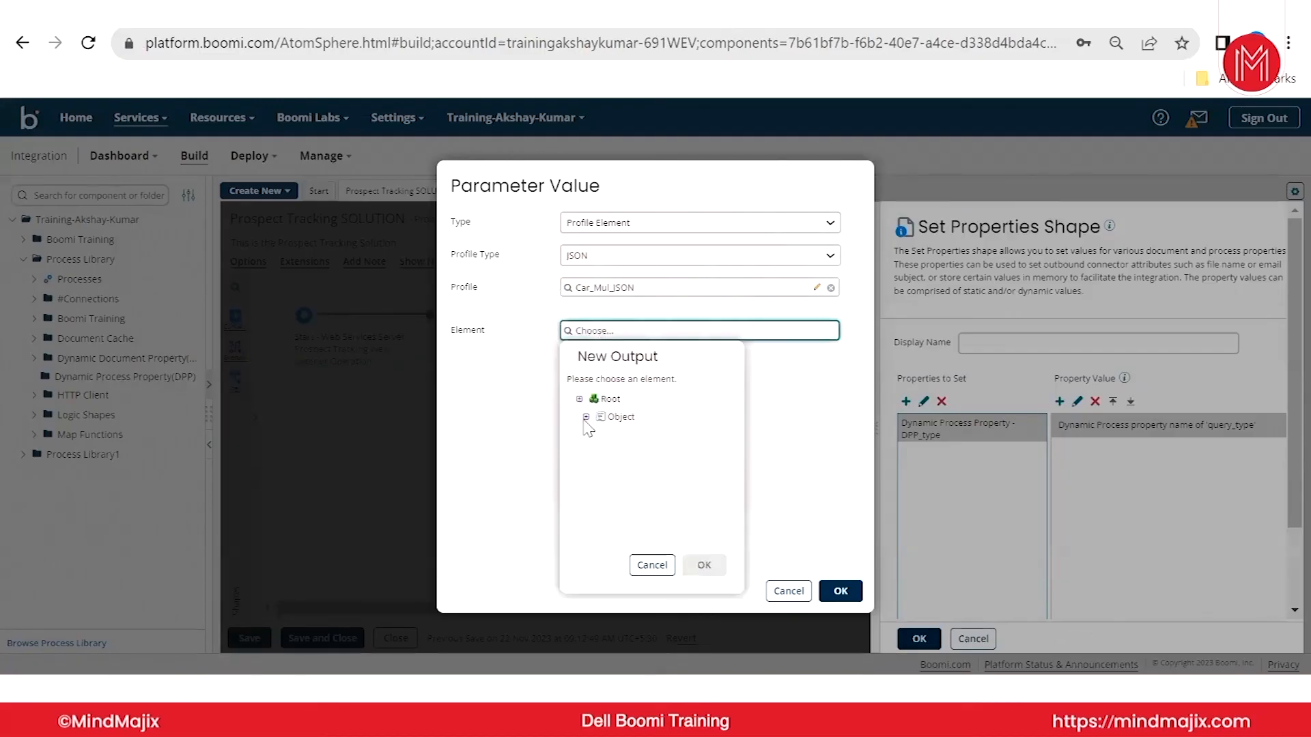
click(586, 417)
click(594, 435)
click(599, 453)
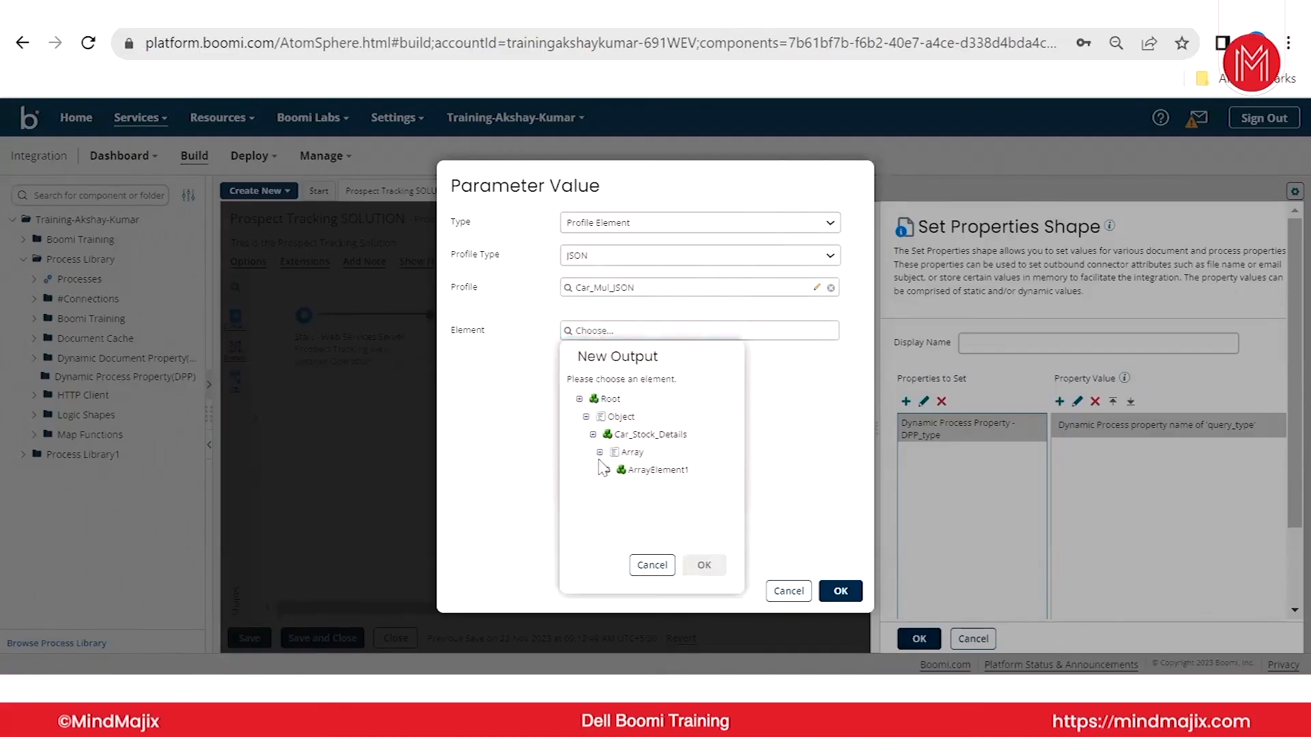
click(693, 470)
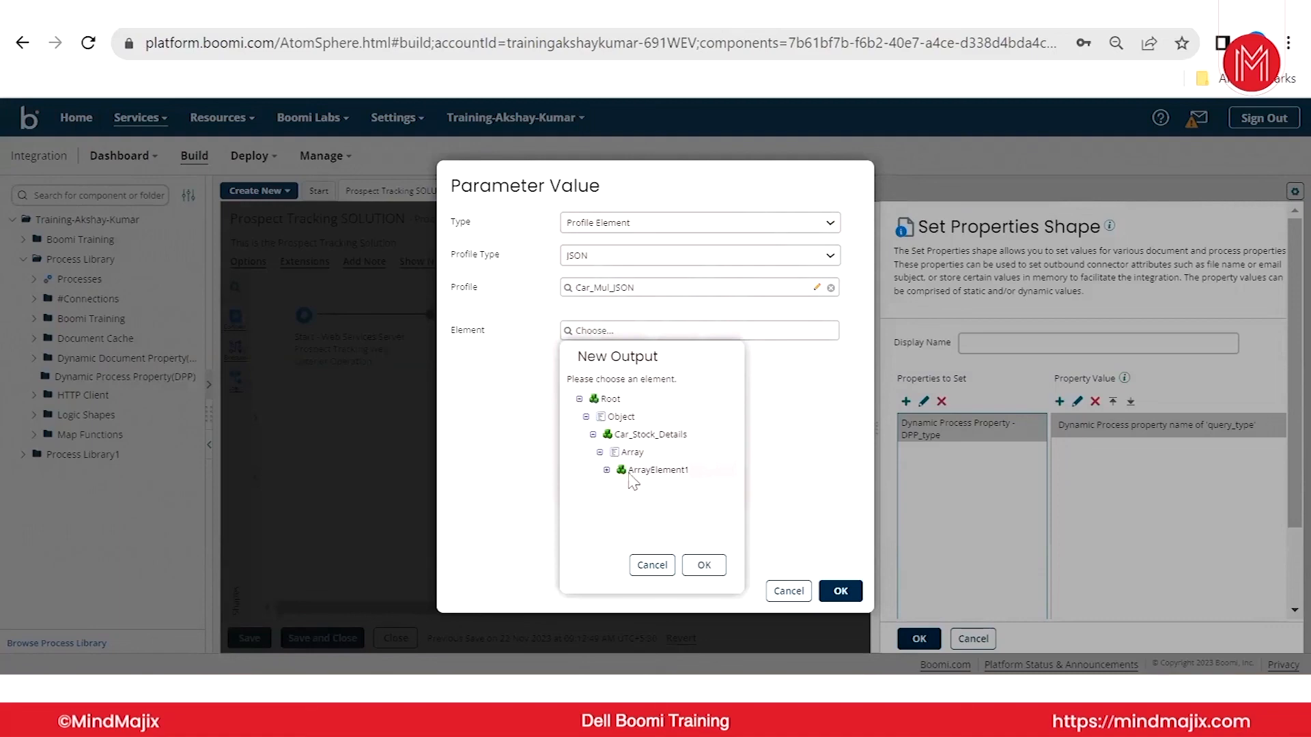
click(703, 564)
click(841, 591)
click(918, 635)
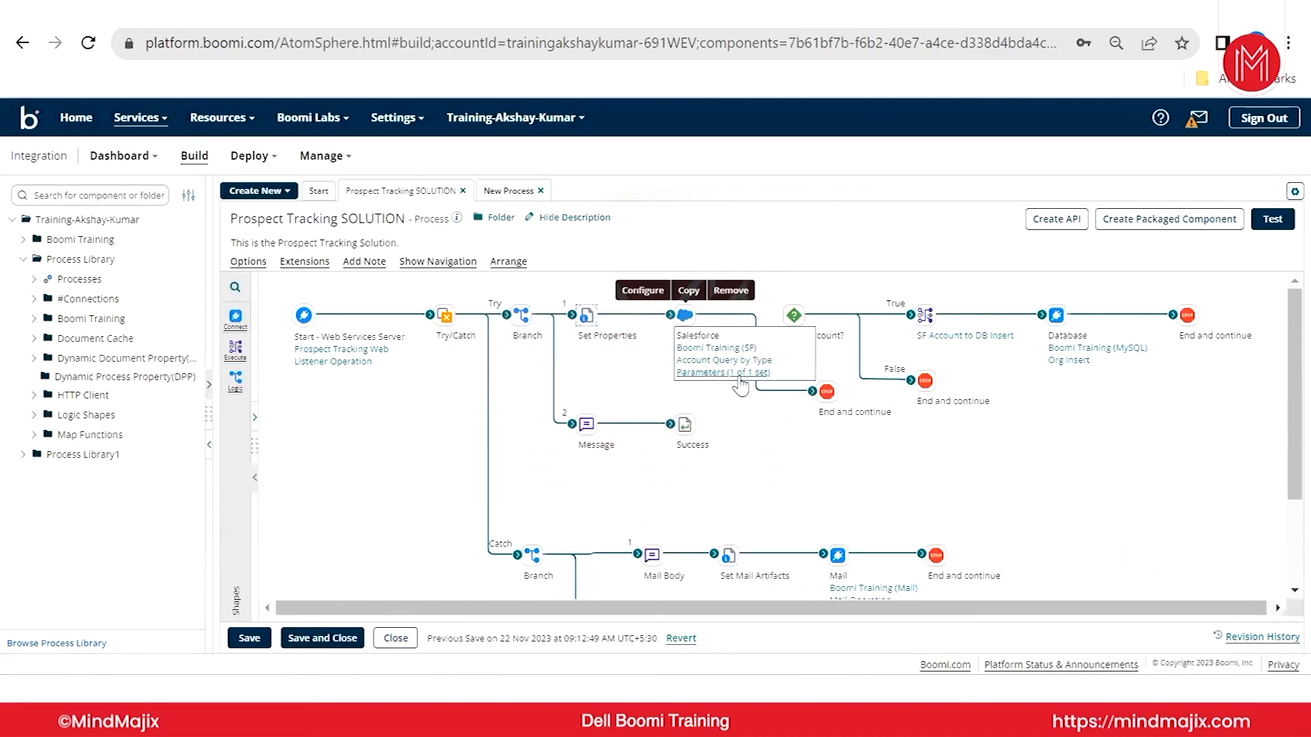
- Try the EXECUTE operation type on the Prospect Tracking Web Listener Operation and close the component without saving
click(344, 365)
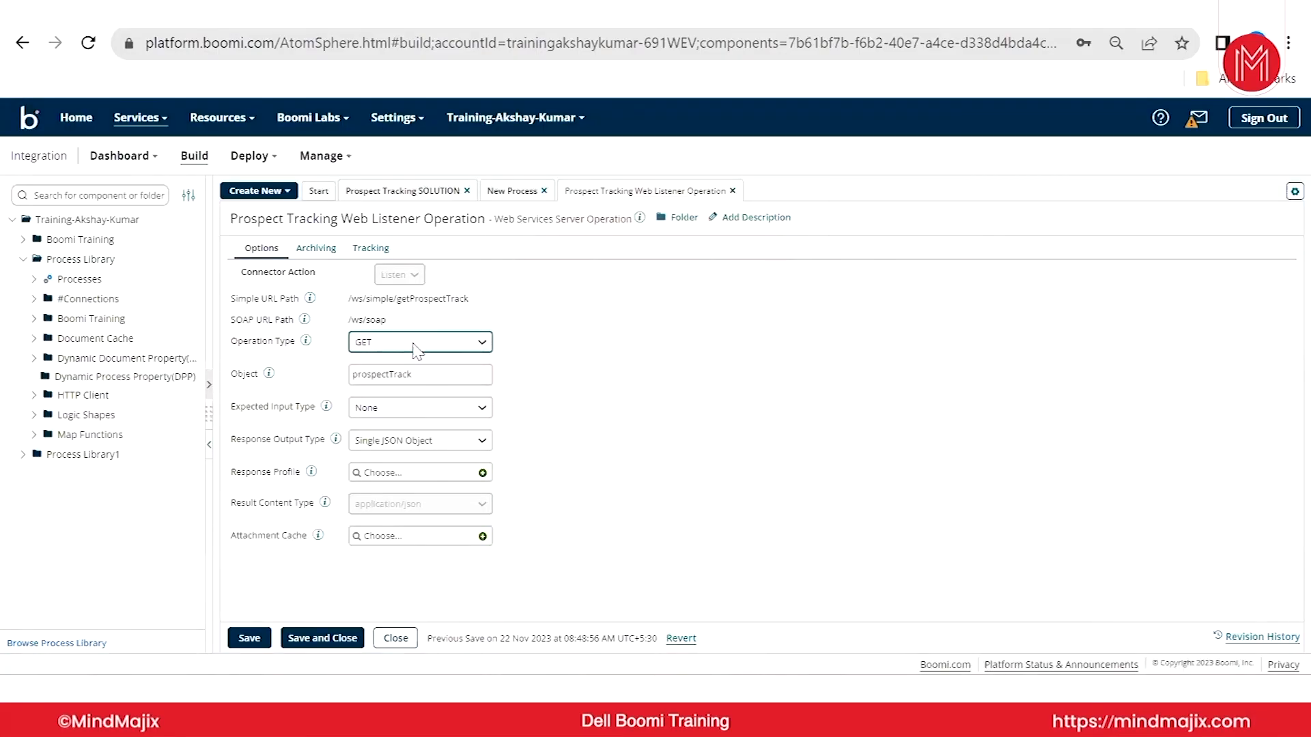
click(391, 349)
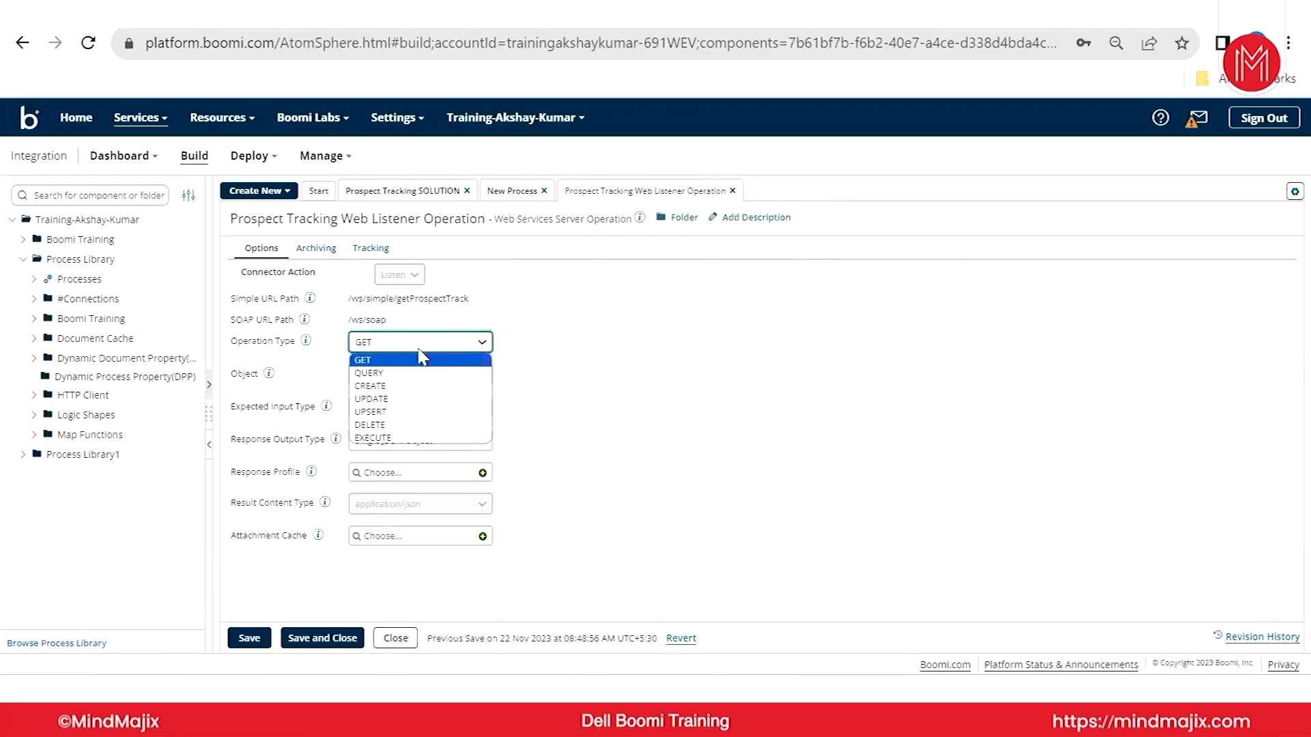
click(395, 437)
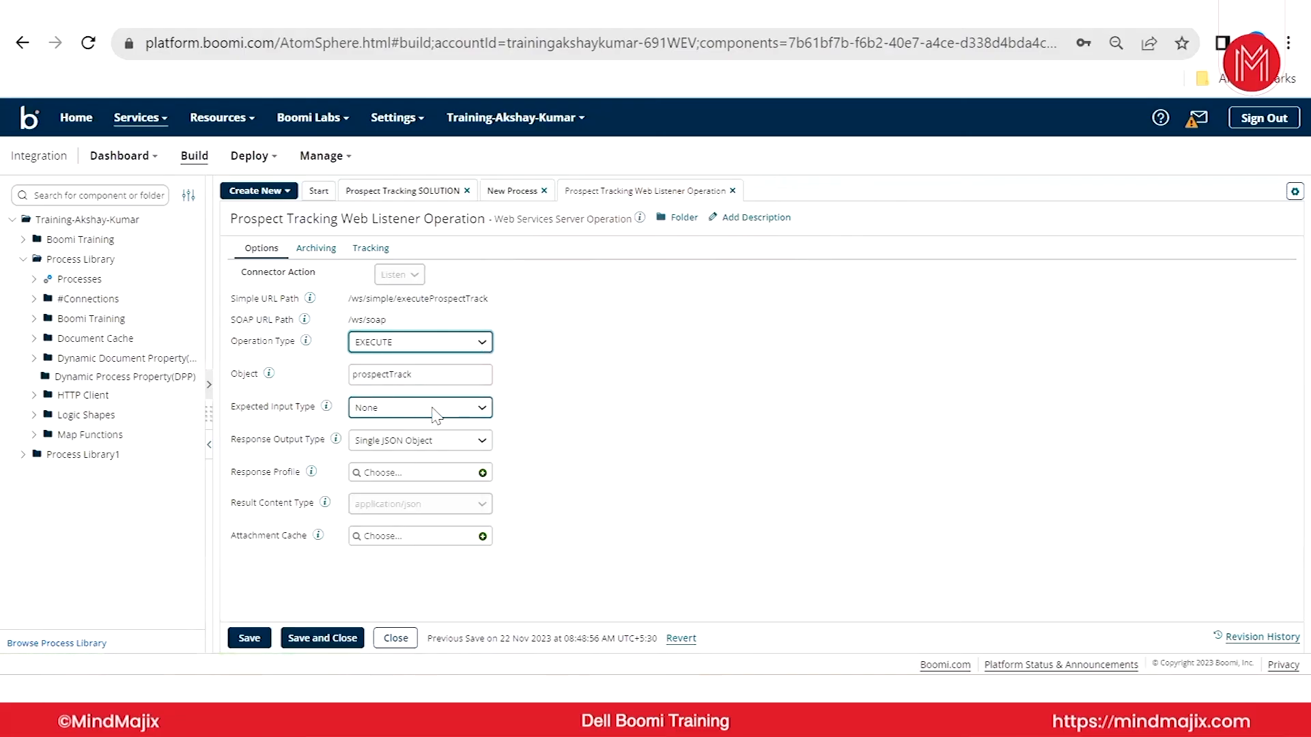
click(395, 638)
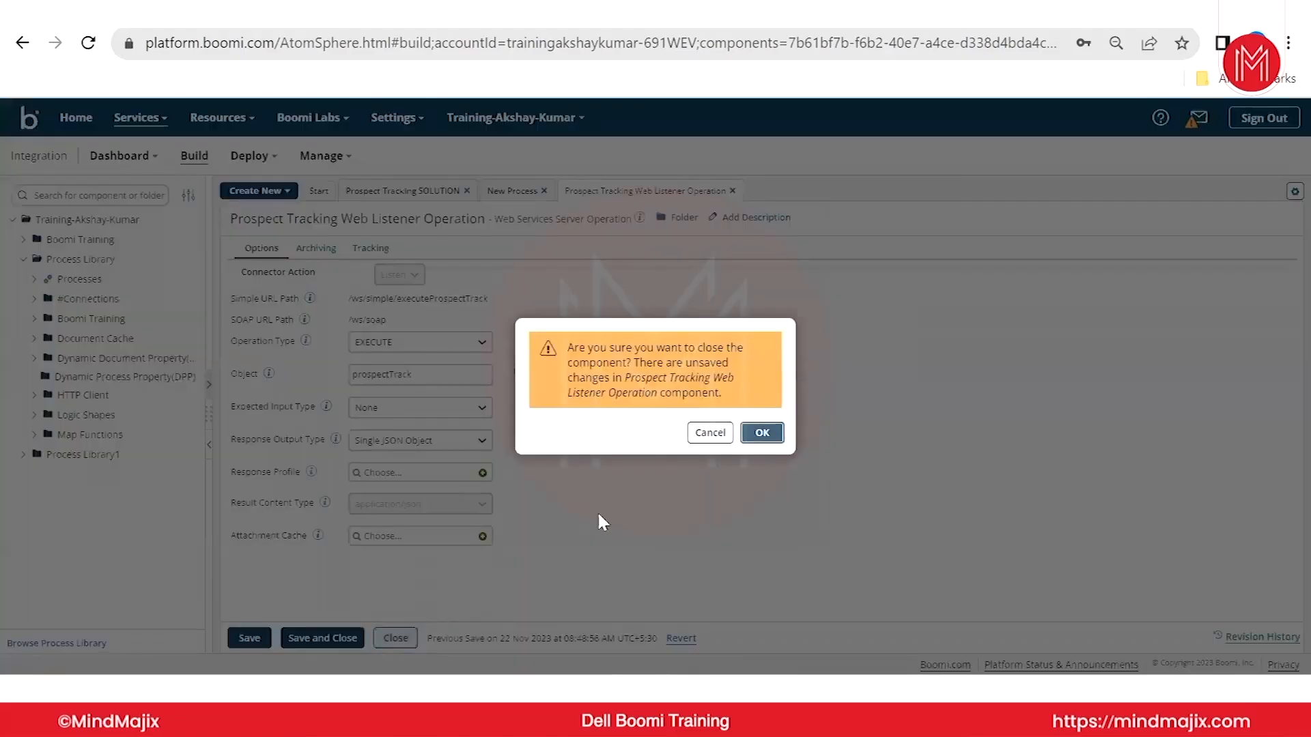
click(762, 434)
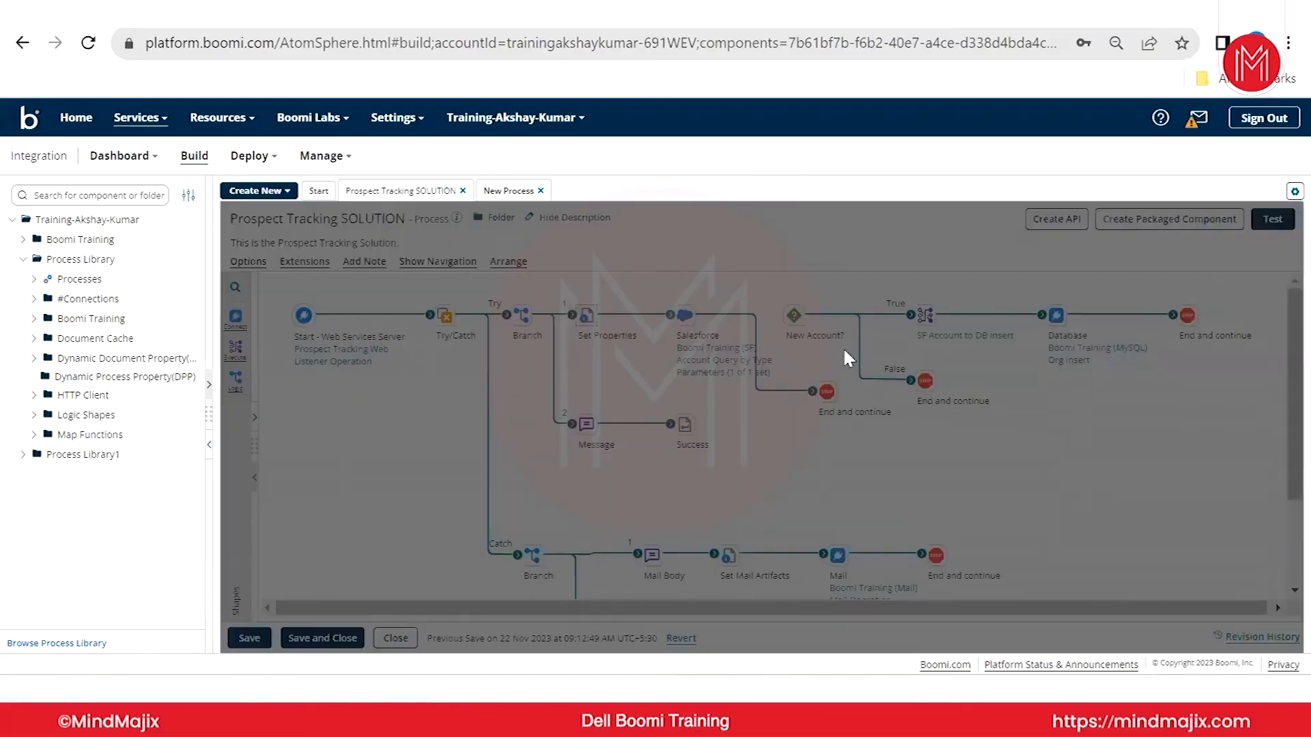
- Review the property value assigned to DPP_type in the Set Properties shape and leave it without changes
click(959, 434)
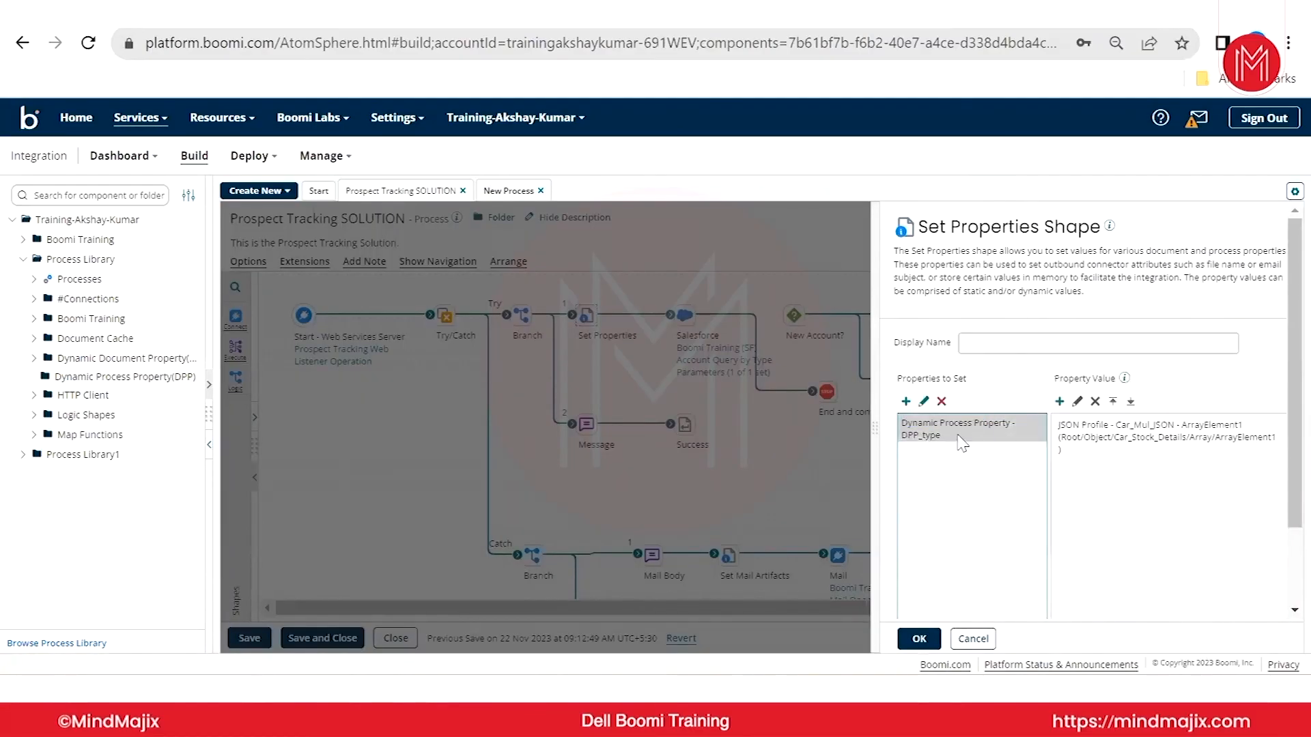
click(1103, 445)
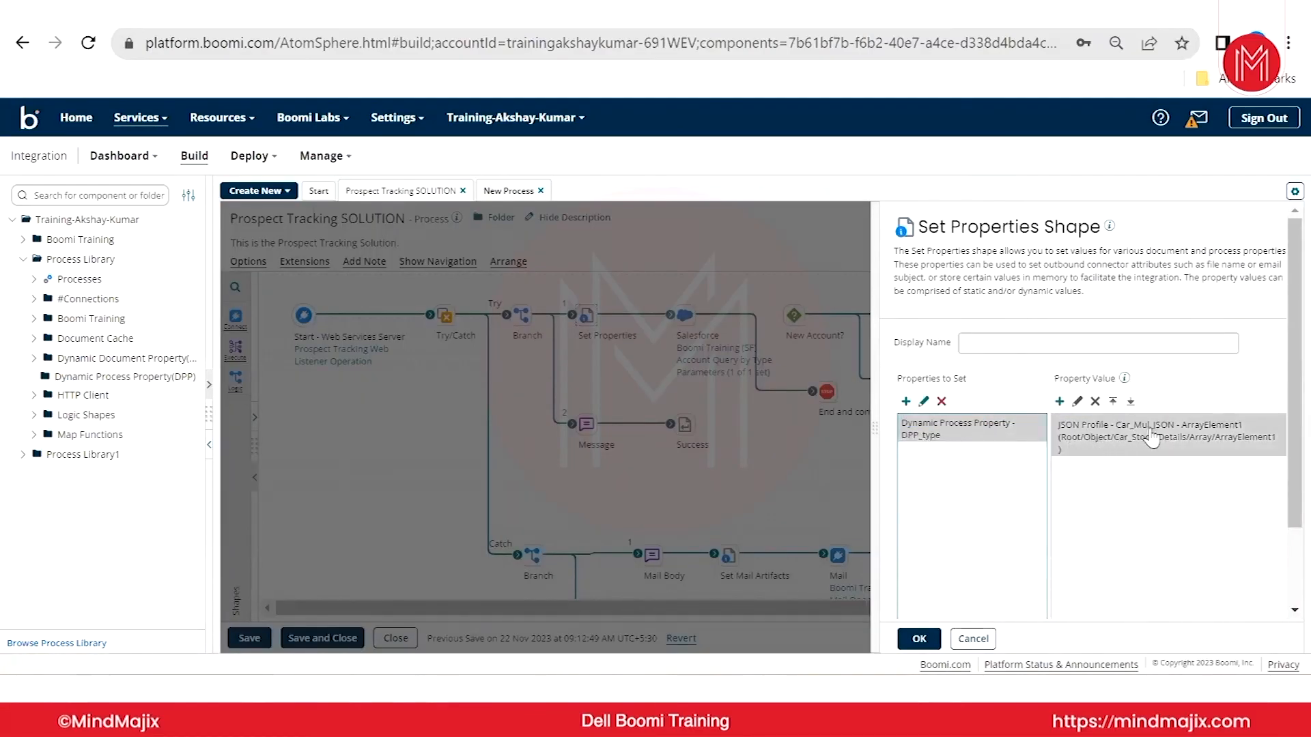
click(973, 639)
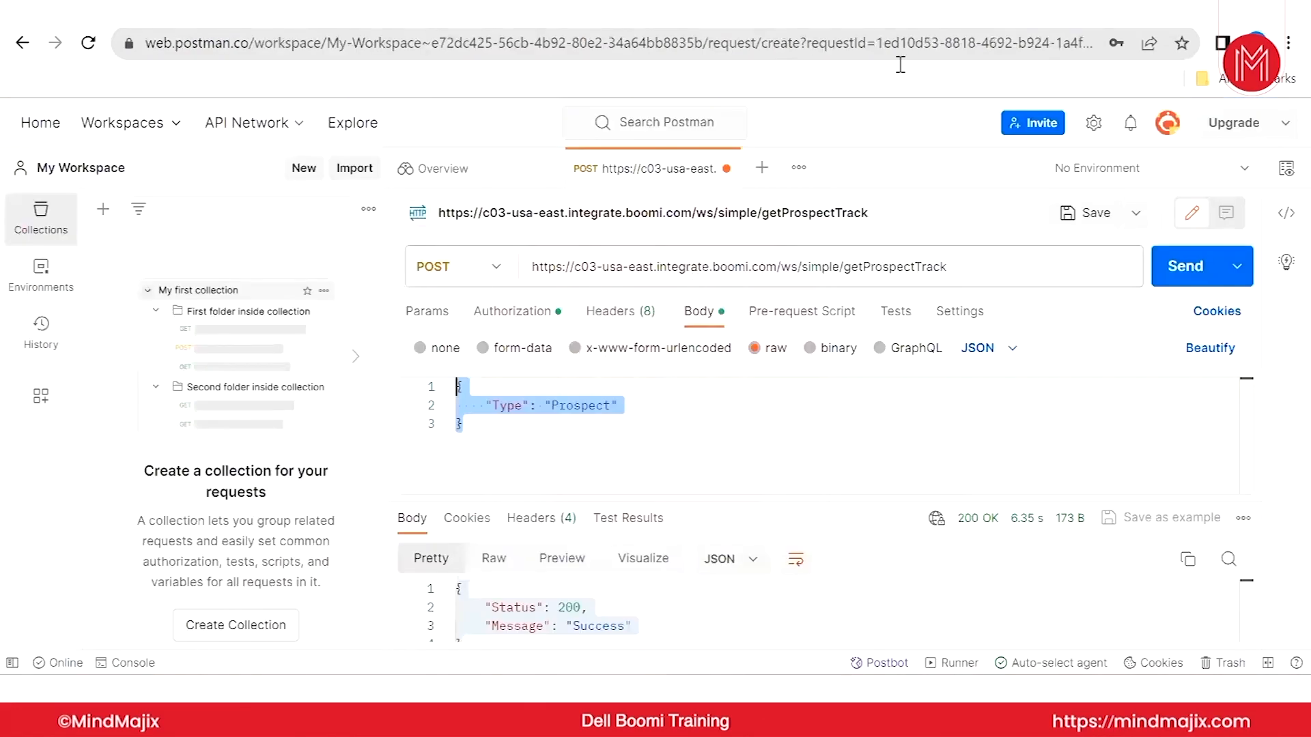
- Switch to Postman and review the request's method options, URL and JSON body
click(725, 432)
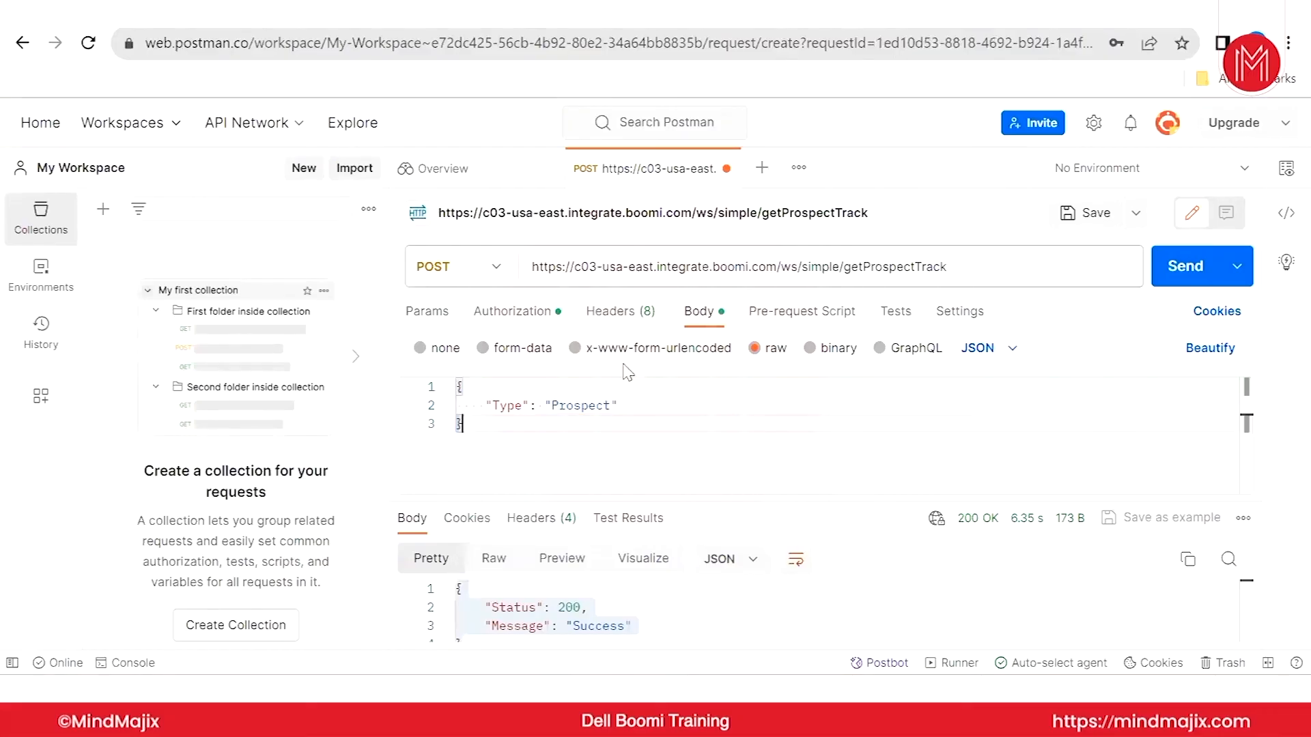
click(464, 268)
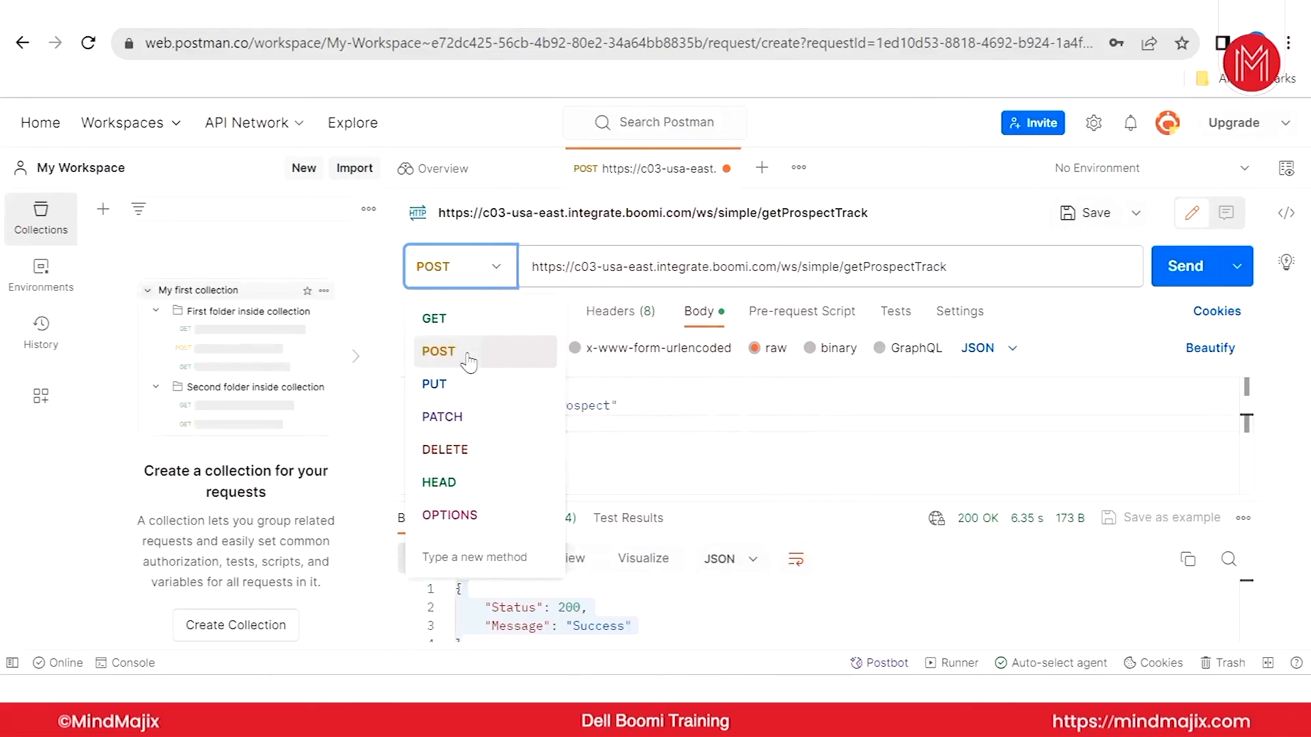
click(960, 266)
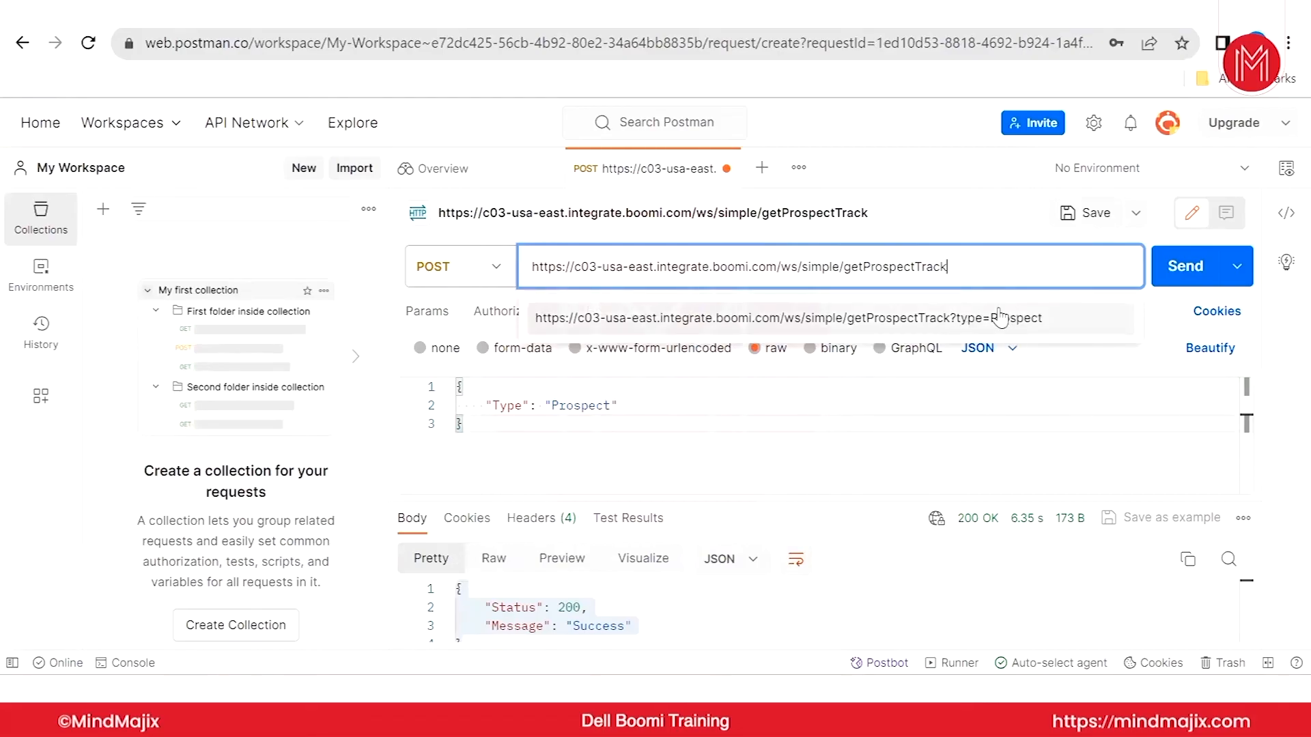
click(480, 423)
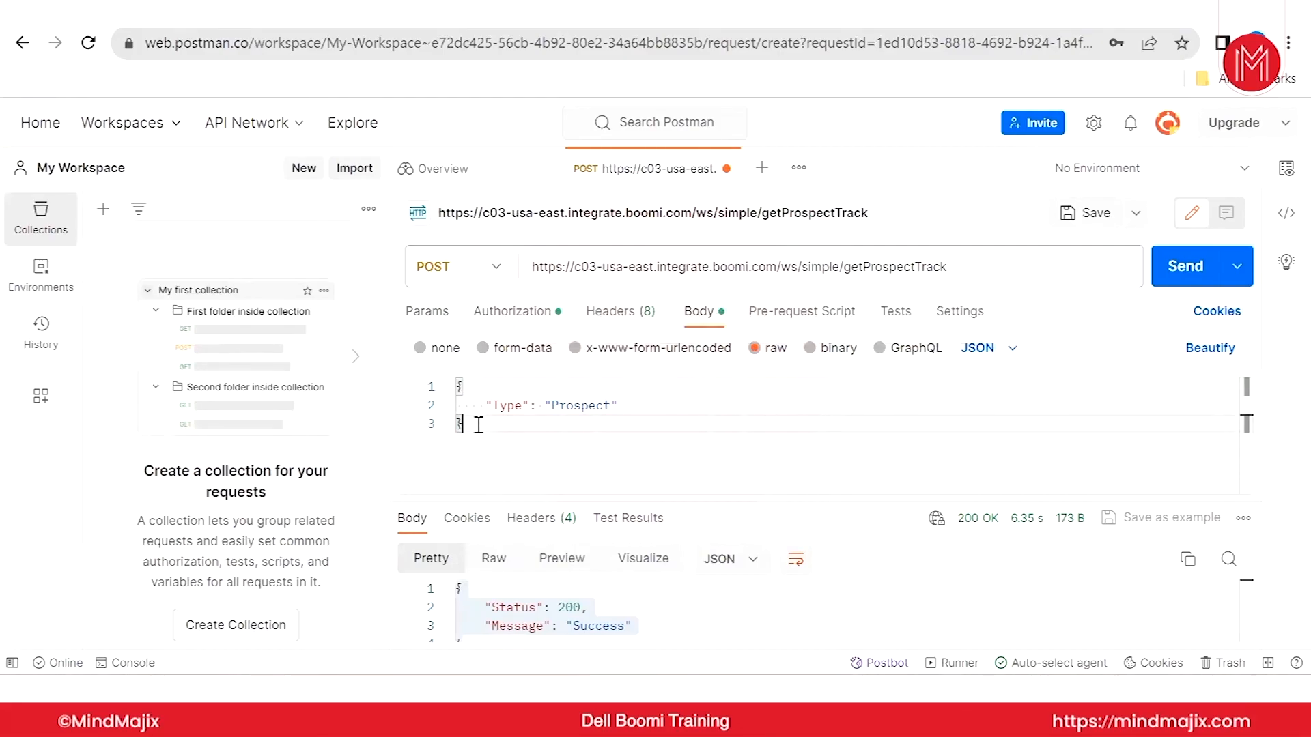
drag(480, 422, 447, 384)
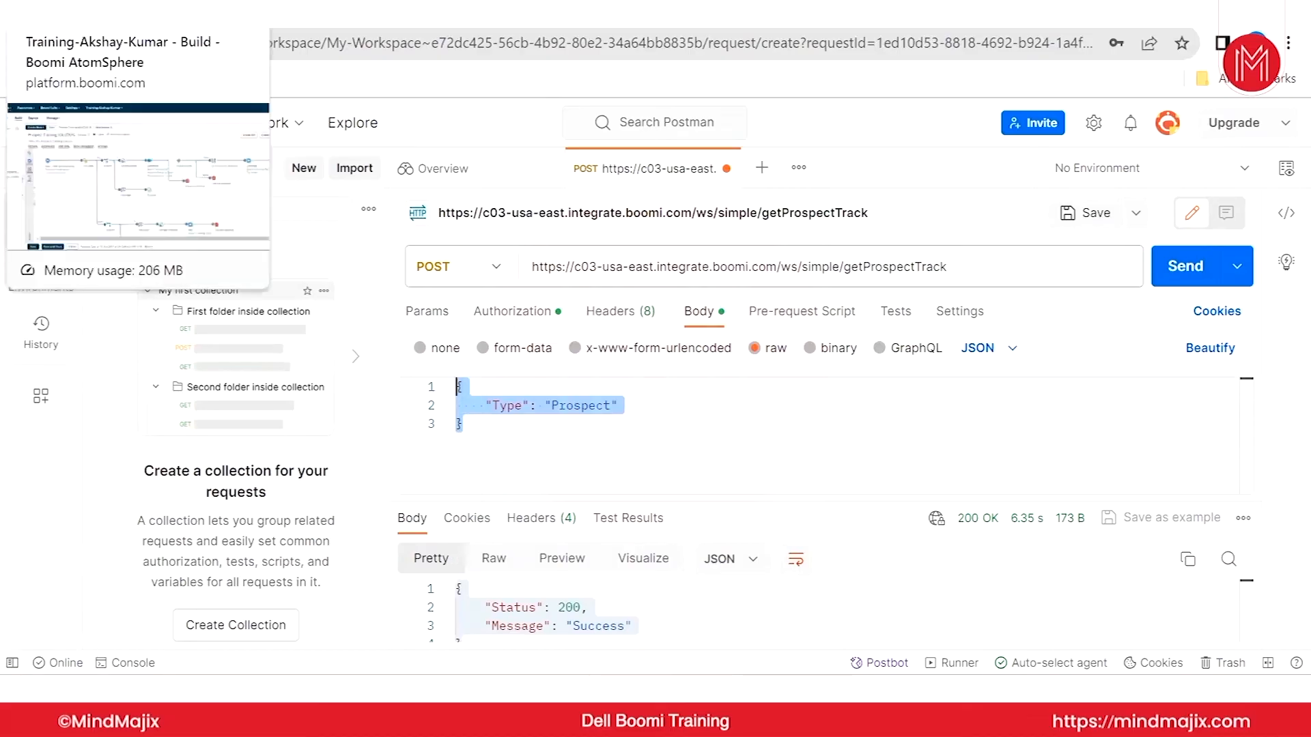
- Switch back to Boomi's New Process and create an HTTP Client operation for the connector with response profile type JSON
click(103, 15)
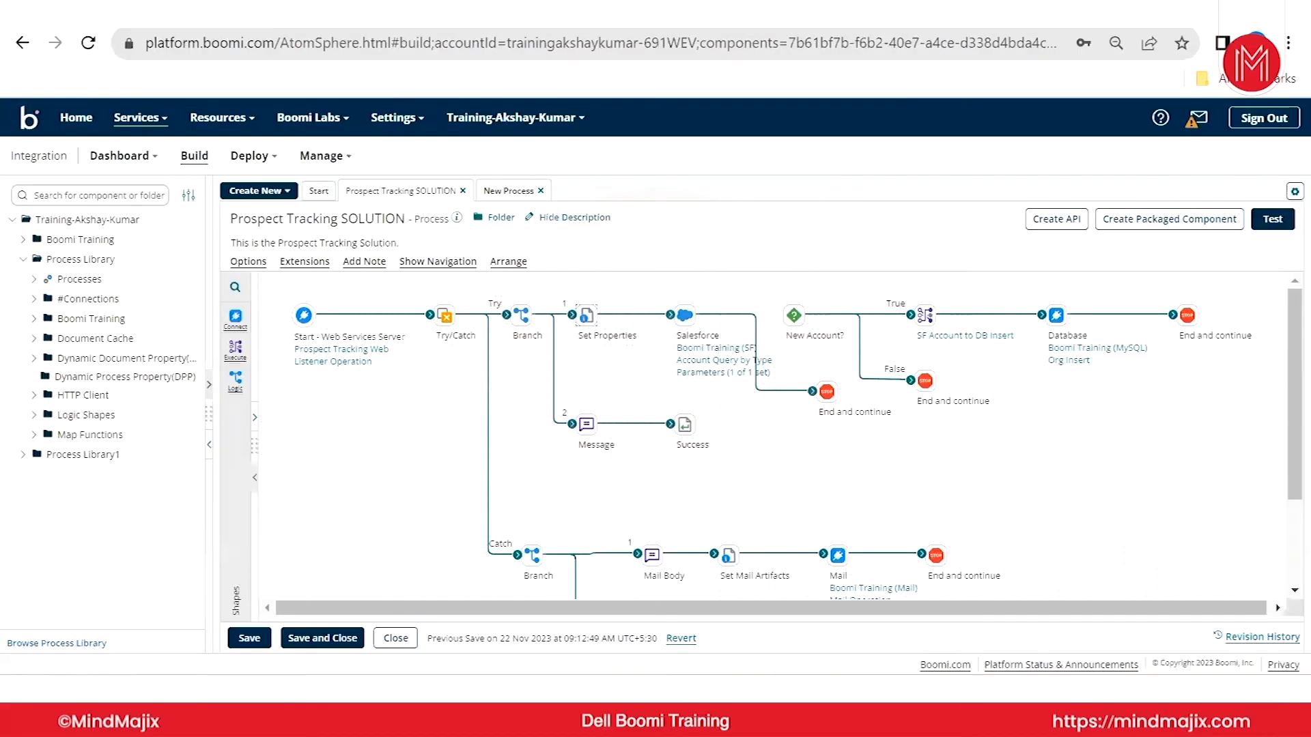
click(512, 192)
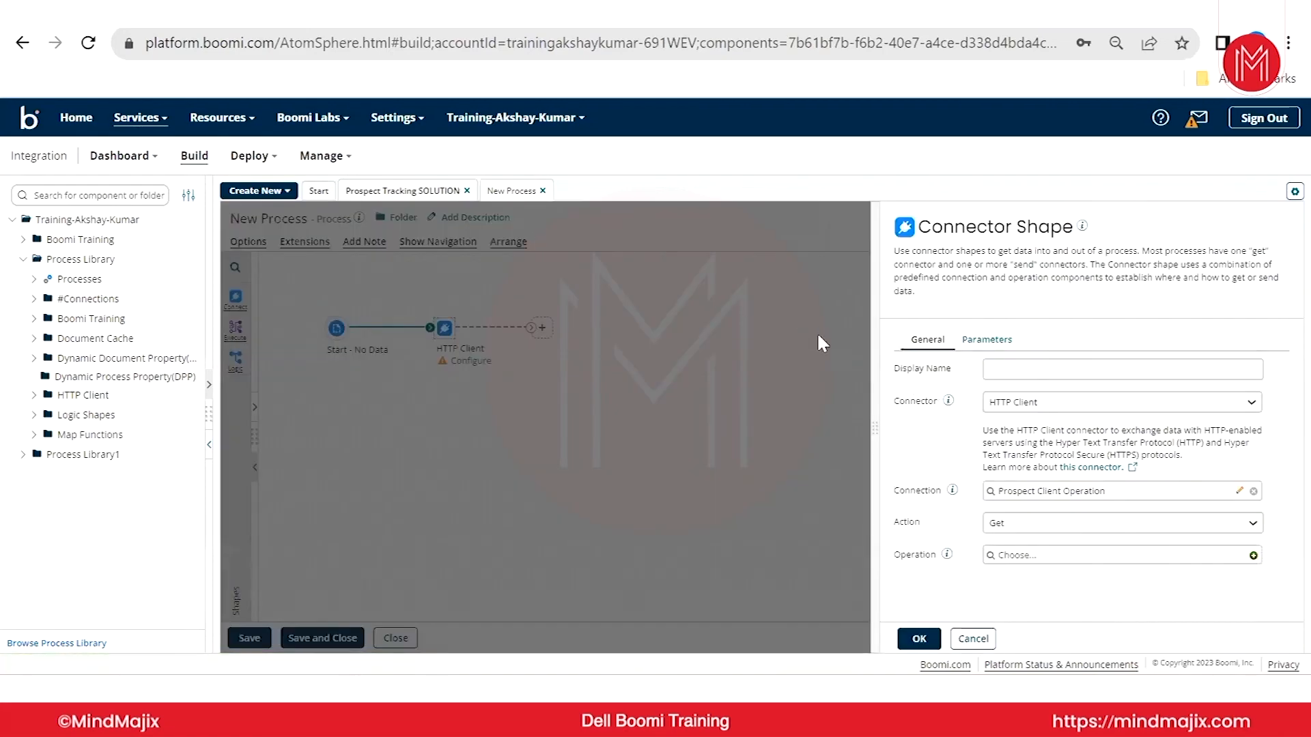
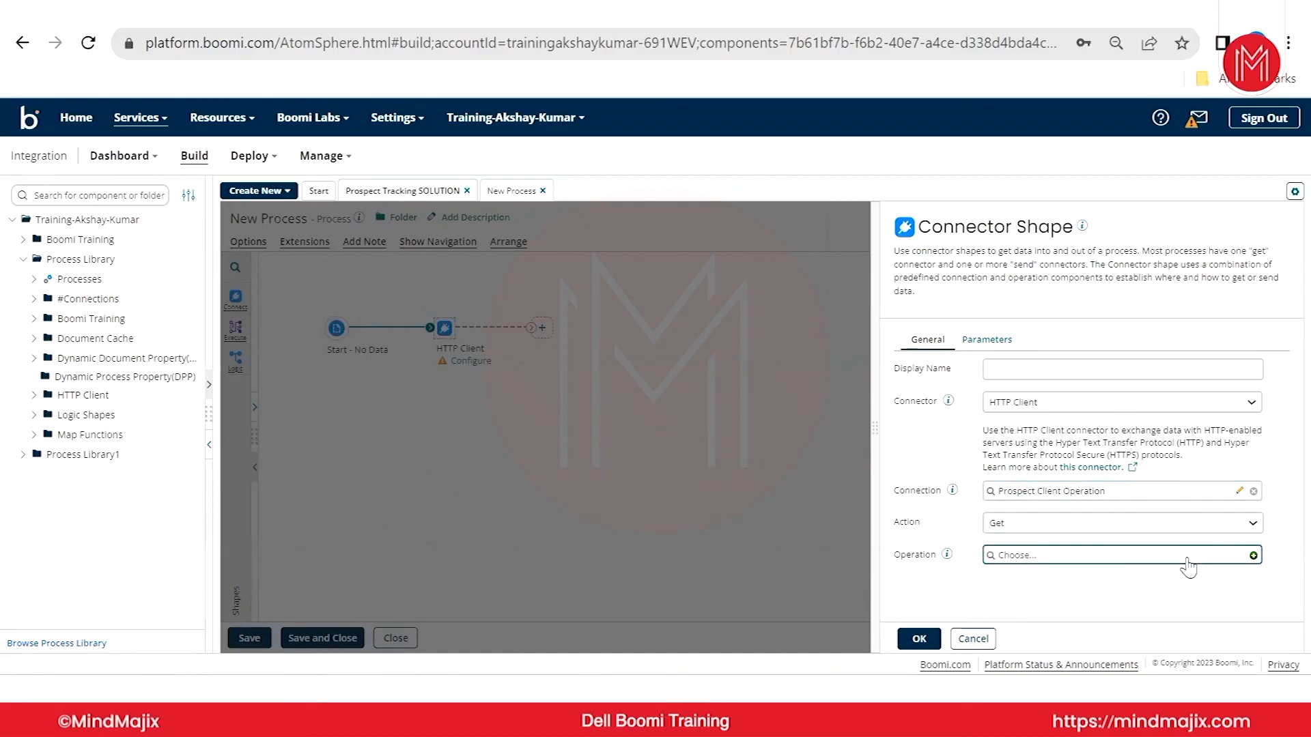
click(1253, 555)
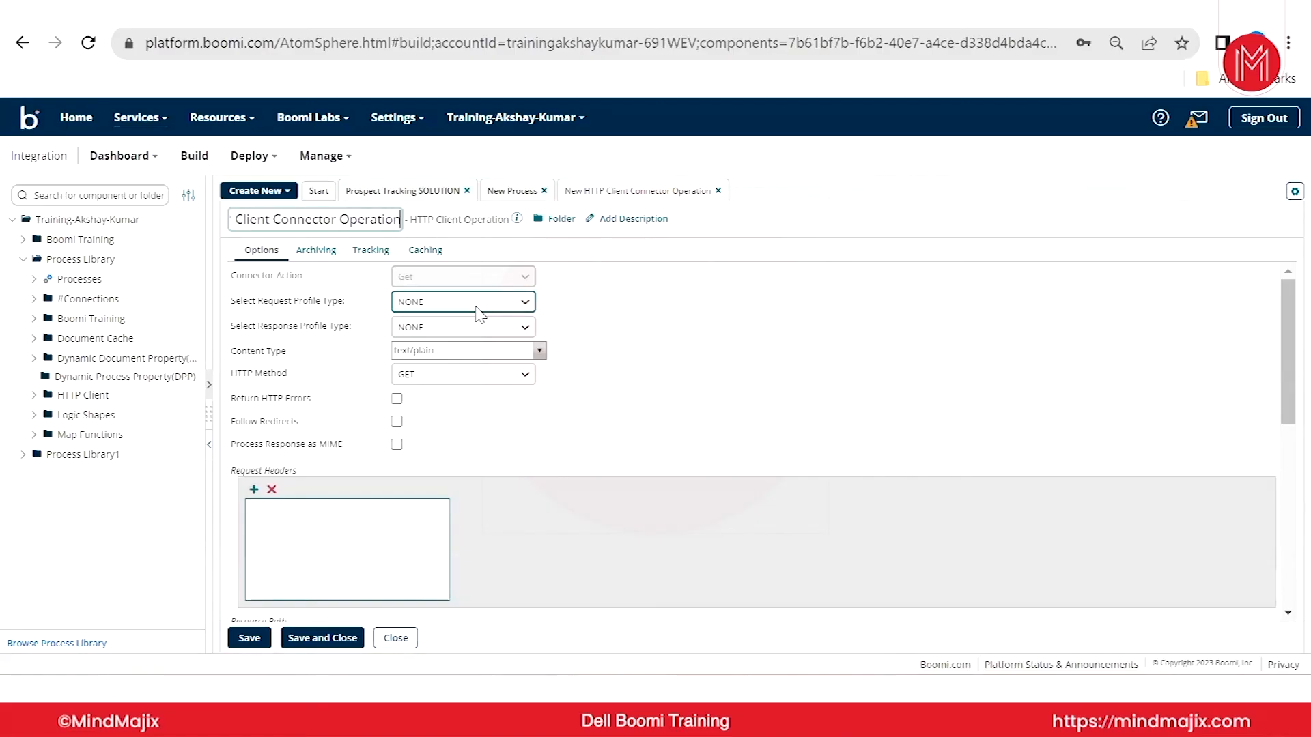
click(478, 327)
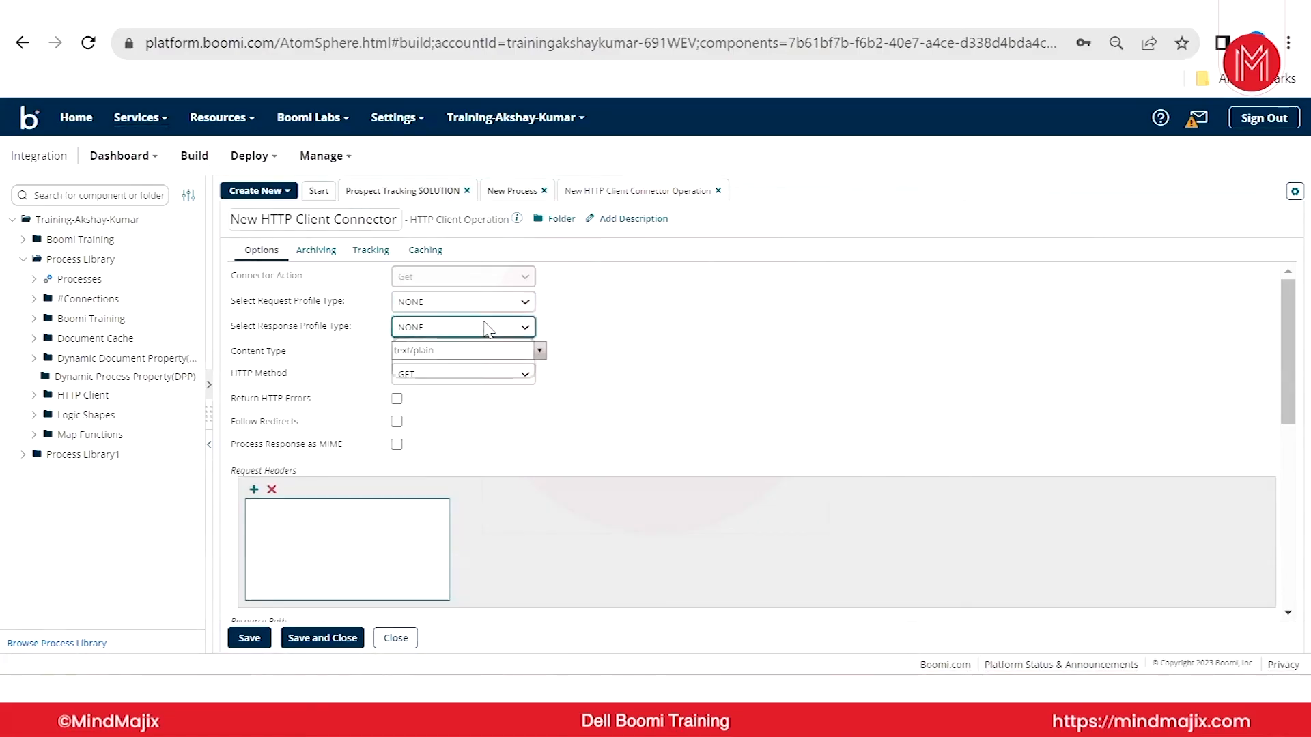
click(452, 369)
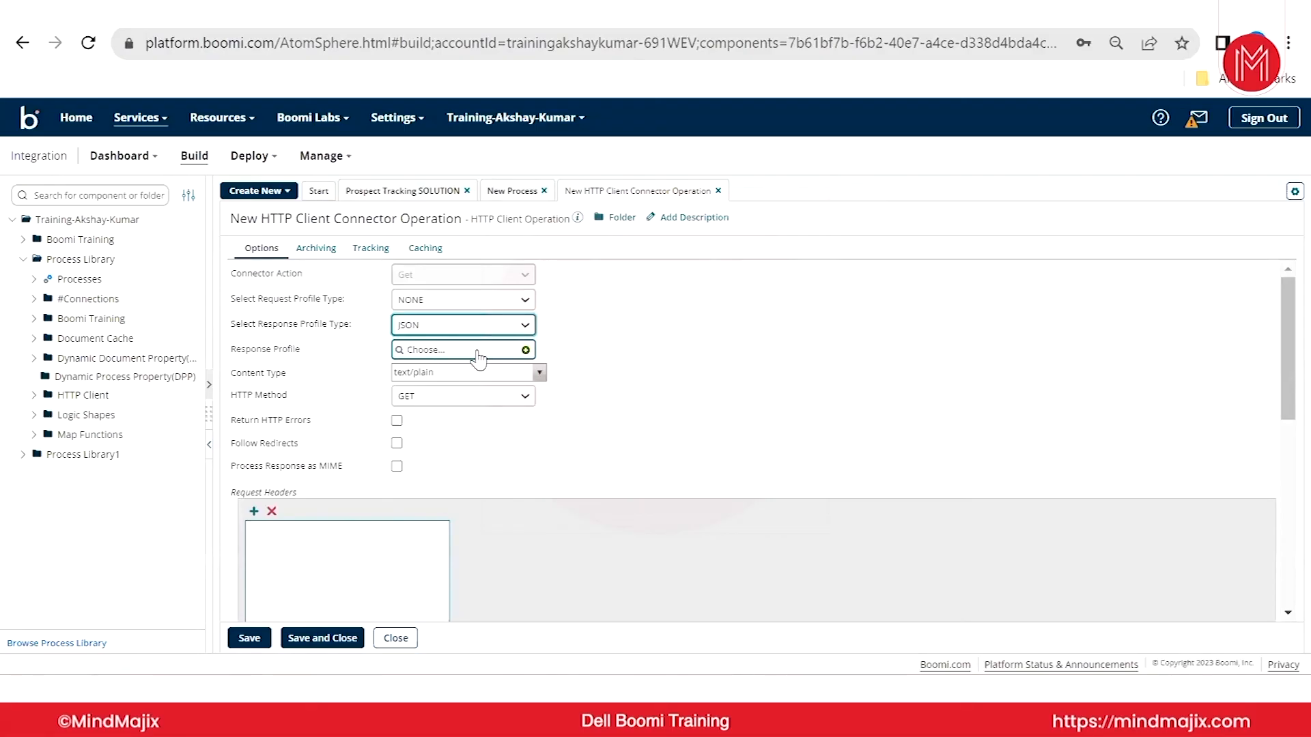
- Create a new JSON response profile without importing a file and set its Root element's value type to Object
click(525, 349)
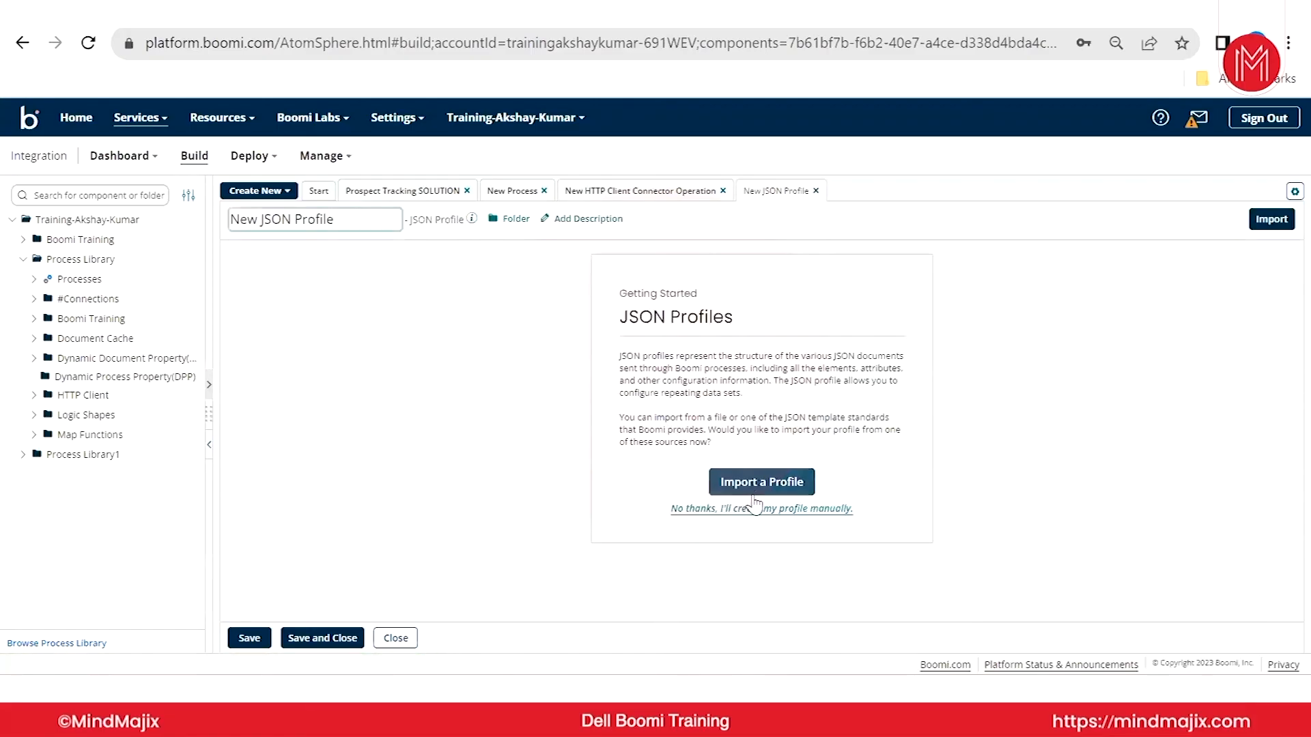
click(762, 484)
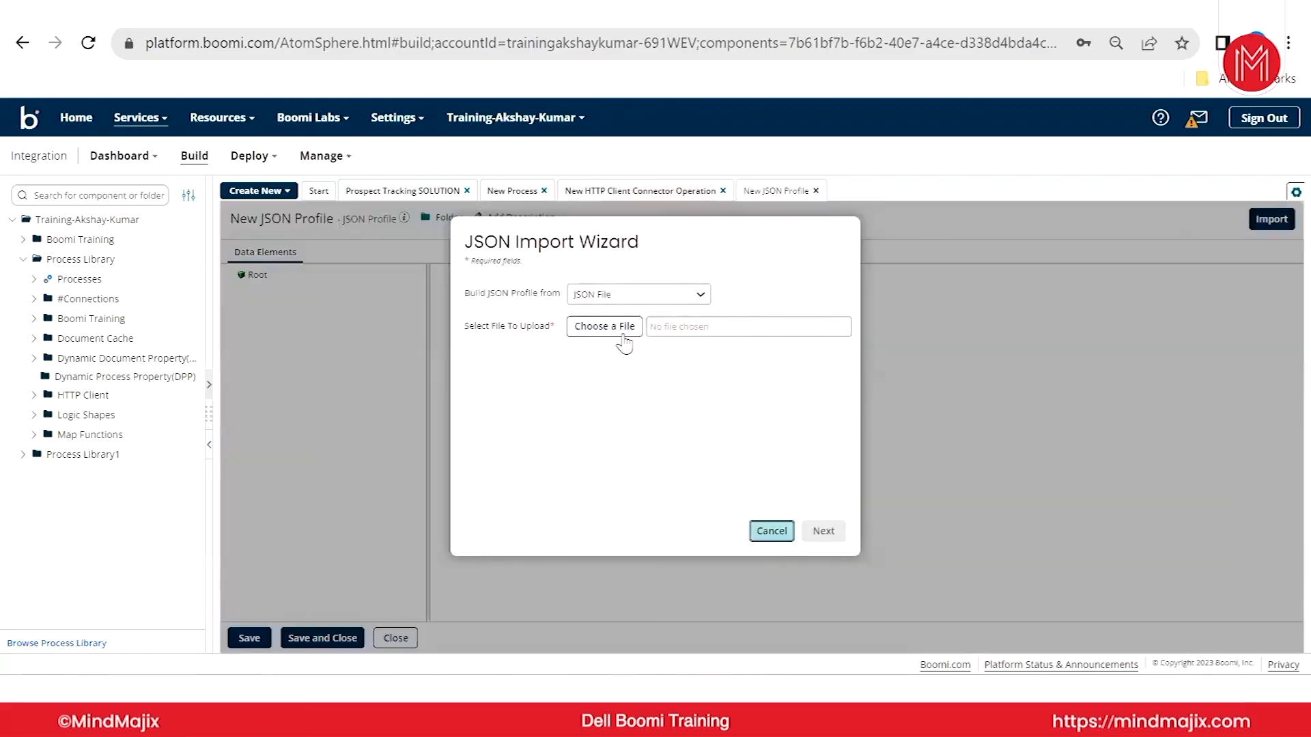
click(771, 532)
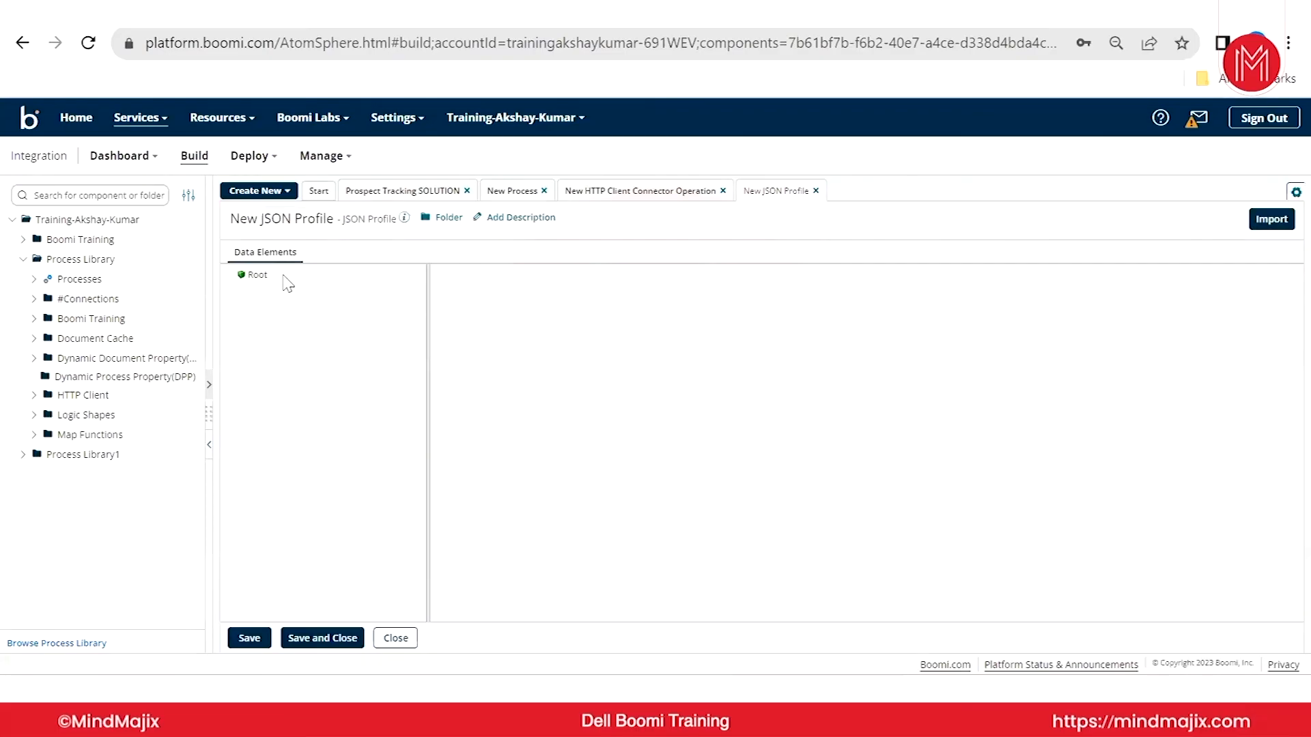
click(258, 274)
click(633, 384)
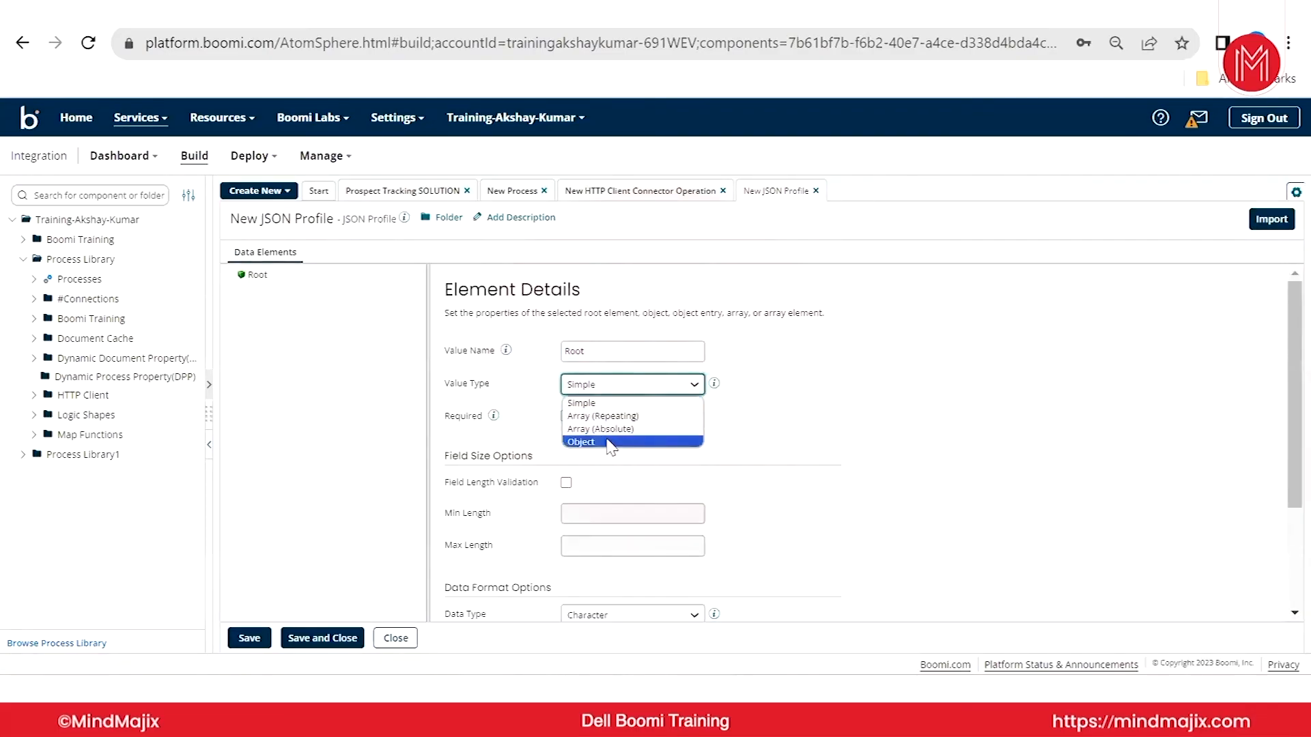
click(581, 443)
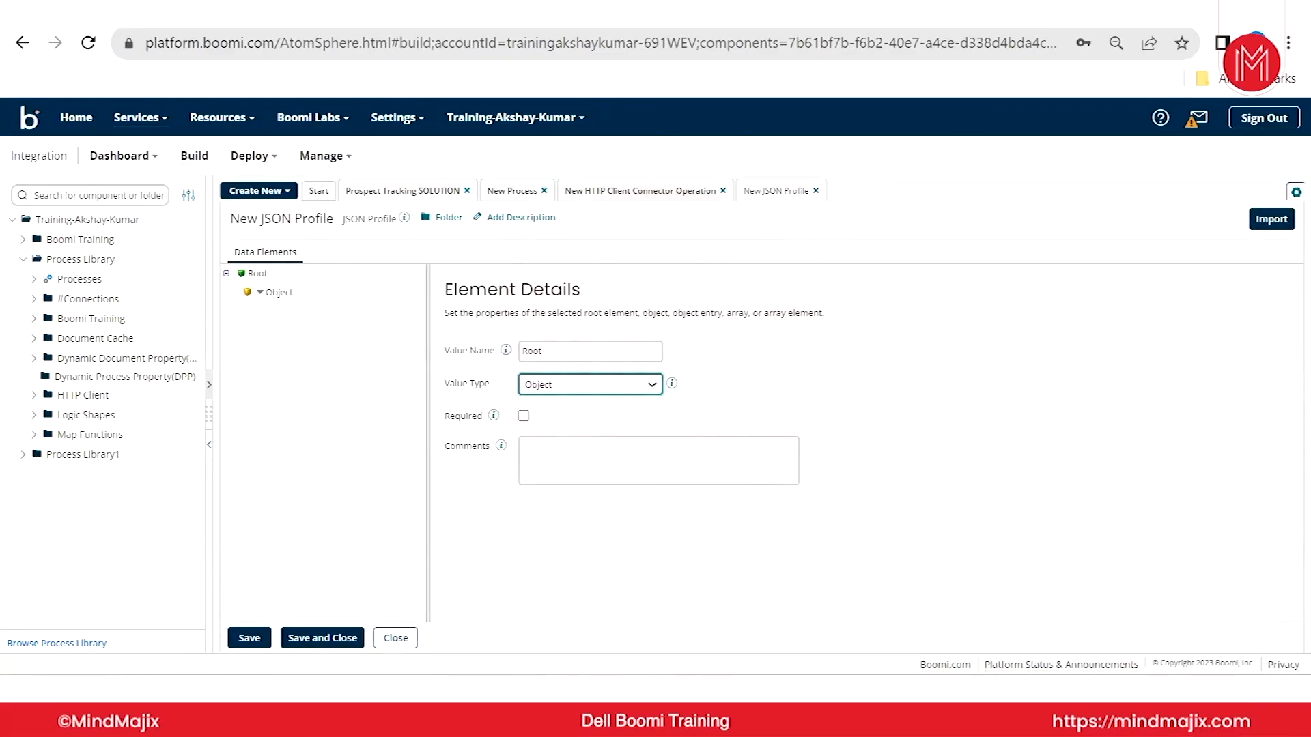
- Add an object entry named Status under the profile's Object
click(263, 295)
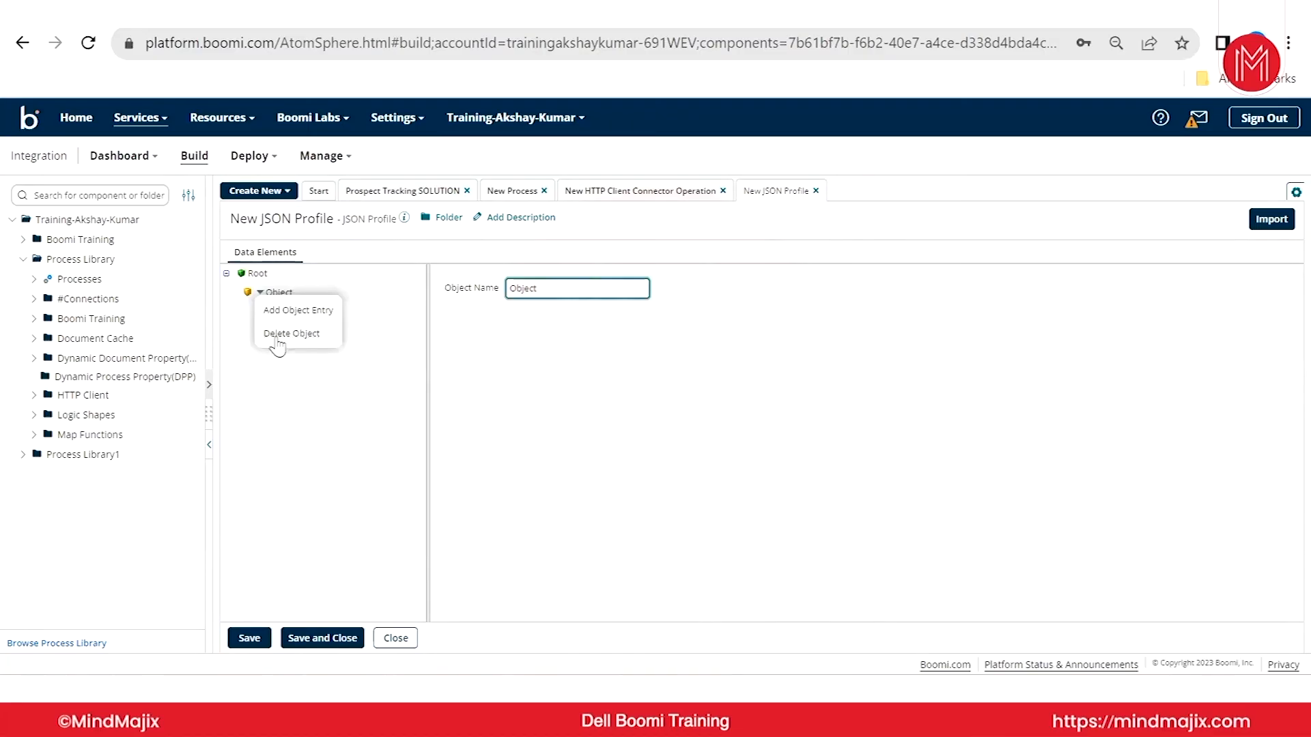
click(280, 310)
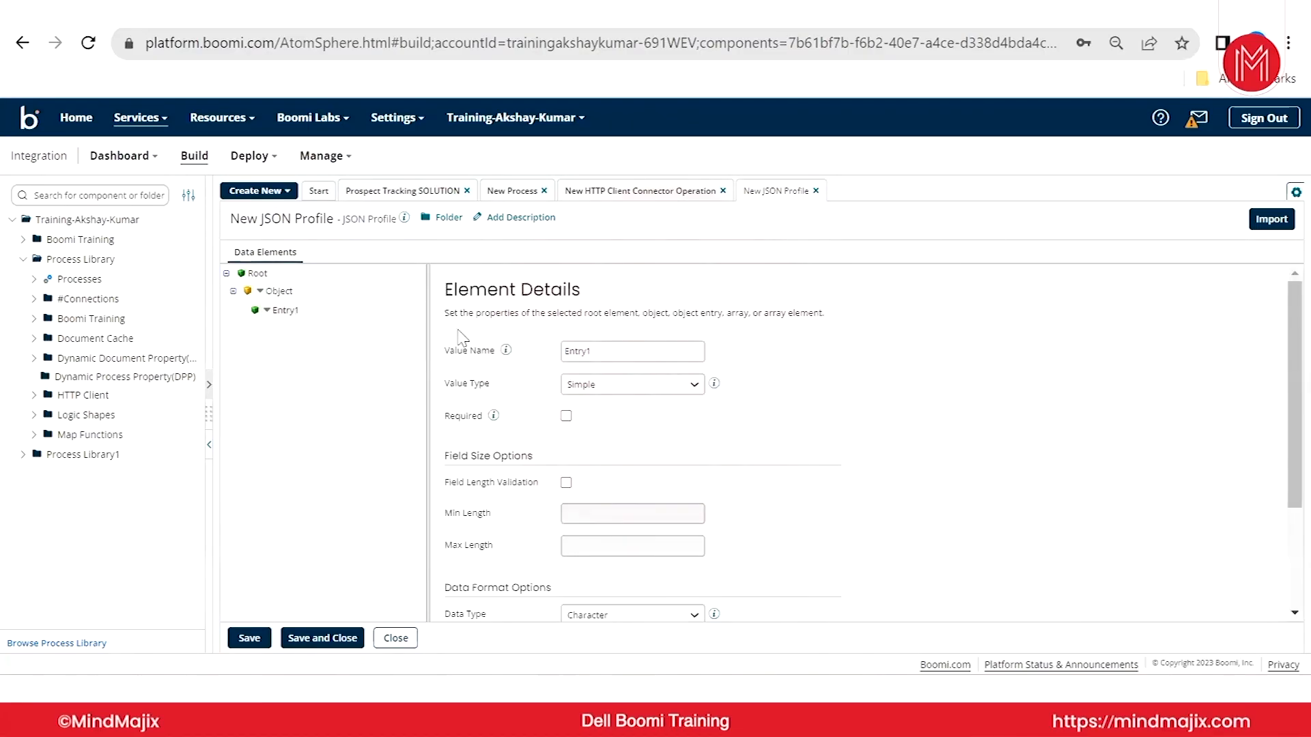
drag(615, 351, 522, 355)
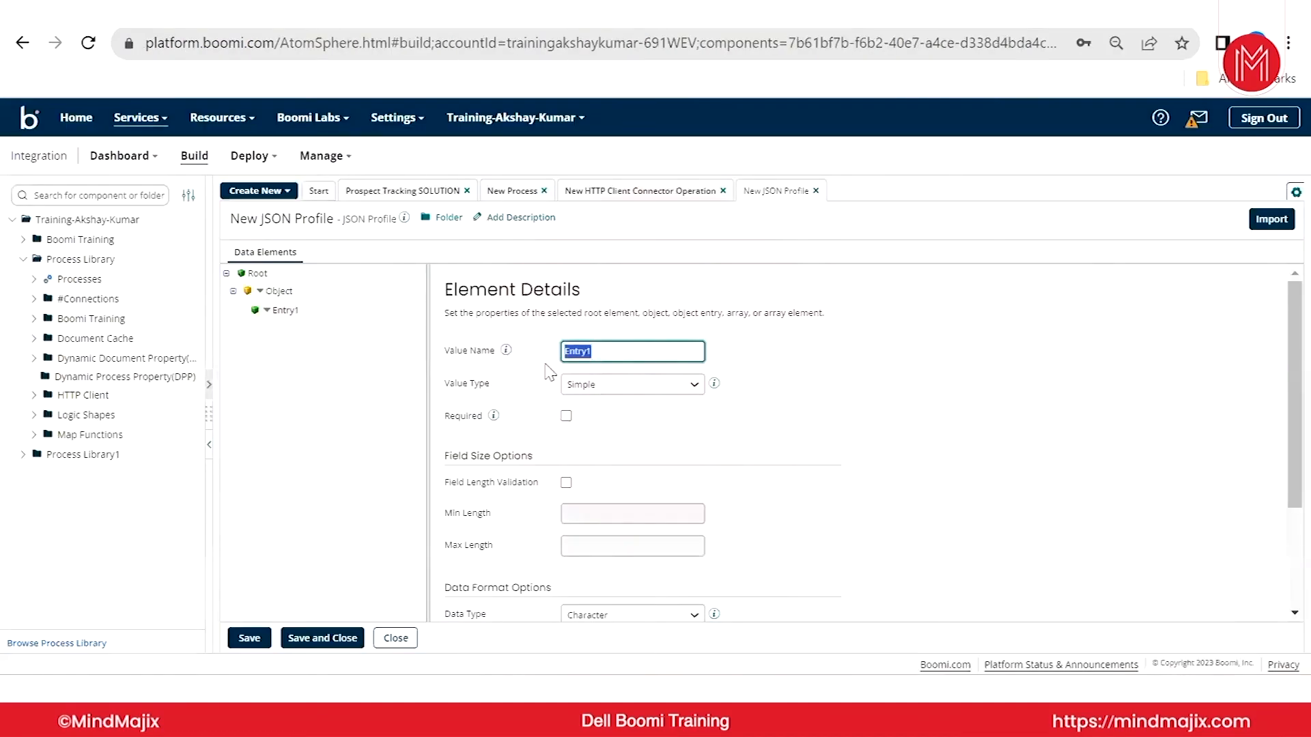
text(Status)
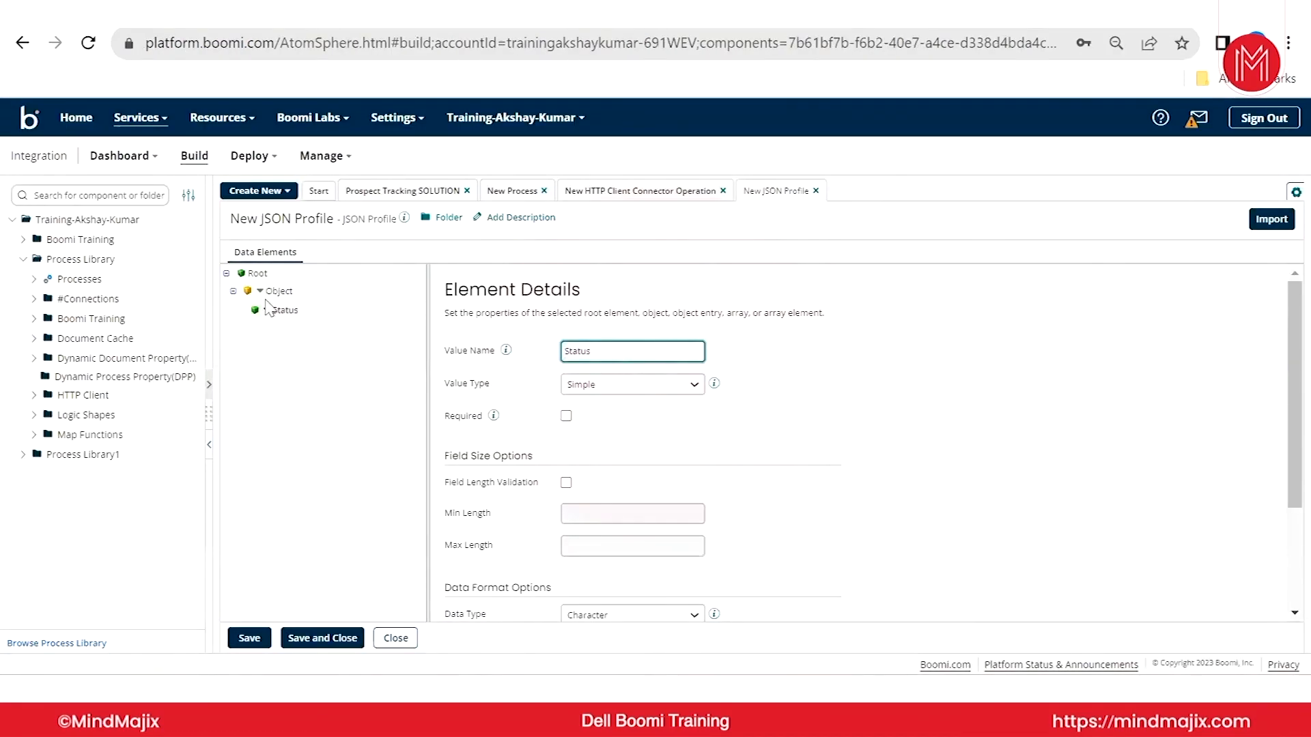
- Add a second object entry and name it Message, copying the name from the response body in Postman
click(262, 299)
right_click(261, 298)
click(295, 307)
click(287, 330)
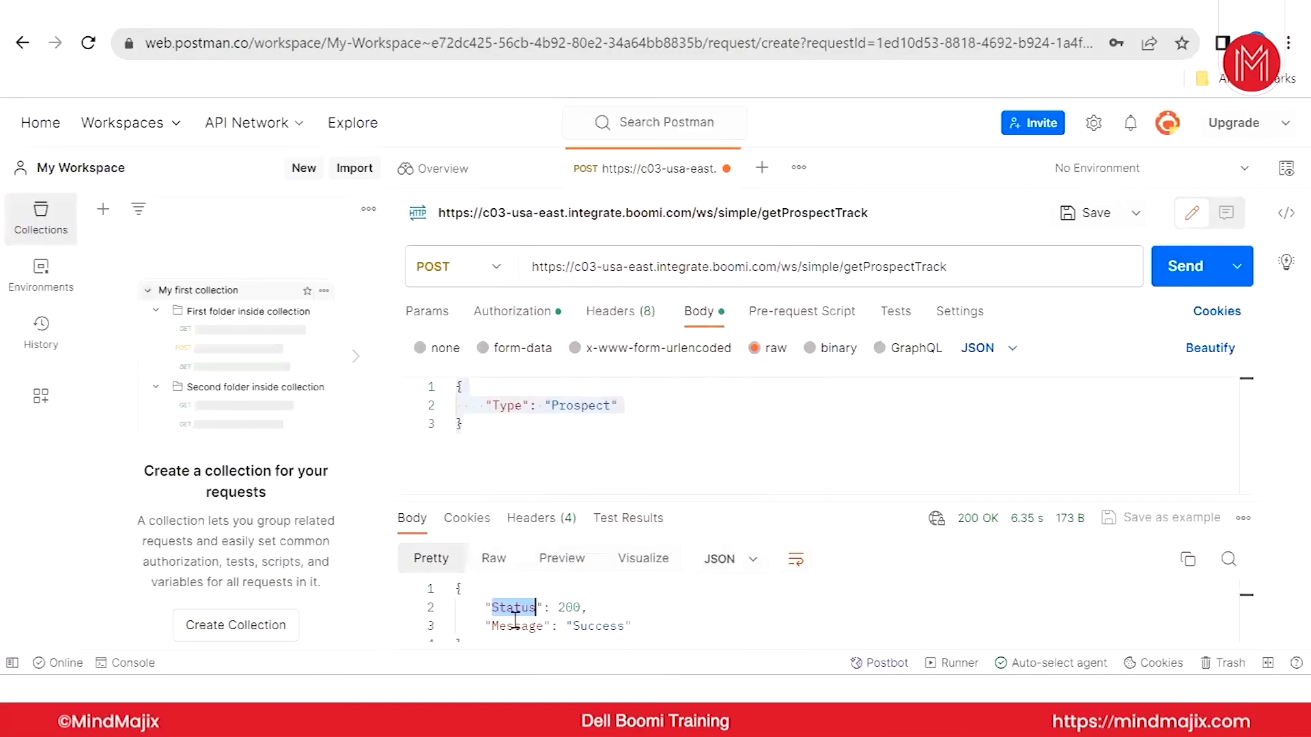
double_click(512, 626)
key(ctrl+c)
scroll(513, 618, down, 1)
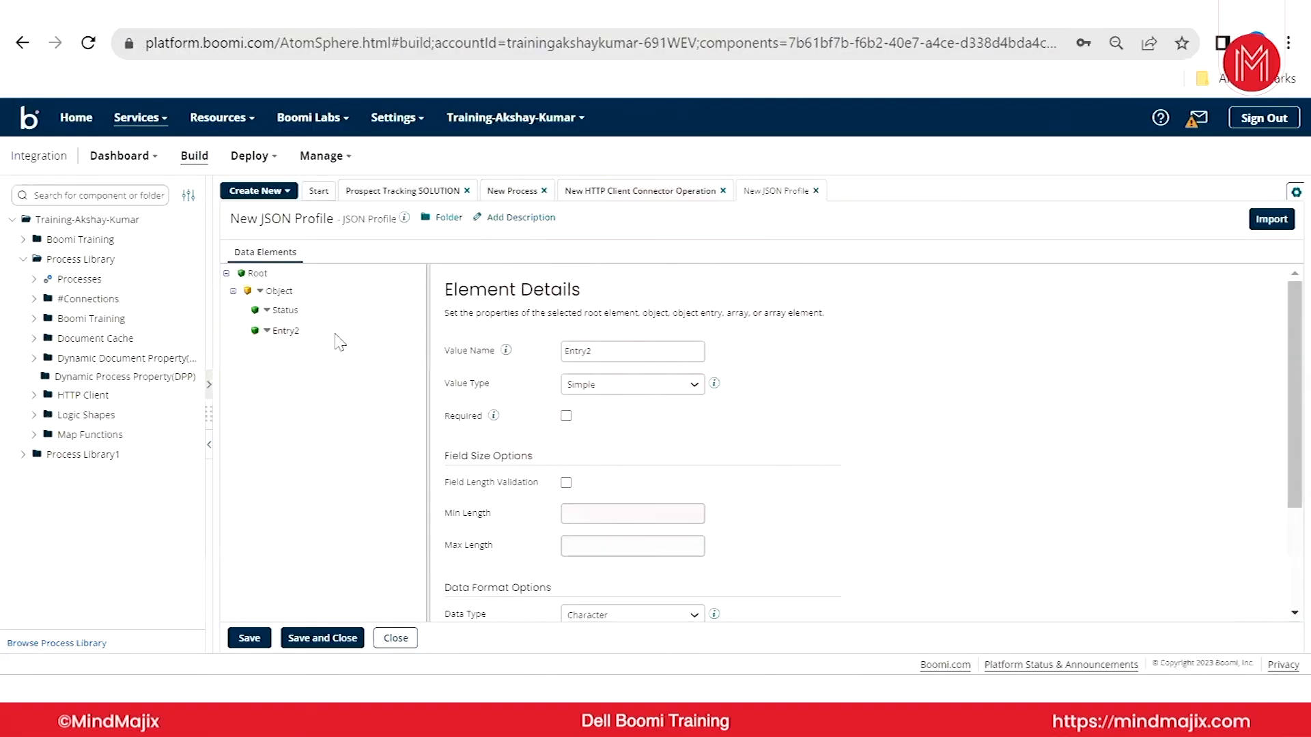
click(635, 351)
double_click(636, 352)
key(ctrl+v)
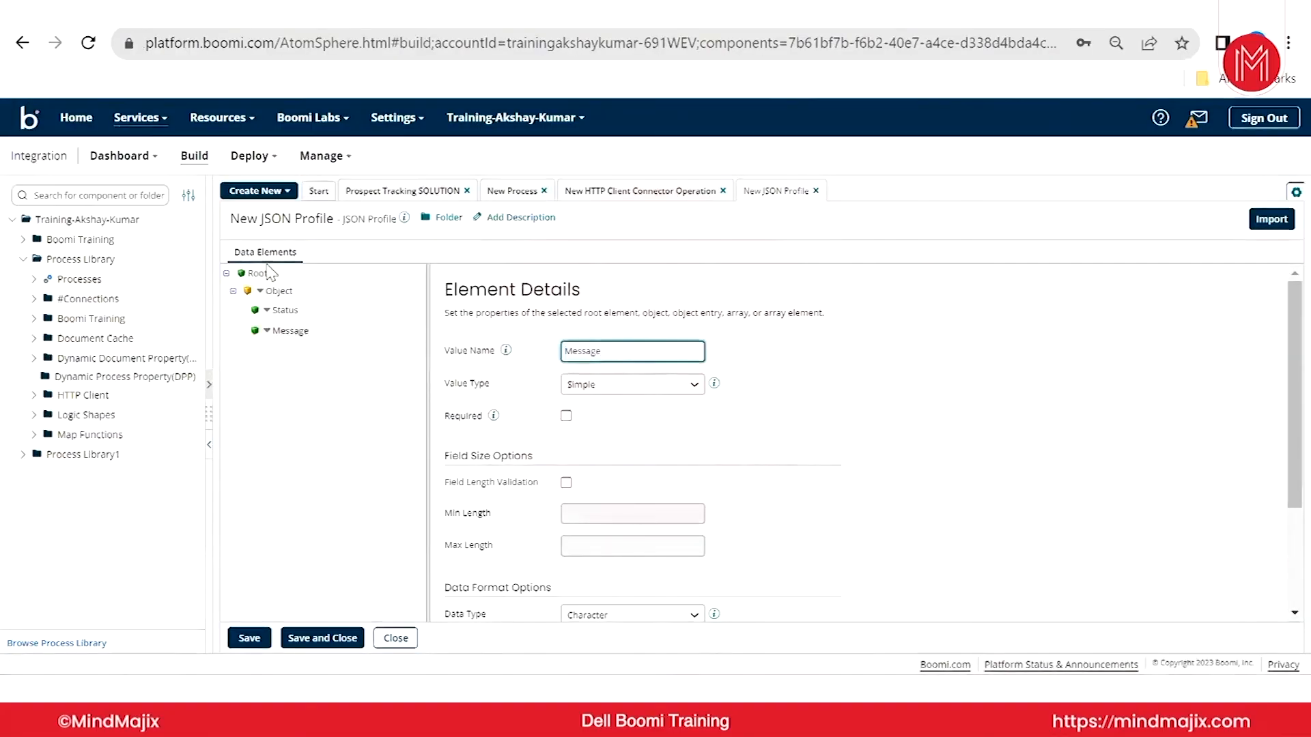
- Rename the profile to Response JSON Profile, then save and close it
click(263, 219)
drag(257, 219, 212, 219)
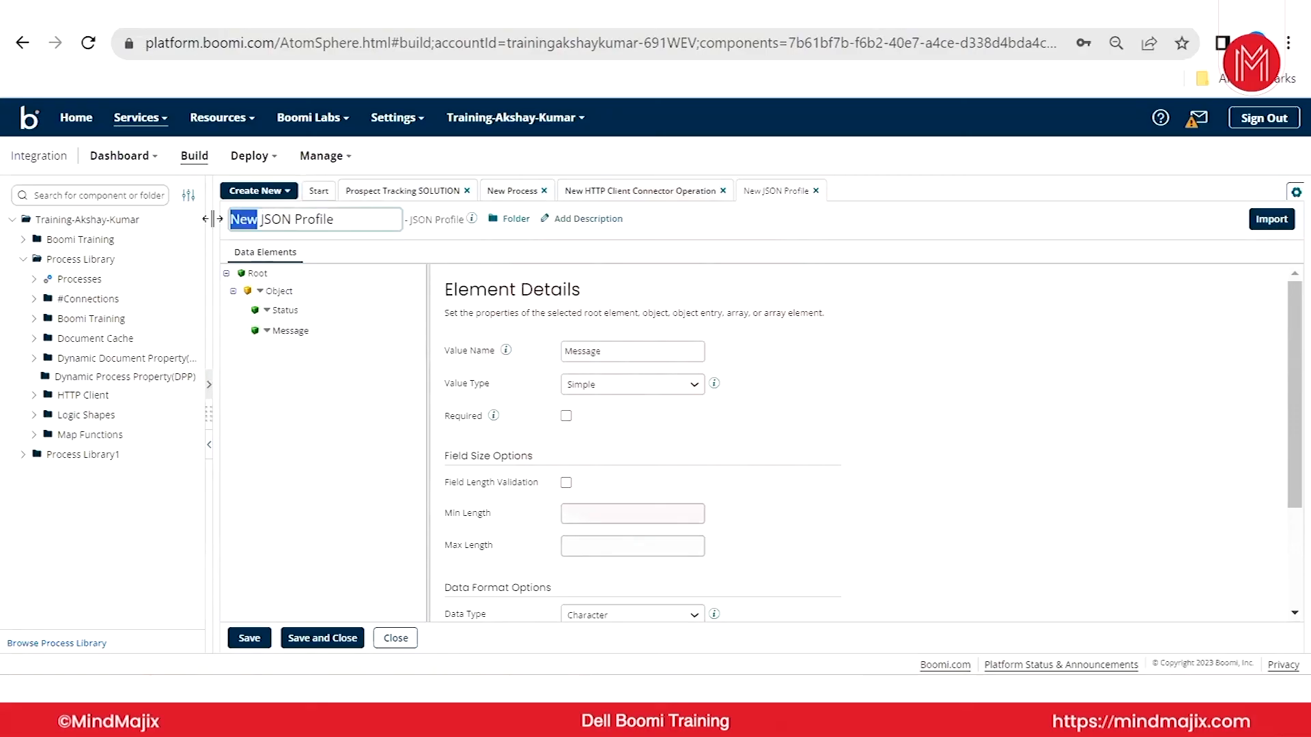
text(Response)
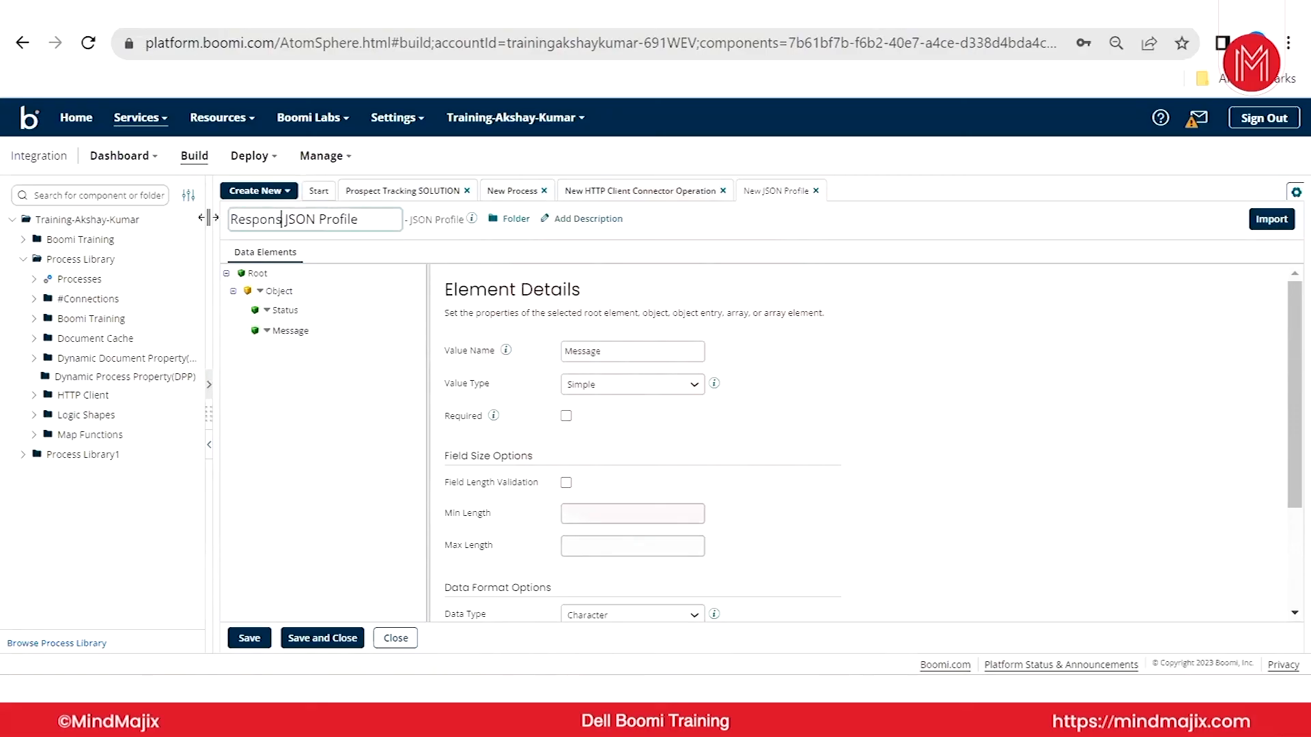
key(BackSpace)
click(332, 643)
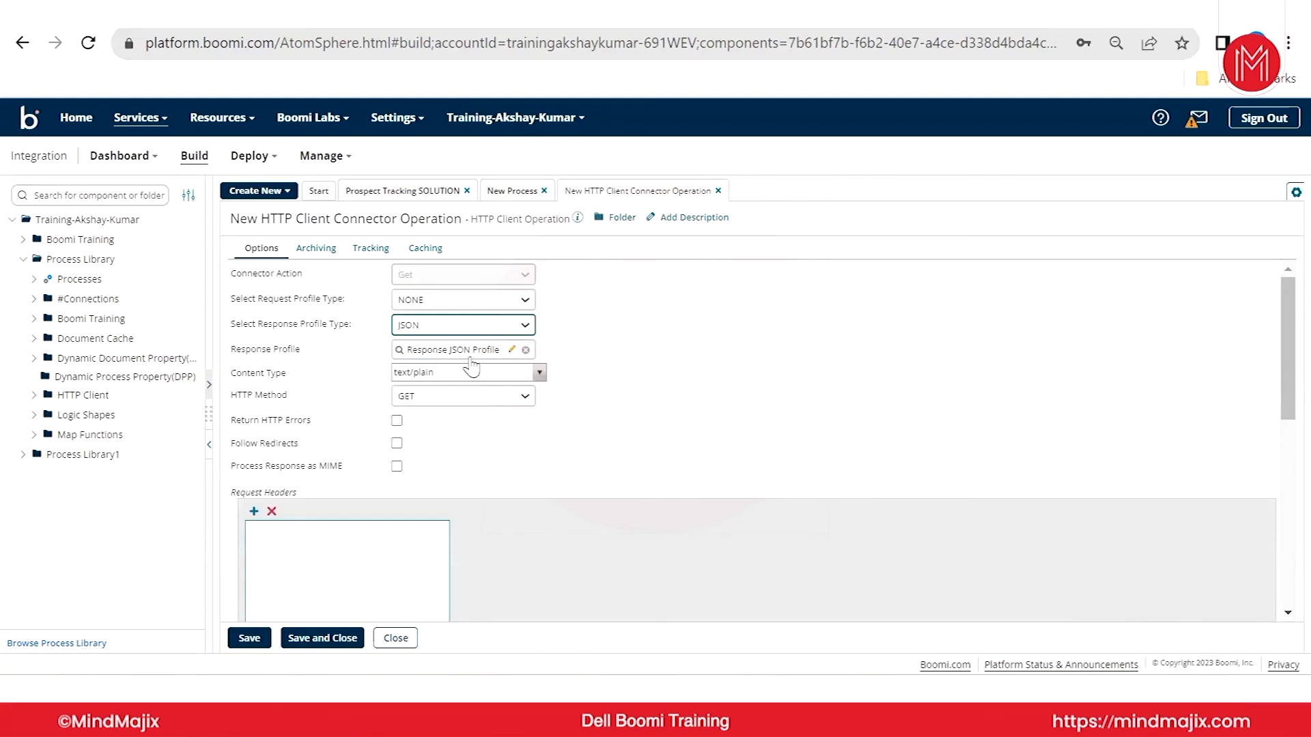
- Switch to the Notepad++ notes and identify the part of the getProspectTrack URL after the domain, then return to the operation
scroll(608, 360, down, 3)
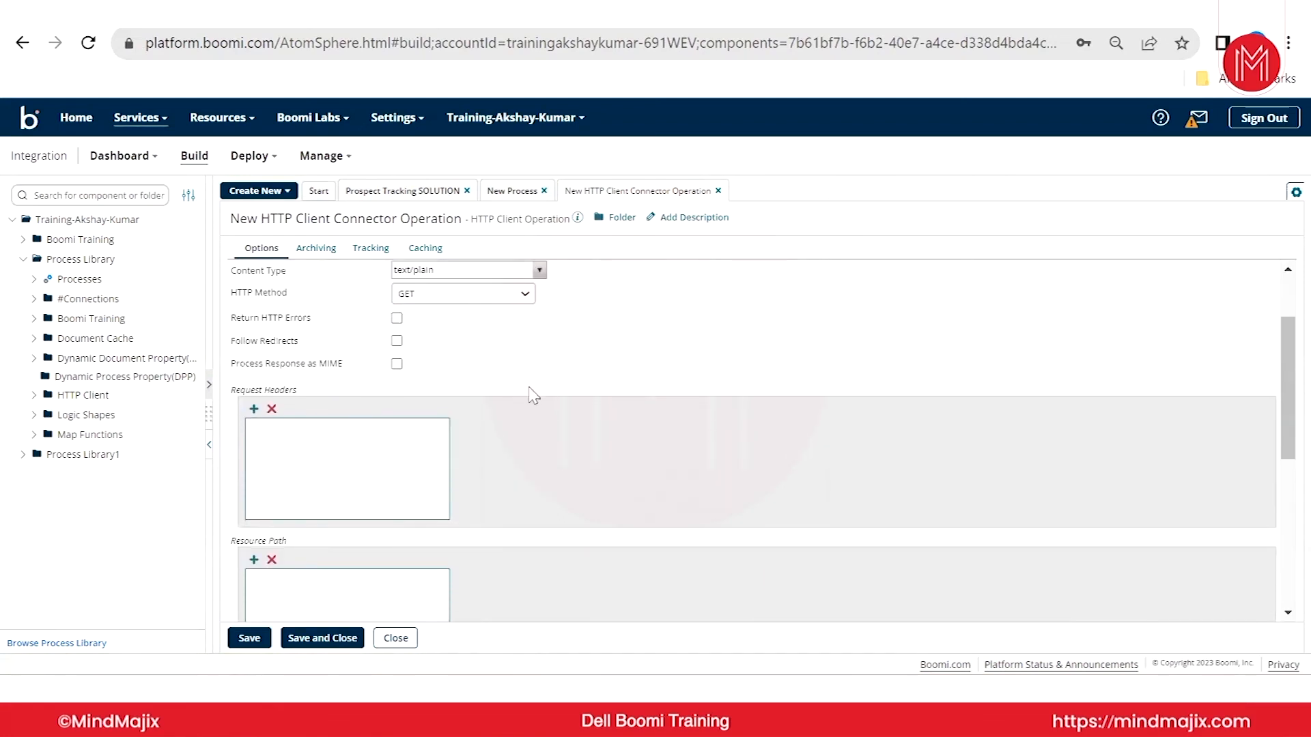
key(alt+Tab)
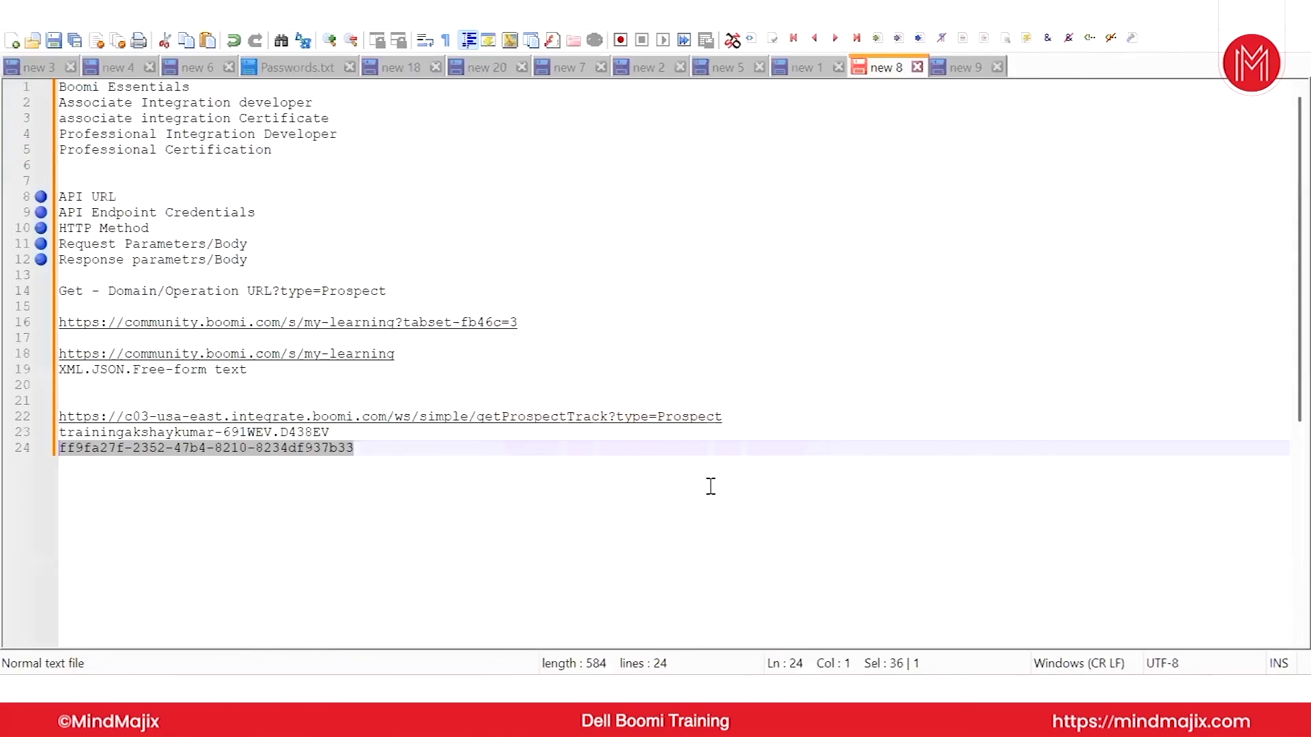
drag(743, 418, 398, 418)
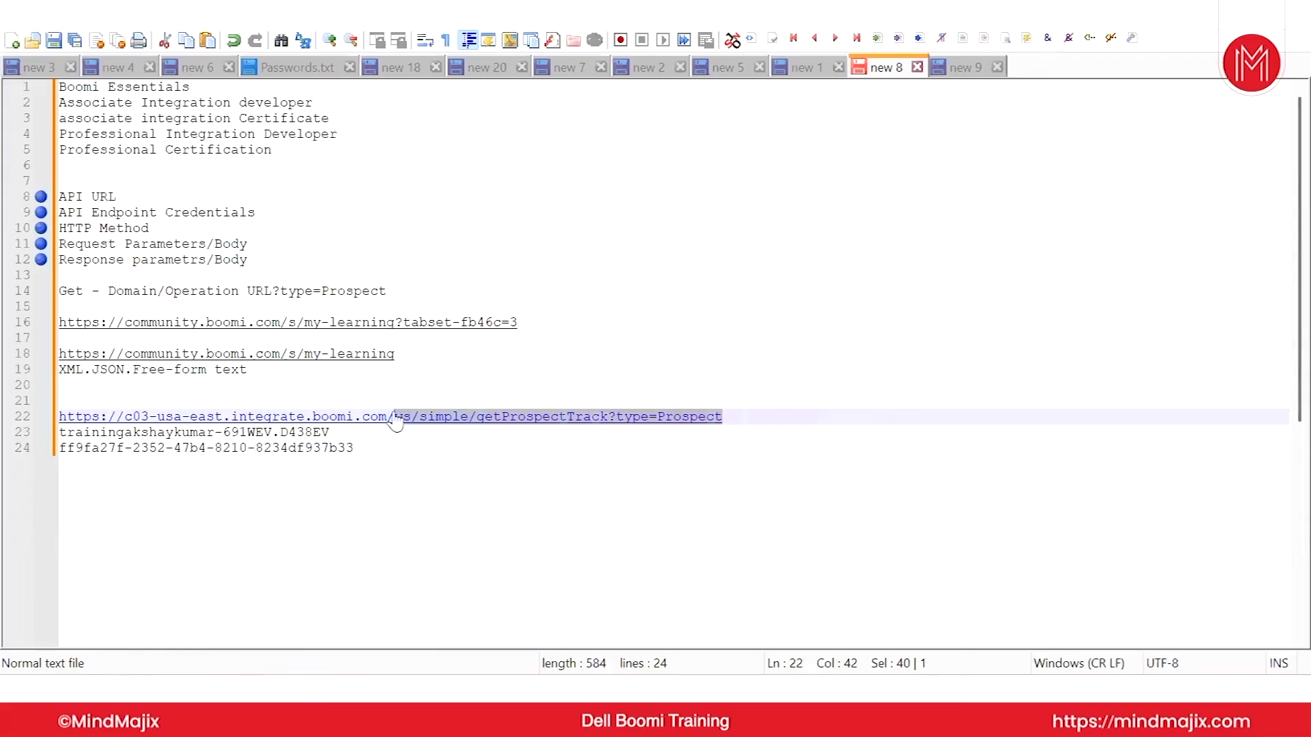
mouse_move(391, 422)
mouse_down()
mouse_move(226, 419)
mouse_move(59, 372)
mouse_move(21, 403)
mouse_move(45, 421)
mouse_move(664, 457)
mouse_move(746, 416)
mouse_move(413, 408)
mouse_move(388, 419)
mouse_up()
click(390, 442)
click(403, 440)
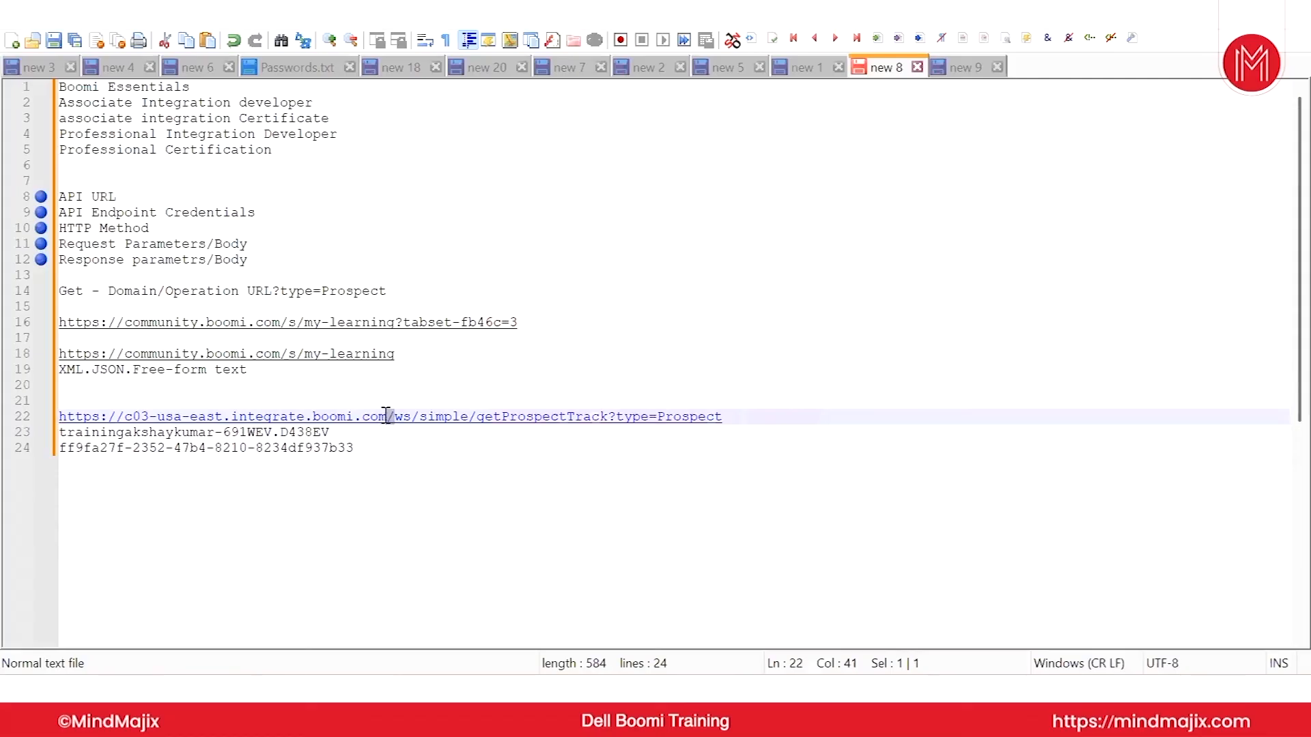
click(686, 691)
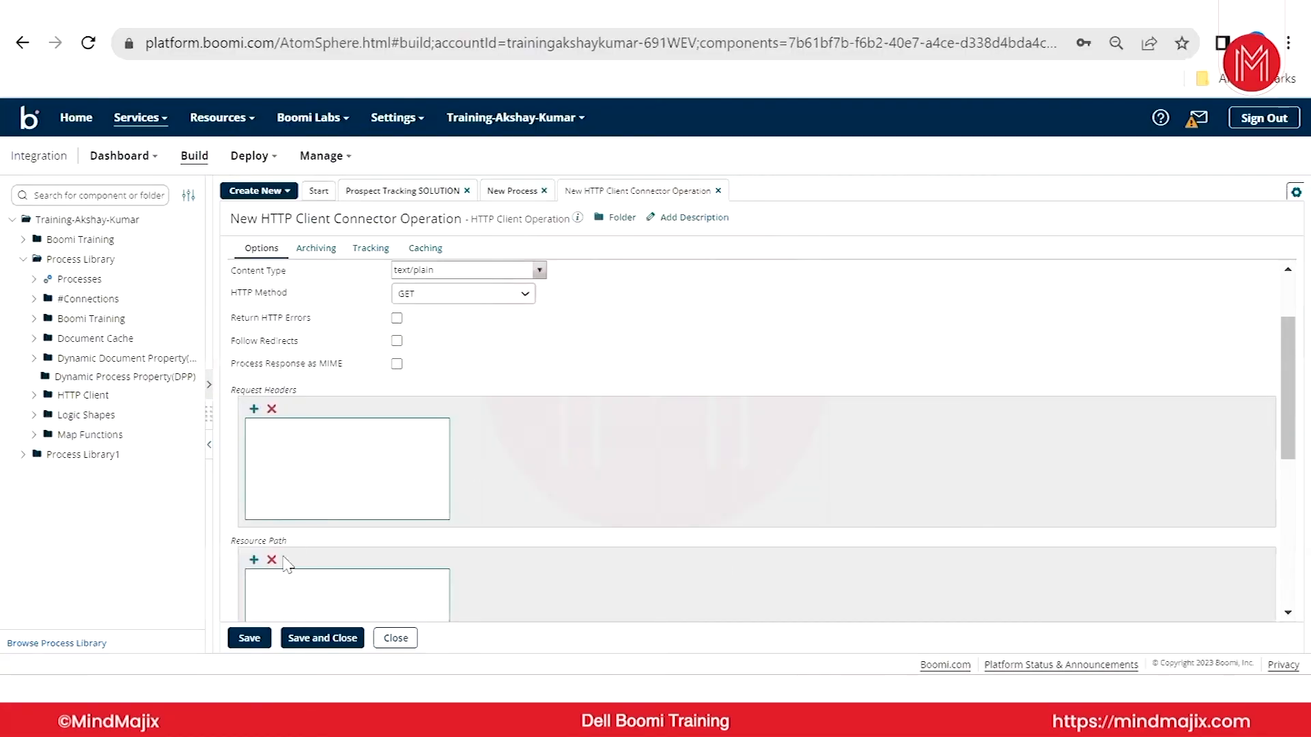
- Add a Resource Path entry to the operation and name it ws/simple/getProspectTrack?type=Prospect
scroll(326, 469, down, 3)
scroll(338, 451, up, 2)
scroll(293, 409, down, 2)
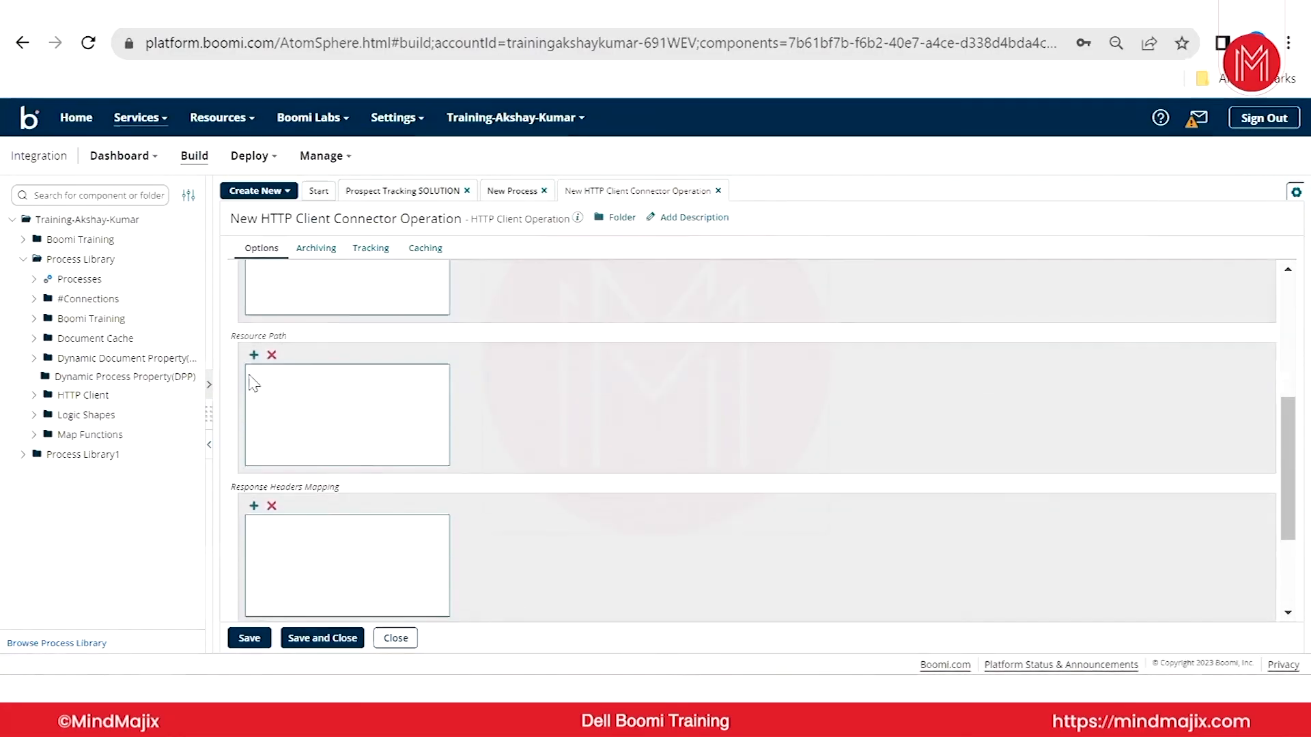
click(254, 355)
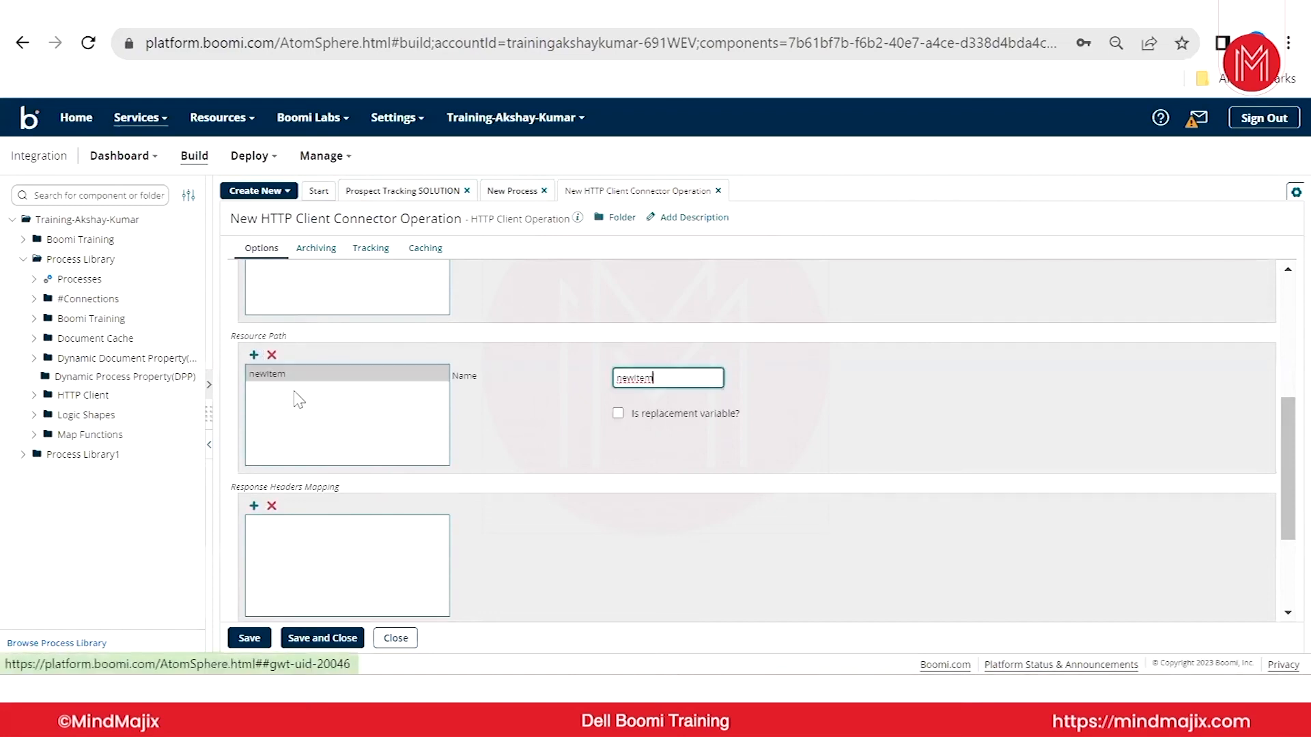
drag(682, 380, 539, 384)
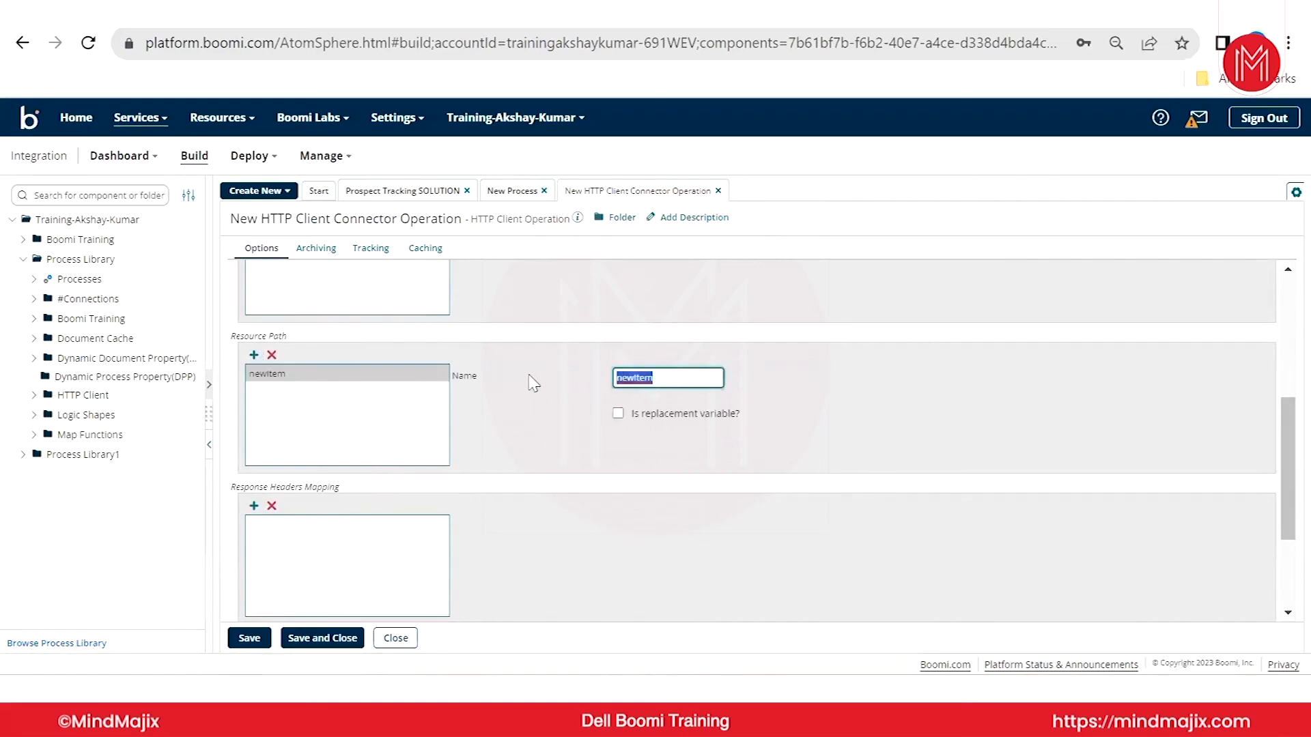
text(ws/simple/getProspectTrack?)
click(496, 427)
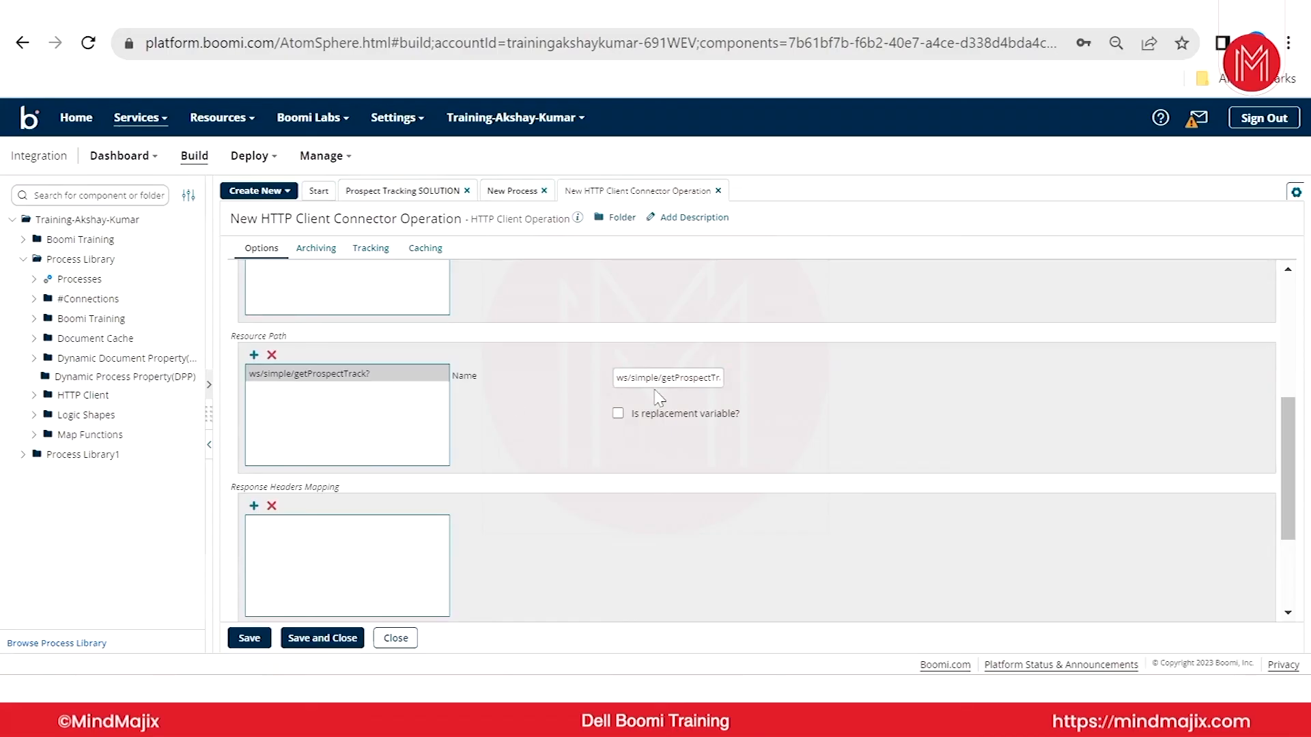
click(667, 379)
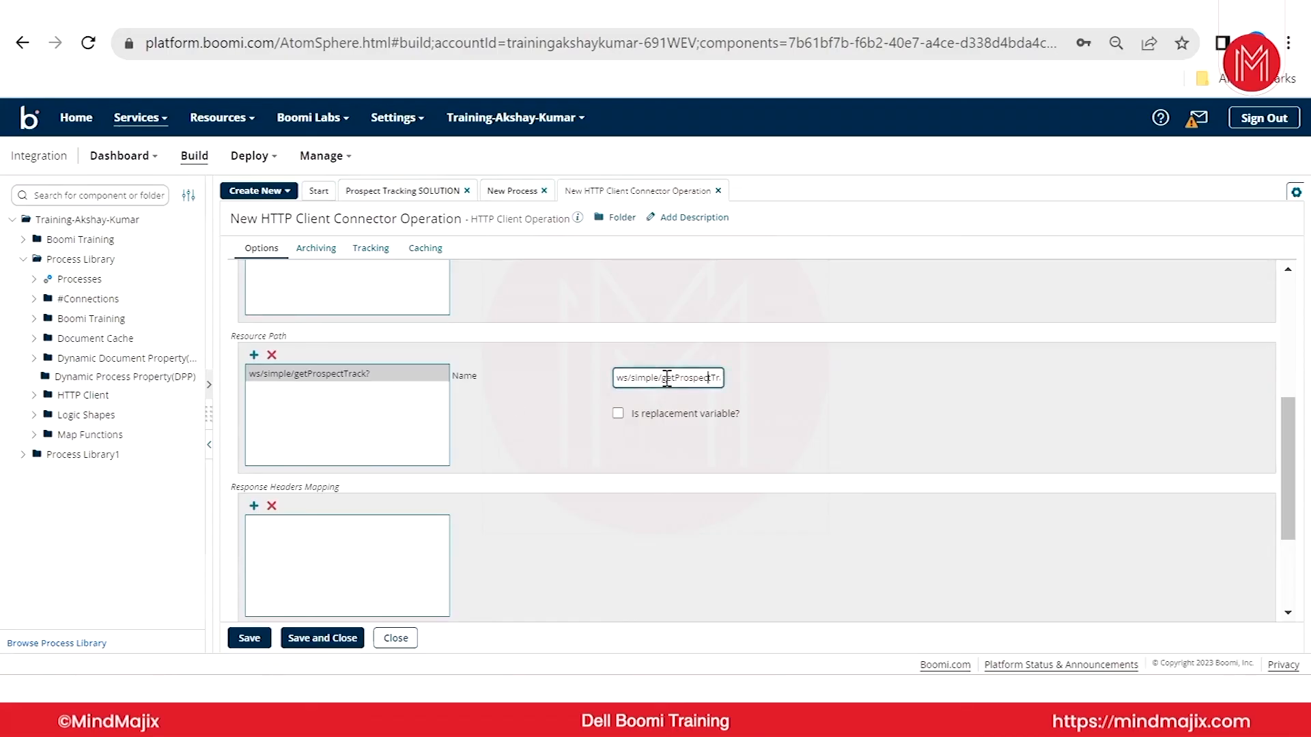
text(type=Prospect)
click(870, 375)
- Save and close the HTTP Client operation and confirm the Connector shape's settings
scroll(502, 449, up, 8)
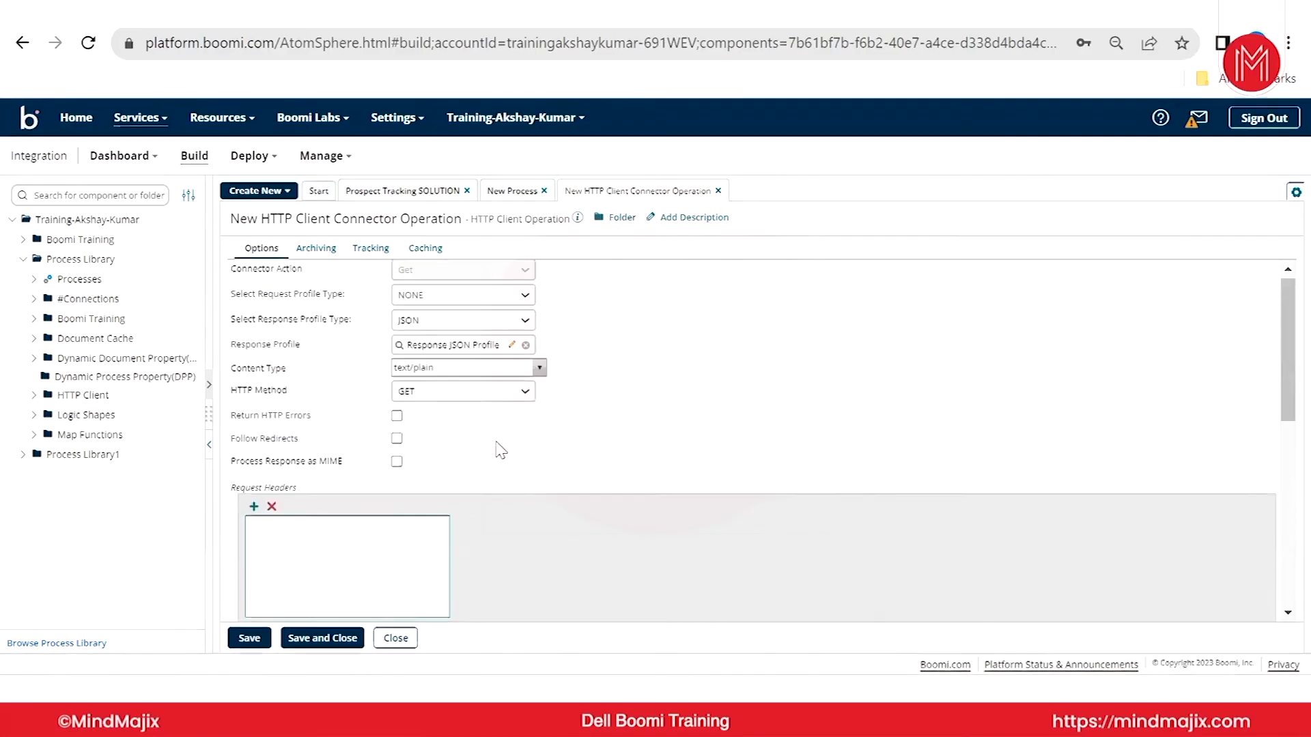
click(325, 638)
click(919, 638)
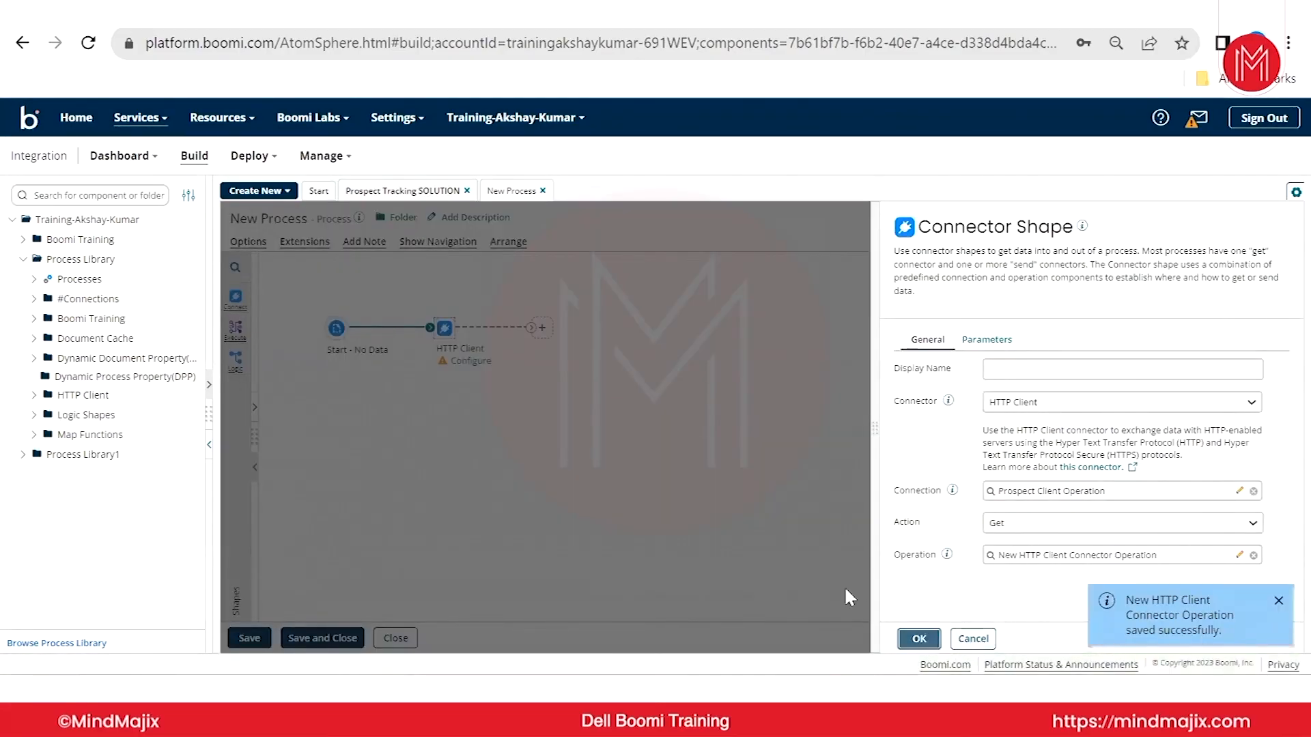
- Connect a Stop shape after the HTTP Client connector, leaving a longer path between them, and save the process
drag(524, 325, 598, 330)
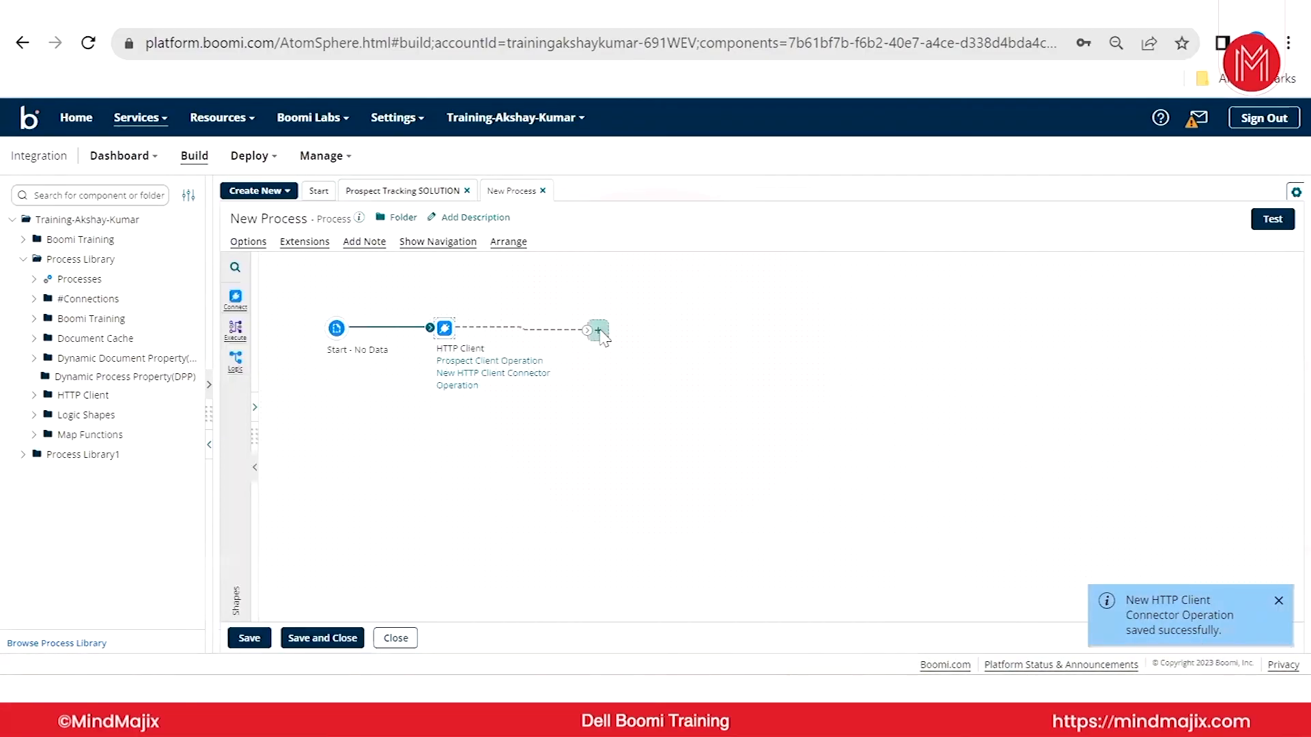
text(stop)
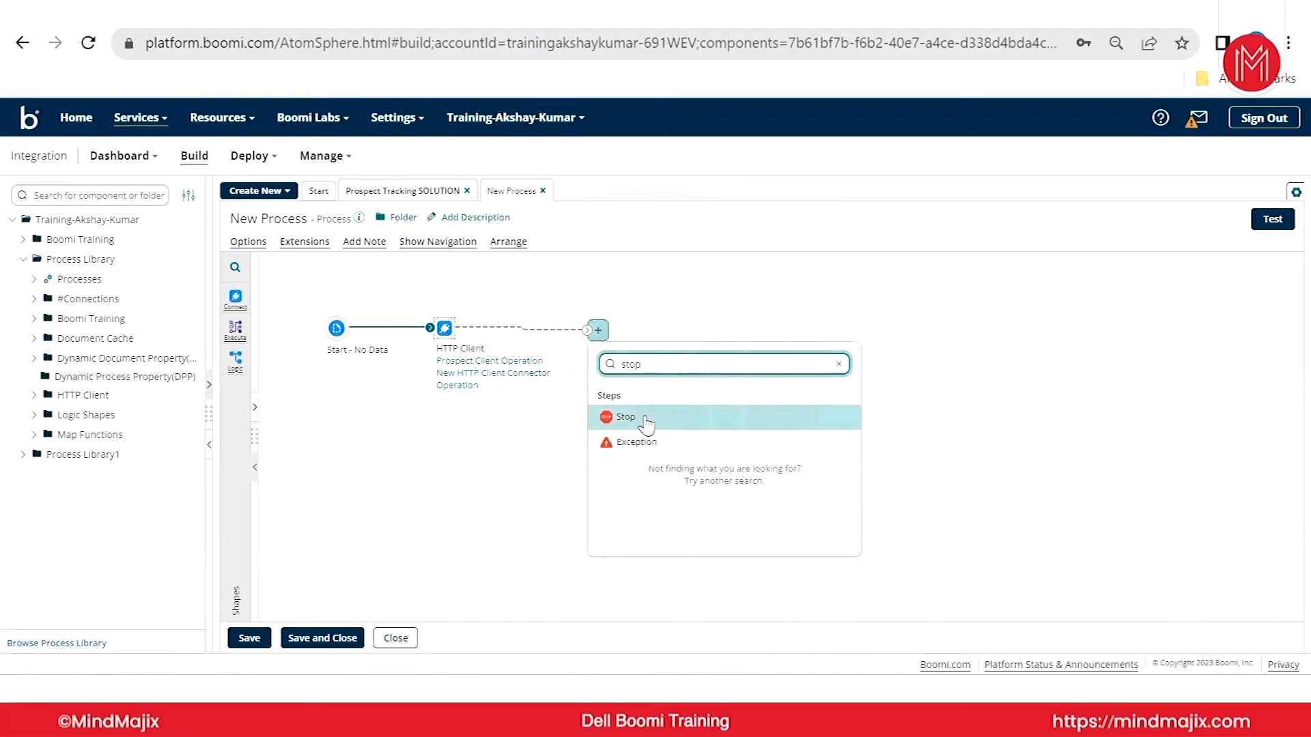
click(645, 423)
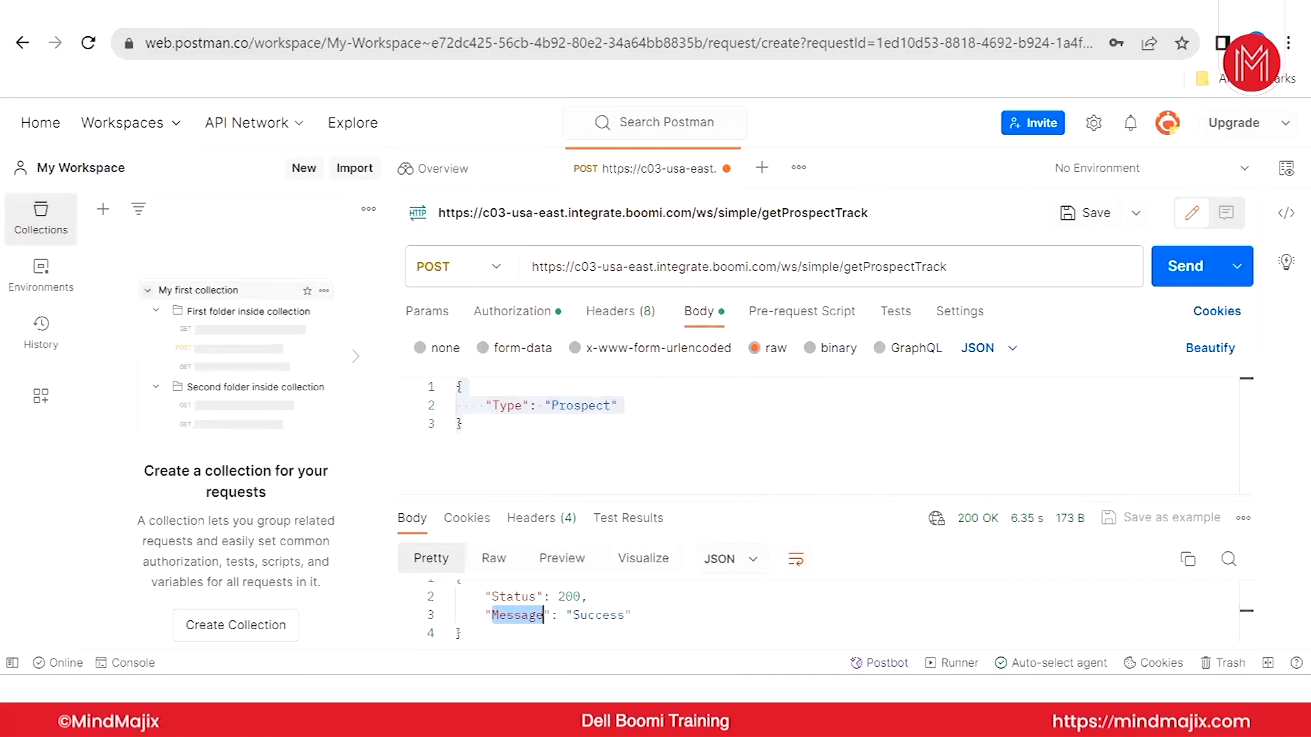
click(543, 615)
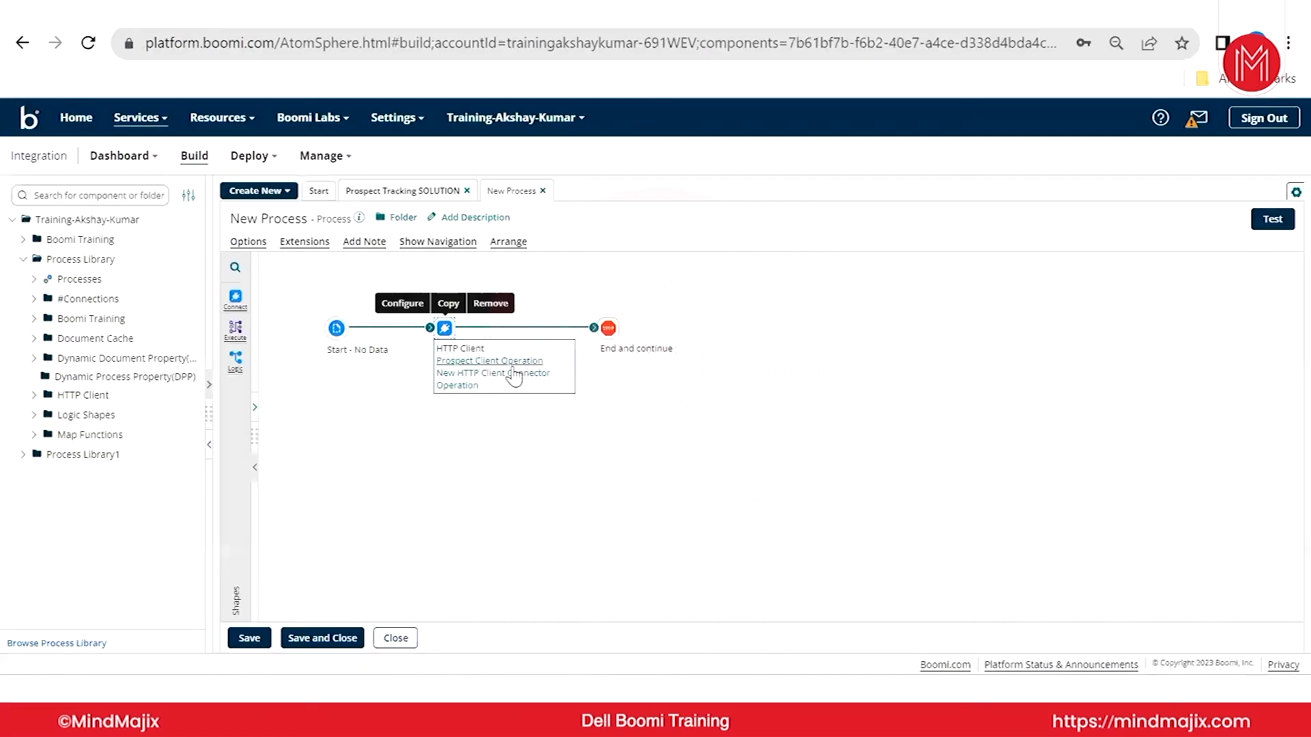
click(249, 639)
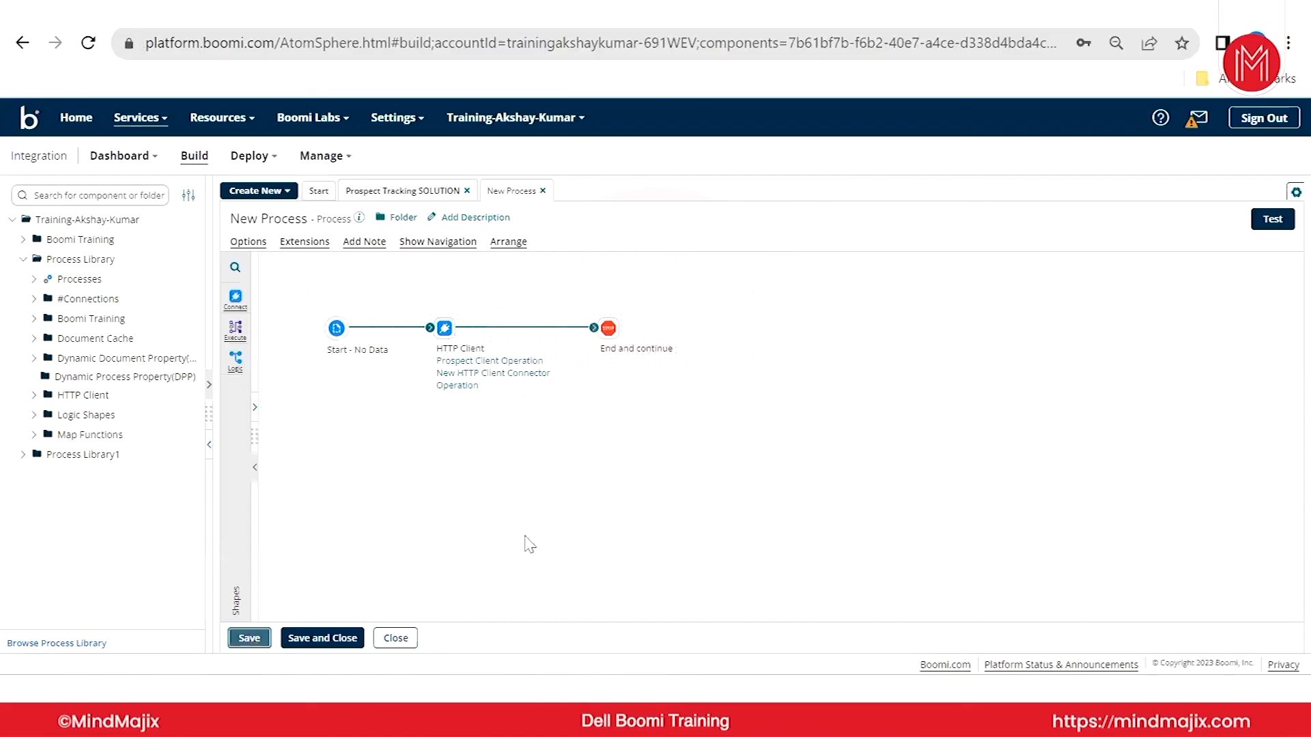
- Run the new process in test mode on the Test Atom
click(1272, 218)
click(701, 232)
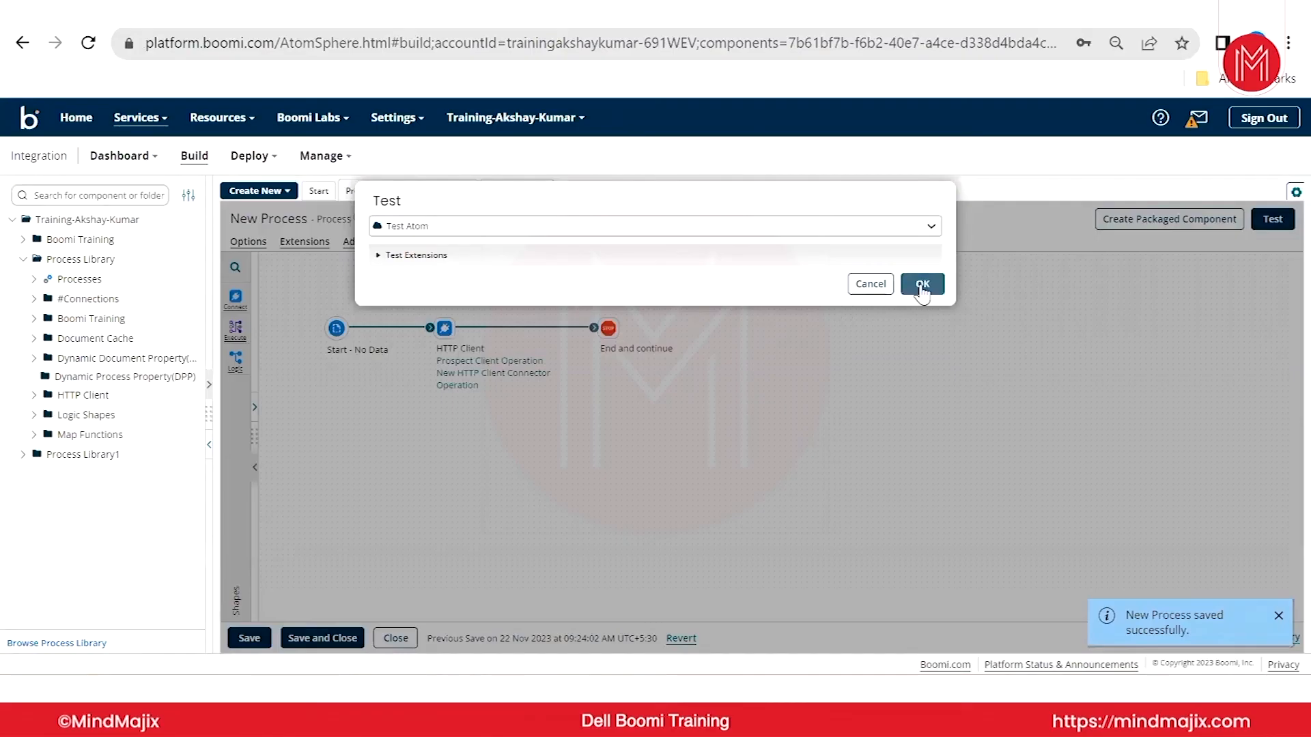
click(923, 284)
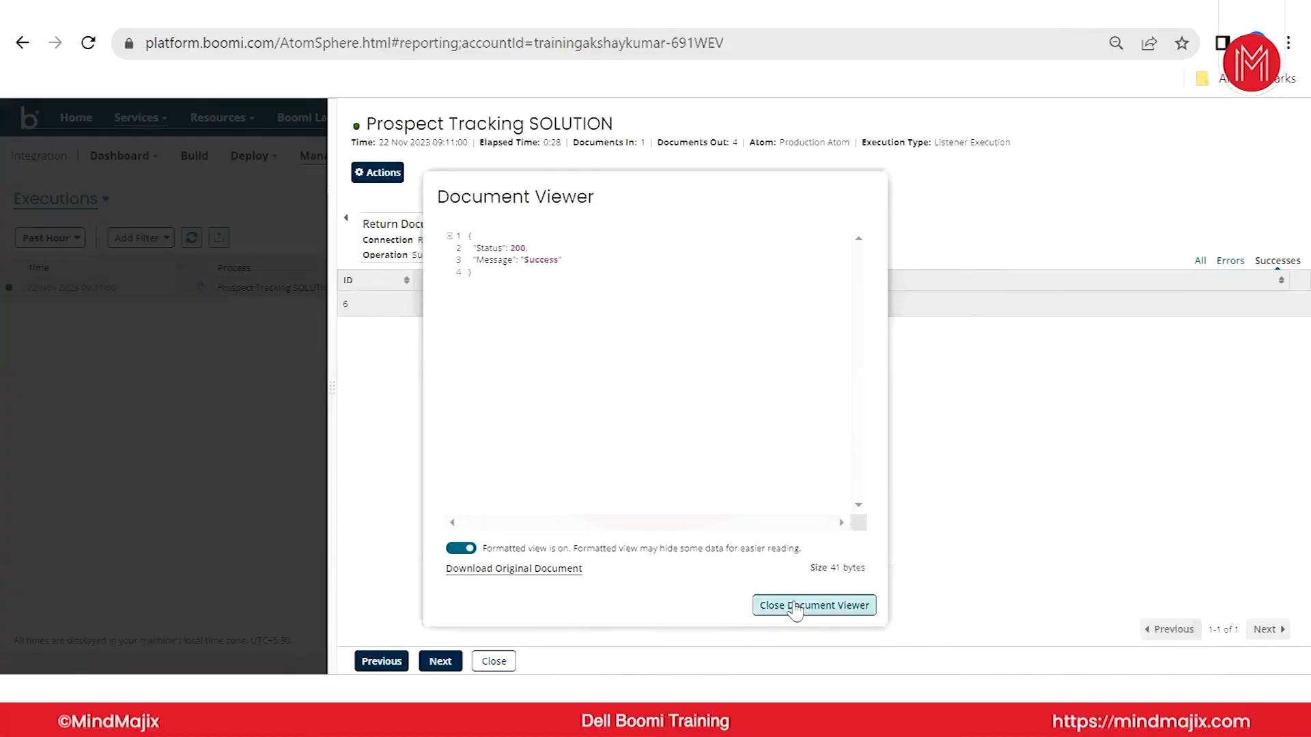
- Close the earlier execution's document and details on the Executions page, and refresh the list to check for the newly triggered Prospect Tracking SOLUTION run
click(794, 606)
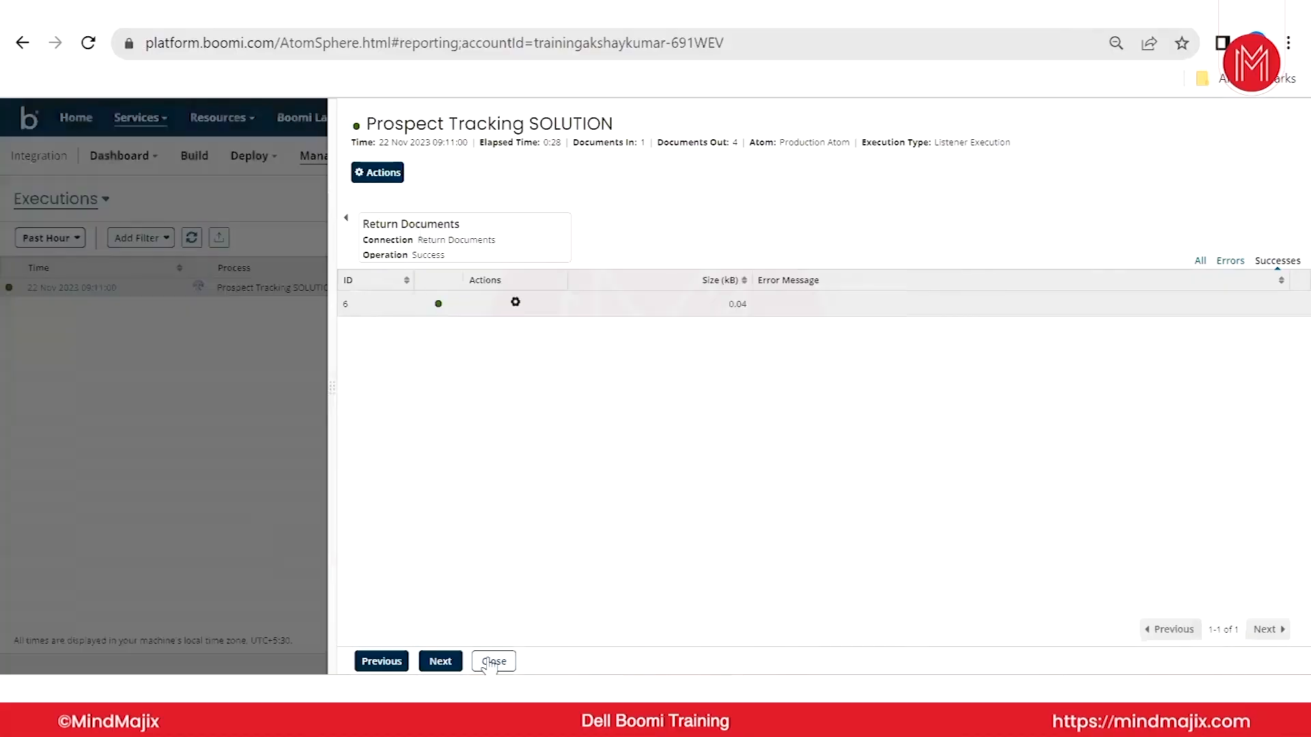
click(492, 661)
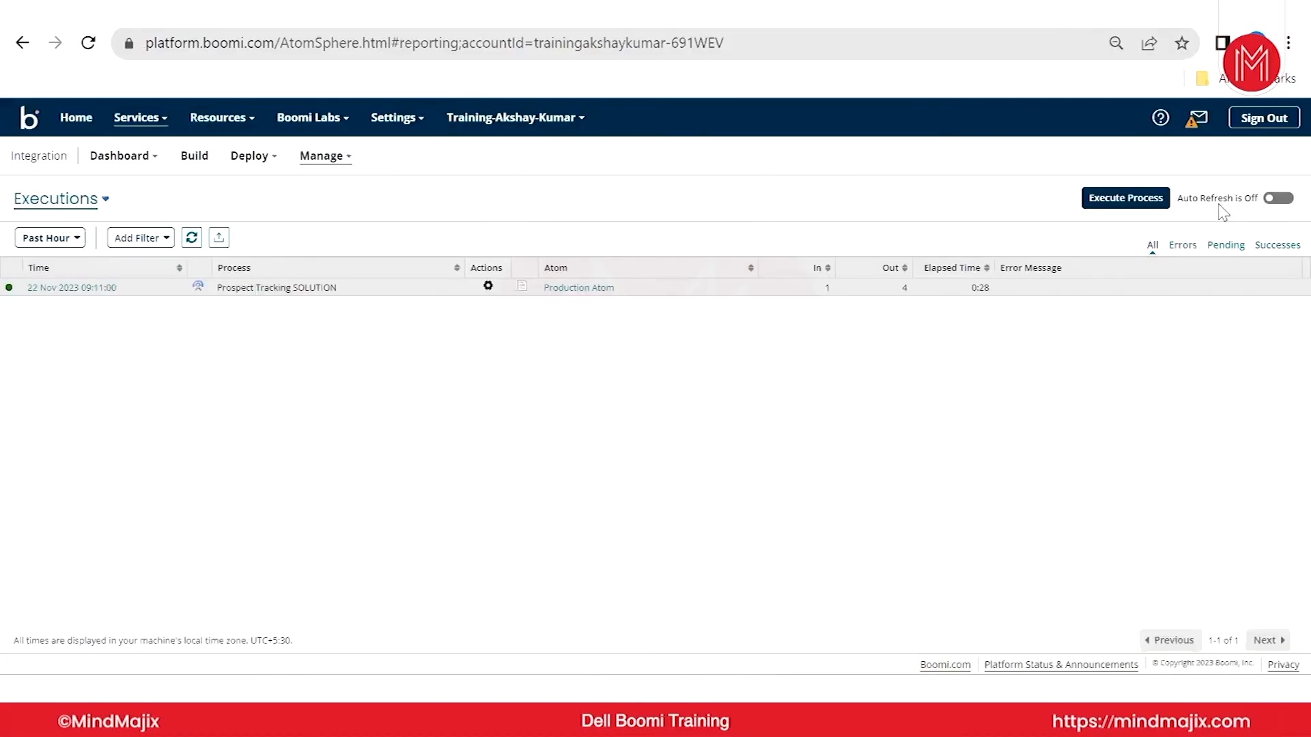
click(192, 238)
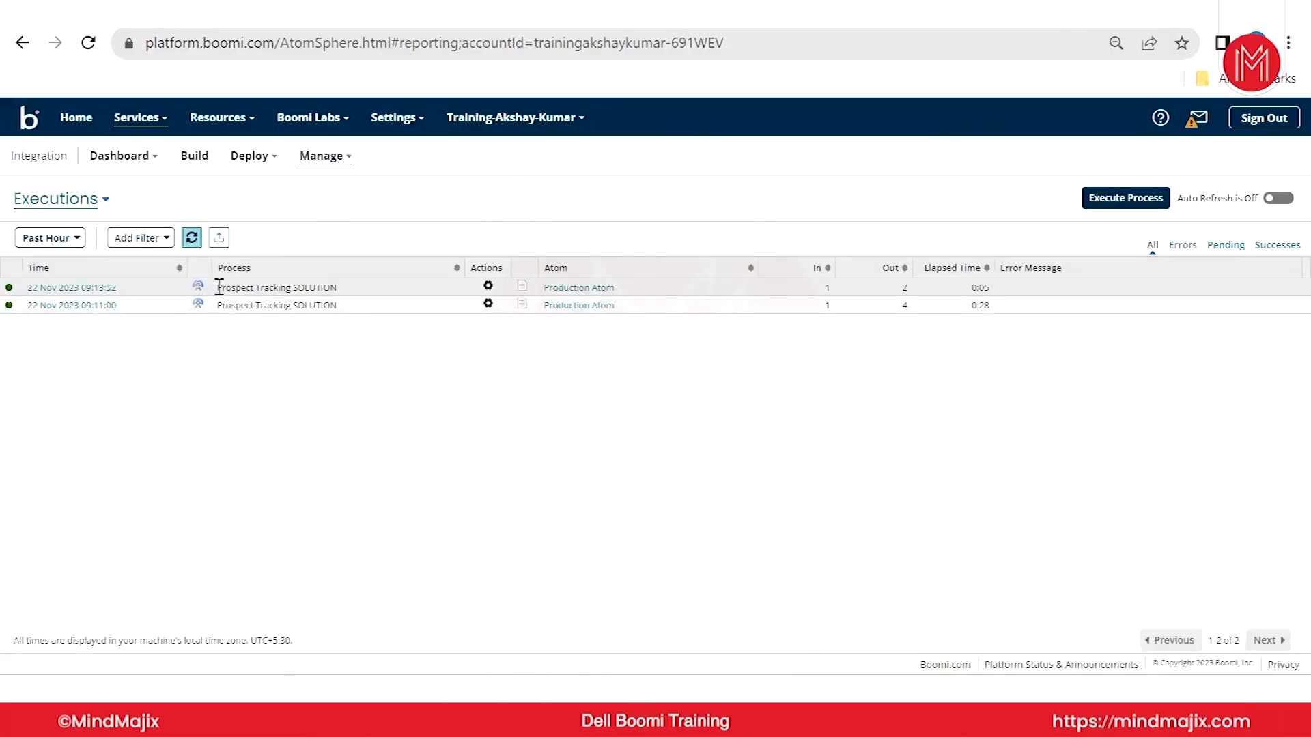
drag(401, 295, 1024, 287)
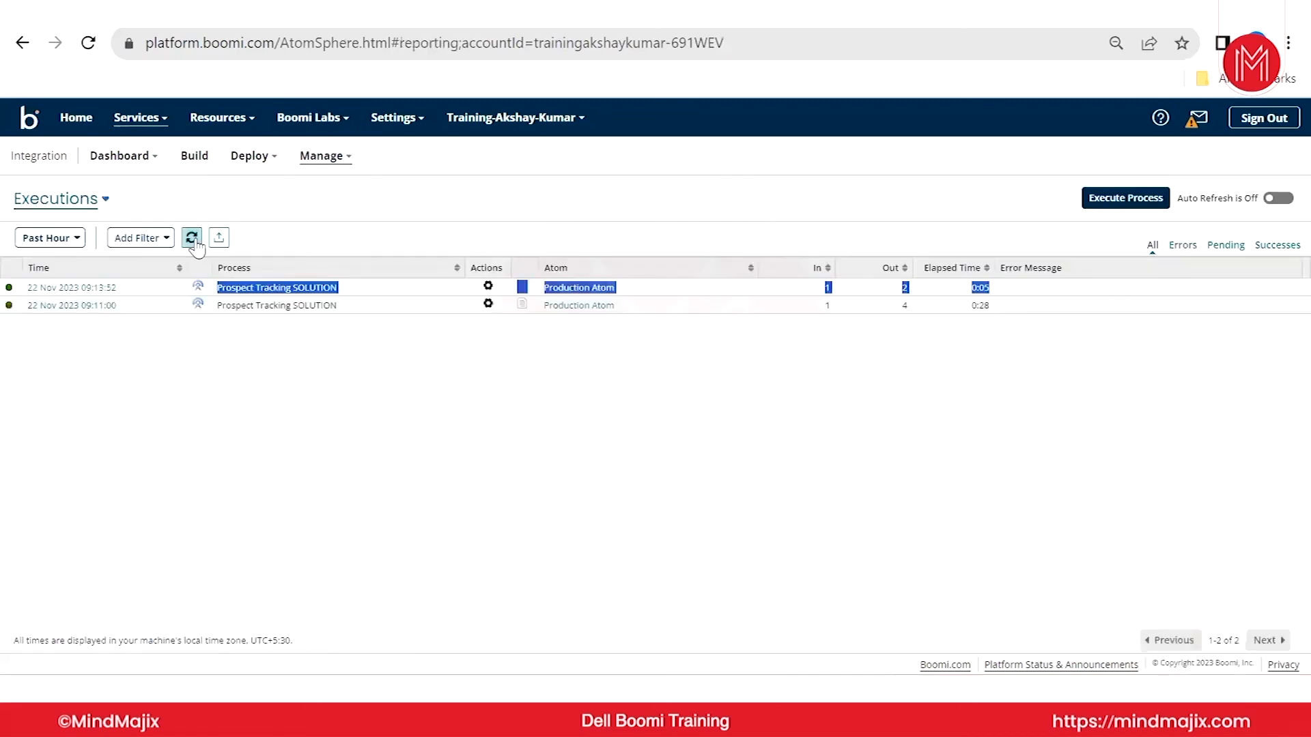
click(192, 239)
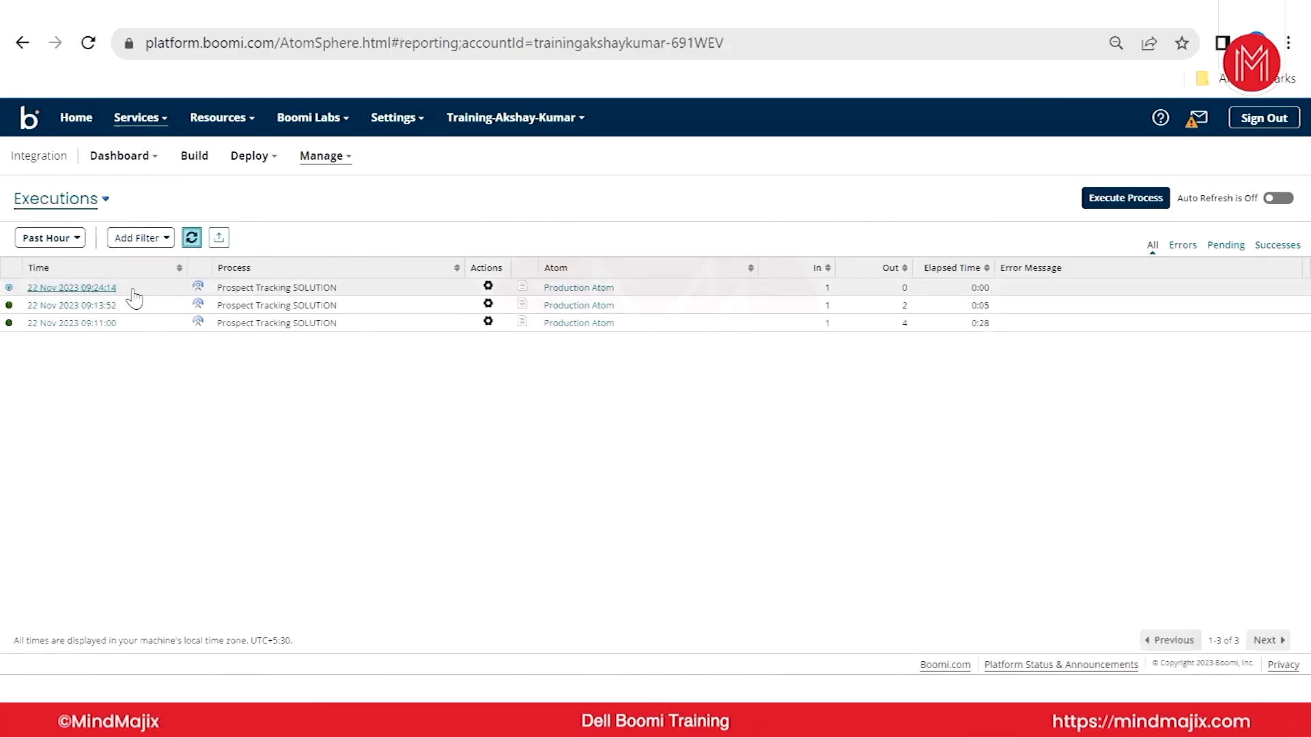
click(190, 240)
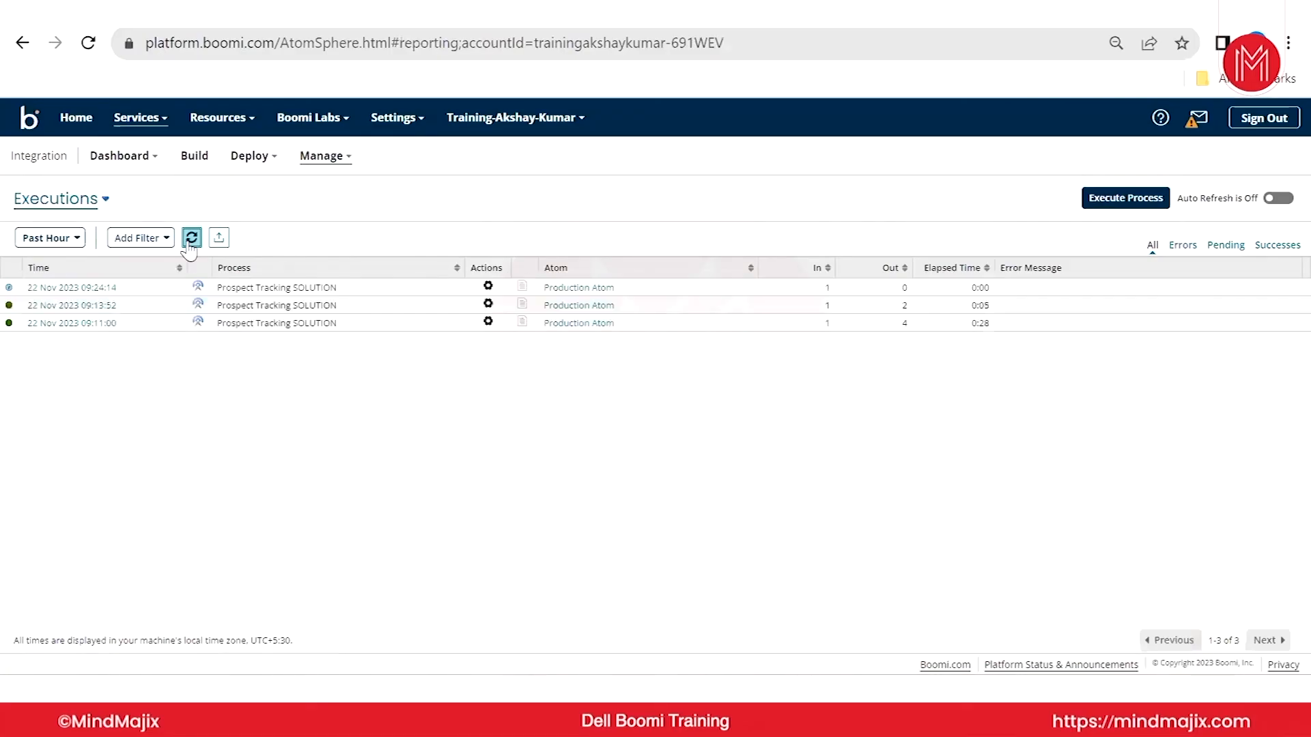
click(190, 241)
click(191, 238)
- Return to the test run, view the Stop shape's source document in formatted view, and close the viewer
click(191, 156)
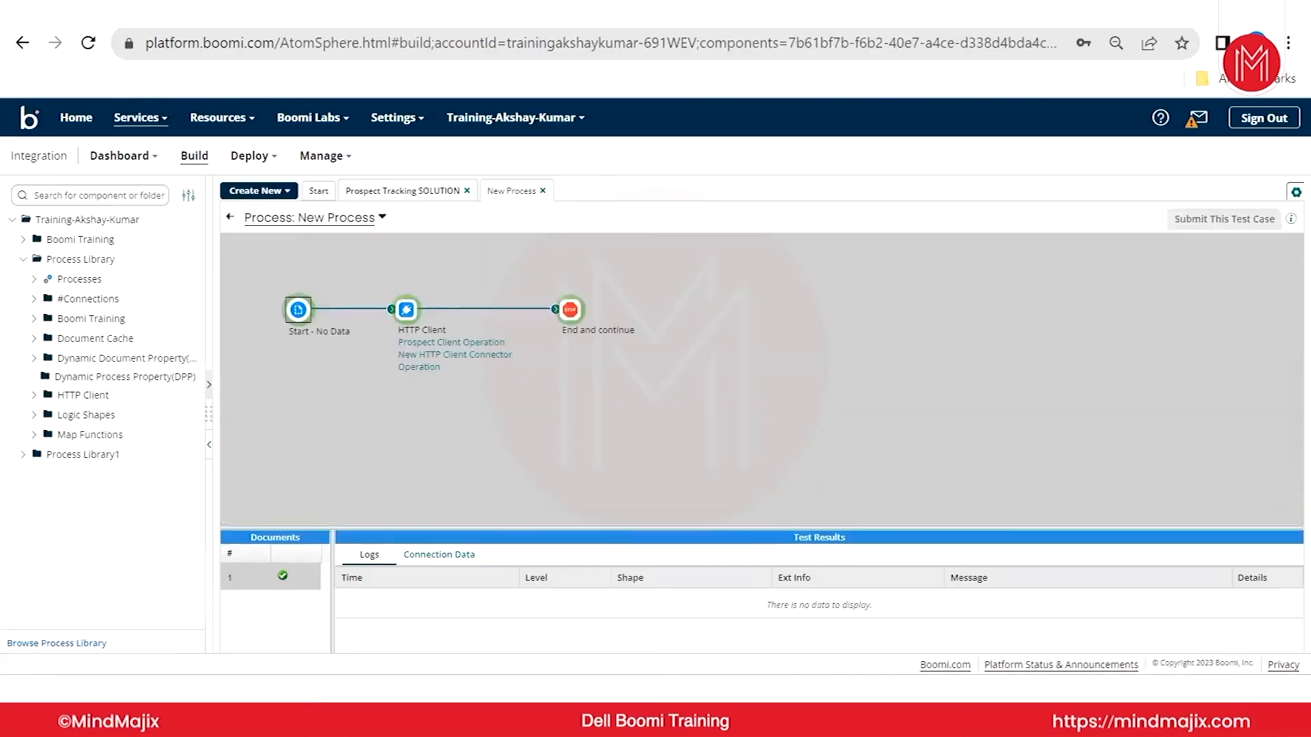
click(570, 311)
click(443, 554)
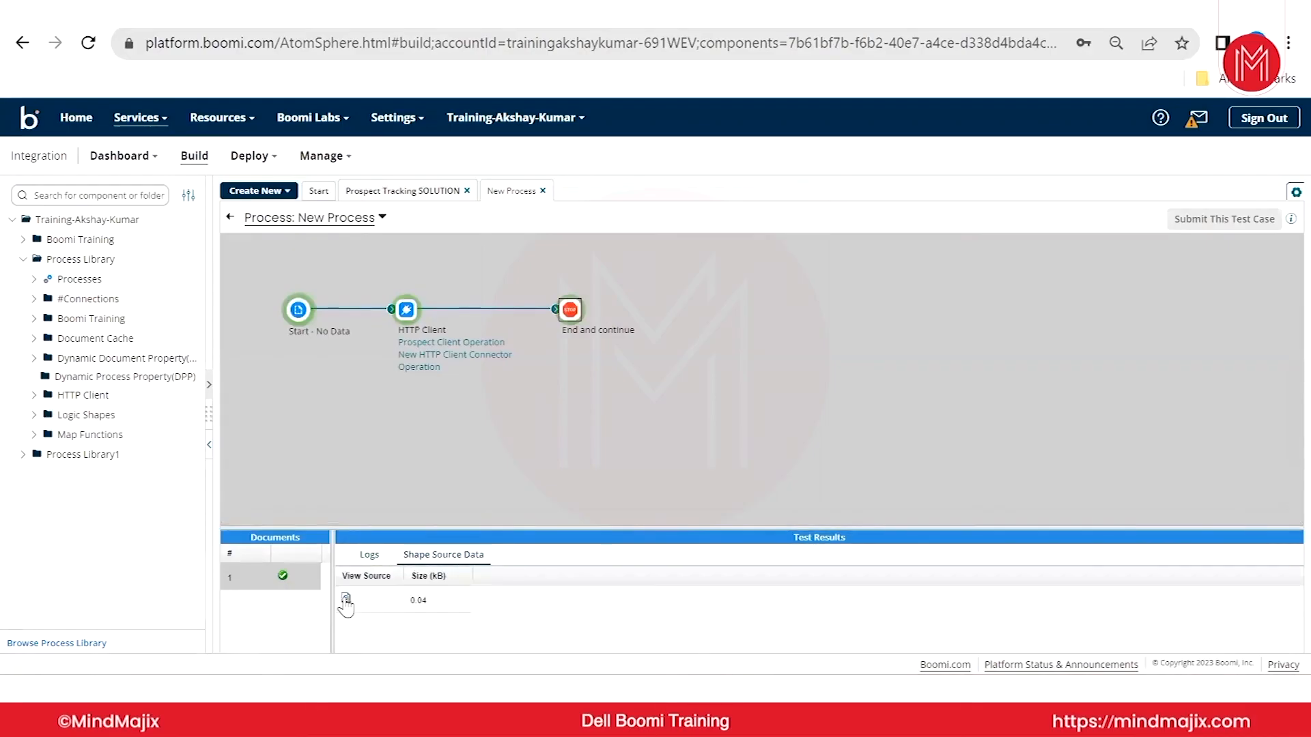
click(347, 599)
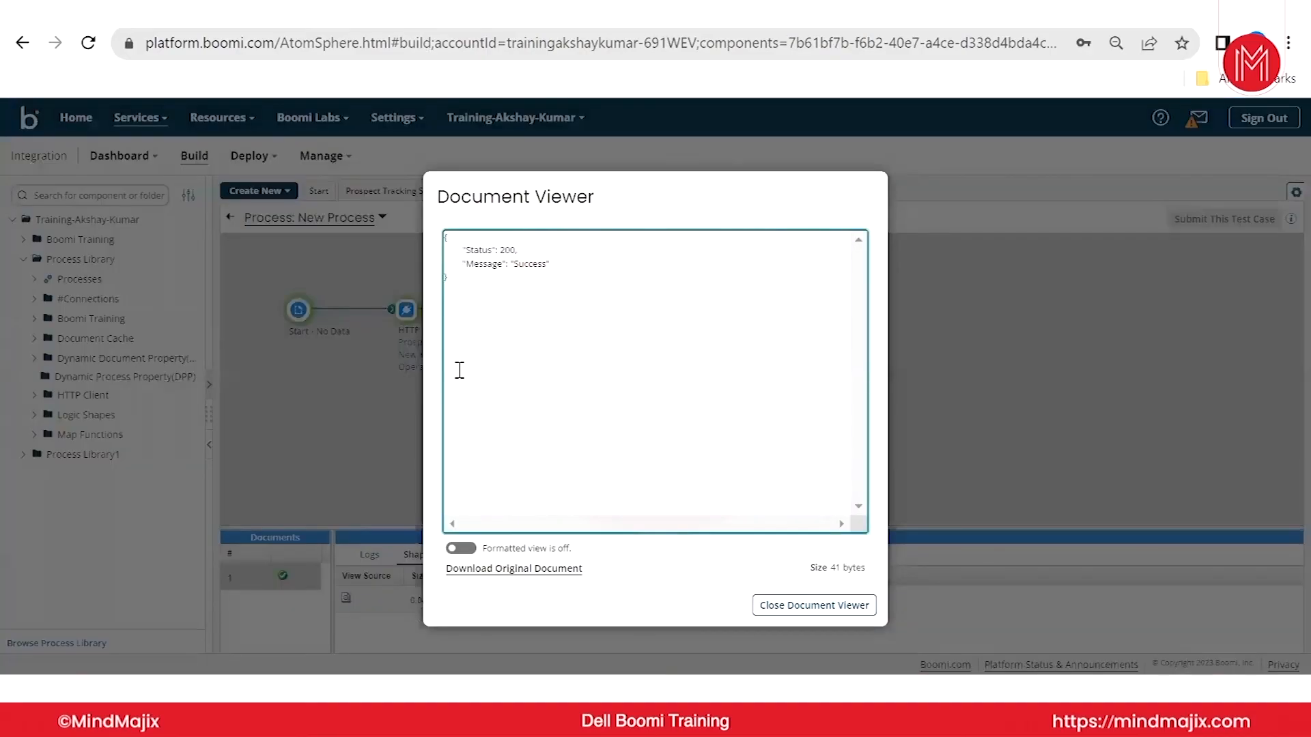
click(471, 547)
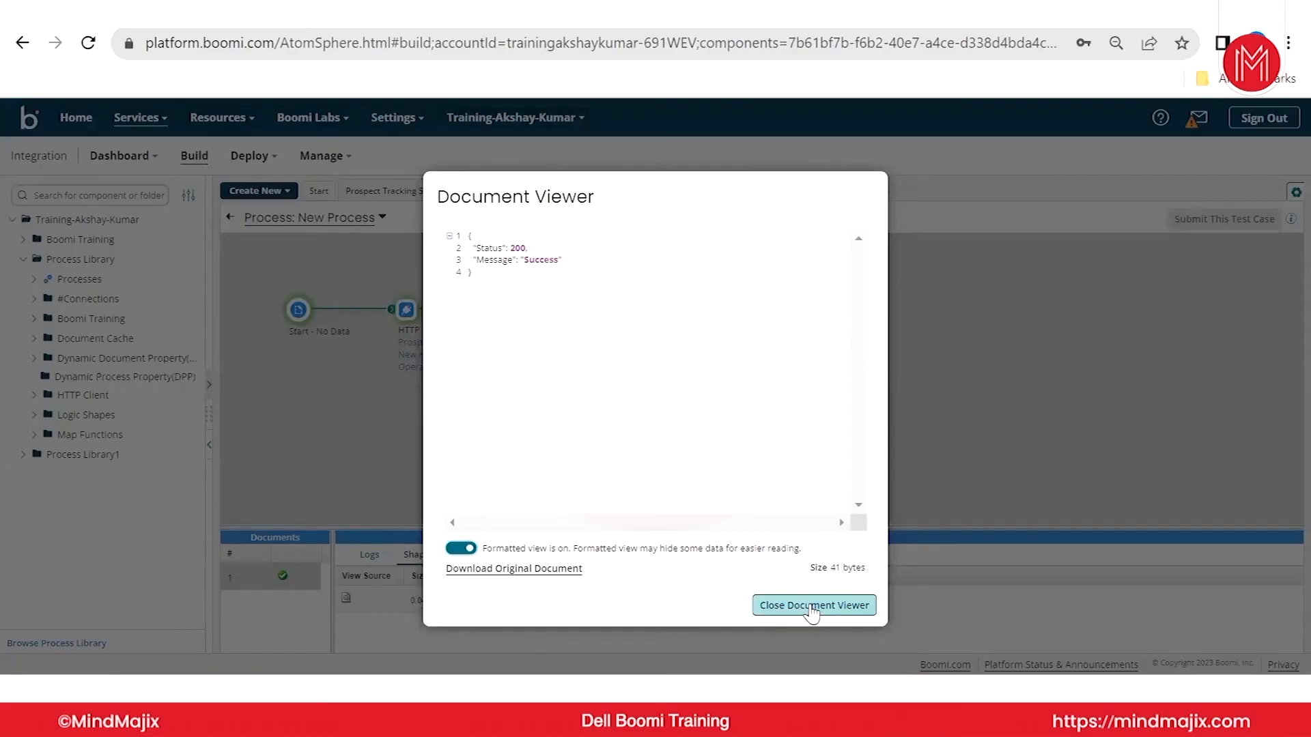
click(812, 606)
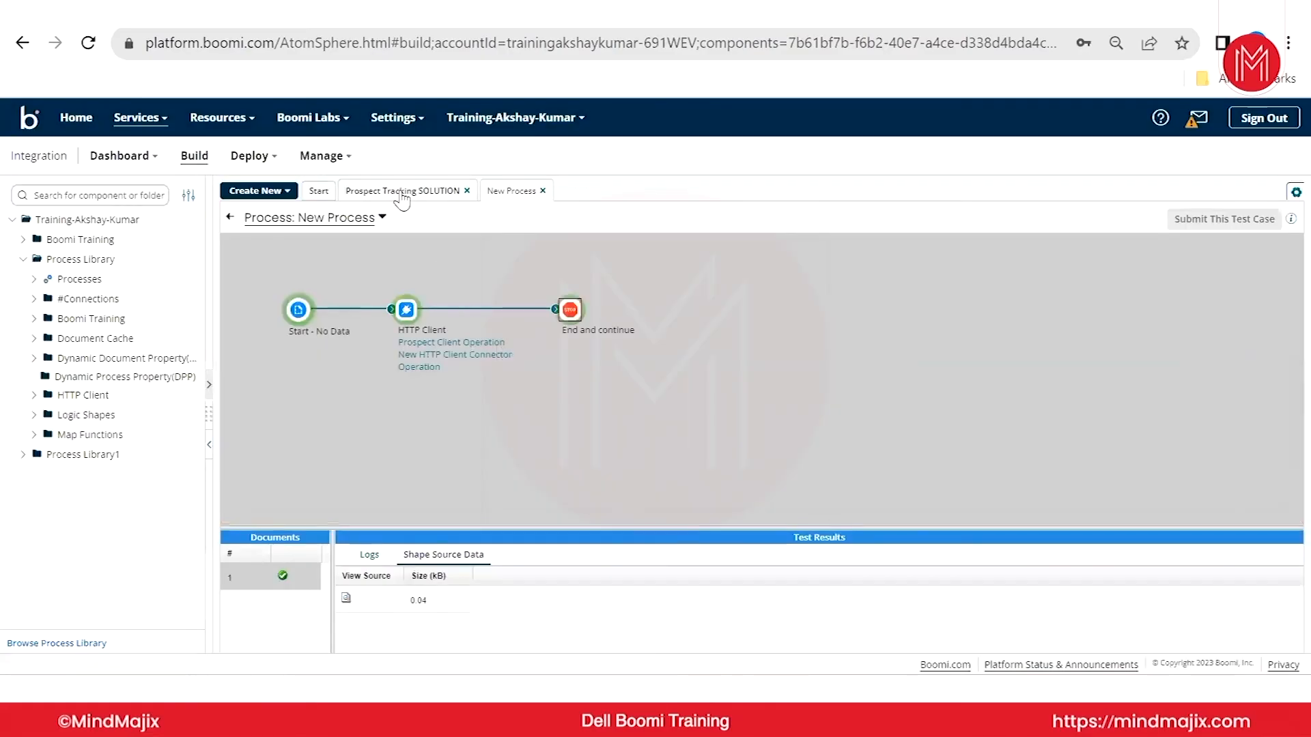
- Look at the Prospect Tracking SOLUTION process and return to the New Process test results
click(401, 191)
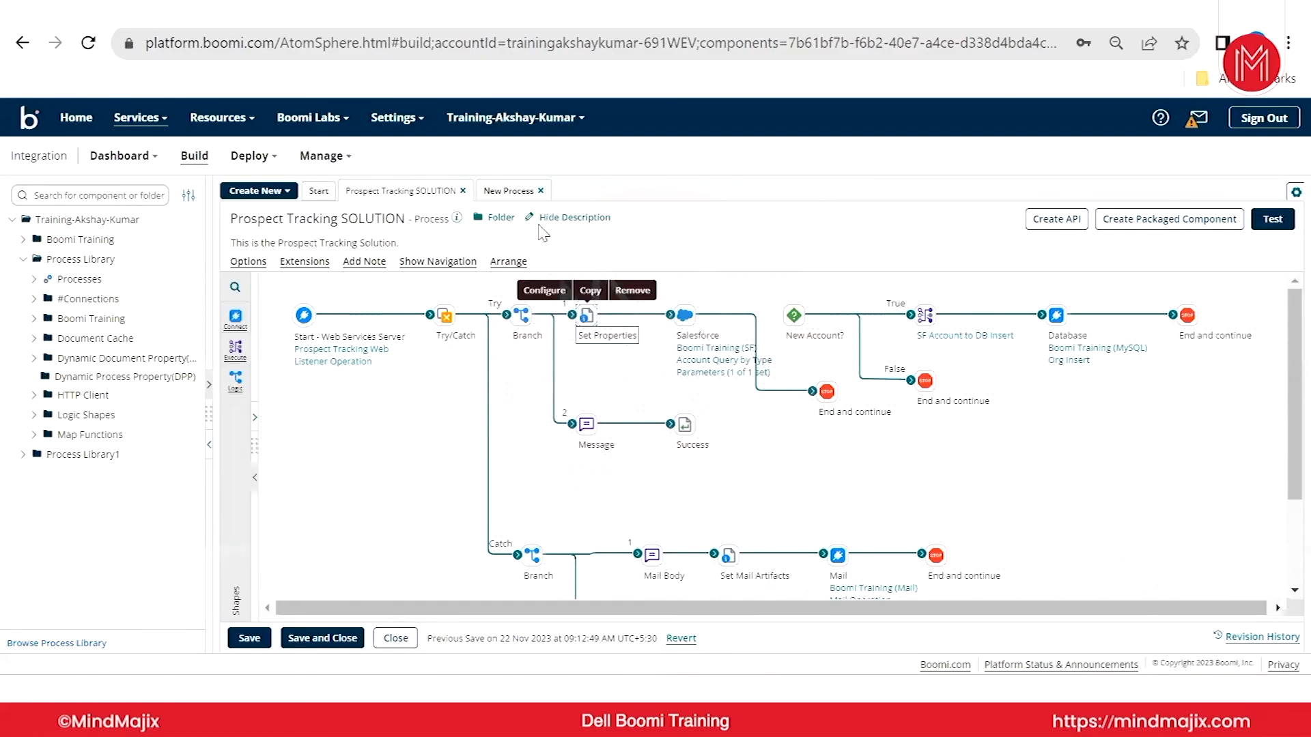
click(511, 191)
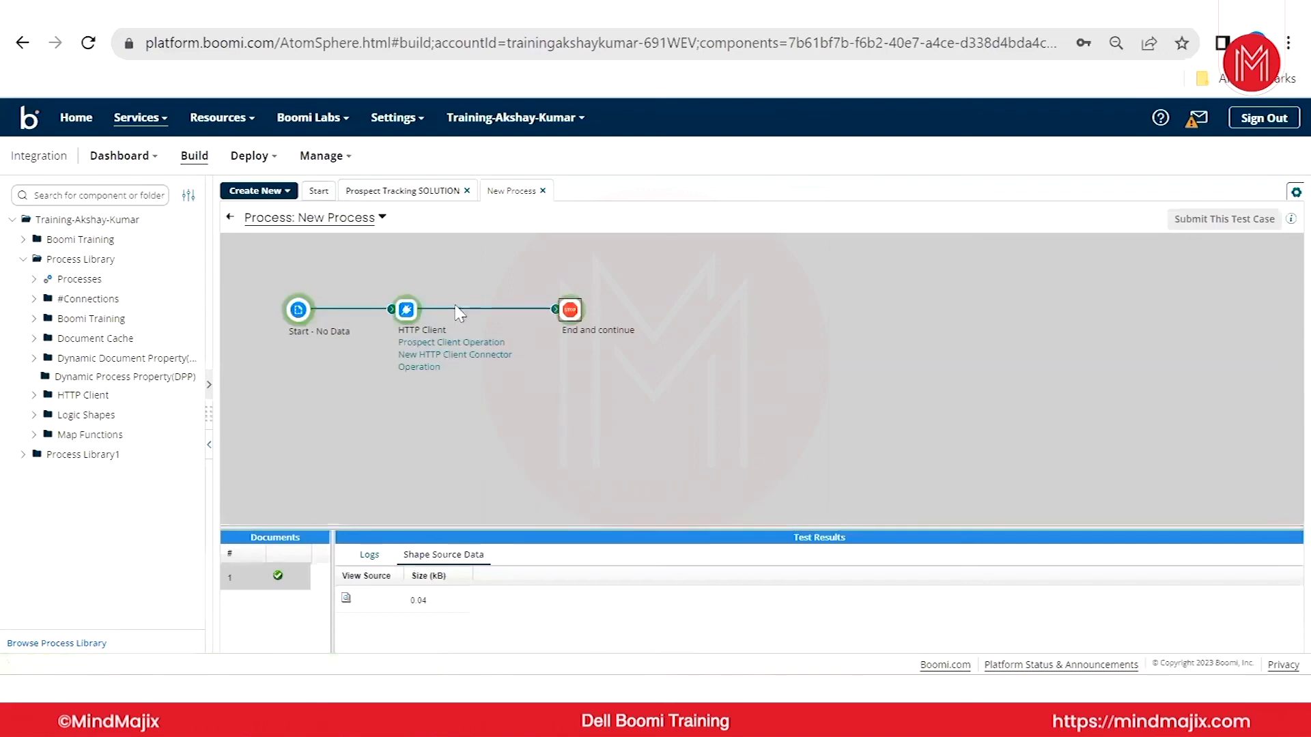